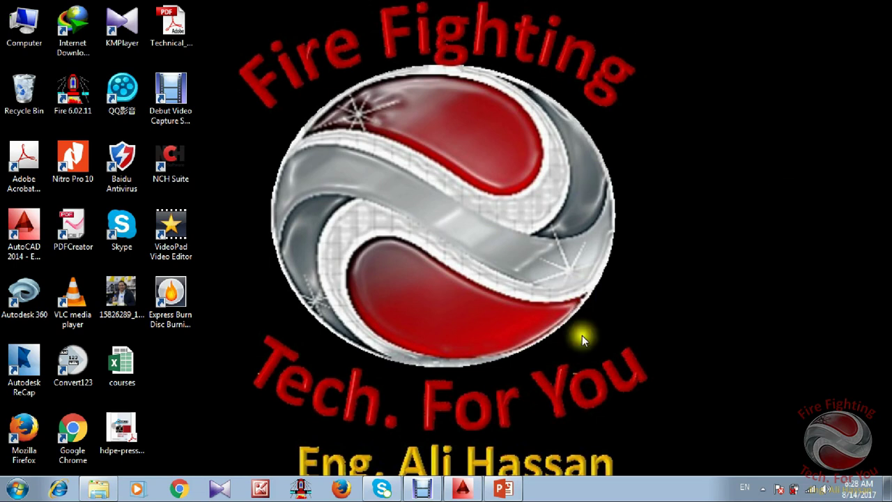
Switch to AutoCAD and draw a freehand, roughly square rectangle in the empty space to the right of the garage plan.
{"action": "left_click", "coordinate": [463, 490]}
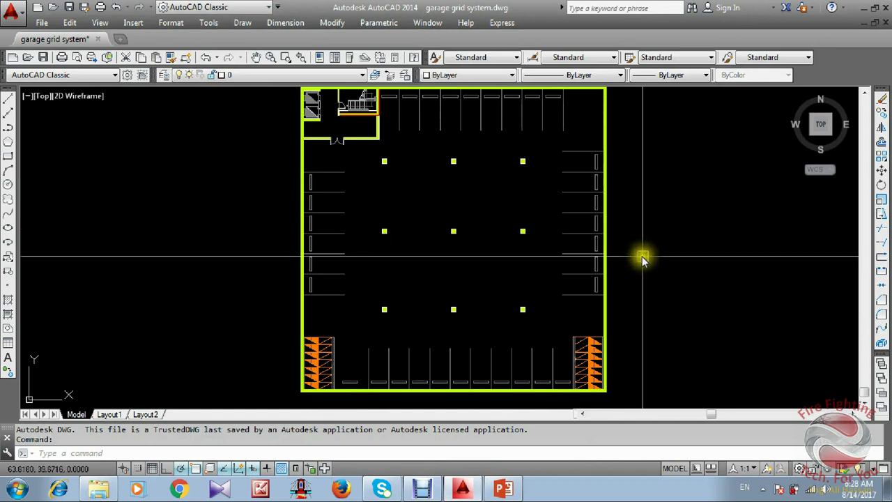
{"action": "left_click", "coordinate": [551, 262]}
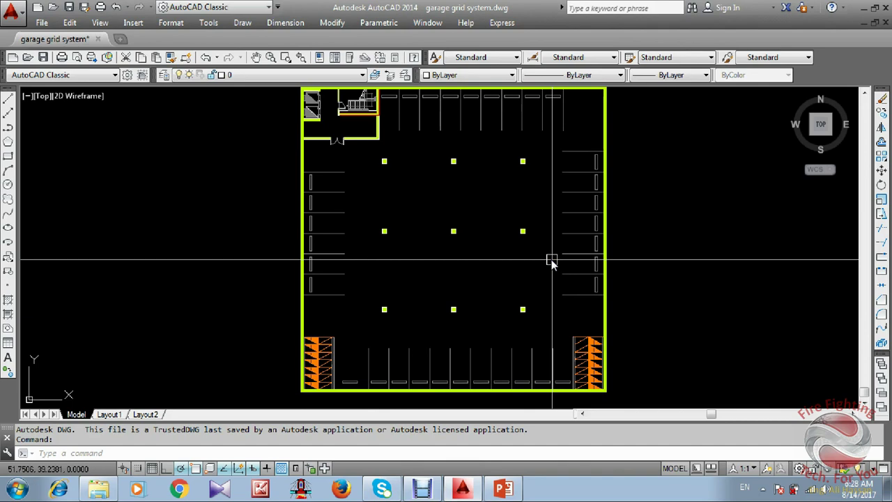
{"action": "mouse_move", "coordinate": [696, 334]}
{"action": "middle_mouse_down"}
{"action": "mouse_move", "coordinate": [520, 255]}
{"action": "mouse_move", "coordinate": [475, 263]}
{"action": "middle_mouse_up"}
{"action": "type", "text": "rec"}
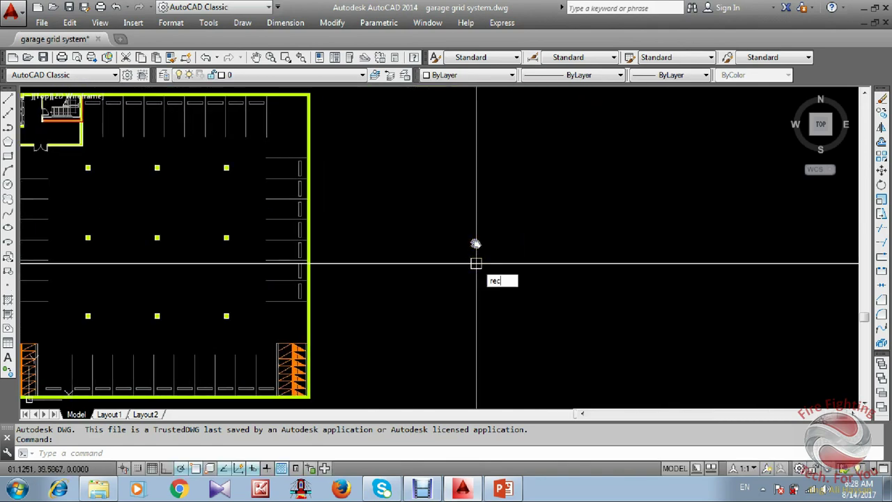
{"action": "key", "text": "Return"}
{"action": "left_click", "coordinate": [451, 167]}
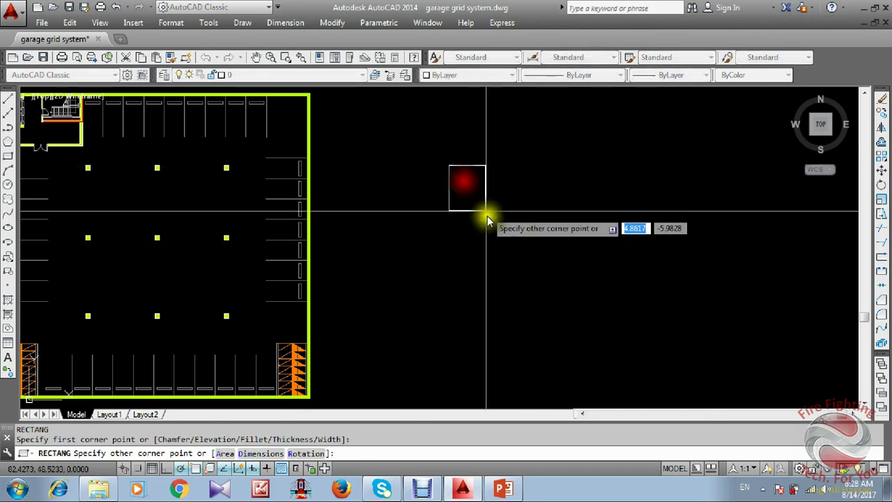
{"action": "left_click", "coordinate": [621, 331]}
{"action": "scroll", "coordinate": [564, 248], "scroll_direction": "up", "scroll_amount": 2}
{"action": "scroll", "coordinate": [435, 241], "scroll_direction": "down", "scroll_amount": 2}
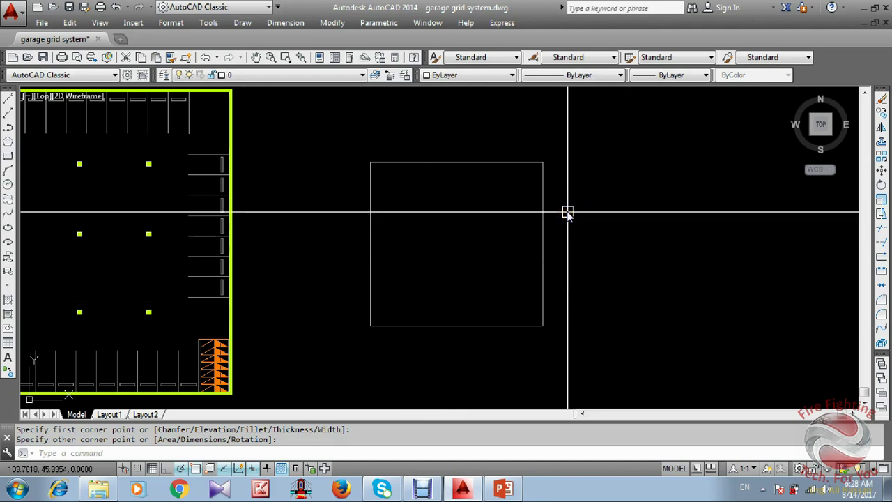
{"action": "type", "text": "l"}
{"action": "key", "text": "Return"}
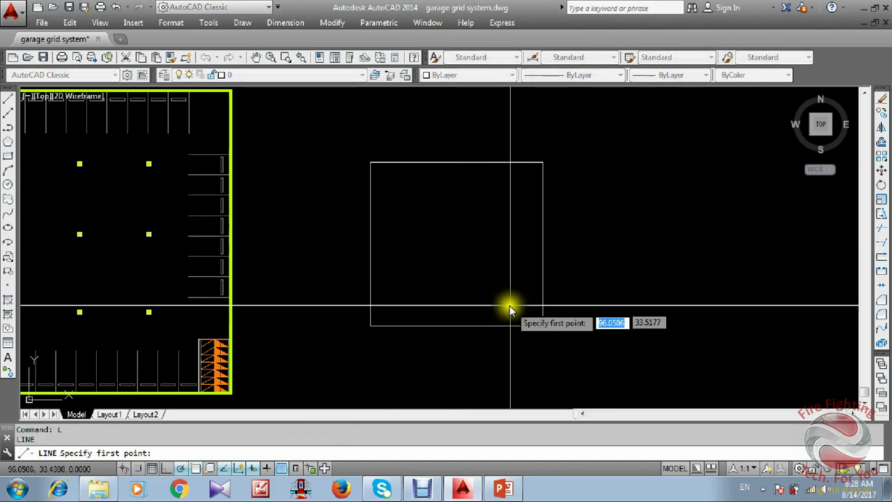
{"action": "left_click", "coordinate": [516, 319]}
{"action": "scroll", "coordinate": [519, 325], "scroll_direction": "up", "scroll_amount": 2}
{"action": "key", "text": "Escape"}
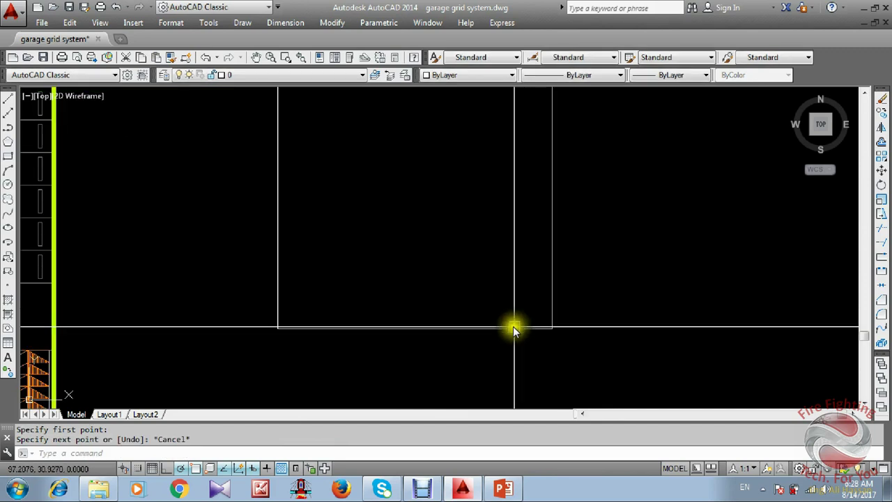
Enable all object snap modes in the drafting settings.
{"action": "type", "text": "os"}
{"action": "key", "text": "Return"}
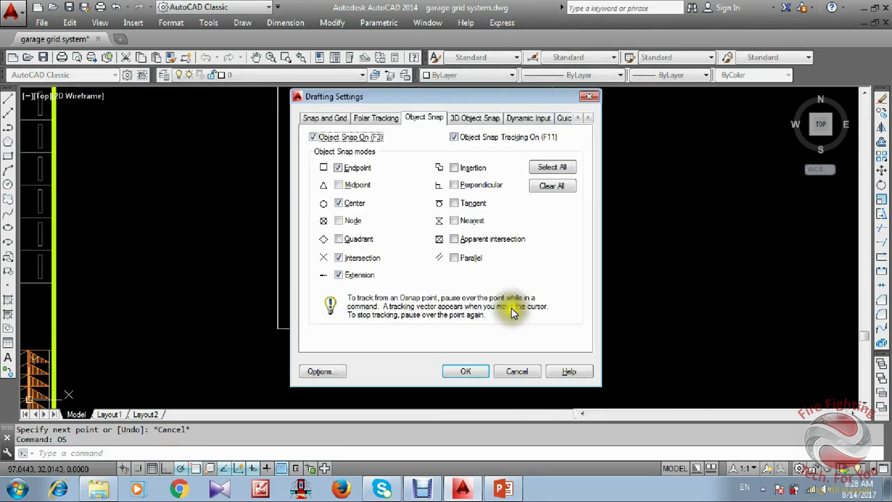
{"action": "left_click", "coordinate": [552, 167]}
{"action": "left_click", "coordinate": [466, 371]}
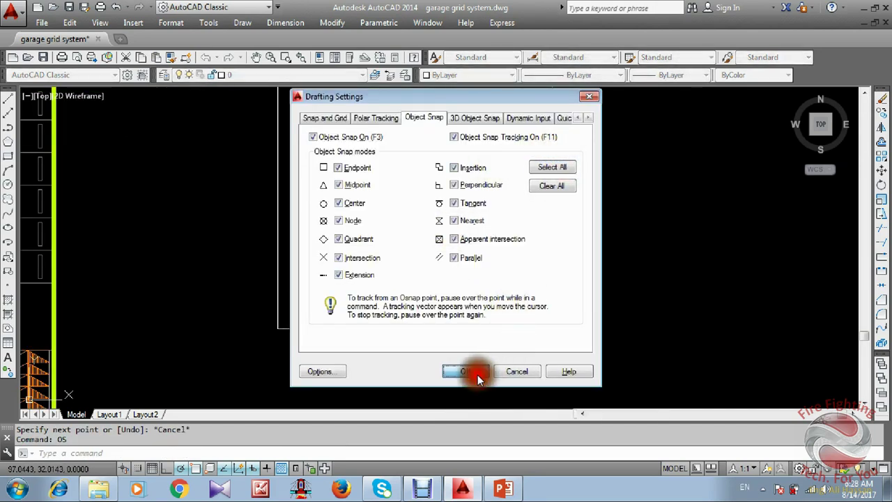
Draw a vertical line with Ortho on across the rectangle near its right side, from its bottom edge to its top edge.
{"action": "type", "text": "l"}
{"action": "key", "text": "Return"}
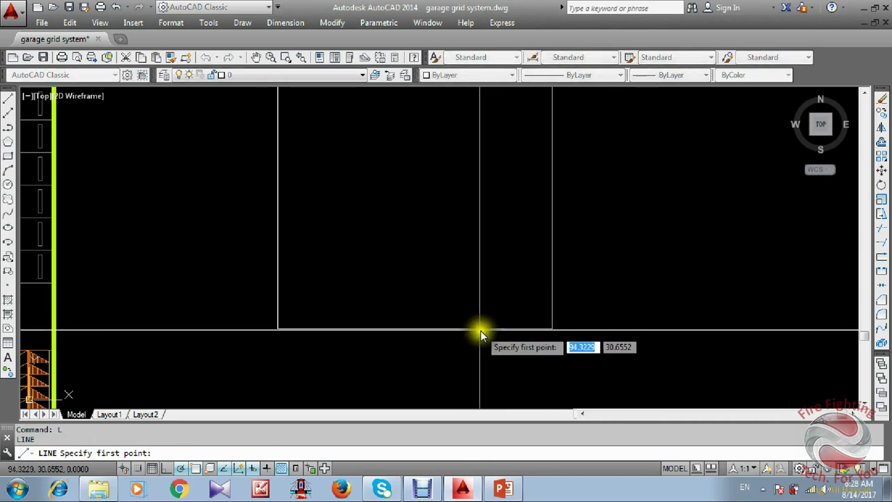
{"action": "left_click", "coordinate": [498, 329]}
{"action": "key", "text": "F8"}
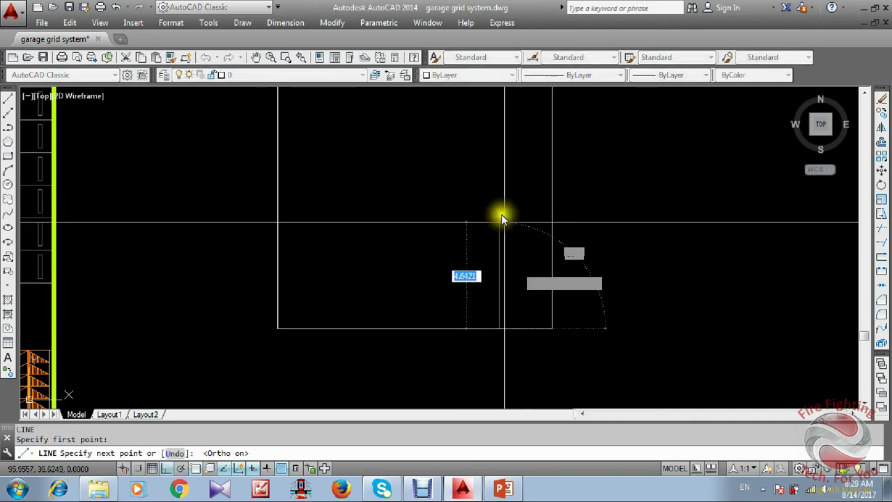
{"action": "middle_click_drag", "start_coordinate": [500, 141], "coordinate": [489, 325]}
{"action": "left_click", "coordinate": [485, 254]}
{"action": "left_click", "coordinate": [484, 260]}
{"action": "scroll", "coordinate": [483, 237], "scroll_direction": "down", "scroll_amount": 4}
{"action": "key", "text": "Escape"}
{"action": "left_click", "coordinate": [484, 256]}
{"action": "type", "text": "ci"}
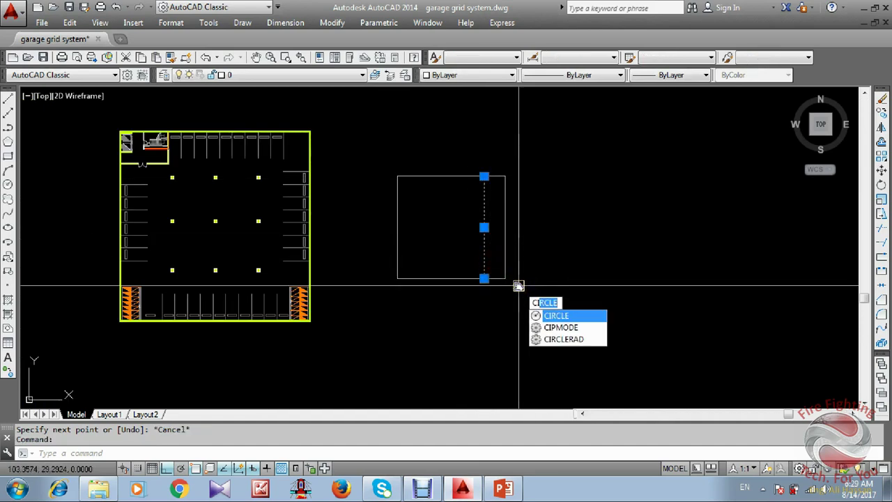
{"action": "key", "text": "Escape"}
Copy the vertical line three times to the left inside the rectangle, spaced by its distance from the right edge.
{"action": "left_click", "coordinate": [478, 254]}
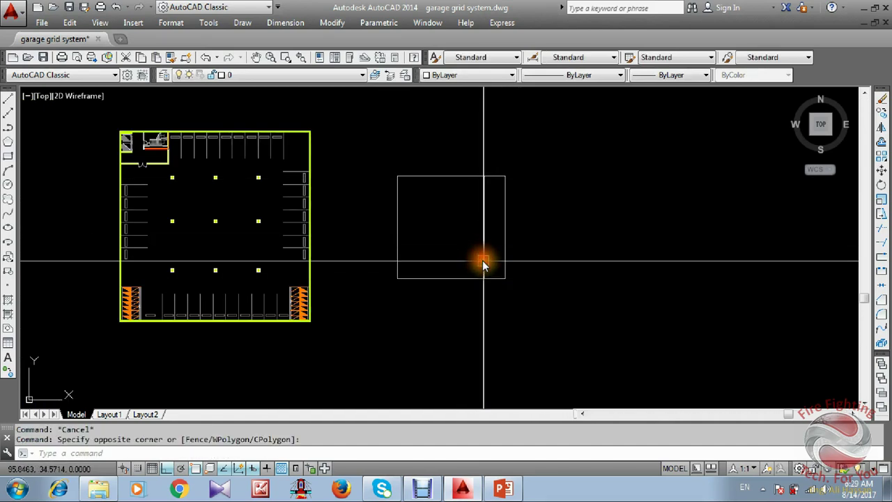
{"action": "left_click", "coordinate": [484, 265]}
{"action": "type", "text": "co"}
{"action": "key", "text": "Return"}
{"action": "left_click", "coordinate": [505, 279]}
{"action": "left_click", "coordinate": [485, 280]}
{"action": "left_click", "coordinate": [464, 280]}
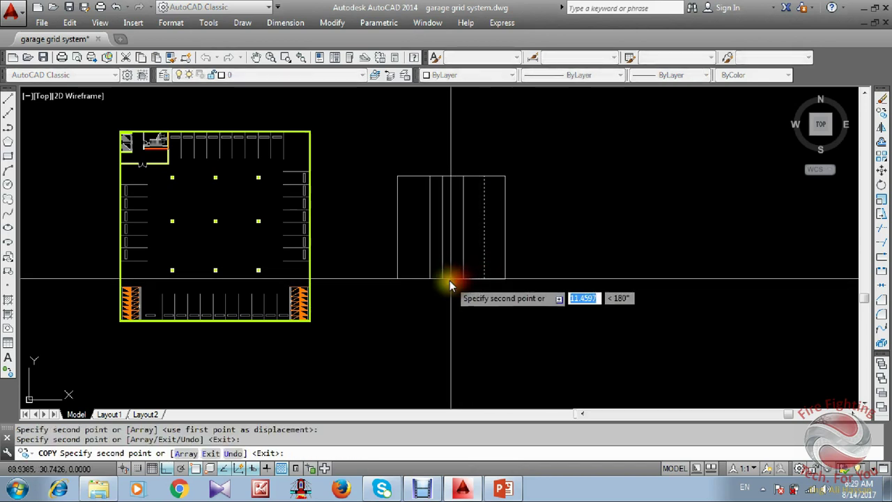
{"action": "left_click", "coordinate": [442, 279]}
{"action": "key", "text": "Escape"}
{"action": "scroll", "coordinate": [438, 202], "scroll_direction": "up", "scroll_amount": 4}
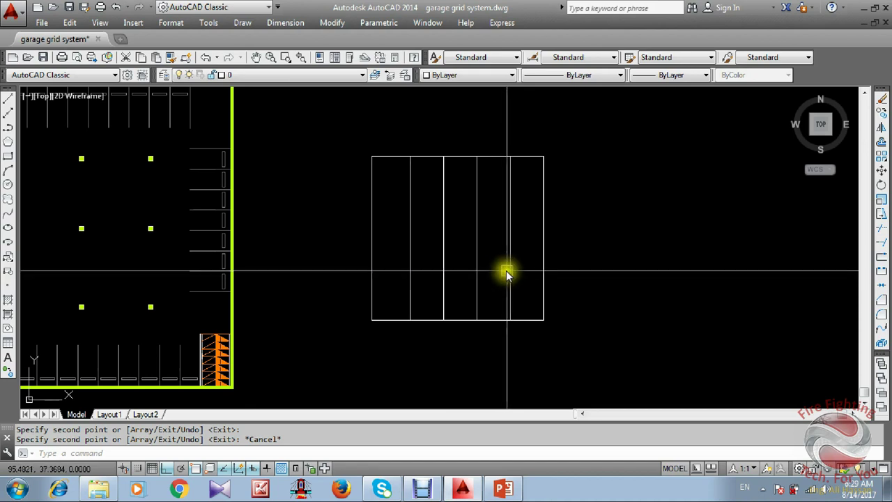
Examine the garage plan's column and parking layout alongside the rectangle divided by vertical lines.
{"action": "scroll", "coordinate": [506, 271], "scroll_direction": "up", "scroll_amount": 1}
{"action": "scroll", "coordinate": [505, 286], "scroll_direction": "down", "scroll_amount": 1}
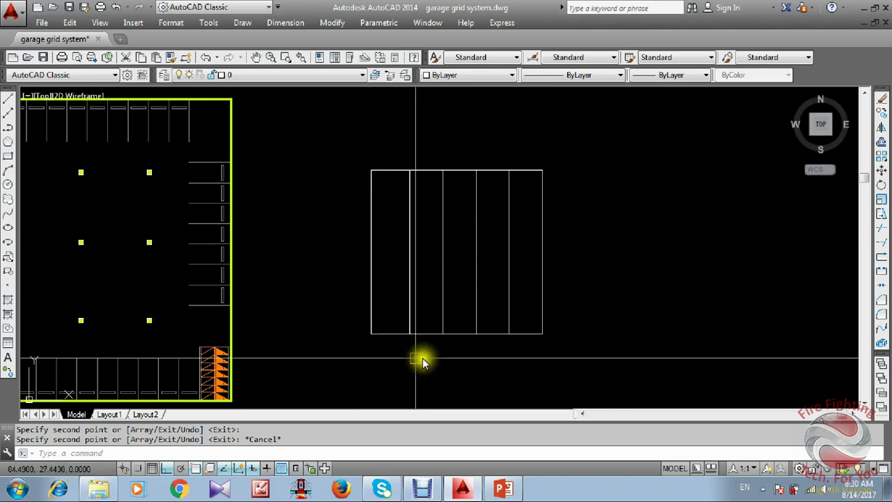
{"action": "middle_click_drag", "start_coordinate": [553, 314], "coordinate": [669, 320]}
{"action": "scroll", "coordinate": [670, 320], "scroll_direction": "down", "scroll_amount": 3}
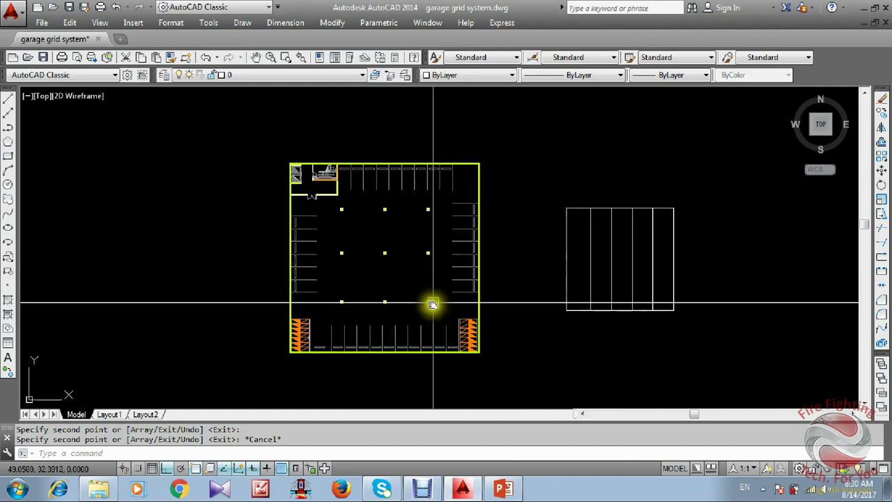
{"action": "scroll", "coordinate": [461, 286], "scroll_direction": "up", "scroll_amount": 5}
{"action": "scroll", "coordinate": [479, 282], "scroll_direction": "down", "scroll_amount": 2}
{"action": "middle_click_drag", "start_coordinate": [476, 271], "coordinate": [476, 273]}
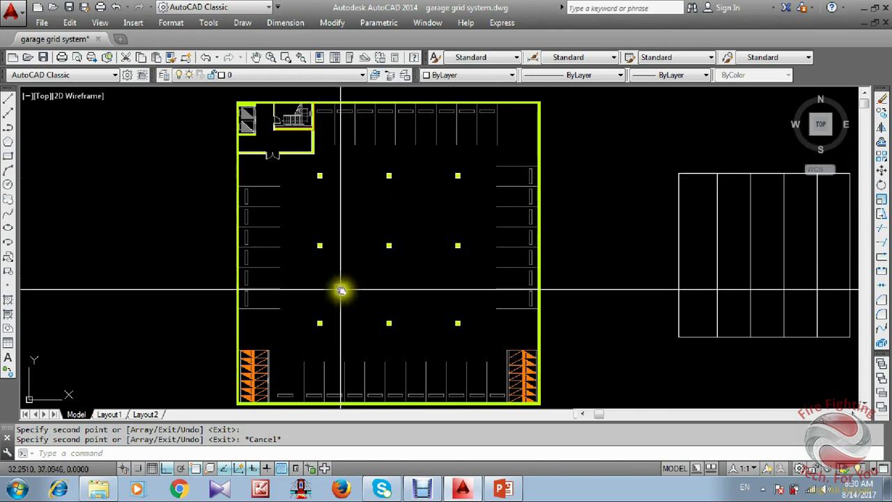
{"action": "scroll", "coordinate": [339, 193], "scroll_direction": "down", "scroll_amount": 1}
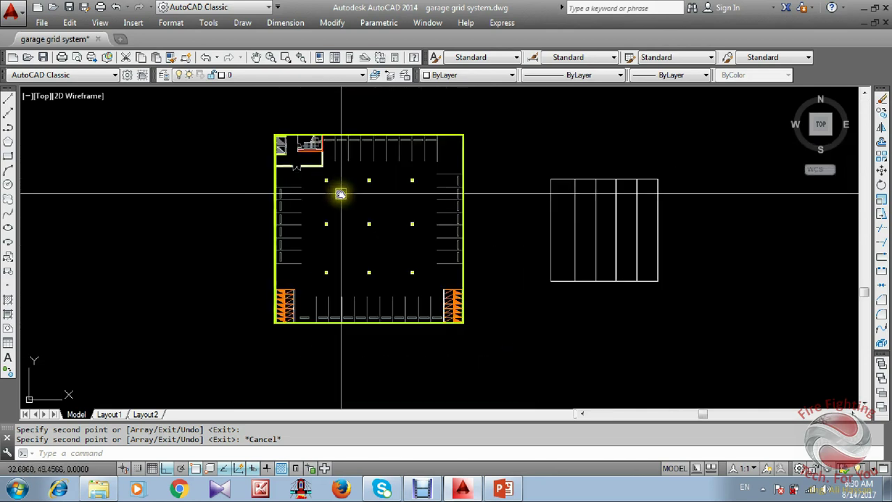
{"action": "scroll", "coordinate": [462, 225], "scroll_direction": "up", "scroll_amount": 1}
{"action": "middle_click_drag", "start_coordinate": [464, 239], "coordinate": [458, 207]}
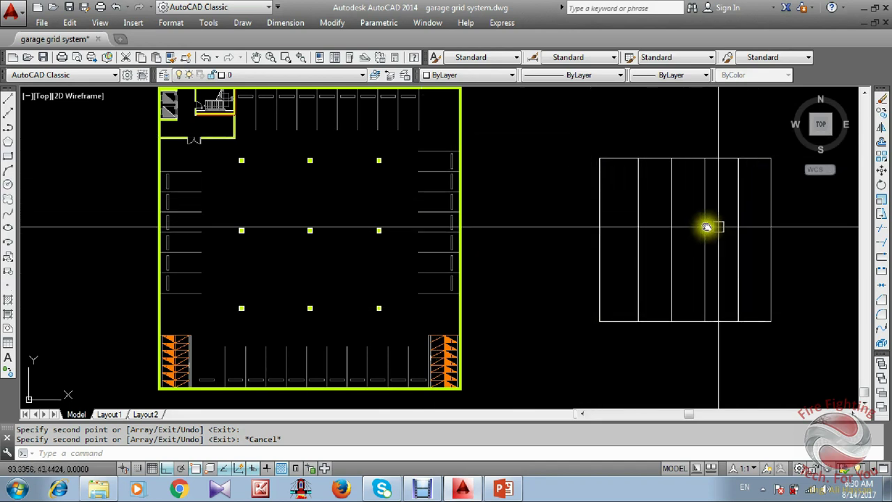
{"action": "middle_click_drag", "start_coordinate": [707, 225], "coordinate": [642, 215]}
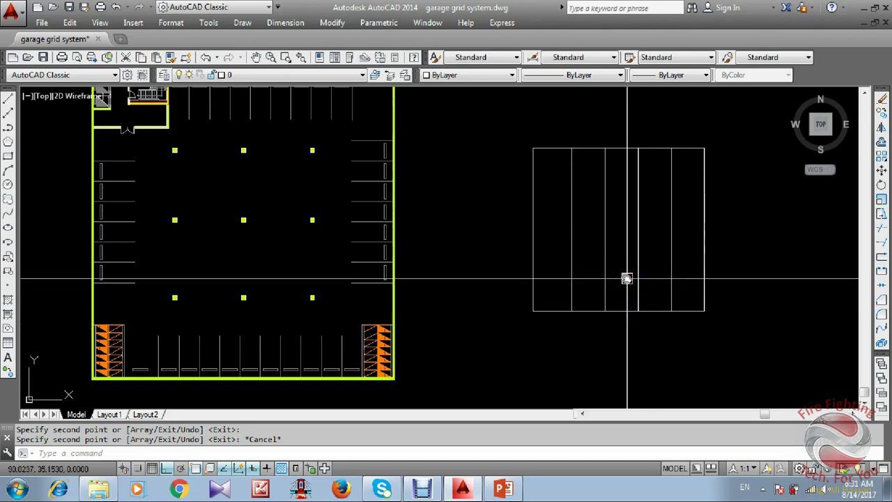
{"action": "scroll", "coordinate": [478, 230], "scroll_direction": "up", "scroll_amount": 5}
{"action": "scroll", "coordinate": [460, 265], "scroll_direction": "down", "scroll_amount": 4}
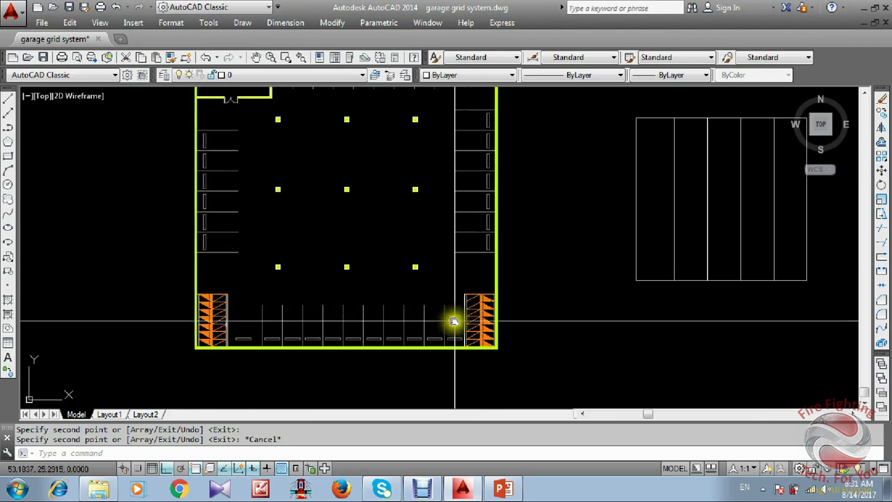
{"action": "scroll", "coordinate": [454, 314], "scroll_direction": "up", "scroll_amount": 1}
{"action": "middle_click_drag", "start_coordinate": [451, 293], "coordinate": [456, 312]}
{"action": "scroll", "coordinate": [457, 313], "scroll_direction": "down", "scroll_amount": 1}
{"action": "middle_click_drag", "start_coordinate": [468, 221], "coordinate": [405, 268]}
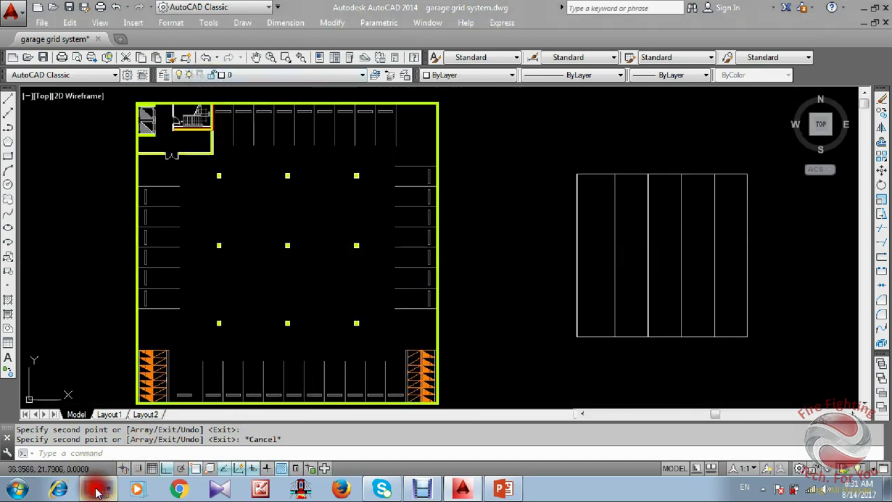
Open the RESTAURANT FIRE FIGHTING drawing from the wet system folder under 04- project sample > RESTAURANT.
{"action": "left_click", "coordinate": [97, 493]}
{"action": "left_click", "coordinate": [436, 285]}
{"action": "double_click", "coordinate": [185, 126]}
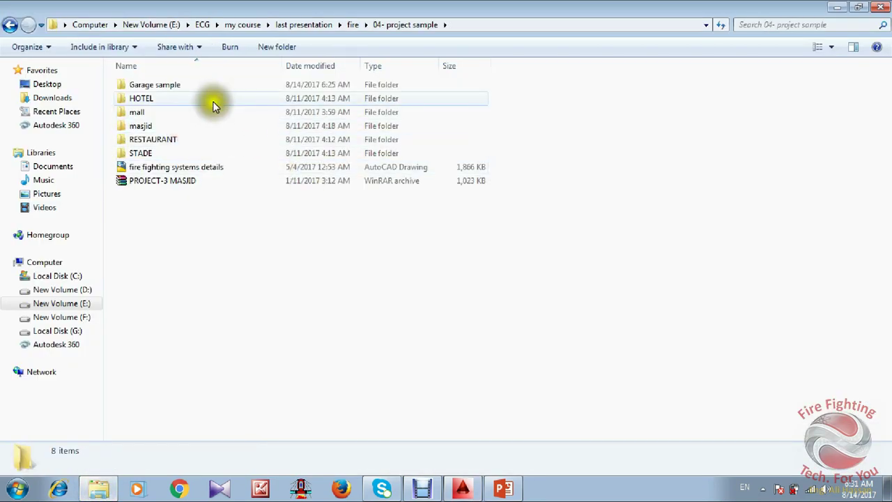
{"action": "double_click", "coordinate": [194, 140]}
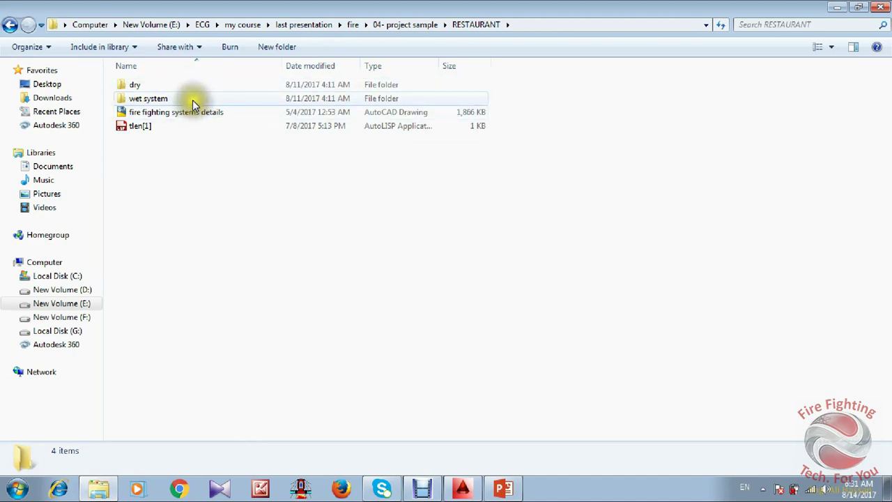
{"action": "double_click", "coordinate": [193, 101]}
{"action": "left_click", "coordinate": [186, 98]}
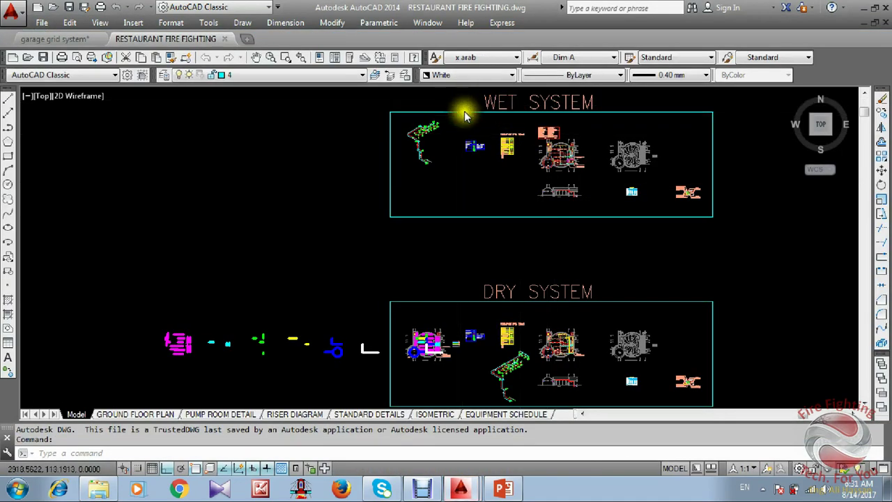
Copy the wet system's fire fighting symbol legend together with the pipe size list below it.
{"action": "scroll", "coordinate": [509, 175], "scroll_direction": "up", "scroll_amount": 6}
{"action": "left_click", "coordinate": [297, 115]}
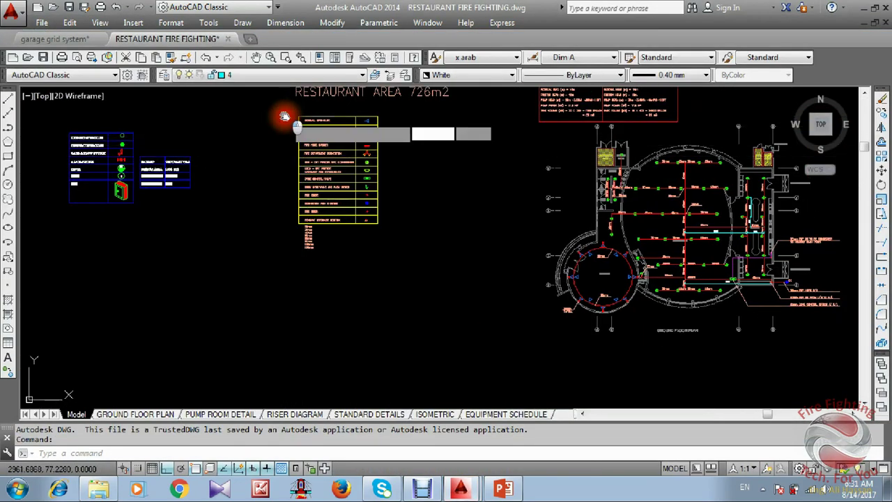
{"action": "left_click", "coordinate": [458, 318]}
{"action": "scroll", "coordinate": [340, 124], "scroll_direction": "up", "scroll_amount": 4}
{"action": "left_click", "coordinate": [259, 109]}
{"action": "left_click", "coordinate": [491, 317]}
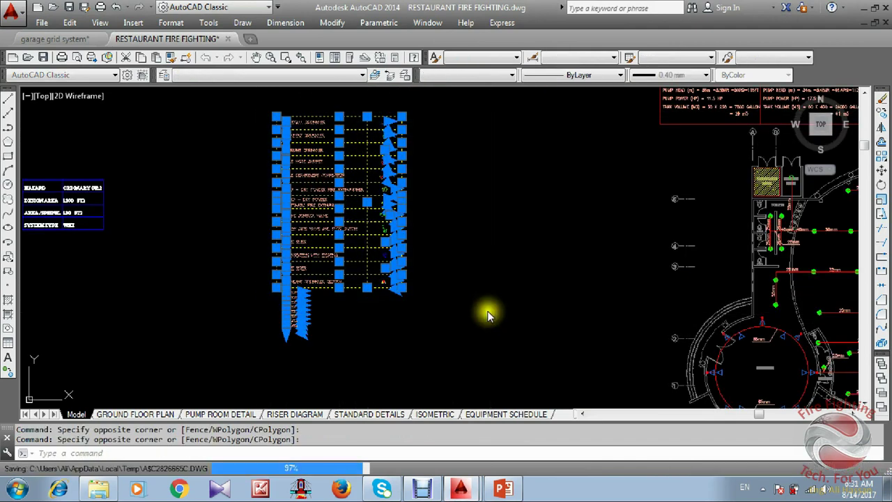
{"action": "key", "text": "ctrl+c"}
Paste the copied legend into the garage grid system drawing, between the garage plan and the divided rectangle.
{"action": "left_click", "coordinate": [56, 40]}
{"action": "scroll", "coordinate": [323, 248], "scroll_direction": "up", "scroll_amount": 2}
{"action": "scroll", "coordinate": [378, 244], "scroll_direction": "down", "scroll_amount": 2}
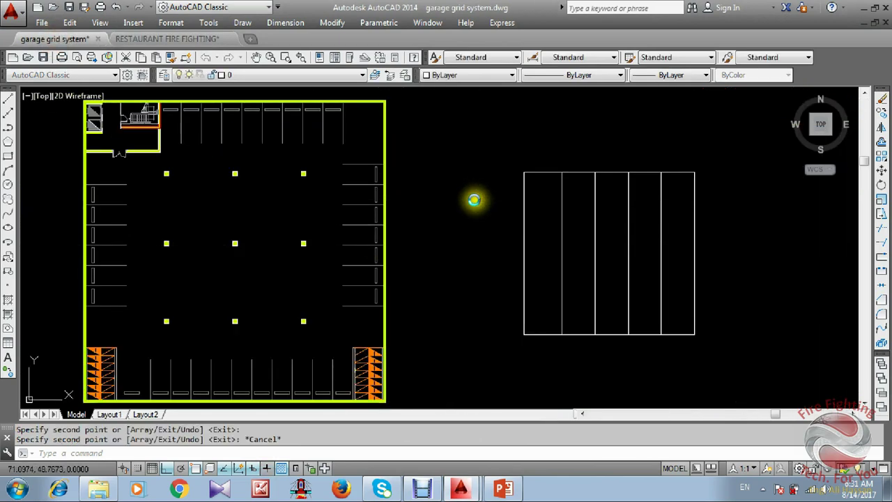
{"action": "key", "text": "ctrl+v"}
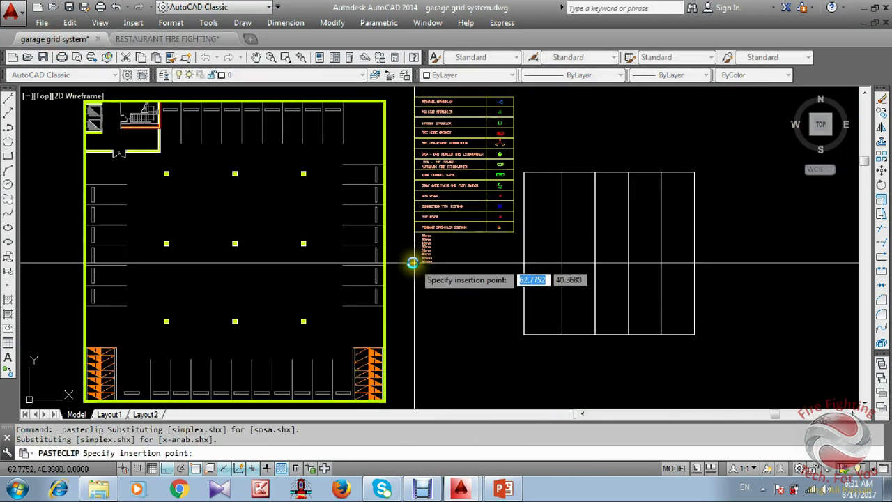
{"action": "left_click", "coordinate": [413, 262]}
Draw a vertical line from the garage's bottom wall up through the plan, ending a little short of the top wall.
{"action": "middle_click_drag", "start_coordinate": [503, 162], "coordinate": [451, 232]}
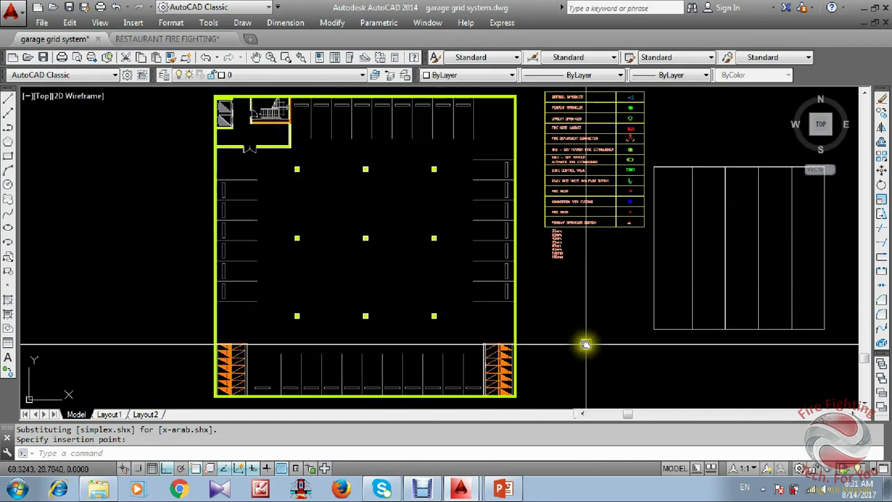
{"action": "middle_click_drag", "start_coordinate": [585, 344], "coordinate": [469, 316]}
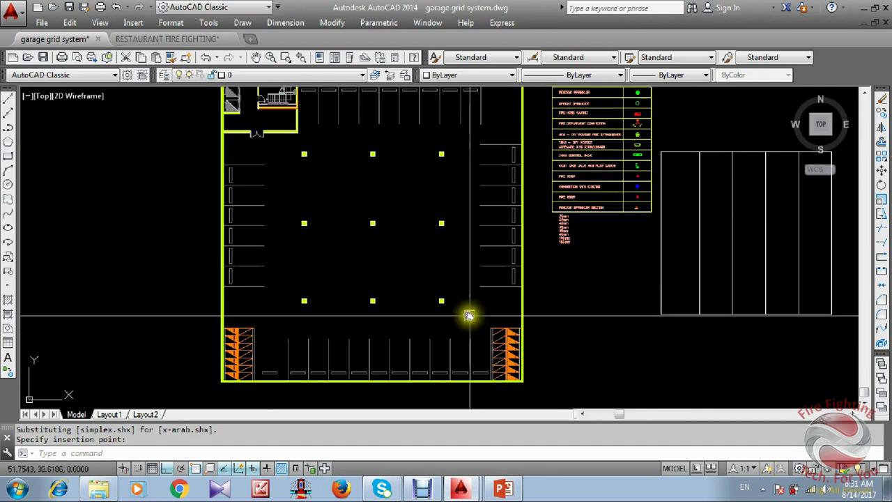
{"action": "type", "text": "l"}
{"action": "key", "text": "Return"}
{"action": "scroll", "coordinate": [424, 377], "scroll_direction": "up", "scroll_amount": 4}
{"action": "middle_click_drag", "start_coordinate": [422, 393], "coordinate": [438, 288]}
{"action": "left_click", "coordinate": [438, 288]}
{"action": "scroll", "coordinate": [478, 185], "scroll_direction": "down", "scroll_amount": 4}
{"action": "scroll", "coordinate": [474, 261], "scroll_direction": "up", "scroll_amount": 4}
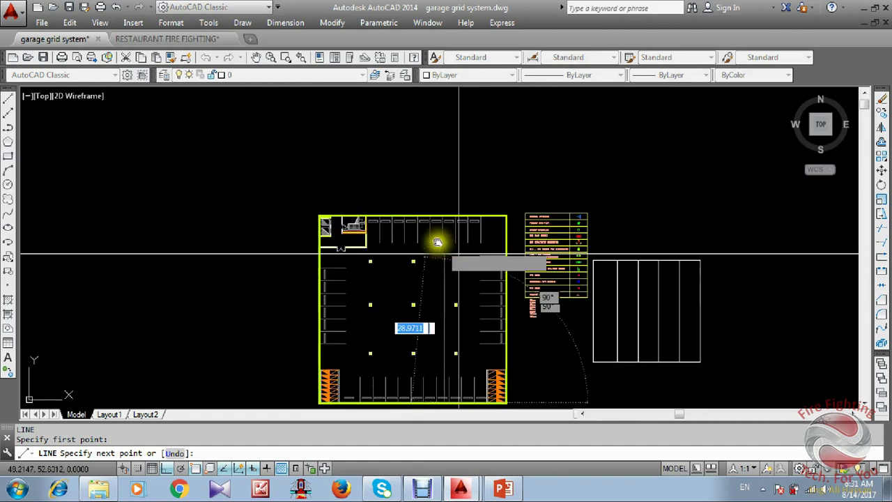
{"action": "left_click", "coordinate": [474, 218]}
{"action": "key", "text": "Escape"}
Extend the vertical line to the garage's top wall, using the wall as the boundary.
{"action": "type", "text": "ex"}
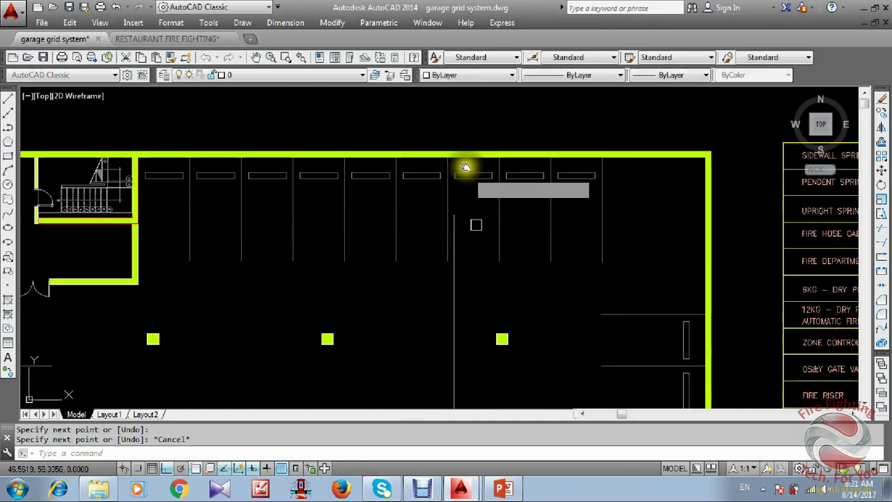
{"action": "key", "text": "Return"}
{"action": "scroll", "coordinate": [478, 118], "scroll_direction": "up", "scroll_amount": 3}
{"action": "left_click", "coordinate": [478, 119]}
{"action": "left_click", "coordinate": [442, 185]}
{"action": "key", "text": "Return"}
{"action": "left_click", "coordinate": [474, 275]}
{"action": "left_click", "coordinate": [413, 315]}
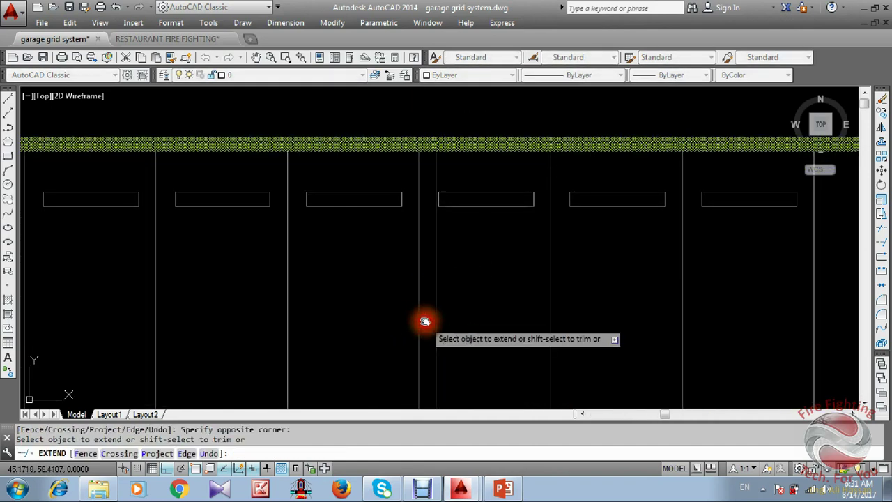
Draw a horizontal line from the garage's right wall across the plan toward the left wall.
{"action": "middle_click_drag", "start_coordinate": [436, 318], "coordinate": [434, 268]}
{"action": "key", "text": "Escape"}
{"action": "scroll", "coordinate": [479, 255], "scroll_direction": "down", "scroll_amount": 4}
{"action": "scroll", "coordinate": [495, 193], "scroll_direction": "up", "scroll_amount": 4}
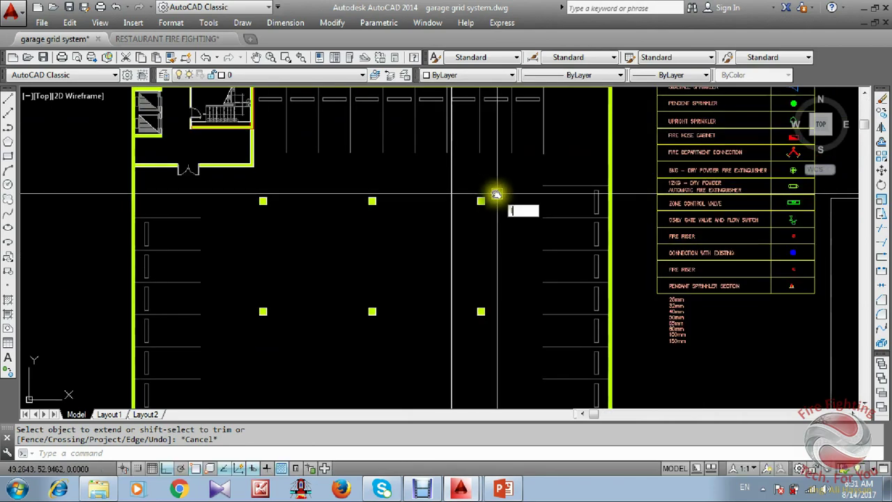
{"action": "type", "text": "l"}
{"action": "key", "text": "Return"}
{"action": "scroll", "coordinate": [611, 263], "scroll_direction": "up", "scroll_amount": 4}
{"action": "left_click", "coordinate": [597, 260]}
{"action": "scroll", "coordinate": [508, 274], "scroll_direction": "down", "scroll_amount": 4}
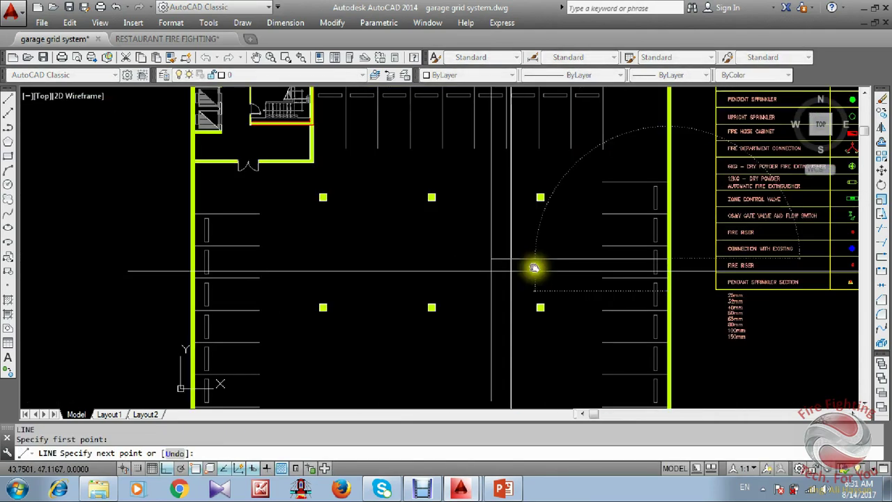
{"action": "scroll", "coordinate": [384, 261], "scroll_direction": "up", "scroll_amount": 2}
{"action": "key", "text": "Escape"}
Extend the horizontal line to the garage's left wall, using the wall as the boundary.
{"action": "type", "text": "ex"}
{"action": "key", "text": "Return"}
{"action": "scroll", "coordinate": [196, 263], "scroll_direction": "up", "scroll_amount": 2}
{"action": "scroll", "coordinate": [197, 258], "scroll_direction": "up", "scroll_amount": 1}
{"action": "left_click", "coordinate": [210, 241]}
{"action": "left_click", "coordinate": [73, 266]}
{"action": "key", "text": "Return"}
{"action": "left_click", "coordinate": [586, 230]}
{"action": "key", "text": "Escape"}
List the properties of the vertical and horizontal reference lines to read their lengths.
{"action": "scroll", "coordinate": [333, 197], "scroll_direction": "down", "scroll_amount": 4}
{"action": "scroll", "coordinate": [464, 235], "scroll_direction": "up", "scroll_amount": 3}
{"action": "left_click", "coordinate": [445, 242]}
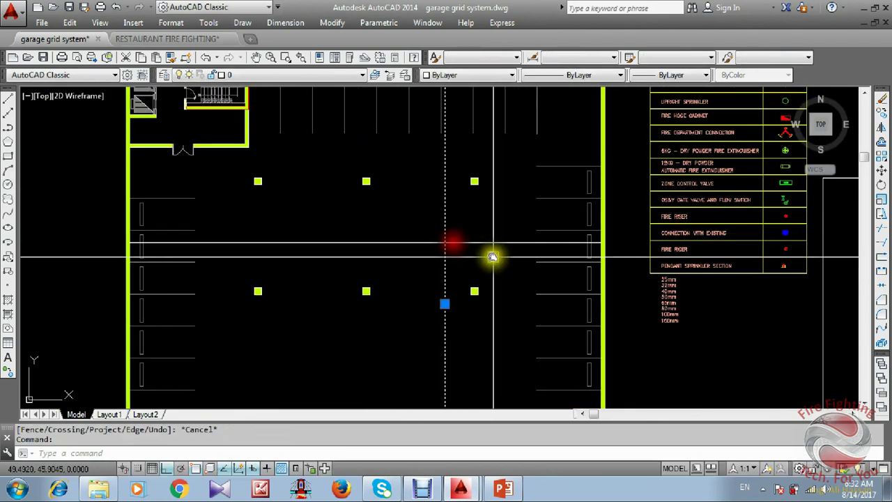
{"action": "type", "text": "li"}
{"action": "key", "text": "Return"}
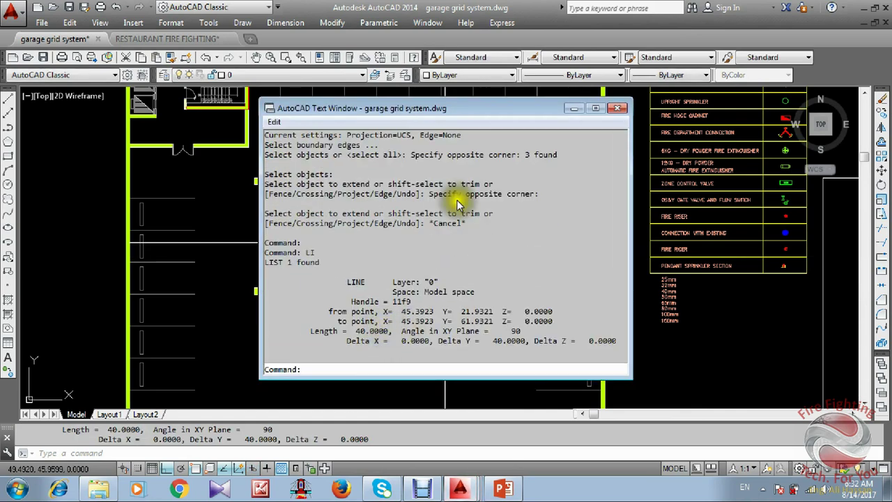
{"action": "left_click", "coordinate": [617, 108]}
{"action": "left_click", "coordinate": [380, 241]}
{"action": "key", "text": "Return"}
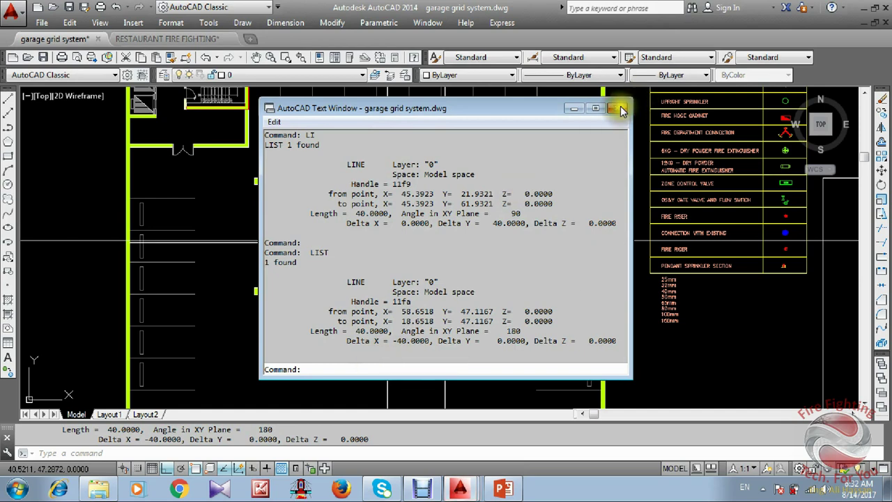
{"action": "left_click", "coordinate": [618, 108]}
{"action": "scroll", "coordinate": [439, 199], "scroll_direction": "down", "scroll_amount": 5}
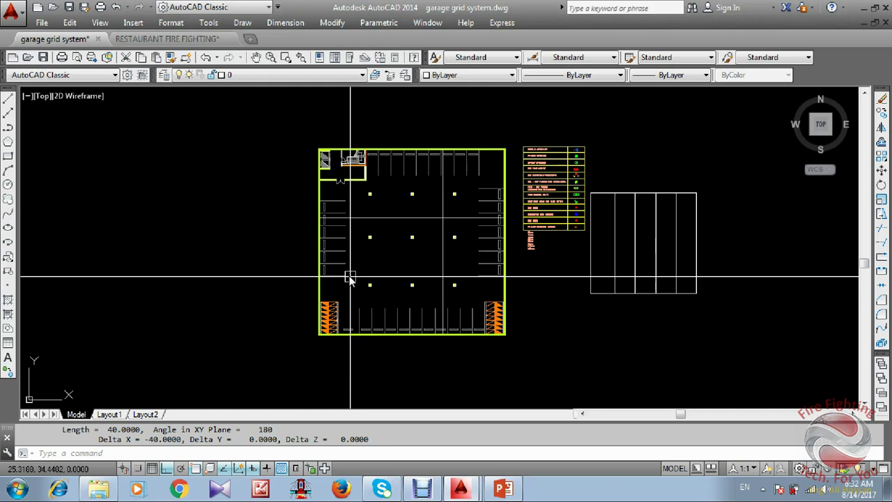
{"action": "scroll", "coordinate": [451, 206], "scroll_direction": "up", "scroll_amount": 2}
{"action": "scroll", "coordinate": [427, 281], "scroll_direction": "down", "scroll_amount": 1}
{"action": "mouse_move", "coordinate": [427, 282]}
{"action": "middle_mouse_down"}
{"action": "mouse_move", "coordinate": [403, 175]}
{"action": "mouse_move", "coordinate": [406, 226]}
{"action": "middle_mouse_up"}
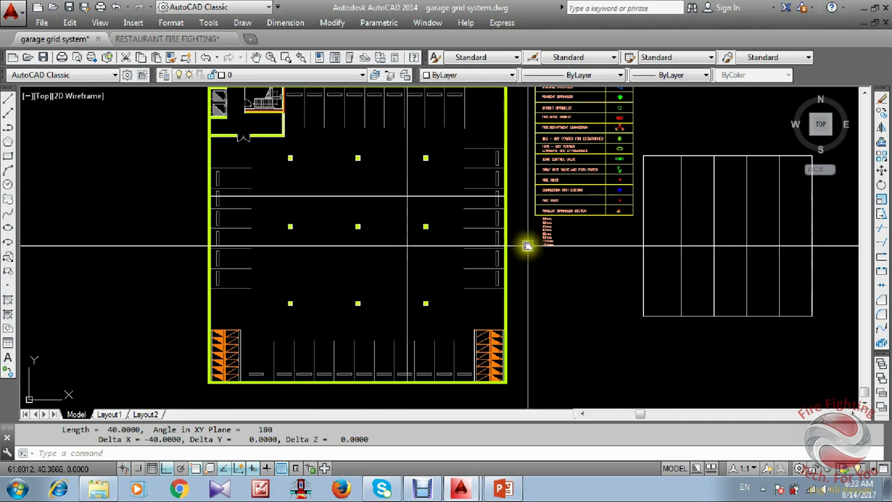
{"action": "scroll", "coordinate": [407, 197], "scroll_direction": "up", "scroll_amount": 3}
{"action": "mouse_move", "coordinate": [431, 221]}
{"action": "middle_mouse_down"}
{"action": "mouse_move", "coordinate": [444, 246]}
{"action": "mouse_move", "coordinate": [353, 230]}
{"action": "mouse_move", "coordinate": [439, 237]}
{"action": "middle_mouse_up"}
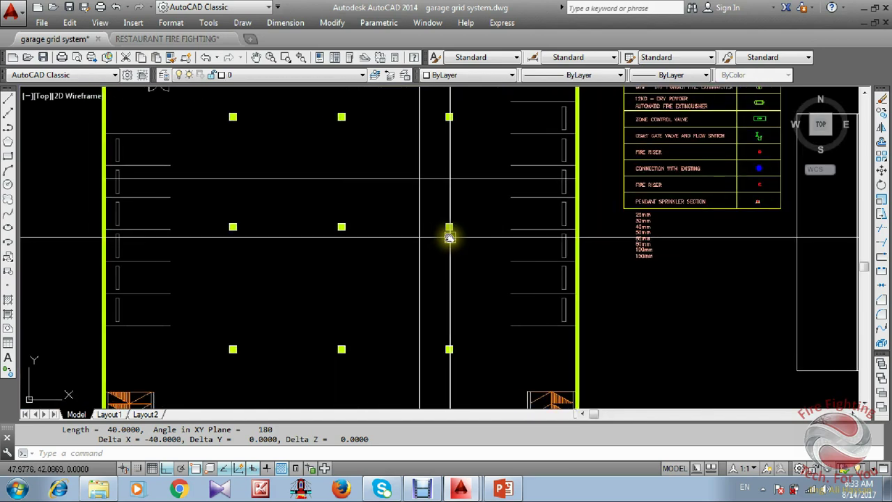
{"action": "key", "text": "Escape"}
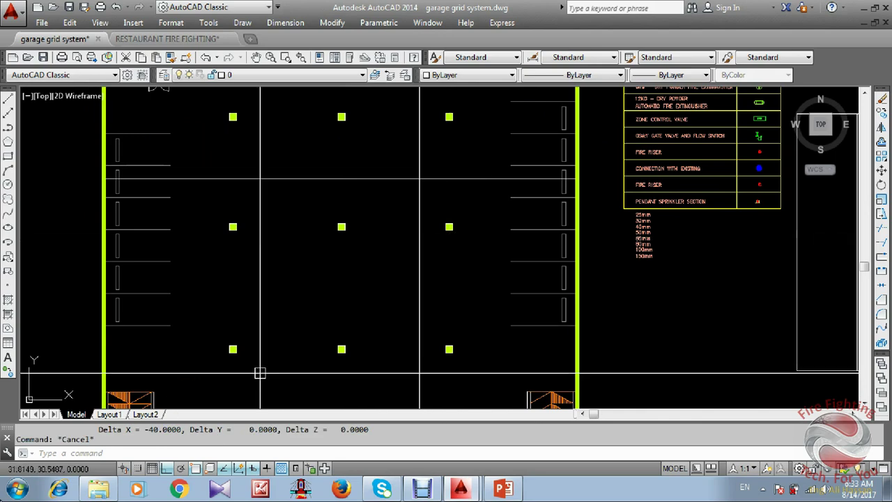
Switch to Calculator to work out the spacing along the reference line, and minimize it when finished.
{"action": "left_click", "coordinate": [16, 488]}
{"action": "left_click", "coordinate": [67, 201]}
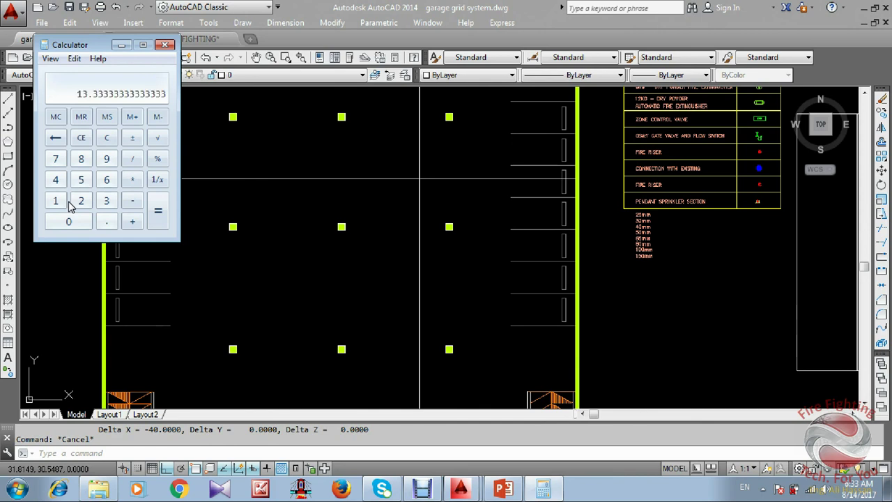
{"action": "left_click", "coordinate": [118, 45]}
Divide the vertical reference line into 28 equal segments.
{"action": "type", "text": "DIV"}
{"action": "key", "text": "Return"}
{"action": "left_click", "coordinate": [423, 240]}
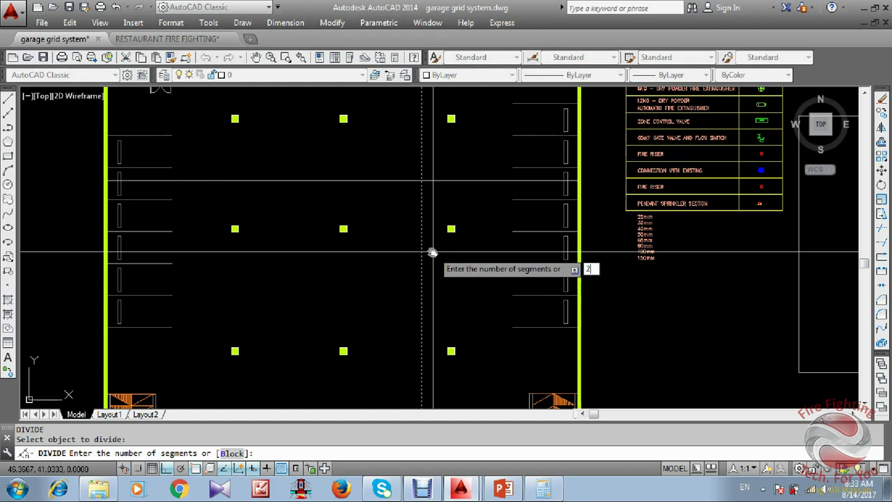
{"action": "key", "text": "Return"}
{"action": "key", "text": "Escape"}
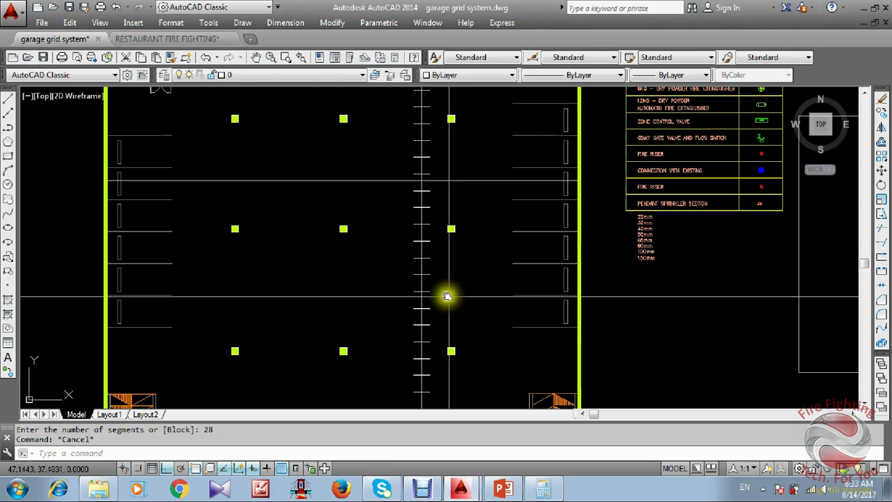
{"action": "scroll", "coordinate": [375, 172], "scroll_direction": "down", "scroll_amount": 2}
{"action": "scroll", "coordinate": [405, 274], "scroll_direction": "up", "scroll_amount": 5}
{"action": "scroll", "coordinate": [396, 290], "scroll_direction": "down", "scroll_amount": 2}
{"action": "middle_click_drag", "start_coordinate": [542, 192], "coordinate": [451, 366]}
{"action": "scroll", "coordinate": [636, 153], "scroll_direction": "up", "scroll_amount": 4}
{"action": "middle_click_drag", "start_coordinate": [629, 150], "coordinate": [599, 175]}
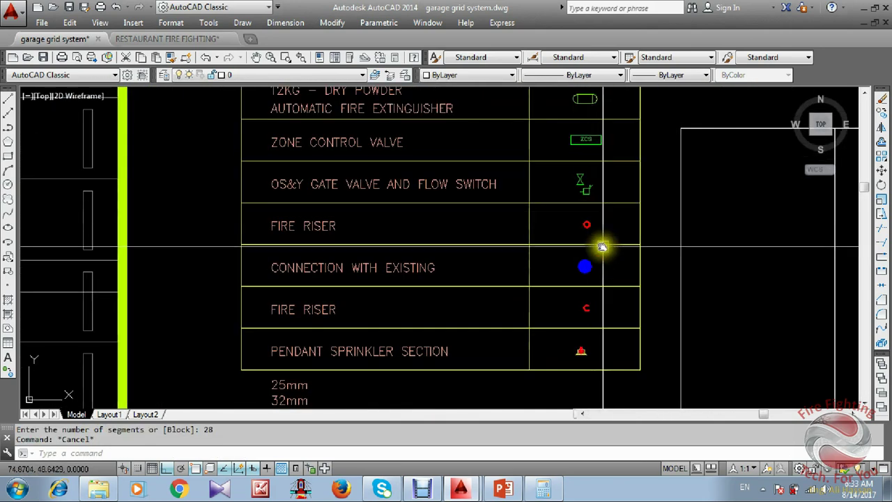
{"action": "scroll", "coordinate": [599, 255], "scroll_direction": "up", "scroll_amount": 1}
{"action": "left_click", "coordinate": [587, 277]}
{"action": "scroll", "coordinate": [590, 281], "scroll_direction": "down", "scroll_amount": 3}
{"action": "middle_click_drag", "start_coordinate": [578, 291], "coordinate": [663, 208]}
{"action": "key", "text": "Escape"}
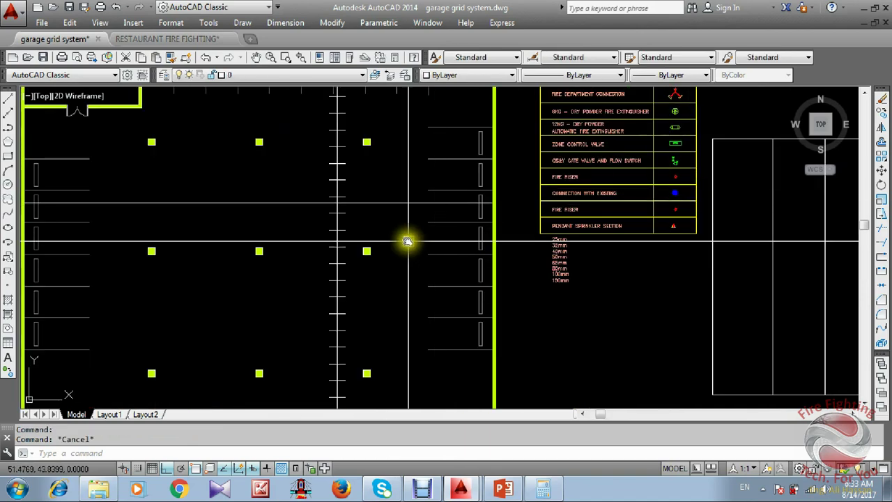
{"action": "scroll", "coordinate": [670, 195], "scroll_direction": "up", "scroll_amount": 5}
{"action": "scroll", "coordinate": [562, 272], "scroll_direction": "down", "scroll_amount": 3}
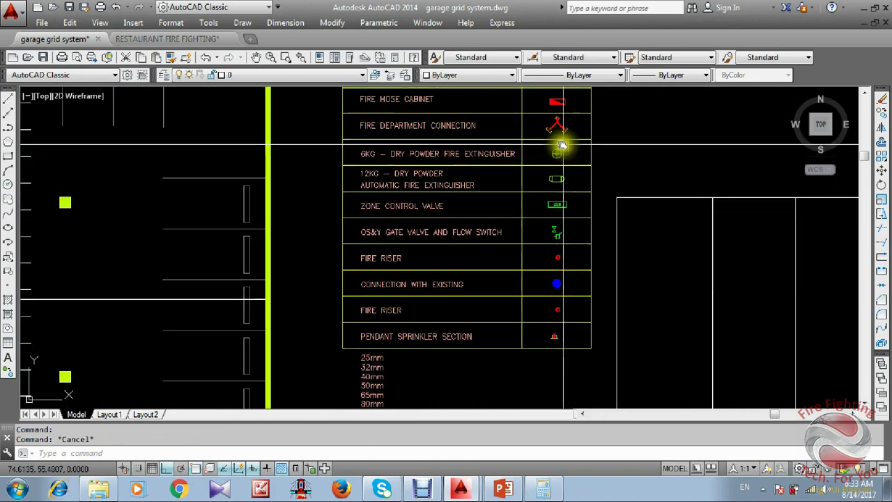
{"action": "scroll", "coordinate": [558, 161], "scroll_direction": "up", "scroll_amount": 5}
{"action": "left_click", "coordinate": [548, 168]}
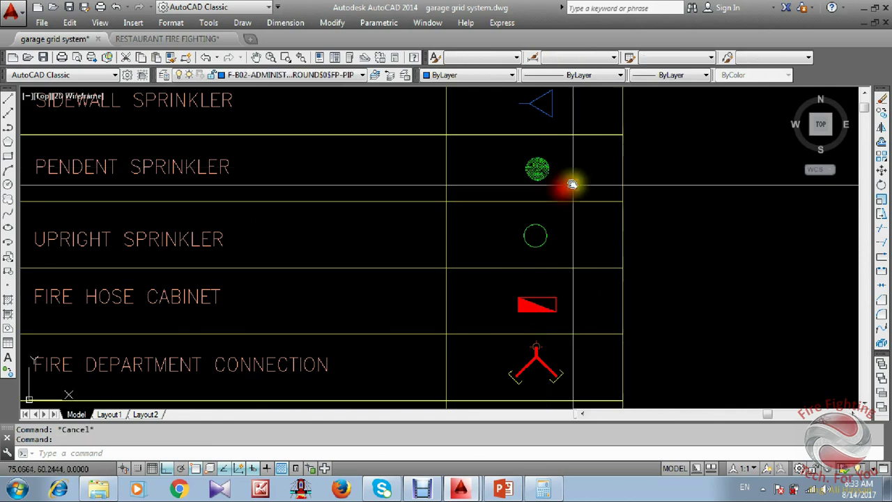
{"action": "type", "text": "co"}
{"action": "key", "text": "Escape"}
{"action": "middle_click_drag", "start_coordinate": [159, 172], "coordinate": [292, 169]}
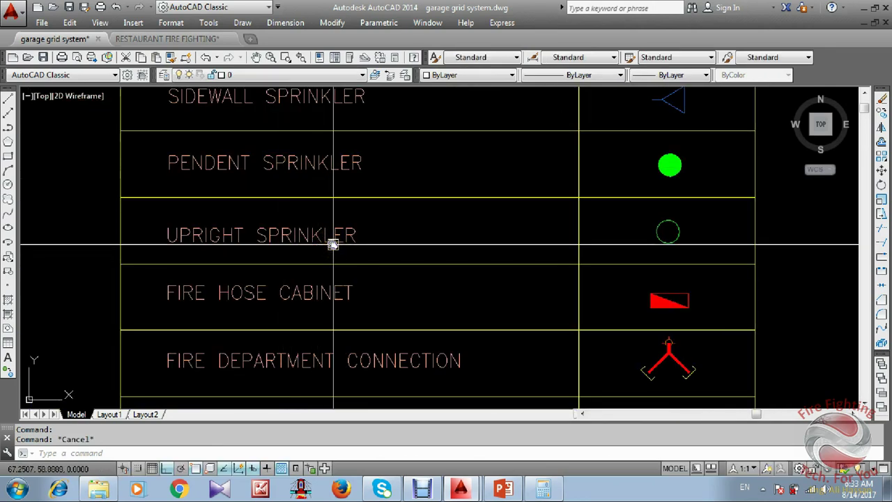
Copy the upright sprinkler symbol from the legend onto the lowest division point of the vertical line.
{"action": "middle_click_drag", "start_coordinate": [333, 243], "coordinate": [543, 241]}
{"action": "scroll", "coordinate": [504, 239], "scroll_direction": "down", "scroll_amount": 6}
{"action": "scroll", "coordinate": [454, 165], "scroll_direction": "up", "scroll_amount": 2}
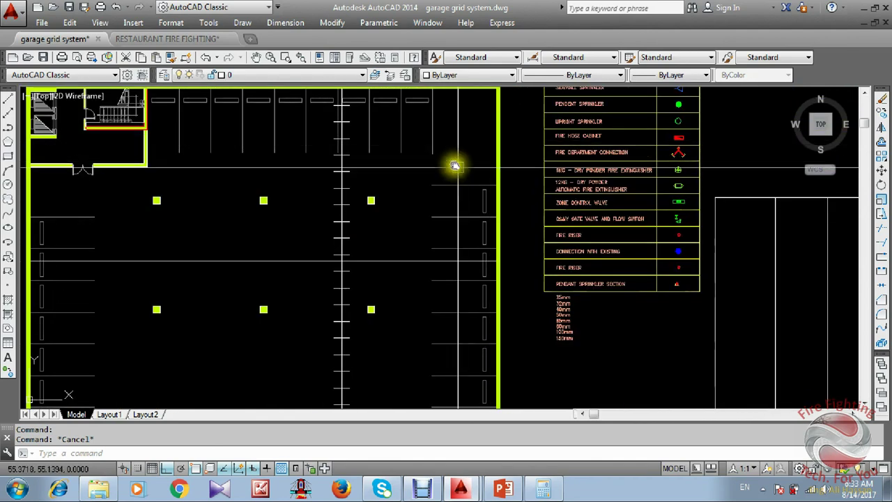
{"action": "scroll", "coordinate": [490, 162], "scroll_direction": "up", "scroll_amount": 6}
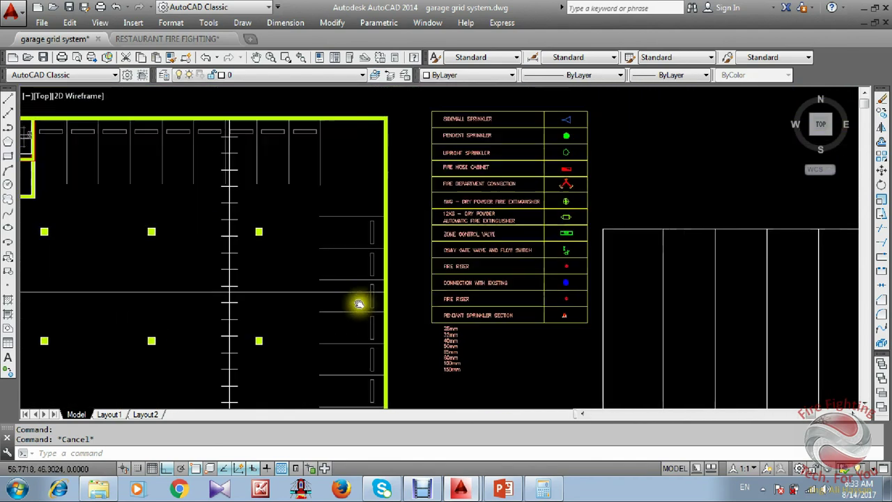
{"action": "left_click", "coordinate": [490, 162]}
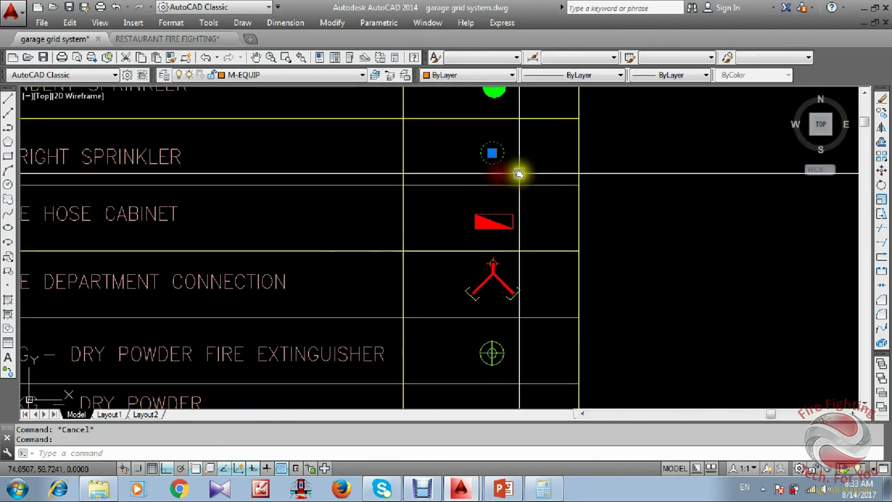
{"action": "type", "text": "o"}
{"action": "key", "text": "Return"}
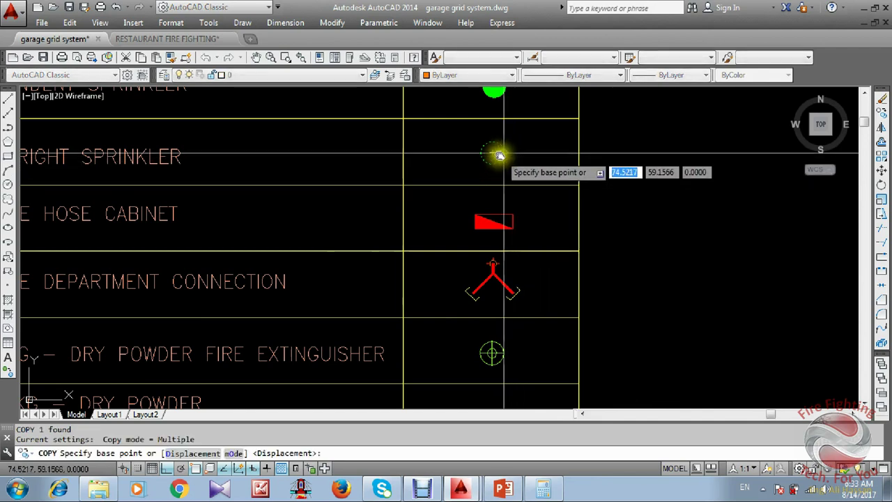
{"action": "left_click", "coordinate": [496, 156]}
{"action": "scroll", "coordinate": [516, 164], "scroll_direction": "down", "scroll_amount": 4}
{"action": "scroll", "coordinate": [521, 163], "scroll_direction": "down", "scroll_amount": 3}
{"action": "scroll", "coordinate": [348, 265], "scroll_direction": "up", "scroll_amount": 6}
{"action": "middle_click_drag", "start_coordinate": [360, 277], "coordinate": [374, 202]}
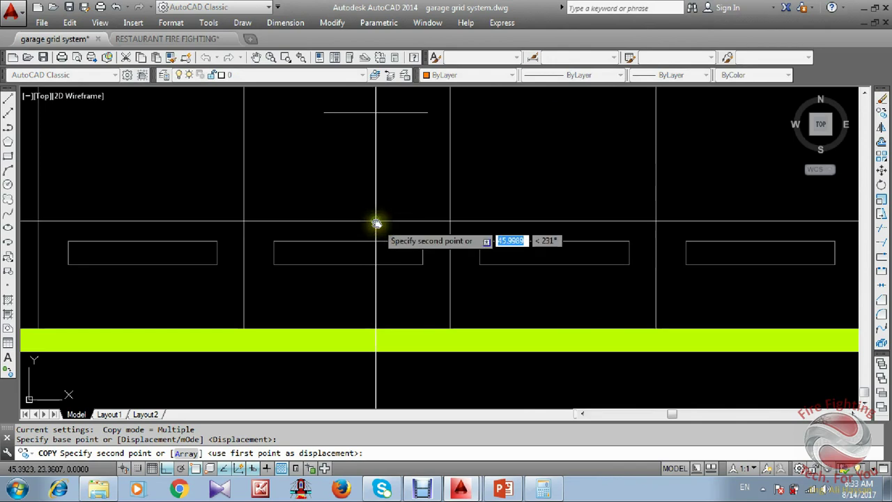
{"action": "left_click", "coordinate": [374, 223]}
{"action": "key", "text": "Escape"}
Array-copy the placed sprinkler upward along the vertical line as 15 items, one at every second division point.
{"action": "type", "text": "co"}
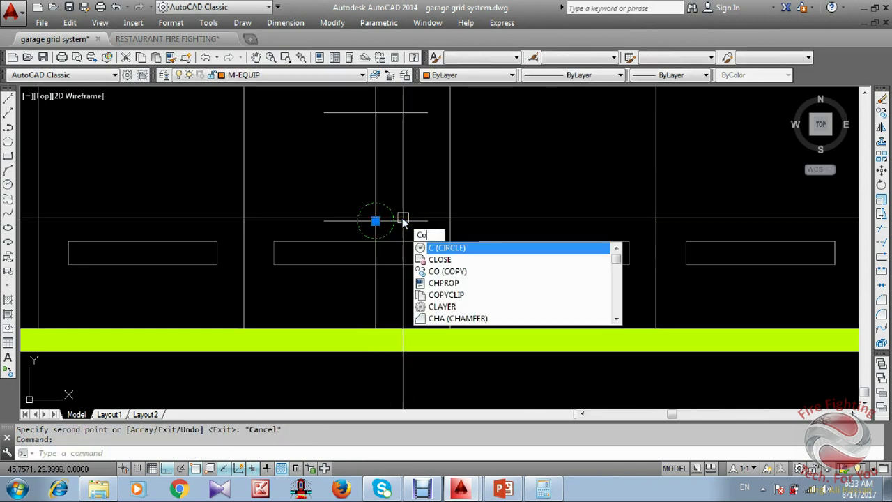
{"action": "key", "text": "Return"}
{"action": "left_click", "coordinate": [374, 168]}
{"action": "middle_click_drag", "start_coordinate": [374, 169], "coordinate": [373, 231]}
{"action": "scroll", "coordinate": [373, 231], "scroll_direction": "down", "scroll_amount": 3}
{"action": "type", "text": "a"}
{"action": "key", "text": "Return"}
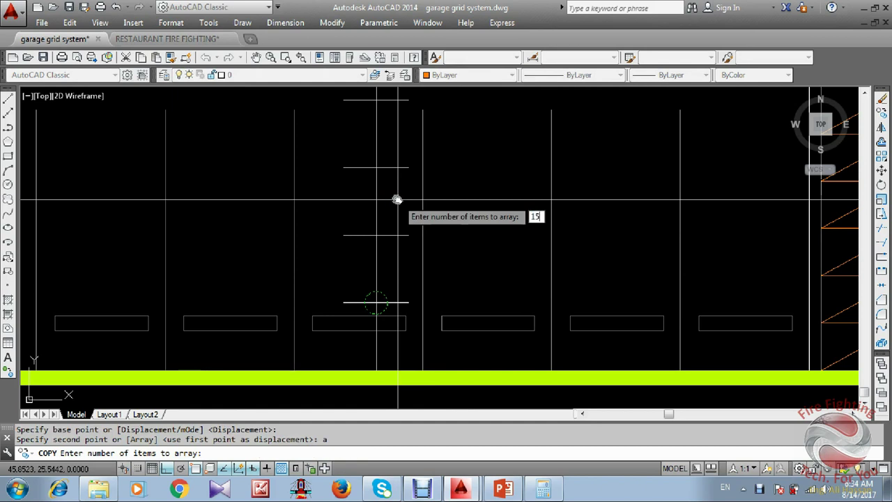
{"action": "type", "text": "15"}
{"action": "key", "text": "Return"}
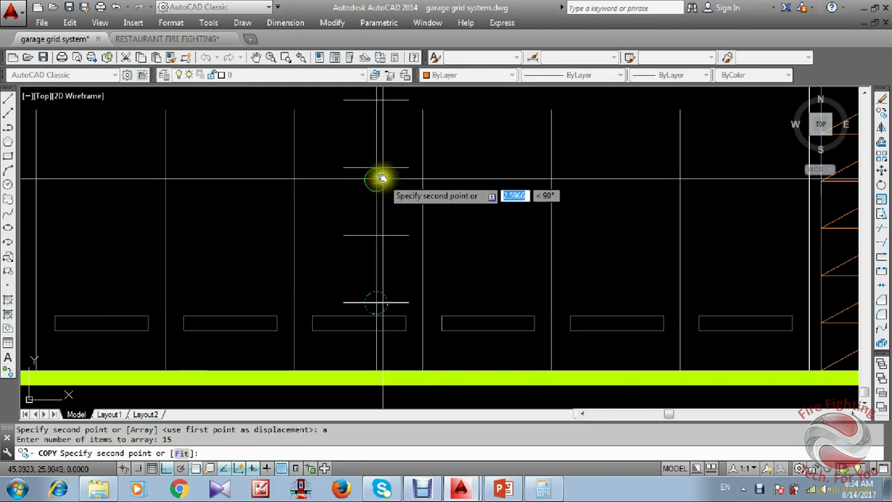
{"action": "left_click", "coordinate": [377, 169]}
{"action": "key", "text": "Escape"}
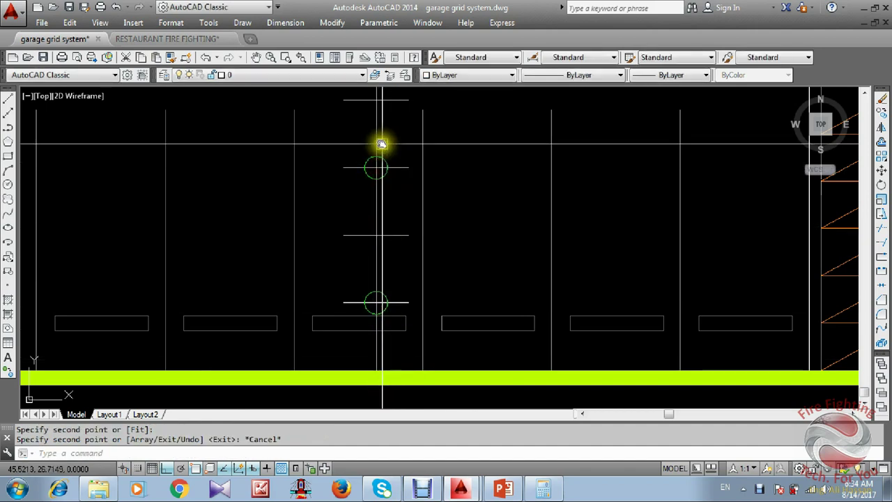
Erase the extra sprinkler symbol that lies outside the garage's top wall.
{"action": "middle_click_drag", "start_coordinate": [391, 213], "coordinate": [393, 283]}
{"action": "scroll", "coordinate": [405, 312], "scroll_direction": "down", "scroll_amount": 5}
{"action": "middle_click_drag", "start_coordinate": [417, 171], "coordinate": [400, 358]}
{"action": "middle_click_drag", "start_coordinate": [402, 208], "coordinate": [387, 313]}
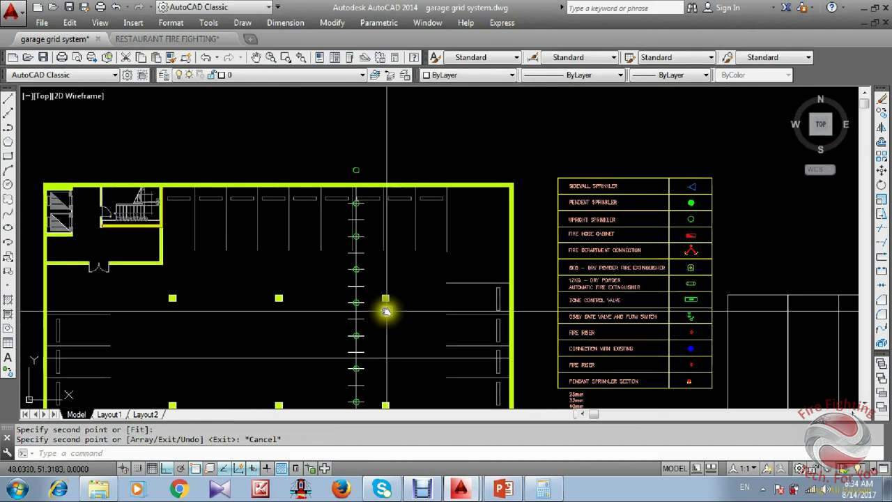
{"action": "scroll", "coordinate": [353, 174], "scroll_direction": "up", "scroll_amount": 5}
{"action": "left_click", "coordinate": [357, 178]}
{"action": "type", "text": "e"}
{"action": "key", "text": "Return"}
{"action": "middle_click_drag", "start_coordinate": [380, 200], "coordinate": [395, 80]}
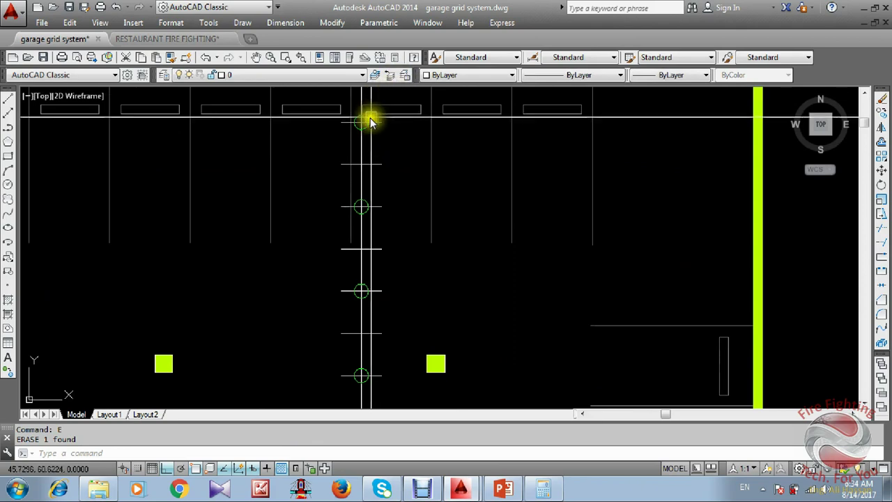
Show the Dimension toolbar docked among the upper toolbars in place of the Styles toolbar, which is closed.
{"action": "scroll", "coordinate": [387, 200], "scroll_direction": "down", "scroll_amount": 4}
{"action": "scroll", "coordinate": [384, 198], "scroll_direction": "up", "scroll_amount": 1}
{"action": "scroll", "coordinate": [384, 198], "scroll_direction": "up", "scroll_amount": 4}
{"action": "middle_click_drag", "start_coordinate": [373, 181], "coordinate": [378, 223]}
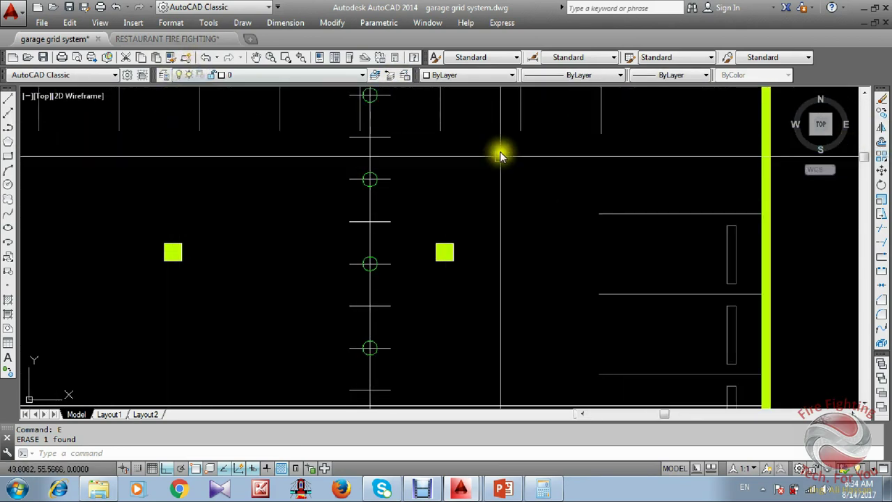
{"action": "right_click", "coordinate": [230, 67]}
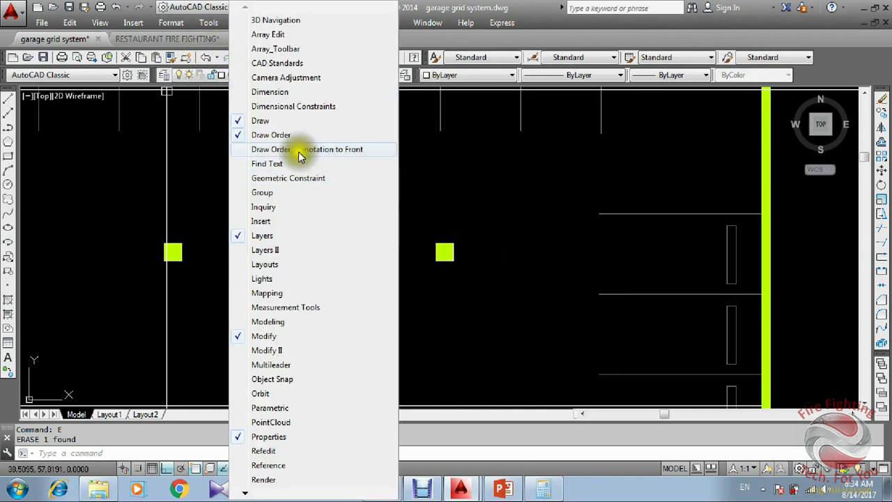
{"action": "left_click", "coordinate": [276, 95]}
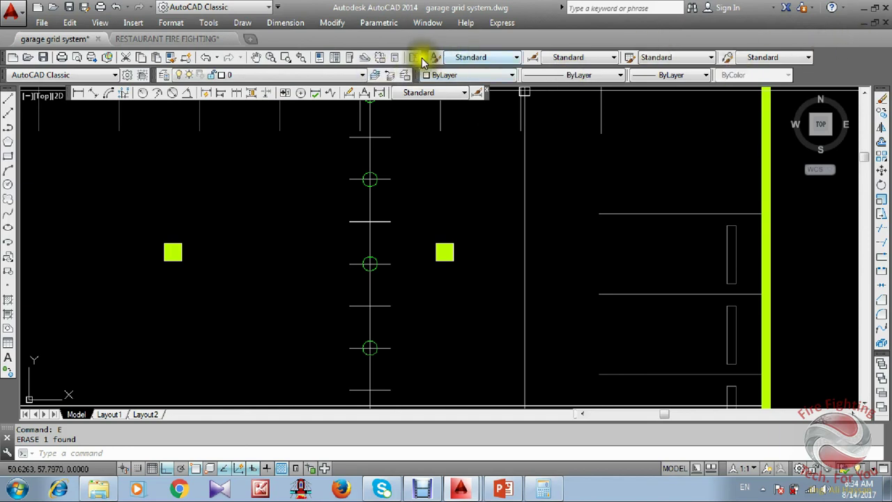
{"action": "left_click_drag", "start_coordinate": [424, 58], "coordinate": [444, 136]}
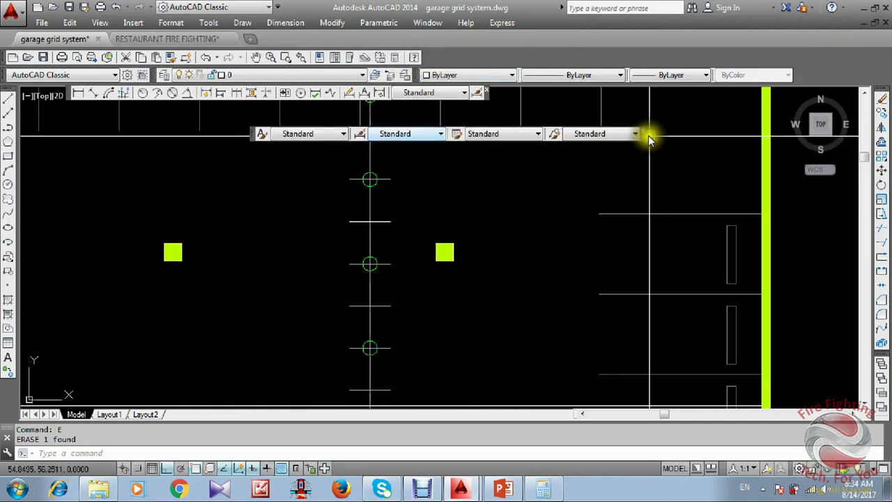
{"action": "left_click", "coordinate": [645, 134]}
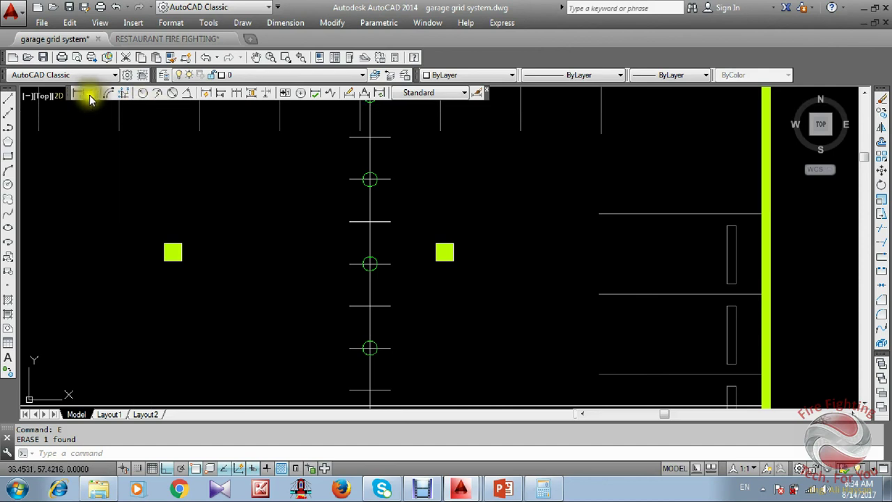
{"action": "left_click_drag", "start_coordinate": [68, 95], "coordinate": [485, 63]}
Add a vertical linear dimension between two adjacent sprinklers, placed to the left of the sprinkler line.
{"action": "left_click", "coordinate": [434, 57]}
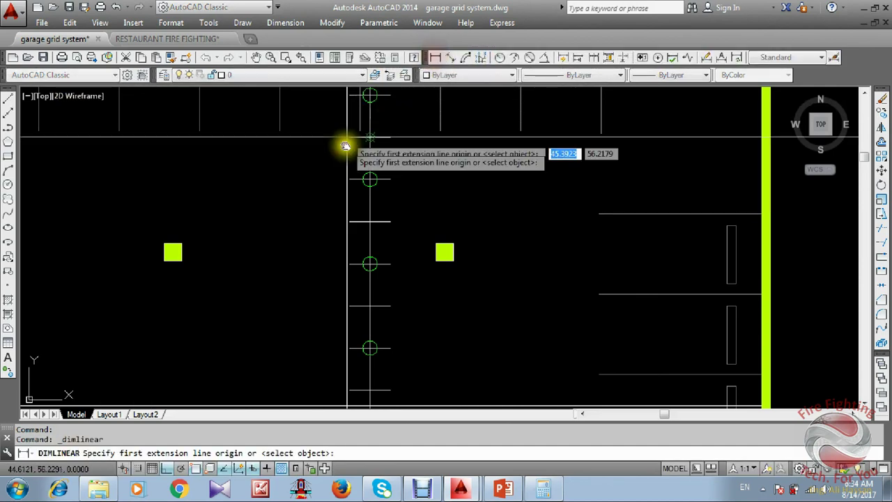
{"action": "middle_click_drag", "start_coordinate": [360, 94], "coordinate": [365, 133]}
{"action": "left_click", "coordinate": [373, 177]}
{"action": "left_click", "coordinate": [373, 219]}
{"action": "left_click", "coordinate": [300, 179]}
{"action": "scroll", "coordinate": [297, 180], "scroll_direction": "up", "scroll_amount": 4}
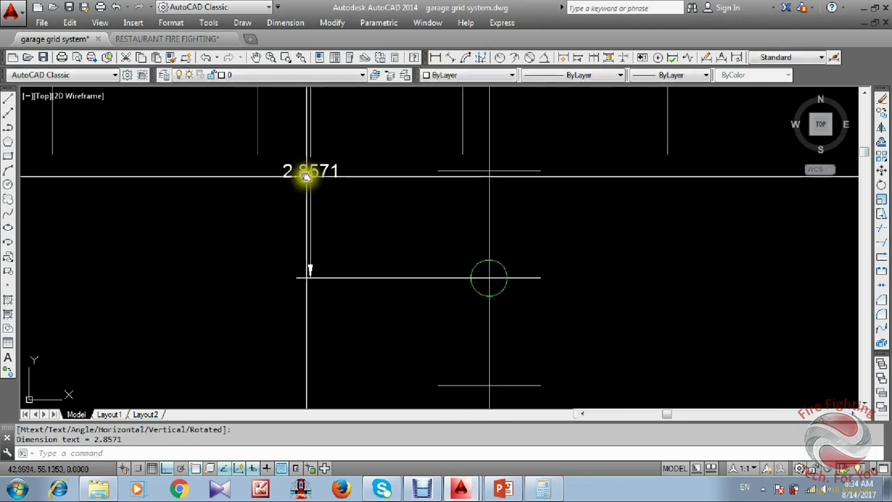
Erase the vertical dimension between the two adjacent sprinklers.
{"action": "left_click", "coordinate": [337, 200]}
{"action": "left_click", "coordinate": [270, 234]}
{"action": "scroll", "coordinate": [365, 221], "scroll_direction": "down", "scroll_amount": 6}
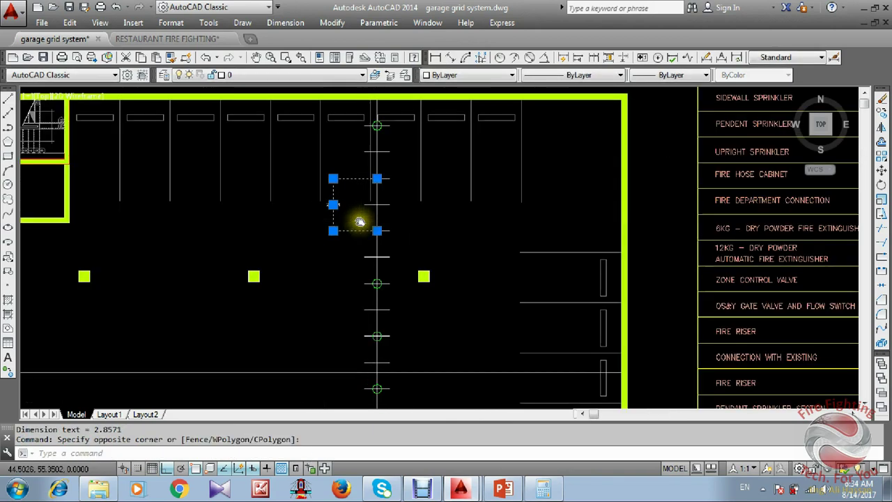
{"action": "type", "text": "E"}
{"action": "key", "text": "Return"}
Switch to Calculator to work out the sprinkler count for the horizontal reference line, and return to the garage drawing.
{"action": "scroll", "coordinate": [363, 175], "scroll_direction": "up", "scroll_amount": 7}
{"action": "scroll", "coordinate": [425, 192], "scroll_direction": "down", "scroll_amount": 4}
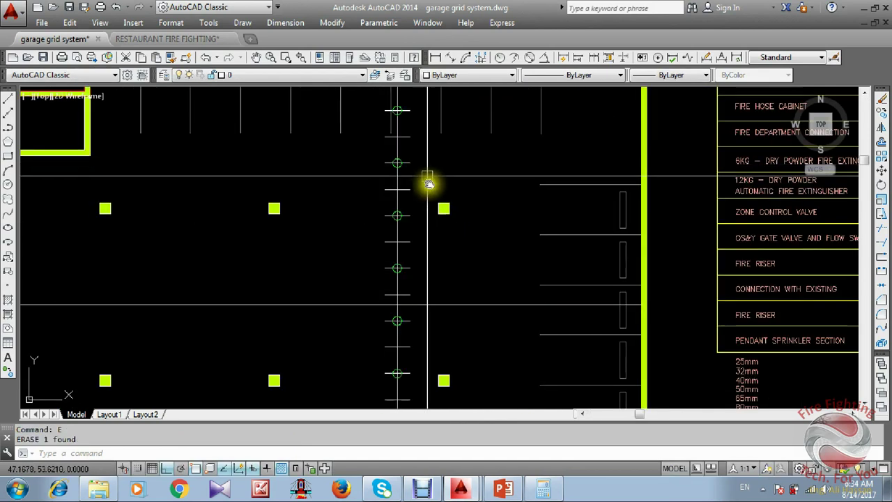
{"action": "scroll", "coordinate": [420, 165], "scroll_direction": "up", "scroll_amount": 1}
{"action": "scroll", "coordinate": [434, 272], "scroll_direction": "down", "scroll_amount": 2}
{"action": "scroll", "coordinate": [437, 198], "scroll_direction": "down", "scroll_amount": 3}
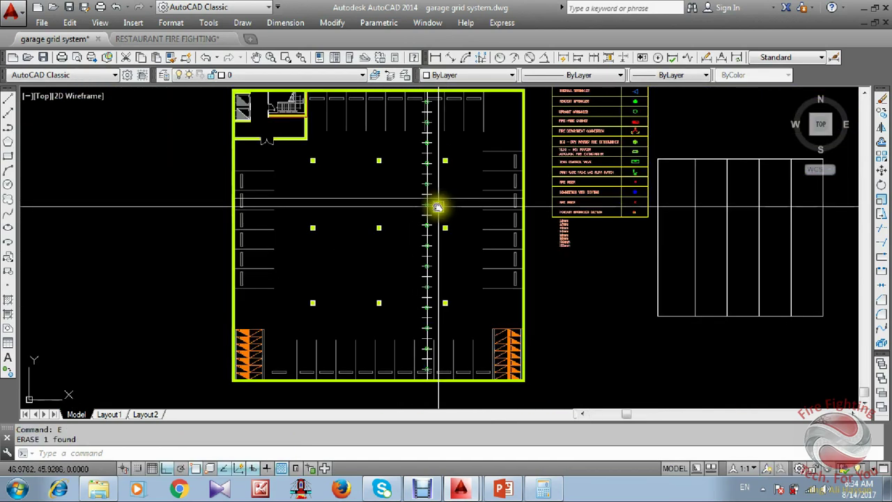
{"action": "scroll", "coordinate": [453, 201], "scroll_direction": "up", "scroll_amount": 3}
{"action": "scroll", "coordinate": [488, 203], "scroll_direction": "down", "scroll_amount": 2}
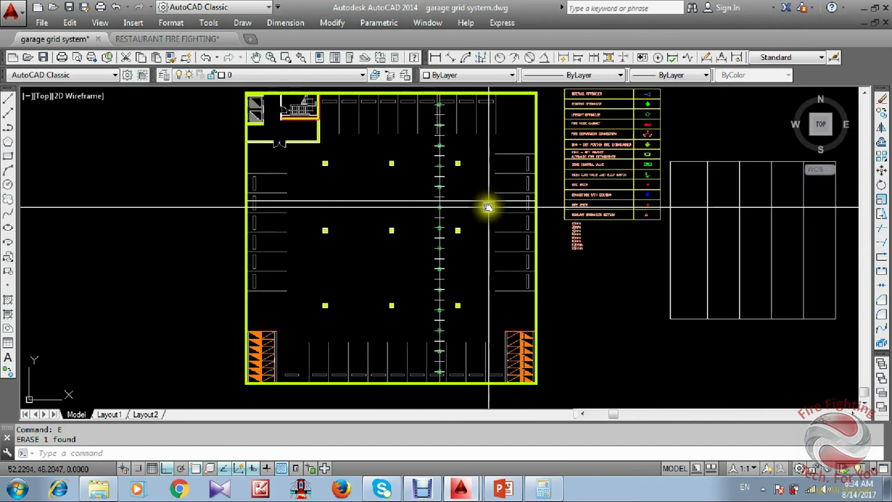
{"action": "scroll", "coordinate": [488, 230], "scroll_direction": "up", "scroll_amount": 2}
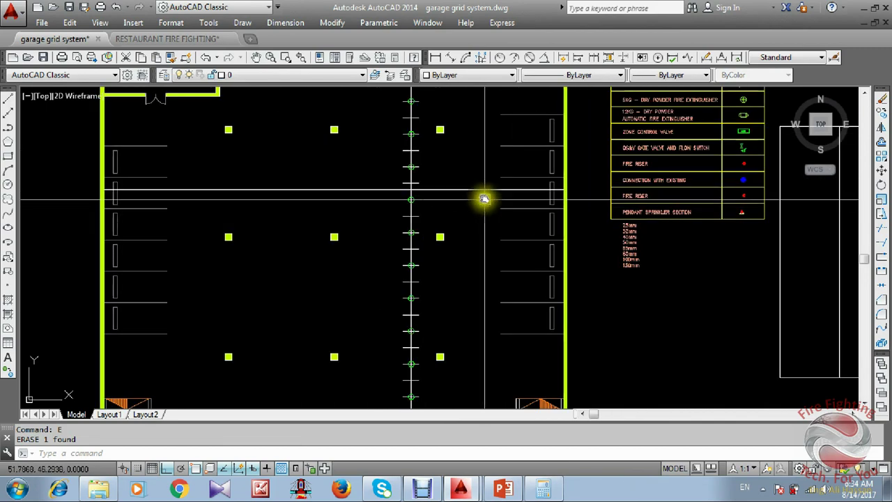
{"action": "left_click", "coordinate": [17, 488]}
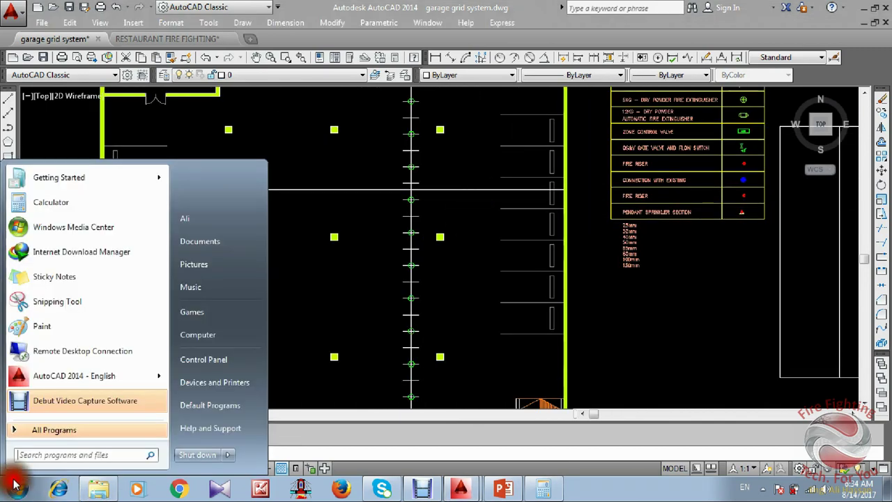
{"action": "left_click", "coordinate": [88, 204]}
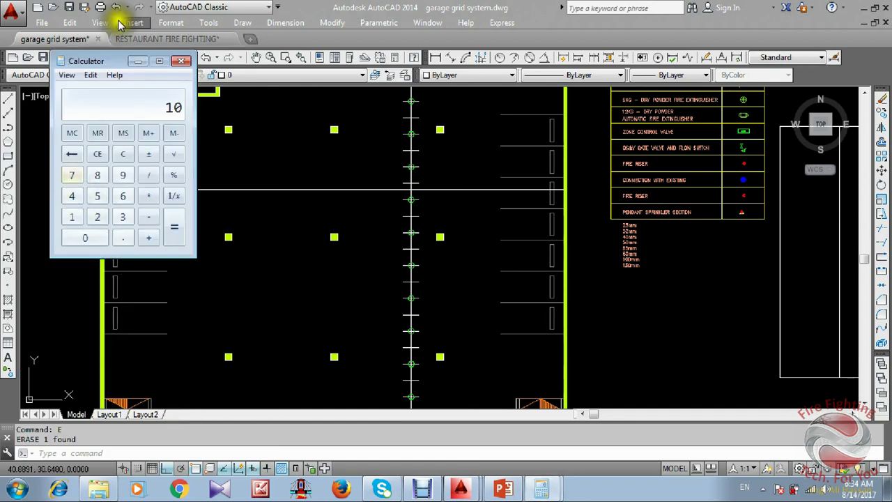
{"action": "left_click", "coordinate": [141, 62]}
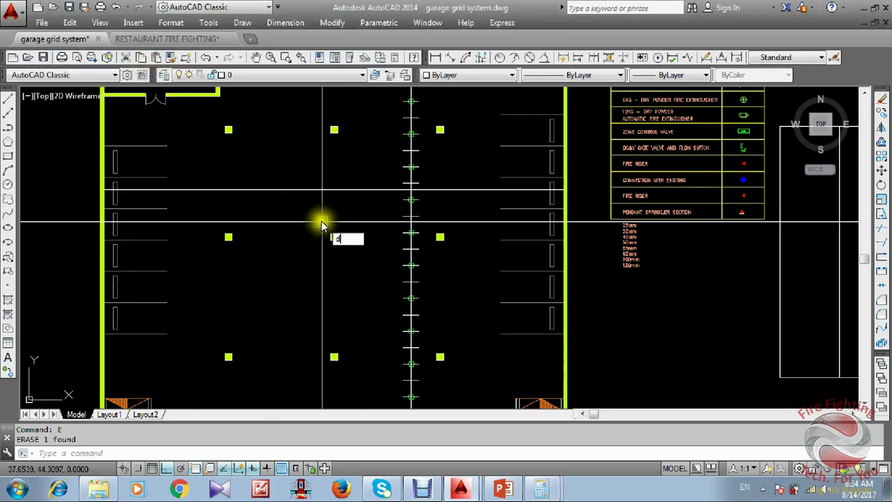
Divide the garage's horizontal reference line into 20 segments.
{"action": "type", "text": "iv"}
{"action": "key", "text": "Return"}
{"action": "left_click", "coordinate": [336, 189]}
{"action": "key", "text": "Return"}
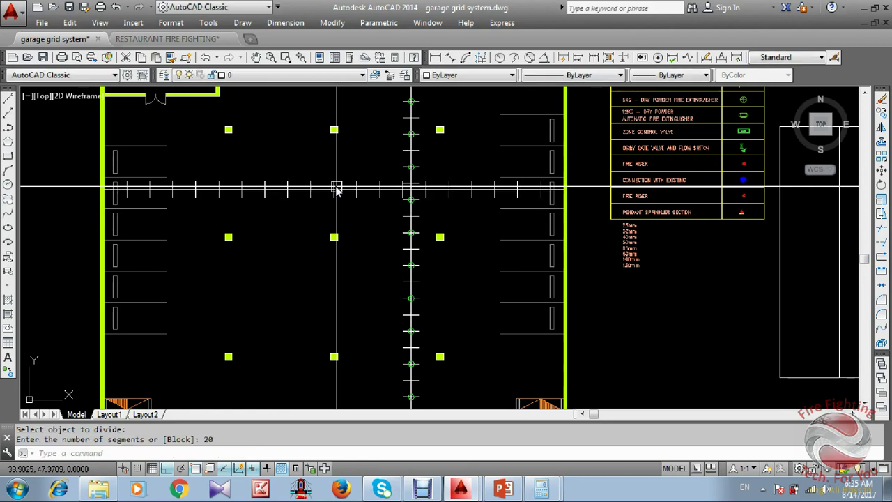
Select the vertical line together with the sprinklers and division points along it, from the top wall down to the bottom parking bays.
{"action": "scroll", "coordinate": [444, 200], "scroll_direction": "up", "scroll_amount": 2}
{"action": "scroll", "coordinate": [402, 217], "scroll_direction": "down", "scroll_amount": 1}
{"action": "mouse_move", "coordinate": [454, 235]}
{"action": "middle_mouse_down"}
{"action": "mouse_move", "coordinate": [401, 218]}
{"action": "mouse_move", "coordinate": [409, 295]}
{"action": "middle_mouse_up"}
{"action": "scroll", "coordinate": [389, 189], "scroll_direction": "down", "scroll_amount": 1}
{"action": "scroll", "coordinate": [380, 143], "scroll_direction": "up", "scroll_amount": 1}
{"action": "middle_click_drag", "start_coordinate": [377, 143], "coordinate": [373, 193]}
{"action": "scroll", "coordinate": [373, 193], "scroll_direction": "down", "scroll_amount": 1}
{"action": "left_click", "coordinate": [357, 147]}
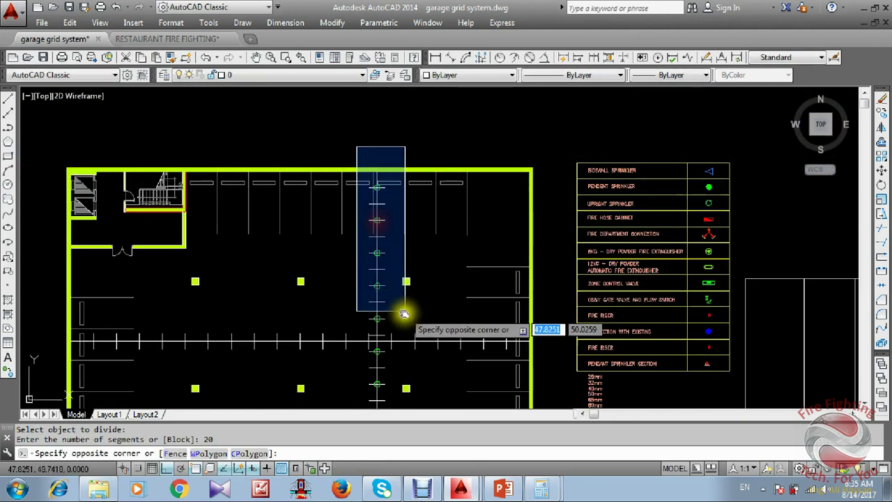
{"action": "left_click", "coordinate": [405, 324]}
{"action": "scroll", "coordinate": [405, 279], "scroll_direction": "up", "scroll_amount": 4}
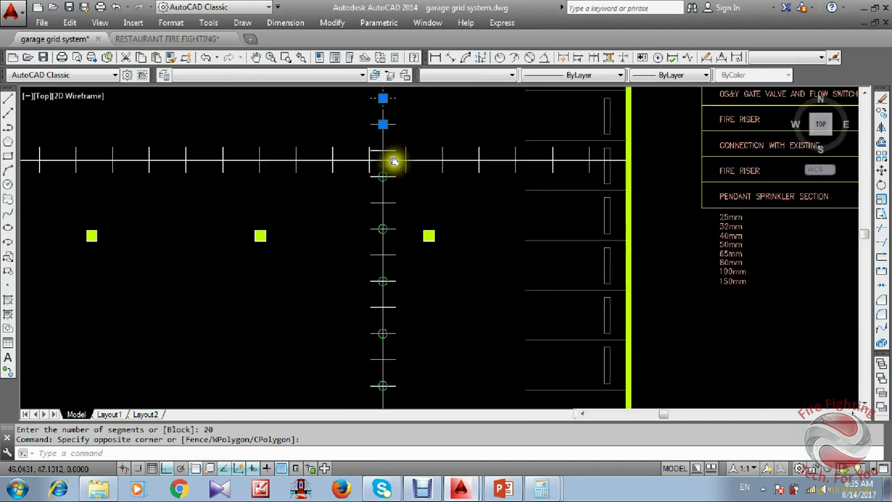
{"action": "middle_click_drag", "start_coordinate": [393, 161], "coordinate": [389, 146]}
{"action": "left_click", "coordinate": [406, 180]}
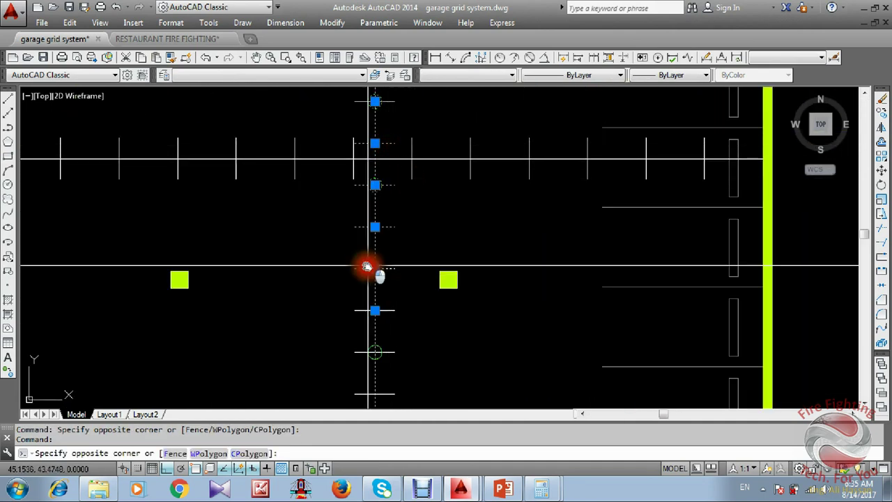
{"action": "middle_click_drag", "start_coordinate": [367, 266], "coordinate": [384, 158]}
{"action": "left_click", "coordinate": [372, 304]}
{"action": "scroll", "coordinate": [384, 178], "scroll_direction": "down", "scroll_amount": 2}
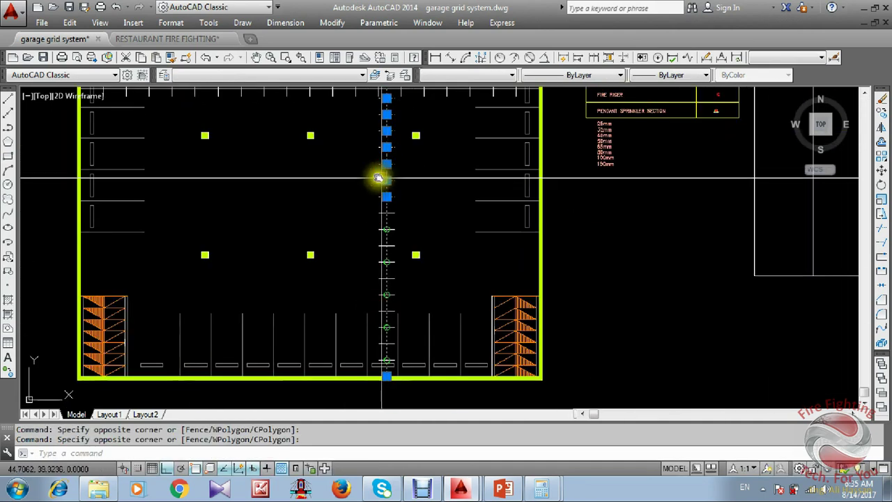
{"action": "left_click", "coordinate": [354, 159]}
{"action": "left_click", "coordinate": [411, 379]}
Add the sprinkler and division points at the bottom wall to the selection, and remove the neighbouring parking bay lines and small rectangle from it.
{"action": "scroll", "coordinate": [415, 311], "scroll_direction": "down", "scroll_amount": 2}
{"action": "scroll", "coordinate": [415, 312], "scroll_direction": "up", "scroll_amount": 5}
{"action": "middle_click_drag", "start_coordinate": [424, 255], "coordinate": [354, 160]}
{"action": "scroll", "coordinate": [357, 157], "scroll_direction": "up", "scroll_amount": 4}
{"action": "left_click", "coordinate": [364, 155]}
{"action": "left_click", "coordinate": [334, 263]}
{"action": "left_click", "coordinate": [514, 215], "text": "shift"}
{"action": "left_click", "coordinate": [474, 230], "text": "shift"}
{"action": "middle_click_drag", "start_coordinate": [409, 290], "coordinate": [379, 159]}
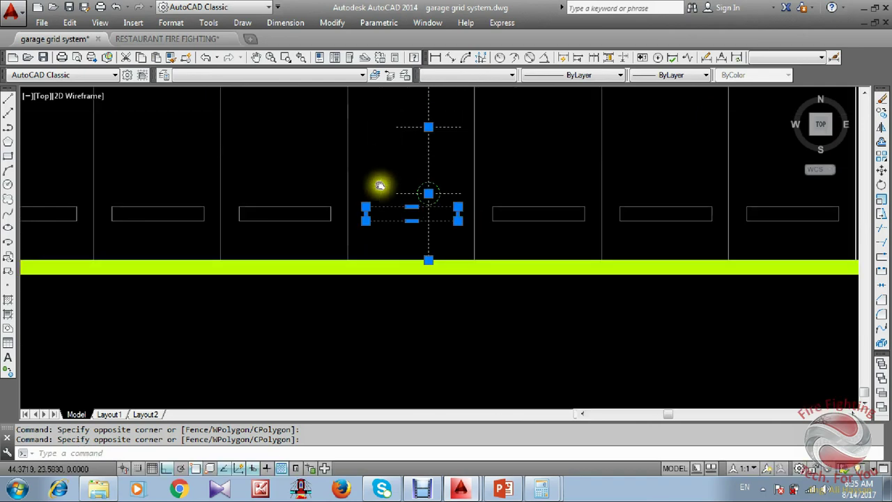
{"action": "scroll", "coordinate": [376, 181], "scroll_direction": "up", "scroll_amount": 2}
{"action": "left_click", "coordinate": [349, 214]}
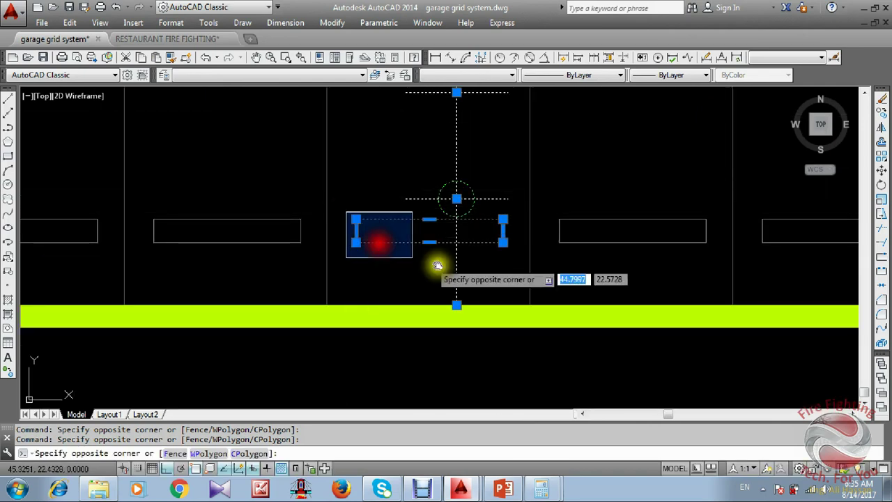
{"action": "left_click", "coordinate": [522, 272]}
Add the remaining sprinklers and division points at the top wall to the selection, and exclude the nearby parking bay objects.
{"action": "scroll", "coordinate": [513, 251], "scroll_direction": "down", "scroll_amount": 5}
{"action": "middle_click_drag", "start_coordinate": [518, 233], "coordinate": [420, 291]}
{"action": "middle_click_drag", "start_coordinate": [420, 147], "coordinate": [423, 226]}
{"action": "scroll", "coordinate": [422, 200], "scroll_direction": "up", "scroll_amount": 2}
{"action": "middle_click_drag", "start_coordinate": [426, 167], "coordinate": [431, 315]}
{"action": "left_click", "coordinate": [365, 163]}
{"action": "left_click", "coordinate": [458, 317]}
{"action": "scroll", "coordinate": [426, 219], "scroll_direction": "up", "scroll_amount": 5}
{"action": "left_click", "coordinate": [332, 255], "text": "shift"}
{"action": "middle_click_drag", "start_coordinate": [260, 230], "coordinate": [454, 105]}
{"action": "scroll", "coordinate": [454, 105], "scroll_direction": "down", "scroll_amount": 1}
{"action": "scroll", "coordinate": [439, 314], "scroll_direction": "up", "scroll_amount": 4}
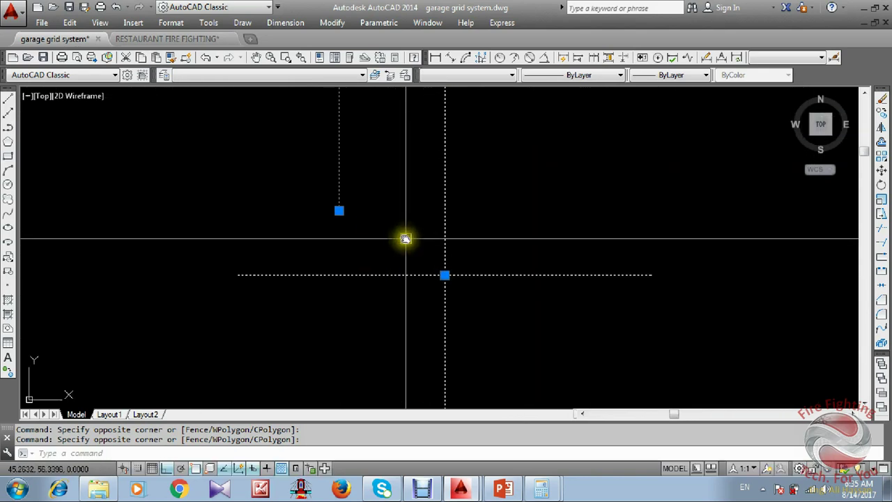
{"action": "scroll", "coordinate": [293, 253], "scroll_direction": "down", "scroll_amount": 2}
{"action": "scroll", "coordinate": [344, 160], "scroll_direction": "down", "scroll_amount": 4}
{"action": "middle_click_drag", "start_coordinate": [389, 234], "coordinate": [412, 152]}
{"action": "middle_click_drag", "start_coordinate": [398, 307], "coordinate": [419, 208]}
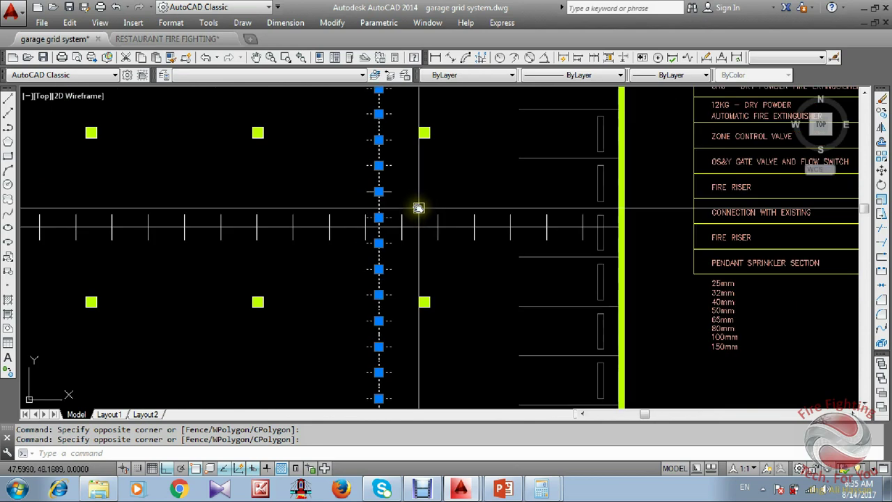
Move the selected sprinkler line from its crossing with the horizontal line to the division point nearest the garage's right wall.
{"action": "scroll", "coordinate": [418, 205], "scroll_direction": "down", "scroll_amount": 4}
{"action": "mouse_move", "coordinate": [458, 249]}
{"action": "middle_mouse_down"}
{"action": "mouse_move", "coordinate": [446, 186]}
{"action": "mouse_move", "coordinate": [462, 207]}
{"action": "mouse_move", "coordinate": [460, 227]}
{"action": "middle_mouse_up"}
{"action": "type", "text": "m"}
{"action": "key", "text": "Return"}
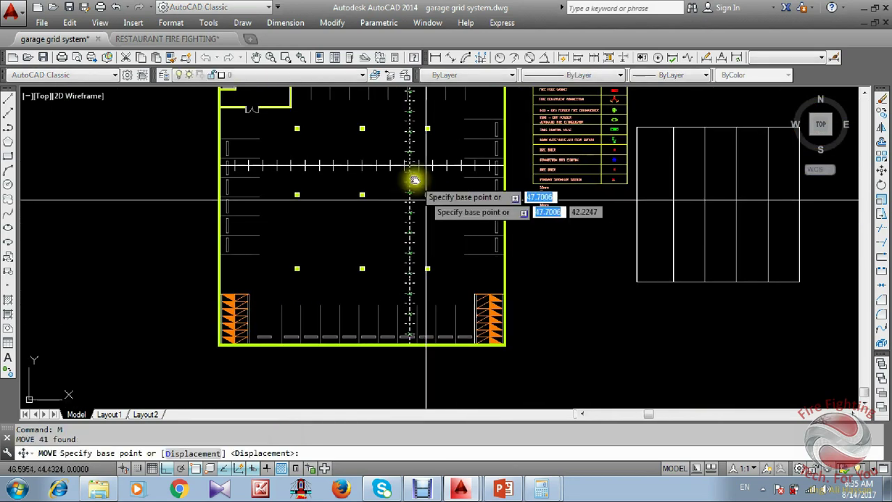
{"action": "scroll", "coordinate": [453, 198], "scroll_direction": "up", "scroll_amount": 6}
{"action": "left_click", "coordinate": [440, 220]}
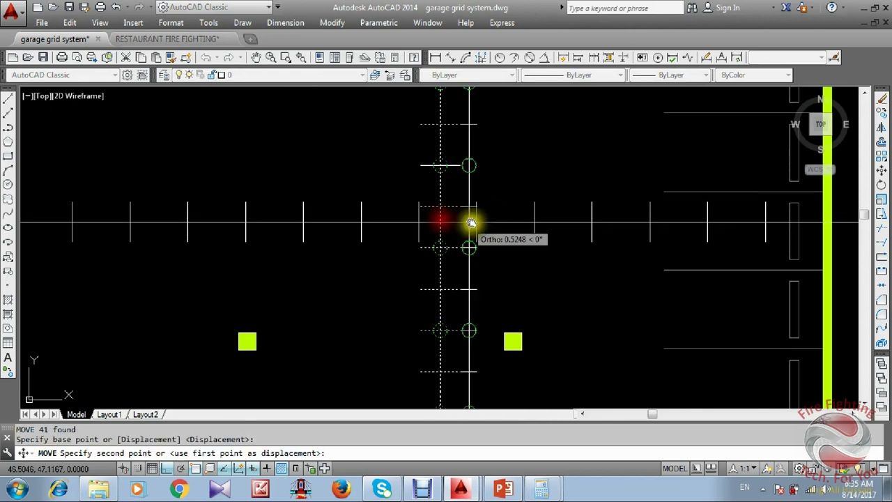
{"action": "middle_click_drag", "start_coordinate": [472, 223], "coordinate": [230, 207]}
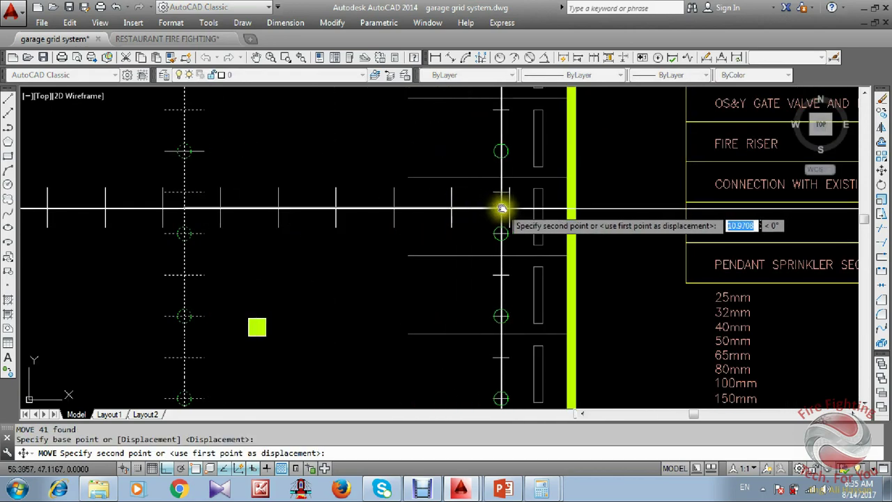
{"action": "left_click", "coordinate": [508, 208]}
Erase the stray division point left at the vertical line's former position.
{"action": "mouse_move", "coordinate": [440, 226]}
{"action": "middle_mouse_down"}
{"action": "mouse_move", "coordinate": [416, 216]}
{"action": "mouse_move", "coordinate": [434, 170]}
{"action": "middle_mouse_up"}
{"action": "scroll", "coordinate": [418, 216], "scroll_direction": "down", "scroll_amount": 3}
{"action": "scroll", "coordinate": [422, 196], "scroll_direction": "up", "scroll_amount": 1}
{"action": "scroll", "coordinate": [425, 209], "scroll_direction": "down", "scroll_amount": 1}
{"action": "scroll", "coordinate": [433, 170], "scroll_direction": "up", "scroll_amount": 8}
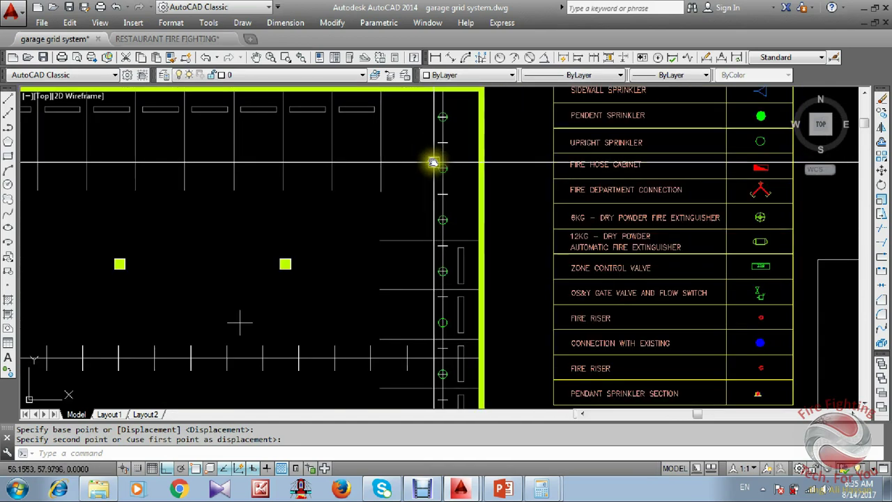
{"action": "scroll", "coordinate": [430, 149], "scroll_direction": "down", "scroll_amount": 6}
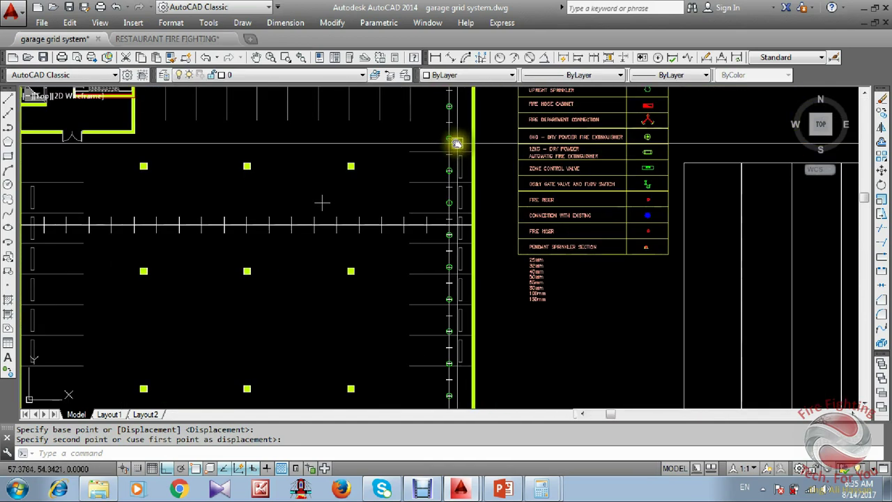
{"action": "scroll", "coordinate": [395, 196], "scroll_direction": "up", "scroll_amount": 4}
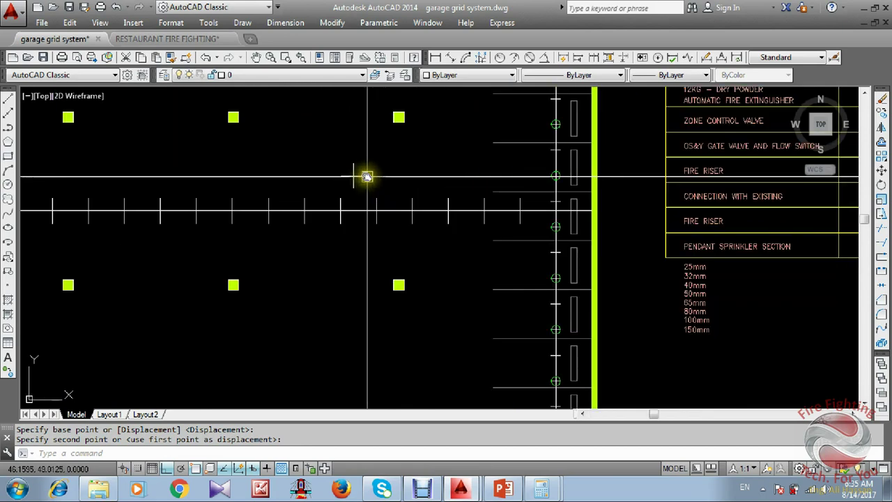
{"action": "type", "text": "e"}
{"action": "key", "text": "space"}
{"action": "scroll", "coordinate": [390, 184], "scroll_direction": "down", "scroll_amount": 6}
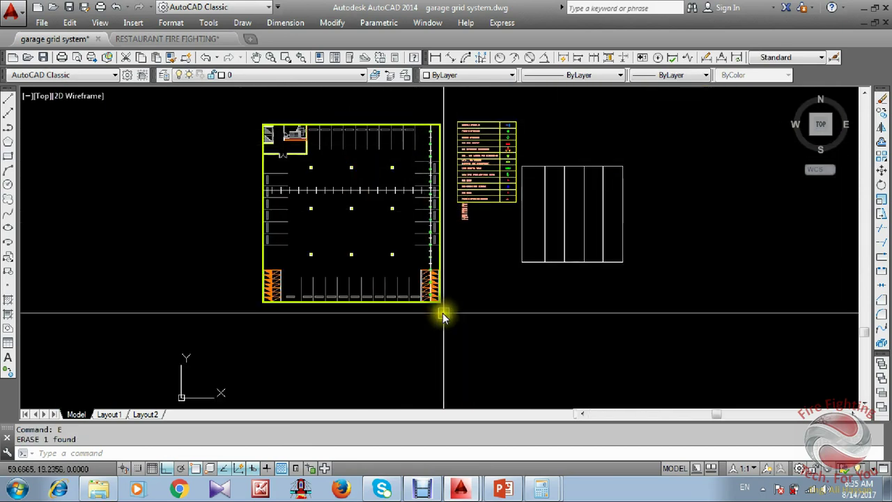
Select all matching upright sprinkler symbols with SELECTSIMILAR, and remove the legend table's symbol from the selection.
{"action": "scroll", "coordinate": [426, 160], "scroll_direction": "up", "scroll_amount": 8}
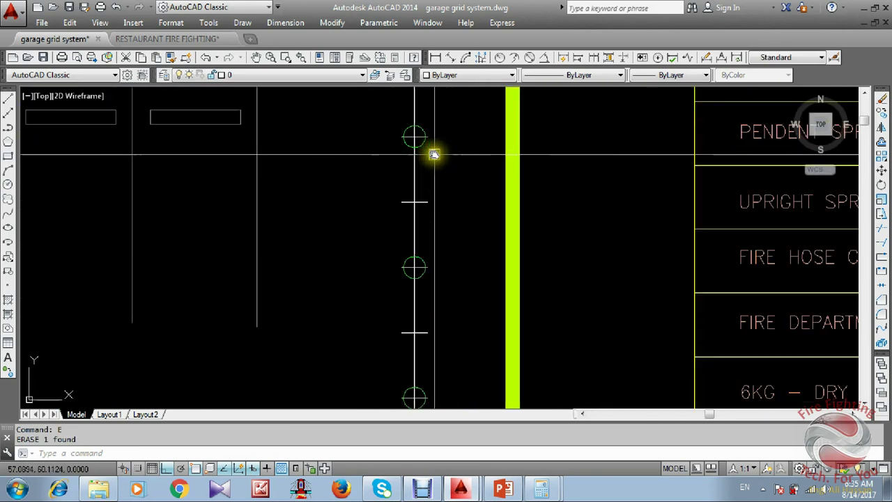
{"action": "left_click", "coordinate": [424, 143]}
{"action": "type", "text": "s"}
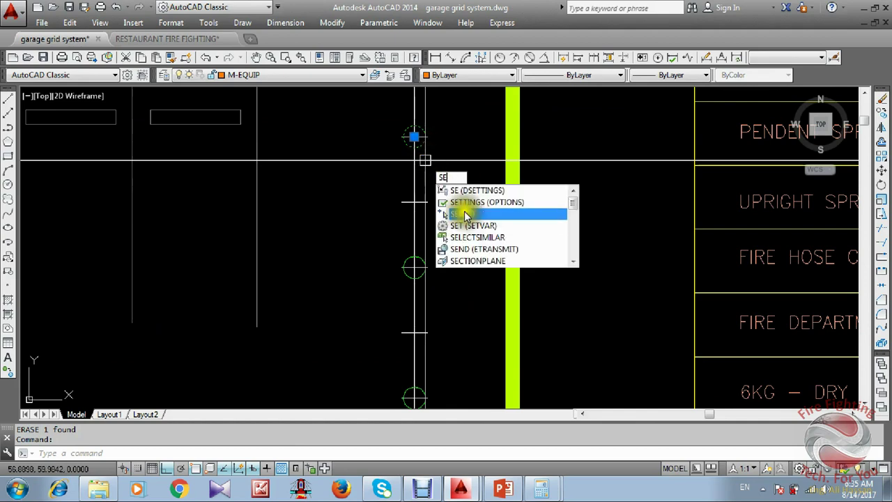
{"action": "left_click", "coordinate": [481, 238]}
{"action": "scroll", "coordinate": [439, 132], "scroll_direction": "down", "scroll_amount": 7}
{"action": "scroll", "coordinate": [462, 118], "scroll_direction": "up", "scroll_amount": 3}
{"action": "left_click", "coordinate": [538, 121]}
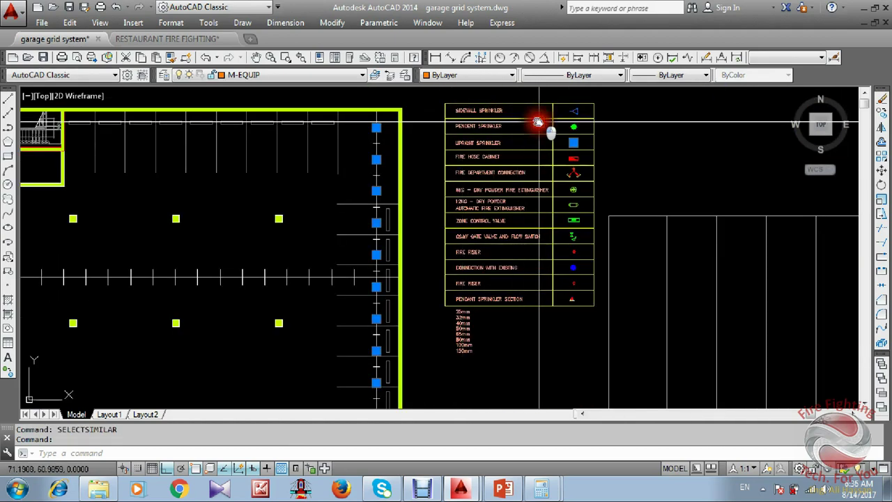
{"action": "left_click", "coordinate": [545, 129]}
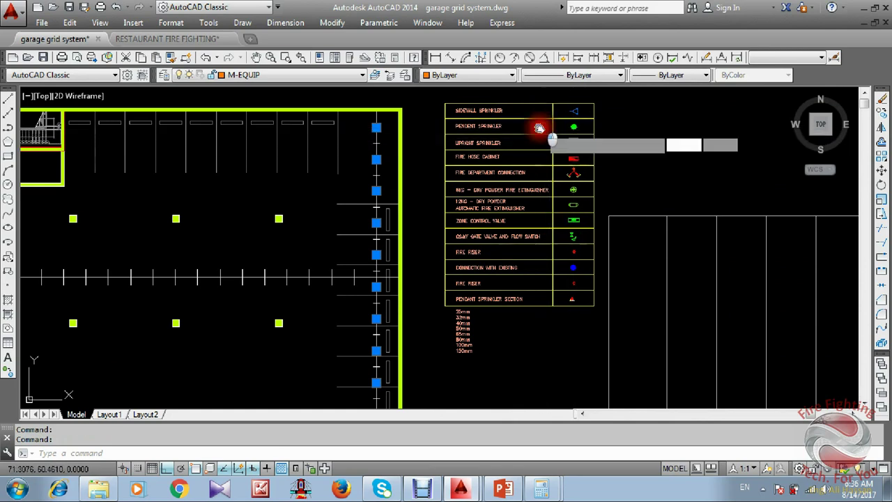
{"action": "left_click", "coordinate": [619, 165]}
Copy the selected sprinkler column leftward from the right-hand column to the next three alternate division points, 4 m apart.
{"action": "scroll", "coordinate": [573, 157], "scroll_direction": "down", "scroll_amount": 2}
{"action": "scroll", "coordinate": [573, 156], "scroll_direction": "down", "scroll_amount": 4}
{"action": "scroll", "coordinate": [574, 163], "scroll_direction": "up", "scroll_amount": 2}
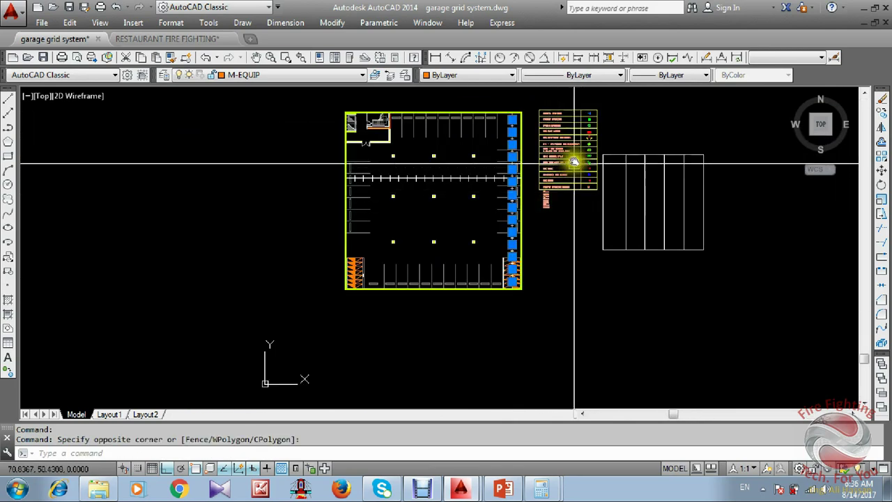
{"action": "scroll", "coordinate": [555, 234], "scroll_direction": "up", "scroll_amount": 6}
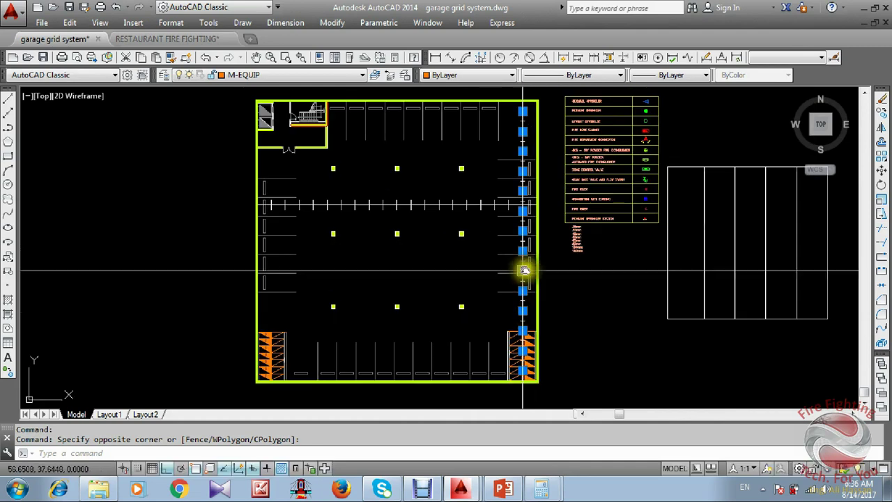
{"action": "type", "text": "co"}
{"action": "key", "text": "Return"}
{"action": "scroll", "coordinate": [534, 174], "scroll_direction": "up", "scroll_amount": 4}
{"action": "left_click", "coordinate": [519, 129]}
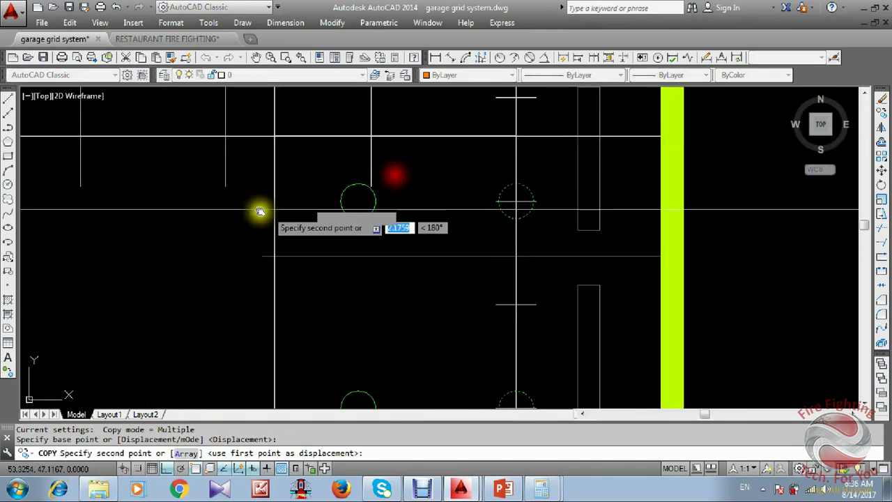
{"action": "scroll", "coordinate": [507, 269], "scroll_direction": "down", "scroll_amount": 2}
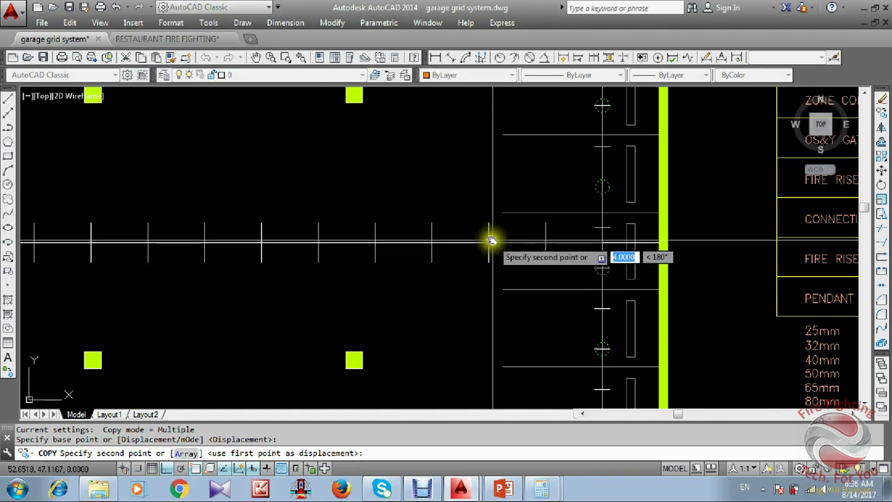
{"action": "left_click", "coordinate": [489, 243]}
{"action": "left_click", "coordinate": [374, 244]}
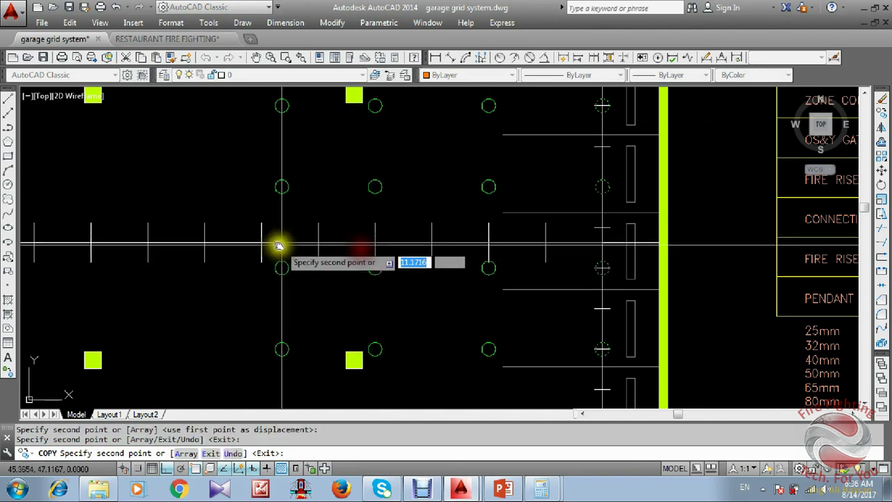
{"action": "left_click", "coordinate": [262, 243]}
Continue copying the sprinkler column to every second division point until the garage's left wall.
{"action": "mouse_move", "coordinate": [179, 267]}
{"action": "middle_mouse_down"}
{"action": "mouse_move", "coordinate": [651, 266]}
{"action": "mouse_move", "coordinate": [469, 241]}
{"action": "middle_mouse_up"}
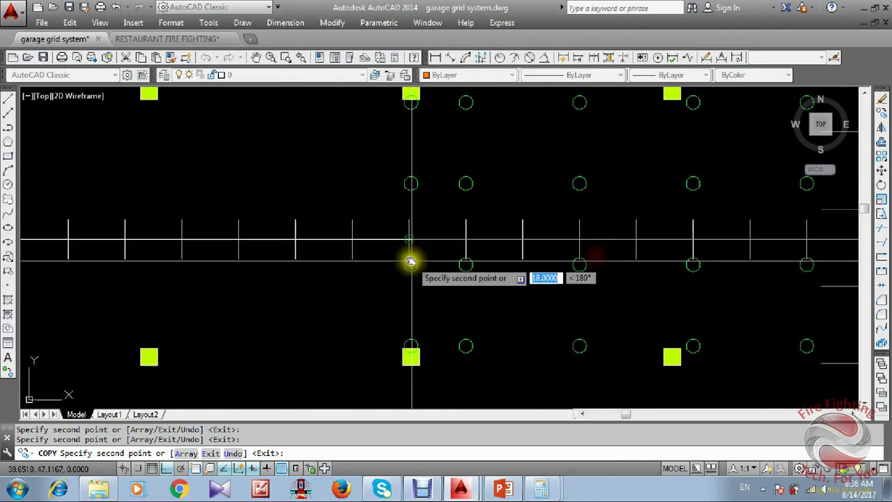
{"action": "scroll", "coordinate": [414, 260], "scroll_direction": "down", "scroll_amount": 2}
{"action": "middle_click_drag", "start_coordinate": [414, 256], "coordinate": [500, 271]}
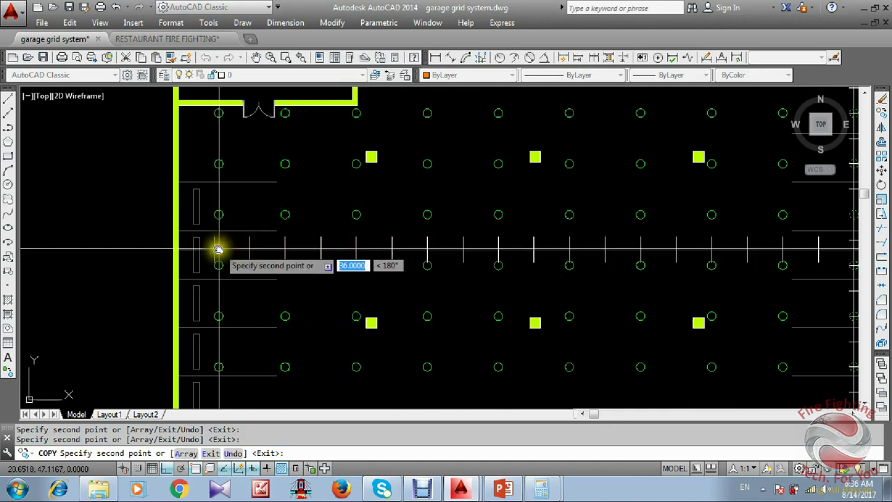
{"action": "key", "text": "Escape"}
Examine the sprinkler grid across the garage, especially where it overlaps the hatched ramps in the lower corners.
{"action": "scroll", "coordinate": [372, 285], "scroll_direction": "down", "scroll_amount": 8}
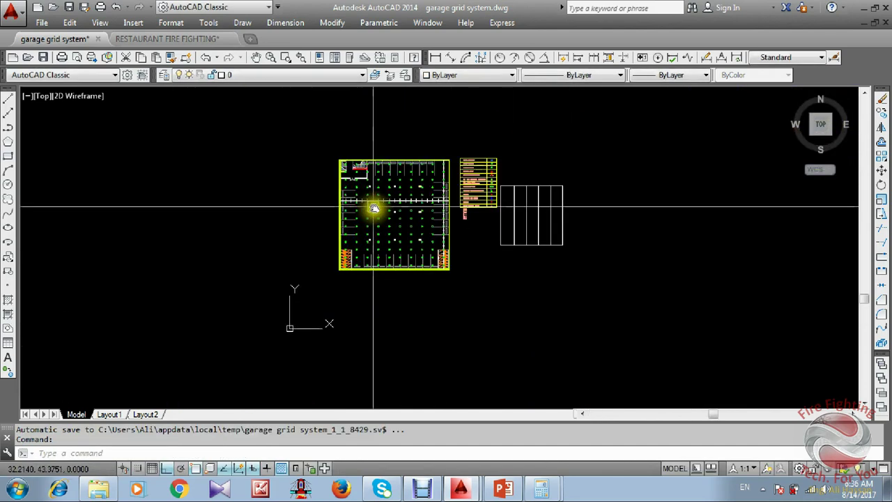
{"action": "scroll", "coordinate": [418, 265], "scroll_direction": "up", "scroll_amount": 5}
{"action": "scroll", "coordinate": [486, 289], "scroll_direction": "up", "scroll_amount": 3}
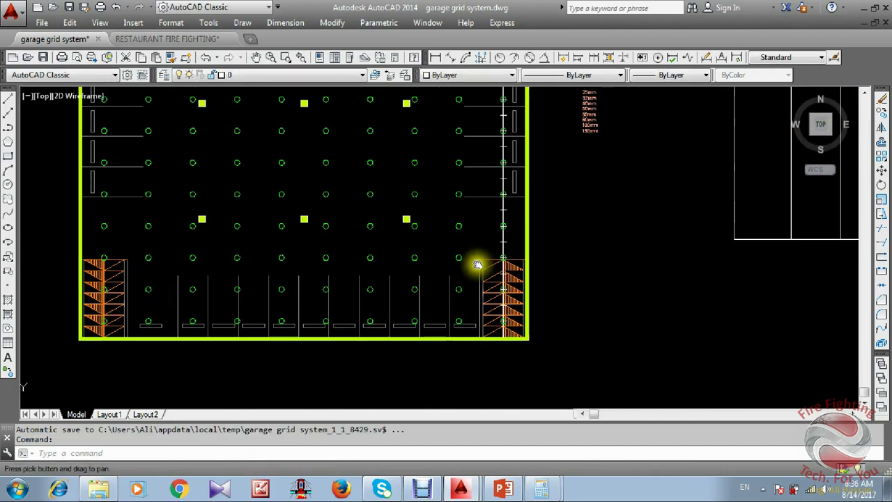
{"action": "scroll", "coordinate": [344, 209], "scroll_direction": "down", "scroll_amount": 3}
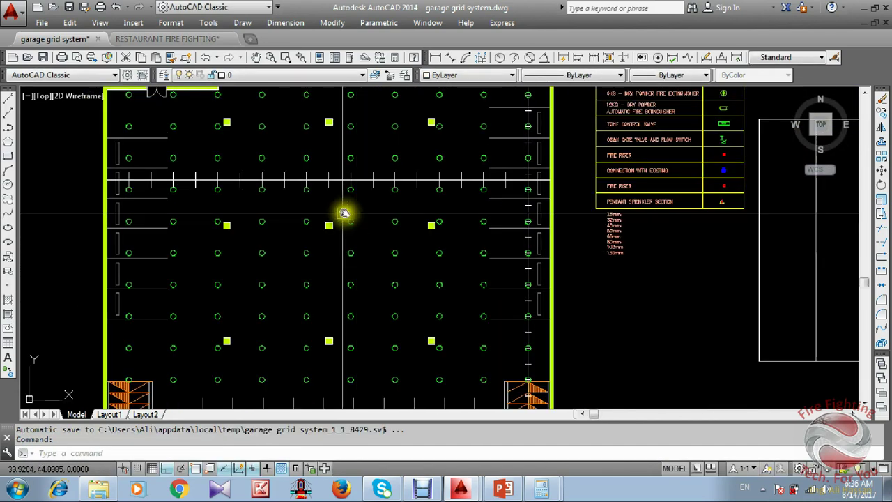
{"action": "scroll", "coordinate": [350, 290], "scroll_direction": "up", "scroll_amount": 2}
{"action": "scroll", "coordinate": [350, 290], "scroll_direction": "up", "scroll_amount": 4}
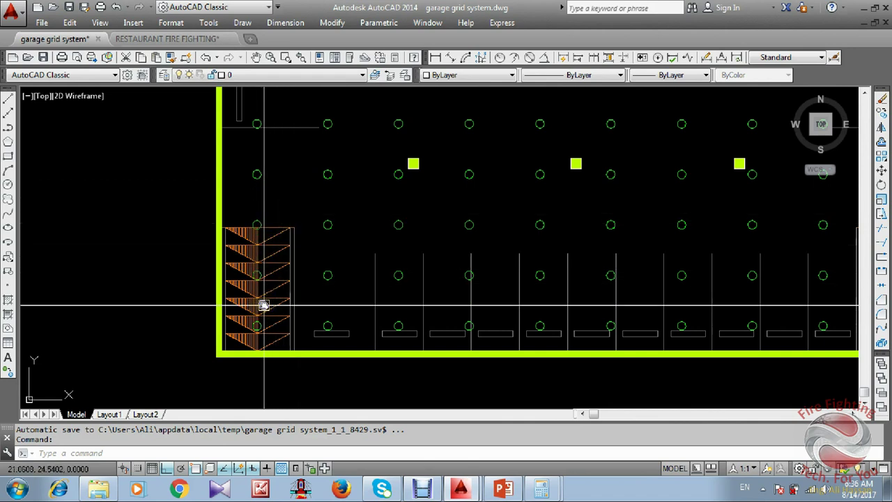
{"action": "scroll", "coordinate": [293, 286], "scroll_direction": "up", "scroll_amount": 2}
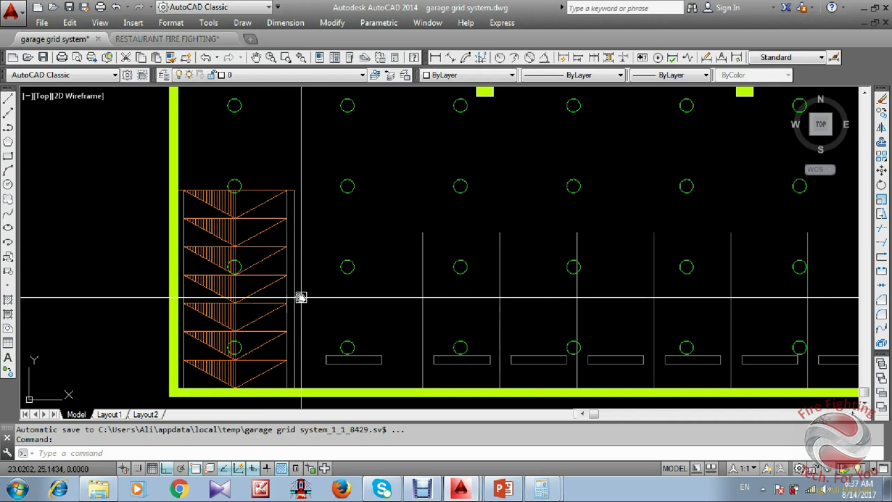
{"action": "scroll", "coordinate": [300, 298], "scroll_direction": "down", "scroll_amount": 6}
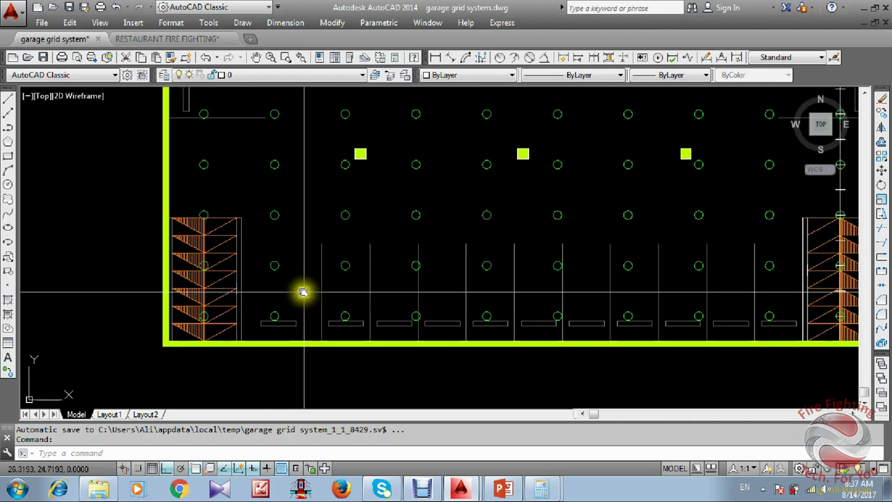
{"action": "scroll", "coordinate": [266, 267], "scroll_direction": "up", "scroll_amount": 4}
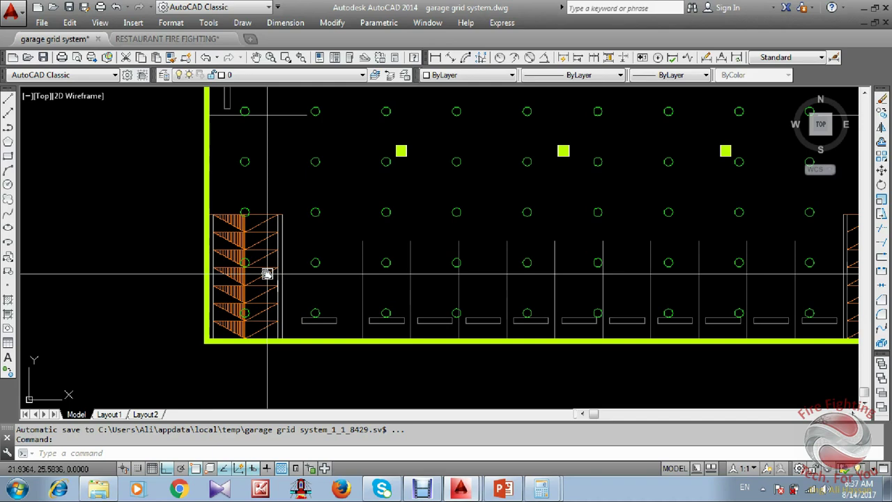
{"action": "left_click", "coordinate": [177, 199]}
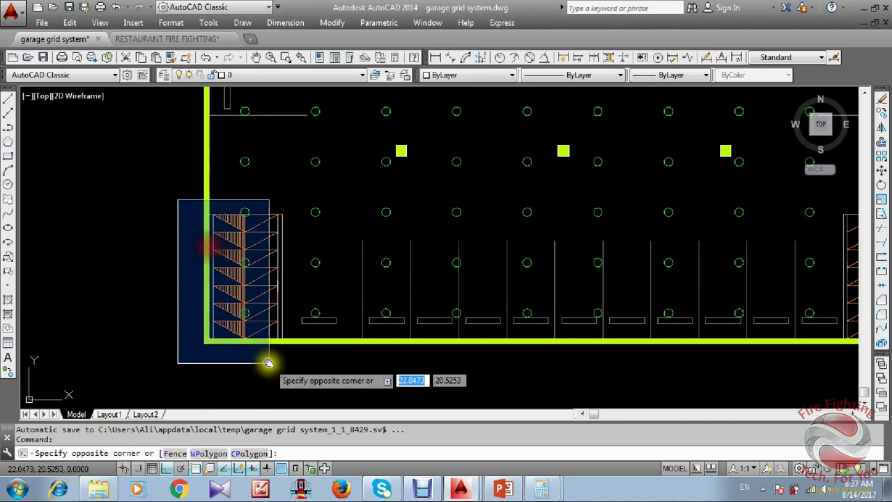
{"action": "left_click", "coordinate": [259, 359]}
{"action": "key", "text": "Escape"}
{"action": "scroll", "coordinate": [247, 190], "scroll_direction": "up", "scroll_amount": 1}
{"action": "left_click", "coordinate": [237, 205]}
{"action": "scroll", "coordinate": [246, 300], "scroll_direction": "up", "scroll_amount": 1}
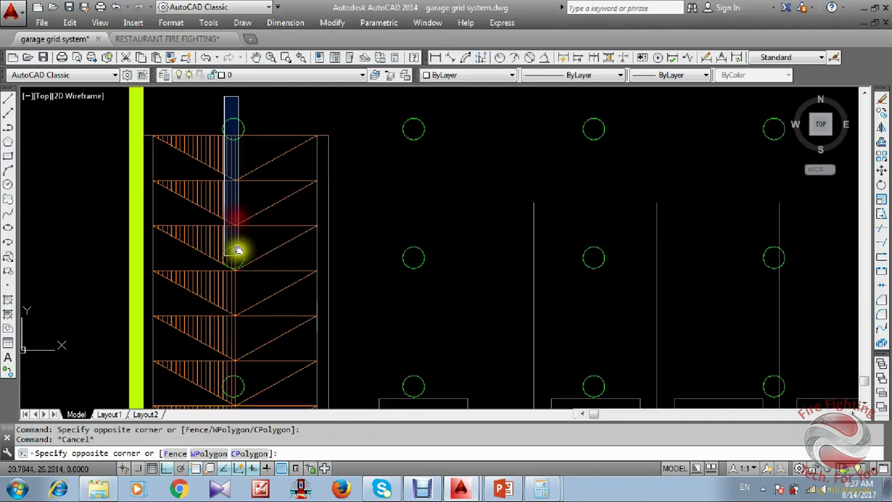
{"action": "scroll", "coordinate": [243, 295], "scroll_direction": "down", "scroll_amount": 1}
{"action": "middle_click_drag", "start_coordinate": [244, 294], "coordinate": [238, 231]}
{"action": "left_click", "coordinate": [256, 335]}
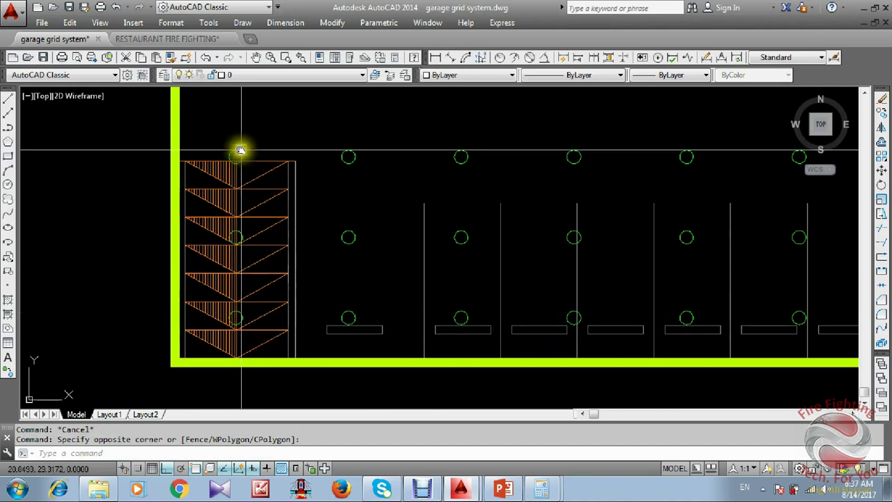
Erase the three sprinklers that fall on the hatched ramp in the garage's lower left corner.
{"action": "type", "text": "E"}
{"action": "key", "text": "Return"}
{"action": "scroll", "coordinate": [237, 255], "scroll_direction": "up", "scroll_amount": 2}
{"action": "left_click", "coordinate": [244, 230]}
{"action": "type", "text": "E"}
{"action": "key", "text": "Return"}
{"action": "left_click", "coordinate": [245, 359]}
{"action": "type", "text": "E"}
{"action": "key", "text": "Return"}
Erase the sprinklers that fall on the hatched ramp in the garage's lower right corner.
{"action": "scroll", "coordinate": [318, 272], "scroll_direction": "down", "scroll_amount": 5}
{"action": "scroll", "coordinate": [484, 245], "scroll_direction": "up", "scroll_amount": 5}
{"action": "scroll", "coordinate": [496, 222], "scroll_direction": "up", "scroll_amount": 2}
{"action": "left_click", "coordinate": [508, 205]}
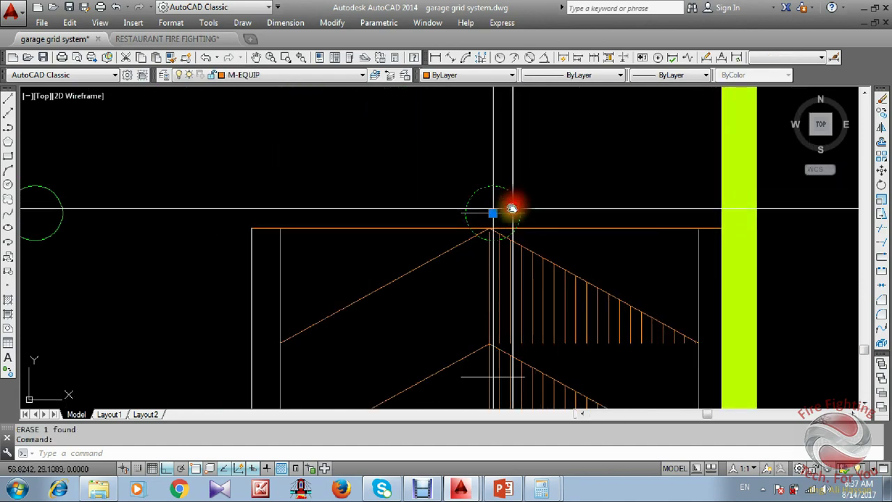
{"action": "scroll", "coordinate": [514, 229], "scroll_direction": "down", "scroll_amount": 4}
{"action": "scroll", "coordinate": [508, 247], "scroll_direction": "up", "scroll_amount": 2}
{"action": "scroll", "coordinate": [508, 248], "scroll_direction": "up", "scroll_amount": 2}
{"action": "type", "text": "E"}
{"action": "key", "text": "Return"}
{"action": "scroll", "coordinate": [523, 291], "scroll_direction": "up", "scroll_amount": 4}
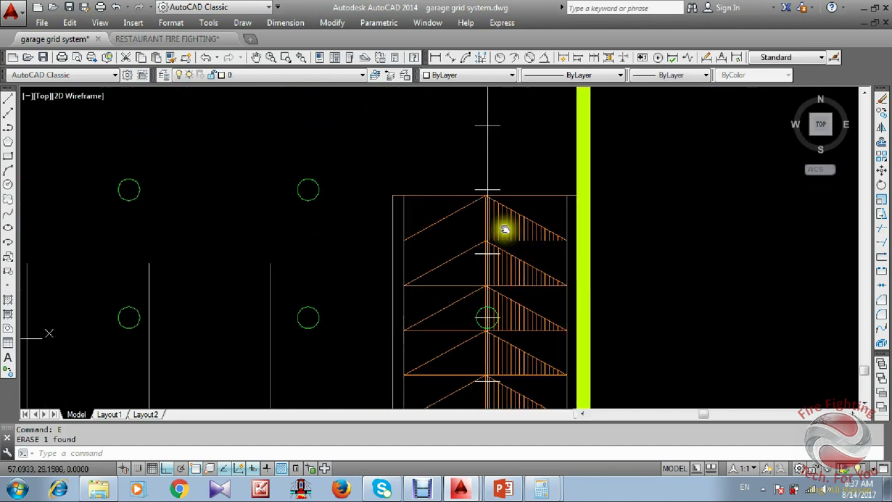
{"action": "left_click", "coordinate": [486, 256]}
{"action": "scroll", "coordinate": [481, 255], "scroll_direction": "down", "scroll_amount": 3}
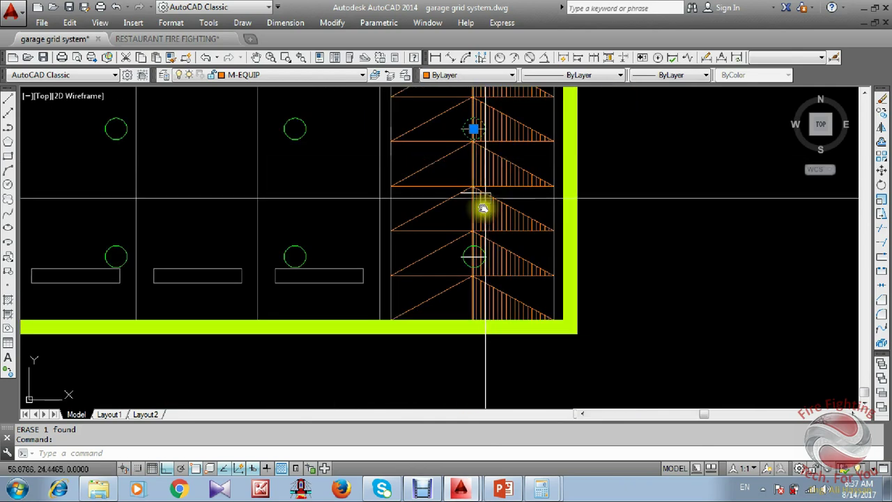
{"action": "scroll", "coordinate": [474, 255], "scroll_direction": "up", "scroll_amount": 4}
{"action": "type", "text": "E"}
{"action": "key", "text": "Return"}
Select all division points with SELECTSIMILAR and erase them.
{"action": "scroll", "coordinate": [475, 257], "scroll_direction": "up", "scroll_amount": 4}
{"action": "left_click", "coordinate": [443, 257]}
{"action": "type", "text": "SE"}
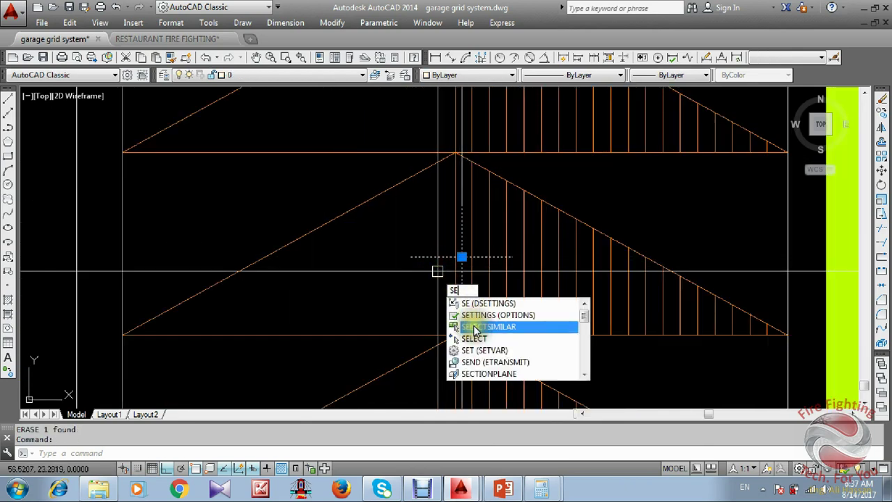
{"action": "left_click", "coordinate": [474, 327]}
{"action": "type", "text": "E"}
{"action": "key", "text": "Return"}
Erase the leftover vertical reference line near the garage's right wall.
{"action": "scroll", "coordinate": [442, 257], "scroll_direction": "down", "scroll_amount": 6}
{"action": "middle_click_drag", "start_coordinate": [438, 120], "coordinate": [447, 167]}
{"action": "scroll", "coordinate": [447, 168], "scroll_direction": "up", "scroll_amount": 4}
{"action": "left_click", "coordinate": [463, 197]}
{"action": "type", "text": "e"}
{"action": "key", "text": "Return"}
Erase the two sprinklers at the elevator shafts in the garage's upper left corner.
{"action": "scroll", "coordinate": [424, 253], "scroll_direction": "down", "scroll_amount": 3}
{"action": "scroll", "coordinate": [411, 251], "scroll_direction": "up", "scroll_amount": 3}
{"action": "middle_click_drag", "start_coordinate": [410, 251], "coordinate": [579, 188]}
{"action": "scroll", "coordinate": [579, 188], "scroll_direction": "down", "scroll_amount": 1}
{"action": "middle_click_drag", "start_coordinate": [263, 194], "coordinate": [456, 185]}
{"action": "scroll", "coordinate": [316, 184], "scroll_direction": "up", "scroll_amount": 1}
{"action": "middle_click_drag", "start_coordinate": [317, 185], "coordinate": [443, 201]}
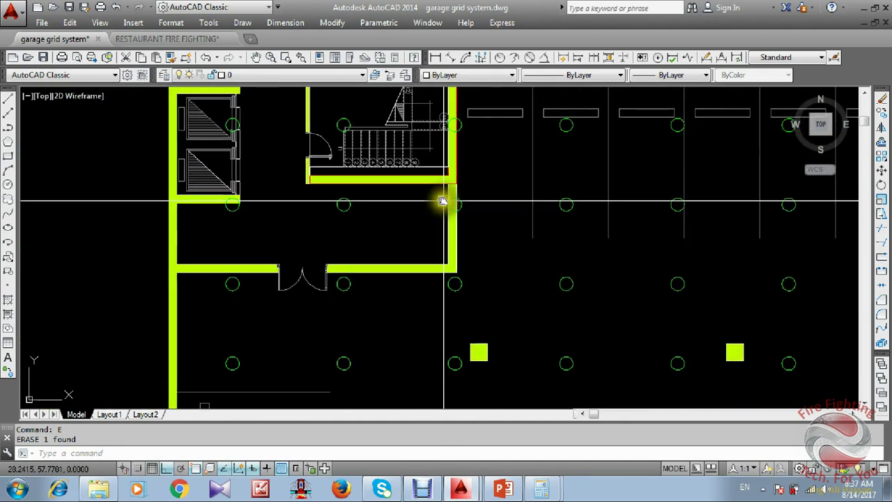
{"action": "middle_click_drag", "start_coordinate": [343, 213], "coordinate": [353, 249]}
{"action": "left_click", "coordinate": [241, 161]}
{"action": "scroll", "coordinate": [242, 162], "scroll_direction": "up", "scroll_amount": 2}
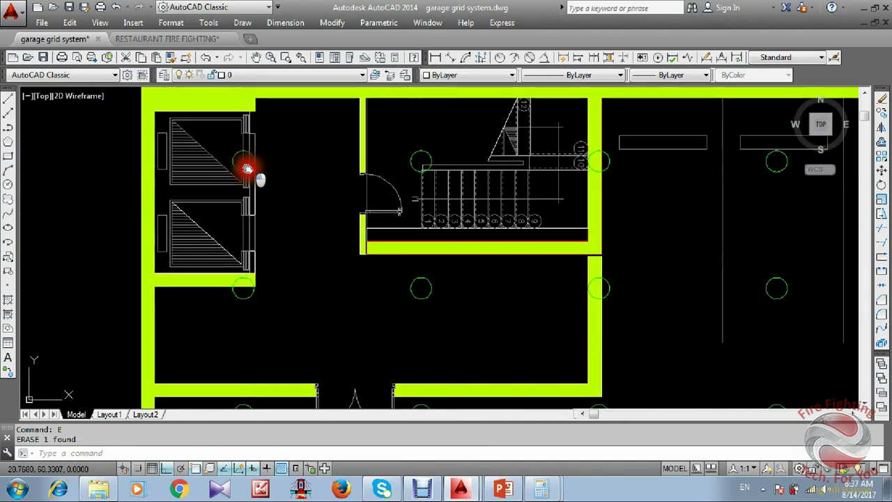
{"action": "left_click", "coordinate": [251, 297]}
{"action": "type", "text": "e"}
{"action": "key", "text": "Return"}
Erase the sprinklers inside the lobby and the staircase of the upper left core.
{"action": "left_click", "coordinate": [431, 296]}
{"action": "middle_click_drag", "start_coordinate": [438, 304], "coordinate": [413, 298]}
{"action": "scroll", "coordinate": [401, 237], "scroll_direction": "down", "scroll_amount": 2}
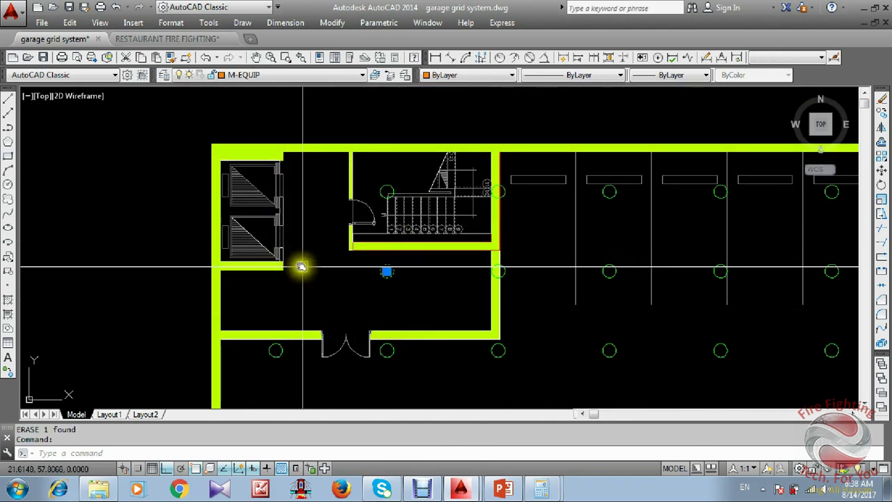
{"action": "type", "text": "e"}
{"action": "key", "text": "Return"}
{"action": "left_click", "coordinate": [391, 185]}
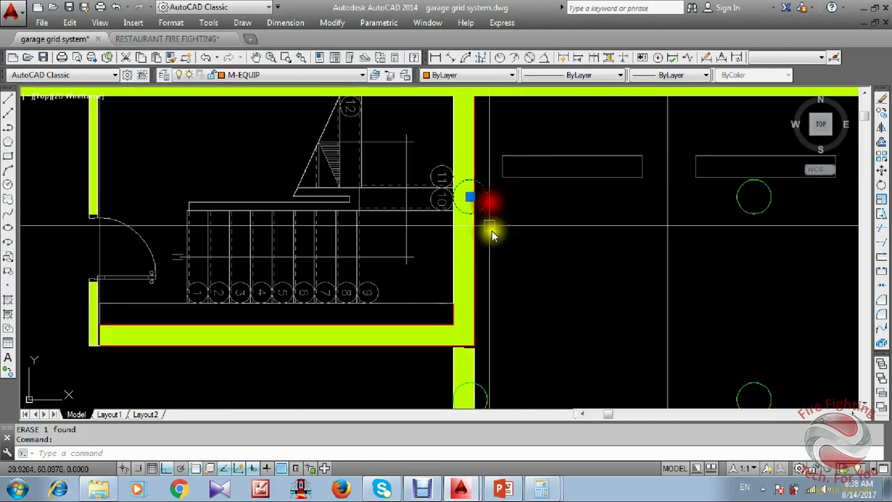
Measure the distance from the nearest second-row sprinkler to the right wall of the lobby.
{"action": "scroll", "coordinate": [488, 196], "scroll_direction": "down", "scroll_amount": 4}
{"action": "key", "text": "Escape"}
{"action": "type", "text": "ci"}
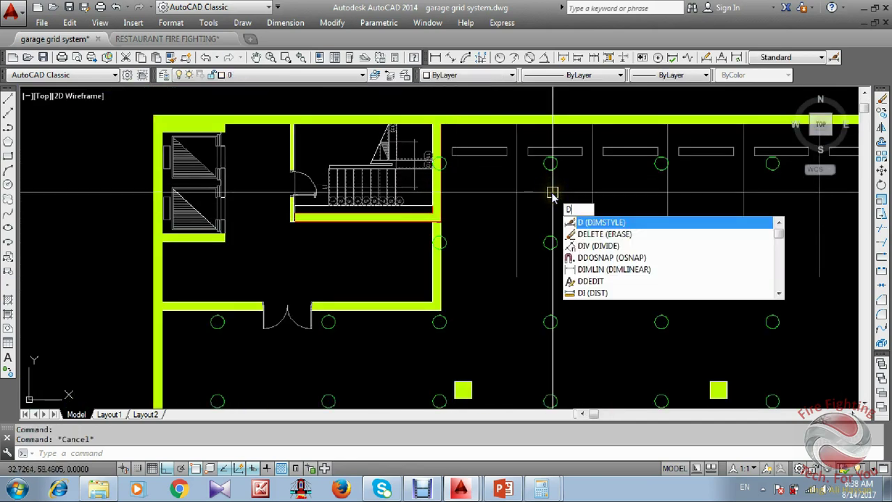
{"action": "key", "text": "Return"}
{"action": "scroll", "coordinate": [552, 243], "scroll_direction": "up", "scroll_amount": 3}
{"action": "left_click", "coordinate": [546, 244]}
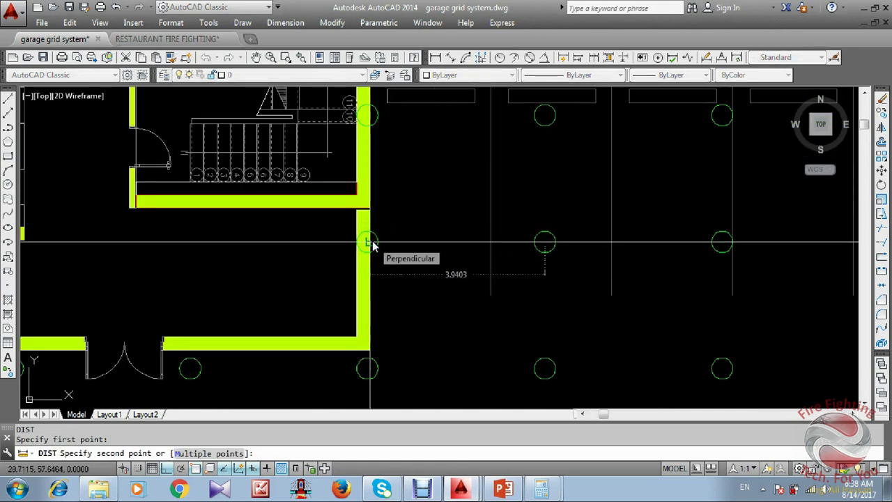
{"action": "key", "text": "Escape"}
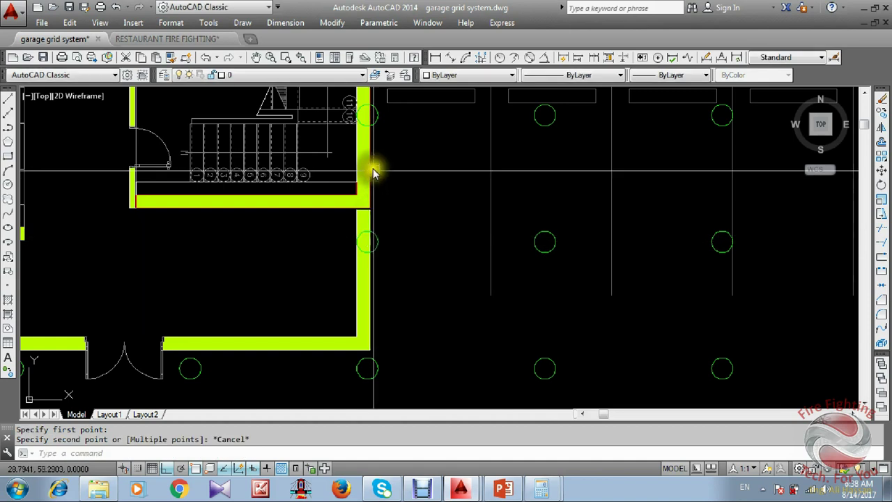
Move the two sprinklers lying on the right wall of the staircase and lobby horizontally into the adjacent parking bay.
{"action": "left_click", "coordinate": [380, 240]}
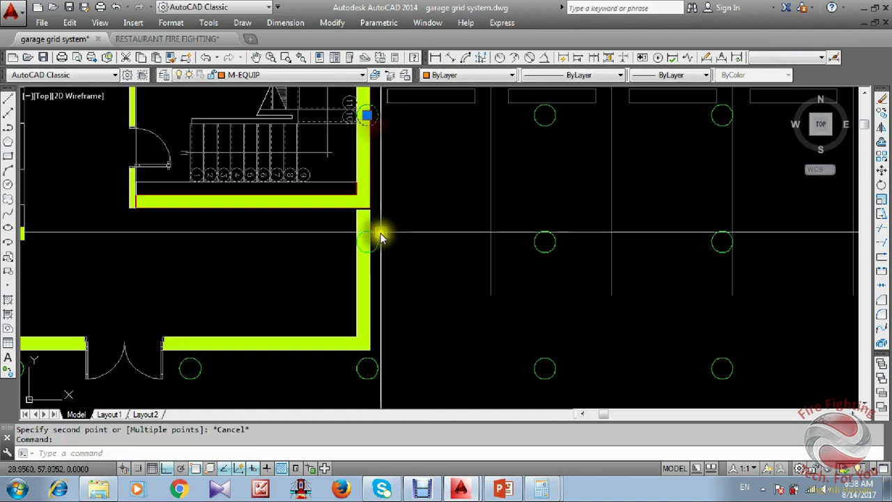
{"action": "type", "text": "m"}
{"action": "key", "text": "Return"}
{"action": "left_click", "coordinate": [395, 275]}
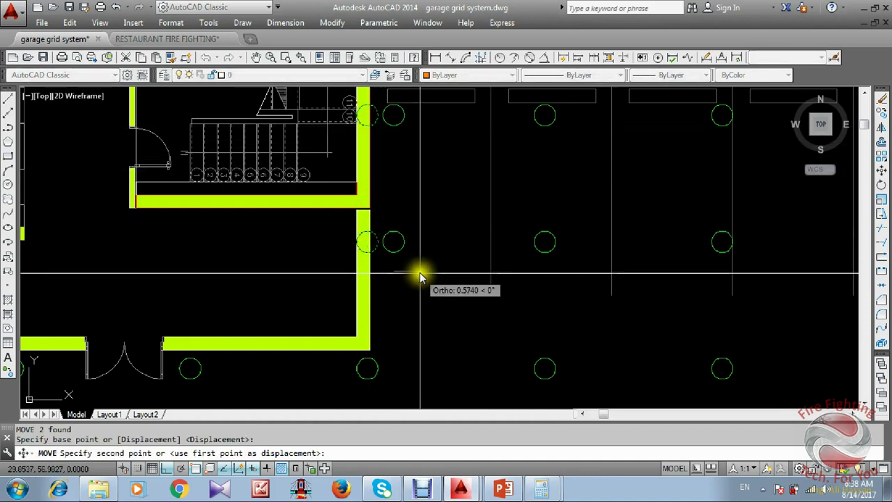
{"action": "key", "text": "Escape"}
Examine the adjusted sprinkler layout beside the staircase core and across the rest of the garage.
{"action": "scroll", "coordinate": [422, 272], "scroll_direction": "down", "scroll_amount": 3}
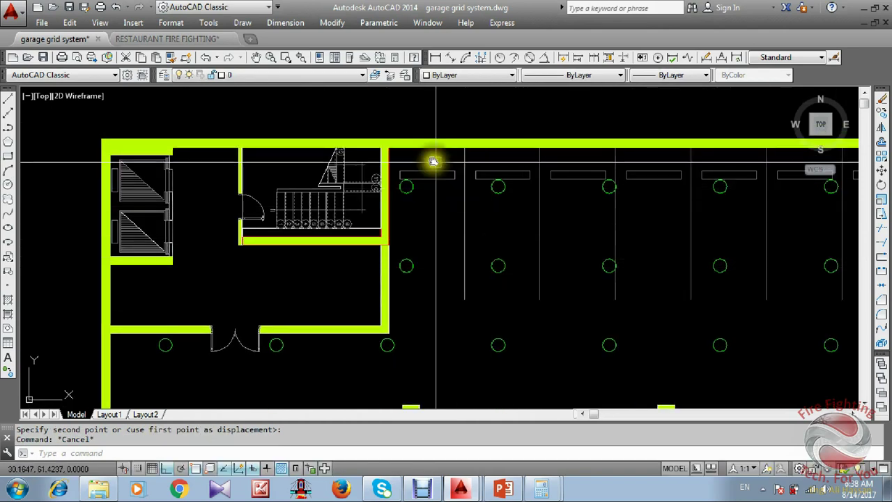
{"action": "scroll", "coordinate": [497, 174], "scroll_direction": "up", "scroll_amount": 2}
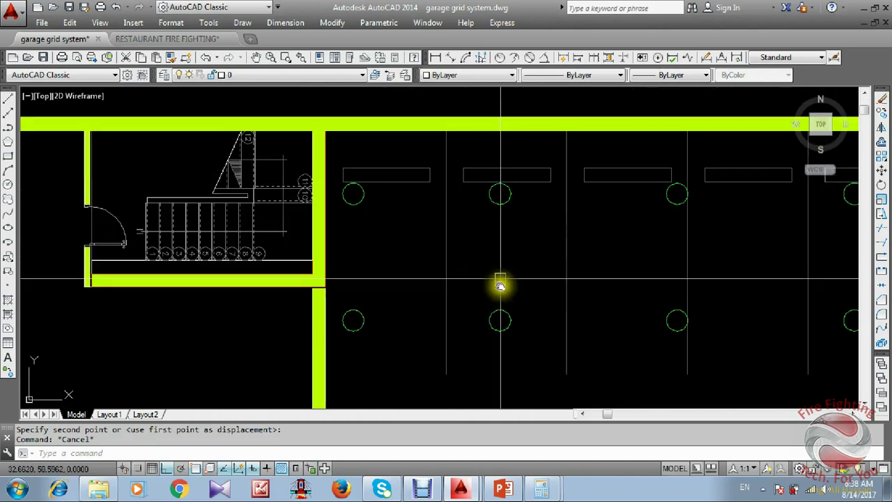
{"action": "scroll", "coordinate": [346, 140], "scroll_direction": "down", "scroll_amount": 2}
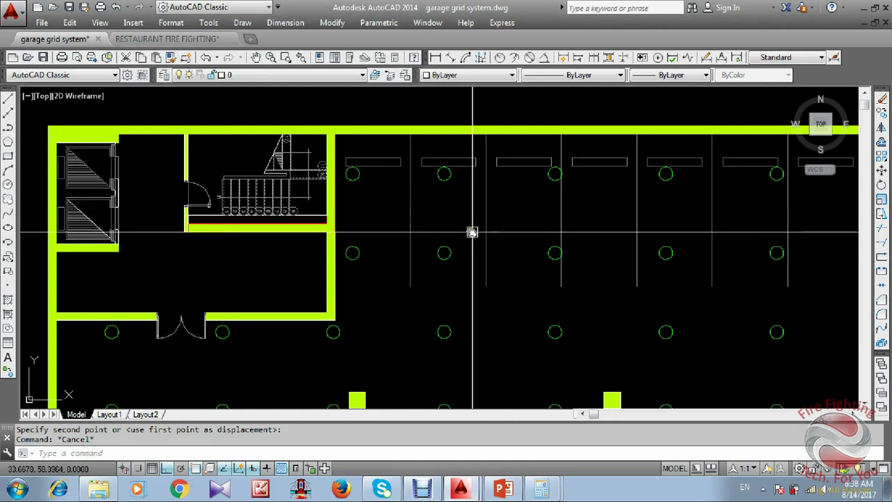
{"action": "scroll", "coordinate": [434, 200], "scroll_direction": "down", "scroll_amount": 2}
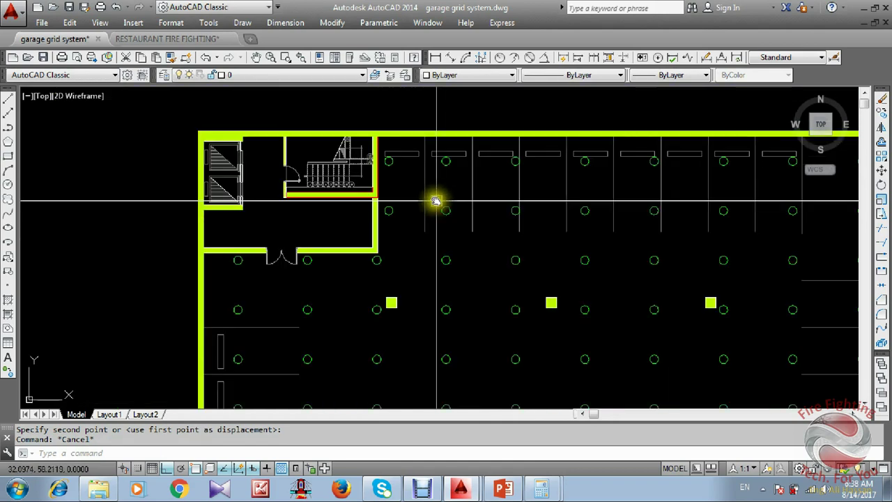
{"action": "scroll", "coordinate": [346, 166], "scroll_direction": "down", "scroll_amount": 3}
{"action": "scroll", "coordinate": [404, 185], "scroll_direction": "up", "scroll_amount": 1}
{"action": "middle_click_drag", "start_coordinate": [489, 231], "coordinate": [487, 137]}
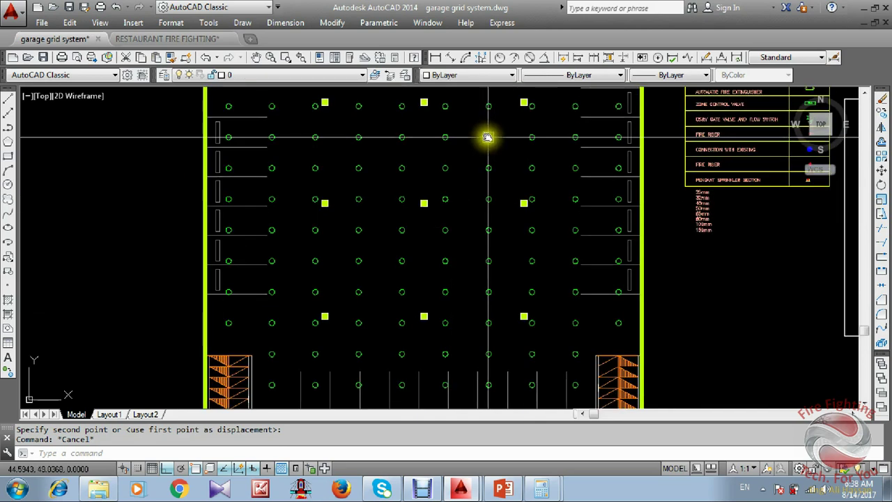
{"action": "scroll", "coordinate": [529, 225], "scroll_direction": "down", "scroll_amount": 2}
{"action": "scroll", "coordinate": [516, 210], "scroll_direction": "up", "scroll_amount": 2}
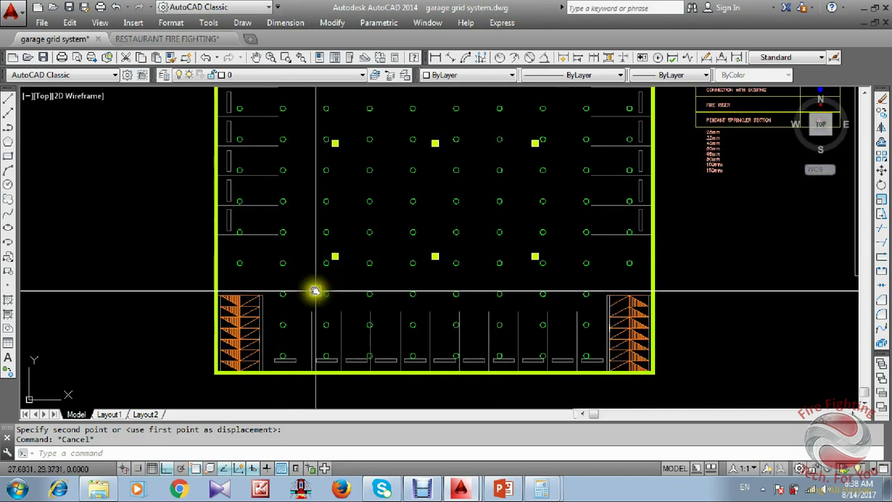
{"action": "scroll", "coordinate": [557, 241], "scroll_direction": "up", "scroll_amount": 3}
{"action": "scroll", "coordinate": [509, 265], "scroll_direction": "down", "scroll_amount": 5}
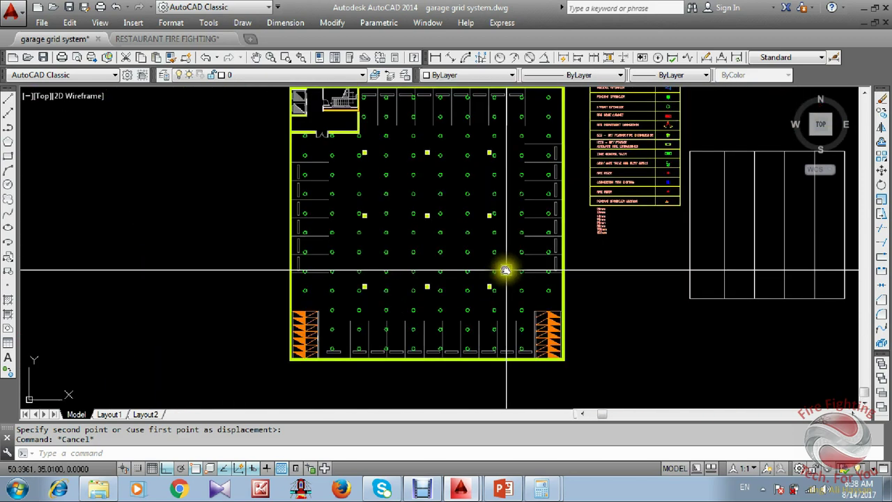
{"action": "scroll", "coordinate": [512, 183], "scroll_direction": "down", "scroll_amount": 1}
{"action": "scroll", "coordinate": [512, 182], "scroll_direction": "up", "scroll_amount": 1}
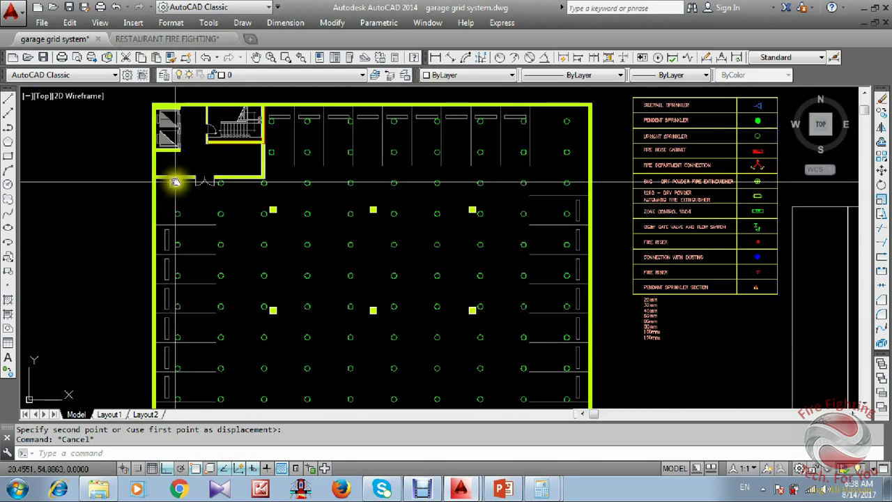
Measure the vertical distance from the lower corner of the staircase's lobby-side wall up to the upper outer wall.
{"action": "scroll", "coordinate": [203, 196], "scroll_direction": "up", "scroll_amount": 1}
{"action": "mouse_move", "coordinate": [257, 201]}
{"action": "middle_mouse_down"}
{"action": "mouse_move", "coordinate": [330, 266]}
{"action": "mouse_move", "coordinate": [398, 183]}
{"action": "mouse_move", "coordinate": [364, 223]}
{"action": "mouse_move", "coordinate": [331, 228]}
{"action": "middle_mouse_up"}
{"action": "scroll", "coordinate": [230, 174], "scroll_direction": "up", "scroll_amount": 2}
{"action": "scroll", "coordinate": [305, 217], "scroll_direction": "up", "scroll_amount": 2}
{"action": "middle_click_drag", "start_coordinate": [340, 189], "coordinate": [345, 207]}
{"action": "scroll", "coordinate": [338, 180], "scroll_direction": "down", "scroll_amount": 2}
{"action": "type", "text": "i"}
{"action": "key", "text": "Return"}
{"action": "left_click", "coordinate": [341, 211]}
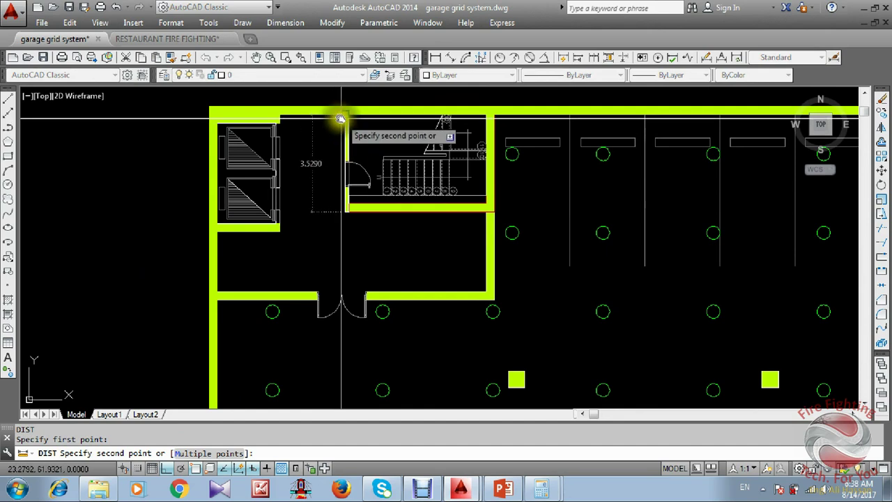
{"action": "key", "text": "Escape"}
Copy the pendent sprinkler from the legend to the elevator lobby, midway between the staircase wall's lower corner and the elevator shaft's upper corner.
{"action": "scroll", "coordinate": [305, 205], "scroll_direction": "down", "scroll_amount": 2}
{"action": "scroll", "coordinate": [456, 186], "scroll_direction": "down", "scroll_amount": 3}
{"action": "scroll", "coordinate": [672, 165], "scroll_direction": "up", "scroll_amount": 6}
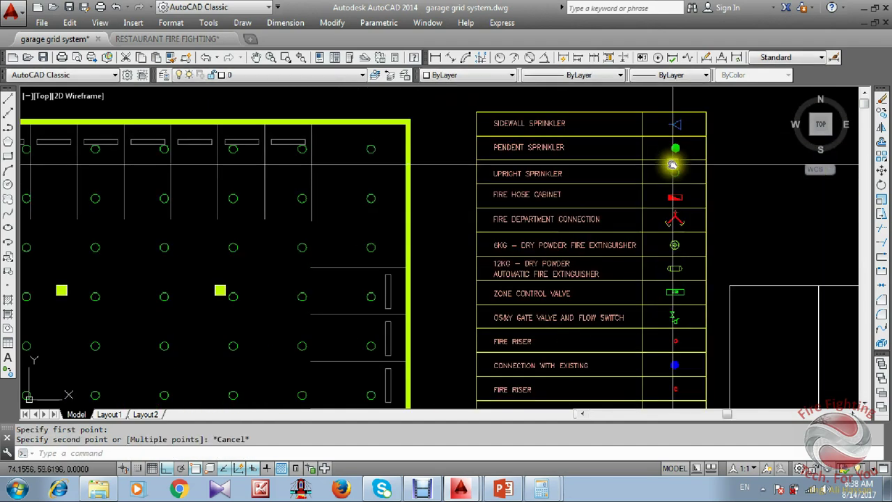
{"action": "left_click", "coordinate": [649, 143]}
{"action": "type", "text": "co"}
{"action": "key", "text": "Return"}
{"action": "scroll", "coordinate": [648, 139], "scroll_direction": "up", "scroll_amount": 2}
{"action": "left_click", "coordinate": [648, 135]}
{"action": "scroll", "coordinate": [446, 268], "scroll_direction": "down", "scroll_amount": 4}
{"action": "middle_click_drag", "start_coordinate": [446, 257], "coordinate": [664, 230]}
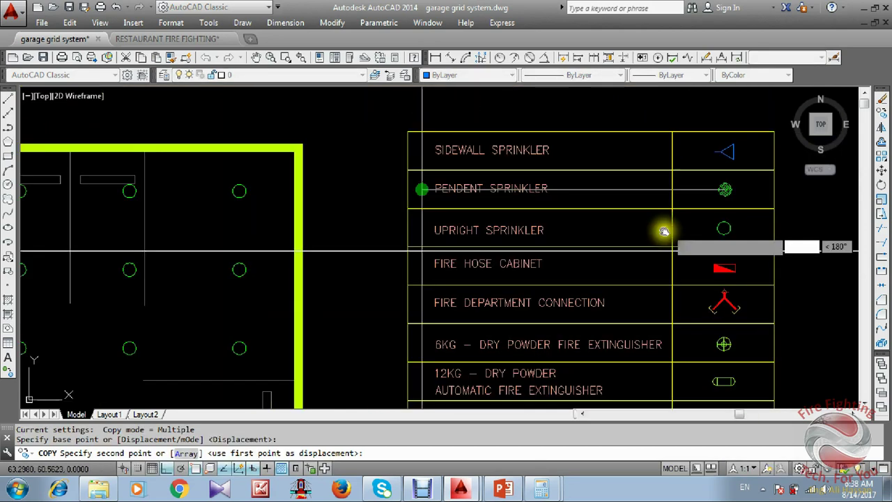
{"action": "scroll", "coordinate": [329, 225], "scroll_direction": "down", "scroll_amount": 2}
{"action": "middle_click_drag", "start_coordinate": [328, 225], "coordinate": [619, 201]}
{"action": "middle_click_drag", "start_coordinate": [259, 199], "coordinate": [586, 201]}
{"action": "scroll", "coordinate": [313, 212], "scroll_direction": "up", "scroll_amount": 4}
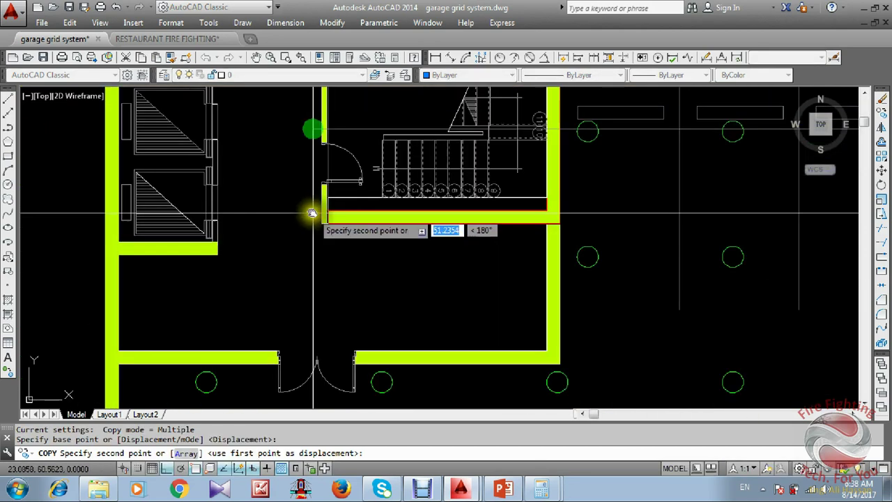
{"action": "middle_click_drag", "start_coordinate": [299, 212], "coordinate": [370, 231]}
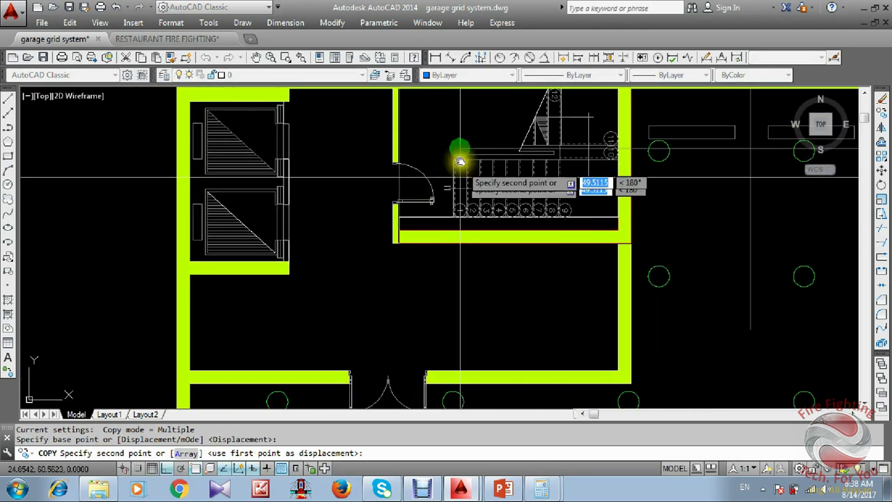
{"action": "right_click", "coordinate": [374, 188], "text": "shift"}
{"action": "left_click", "coordinate": [436, 196]}
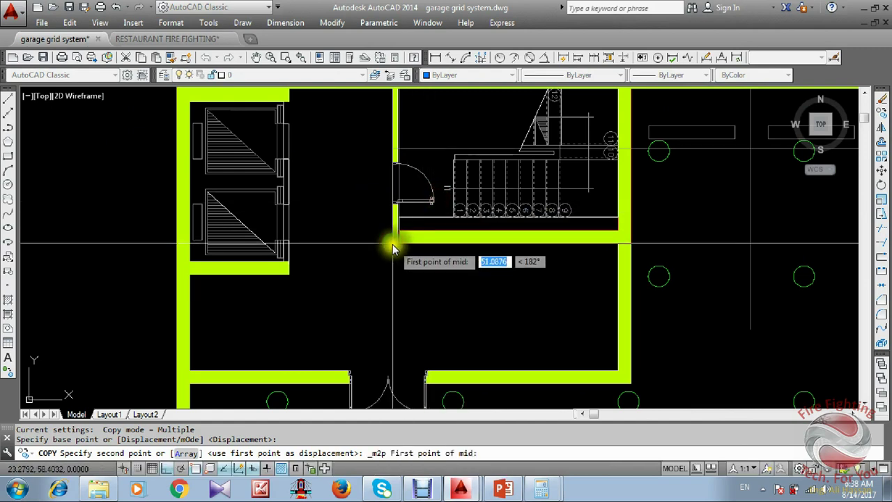
{"action": "left_click", "coordinate": [393, 243]}
{"action": "middle_click_drag", "start_coordinate": [302, 189], "coordinate": [311, 207]}
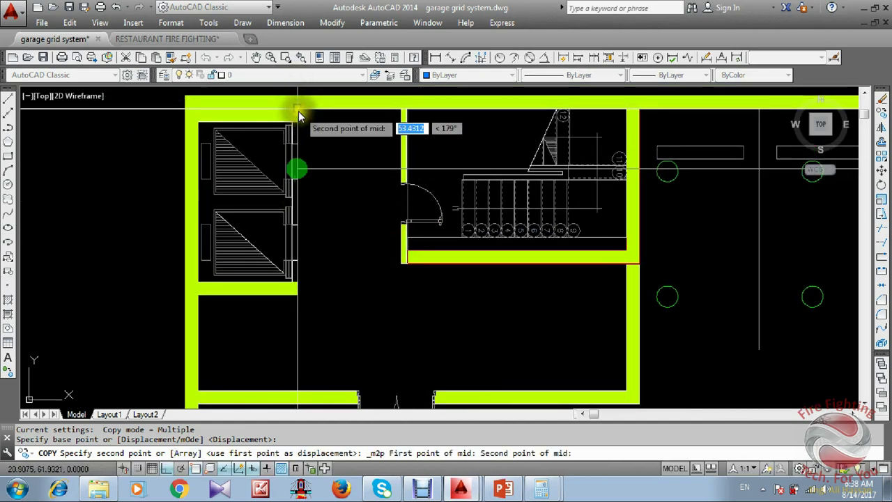
{"action": "left_click", "coordinate": [296, 106]}
{"action": "key", "text": "Escape"}
Measure the horizontal width of the lower lobby from its outer wall to the parking-side wall.
{"action": "scroll", "coordinate": [390, 210], "scroll_direction": "down", "scroll_amount": 4}
{"action": "scroll", "coordinate": [435, 255], "scroll_direction": "up", "scroll_amount": 2}
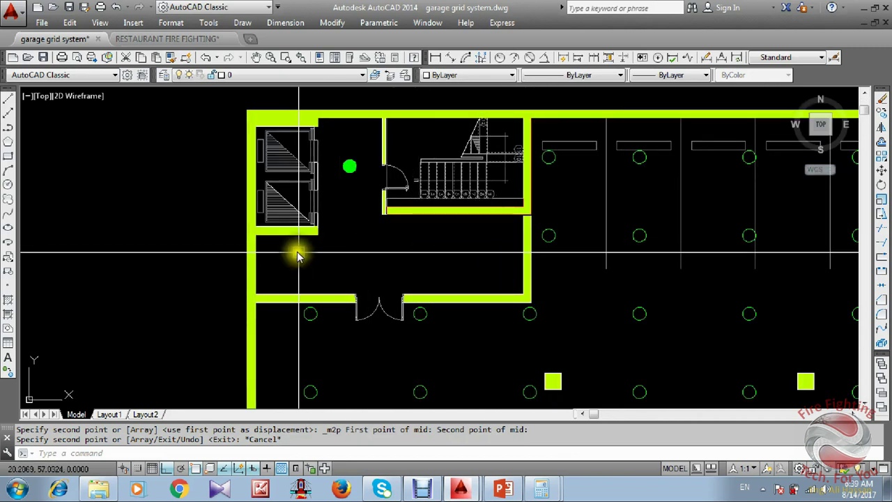
{"action": "type", "text": "di"}
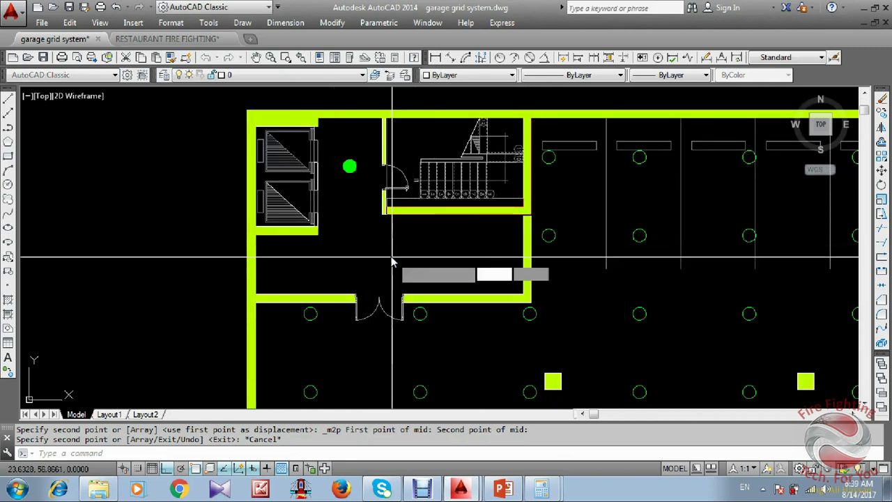
{"action": "key", "text": "Return"}
{"action": "left_click", "coordinate": [256, 267]}
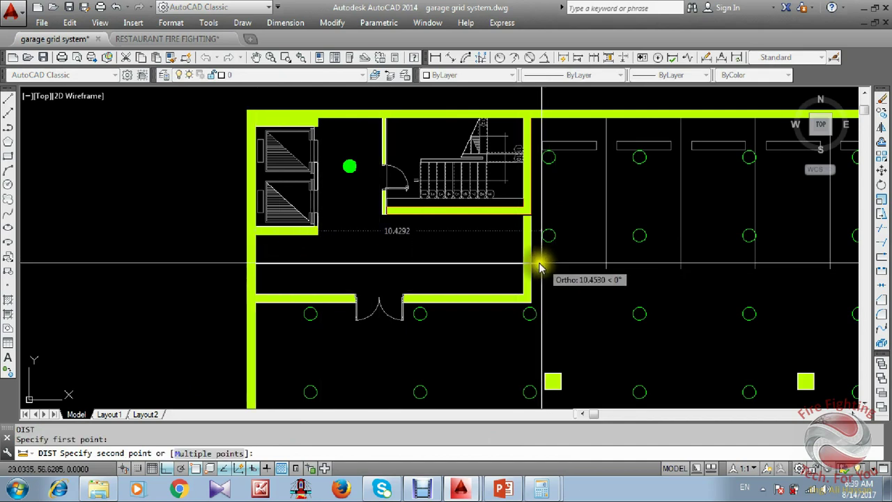
{"action": "key", "text": "Escape"}
Draw a horizontal guide line across the lower lobby and extend it to both side walls.
{"action": "middle_click_drag", "start_coordinate": [488, 269], "coordinate": [507, 260]}
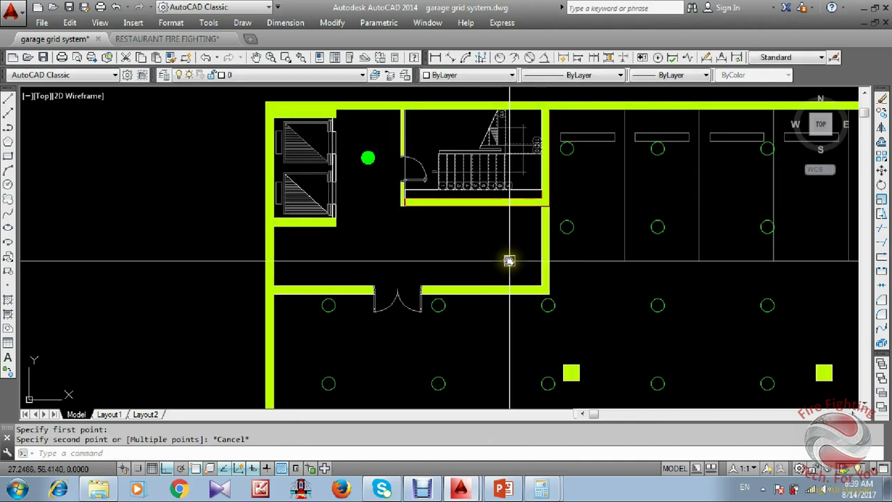
{"action": "type", "text": "l"}
{"action": "key", "text": "Return"}
{"action": "left_click", "coordinate": [301, 251]}
{"action": "key", "text": "Escape"}
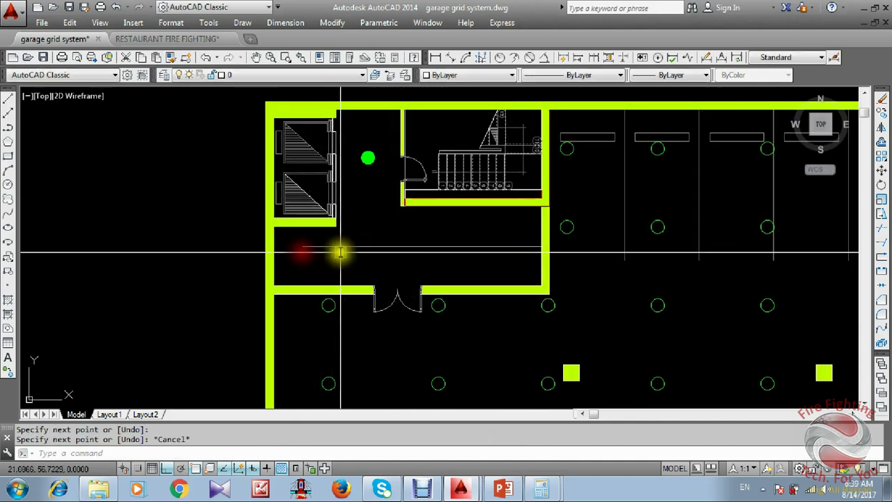
{"action": "type", "text": "ex"}
{"action": "key", "text": "Return"}
{"action": "key", "text": "Return"}
{"action": "key", "text": "Escape"}
Divide the lobby's guide line into 6 equal segments.
{"action": "scroll", "coordinate": [337, 227], "scroll_direction": "down", "scroll_amount": 6}
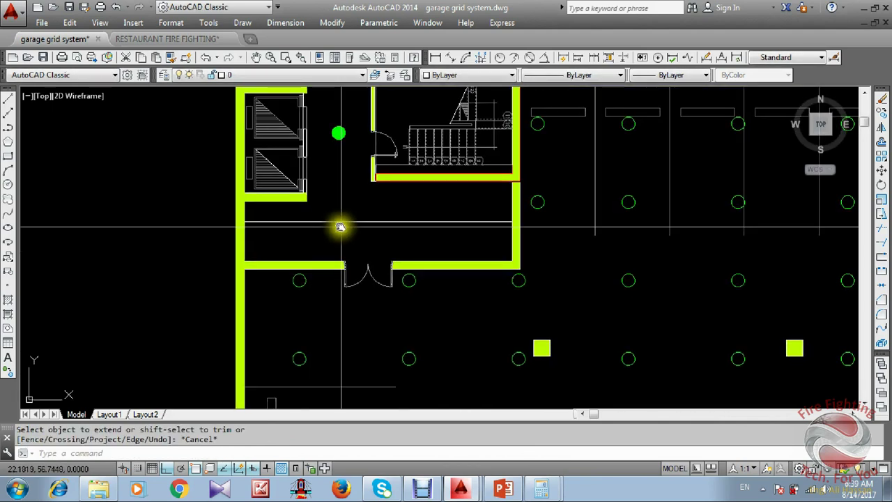
{"action": "scroll", "coordinate": [701, 174], "scroll_direction": "up", "scroll_amount": 6}
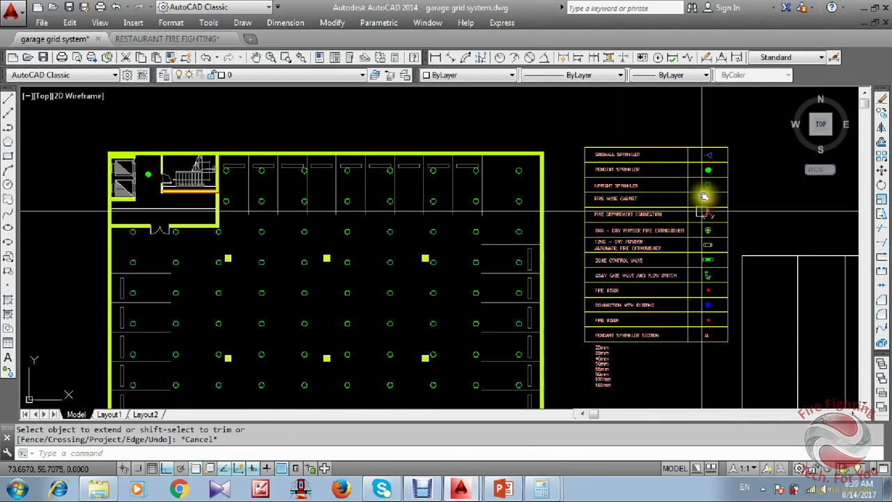
{"action": "scroll", "coordinate": [697, 160], "scroll_direction": "down", "scroll_amount": 6}
{"action": "scroll", "coordinate": [564, 200], "scroll_direction": "up", "scroll_amount": 5}
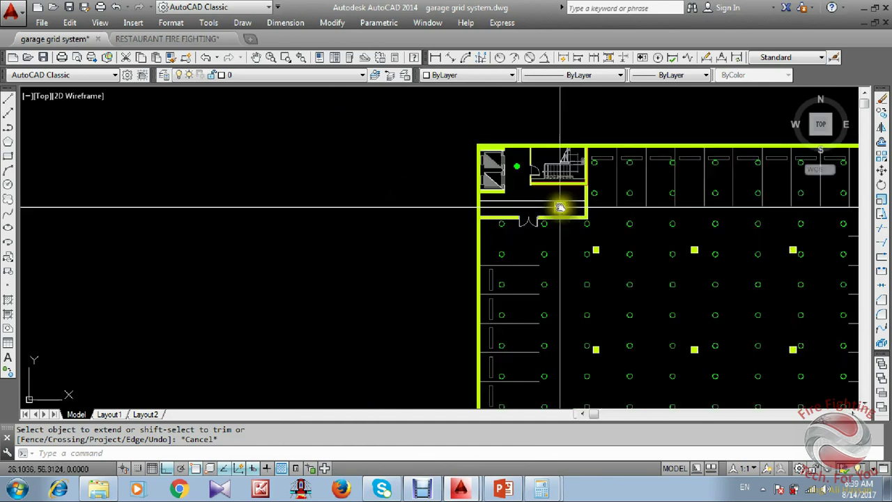
{"action": "type", "text": "Div"}
{"action": "key", "text": "Return"}
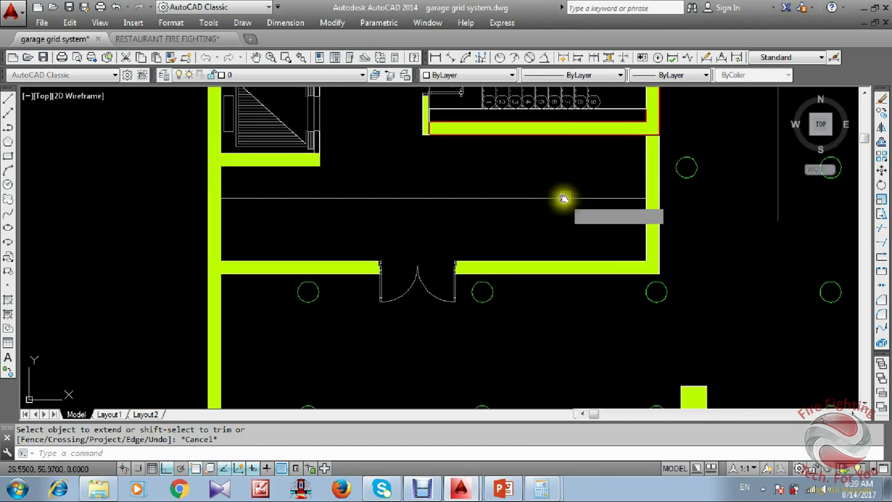
{"action": "left_click", "coordinate": [564, 198]}
{"action": "type", "text": "6"}
{"action": "key", "text": "Return"}
{"action": "key", "text": "Escape"}
Copy the elevator lobby's pendent sprinkler onto the first, third and fifth division points of the guide line.
{"action": "scroll", "coordinate": [481, 313], "scroll_direction": "down", "scroll_amount": 3}
{"action": "scroll", "coordinate": [430, 238], "scroll_direction": "up", "scroll_amount": 4}
{"action": "left_click", "coordinate": [419, 244]}
{"action": "type", "text": "co"}
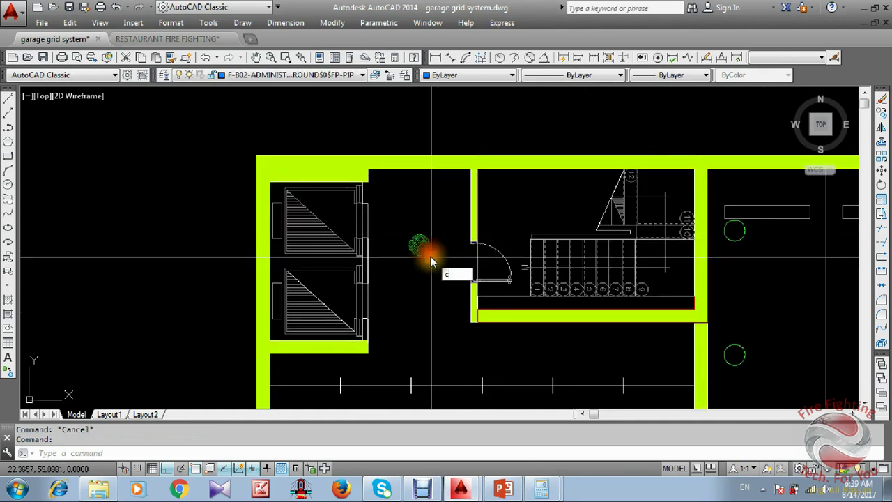
{"action": "key", "text": "Return"}
{"action": "scroll", "coordinate": [418, 247], "scroll_direction": "up", "scroll_amount": 2}
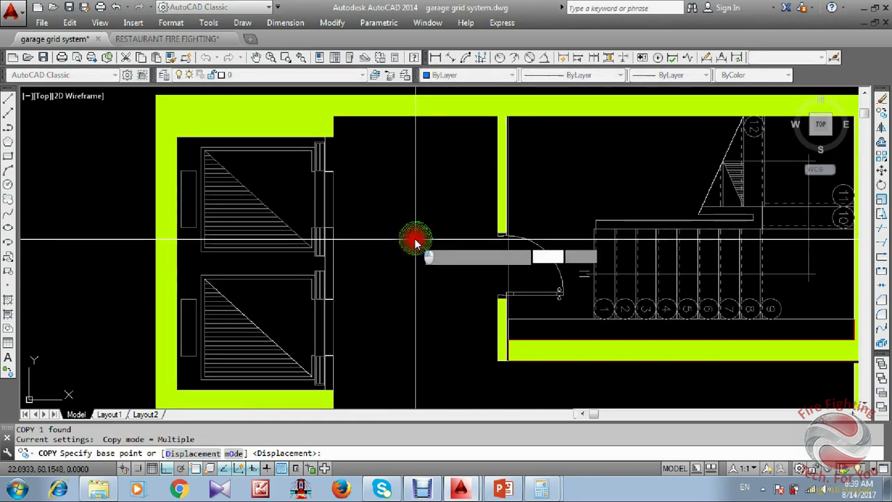
{"action": "left_click", "coordinate": [417, 241]}
{"action": "scroll", "coordinate": [479, 278], "scroll_direction": "down", "scroll_amount": 3}
{"action": "scroll", "coordinate": [542, 249], "scroll_direction": "up", "scroll_amount": 3}
{"action": "left_click", "coordinate": [543, 239]}
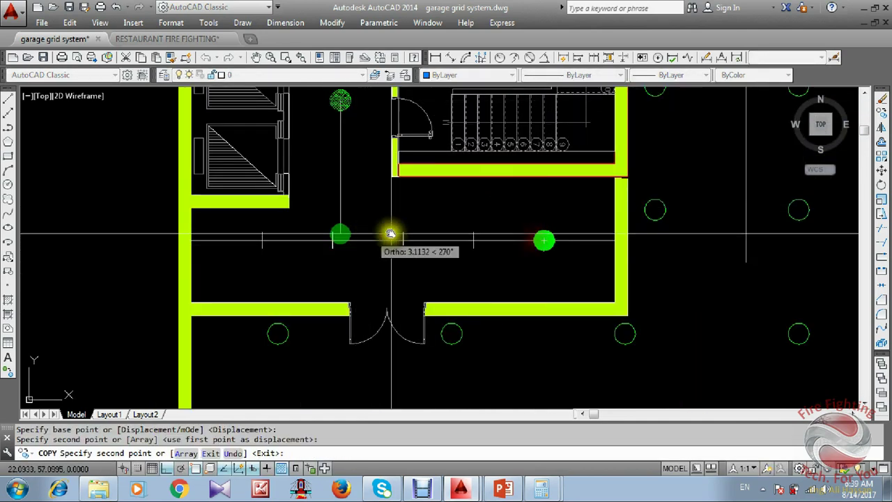
{"action": "left_click", "coordinate": [403, 241]}
{"action": "left_click", "coordinate": [261, 241]}
{"action": "key", "text": "Escape"}
{"action": "scroll", "coordinate": [261, 240], "scroll_direction": "up", "scroll_amount": 4}
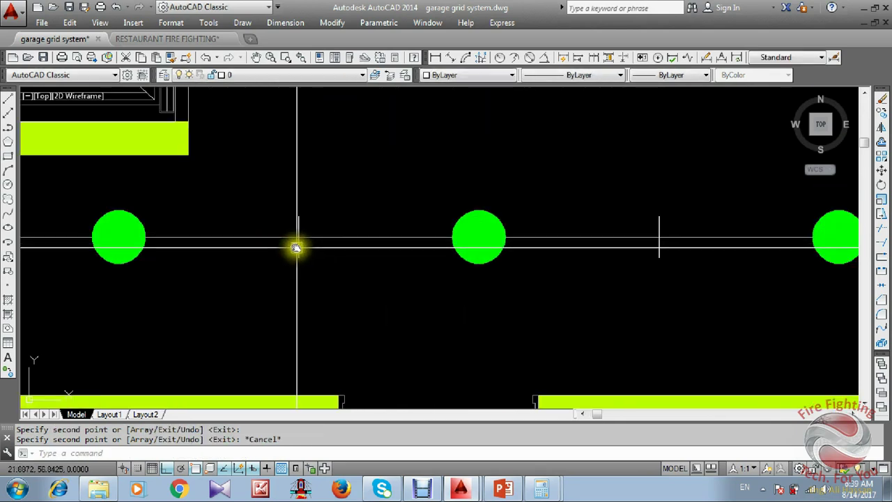
{"action": "type", "text": "se"}
{"action": "left_click", "coordinate": [347, 297]}
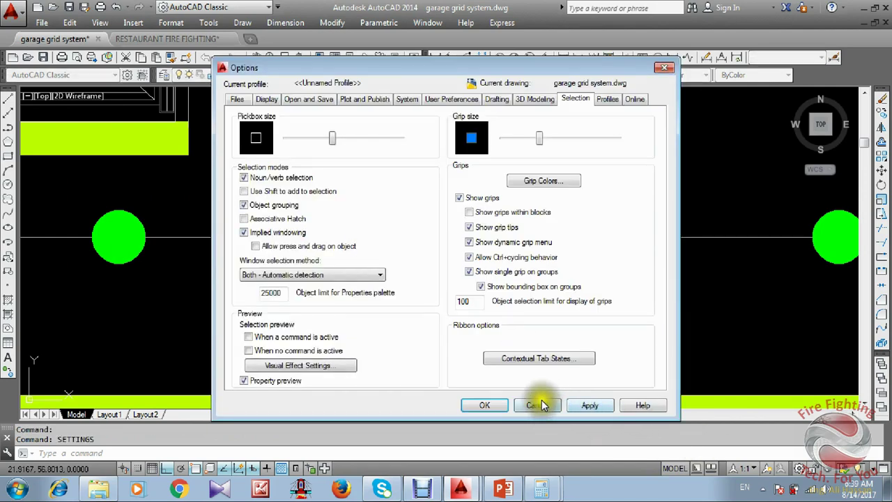
{"action": "left_click", "coordinate": [542, 406]}
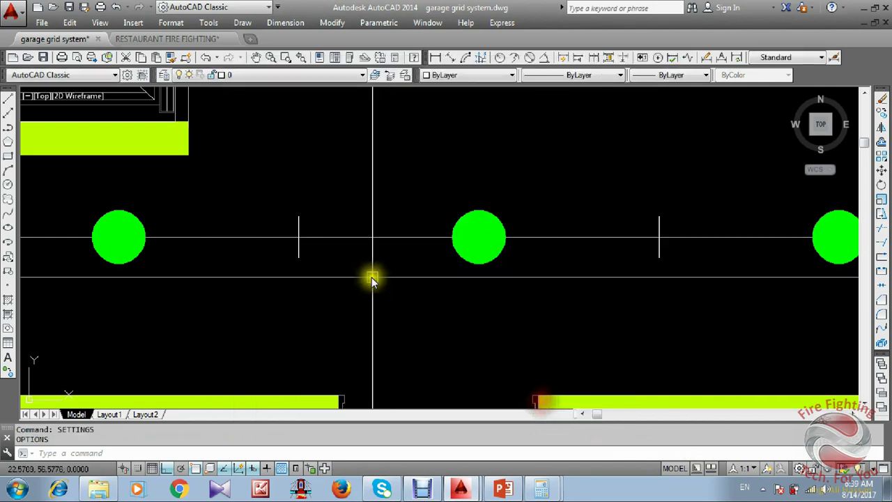
Erase all division point markers using Select Similar, and erase the guide line across the lobby.
{"action": "left_click", "coordinate": [299, 246]}
{"action": "type", "text": "sc"}
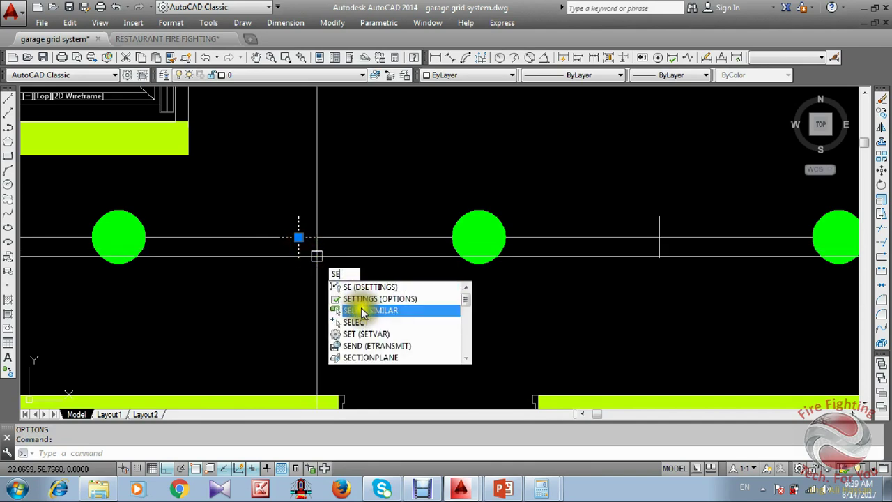
{"action": "left_click", "coordinate": [363, 311]}
{"action": "key", "text": "e"}
{"action": "key", "text": "Return"}
{"action": "left_click", "coordinate": [349, 217]}
{"action": "left_click", "coordinate": [314, 259]}
{"action": "type", "text": "e"}
{"action": "key", "text": "Return"}
Examine the garage's sprinkler coverage from the lobby core down to the two ramps.
{"action": "scroll", "coordinate": [314, 259], "scroll_direction": "down", "scroll_amount": 6}
{"action": "mouse_move", "coordinate": [454, 254]}
{"action": "middle_mouse_down"}
{"action": "mouse_move", "coordinate": [429, 242]}
{"action": "mouse_move", "coordinate": [399, 198]}
{"action": "mouse_move", "coordinate": [257, 109]}
{"action": "middle_mouse_up"}
{"action": "scroll", "coordinate": [400, 198], "scroll_direction": "down", "scroll_amount": 2}
{"action": "scroll", "coordinate": [415, 220], "scroll_direction": "up", "scroll_amount": 1}
{"action": "scroll", "coordinate": [286, 131], "scroll_direction": "down", "scroll_amount": 1}
{"action": "mouse_move", "coordinate": [478, 149]}
{"action": "middle_mouse_down"}
{"action": "mouse_move", "coordinate": [456, 230]}
{"action": "mouse_move", "coordinate": [481, 139]}
{"action": "middle_mouse_up"}
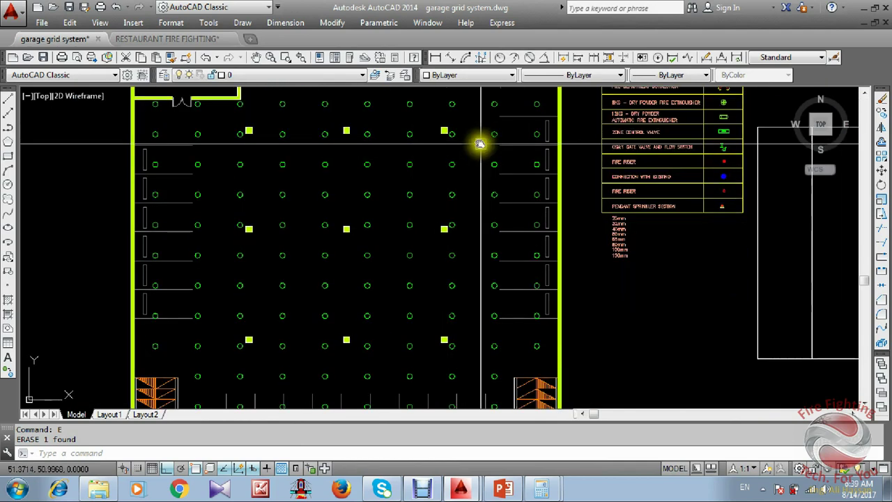
{"action": "scroll", "coordinate": [530, 279], "scroll_direction": "down", "scroll_amount": 2}
{"action": "mouse_move", "coordinate": [530, 279]}
{"action": "middle_mouse_down"}
{"action": "mouse_move", "coordinate": [551, 219]}
{"action": "mouse_move", "coordinate": [502, 213]}
{"action": "middle_mouse_up"}
{"action": "scroll", "coordinate": [502, 141], "scroll_direction": "up", "scroll_amount": 2}
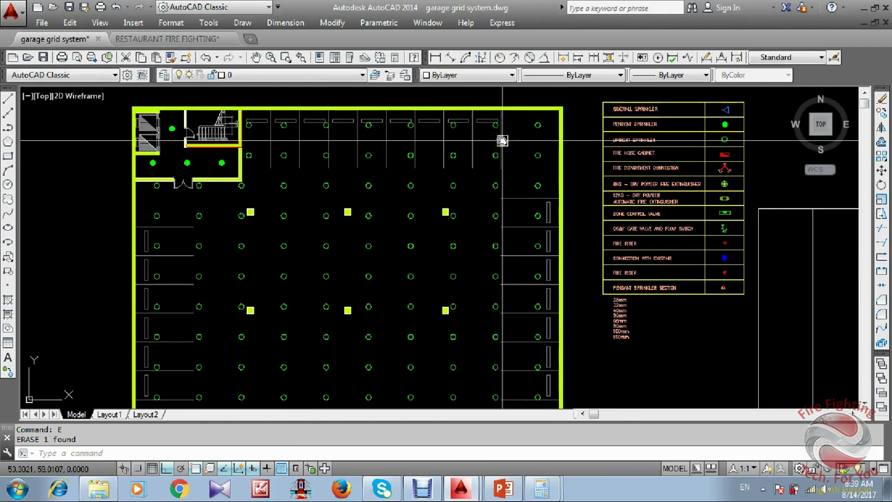
{"action": "scroll", "coordinate": [502, 140], "scroll_direction": "down", "scroll_amount": 1}
{"action": "middle_click_drag", "start_coordinate": [510, 319], "coordinate": [466, 242]}
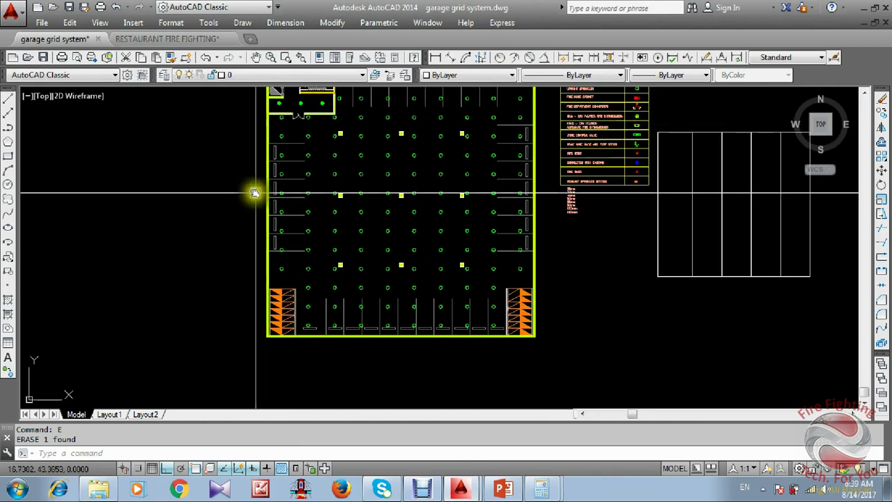
{"action": "scroll", "coordinate": [495, 328], "scroll_direction": "up", "scroll_amount": 2}
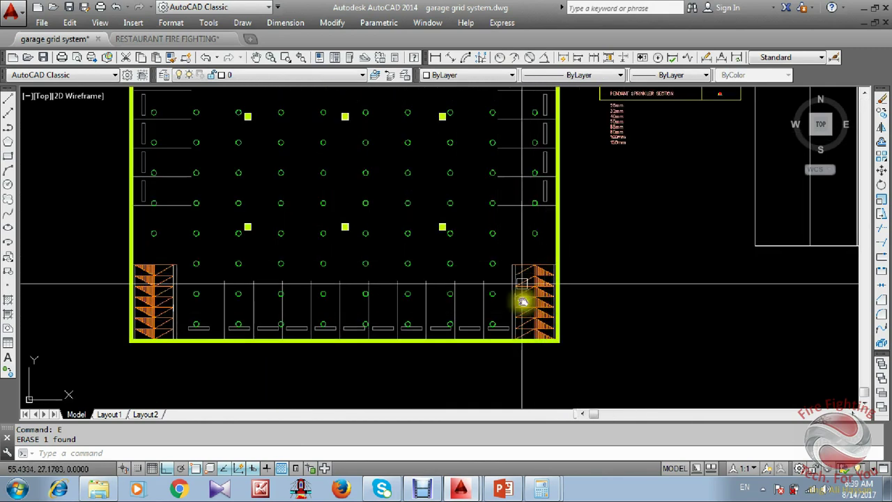
{"action": "middle_click_drag", "start_coordinate": [588, 313], "coordinate": [495, 299]}
Copy the sidewall sprinkler from the legend onto the inner side edge of the lower right ramp.
{"action": "scroll", "coordinate": [556, 196], "scroll_direction": "down", "scroll_amount": 2}
{"action": "middle_click_drag", "start_coordinate": [556, 195], "coordinate": [467, 329]}
{"action": "scroll", "coordinate": [505, 187], "scroll_direction": "up", "scroll_amount": 2}
{"action": "scroll", "coordinate": [524, 177], "scroll_direction": "up", "scroll_amount": 2}
{"action": "middle_click_drag", "start_coordinate": [524, 183], "coordinate": [485, 328]}
{"action": "scroll", "coordinate": [475, 171], "scroll_direction": "up", "scroll_amount": 1}
{"action": "left_click", "coordinate": [475, 170]}
{"action": "type", "text": "co"}
{"action": "key", "text": "Return"}
{"action": "scroll", "coordinate": [463, 165], "scroll_direction": "up", "scroll_amount": 5}
{"action": "left_click", "coordinate": [464, 195]}
{"action": "scroll", "coordinate": [465, 270], "scroll_direction": "down", "scroll_amount": 5}
{"action": "scroll", "coordinate": [528, 195], "scroll_direction": "down", "scroll_amount": 4}
{"action": "scroll", "coordinate": [404, 362], "scroll_direction": "up", "scroll_amount": 3}
{"action": "scroll", "coordinate": [438, 301], "scroll_direction": "up", "scroll_amount": 2}
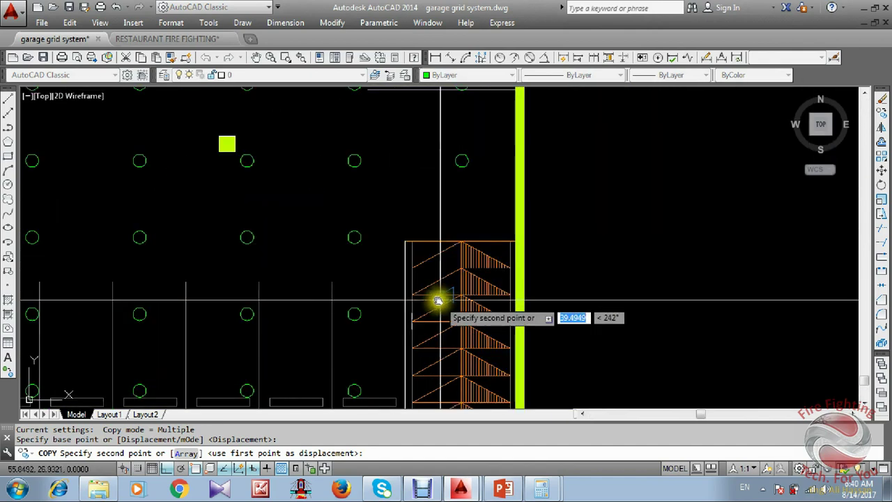
{"action": "scroll", "coordinate": [424, 298], "scroll_direction": "up", "scroll_amount": 2}
{"action": "left_click", "coordinate": [395, 234]}
{"action": "key", "text": "Escape"}
Measure the width across the lower right ramp from its inner side edge towards the outer wall.
{"action": "middle_click_drag", "start_coordinate": [433, 253], "coordinate": [370, 263]}
{"action": "type", "text": "d poi"}
{"action": "key", "text": "Return"}
{"action": "left_click", "coordinate": [331, 165]}
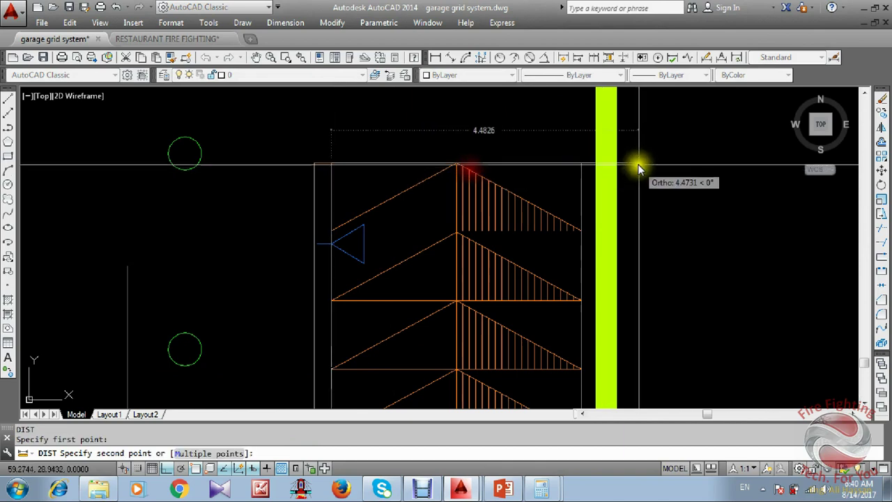
{"action": "key", "text": "Escape"}
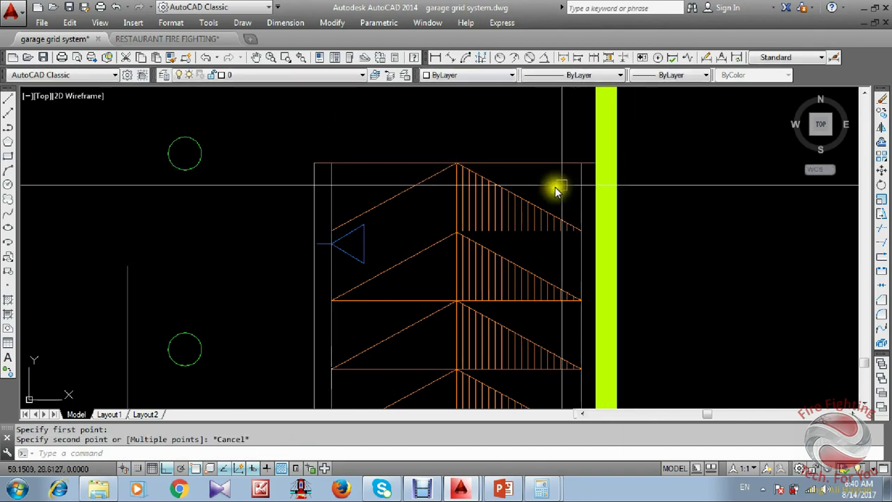
Switch to the FIRE FIGHTING presentation in PowerPoint and go back through its earlier slides.
{"action": "scroll", "coordinate": [579, 98], "scroll_direction": "down", "scroll_amount": 1}
{"action": "scroll", "coordinate": [422, 199], "scroll_direction": "up", "scroll_amount": 1}
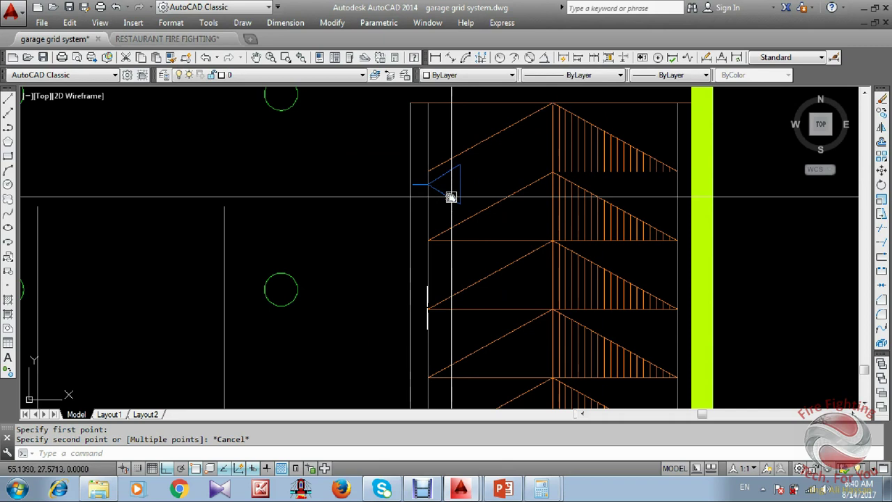
{"action": "left_click", "coordinate": [506, 488]}
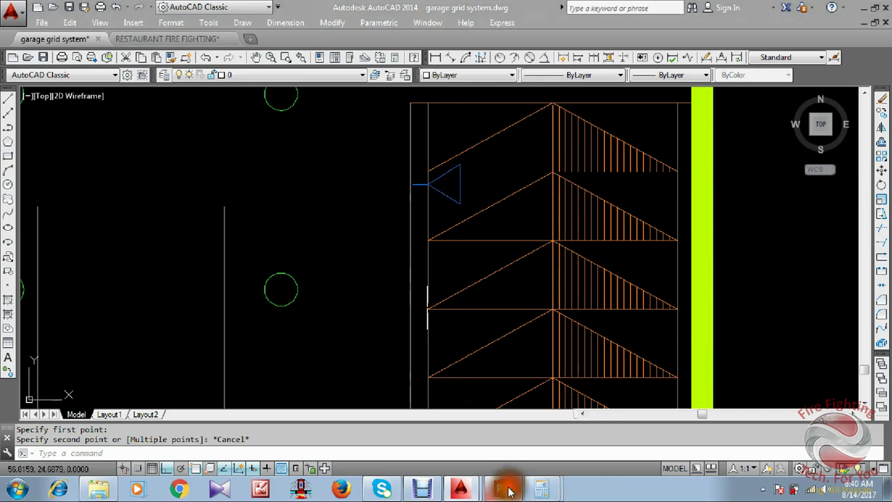
{"action": "scroll", "coordinate": [835, 235], "scroll_direction": "up", "scroll_amount": 5}
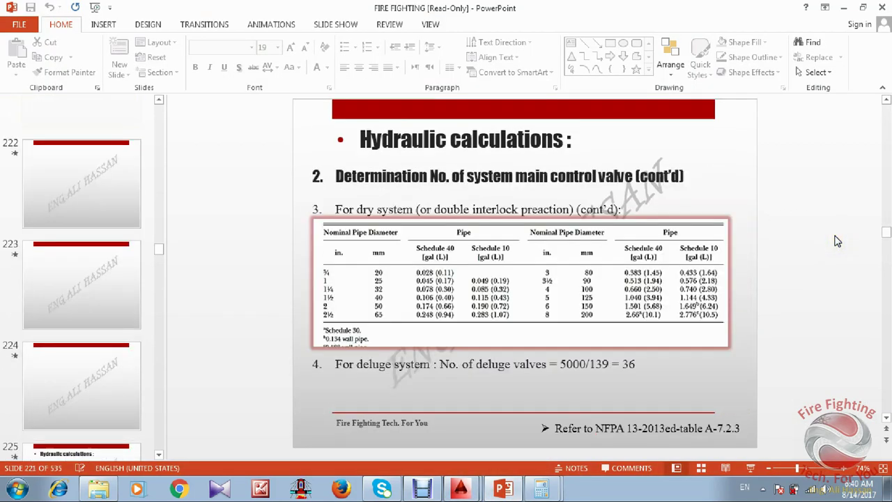
{"action": "scroll", "coordinate": [858, 236], "scroll_direction": "up", "scroll_amount": 3}
{"action": "scroll", "coordinate": [882, 234], "scroll_direction": "up", "scroll_amount": 2}
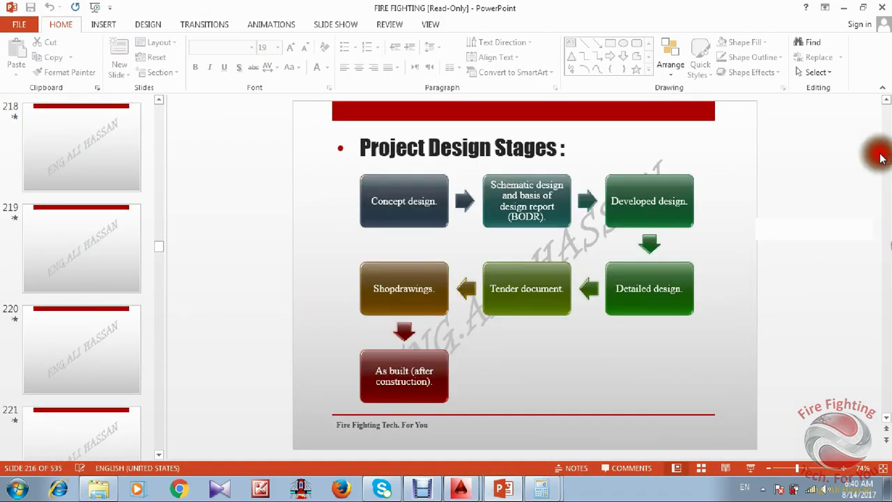
{"action": "left_click_drag", "start_coordinate": [877, 153], "coordinate": [885, 152]}
Search the presentation for "sidewall sprinkler" and read the standard sidewall sprinkler coverage table for ordinary hazard.
{"action": "left_click", "coordinate": [809, 42]}
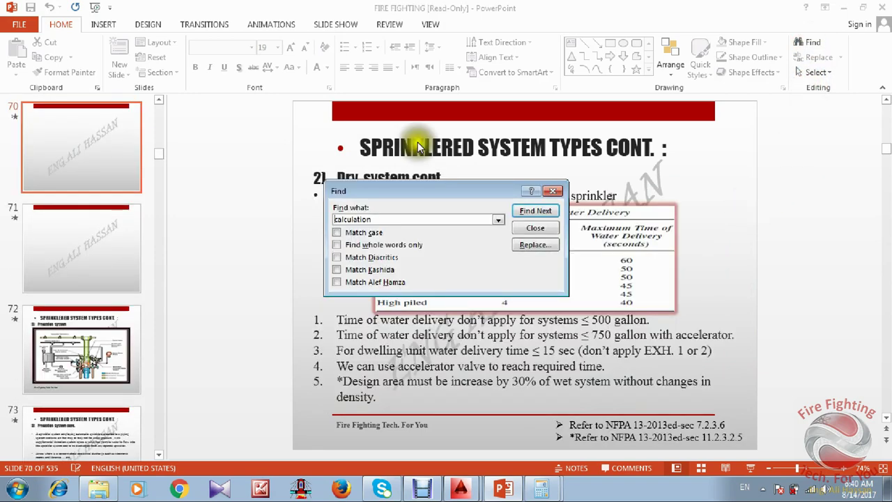
{"action": "type", "text": "side"}
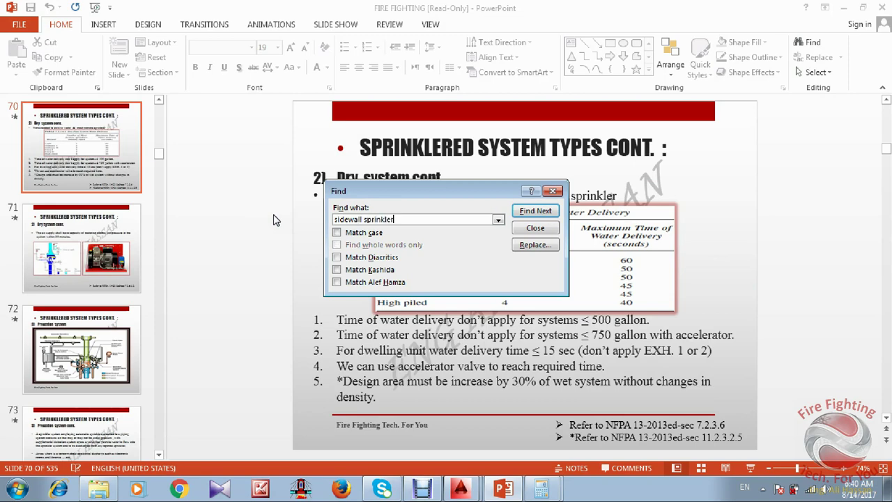
{"action": "type", "text": "wall sprinkler"}
{"action": "key", "text": "Return"}
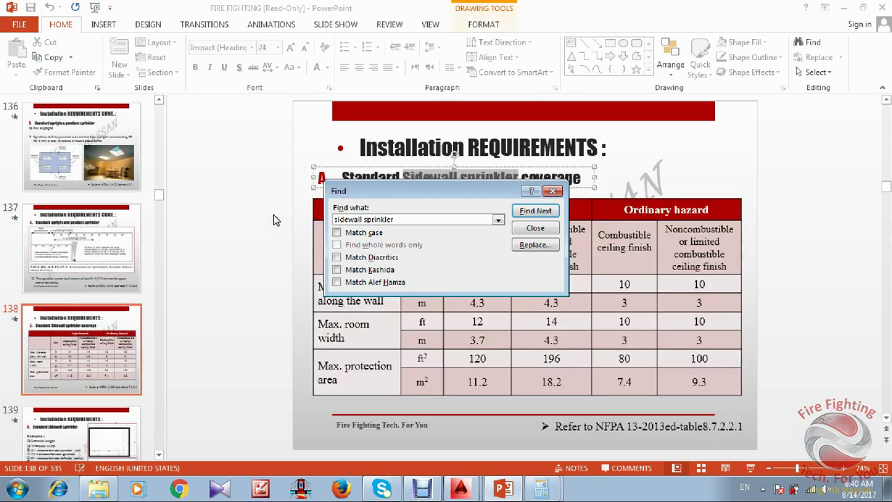
{"action": "left_click", "coordinate": [553, 191]}
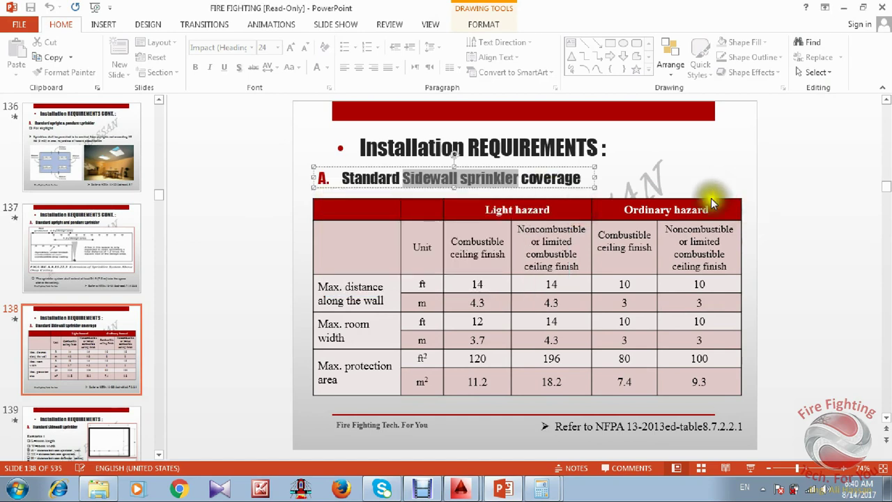
{"action": "left_click", "coordinate": [794, 216]}
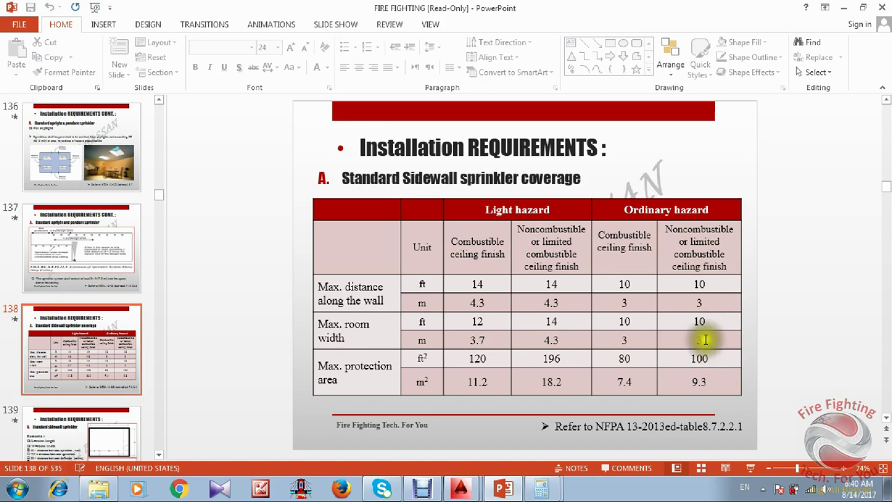
Return to the garage drawing in AutoCAD and measure the width across the lower right ramp between its side edges.
{"action": "left_click", "coordinate": [842, 7]}
{"action": "scroll", "coordinate": [458, 209], "scroll_direction": "down", "scroll_amount": 2}
{"action": "scroll", "coordinate": [458, 196], "scroll_direction": "up", "scroll_amount": 2}
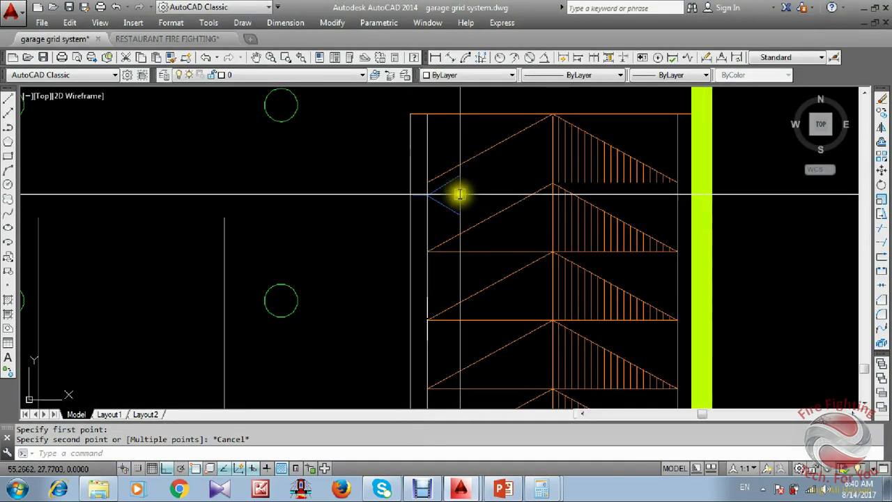
{"action": "left_click", "coordinate": [461, 194]}
{"action": "type", "text": "d"}
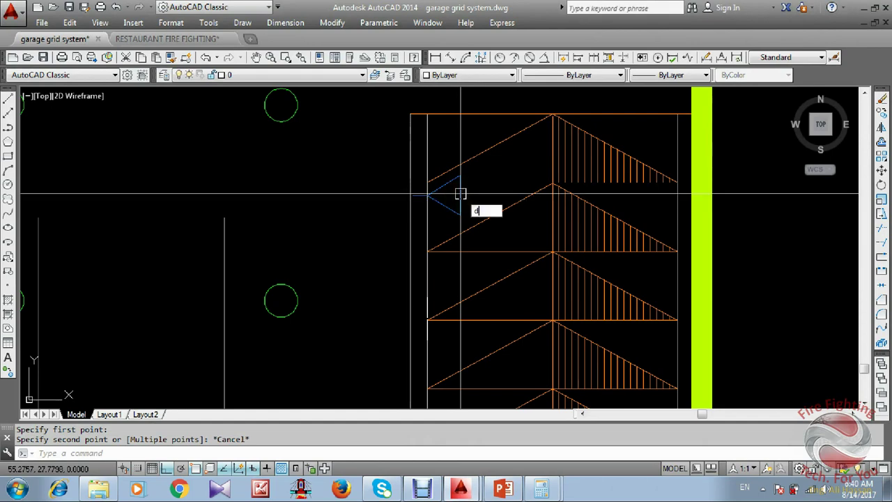
{"action": "type", "text": "i"}
{"action": "key", "text": "Return"}
{"action": "scroll", "coordinate": [456, 185], "scroll_direction": "down", "scroll_amount": 1}
{"action": "scroll", "coordinate": [425, 165], "scroll_direction": "up", "scroll_amount": 1}
{"action": "left_click", "coordinate": [400, 171]}
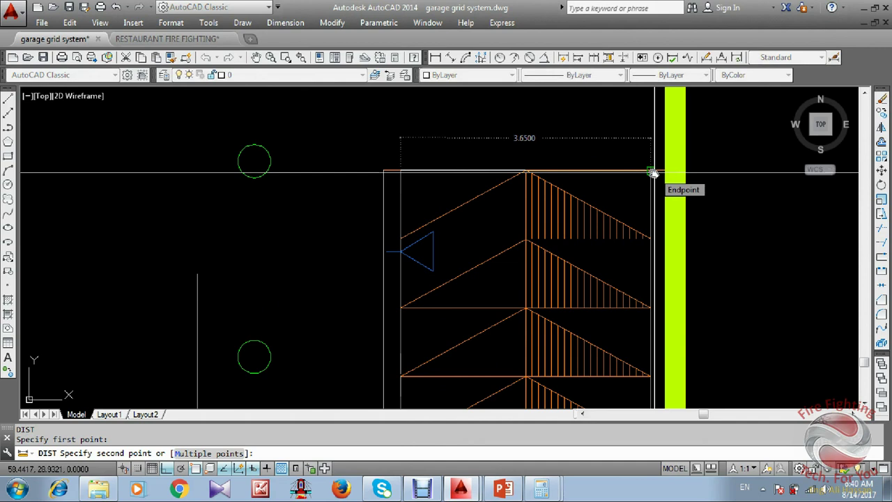
{"action": "key", "text": "Escape"}
Copy the sidewall sprinkler 4 m straight down along the inner side edge of the lower right ramp.
{"action": "left_click", "coordinate": [435, 274]}
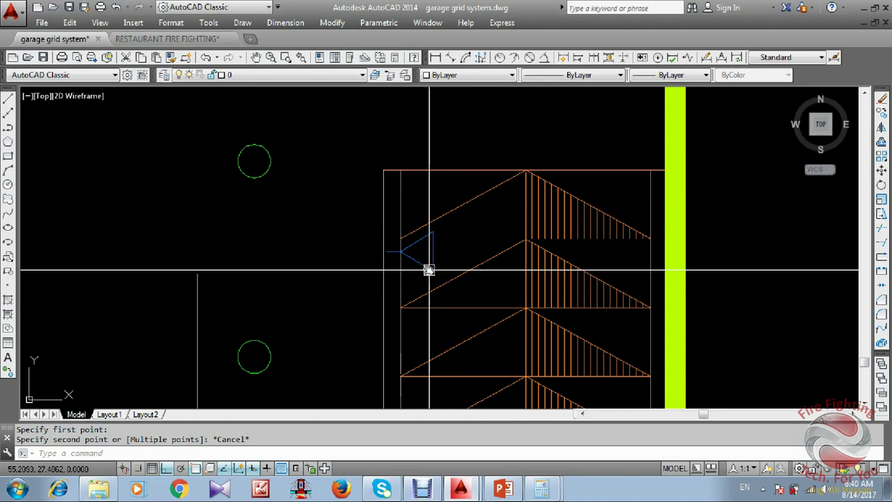
{"action": "left_click", "coordinate": [426, 262]}
{"action": "type", "text": "c"}
{"action": "key", "text": "Return"}
{"action": "left_click", "coordinate": [405, 259]}
{"action": "scroll", "coordinate": [409, 215], "scroll_direction": "down", "scroll_amount": 3}
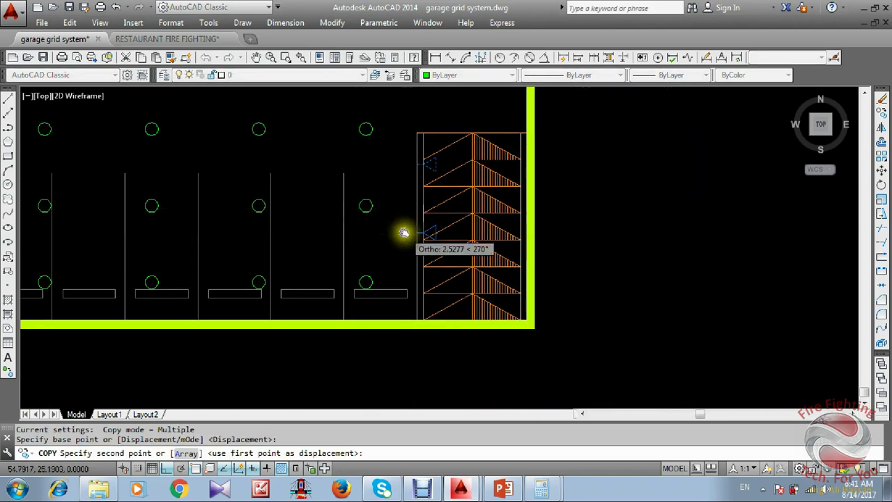
{"action": "scroll", "coordinate": [405, 232], "scroll_direction": "up", "scroll_amount": 2}
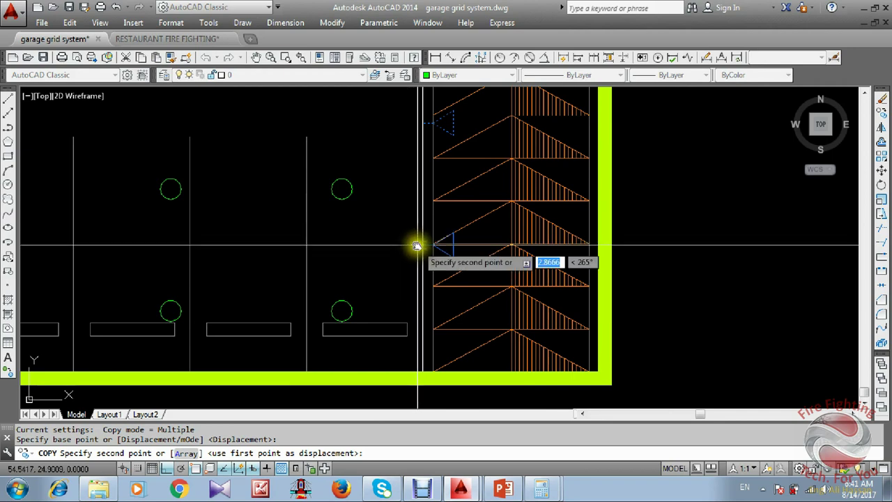
{"action": "scroll", "coordinate": [412, 312], "scroll_direction": "up", "scroll_amount": 2}
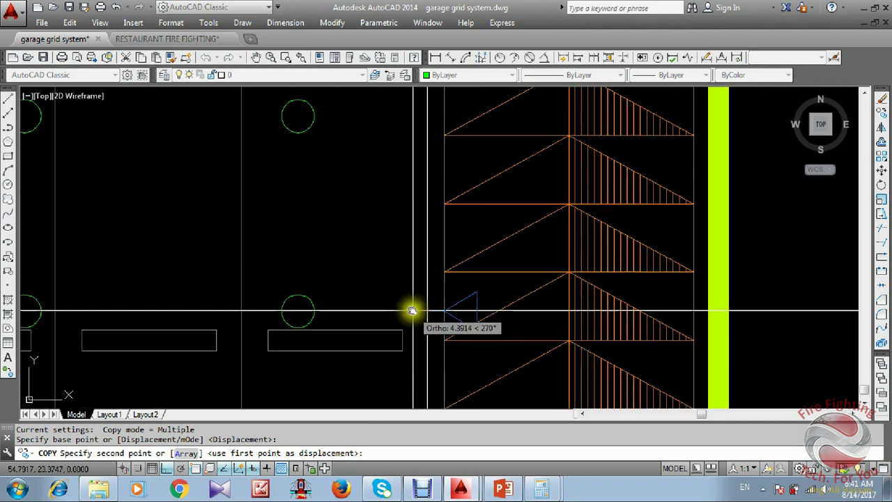
{"action": "scroll", "coordinate": [434, 322], "scroll_direction": "down", "scroll_amount": 2}
{"action": "middle_click_drag", "start_coordinate": [434, 323], "coordinate": [447, 327]}
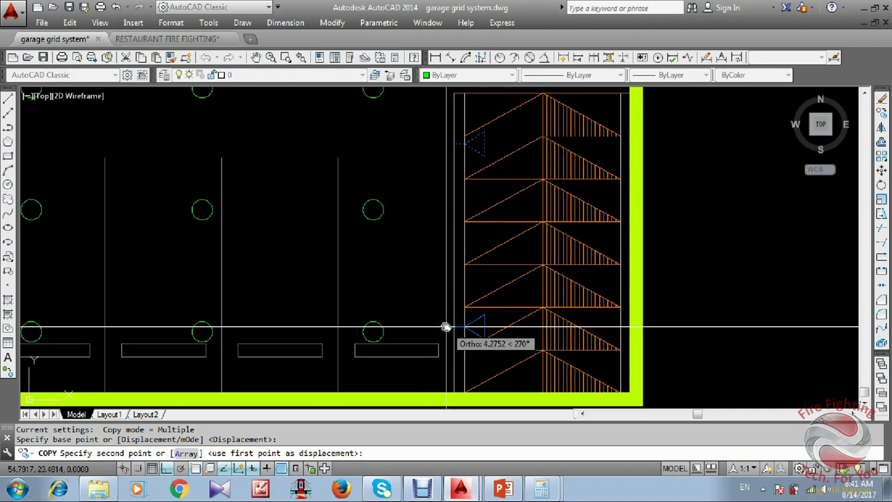
{"action": "key", "text": "Return"}
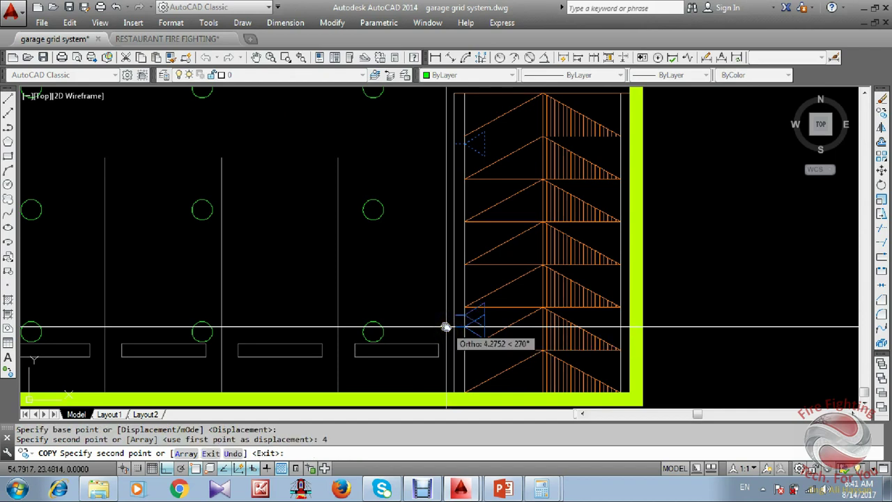
{"action": "key", "text": "Escape"}
Mirror both sidewall sprinklers onto the lower left ramp about a vertical line through the bottom wall's midpoint, keeping the originals.
{"action": "scroll", "coordinate": [453, 282], "scroll_direction": "down", "scroll_amount": 2}
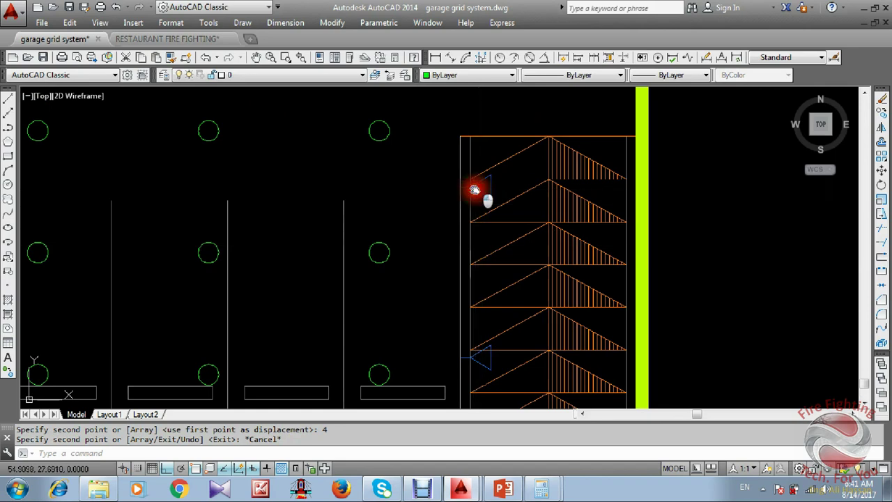
{"action": "scroll", "coordinate": [403, 313], "scroll_direction": "down", "scroll_amount": 5}
{"action": "scroll", "coordinate": [511, 283], "scroll_direction": "up", "scroll_amount": 4}
{"action": "scroll", "coordinate": [481, 280], "scroll_direction": "down", "scroll_amount": 2}
{"action": "type", "text": "i"}
{"action": "key", "text": "Return"}
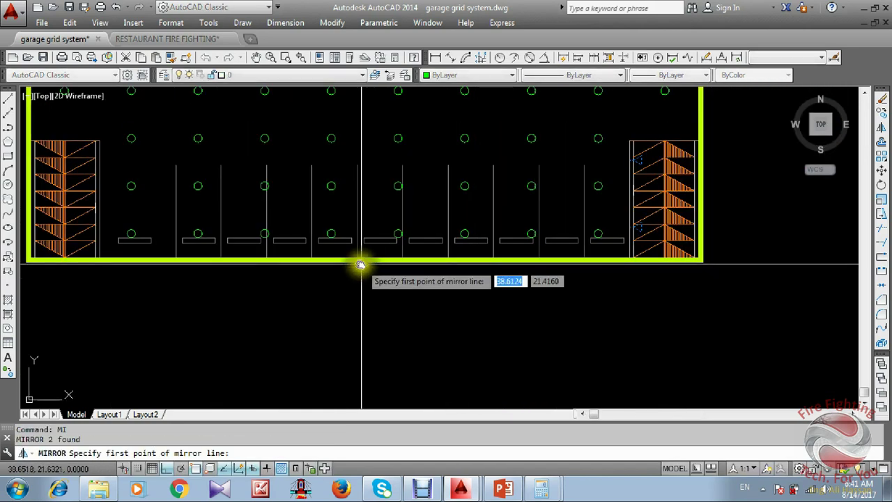
{"action": "left_click", "coordinate": [364, 263]}
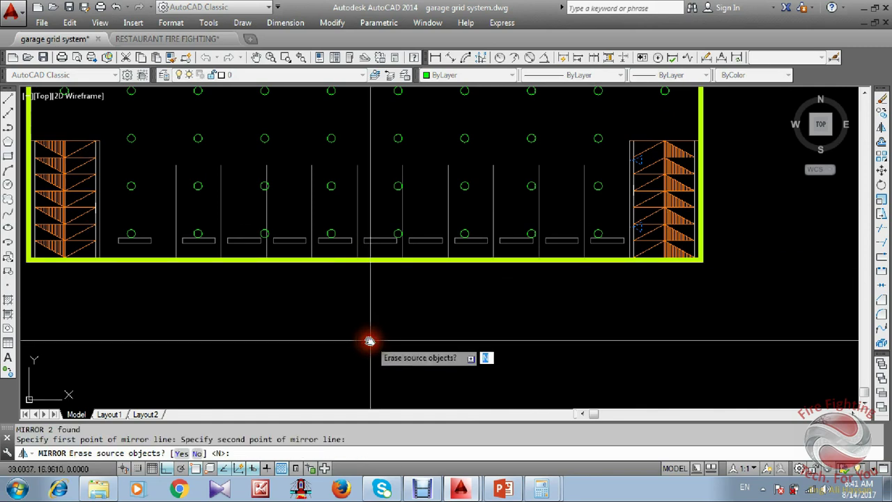
{"action": "key", "text": "Return"}
Examine the sprinkler layout across the whole garage, including the lobby core, the parking area and both ramps.
{"action": "scroll", "coordinate": [295, 283], "scroll_direction": "down", "scroll_amount": 4}
{"action": "scroll", "coordinate": [435, 273], "scroll_direction": "up", "scroll_amount": 2}
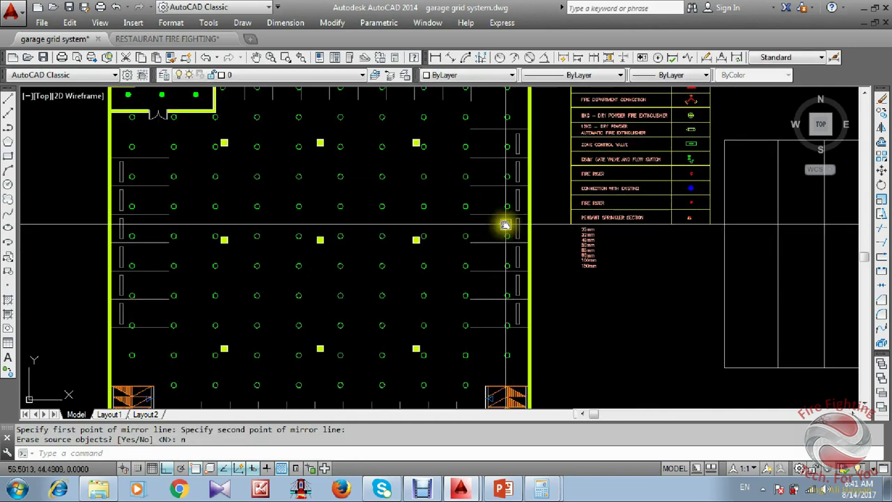
{"action": "scroll", "coordinate": [439, 229], "scroll_direction": "down", "scroll_amount": 2}
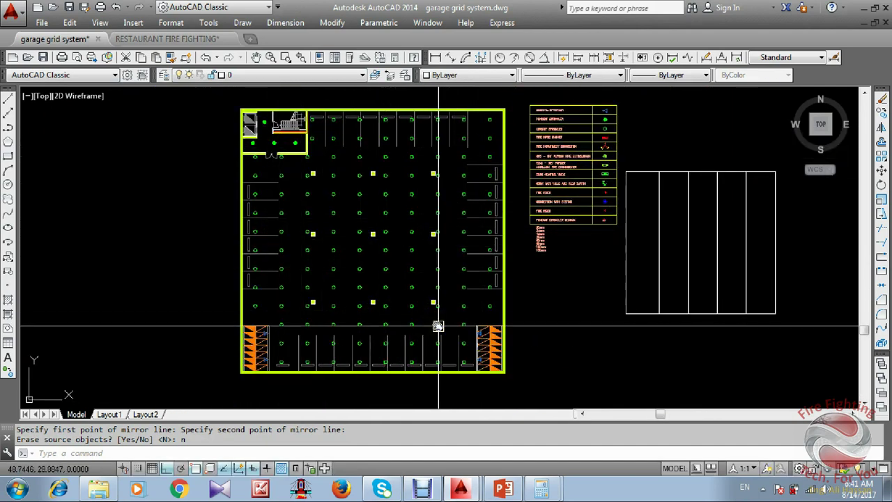
{"action": "scroll", "coordinate": [471, 350], "scroll_direction": "up", "scroll_amount": 2}
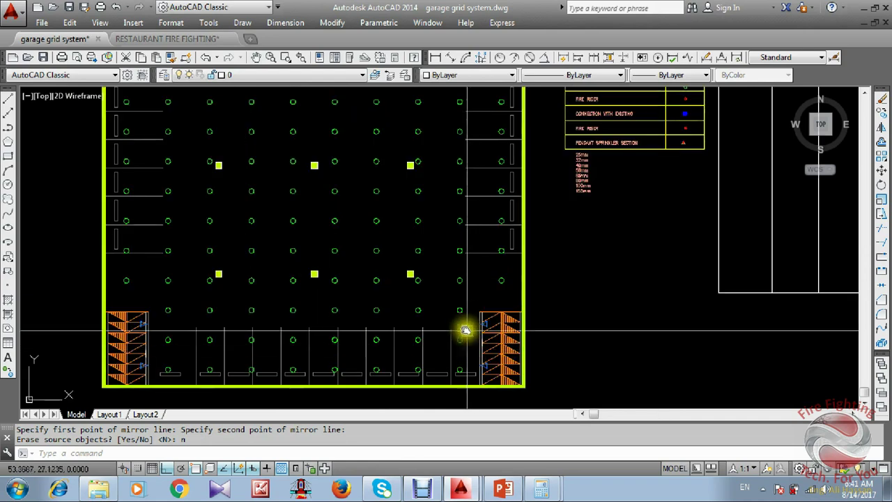
{"action": "scroll", "coordinate": [443, 293], "scroll_direction": "down", "scroll_amount": 2}
{"action": "scroll", "coordinate": [470, 279], "scroll_direction": "up", "scroll_amount": 1}
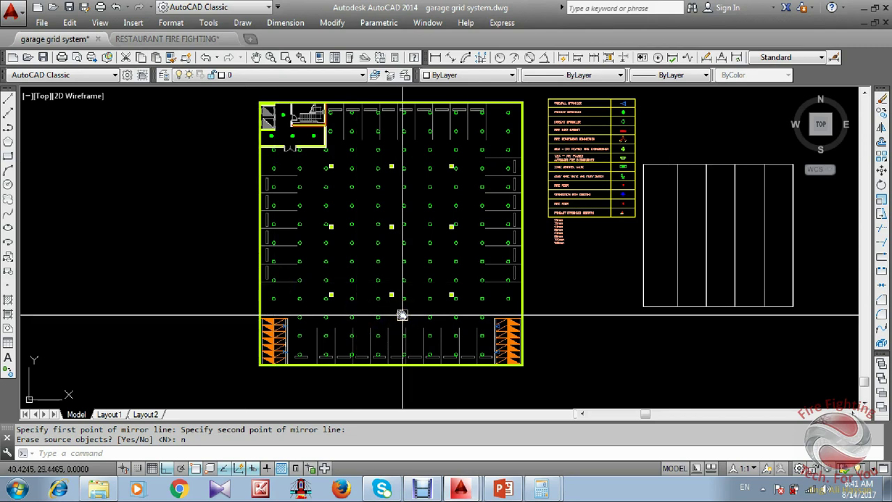
{"action": "scroll", "coordinate": [483, 242], "scroll_direction": "up", "scroll_amount": 3}
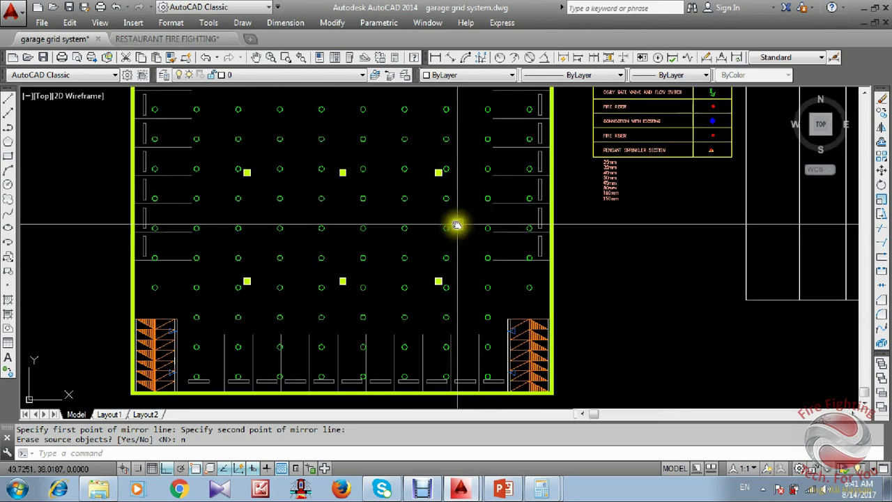
{"action": "scroll", "coordinate": [461, 238], "scroll_direction": "down", "scroll_amount": 2}
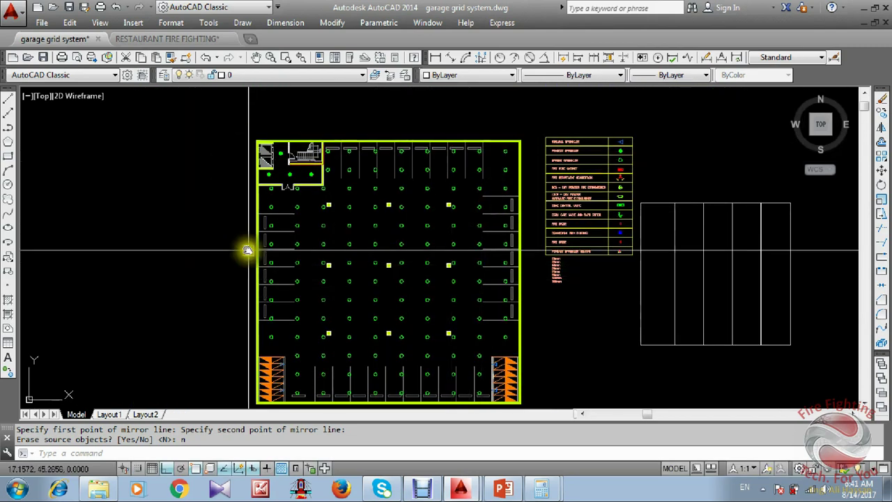
{"action": "middle_click_drag", "start_coordinate": [247, 248], "coordinate": [278, 213]}
{"action": "scroll", "coordinate": [426, 307], "scroll_direction": "up", "scroll_amount": 1}
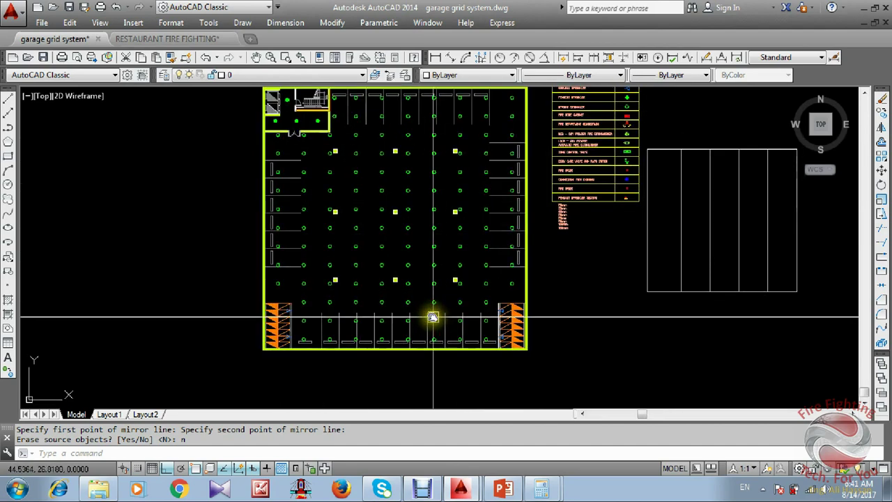
{"action": "scroll", "coordinate": [544, 334], "scroll_direction": "up", "scroll_amount": 2}
{"action": "scroll", "coordinate": [482, 361], "scroll_direction": "down", "scroll_amount": 2}
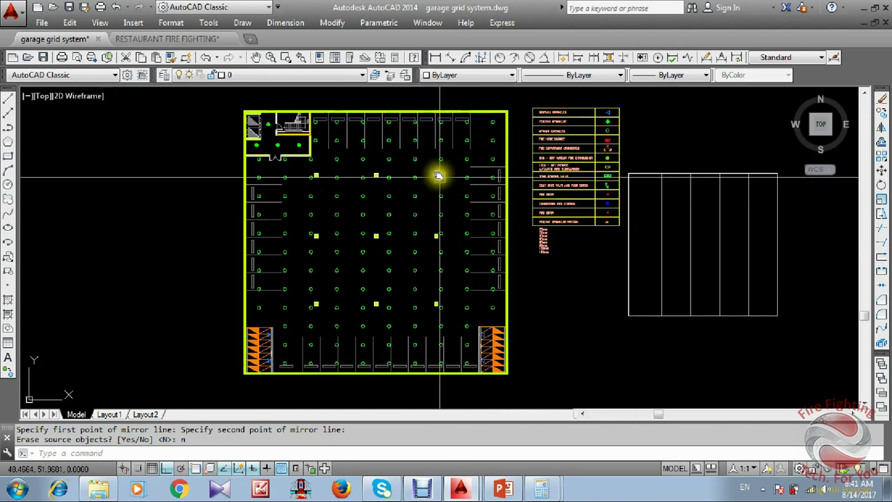
{"action": "scroll", "coordinate": [432, 183], "scroll_direction": "up", "scroll_amount": 2}
{"action": "scroll", "coordinate": [174, 169], "scroll_direction": "down", "scroll_amount": 2}
{"action": "scroll", "coordinate": [205, 186], "scroll_direction": "up", "scroll_amount": 3}
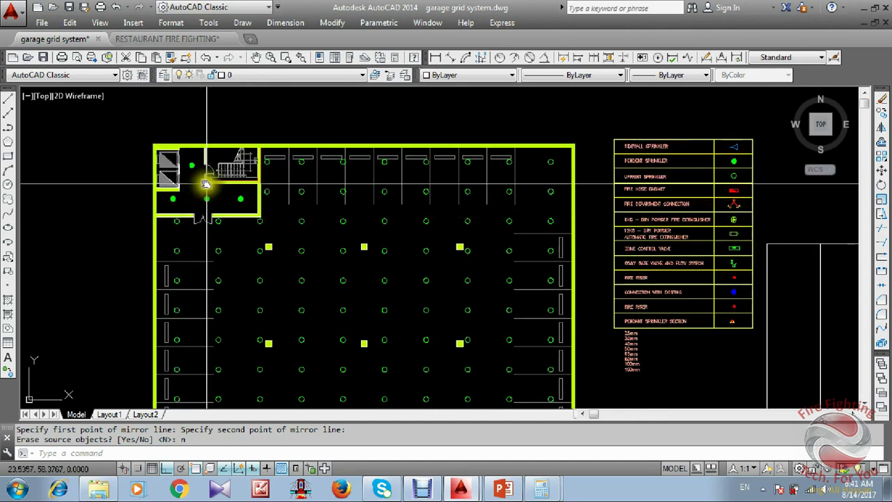
{"action": "scroll", "coordinate": [209, 194], "scroll_direction": "down", "scroll_amount": 3}
{"action": "middle_click_drag", "start_coordinate": [301, 215], "coordinate": [307, 181]}
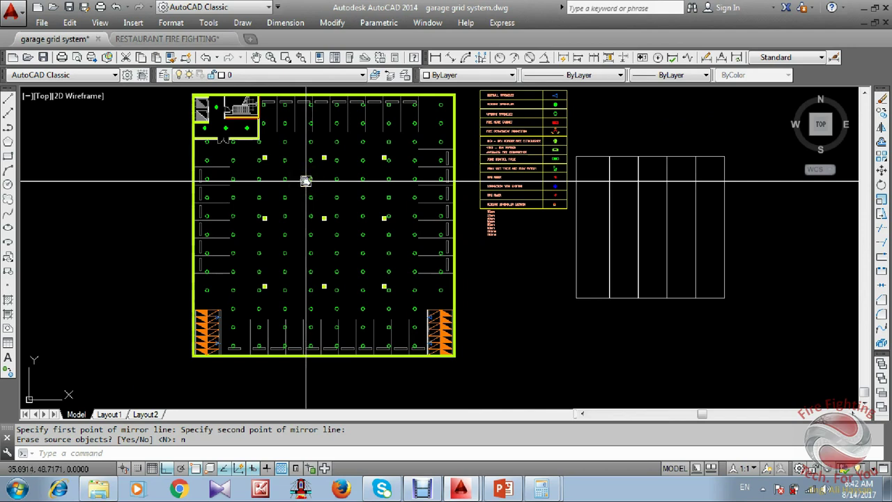
{"action": "scroll", "coordinate": [349, 258], "scroll_direction": "up", "scroll_amount": 2}
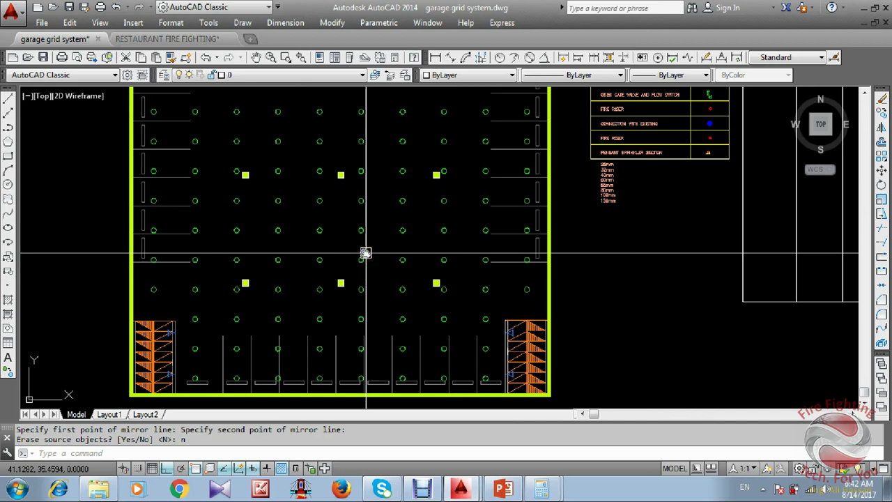
{"action": "scroll", "coordinate": [358, 255], "scroll_direction": "down", "scroll_amount": 3}
{"action": "scroll", "coordinate": [358, 237], "scroll_direction": "up", "scroll_amount": 1}
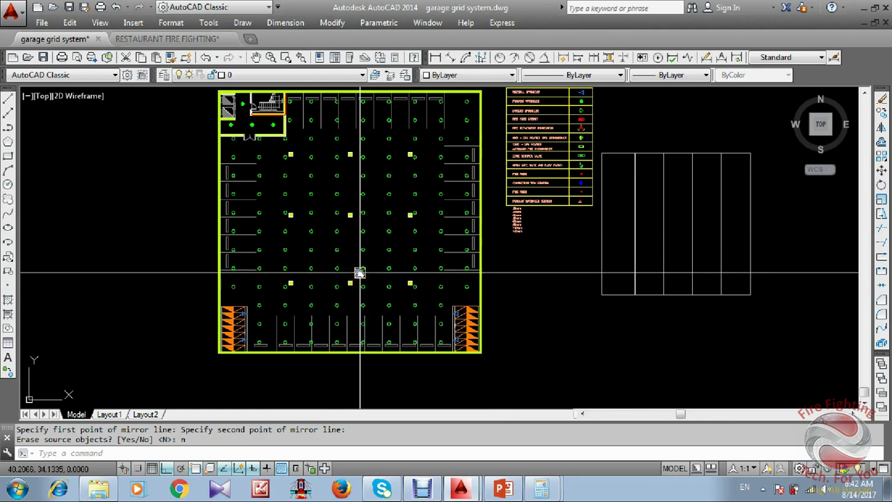
{"action": "left_click", "coordinate": [385, 337]}
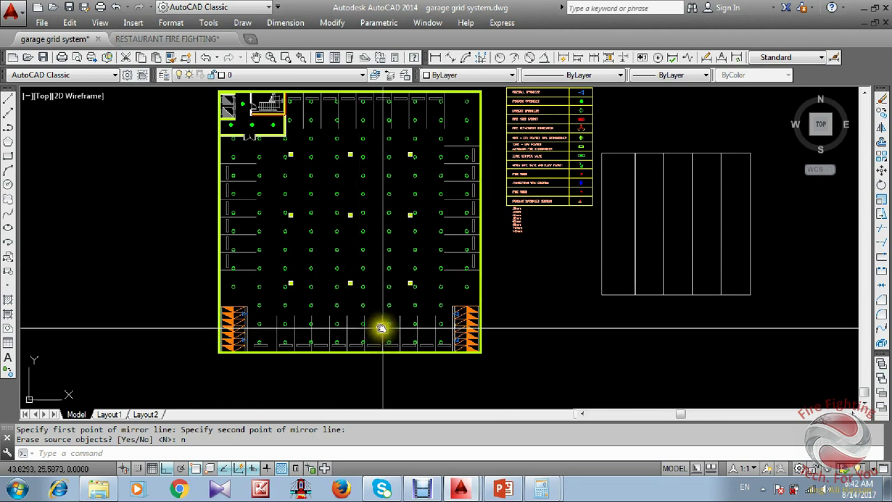
{"action": "scroll", "coordinate": [331, 339], "scroll_direction": "up", "scroll_amount": 2}
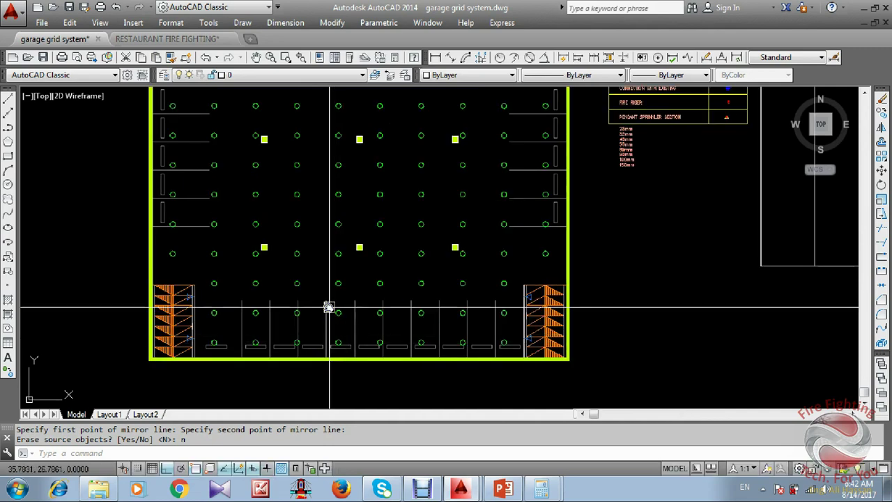
{"action": "scroll", "coordinate": [463, 341], "scroll_direction": "up", "scroll_amount": 2}
{"action": "scroll", "coordinate": [468, 308], "scroll_direction": "down", "scroll_amount": 1}
{"action": "middle_click_drag", "start_coordinate": [408, 353], "coordinate": [518, 323]}
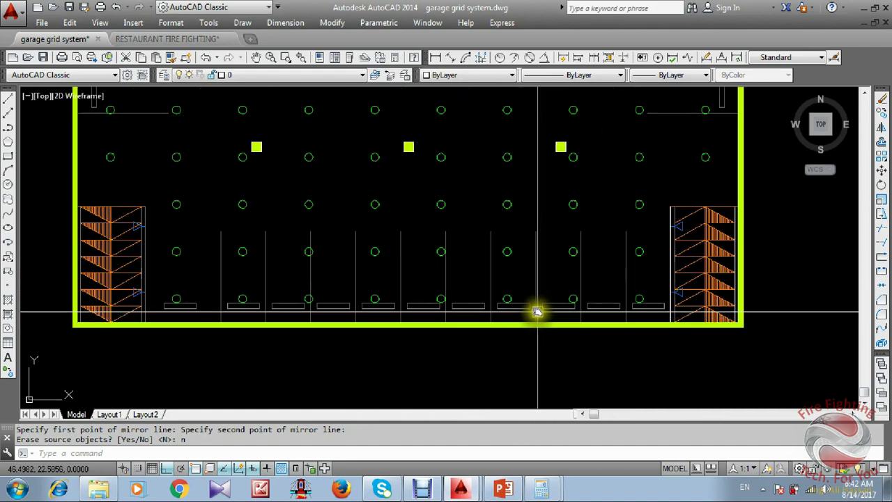
{"action": "type", "text": "l"}
{"action": "key", "text": "Return"}
{"action": "key", "text": "Escape"}
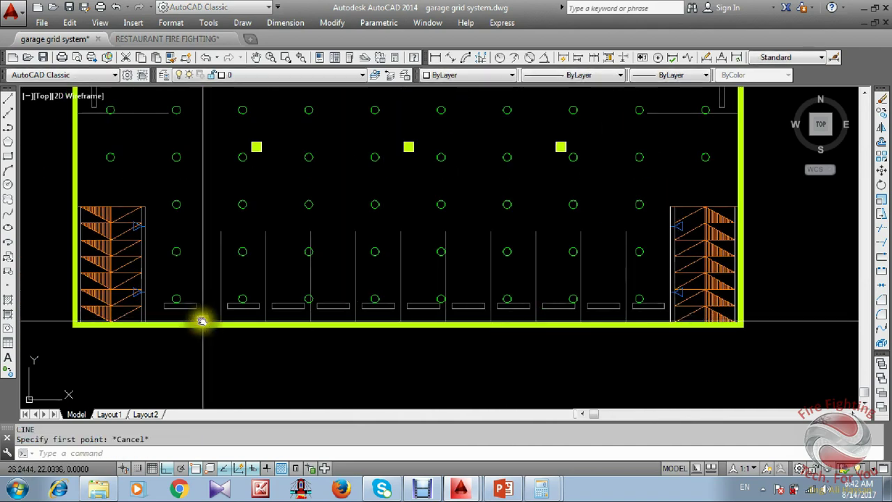
{"action": "type", "text": "pl"}
{"action": "key", "text": "Escape"}
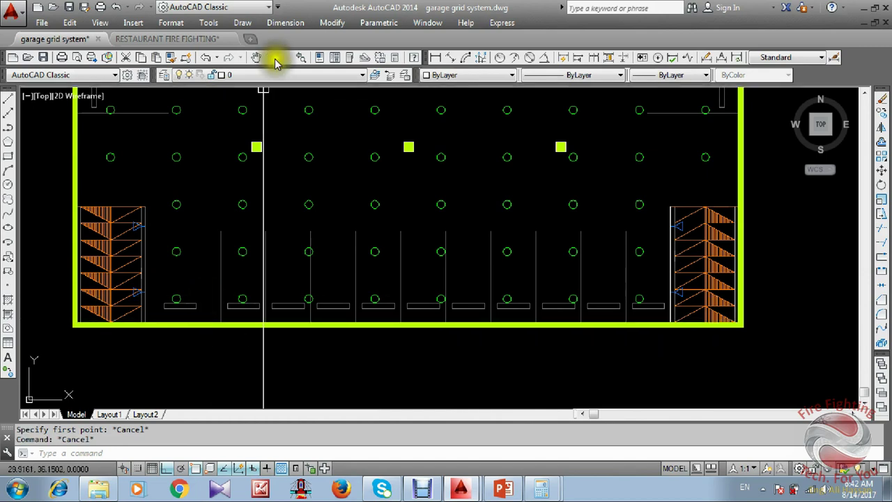
Make the fire fighting pipe layer current and set the object colour for new objects to Blue.
{"action": "left_click", "coordinate": [490, 76]}
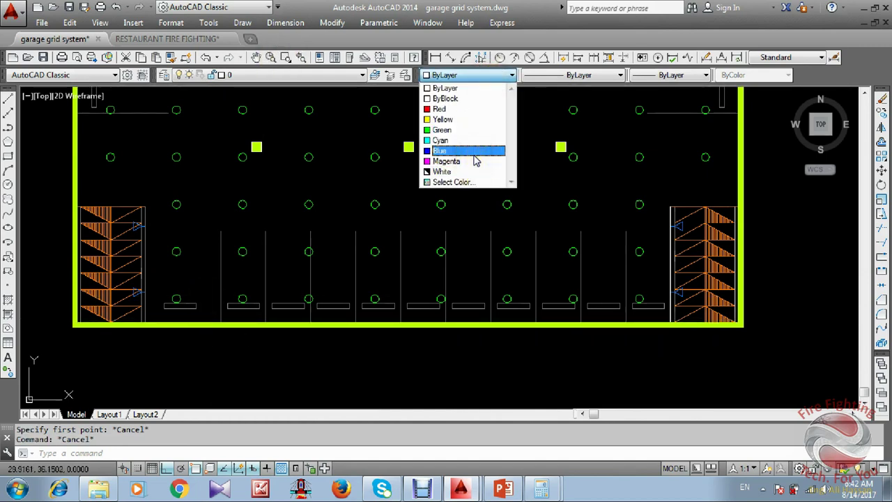
{"action": "left_click", "coordinate": [347, 74]}
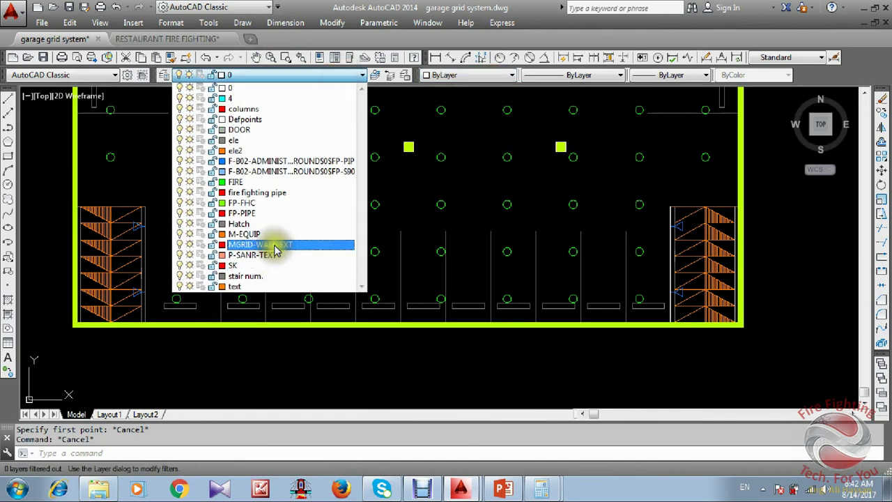
{"action": "left_click", "coordinate": [283, 193]}
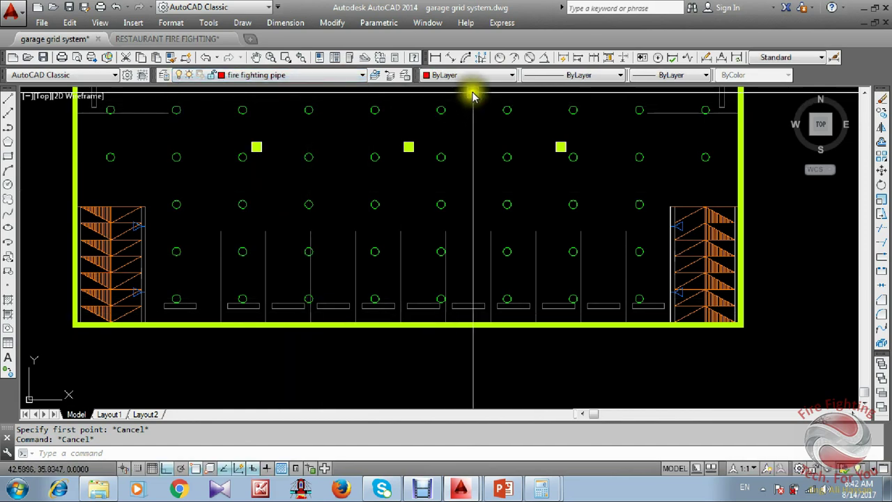
{"action": "scroll", "coordinate": [392, 322], "scroll_direction": "up", "scroll_amount": 2}
{"action": "scroll", "coordinate": [465, 315], "scroll_direction": "down", "scroll_amount": 2}
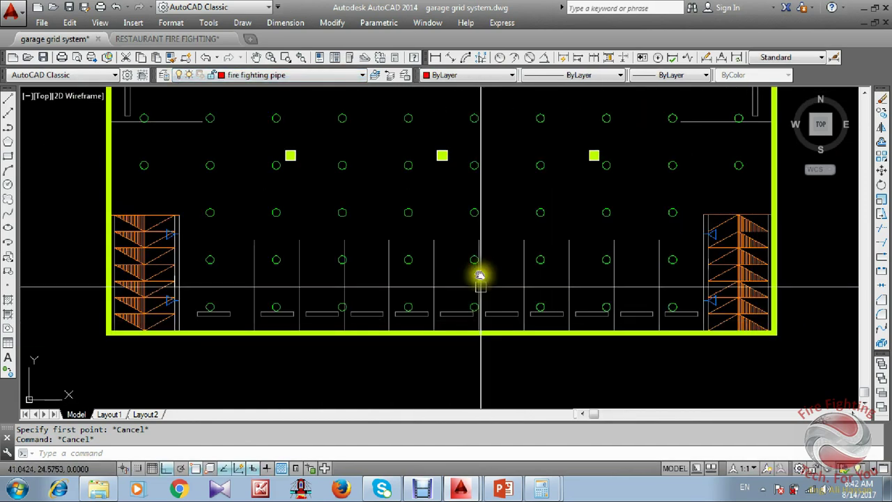
{"action": "left_click", "coordinate": [489, 77]}
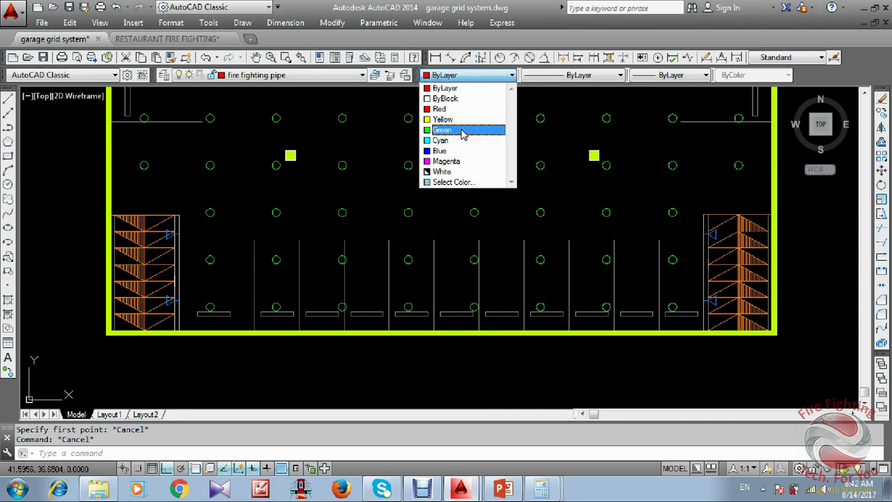
{"action": "left_click", "coordinate": [462, 152]}
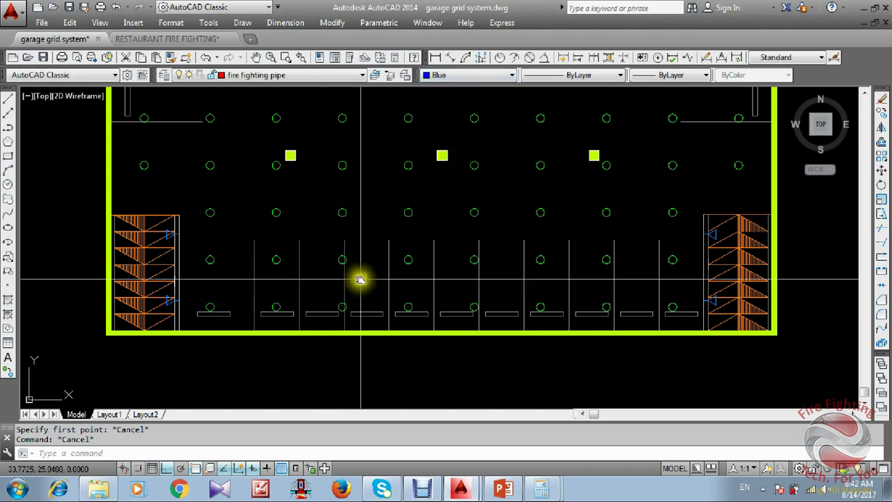
Start a polyline beside the lower left ramp, run it along the bottom wall and up the inner side of the lower right ramp.
{"action": "middle_click_drag", "start_coordinate": [359, 278], "coordinate": [383, 238]}
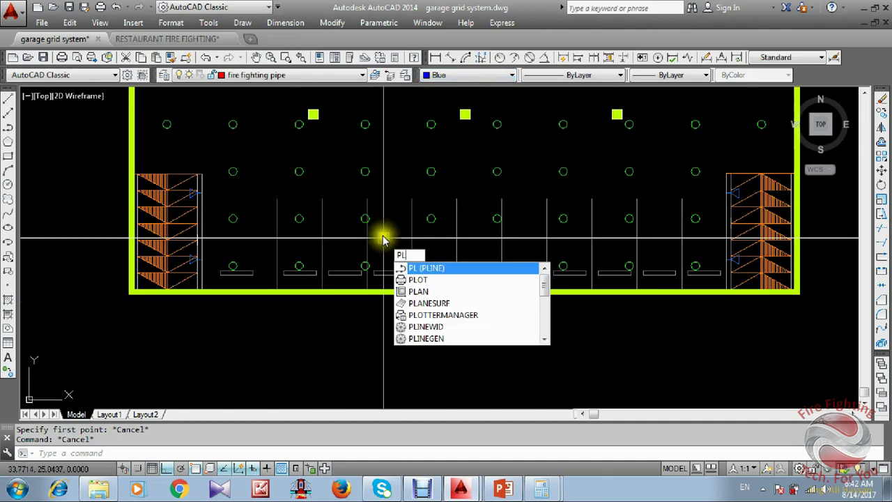
{"action": "key", "text": "Return"}
{"action": "scroll", "coordinate": [240, 279], "scroll_direction": "up", "scroll_amount": 4}
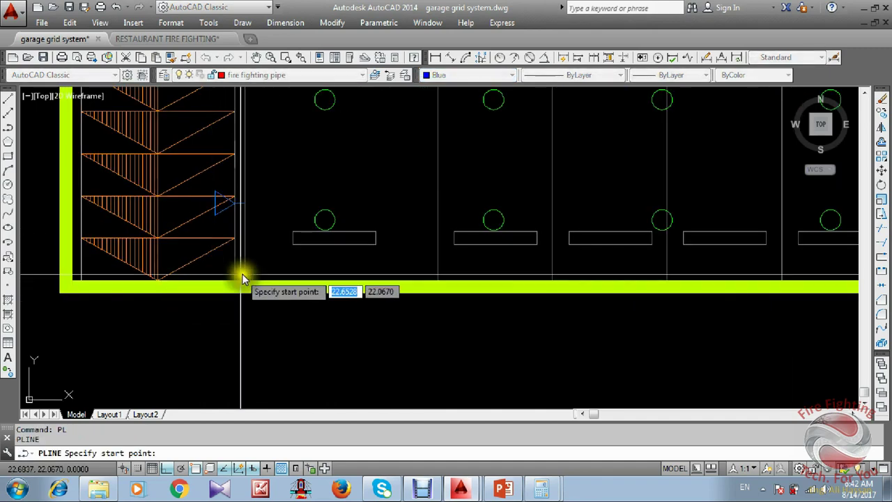
{"action": "middle_click_drag", "start_coordinate": [438, 286], "coordinate": [172, 288]}
{"action": "scroll", "coordinate": [118, 305], "scroll_direction": "down", "scroll_amount": 6}
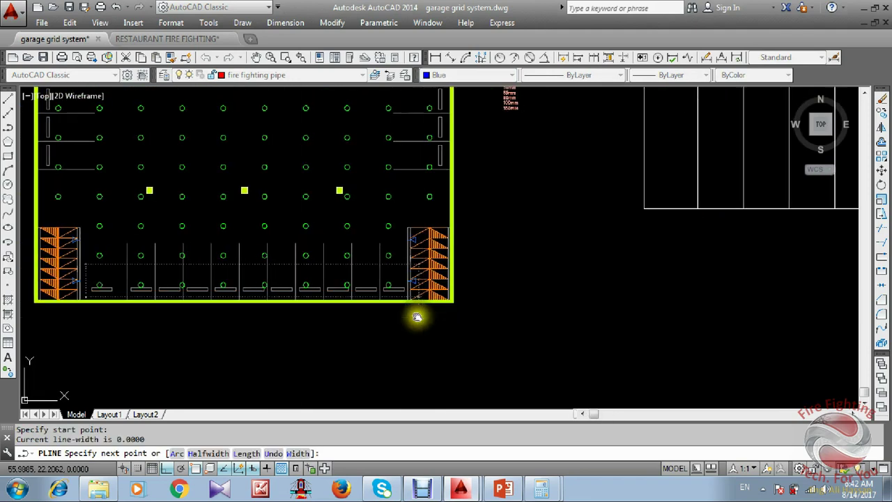
{"action": "scroll", "coordinate": [397, 303], "scroll_direction": "up", "scroll_amount": 8}
{"action": "middle_click_drag", "start_coordinate": [428, 275], "coordinate": [433, 273]}
{"action": "left_click", "coordinate": [440, 243]}
{"action": "scroll", "coordinate": [440, 188], "scroll_direction": "down", "scroll_amount": 2}
{"action": "middle_click_drag", "start_coordinate": [440, 187], "coordinate": [440, 246]}
{"action": "scroll", "coordinate": [439, 246], "scroll_direction": "up", "scroll_amount": 2}
{"action": "left_click", "coordinate": [452, 209]}
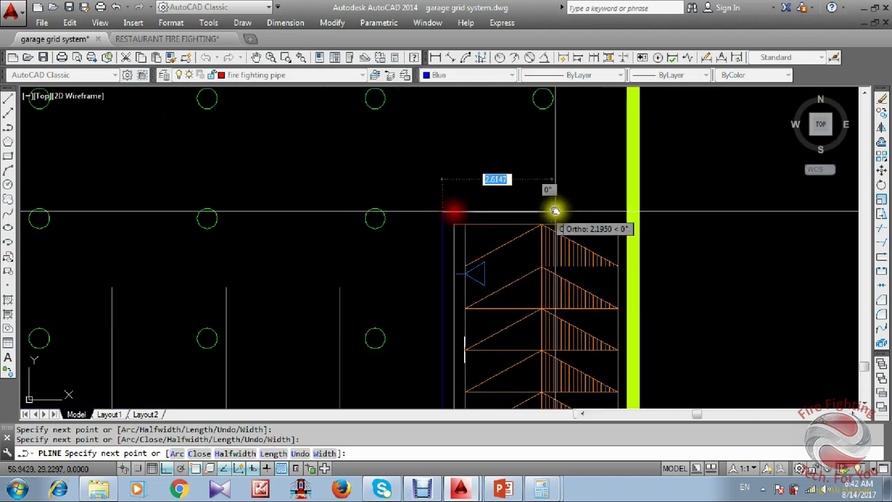
Continue the polyline above the lower right ramp, up along the right wall and along the top wall to the stair core.
{"action": "scroll", "coordinate": [599, 174], "scroll_direction": "down", "scroll_amount": 4}
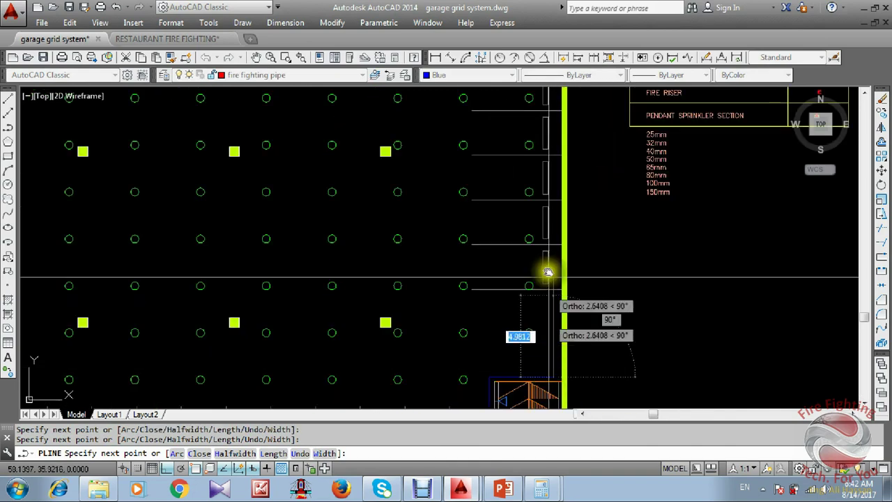
{"action": "scroll", "coordinate": [551, 362], "scroll_direction": "up", "scroll_amount": 1}
{"action": "scroll", "coordinate": [545, 202], "scroll_direction": "down", "scroll_amount": 2}
{"action": "scroll", "coordinate": [550, 265], "scroll_direction": "up", "scroll_amount": 5}
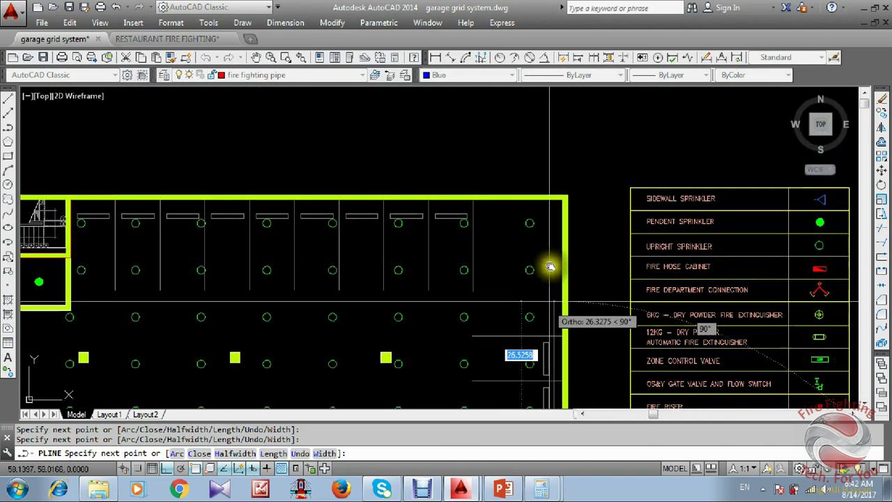
{"action": "scroll", "coordinate": [375, 199], "scroll_direction": "down", "scroll_amount": 4}
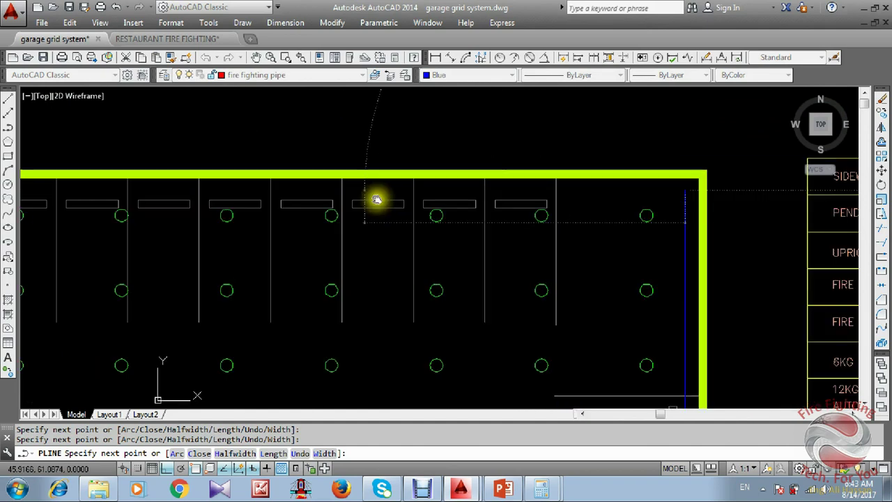
{"action": "scroll", "coordinate": [378, 203], "scroll_direction": "up", "scroll_amount": 4}
{"action": "scroll", "coordinate": [354, 178], "scroll_direction": "up", "scroll_amount": 2}
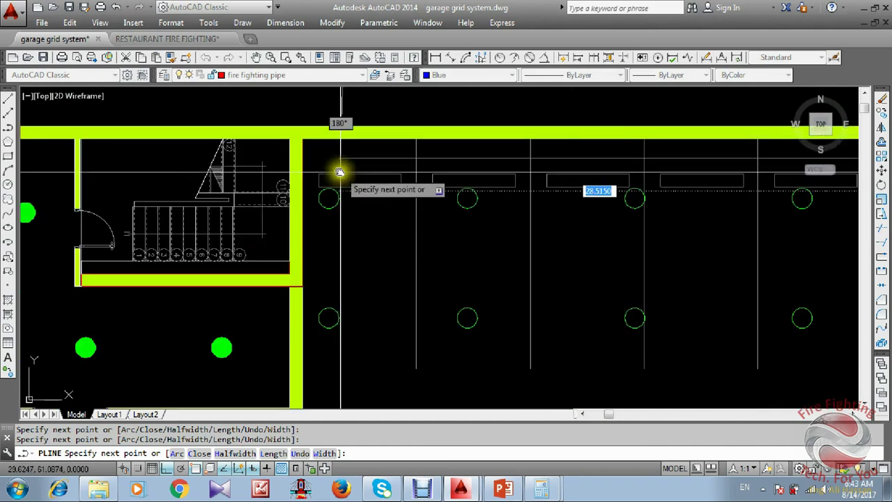
{"action": "left_click", "coordinate": [309, 159]}
Continue the polyline down beside the stair core wall and left below the lobby wall to the garage's left wall.
{"action": "middle_click_drag", "start_coordinate": [313, 278], "coordinate": [348, 144]}
{"action": "scroll", "coordinate": [349, 144], "scroll_direction": "down", "scroll_amount": 1}
{"action": "scroll", "coordinate": [359, 220], "scroll_direction": "up", "scroll_amount": 1}
{"action": "scroll", "coordinate": [358, 239], "scroll_direction": "up", "scroll_amount": 1}
{"action": "middle_click_drag", "start_coordinate": [358, 239], "coordinate": [376, 171]}
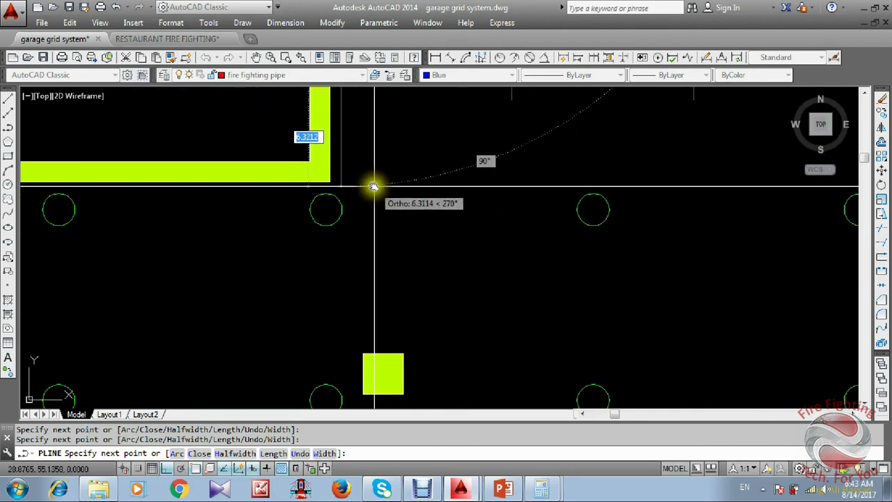
{"action": "left_click", "coordinate": [371, 191]}
{"action": "middle_click_drag", "start_coordinate": [139, 193], "coordinate": [608, 193]}
{"action": "middle_click_drag", "start_coordinate": [189, 216], "coordinate": [323, 173]}
{"action": "scroll", "coordinate": [305, 256], "scroll_direction": "down", "scroll_amount": 5}
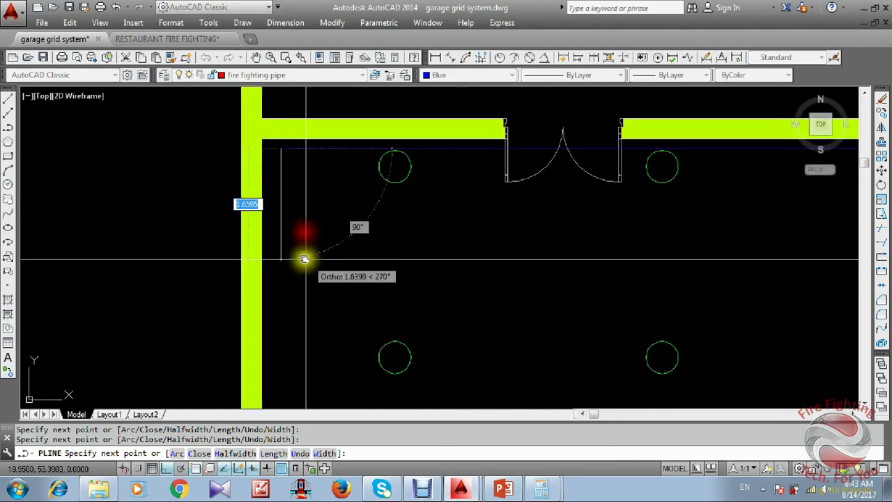
Continue the polyline down the left wall, over the lower left ramp and down its inner side, and end it there.
{"action": "scroll", "coordinate": [325, 255], "scroll_direction": "up", "scroll_amount": 2}
{"action": "middle_click_drag", "start_coordinate": [328, 240], "coordinate": [325, 113]}
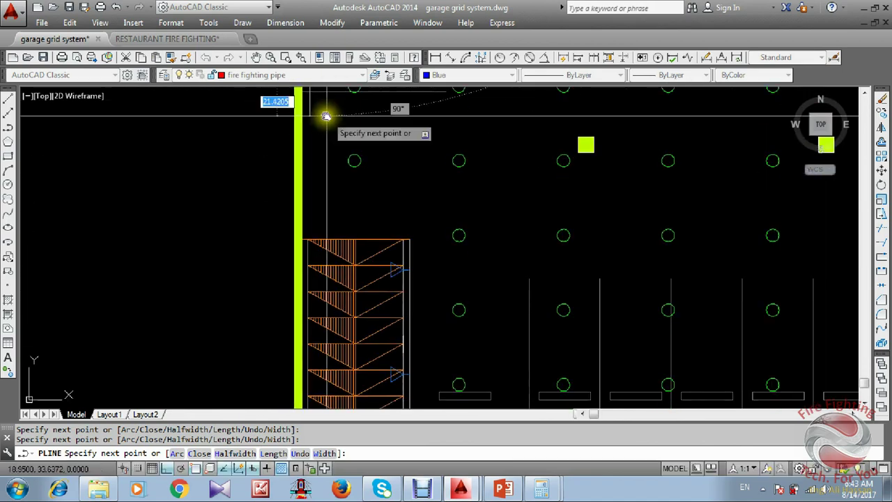
{"action": "scroll", "coordinate": [307, 237], "scroll_direction": "up", "scroll_amount": 3}
{"action": "left_click", "coordinate": [308, 244]}
{"action": "scroll", "coordinate": [584, 249], "scroll_direction": "down", "scroll_amount": 3}
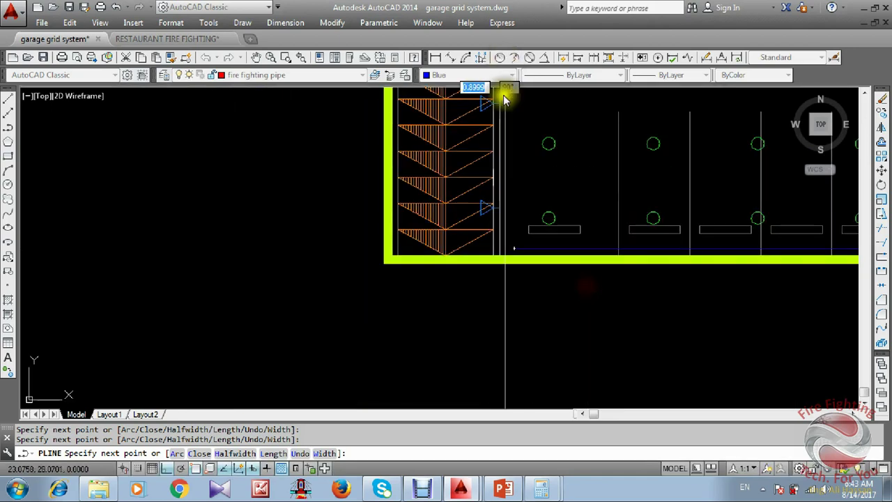
{"action": "scroll", "coordinate": [513, 209], "scroll_direction": "up", "scroll_amount": 3}
{"action": "key", "text": "Escape"}
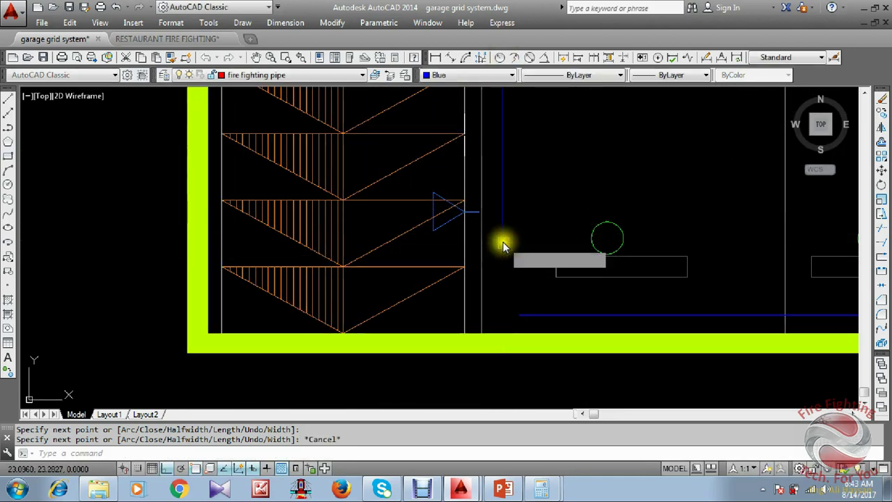
Fillet the polyline's two open ends beside the lower left ramp into a corner to close the loop main.
{"action": "left_click", "coordinate": [503, 243]}
{"action": "left_click", "coordinate": [544, 316]}
{"action": "scroll", "coordinate": [512, 309], "scroll_direction": "down", "scroll_amount": 4}
{"action": "key", "text": "Escape"}
Edit the loop main polyline and set the width of all its segments to 0.1.
{"action": "middle_click_drag", "start_coordinate": [512, 309], "coordinate": [310, 321]}
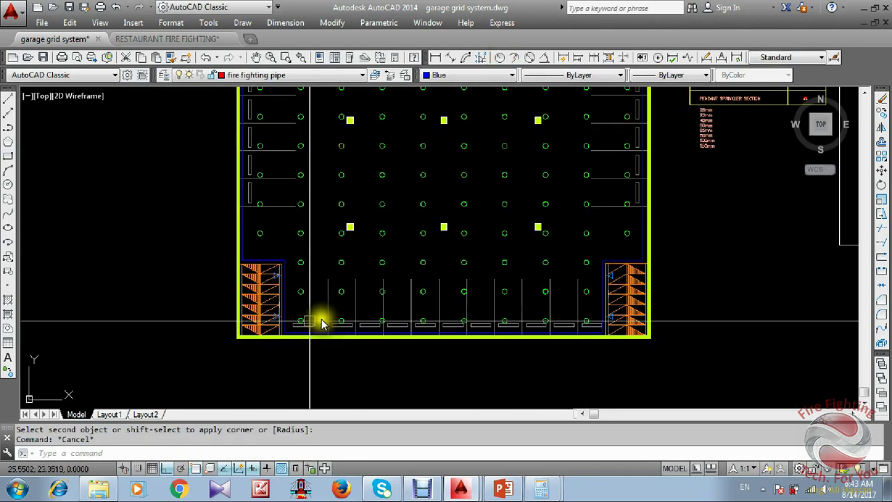
{"action": "scroll", "coordinate": [523, 223], "scroll_direction": "down", "scroll_amount": 4}
{"action": "scroll", "coordinate": [570, 169], "scroll_direction": "up", "scroll_amount": 8}
{"action": "double_click", "coordinate": [571, 169]}
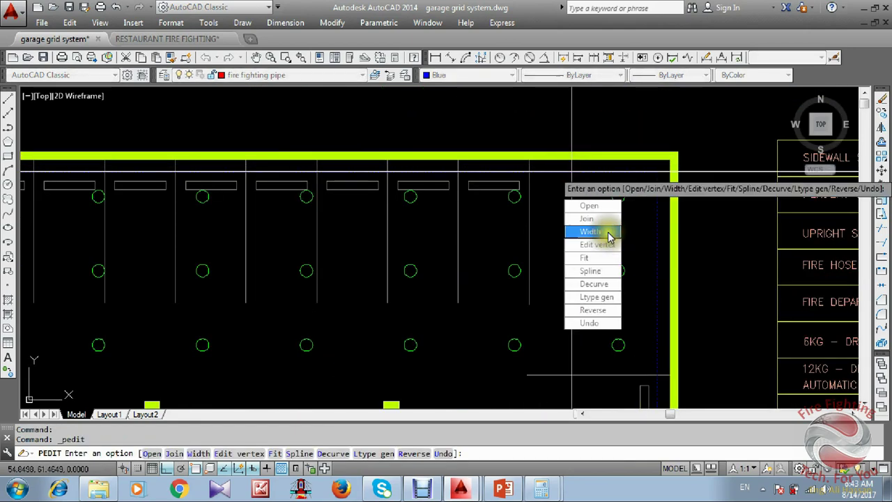
{"action": "left_click", "coordinate": [608, 233]}
{"action": "type", "text": "1"}
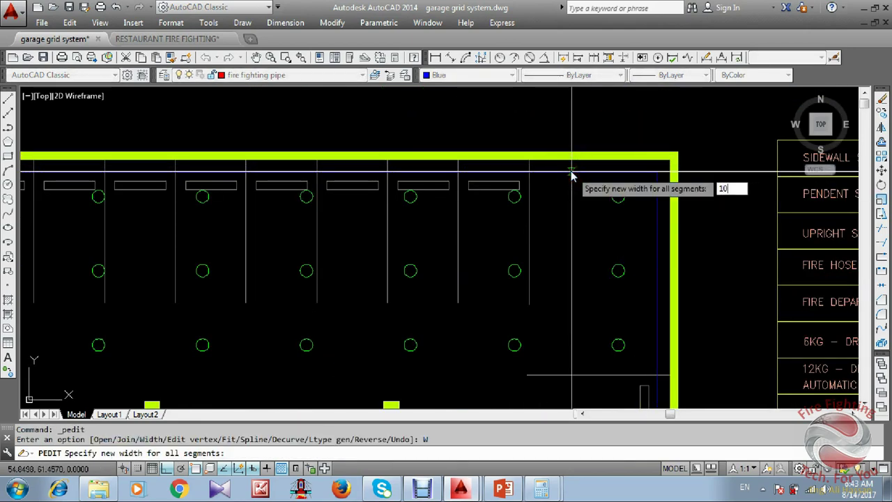
{"action": "type", "text": "0"}
{"action": "key", "text": "Return"}
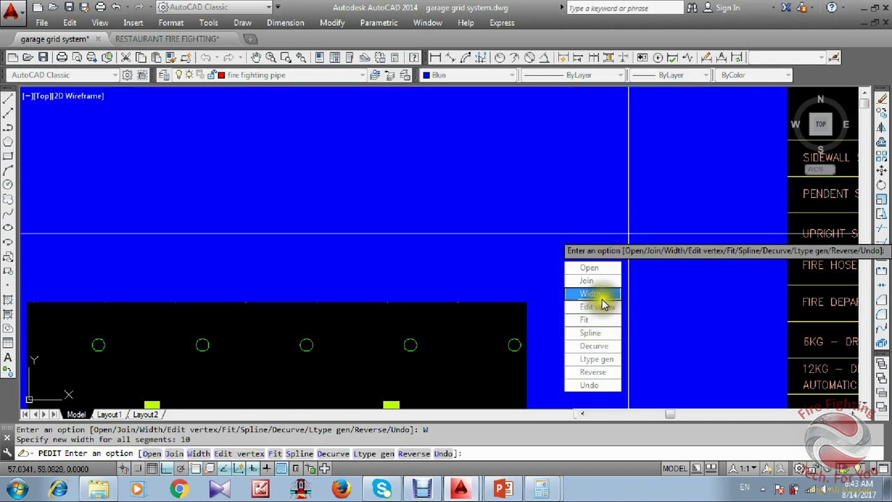
{"action": "left_click", "coordinate": [603, 296]}
{"action": "type", "text": "0.1"}
{"action": "key", "text": "Return"}
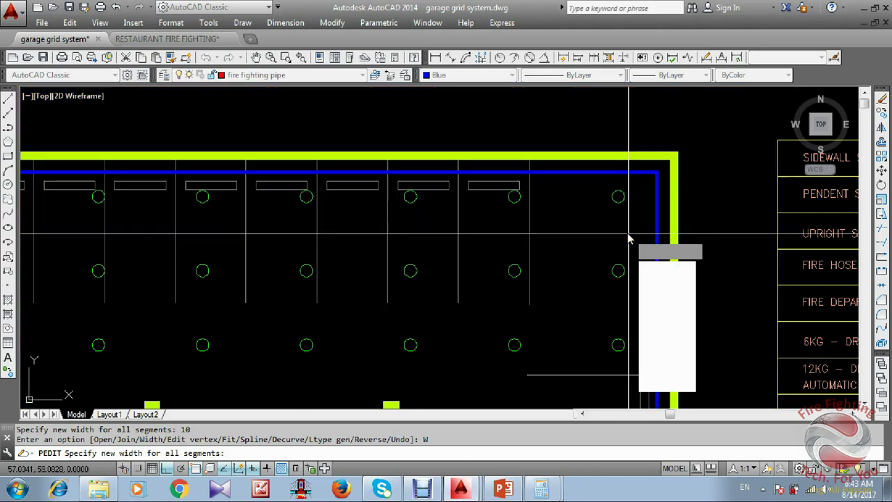
{"action": "key", "text": "Escape"}
Examine the route of the loop main around the garage walls and both lower ramps.
{"action": "scroll", "coordinate": [558, 234], "scroll_direction": "down", "scroll_amount": 5}
{"action": "scroll", "coordinate": [495, 173], "scroll_direction": "up", "scroll_amount": 6}
{"action": "key", "text": "Escape"}
{"action": "scroll", "coordinate": [418, 223], "scroll_direction": "down", "scroll_amount": 4}
{"action": "scroll", "coordinate": [342, 147], "scroll_direction": "up", "scroll_amount": 4}
{"action": "scroll", "coordinate": [203, 151], "scroll_direction": "down", "scroll_amount": 5}
{"action": "scroll", "coordinate": [482, 253], "scroll_direction": "up", "scroll_amount": 5}
{"action": "scroll", "coordinate": [629, 223], "scroll_direction": "down", "scroll_amount": 5}
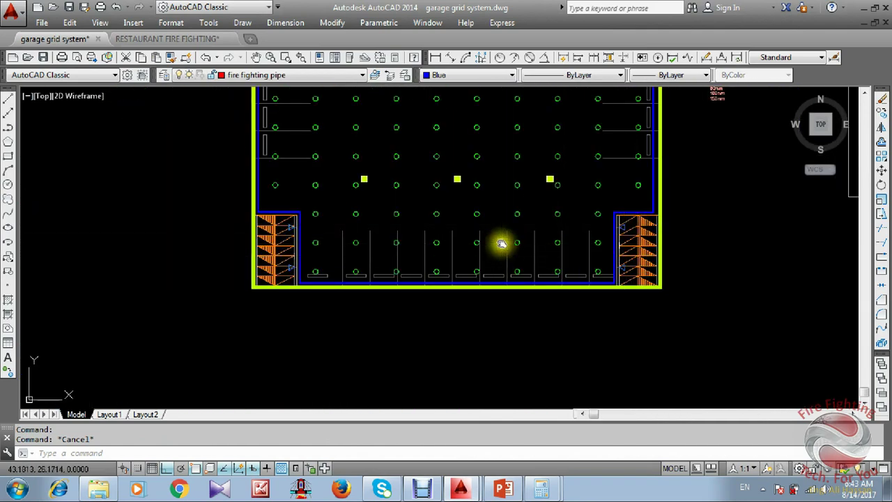
{"action": "scroll", "coordinate": [480, 243], "scroll_direction": "up", "scroll_amount": 2}
{"action": "scroll", "coordinate": [611, 259], "scroll_direction": "up", "scroll_amount": 2}
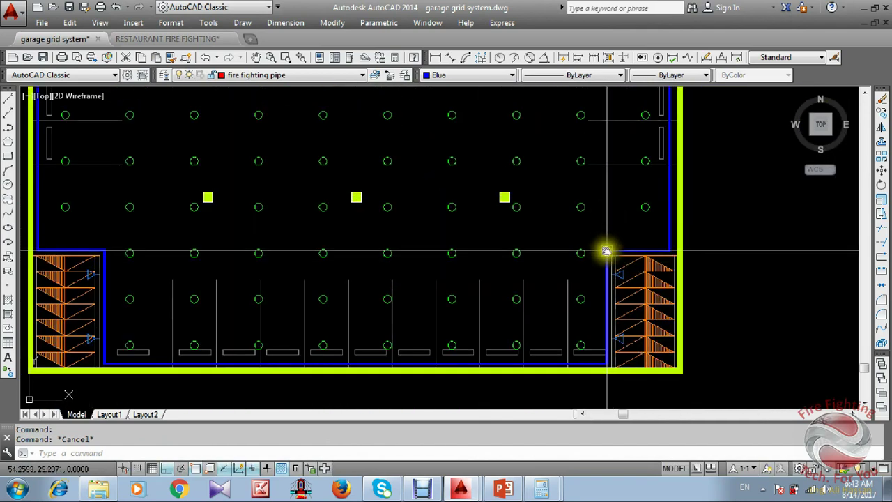
{"action": "scroll", "coordinate": [585, 282], "scroll_direction": "down", "scroll_amount": 3}
{"action": "scroll", "coordinate": [559, 220], "scroll_direction": "up", "scroll_amount": 2}
{"action": "middle_click_drag", "start_coordinate": [559, 220], "coordinate": [562, 263]}
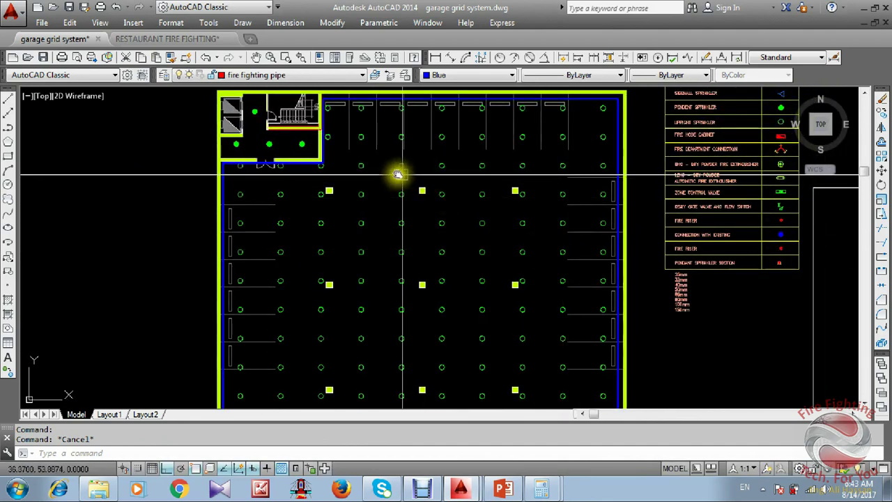
Move the three upright sprinklers just below the lobby wall slightly down, away from the loop main.
{"action": "scroll", "coordinate": [387, 177], "scroll_direction": "up", "scroll_amount": 2}
{"action": "middle_click_drag", "start_coordinate": [359, 175], "coordinate": [448, 197]}
{"action": "scroll", "coordinate": [451, 199], "scroll_direction": "down", "scroll_amount": 1}
{"action": "scroll", "coordinate": [278, 193], "scroll_direction": "up", "scroll_amount": 2}
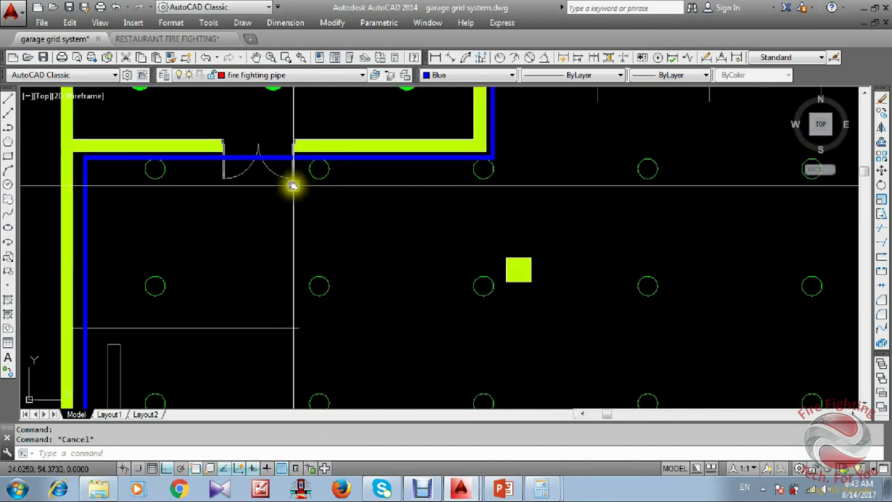
{"action": "scroll", "coordinate": [332, 165], "scroll_direction": "up", "scroll_amount": 2}
{"action": "scroll", "coordinate": [385, 177], "scroll_direction": "down", "scroll_amount": 2}
{"action": "left_click", "coordinate": [135, 129]}
{"action": "left_click", "coordinate": [537, 195]}
{"action": "key", "text": "Escape"}
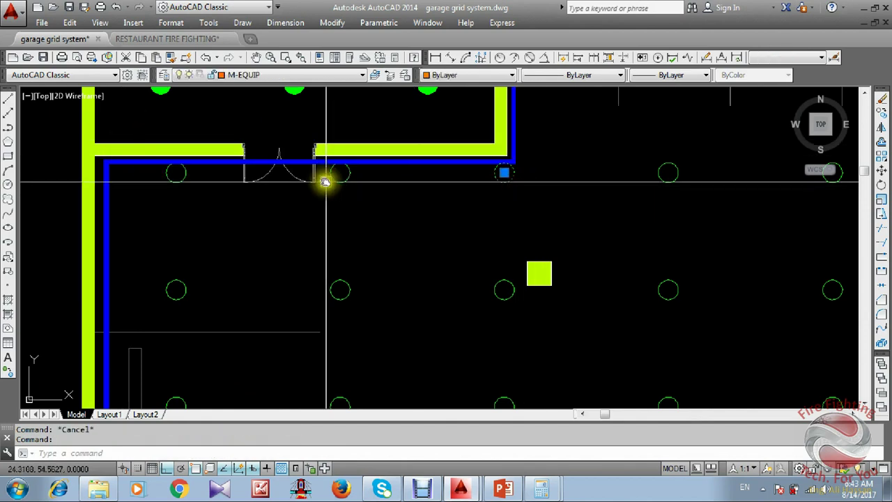
{"action": "type", "text": "m"}
{"action": "key", "text": "space"}
{"action": "left_click", "coordinate": [383, 208]}
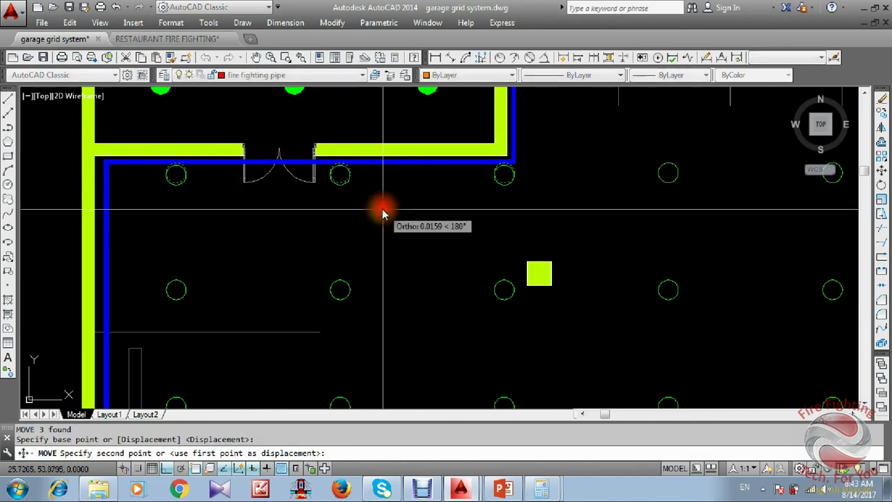
{"action": "left_click", "coordinate": [383, 215]}
{"action": "key", "text": "Escape"}
{"action": "scroll", "coordinate": [330, 195], "scroll_direction": "down", "scroll_amount": 2}
{"action": "scroll", "coordinate": [500, 212], "scroll_direction": "down", "scroll_amount": 2}
{"action": "middle_click_drag", "start_coordinate": [499, 211], "coordinate": [385, 210]}
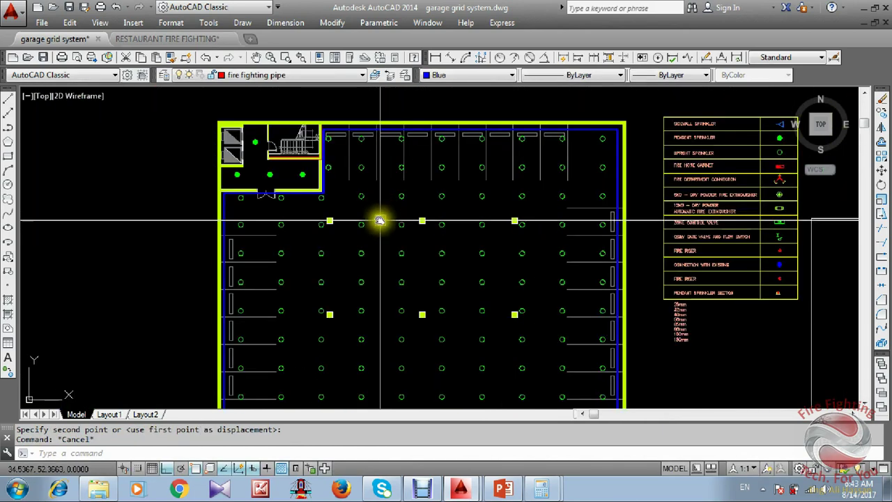
{"action": "scroll", "coordinate": [371, 151], "scroll_direction": "down", "scroll_amount": 2}
{"action": "scroll", "coordinate": [365, 147], "scroll_direction": "up", "scroll_amount": 2}
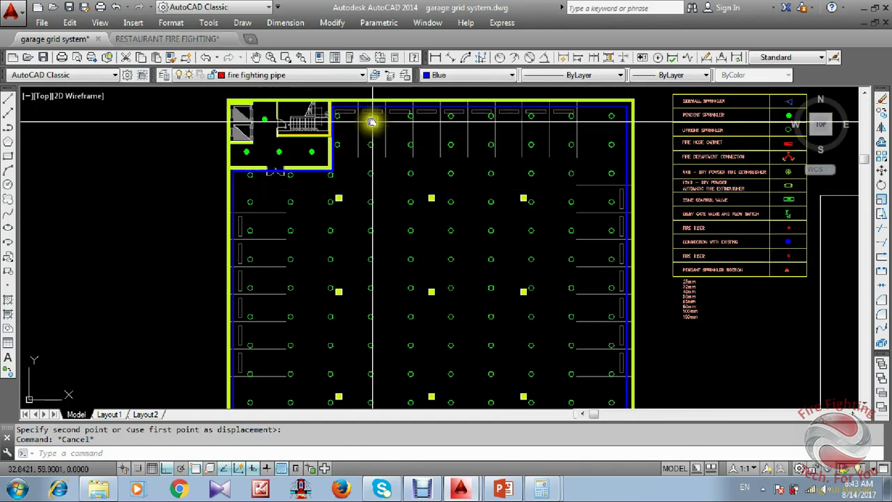
Draw a vertical supply pipe line from the loop main's lower run down through the bottom wall to outside the garage.
{"action": "scroll", "coordinate": [373, 256], "scroll_direction": "down", "scroll_amount": 2}
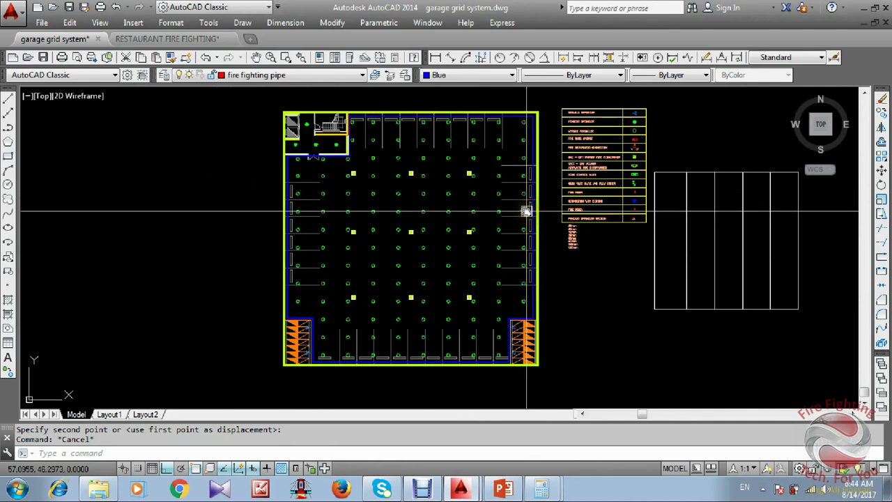
{"action": "scroll", "coordinate": [463, 344], "scroll_direction": "up", "scroll_amount": 4}
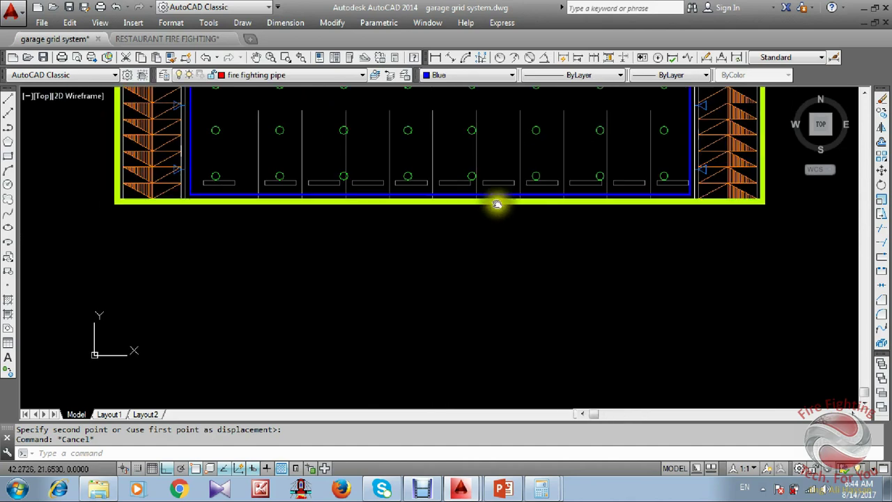
{"action": "type", "text": "l"}
{"action": "key", "text": "Return"}
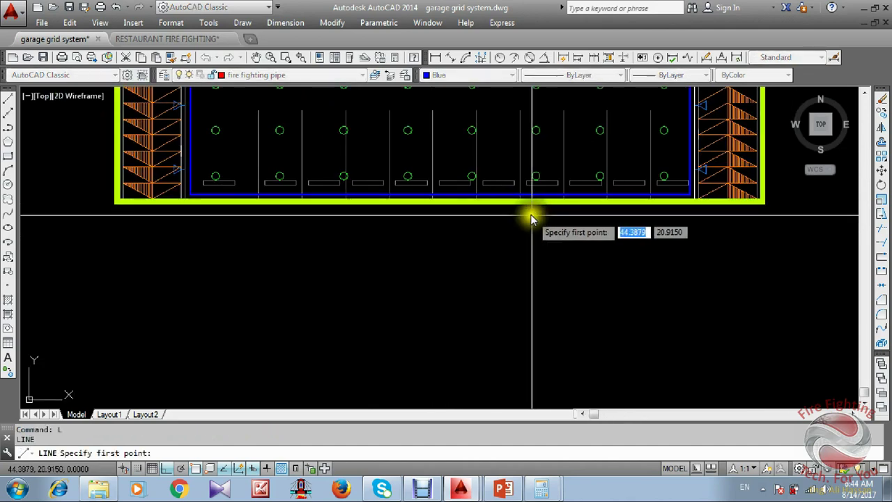
{"action": "left_click", "coordinate": [441, 201]}
{"action": "left_click", "coordinate": [441, 293]}
{"action": "key", "text": "Escape"}
{"action": "middle_click_drag", "start_coordinate": [453, 253], "coordinate": [416, 272]}
{"action": "scroll", "coordinate": [446, 261], "scroll_direction": "up", "scroll_amount": 2}
{"action": "scroll", "coordinate": [416, 273], "scroll_direction": "down", "scroll_amount": 7}
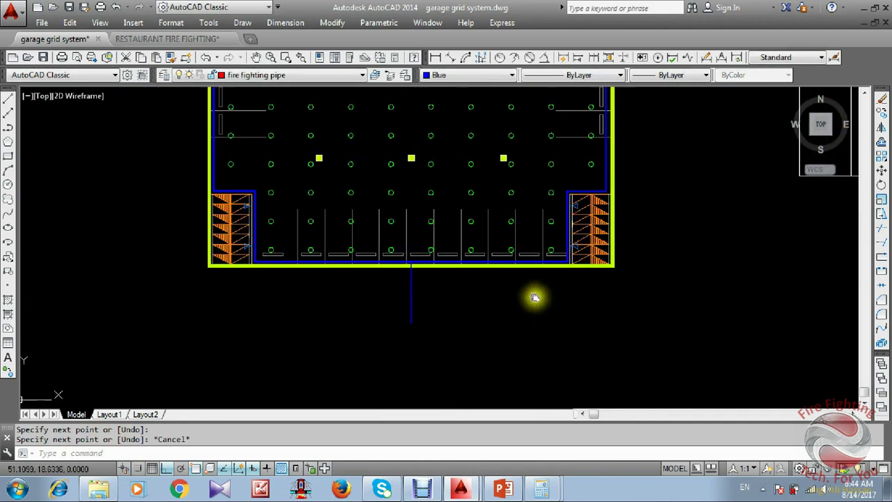
Examine the legend's symbols for the zone control valve, fire risers and connection with existing.
{"action": "scroll", "coordinate": [408, 237], "scroll_direction": "up", "scroll_amount": 5}
{"action": "scroll", "coordinate": [484, 285], "scroll_direction": "up", "scroll_amount": 2}
{"action": "middle_click_drag", "start_coordinate": [484, 285], "coordinate": [474, 231]}
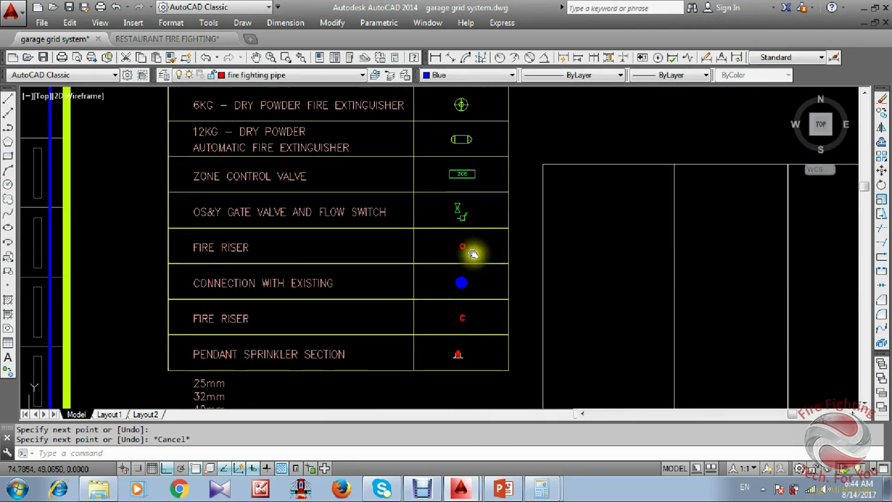
{"action": "scroll", "coordinate": [472, 369], "scroll_direction": "up", "scroll_amount": 2}
{"action": "scroll", "coordinate": [444, 345], "scroll_direction": "up", "scroll_amount": 3}
{"action": "scroll", "coordinate": [467, 339], "scroll_direction": "down", "scroll_amount": 3}
{"action": "middle_click_drag", "start_coordinate": [480, 199], "coordinate": [484, 357]}
{"action": "middle_click_drag", "start_coordinate": [484, 265], "coordinate": [484, 342]}
{"action": "scroll", "coordinate": [484, 342], "scroll_direction": "down", "scroll_amount": 1}
{"action": "scroll", "coordinate": [484, 265], "scroll_direction": "down", "scroll_amount": 1}
{"action": "middle_click_drag", "start_coordinate": [507, 297], "coordinate": [507, 237]}
{"action": "scroll", "coordinate": [491, 242], "scroll_direction": "up", "scroll_amount": 2}
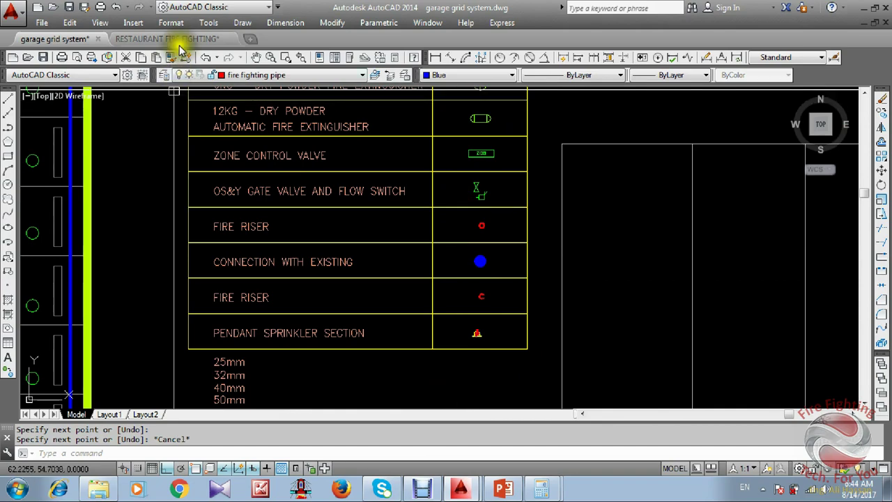
Check the supply pipe entry and zone control station near the staff entrance in the RESTAURANT FIRE FIGHTING drawing, and return to the garage grid system drawing.
{"action": "scroll", "coordinate": [408, 286], "scroll_direction": "down", "scroll_amount": 4}
{"action": "scroll", "coordinate": [388, 277], "scroll_direction": "up", "scroll_amount": 7}
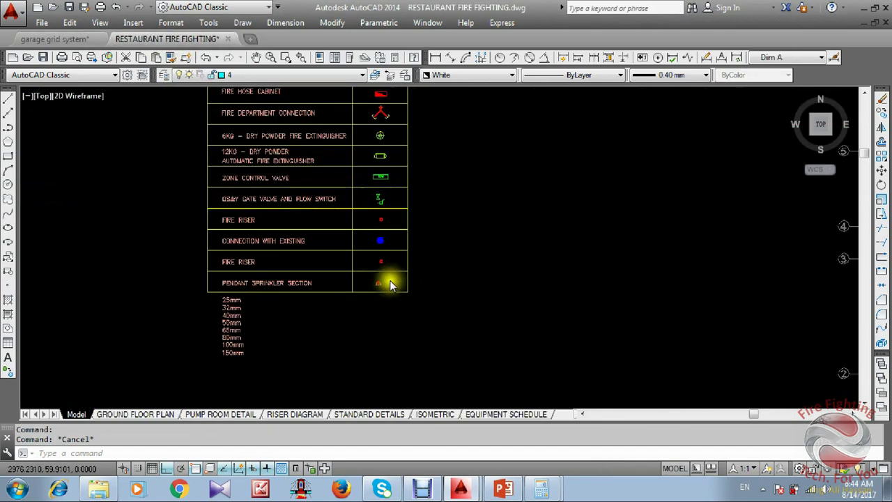
{"action": "scroll", "coordinate": [341, 278], "scroll_direction": "down", "scroll_amount": 5}
{"action": "scroll", "coordinate": [649, 325], "scroll_direction": "up", "scroll_amount": 3}
{"action": "scroll", "coordinate": [541, 299], "scroll_direction": "up", "scroll_amount": 4}
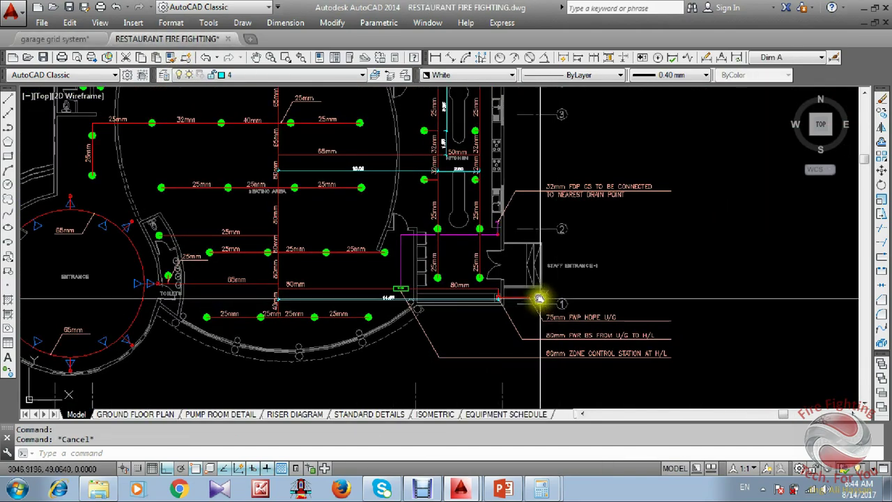
{"action": "left_click", "coordinate": [36, 39]}
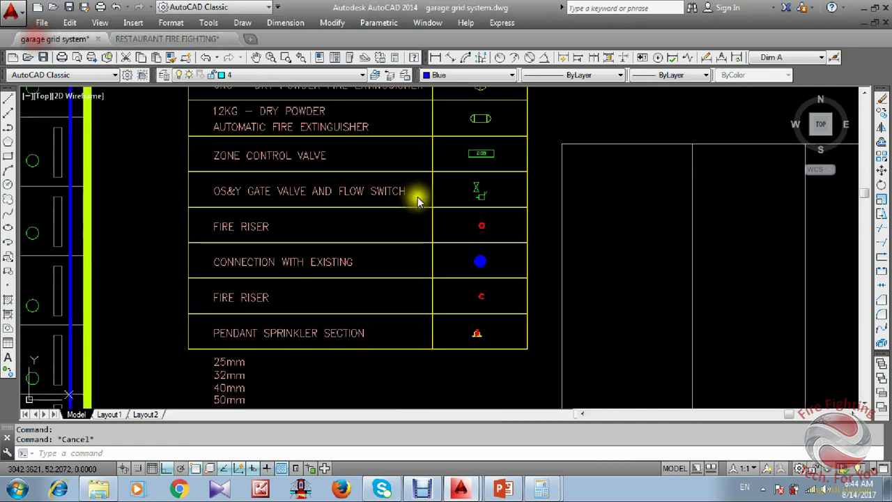
Copy the CONNECTION WITH EXISTING symbol from the legend onto the supply line outside the bottom wall.
{"action": "left_click", "coordinate": [493, 273]}
{"action": "type", "text": "c"}
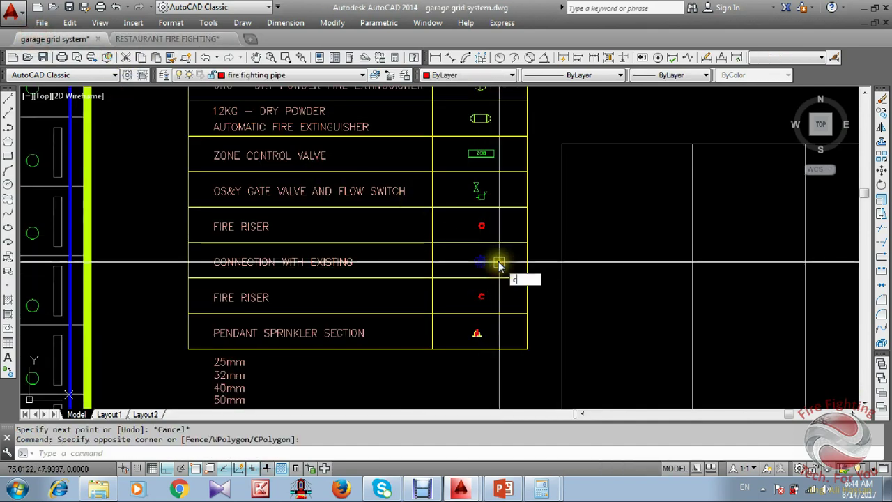
{"action": "type", "text": "o"}
{"action": "key", "text": "Return"}
{"action": "scroll", "coordinate": [494, 262], "scroll_direction": "up", "scroll_amount": 2}
{"action": "left_click", "coordinate": [462, 264]}
{"action": "scroll", "coordinate": [476, 272], "scroll_direction": "down", "scroll_amount": 3}
{"action": "middle_click_drag", "start_coordinate": [442, 319], "coordinate": [690, 158]}
{"action": "scroll", "coordinate": [690, 158], "scroll_direction": "down", "scroll_amount": 1}
{"action": "middle_click_drag", "start_coordinate": [606, 255], "coordinate": [635, 118]}
{"action": "scroll", "coordinate": [393, 299], "scroll_direction": "up", "scroll_amount": 3}
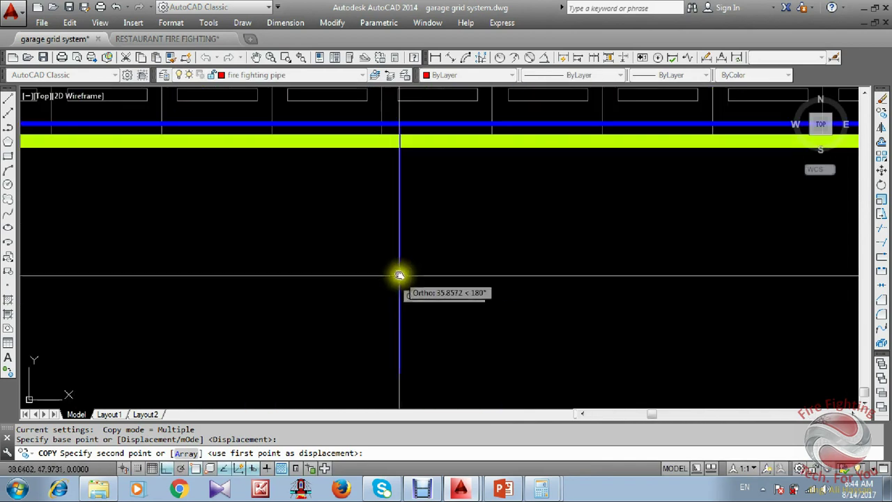
{"action": "left_click", "coordinate": [399, 273]}
{"action": "key", "text": "Escape"}
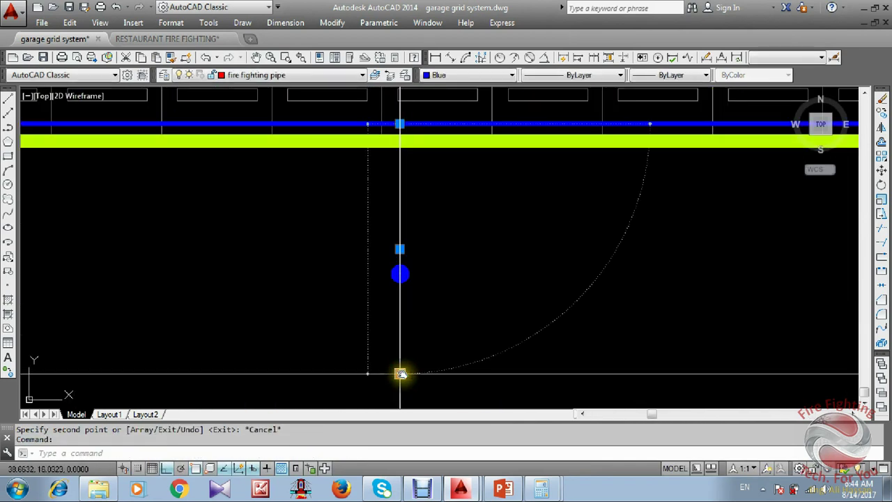
Shorten the supply line so its lower end stops at the centre of the connection symbol.
{"action": "left_click", "coordinate": [400, 374]}
{"action": "left_click", "coordinate": [399, 274]}
{"action": "key", "text": "Escape"}
{"action": "scroll", "coordinate": [401, 293], "scroll_direction": "down", "scroll_amount": 3}
{"action": "scroll", "coordinate": [307, 279], "scroll_direction": "up", "scroll_amount": 1}
{"action": "mouse_move", "coordinate": [476, 253]}
{"action": "middle_mouse_down"}
{"action": "mouse_move", "coordinate": [404, 273]}
{"action": "mouse_move", "coordinate": [421, 263]}
{"action": "mouse_move", "coordinate": [474, 264]}
{"action": "middle_mouse_up"}
{"action": "scroll", "coordinate": [374, 276], "scroll_direction": "up", "scroll_amount": 1}
{"action": "scroll", "coordinate": [373, 274], "scroll_direction": "up", "scroll_amount": 1}
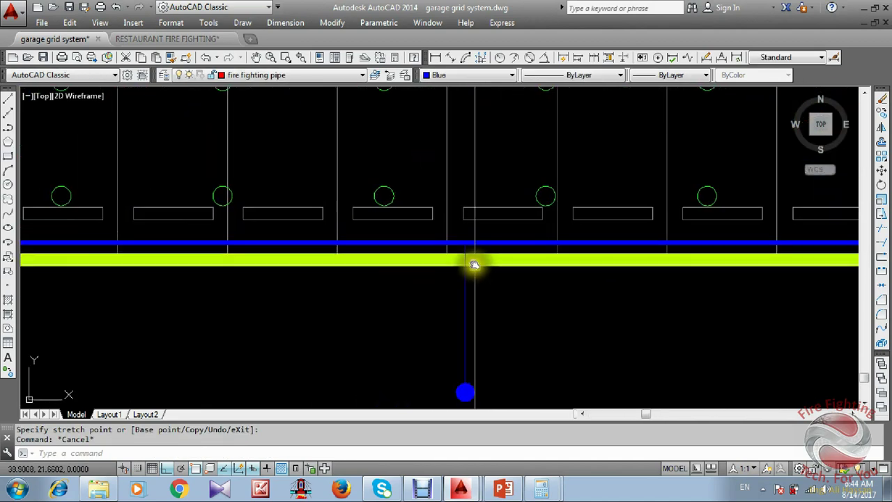
Stretch the supply line's upper end straight up past the loop main to a point among the parking bays.
{"action": "scroll", "coordinate": [465, 236], "scroll_direction": "down", "scroll_amount": 6}
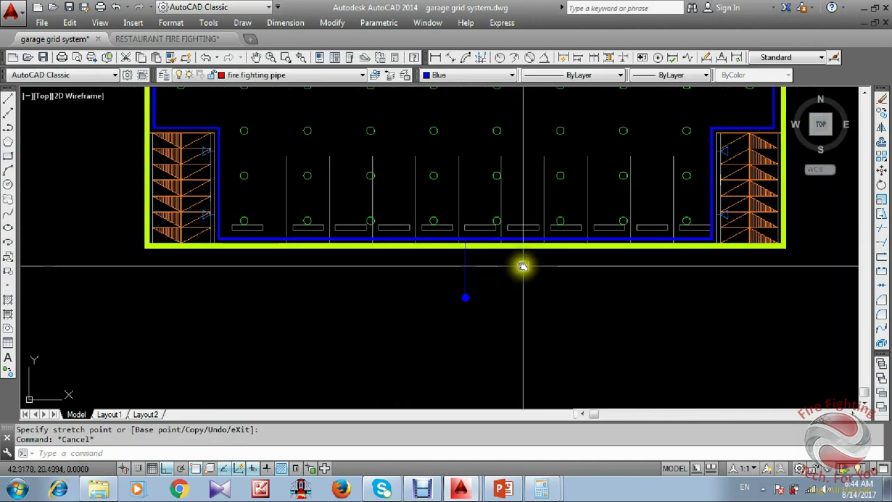
{"action": "scroll", "coordinate": [433, 273], "scroll_direction": "up", "scroll_amount": 2}
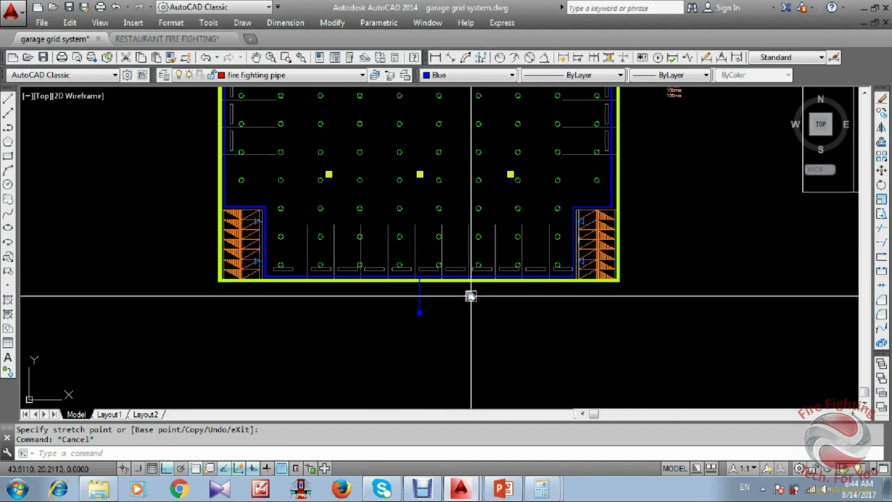
{"action": "scroll", "coordinate": [449, 297], "scroll_direction": "up", "scroll_amount": 5}
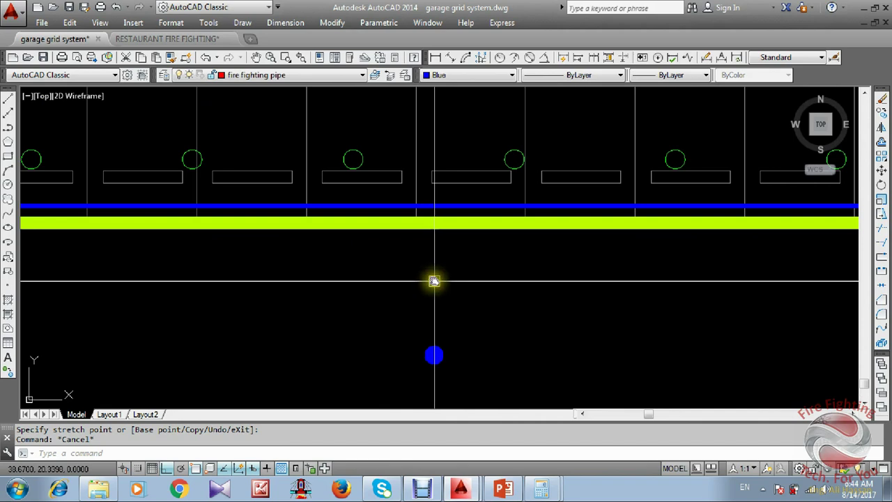
{"action": "scroll", "coordinate": [435, 249], "scroll_direction": "up", "scroll_amount": 2}
{"action": "left_click", "coordinate": [432, 252]}
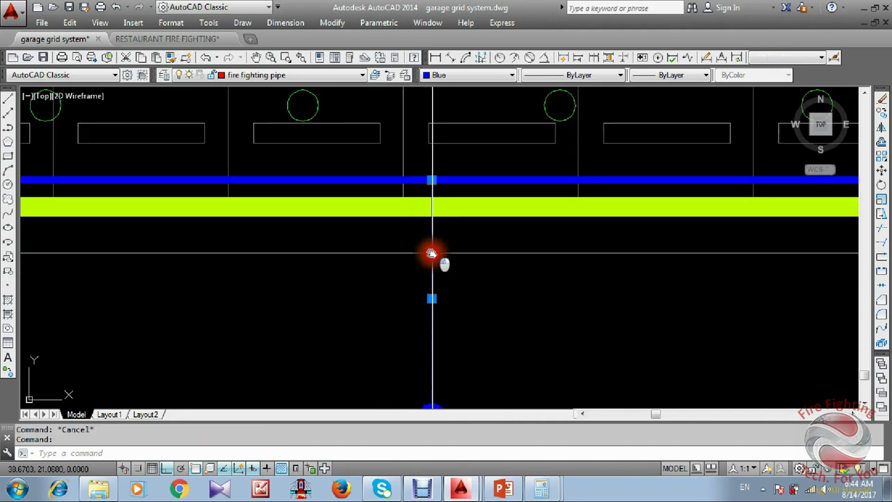
{"action": "left_click", "coordinate": [433, 183]}
{"action": "scroll", "coordinate": [492, 269], "scroll_direction": "down", "scroll_amount": 4}
{"action": "scroll", "coordinate": [488, 259], "scroll_direction": "up", "scroll_amount": 3}
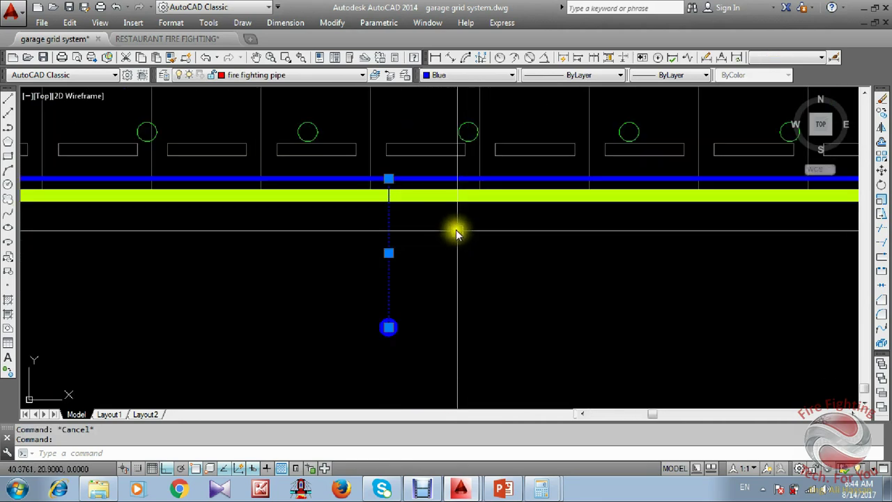
{"action": "scroll", "coordinate": [506, 281], "scroll_direction": "down", "scroll_amount": 1}
{"action": "scroll", "coordinate": [409, 244], "scroll_direction": "up", "scroll_amount": 1}
{"action": "scroll", "coordinate": [420, 281], "scroll_direction": "down", "scroll_amount": 4}
{"action": "scroll", "coordinate": [471, 266], "scroll_direction": "up", "scroll_amount": 5}
{"action": "left_click", "coordinate": [440, 307]}
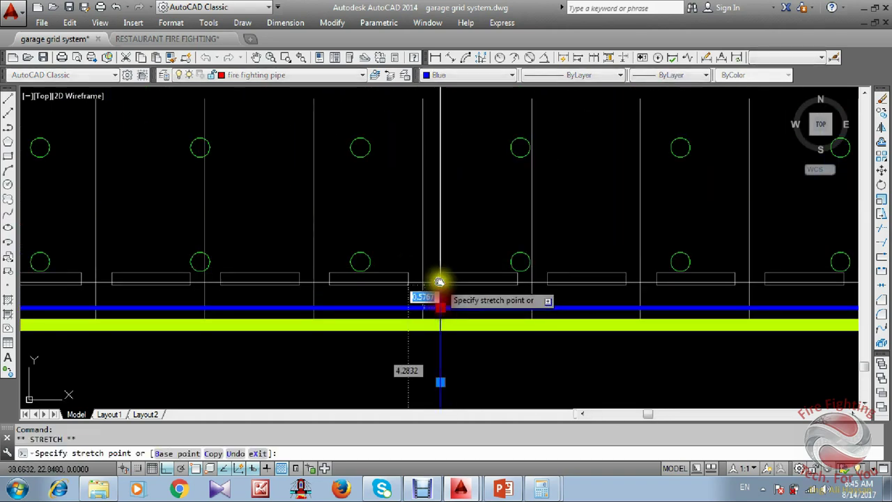
{"action": "scroll", "coordinate": [440, 286], "scroll_direction": "up", "scroll_amount": 3}
{"action": "key", "text": "Escape"}
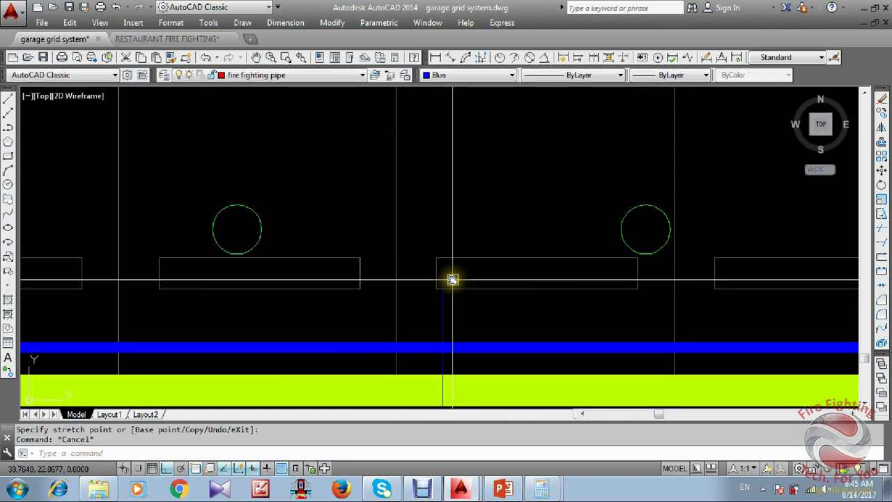
Draw a pipe line from the supply line's upper end to the right, and then about 0.6 down towards the loop main.
{"action": "type", "text": "l"}
{"action": "key", "text": "Return"}
{"action": "left_click", "coordinate": [442, 273]}
{"action": "left_click", "coordinate": [543, 279]}
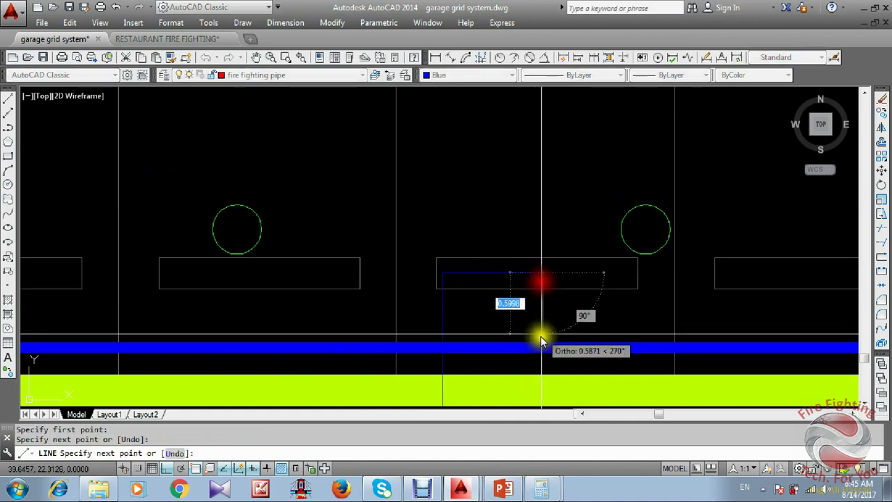
{"action": "left_click", "coordinate": [542, 336]}
{"action": "scroll", "coordinate": [542, 333], "scroll_direction": "down", "scroll_amount": 2}
{"action": "key", "text": "Escape"}
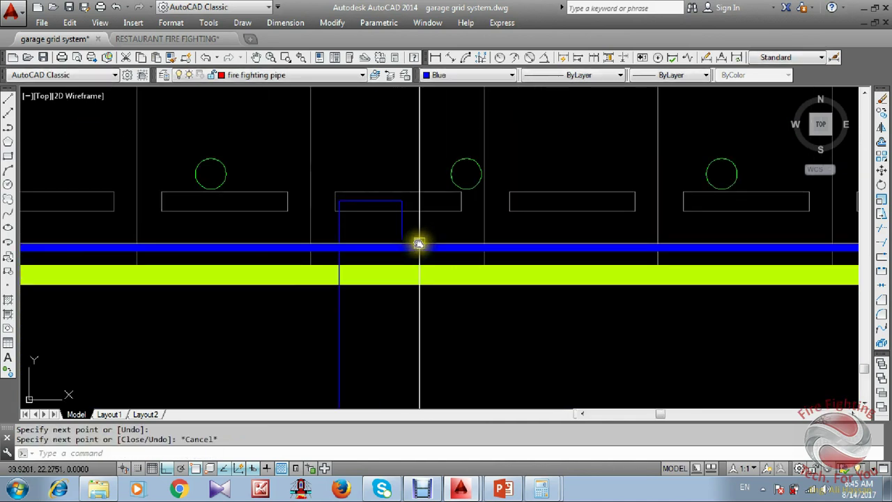
{"action": "left_click", "coordinate": [10, 493]}
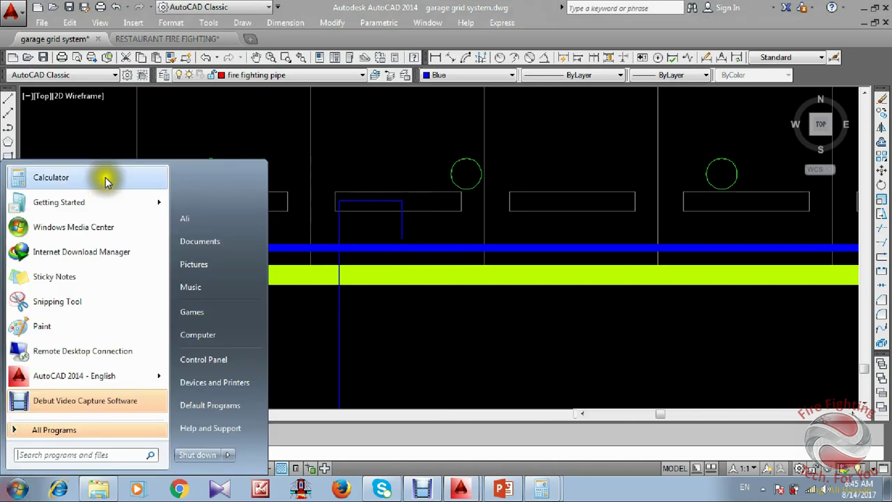
{"action": "left_click", "coordinate": [105, 180]}
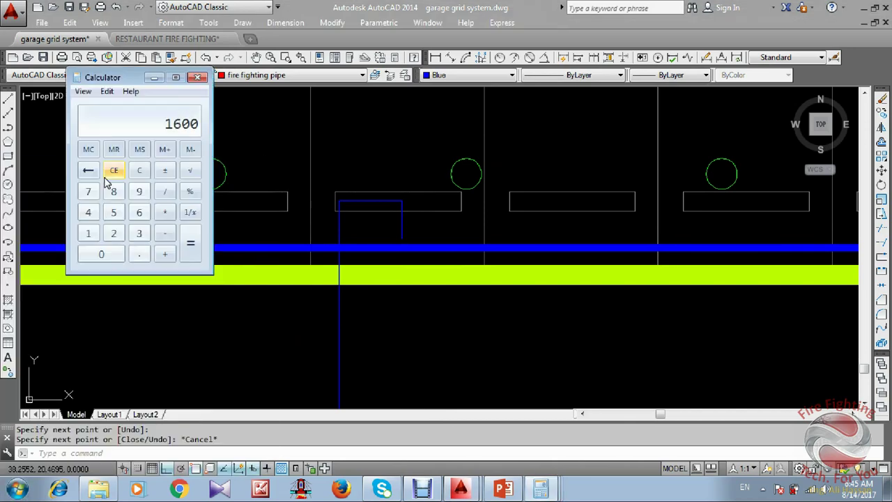
{"action": "left_click", "coordinate": [151, 76]}
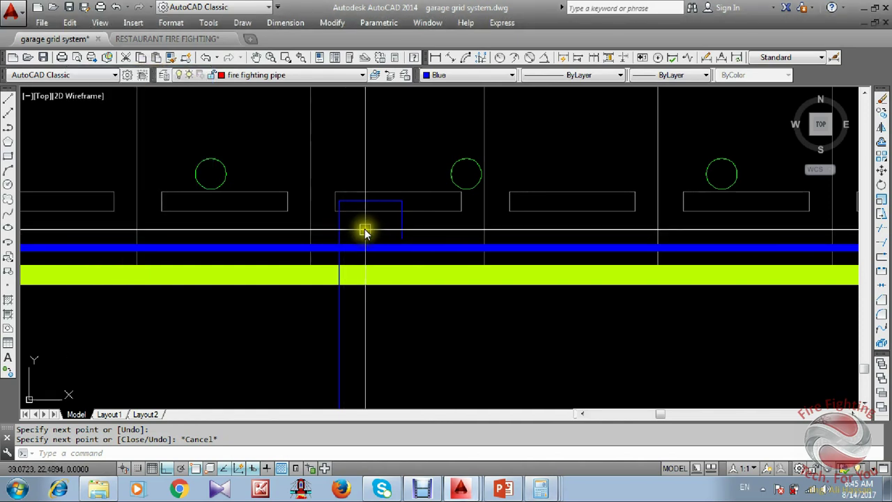
Copy the ZONE CONTROL VALVE symbol from the legend onto the short horizontal pipe line above the loop main.
{"action": "middle_click_drag", "start_coordinate": [430, 249], "coordinate": [351, 247]}
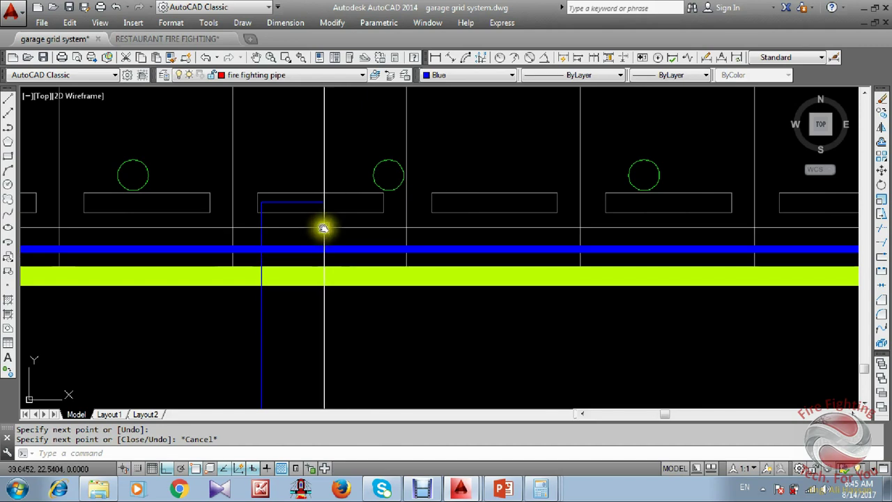
{"action": "scroll", "coordinate": [287, 217], "scroll_direction": "up", "scroll_amount": 2}
{"action": "scroll", "coordinate": [304, 238], "scroll_direction": "down", "scroll_amount": 8}
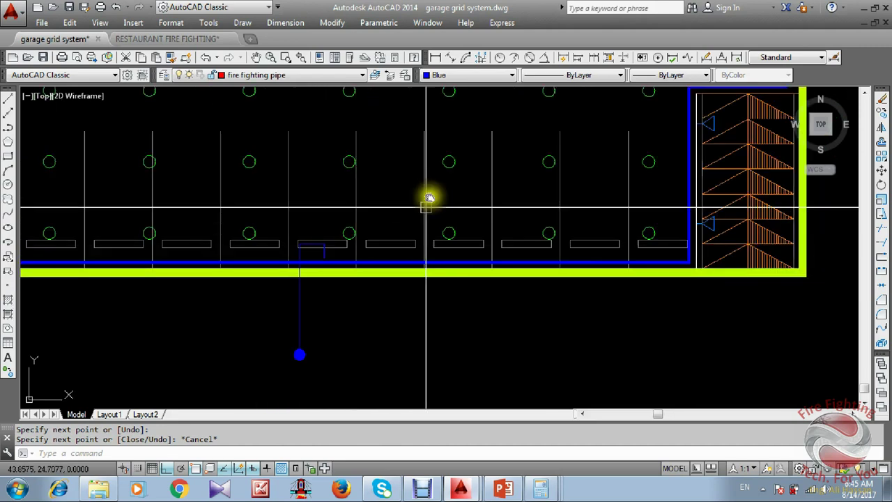
{"action": "middle_click_drag", "start_coordinate": [611, 271], "coordinate": [430, 432]}
{"action": "scroll", "coordinate": [548, 147], "scroll_direction": "up", "scroll_amount": 2}
{"action": "middle_click_drag", "start_coordinate": [548, 214], "coordinate": [493, 304]}
{"action": "scroll", "coordinate": [492, 237], "scroll_direction": "up", "scroll_amount": 4}
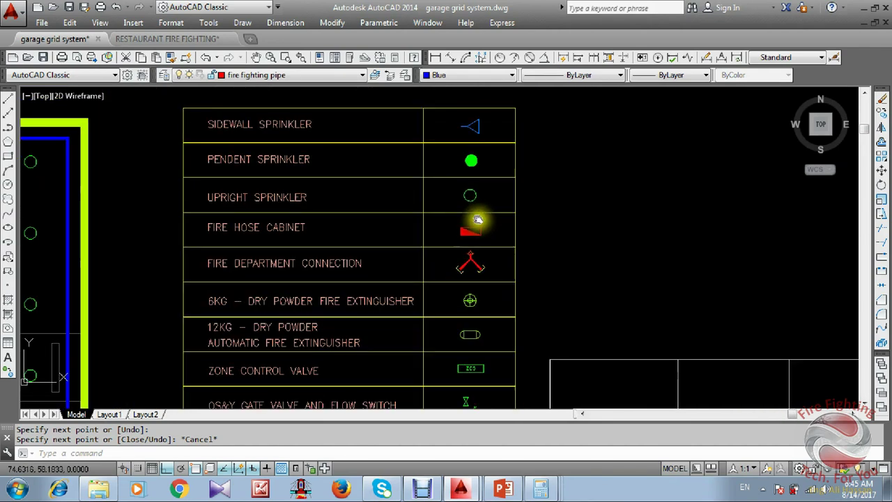
{"action": "scroll", "coordinate": [475, 183], "scroll_direction": "up", "scroll_amount": 1}
{"action": "left_click", "coordinate": [468, 199]}
{"action": "type", "text": "co"}
{"action": "key", "text": "Return"}
{"action": "left_click", "coordinate": [486, 203]}
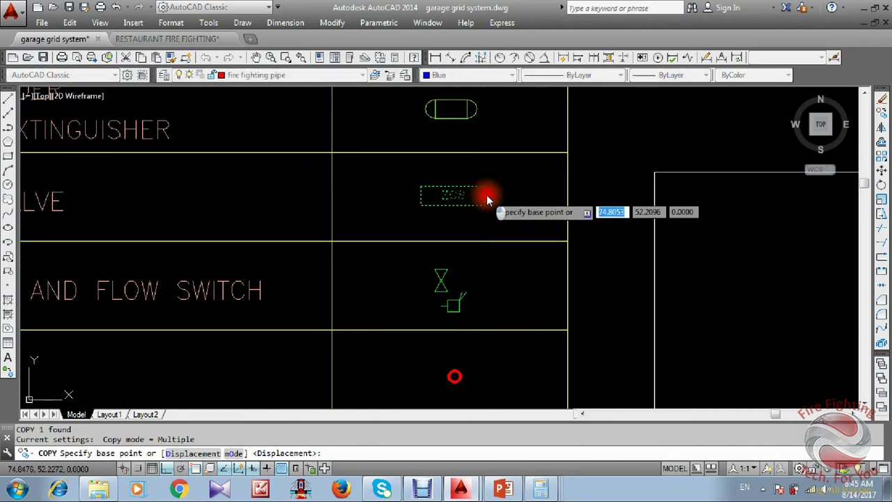
{"action": "scroll", "coordinate": [486, 202], "scroll_direction": "down", "scroll_amount": 4}
{"action": "middle_click_drag", "start_coordinate": [391, 335], "coordinate": [538, 201]}
{"action": "scroll", "coordinate": [400, 285], "scroll_direction": "down", "scroll_amount": 5}
{"action": "scroll", "coordinate": [436, 243], "scroll_direction": "up", "scroll_amount": 7}
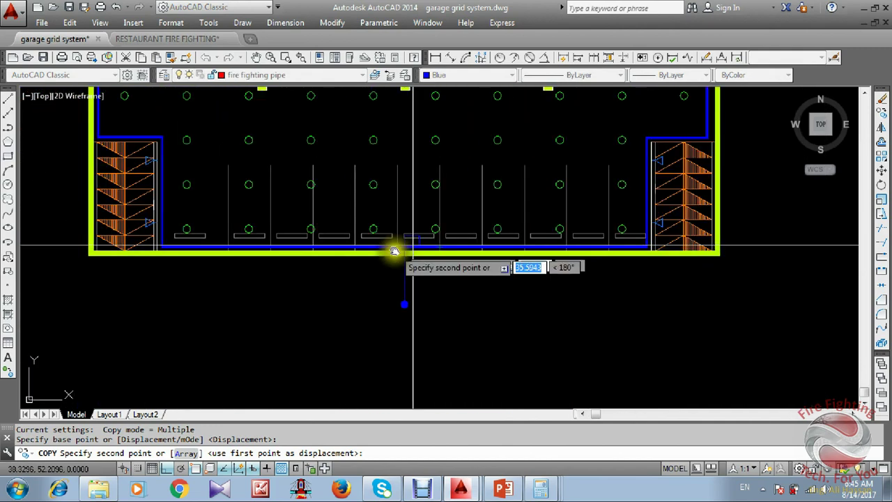
{"action": "scroll", "coordinate": [424, 288], "scroll_direction": "up", "scroll_amount": 4}
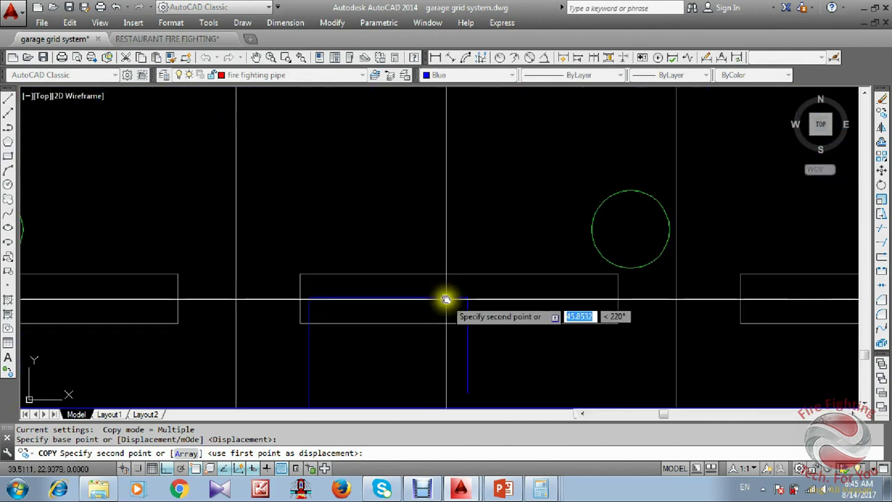
{"action": "left_click", "coordinate": [449, 299]}
{"action": "key", "text": "Escape"}
{"action": "middle_click_drag", "start_coordinate": [457, 299], "coordinate": [434, 218]}
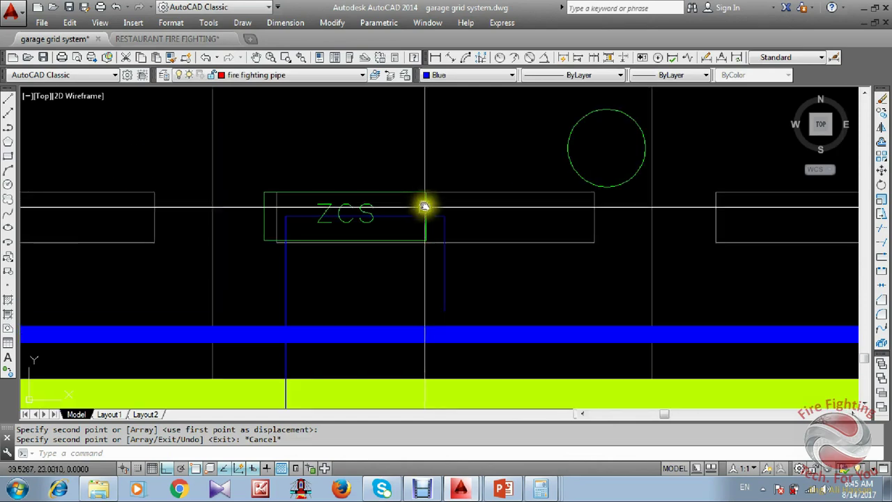
Move the ZCS valve symbol with its horizontal pipe and short drop to the right, clear of the supply line.
{"action": "scroll", "coordinate": [412, 210], "scroll_direction": "down", "scroll_amount": 6}
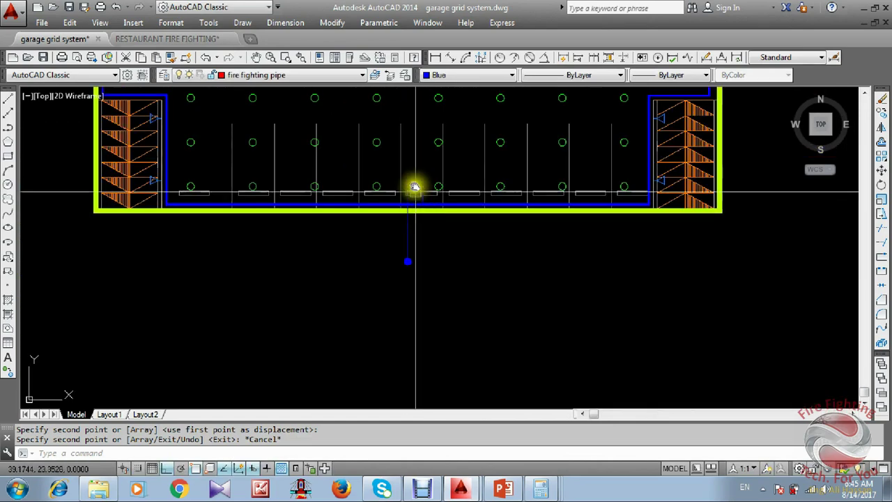
{"action": "scroll", "coordinate": [418, 209], "scroll_direction": "up", "scroll_amount": 4}
{"action": "scroll", "coordinate": [428, 218], "scroll_direction": "up", "scroll_amount": 4}
{"action": "left_click", "coordinate": [415, 190]}
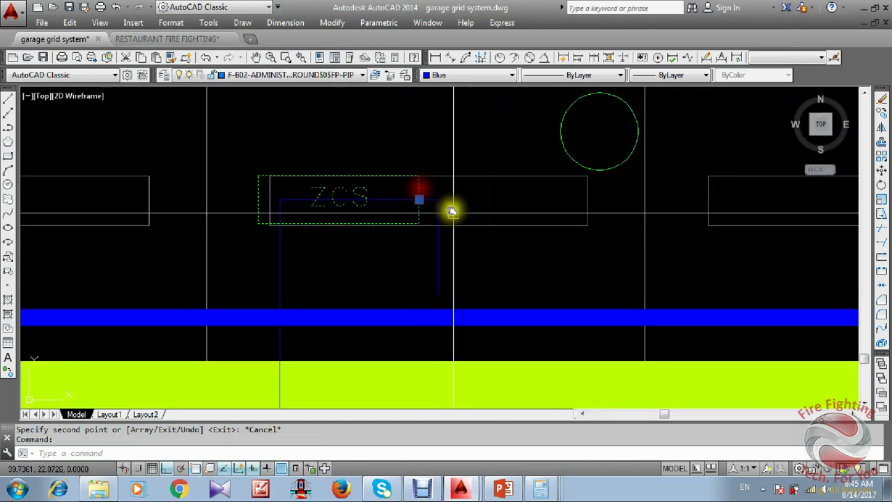
{"action": "left_click", "coordinate": [425, 201]}
{"action": "left_click", "coordinate": [460, 241]}
{"action": "type", "text": "m"}
{"action": "key", "text": "Return"}
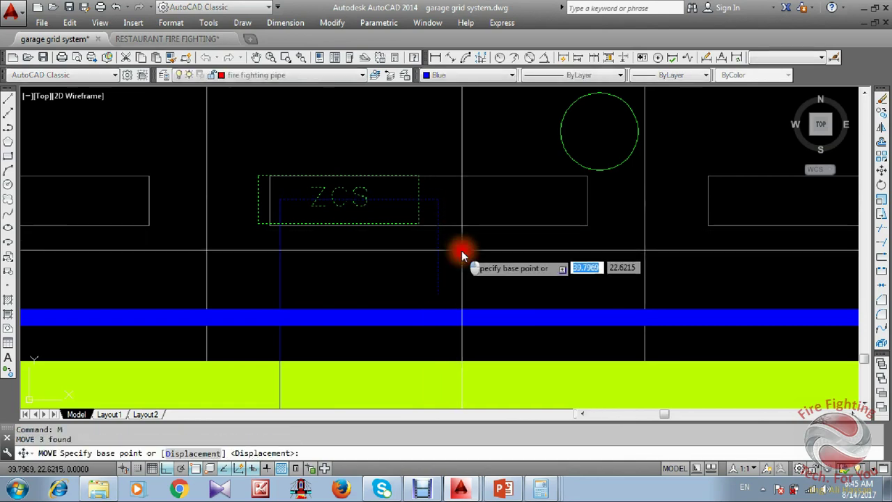
{"action": "left_click", "coordinate": [462, 251]}
{"action": "left_click", "coordinate": [522, 254]}
{"action": "key", "text": "Escape"}
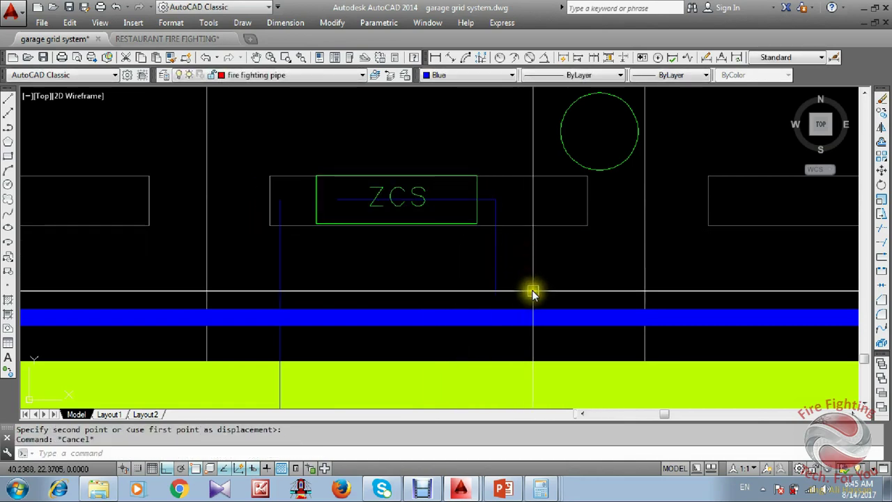
Extend the short vertical drop on the outlet side of the ZCS valve down to the blue loop main.
{"action": "type", "text": "ex"}
{"action": "key", "text": "Return"}
{"action": "left_click_drag", "start_coordinate": [539, 292], "coordinate": [509, 307]}
{"action": "key", "text": "Return"}
{"action": "left_click", "coordinate": [497, 272]}
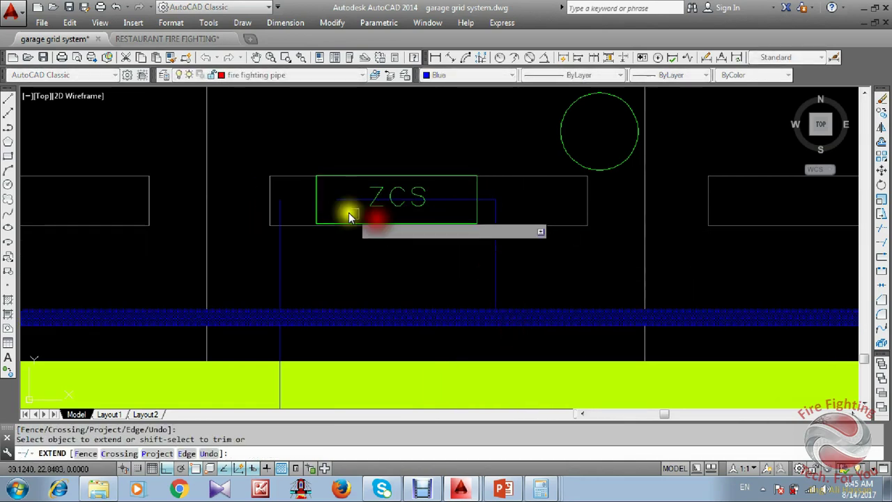
{"action": "key", "text": "Escape"}
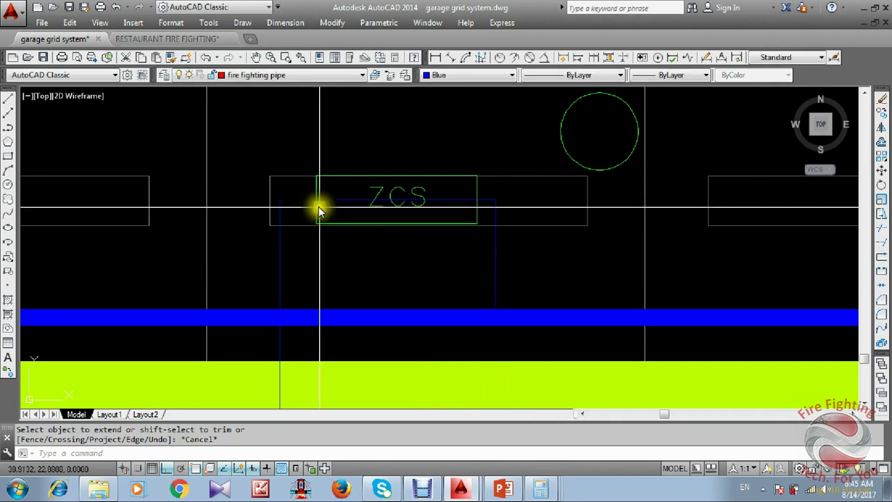
Fillet the horizontal valve pipe with the supply line so they meet in a corner.
{"action": "type", "text": "f"}
{"action": "key", "text": "Return"}
{"action": "left_click", "coordinate": [339, 203]}
{"action": "key", "text": "Escape"}
Trim away the part of the horizontal pipe that runs through the ZCS valve symbol.
{"action": "type", "text": "tr"}
{"action": "key", "text": "Return"}
{"action": "scroll", "coordinate": [522, 210], "scroll_direction": "up", "scroll_amount": 2}
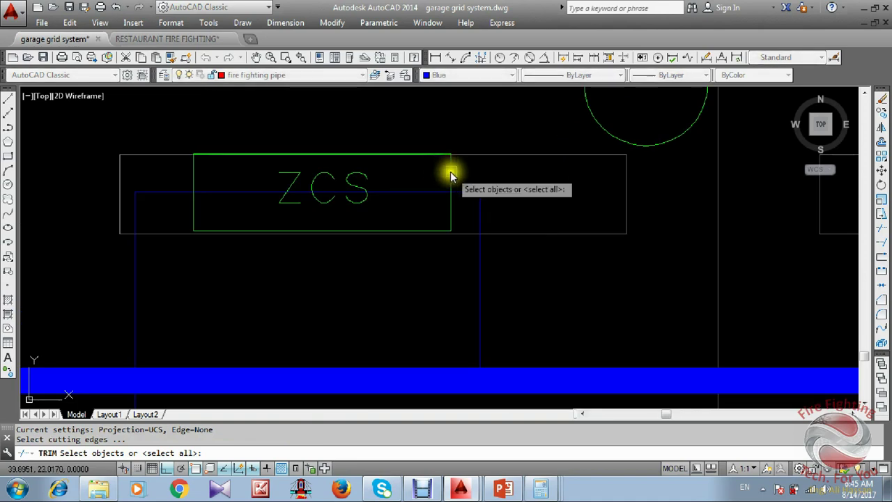
{"action": "right_click", "coordinate": [229, 193]}
{"action": "key", "text": "Escape"}
{"action": "scroll", "coordinate": [427, 178], "scroll_direction": "down", "scroll_amount": 3}
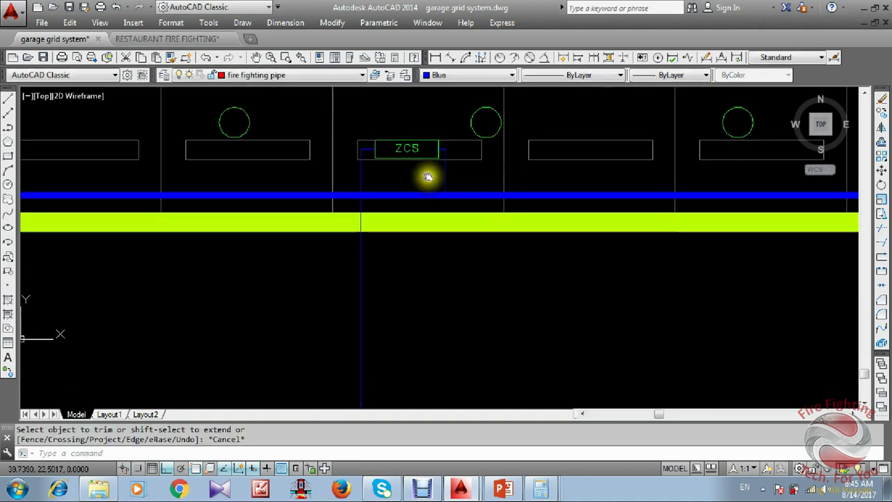
Break the blue loop main with a gap where the vertical supply line crosses it.
{"action": "scroll", "coordinate": [377, 196], "scroll_direction": "up", "scroll_amount": 3}
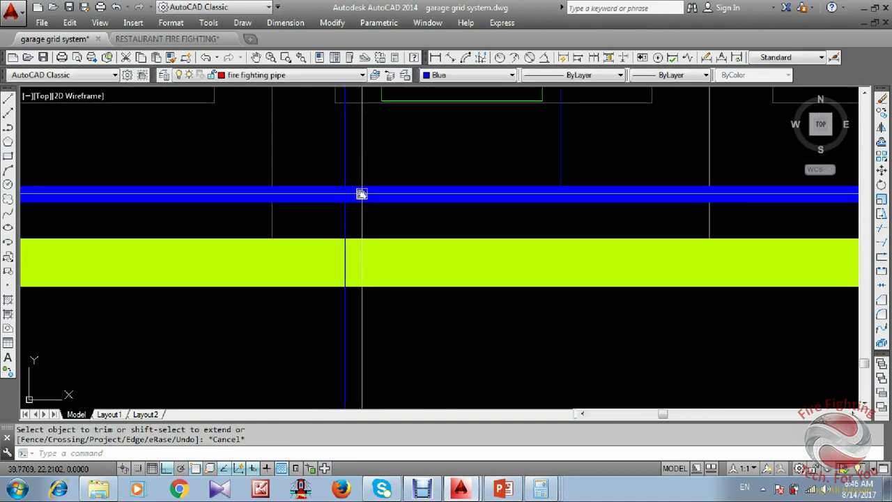
{"action": "scroll", "coordinate": [361, 196], "scroll_direction": "up", "scroll_amount": 2}
{"action": "type", "text": "br"}
{"action": "key", "text": "Return"}
{"action": "left_click", "coordinate": [359, 196]}
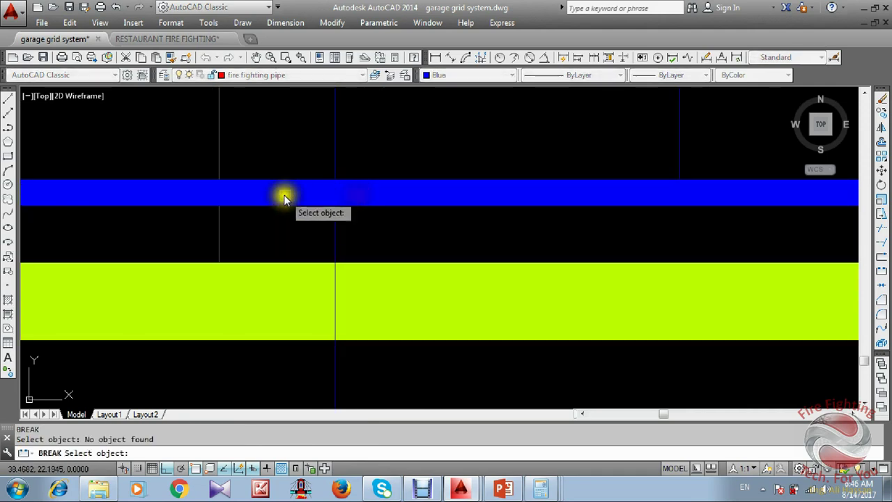
{"action": "left_click", "coordinate": [392, 186]}
{"action": "left_click", "coordinate": [297, 199]}
{"action": "key", "text": "Escape"}
{"action": "scroll", "coordinate": [328, 230], "scroll_direction": "down", "scroll_amount": 2}
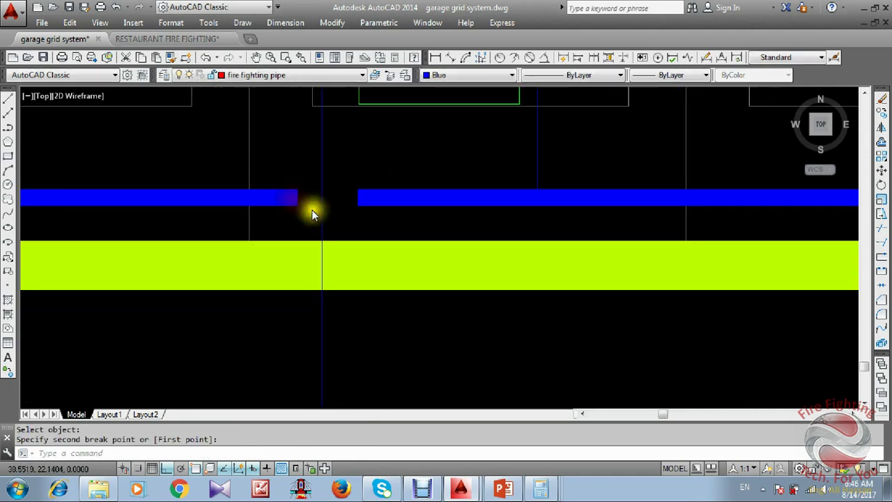
{"action": "scroll", "coordinate": [294, 223], "scroll_direction": "up", "scroll_amount": 2}
{"action": "scroll", "coordinate": [339, 248], "scroll_direction": "down", "scroll_amount": 4}
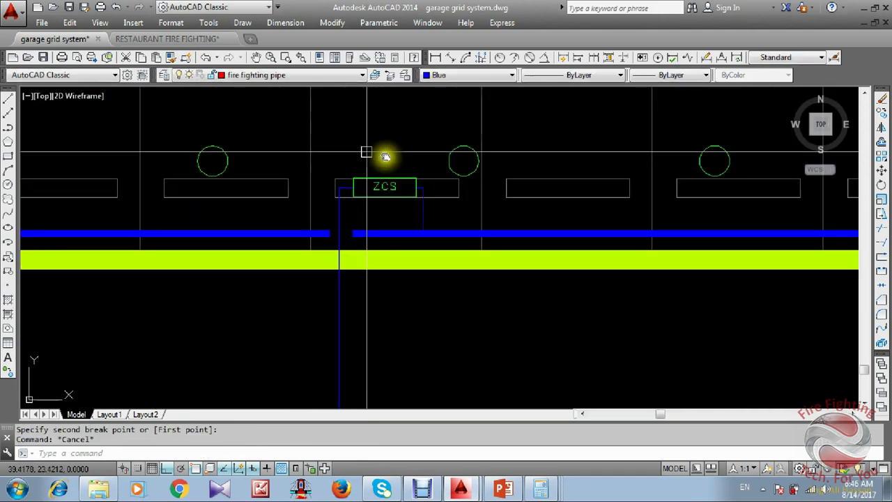
Set the current colour to Red and draw a vertical line between the loop main and a bottom-row sprinkler right of the ZCS valve.
{"action": "scroll", "coordinate": [488, 237], "scroll_direction": "down", "scroll_amount": 3}
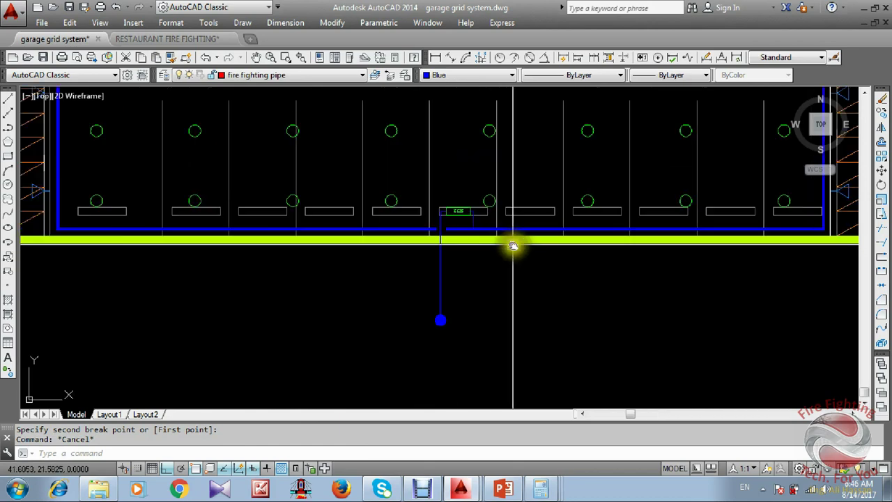
{"action": "middle_click_drag", "start_coordinate": [514, 247], "coordinate": [439, 286]}
{"action": "middle_click_drag", "start_coordinate": [405, 228], "coordinate": [409, 256]}
{"action": "scroll", "coordinate": [410, 255], "scroll_direction": "up", "scroll_amount": 2}
{"action": "scroll", "coordinate": [413, 254], "scroll_direction": "down", "scroll_amount": 2}
{"action": "scroll", "coordinate": [422, 263], "scroll_direction": "down", "scroll_amount": 3}
{"action": "scroll", "coordinate": [514, 209], "scroll_direction": "down", "scroll_amount": 1}
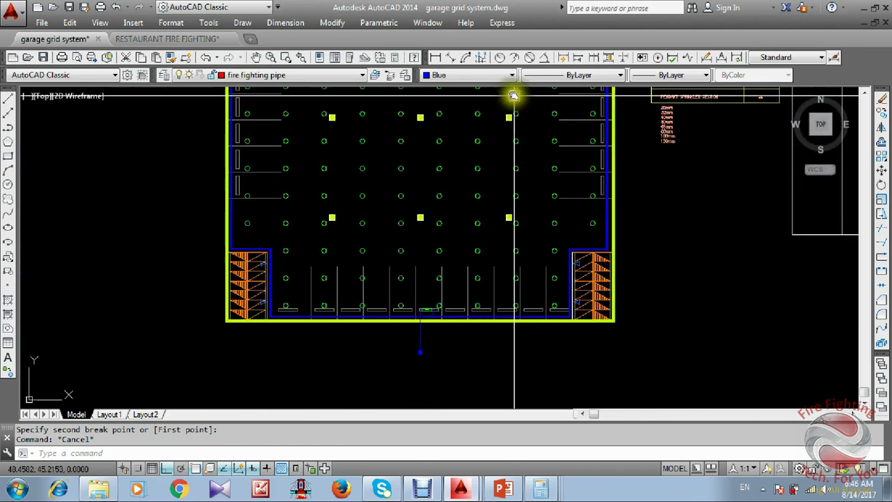
{"action": "left_click", "coordinate": [484, 75]}
{"action": "left_click", "coordinate": [466, 109]}
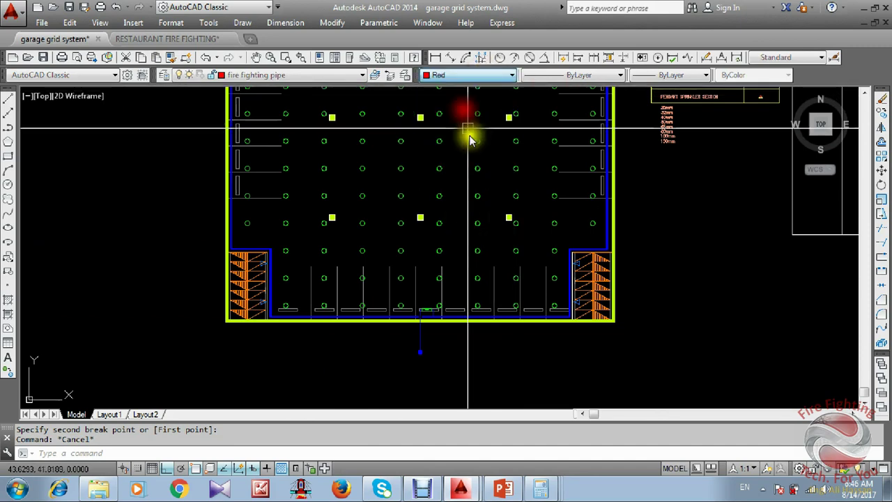
{"action": "type", "text": "l"}
{"action": "key", "text": "Return"}
{"action": "scroll", "coordinate": [520, 297], "scroll_direction": "up", "scroll_amount": 5}
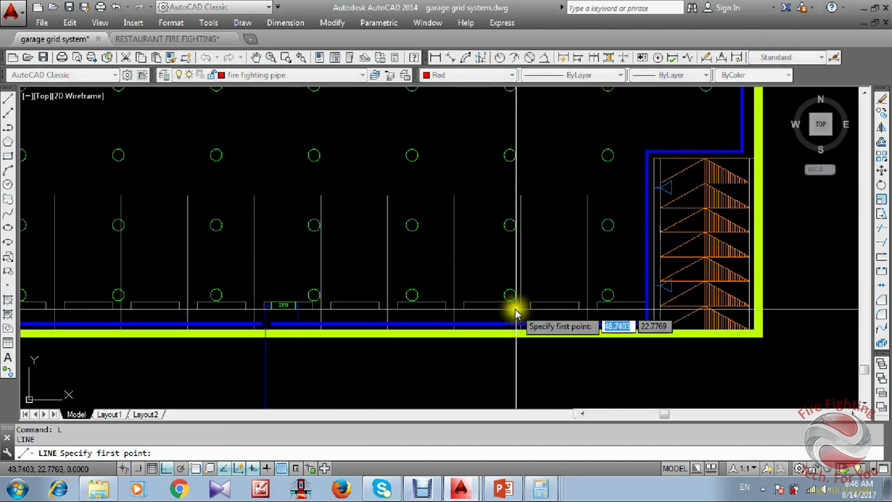
{"action": "left_click", "coordinate": [509, 334]}
{"action": "key", "text": "Escape"}
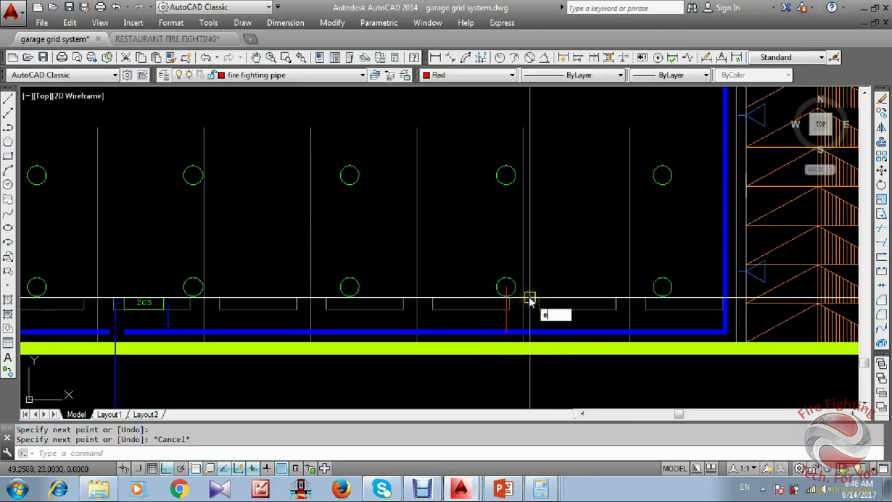
Extend the red line upward through the sprinkler column to the loop main along the garage's upper wall.
{"action": "type", "text": "ex"}
{"action": "key", "text": "Return"}
{"action": "scroll", "coordinate": [522, 333], "scroll_direction": "down", "scroll_amount": 6}
{"action": "middle_click_drag", "start_coordinate": [557, 164], "coordinate": [514, 351]}
{"action": "scroll", "coordinate": [491, 134], "scroll_direction": "up", "scroll_amount": 4}
{"action": "left_click", "coordinate": [490, 128]}
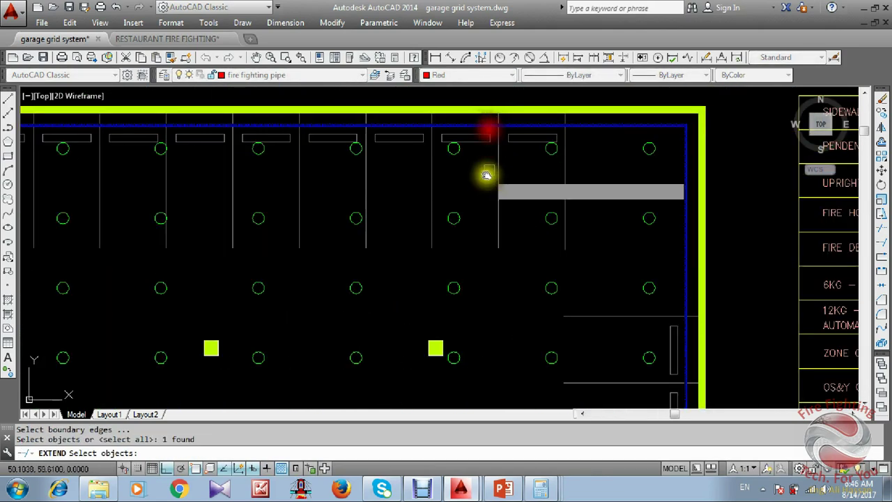
{"action": "key", "text": "Return"}
{"action": "scroll", "coordinate": [488, 156], "scroll_direction": "down", "scroll_amount": 5}
{"action": "scroll", "coordinate": [511, 386], "scroll_direction": "up", "scroll_amount": 4}
{"action": "scroll", "coordinate": [496, 362], "scroll_direction": "up", "scroll_amount": 4}
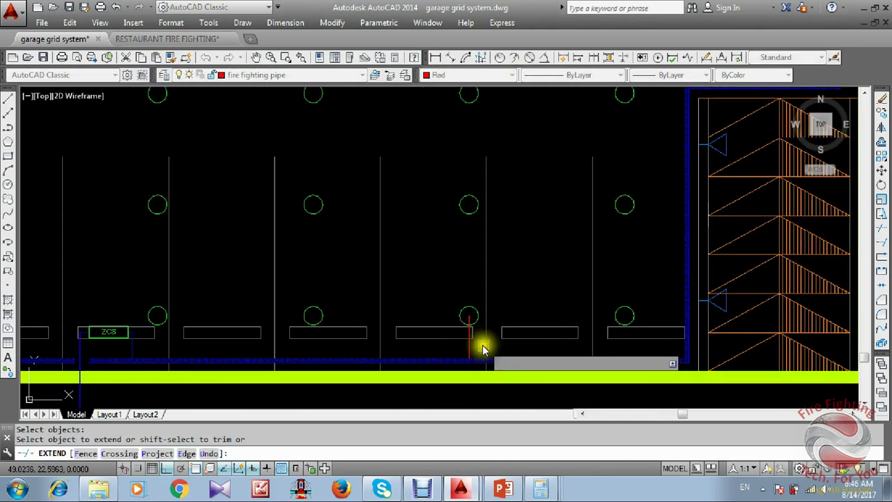
{"action": "scroll", "coordinate": [468, 335], "scroll_direction": "up", "scroll_amount": 4}
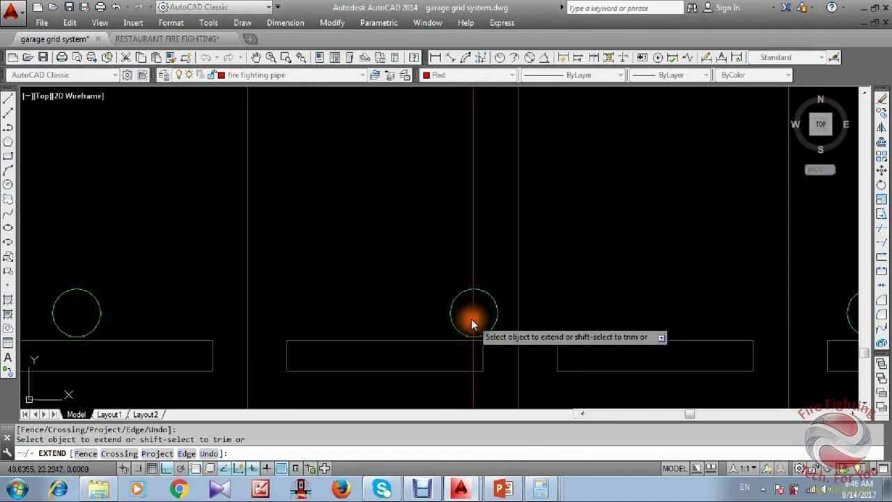
{"action": "key", "text": "Escape"}
Examine the red branch line along its length, checking where it passes the sprinklers and the nearby columns.
{"action": "scroll", "coordinate": [471, 319], "scroll_direction": "down", "scroll_amount": 8}
{"action": "scroll", "coordinate": [452, 265], "scroll_direction": "up", "scroll_amount": 5}
{"action": "scroll", "coordinate": [474, 179], "scroll_direction": "down", "scroll_amount": 5}
{"action": "scroll", "coordinate": [481, 233], "scroll_direction": "up", "scroll_amount": 7}
{"action": "scroll", "coordinate": [472, 219], "scroll_direction": "down", "scroll_amount": 3}
{"action": "scroll", "coordinate": [463, 201], "scroll_direction": "up", "scroll_amount": 4}
{"action": "left_click", "coordinate": [465, 212]}
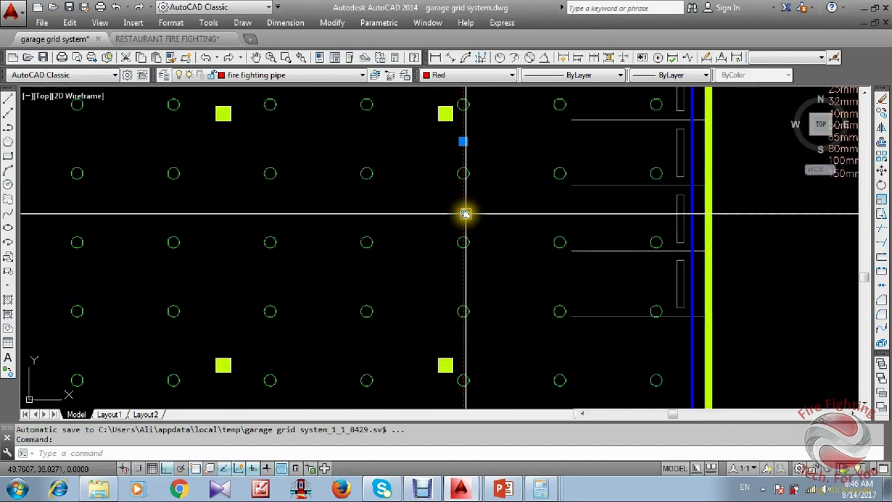
{"action": "key", "text": "Escape"}
{"action": "scroll", "coordinate": [467, 223], "scroll_direction": "down", "scroll_amount": 6}
{"action": "scroll", "coordinate": [379, 173], "scroll_direction": "up", "scroll_amount": 2}
{"action": "middle_click_drag", "start_coordinate": [379, 174], "coordinate": [393, 210]}
{"action": "scroll", "coordinate": [339, 123], "scroll_direction": "up", "scroll_amount": 2}
{"action": "scroll", "coordinate": [454, 170], "scroll_direction": "down", "scroll_amount": 4}
{"action": "scroll", "coordinate": [464, 167], "scroll_direction": "up", "scroll_amount": 6}
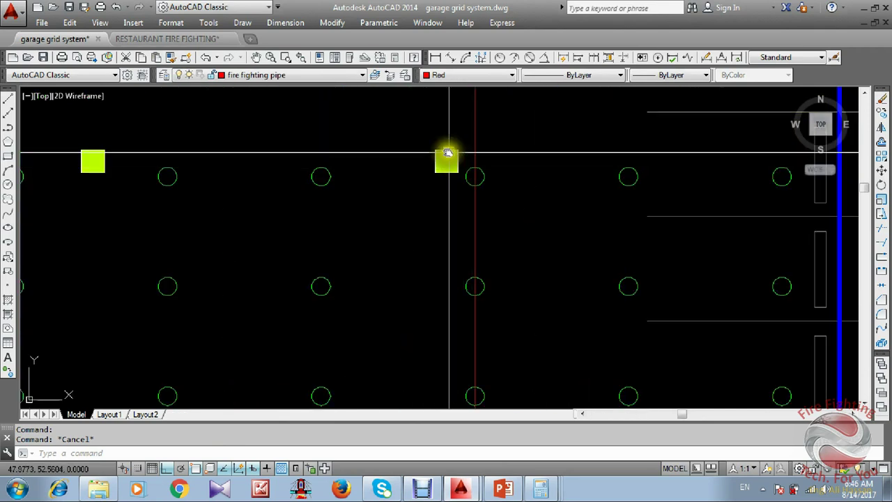
{"action": "scroll", "coordinate": [448, 153], "scroll_direction": "up", "scroll_amount": 2}
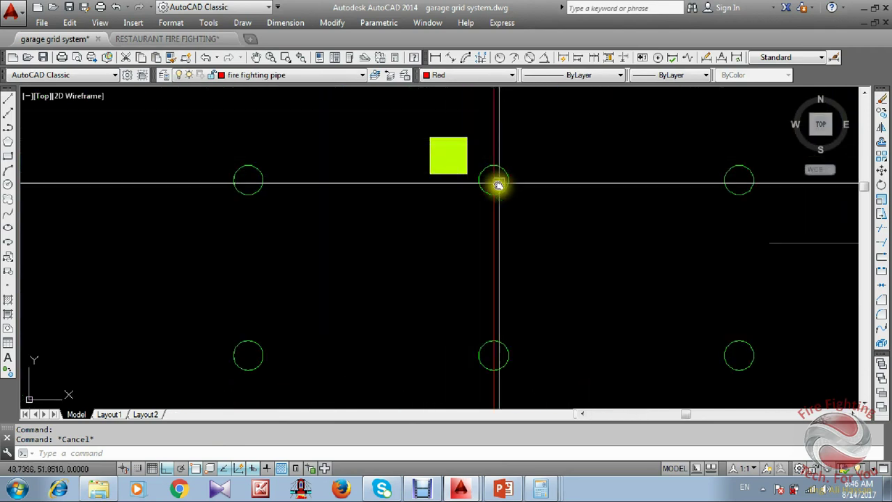
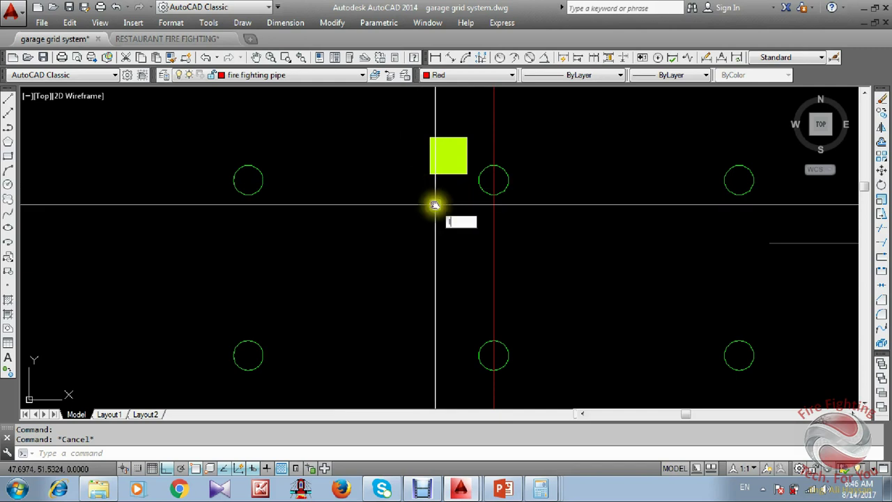
Draw a stepped red pipe line that detours about 0.58 to the left around the column and continues upward past it.
{"action": "key", "text": "Return"}
{"action": "left_click", "coordinate": [447, 326]}
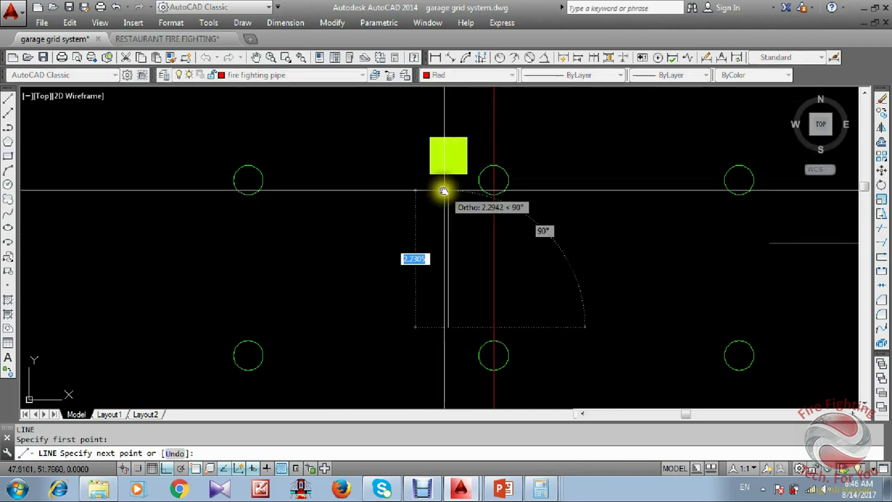
{"action": "middle_click_drag", "start_coordinate": [443, 154], "coordinate": [439, 225]}
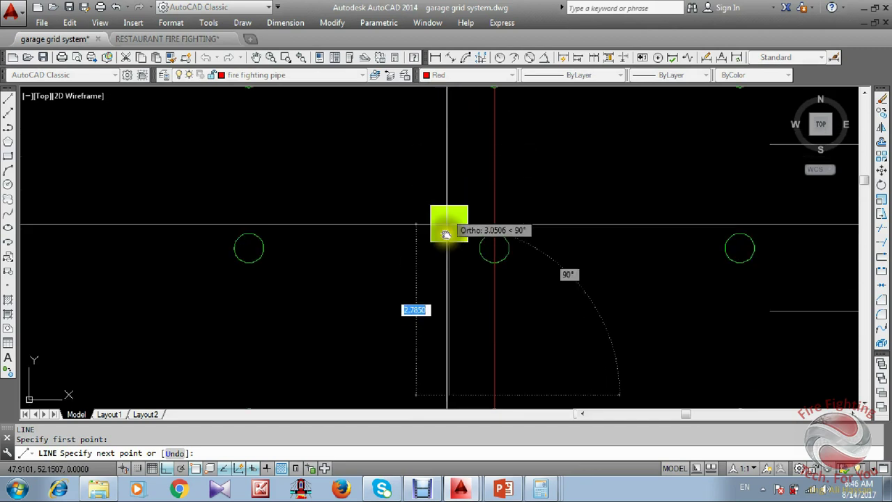
{"action": "left_click", "coordinate": [447, 256]}
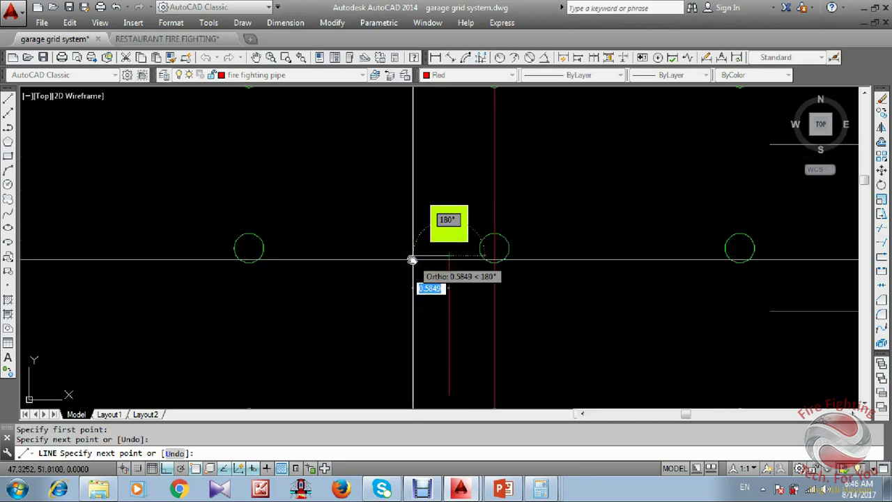
{"action": "left_click", "coordinate": [412, 259]}
{"action": "left_click", "coordinate": [412, 184]}
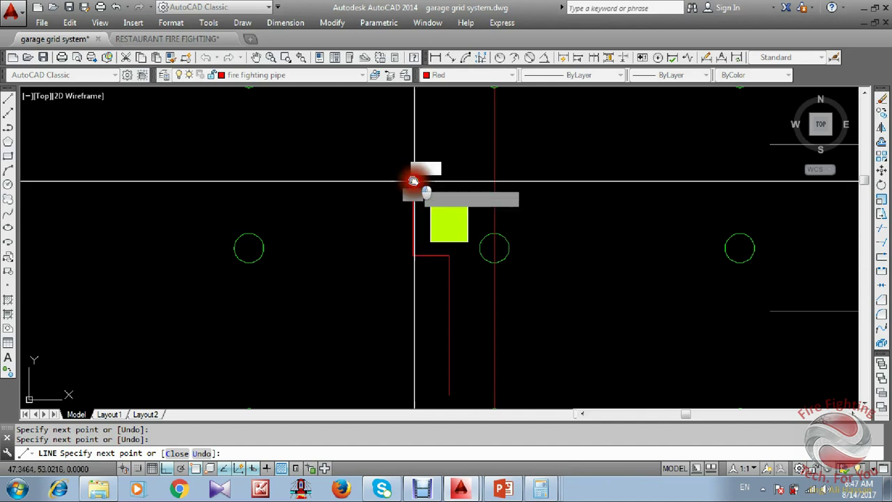
{"action": "left_click", "coordinate": [456, 182]}
{"action": "left_click", "coordinate": [454, 114]}
{"action": "key", "text": "Escape"}
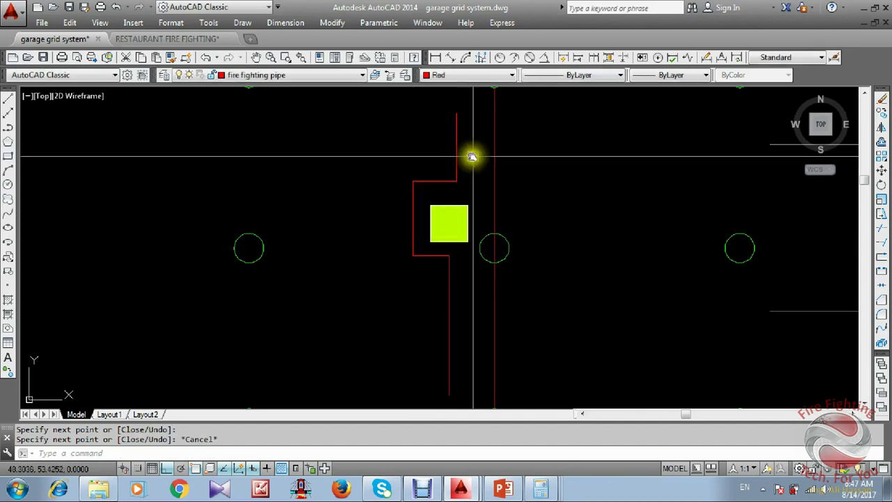
Erase the five segments of the stepped red line around the column.
{"action": "left_click", "coordinate": [466, 154]}
{"action": "left_click", "coordinate": [396, 190]}
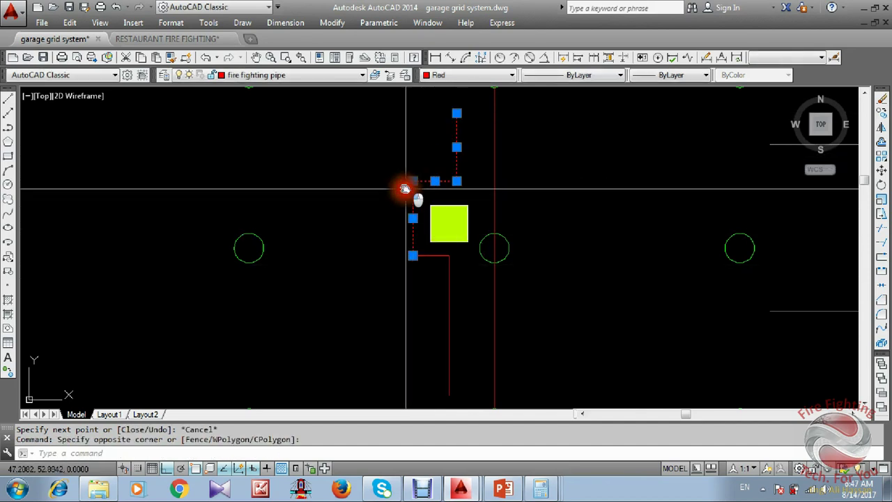
{"action": "scroll", "coordinate": [451, 254], "scroll_direction": "up", "scroll_amount": 2}
{"action": "left_click", "coordinate": [457, 248]}
{"action": "left_click", "coordinate": [373, 268]}
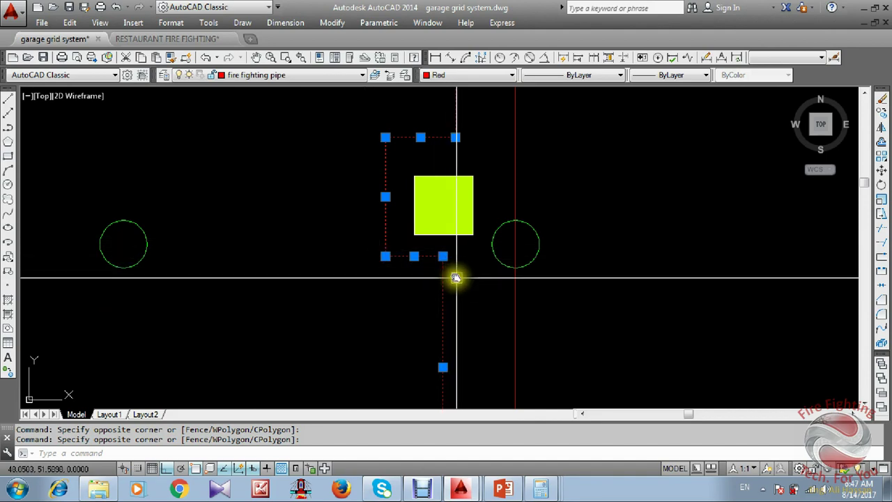
{"action": "type", "text": "e"}
{"action": "key", "text": "Return"}
Copy the red branch line from its lowest sprinkler's centre to the adjacent sprinkler column on the right.
{"action": "scroll", "coordinate": [454, 274], "scroll_direction": "down", "scroll_amount": 5}
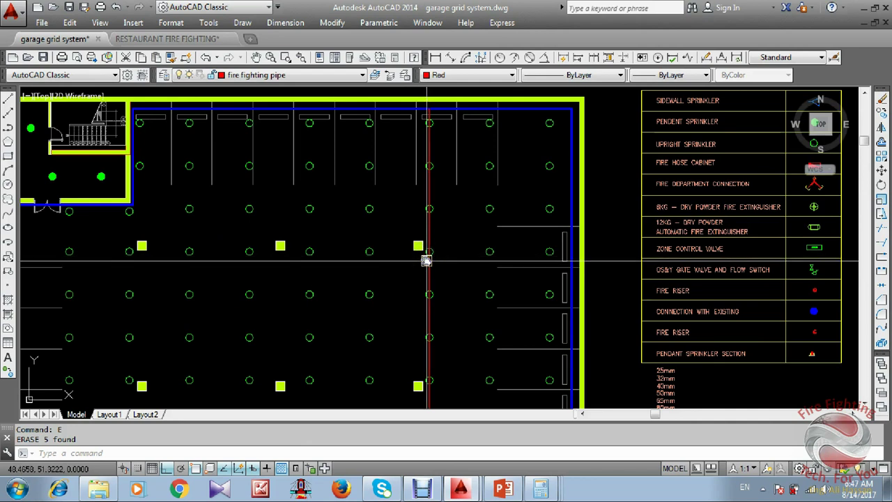
{"action": "middle_click_drag", "start_coordinate": [428, 283], "coordinate": [442, 119]}
{"action": "scroll", "coordinate": [442, 119], "scroll_direction": "down", "scroll_amount": 2}
{"action": "scroll", "coordinate": [436, 275], "scroll_direction": "up", "scroll_amount": 3}
{"action": "scroll", "coordinate": [450, 290], "scroll_direction": "up", "scroll_amount": 2}
{"action": "left_click", "coordinate": [474, 241]}
{"action": "scroll", "coordinate": [444, 328], "scroll_direction": "down", "scroll_amount": 5}
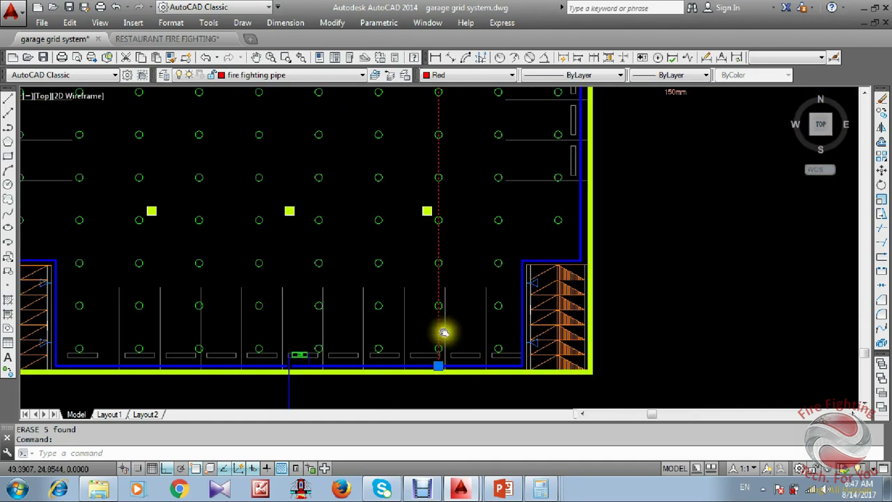
{"action": "scroll", "coordinate": [438, 253], "scroll_direction": "up", "scroll_amount": 3}
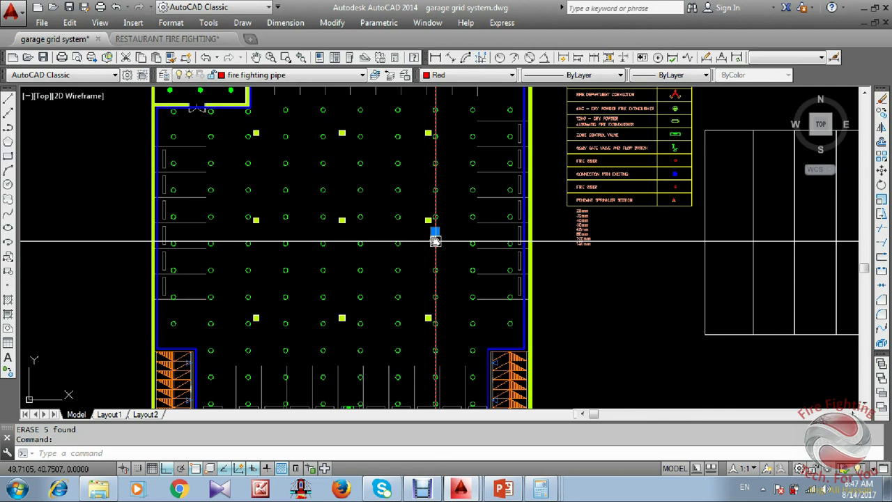
{"action": "middle_click_drag", "start_coordinate": [508, 318], "coordinate": [544, 193]}
{"action": "scroll", "coordinate": [491, 241], "scroll_direction": "up", "scroll_amount": 2}
{"action": "middle_click_drag", "start_coordinate": [501, 320], "coordinate": [512, 255]}
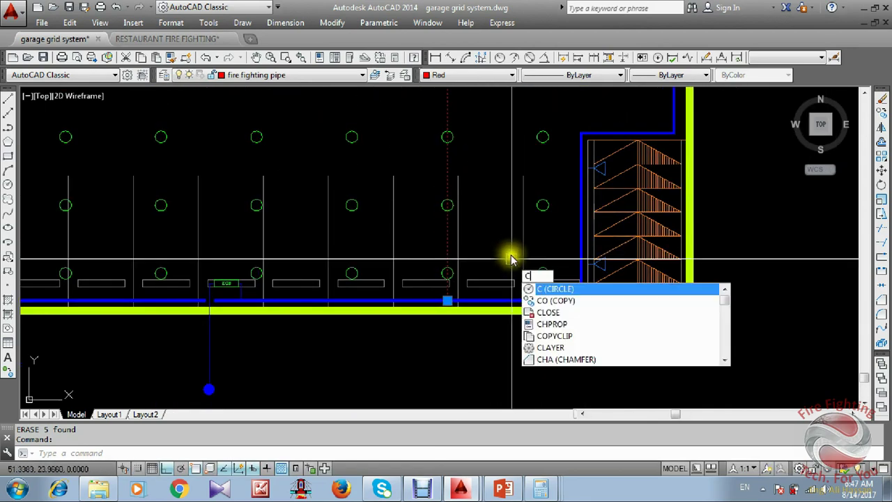
{"action": "key", "text": "Return"}
{"action": "scroll", "coordinate": [488, 268], "scroll_direction": "up", "scroll_amount": 4}
{"action": "left_click", "coordinate": [382, 282]}
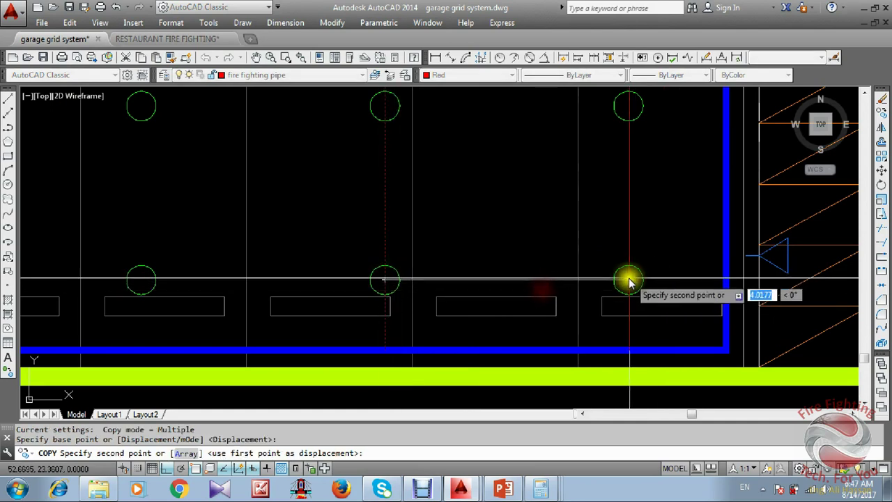
Continue copying the branch line onto the sprinkler columns further left, using the bottom-row sprinkler centres as targets.
{"action": "scroll", "coordinate": [610, 279], "scroll_direction": "down", "scroll_amount": 5}
{"action": "scroll", "coordinate": [593, 225], "scroll_direction": "up", "scroll_amount": 2}
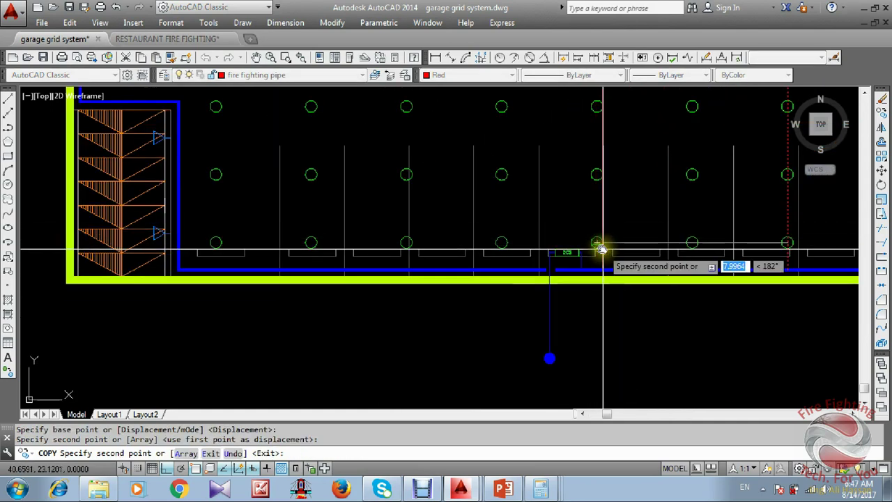
{"action": "left_click", "coordinate": [597, 243]}
{"action": "left_click", "coordinate": [501, 242]}
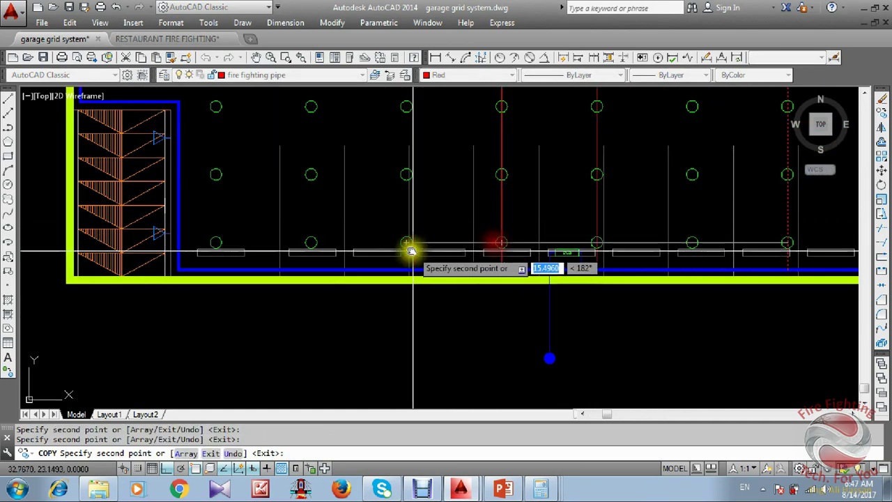
{"action": "left_click", "coordinate": [406, 243]}
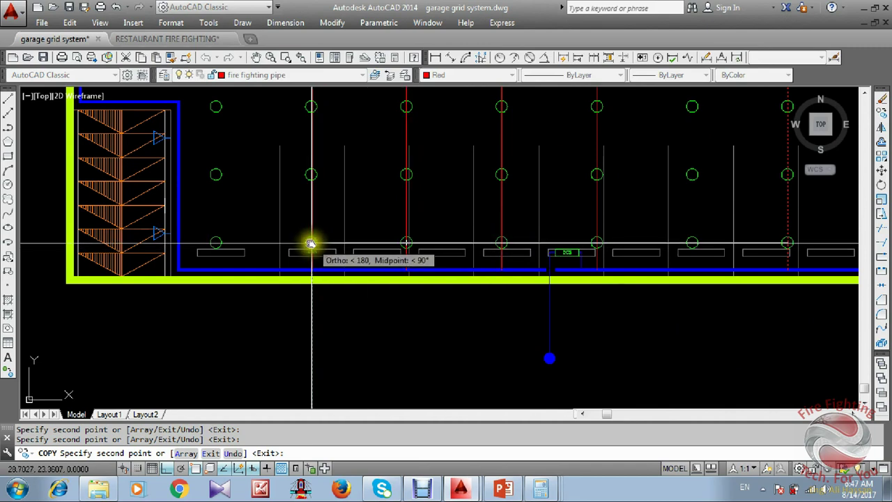
{"action": "scroll", "coordinate": [311, 242], "scroll_direction": "up", "scroll_amount": 3}
{"action": "middle_click_drag", "start_coordinate": [158, 252], "coordinate": [491, 263]}
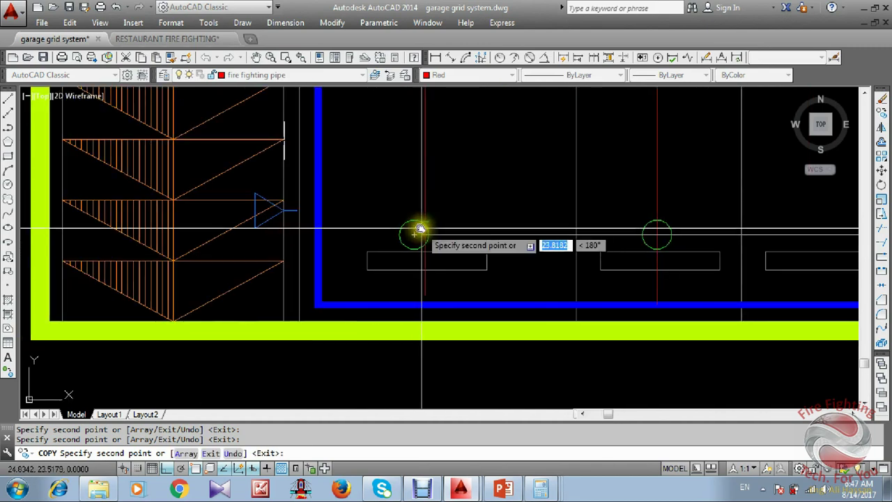
Copy the branch line onto the garage's outermost left and outermost right sprinkler columns.
{"action": "scroll", "coordinate": [416, 247], "scroll_direction": "down", "scroll_amount": 5}
{"action": "scroll", "coordinate": [435, 237], "scroll_direction": "up", "scroll_amount": 6}
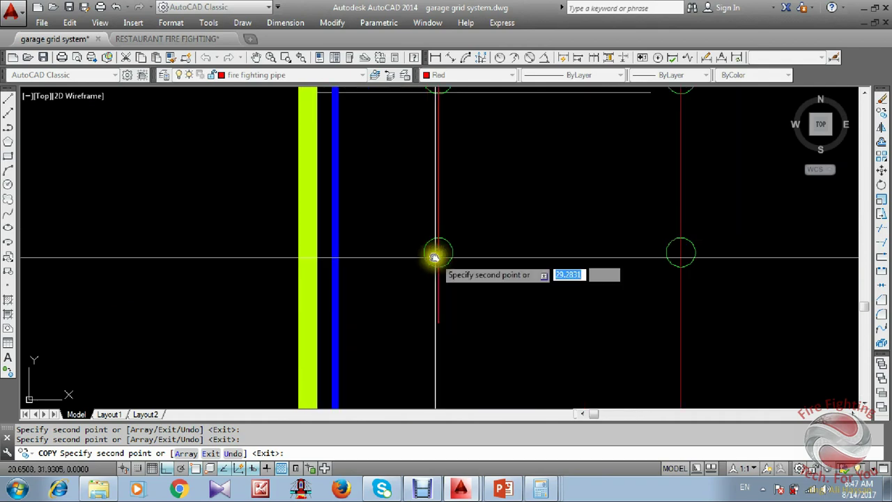
{"action": "scroll", "coordinate": [438, 307], "scroll_direction": "down", "scroll_amount": 8}
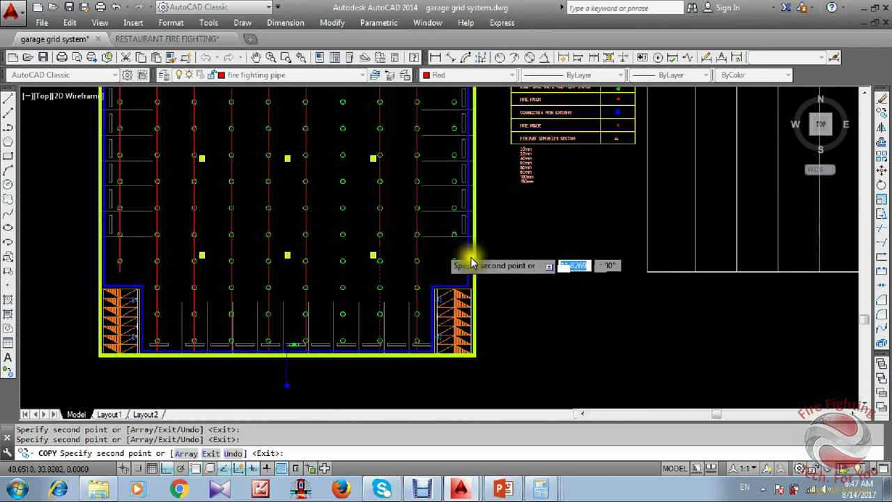
{"action": "scroll", "coordinate": [471, 262], "scroll_direction": "up", "scroll_amount": 8}
{"action": "scroll", "coordinate": [391, 287], "scroll_direction": "down", "scroll_amount": 5}
{"action": "key", "text": "Escape"}
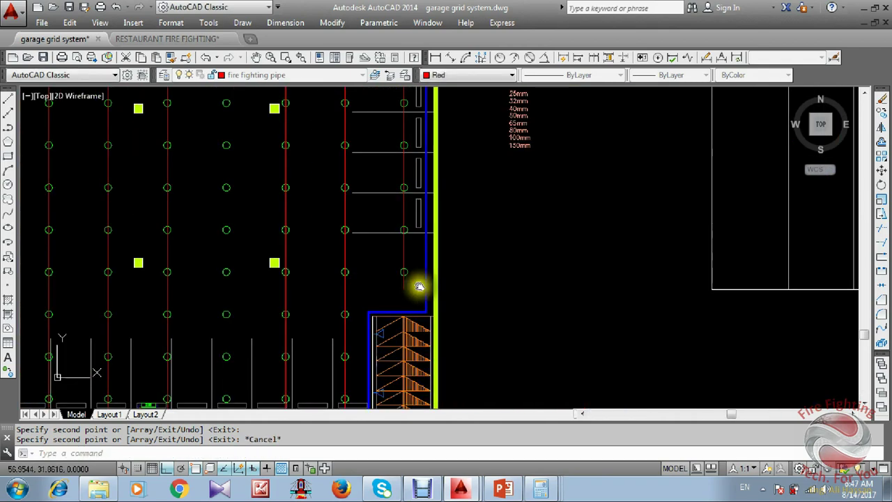
Extend the outermost right branch line down to the blue loop main above the right orange hatched area.
{"action": "scroll", "coordinate": [448, 253], "scroll_direction": "up", "scroll_amount": 1}
{"action": "type", "text": "ex"}
{"action": "key", "text": "Return"}
{"action": "left_click", "coordinate": [436, 253]}
{"action": "scroll", "coordinate": [434, 243], "scroll_direction": "up", "scroll_amount": 4}
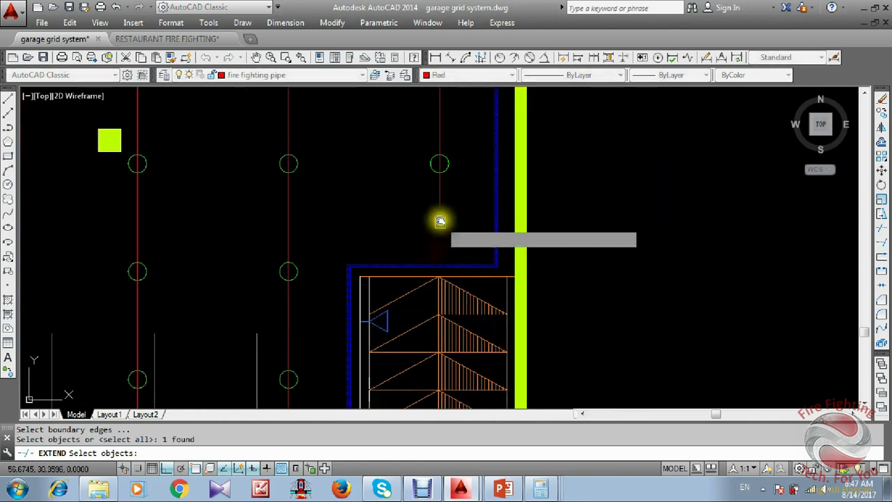
{"action": "scroll", "coordinate": [456, 282], "scroll_direction": "down", "scroll_amount": 6}
{"action": "key", "text": "Escape"}
Trim the outermost right branch line where it crosses above the loop main at the garage's upper wall.
{"action": "scroll", "coordinate": [438, 174], "scroll_direction": "up", "scroll_amount": 5}
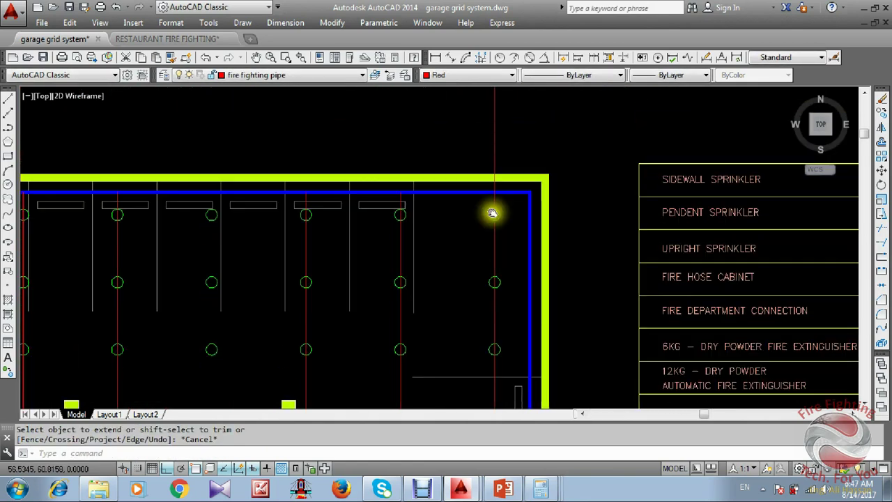
{"action": "scroll", "coordinate": [498, 206], "scroll_direction": "up", "scroll_amount": 2}
{"action": "type", "text": "tr"}
{"action": "key", "text": "Return"}
{"action": "left_click", "coordinate": [508, 182]}
{"action": "key", "text": "Return"}
{"action": "left_click", "coordinate": [514, 133]}
{"action": "key", "text": "Escape"}
Trim the left branch lines running into the stair lobby back to the loop main below its door wall.
{"action": "scroll", "coordinate": [402, 291], "scroll_direction": "down", "scroll_amount": 5}
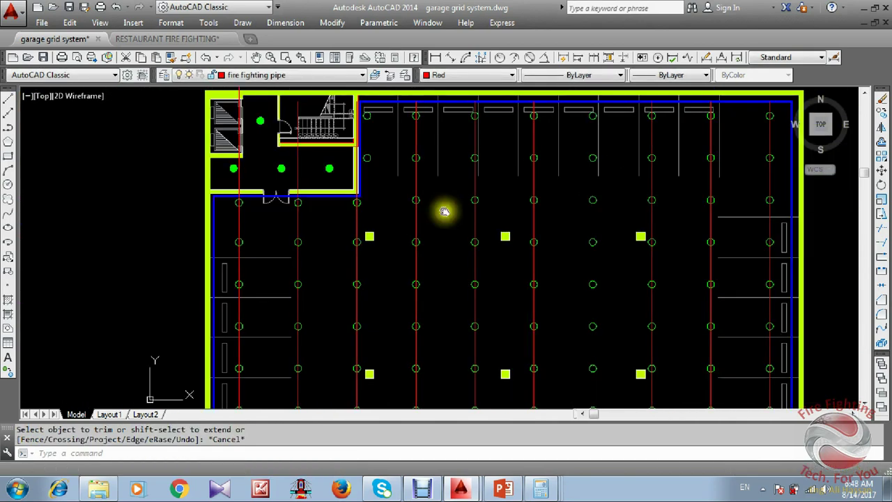
{"action": "scroll", "coordinate": [290, 192], "scroll_direction": "up", "scroll_amount": 4}
{"action": "middle_click_drag", "start_coordinate": [289, 193], "coordinate": [341, 222]}
{"action": "scroll", "coordinate": [349, 221], "scroll_direction": "up", "scroll_amount": 2}
{"action": "key", "text": "Return"}
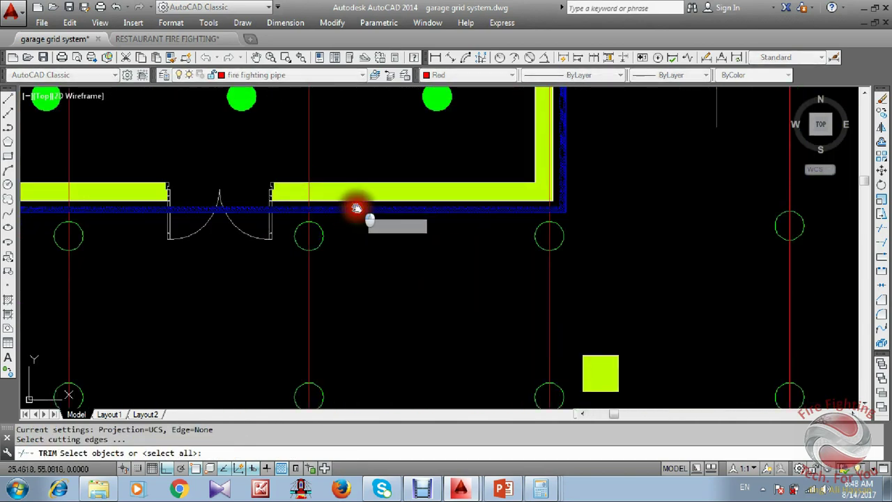
{"action": "left_click", "coordinate": [357, 208]}
{"action": "middle_click_drag", "start_coordinate": [287, 210], "coordinate": [442, 234]}
{"action": "key", "text": "Return"}
{"action": "left_click", "coordinate": [477, 154]}
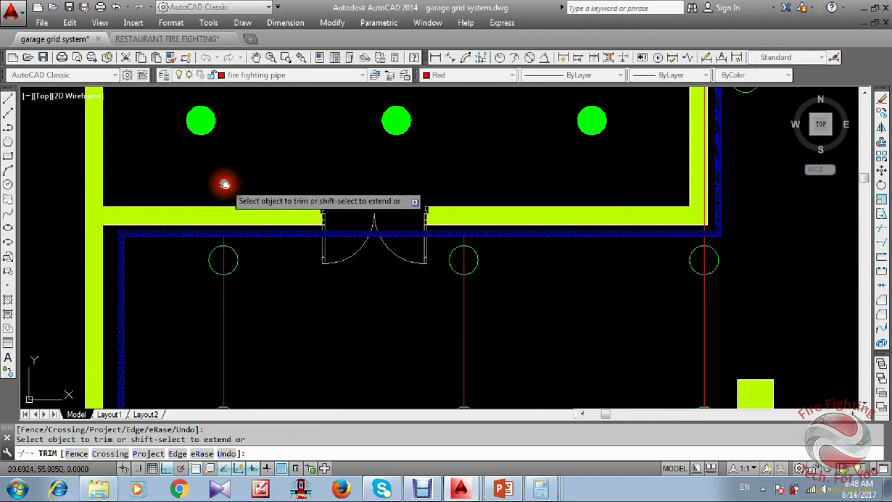
{"action": "key", "text": "Escape"}
Extend the outermost left branch line down to the loop main above the left orange hatched area.
{"action": "scroll", "coordinate": [353, 289], "scroll_direction": "down", "scroll_amount": 5}
{"action": "scroll", "coordinate": [313, 338], "scroll_direction": "up", "scroll_amount": 4}
{"action": "type", "text": "ex"}
{"action": "key", "text": "Return"}
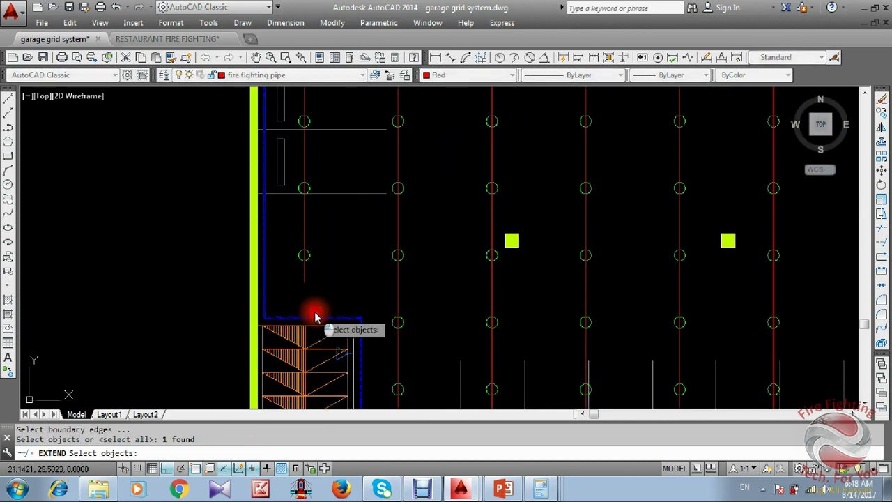
{"action": "key", "text": "Escape"}
Copy a branch line one column to the left onto the sprinkler column that still lacks a pipe.
{"action": "scroll", "coordinate": [404, 309], "scroll_direction": "down", "scroll_amount": 5}
{"action": "scroll", "coordinate": [462, 261], "scroll_direction": "up", "scroll_amount": 4}
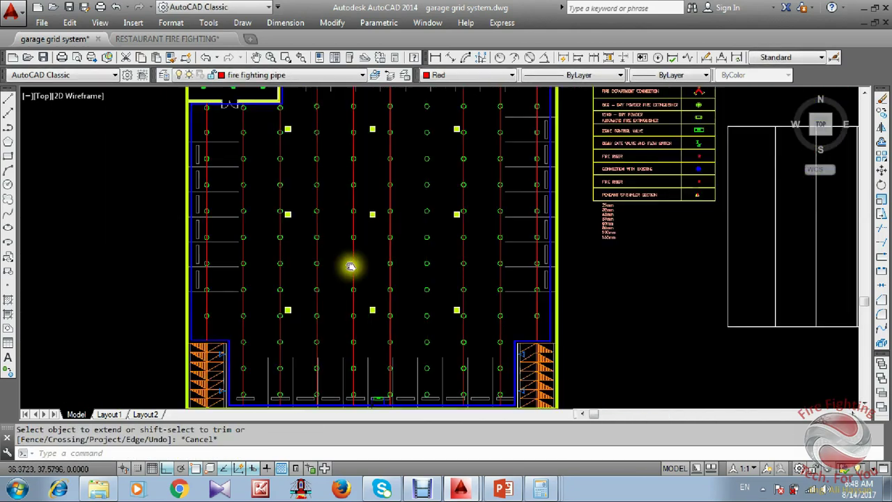
{"action": "scroll", "coordinate": [484, 275], "scroll_direction": "up", "scroll_amount": 3}
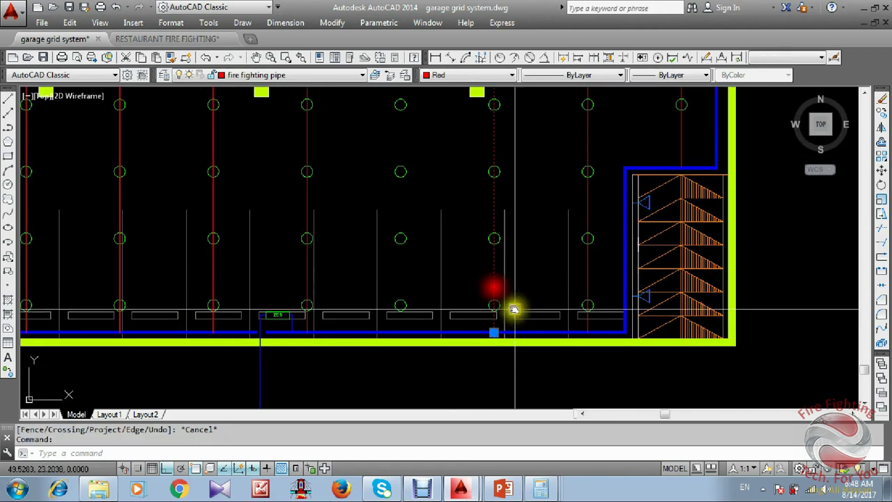
{"action": "type", "text": "o"}
{"action": "key", "text": "Return"}
{"action": "scroll", "coordinate": [515, 311], "scroll_direction": "up", "scroll_amount": 3}
{"action": "left_click", "coordinate": [498, 281]}
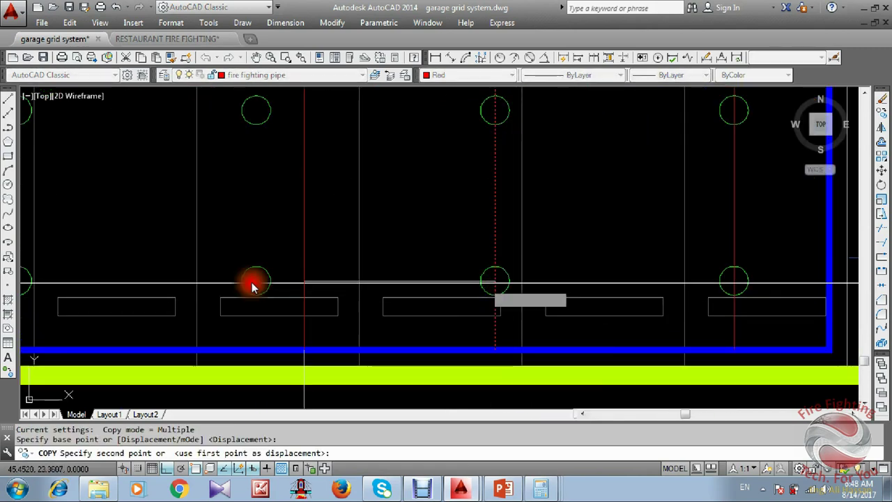
{"action": "left_click", "coordinate": [256, 283]}
{"action": "key", "text": "Escape"}
Draw a vertical red pipe from the lobby's upper pendent sprinkler down to the loop main beside the door.
{"action": "scroll", "coordinate": [409, 313], "scroll_direction": "down", "scroll_amount": 5}
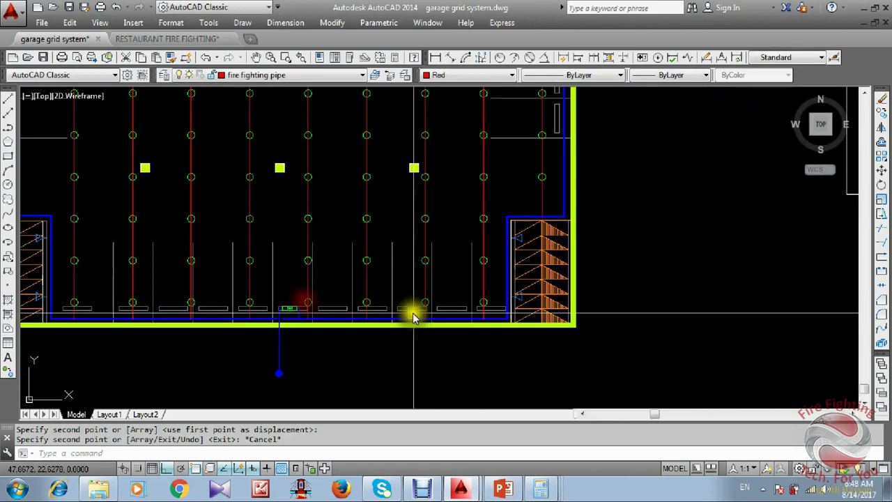
{"action": "scroll", "coordinate": [373, 199], "scroll_direction": "up", "scroll_amount": 5}
{"action": "mouse_move", "coordinate": [380, 233]}
{"action": "middle_mouse_down"}
{"action": "mouse_move", "coordinate": [550, 251]}
{"action": "mouse_move", "coordinate": [492, 253]}
{"action": "middle_mouse_up"}
{"action": "key", "text": "Return"}
{"action": "middle_click_drag", "start_coordinate": [438, 164], "coordinate": [442, 246]}
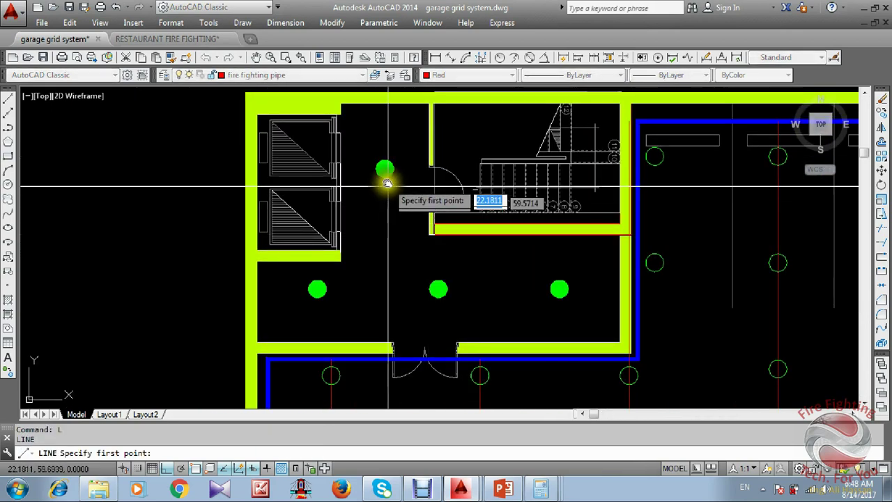
{"action": "left_click", "coordinate": [384, 168]}
{"action": "middle_click_drag", "start_coordinate": [390, 283], "coordinate": [391, 199]}
{"action": "scroll", "coordinate": [394, 286], "scroll_direction": "up", "scroll_amount": 2}
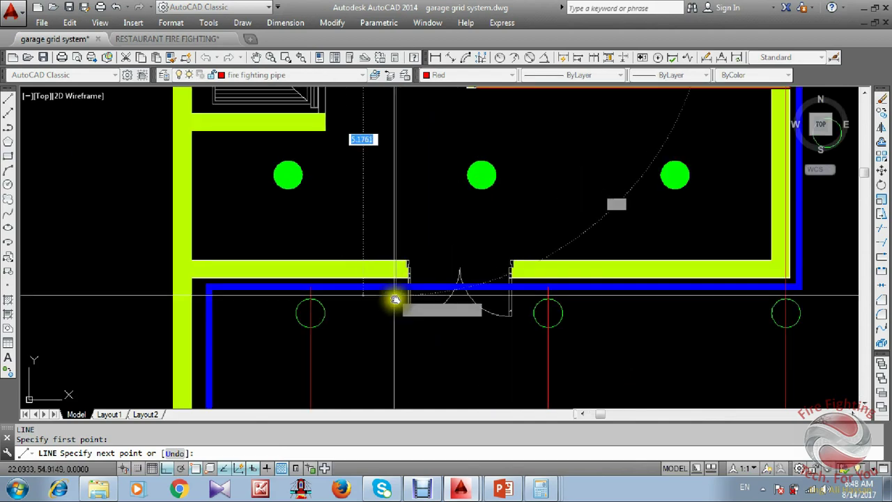
{"action": "key", "text": "Escape"}
Draw a horizontal red pipe through the lobby's three pendent sprinklers, from the rightmost to the leftmost.
{"action": "scroll", "coordinate": [392, 298], "scroll_direction": "down", "scroll_amount": 1}
{"action": "scroll", "coordinate": [528, 231], "scroll_direction": "up", "scroll_amount": 1}
{"action": "key", "text": "Return"}
{"action": "left_click", "coordinate": [640, 191]}
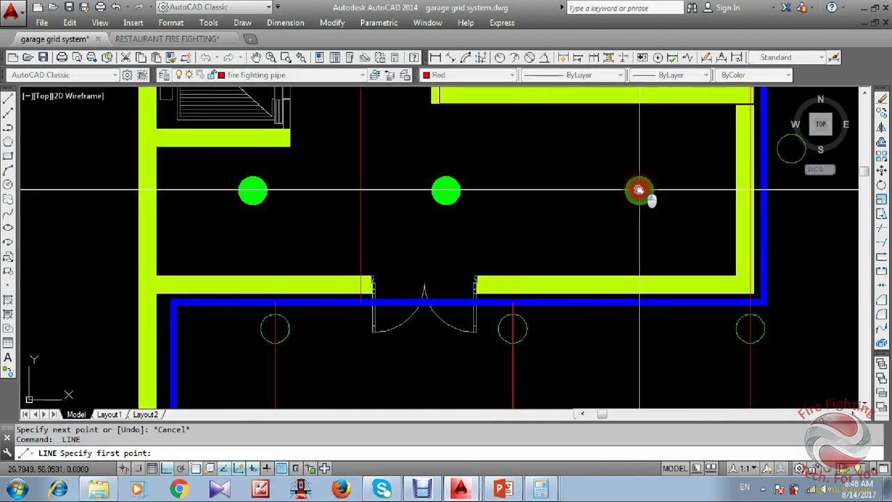
{"action": "left_click", "coordinate": [251, 191]}
{"action": "key", "text": "Escape"}
Draw a short red pipe from the right hatched area's lower sidewall sprinkler to the loop main.
{"action": "scroll", "coordinate": [364, 233], "scroll_direction": "down", "scroll_amount": 4}
{"action": "scroll", "coordinate": [265, 159], "scroll_direction": "up", "scroll_amount": 2}
{"action": "scroll", "coordinate": [371, 255], "scroll_direction": "up", "scroll_amount": 8}
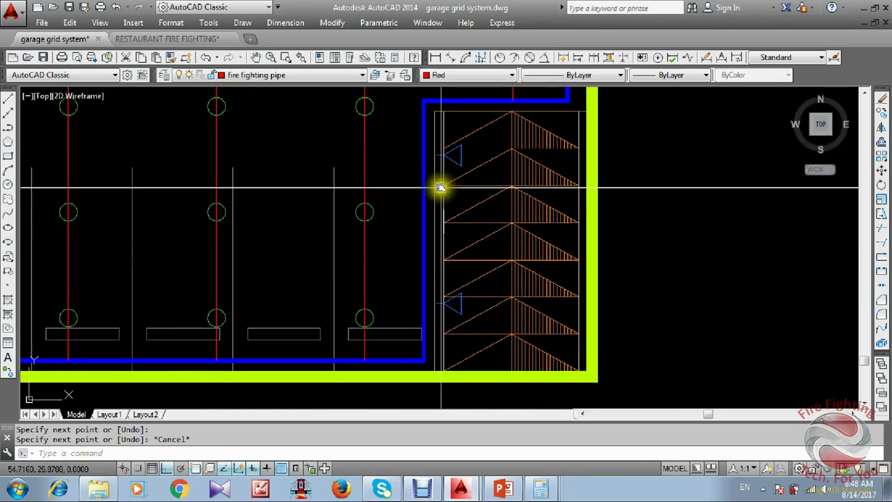
{"action": "scroll", "coordinate": [470, 314], "scroll_direction": "up", "scroll_amount": 3}
{"action": "type", "text": "l"}
{"action": "key", "text": "Return"}
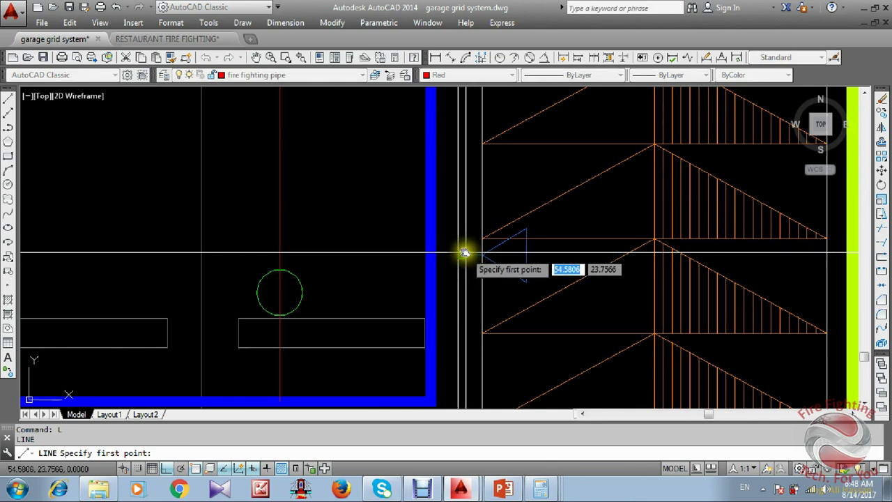
{"action": "middle_click_drag", "start_coordinate": [465, 253], "coordinate": [464, 265]}
{"action": "key", "text": "Escape"}
{"action": "scroll", "coordinate": [446, 244], "scroll_direction": "down", "scroll_amount": 5}
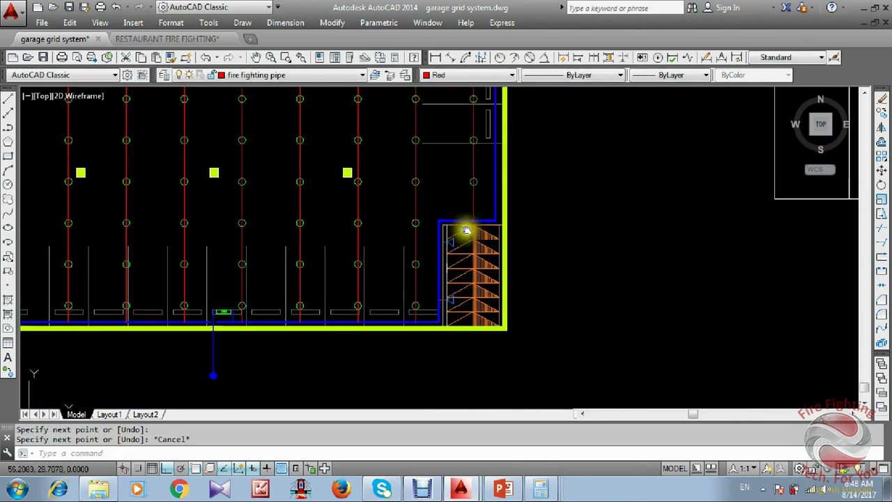
Draw a short red pipe from the right hatched area's upper sidewall sprinkler to the loop main.
{"action": "scroll", "coordinate": [398, 253], "scroll_direction": "up", "scroll_amount": 5}
{"action": "key", "text": "Return"}
{"action": "left_click", "coordinate": [368, 255]}
{"action": "key", "text": "Escape"}
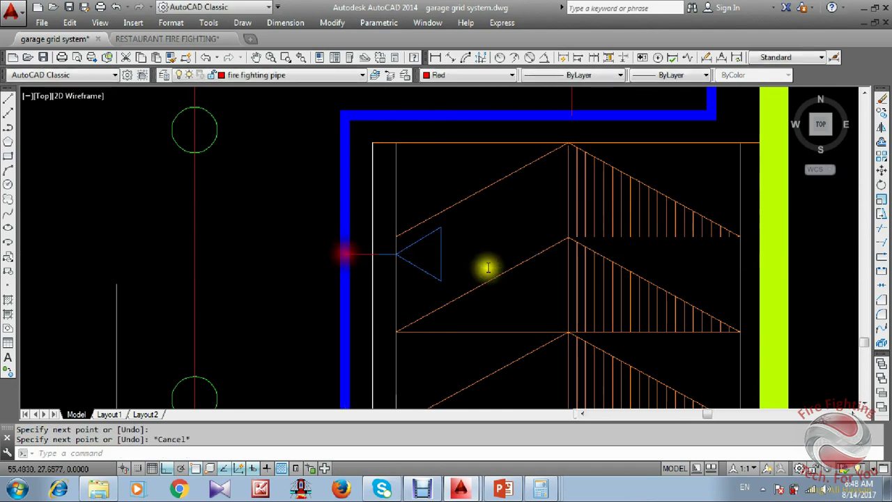
Draw a short red pipe connecting the left hatched area's upper sidewall sprinkler to the loop main.
{"action": "scroll", "coordinate": [563, 239], "scroll_direction": "down", "scroll_amount": 5}
{"action": "scroll", "coordinate": [405, 223], "scroll_direction": "up", "scroll_amount": 5}
{"action": "scroll", "coordinate": [456, 171], "scroll_direction": "up", "scroll_amount": 5}
{"action": "key", "text": "Return"}
{"action": "left_click", "coordinate": [416, 161]}
{"action": "key", "text": "Escape"}
Draw a short red pipe connecting the left hatched area's lower sidewall sprinkler to the loop main.
{"action": "scroll", "coordinate": [433, 209], "scroll_direction": "down", "scroll_amount": 3}
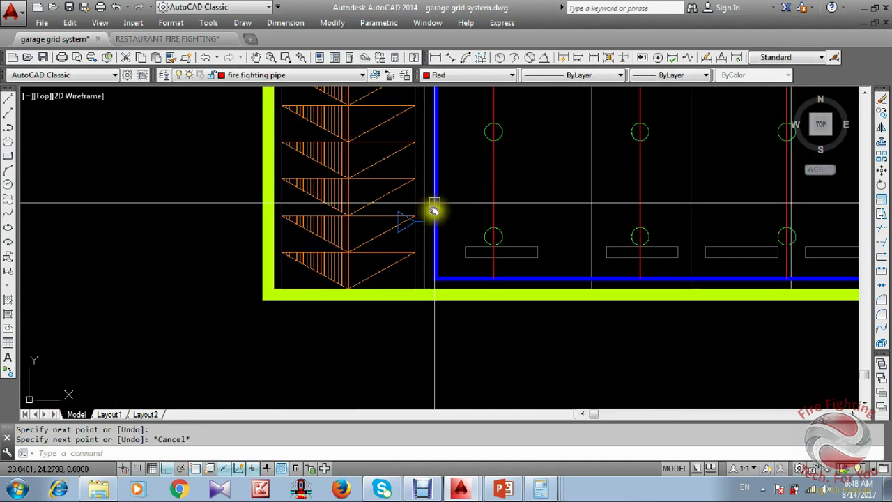
{"action": "scroll", "coordinate": [424, 221], "scroll_direction": "up", "scroll_amount": 3}
{"action": "key", "text": "Return"}
{"action": "left_click", "coordinate": [421, 215]}
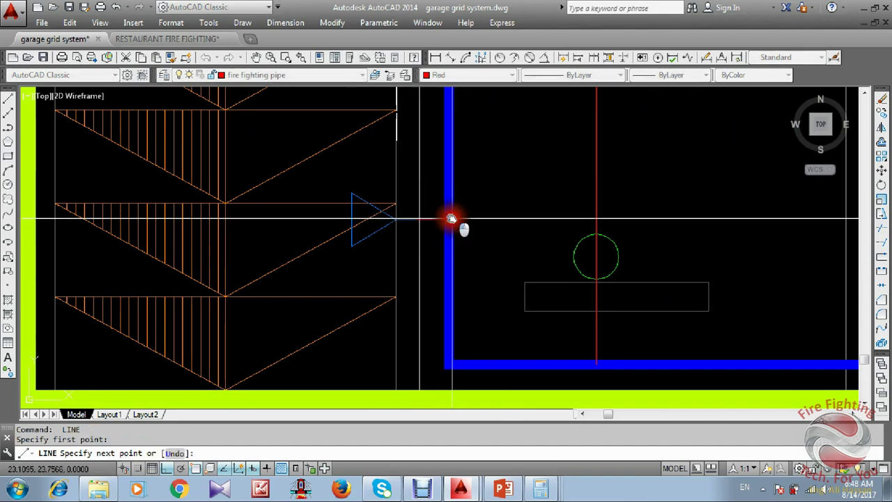
{"action": "key", "text": "Escape"}
Change the color of the vertical supply pipe between the blue connection point and the ZCS valve to Green.
{"action": "scroll", "coordinate": [347, 273], "scroll_direction": "down", "scroll_amount": 3}
{"action": "scroll", "coordinate": [434, 239], "scroll_direction": "down", "scroll_amount": 3}
{"action": "scroll", "coordinate": [523, 289], "scroll_direction": "up", "scroll_amount": 5}
{"action": "left_click", "coordinate": [538, 285]}
{"action": "left_click", "coordinate": [413, 304]}
{"action": "left_click", "coordinate": [473, 75]}
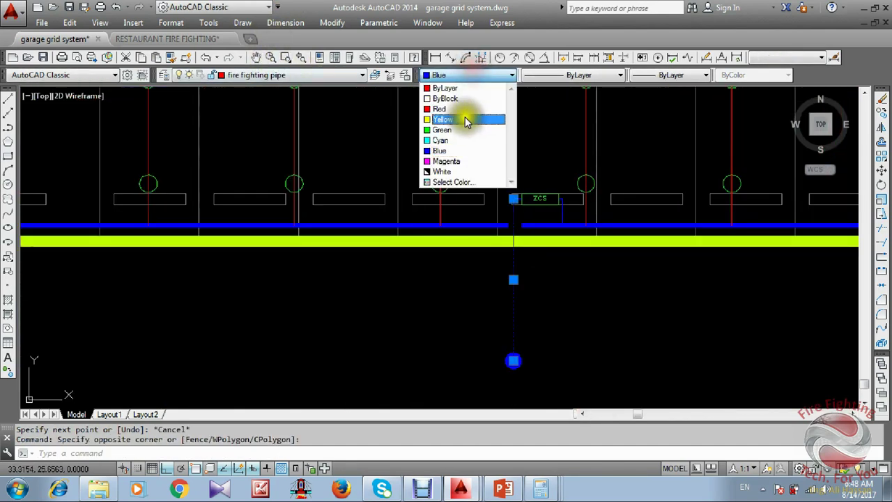
{"action": "left_click", "coordinate": [463, 131]}
{"action": "key", "text": "Escape"}
Match the green supply pipe's properties onto the remaining blue pipe segments on both sides of the ZCS valve.
{"action": "scroll", "coordinate": [495, 279], "scroll_direction": "up", "scroll_amount": 4}
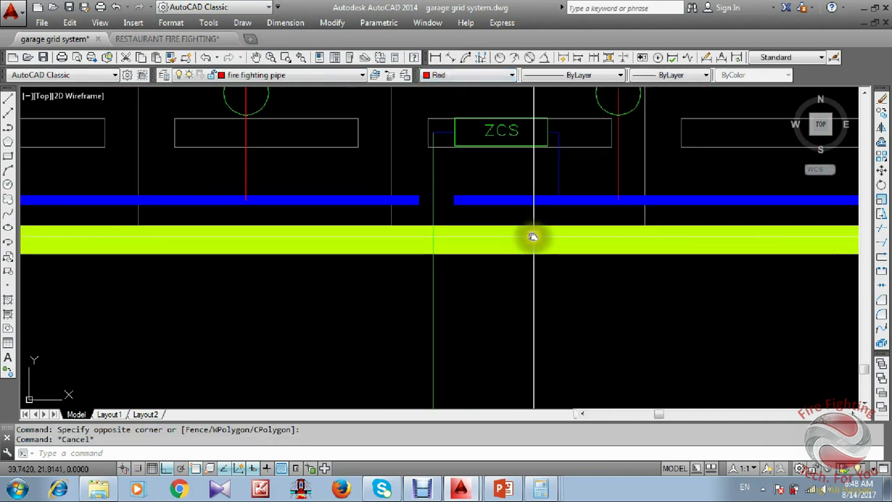
{"action": "left_click", "coordinate": [434, 171]}
{"action": "scroll", "coordinate": [439, 118], "scroll_direction": "up", "scroll_amount": 4}
{"action": "left_click", "coordinate": [797, 260]}
{"action": "left_click", "coordinate": [631, 268]}
{"action": "middle_click_drag", "start_coordinate": [607, 261], "coordinate": [451, 226]}
{"action": "scroll", "coordinate": [450, 226], "scroll_direction": "down", "scroll_amount": 1}
{"action": "scroll", "coordinate": [494, 189], "scroll_direction": "up", "scroll_amount": 2}
{"action": "left_click", "coordinate": [598, 100]}
{"action": "left_click", "coordinate": [564, 148]}
{"action": "key", "text": "Escape"}
{"action": "scroll", "coordinate": [397, 339], "scroll_direction": "down", "scroll_amount": 8}
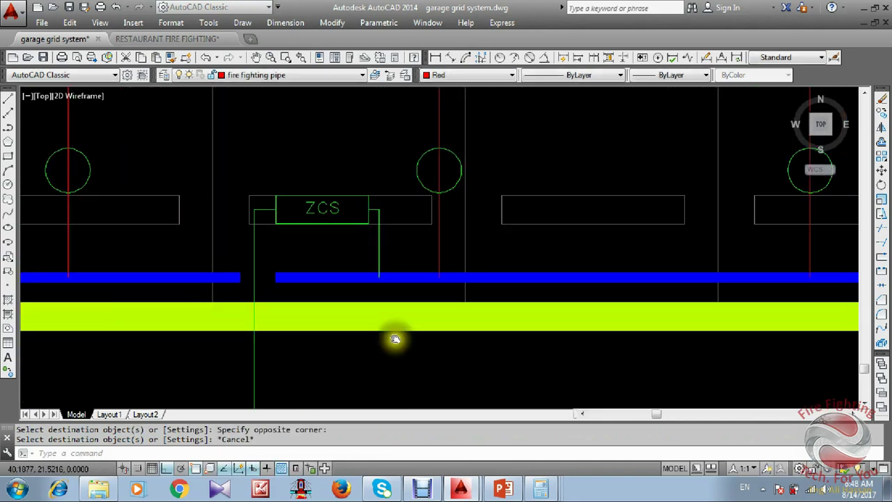
{"action": "scroll", "coordinate": [400, 174], "scroll_direction": "up", "scroll_amount": 8}
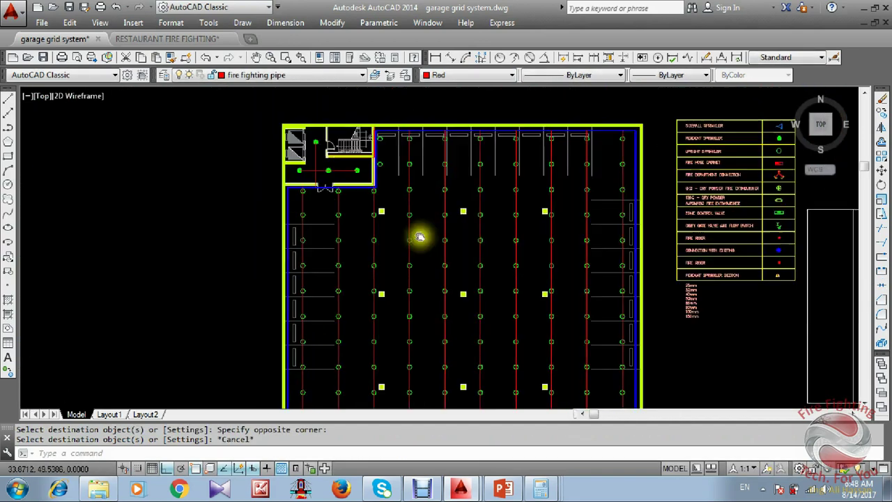
Trim the red branch line's excess above the blue loop main at the stair and lift block's lower-right corner.
{"action": "scroll", "coordinate": [430, 208], "scroll_direction": "down", "scroll_amount": 5}
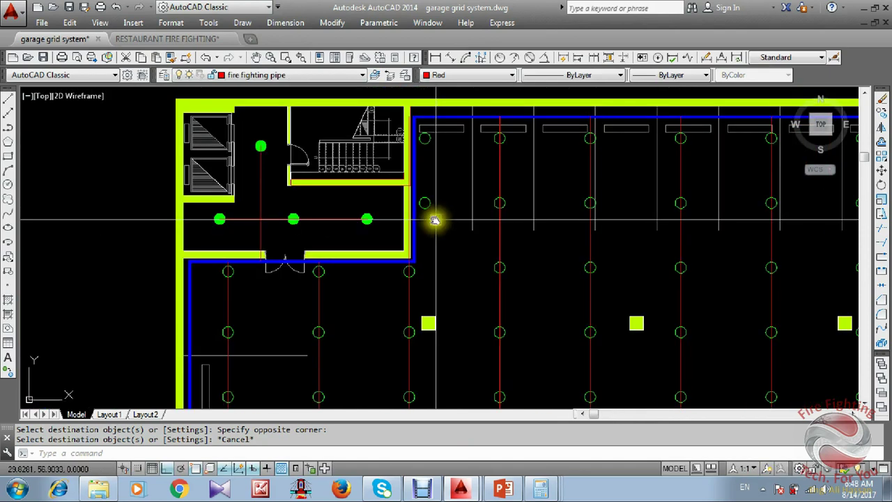
{"action": "scroll", "coordinate": [393, 302], "scroll_direction": "up", "scroll_amount": 5}
{"action": "scroll", "coordinate": [423, 241], "scroll_direction": "up", "scroll_amount": 4}
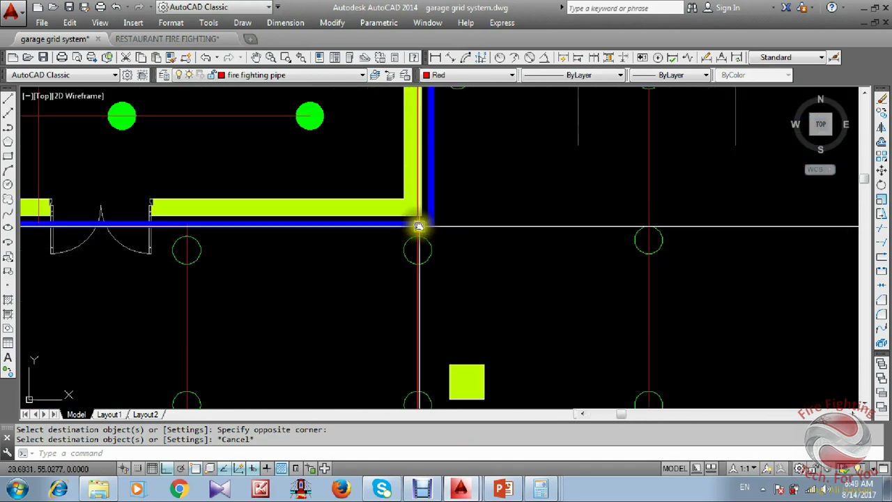
{"action": "type", "text": "tr"}
{"action": "scroll", "coordinate": [423, 232], "scroll_direction": "up", "scroll_amount": 5}
{"action": "left_click", "coordinate": [423, 228]}
{"action": "key", "text": "space"}
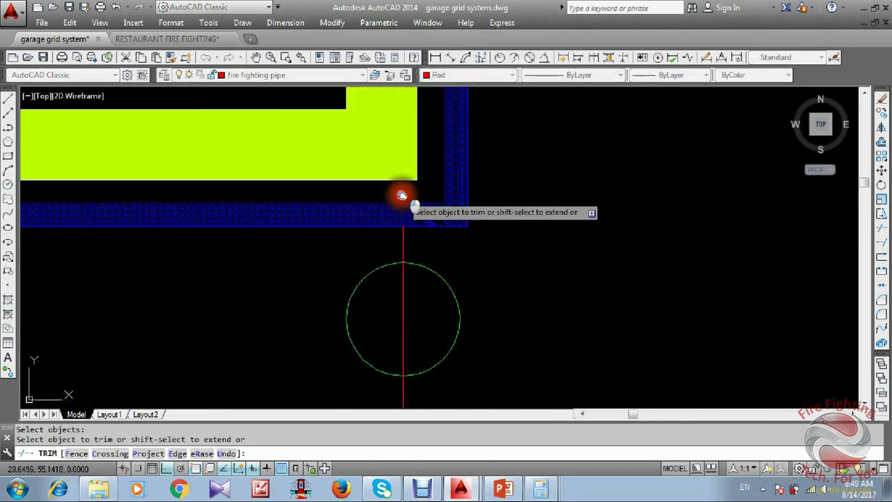
{"action": "left_click", "coordinate": [402, 194]}
{"action": "key", "text": "Escape"}
Check the branch lines and sprinkler connections beside the stair block and across the whole garage plan.
{"action": "scroll", "coordinate": [426, 232], "scroll_direction": "down", "scroll_amount": 9}
{"action": "middle_click_drag", "start_coordinate": [472, 123], "coordinate": [426, 197]}
{"action": "middle_click_drag", "start_coordinate": [410, 100], "coordinate": [410, 207]}
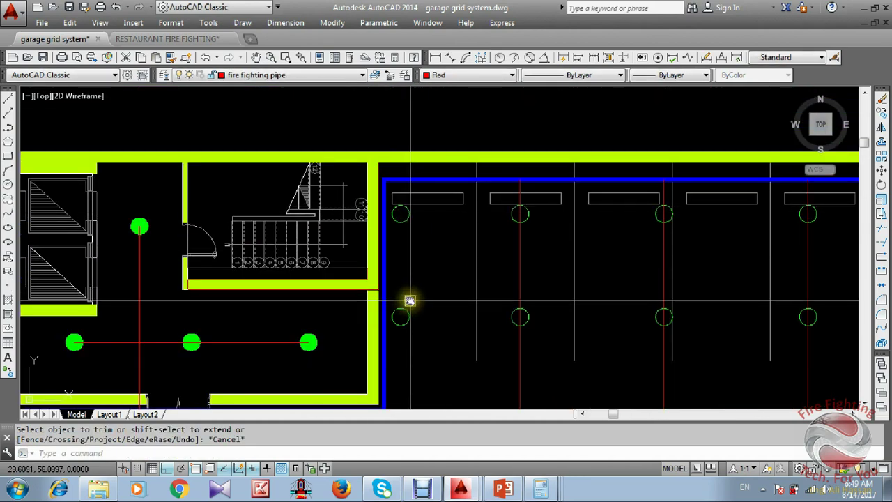
{"action": "middle_click_drag", "start_coordinate": [410, 300], "coordinate": [410, 209]}
{"action": "scroll", "coordinate": [410, 210], "scroll_direction": "down", "scroll_amount": 2}
{"action": "middle_click_drag", "start_coordinate": [428, 288], "coordinate": [428, 208]}
{"action": "scroll", "coordinate": [428, 205], "scroll_direction": "down", "scroll_amount": 1}
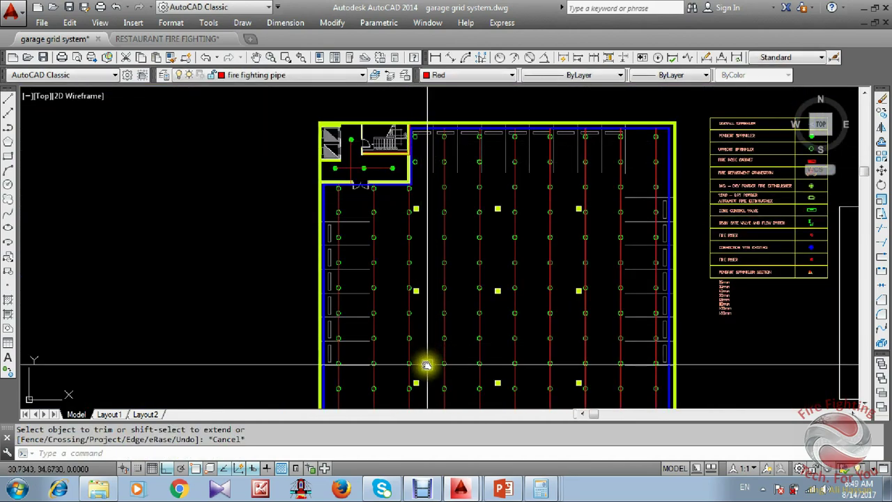
{"action": "scroll", "coordinate": [426, 202], "scroll_direction": "down", "scroll_amount": 4}
{"action": "scroll", "coordinate": [423, 196], "scroll_direction": "up", "scroll_amount": 4}
{"action": "scroll", "coordinate": [425, 247], "scroll_direction": "down", "scroll_amount": 2}
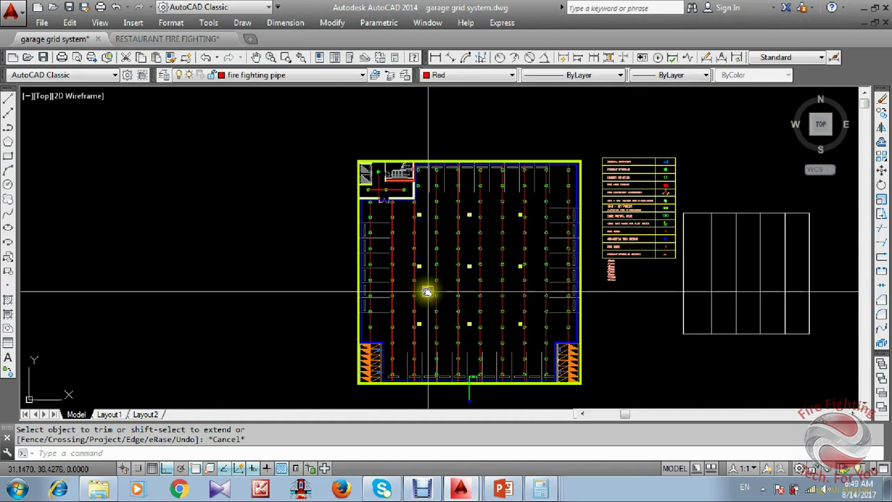
Draw a vertical red pipe from the lower sprinkler beside the stair block through the upper one to the blue main.
{"action": "scroll", "coordinate": [425, 185], "scroll_direction": "up", "scroll_amount": 5}
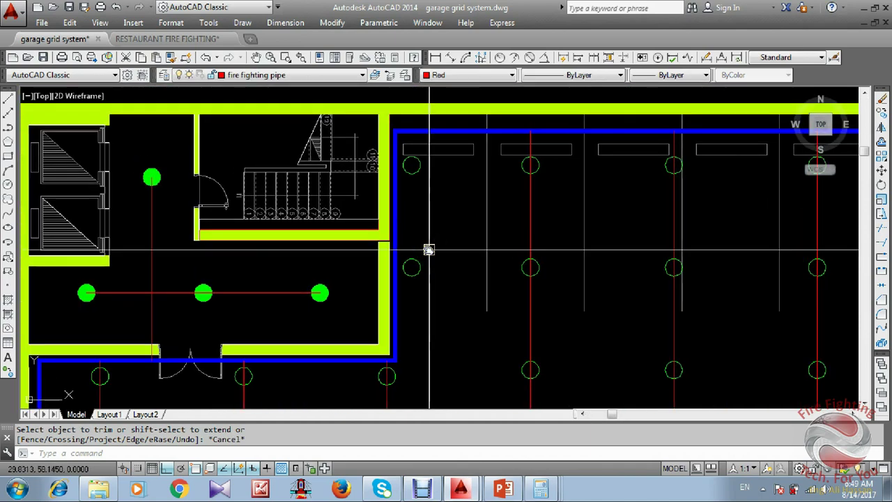
{"action": "type", "text": "l"}
{"action": "key", "text": "Return"}
{"action": "scroll", "coordinate": [428, 248], "scroll_direction": "up", "scroll_amount": 2}
{"action": "left_click", "coordinate": [403, 279]}
{"action": "middle_click_drag", "start_coordinate": [405, 186], "coordinate": [418, 262]}
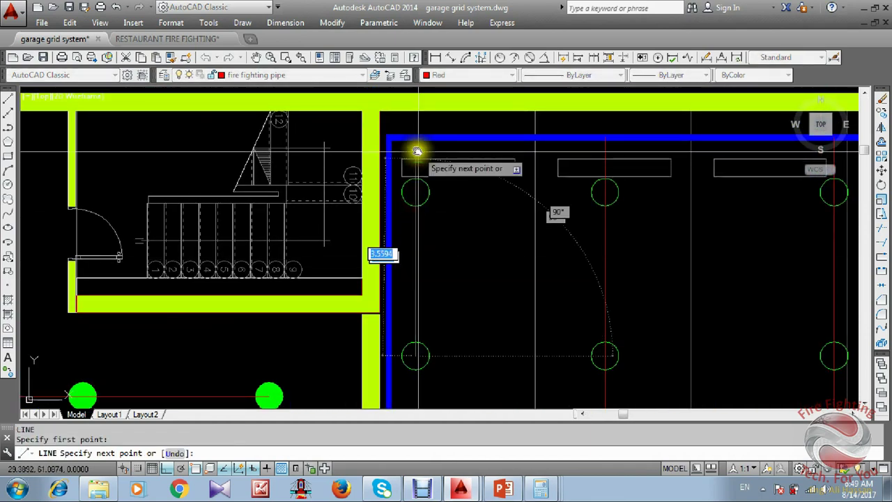
{"action": "key", "text": "Escape"}
Draw a horizontal red pipe about 0.5 units long to the right from the branch line just below the main's inner corner.
{"action": "scroll", "coordinate": [418, 154], "scroll_direction": "down", "scroll_amount": 3}
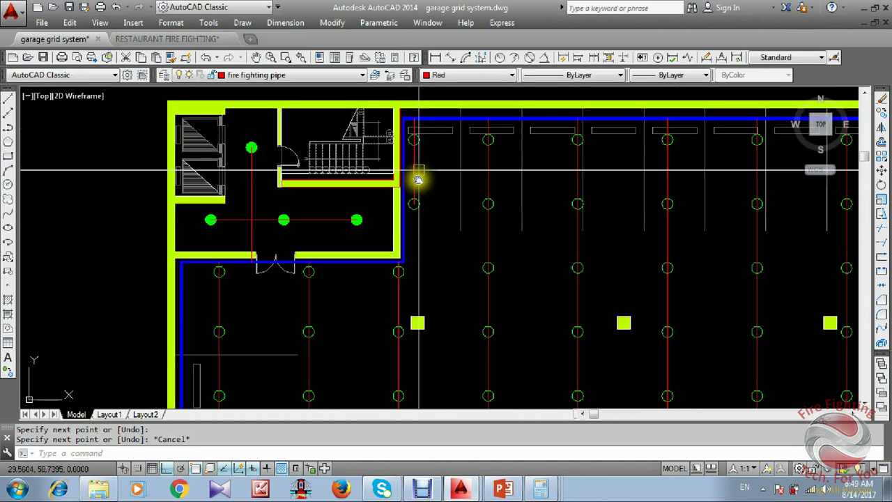
{"action": "scroll", "coordinate": [447, 225], "scroll_direction": "down", "scroll_amount": 2}
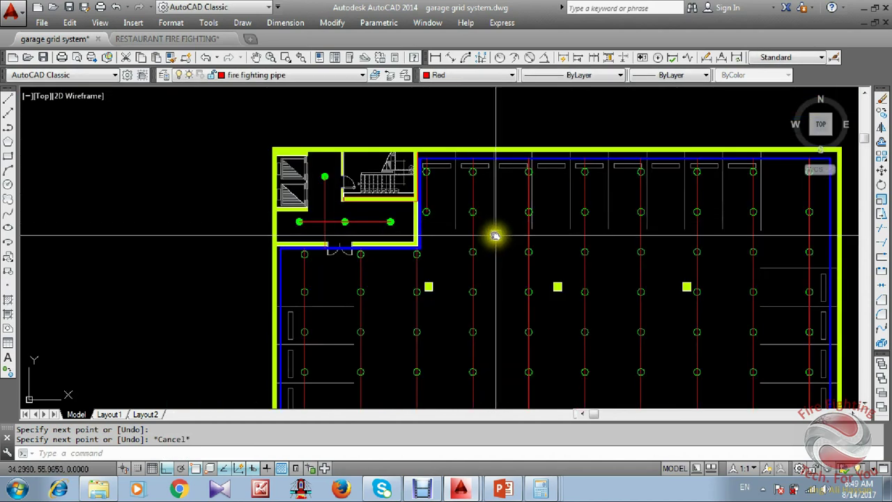
{"action": "scroll", "coordinate": [477, 181], "scroll_direction": "down", "scroll_amount": 2}
{"action": "scroll", "coordinate": [454, 116], "scroll_direction": "up", "scroll_amount": 7}
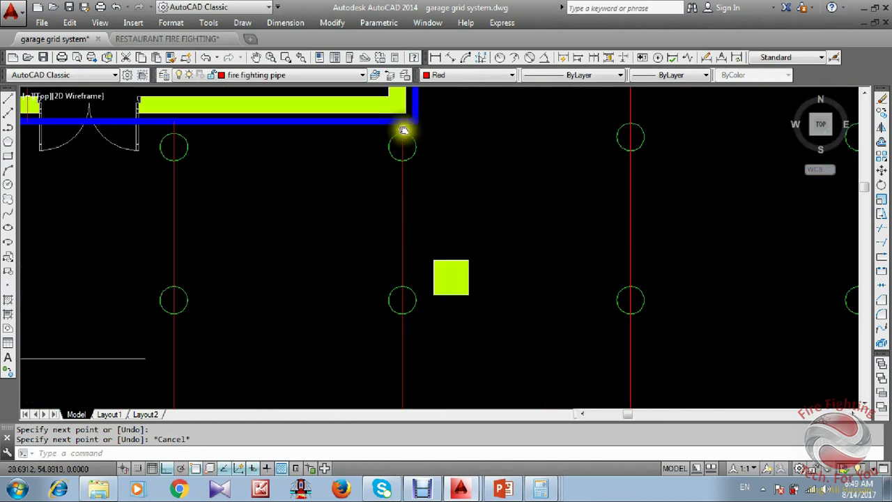
{"action": "scroll", "coordinate": [408, 177], "scroll_direction": "up", "scroll_amount": 2}
{"action": "key", "text": "Escape"}
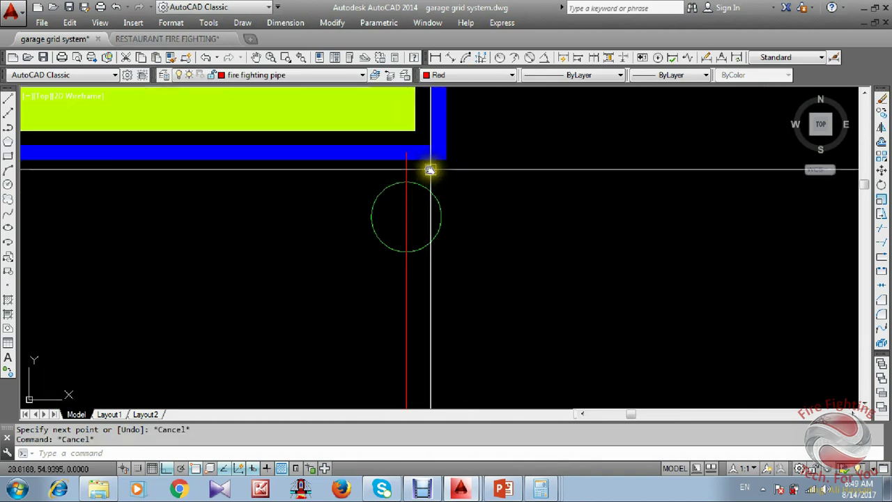
{"action": "scroll", "coordinate": [433, 180], "scroll_direction": "down", "scroll_amount": 3}
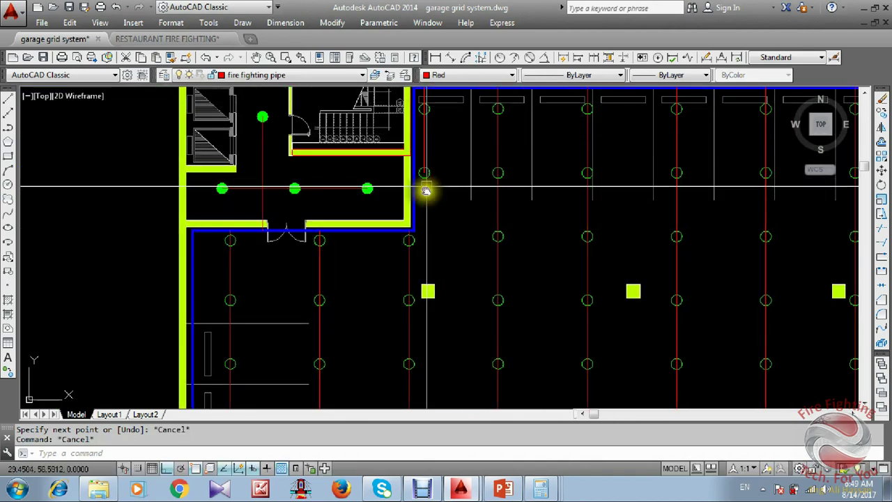
{"action": "scroll", "coordinate": [420, 287], "scroll_direction": "up", "scroll_amount": 3}
{"action": "type", "text": "L"}
{"action": "key", "text": "Return"}
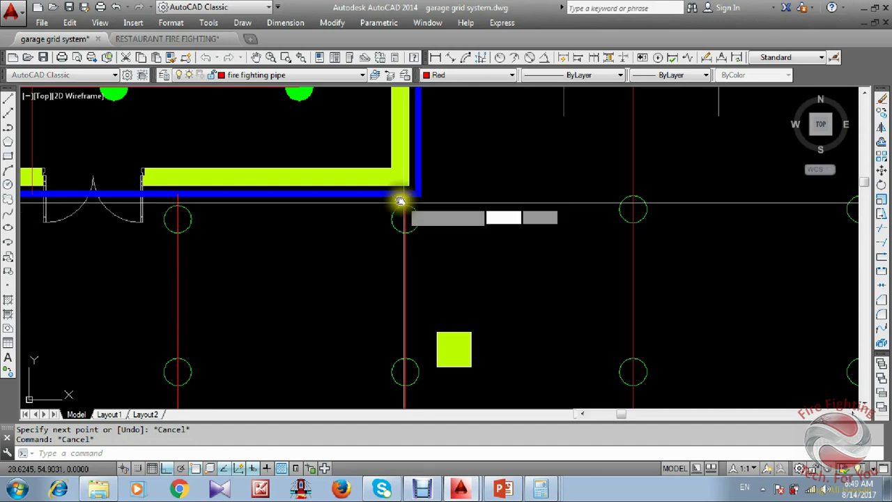
{"action": "scroll", "coordinate": [406, 207], "scroll_direction": "up", "scroll_amount": 4}
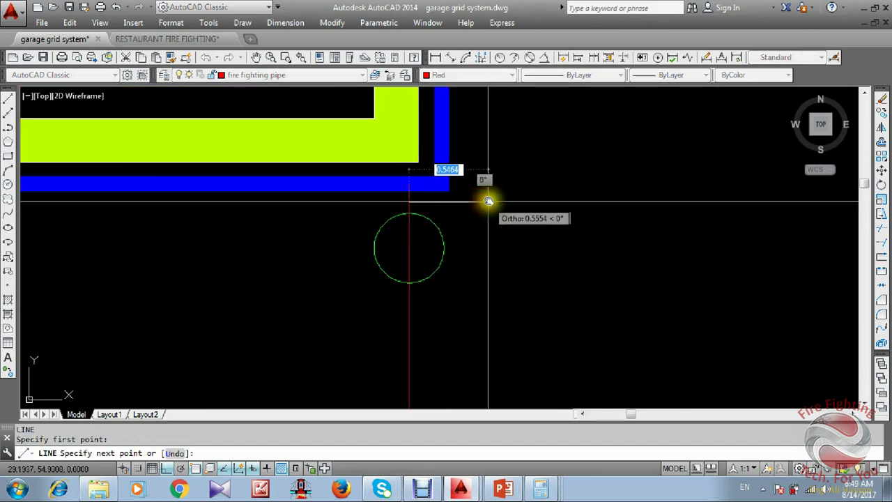
{"action": "left_click", "coordinate": [483, 203]}
{"action": "scroll", "coordinate": [467, 263], "scroll_direction": "down", "scroll_amount": 3}
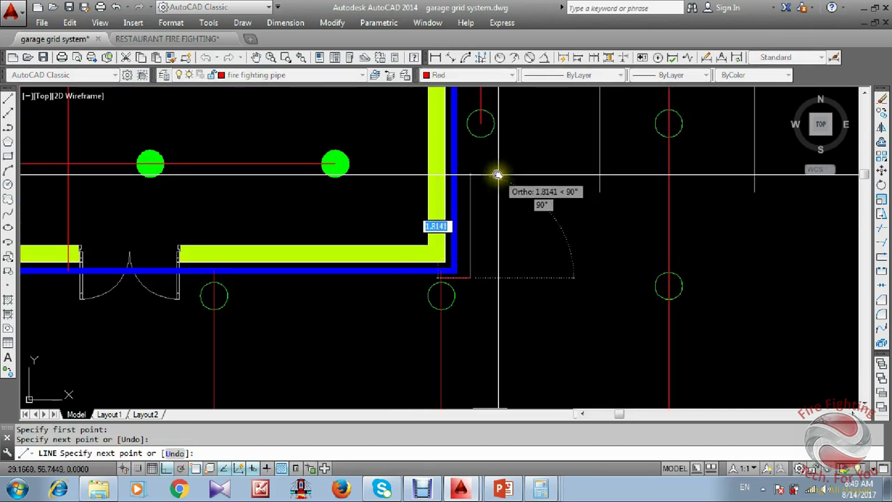
{"action": "key", "text": "Escape"}
{"action": "left_click", "coordinate": [472, 212]}
{"action": "middle_click_drag", "start_coordinate": [474, 211], "coordinate": [474, 221]}
{"action": "type", "text": "m"}
{"action": "key", "text": "Return"}
{"action": "key", "text": "Escape"}
Fillet the vertical pipe of the two sprinklers beside the stair block to the short horizontal pipe with radius 0.
{"action": "type", "text": "f"}
{"action": "key", "text": "Return"}
{"action": "left_click", "coordinate": [479, 155]}
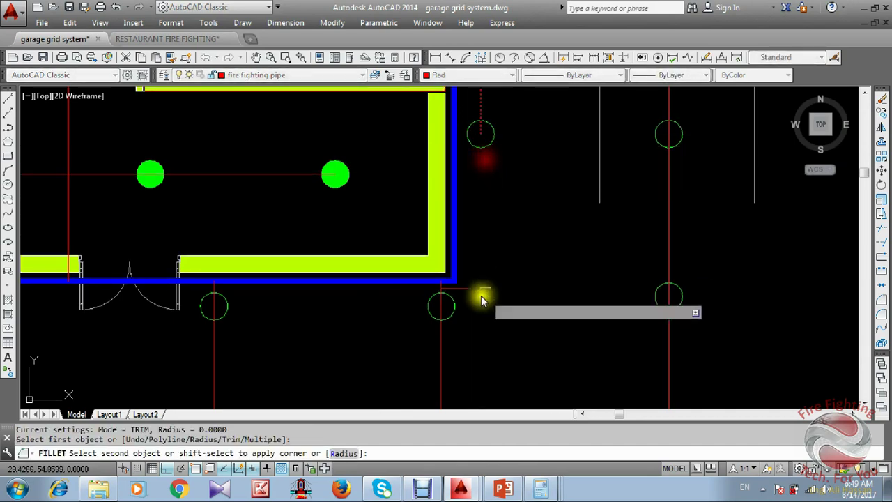
{"action": "scroll", "coordinate": [475, 300], "scroll_direction": "up", "scroll_amount": 4}
{"action": "left_click", "coordinate": [456, 271]}
{"action": "key", "text": "Escape"}
Fillet the short horizontal pipe to the branch line below the stair block's corner to form a square corner.
{"action": "type", "text": "f"}
{"action": "key", "text": "Return"}
{"action": "left_click", "coordinate": [439, 270]}
{"action": "left_click", "coordinate": [395, 324]}
{"action": "key", "text": "Escape"}
Review the joined branch line and the complete grid pipe layout down to the supply connection.
{"action": "scroll", "coordinate": [476, 250], "scroll_direction": "down", "scroll_amount": 4}
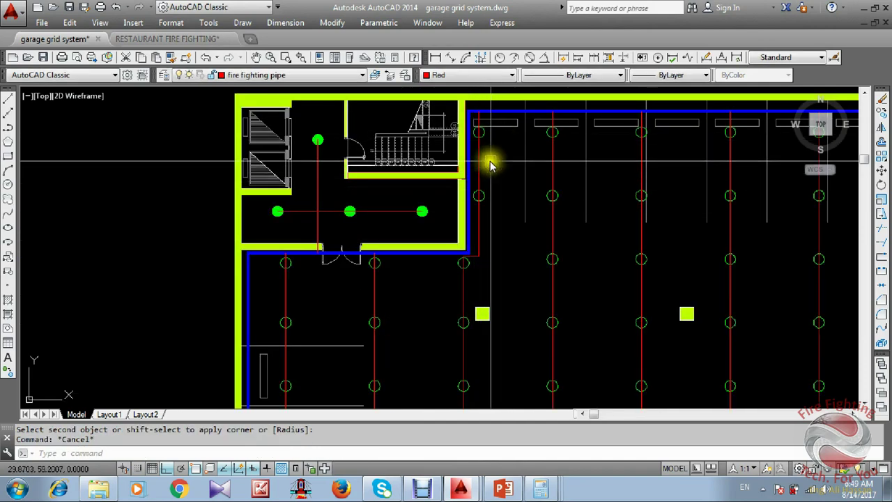
{"action": "scroll", "coordinate": [499, 227], "scroll_direction": "down", "scroll_amount": 1}
{"action": "middle_click_drag", "start_coordinate": [499, 227], "coordinate": [487, 173]}
{"action": "middle_click_drag", "start_coordinate": [472, 225], "coordinate": [458, 155]}
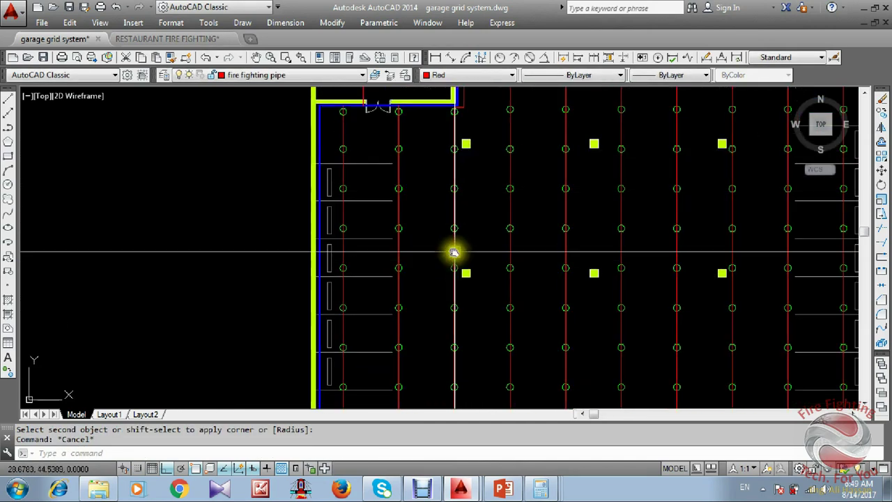
{"action": "scroll", "coordinate": [442, 210], "scroll_direction": "down", "scroll_amount": 2}
{"action": "mouse_move", "coordinate": [473, 199]}
{"action": "middle_mouse_down"}
{"action": "mouse_move", "coordinate": [461, 271]}
{"action": "mouse_move", "coordinate": [463, 252]}
{"action": "middle_mouse_up"}
{"action": "scroll", "coordinate": [532, 295], "scroll_direction": "down", "scroll_amount": 5}
{"action": "scroll", "coordinate": [532, 295], "scroll_direction": "up", "scroll_amount": 7}
{"action": "scroll", "coordinate": [522, 235], "scroll_direction": "down", "scroll_amount": 1}
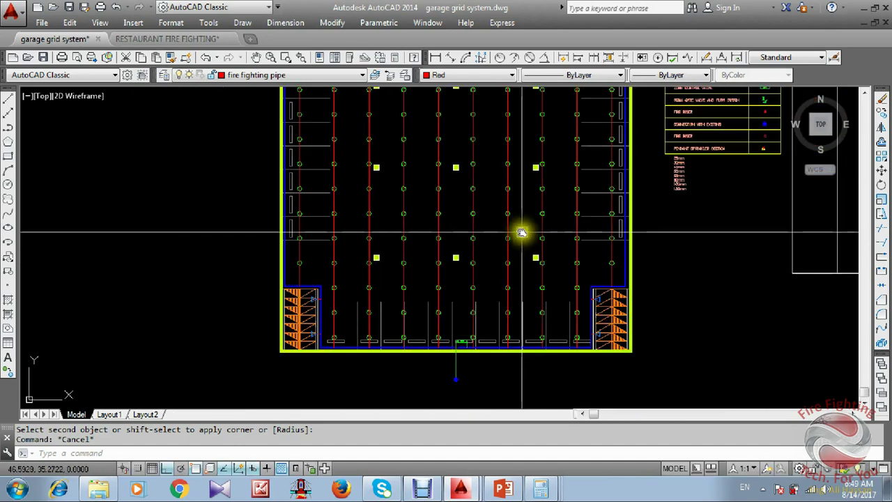
Examine the garage plan's sprinkler branch lines, from the stair and corner rooms to the connection at the lower wall.
{"action": "middle_click_drag", "start_coordinate": [599, 274], "coordinate": [504, 314]}
{"action": "mouse_move", "coordinate": [328, 184]}
{"action": "middle_mouse_down"}
{"action": "mouse_move", "coordinate": [410, 213]}
{"action": "mouse_move", "coordinate": [450, 213]}
{"action": "middle_mouse_up"}
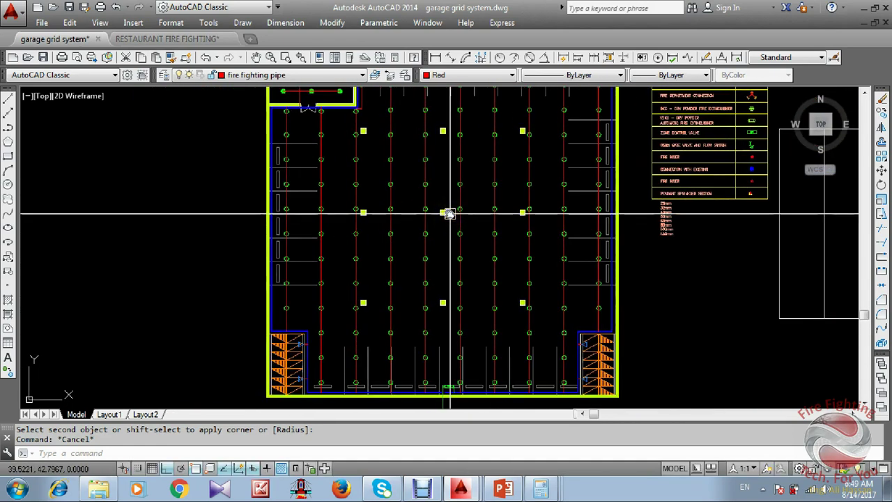
{"action": "scroll", "coordinate": [621, 307], "scroll_direction": "up", "scroll_amount": 3}
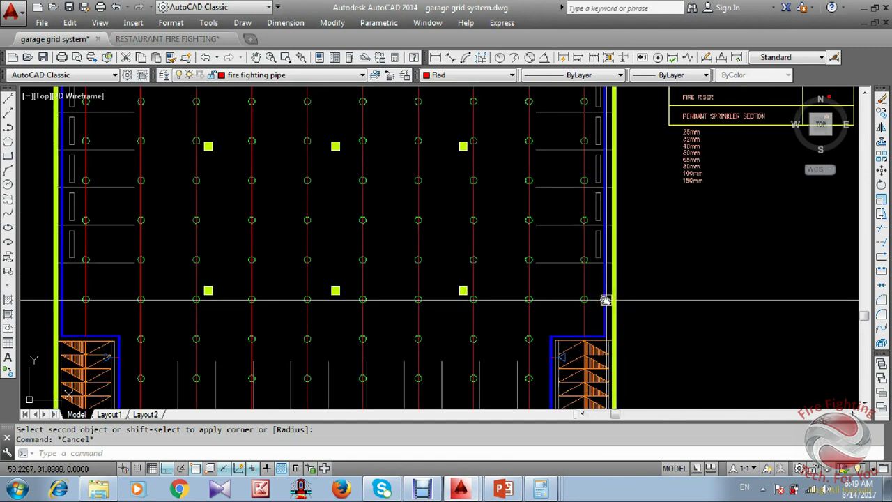
{"action": "scroll", "coordinate": [565, 269], "scroll_direction": "down", "scroll_amount": 3}
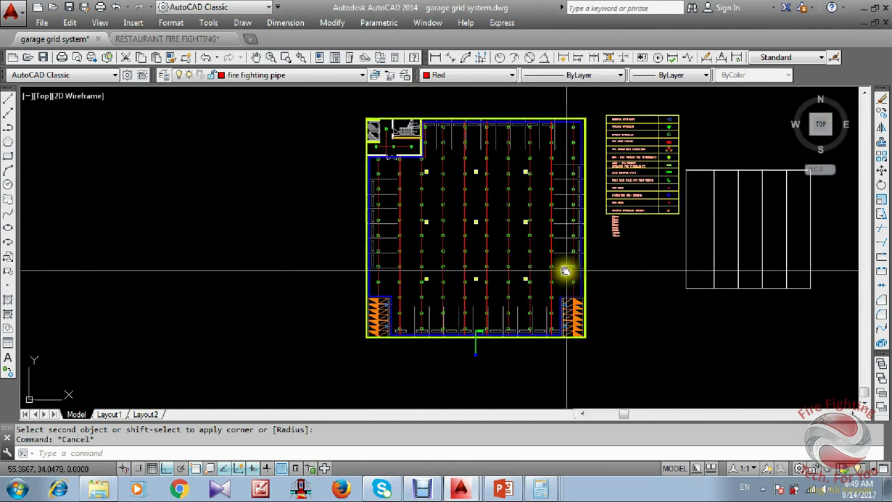
{"action": "scroll", "coordinate": [518, 202], "scroll_direction": "up", "scroll_amount": 4}
{"action": "middle_click_drag", "start_coordinate": [493, 201], "coordinate": [405, 194]}
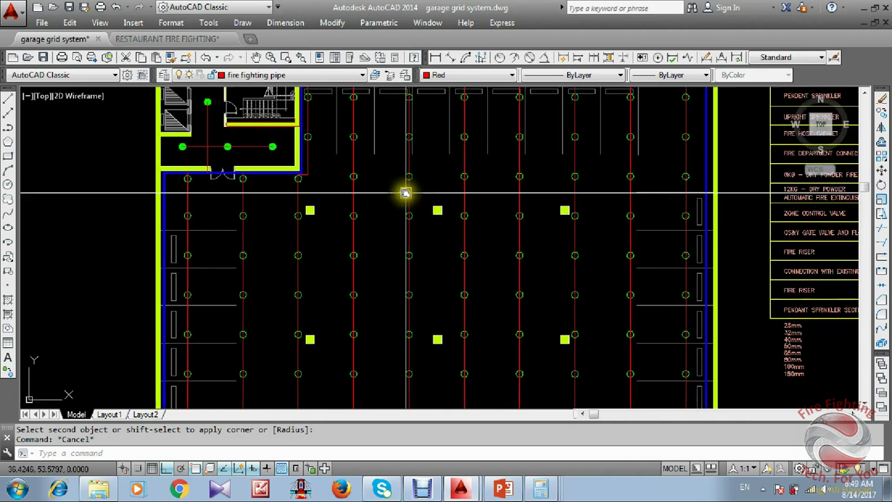
{"action": "scroll", "coordinate": [453, 233], "scroll_direction": "down", "scroll_amount": 5}
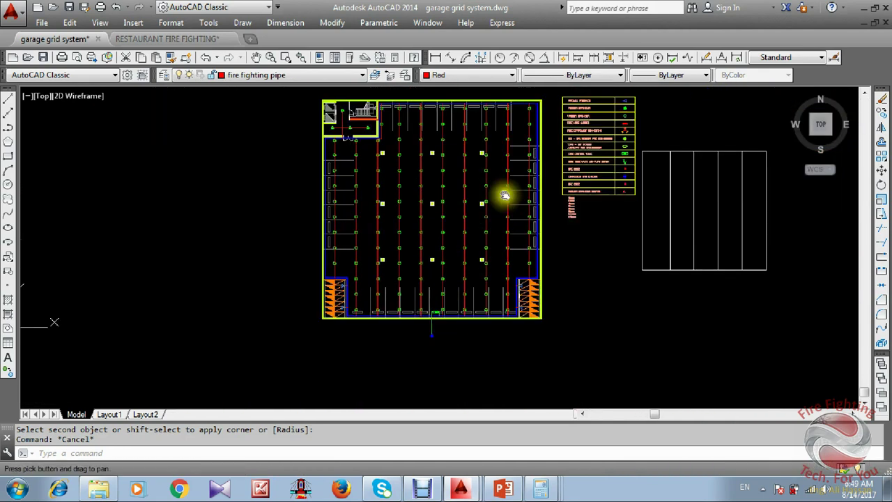
{"action": "scroll", "coordinate": [467, 227], "scroll_direction": "up", "scroll_amount": 5}
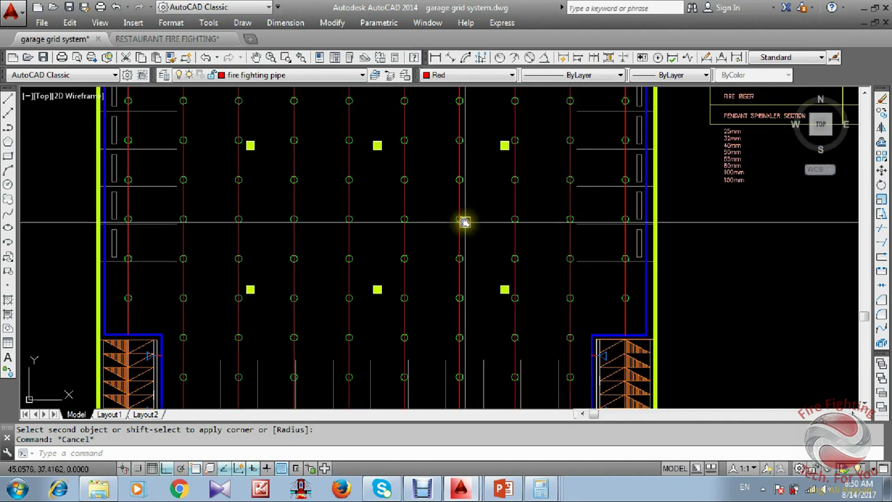
{"action": "left_click", "coordinate": [464, 217]}
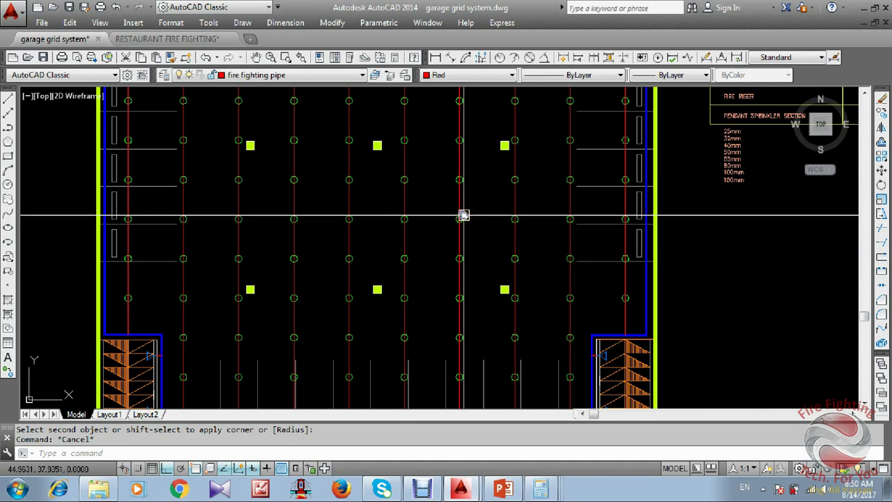
{"action": "scroll", "coordinate": [464, 216], "scroll_direction": "down", "scroll_amount": 2}
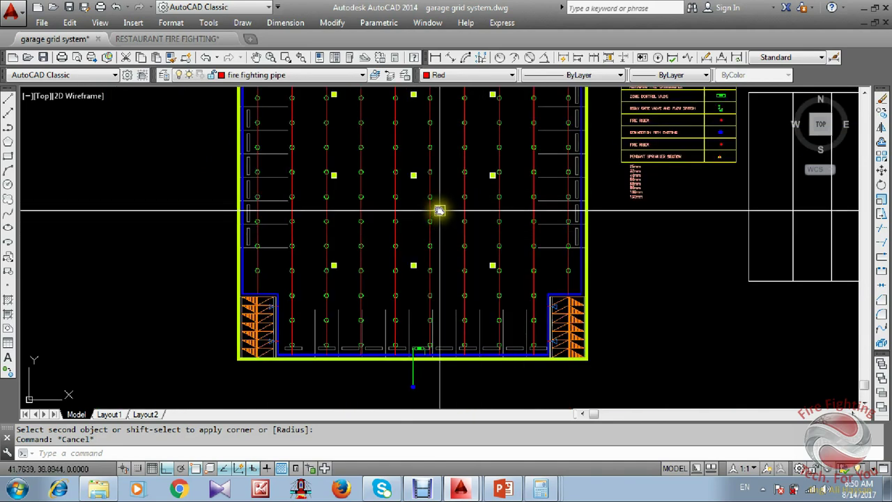
{"action": "middle_click_drag", "start_coordinate": [581, 239], "coordinate": [578, 277]}
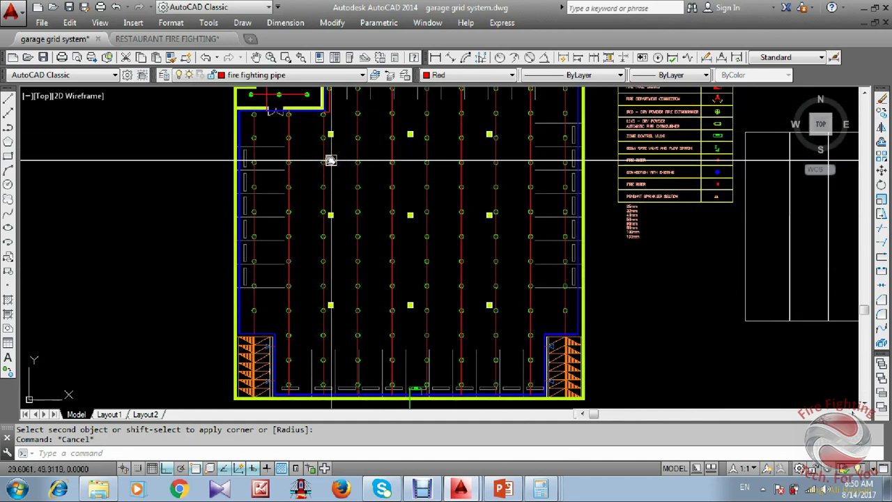
{"action": "middle_click_drag", "start_coordinate": [498, 265], "coordinate": [505, 223]}
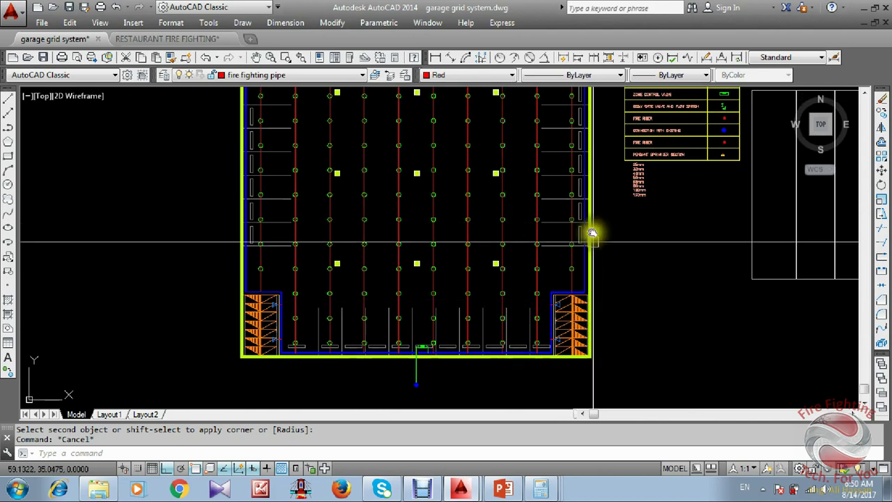
{"action": "scroll", "coordinate": [586, 289], "scroll_direction": "up", "scroll_amount": 2}
{"action": "middle_click_drag", "start_coordinate": [441, 255], "coordinate": [461, 299]}
{"action": "scroll", "coordinate": [460, 299], "scroll_direction": "down", "scroll_amount": 2}
{"action": "middle_click_drag", "start_coordinate": [473, 239], "coordinate": [474, 316]}
{"action": "middle_click_drag", "start_coordinate": [433, 163], "coordinate": [442, 192]}
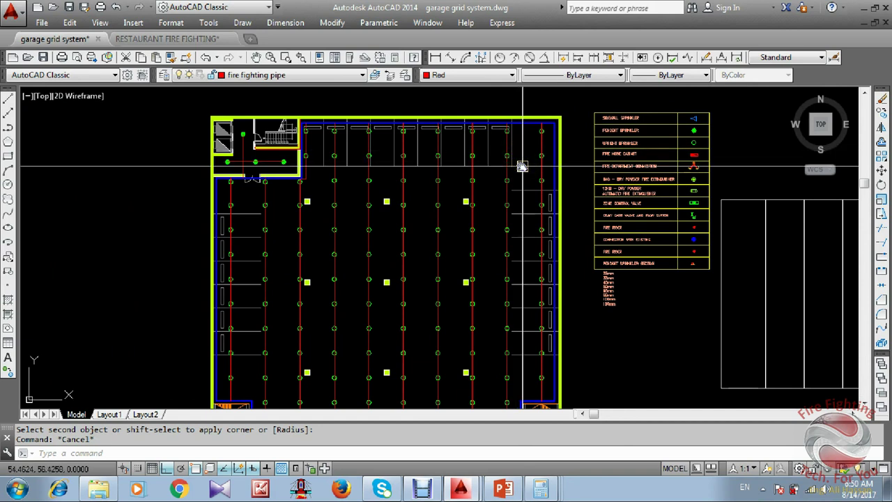
Examine the overall garage sprinkler grid together with the symbol legend and the pipe size list beside the plan.
{"action": "left_click", "coordinate": [457, 199]}
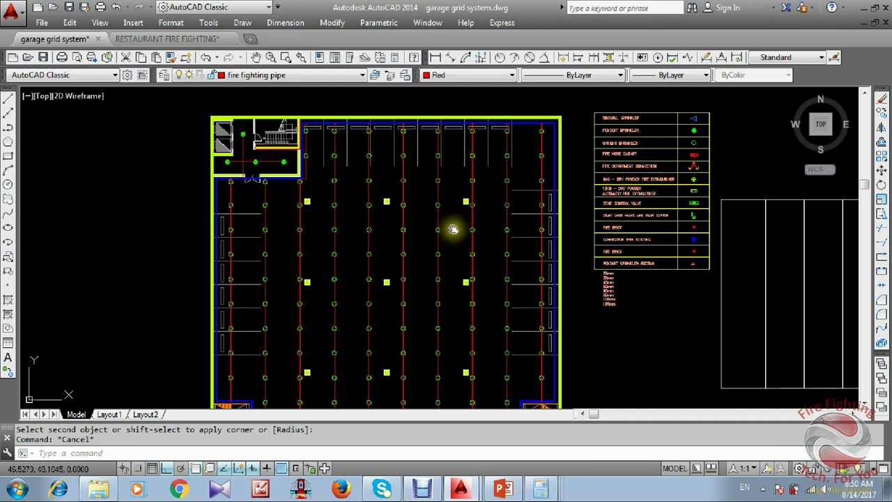
{"action": "middle_click_drag", "start_coordinate": [456, 212], "coordinate": [459, 187]}
{"action": "mouse_move", "coordinate": [542, 271]}
{"action": "middle_mouse_down"}
{"action": "mouse_move", "coordinate": [401, 184]}
{"action": "mouse_move", "coordinate": [486, 233]}
{"action": "middle_mouse_up"}
{"action": "scroll", "coordinate": [486, 229], "scroll_direction": "down", "scroll_amount": 2}
{"action": "scroll", "coordinate": [442, 152], "scroll_direction": "up", "scroll_amount": 2}
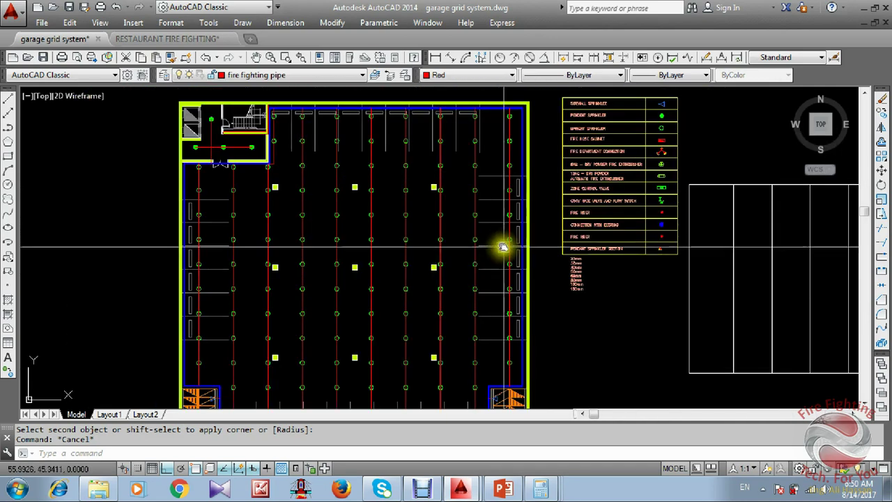
{"action": "scroll", "coordinate": [498, 132], "scroll_direction": "up", "scroll_amount": 2}
{"action": "scroll", "coordinate": [420, 163], "scroll_direction": "down", "scroll_amount": 2}
{"action": "scroll", "coordinate": [553, 225], "scroll_direction": "down", "scroll_amount": 1}
{"action": "scroll", "coordinate": [489, 242], "scroll_direction": "down", "scroll_amount": 1}
{"action": "middle_click_drag", "start_coordinate": [489, 242], "coordinate": [487, 240]}
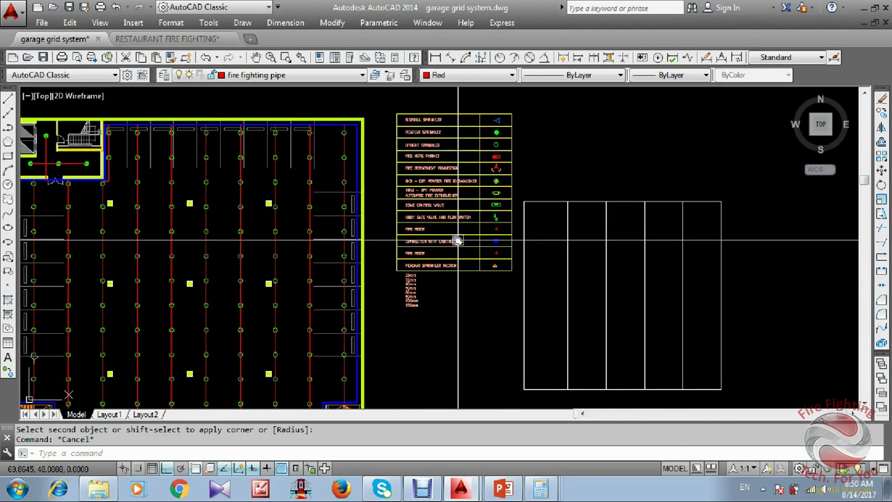
{"action": "middle_click_drag", "start_coordinate": [457, 242], "coordinate": [574, 249]}
{"action": "scroll", "coordinate": [395, 193], "scroll_direction": "up", "scroll_amount": 2}
{"action": "scroll", "coordinate": [452, 203], "scroll_direction": "up", "scroll_amount": 2}
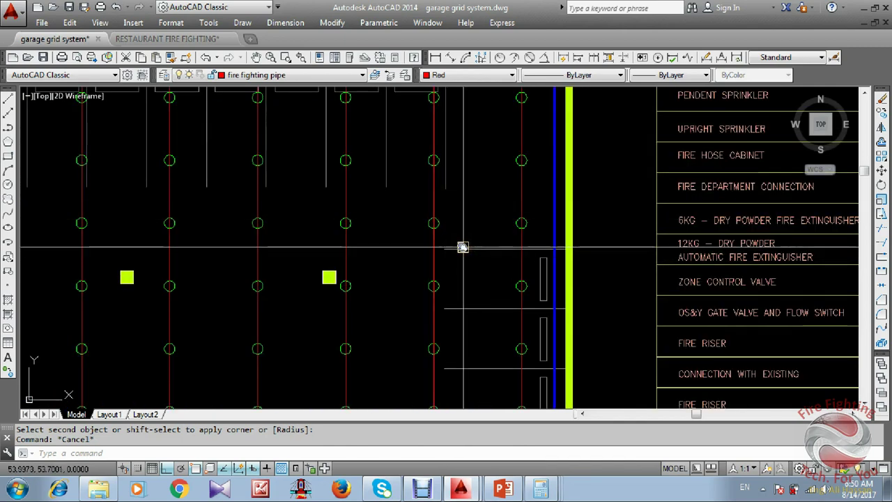
{"action": "scroll", "coordinate": [462, 245], "scroll_direction": "down", "scroll_amount": 2}
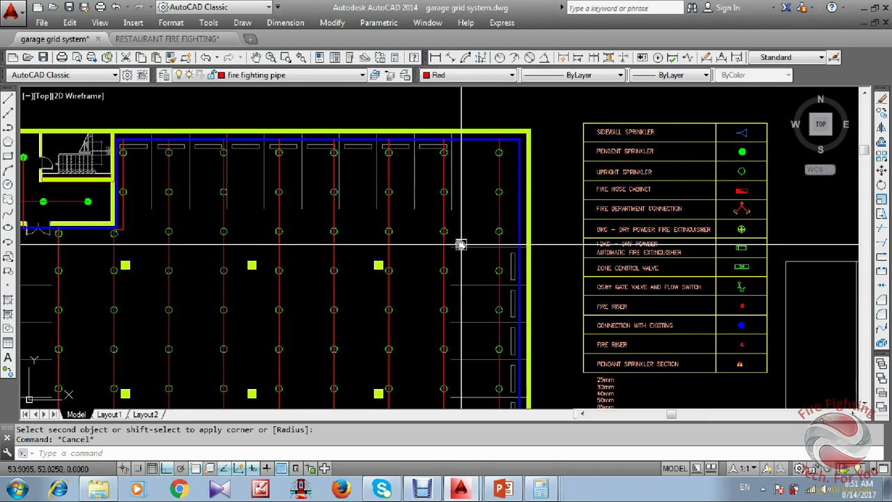
{"action": "mouse_move", "coordinate": [476, 256]}
{"action": "middle_mouse_down"}
{"action": "mouse_move", "coordinate": [456, 156]}
{"action": "mouse_move", "coordinate": [350, 188]}
{"action": "middle_mouse_up"}
{"action": "scroll", "coordinate": [456, 155], "scroll_direction": "down", "scroll_amount": 4}
{"action": "scroll", "coordinate": [457, 155], "scroll_direction": "up", "scroll_amount": 2}
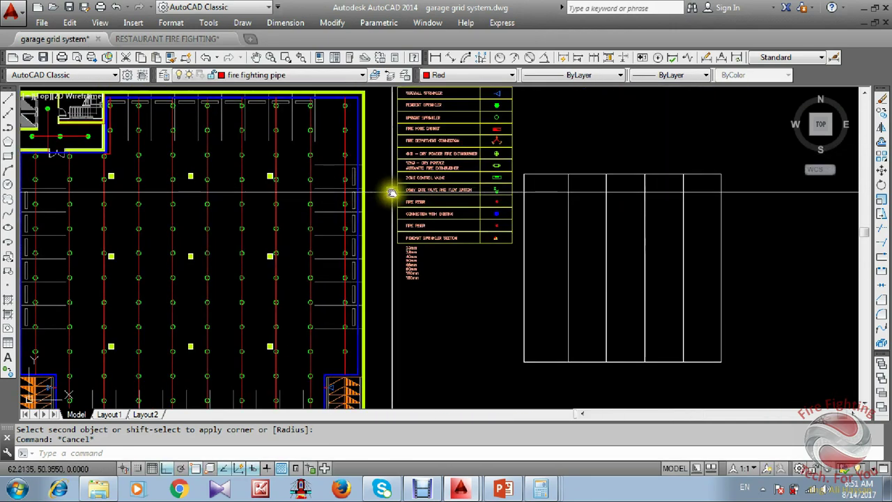
{"action": "scroll", "coordinate": [405, 230], "scroll_direction": "down", "scroll_amount": 2}
{"action": "scroll", "coordinate": [363, 179], "scroll_direction": "up", "scroll_amount": 2}
{"action": "scroll", "coordinate": [387, 163], "scroll_direction": "down", "scroll_amount": 2}
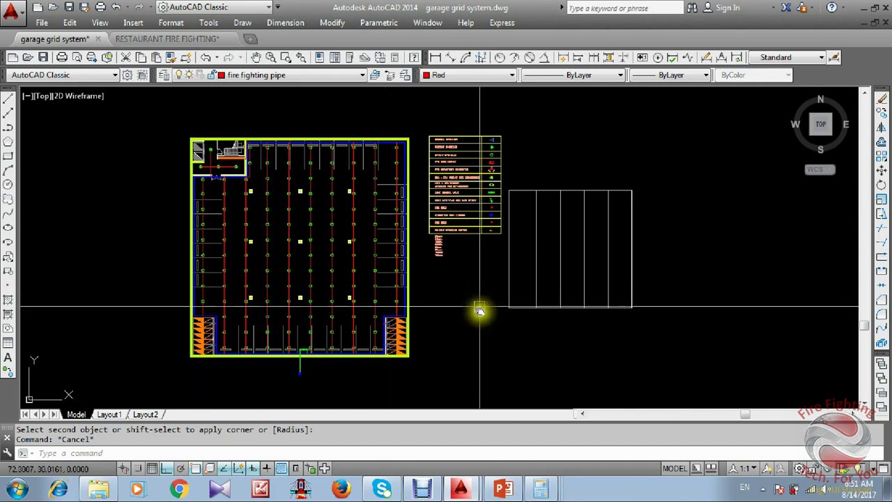
Switch to the FIRE FIGHTING presentation in PowerPoint and search it for "calculation".
{"action": "left_click", "coordinate": [505, 491]}
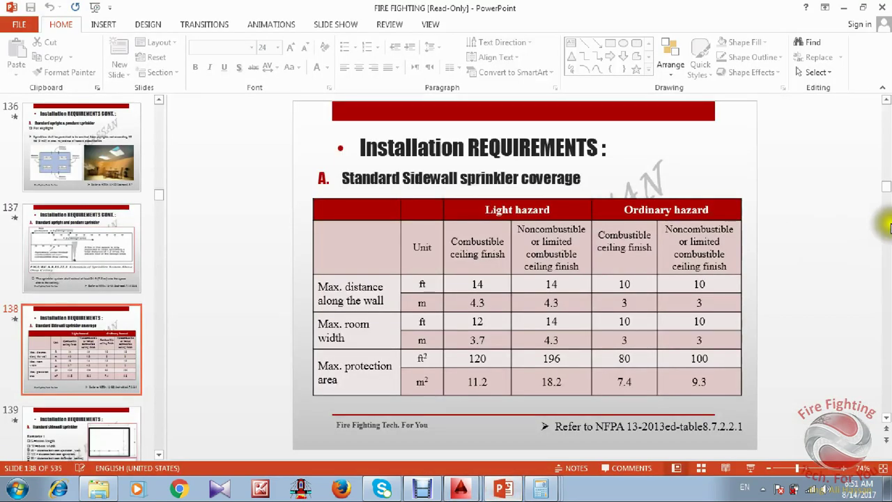
{"action": "scroll", "coordinate": [800, 230], "scroll_direction": "down", "scroll_amount": 3}
{"action": "scroll", "coordinate": [801, 235], "scroll_direction": "down", "scroll_amount": 9}
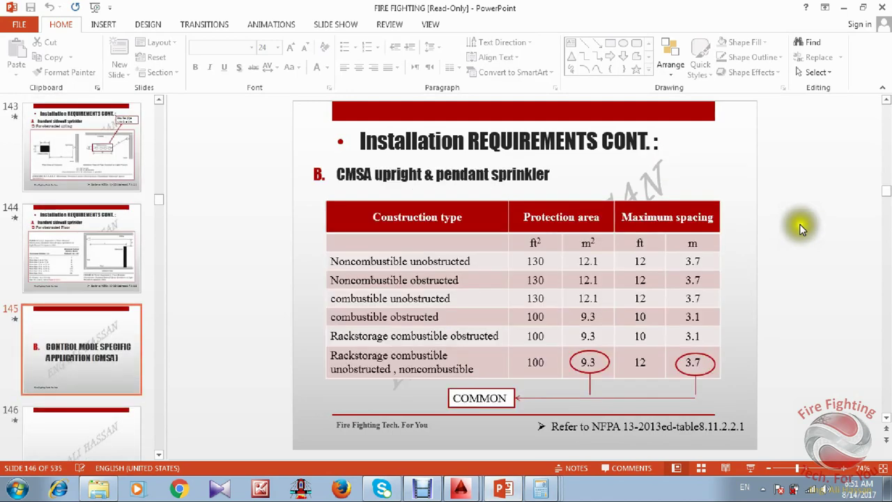
{"action": "left_click", "coordinate": [808, 42]}
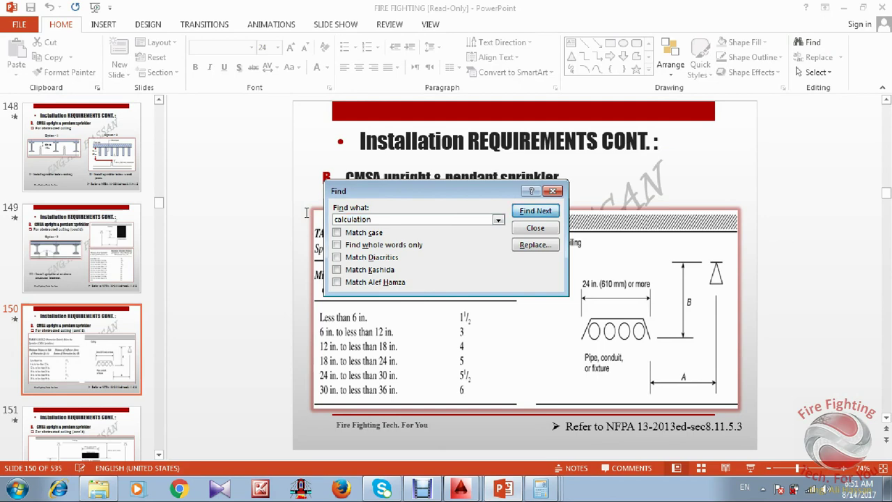
{"action": "key", "text": "Return"}
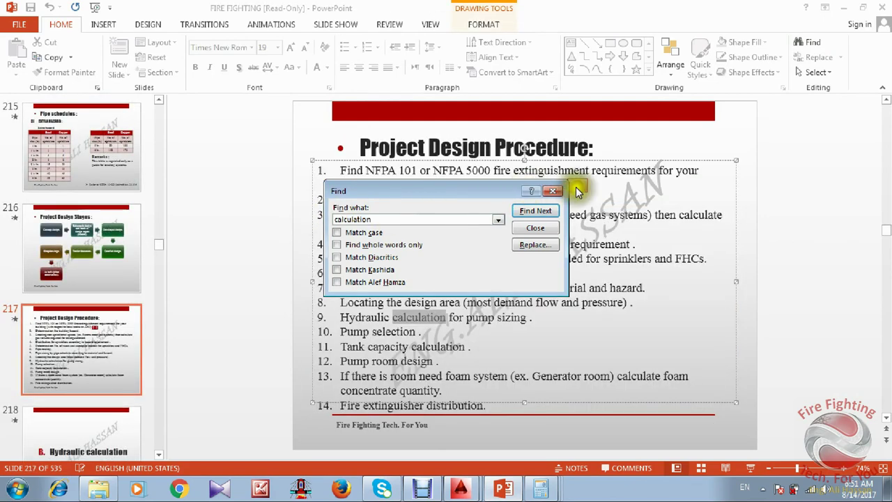
{"action": "left_click", "coordinate": [553, 190]}
Review the hydraulic calculation slides from building hazard and design area through to the discharge density chart.
{"action": "scroll", "coordinate": [819, 220], "scroll_direction": "down", "scroll_amount": 1}
{"action": "scroll", "coordinate": [817, 227], "scroll_direction": "down", "scroll_amount": 2}
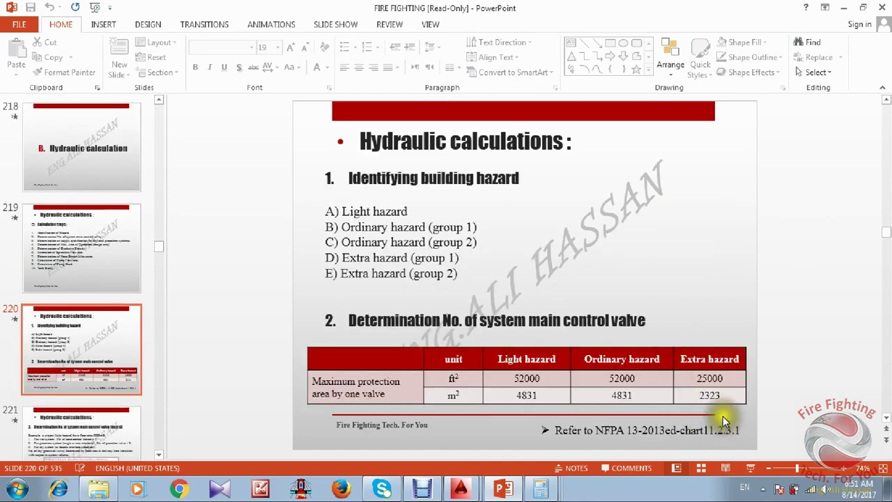
{"action": "scroll", "coordinate": [764, 384], "scroll_direction": "down", "scroll_amount": 1}
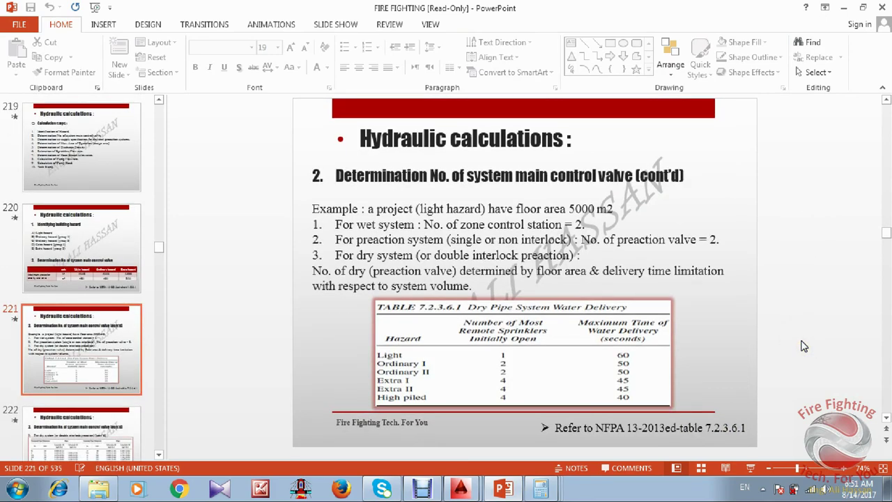
{"action": "scroll", "coordinate": [804, 346], "scroll_direction": "down", "scroll_amount": 1}
{"action": "scroll", "coordinate": [804, 347], "scroll_direction": "down", "scroll_amount": 4}
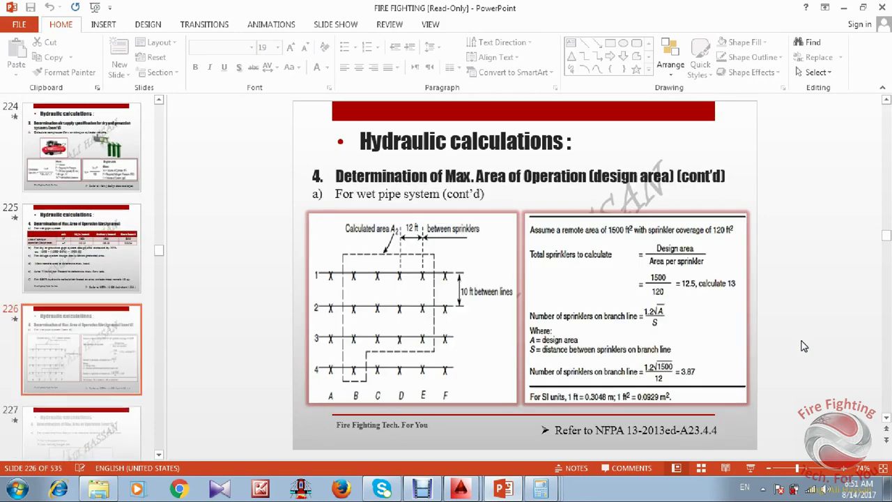
{"action": "scroll", "coordinate": [804, 346], "scroll_direction": "down", "scroll_amount": 2}
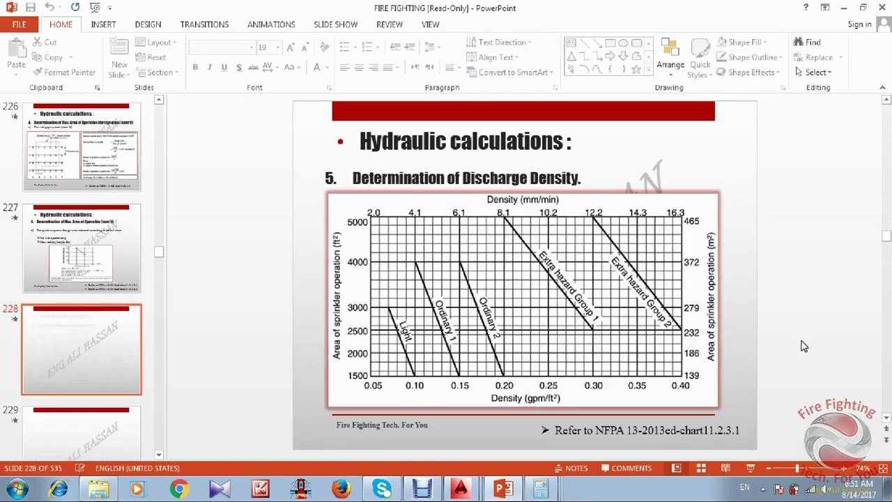
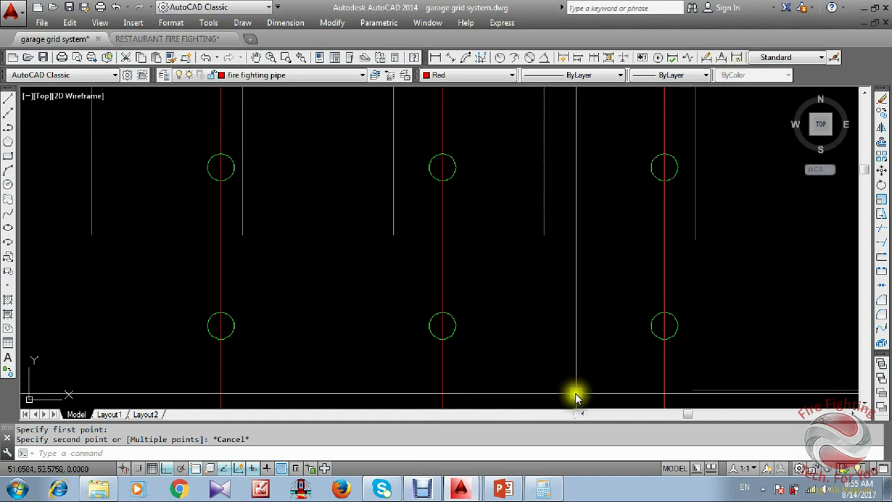
Switch to Calculator, move its window over the drawing and enter 46.475800154489 as the dividend of a division.
{"action": "left_click", "coordinate": [545, 489]}
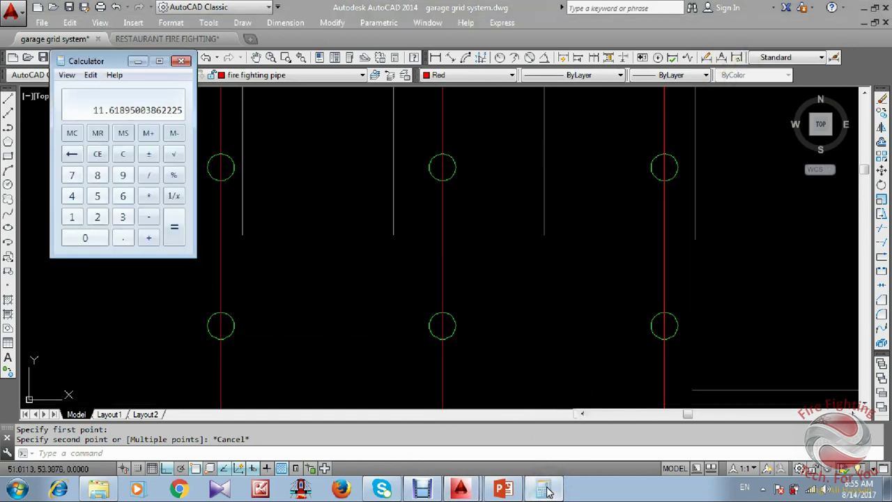
{"action": "left_click_drag", "start_coordinate": [92, 68], "coordinate": [295, 120]}
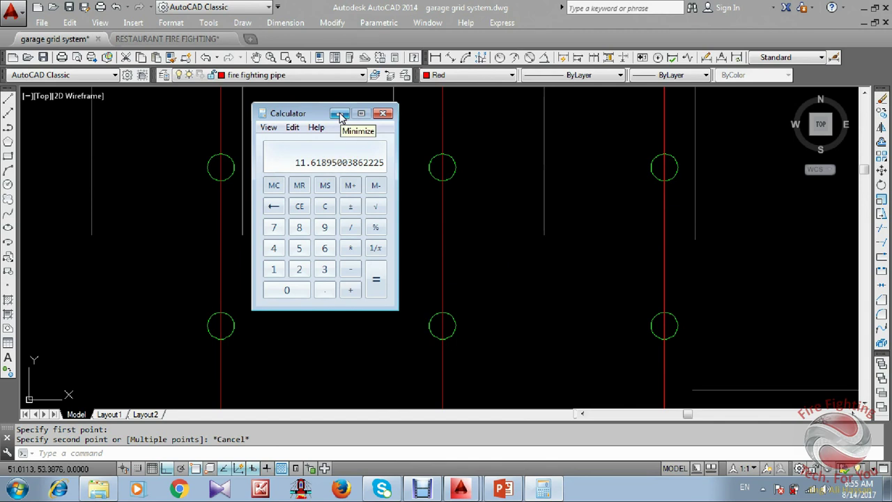
{"action": "type", "text": "154489"}
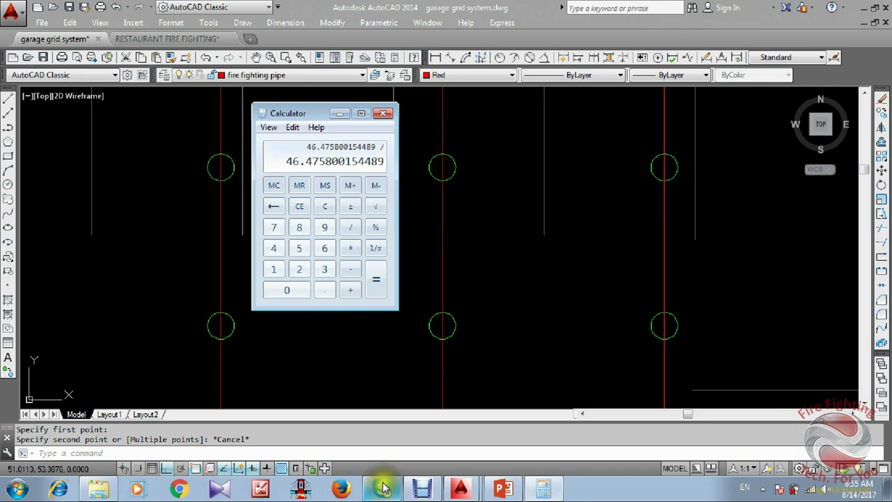
Switch to the Convert123 unit converter and convert a length of 4 m to feet.
{"action": "left_click", "coordinate": [14, 491]}
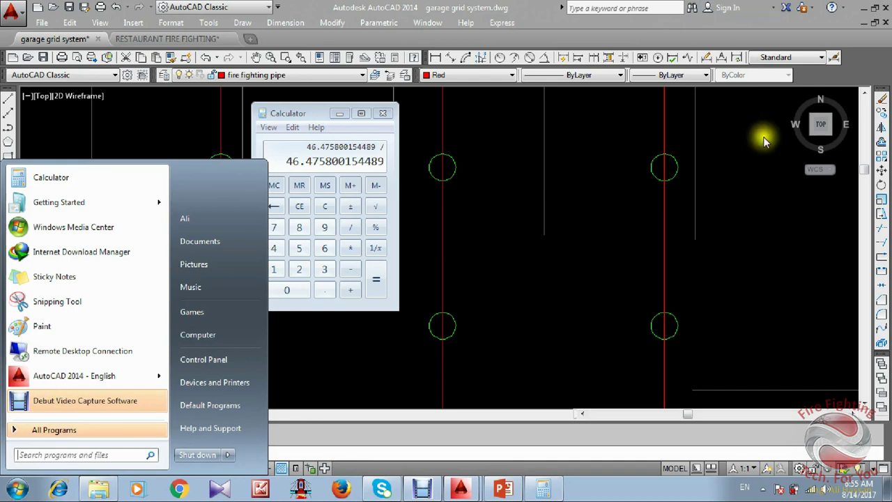
{"action": "left_click", "coordinate": [863, 7]}
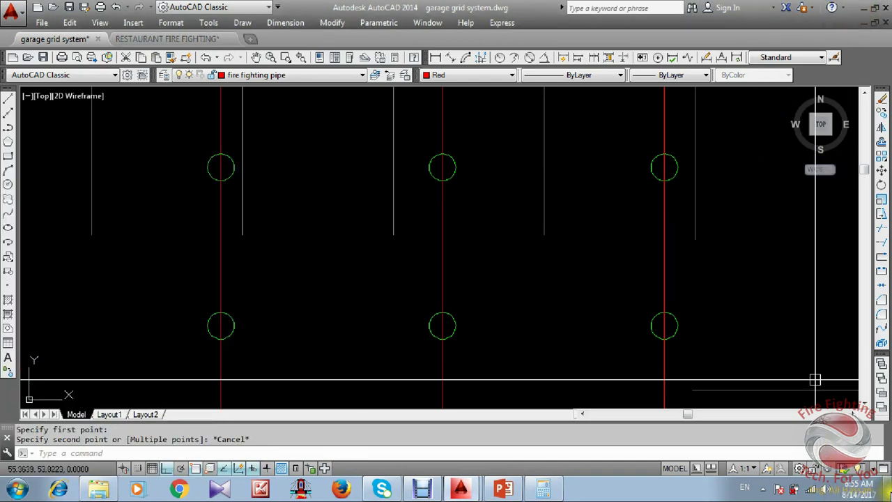
{"action": "left_click", "coordinate": [887, 491]}
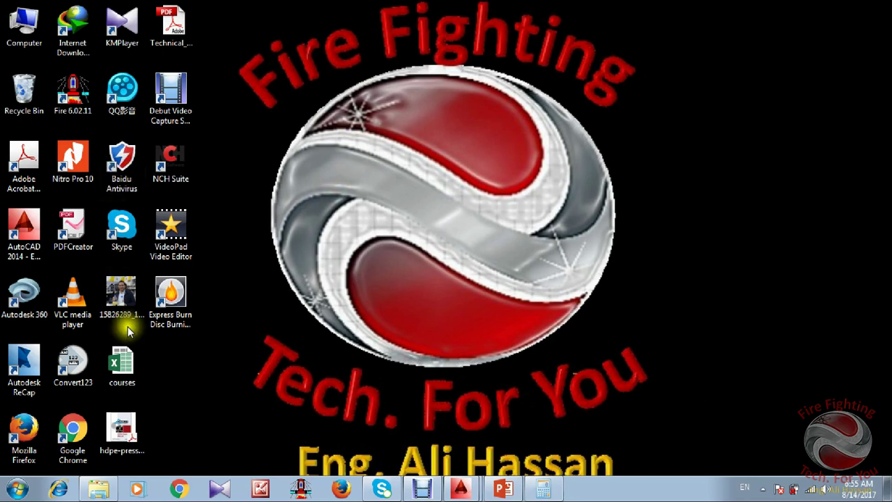
{"action": "double_click", "coordinate": [72, 363]}
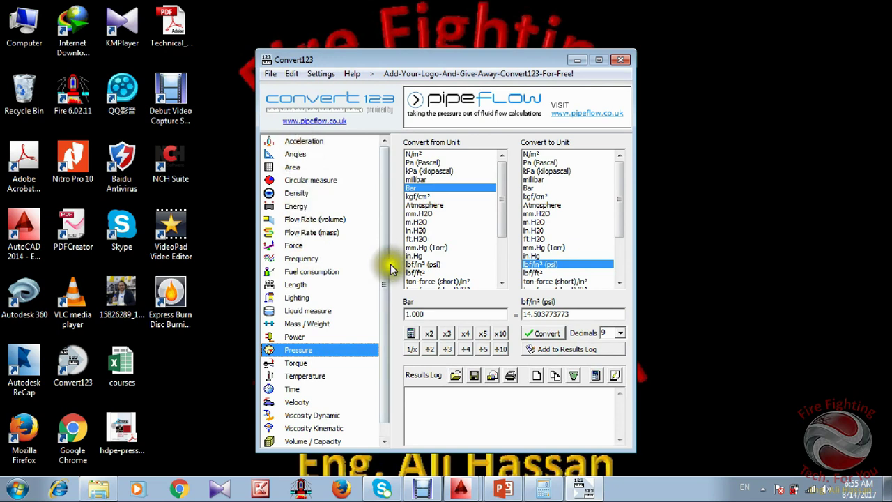
{"action": "left_click", "coordinate": [301, 285]}
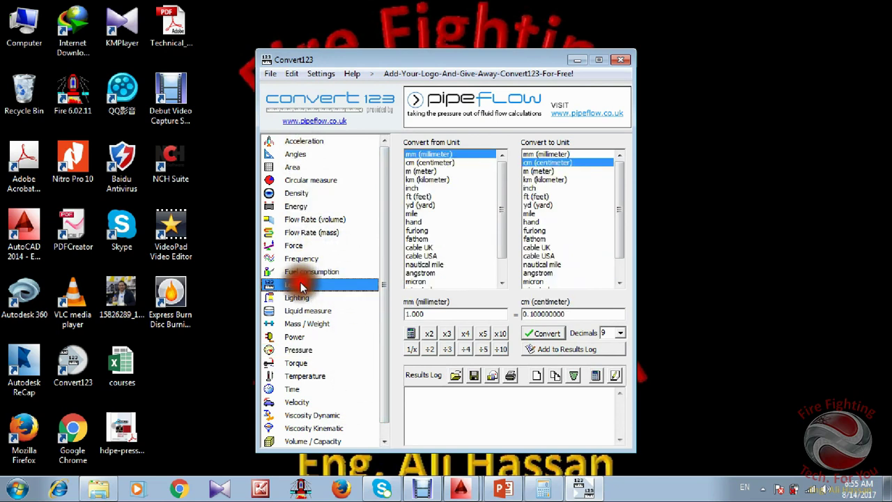
{"action": "left_click", "coordinate": [432, 171]}
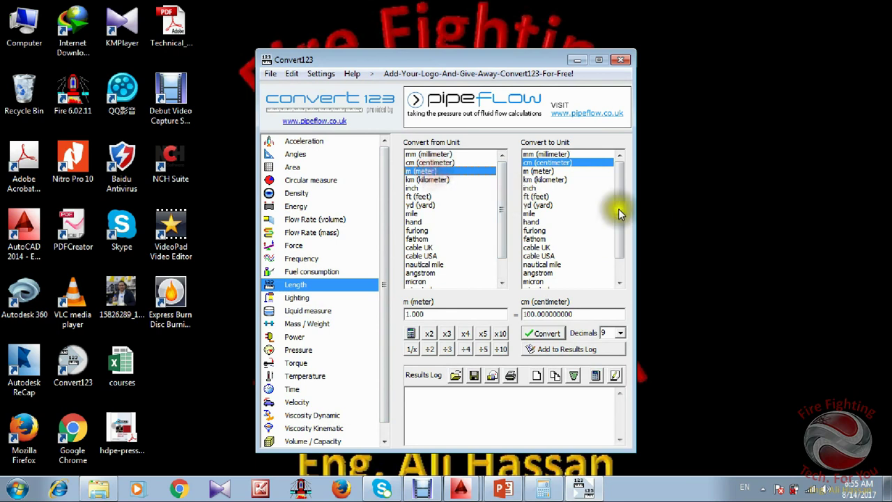
{"action": "left_click", "coordinate": [530, 196]}
{"action": "left_click_drag", "start_coordinate": [429, 314], "coordinate": [333, 315]}
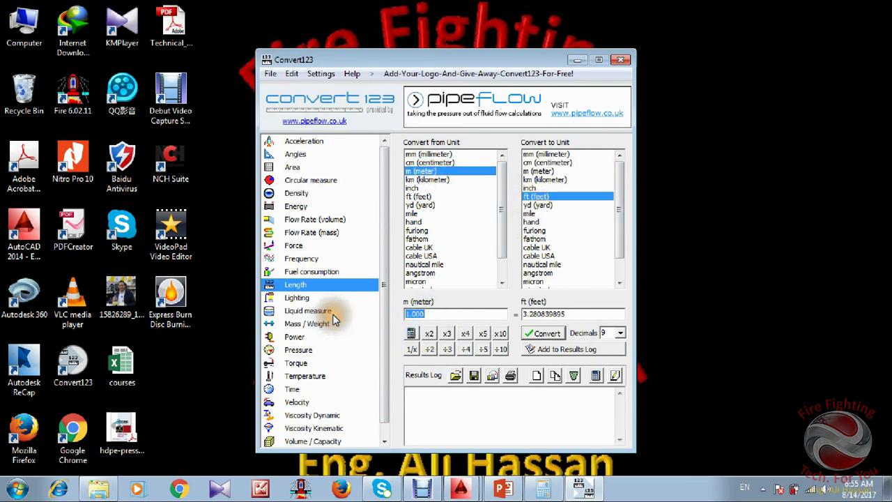
{"action": "type", "text": "4"}
{"action": "left_click", "coordinate": [546, 334]}
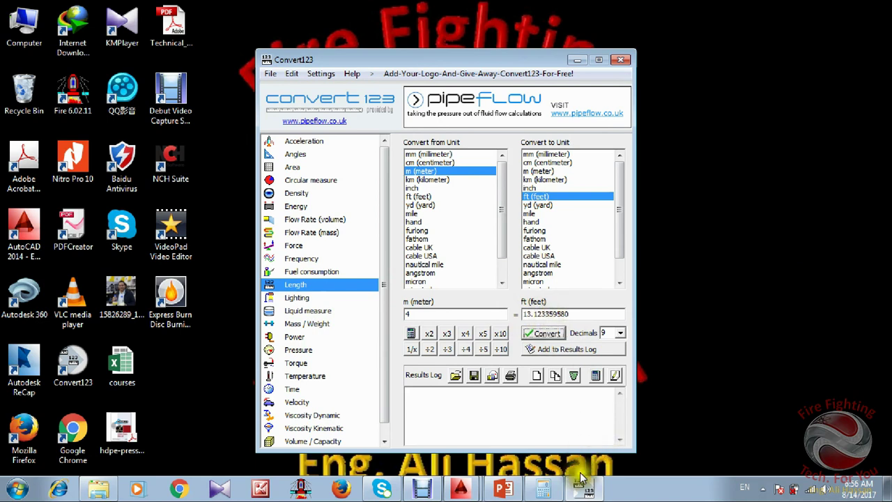
Complete the division in Calculator using the converted length in feet as divisor, and return to the garage drawing.
{"action": "left_click", "coordinate": [555, 492]}
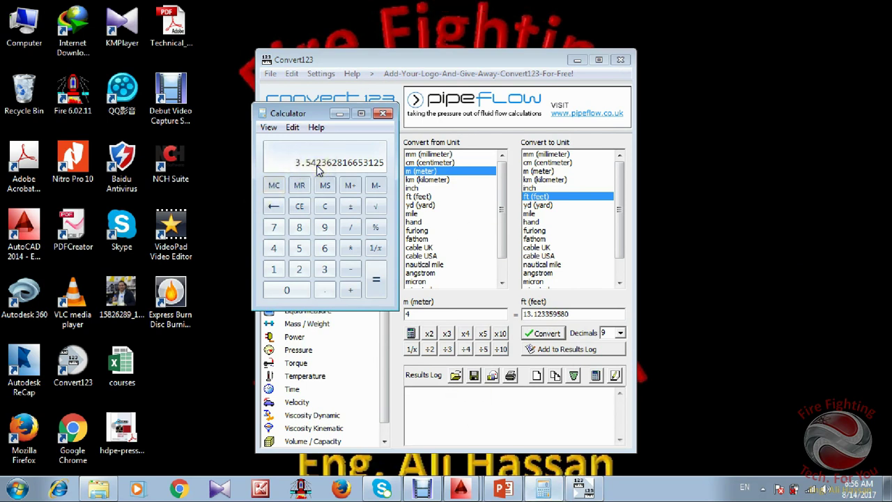
{"action": "left_click", "coordinate": [341, 116]}
{"action": "left_click", "coordinate": [580, 60]}
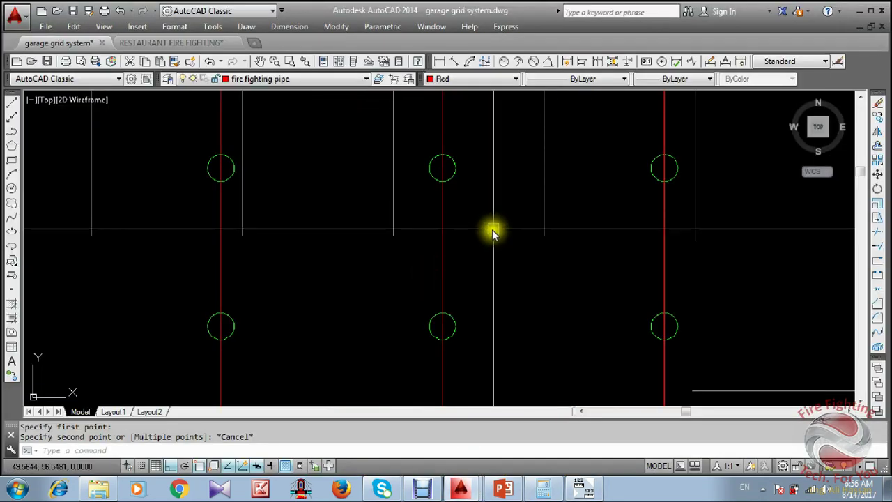
Draw a rectangle about 12.03 by 12.56 units around the three-by-four block of sprinklers at the garage's upper-right corner.
{"action": "scroll", "coordinate": [494, 253], "scroll_direction": "down", "scroll_amount": 2}
{"action": "scroll", "coordinate": [534, 194], "scroll_direction": "up", "scroll_amount": 1}
{"action": "middle_click_drag", "start_coordinate": [533, 194], "coordinate": [455, 197]}
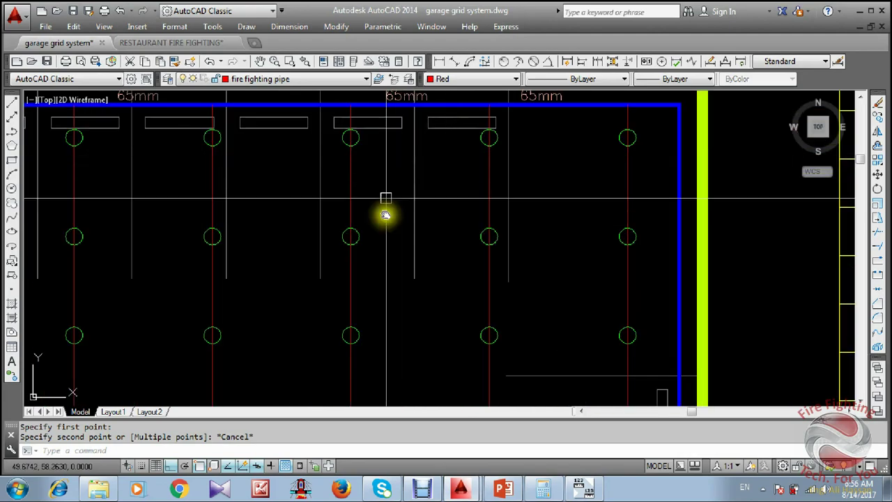
{"action": "middle_click_drag", "start_coordinate": [389, 348], "coordinate": [385, 241]}
{"action": "scroll", "coordinate": [384, 245], "scroll_direction": "down", "scroll_amount": 5}
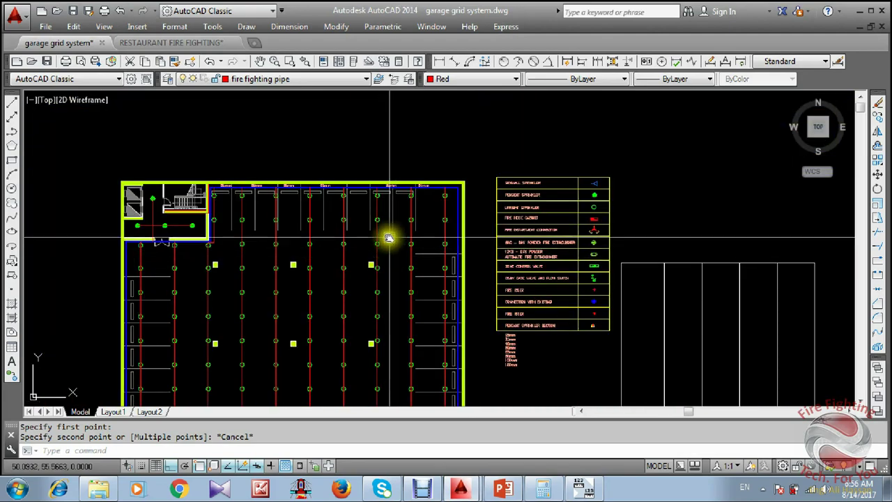
{"action": "scroll", "coordinate": [390, 241], "scroll_direction": "up", "scroll_amount": 2}
{"action": "middle_click_drag", "start_coordinate": [372, 271], "coordinate": [484, 205]}
{"action": "scroll", "coordinate": [484, 205], "scroll_direction": "down", "scroll_amount": 1}
{"action": "mouse_move", "coordinate": [484, 267]}
{"action": "middle_mouse_down"}
{"action": "mouse_move", "coordinate": [460, 170]}
{"action": "mouse_move", "coordinate": [460, 258]}
{"action": "middle_mouse_up"}
{"action": "scroll", "coordinate": [474, 165], "scroll_direction": "up", "scroll_amount": 4}
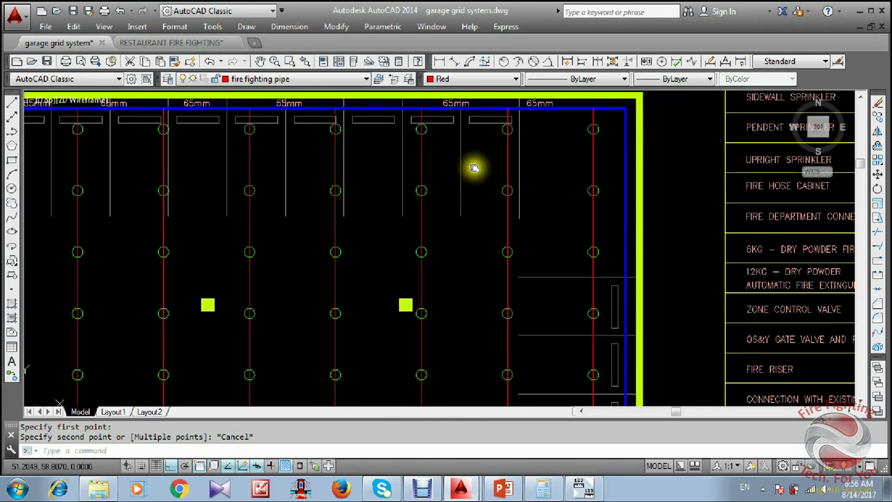
{"action": "type", "text": "re"}
{"action": "key", "text": "Return"}
{"action": "mouse_move", "coordinate": [475, 169]}
{"action": "middle_mouse_down"}
{"action": "mouse_move", "coordinate": [450, 225]}
{"action": "mouse_move", "coordinate": [415, 146]}
{"action": "middle_mouse_up"}
{"action": "left_click", "coordinate": [379, 132]}
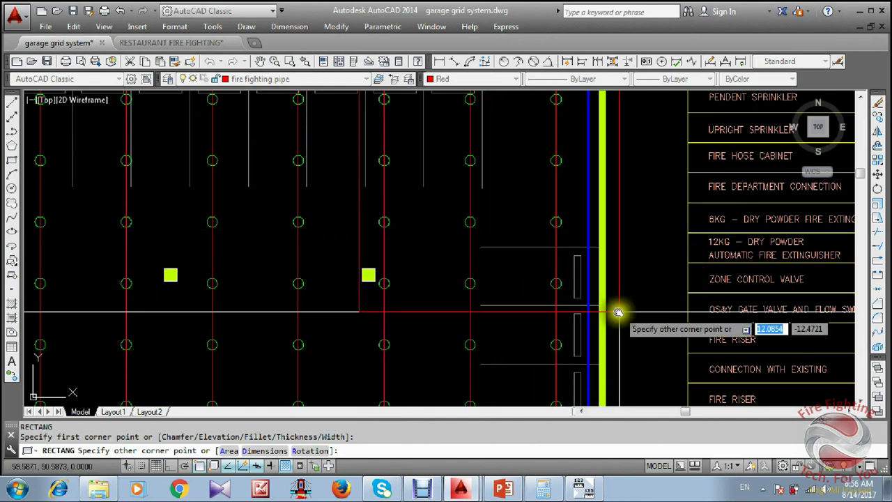
{"action": "middle_click_drag", "start_coordinate": [618, 312], "coordinate": [580, 363]}
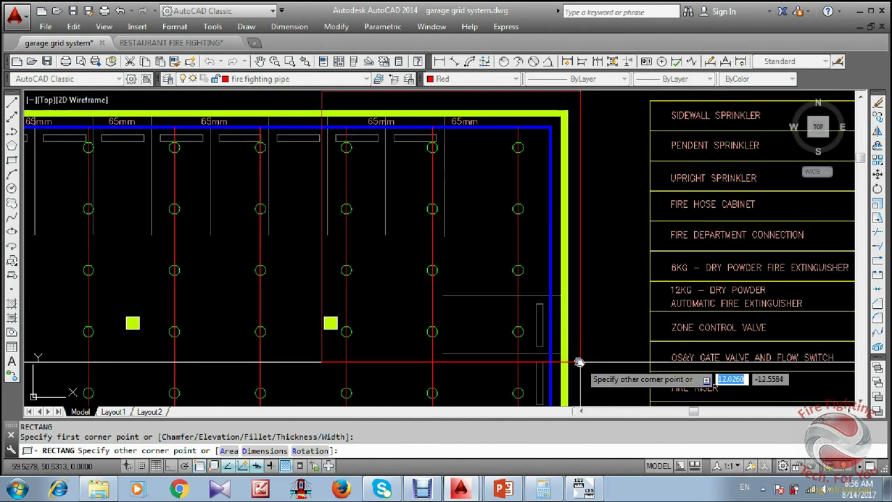
{"action": "left_click", "coordinate": [579, 362]}
Change the color of the design area rectangle to yellow.
{"action": "left_click", "coordinate": [579, 279]}
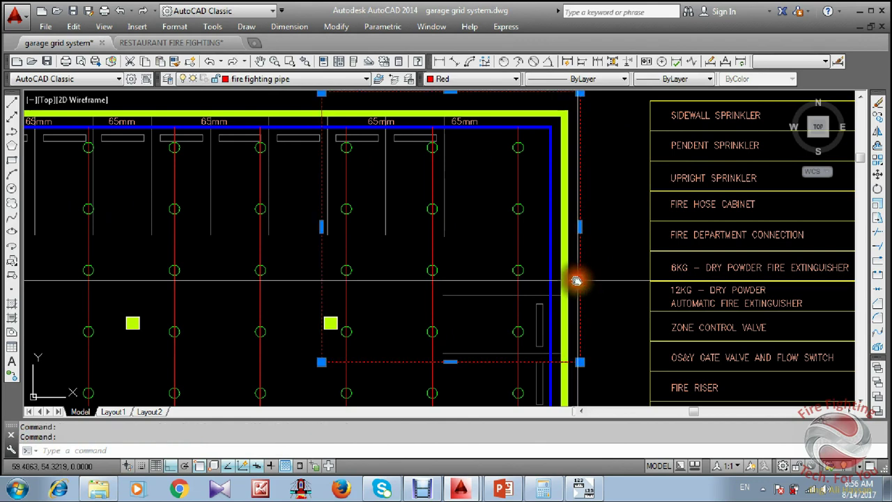
{"action": "left_click", "coordinate": [459, 78]}
{"action": "left_click", "coordinate": [448, 120]}
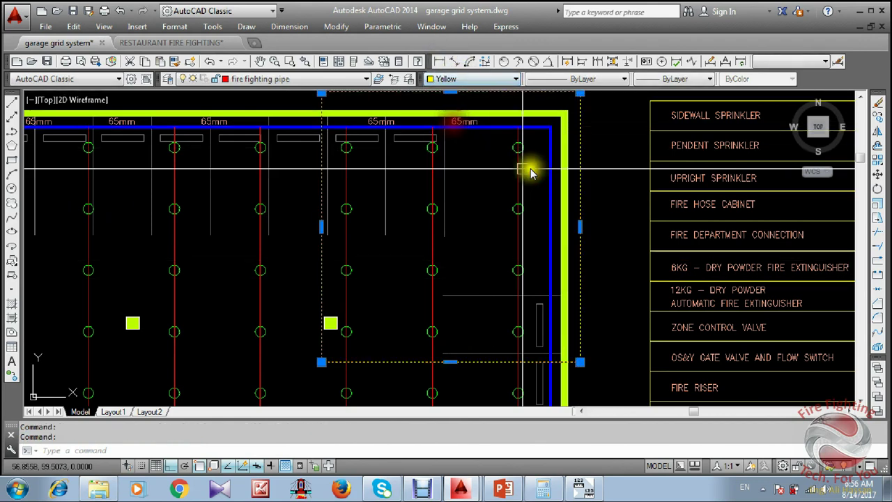
{"action": "key", "text": "Escape"}
Edit the design area rectangle as a polyline and set the width of all its segments to 0.1.
{"action": "middle_click_drag", "start_coordinate": [568, 123], "coordinate": [544, 149]}
{"action": "left_click", "coordinate": [544, 150]}
{"action": "right_click", "coordinate": [544, 150]}
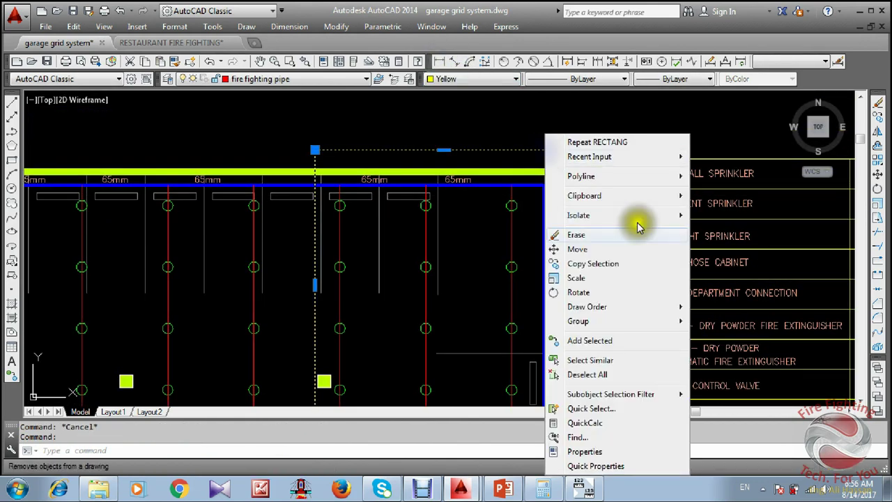
{"action": "key", "text": "Escape"}
{"action": "key", "text": "Escape"}
{"action": "left_click", "coordinate": [495, 151]}
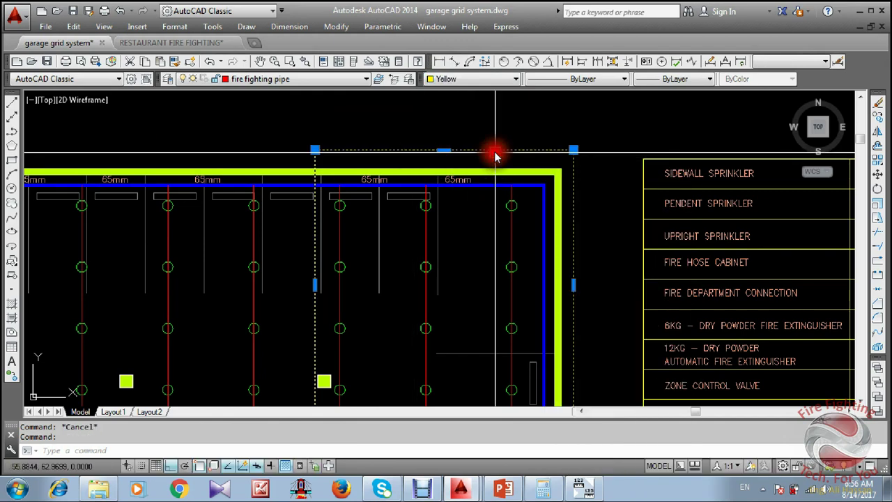
{"action": "double_click", "coordinate": [495, 152]}
{"action": "left_click", "coordinate": [528, 215]}
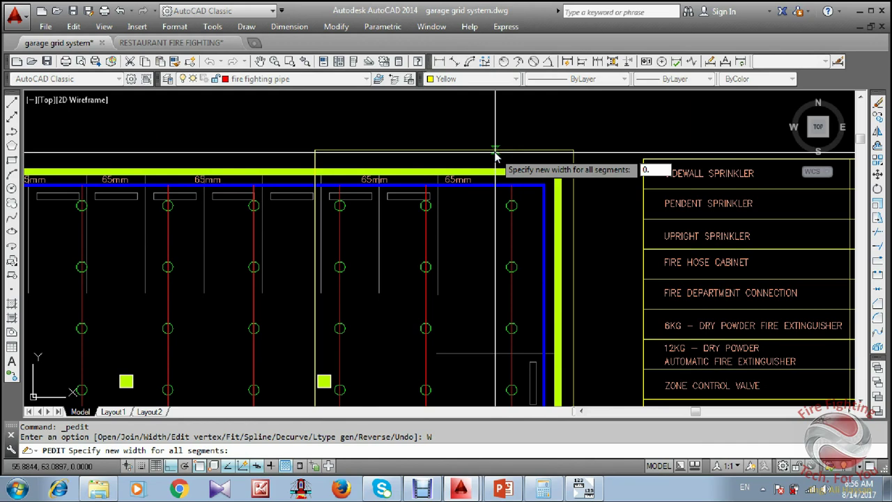
{"action": "key", "text": "Return"}
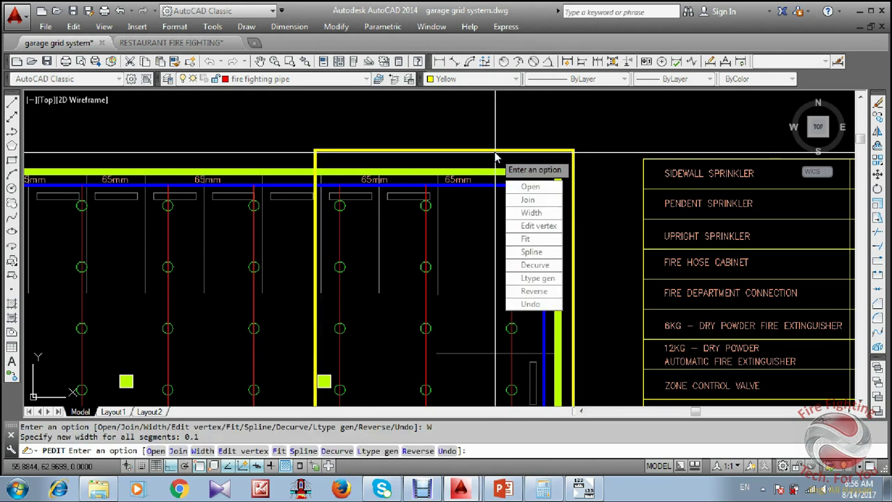
{"action": "key", "text": "Return"}
Load the ISO dash, ISO dash space and ISO dot linetypes into the drawing.
{"action": "left_click", "coordinate": [472, 152]}
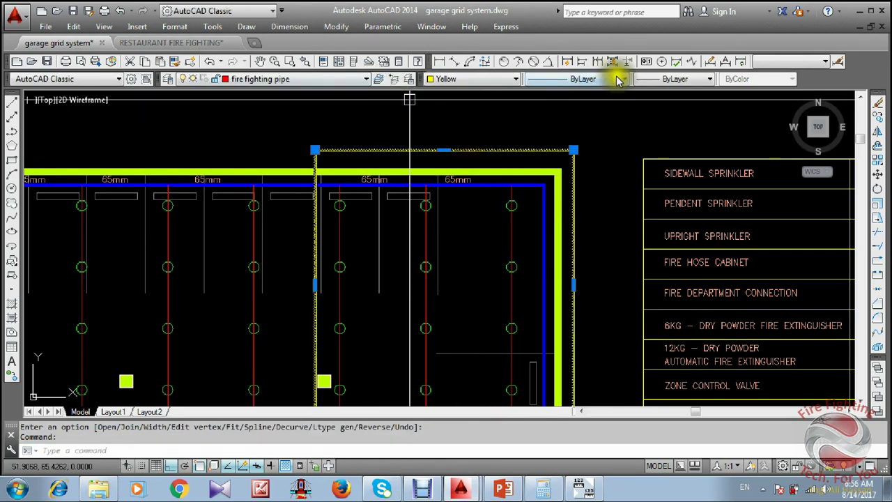
{"action": "left_click", "coordinate": [684, 84]}
{"action": "left_click", "coordinate": [678, 79]}
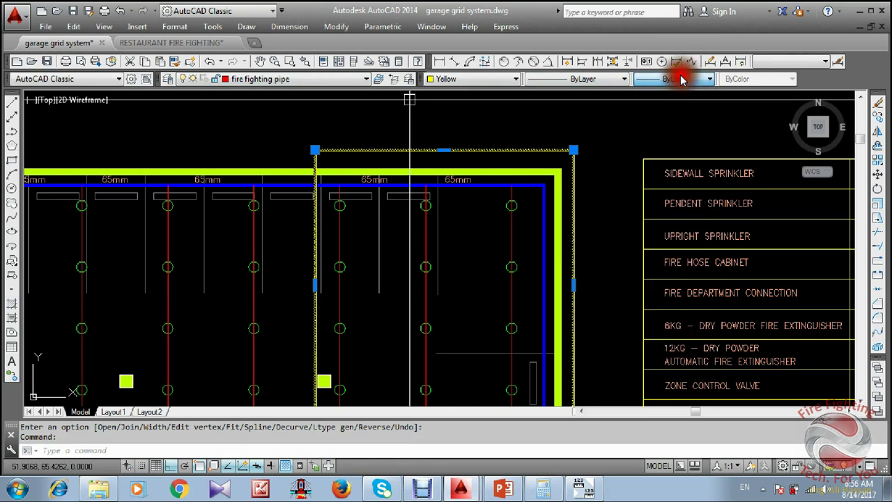
{"action": "left_click", "coordinate": [606, 81]}
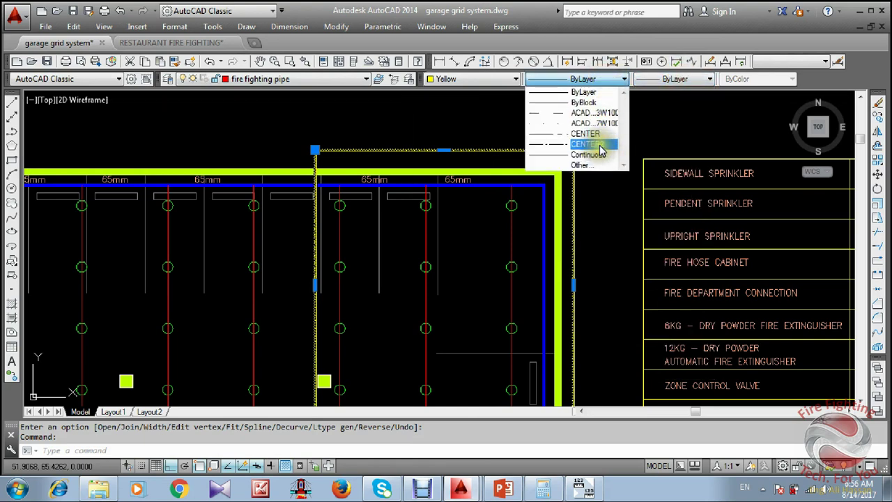
{"action": "left_click", "coordinate": [588, 166]}
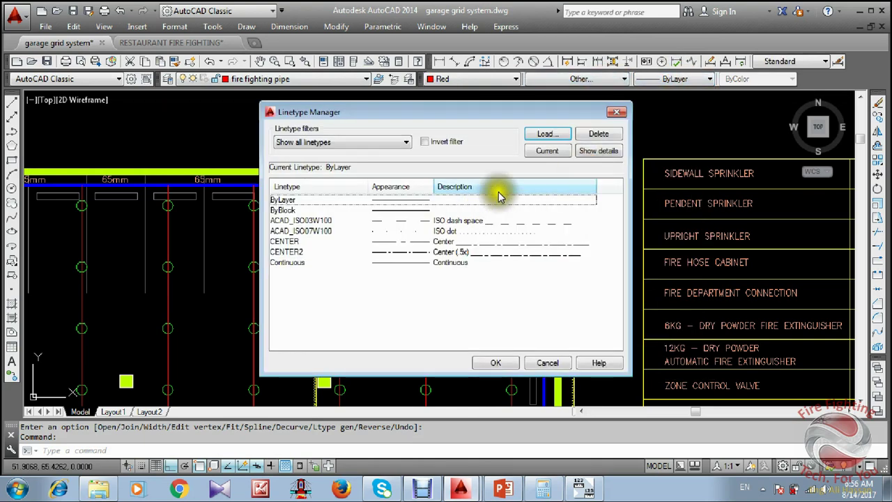
{"action": "left_click", "coordinate": [548, 135]}
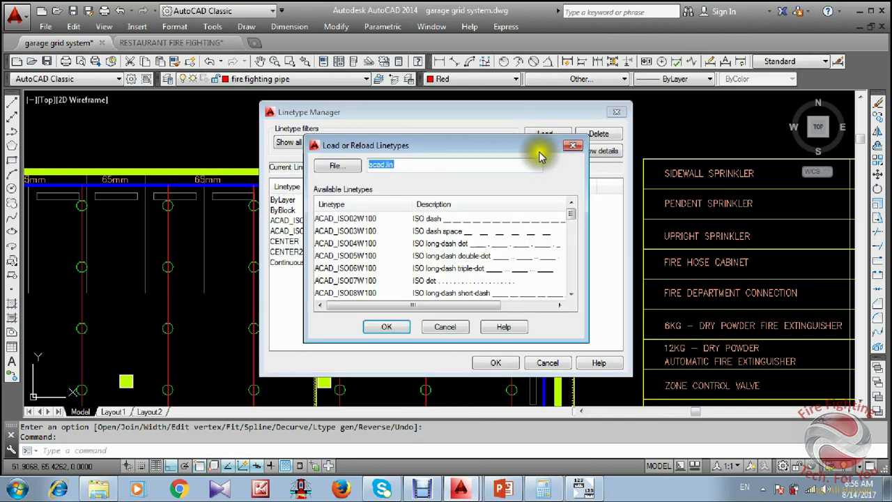
{"action": "type", "text": "d"}
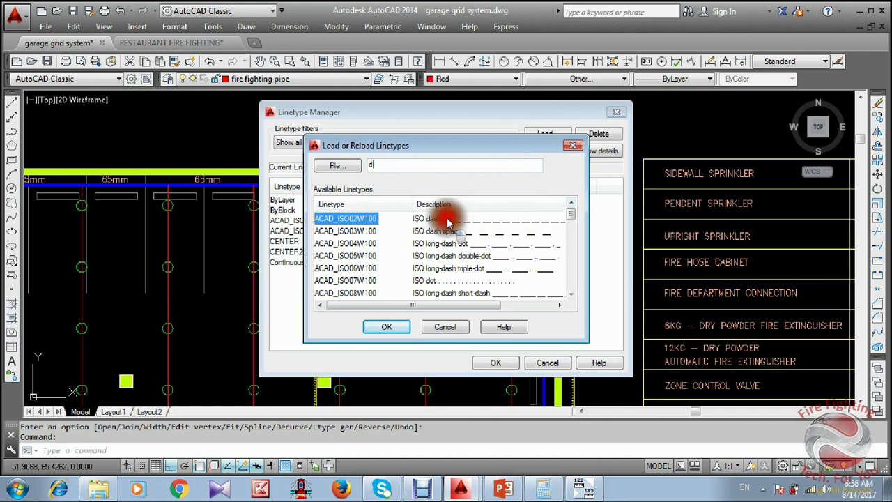
{"action": "left_click", "coordinate": [432, 231], "text": "ctrl"}
{"action": "left_click", "coordinate": [421, 280], "text": "ctrl"}
{"action": "left_click", "coordinate": [386, 327]}
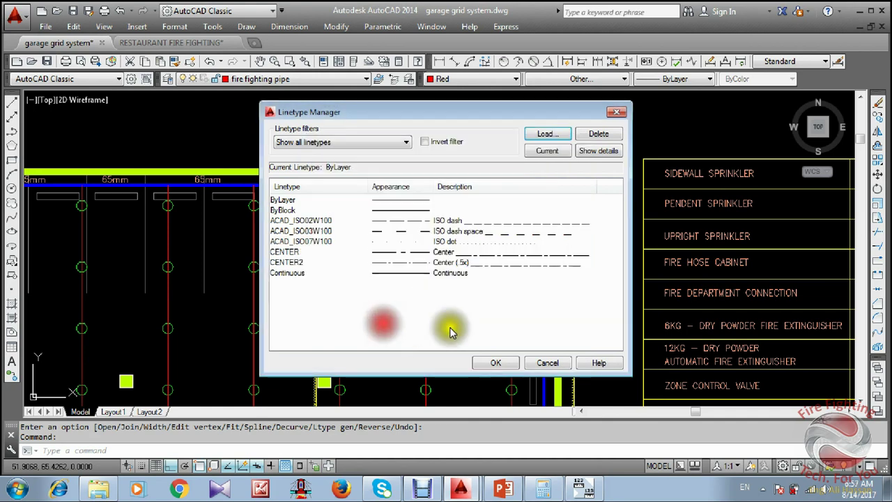
{"action": "left_click", "coordinate": [497, 363]}
Assign the ACAD_ISO02W100 dashed linetype to the design area rectangle.
{"action": "left_click", "coordinate": [524, 151]}
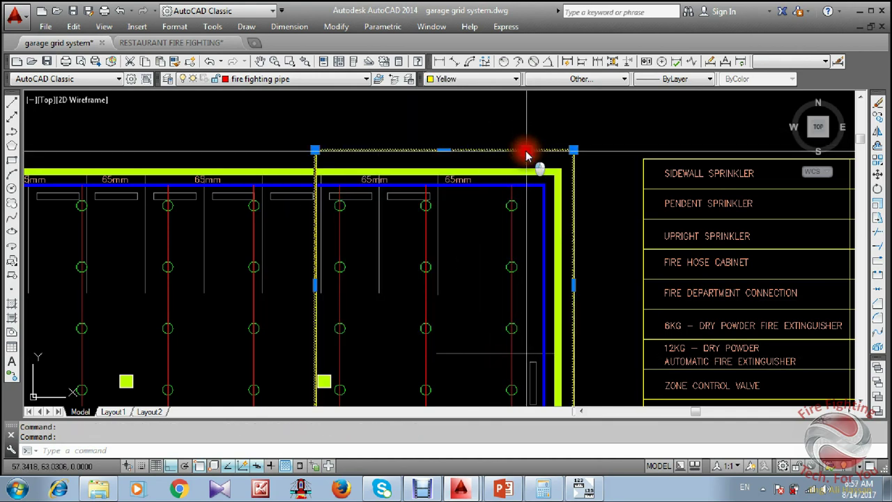
{"action": "left_click", "coordinate": [569, 79]}
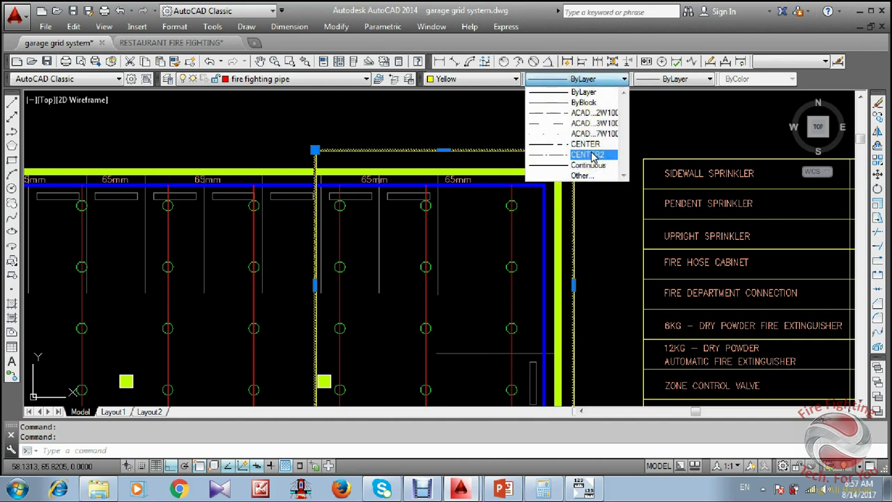
{"action": "left_click", "coordinate": [592, 116]}
{"action": "key", "text": "Escape"}
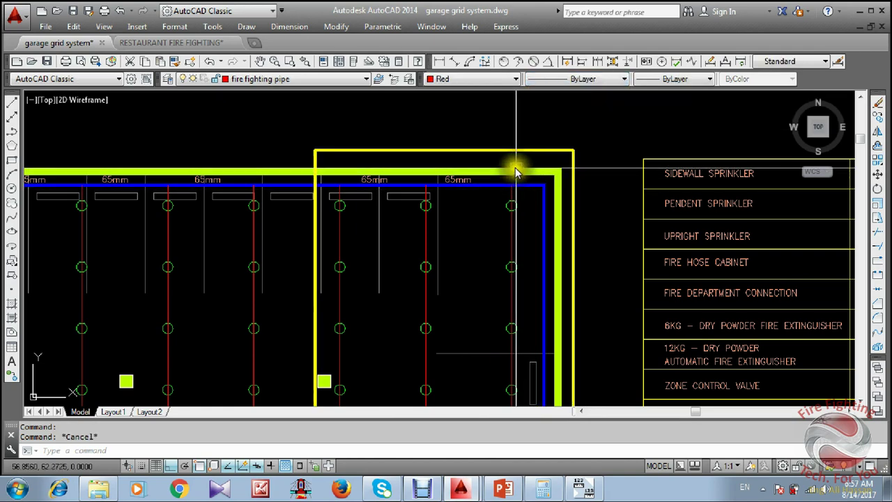
Set the drawing's linetype scale factor to 0.1 so the design area rectangle displays as dashed.
{"action": "scroll", "coordinate": [514, 162], "scroll_direction": "up", "scroll_amount": 4}
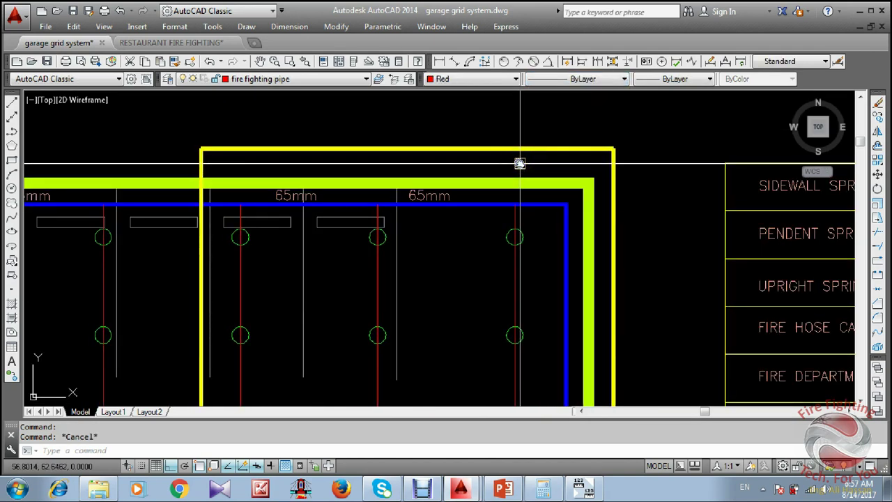
{"action": "type", "text": "lts"}
{"action": "key", "text": "Return"}
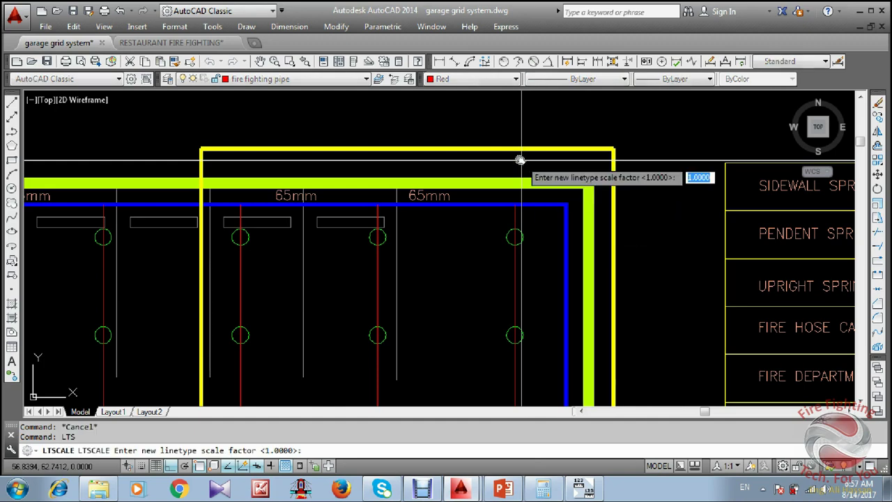
{"action": "type", "text": "0.1"}
{"action": "key", "text": "Return"}
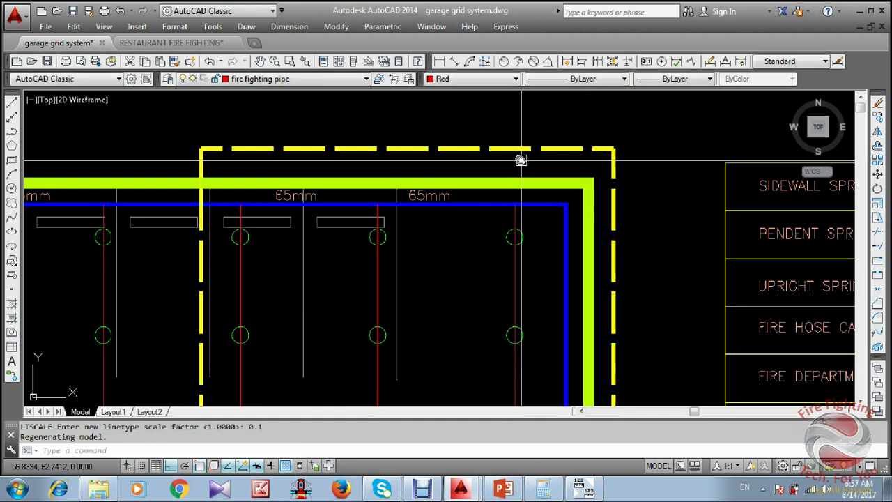
{"action": "key", "text": "Return"}
{"action": "scroll", "coordinate": [462, 285], "scroll_direction": "down", "scroll_amount": 3}
{"action": "key", "text": "Escape"}
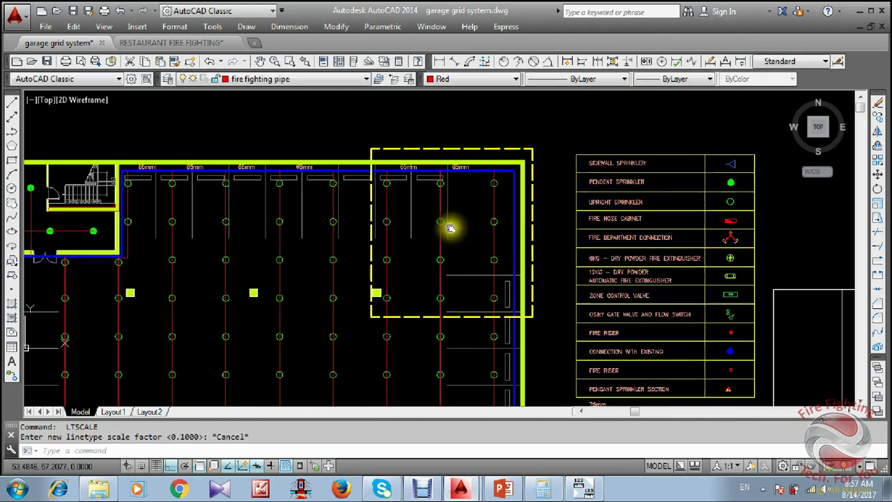
Examine the dashed design area outline and the sprinklers it encloses at the garage plan's upper-right corner.
{"action": "scroll", "coordinate": [470, 190], "scroll_direction": "up", "scroll_amount": 3}
{"action": "scroll", "coordinate": [470, 191], "scroll_direction": "down", "scroll_amount": 4}
{"action": "scroll", "coordinate": [458, 221], "scroll_direction": "up", "scroll_amount": 5}
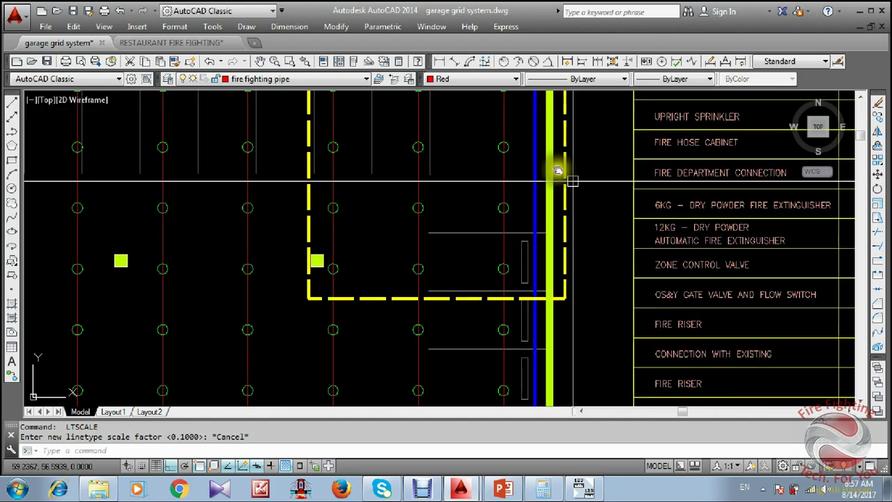
{"action": "scroll", "coordinate": [458, 304], "scroll_direction": "down", "scroll_amount": 4}
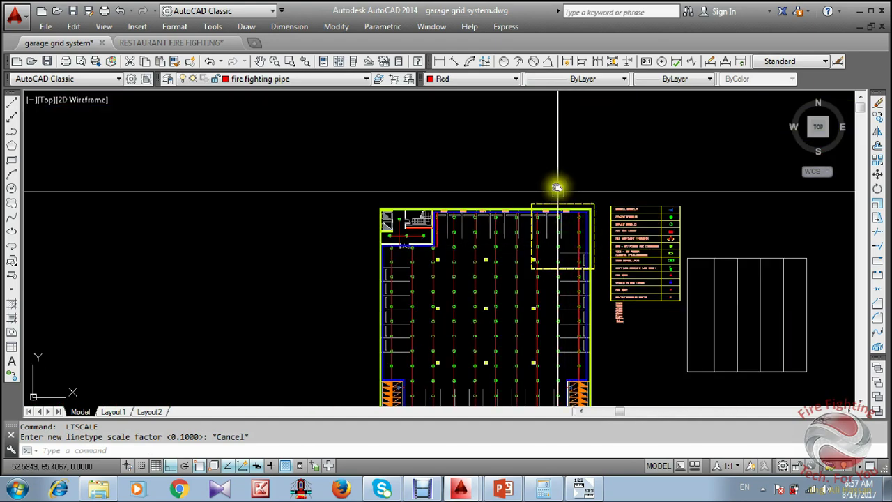
{"action": "scroll", "coordinate": [544, 174], "scroll_direction": "up", "scroll_amount": 4}
{"action": "scroll", "coordinate": [534, 148], "scroll_direction": "up", "scroll_amount": 1}
{"action": "left_click", "coordinate": [534, 137]}
{"action": "key", "text": "Escape"}
{"action": "middle_click_drag", "start_coordinate": [530, 168], "coordinate": [525, 137]}
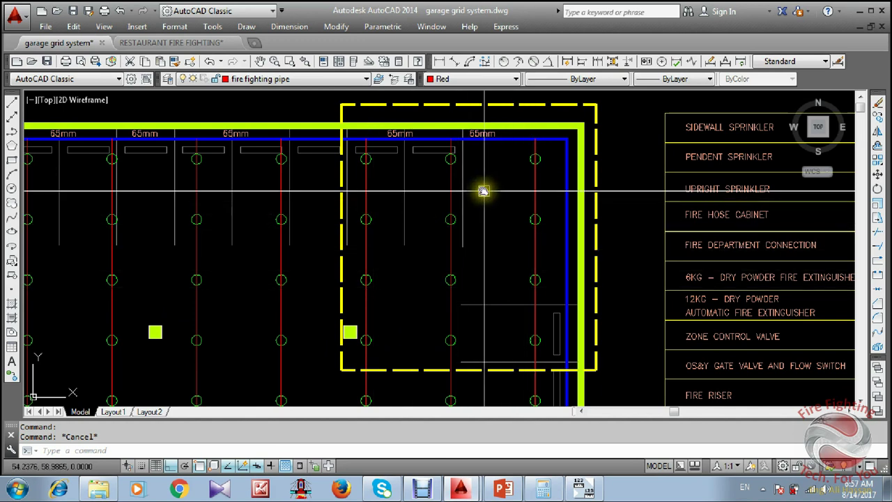
Switch to the FIRE FIGHTING presentation in PowerPoint and look back through the hydraulic calculation slides to the pipe sizing section.
{"action": "left_click", "coordinate": [501, 490]}
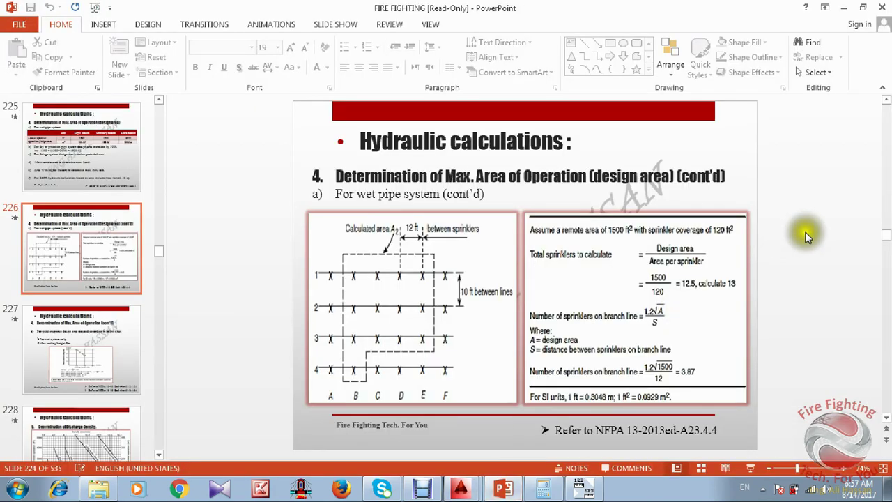
{"action": "scroll", "coordinate": [805, 233], "scroll_direction": "up", "scroll_amount": 5}
{"action": "scroll", "coordinate": [805, 238], "scroll_direction": "up", "scroll_amount": 5}
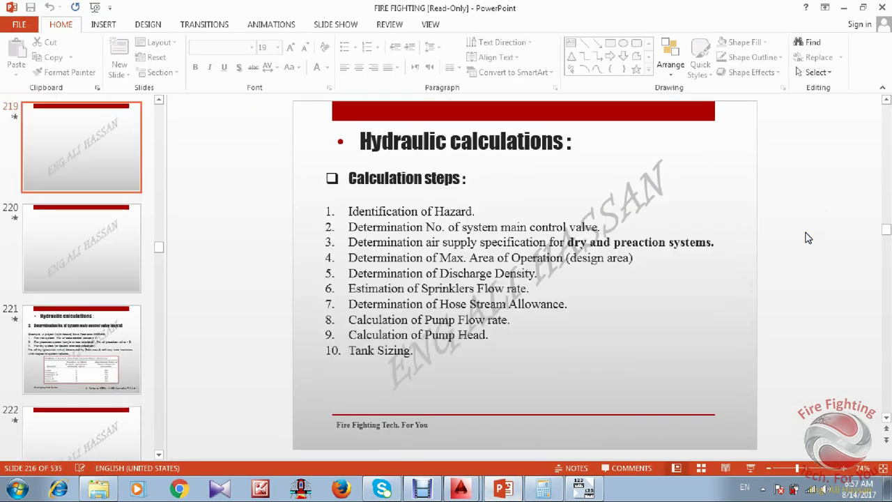
{"action": "scroll", "coordinate": [807, 238], "scroll_direction": "up", "scroll_amount": 10}
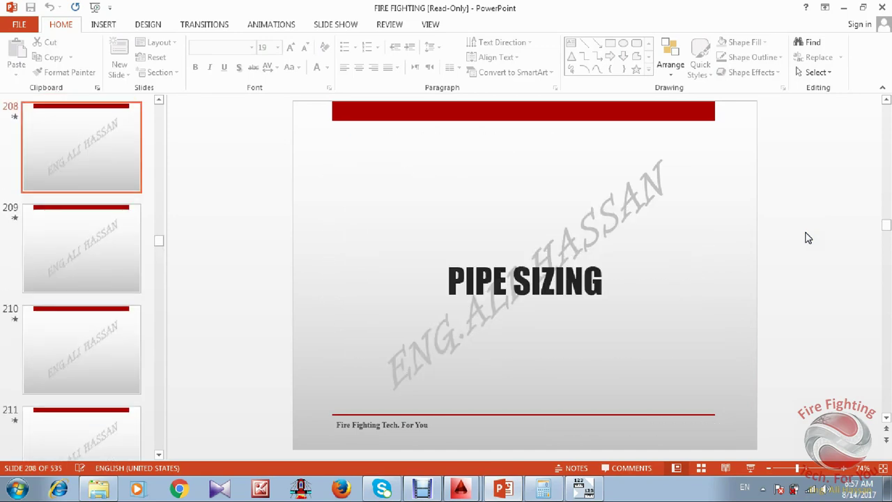
{"action": "scroll", "coordinate": [805, 238], "scroll_direction": "down", "scroll_amount": 6}
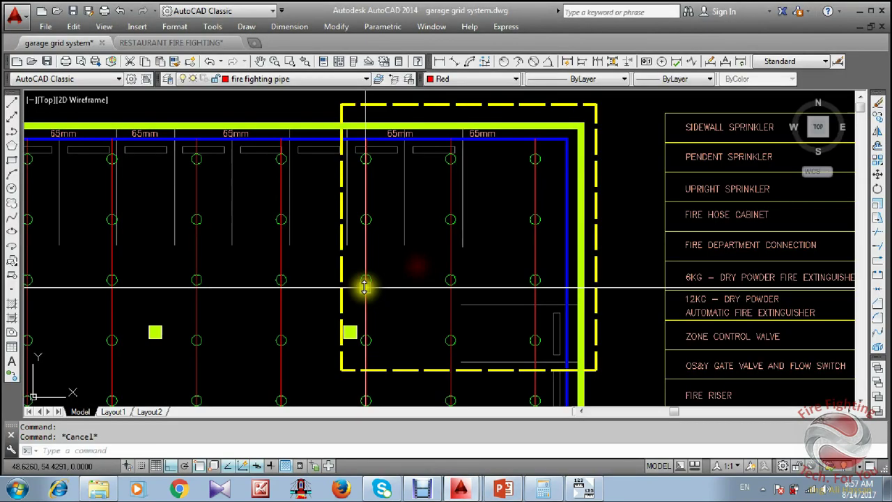
Back in AutoCAD, copy the 40mm label from the pipe size list below the legend onto a branch line inside the design area.
{"action": "scroll", "coordinate": [364, 284], "scroll_direction": "down", "scroll_amount": 2}
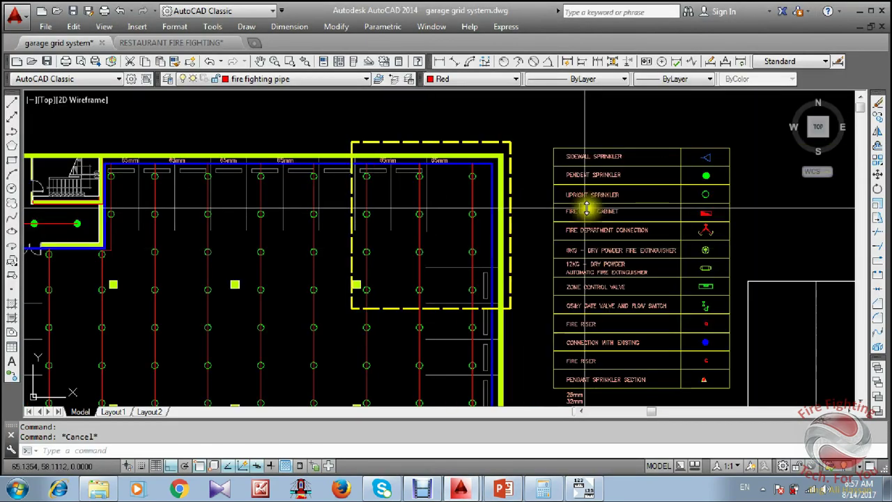
{"action": "scroll", "coordinate": [480, 259], "scroll_direction": "up", "scroll_amount": 6}
{"action": "left_click", "coordinate": [497, 318]}
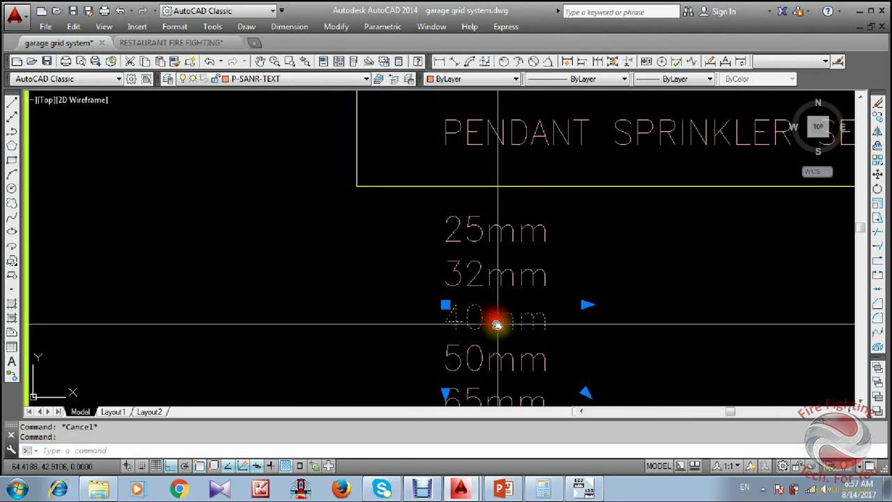
{"action": "type", "text": "co"}
{"action": "key", "text": "Return"}
{"action": "left_click", "coordinate": [442, 322]}
{"action": "scroll", "coordinate": [442, 337], "scroll_direction": "down", "scroll_amount": 5}
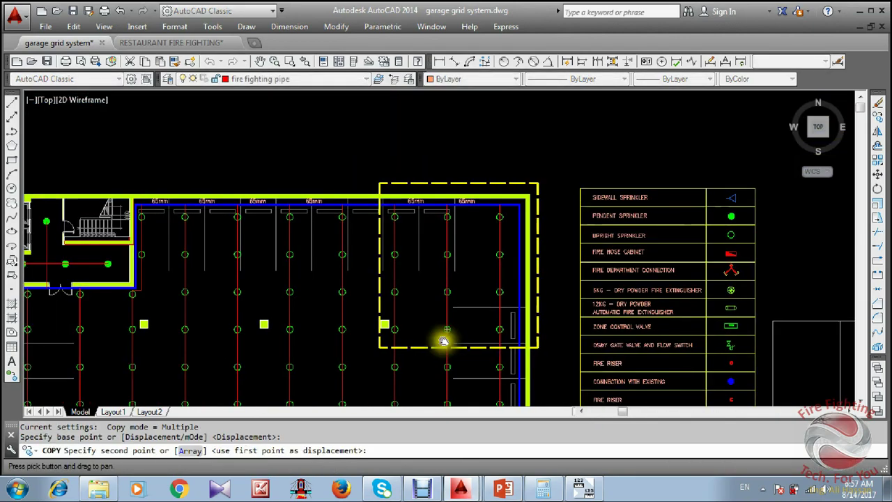
{"action": "scroll", "coordinate": [438, 249], "scroll_direction": "up", "scroll_amount": 4}
{"action": "left_click", "coordinate": [477, 253]}
{"action": "key", "text": "Escape"}
Rotate the copied 40mm label to vertical so it reads along its branch line.
{"action": "scroll", "coordinate": [480, 259], "scroll_direction": "up", "scroll_amount": 4}
{"action": "left_click", "coordinate": [490, 271]}
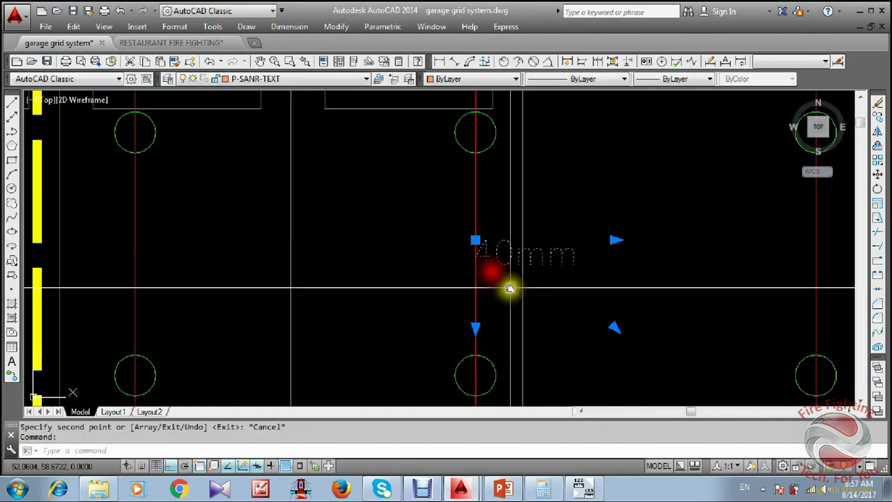
{"action": "type", "text": "ro"}
{"action": "key", "text": "Return"}
{"action": "left_click", "coordinate": [478, 273]}
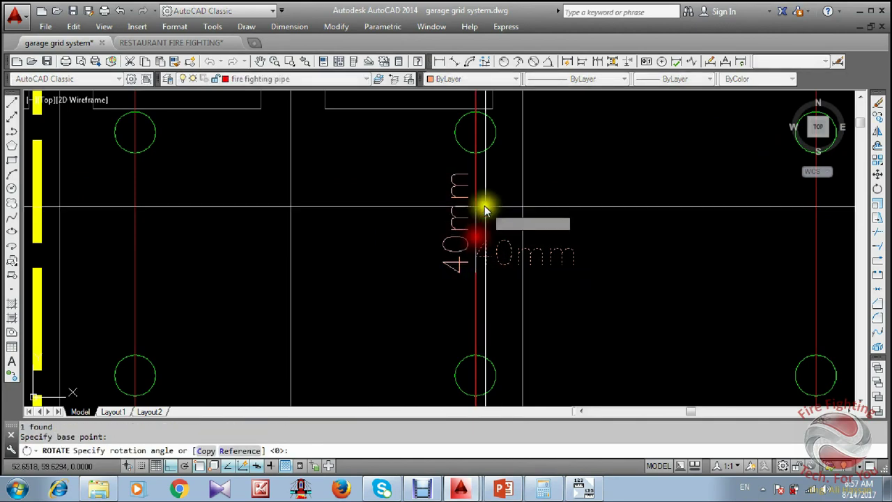
{"action": "left_click", "coordinate": [481, 235]}
{"action": "key", "text": "Escape"}
Copy the vertical 40mm label to the neighbouring branch lines on both sides within the design area.
{"action": "scroll", "coordinate": [481, 237], "scroll_direction": "down", "scroll_amount": 3}
{"action": "left_click", "coordinate": [466, 237]}
{"action": "type", "text": "co"}
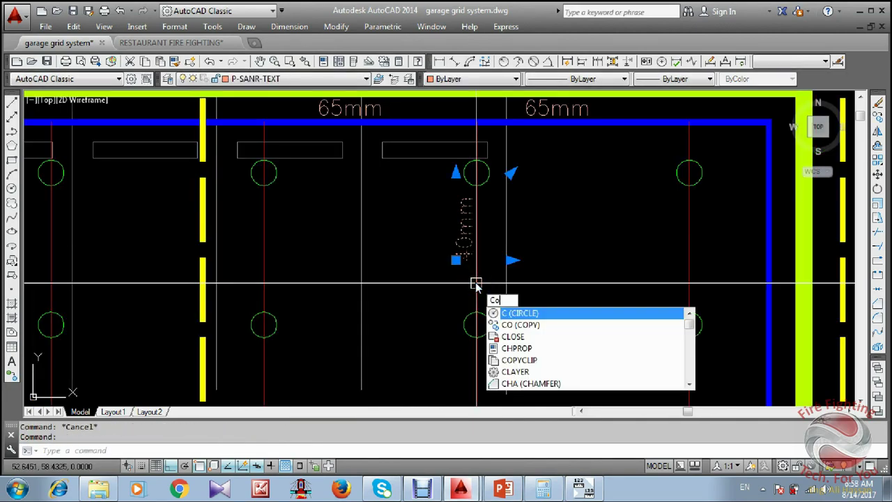
{"action": "key", "text": "Return"}
{"action": "left_click", "coordinate": [479, 285]}
{"action": "left_click", "coordinate": [685, 282]}
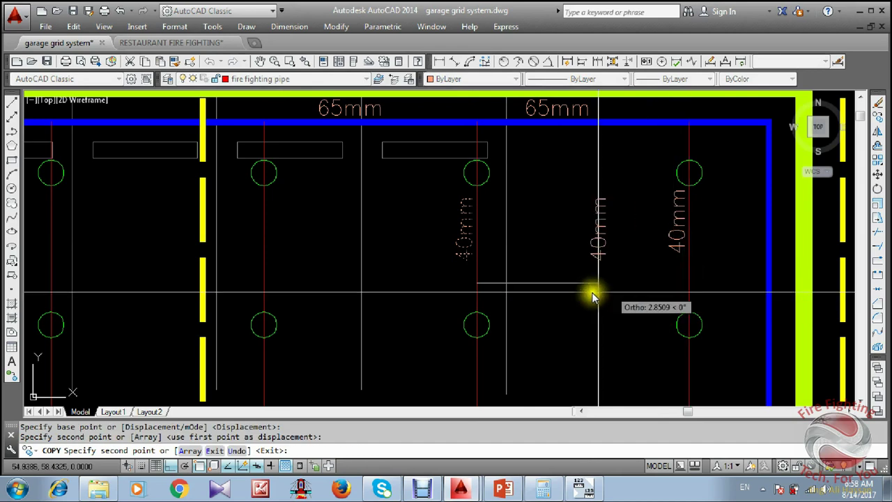
{"action": "left_click", "coordinate": [259, 282]}
{"action": "key", "text": "Escape"}
Delete the misaligned 40mm label on the easternmost branch line and copy the middle branch line's label there in line with the others.
{"action": "left_click", "coordinate": [670, 244]}
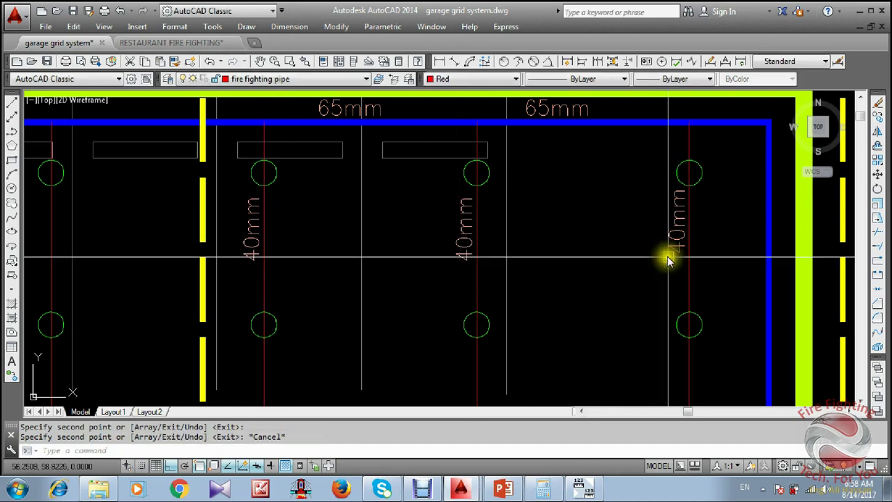
{"action": "key", "text": "Delete"}
{"action": "left_click", "coordinate": [471, 240]}
{"action": "type", "text": "Co"}
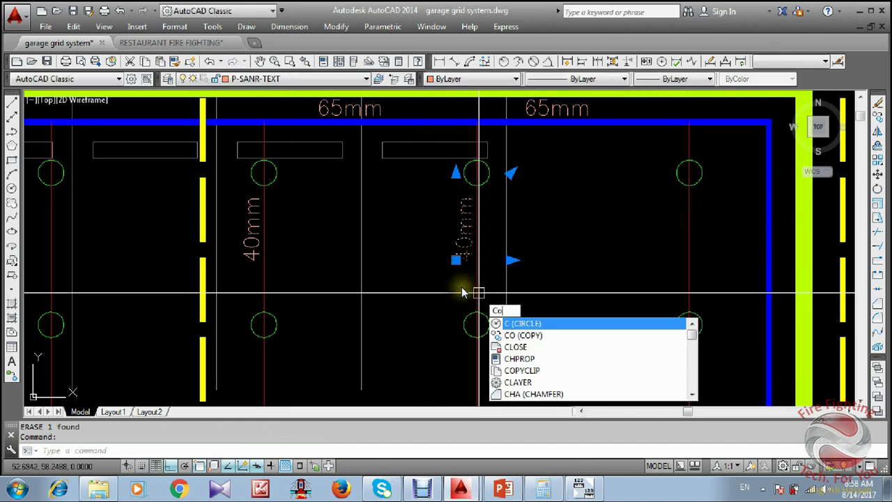
{"action": "key", "text": "Return"}
{"action": "left_click", "coordinate": [476, 283]}
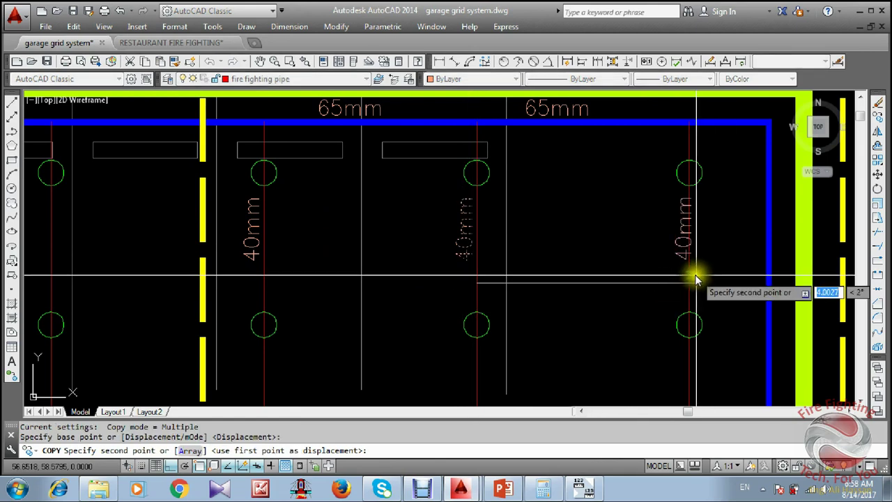
{"action": "left_click", "coordinate": [694, 283]}
{"action": "key", "text": "Escape"}
Copy the 40mm label to the five branch lines between the design area and the stair room.
{"action": "scroll", "coordinate": [518, 275], "scroll_direction": "down", "scroll_amount": 5}
{"action": "scroll", "coordinate": [542, 259], "scroll_direction": "up", "scroll_amount": 4}
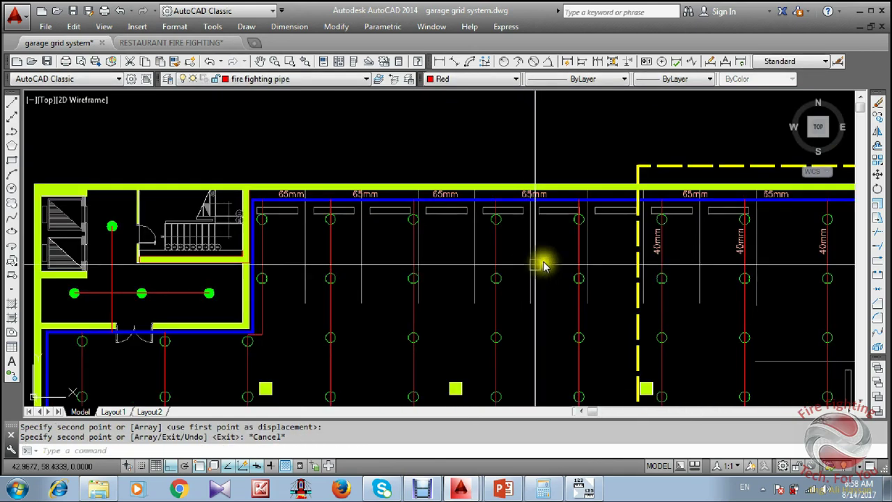
{"action": "left_click", "coordinate": [657, 253]}
{"action": "type", "text": "co"}
{"action": "key", "text": "Return"}
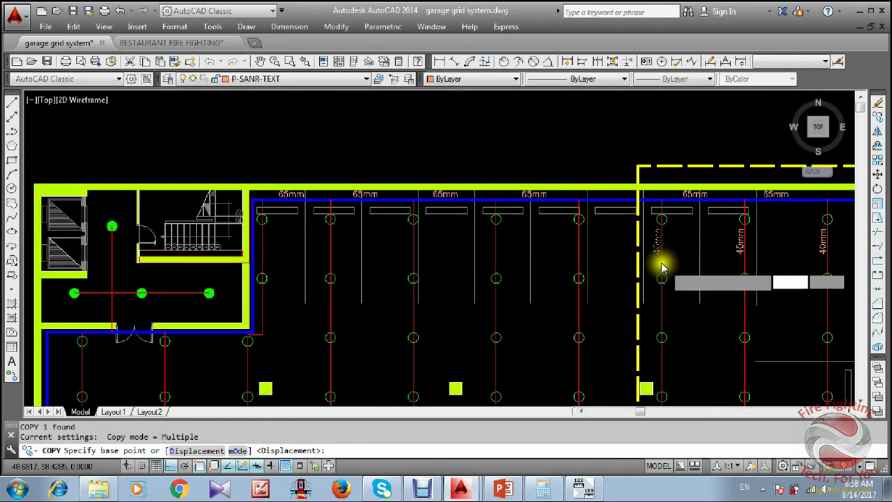
{"action": "scroll", "coordinate": [657, 257], "scroll_direction": "up", "scroll_amount": 3}
{"action": "left_click", "coordinate": [653, 264]}
{"action": "left_click", "coordinate": [528, 265]}
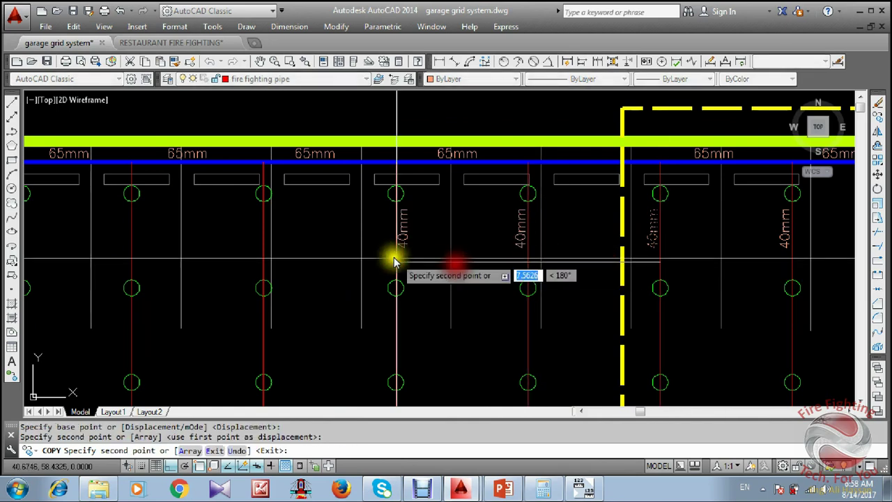
{"action": "left_click", "coordinate": [394, 263]}
{"action": "left_click", "coordinate": [263, 269]}
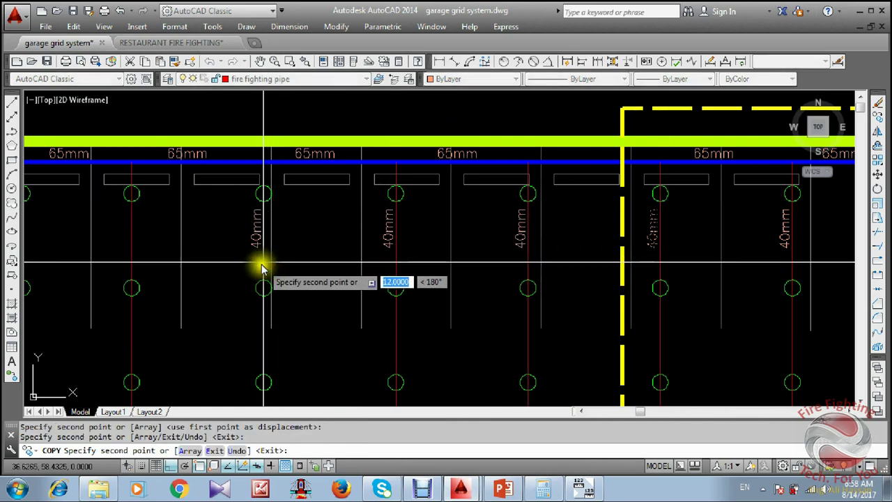
{"action": "middle_click_drag", "start_coordinate": [175, 285], "coordinate": [602, 231]}
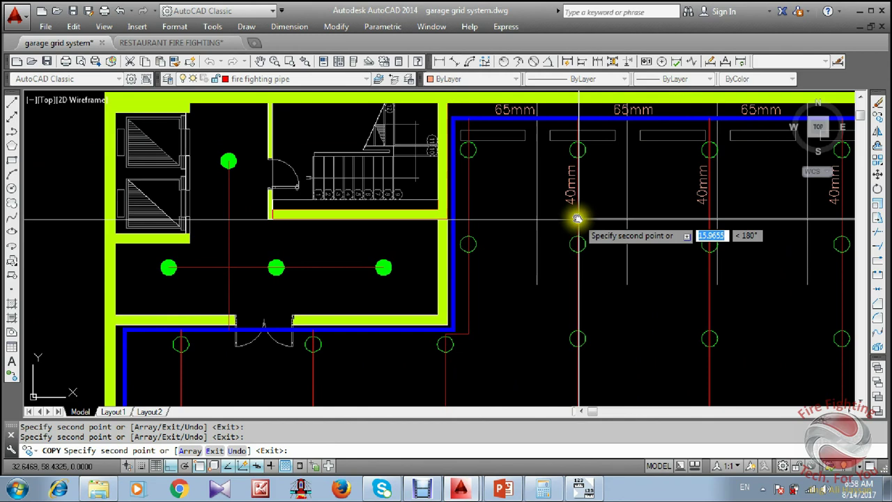
{"action": "left_click", "coordinate": [470, 216]}
{"action": "key", "text": "Escape"}
Copy the row of eight 40mm labels down the branch lines as an array of 12 items.
{"action": "middle_click_drag", "start_coordinate": [550, 195], "coordinate": [356, 178]}
{"action": "left_click", "coordinate": [369, 176]}
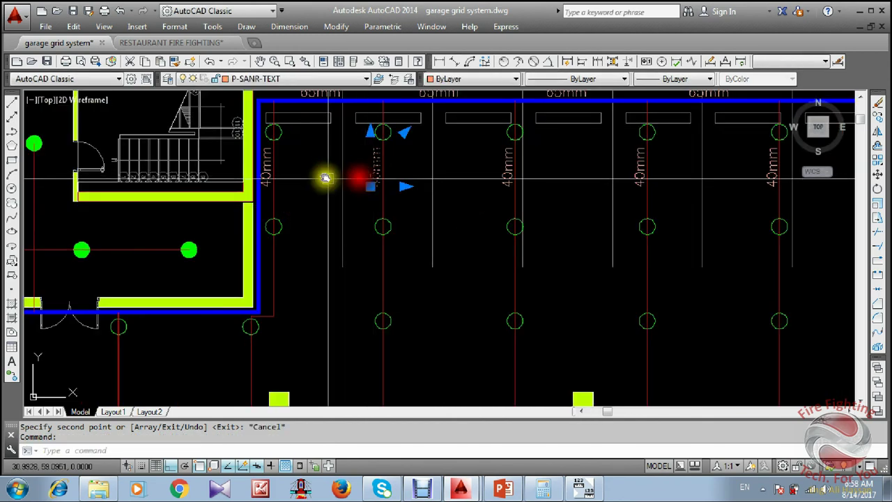
{"action": "left_click", "coordinate": [267, 162]}
{"action": "left_click", "coordinate": [506, 172]}
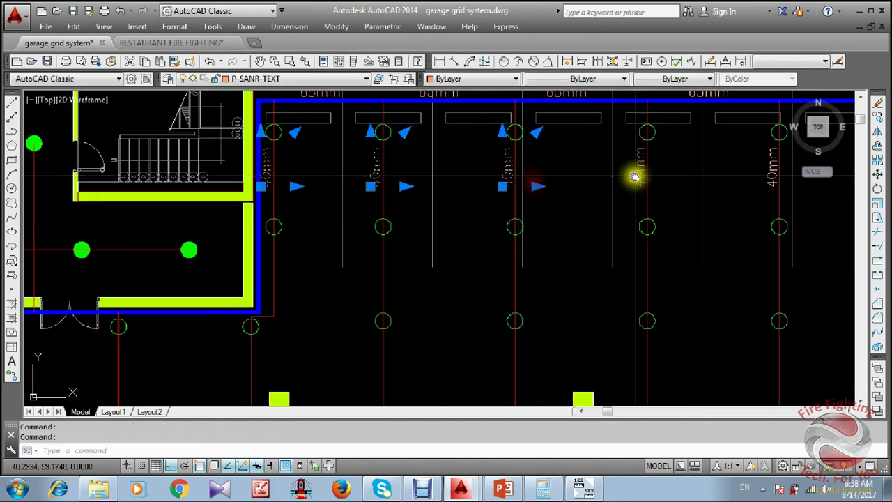
{"action": "left_click", "coordinate": [637, 175]}
{"action": "middle_click_drag", "start_coordinate": [632, 223], "coordinate": [316, 222]}
{"action": "left_click", "coordinate": [455, 165]}
{"action": "left_click", "coordinate": [591, 174]}
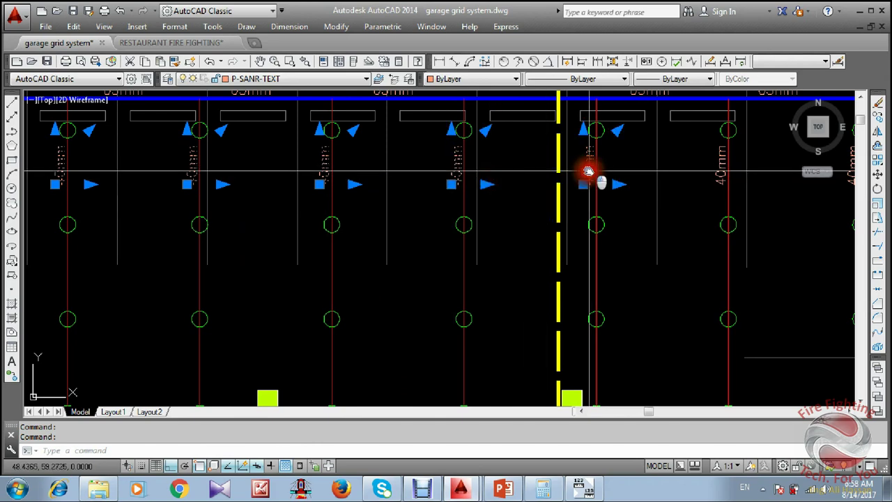
{"action": "left_click", "coordinate": [715, 171]}
{"action": "scroll", "coordinate": [593, 202], "scroll_direction": "up", "scroll_amount": 8}
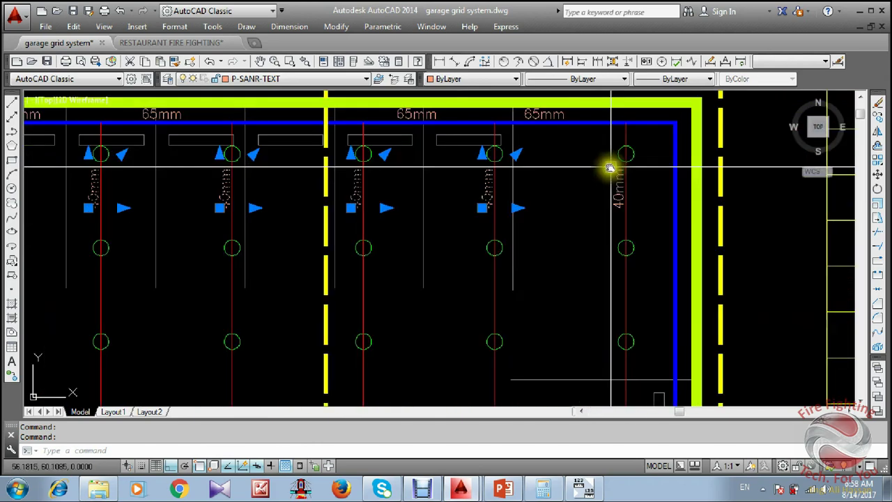
{"action": "type", "text": "co"}
{"action": "key", "text": "Return"}
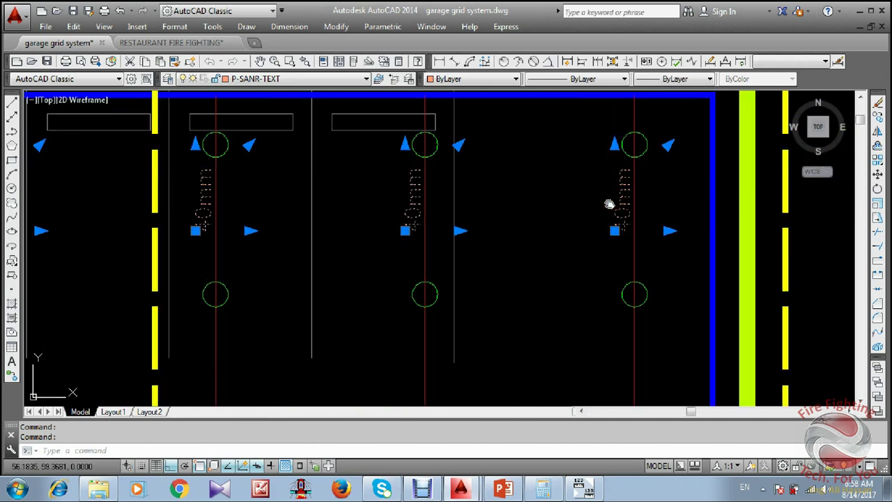
{"action": "scroll", "coordinate": [610, 204], "scroll_direction": "down", "scroll_amount": 4}
{"action": "scroll", "coordinate": [625, 202], "scroll_direction": "up", "scroll_amount": 4}
{"action": "middle_click_drag", "start_coordinate": [625, 203], "coordinate": [596, 104]}
{"action": "scroll", "coordinate": [596, 104], "scroll_direction": "down", "scroll_amount": 3}
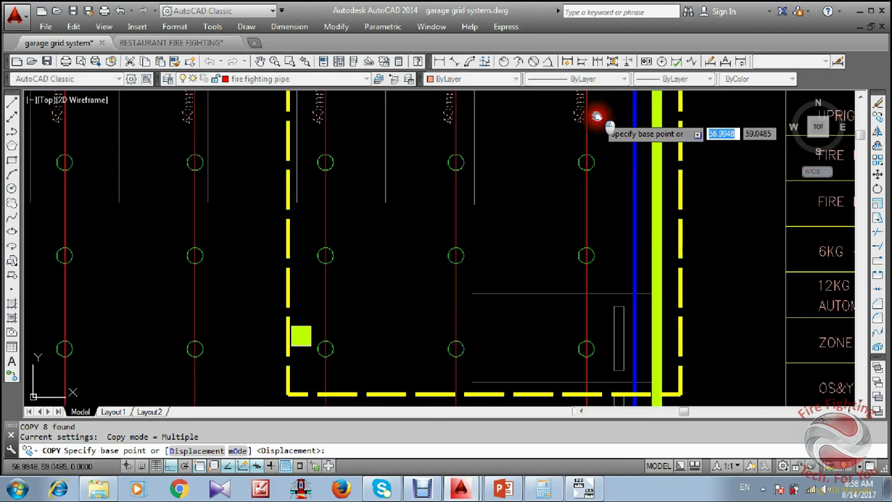
{"action": "left_click", "coordinate": [598, 116]}
{"action": "scroll", "coordinate": [592, 140], "scroll_direction": "up", "scroll_amount": 1}
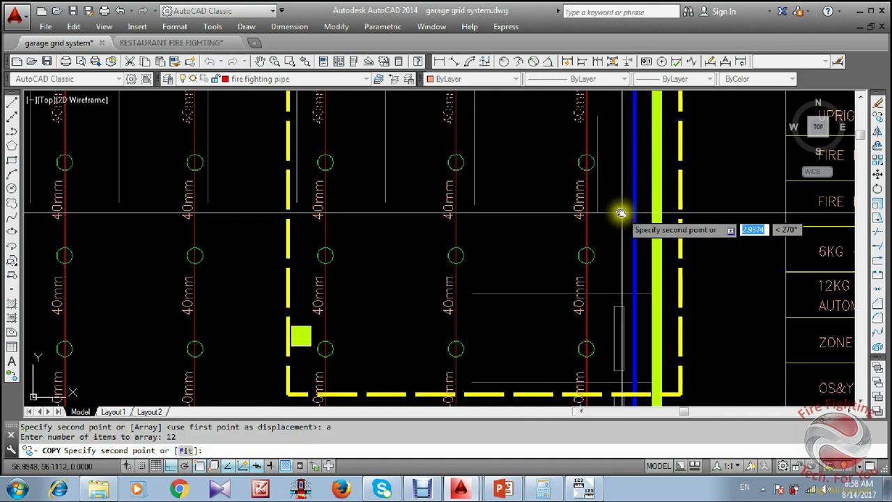
{"action": "left_click", "coordinate": [614, 216]}
{"action": "key", "text": "Escape"}
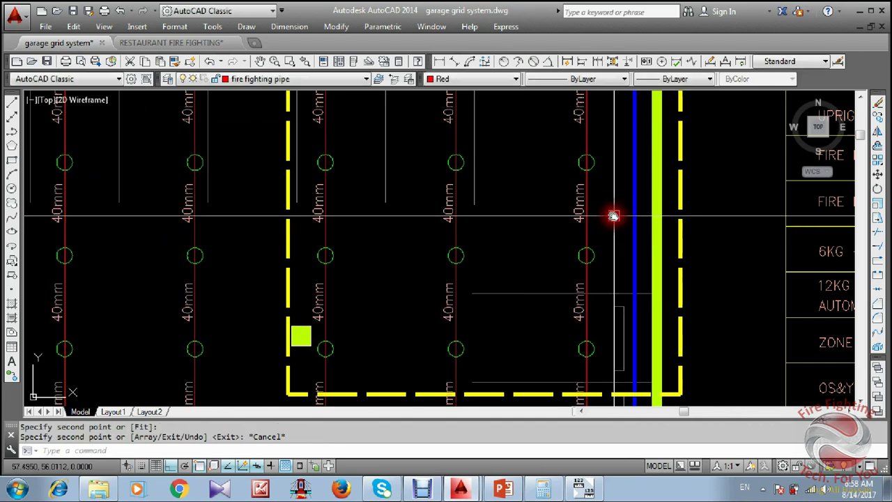
Erase the surplus 40mm labels that fall on the ramp at the garage's lower-right corner.
{"action": "scroll", "coordinate": [603, 278], "scroll_direction": "down", "scroll_amount": 8}
{"action": "scroll", "coordinate": [592, 362], "scroll_direction": "up", "scroll_amount": 5}
{"action": "middle_click_drag", "start_coordinate": [592, 362], "coordinate": [598, 189]}
{"action": "scroll", "coordinate": [602, 193], "scroll_direction": "up", "scroll_amount": 2}
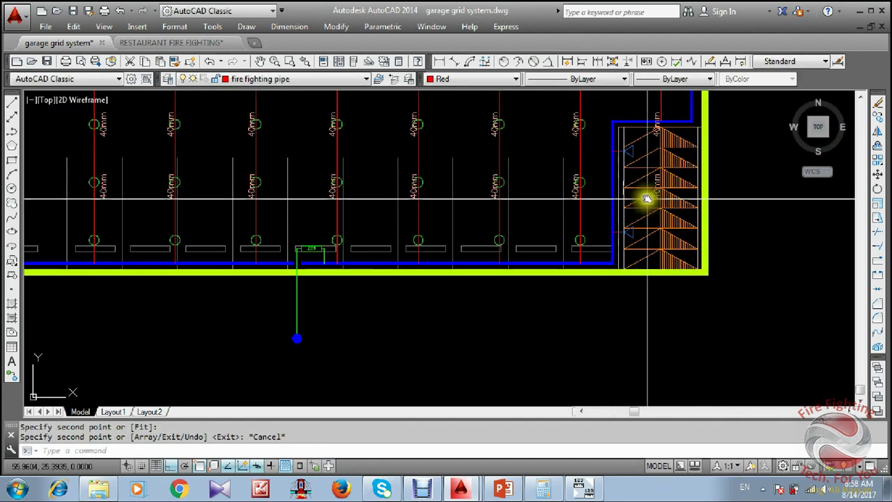
{"action": "left_click", "coordinate": [666, 185]}
{"action": "scroll", "coordinate": [660, 131], "scroll_direction": "up", "scroll_amount": 2}
{"action": "middle_click_drag", "start_coordinate": [660, 130], "coordinate": [631, 178]}
{"action": "key", "text": "Delete"}
{"action": "scroll", "coordinate": [609, 313], "scroll_direction": "down", "scroll_amount": 4}
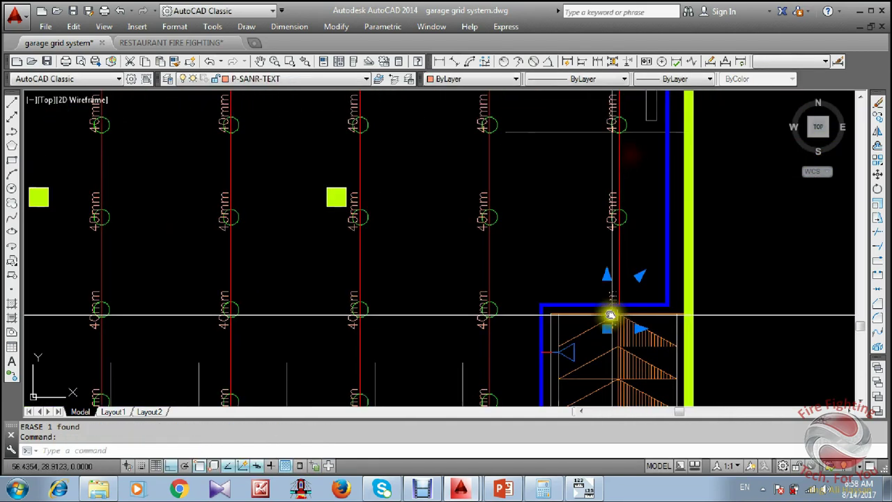
{"action": "scroll", "coordinate": [578, 278], "scroll_direction": "up", "scroll_amount": 4}
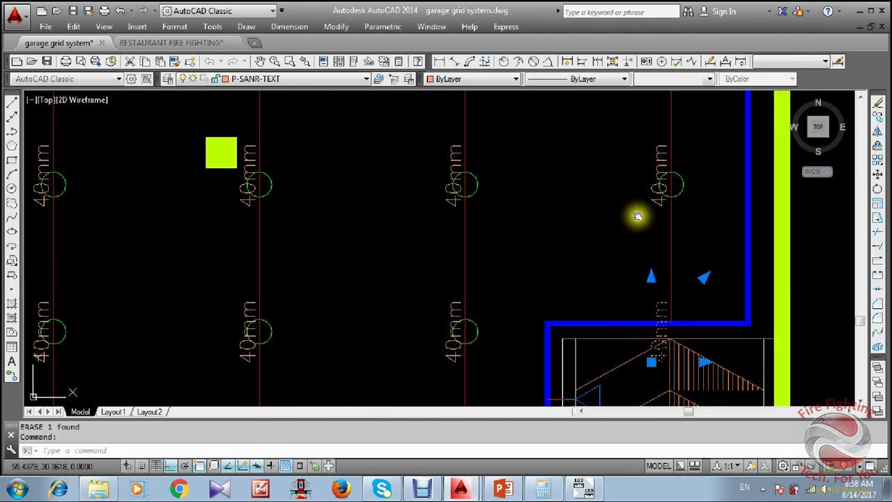
{"action": "type", "text": "e"}
{"action": "key", "text": "Return"}
Move the two lowest 40mm labels on the easternmost branch line off the sprinklers and into the gaps between them.
{"action": "left_click", "coordinate": [653, 205]}
{"action": "middle_click_drag", "start_coordinate": [649, 205], "coordinate": [495, 228]}
{"action": "scroll", "coordinate": [496, 228], "scroll_direction": "down", "scroll_amount": 1}
{"action": "middle_click_drag", "start_coordinate": [494, 112], "coordinate": [491, 169]}
{"action": "scroll", "coordinate": [491, 169], "scroll_direction": "up", "scroll_amount": 1}
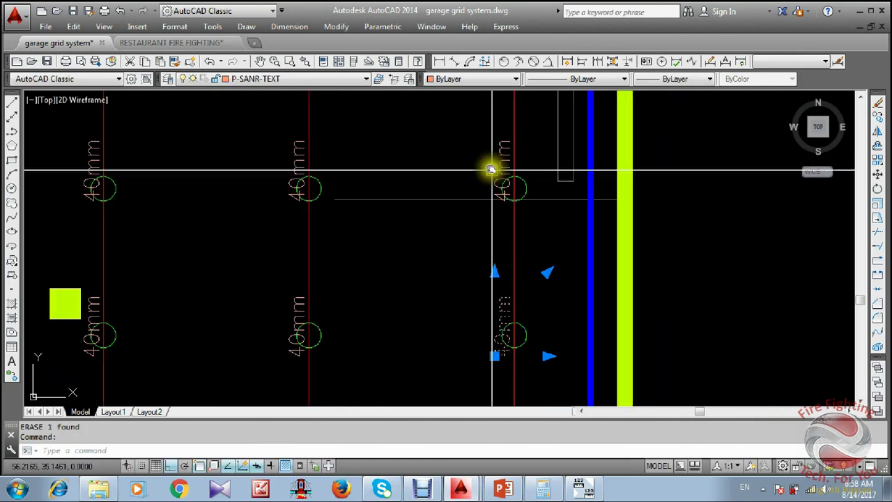
{"action": "middle_click_drag", "start_coordinate": [533, 233], "coordinate": [529, 195]}
{"action": "scroll", "coordinate": [529, 194], "scroll_direction": "down", "scroll_amount": 1}
{"action": "type", "text": "m"}
{"action": "key", "text": "Return"}
{"action": "left_click", "coordinate": [656, 209]}
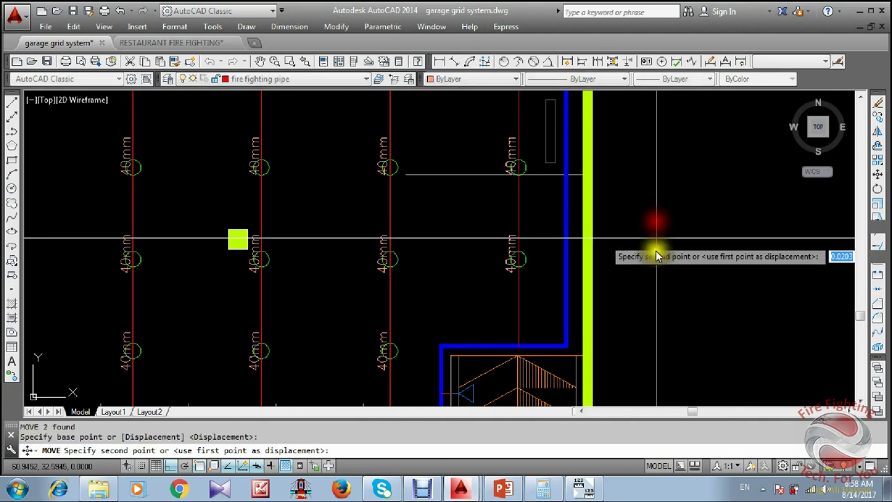
{"action": "left_click", "coordinate": [654, 267]}
Move the next two 40mm labels up the easternmost branch line one at a time so each sits between two sprinklers.
{"action": "scroll", "coordinate": [555, 309], "scroll_direction": "down", "scroll_amount": 2}
{"action": "scroll", "coordinate": [522, 310], "scroll_direction": "up", "scroll_amount": 4}
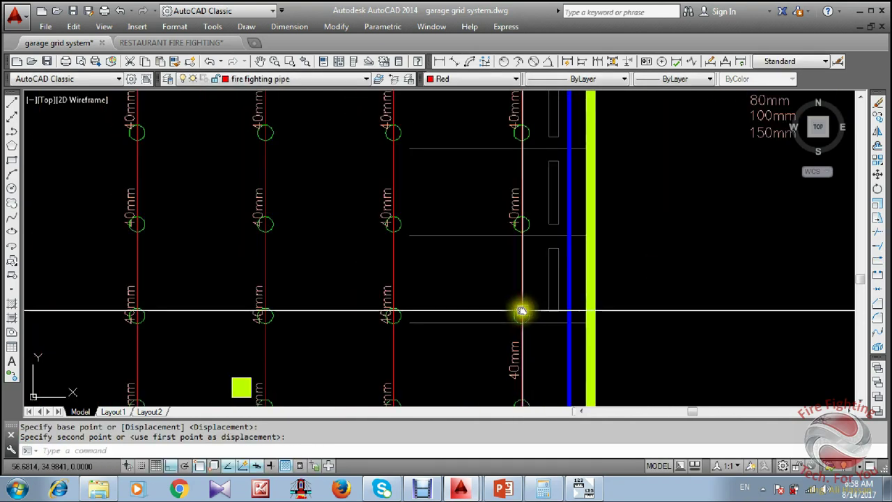
{"action": "left_click", "coordinate": [509, 243]}
{"action": "type", "text": "m"}
{"action": "key", "text": "Return"}
{"action": "left_click", "coordinate": [530, 247]}
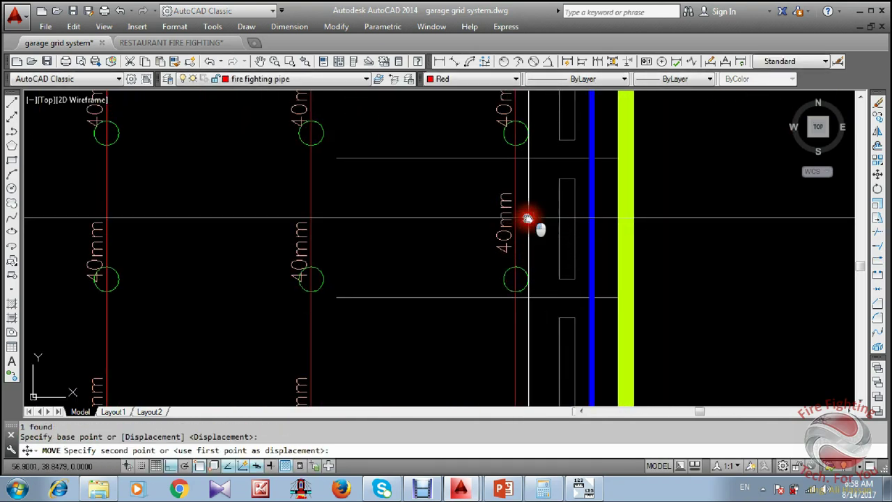
{"action": "left_click", "coordinate": [529, 217]}
{"action": "middle_click_drag", "start_coordinate": [523, 179], "coordinate": [522, 316]}
{"action": "left_click", "coordinate": [499, 239]}
{"action": "type", "text": "m"}
{"action": "key", "text": "Return"}
{"action": "left_click", "coordinate": [460, 244]}
{"action": "left_click", "coordinate": [459, 220]}
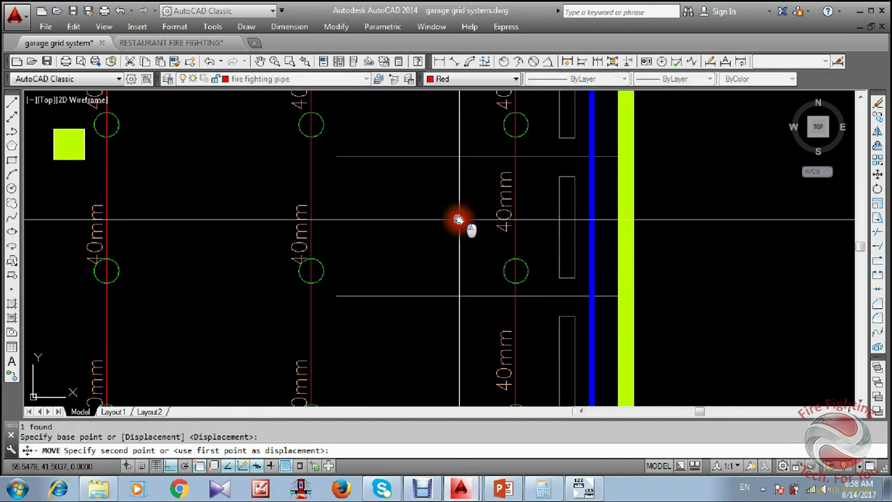
{"action": "scroll", "coordinate": [461, 187], "scroll_direction": "down", "scroll_amount": 1}
{"action": "middle_click_drag", "start_coordinate": [462, 188], "coordinate": [466, 281]}
{"action": "key", "text": "Escape"}
Select the overlapping 40mm labels in the lower three rows of the central branch lines and move them up together, clear of the sprinklers.
{"action": "scroll", "coordinate": [464, 222], "scroll_direction": "down", "scroll_amount": 2}
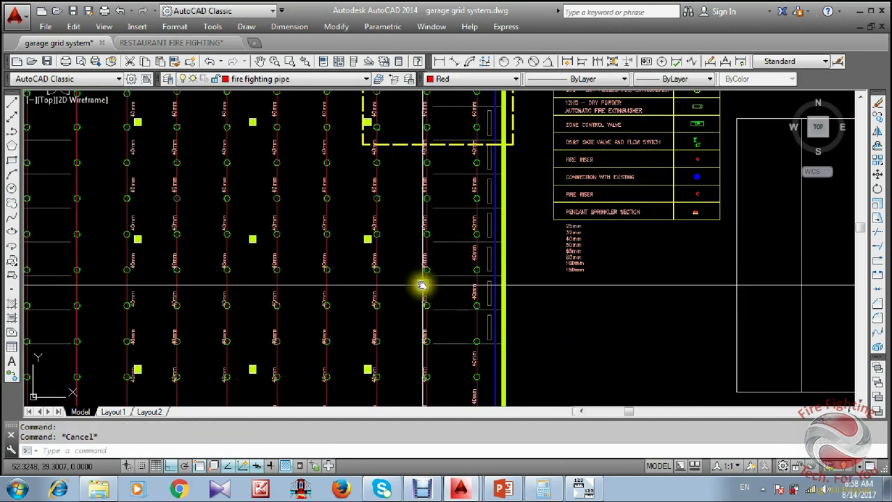
{"action": "middle_click_drag", "start_coordinate": [382, 367], "coordinate": [481, 225]}
{"action": "scroll", "coordinate": [481, 230], "scroll_direction": "up", "scroll_amount": 1}
{"action": "mouse_move", "coordinate": [539, 223]}
{"action": "middle_mouse_down"}
{"action": "mouse_move", "coordinate": [550, 184]}
{"action": "mouse_move", "coordinate": [574, 293]}
{"action": "middle_mouse_up"}
{"action": "scroll", "coordinate": [571, 285], "scroll_direction": "down", "scroll_amount": 2}
{"action": "scroll", "coordinate": [573, 167], "scroll_direction": "down", "scroll_amount": 2}
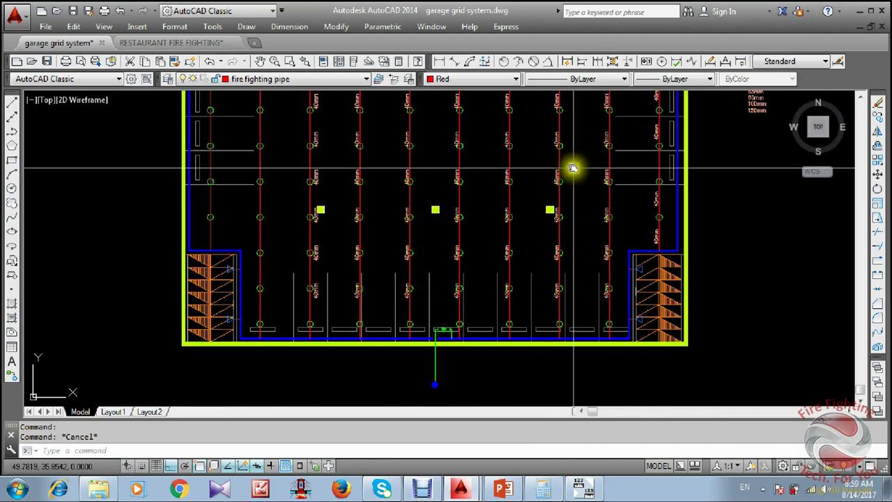
{"action": "scroll", "coordinate": [348, 174], "scroll_direction": "up", "scroll_amount": 5}
{"action": "left_click", "coordinate": [374, 171]}
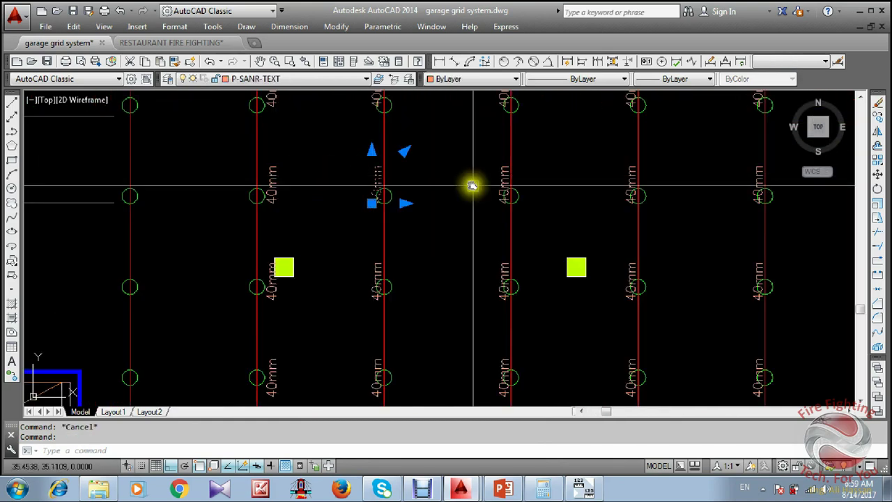
{"action": "left_click", "coordinate": [626, 187]}
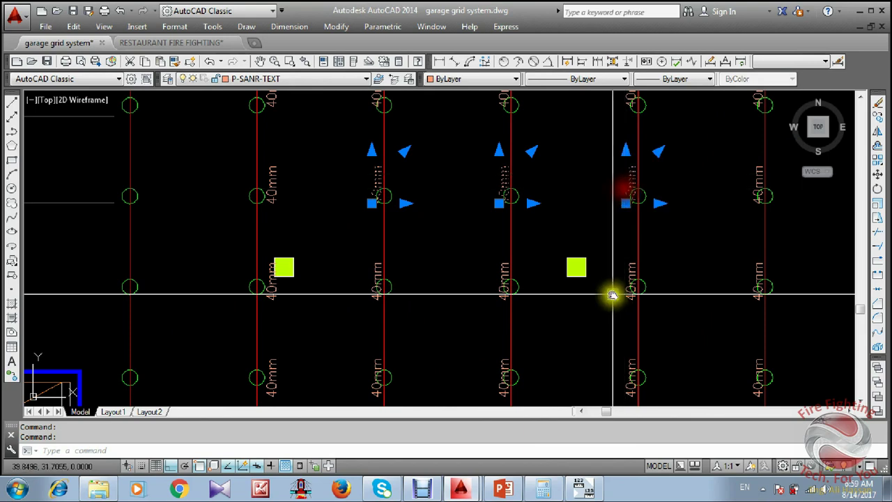
{"action": "middle_click_drag", "start_coordinate": [611, 295], "coordinate": [537, 247]}
{"action": "left_click", "coordinate": [551, 226]}
{"action": "left_click", "coordinate": [432, 218]}
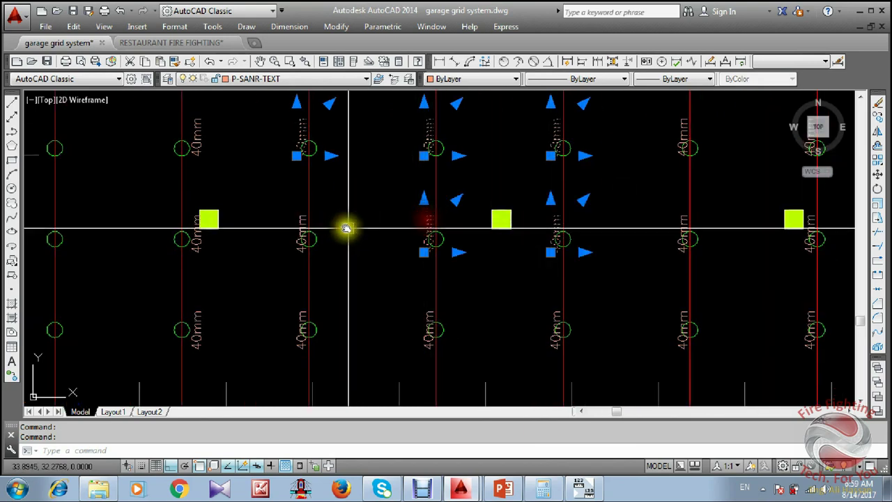
{"action": "left_click", "coordinate": [296, 314]}
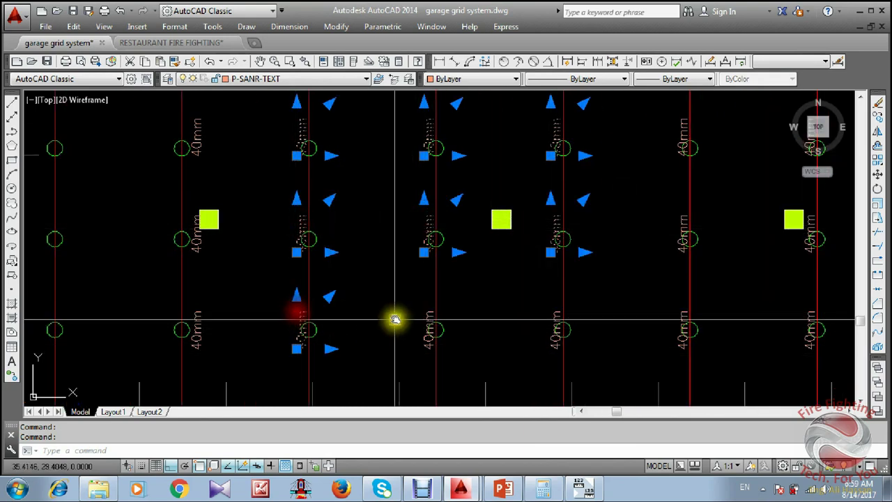
{"action": "middle_click_drag", "start_coordinate": [551, 314], "coordinate": [500, 274]}
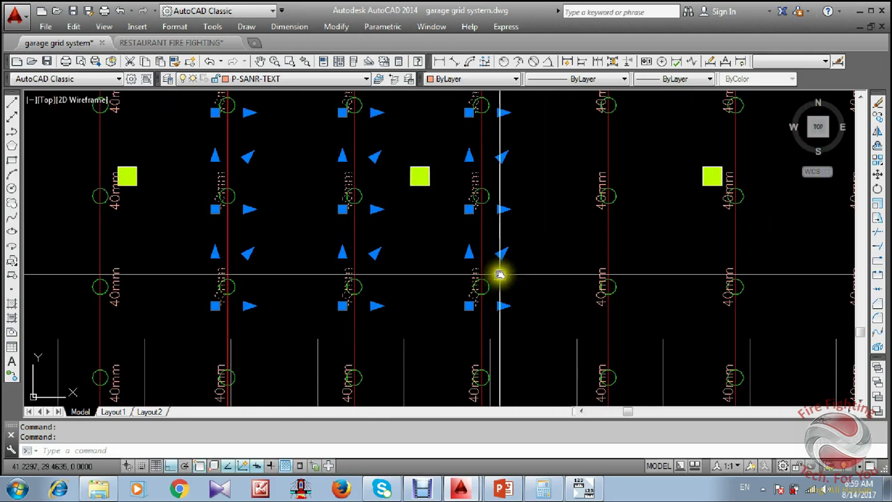
{"action": "left_click", "coordinate": [598, 269]}
{"action": "left_click", "coordinate": [599, 271]}
{"action": "left_click", "coordinate": [600, 271]}
{"action": "middle_click_drag", "start_coordinate": [599, 271], "coordinate": [419, 360]}
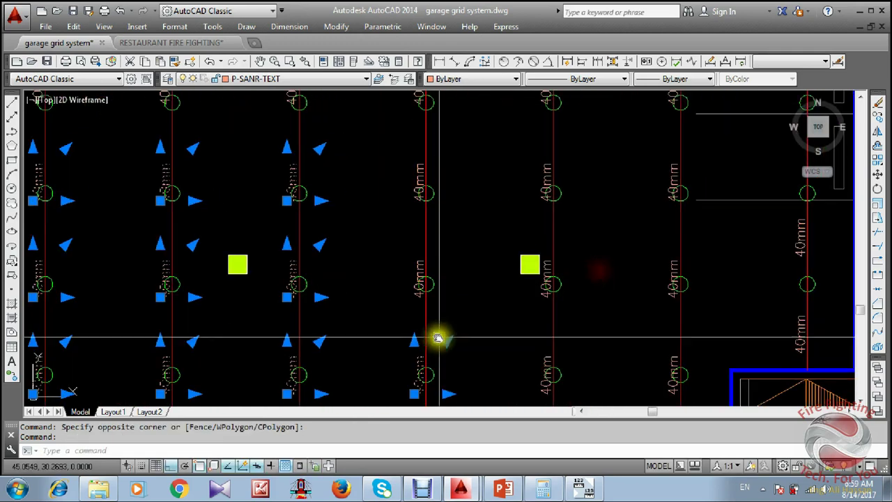
{"action": "scroll", "coordinate": [521, 174], "scroll_direction": "up", "scroll_amount": 2}
{"action": "left_click", "coordinate": [556, 167]}
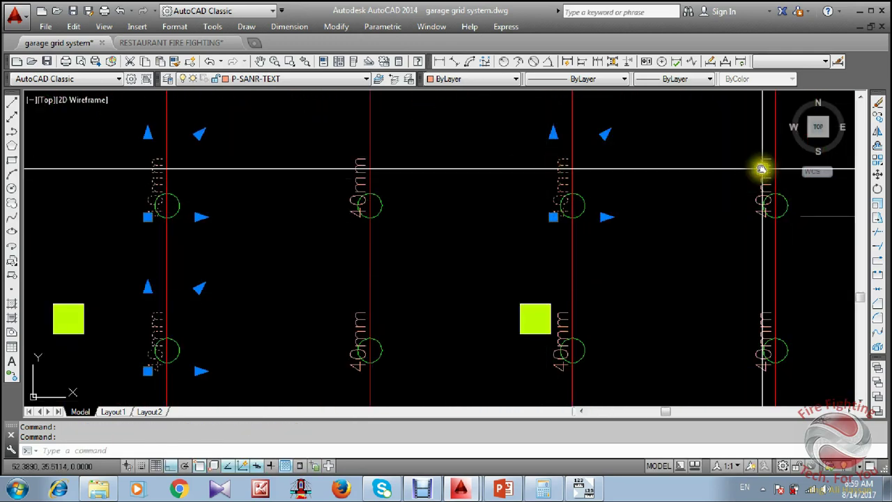
{"action": "left_click", "coordinate": [767, 315]}
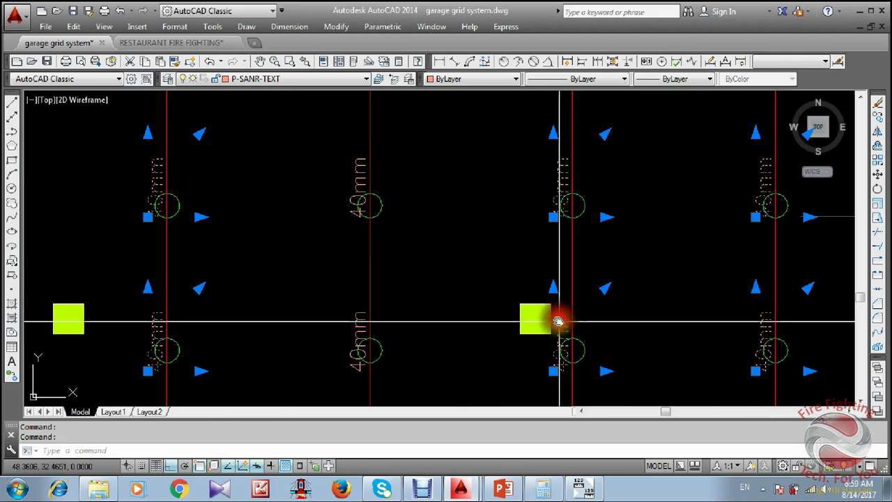
{"action": "scroll", "coordinate": [549, 315], "scroll_direction": "down", "scroll_amount": 4}
{"action": "middle_click_drag", "start_coordinate": [559, 322], "coordinate": [629, 233]}
{"action": "scroll", "coordinate": [594, 286], "scroll_direction": "up", "scroll_amount": 2}
{"action": "scroll", "coordinate": [605, 320], "scroll_direction": "up", "scroll_amount": 1}
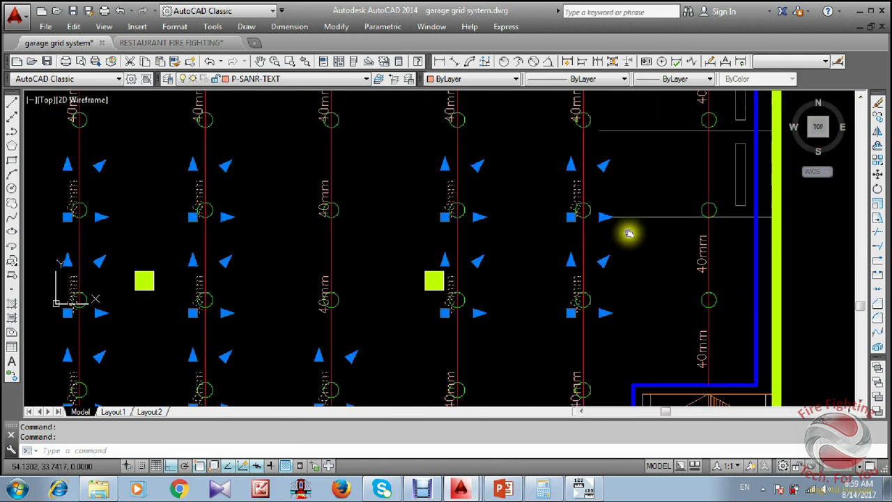
{"action": "key", "text": "Return"}
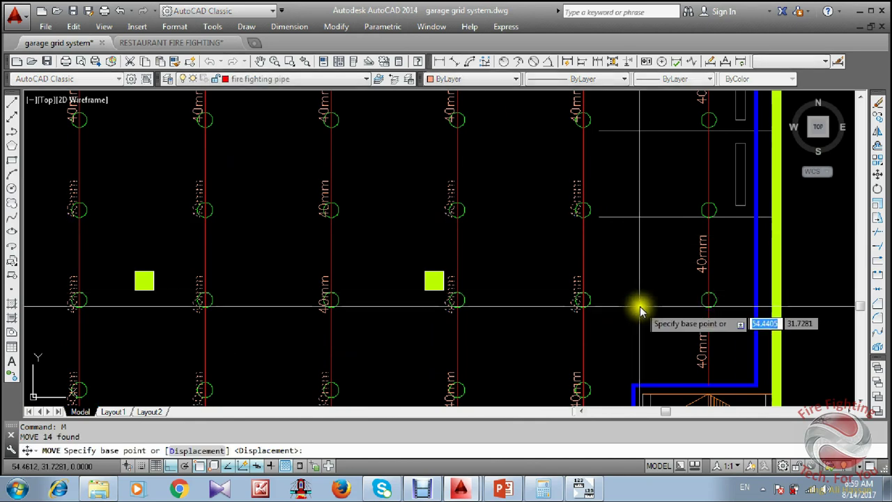
{"action": "left_click", "coordinate": [640, 307]}
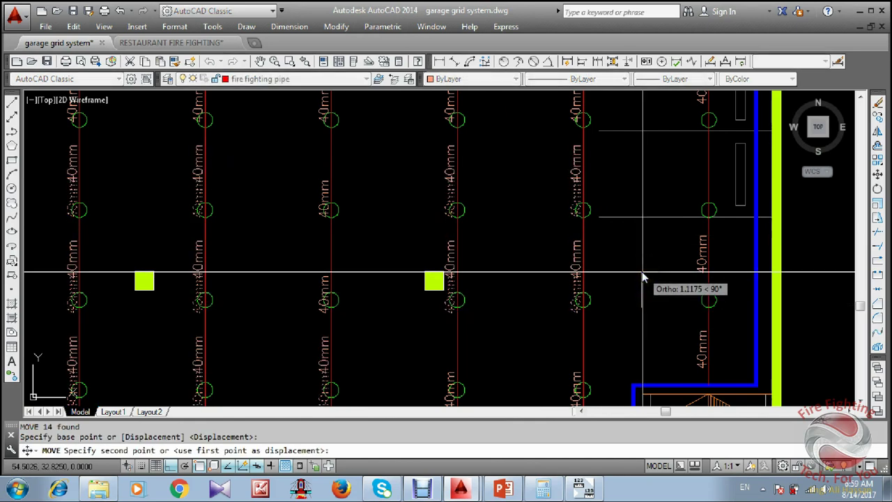
{"action": "left_click", "coordinate": [643, 276]}
Move the two skipped 40mm labels on the central branch line up between the sprinklers, level with their neighbours.
{"action": "key", "text": "Return"}
{"action": "left_click", "coordinate": [320, 188]}
{"action": "key", "text": "Return"}
{"action": "left_click", "coordinate": [371, 273]}
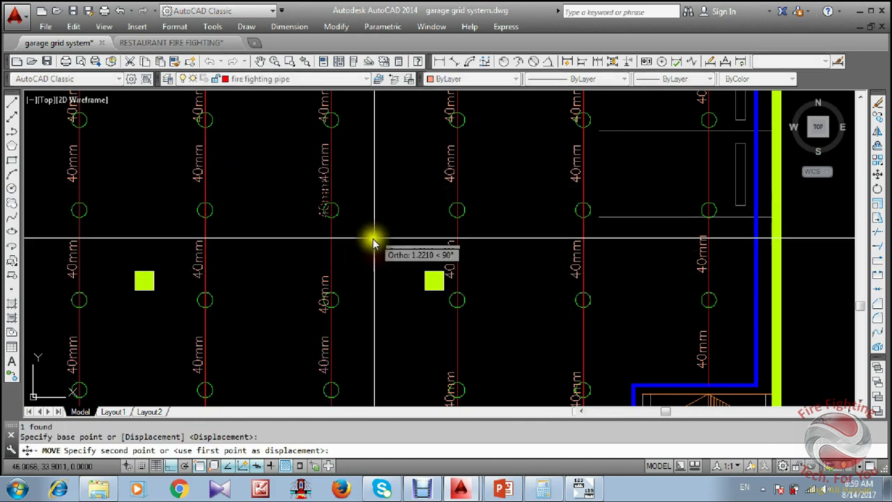
{"action": "left_click", "coordinate": [372, 241]}
{"action": "key", "text": "Return"}
{"action": "left_click", "coordinate": [360, 307]}
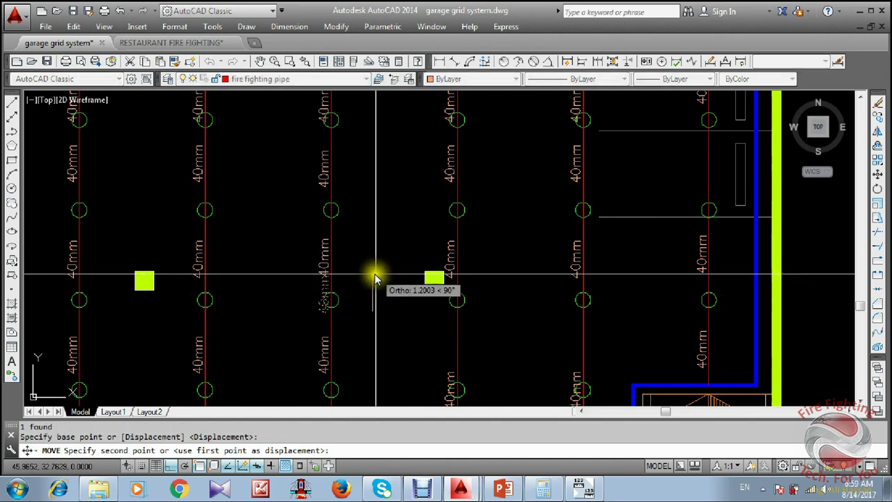
{"action": "left_click", "coordinate": [376, 278]}
{"action": "key", "text": "Escape"}
Move three bottom-row 40mm labels, from the branch line beside the ZCS eastward, up between the sprinklers.
{"action": "middle_click_drag", "start_coordinate": [385, 284], "coordinate": [481, 167]}
{"action": "scroll", "coordinate": [467, 398], "scroll_direction": "down", "scroll_amount": 2}
{"action": "middle_click_drag", "start_coordinate": [466, 399], "coordinate": [494, 242]}
{"action": "scroll", "coordinate": [494, 241], "scroll_direction": "up", "scroll_amount": 2}
{"action": "left_click", "coordinate": [564, 193]}
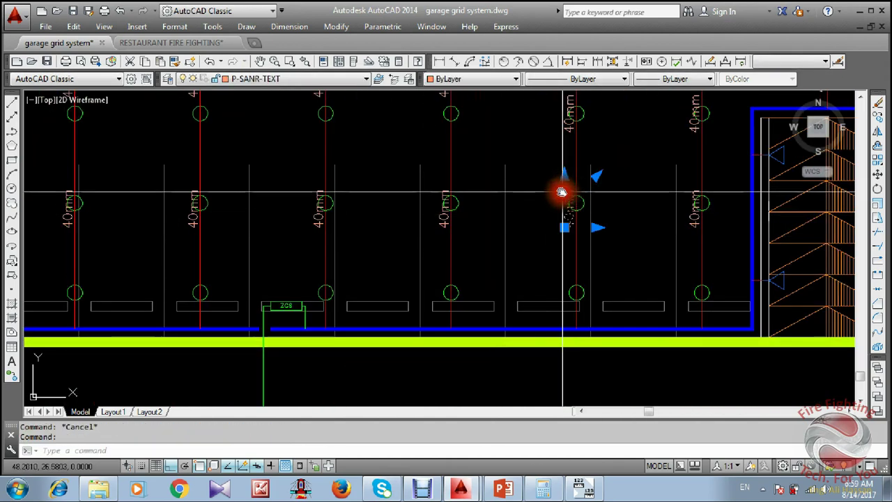
{"action": "middle_click_drag", "start_coordinate": [449, 223], "coordinate": [448, 289]}
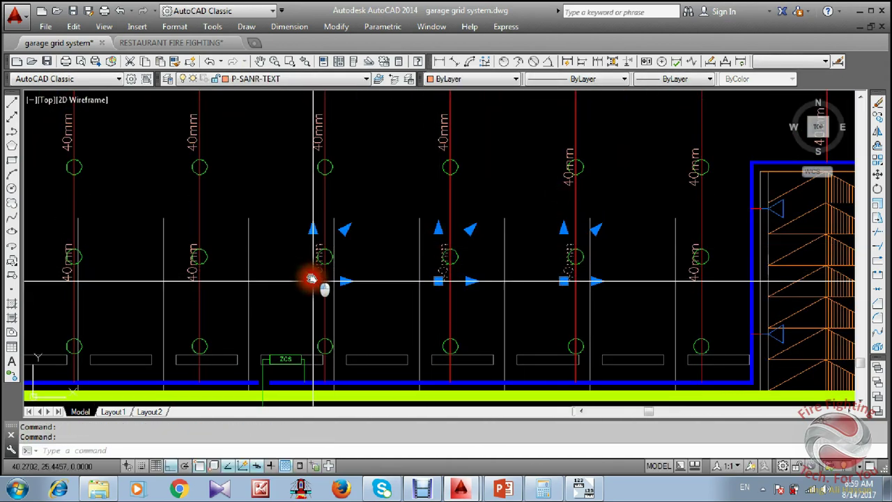
{"action": "key", "text": "m"}
{"action": "key", "text": "space"}
{"action": "left_click", "coordinate": [371, 292]}
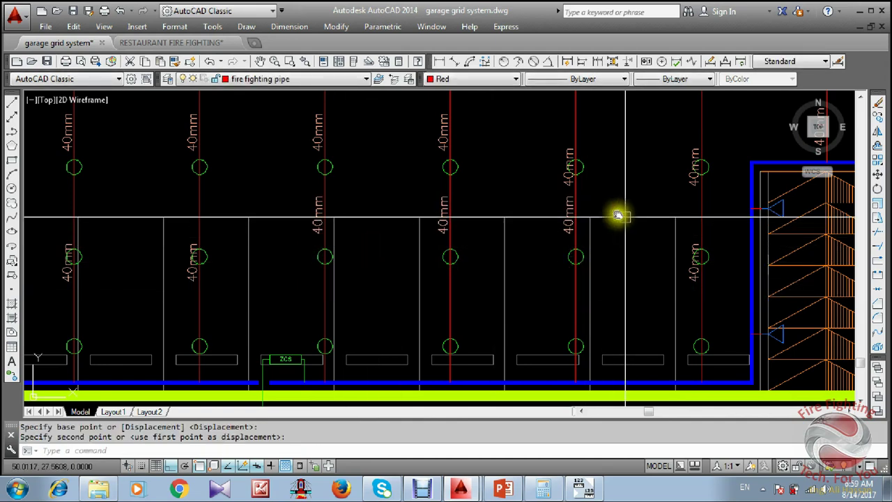
Move the remaining overlapping 40mm label on the second branch line west of the ramp up, level with its row.
{"action": "middle_click_drag", "start_coordinate": [618, 215], "coordinate": [390, 225]}
{"action": "left_click", "coordinate": [393, 200]}
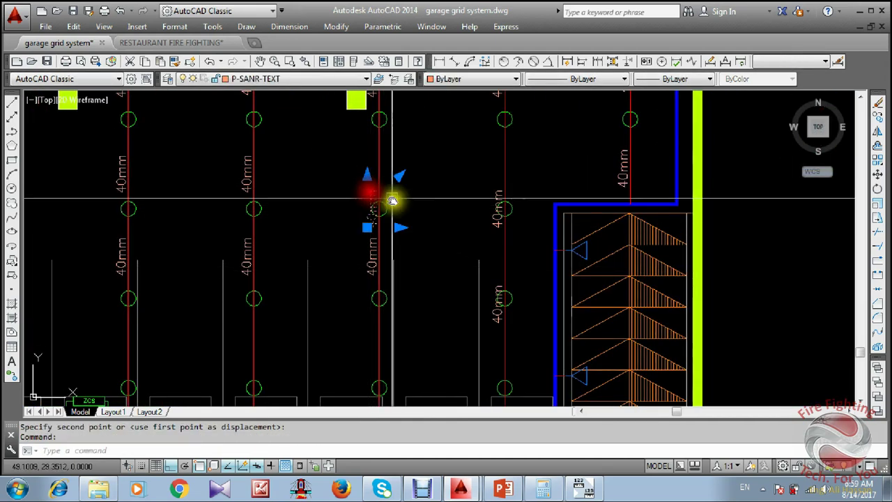
{"action": "key", "text": "m"}
{"action": "key", "text": "space"}
{"action": "left_click", "coordinate": [420, 262]}
{"action": "left_click", "coordinate": [421, 222]}
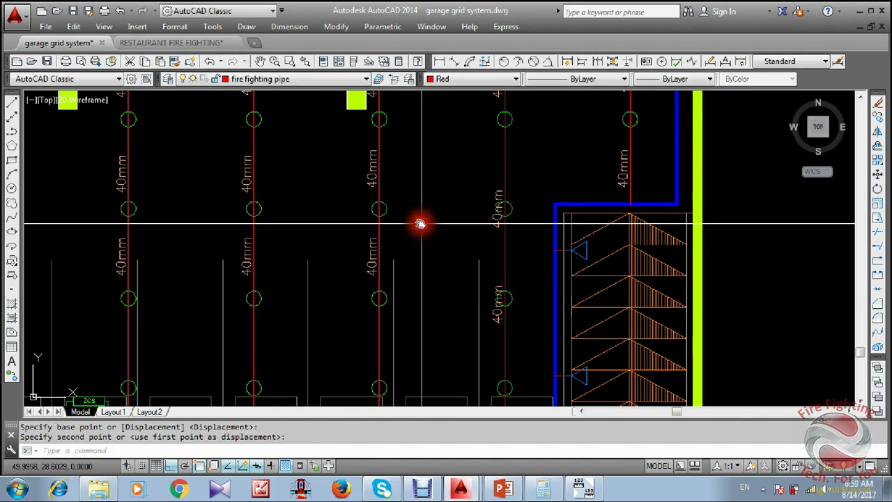
{"action": "key", "text": "Escape"}
Move the two lowest 40mm labels on the branch line next to the southeast ramp up, clear of their sprinklers.
{"action": "left_click", "coordinate": [484, 203]}
{"action": "key", "text": "m"}
{"action": "key", "text": "space"}
{"action": "left_click", "coordinate": [460, 247]}
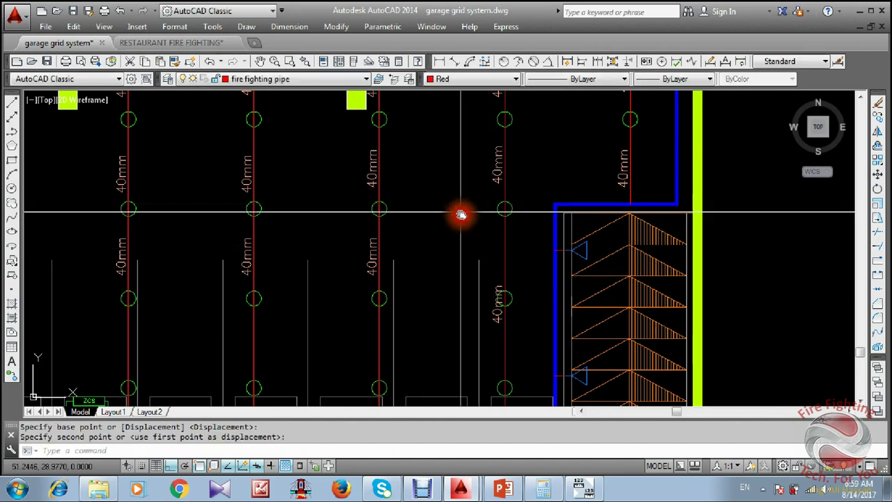
{"action": "key", "text": "Escape"}
{"action": "key", "text": "m"}
{"action": "key", "text": "space"}
{"action": "left_click", "coordinate": [452, 310]}
{"action": "left_click", "coordinate": [452, 263]}
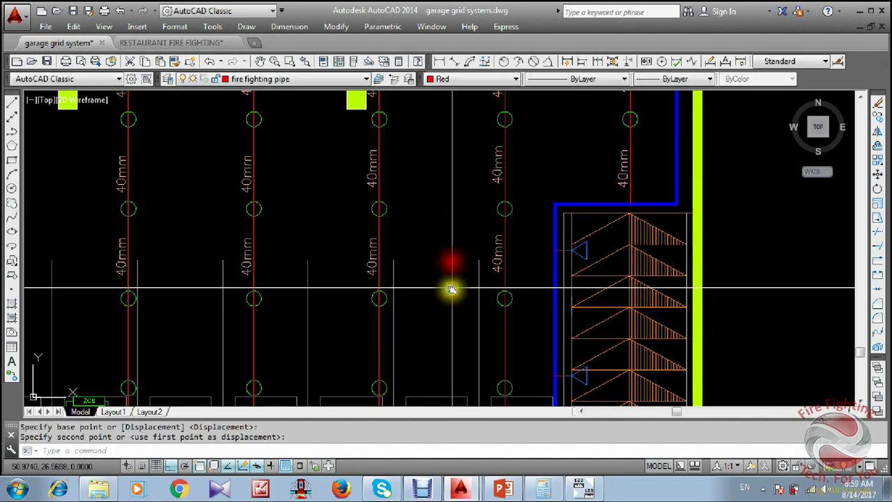
Move the three bottom-row 40mm labels on the western branch lines up between the sprinklers, level with the rest of the row.
{"action": "middle_click_drag", "start_coordinate": [452, 289], "coordinate": [486, 241]}
{"action": "scroll", "coordinate": [486, 241], "scroll_direction": "down", "scroll_amount": 1}
{"action": "middle_click_drag", "start_coordinate": [183, 251], "coordinate": [339, 251]}
{"action": "scroll", "coordinate": [346, 251], "scroll_direction": "up", "scroll_amount": 1}
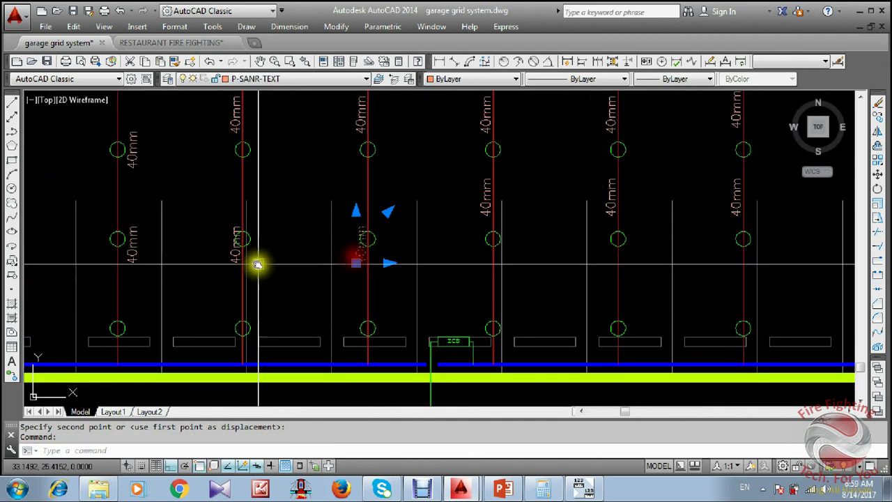
{"action": "middle_click_drag", "start_coordinate": [233, 262], "coordinate": [378, 293]}
{"action": "left_click", "coordinate": [347, 260]}
{"action": "middle_click_drag", "start_coordinate": [365, 256], "coordinate": [365, 324]}
{"action": "key", "text": "m"}
{"action": "key", "text": "space"}
{"action": "left_click", "coordinate": [412, 345]}
{"action": "left_click", "coordinate": [413, 301]}
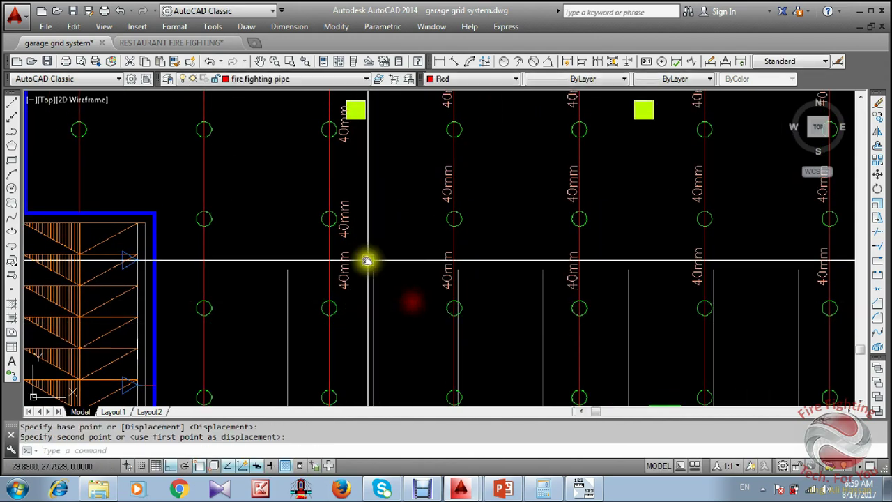
Erase the offset 40mm labels along the westernmost labelled branch line, working up to the bend below the stair room.
{"action": "key", "text": "e"}
{"action": "key", "text": "space"}
{"action": "middle_click_drag", "start_coordinate": [355, 244], "coordinate": [360, 350]}
{"action": "scroll", "coordinate": [352, 254], "scroll_direction": "up", "scroll_amount": 1}
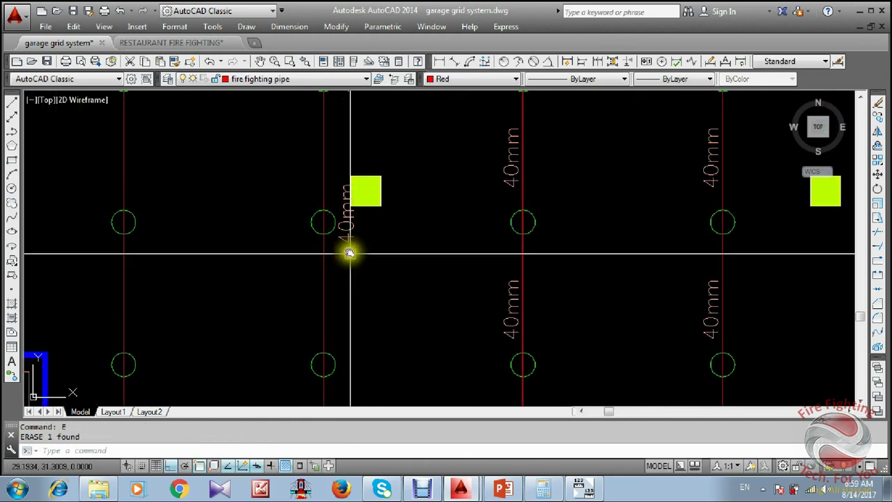
{"action": "left_click", "coordinate": [346, 240]}
{"action": "scroll", "coordinate": [355, 267], "scroll_direction": "down", "scroll_amount": 2}
{"action": "key", "text": "e"}
{"action": "key", "text": "space"}
{"action": "middle_click_drag", "start_coordinate": [358, 184], "coordinate": [374, 277]}
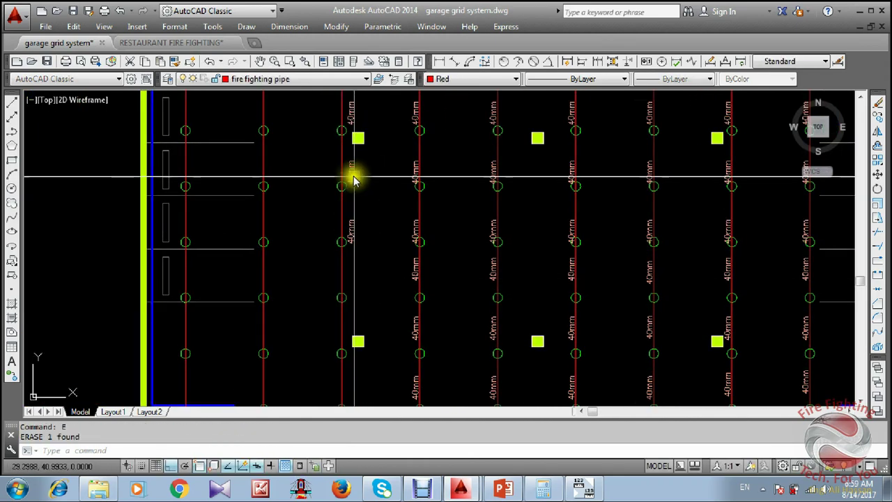
{"action": "key", "text": "e"}
{"action": "key", "text": "space"}
{"action": "mouse_move", "coordinate": [384, 215]}
{"action": "middle_mouse_down"}
{"action": "mouse_move", "coordinate": [384, 306]}
{"action": "mouse_move", "coordinate": [384, 260]}
{"action": "mouse_move", "coordinate": [385, 275]}
{"action": "middle_mouse_up"}
{"action": "left_click", "coordinate": [360, 257]}
{"action": "key", "text": "e"}
{"action": "key", "text": "space"}
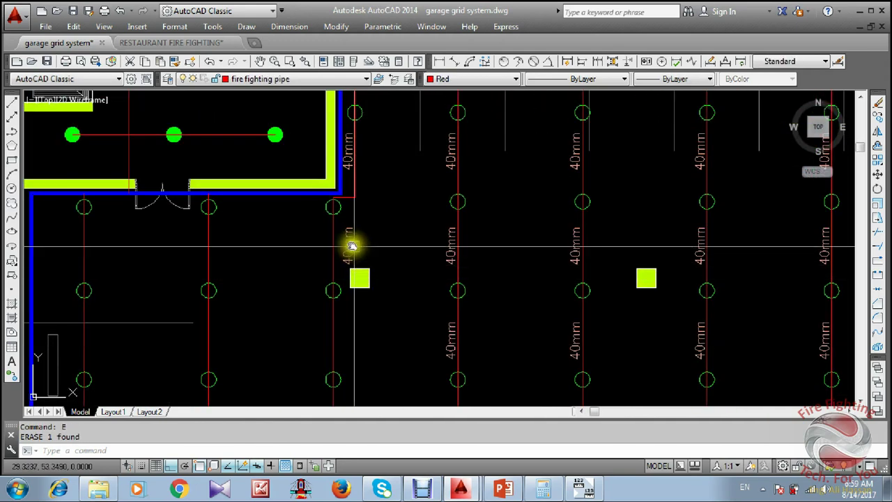
{"action": "middle_click_drag", "start_coordinate": [352, 245], "coordinate": [352, 268]}
{"action": "scroll", "coordinate": [351, 179], "scroll_direction": "up", "scroll_amount": 1}
{"action": "middle_click_drag", "start_coordinate": [352, 179], "coordinate": [349, 263]}
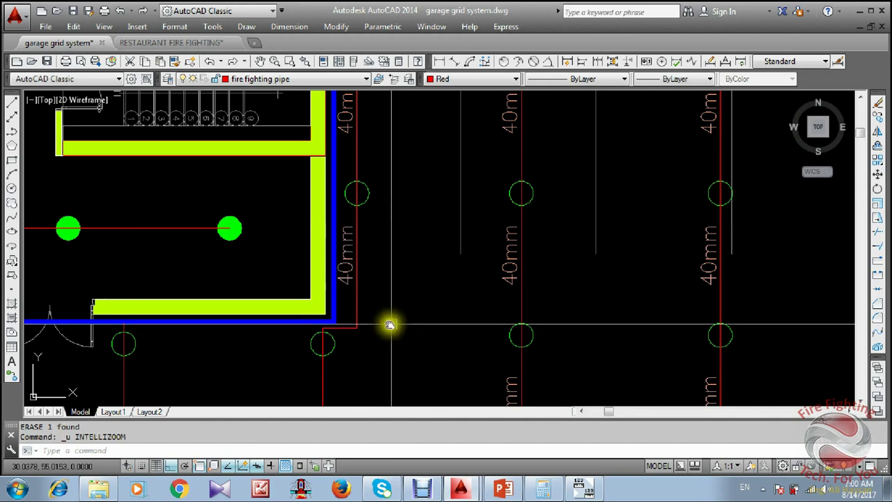
Copy the 40mm labels of the fourth branch line from the west, below the stair room, onto the third and second branch lines.
{"action": "middle_click_drag", "start_coordinate": [390, 324], "coordinate": [404, 193]}
{"action": "scroll", "coordinate": [404, 192], "scroll_direction": "down", "scroll_amount": 1}
{"action": "scroll", "coordinate": [442, 265], "scroll_direction": "up", "scroll_amount": 1}
{"action": "left_click", "coordinate": [485, 244]}
{"action": "middle_click_drag", "start_coordinate": [482, 374], "coordinate": [470, 203]}
{"action": "scroll", "coordinate": [470, 202], "scroll_direction": "down", "scroll_amount": 1}
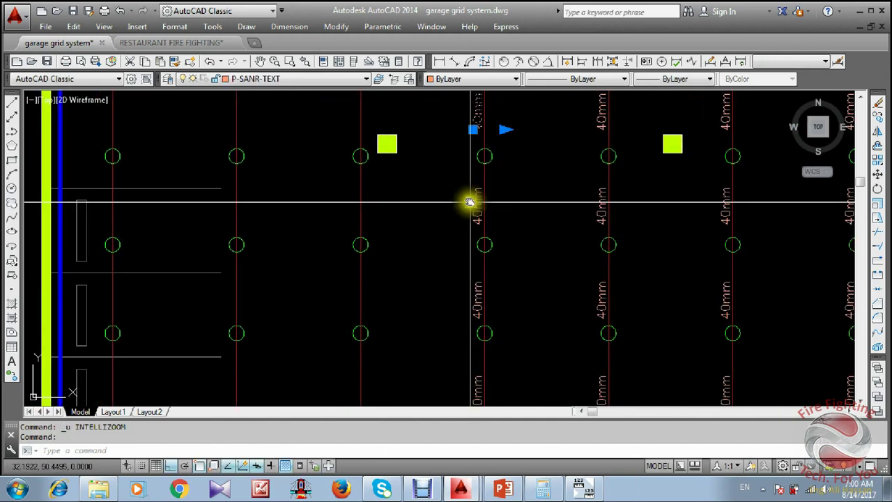
{"action": "scroll", "coordinate": [470, 202], "scroll_direction": "up", "scroll_amount": 1}
{"action": "left_click", "coordinate": [476, 236]}
{"action": "middle_click_drag", "start_coordinate": [476, 327], "coordinate": [476, 205]}
{"action": "scroll", "coordinate": [477, 205], "scroll_direction": "down", "scroll_amount": 1}
{"action": "left_click", "coordinate": [476, 235]}
{"action": "left_click", "coordinate": [478, 307]}
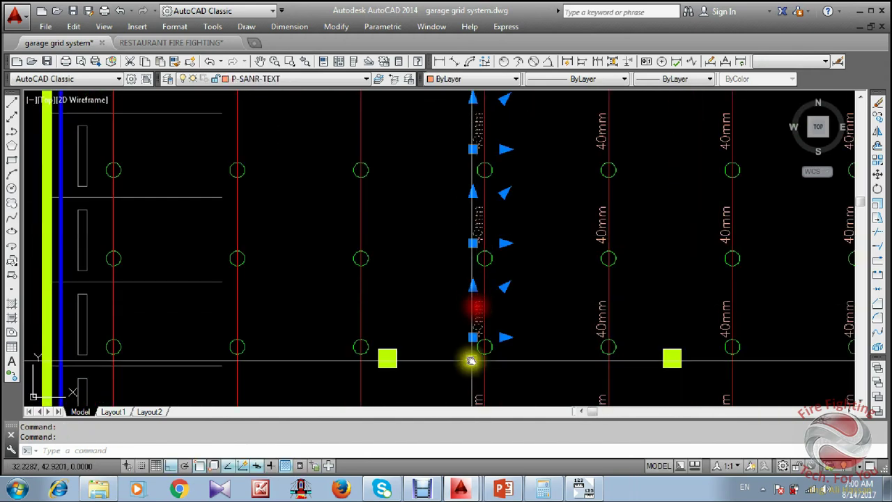
{"action": "middle_click_drag", "start_coordinate": [471, 361], "coordinate": [474, 186]}
{"action": "left_click", "coordinate": [473, 219]}
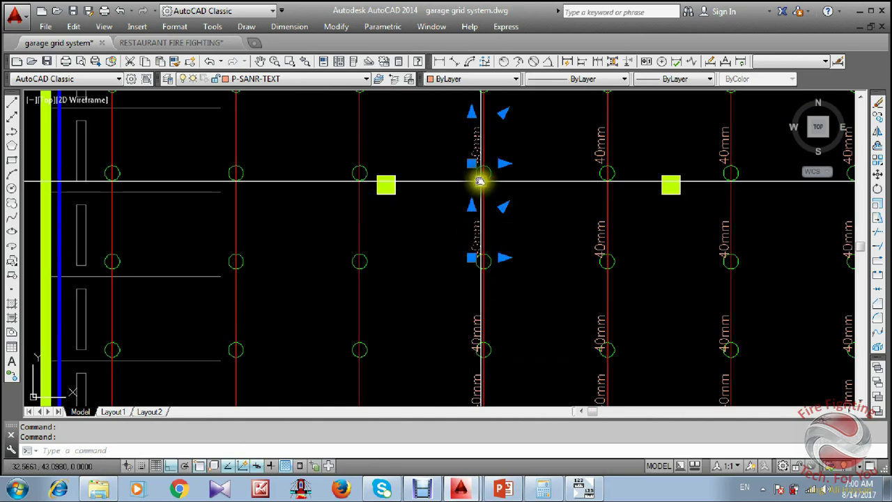
{"action": "scroll", "coordinate": [479, 265], "scroll_direction": "down", "scroll_amount": 4}
{"action": "scroll", "coordinate": [482, 273], "scroll_direction": "up", "scroll_amount": 4}
{"action": "middle_click_drag", "start_coordinate": [480, 364], "coordinate": [481, 227]}
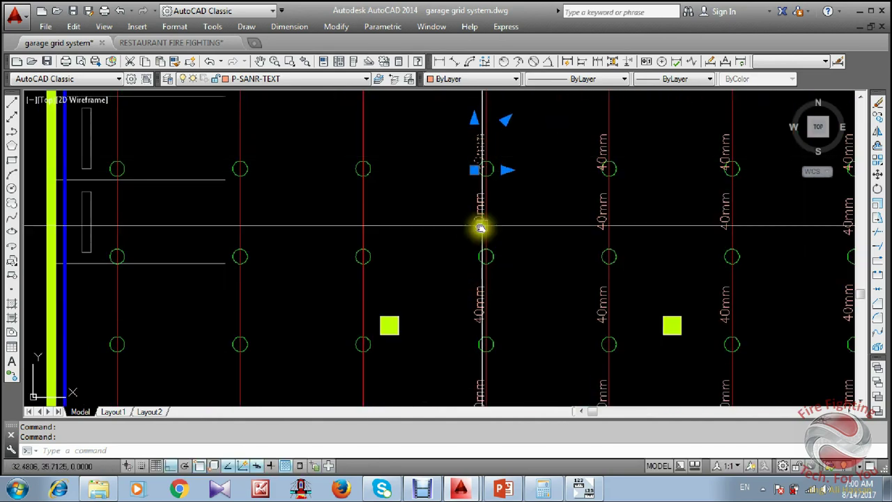
{"action": "scroll", "coordinate": [481, 227], "scroll_direction": "up", "scroll_amount": 1}
{"action": "left_click", "coordinate": [475, 222]}
{"action": "scroll", "coordinate": [478, 247], "scroll_direction": "down", "scroll_amount": 3}
{"action": "scroll", "coordinate": [481, 285], "scroll_direction": "up", "scroll_amount": 2}
{"action": "left_click", "coordinate": [476, 264]}
{"action": "scroll", "coordinate": [478, 161], "scroll_direction": "down", "scroll_amount": 2}
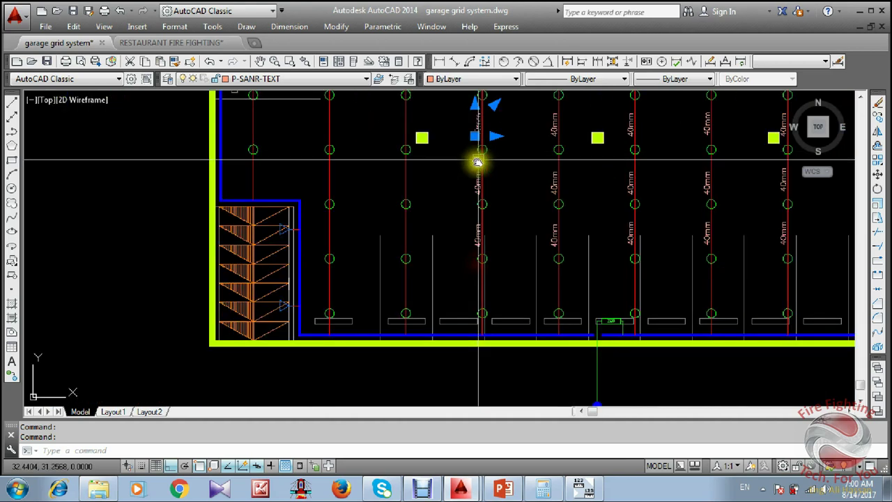
{"action": "scroll", "coordinate": [478, 179], "scroll_direction": "up", "scroll_amount": 4}
{"action": "type", "text": "co"}
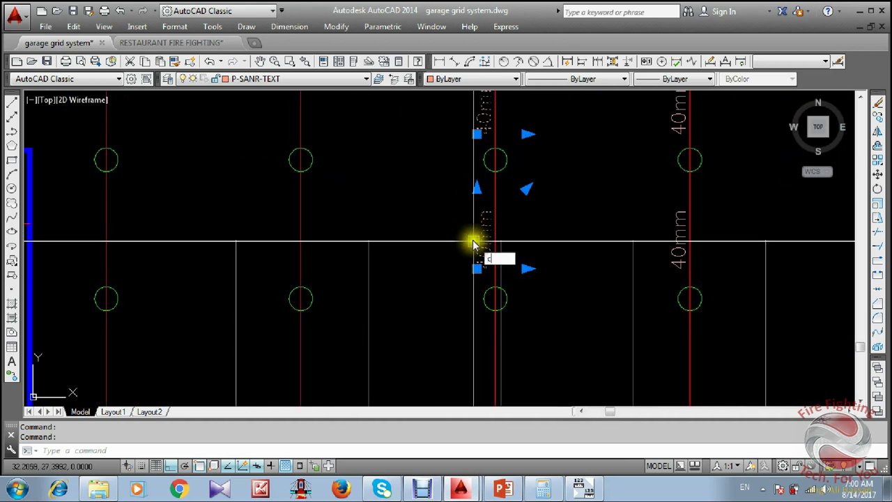
{"action": "key", "text": "Return"}
{"action": "left_click", "coordinate": [495, 200]}
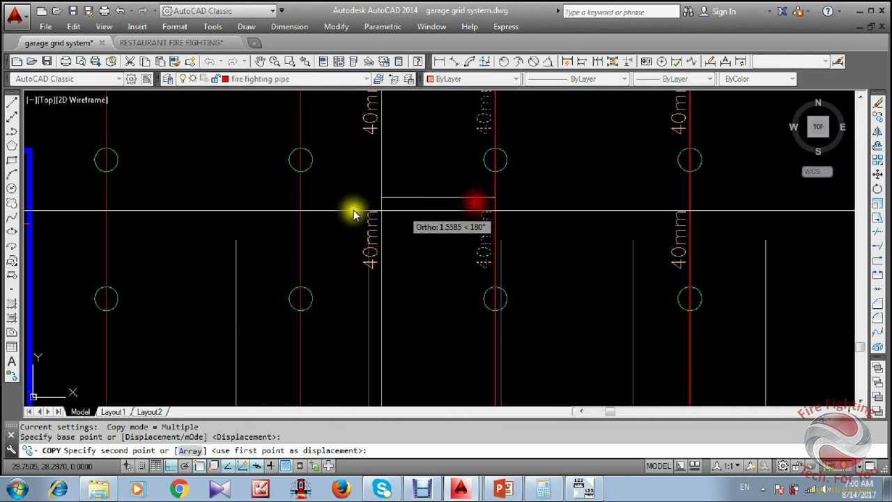
{"action": "left_click", "coordinate": [301, 198]}
{"action": "left_click", "coordinate": [108, 204]}
{"action": "key", "text": "Escape"}
{"action": "scroll", "coordinate": [333, 256], "scroll_direction": "down", "scroll_amount": 2}
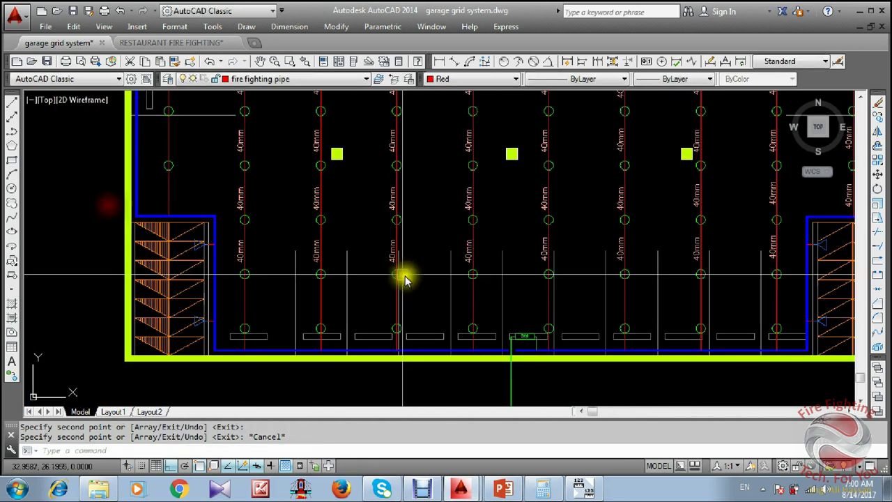
Copy the lowest row of eight 40mm labels between the two ramps down between the last two rows of sprinklers.
{"action": "scroll", "coordinate": [415, 236], "scroll_direction": "up", "scroll_amount": 1}
{"action": "scroll", "coordinate": [318, 237], "scroll_direction": "up", "scroll_amount": 2}
{"action": "scroll", "coordinate": [370, 272], "scroll_direction": "down", "scroll_amount": 7}
{"action": "scroll", "coordinate": [234, 266], "scroll_direction": "up", "scroll_amount": 3}
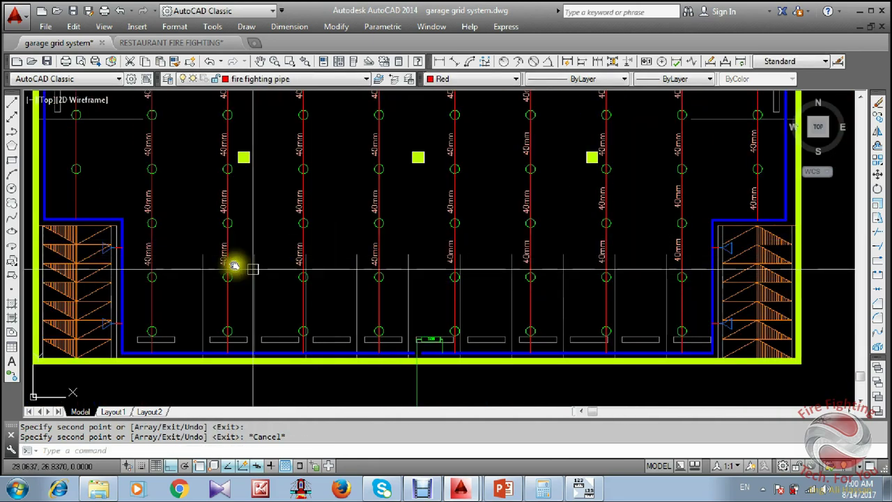
{"action": "left_click", "coordinate": [144, 251]}
{"action": "left_click", "coordinate": [222, 251]}
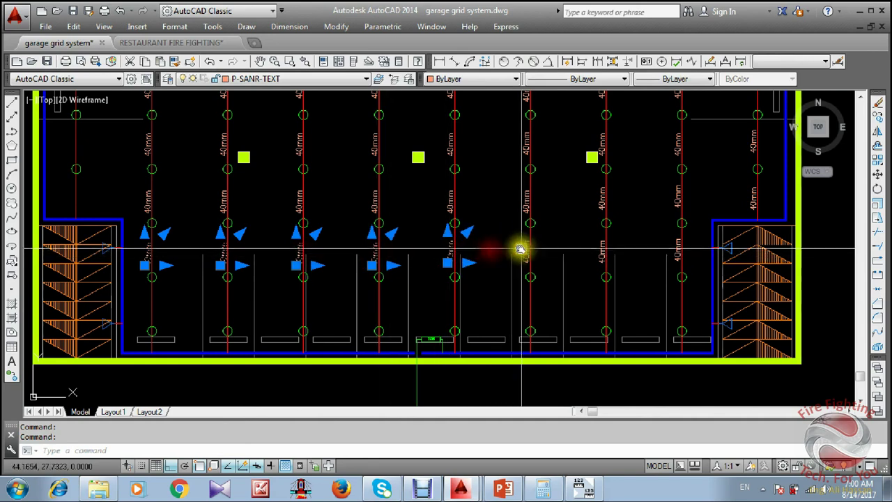
{"action": "left_click", "coordinate": [594, 256]}
{"action": "left_click", "coordinate": [597, 258]}
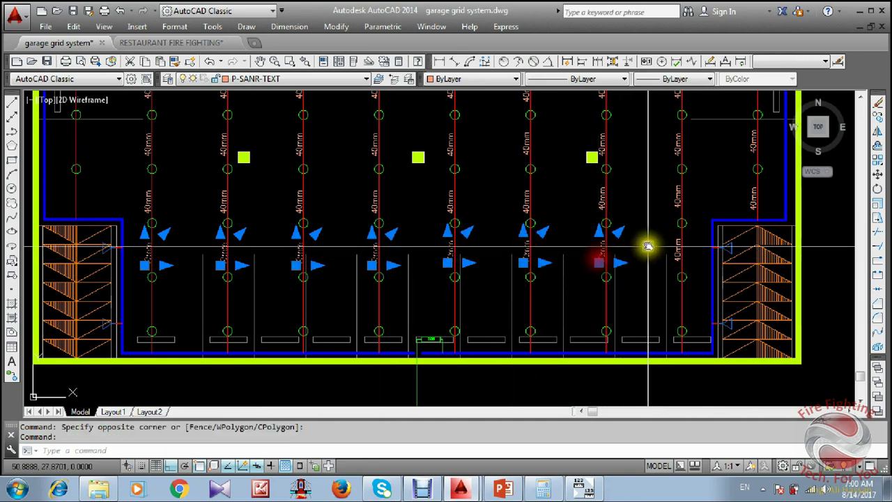
{"action": "type", "text": "co"}
{"action": "key", "text": "Return"}
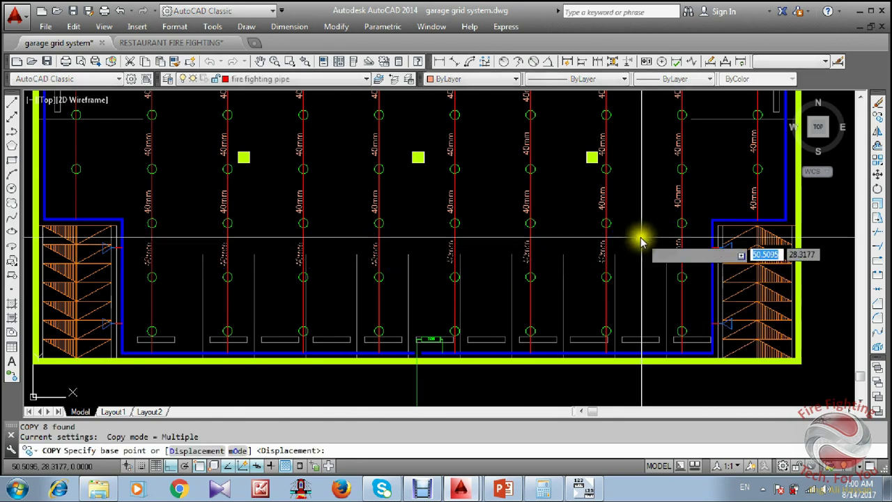
{"action": "left_click", "coordinate": [639, 236]}
{"action": "left_click", "coordinate": [636, 297]}
{"action": "key", "text": "Escape"}
{"action": "scroll", "coordinate": [618, 342], "scroll_direction": "down", "scroll_amount": 4}
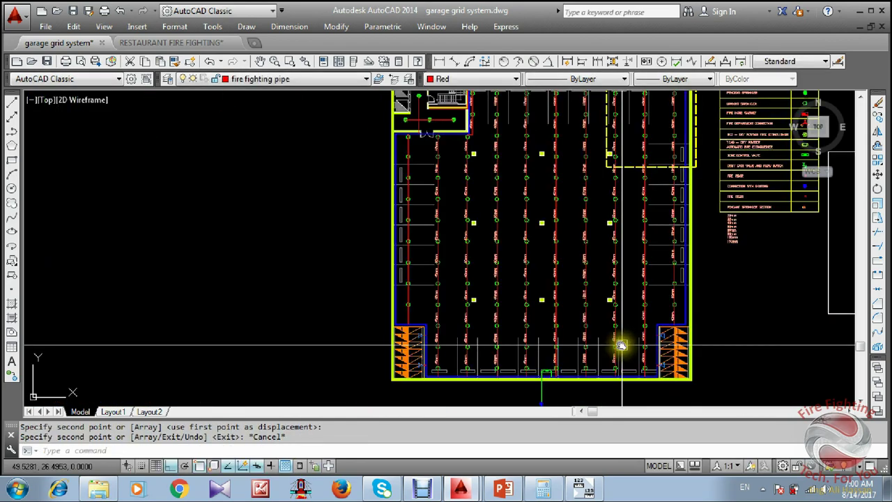
{"action": "scroll", "coordinate": [595, 298], "scroll_direction": "up", "scroll_amount": 4}
{"action": "middle_click_drag", "start_coordinate": [596, 298], "coordinate": [583, 186]}
{"action": "middle_click_drag", "start_coordinate": [453, 346], "coordinate": [497, 315]}
{"action": "middle_click_drag", "start_coordinate": [351, 249], "coordinate": [447, 286]}
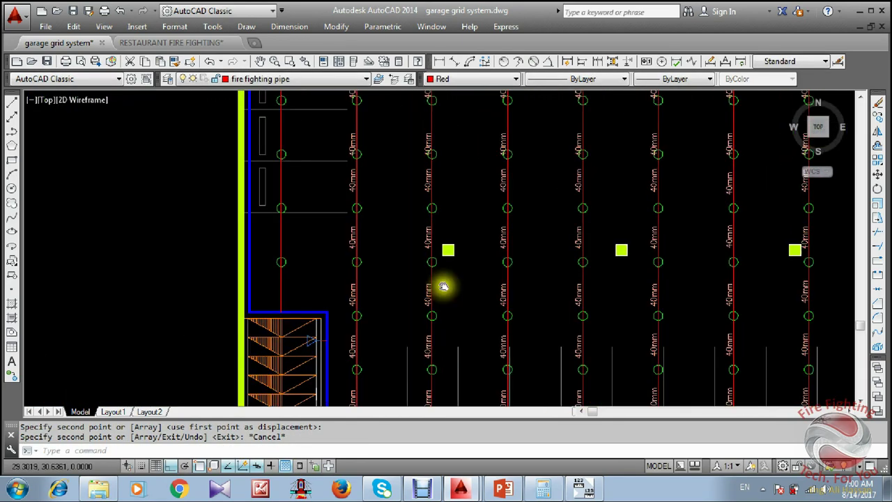
{"action": "middle_click_drag", "start_coordinate": [382, 161], "coordinate": [402, 223]}
{"action": "scroll", "coordinate": [440, 314], "scroll_direction": "down", "scroll_amount": 1}
{"action": "scroll", "coordinate": [399, 164], "scroll_direction": "up", "scroll_amount": 2}
{"action": "left_click", "coordinate": [392, 191]}
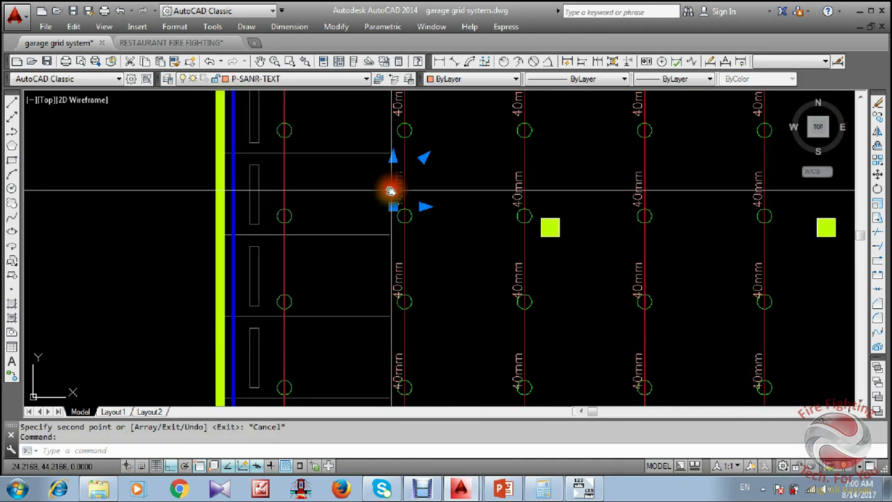
{"action": "key", "text": "Escape"}
Copy the 40mm labels of the second branch line, from the stair room down to the southwest ramp, onto the westernmost branch line.
{"action": "scroll", "coordinate": [392, 191], "scroll_direction": "down", "scroll_amount": 4}
{"action": "scroll", "coordinate": [550, 193], "scroll_direction": "up", "scroll_amount": 2}
{"action": "middle_click_drag", "start_coordinate": [550, 194], "coordinate": [541, 192]}
{"action": "scroll", "coordinate": [339, 239], "scroll_direction": "down", "scroll_amount": 3}
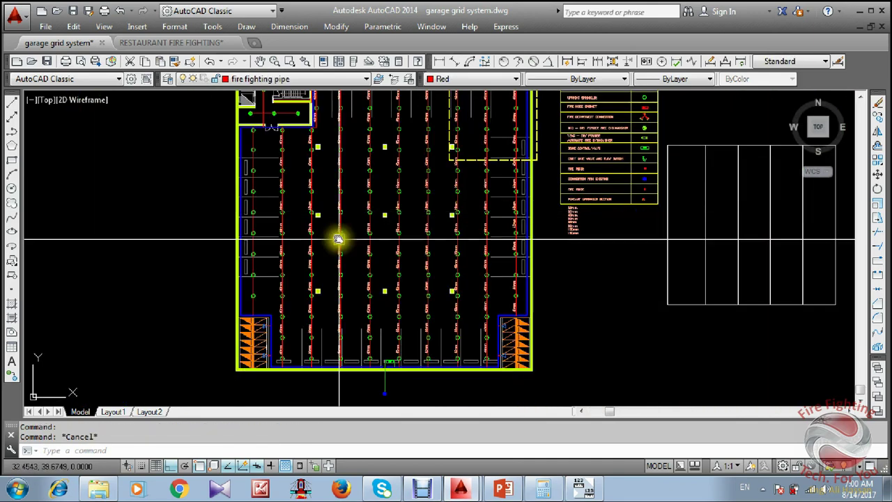
{"action": "scroll", "coordinate": [347, 158], "scroll_direction": "up", "scroll_amount": 7}
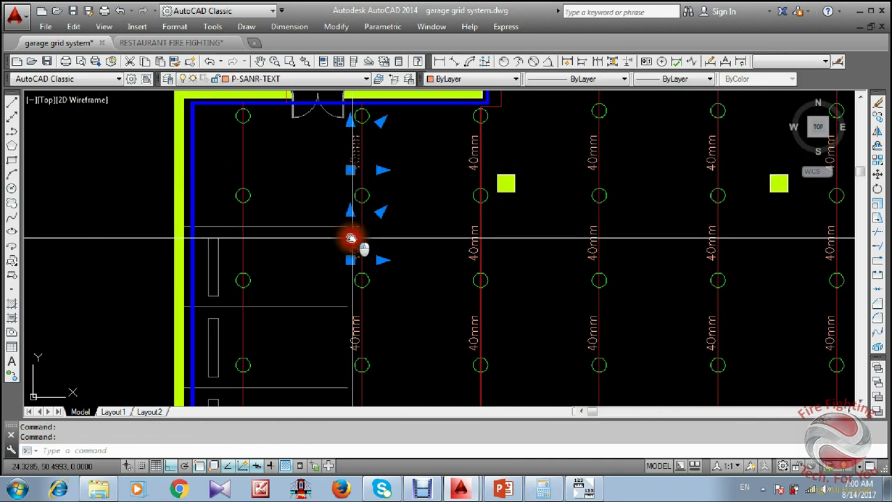
{"action": "left_click", "coordinate": [353, 317]}
{"action": "middle_click_drag", "start_coordinate": [353, 354], "coordinate": [400, 175]}
{"action": "left_click", "coordinate": [401, 267]}
{"action": "middle_click_drag", "start_coordinate": [411, 305], "coordinate": [419, 198]}
{"action": "mouse_move", "coordinate": [408, 314]}
{"action": "middle_mouse_down"}
{"action": "mouse_move", "coordinate": [437, 203]}
{"action": "mouse_move", "coordinate": [449, 202]}
{"action": "middle_mouse_up"}
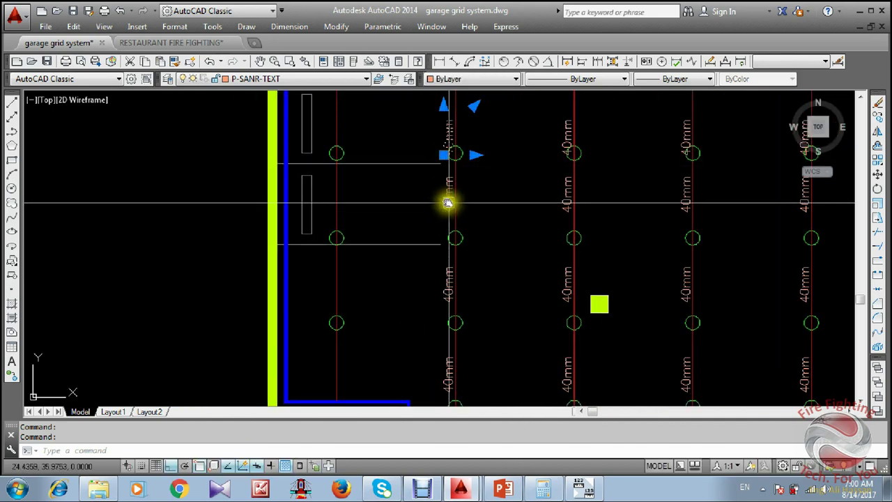
{"action": "middle_click_drag", "start_coordinate": [443, 280], "coordinate": [448, 176]}
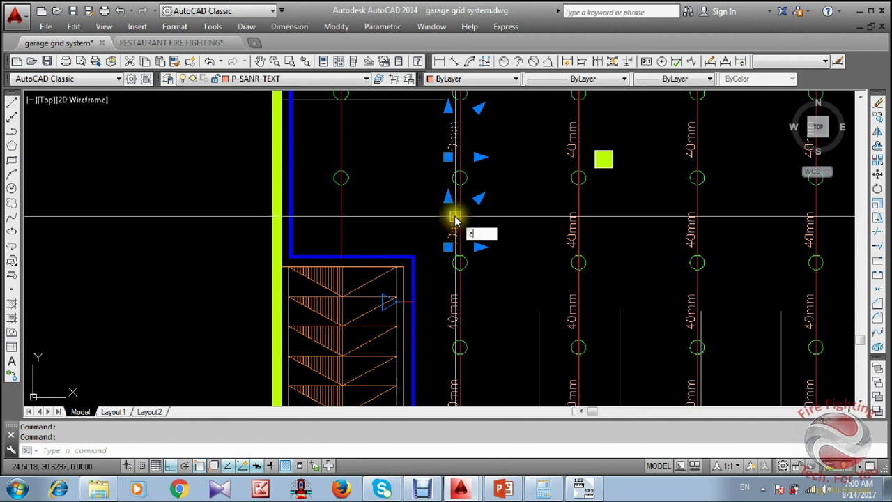
{"action": "type", "text": "o"}
{"action": "key", "text": "Return"}
{"action": "left_click", "coordinate": [458, 196]}
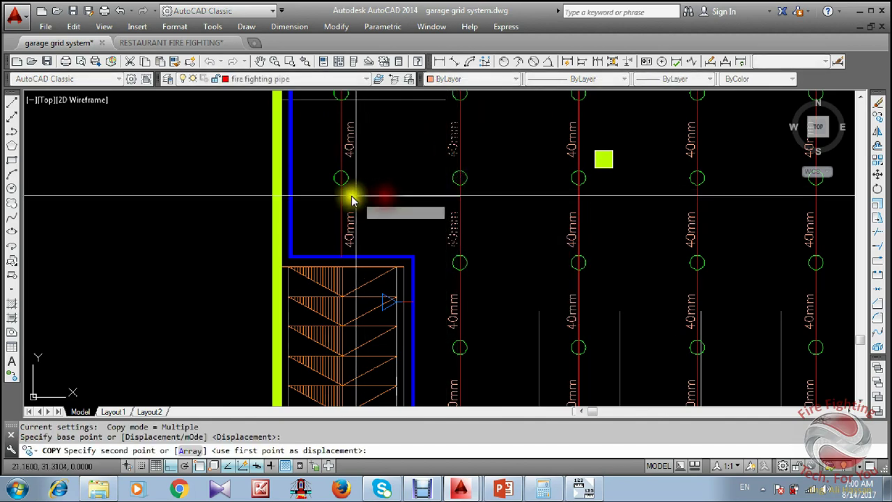
{"action": "left_click", "coordinate": [342, 202]}
{"action": "key", "text": "Escape"}
{"action": "scroll", "coordinate": [395, 235], "scroll_direction": "down", "scroll_amount": 4}
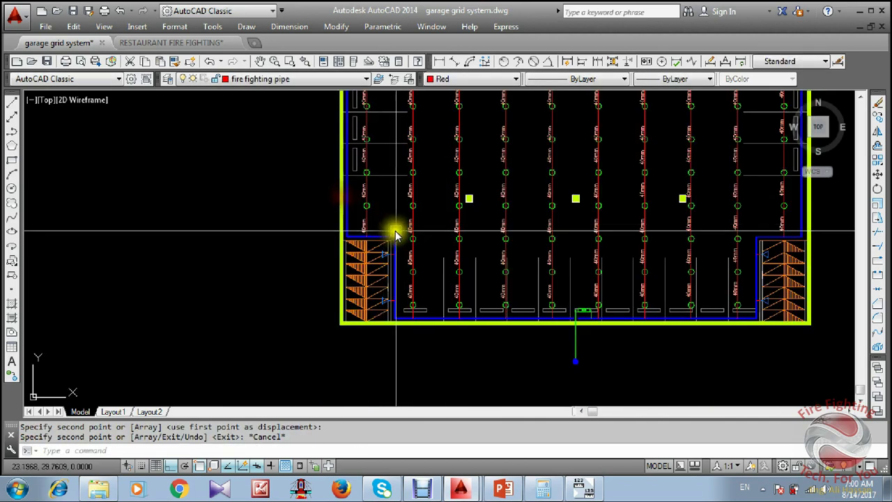
{"action": "left_click", "coordinate": [433, 490]}
{"action": "left_click", "coordinate": [315, 380]}
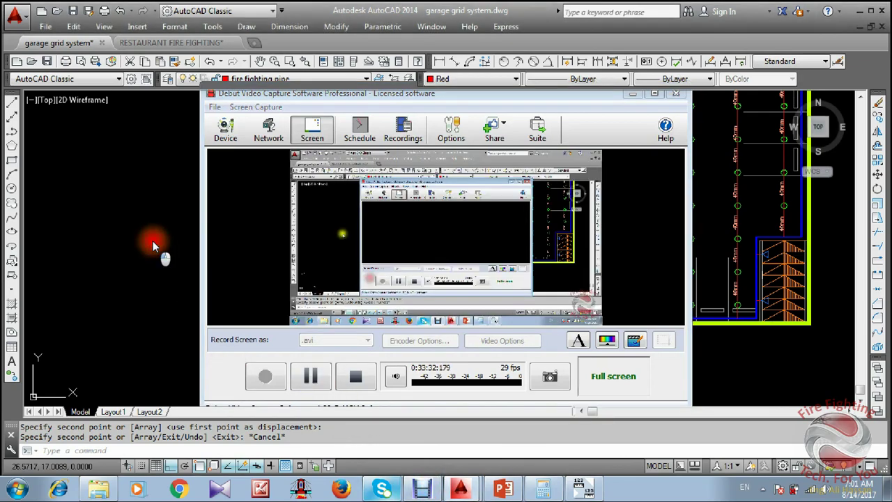
Copy the 65mm labels of the north main straight down to sit just above the south main.
{"action": "scroll", "coordinate": [600, 157], "scroll_direction": "up", "scroll_amount": 2}
{"action": "mouse_move", "coordinate": [601, 157]}
{"action": "middle_mouse_down"}
{"action": "mouse_move", "coordinate": [396, 300]}
{"action": "mouse_move", "coordinate": [346, 311]}
{"action": "middle_mouse_up"}
{"action": "scroll", "coordinate": [346, 311], "scroll_direction": "down", "scroll_amount": 2}
{"action": "scroll", "coordinate": [313, 179], "scroll_direction": "up", "scroll_amount": 2}
{"action": "middle_click_drag", "start_coordinate": [313, 179], "coordinate": [309, 183]}
{"action": "mouse_move", "coordinate": [329, 221]}
{"action": "middle_mouse_down"}
{"action": "mouse_move", "coordinate": [350, 157]}
{"action": "mouse_move", "coordinate": [418, 181]}
{"action": "mouse_move", "coordinate": [514, 182]}
{"action": "middle_mouse_up"}
{"action": "scroll", "coordinate": [378, 263], "scroll_direction": "down", "scroll_amount": 1}
{"action": "scroll", "coordinate": [411, 136], "scroll_direction": "up", "scroll_amount": 3}
{"action": "left_click", "coordinate": [414, 159]}
{"action": "left_click", "coordinate": [337, 159]}
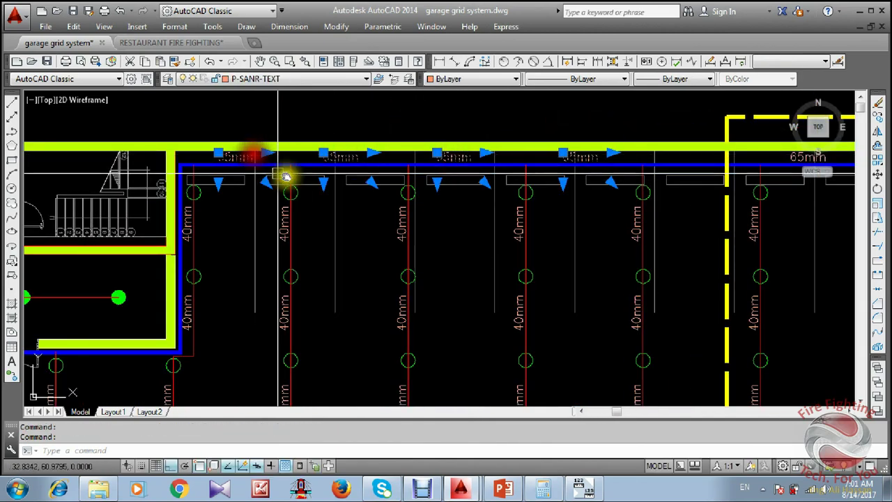
{"action": "middle_click_drag", "start_coordinate": [764, 144], "coordinate": [320, 192]}
{"action": "left_click", "coordinate": [643, 170]}
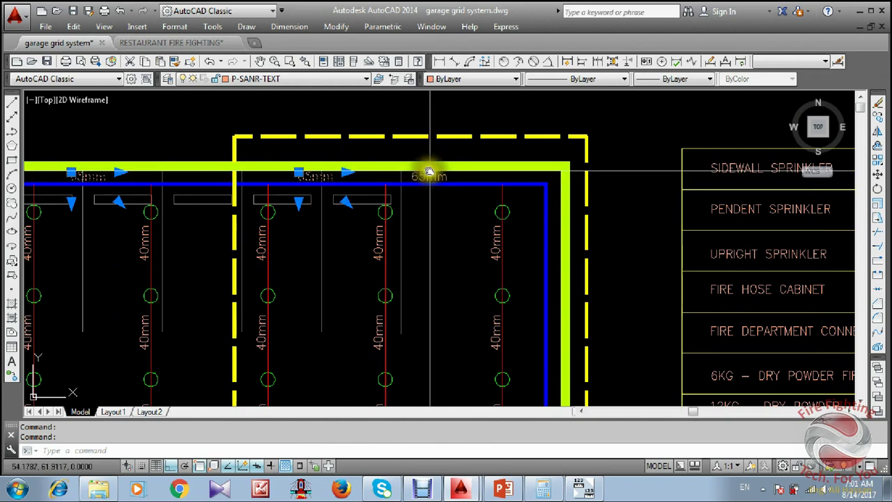
{"action": "type", "text": "co"}
{"action": "key", "text": "Return"}
{"action": "left_click", "coordinate": [434, 202]}
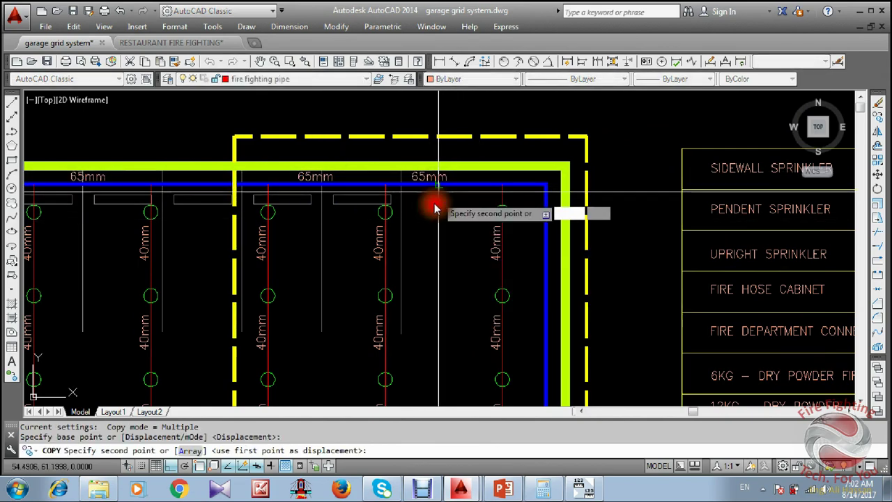
{"action": "scroll", "coordinate": [447, 264], "scroll_direction": "down", "scroll_amount": 5}
{"action": "scroll", "coordinate": [434, 276], "scroll_direction": "up", "scroll_amount": 6}
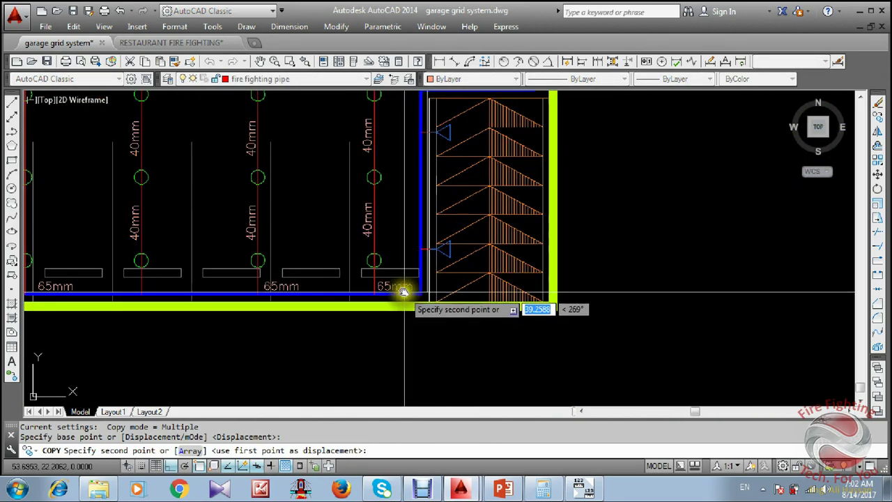
{"action": "key", "text": "Escape"}
Copy the westernmost 65mm label on the south main one bay west, between the first two branch lines beside the southwest ramp.
{"action": "middle_click_drag", "start_coordinate": [344, 294], "coordinate": [486, 257]}
{"action": "scroll", "coordinate": [486, 258], "scroll_direction": "down", "scroll_amount": 5}
{"action": "scroll", "coordinate": [258, 272], "scroll_direction": "up", "scroll_amount": 5}
{"action": "middle_click_drag", "start_coordinate": [261, 275], "coordinate": [313, 300]}
{"action": "left_click", "coordinate": [333, 255]}
{"action": "type", "text": "co"}
{"action": "key", "text": "Return"}
{"action": "left_click", "coordinate": [412, 326]}
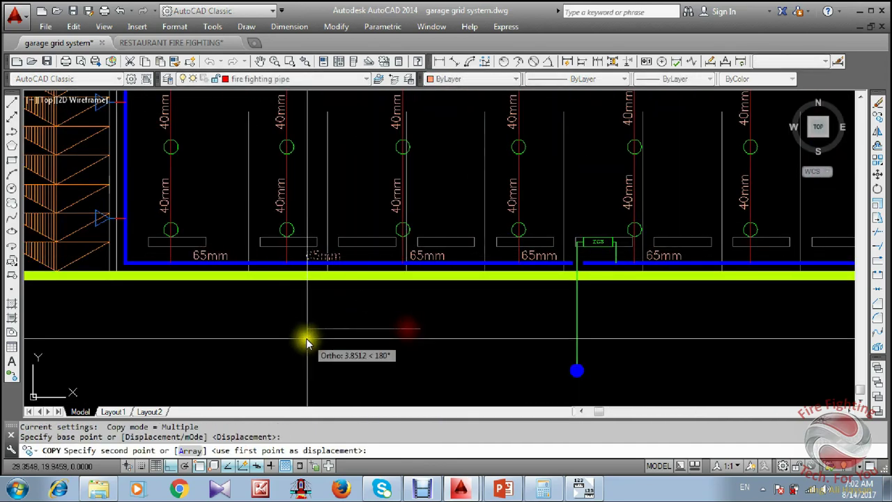
{"action": "left_click", "coordinate": [304, 329]}
{"action": "key", "text": "Escape"}
Copy the easternmost 65mm label of the south main up beside the east main, just above the southeast ramp.
{"action": "scroll", "coordinate": [510, 235], "scroll_direction": "down", "scroll_amount": 3}
{"action": "scroll", "coordinate": [430, 199], "scroll_direction": "up", "scroll_amount": 4}
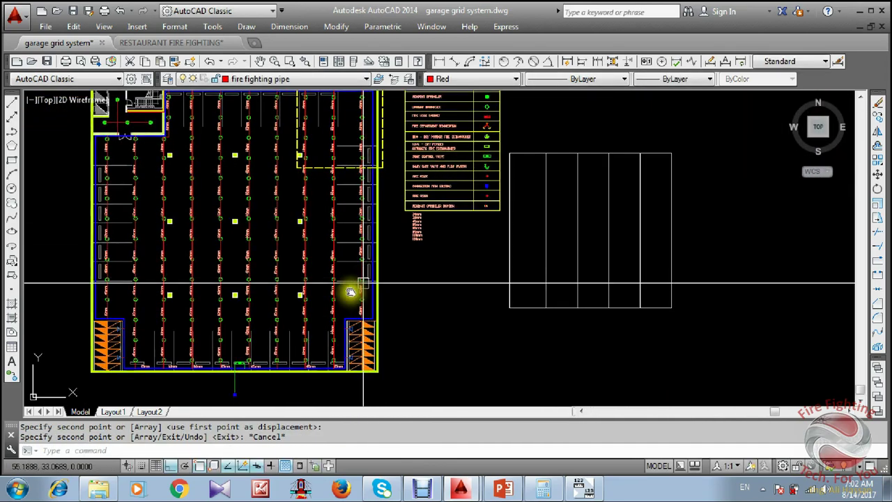
{"action": "scroll", "coordinate": [375, 313], "scroll_direction": "up", "scroll_amount": 4}
{"action": "left_click", "coordinate": [369, 325]}
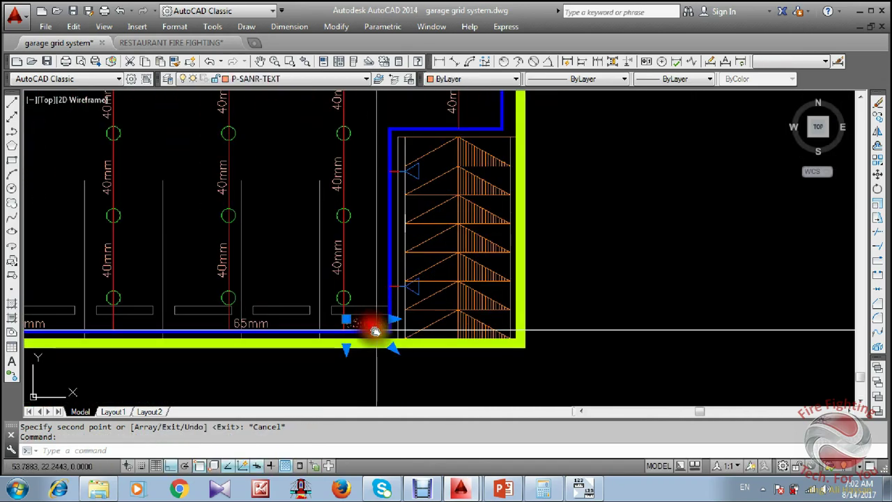
{"action": "type", "text": "co"}
{"action": "key", "text": "Return"}
{"action": "scroll", "coordinate": [373, 331], "scroll_direction": "up", "scroll_amount": 1}
{"action": "left_click", "coordinate": [354, 328]}
{"action": "scroll", "coordinate": [366, 365], "scroll_direction": "down", "scroll_amount": 2}
{"action": "scroll", "coordinate": [488, 183], "scroll_direction": "up", "scroll_amount": 2}
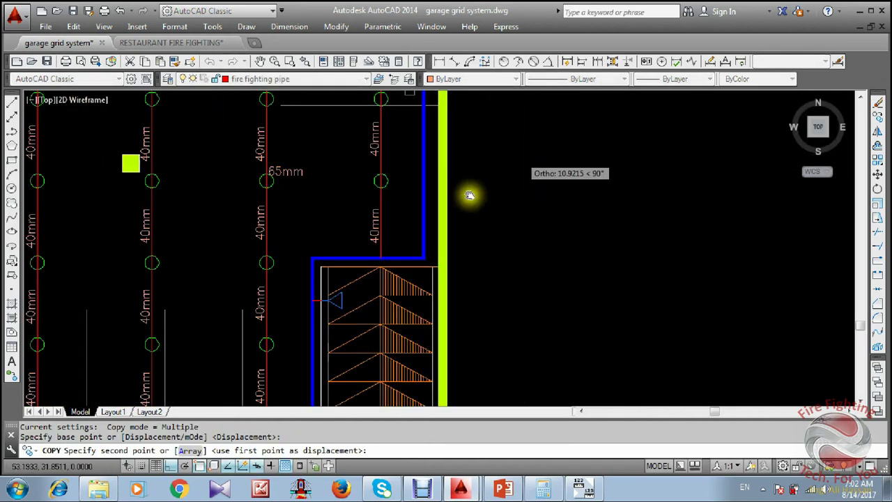
{"action": "left_click", "coordinate": [382, 218]}
{"action": "key", "text": "Escape"}
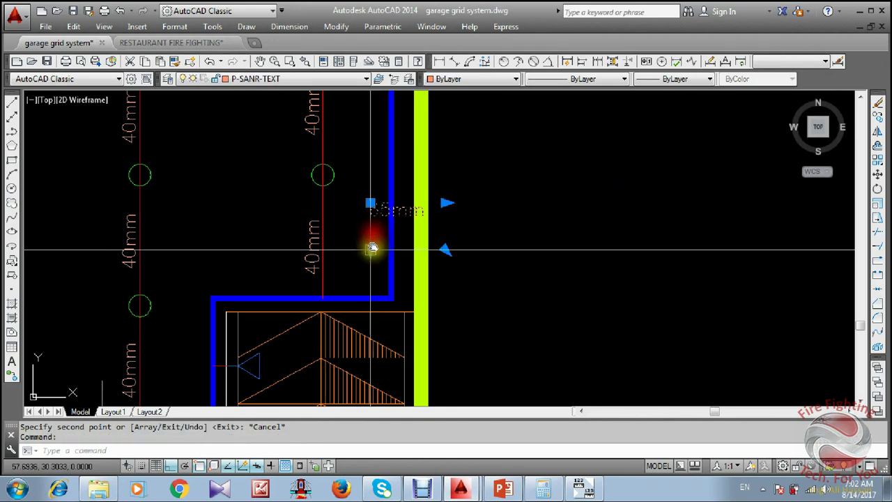
Rotate the 65mm label above the southeast ramp by 90° so it runs along the inside of the east main.
{"action": "type", "text": "ro"}
{"action": "key", "text": "Return"}
{"action": "left_click", "coordinate": [390, 227]}
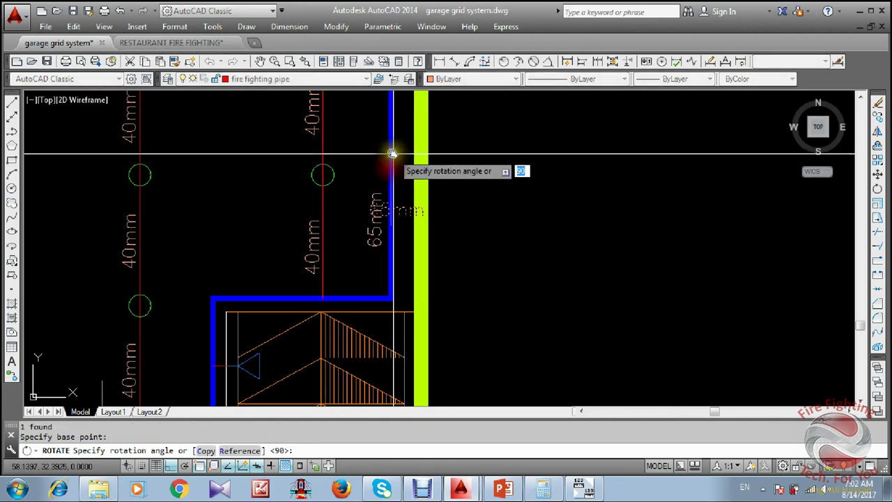
{"action": "left_click", "coordinate": [393, 153]}
{"action": "key", "text": "Escape"}
Move the rotated 65mm label straight down by about 0.6 along the east main, closer to the ramp corner.
{"action": "left_click", "coordinate": [380, 218]}
{"action": "middle_click_drag", "start_coordinate": [482, 237], "coordinate": [484, 227]}
{"action": "type", "text": "m"}
{"action": "key", "text": "Return"}
{"action": "left_click", "coordinate": [514, 177]}
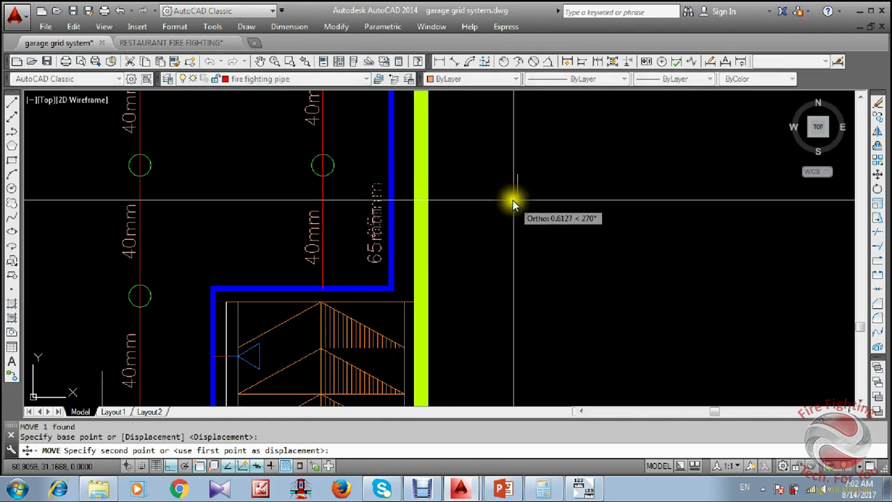
{"action": "left_click", "coordinate": [514, 201]}
{"action": "key", "text": "Escape"}
Copy the vertical 65mm label above the southeast ramp repeatedly up along the inside of the east main to the northeast corner.
{"action": "left_click", "coordinate": [376, 233]}
{"action": "scroll", "coordinate": [417, 281], "scroll_direction": "down", "scroll_amount": 4}
{"action": "type", "text": "co"}
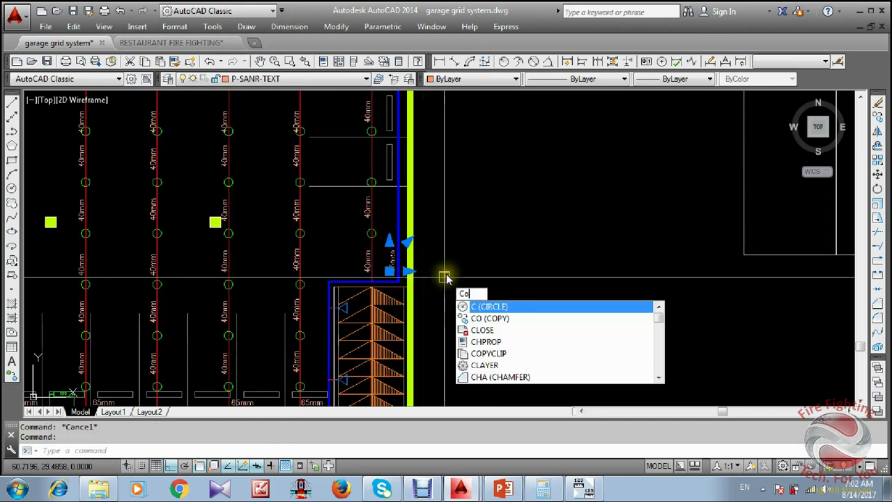
{"action": "key", "text": "Return"}
{"action": "left_click", "coordinate": [478, 299]}
{"action": "middle_click_drag", "start_coordinate": [472, 191], "coordinate": [461, 250]}
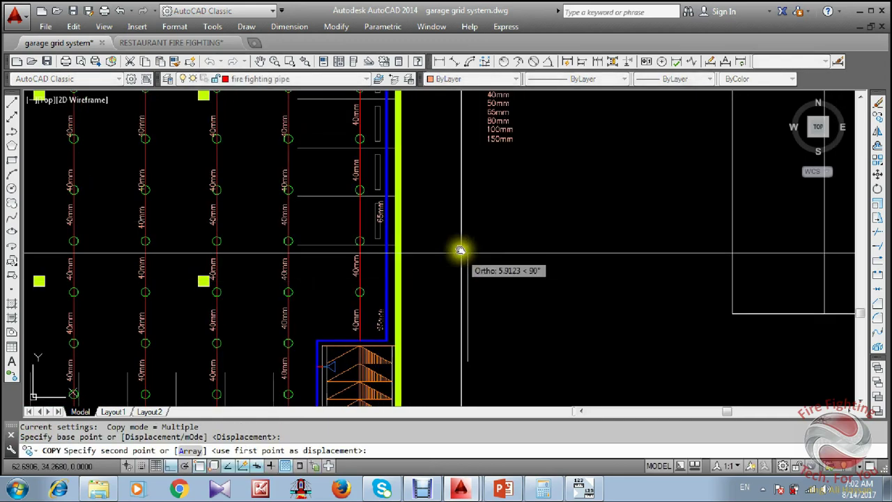
{"action": "left_click", "coordinate": [466, 307]}
{"action": "middle_click_drag", "start_coordinate": [462, 214], "coordinate": [462, 330]}
{"action": "left_click", "coordinate": [461, 321]}
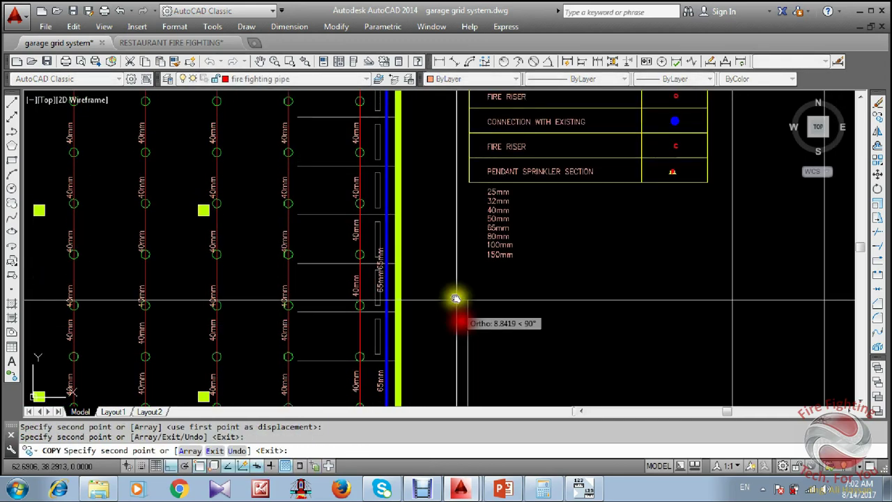
{"action": "left_click", "coordinate": [456, 227]}
{"action": "middle_click_drag", "start_coordinate": [438, 166], "coordinate": [438, 325]}
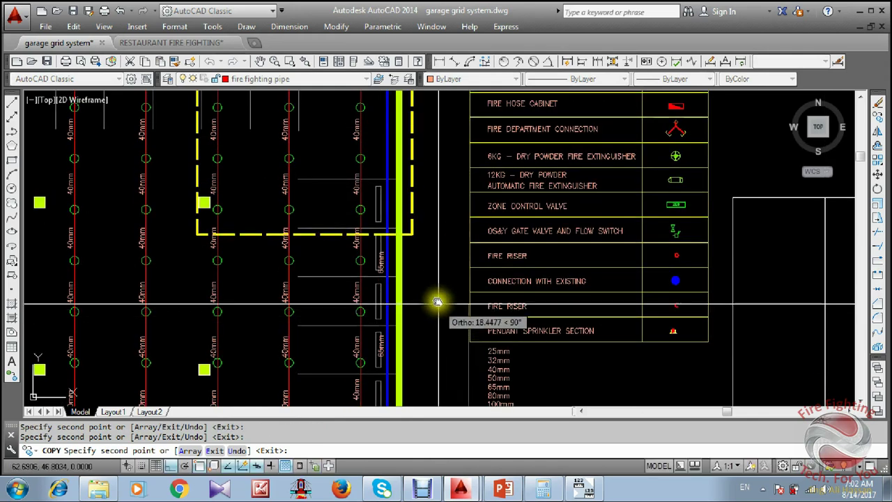
{"action": "middle_click_drag", "start_coordinate": [432, 217], "coordinate": [432, 304]}
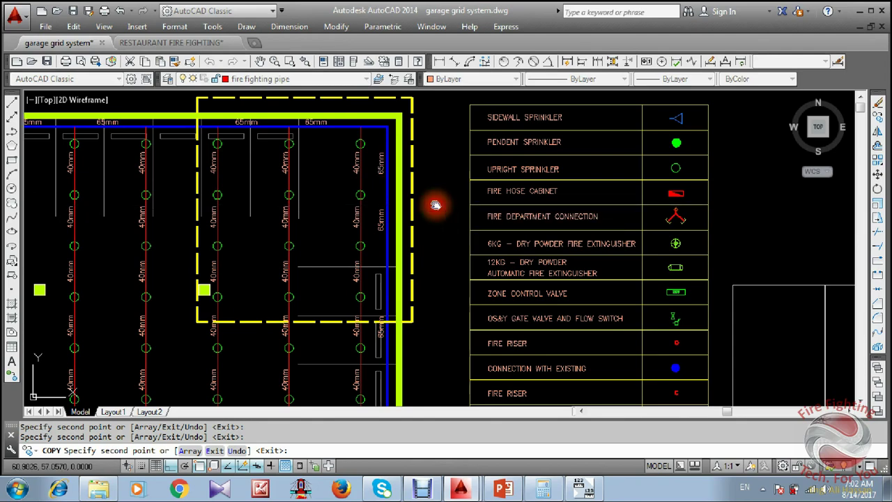
{"action": "key", "text": "Escape"}
Check the pipe size labels along the south main, around both ramps and near the stair lobby for unlabelled pipes.
{"action": "scroll", "coordinate": [442, 160], "scroll_direction": "down", "scroll_amount": 3}
{"action": "scroll", "coordinate": [258, 225], "scroll_direction": "up", "scroll_amount": 5}
{"action": "scroll", "coordinate": [446, 382], "scroll_direction": "down", "scroll_amount": 4}
{"action": "scroll", "coordinate": [489, 291], "scroll_direction": "up", "scroll_amount": 4}
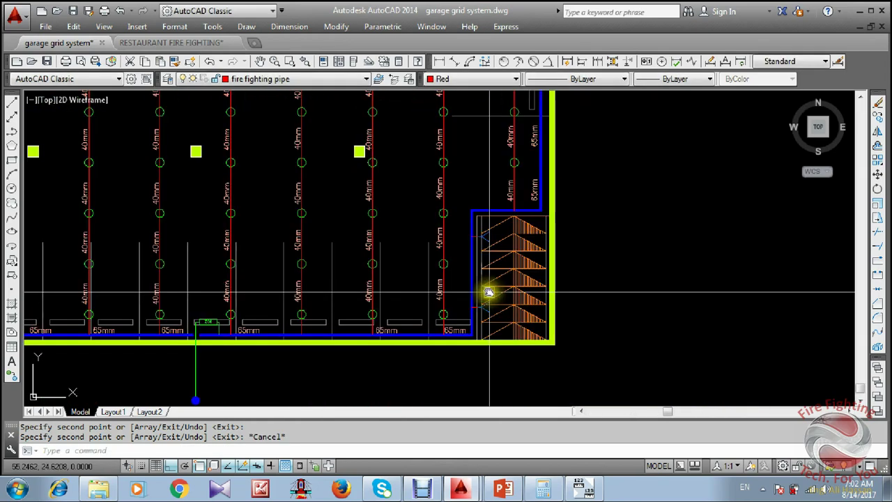
{"action": "scroll", "coordinate": [507, 244], "scroll_direction": "down", "scroll_amount": 2}
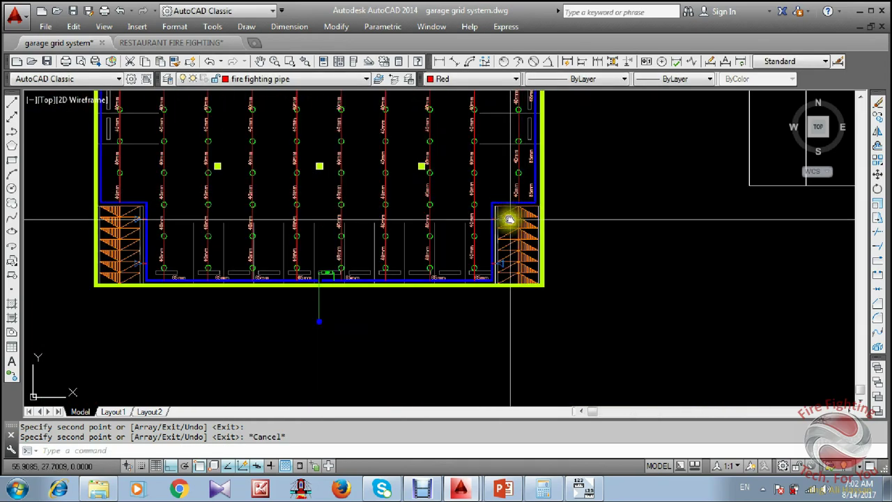
{"action": "scroll", "coordinate": [386, 334], "scroll_direction": "up", "scroll_amount": 2}
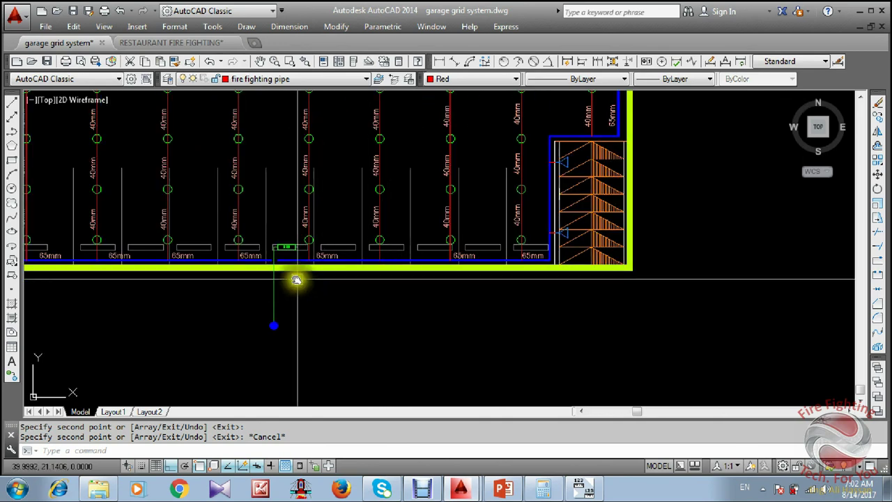
{"action": "middle_click_drag", "start_coordinate": [296, 296], "coordinate": [433, 298]}
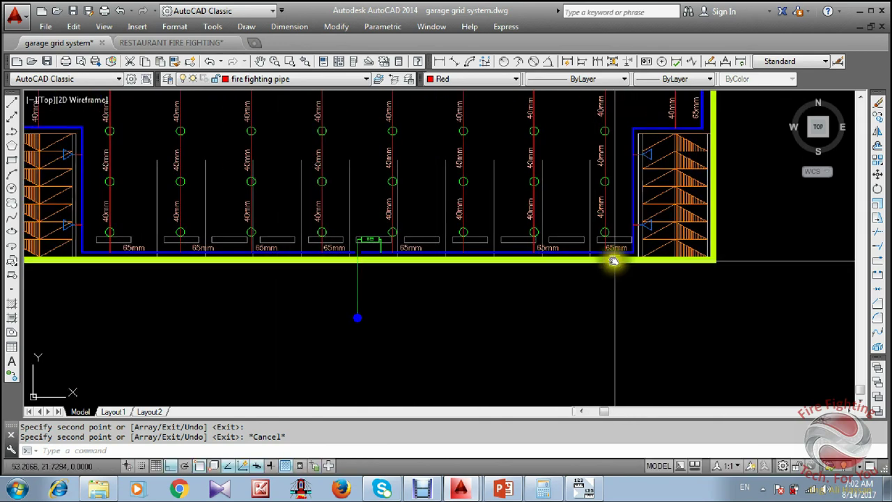
{"action": "middle_click_drag", "start_coordinate": [613, 261], "coordinate": [555, 283]}
{"action": "scroll", "coordinate": [534, 207], "scroll_direction": "up", "scroll_amount": 4}
{"action": "scroll", "coordinate": [538, 280], "scroll_direction": "down", "scroll_amount": 4}
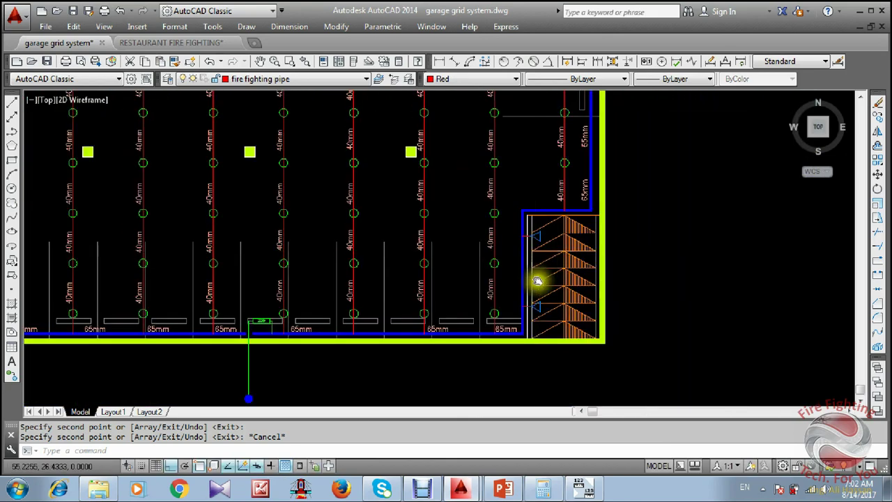
{"action": "scroll", "coordinate": [538, 280], "scroll_direction": "down", "scroll_amount": 4}
{"action": "scroll", "coordinate": [355, 202], "scroll_direction": "up", "scroll_amount": 7}
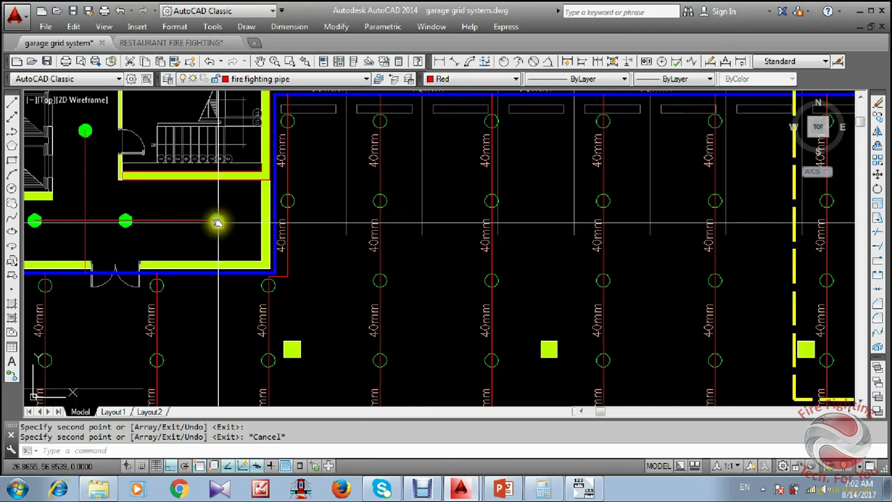
{"action": "scroll", "coordinate": [218, 222], "scroll_direction": "down", "scroll_amount": 5}
{"action": "scroll", "coordinate": [433, 232], "scroll_direction": "up", "scroll_amount": 3}
{"action": "scroll", "coordinate": [542, 323], "scroll_direction": "down", "scroll_amount": 3}
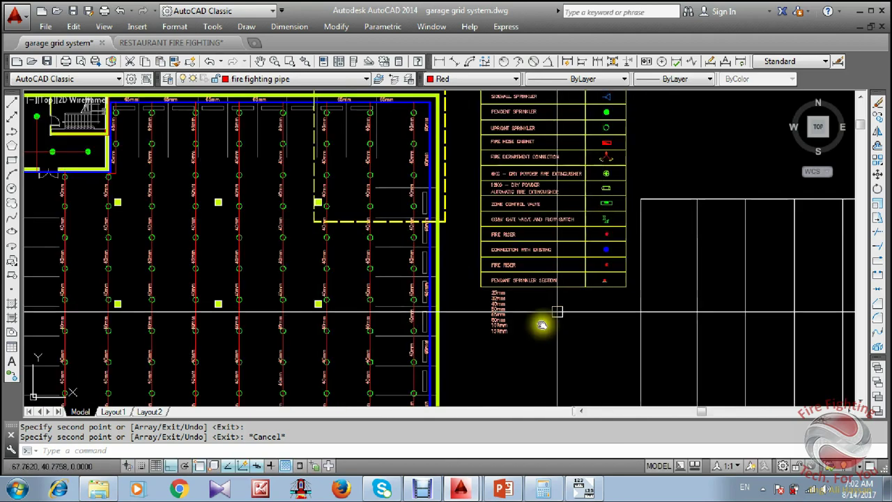
Copy the 25mm label from the size list under the legend to the lobby pipe between the middle and east pendent sprinklers.
{"action": "scroll", "coordinate": [488, 249], "scroll_direction": "up", "scroll_amount": 8}
{"action": "left_click", "coordinate": [500, 310]}
{"action": "type", "text": "co"}
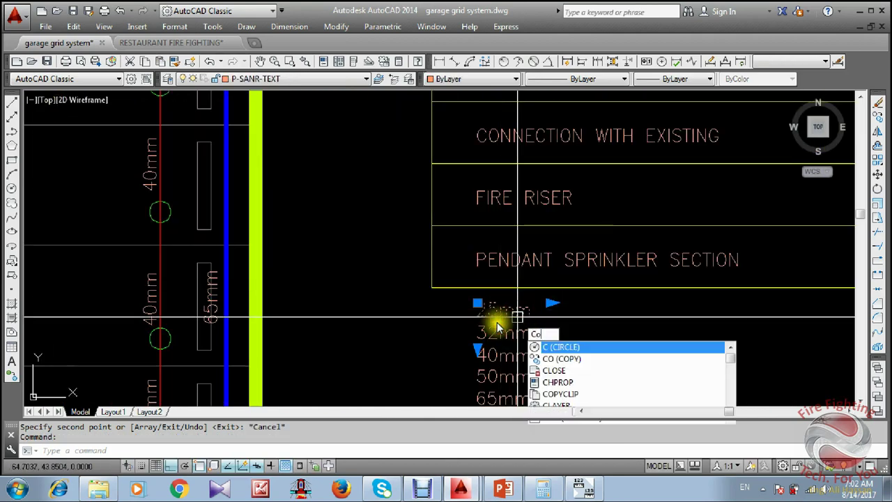
{"action": "key", "text": "Return"}
{"action": "left_click", "coordinate": [484, 314]}
{"action": "scroll", "coordinate": [398, 358], "scroll_direction": "down", "scroll_amount": 5}
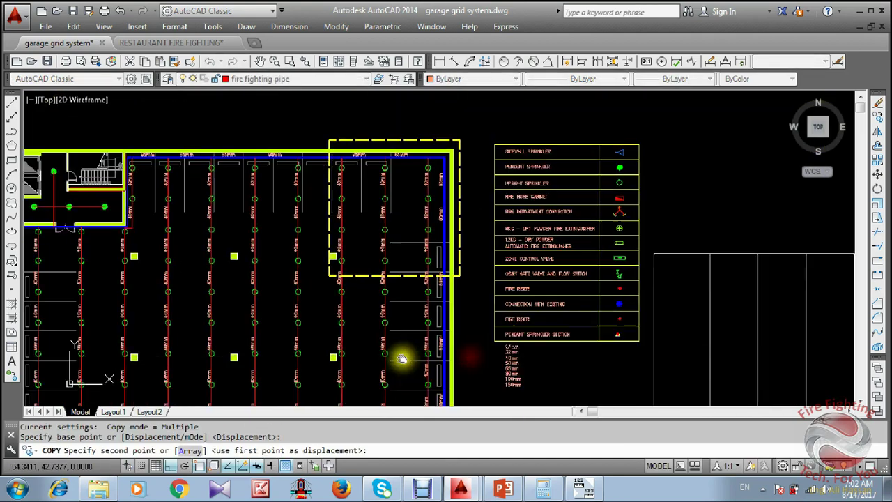
{"action": "scroll", "coordinate": [378, 170], "scroll_direction": "up", "scroll_amount": 8}
{"action": "left_click", "coordinate": [475, 131]}
{"action": "key", "text": "Escape"}
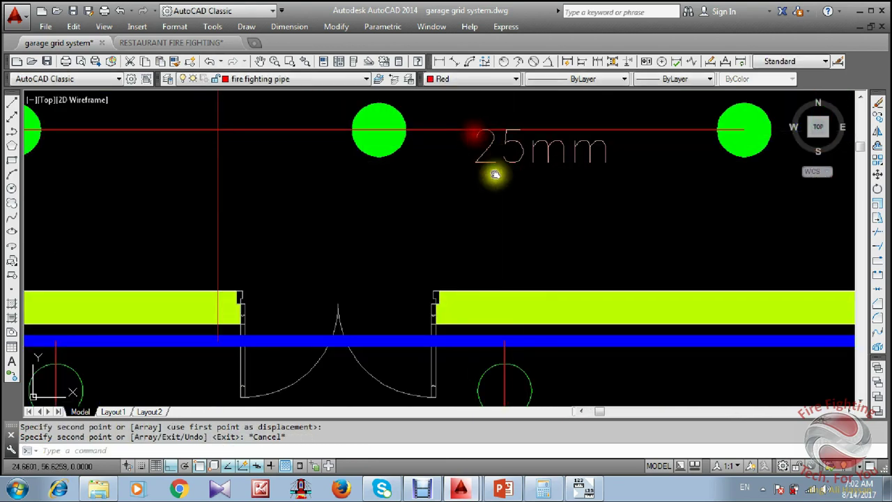
Move the 25mm lobby label straight up by about 0.42 so it sits just above the horizontal pipe.
{"action": "middle_click_drag", "start_coordinate": [513, 159], "coordinate": [440, 229]}
{"action": "left_click", "coordinate": [440, 229]}
{"action": "type", "text": "m"}
{"action": "key", "text": "Return"}
{"action": "left_click", "coordinate": [542, 297]}
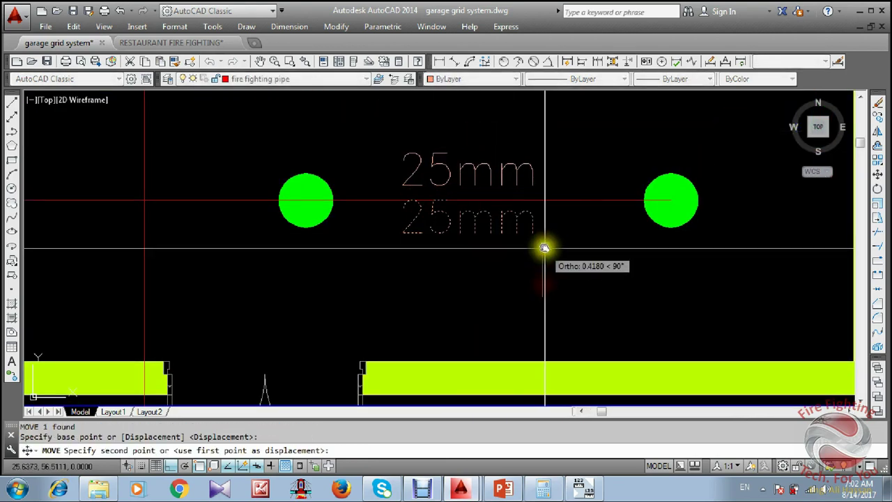
{"action": "left_click", "coordinate": [544, 249]}
{"action": "key", "text": "Escape"}
Copy the 25mm lobby label west to the two pipe segments on either side of the vertical feed pipe.
{"action": "left_click", "coordinate": [480, 173]}
{"action": "type", "text": "co"}
{"action": "key", "text": "Return"}
{"action": "left_click", "coordinate": [569, 259]}
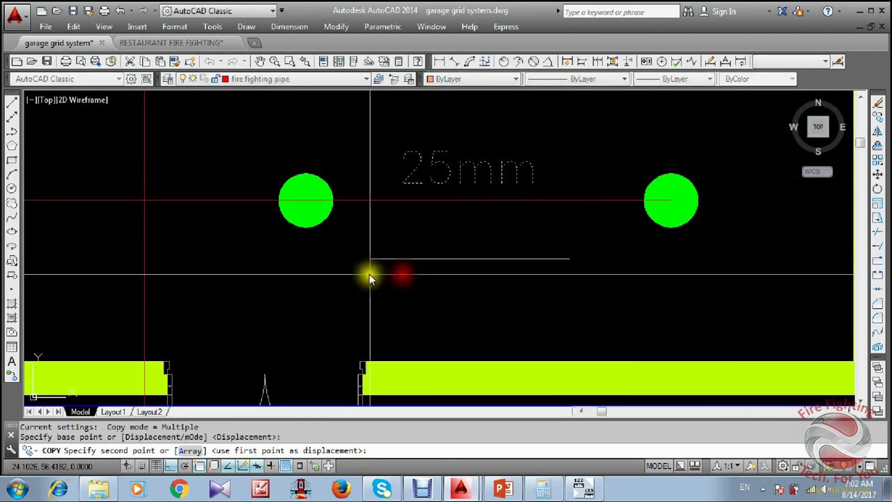
{"action": "middle_click_drag", "start_coordinate": [370, 276], "coordinate": [736, 294]}
{"action": "left_click", "coordinate": [676, 303]}
{"action": "middle_click_drag", "start_coordinate": [623, 303], "coordinate": [572, 302]}
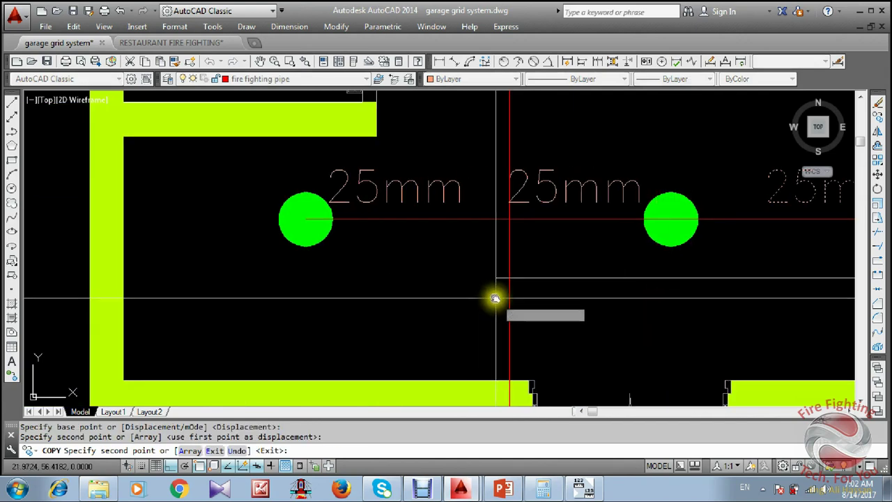
{"action": "key", "text": "Escape"}
Copy the easternmost 25mm lobby label up onto the vertical pipe below the north pendent sprinkler beside the lifts.
{"action": "scroll", "coordinate": [515, 280], "scroll_direction": "down", "scroll_amount": 5}
{"action": "scroll", "coordinate": [483, 276], "scroll_direction": "up", "scroll_amount": 5}
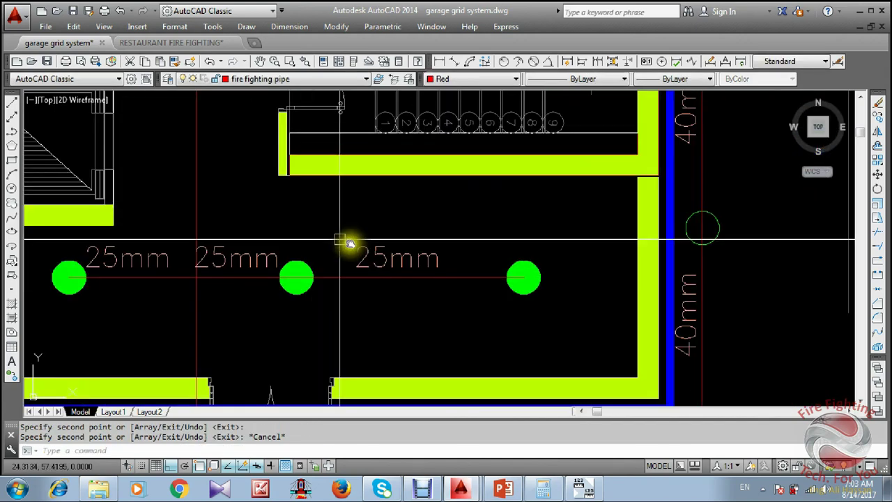
{"action": "left_click", "coordinate": [380, 255]}
{"action": "type", "text": "co"}
{"action": "key", "text": "Return"}
{"action": "left_click", "coordinate": [414, 278]}
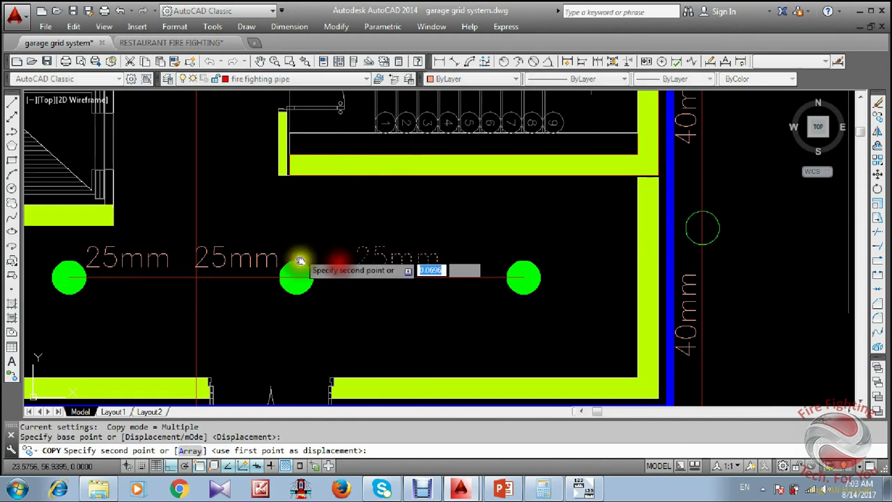
{"action": "middle_click_drag", "start_coordinate": [241, 191], "coordinate": [384, 268]}
{"action": "left_click", "coordinate": [341, 232]}
Rotate the 25mm label on the lobby's vertical pipe by 90° so it runs alongside the pipe.
{"action": "left_click", "coordinate": [353, 204]}
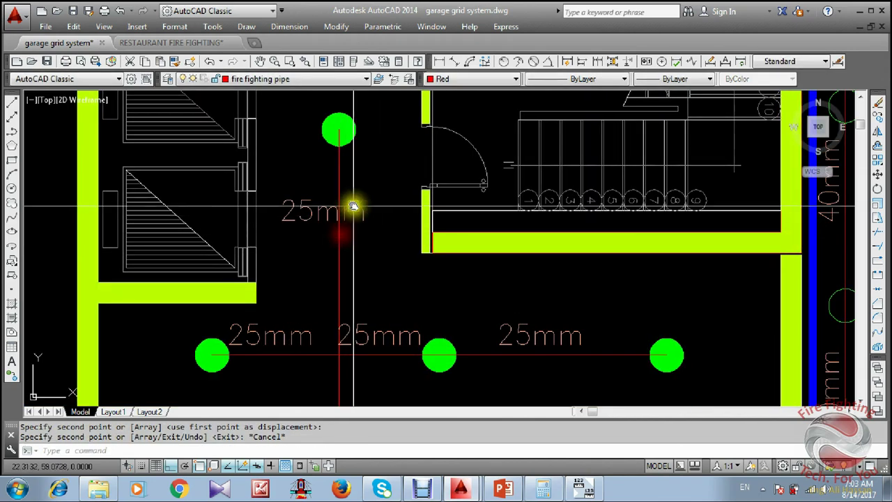
{"action": "key", "text": "Escape"}
{"action": "type", "text": "ro"}
{"action": "key", "text": "Return"}
{"action": "left_click", "coordinate": [335, 230]}
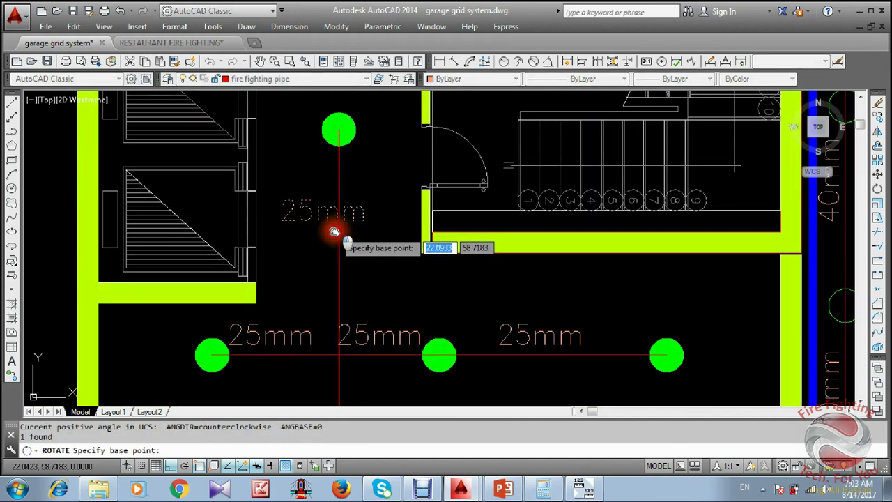
{"action": "left_click", "coordinate": [361, 170]}
{"action": "key", "text": "Escape"}
Copy the vertical 25mm label straight down beside the feed pipe, between the horizontal lobby pipe and the double door.
{"action": "scroll", "coordinate": [361, 170], "scroll_direction": "down", "scroll_amount": 2}
{"action": "middle_click_drag", "start_coordinate": [355, 214], "coordinate": [360, 163]}
{"action": "scroll", "coordinate": [372, 199], "scroll_direction": "up", "scroll_amount": 3}
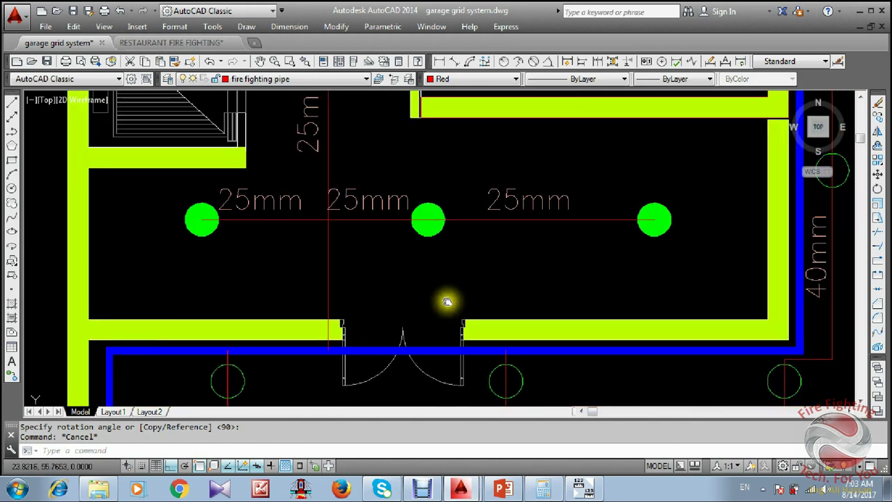
{"action": "left_click", "coordinate": [313, 136]}
{"action": "type", "text": "co"}
{"action": "key", "text": "Return"}
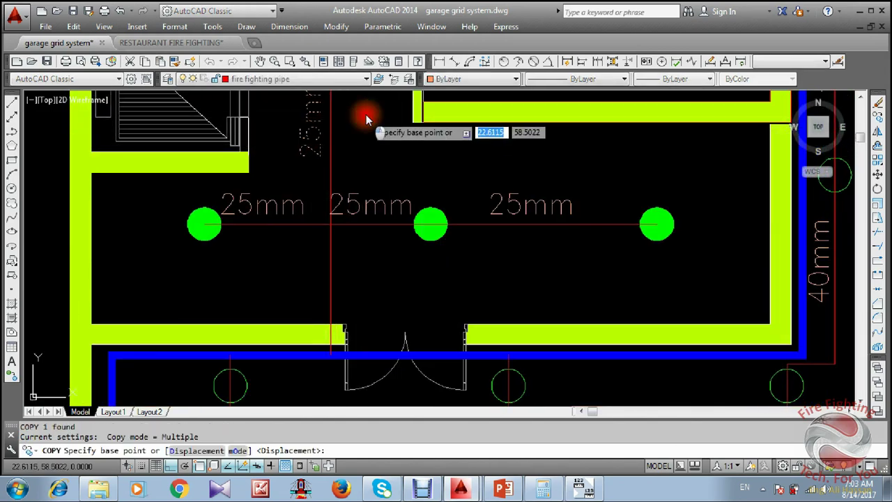
{"action": "left_click", "coordinate": [368, 126]}
{"action": "key", "text": "Escape"}
Change the copied label on the feed pipe beside the lobby's double door to 40mm.
{"action": "left_click", "coordinate": [321, 283]}
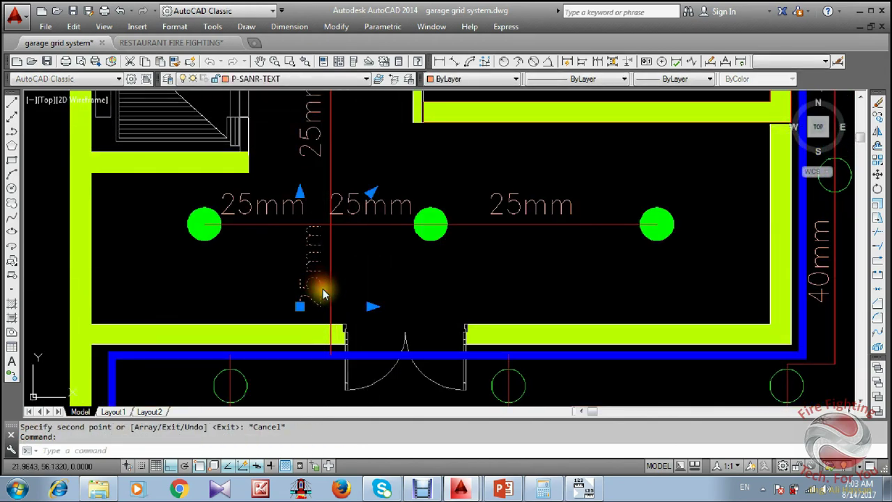
{"action": "double_click", "coordinate": [323, 292]}
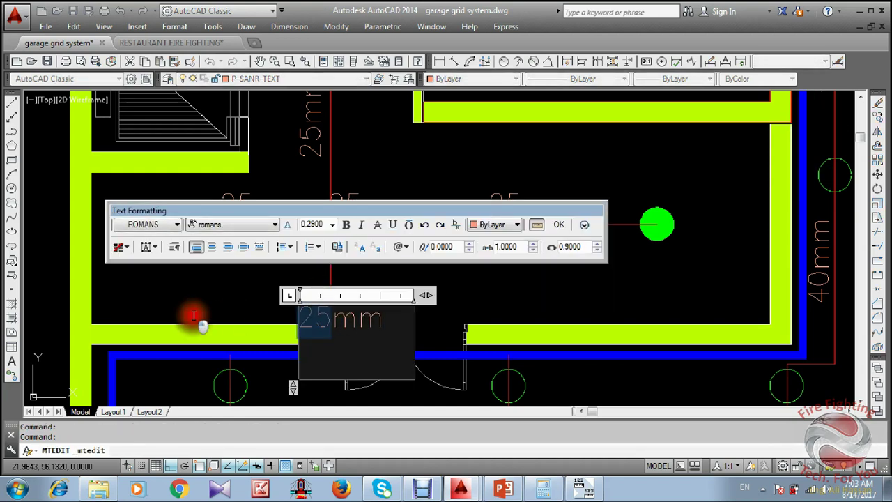
{"action": "type", "text": "40"}
{"action": "left_click", "coordinate": [515, 307]}
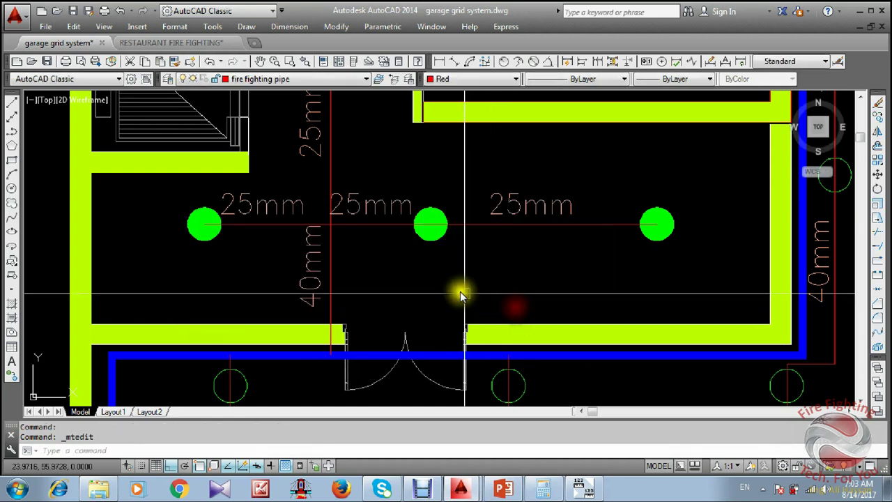
{"action": "scroll", "coordinate": [461, 295], "scroll_direction": "down", "scroll_amount": 3}
{"action": "key", "text": "Escape"}
{"action": "key", "text": "Escape"}
Examine the labels in the lobby, the sidewall sprinkler connections at the southeast ramp and the size list under the legend.
{"action": "scroll", "coordinate": [218, 189], "scroll_direction": "down", "scroll_amount": 4}
{"action": "scroll", "coordinate": [344, 265], "scroll_direction": "up", "scroll_amount": 4}
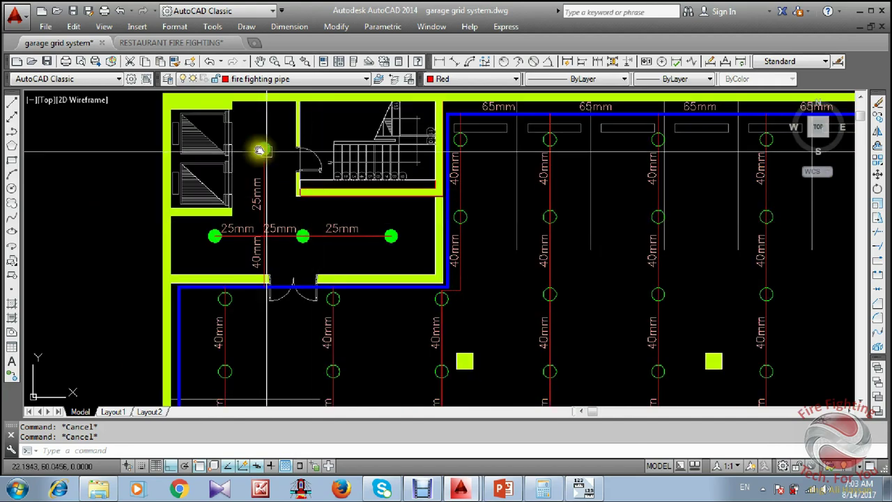
{"action": "scroll", "coordinate": [285, 207], "scroll_direction": "down", "scroll_amount": 4}
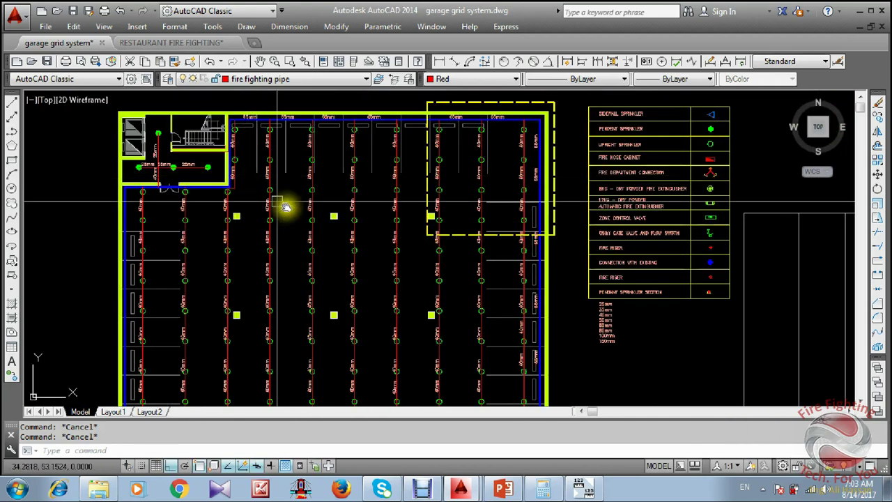
{"action": "scroll", "coordinate": [414, 293], "scroll_direction": "down", "scroll_amount": 3}
{"action": "scroll", "coordinate": [432, 303], "scroll_direction": "up", "scroll_amount": 5}
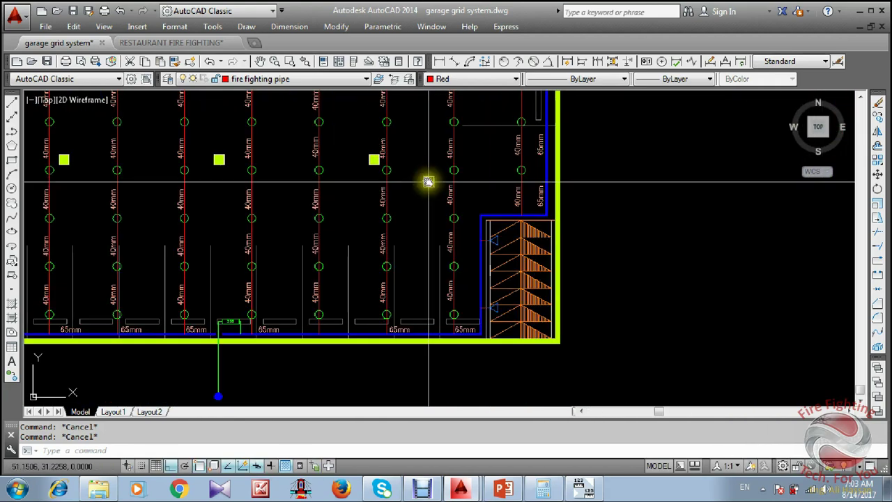
{"action": "scroll", "coordinate": [490, 285], "scroll_direction": "down", "scroll_amount": 2}
{"action": "scroll", "coordinate": [532, 317], "scroll_direction": "up", "scroll_amount": 7}
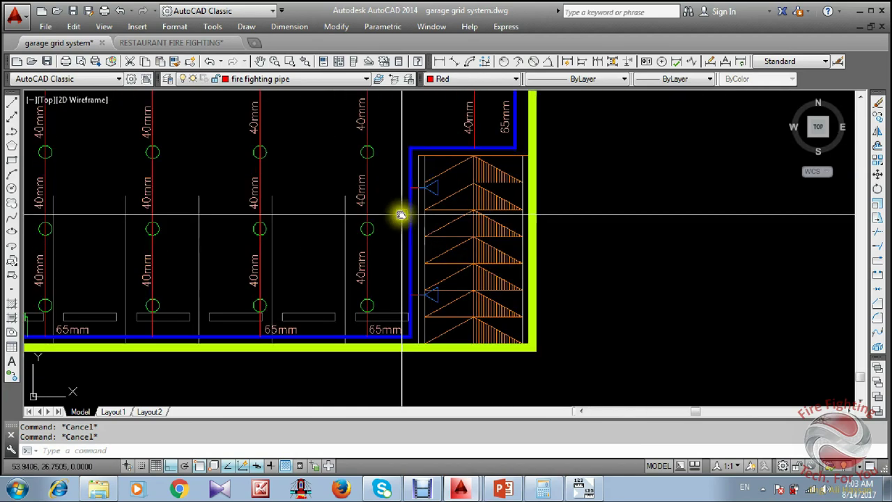
{"action": "scroll", "coordinate": [405, 235], "scroll_direction": "down", "scroll_amount": 4}
{"action": "scroll", "coordinate": [412, 209], "scroll_direction": "up", "scroll_amount": 6}
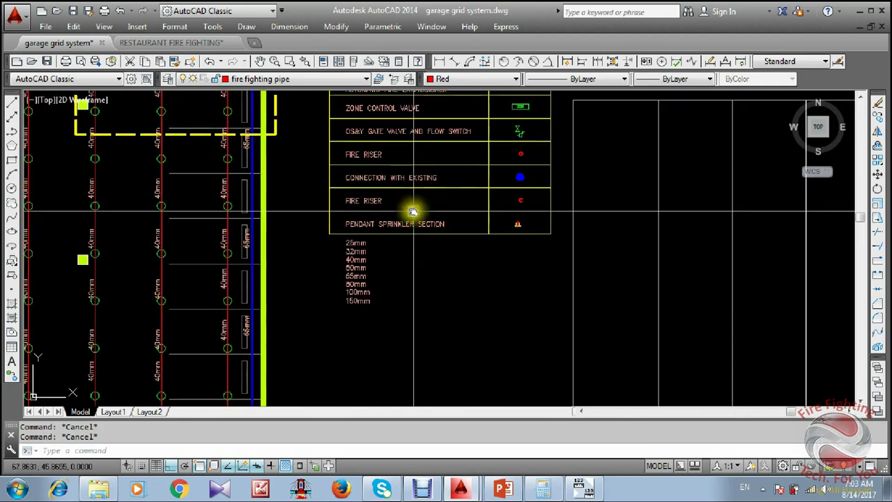
In the restaurant drawing, copy the 25mm label's leader line with its arrowhead to the clipboard.
{"action": "left_click", "coordinate": [185, 43]}
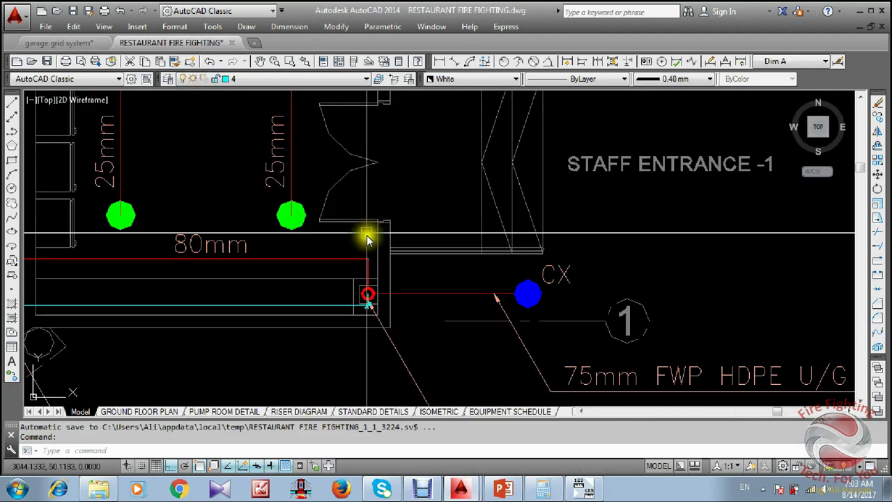
{"action": "scroll", "coordinate": [376, 248], "scroll_direction": "down", "scroll_amount": 5}
{"action": "scroll", "coordinate": [346, 239], "scroll_direction": "up", "scroll_amount": 8}
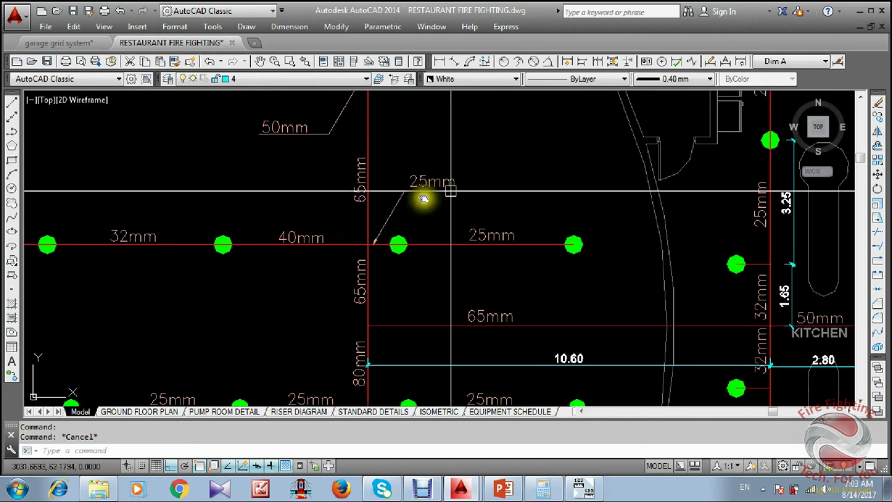
{"action": "left_click_drag", "start_coordinate": [379, 213], "coordinate": [339, 259]}
{"action": "scroll", "coordinate": [318, 289], "scroll_direction": "up", "scroll_amount": 4}
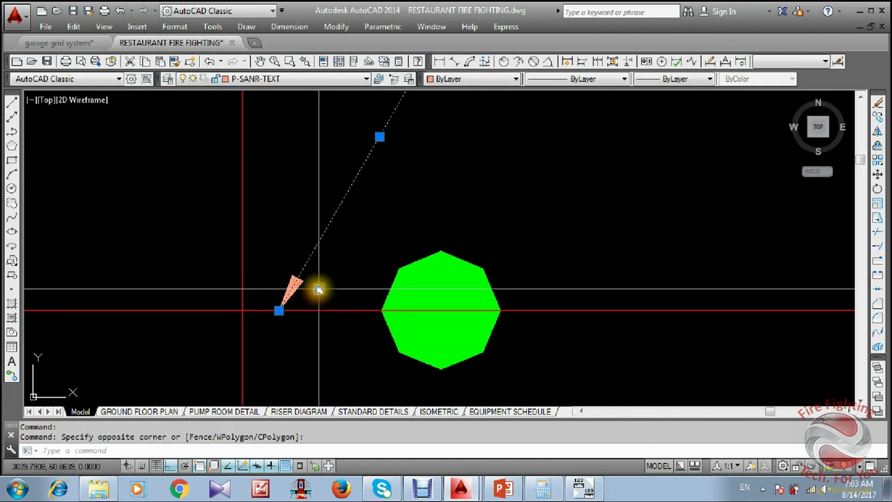
{"action": "left_click", "coordinate": [145, 61]}
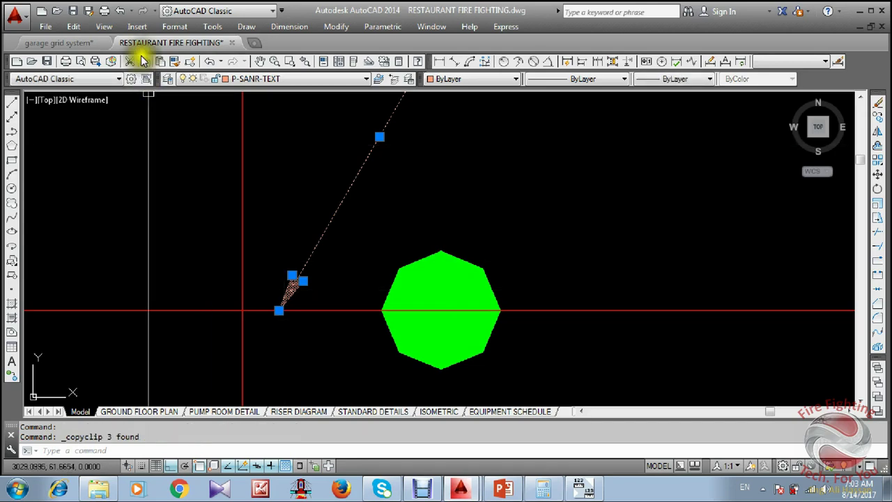
Paste the leader into the garage plan with its arrow at the upper sidewall sprinkler connection of the southeast ramp.
{"action": "left_click", "coordinate": [59, 43]}
{"action": "middle_click_drag", "start_coordinate": [388, 251], "coordinate": [462, 148]}
{"action": "middle_click_drag", "start_coordinate": [262, 375], "coordinate": [390, 138]}
{"action": "scroll", "coordinate": [398, 155], "scroll_direction": "down", "scroll_amount": 2}
{"action": "scroll", "coordinate": [375, 225], "scroll_direction": "up", "scroll_amount": 3}
{"action": "middle_click_drag", "start_coordinate": [377, 220], "coordinate": [412, 290]}
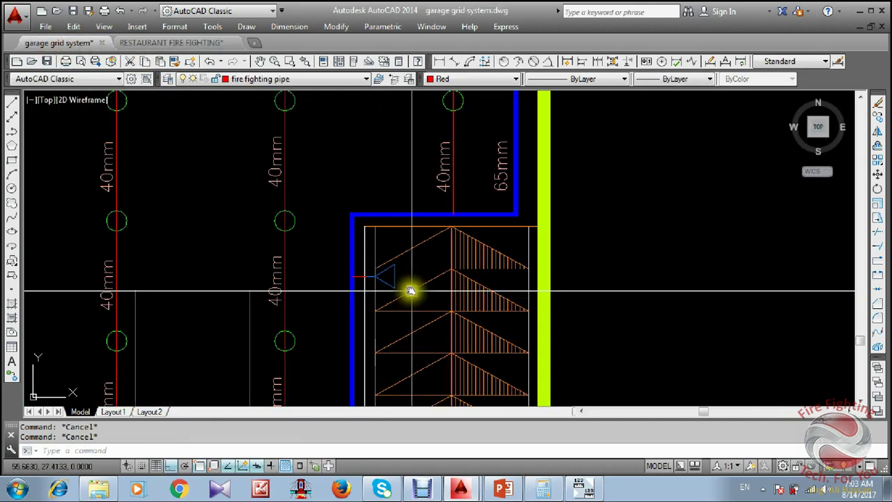
{"action": "key", "text": "ctrl+v"}
{"action": "scroll", "coordinate": [411, 283], "scroll_direction": "up", "scroll_amount": 2}
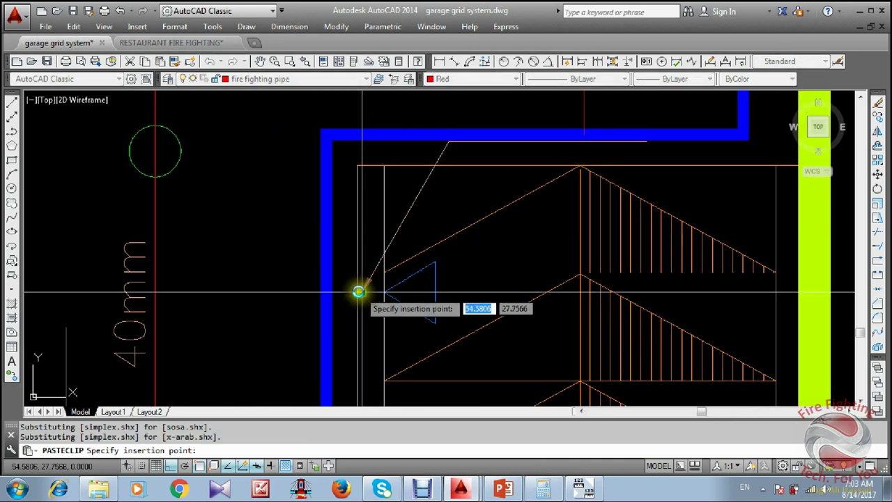
{"action": "left_click", "coordinate": [362, 291]}
{"action": "key", "text": "Escape"}
Move the leader's horizontal line straight down, clear of the blue main pipe at the ramp's upper edge.
{"action": "scroll", "coordinate": [442, 242], "scroll_direction": "down", "scroll_amount": 1}
{"action": "middle_click_drag", "start_coordinate": [442, 242], "coordinate": [329, 288]}
{"action": "scroll", "coordinate": [346, 238], "scroll_direction": "up", "scroll_amount": 1}
{"action": "middle_click_drag", "start_coordinate": [361, 253], "coordinate": [349, 244]}
{"action": "scroll", "coordinate": [350, 244], "scroll_direction": "down", "scroll_amount": 1}
{"action": "type", "text": "m"}
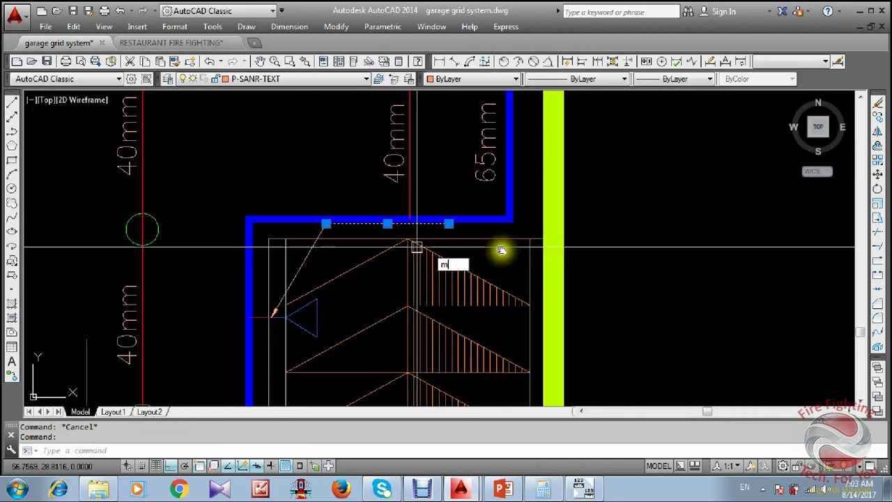
{"action": "key", "text": "Return"}
{"action": "left_click", "coordinate": [676, 227]}
{"action": "left_click", "coordinate": [669, 255]}
{"action": "key", "text": "Escape"}
Fillet the lowered horizontal line with the leader's slanted line at radius 0 so they meet in a corner.
{"action": "type", "text": "f"}
{"action": "key", "text": "Return"}
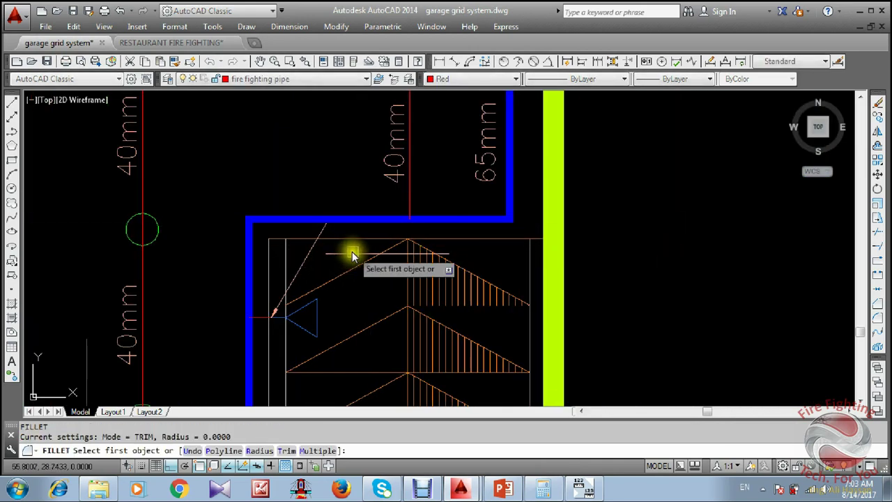
{"action": "left_click", "coordinate": [351, 253]}
{"action": "key", "text": "Escape"}
Copy the 25mm label from the size list under the legend onto the sidewall sprinkler's leader line.
{"action": "scroll", "coordinate": [368, 309], "scroll_direction": "down", "scroll_amount": 5}
{"action": "scroll", "coordinate": [439, 157], "scroll_direction": "up", "scroll_amount": 4}
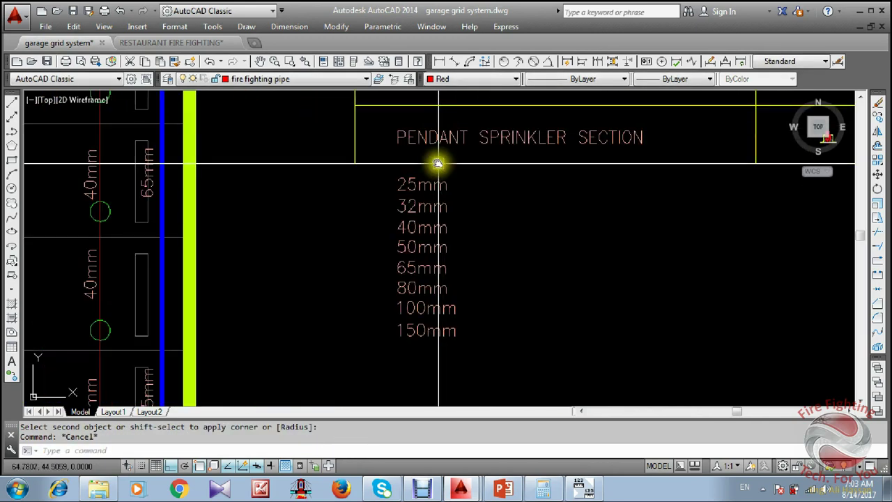
{"action": "left_click", "coordinate": [421, 184]}
{"action": "type", "text": "c"}
{"action": "key", "text": "Return"}
{"action": "left_click", "coordinate": [414, 187]}
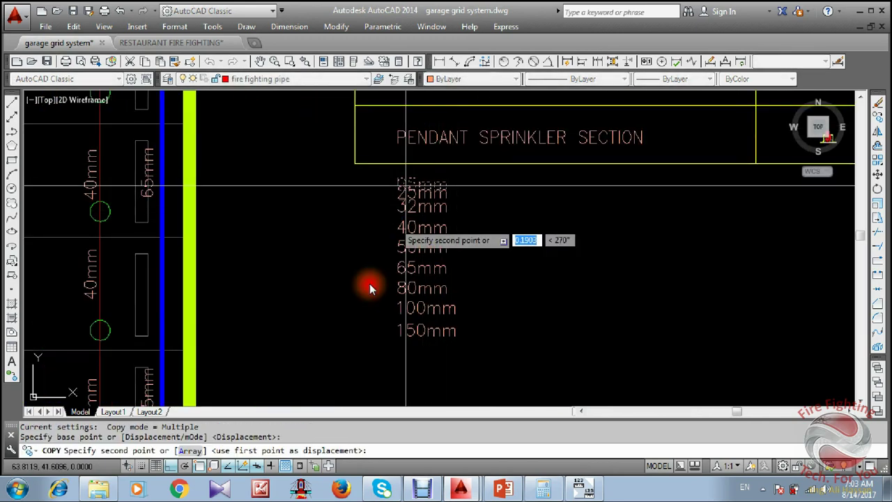
{"action": "middle_click_drag", "start_coordinate": [369, 285], "coordinate": [480, 307]}
{"action": "mouse_move", "coordinate": [448, 363]}
{"action": "middle_mouse_down"}
{"action": "mouse_move", "coordinate": [421, 189]}
{"action": "mouse_move", "coordinate": [494, 57]}
{"action": "middle_mouse_up"}
{"action": "scroll", "coordinate": [421, 187], "scroll_direction": "down", "scroll_amount": 1}
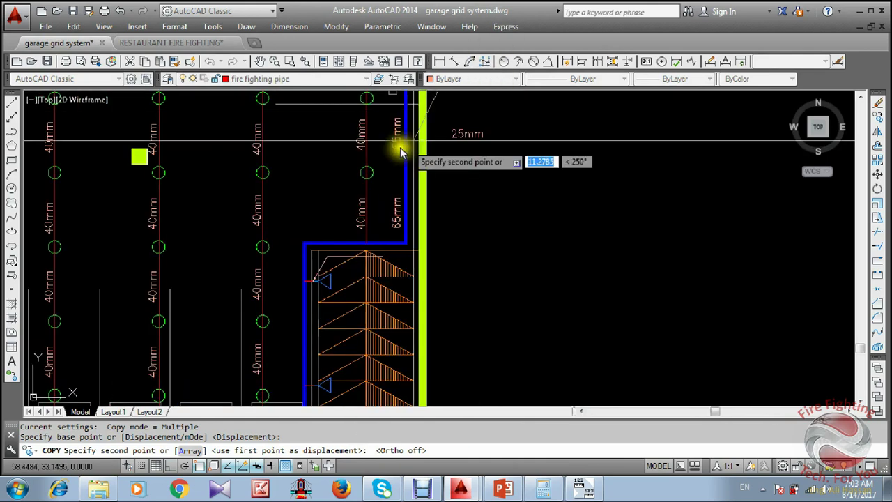
{"action": "scroll", "coordinate": [339, 225], "scroll_direction": "up", "scroll_amount": 4}
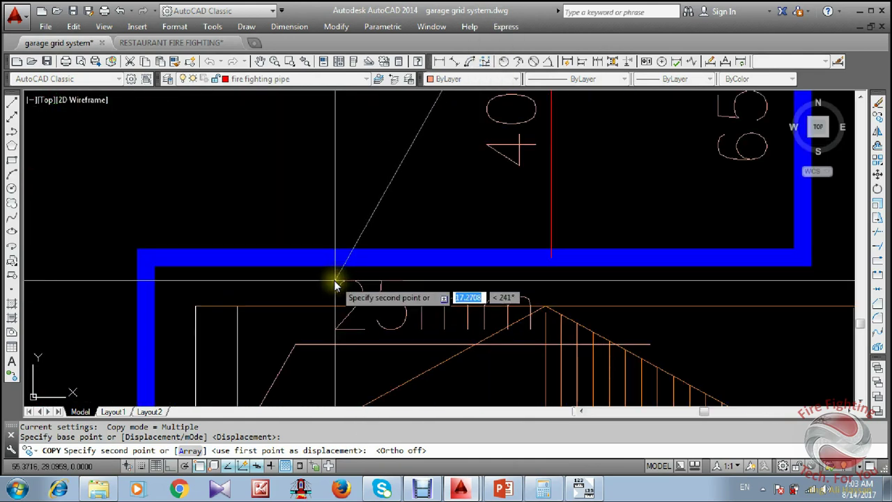
{"action": "left_click", "coordinate": [335, 285]}
{"action": "key", "text": "Escape"}
Examine the pipe size labels across the whole garage plan, from the ramps to the dashed design area and lobby.
{"action": "scroll", "coordinate": [484, 243], "scroll_direction": "down", "scroll_amount": 10}
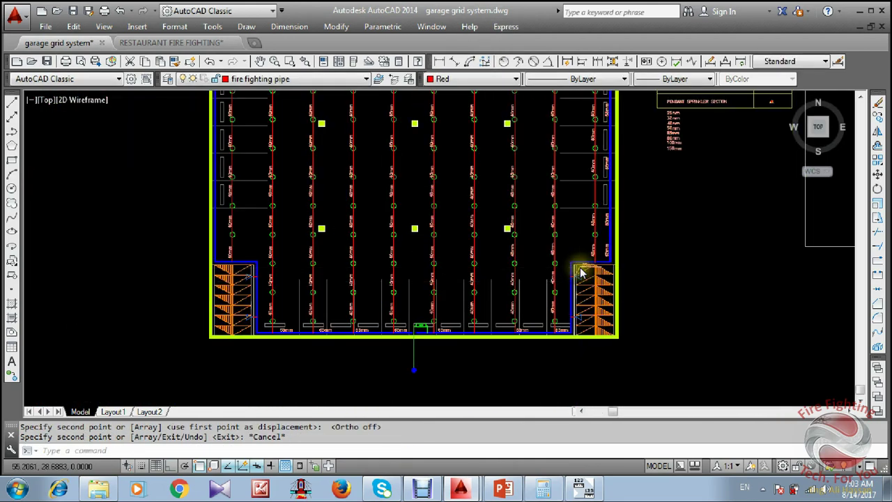
{"action": "scroll", "coordinate": [580, 268], "scroll_direction": "up", "scroll_amount": 5}
{"action": "middle_click_drag", "start_coordinate": [580, 268], "coordinate": [516, 261]}
{"action": "scroll", "coordinate": [516, 261], "scroll_direction": "down", "scroll_amount": 5}
{"action": "middle_click_drag", "start_coordinate": [524, 229], "coordinate": [522, 309]}
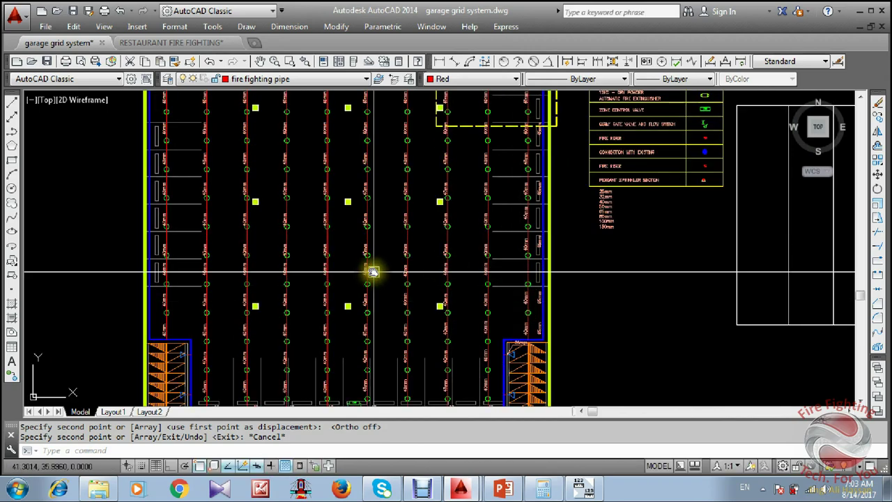
{"action": "scroll", "coordinate": [490, 256], "scroll_direction": "down", "scroll_amount": 4}
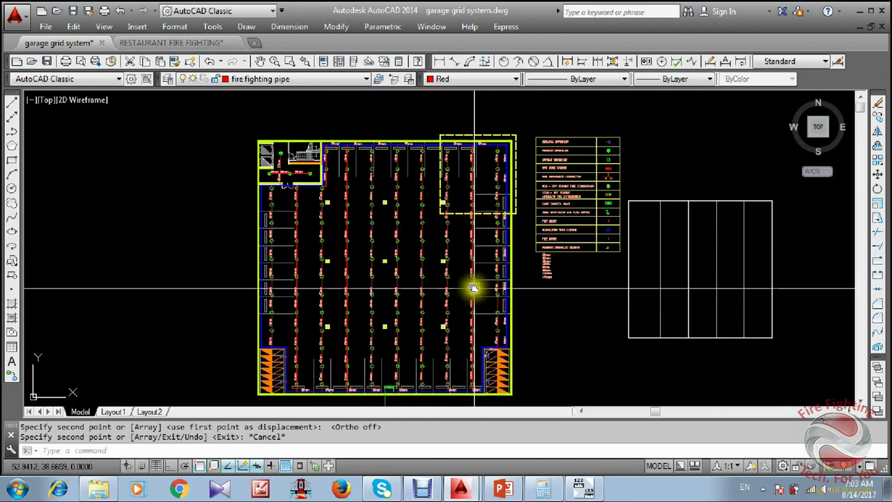
{"action": "middle_click_drag", "start_coordinate": [448, 283], "coordinate": [419, 239]}
{"action": "middle_click_drag", "start_coordinate": [444, 161], "coordinate": [440, 215]}
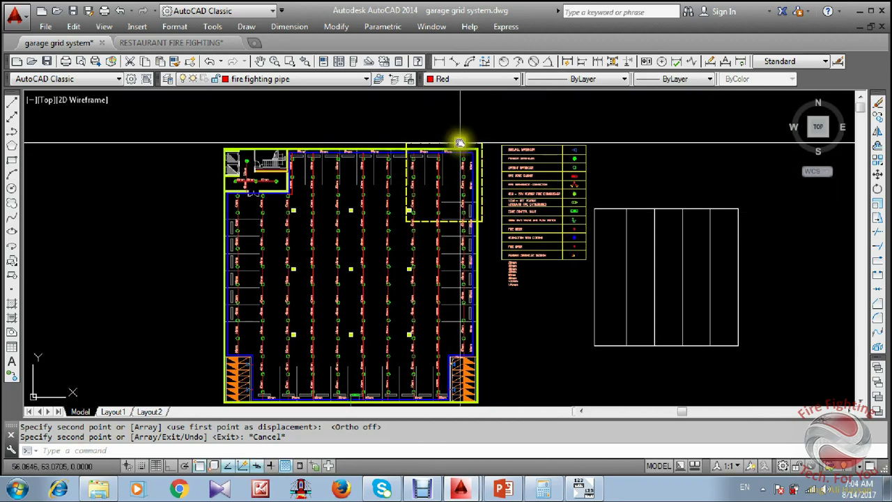
{"action": "scroll", "coordinate": [470, 162], "scroll_direction": "up", "scroll_amount": 2}
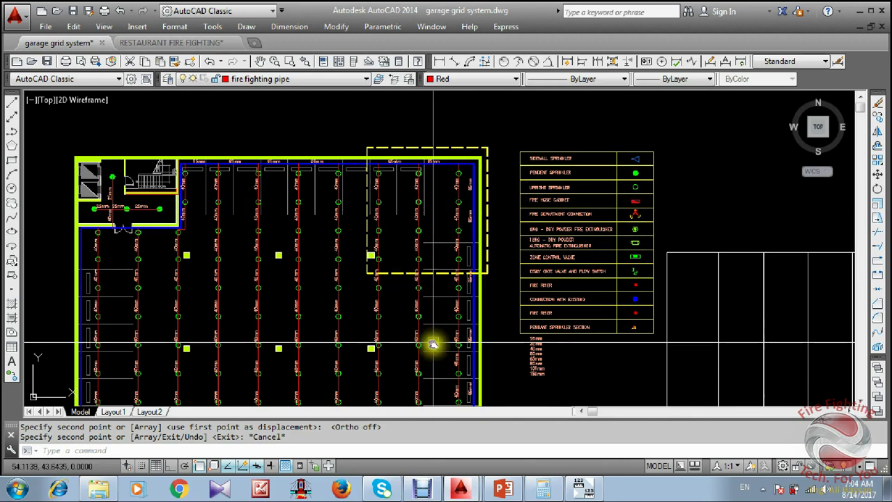
{"action": "middle_click_drag", "start_coordinate": [422, 328], "coordinate": [412, 215]}
{"action": "scroll", "coordinate": [405, 226], "scroll_direction": "down", "scroll_amount": 2}
{"action": "scroll", "coordinate": [401, 268], "scroll_direction": "up", "scroll_amount": 2}
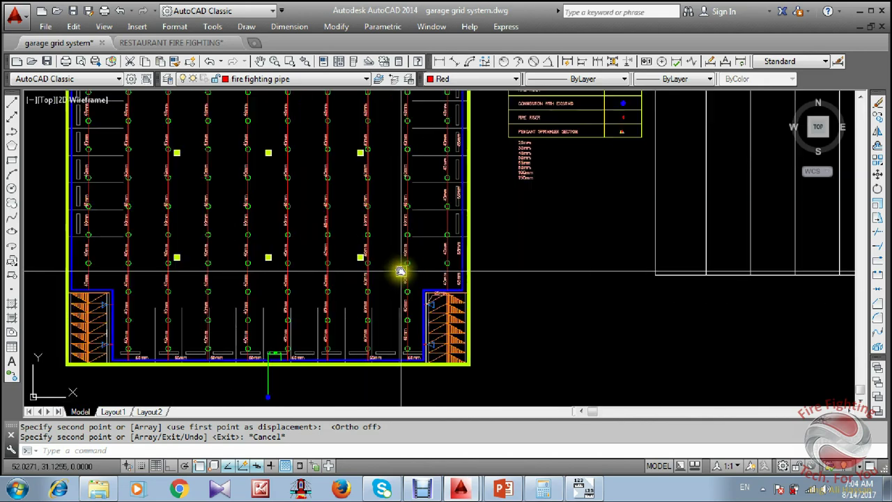
{"action": "middle_click_drag", "start_coordinate": [396, 251], "coordinate": [396, 283]}
{"action": "middle_click_drag", "start_coordinate": [453, 229], "coordinate": [458, 308]}
{"action": "middle_click_drag", "start_coordinate": [408, 203], "coordinate": [419, 237]}
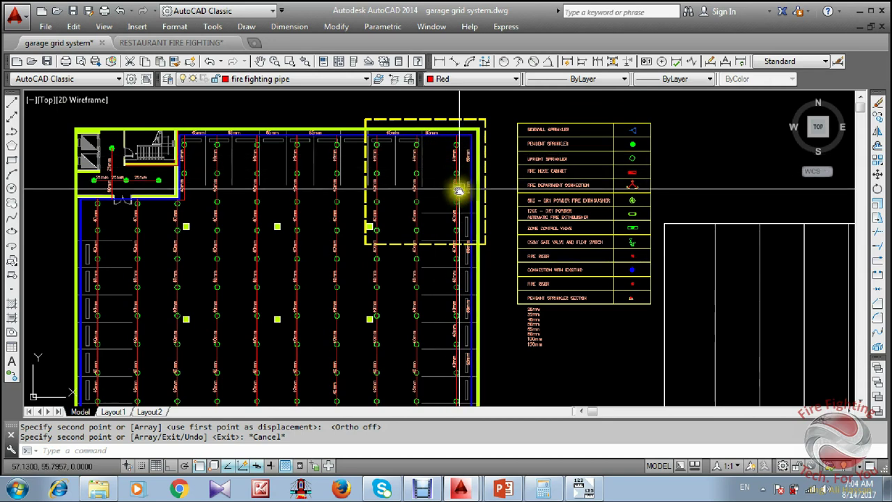
{"action": "scroll", "coordinate": [459, 190], "scroll_direction": "down", "scroll_amount": 2}
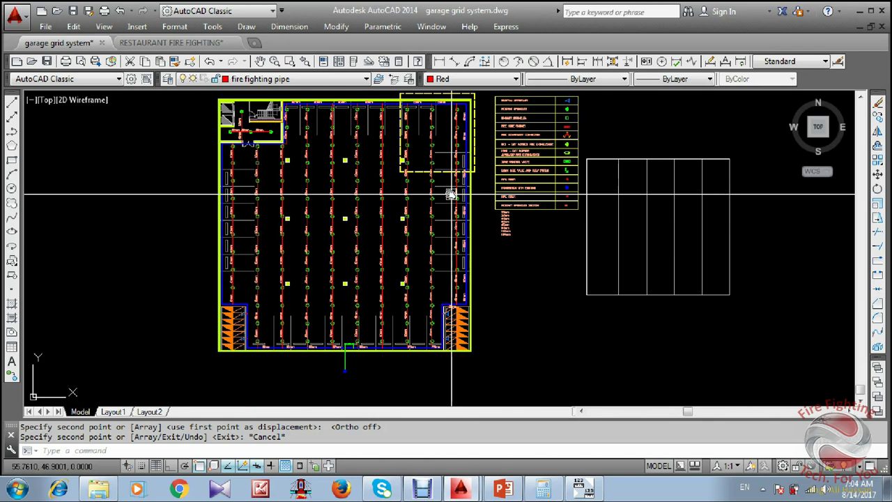
In the restaurant drawing, copy the ordinary hazard calculation column together with its red frame to the clipboard.
{"action": "left_click", "coordinate": [170, 43]}
{"action": "key", "text": "ctrl+c"}
{"action": "scroll", "coordinate": [422, 249], "scroll_direction": "down", "scroll_amount": 5}
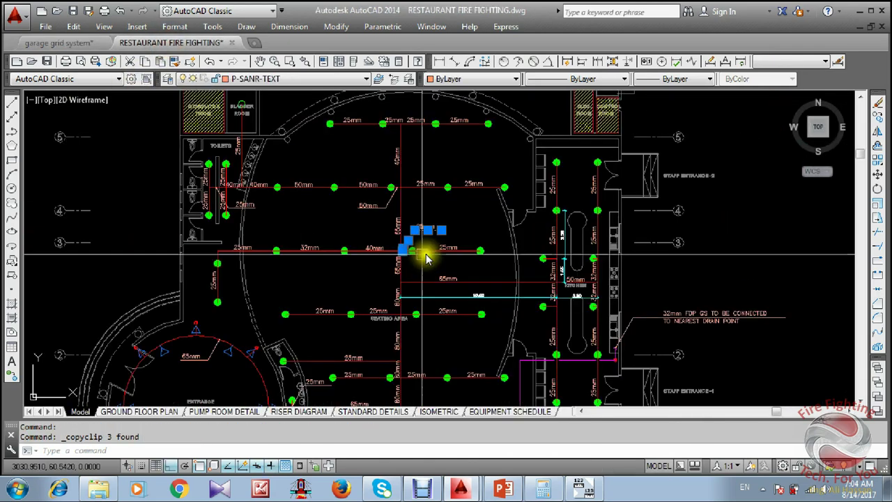
{"action": "key", "text": "Escape"}
{"action": "scroll", "coordinate": [108, 141], "scroll_direction": "up", "scroll_amount": 4}
{"action": "middle_click_drag", "start_coordinate": [108, 141], "coordinate": [218, 242]}
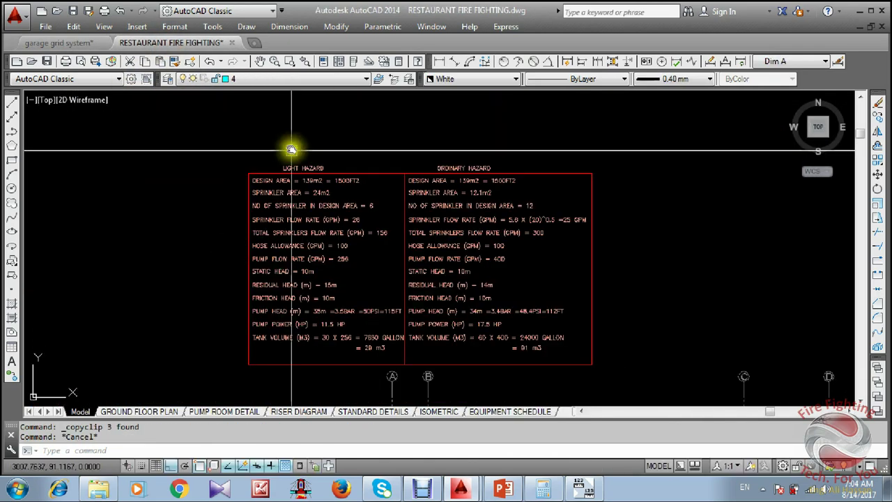
{"action": "scroll", "coordinate": [292, 151], "scroll_direction": "up", "scroll_amount": 2}
{"action": "middle_click_drag", "start_coordinate": [477, 272], "coordinate": [209, 190]}
{"action": "scroll", "coordinate": [229, 192], "scroll_direction": "down", "scroll_amount": 1}
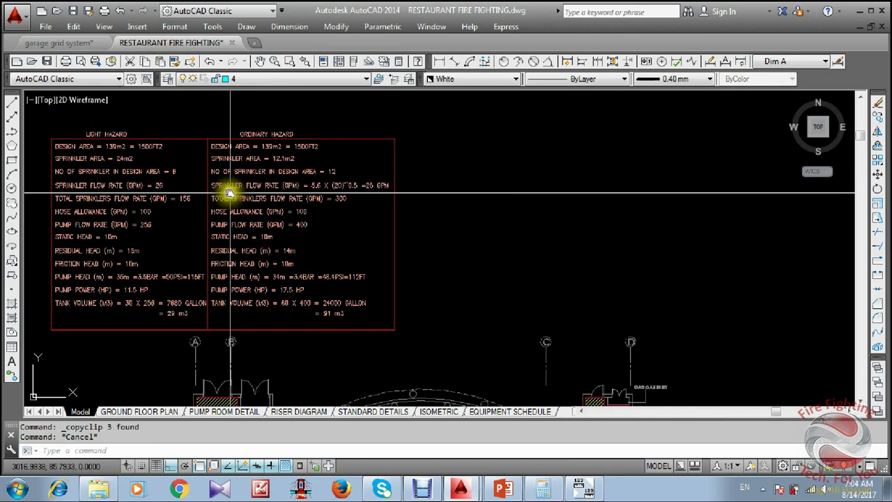
{"action": "left_click", "coordinate": [204, 100]}
{"action": "left_click", "coordinate": [432, 337]}
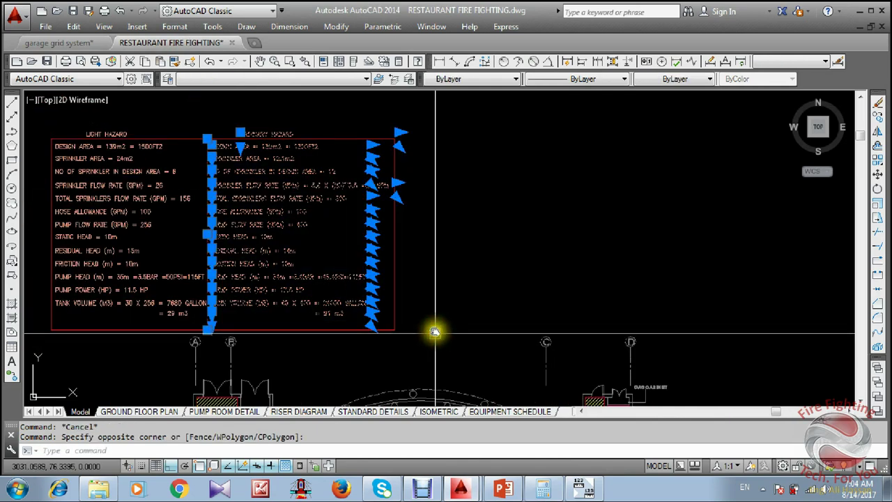
{"action": "left_click", "coordinate": [434, 247]}
{"action": "left_click", "coordinate": [391, 271]}
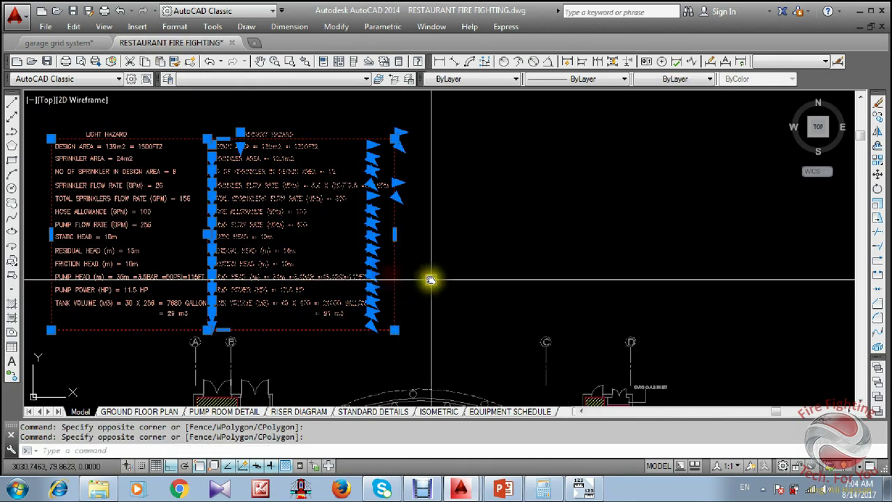
{"action": "key", "text": "ctrl+c"}
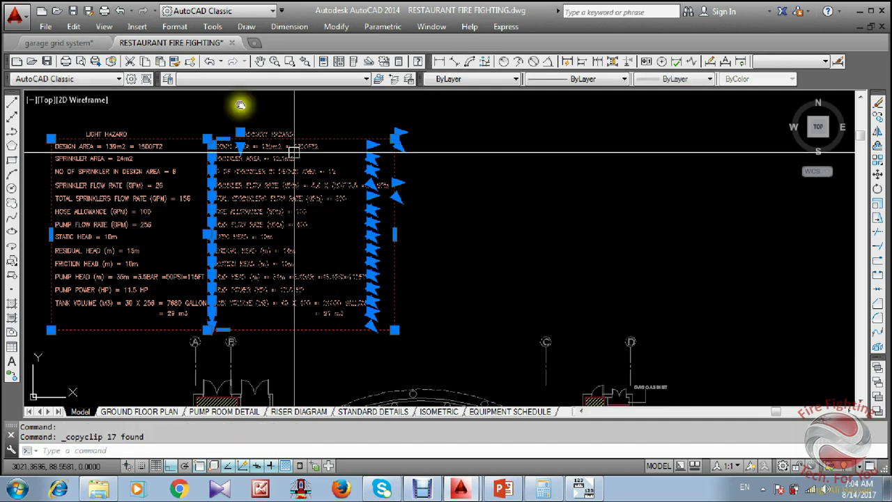
Paste the ordinary hazard calculation into the garage drawing, east of the empty white grid beside the legend.
{"action": "left_click", "coordinate": [65, 45]}
{"action": "middle_click_drag", "start_coordinate": [497, 272], "coordinate": [187, 298]}
{"action": "key", "text": "ctrl+v"}
{"action": "key", "text": "ctrl+v"}
{"action": "left_click", "coordinate": [478, 223]}
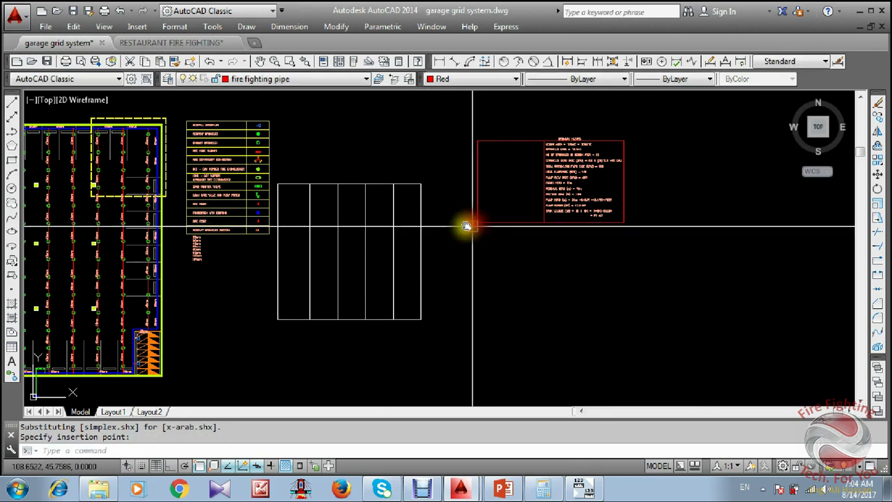
Erase the empty white grid between the legend and the pasted calculation table.
{"action": "middle_click_drag", "start_coordinate": [466, 223], "coordinate": [405, 223]}
{"action": "left_click", "coordinate": [402, 176]}
{"action": "left_click", "coordinate": [220, 330]}
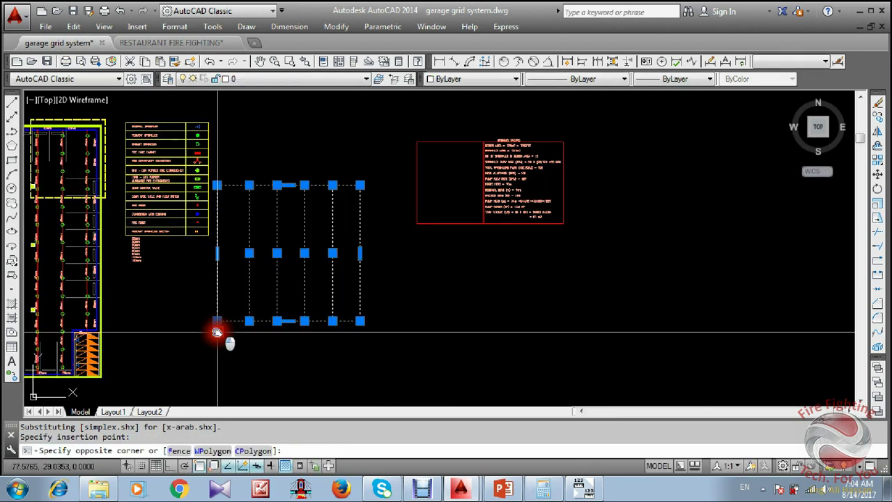
{"action": "type", "text": "e"}
{"action": "key", "text": "Return"}
{"action": "left_click", "coordinate": [376, 126]}
{"action": "left_click", "coordinate": [619, 252]}
{"action": "key", "text": "Escape"}
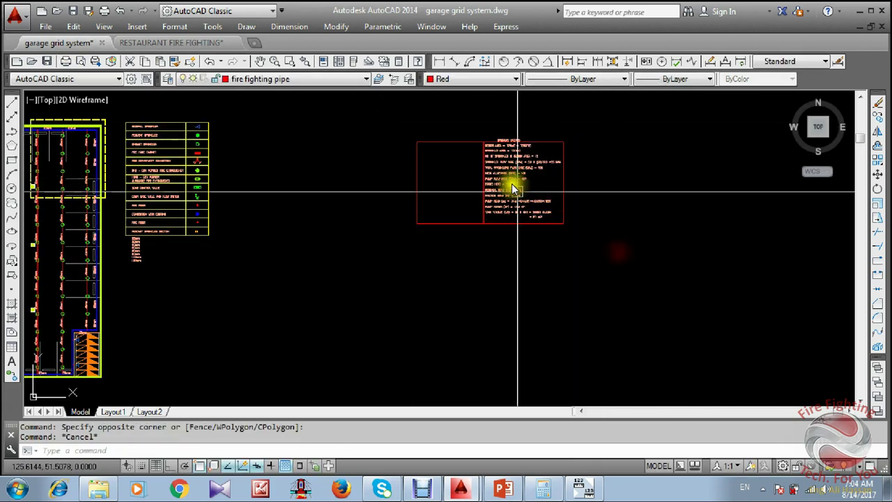
Trim the red frame's upper and lower edges back to the divider, cutting off the empty half of the table.
{"action": "scroll", "coordinate": [486, 188], "scroll_direction": "up", "scroll_amount": 4}
{"action": "middle_click_drag", "start_coordinate": [486, 188], "coordinate": [436, 264]}
{"action": "type", "text": "tr"}
{"action": "key", "text": "Return"}
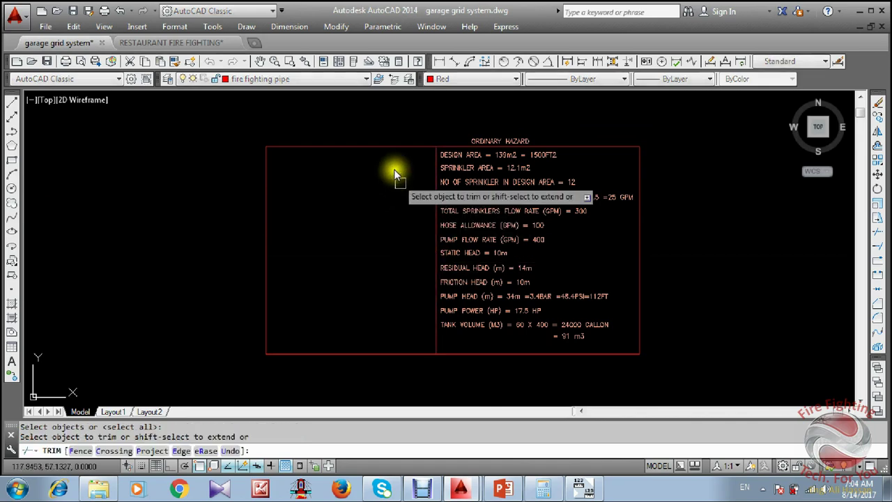
{"action": "key", "text": "Return"}
{"action": "middle_click_drag", "start_coordinate": [409, 358], "coordinate": [419, 290]}
{"action": "key", "text": "Escape"}
Erase the leftover vertical frame line west of the ordinary hazard calculation.
{"action": "left_click", "coordinate": [300, 237]}
{"action": "left_click", "coordinate": [257, 260]}
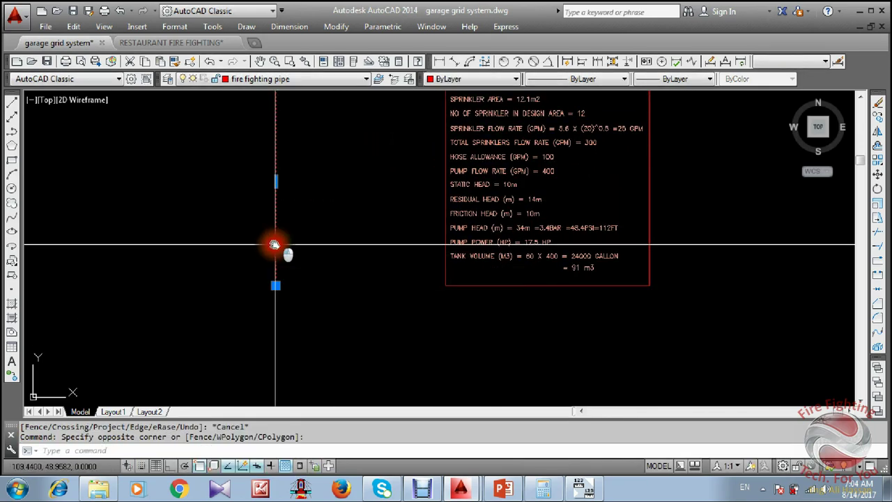
{"action": "key", "text": "e"}
{"action": "key", "text": "Return"}
Move the ordinary hazard calculation table with its frame west, next to the legend.
{"action": "scroll", "coordinate": [307, 282], "scroll_direction": "down", "scroll_amount": 4}
{"action": "left_click", "coordinate": [337, 170]}
{"action": "left_click", "coordinate": [522, 314]}
{"action": "middle_click_drag", "start_coordinate": [522, 314], "coordinate": [605, 301]}
{"action": "type", "text": "m"}
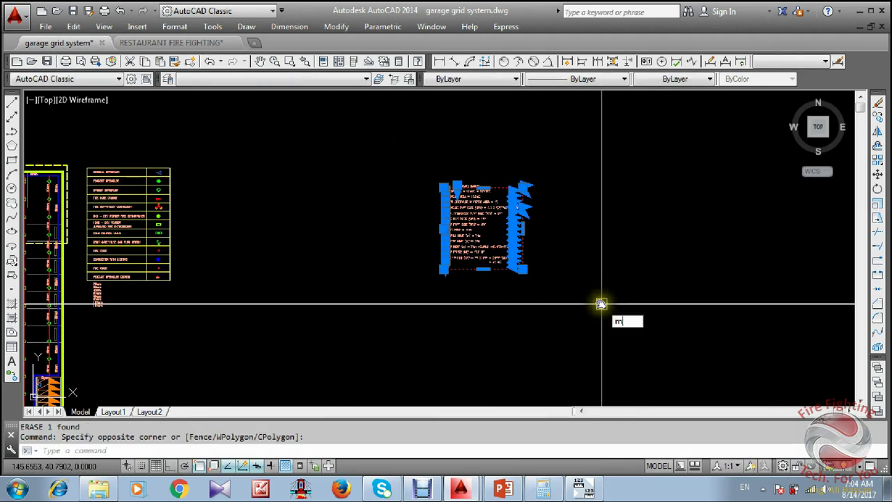
{"action": "key", "text": "Return"}
{"action": "left_click", "coordinate": [601, 303]}
{"action": "left_click", "coordinate": [357, 309]}
{"action": "key", "text": "Escape"}
Review the ordinary hazard calculation rows from the design area and sprinkler flow rate down to the hose allowance and pump flow rate.
{"action": "scroll", "coordinate": [199, 202], "scroll_direction": "up", "scroll_amount": 10}
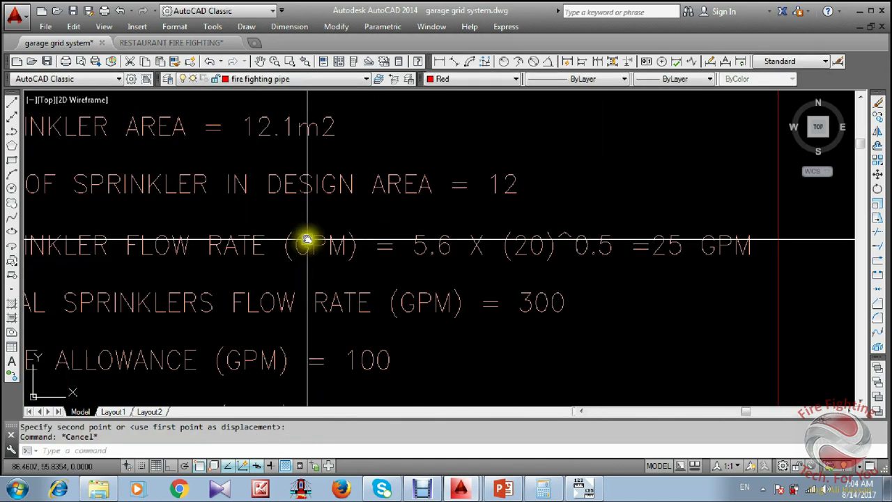
{"action": "scroll", "coordinate": [309, 240], "scroll_direction": "down", "scroll_amount": 1}
{"action": "scroll", "coordinate": [258, 144], "scroll_direction": "down", "scroll_amount": 1}
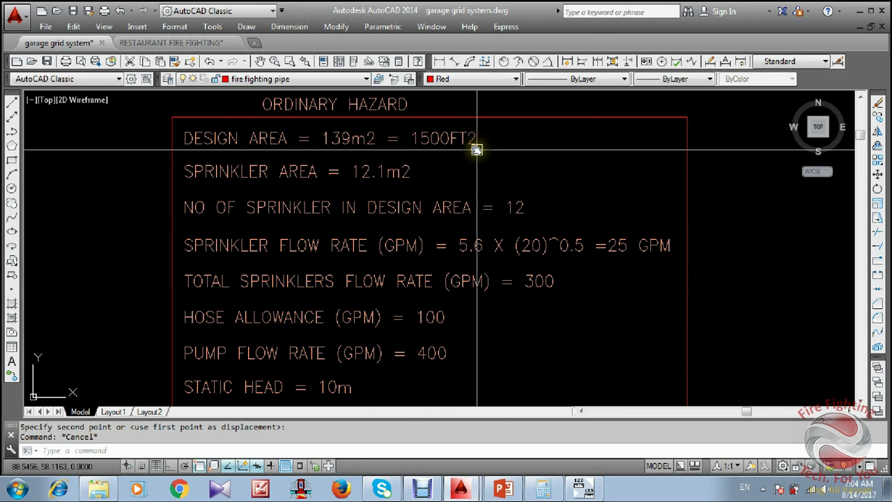
{"action": "middle_click_drag", "start_coordinate": [463, 196], "coordinate": [446, 178]}
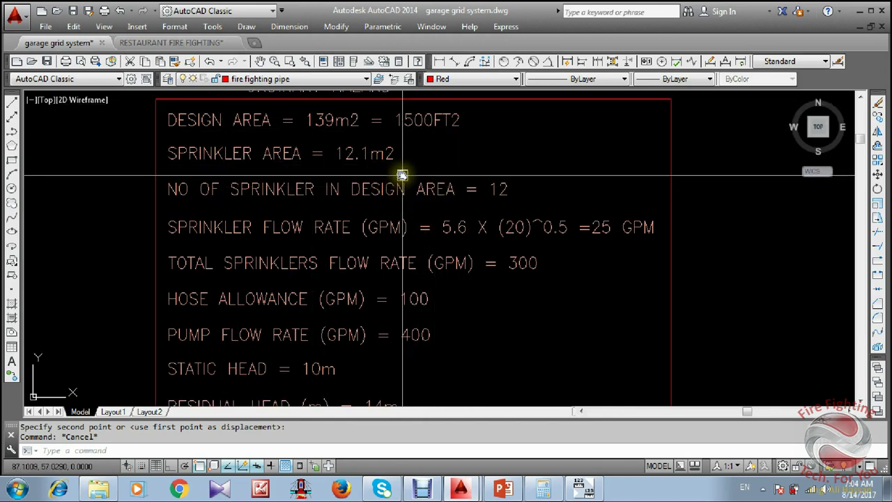
{"action": "middle_click_drag", "start_coordinate": [449, 276], "coordinate": [435, 223]}
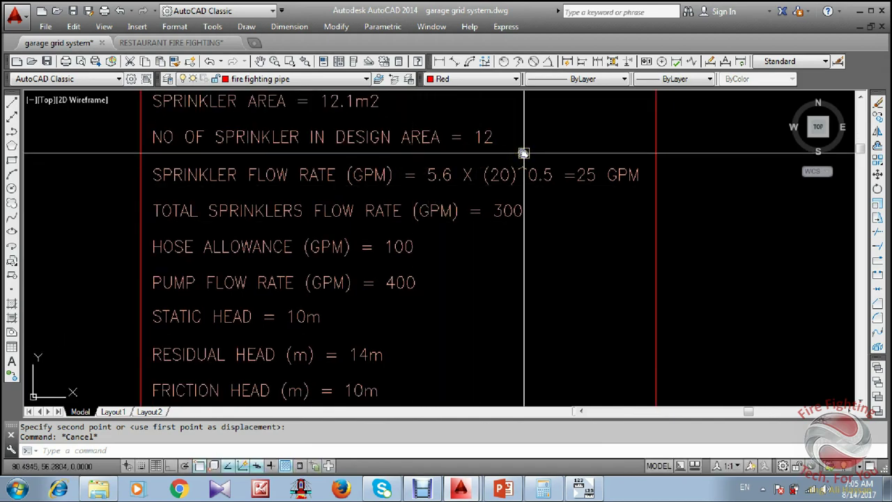
{"action": "middle_click_drag", "start_coordinate": [245, 192], "coordinate": [244, 185]}
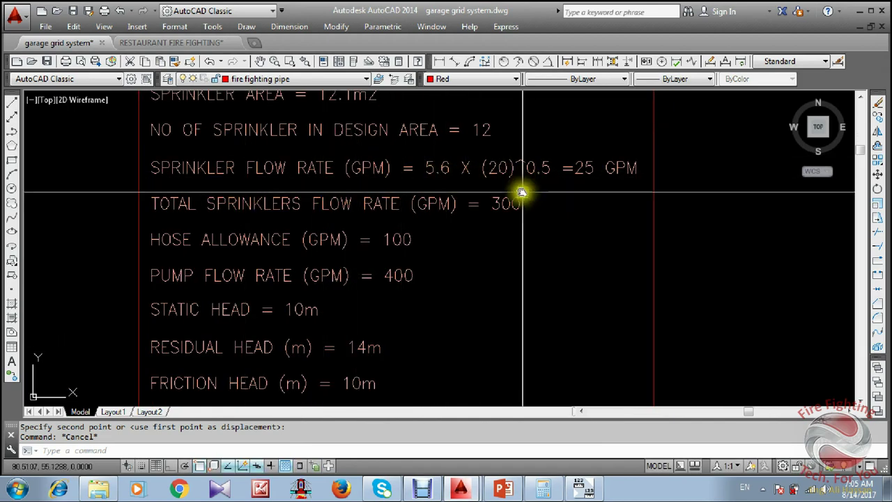
{"action": "middle_click_drag", "start_coordinate": [497, 188], "coordinate": [471, 189]}
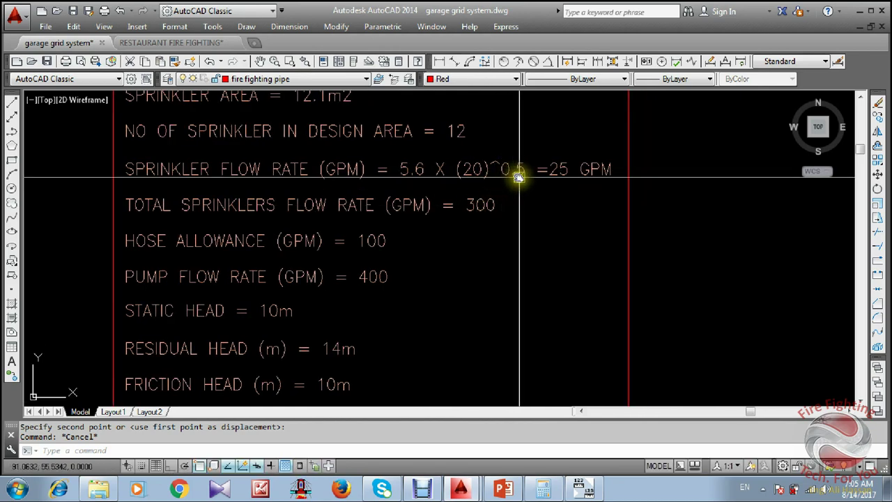
{"action": "middle_click_drag", "start_coordinate": [474, 195], "coordinate": [466, 160]}
{"action": "middle_click_drag", "start_coordinate": [567, 187], "coordinate": [550, 237]}
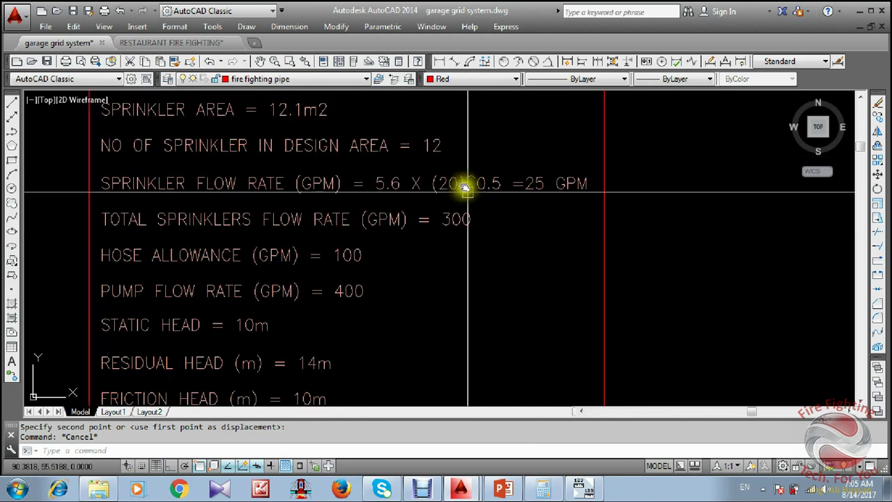
{"action": "middle_click_drag", "start_coordinate": [466, 233], "coordinate": [473, 207]}
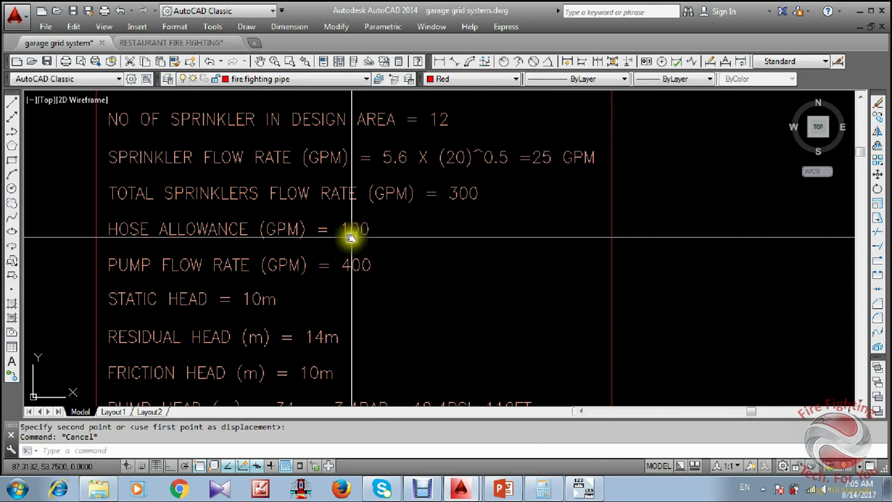
{"action": "middle_click_drag", "start_coordinate": [428, 263], "coordinate": [420, 208]}
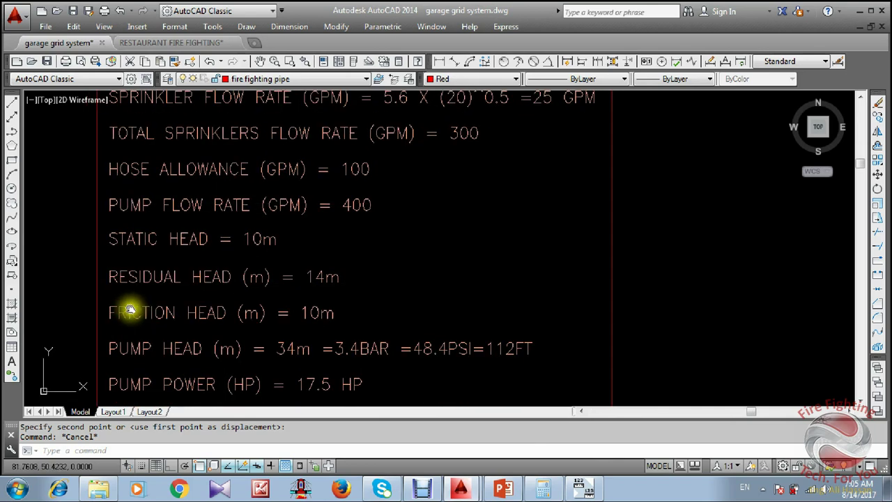
Compare the static head and pump flow rows of the calculation table with the supply connection on the garage plan.
{"action": "scroll", "coordinate": [377, 224], "scroll_direction": "down", "scroll_amount": 2}
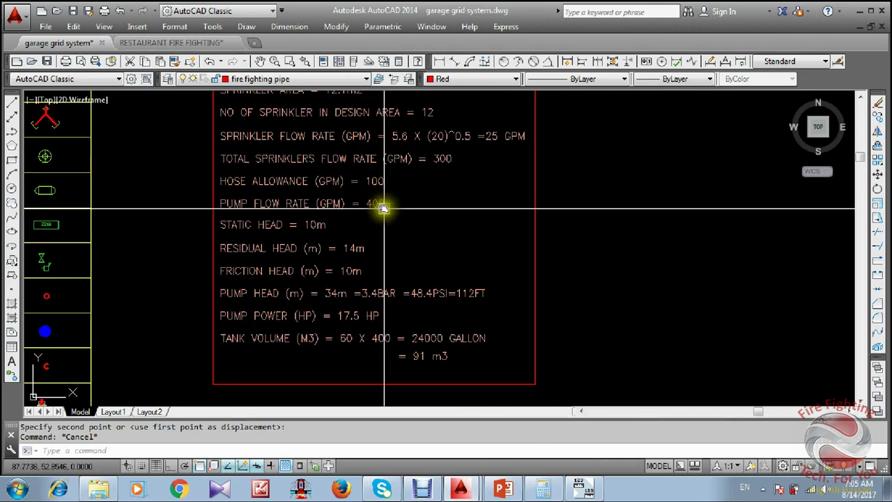
{"action": "scroll", "coordinate": [328, 244], "scroll_direction": "up", "scroll_amount": 2}
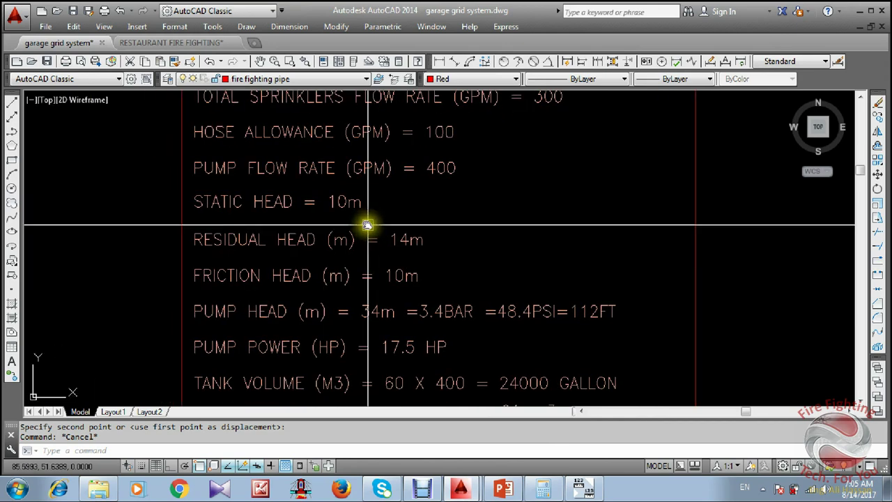
{"action": "scroll", "coordinate": [360, 234], "scroll_direction": "down", "scroll_amount": 2}
{"action": "scroll", "coordinate": [358, 234], "scroll_direction": "down", "scroll_amount": 8}
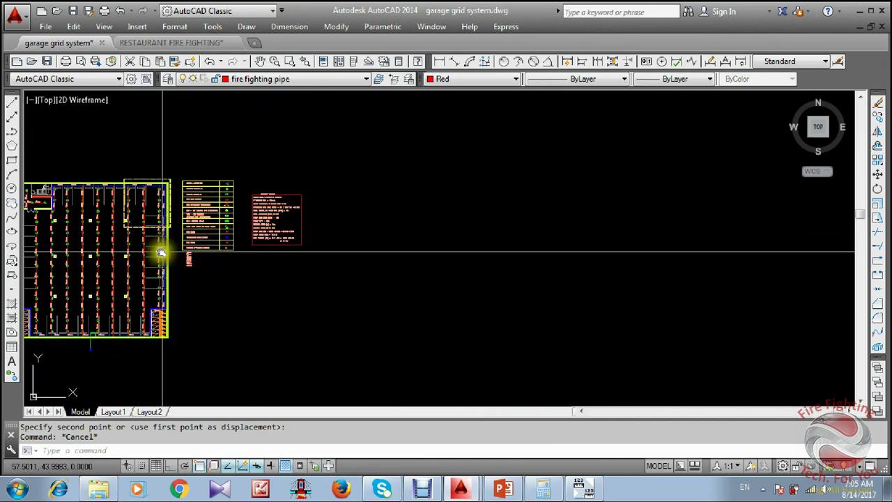
{"action": "scroll", "coordinate": [155, 273], "scroll_direction": "up", "scroll_amount": 3}
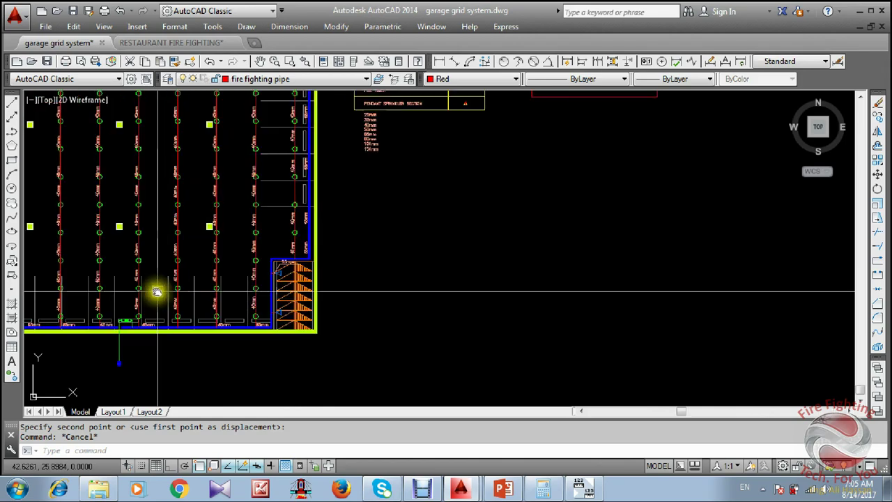
{"action": "scroll", "coordinate": [315, 174], "scroll_direction": "down", "scroll_amount": 3}
{"action": "scroll", "coordinate": [315, 175], "scroll_direction": "up", "scroll_amount": 6}
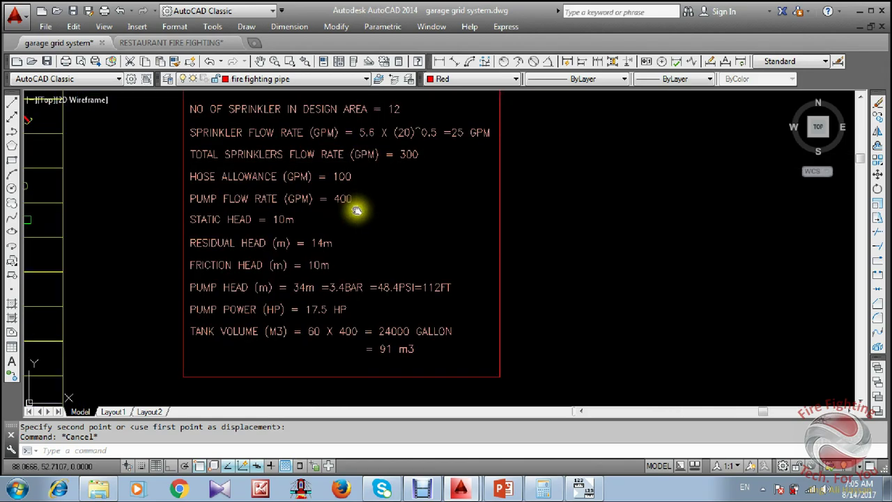
{"action": "scroll", "coordinate": [350, 212], "scroll_direction": "down", "scroll_amount": 4}
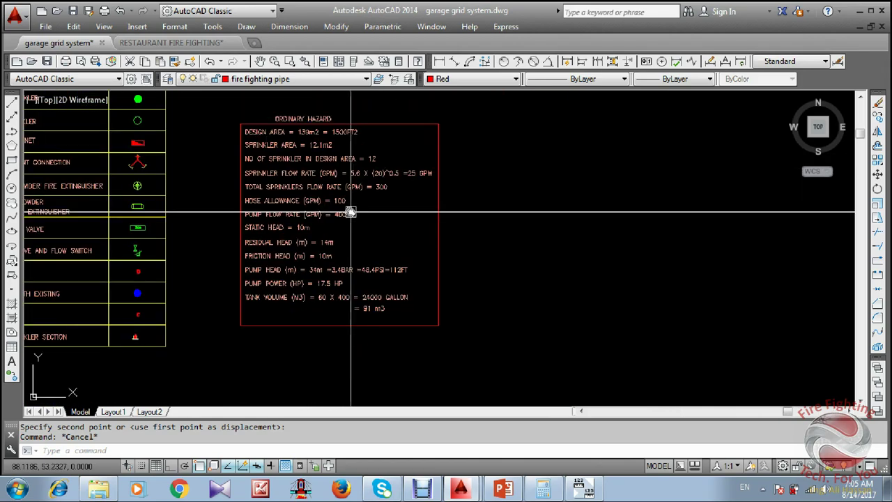
{"action": "scroll", "coordinate": [317, 215], "scroll_direction": "down", "scroll_amount": 3}
{"action": "scroll", "coordinate": [538, 169], "scroll_direction": "up", "scroll_amount": 3}
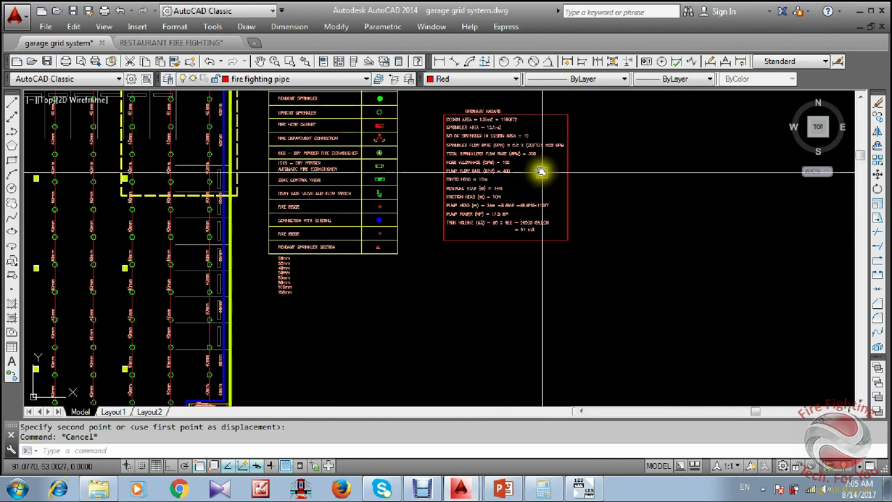
Examine the residual head and friction head rows of the calculation table, briefly bringing up the calculator.
{"action": "middle_click_drag", "start_coordinate": [441, 206], "coordinate": [426, 209]}
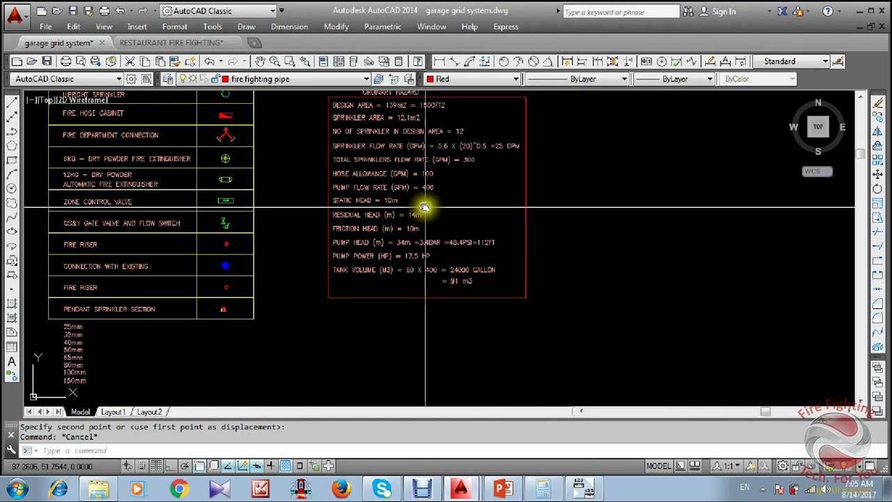
{"action": "scroll", "coordinate": [424, 205], "scroll_direction": "up", "scroll_amount": 5}
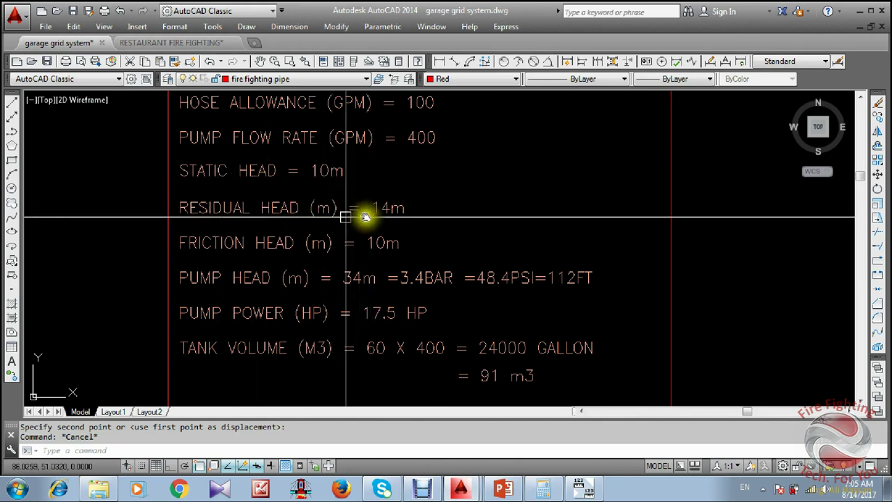
{"action": "middle_click_drag", "start_coordinate": [410, 225], "coordinate": [397, 214]}
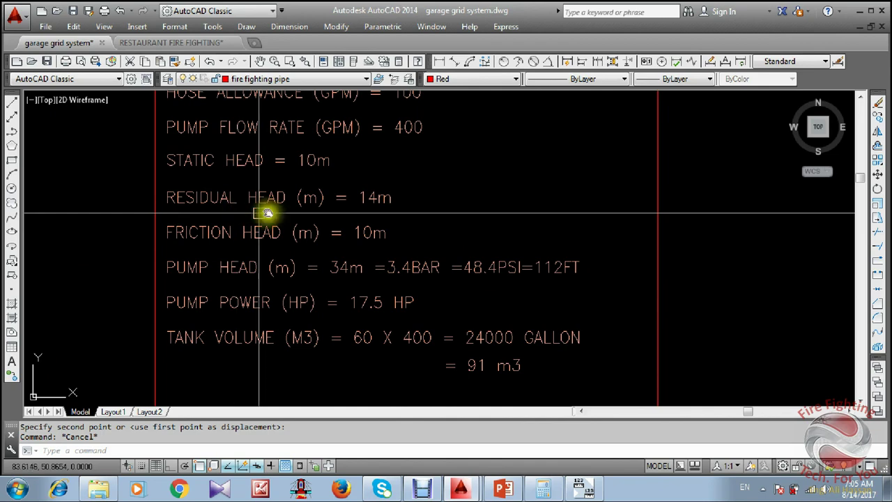
{"action": "scroll", "coordinate": [384, 207], "scroll_direction": "up", "scroll_amount": 2}
{"action": "scroll", "coordinate": [383, 211], "scroll_direction": "down", "scroll_amount": 5}
{"action": "middle_click_drag", "start_coordinate": [382, 207], "coordinate": [371, 240]}
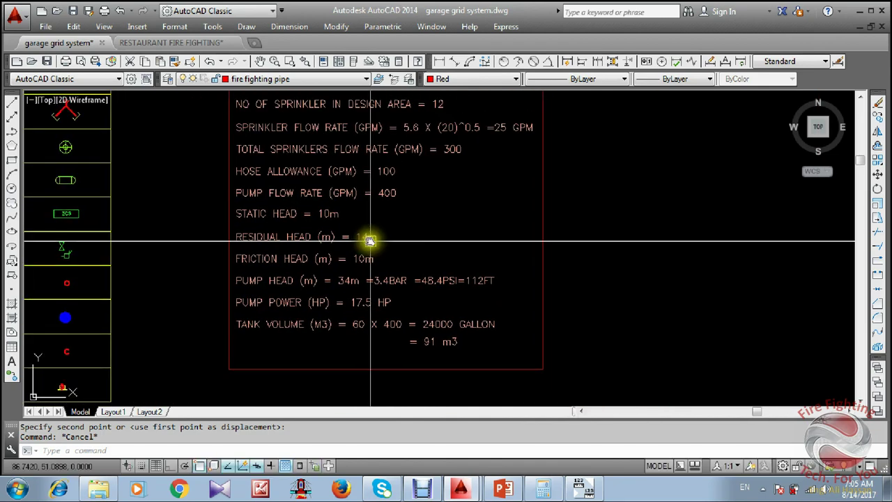
{"action": "scroll", "coordinate": [371, 240], "scroll_direction": "up", "scroll_amount": 5}
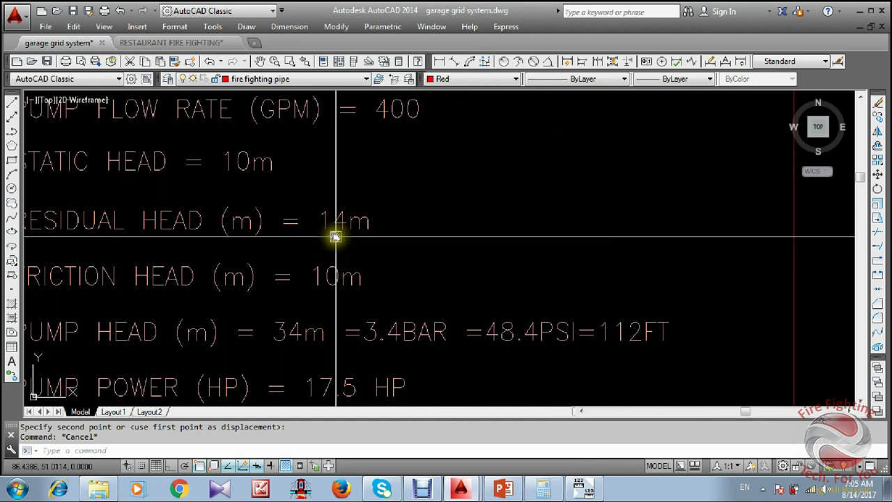
{"action": "scroll", "coordinate": [335, 237], "scroll_direction": "down", "scroll_amount": 3}
{"action": "scroll", "coordinate": [365, 233], "scroll_direction": "up", "scroll_amount": 2}
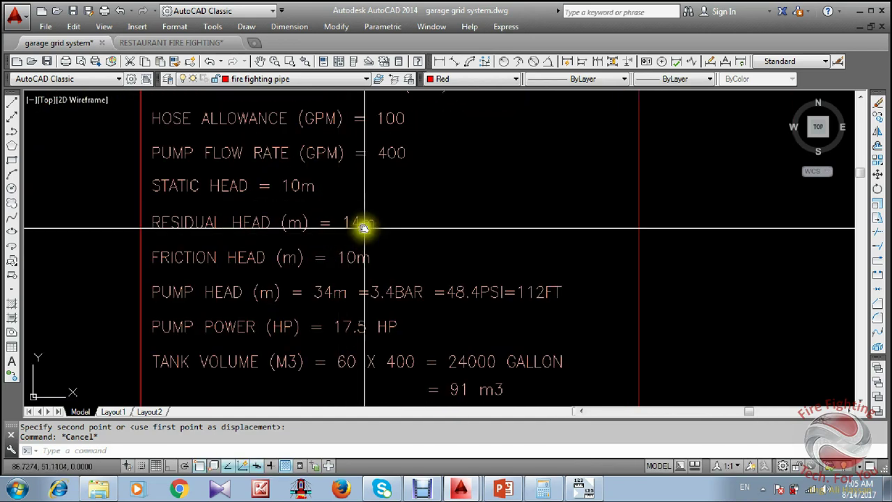
{"action": "left_click", "coordinate": [547, 491]}
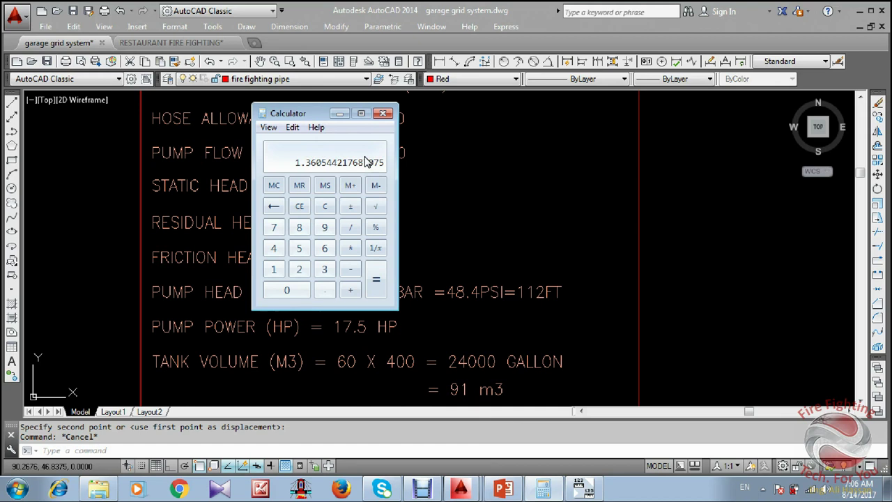
{"action": "left_click", "coordinate": [339, 115]}
Examine the pump head, pump power and tank volume rows, and the whole garage plan beside its legend and table.
{"action": "middle_click_drag", "start_coordinate": [389, 246], "coordinate": [390, 207]}
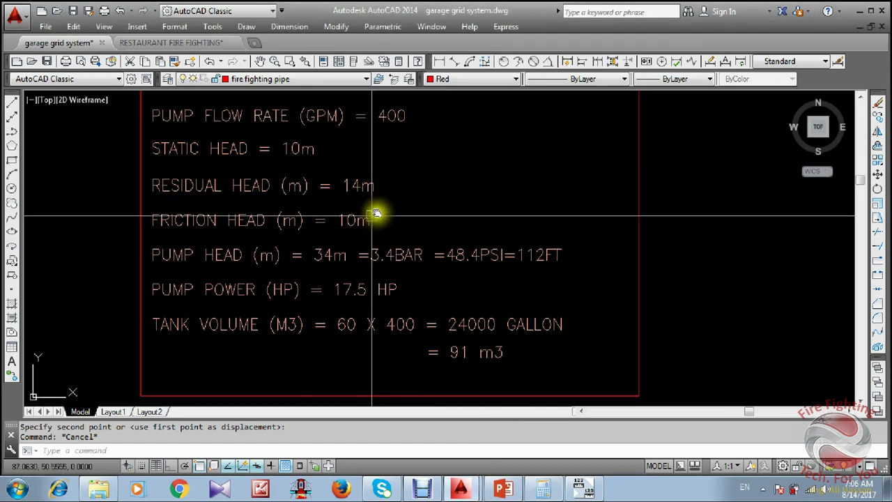
{"action": "middle_click_drag", "start_coordinate": [383, 243], "coordinate": [379, 304]}
{"action": "scroll", "coordinate": [375, 231], "scroll_direction": "down", "scroll_amount": 2}
{"action": "scroll", "coordinate": [353, 236], "scroll_direction": "up", "scroll_amount": 2}
{"action": "scroll", "coordinate": [364, 149], "scroll_direction": "down", "scroll_amount": 1}
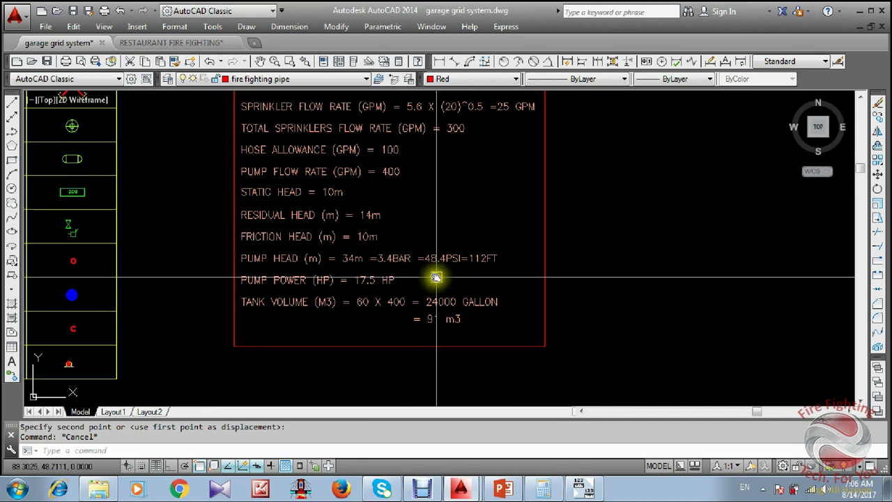
{"action": "scroll", "coordinate": [446, 269], "scroll_direction": "up", "scroll_amount": 2}
{"action": "scroll", "coordinate": [550, 265], "scroll_direction": "down", "scroll_amount": 1}
{"action": "middle_click_drag", "start_coordinate": [549, 265], "coordinate": [534, 253]}
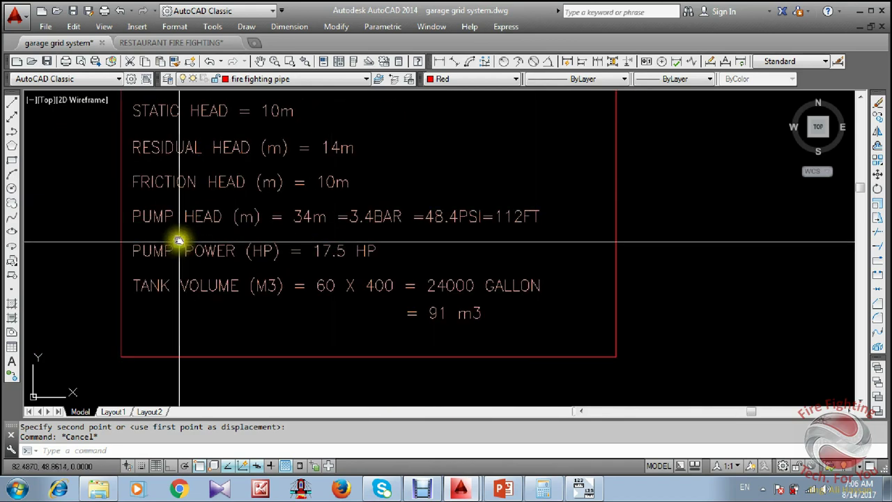
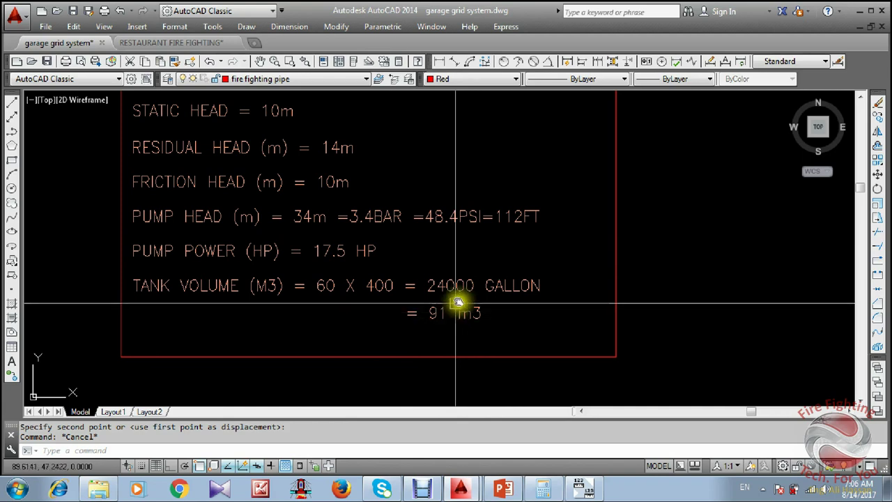
{"action": "scroll", "coordinate": [458, 307], "scroll_direction": "down", "scroll_amount": 8}
{"action": "middle_click_drag", "start_coordinate": [356, 218], "coordinate": [363, 231]}
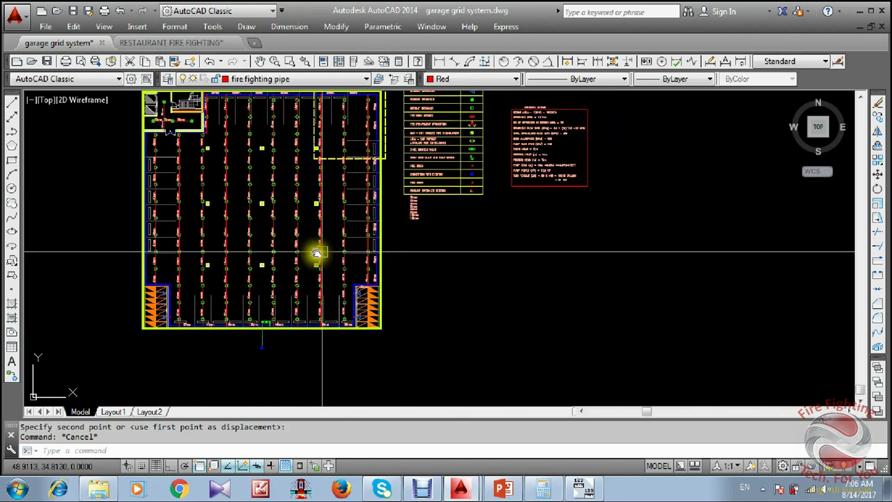
{"action": "scroll", "coordinate": [307, 262], "scroll_direction": "up", "scroll_amount": 1}
{"action": "scroll", "coordinate": [307, 263], "scroll_direction": "down", "scroll_amount": 1}
{"action": "middle_click_drag", "start_coordinate": [321, 206], "coordinate": [334, 240]}
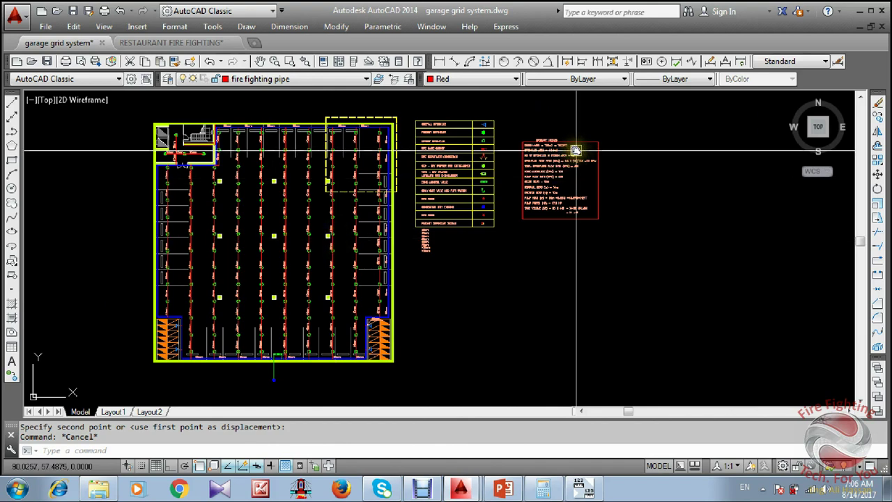
Switch to the file explorer and look through the 04- project sample, fire and last presentation folders for related course files.
{"action": "left_click", "coordinate": [110, 479]}
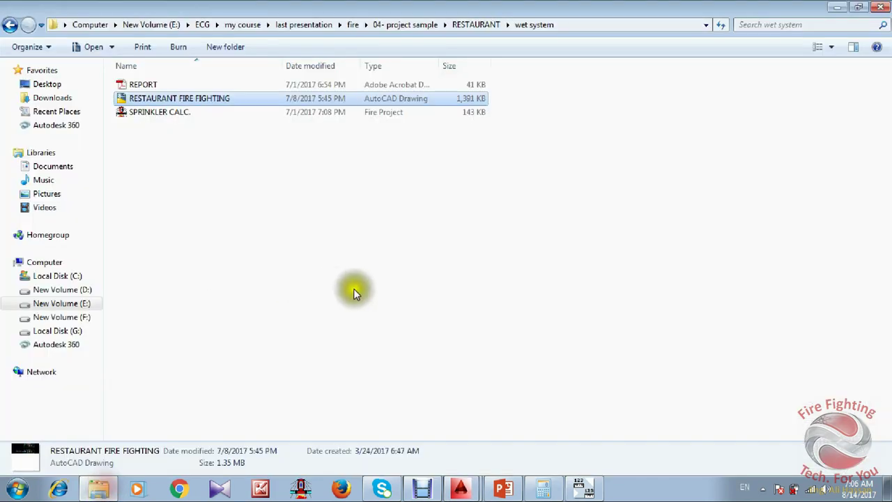
{"action": "left_click", "coordinate": [356, 288]}
{"action": "left_click", "coordinate": [416, 25]}
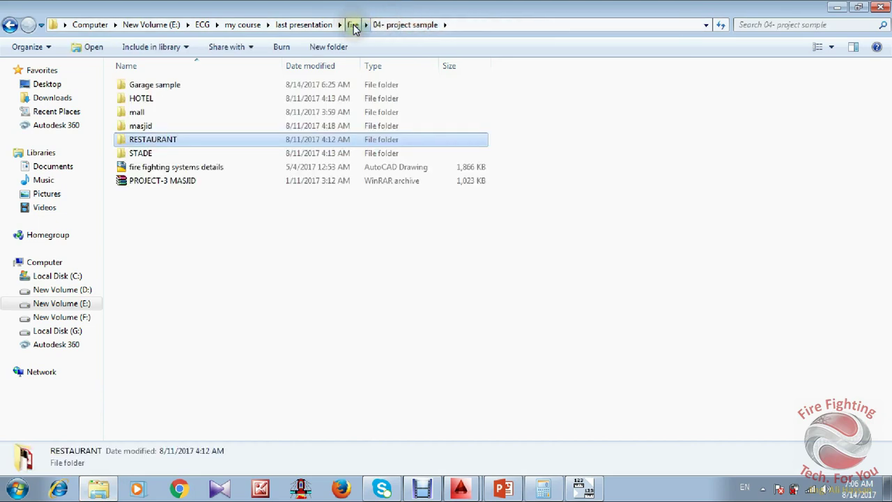
{"action": "left_click", "coordinate": [353, 24]}
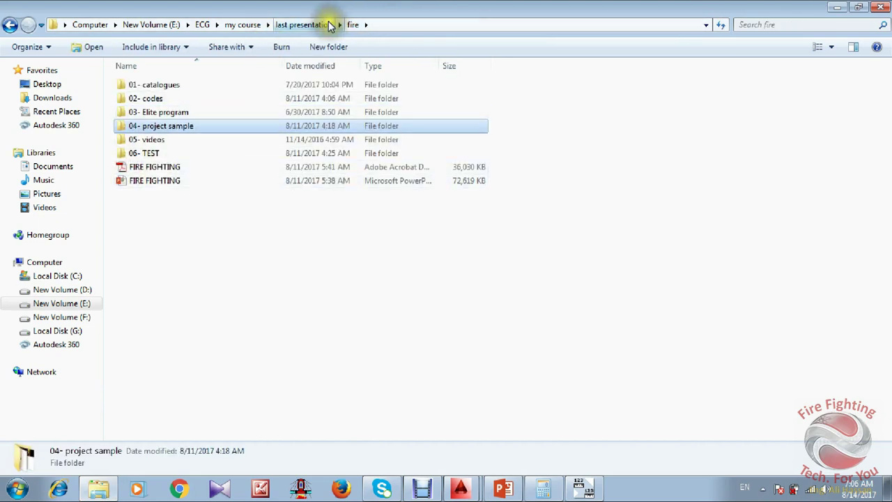
{"action": "left_click", "coordinate": [292, 24]}
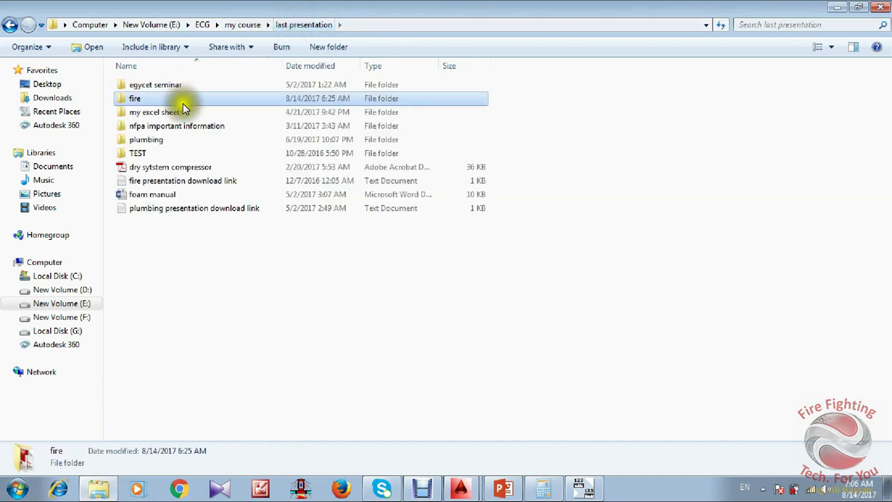
{"action": "double_click", "coordinate": [186, 99]}
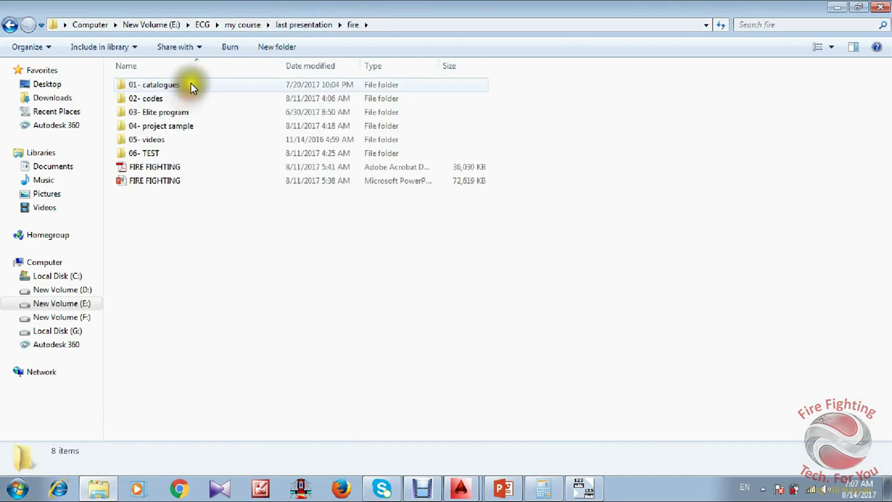
Open the FIRE MATRIX CALCULATOR workbook from the CALCULATION SHEET folder of fire fighting tech. for you and enable its macros.
{"action": "left_click", "coordinate": [248, 25]}
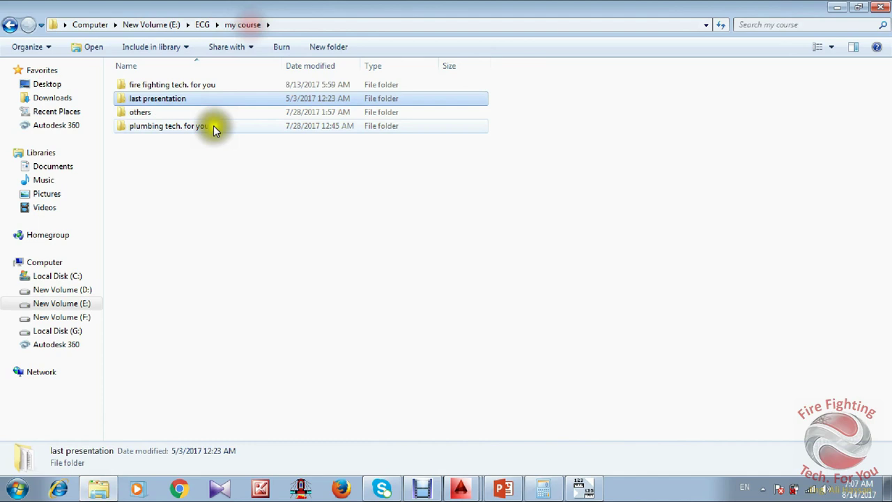
{"action": "double_click", "coordinate": [205, 83]}
{"action": "left_click", "coordinate": [174, 85]}
{"action": "double_click", "coordinate": [174, 85]}
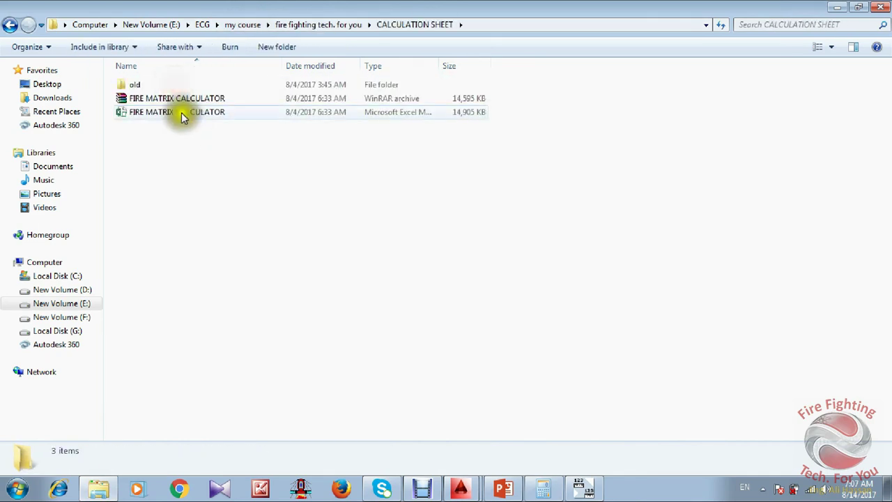
{"action": "left_click", "coordinate": [211, 113]}
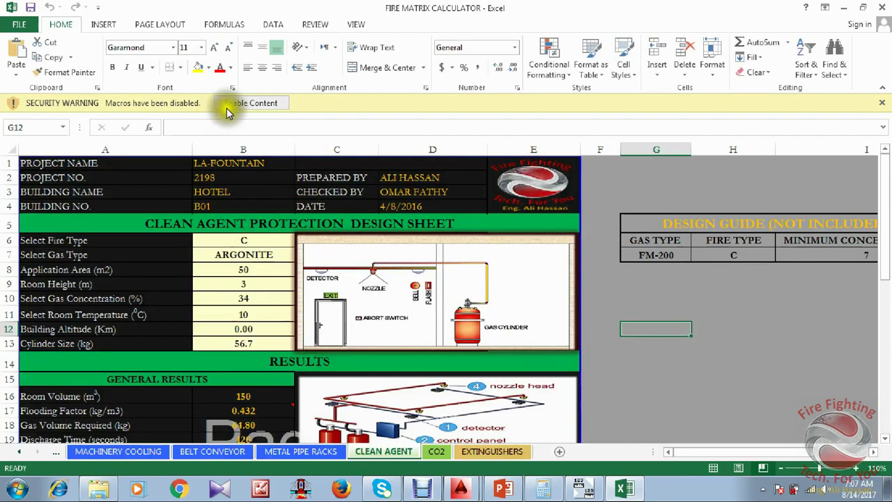
{"action": "left_click", "coordinate": [241, 103]}
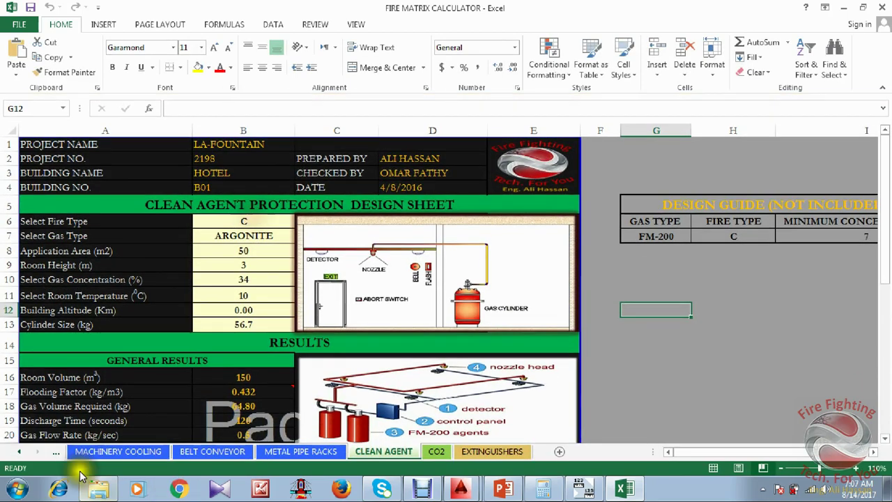
Bring up the Fire Pump & TANK Calculator (1) sheet near the beginning of the workbook.
{"action": "left_click", "coordinate": [20, 457]}
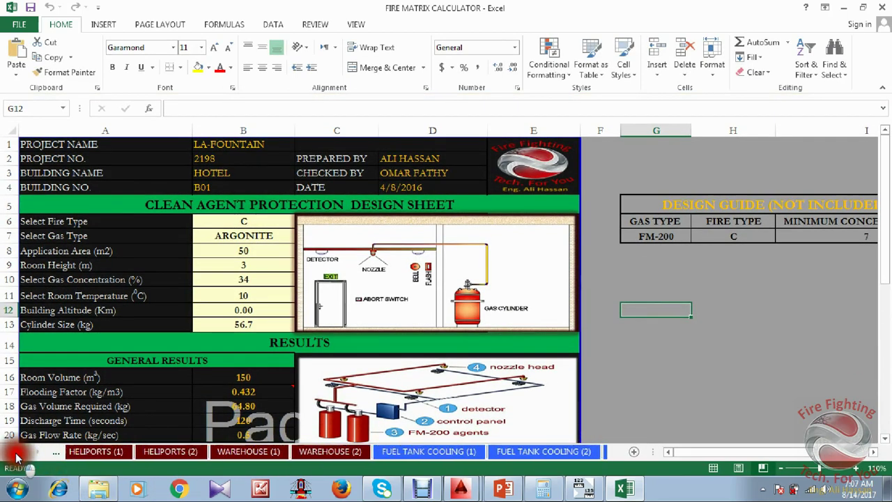
{"action": "left_click", "coordinate": [17, 458]}
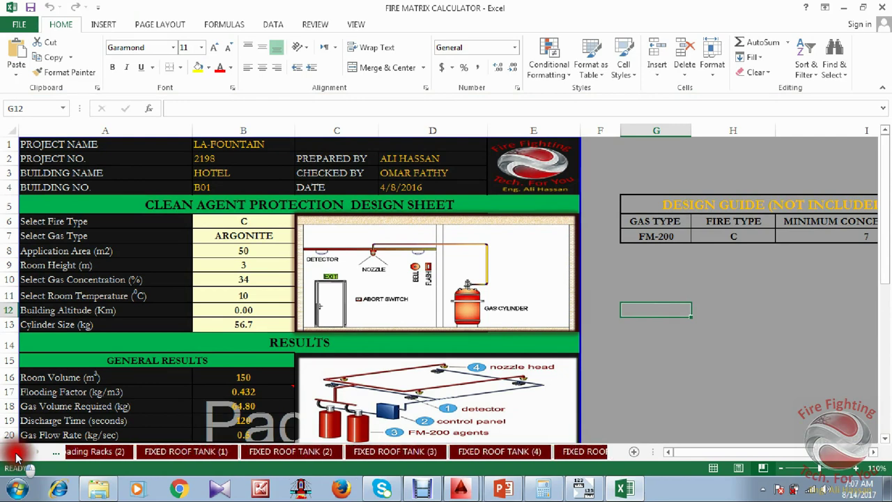
{"action": "left_click", "coordinate": [18, 457]}
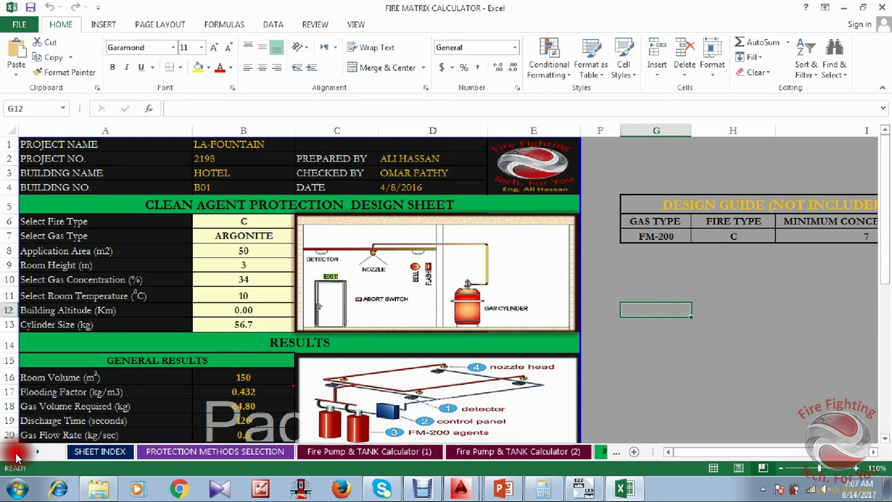
{"action": "left_click", "coordinate": [369, 452]}
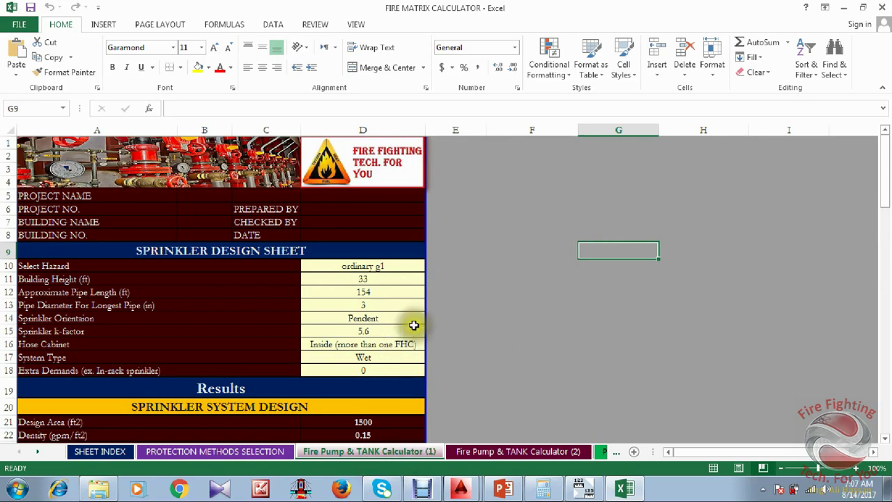
Check the hazard, building height, approximate pipe length and longest pipe diameter inputs of the sprinkler design sheet.
{"action": "scroll", "coordinate": [316, 265], "scroll_direction": "down", "scroll_amount": 1}
{"action": "left_click", "coordinate": [398, 226]}
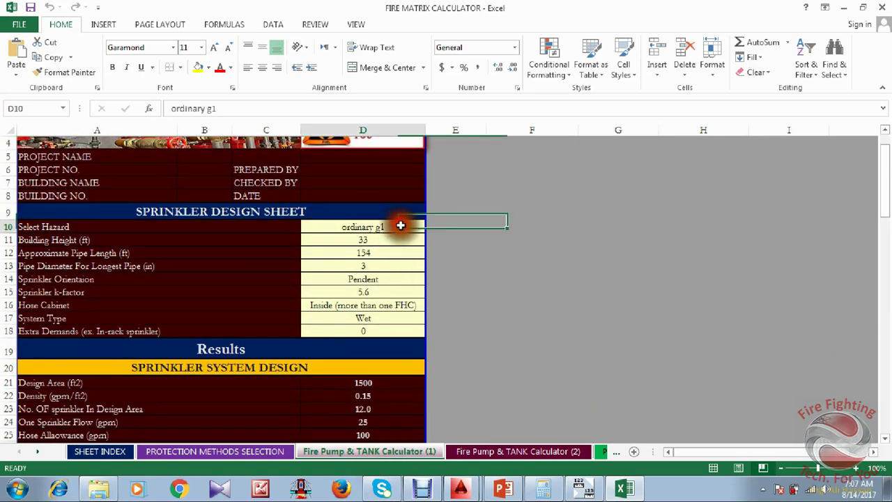
{"action": "left_click", "coordinate": [407, 240]}
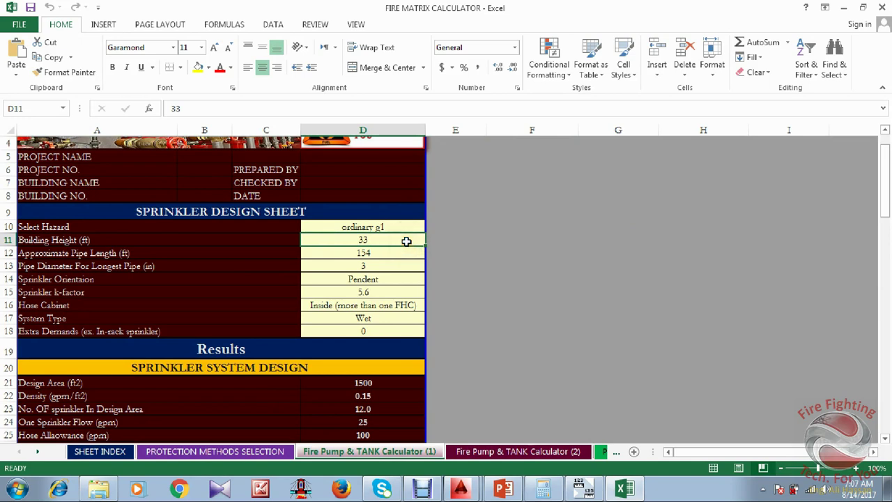
{"action": "left_click", "coordinate": [390, 255]}
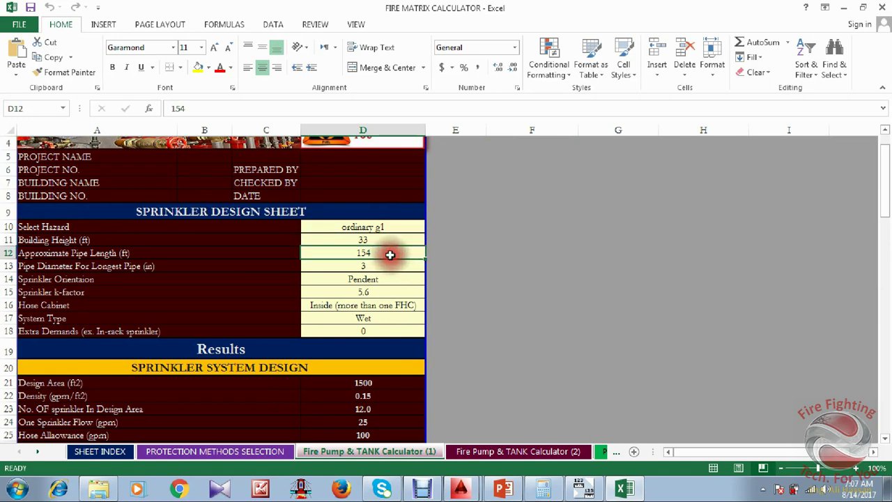
{"action": "left_click", "coordinate": [384, 266]}
Set the sprinkler orientation to Upright and check the sprinkler k-factor input.
{"action": "left_click", "coordinate": [393, 280]}
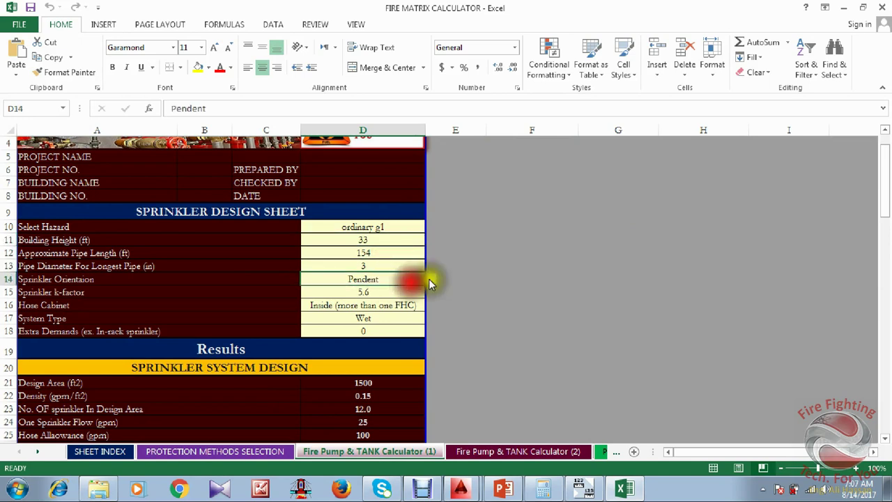
{"action": "left_click", "coordinate": [431, 279]}
{"action": "left_click", "coordinate": [408, 289]}
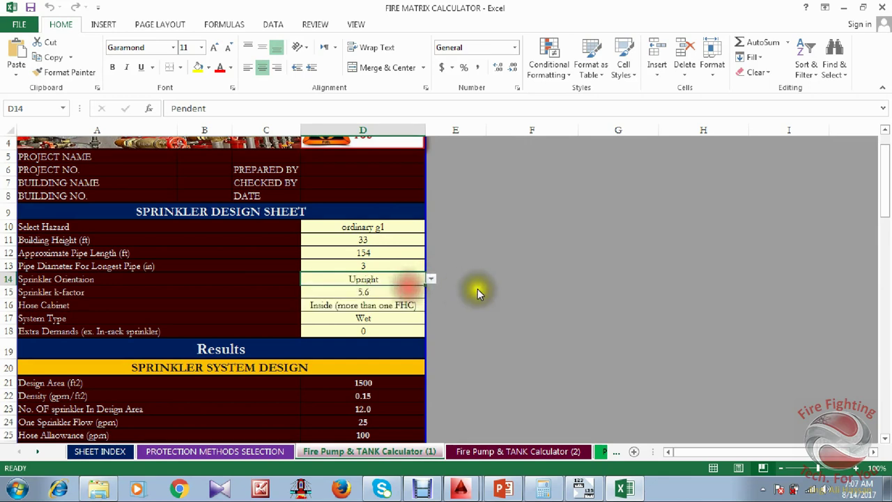
{"action": "left_click", "coordinate": [404, 293]}
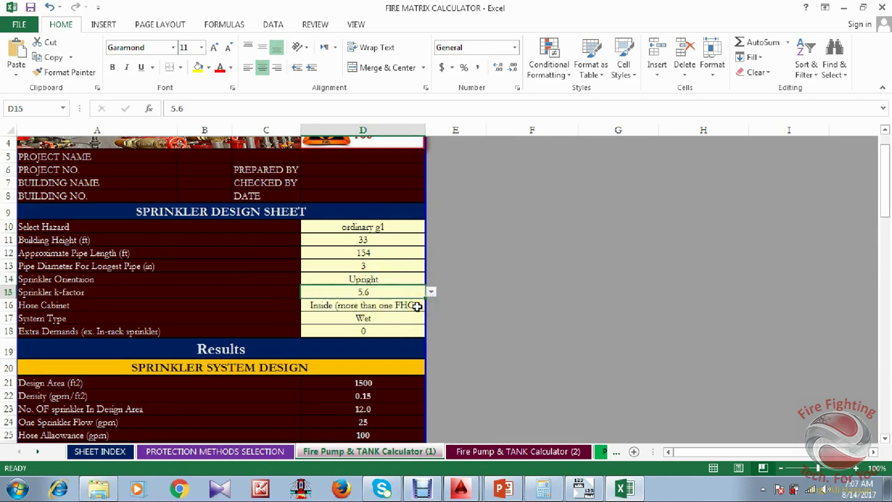
Choose 3 in as the pipe diameter for the longest pipe and recheck that input.
{"action": "left_click", "coordinate": [375, 263]}
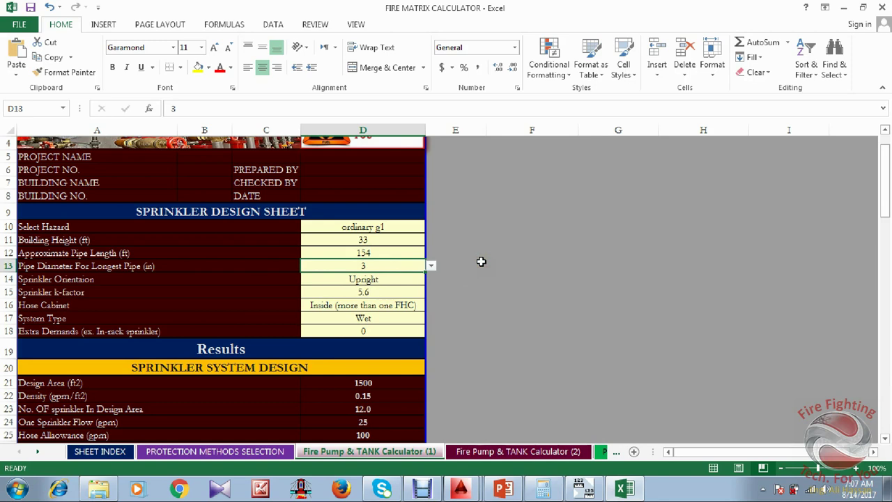
{"action": "left_click", "coordinate": [431, 266]}
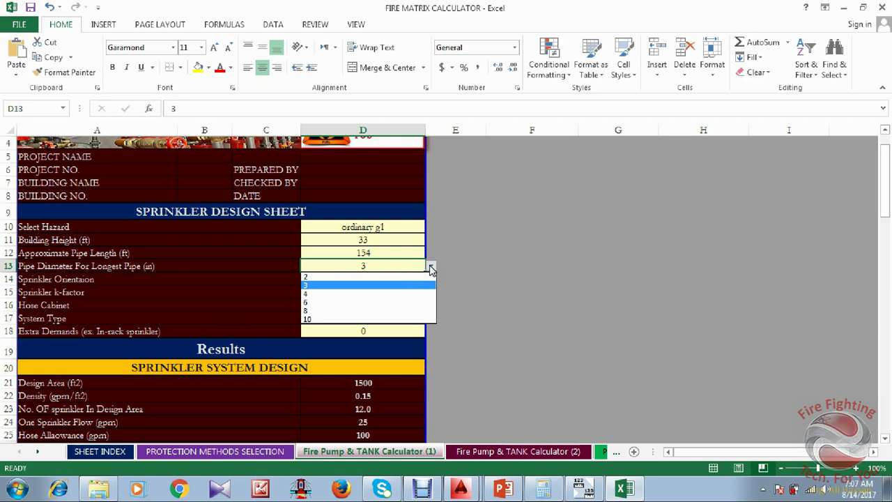
{"action": "left_click", "coordinate": [412, 285]}
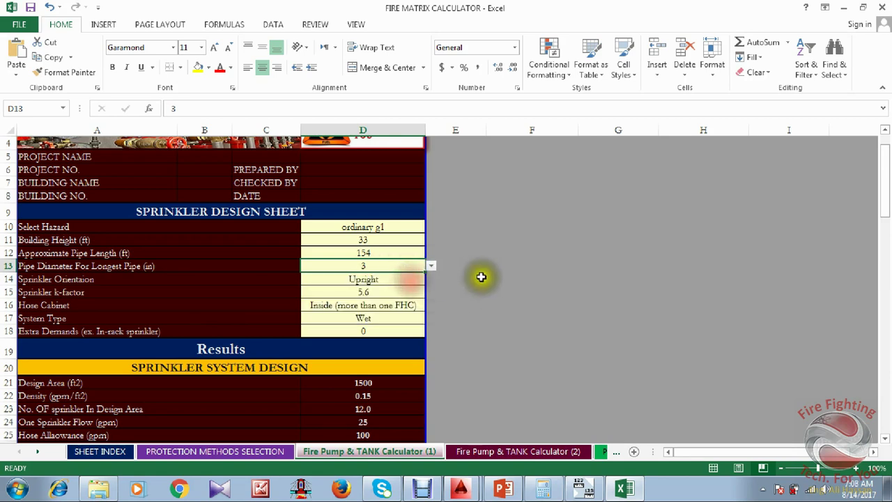
{"action": "left_click", "coordinate": [488, 280]}
{"action": "scroll", "coordinate": [485, 286], "scroll_direction": "down", "scroll_amount": 2}
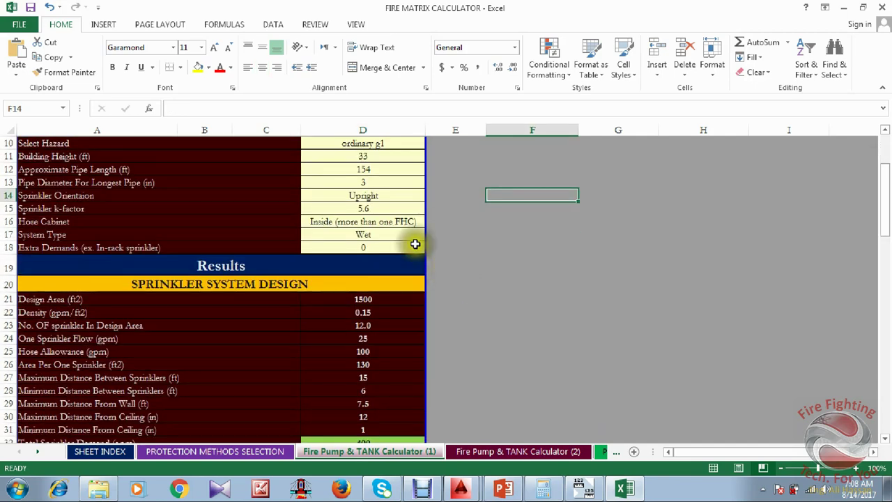
{"action": "left_click", "coordinate": [380, 181]}
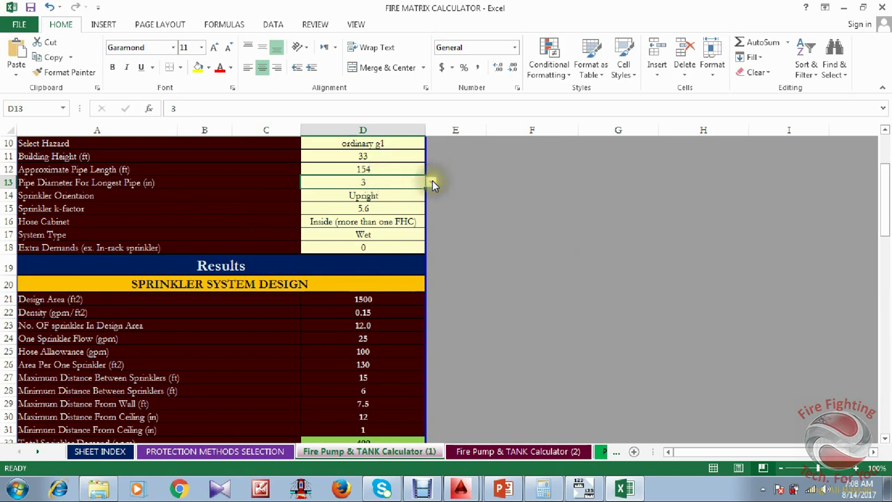
{"action": "left_click", "coordinate": [480, 186]}
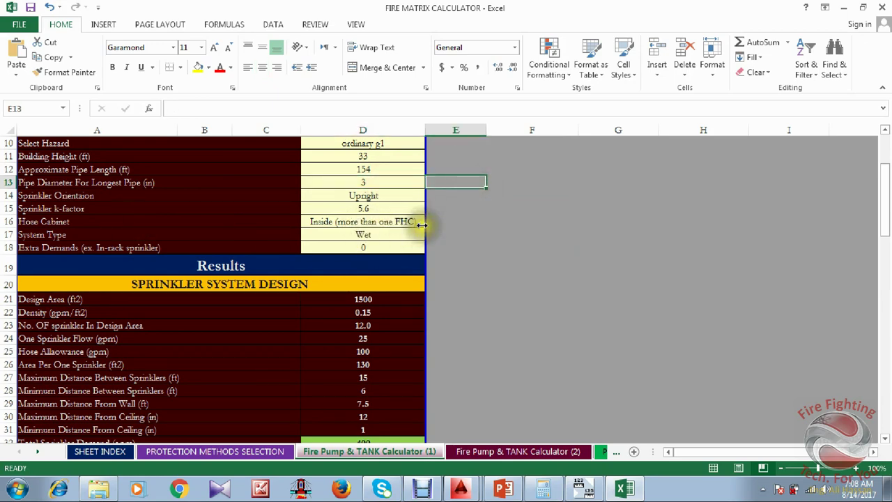
Review the calculated results from the design area and ceiling distances through total demand and head to the required pump and tank.
{"action": "scroll", "coordinate": [422, 233], "scroll_direction": "down", "scroll_amount": 2}
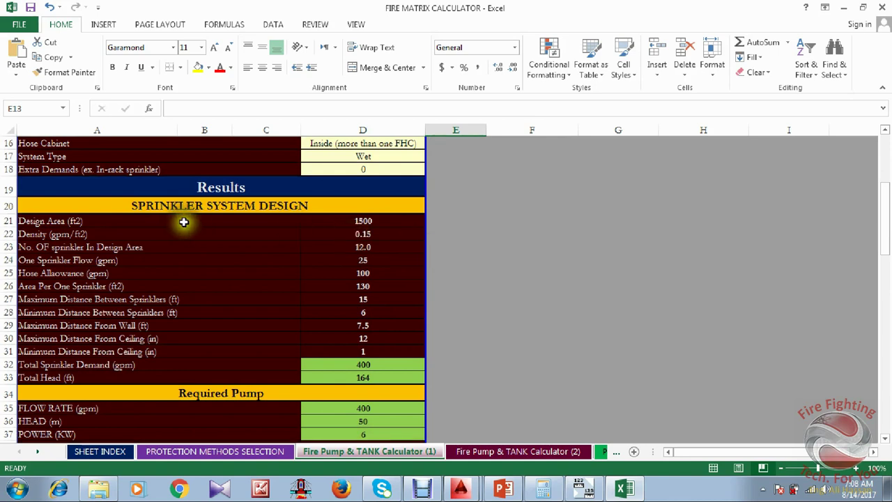
{"action": "scroll", "coordinate": [183, 221], "scroll_direction": "down", "scroll_amount": 1}
{"action": "left_click", "coordinate": [399, 183]}
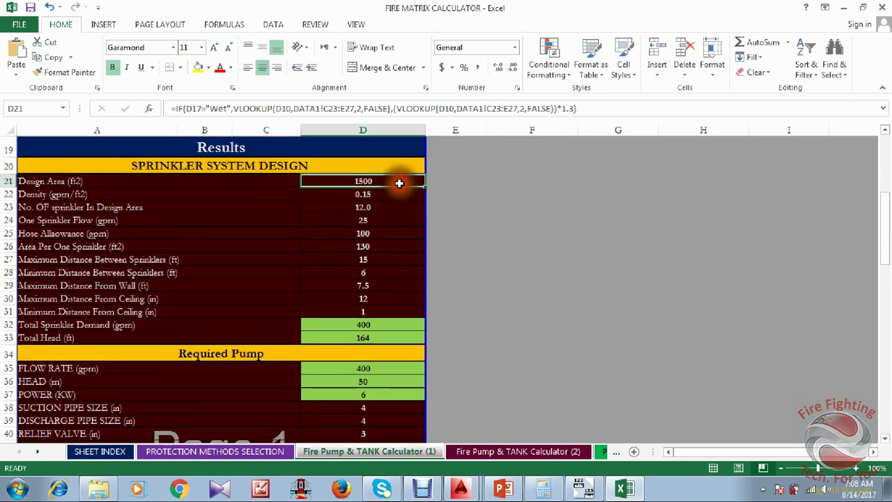
{"action": "left_click", "coordinate": [407, 299]}
{"action": "scroll", "coordinate": [453, 296], "scroll_direction": "down", "scroll_amount": 2}
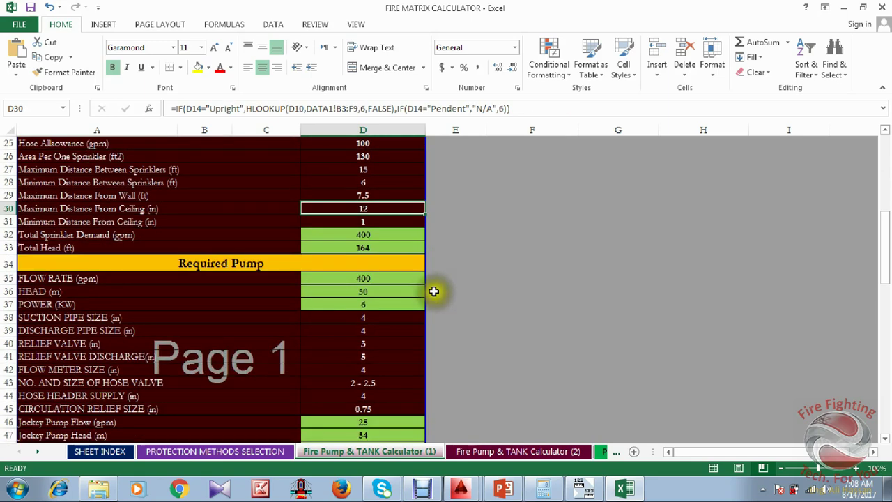
{"action": "left_click", "coordinate": [381, 234]}
{"action": "left_click", "coordinate": [380, 248]}
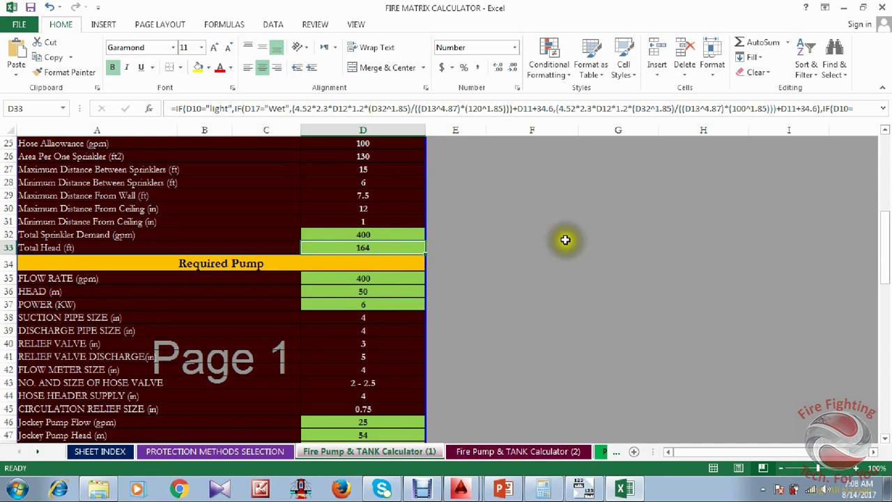
{"action": "scroll", "coordinate": [566, 240], "scroll_direction": "down", "scroll_amount": 2}
{"action": "scroll", "coordinate": [566, 241], "scroll_direction": "down", "scroll_amount": 4}
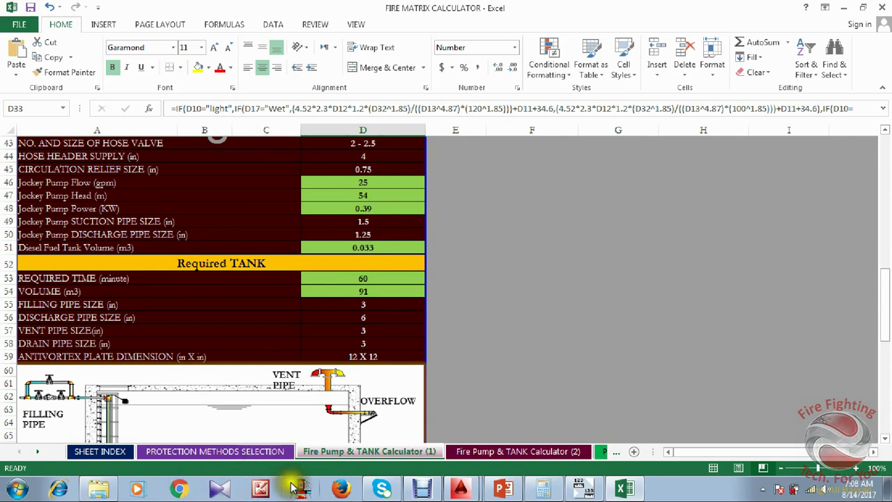
Switch to Convert123 and convert a pressure of 164 ft.H2O to Bar.
{"action": "left_click", "coordinate": [580, 486]}
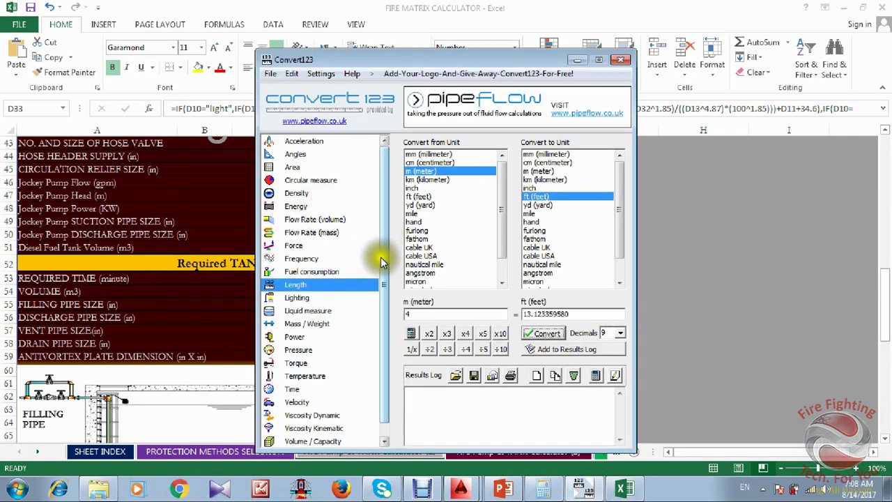
{"action": "left_click", "coordinate": [310, 350]}
{"action": "left_click", "coordinate": [417, 238]}
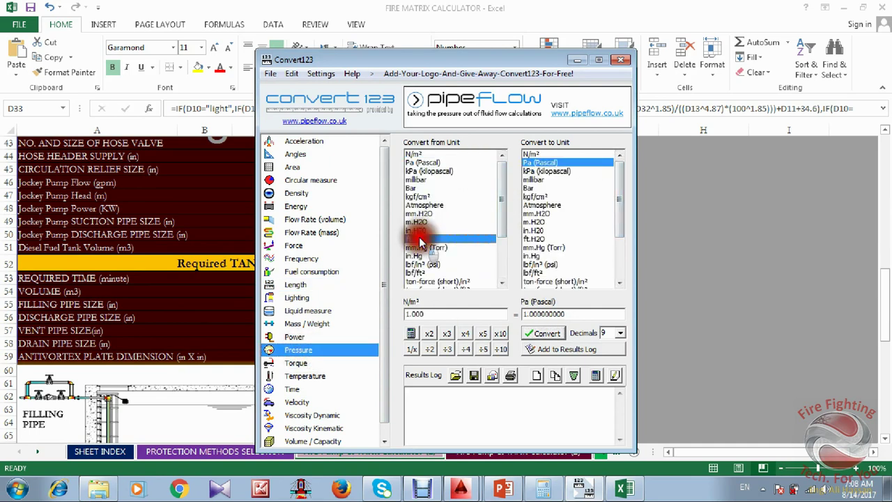
{"action": "scroll", "coordinate": [619, 202], "scroll_direction": "down", "scroll_amount": 3}
{"action": "scroll", "coordinate": [619, 209], "scroll_direction": "up", "scroll_amount": 3}
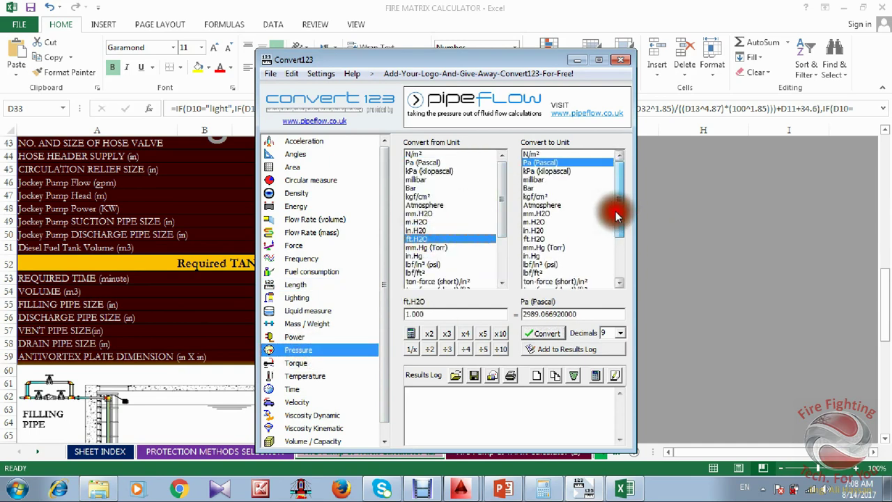
{"action": "left_click", "coordinate": [531, 188]}
{"action": "left_click_drag", "start_coordinate": [450, 314], "coordinate": [303, 314]}
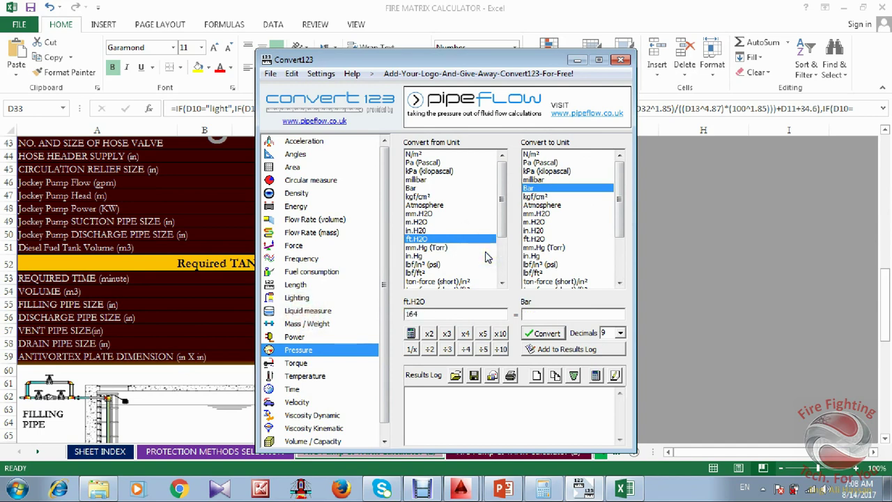
{"action": "left_click", "coordinate": [543, 332]}
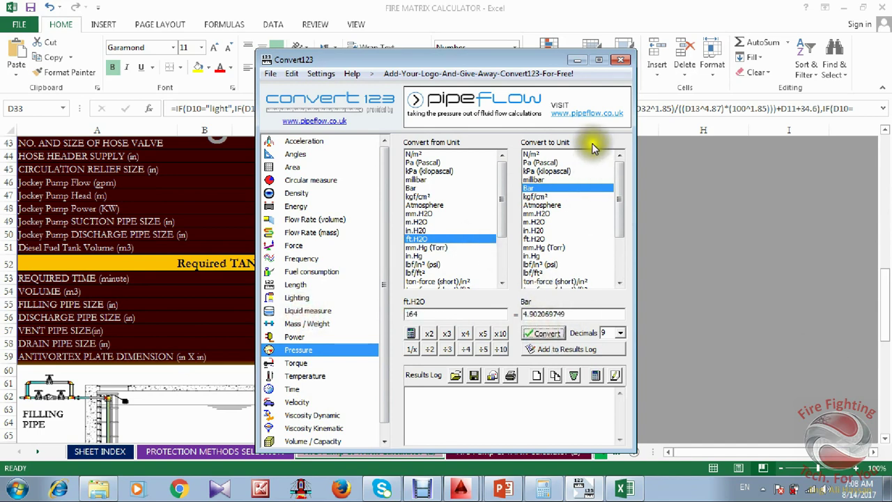
Minimize Convert123 and close the FIRE MATRIX CALCULATOR workbook without saving its changes.
{"action": "left_click", "coordinate": [577, 60]}
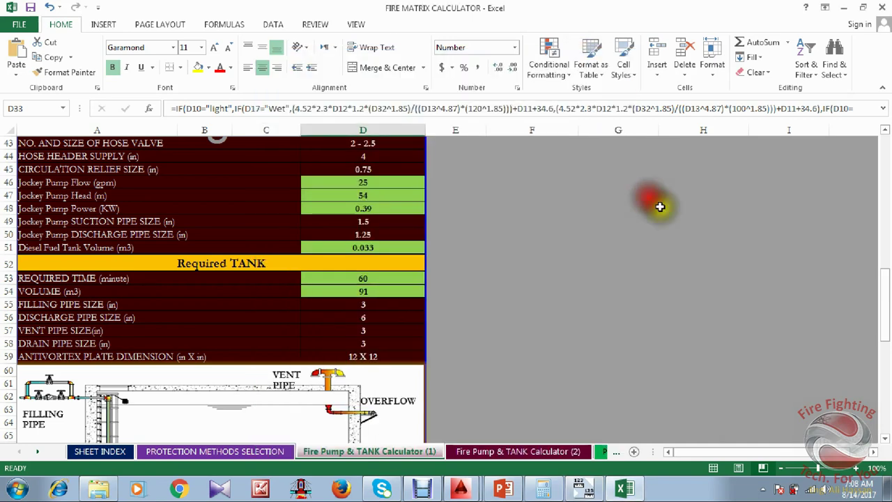
{"action": "left_click", "coordinate": [627, 331]}
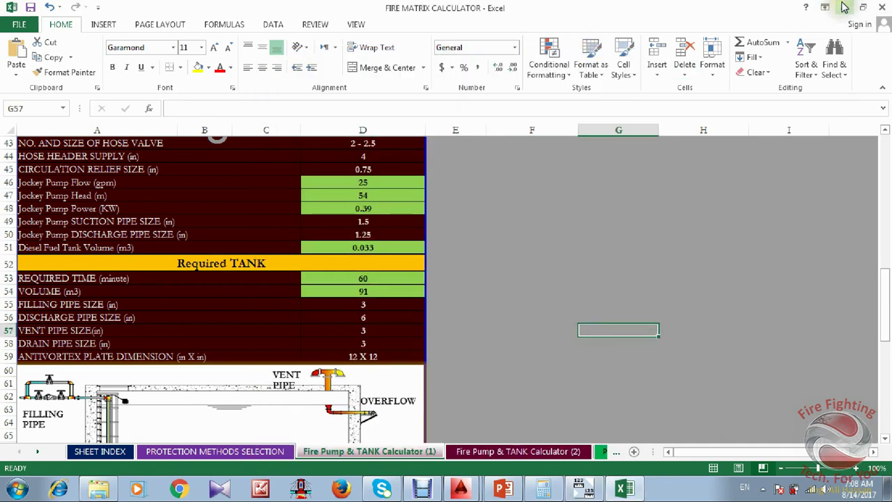
{"action": "left_click", "coordinate": [882, 8]}
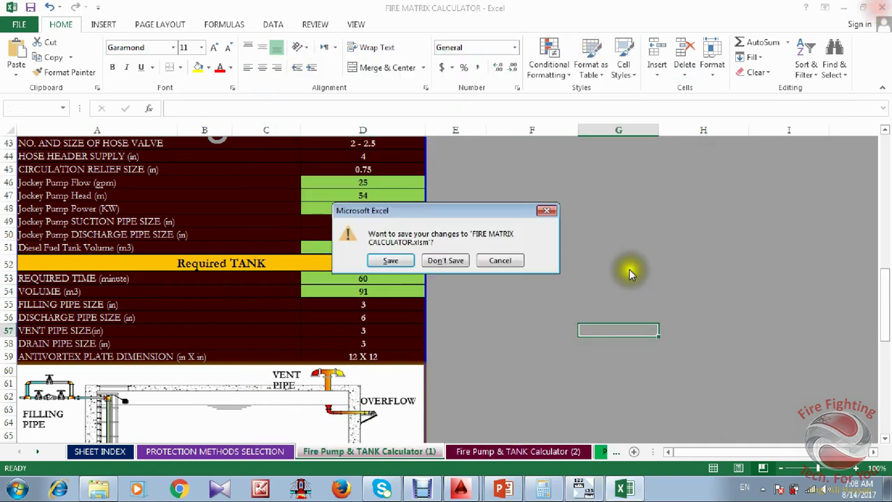
{"action": "left_click", "coordinate": [454, 262]}
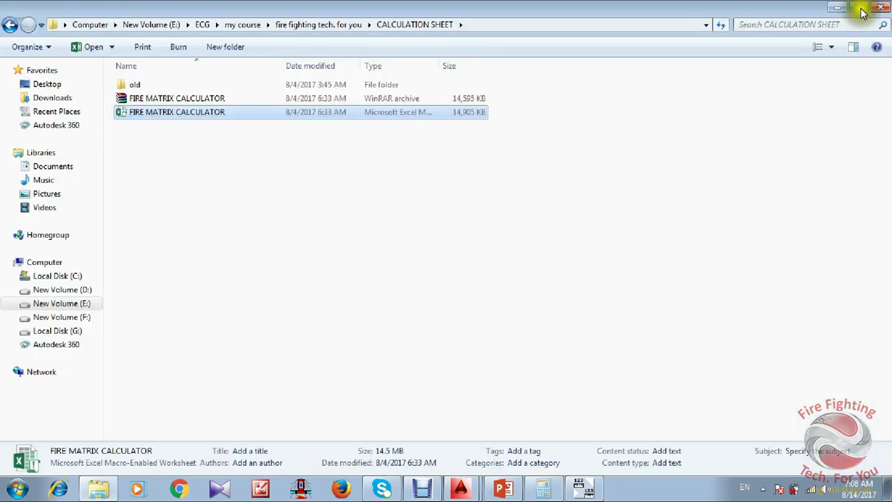
{"action": "left_click", "coordinate": [341, 373]}
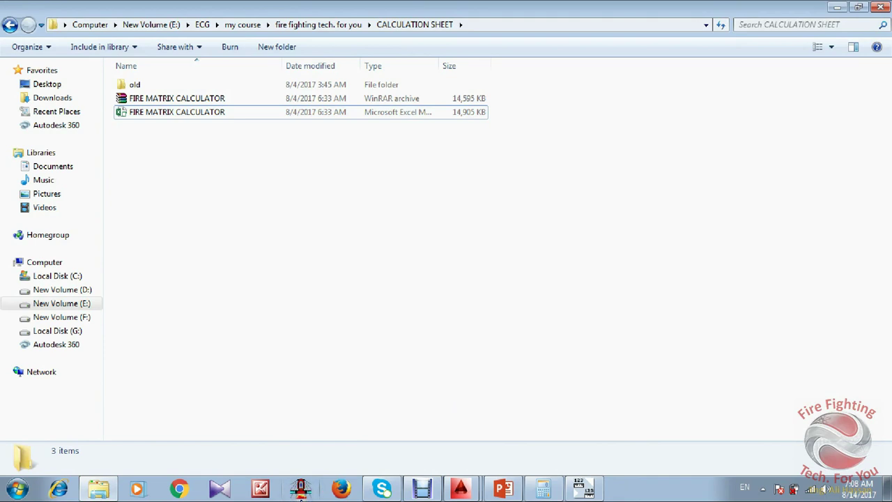
Start Elite Software's Fire program and skip its startup tip and update check.
{"action": "left_click", "coordinate": [299, 495]}
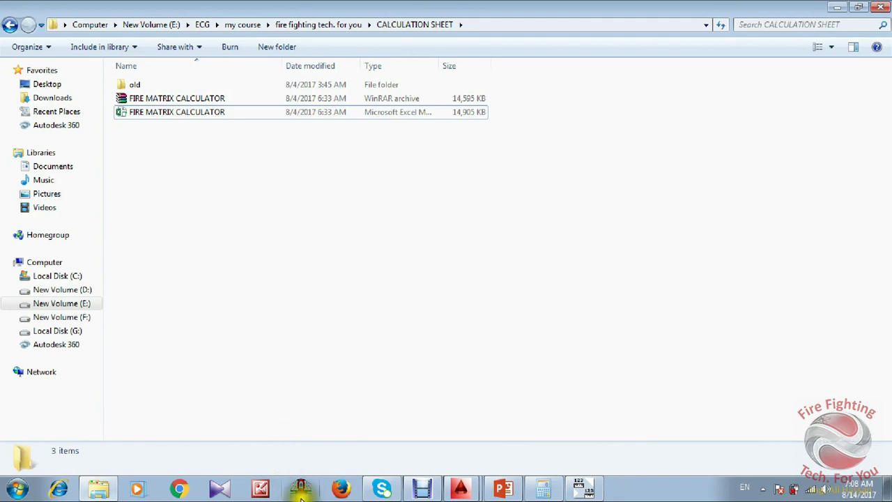
{"action": "left_click", "coordinate": [477, 491]}
{"action": "left_click", "coordinate": [309, 484]}
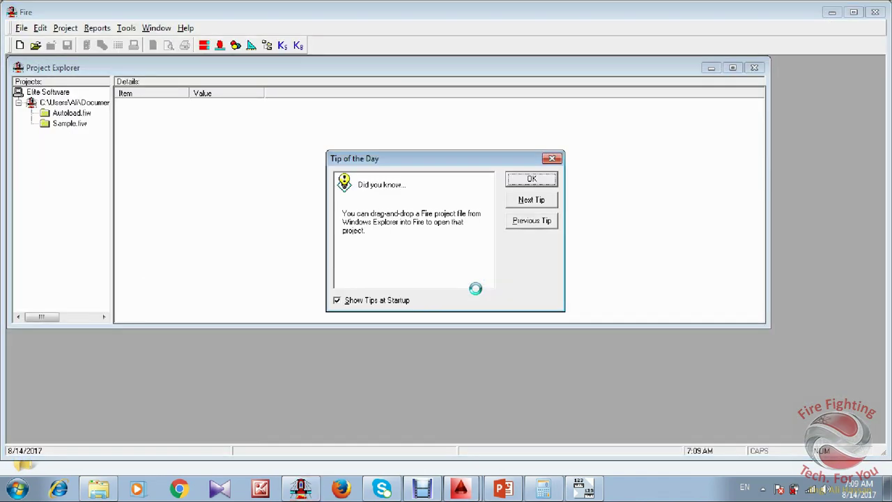
{"action": "left_click", "coordinate": [555, 156]}
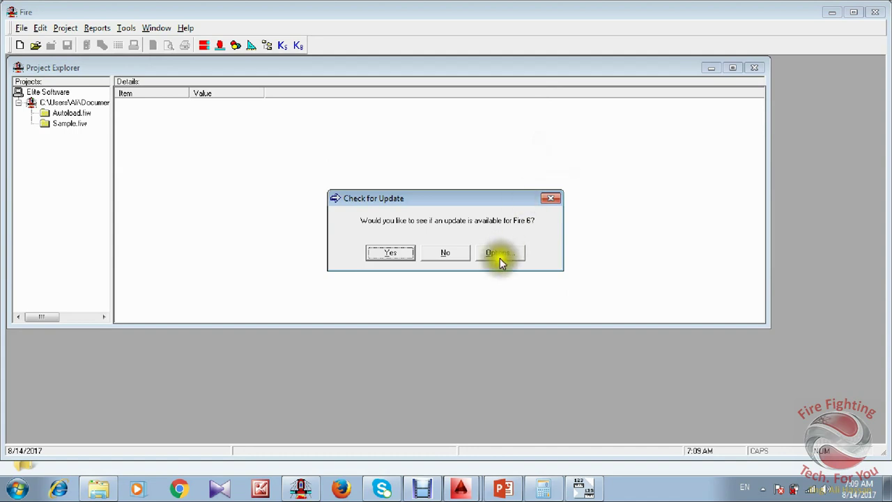
{"action": "left_click", "coordinate": [453, 253]}
Create a new Fire project and go through its General Project Data up to the system data.
{"action": "left_click", "coordinate": [22, 29]}
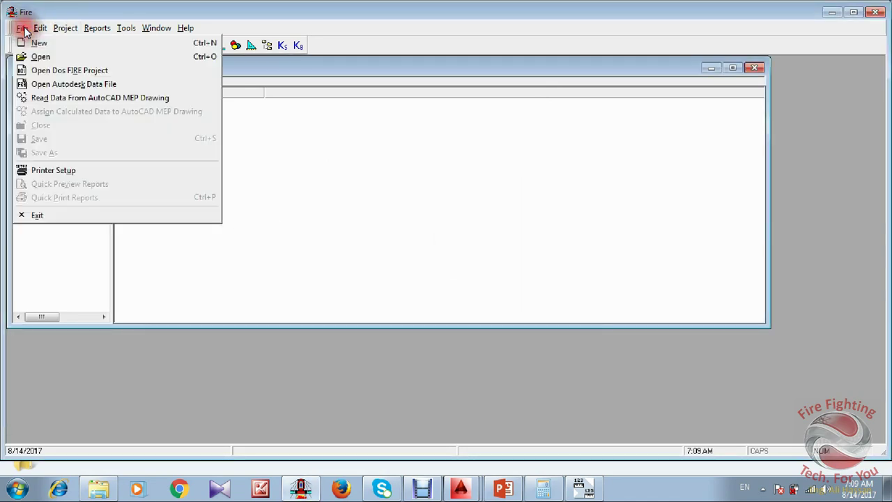
{"action": "left_click", "coordinate": [32, 43]}
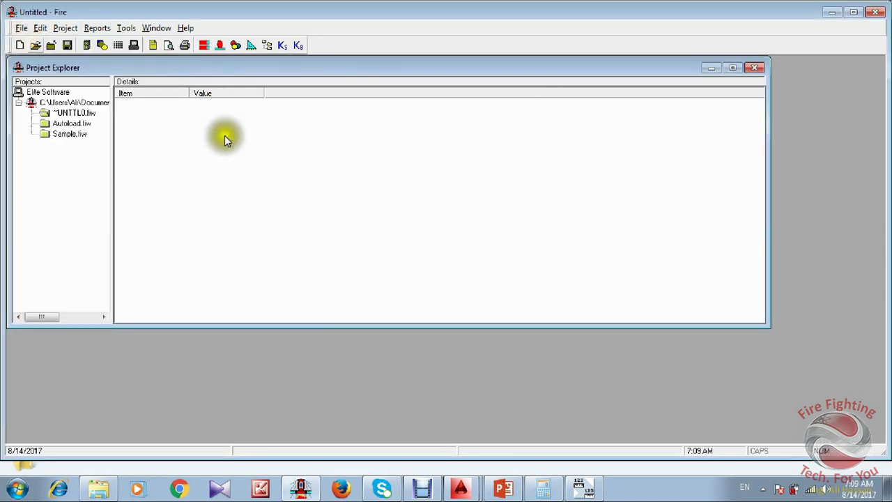
{"action": "left_click_drag", "start_coordinate": [221, 84], "coordinate": [431, 96]}
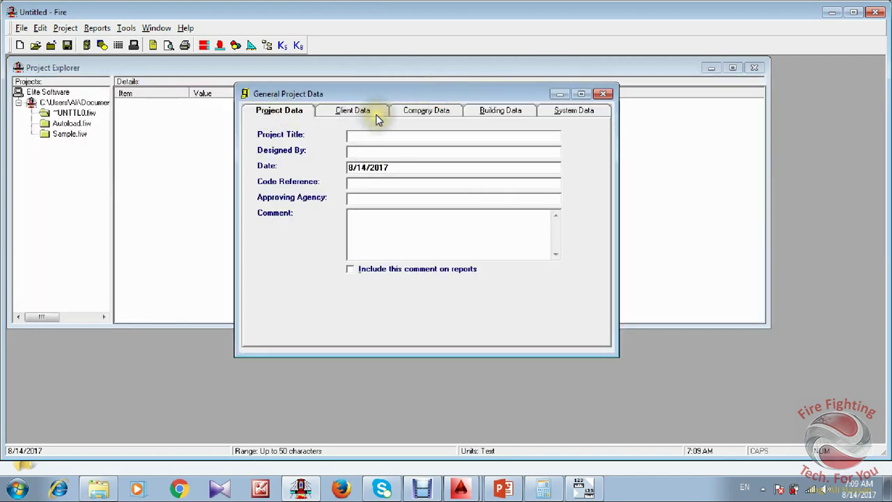
{"action": "left_click", "coordinate": [365, 112]}
{"action": "left_click", "coordinate": [439, 111]}
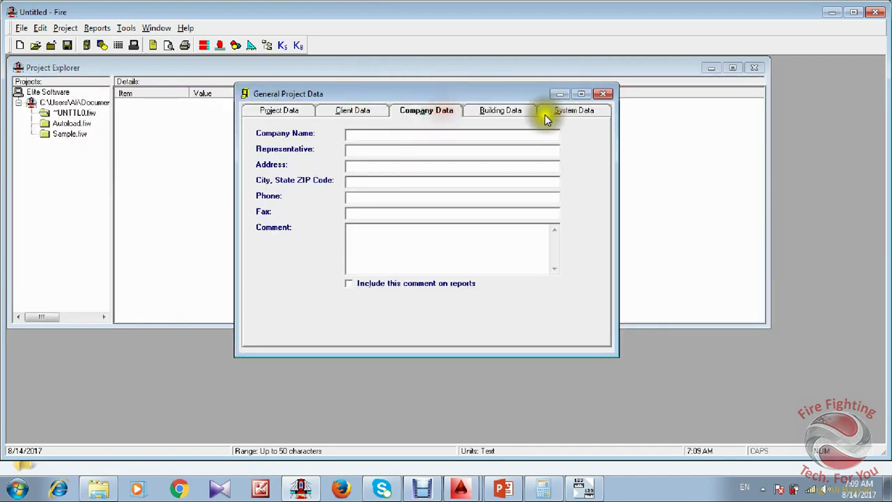
{"action": "left_click", "coordinate": [517, 112]}
{"action": "left_click", "coordinate": [570, 111]}
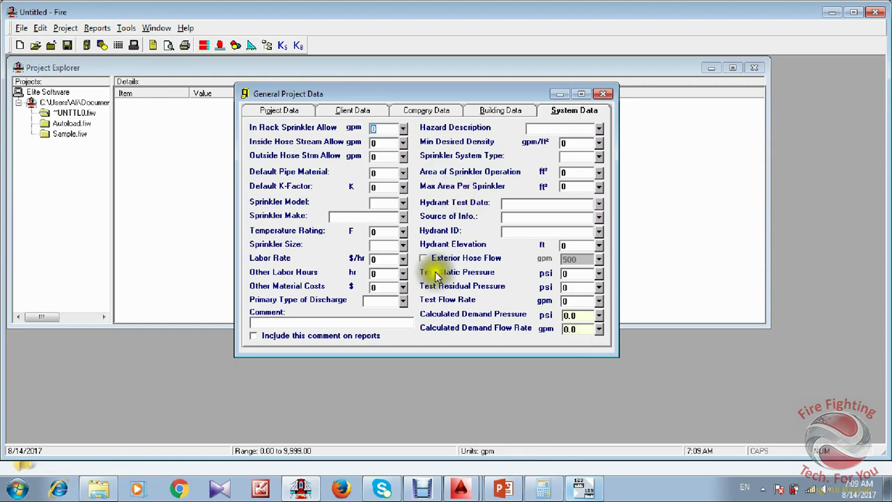
Switch to AutoCAD and bring up the garage grid system drawing with free space beside the calculation notes.
{"action": "left_click", "coordinate": [470, 494]}
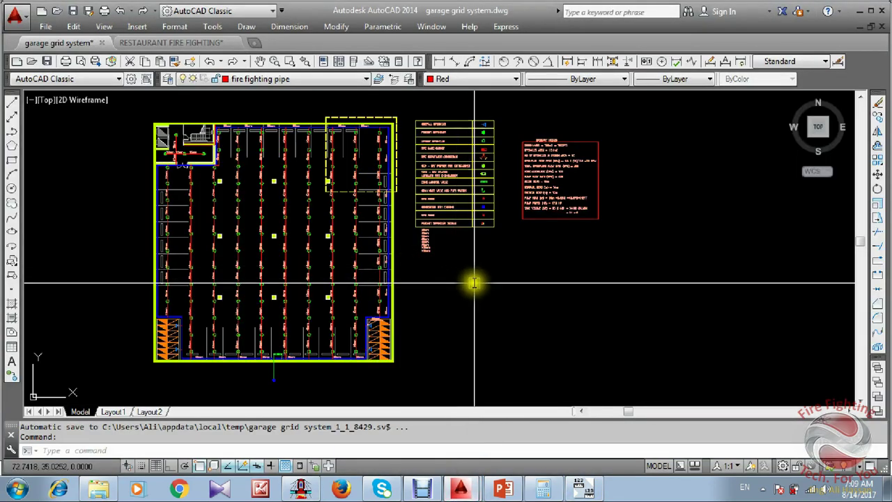
{"action": "scroll", "coordinate": [598, 273], "scroll_direction": "up", "scroll_amount": 1}
{"action": "middle_click_drag", "start_coordinate": [598, 274], "coordinate": [534, 265]}
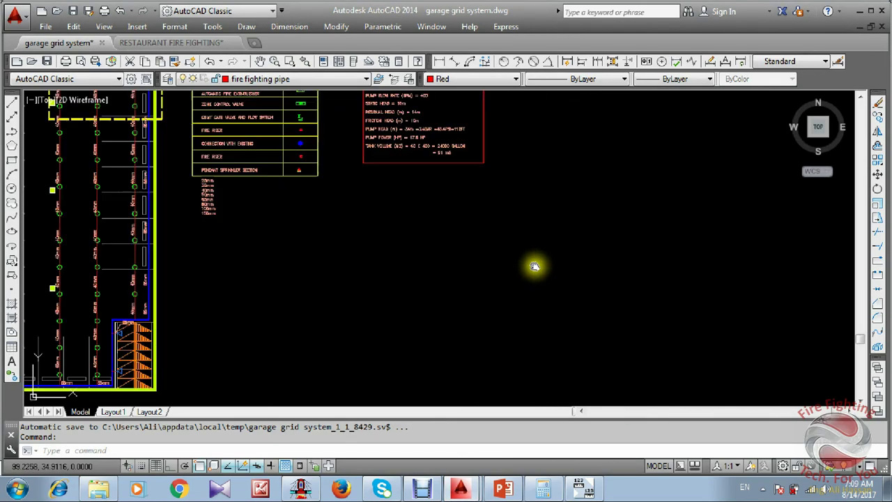
{"action": "scroll", "coordinate": [534, 265], "scroll_direction": "down", "scroll_amount": 1}
{"action": "scroll", "coordinate": [681, 330], "scroll_direction": "down", "scroll_amount": 1}
{"action": "middle_click_drag", "start_coordinate": [681, 329], "coordinate": [602, 300]}
{"action": "type", "text": "l"}
{"action": "key", "text": "Return"}
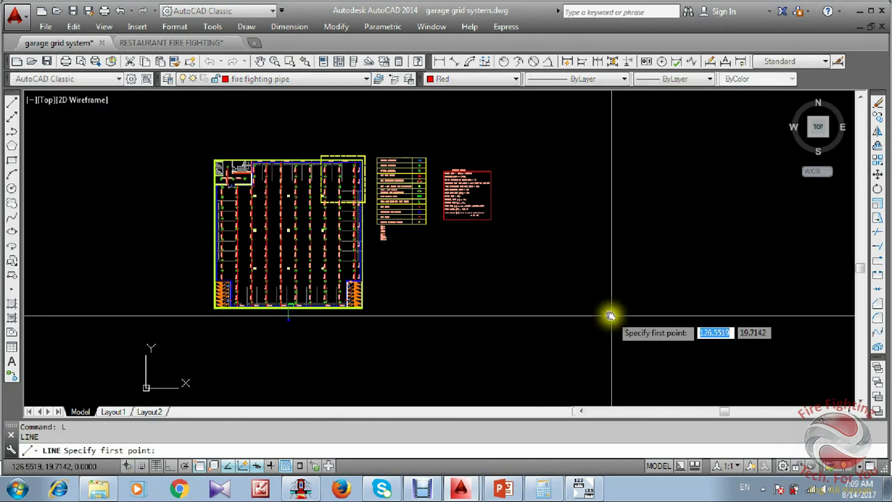
{"action": "key", "text": "Escape"}
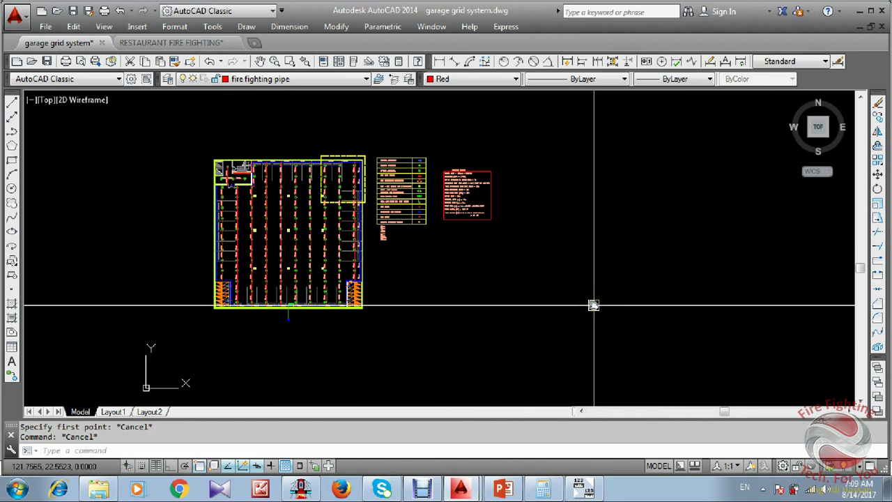
Set the snap type to Isometric snap in the garage drawing's drafting settings.
{"action": "type", "text": "os"}
{"action": "key", "text": "Return"}
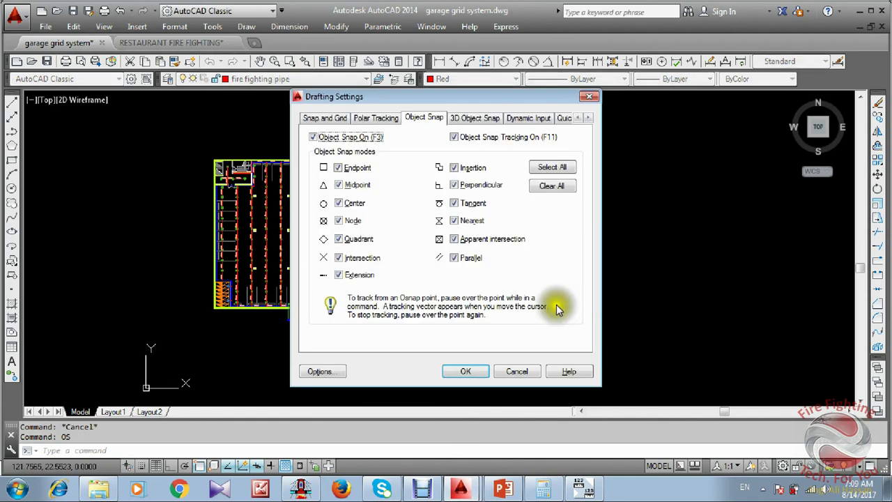
{"action": "left_click", "coordinate": [324, 118]}
{"action": "left_click", "coordinate": [344, 312]}
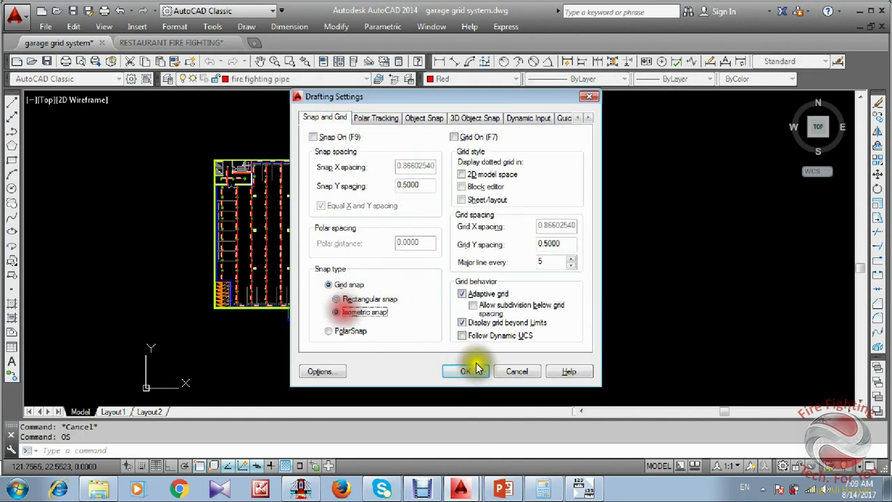
{"action": "left_click", "coordinate": [467, 369]}
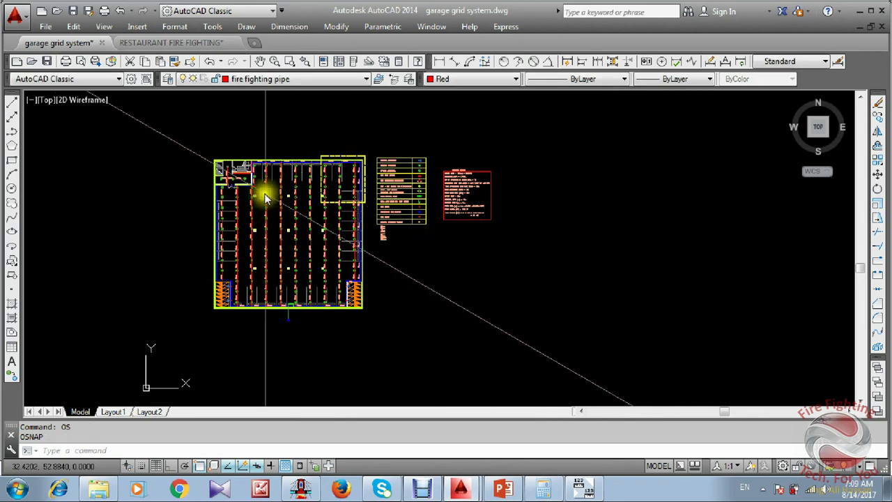
Examine the isometric piping diagram and its symbols in the RESTAURANT FIRE FIGHTING drawing.
{"action": "left_click", "coordinate": [183, 44]}
{"action": "key", "text": "Escape"}
{"action": "scroll", "coordinate": [438, 238], "scroll_direction": "down", "scroll_amount": 4}
{"action": "mouse_move", "coordinate": [110, 315]}
{"action": "middle_mouse_down"}
{"action": "mouse_move", "coordinate": [245, 256]}
{"action": "mouse_move", "coordinate": [486, 216]}
{"action": "middle_mouse_up"}
{"action": "scroll", "coordinate": [486, 216], "scroll_direction": "up", "scroll_amount": 1}
{"action": "middle_click_drag", "start_coordinate": [237, 177], "coordinate": [370, 255]}
{"action": "scroll", "coordinate": [301, 199], "scroll_direction": "down", "scroll_amount": 1}
{"action": "middle_click_drag", "start_coordinate": [299, 197], "coordinate": [302, 203]}
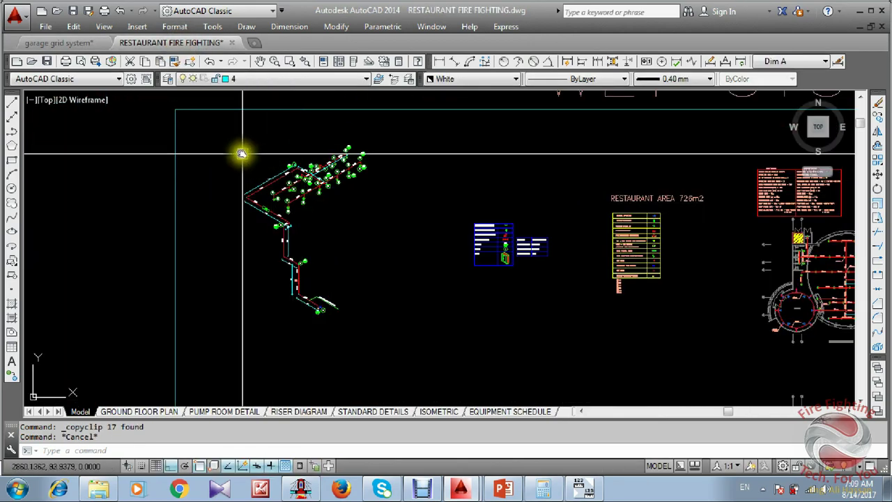
{"action": "scroll", "coordinate": [499, 262], "scroll_direction": "up", "scroll_amount": 2}
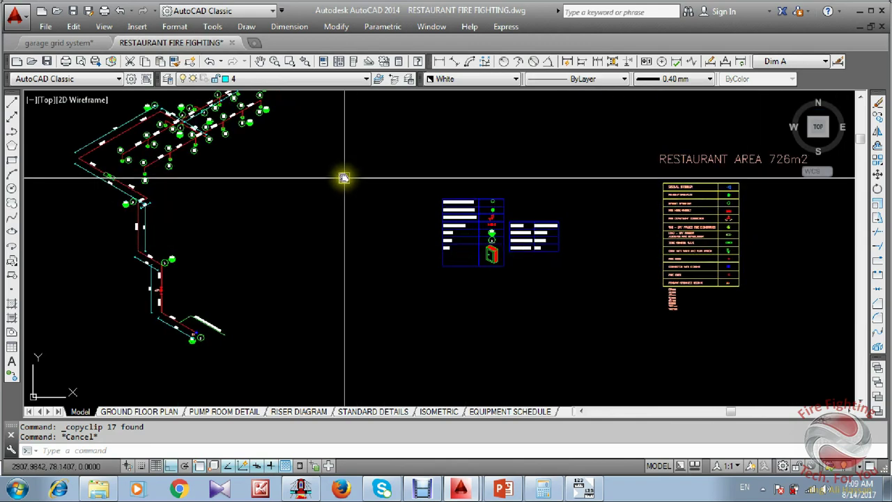
{"action": "middle_click_drag", "start_coordinate": [199, 244], "coordinate": [211, 251]}
{"action": "scroll", "coordinate": [371, 225], "scroll_direction": "down", "scroll_amount": 1}
{"action": "mouse_move", "coordinate": [371, 225]}
{"action": "middle_mouse_down"}
{"action": "mouse_move", "coordinate": [421, 282]}
{"action": "mouse_move", "coordinate": [321, 229]}
{"action": "middle_mouse_up"}
Copy the blue isometric symbol legend and its adjoining small table from the restaurant drawing.
{"action": "left_click", "coordinate": [352, 198]}
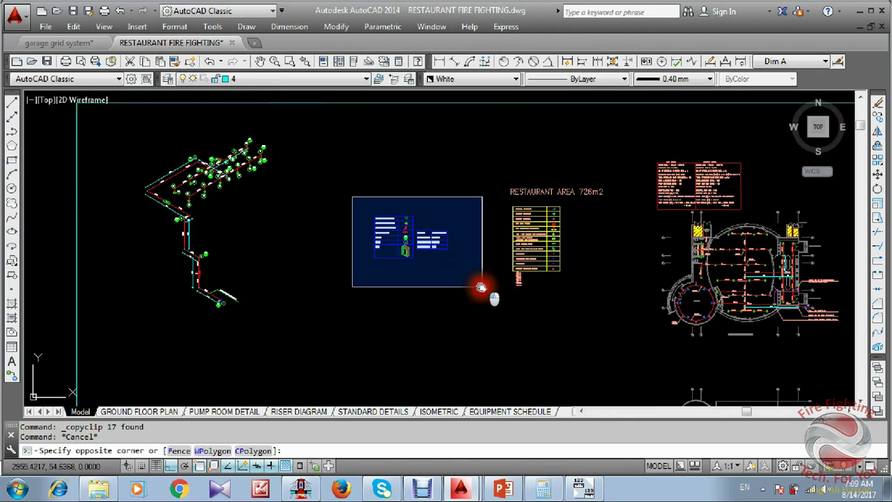
{"action": "left_click", "coordinate": [481, 293]}
{"action": "scroll", "coordinate": [428, 260], "scroll_direction": "up", "scroll_amount": 2}
{"action": "key", "text": "ctrl+c"}
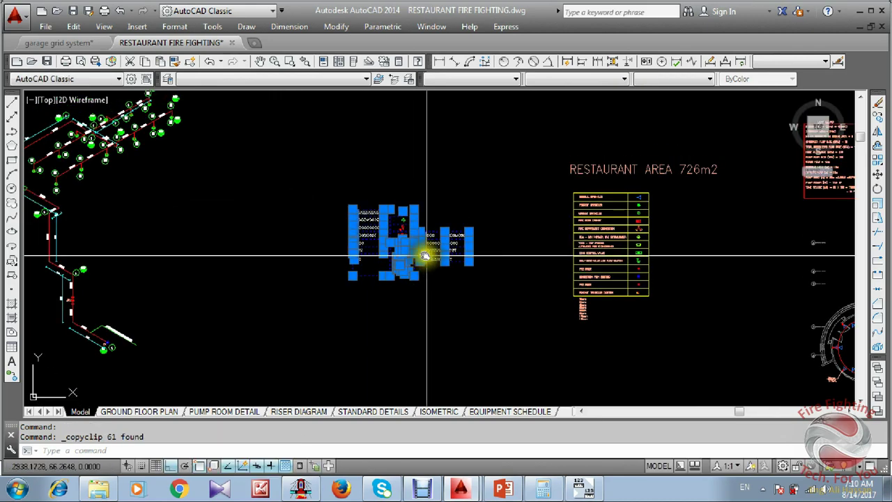
{"action": "scroll", "coordinate": [422, 253], "scroll_direction": "up", "scroll_amount": 2}
Paste the copied legend tables into the garage grid system drawing beside the calculation notes.
{"action": "left_click", "coordinate": [43, 44]}
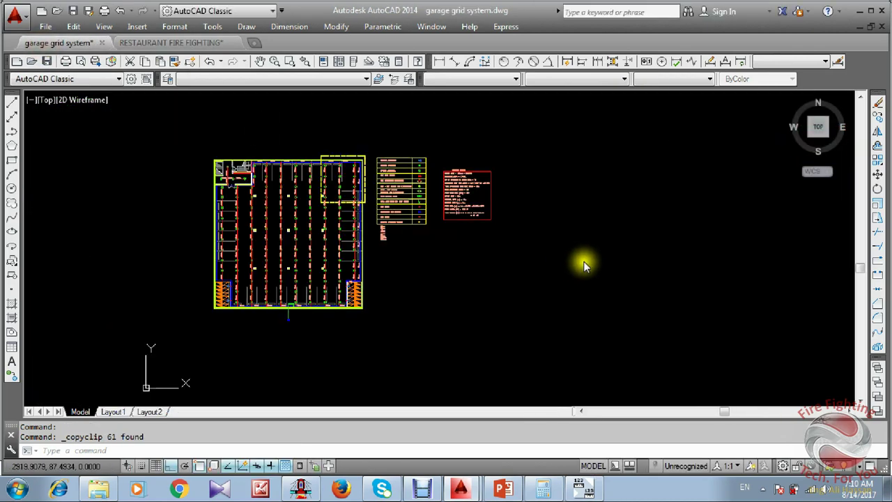
{"action": "scroll", "coordinate": [537, 261], "scroll_direction": "up", "scroll_amount": 3}
{"action": "key", "text": "ctrl+v"}
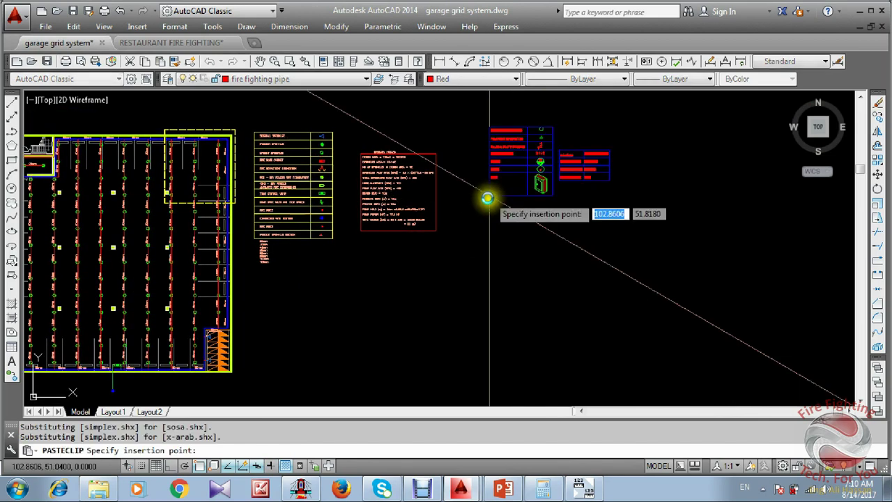
{"action": "left_click", "coordinate": [487, 216]}
{"action": "key", "text": "Escape"}
Draw three connected sides of an isometric outline below the pasted legend, with Ortho on and the isoplane set to Top.
{"action": "middle_click_drag", "start_coordinate": [553, 274], "coordinate": [536, 214]}
{"action": "scroll", "coordinate": [540, 260], "scroll_direction": "down", "scroll_amount": 2}
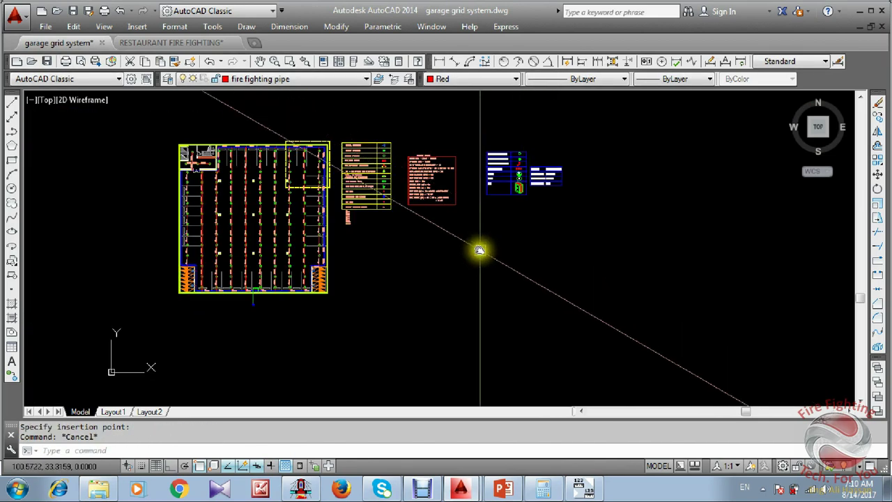
{"action": "scroll", "coordinate": [542, 265], "scroll_direction": "up", "scroll_amount": 2}
{"action": "middle_click_drag", "start_coordinate": [516, 269], "coordinate": [499, 262]}
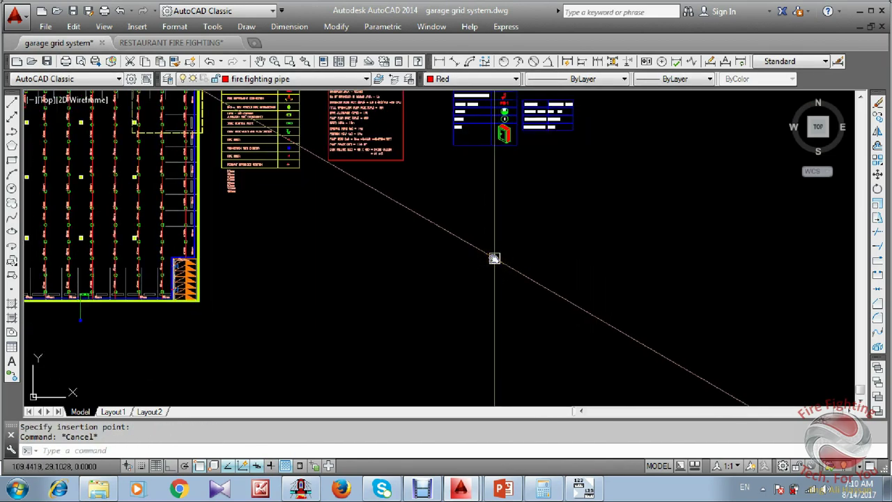
{"action": "scroll", "coordinate": [495, 258], "scroll_direction": "down", "scroll_amount": 2}
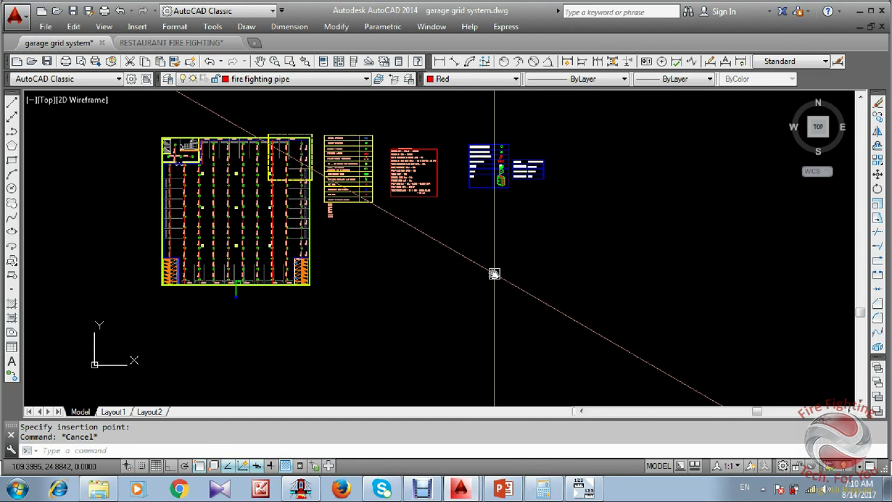
{"action": "type", "text": "l"}
{"action": "key", "text": "Return"}
{"action": "left_click", "coordinate": [461, 250]}
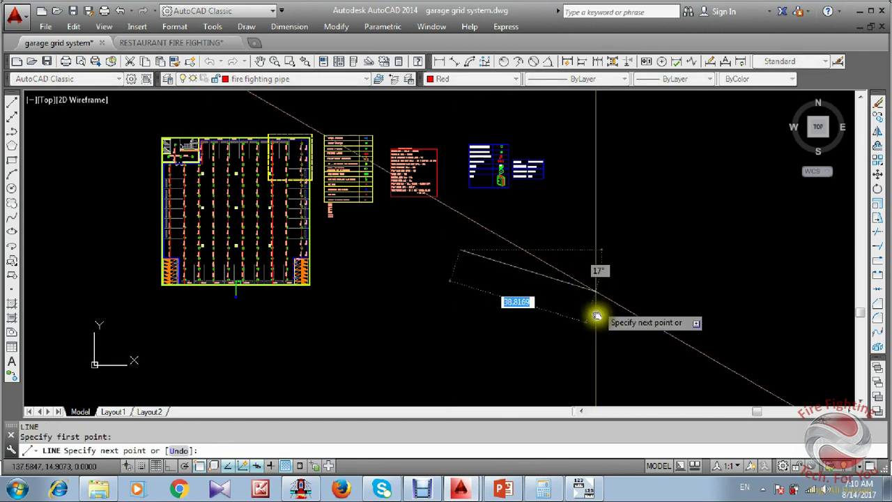
{"action": "key", "text": "F8"}
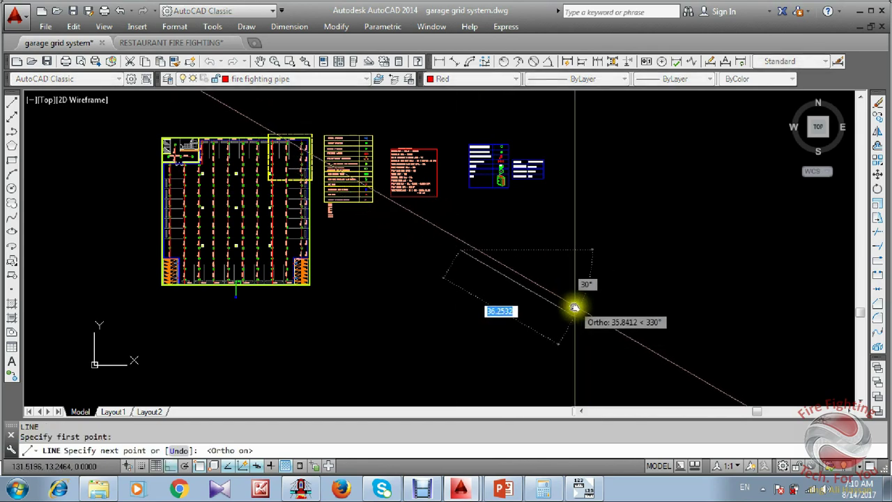
{"action": "left_click", "coordinate": [606, 296]}
{"action": "middle_click_drag", "start_coordinate": [538, 365], "coordinate": [573, 242]}
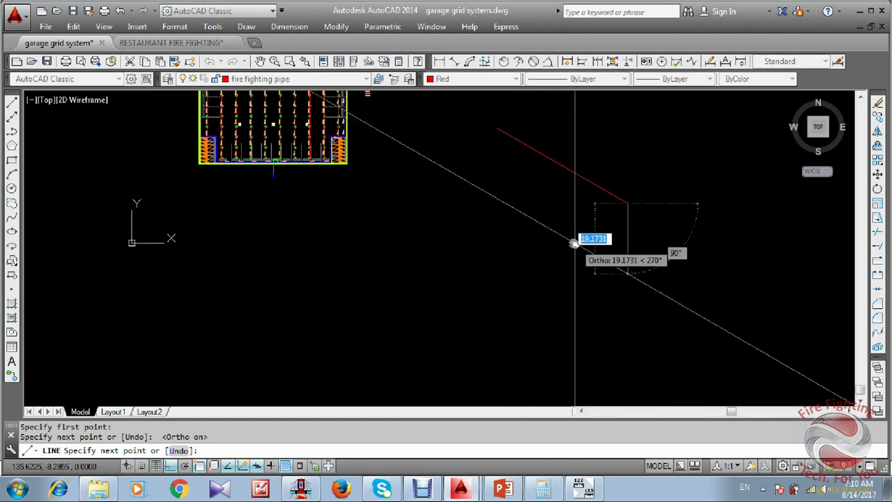
{"action": "key", "text": "F5"}
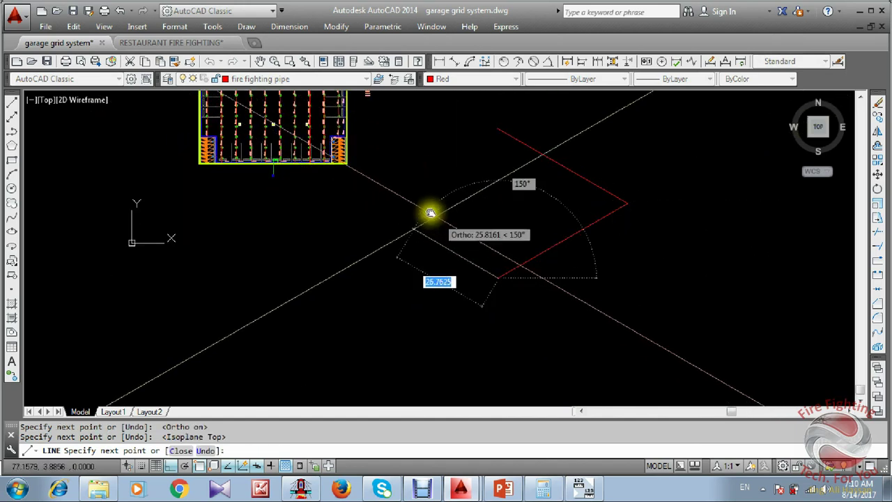
{"action": "left_click", "coordinate": [415, 198]}
{"action": "key", "text": "Escape"}
Draw the outline's upper-left isometric side from the free end of its upper-right side.
{"action": "mouse_move", "coordinate": [500, 150]}
{"action": "middle_mouse_down"}
{"action": "mouse_move", "coordinate": [513, 192]}
{"action": "mouse_move", "coordinate": [581, 223]}
{"action": "middle_mouse_up"}
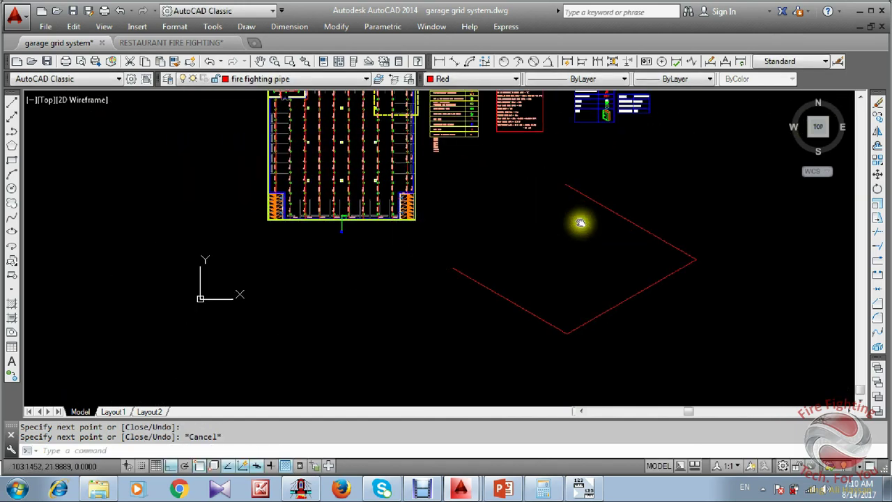
{"action": "type", "text": "l"}
{"action": "key", "text": "Return"}
{"action": "left_click", "coordinate": [566, 185]}
{"action": "left_click", "coordinate": [494, 226]}
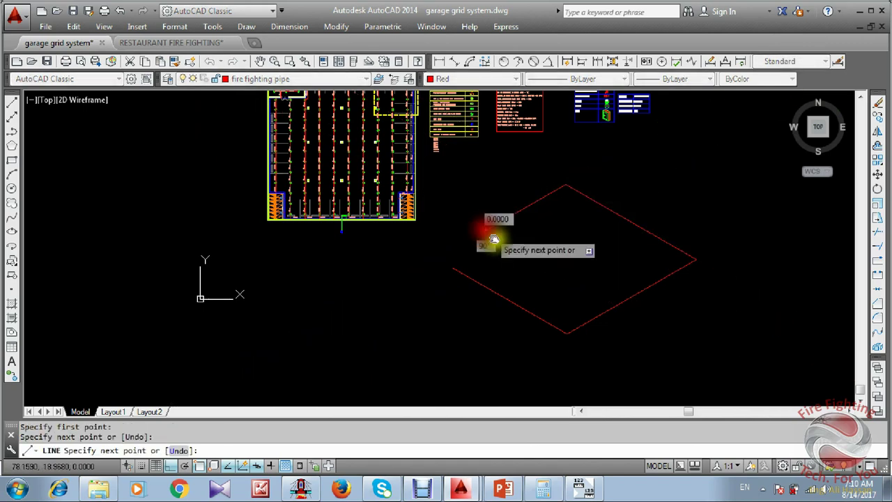
{"action": "key", "text": "Escape"}
Move the outline's lower-left side slightly outward along the 30° isometric direction.
{"action": "type", "text": "f"}
{"action": "key", "text": "Return"}
{"action": "key", "text": "Escape"}
{"action": "left_click", "coordinate": [521, 309]}
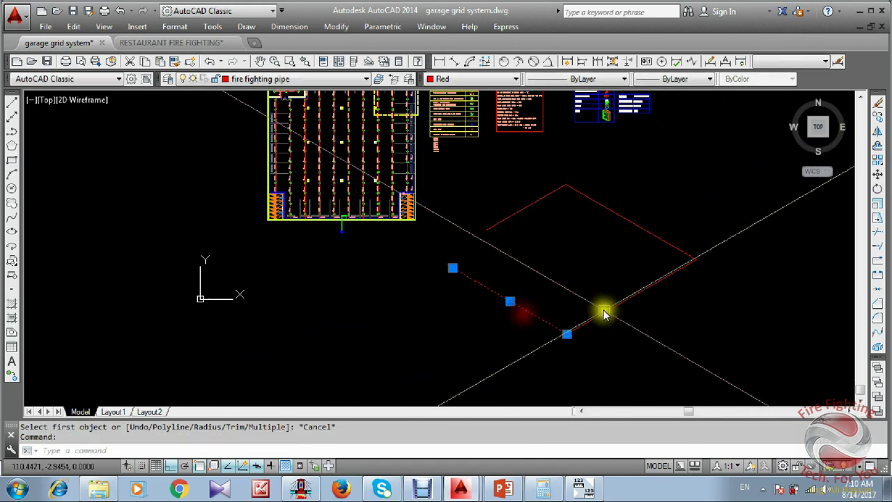
{"action": "middle_click_drag", "start_coordinate": [604, 309], "coordinate": [594, 292]}
{"action": "type", "text": "m"}
{"action": "key", "text": "Return"}
{"action": "left_click", "coordinate": [562, 311]}
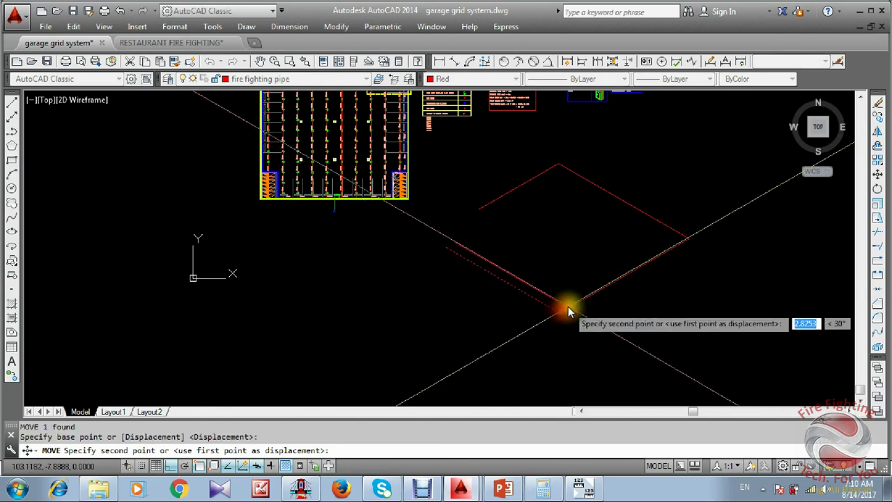
Close the open corners of the isometric outline into a parallelogram using Fillet.
{"action": "type", "text": "f"}
{"action": "key", "text": "Return"}
{"action": "left_click", "coordinate": [561, 299]}
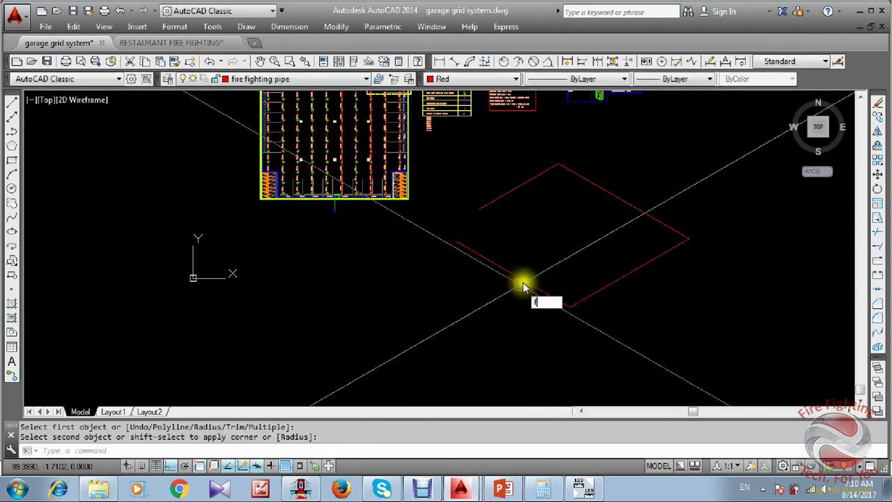
{"action": "key", "text": "Escape"}
Match the properties of the blue main pipe in the garage plan onto all four sides of the isometric outline.
{"action": "middle_click_drag", "start_coordinate": [534, 255], "coordinate": [524, 279]}
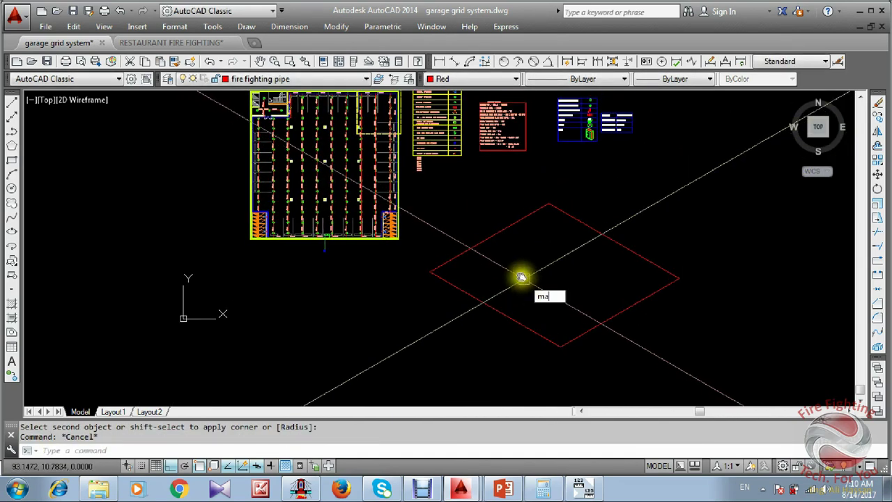
{"action": "key", "text": "Return"}
{"action": "scroll", "coordinate": [435, 221], "scroll_direction": "up", "scroll_amount": 7}
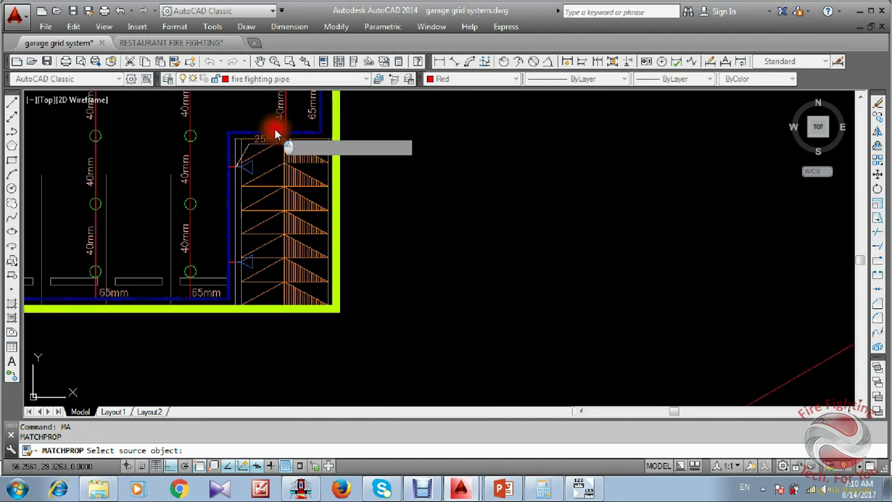
{"action": "left_click", "coordinate": [275, 132]}
{"action": "scroll", "coordinate": [446, 221], "scroll_direction": "down", "scroll_amount": 6}
{"action": "left_click", "coordinate": [555, 287]}
{"action": "middle_click_drag", "start_coordinate": [532, 281], "coordinate": [466, 241]}
{"action": "scroll", "coordinate": [465, 242], "scroll_direction": "down", "scroll_amount": 1}
{"action": "left_click", "coordinate": [620, 200]}
{"action": "left_click", "coordinate": [505, 357]}
{"action": "middle_click_drag", "start_coordinate": [670, 239], "coordinate": [581, 166]}
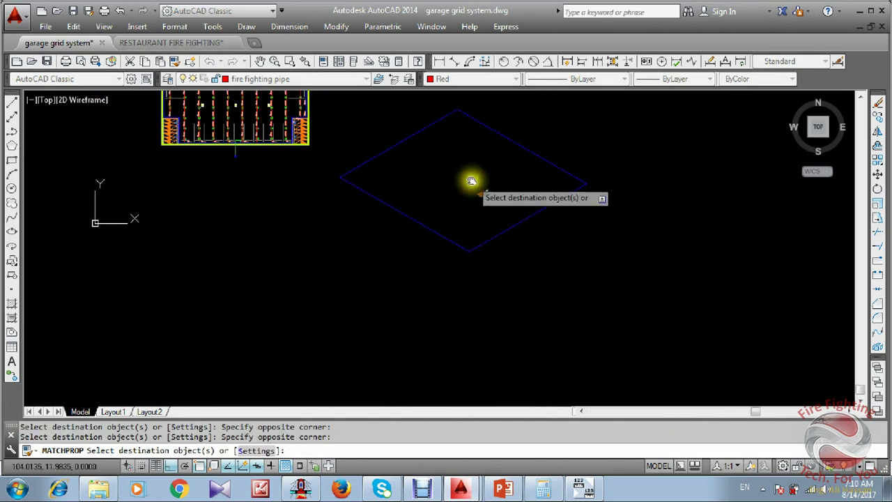
{"action": "key", "text": "Escape"}
Examine the arrangement of the red branch pipes in the garage plan.
{"action": "middle_click_drag", "start_coordinate": [472, 181], "coordinate": [552, 257]}
{"action": "scroll", "coordinate": [527, 204], "scroll_direction": "up", "scroll_amount": 2}
{"action": "scroll", "coordinate": [523, 215], "scroll_direction": "down", "scroll_amount": 2}
{"action": "middle_click_drag", "start_coordinate": [355, 177], "coordinate": [405, 232]}
{"action": "scroll", "coordinate": [407, 230], "scroll_direction": "up", "scroll_amount": 2}
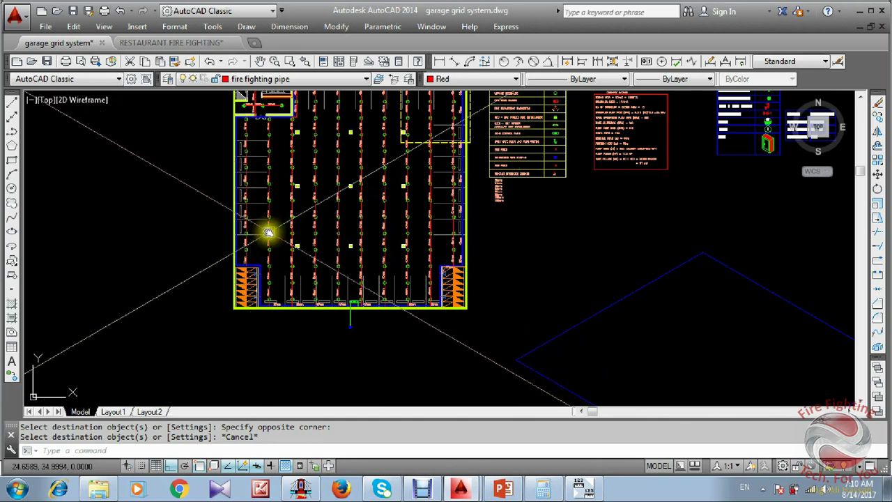
{"action": "scroll", "coordinate": [534, 275], "scroll_direction": "down", "scroll_amount": 2}
{"action": "scroll", "coordinate": [628, 299], "scroll_direction": "up", "scroll_amount": 2}
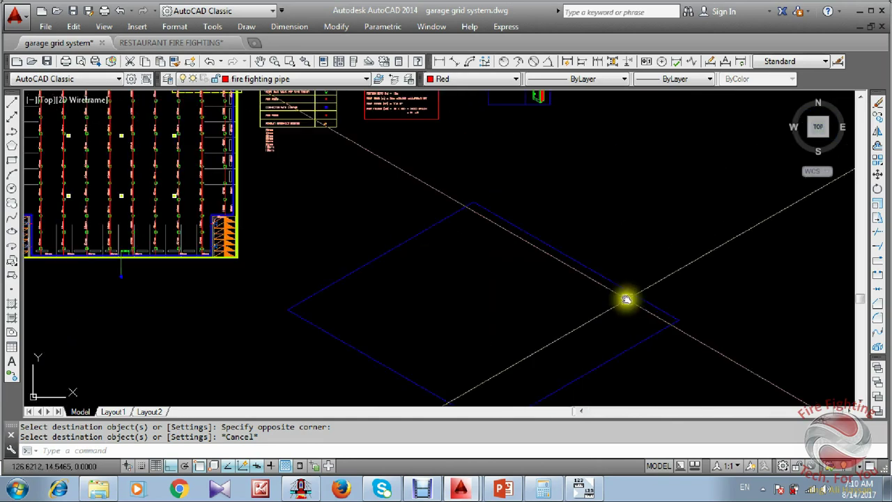
Draw a branch line inside the outline, parallel to its upper-right side, starting on the lower-right side near the right corner.
{"action": "middle_click_drag", "start_coordinate": [627, 299], "coordinate": [609, 251]}
{"action": "scroll", "coordinate": [608, 267], "scroll_direction": "up", "scroll_amount": 1}
{"action": "type", "text": "l"}
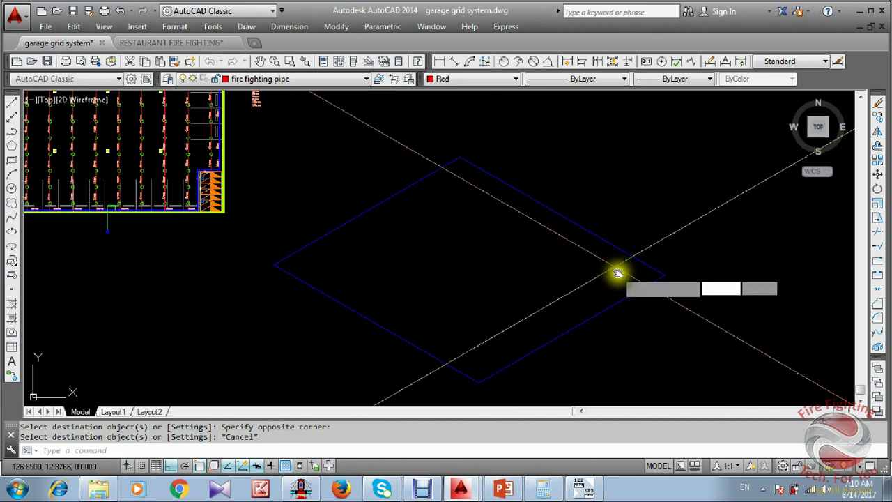
{"action": "key", "text": "Return"}
{"action": "left_click", "coordinate": [641, 293]}
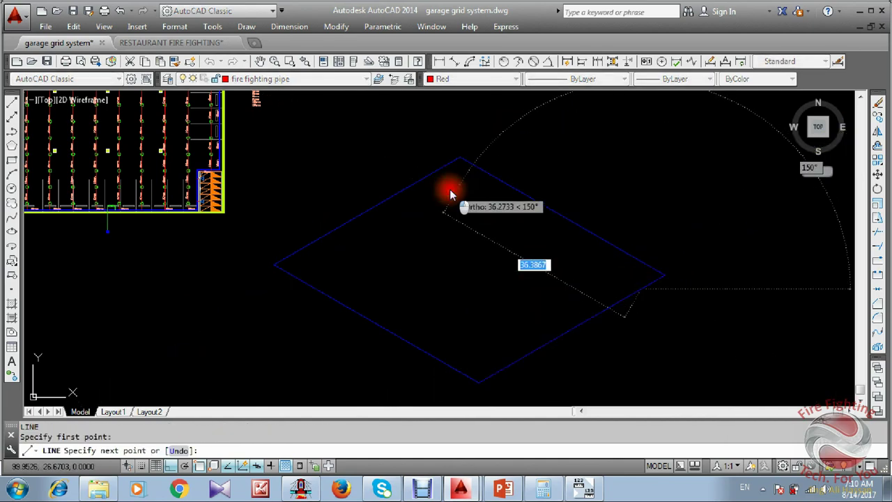
{"action": "left_click", "coordinate": [461, 188]}
{"action": "key", "text": "Escape"}
Extend the red branch line to the outline's upper-left side.
{"action": "type", "text": "ex"}
{"action": "key", "text": "Return"}
{"action": "key", "text": "Return"}
{"action": "left_click", "coordinate": [477, 198]}
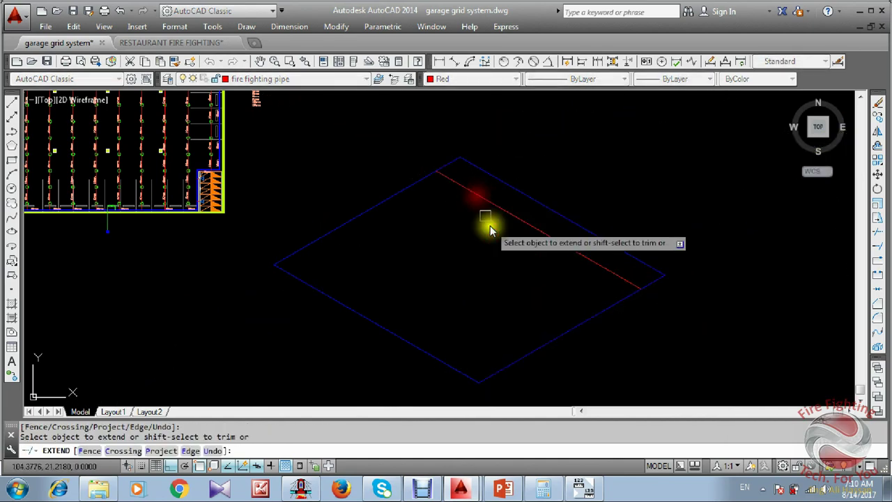
{"action": "middle_click_drag", "start_coordinate": [600, 251], "coordinate": [576, 212]}
{"action": "key", "text": "Escape"}
Move the red branch line slightly closer to the outline's upper-right side.
{"action": "left_click", "coordinate": [584, 230]}
{"action": "middle_click_drag", "start_coordinate": [636, 289], "coordinate": [523, 293]}
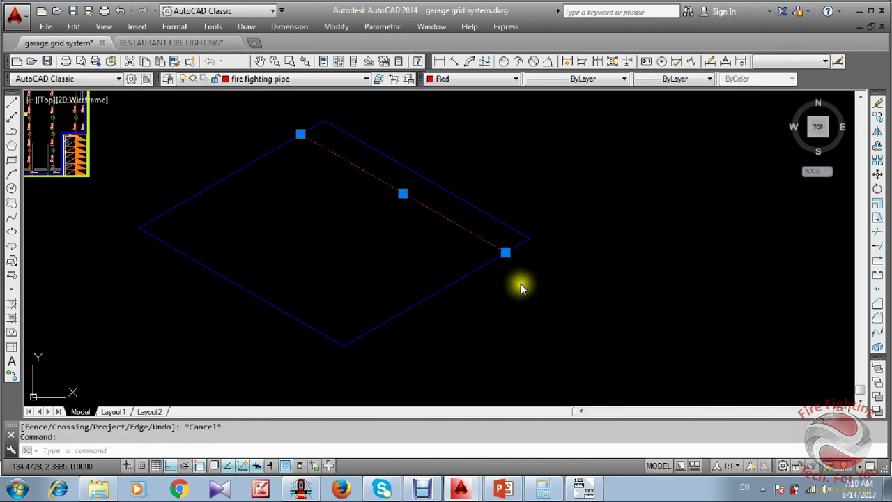
{"action": "scroll", "coordinate": [520, 283], "scroll_direction": "up", "scroll_amount": 1}
{"action": "type", "text": "m"}
{"action": "key", "text": "Return"}
{"action": "left_click", "coordinate": [519, 284]}
{"action": "left_click", "coordinate": [529, 281]}
{"action": "key", "text": "Escape"}
Copy the red branch line as an array of 10 evenly spaced items along the outline's lower-right side.
{"action": "left_click", "coordinate": [492, 224]}
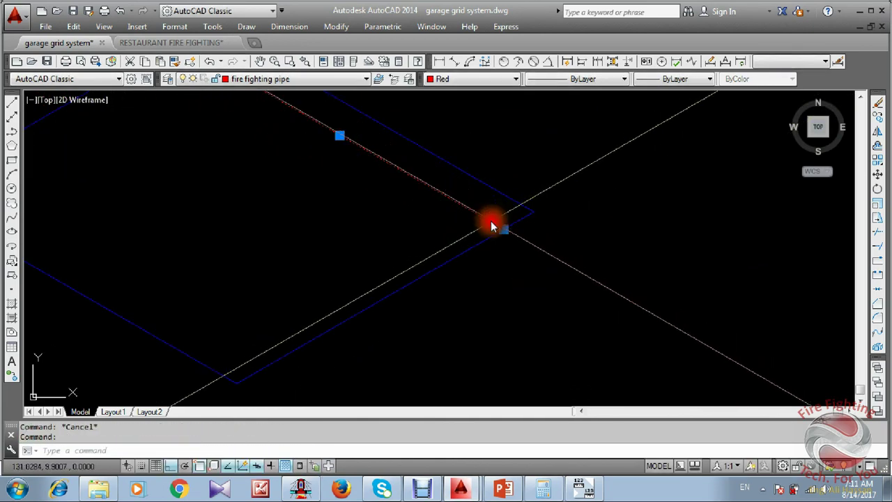
{"action": "type", "text": "co"}
{"action": "key", "text": "Return"}
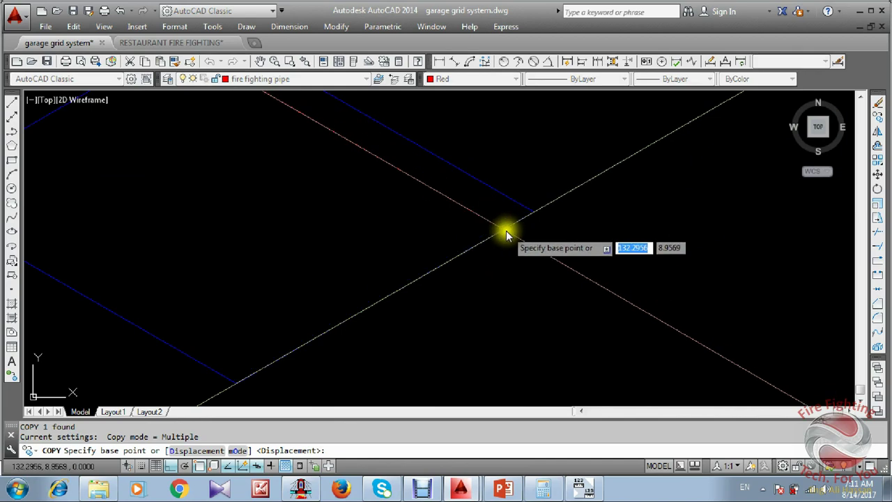
{"action": "left_click", "coordinate": [504, 230]}
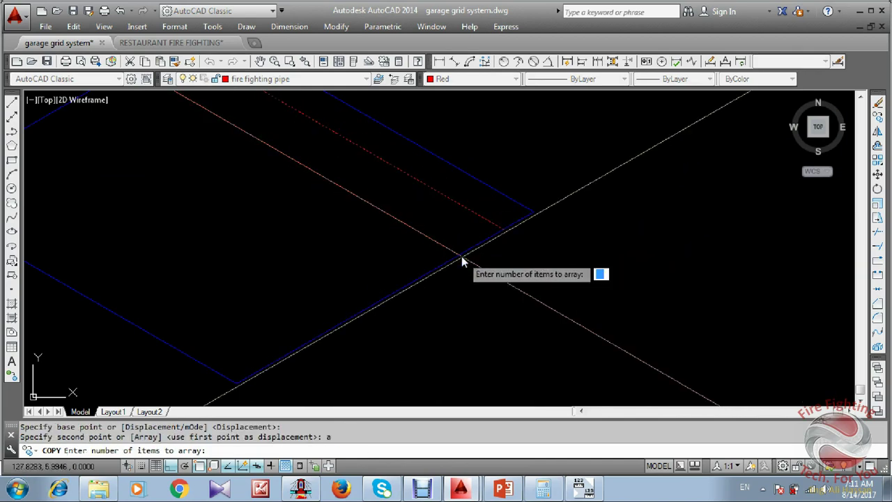
{"action": "type", "text": "10"}
{"action": "key", "text": "Return"}
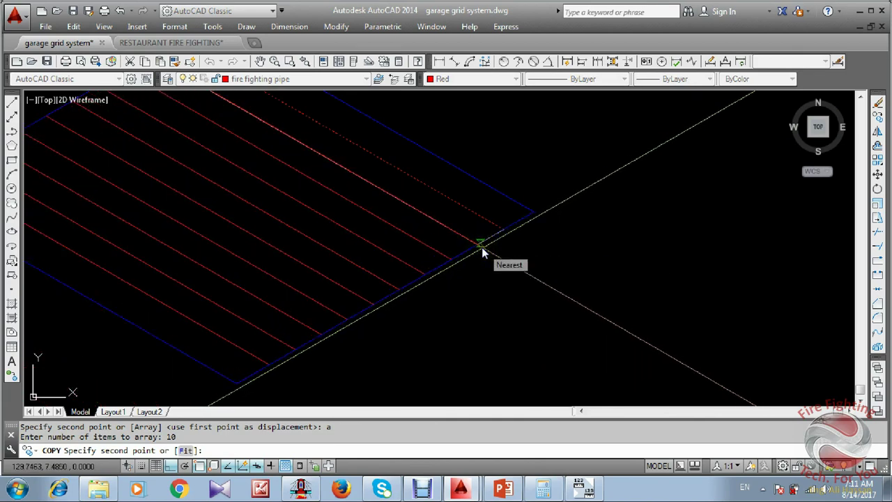
{"action": "left_click", "coordinate": [482, 248]}
{"action": "key", "text": "Escape"}
{"action": "scroll", "coordinate": [446, 286], "scroll_direction": "down", "scroll_amount": 3}
{"action": "scroll", "coordinate": [398, 317], "scroll_direction": "up", "scroll_amount": 3}
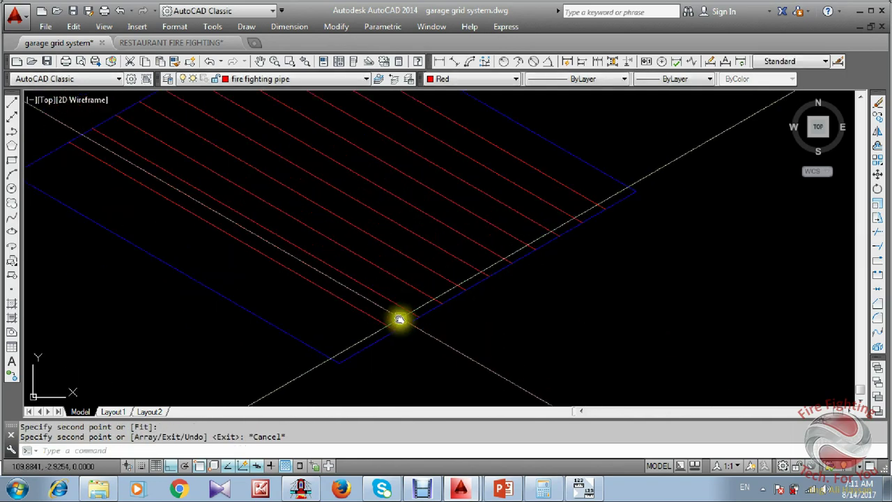
Move the branch line nearest the outline's lower-left side farther toward that side along the 210° direction.
{"action": "left_click", "coordinate": [390, 330]}
{"action": "scroll", "coordinate": [412, 341], "scroll_direction": "up", "scroll_amount": 2}
{"action": "type", "text": "m"}
{"action": "key", "text": "space"}
{"action": "left_click", "coordinate": [471, 335]}
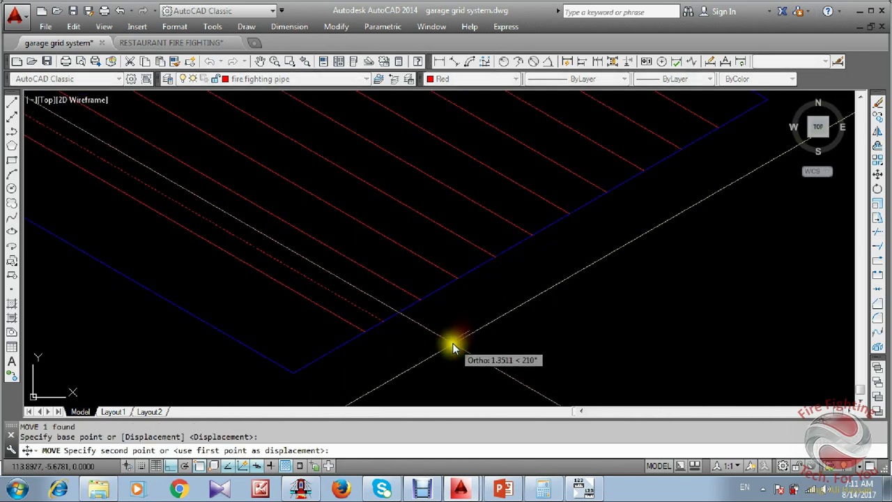
{"action": "left_click", "coordinate": [440, 352]}
Move the second branch line from the lower-left side about 0.6 units in the 210° direction.
{"action": "left_click", "coordinate": [412, 294]}
{"action": "type", "text": "m"}
{"action": "key", "text": "space"}
{"action": "left_click", "coordinate": [481, 318]}
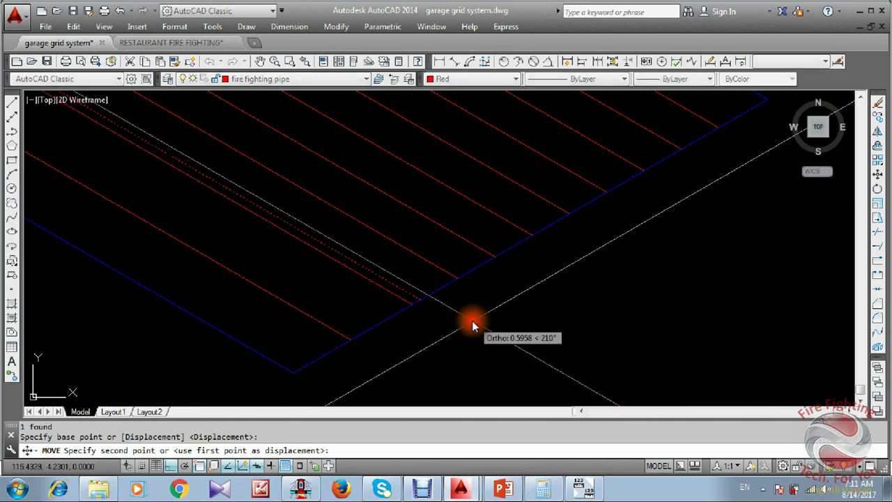
{"action": "left_click", "coordinate": [472, 324]}
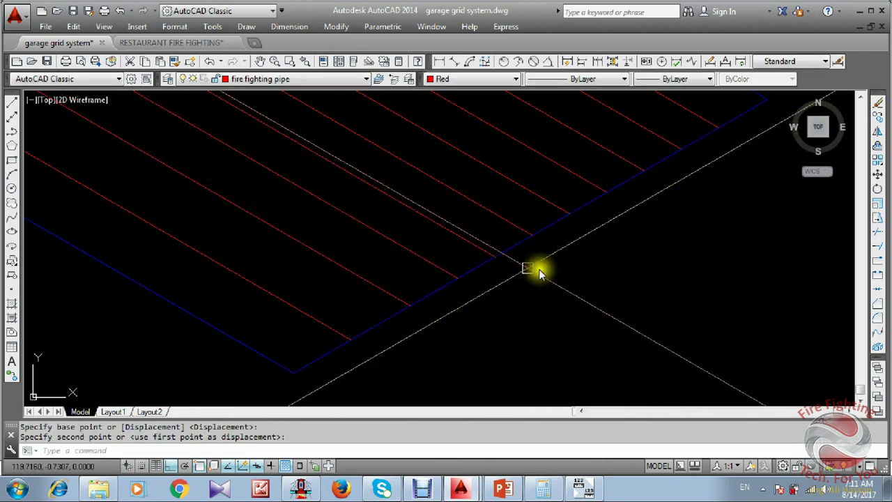
Move the branch line nearest the outline's upper-right side slightly closer to that side.
{"action": "middle_click_drag", "start_coordinate": [539, 270], "coordinate": [443, 307]}
{"action": "scroll", "coordinate": [470, 237], "scroll_direction": "down", "scroll_amount": 6}
{"action": "scroll", "coordinate": [518, 265], "scroll_direction": "up", "scroll_amount": 6}
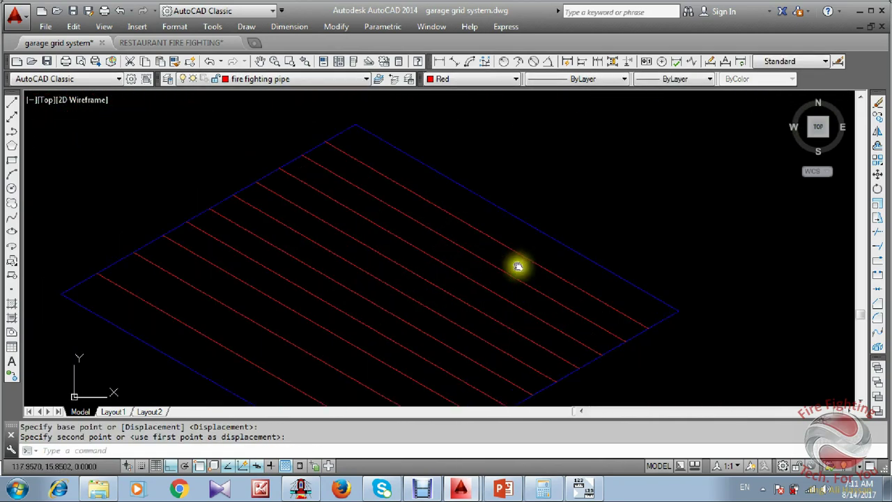
{"action": "scroll", "coordinate": [339, 169], "scroll_direction": "down", "scroll_amount": 4}
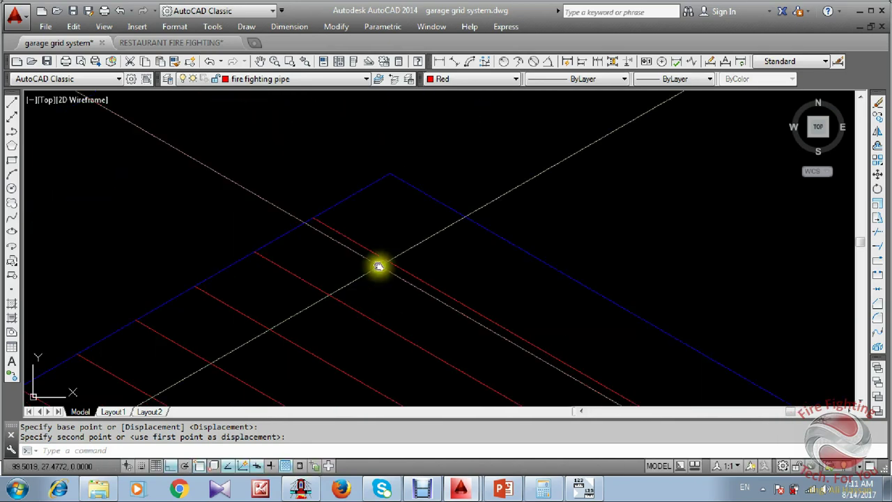
{"action": "scroll", "coordinate": [531, 268], "scroll_direction": "up", "scroll_amount": 3}
{"action": "left_click", "coordinate": [537, 247]}
{"action": "middle_click_drag", "start_coordinate": [567, 286], "coordinate": [562, 281]}
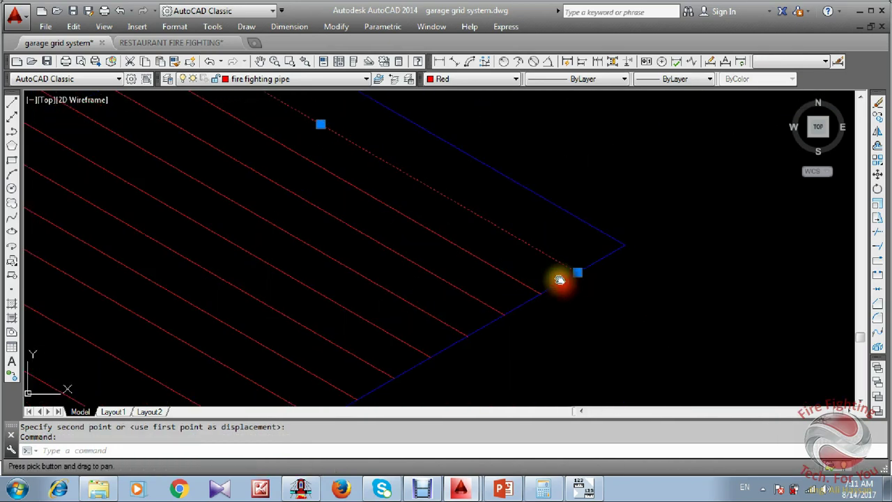
{"action": "type", "text": "m"}
{"action": "key", "text": "Return"}
{"action": "left_click", "coordinate": [567, 311]}
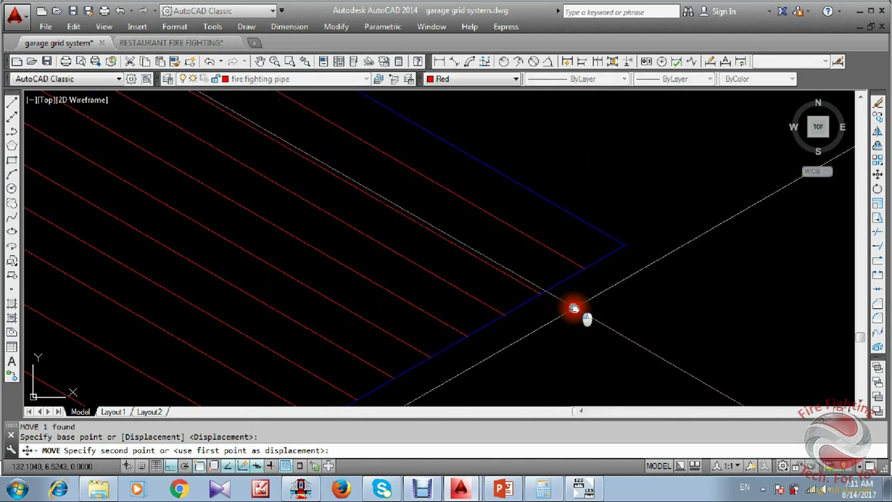
{"action": "left_click", "coordinate": [573, 309]}
Compare the branch lines of the isometric grid with the pipe layout in the garage plan.
{"action": "scroll", "coordinate": [534, 270], "scroll_direction": "down", "scroll_amount": 3}
{"action": "scroll", "coordinate": [420, 282], "scroll_direction": "up", "scroll_amount": 3}
{"action": "key", "text": "Escape"}
{"action": "scroll", "coordinate": [470, 300], "scroll_direction": "down", "scroll_amount": 6}
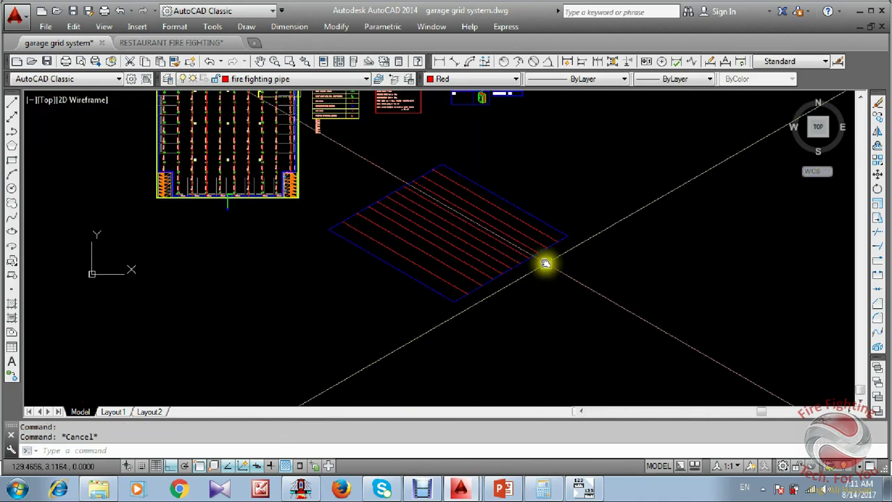
{"action": "scroll", "coordinate": [402, 246], "scroll_direction": "up", "scroll_amount": 4}
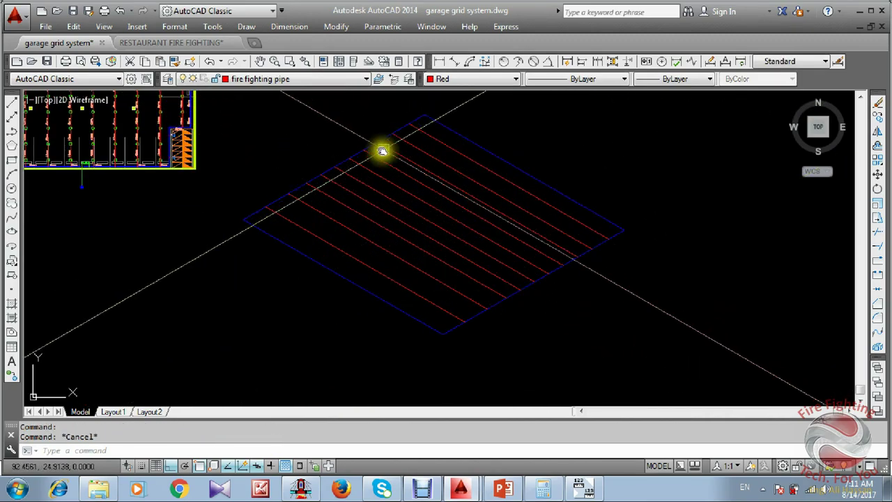
{"action": "scroll", "coordinate": [474, 223], "scroll_direction": "up", "scroll_amount": 2}
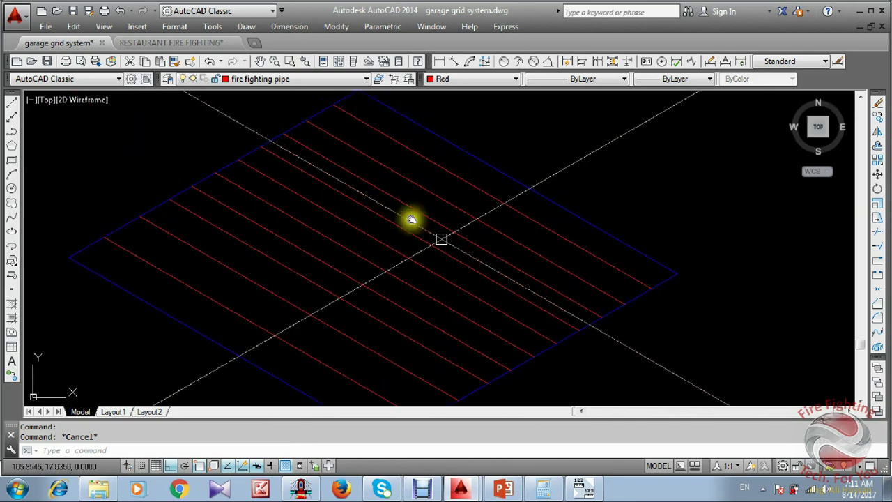
{"action": "scroll", "coordinate": [377, 209], "scroll_direction": "down", "scroll_amount": 4}
{"action": "scroll", "coordinate": [374, 193], "scroll_direction": "up", "scroll_amount": 5}
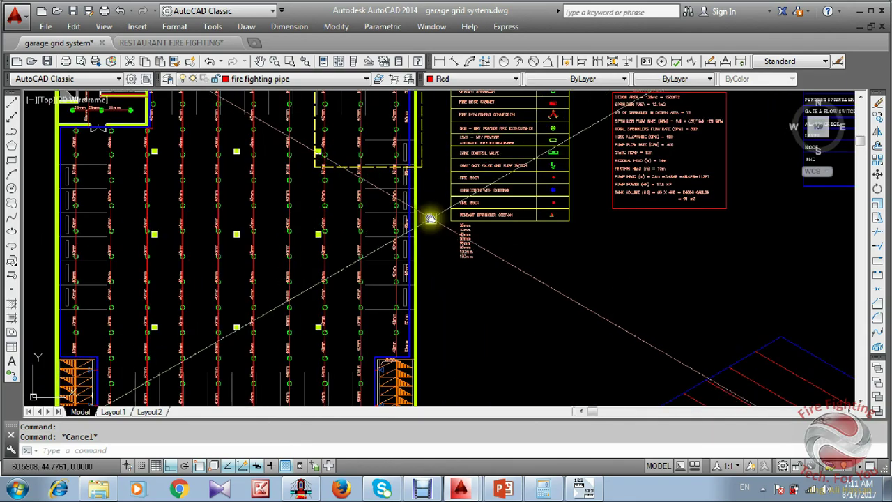
Examine the garage sprinkler plan, its dashed design area, the legend tables and the isometric pipe grid.
{"action": "middle_click_drag", "start_coordinate": [420, 247], "coordinate": [417, 281]}
{"action": "middle_click_drag", "start_coordinate": [375, 158], "coordinate": [375, 189]}
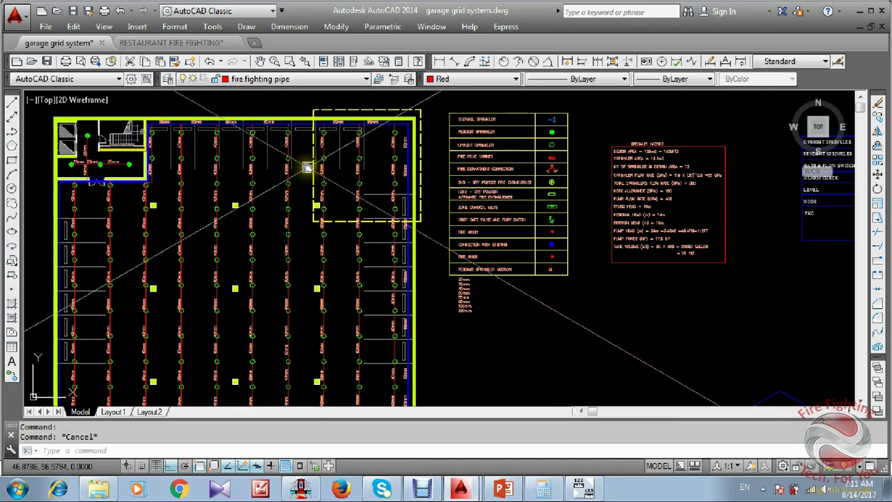
{"action": "scroll", "coordinate": [307, 167], "scroll_direction": "down", "scroll_amount": 5}
{"action": "scroll", "coordinate": [498, 272], "scroll_direction": "up", "scroll_amount": 3}
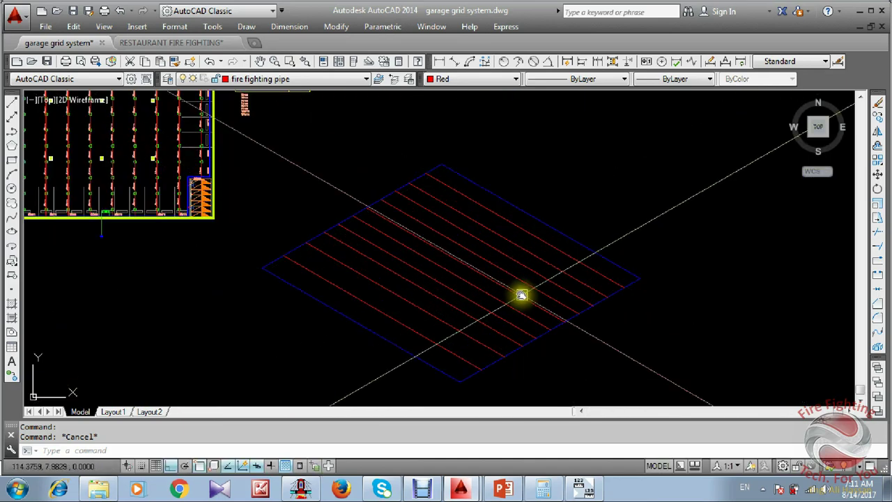
{"action": "middle_click_drag", "start_coordinate": [427, 267], "coordinate": [438, 285]}
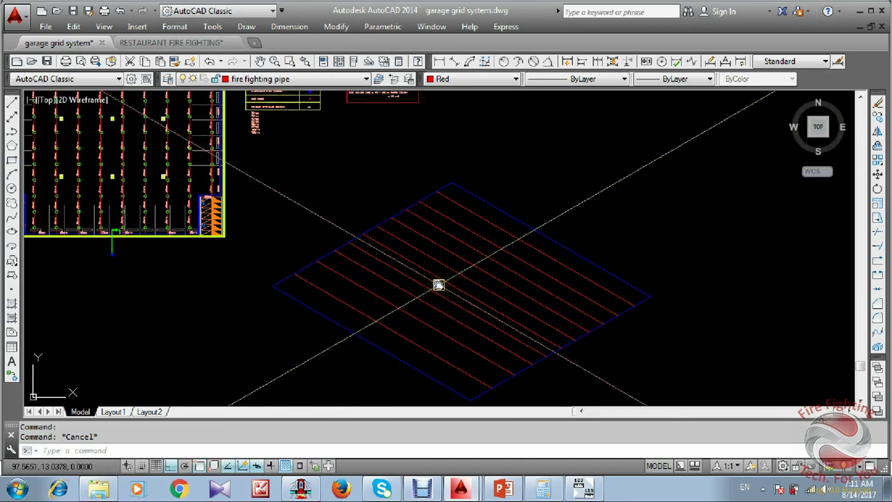
{"action": "scroll", "coordinate": [439, 284], "scroll_direction": "down", "scroll_amount": 1}
{"action": "scroll", "coordinate": [283, 90], "scroll_direction": "up", "scroll_amount": 2}
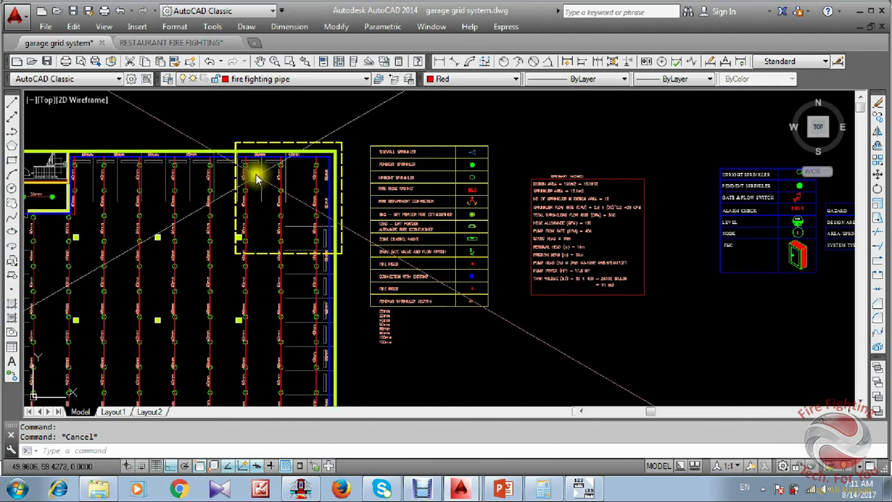
{"action": "scroll", "coordinate": [256, 179], "scroll_direction": "up", "scroll_amount": 2}
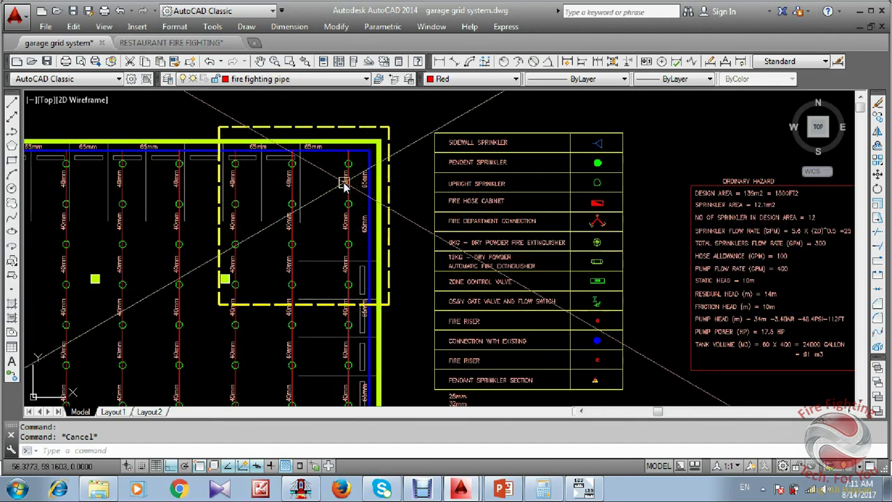
{"action": "middle_click_drag", "start_coordinate": [332, 238], "coordinate": [318, 212]}
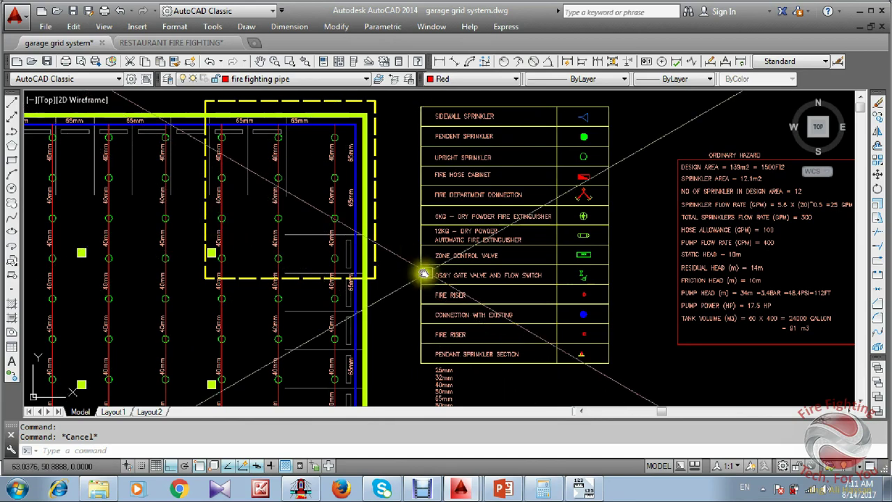
{"action": "scroll", "coordinate": [373, 208], "scroll_direction": "down", "scroll_amount": 4}
{"action": "middle_click_drag", "start_coordinate": [560, 329], "coordinate": [504, 246]}
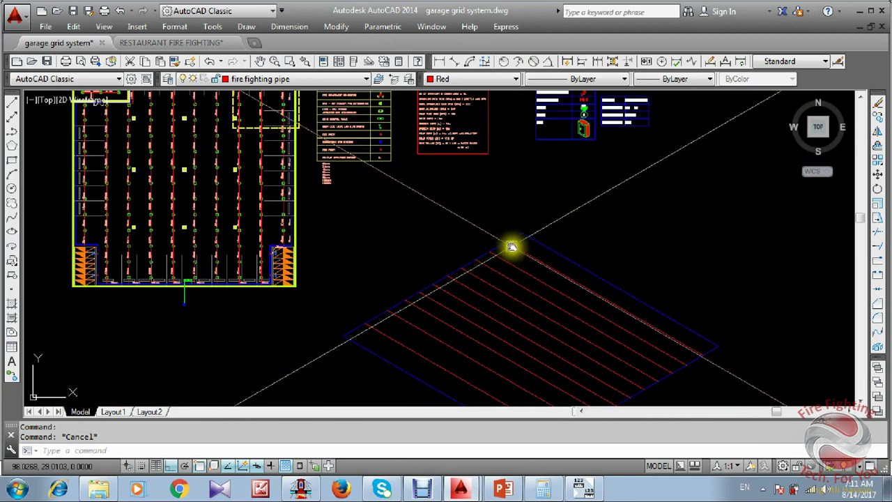
{"action": "middle_click_drag", "start_coordinate": [514, 283], "coordinate": [464, 213]}
{"action": "middle_click_drag", "start_coordinate": [637, 277], "coordinate": [606, 194]}
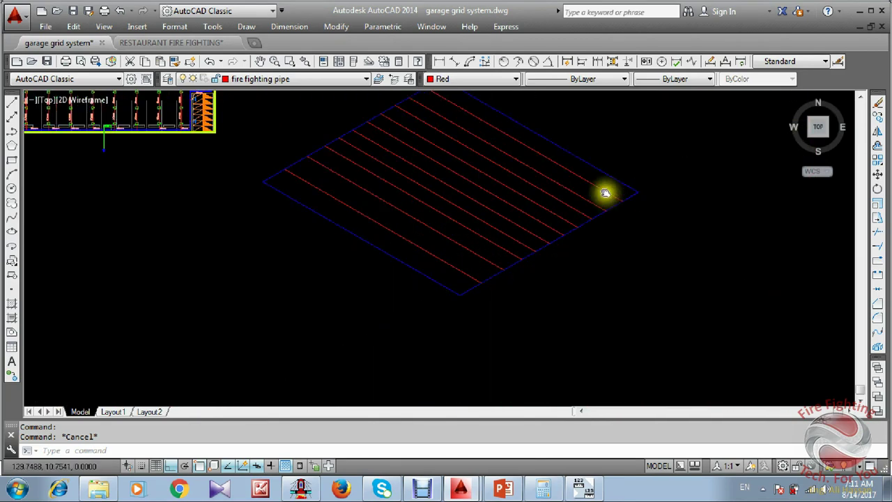
{"action": "scroll", "coordinate": [606, 193], "scroll_direction": "up", "scroll_amount": 2}
{"action": "left_click", "coordinate": [578, 209]}
{"action": "left_click", "coordinate": [560, 220]}
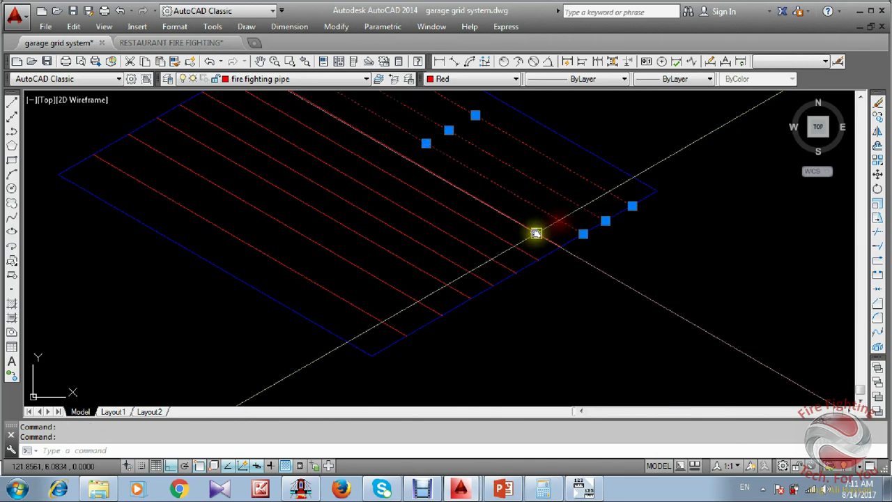
{"action": "left_click", "coordinate": [534, 231]}
{"action": "left_click", "coordinate": [476, 273]}
{"action": "left_click", "coordinate": [453, 289]}
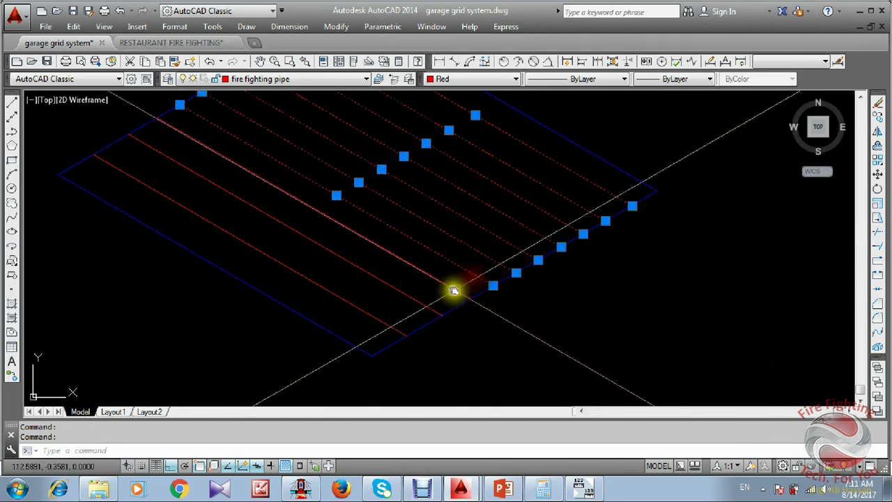
{"action": "left_click", "coordinate": [419, 304]}
{"action": "scroll", "coordinate": [426, 239], "scroll_direction": "down", "scroll_amount": 3}
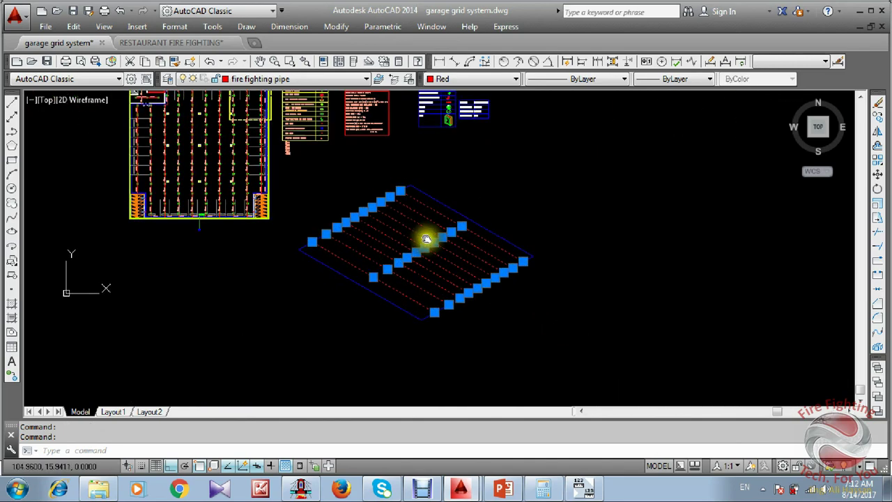
{"action": "scroll", "coordinate": [436, 248], "scroll_direction": "up", "scroll_amount": 4}
{"action": "key", "text": "Escape"}
{"action": "scroll", "coordinate": [449, 241], "scroll_direction": "down", "scroll_amount": 1}
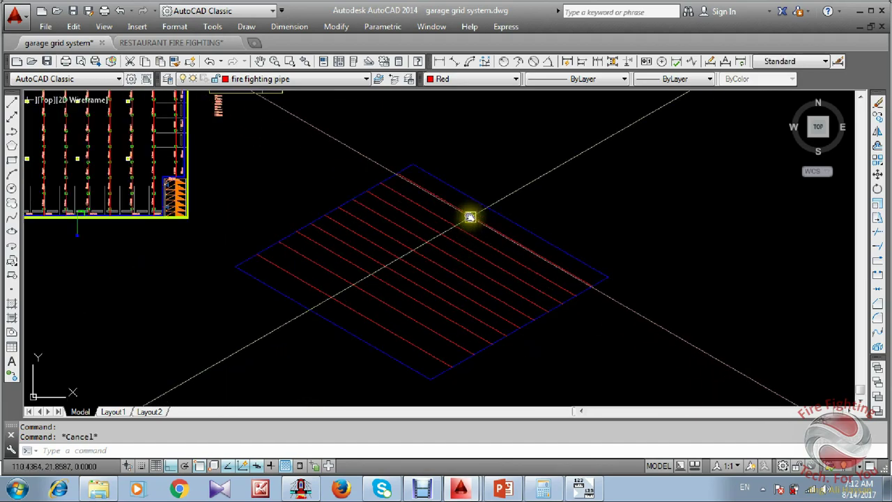
Copy the upright sprinkler symbol from the legend onto the upper end of the isometric grid's outermost red branch line.
{"action": "middle_click_drag", "start_coordinate": [431, 267], "coordinate": [439, 302]}
{"action": "middle_click_drag", "start_coordinate": [421, 218], "coordinate": [443, 302]}
{"action": "scroll", "coordinate": [307, 136], "scroll_direction": "up", "scroll_amount": 2}
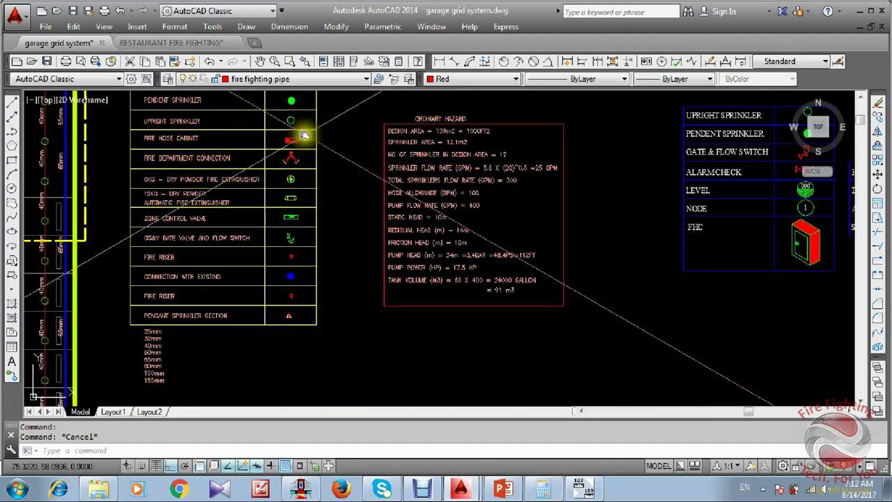
{"action": "middle_click_drag", "start_coordinate": [297, 120], "coordinate": [355, 210]}
{"action": "scroll", "coordinate": [365, 212], "scroll_direction": "up", "scroll_amount": 2}
{"action": "left_click", "coordinate": [351, 208]}
{"action": "type", "text": "co"}
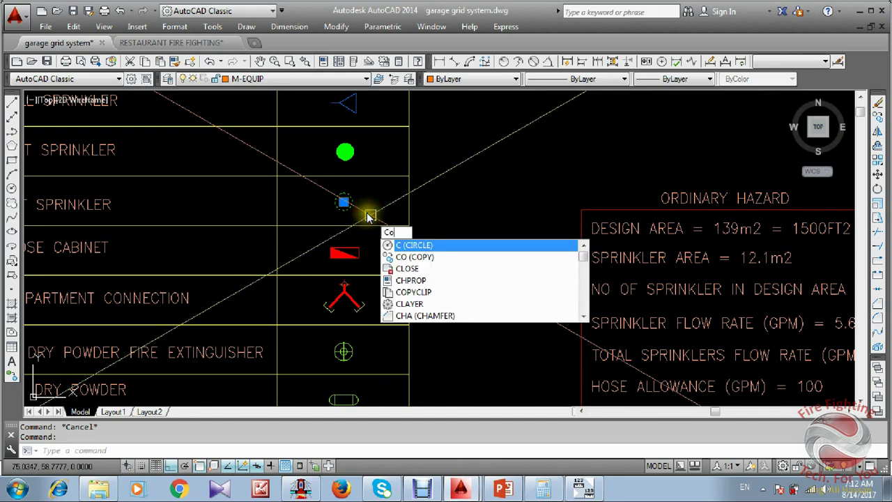
{"action": "key", "text": "Return"}
{"action": "left_click", "coordinate": [343, 203]}
{"action": "scroll", "coordinate": [421, 272], "scroll_direction": "down", "scroll_amount": 2}
{"action": "middle_click_drag", "start_coordinate": [426, 265], "coordinate": [374, 85]}
{"action": "scroll", "coordinate": [529, 265], "scroll_direction": "down", "scroll_amount": 2}
{"action": "middle_click_drag", "start_coordinate": [530, 265], "coordinate": [424, 97]}
{"action": "scroll", "coordinate": [536, 277], "scroll_direction": "up", "scroll_amount": 4}
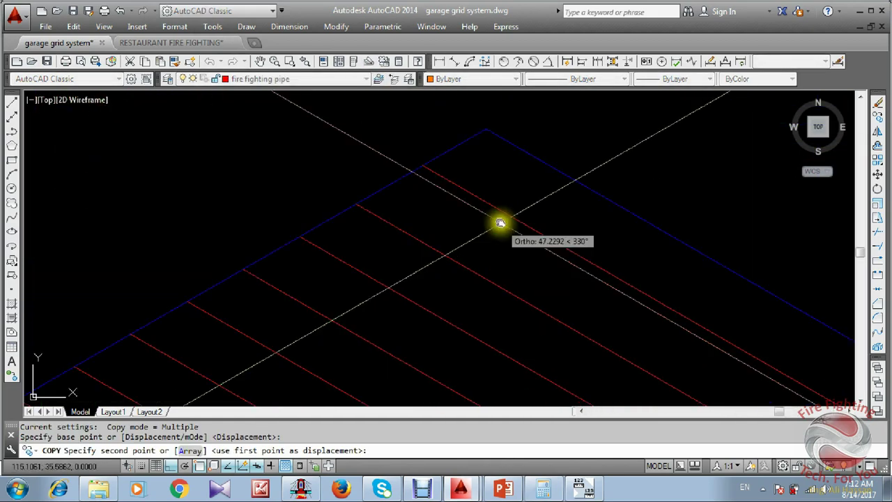
{"action": "middle_click_drag", "start_coordinate": [478, 199], "coordinate": [476, 197]}
{"action": "left_click", "coordinate": [476, 198]}
{"action": "scroll", "coordinate": [476, 198], "scroll_direction": "up", "scroll_amount": 2}
{"action": "key", "text": "Escape"}
Copy the placed sprinkler three times along the same branch line at 330°, spaced about 2.7 units apart.
{"action": "type", "text": "c"}
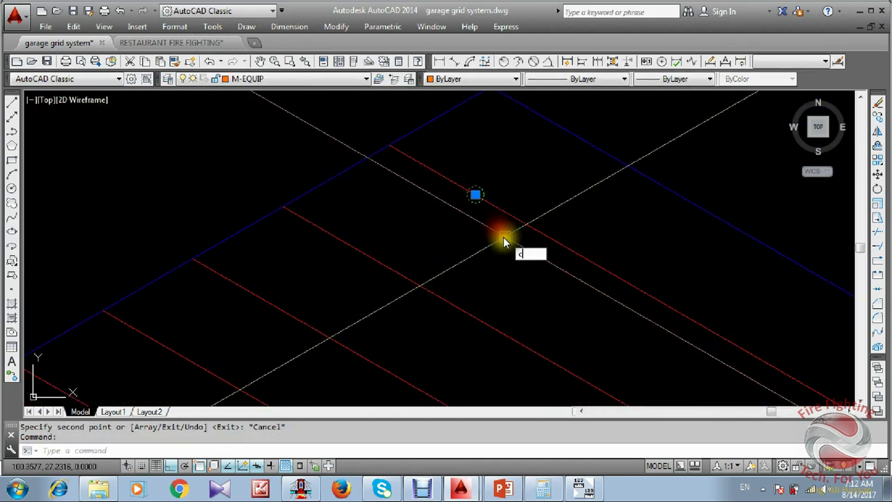
{"action": "type", "text": "co"}
{"action": "key", "text": "Return"}
{"action": "scroll", "coordinate": [453, 223], "scroll_direction": "down", "scroll_amount": 2}
{"action": "left_click", "coordinate": [412, 189]}
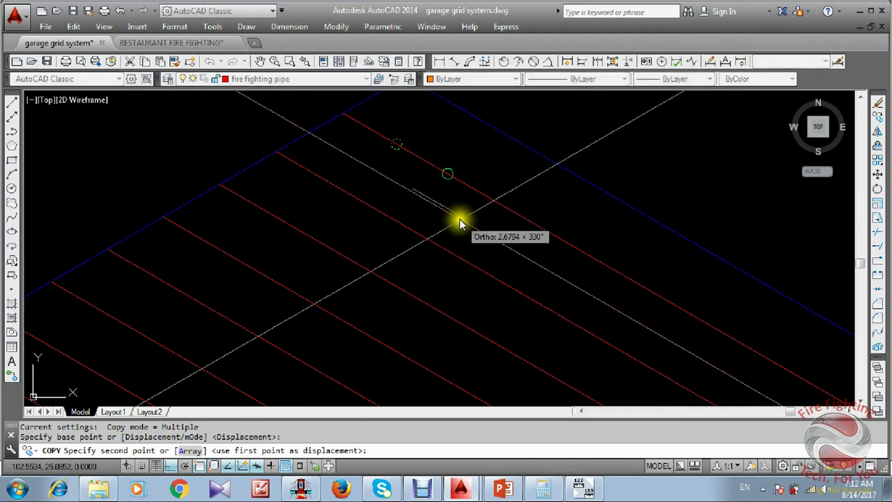
{"action": "left_click", "coordinate": [460, 224]}
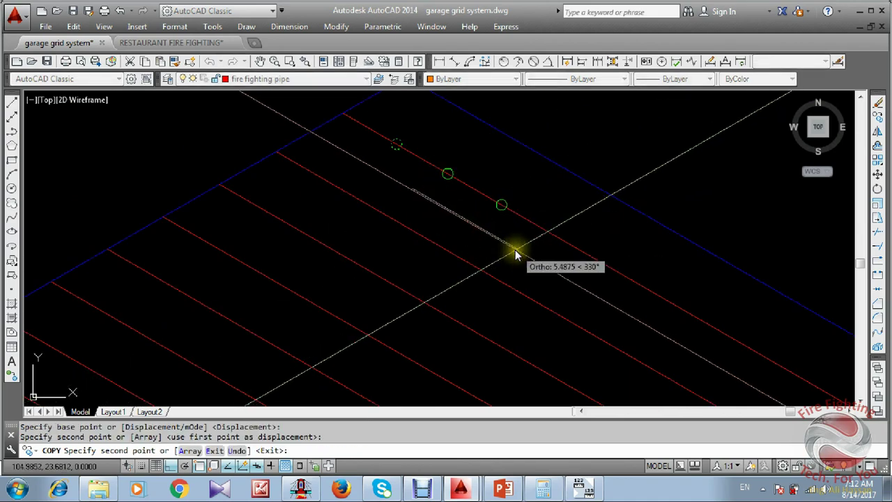
{"action": "left_click", "coordinate": [520, 254]}
{"action": "key", "text": "Escape"}
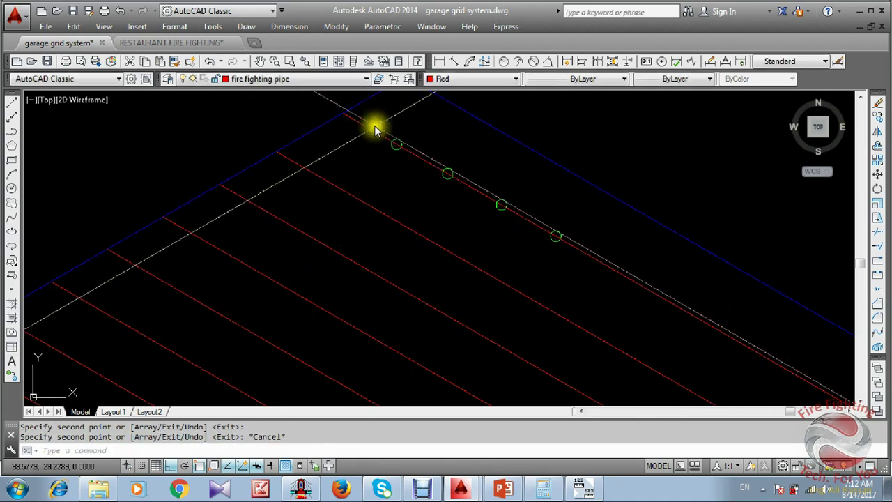
Copy the four sprinklers onto the next two parallel branch lines, using the branch ends on the blue main as reference points.
{"action": "left_click", "coordinate": [376, 125]}
{"action": "left_click", "coordinate": [606, 265]}
{"action": "type", "text": "co"}
{"action": "key", "text": "Return"}
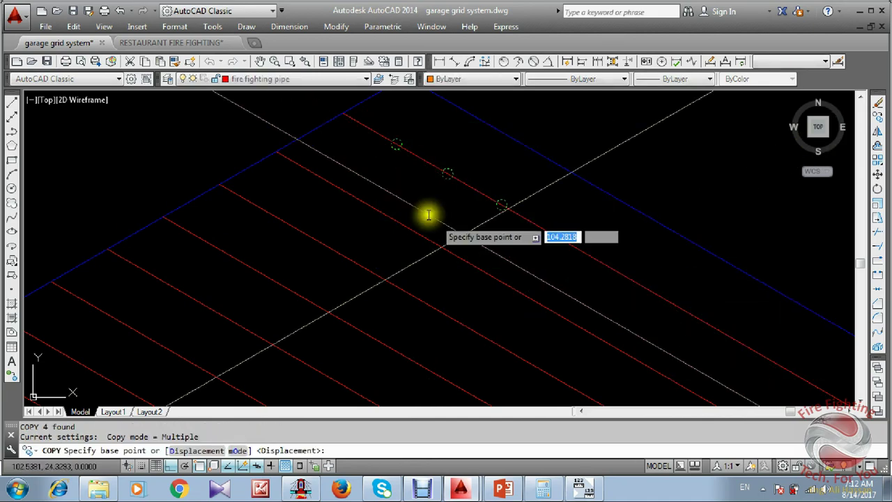
{"action": "left_click", "coordinate": [350, 125]}
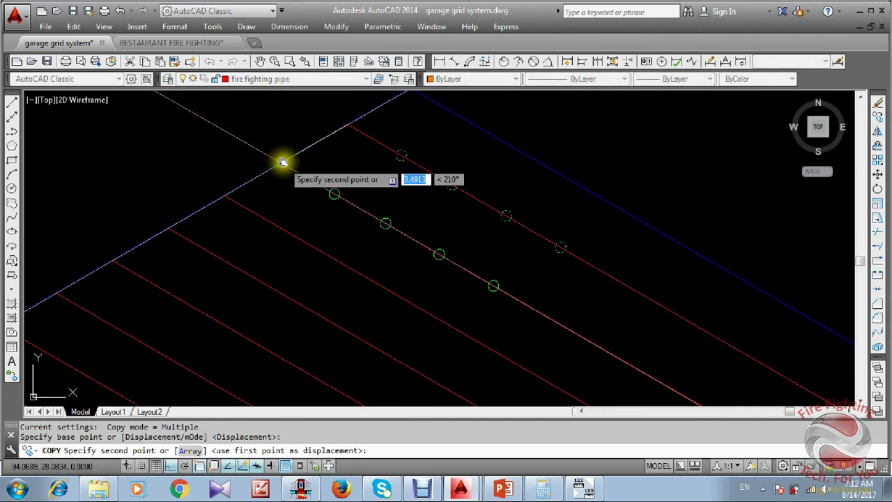
{"action": "left_click", "coordinate": [225, 194]}
{"action": "key", "text": "Escape"}
{"action": "scroll", "coordinate": [393, 203], "scroll_direction": "down", "scroll_amount": 5}
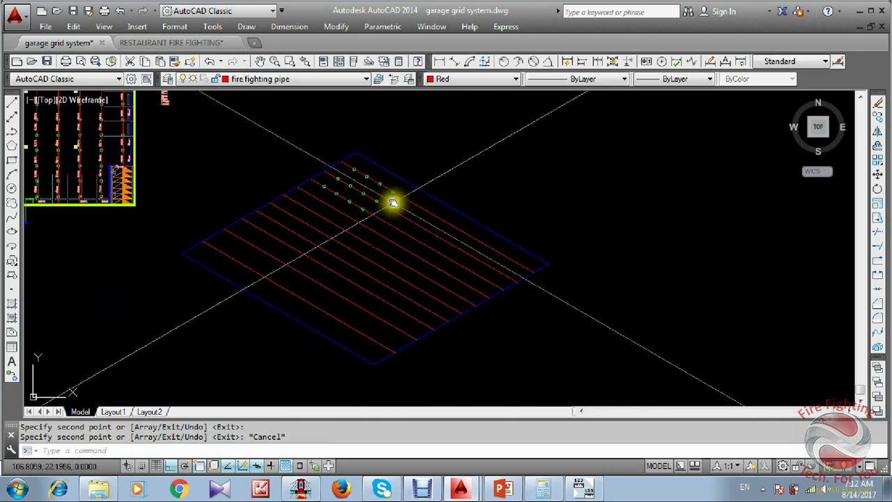
Draw a supply pipe line from the middle of the isometric grid's lower blue main outward, parallel to the branch lines.
{"action": "scroll", "coordinate": [393, 203], "scroll_direction": "up", "scroll_amount": 4}
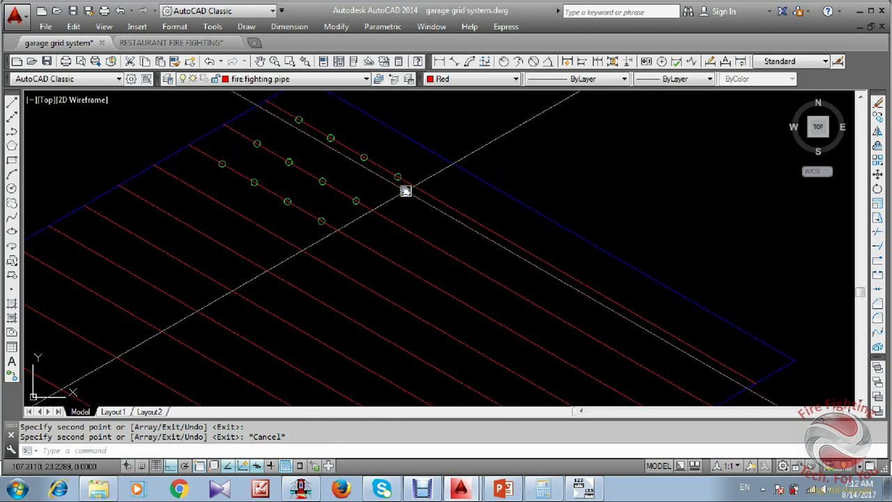
{"action": "scroll", "coordinate": [406, 190], "scroll_direction": "down", "scroll_amount": 6}
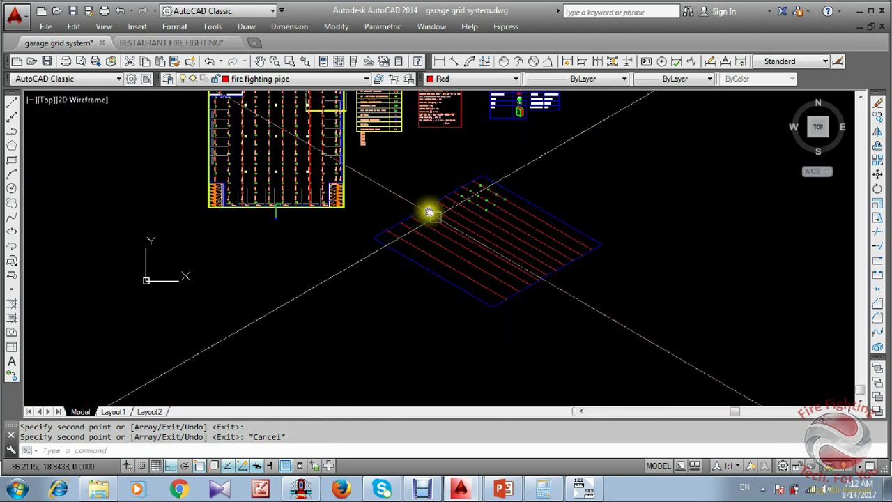
{"action": "scroll", "coordinate": [327, 190], "scroll_direction": "up", "scroll_amount": 1}
{"action": "scroll", "coordinate": [214, 205], "scroll_direction": "up", "scroll_amount": 2}
{"action": "scroll", "coordinate": [419, 226], "scroll_direction": "up", "scroll_amount": 1}
{"action": "middle_click_drag", "start_coordinate": [419, 226], "coordinate": [276, 117]}
{"action": "scroll", "coordinate": [279, 119], "scroll_direction": "down", "scroll_amount": 2}
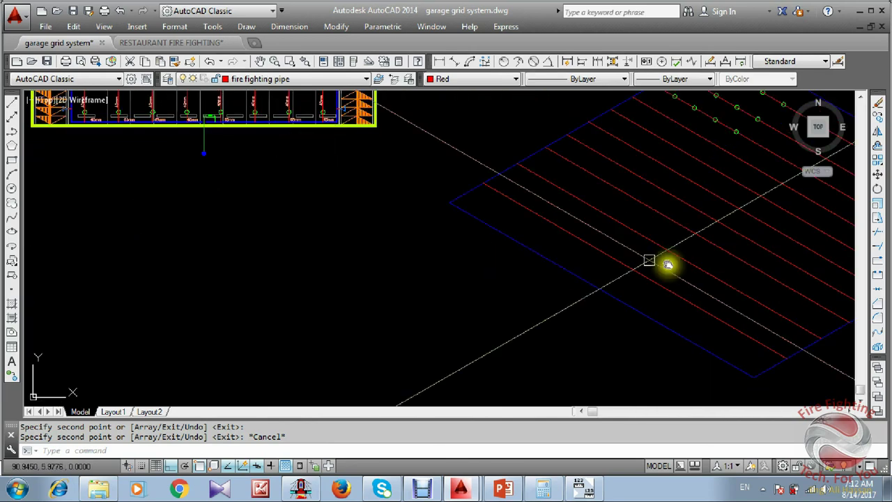
{"action": "mouse_move", "coordinate": [668, 263]}
{"action": "middle_mouse_down"}
{"action": "mouse_move", "coordinate": [558, 253]}
{"action": "mouse_move", "coordinate": [241, 181]}
{"action": "middle_mouse_up"}
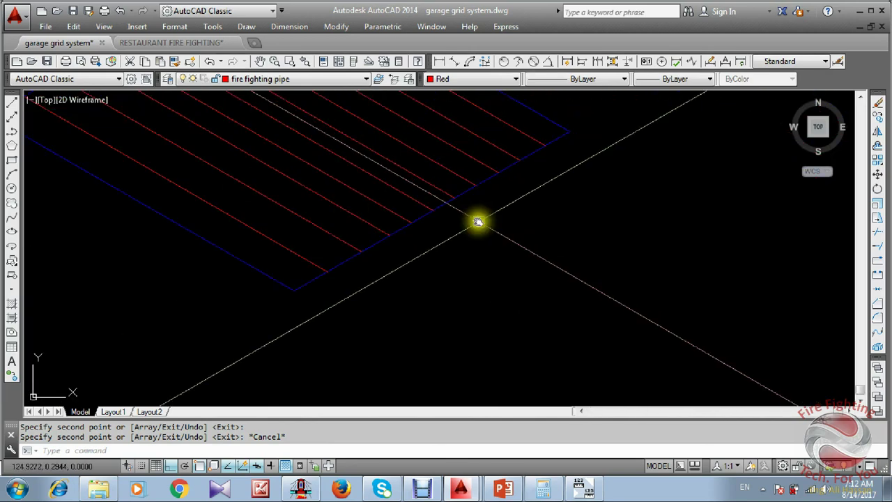
{"action": "middle_click_drag", "start_coordinate": [475, 220], "coordinate": [428, 212]}
{"action": "scroll", "coordinate": [428, 213], "scroll_direction": "up", "scroll_amount": 1}
{"action": "type", "text": "l"}
{"action": "key", "text": "Return"}
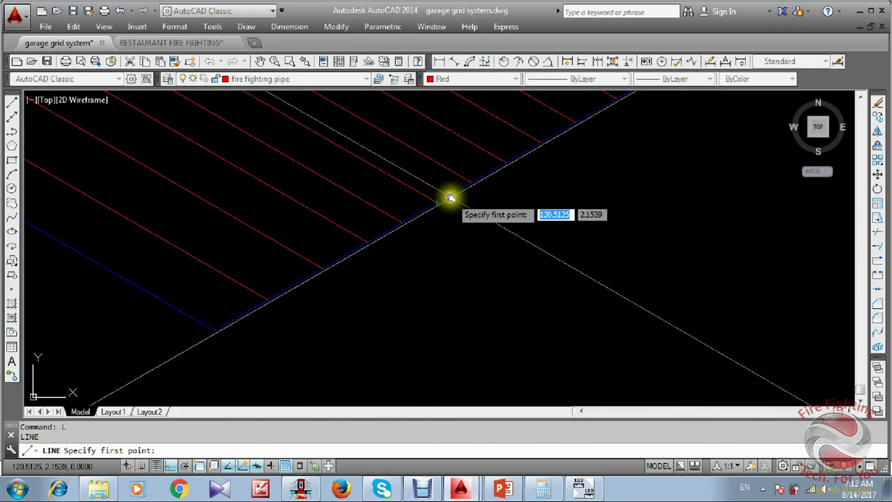
{"action": "scroll", "coordinate": [541, 251], "scroll_direction": "down", "scroll_amount": 1}
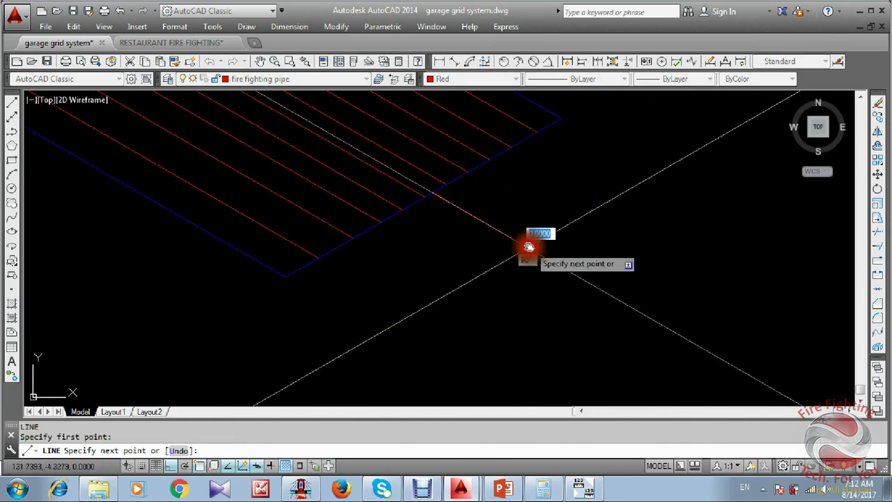
{"action": "key", "text": "Escape"}
Copy the zone control valve symbol from the legend onto the new supply pipe beside the isometric grid.
{"action": "middle_click_drag", "start_coordinate": [532, 243], "coordinate": [509, 285]}
{"action": "scroll", "coordinate": [441, 221], "scroll_direction": "down", "scroll_amount": 1}
{"action": "scroll", "coordinate": [433, 234], "scroll_direction": "up", "scroll_amount": 2}
{"action": "middle_click_drag", "start_coordinate": [479, 237], "coordinate": [458, 307]}
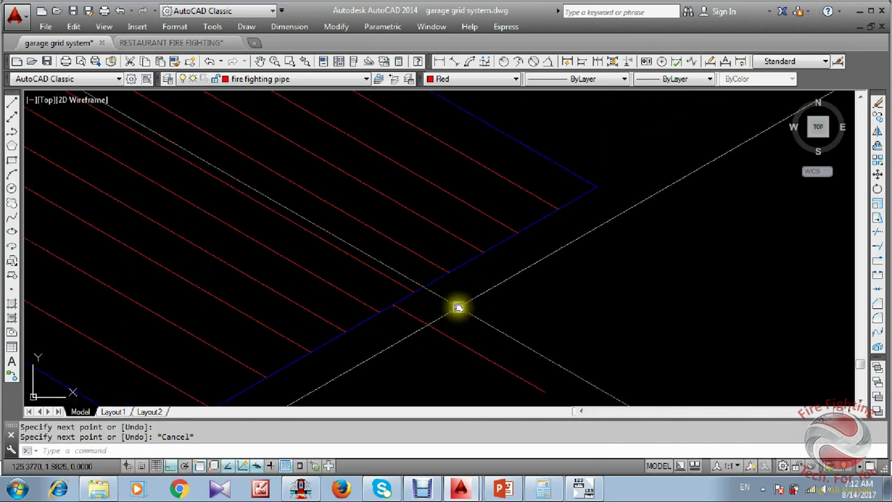
{"action": "scroll", "coordinate": [455, 310], "scroll_direction": "down", "scroll_amount": 4}
{"action": "scroll", "coordinate": [135, 146], "scroll_direction": "up", "scroll_amount": 2}
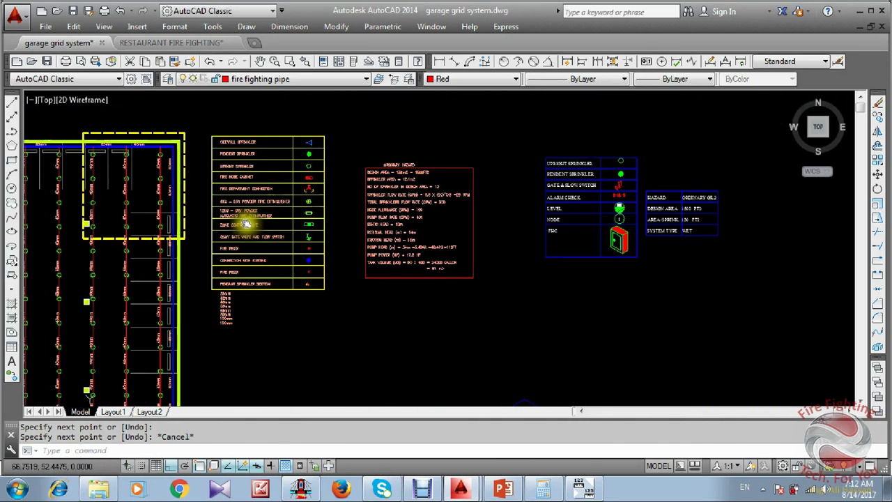
{"action": "scroll", "coordinate": [246, 224], "scroll_direction": "up", "scroll_amount": 5}
{"action": "type", "text": "c"}
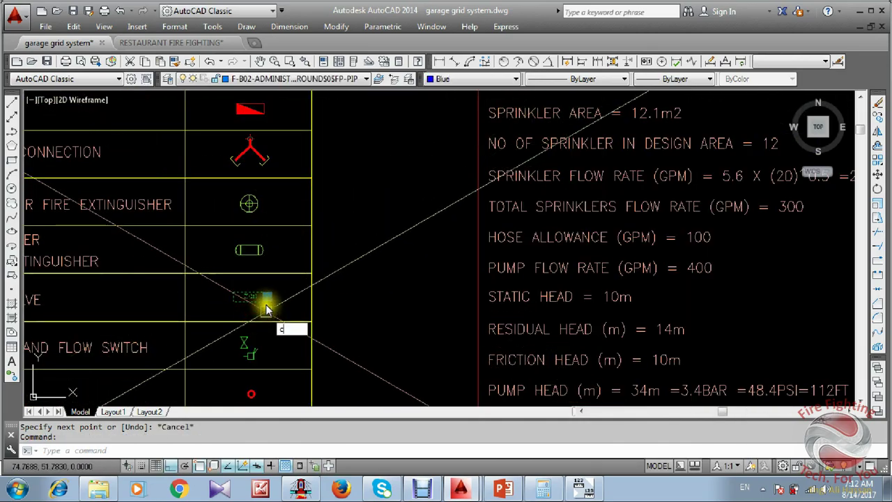
{"action": "type", "text": "o"}
{"action": "key", "text": "Return"}
{"action": "scroll", "coordinate": [267, 295], "scroll_direction": "up", "scroll_amount": 1}
{"action": "left_click", "coordinate": [267, 304]}
{"action": "middle_click_drag", "start_coordinate": [295, 339], "coordinate": [199, 132]}
{"action": "scroll", "coordinate": [342, 94], "scroll_direction": "down", "scroll_amount": 5}
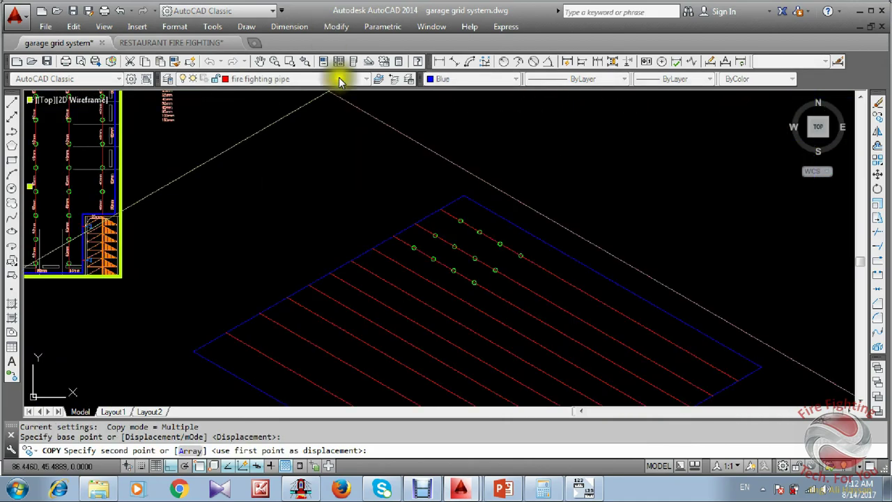
{"action": "middle_click_drag", "start_coordinate": [443, 210], "coordinate": [388, 28]}
{"action": "middle_click_drag", "start_coordinate": [620, 271], "coordinate": [525, 211]}
{"action": "key", "text": "Escape"}
{"action": "scroll", "coordinate": [524, 211], "scroll_direction": "up", "scroll_amount": 3}
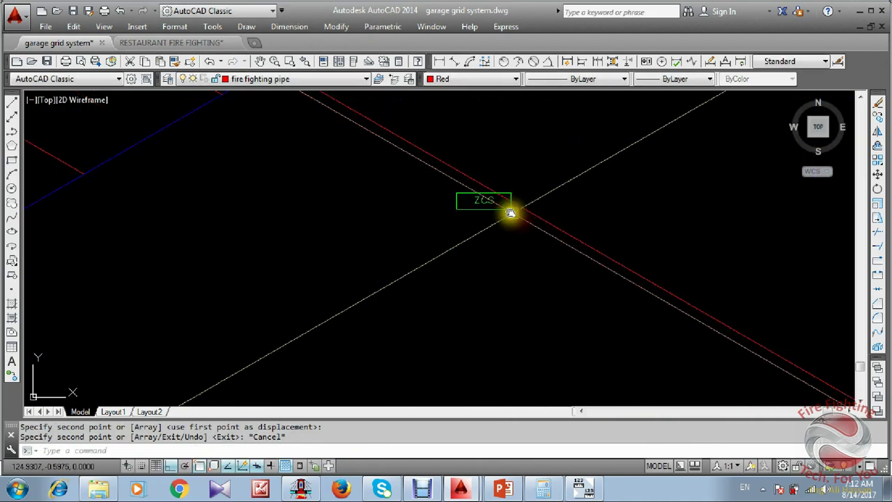
Align the zone control valve symbol with the supply pipe by two point pairs, keeping its original scale.
{"action": "left_click", "coordinate": [504, 215]}
{"action": "type", "text": "AL"}
{"action": "key", "text": "Return"}
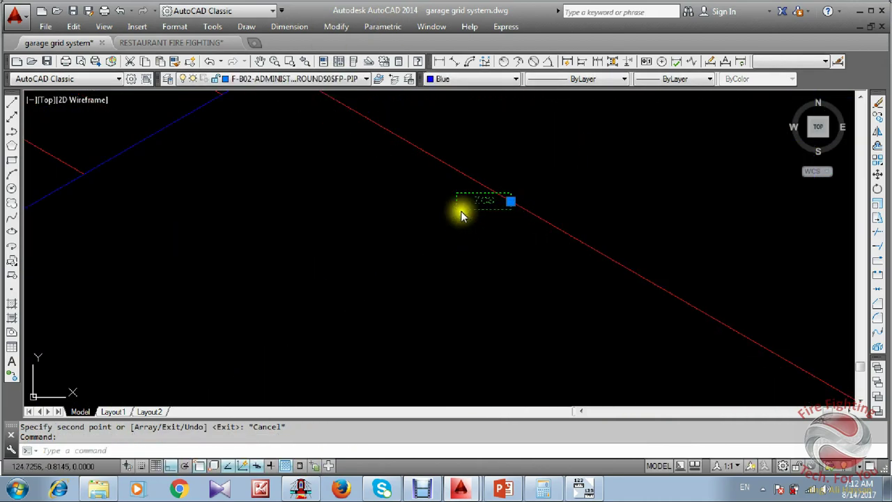
{"action": "scroll", "coordinate": [462, 205], "scroll_direction": "up", "scroll_amount": 1}
{"action": "left_click", "coordinate": [453, 198]}
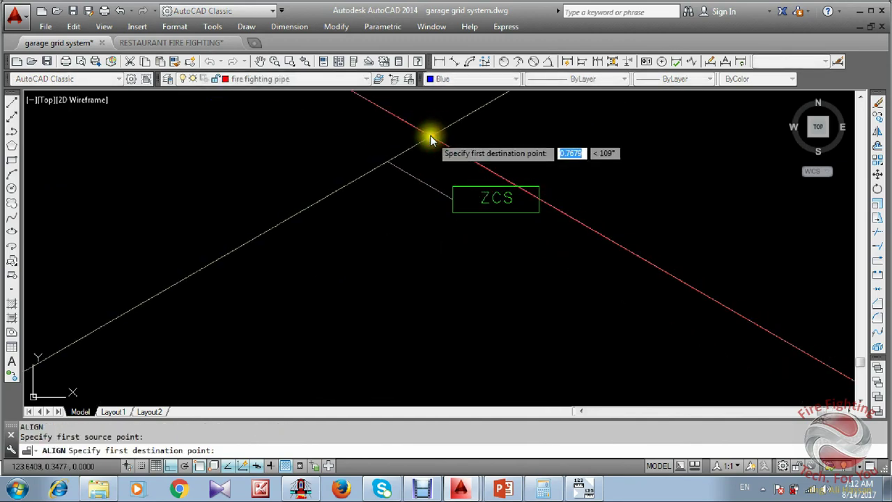
{"action": "left_click", "coordinate": [432, 136]}
{"action": "left_click", "coordinate": [525, 195]}
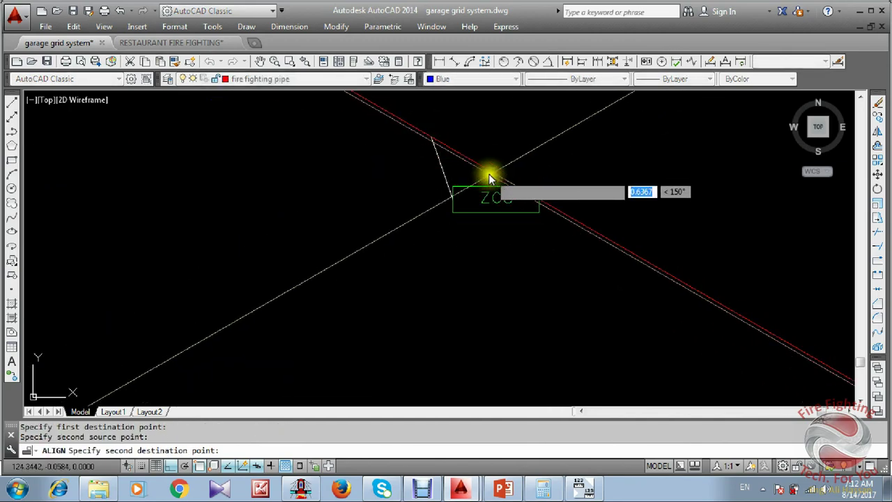
{"action": "left_click", "coordinate": [488, 177]}
{"action": "key", "text": "Return"}
{"action": "key", "text": "Return"}
{"action": "key", "text": "Return"}
Scale the zone control valve symbol by a factor of 2 from a base point on the supply pipe.
{"action": "left_click", "coordinate": [481, 183]}
{"action": "type", "text": "sc"}
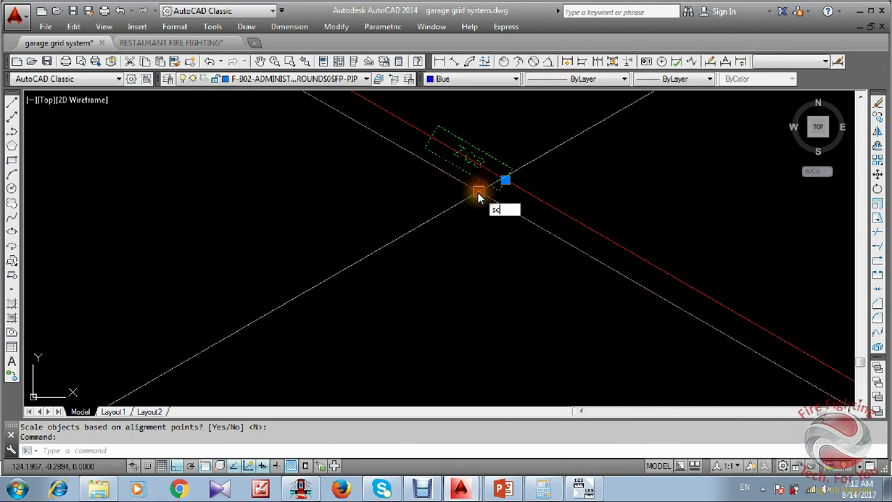
{"action": "key", "text": "Return"}
{"action": "left_click", "coordinate": [506, 209]}
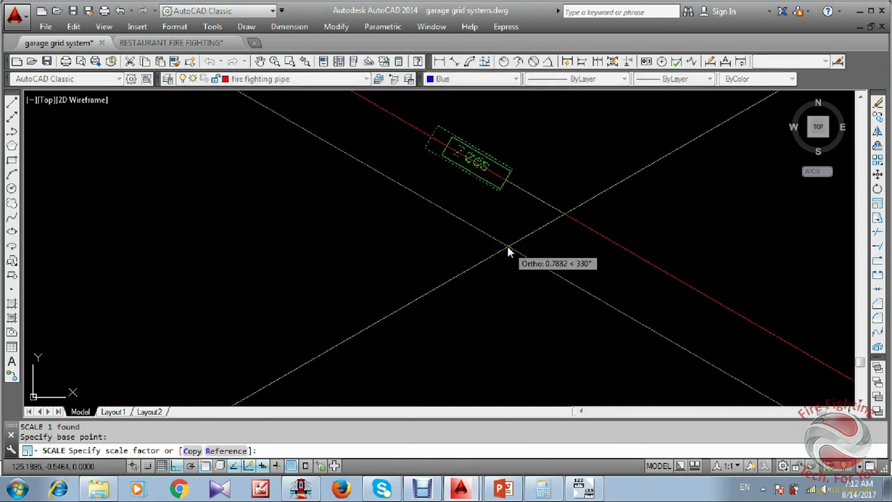
{"action": "type", "text": "2"}
{"action": "key", "text": "Return"}
{"action": "key", "text": "Escape"}
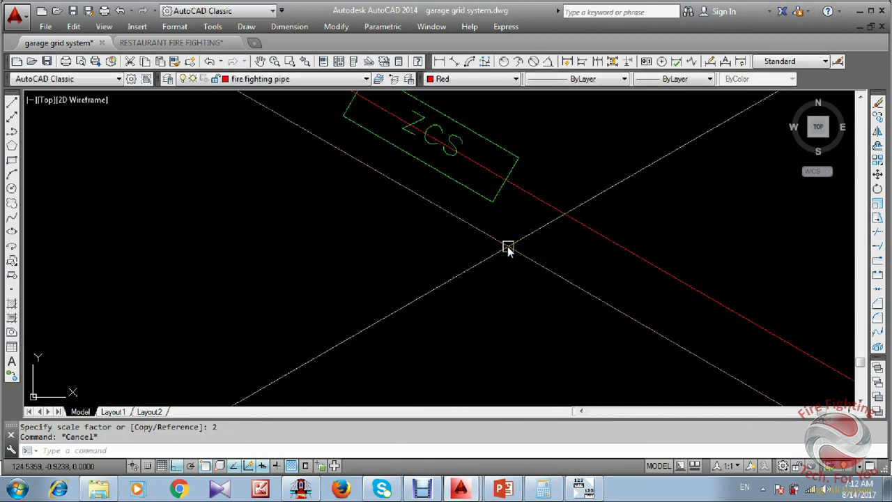
Trim away the part of the supply pipe that runs through the zone control valve symbol.
{"action": "scroll", "coordinate": [405, 196], "scroll_direction": "down", "scroll_amount": 3}
{"action": "scroll", "coordinate": [408, 199], "scroll_direction": "down", "scroll_amount": 2}
{"action": "scroll", "coordinate": [407, 199], "scroll_direction": "up", "scroll_amount": 3}
{"action": "type", "text": "tr"}
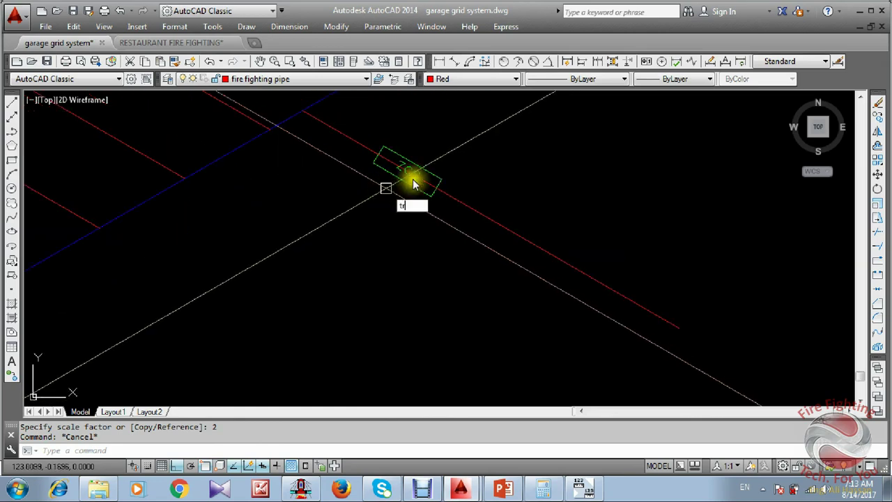
{"action": "scroll", "coordinate": [417, 183], "scroll_direction": "up", "scroll_amount": 2}
{"action": "key", "text": "Return"}
{"action": "key", "text": "Return"}
{"action": "key", "text": "Escape"}
{"action": "scroll", "coordinate": [546, 295], "scroll_direction": "down", "scroll_amount": 4}
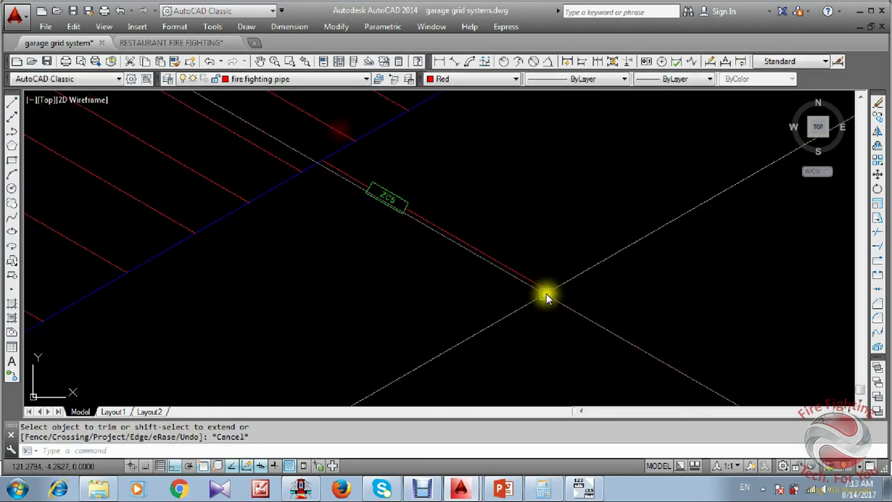
Draw a vertical riser about 6.3 units long at 270°, starting from the supply pipe beyond the zone control valve.
{"action": "type", "text": "l"}
{"action": "key", "text": "Return"}
{"action": "left_click", "coordinate": [457, 186]}
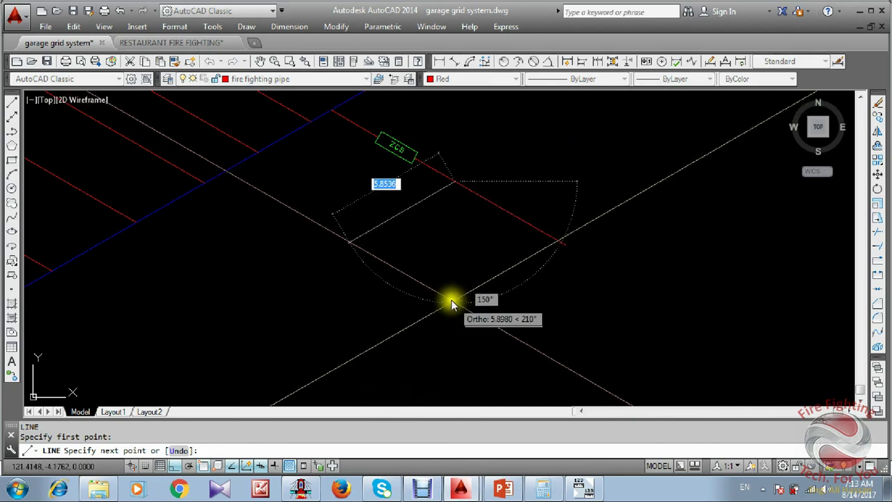
{"action": "key", "text": "F8"}
{"action": "key", "text": "F8"}
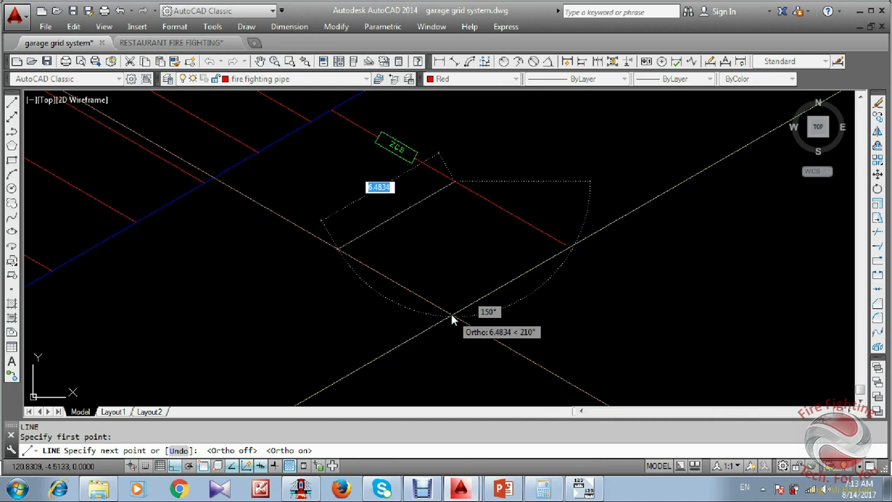
{"action": "key", "text": "F5"}
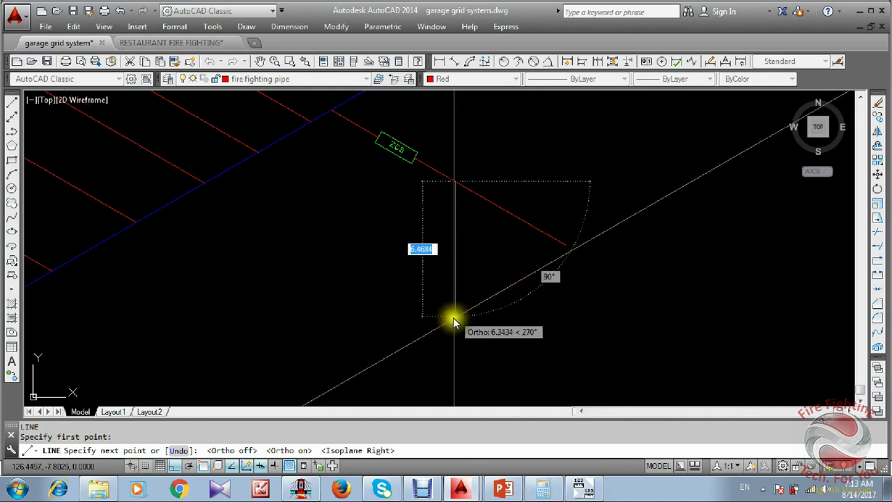
{"action": "left_click", "coordinate": [460, 321]}
{"action": "key", "text": "Escape"}
Fillet the supply pipe and the vertical riser into a sharp corner.
{"action": "type", "text": "f"}
{"action": "key", "text": "Return"}
{"action": "left_click", "coordinate": [455, 219]}
{"action": "left_click", "coordinate": [445, 175]}
{"action": "key", "text": "Escape"}
Switch to the RESTAURANT FIRE FIGHTING drawing and select the ACV valve symbol on its isometric riser.
{"action": "scroll", "coordinate": [460, 282], "scroll_direction": "down", "scroll_amount": 3}
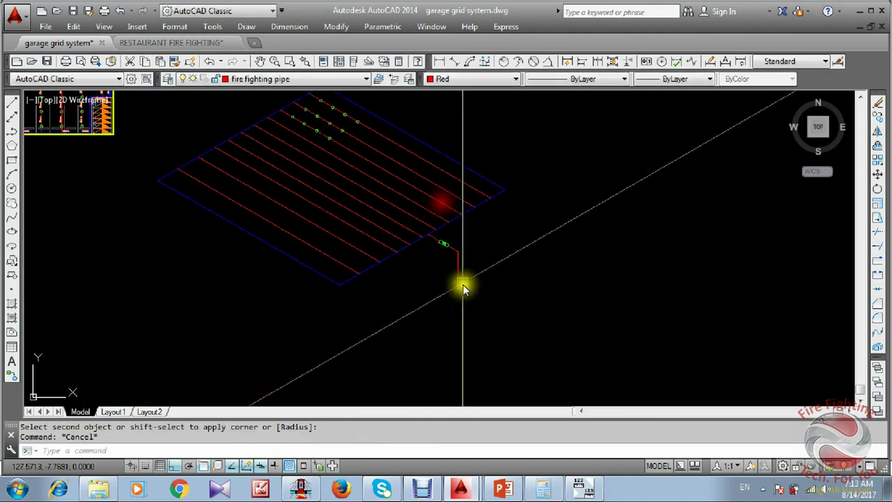
{"action": "middle_click_drag", "start_coordinate": [463, 285], "coordinate": [390, 328]}
{"action": "scroll", "coordinate": [390, 328], "scroll_direction": "down", "scroll_amount": 2}
{"action": "scroll", "coordinate": [265, 209], "scroll_direction": "up", "scroll_amount": 2}
{"action": "scroll", "coordinate": [341, 244], "scroll_direction": "down", "scroll_amount": 2}
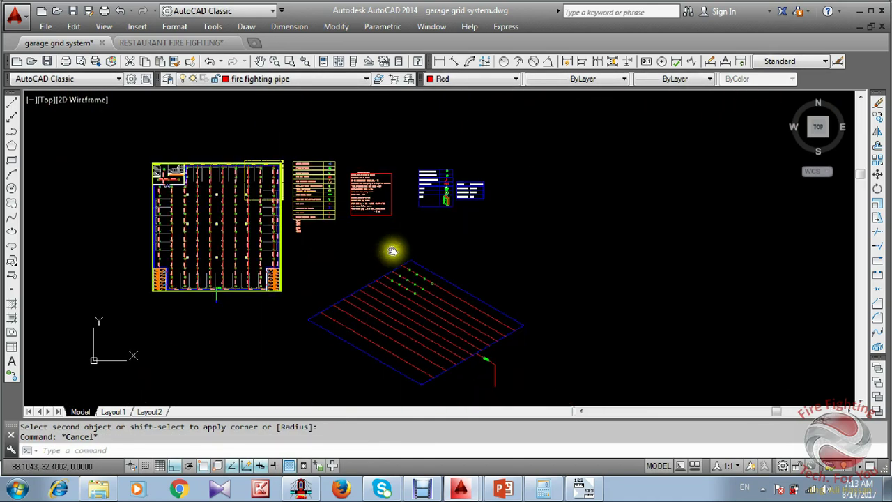
{"action": "middle_click_drag", "start_coordinate": [393, 251], "coordinate": [327, 203]}
{"action": "middle_click_drag", "start_coordinate": [253, 237], "coordinate": [417, 250]}
{"action": "left_click", "coordinate": [171, 43]}
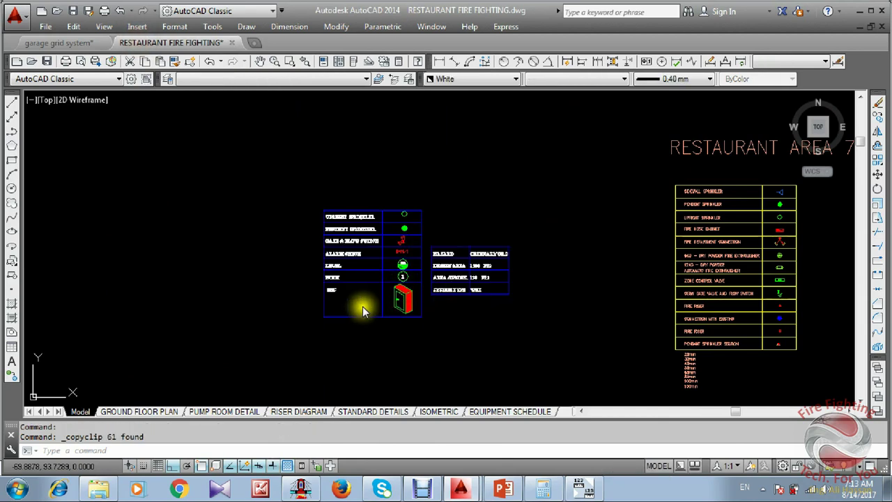
{"action": "key", "text": "Escape"}
{"action": "scroll", "coordinate": [364, 311], "scroll_direction": "down", "scroll_amount": 3}
{"action": "scroll", "coordinate": [271, 299], "scroll_direction": "up", "scroll_amount": 3}
{"action": "scroll", "coordinate": [367, 252], "scroll_direction": "up", "scroll_amount": 3}
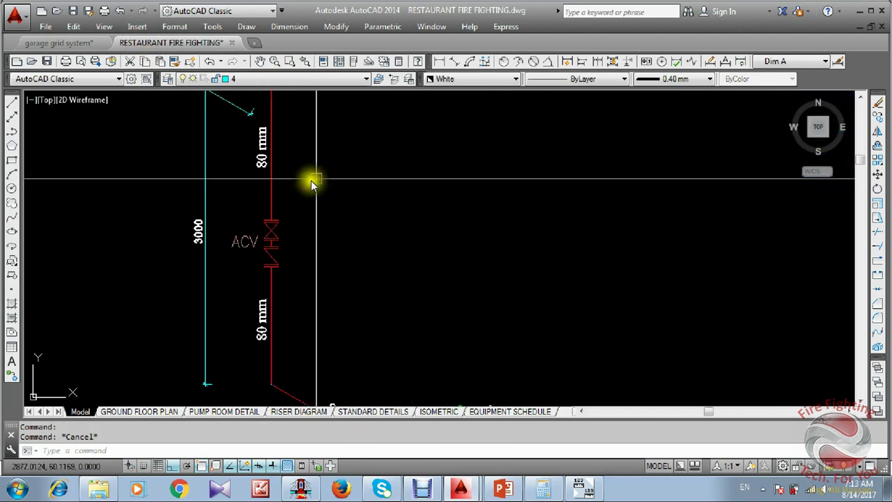
{"action": "scroll", "coordinate": [293, 209], "scroll_direction": "up", "scroll_amount": 2}
{"action": "left_click", "coordinate": [236, 264]}
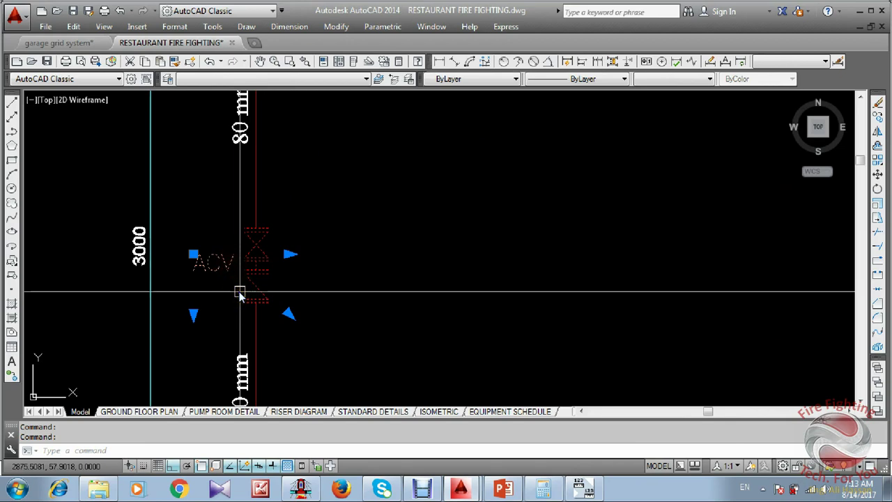
Add the sloped 3000 dimension and the 100GPM HOSE ALLOWANCE leader with its text to the selection and copy everything.
{"action": "scroll", "coordinate": [279, 279], "scroll_direction": "down", "scroll_amount": 3}
{"action": "scroll", "coordinate": [265, 205], "scroll_direction": "up", "scroll_amount": 4}
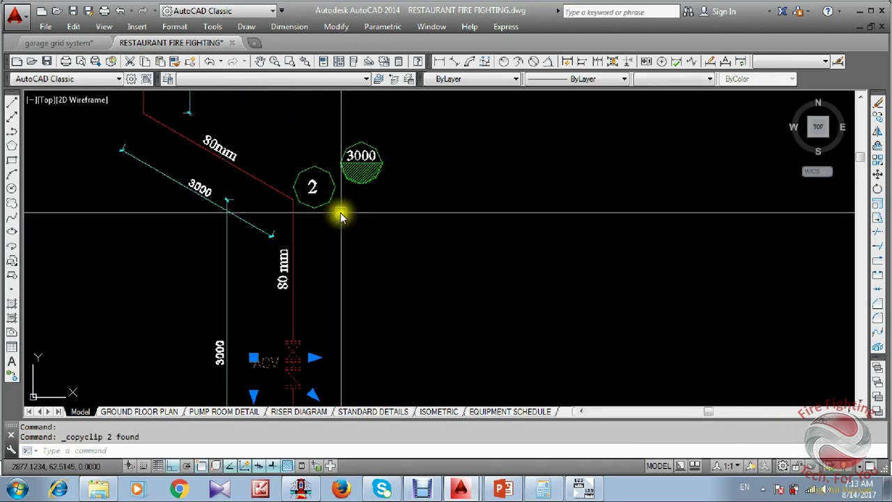
{"action": "left_click", "coordinate": [252, 207]}
{"action": "left_click", "coordinate": [251, 240]}
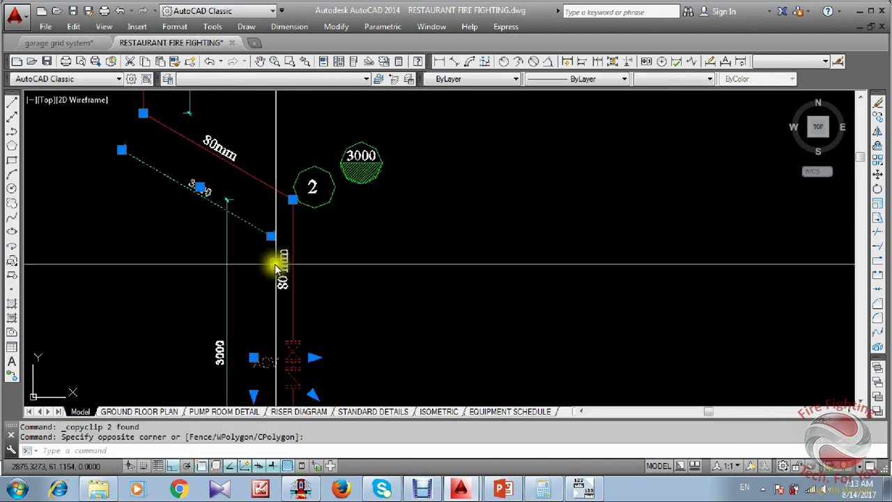
{"action": "scroll", "coordinate": [320, 277], "scroll_direction": "down", "scroll_amount": 2}
{"action": "middle_click_drag", "start_coordinate": [321, 277], "coordinate": [297, 184]}
{"action": "scroll", "coordinate": [324, 289], "scroll_direction": "up", "scroll_amount": 1}
{"action": "middle_click_drag", "start_coordinate": [364, 311], "coordinate": [354, 259]}
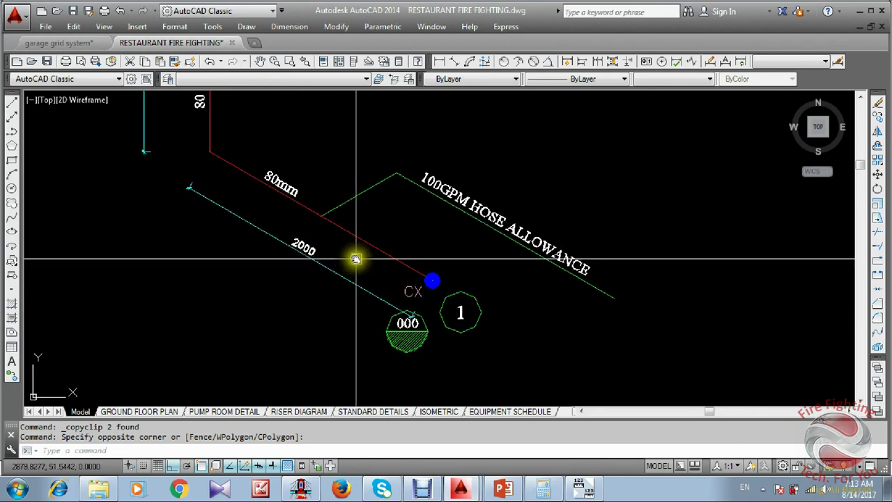
{"action": "scroll", "coordinate": [481, 333], "scroll_direction": "up", "scroll_amount": 2}
{"action": "scroll", "coordinate": [447, 321], "scroll_direction": "down", "scroll_amount": 4}
{"action": "scroll", "coordinate": [349, 221], "scroll_direction": "up", "scroll_amount": 4}
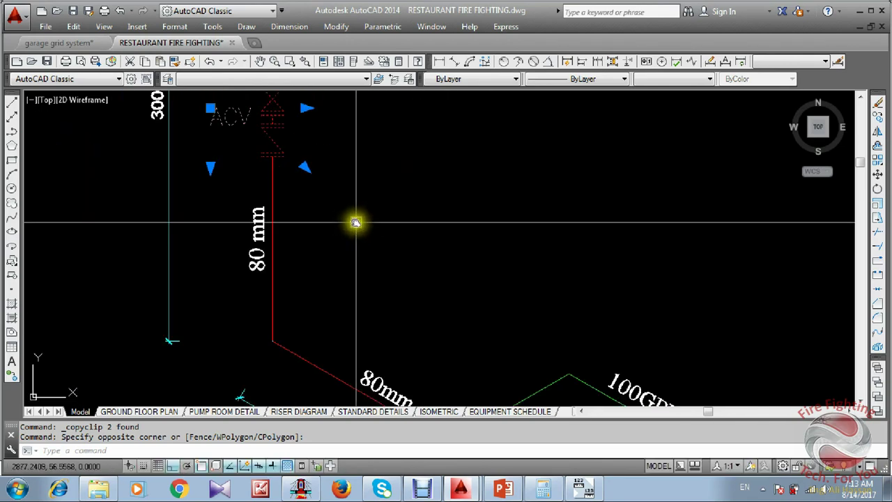
{"action": "scroll", "coordinate": [405, 237], "scroll_direction": "down", "scroll_amount": 3}
{"action": "scroll", "coordinate": [508, 277], "scroll_direction": "up", "scroll_amount": 3}
{"action": "left_click", "coordinate": [510, 272]}
{"action": "left_click", "coordinate": [289, 316]}
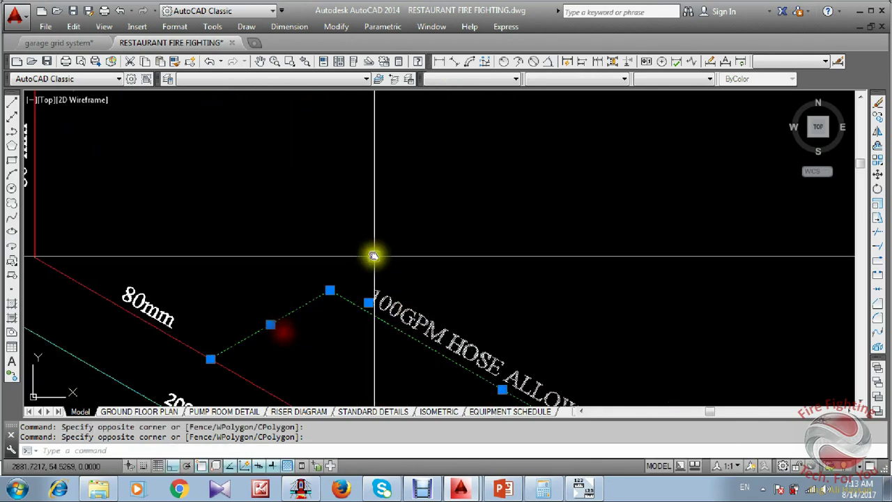
{"action": "scroll", "coordinate": [372, 253], "scroll_direction": "down", "scroll_amount": 3}
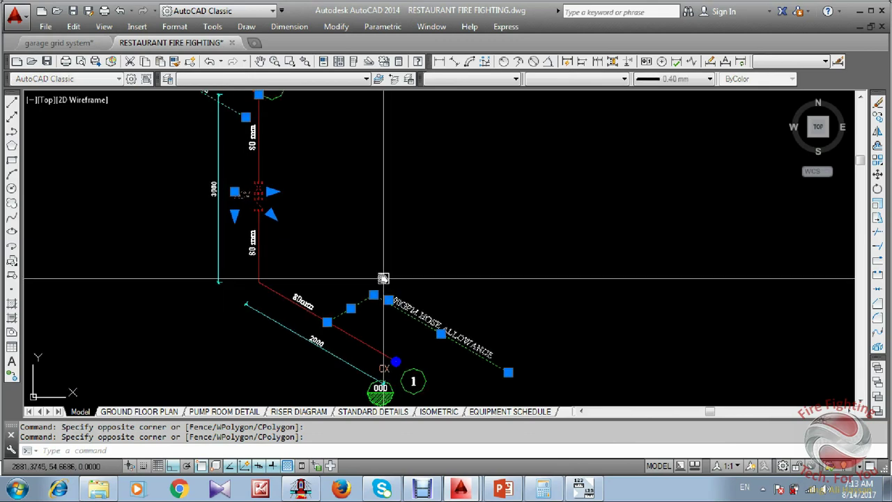
{"action": "key", "text": "ctrl+c"}
Return to the garage grid system drawing and paste the copied valve, dimension and hose allowance note beside the new riser.
{"action": "left_click", "coordinate": [59, 42]}
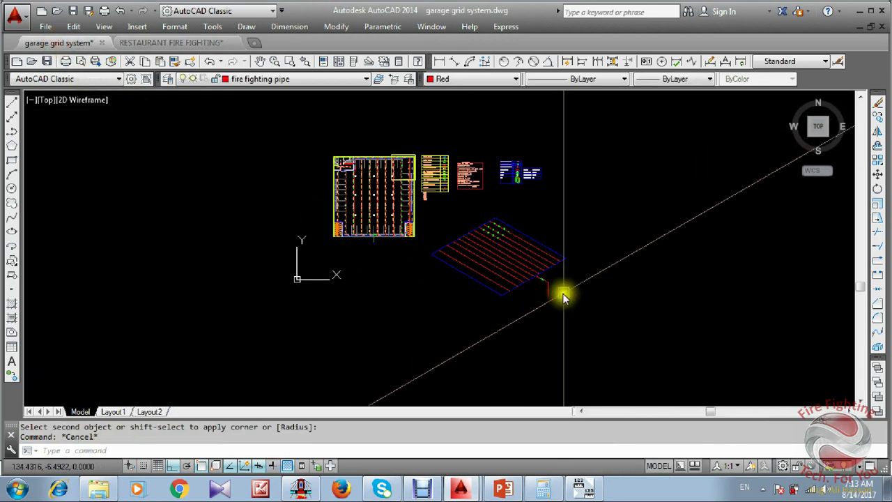
{"action": "scroll", "coordinate": [564, 298], "scroll_direction": "up", "scroll_amount": 3}
{"action": "key", "text": "ctrl+v"}
{"action": "scroll", "coordinate": [643, 249], "scroll_direction": "up", "scroll_amount": 4}
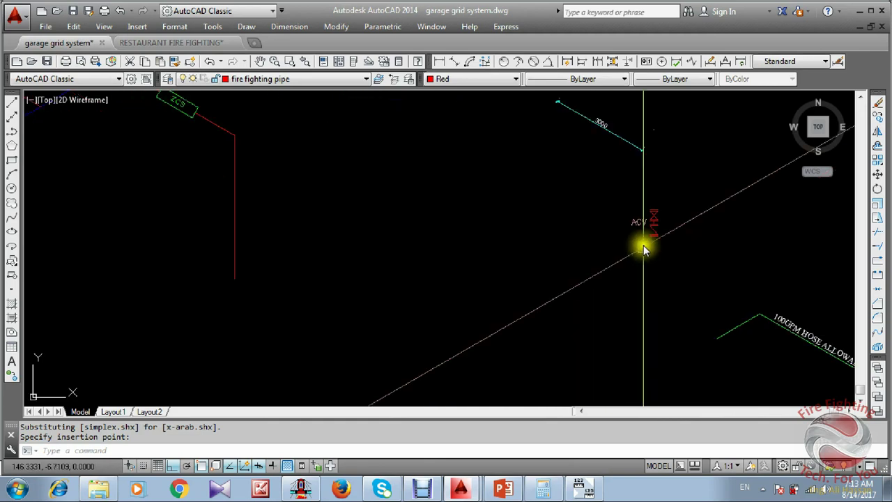
Move the pasted ACV symbol and its label onto the vertical riser.
{"action": "left_click", "coordinate": [680, 211]}
{"action": "left_click", "coordinate": [610, 233]}
{"action": "middle_click_drag", "start_coordinate": [613, 245], "coordinate": [594, 254]}
{"action": "type", "text": "m"}
{"action": "key", "text": "Return"}
{"action": "scroll", "coordinate": [630, 251], "scroll_direction": "up", "scroll_amount": 4}
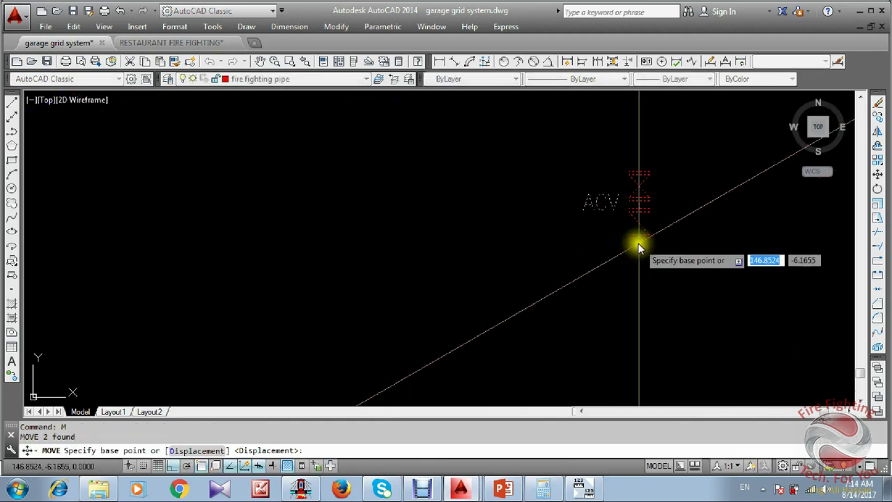
{"action": "left_click", "coordinate": [640, 247]}
{"action": "scroll", "coordinate": [355, 279], "scroll_direction": "down", "scroll_amount": 3}
{"action": "scroll", "coordinate": [463, 235], "scroll_direction": "up", "scroll_amount": 5}
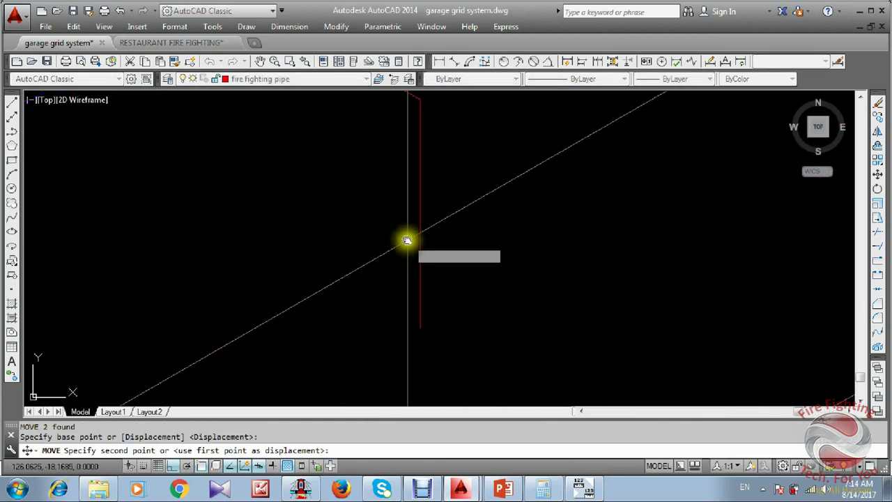
{"action": "key", "text": "Escape"}
{"action": "scroll", "coordinate": [388, 228], "scroll_direction": "down", "scroll_amount": 2}
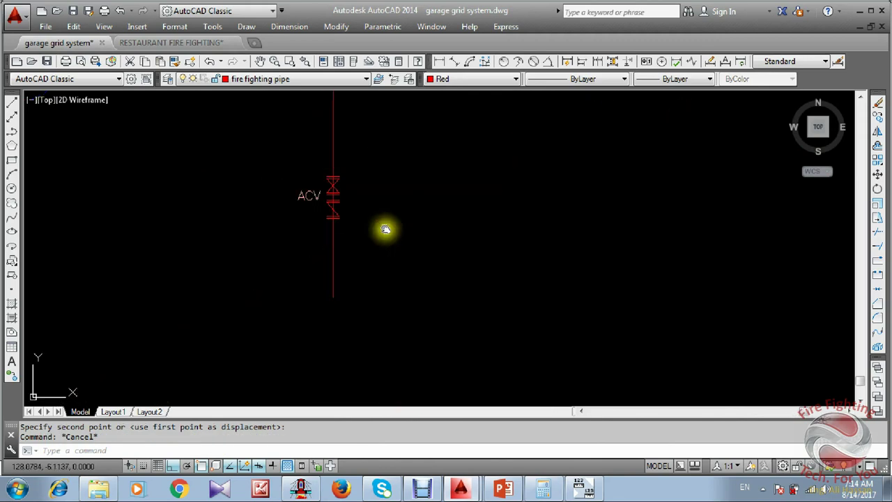
Draw a pipe about 6.3 units long at 330° from the lower end of the riser.
{"action": "middle_click_drag", "start_coordinate": [385, 229], "coordinate": [338, 246]}
{"action": "scroll", "coordinate": [338, 246], "scroll_direction": "down", "scroll_amount": 4}
{"action": "scroll", "coordinate": [555, 178], "scroll_direction": "up", "scroll_amount": 2}
{"action": "scroll", "coordinate": [587, 183], "scroll_direction": "down", "scroll_amount": 2}
{"action": "middle_click_drag", "start_coordinate": [668, 297], "coordinate": [610, 265]}
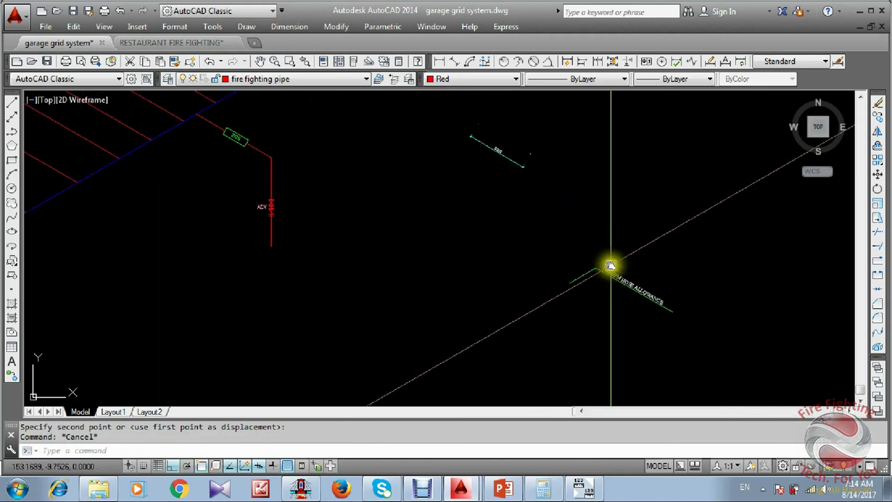
{"action": "scroll", "coordinate": [289, 249], "scroll_direction": "up", "scroll_amount": 3}
{"action": "type", "text": "l"}
{"action": "key", "text": "Return"}
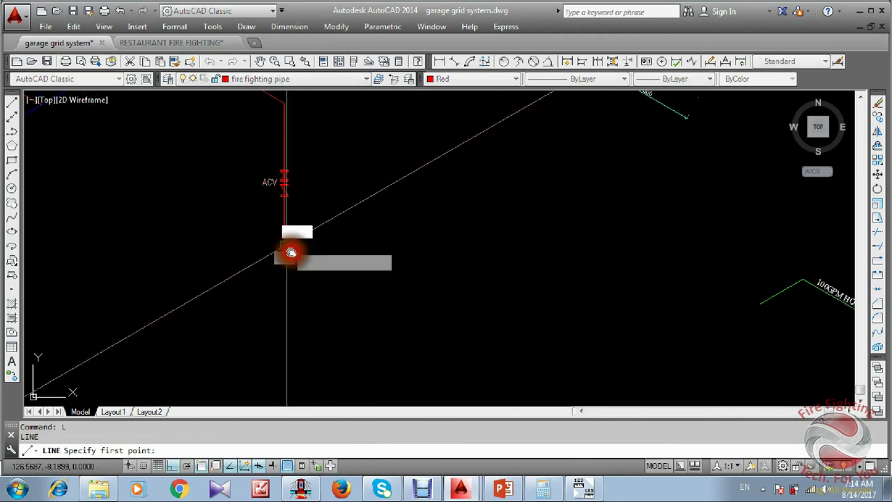
{"action": "left_click", "coordinate": [291, 252]}
{"action": "key", "text": "F5"}
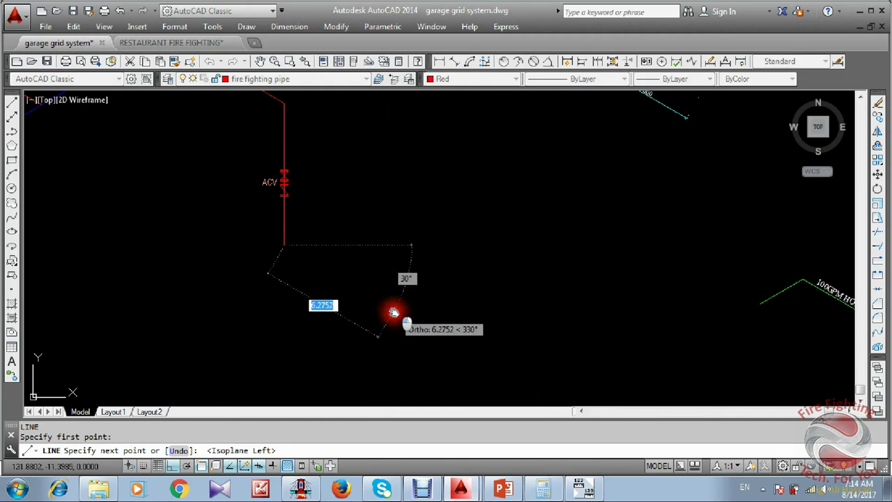
{"action": "key", "text": "Escape"}
Copy the connection with existing symbol from the legend to the free end of the lower pipe.
{"action": "scroll", "coordinate": [394, 314], "scroll_direction": "down", "scroll_amount": 5}
{"action": "scroll", "coordinate": [355, 265], "scroll_direction": "down", "scroll_amount": 2}
{"action": "scroll", "coordinate": [199, 175], "scroll_direction": "up", "scroll_amount": 3}
{"action": "scroll", "coordinate": [162, 211], "scroll_direction": "up", "scroll_amount": 2}
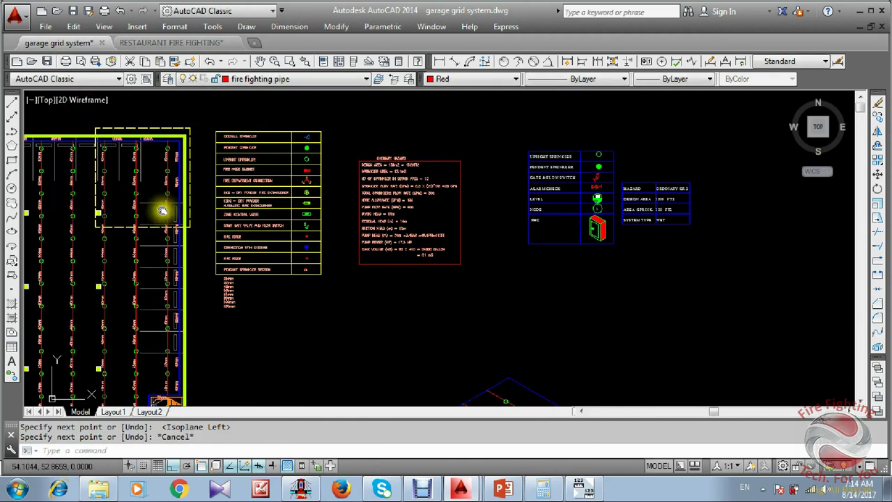
{"action": "scroll", "coordinate": [414, 233], "scroll_direction": "up", "scroll_amount": 5}
{"action": "type", "text": "co"}
{"action": "key", "text": "Return"}
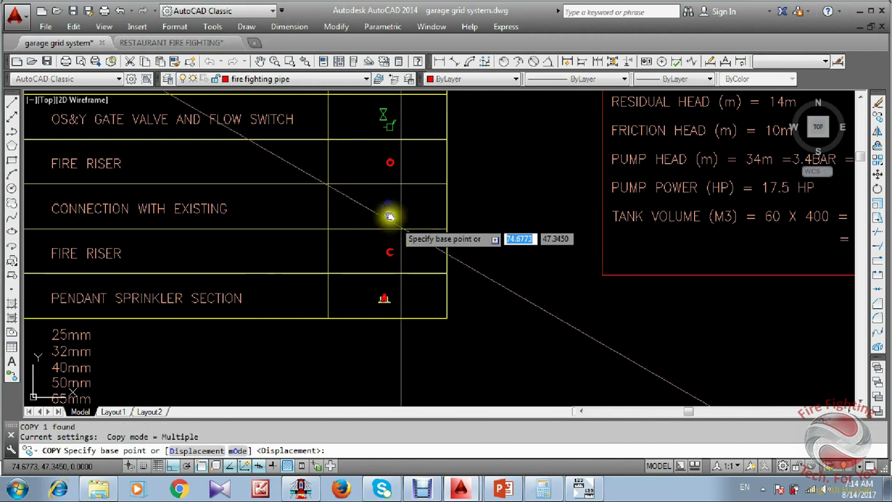
{"action": "scroll", "coordinate": [391, 217], "scroll_direction": "up", "scroll_amount": 1}
{"action": "left_click", "coordinate": [388, 202]}
{"action": "scroll", "coordinate": [279, 151], "scroll_direction": "down", "scroll_amount": 7}
{"action": "scroll", "coordinate": [381, 251], "scroll_direction": "up", "scroll_amount": 5}
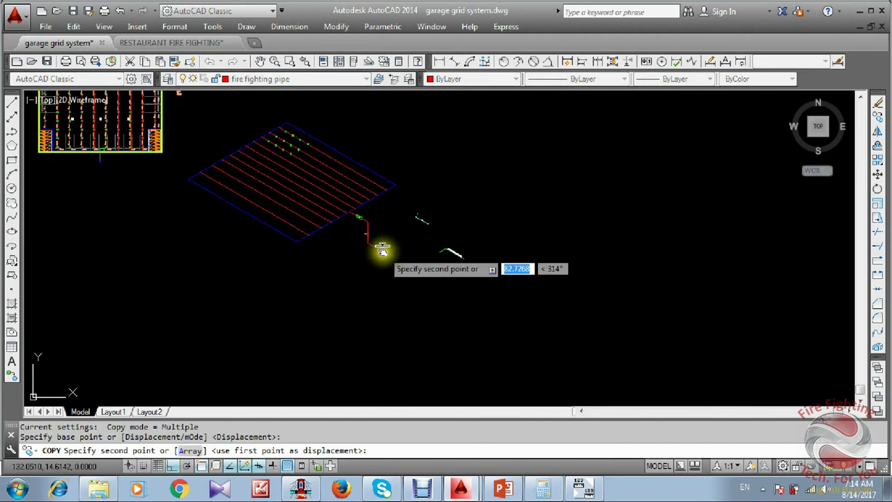
{"action": "left_click", "coordinate": [380, 253]}
{"action": "key", "text": "Escape"}
{"action": "scroll", "coordinate": [411, 283], "scroll_direction": "up", "scroll_amount": 1}
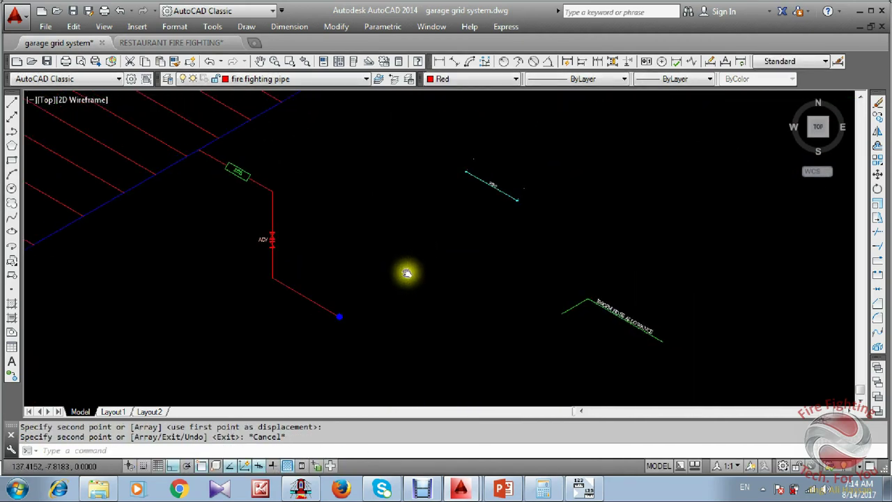
{"action": "left_click", "coordinate": [486, 177]}
{"action": "scroll", "coordinate": [486, 176], "scroll_direction": "down", "scroll_amount": 8}
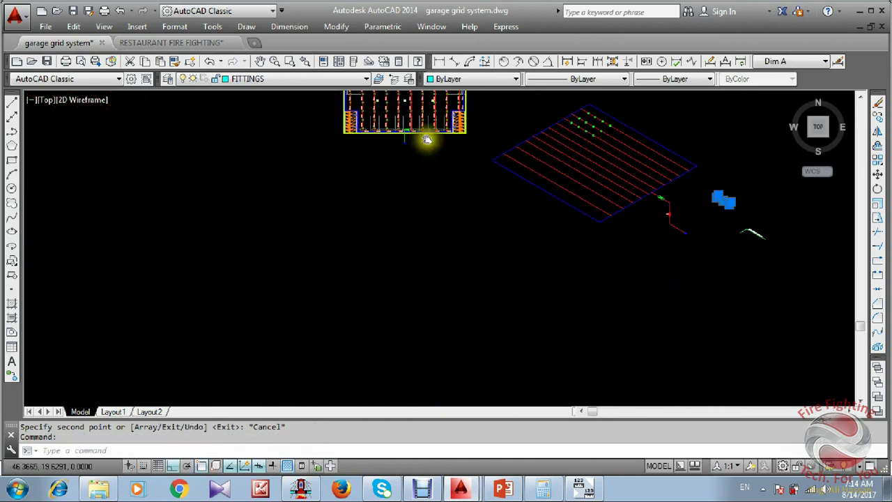
{"action": "scroll", "coordinate": [419, 139], "scroll_direction": "up", "scroll_amount": 10}
{"action": "key", "text": "Escape"}
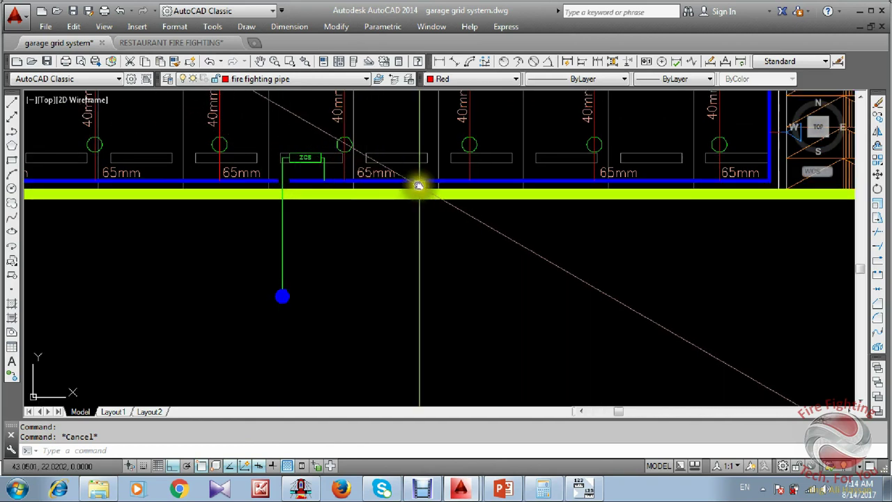
Copy the 80mm size text from the pipe size list to beside the vertical supply pipe below the ZCS on the plan.
{"action": "scroll", "coordinate": [232, 249], "scroll_direction": "down", "scroll_amount": 5}
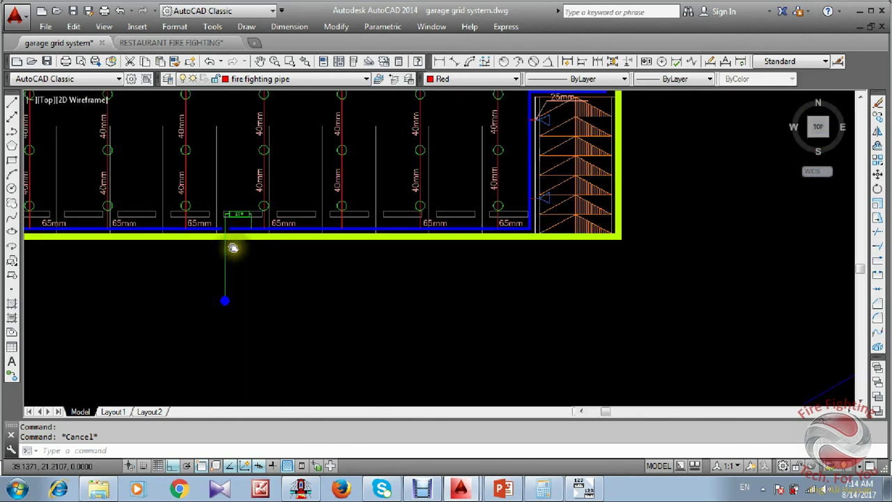
{"action": "scroll", "coordinate": [348, 239], "scroll_direction": "up", "scroll_amount": 3}
{"action": "scroll", "coordinate": [348, 239], "scroll_direction": "down", "scroll_amount": 5}
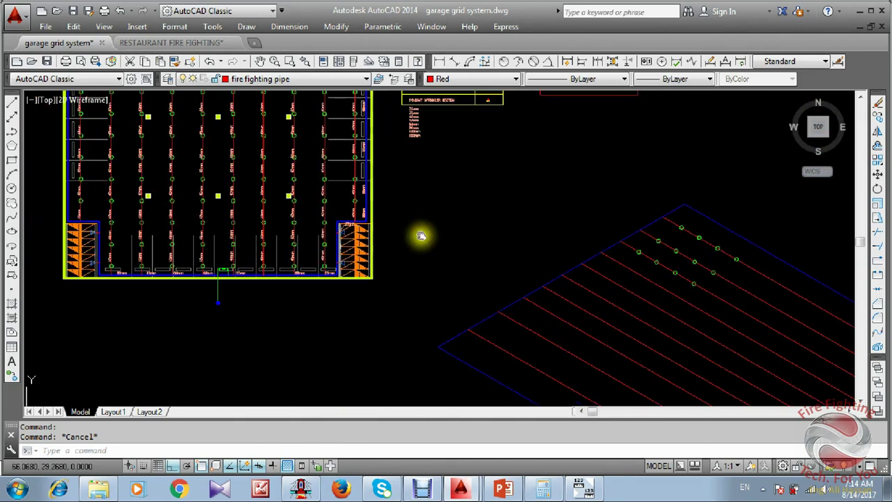
{"action": "scroll", "coordinate": [370, 233], "scroll_direction": "up", "scroll_amount": 7}
{"action": "left_click", "coordinate": [370, 319]}
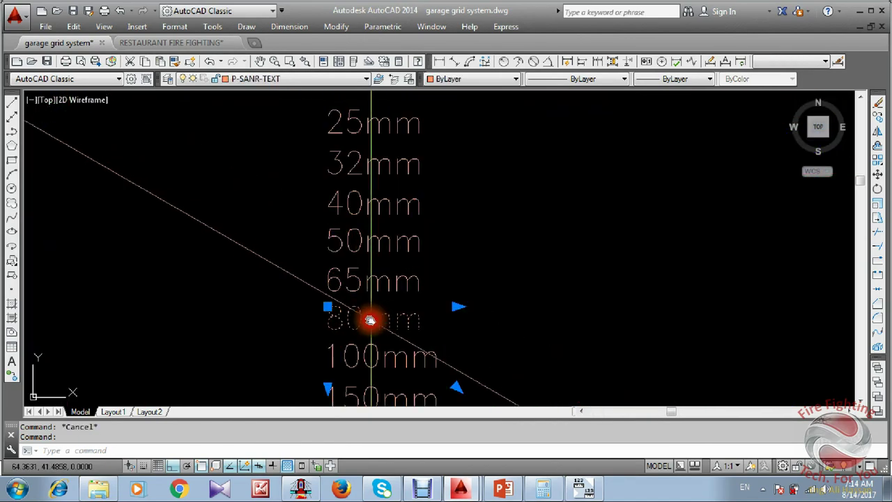
{"action": "type", "text": "co"}
{"action": "key", "text": "Return"}
{"action": "left_click", "coordinate": [327, 325]}
{"action": "middle_click_drag", "start_coordinate": [328, 308], "coordinate": [402, 147]}
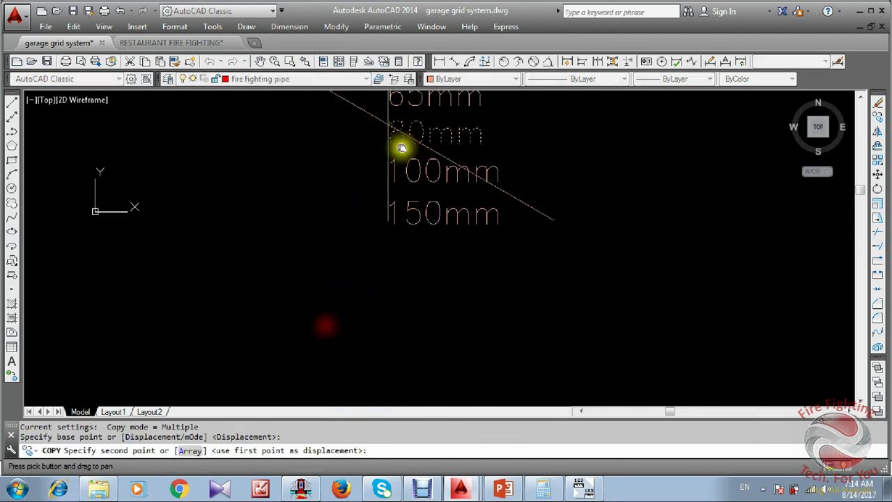
{"action": "scroll", "coordinate": [424, 206], "scroll_direction": "down", "scroll_amount": 3}
{"action": "mouse_move", "coordinate": [372, 254]}
{"action": "middle_mouse_down"}
{"action": "mouse_move", "coordinate": [352, 317]}
{"action": "mouse_move", "coordinate": [386, 222]}
{"action": "middle_mouse_up"}
{"action": "scroll", "coordinate": [387, 221], "scroll_direction": "up", "scroll_amount": 5}
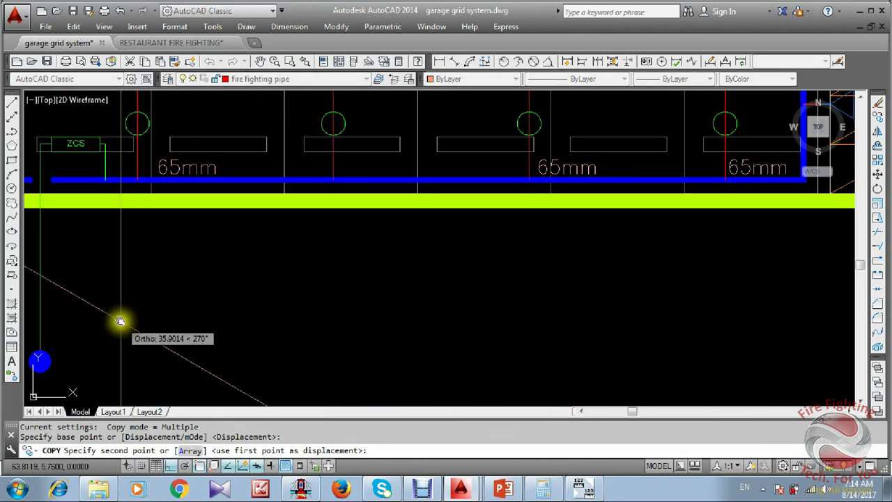
{"action": "middle_click_drag", "start_coordinate": [120, 322], "coordinate": [390, 276]}
{"action": "key", "text": "Escape"}
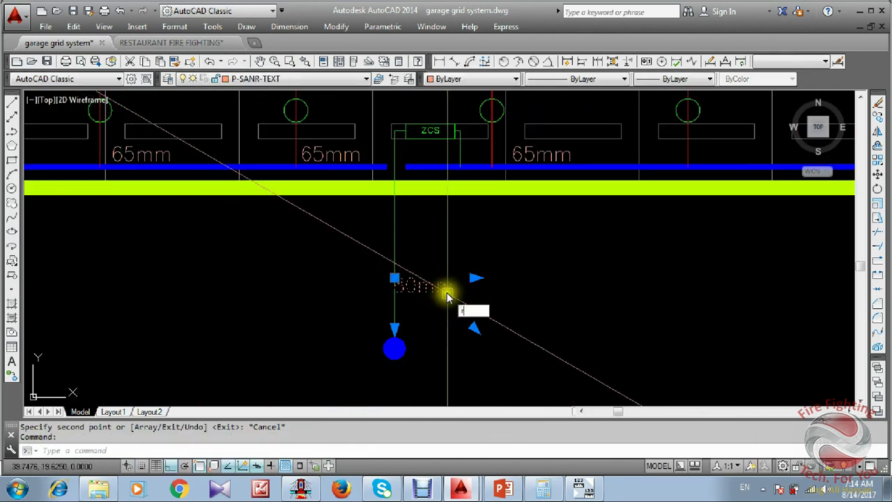
Rotate the copied 80mm text 90° so it runs parallel to the vertical supply pipe on the plan.
{"action": "type", "text": "ro"}
{"action": "key", "text": "Return"}
{"action": "left_click", "coordinate": [399, 303]}
{"action": "left_click", "coordinate": [414, 246]}
{"action": "key", "text": "Escape"}
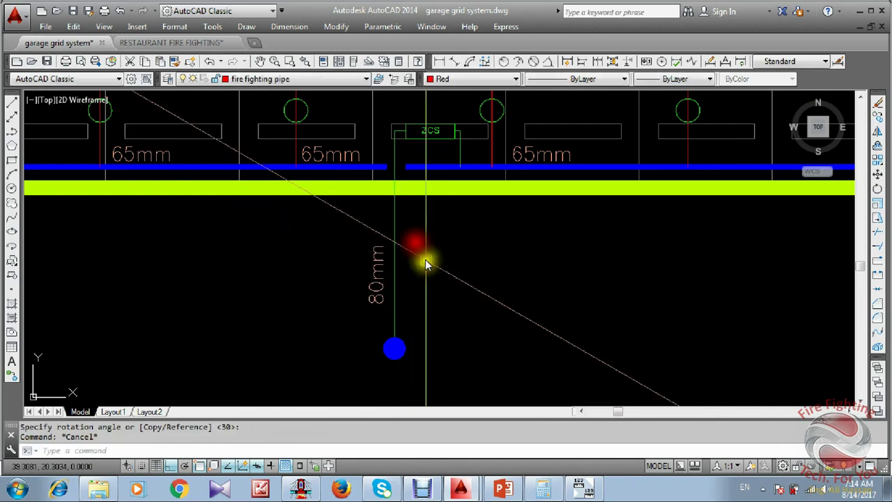
Move the vertical 80mm text slightly closer to the supply pipe on the plan.
{"action": "middle_click_drag", "start_coordinate": [380, 278], "coordinate": [337, 247]}
{"action": "left_click", "coordinate": [336, 246]}
{"action": "type", "text": "co"}
{"action": "key", "text": "Return"}
{"action": "left_click", "coordinate": [403, 251]}
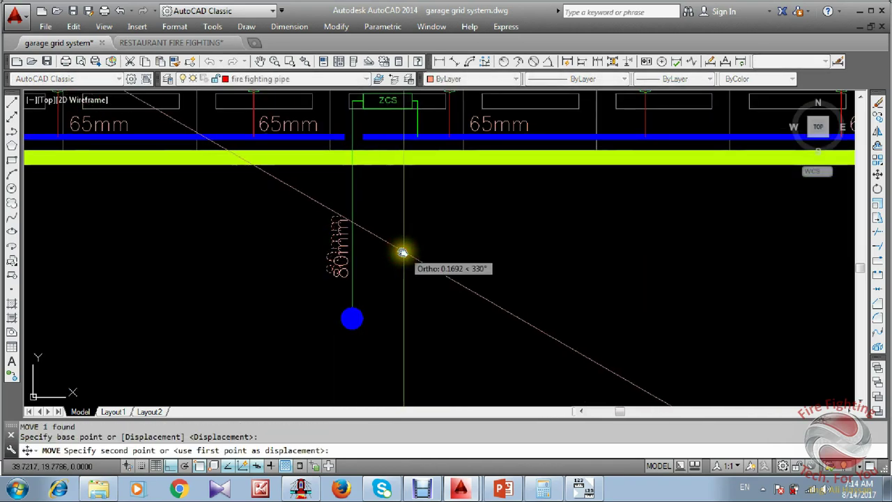
{"action": "middle_click_drag", "start_coordinate": [404, 251], "coordinate": [381, 249]}
Move the green branch with its 100GPM HOSE ALLOWANCE note onto the sloping pipe below the riser in the isometric diagram.
{"action": "scroll", "coordinate": [381, 249], "scroll_direction": "down", "scroll_amount": 6}
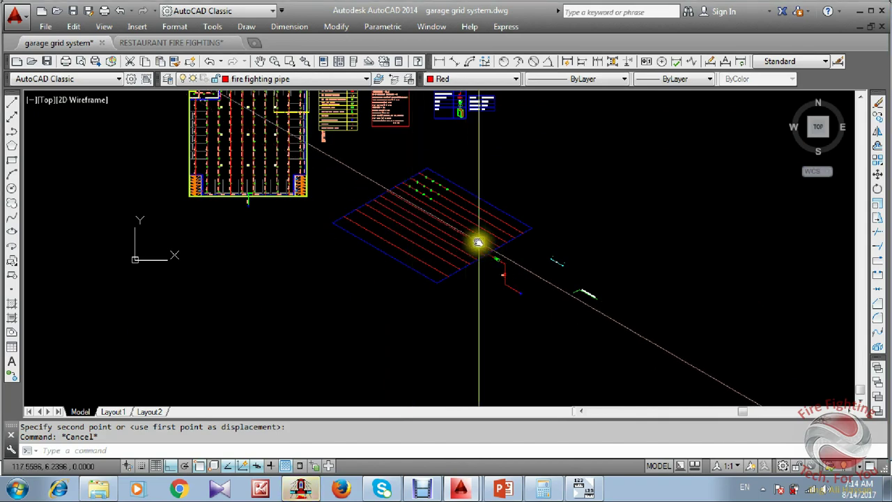
{"action": "scroll", "coordinate": [491, 287], "scroll_direction": "up", "scroll_amount": 3}
{"action": "middle_click_drag", "start_coordinate": [491, 287], "coordinate": [315, 230]}
{"action": "scroll", "coordinate": [658, 188], "scroll_direction": "down", "scroll_amount": 2}
{"action": "scroll", "coordinate": [429, 217], "scroll_direction": "up", "scroll_amount": 2}
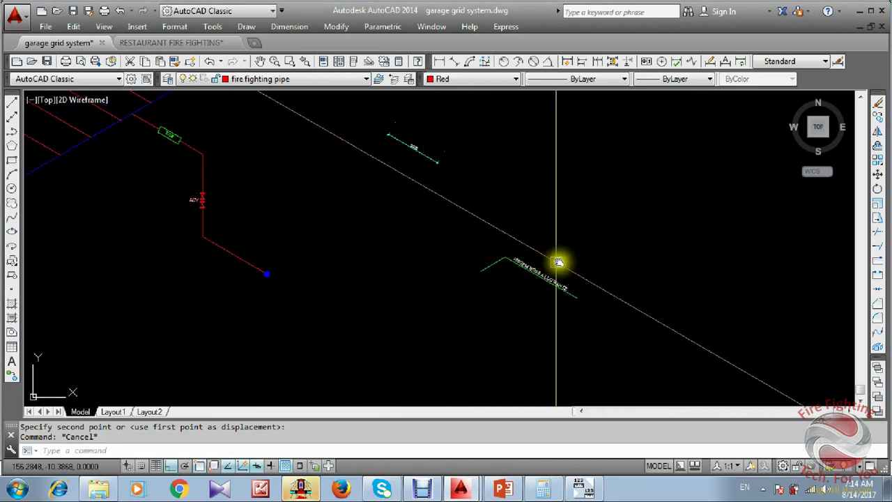
{"action": "left_click", "coordinate": [570, 249]}
{"action": "left_click", "coordinate": [444, 325]}
{"action": "type", "text": "m"}
{"action": "key", "text": "Return"}
{"action": "scroll", "coordinate": [477, 289], "scroll_direction": "up", "scroll_amount": 1}
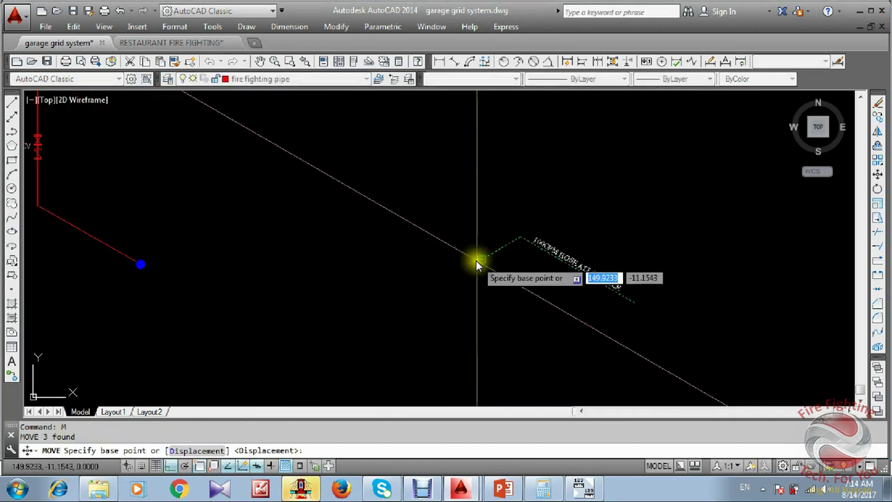
{"action": "left_click", "coordinate": [478, 261]}
{"action": "middle_click_drag", "start_coordinate": [319, 247], "coordinate": [593, 255]}
{"action": "left_click", "coordinate": [364, 239]}
{"action": "key", "text": "Escape"}
{"action": "scroll", "coordinate": [425, 239], "scroll_direction": "up", "scroll_amount": 5}
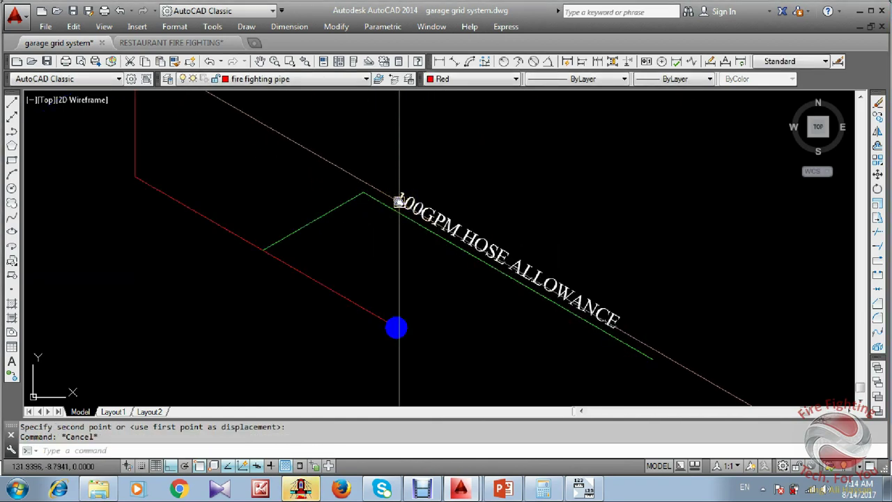
{"action": "scroll", "coordinate": [456, 223], "scroll_direction": "down", "scroll_amount": 2}
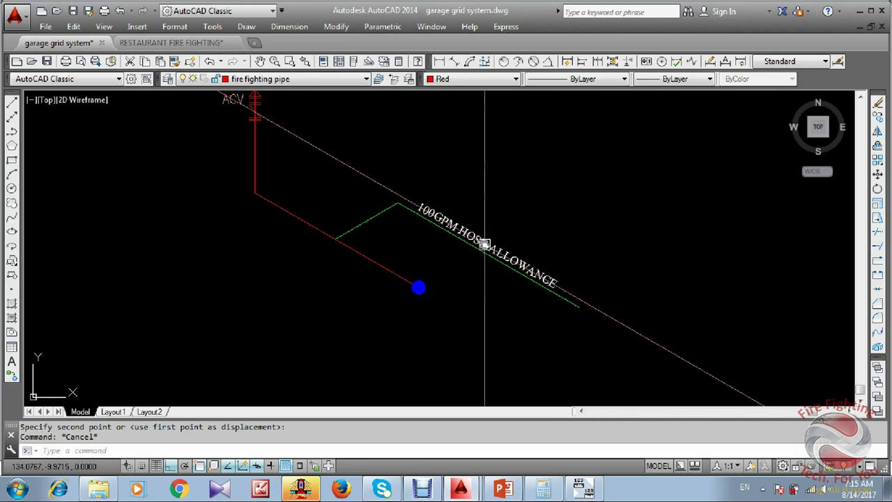
{"action": "scroll", "coordinate": [411, 242], "scroll_direction": "down", "scroll_amount": 4}
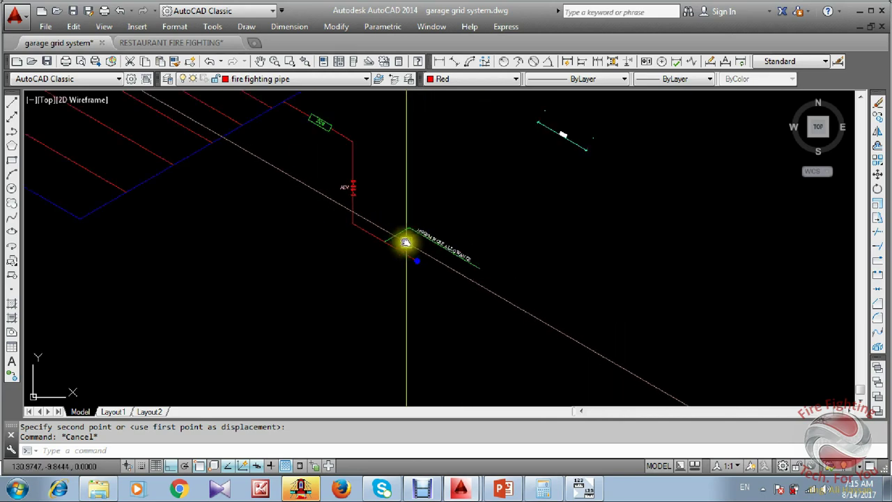
{"action": "scroll", "coordinate": [433, 247], "scroll_direction": "down", "scroll_amount": 3}
{"action": "scroll", "coordinate": [492, 269], "scroll_direction": "up", "scroll_amount": 5}
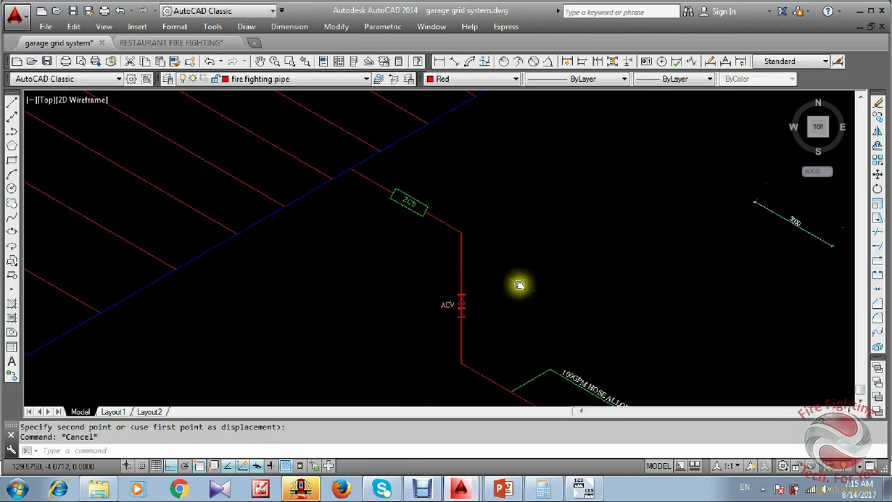
{"action": "scroll", "coordinate": [519, 285], "scroll_direction": "down", "scroll_amount": 5}
{"action": "scroll", "coordinate": [209, 126], "scroll_direction": "up", "scroll_amount": 2}
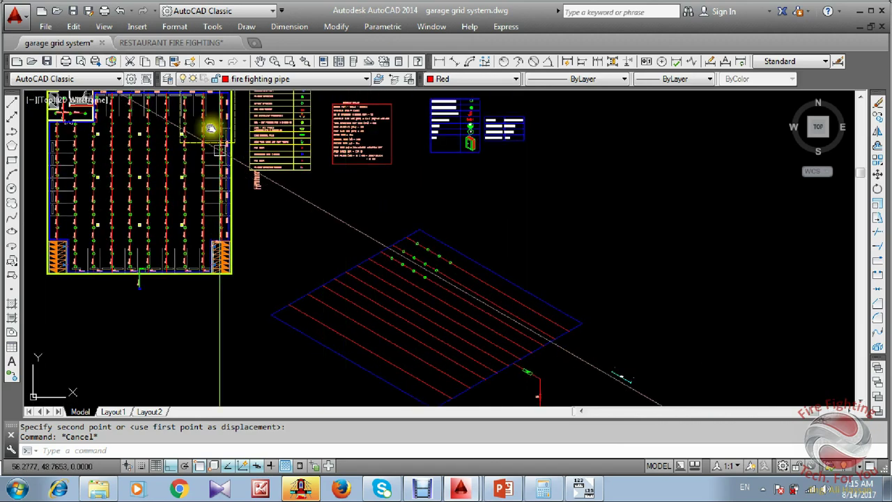
Switch to the RESTAURANT FIRE FIGHTING drawing and copy the 80 mm labels of the riser below the ACV and of the sloping lower pipe.
{"action": "left_click", "coordinate": [177, 41]}
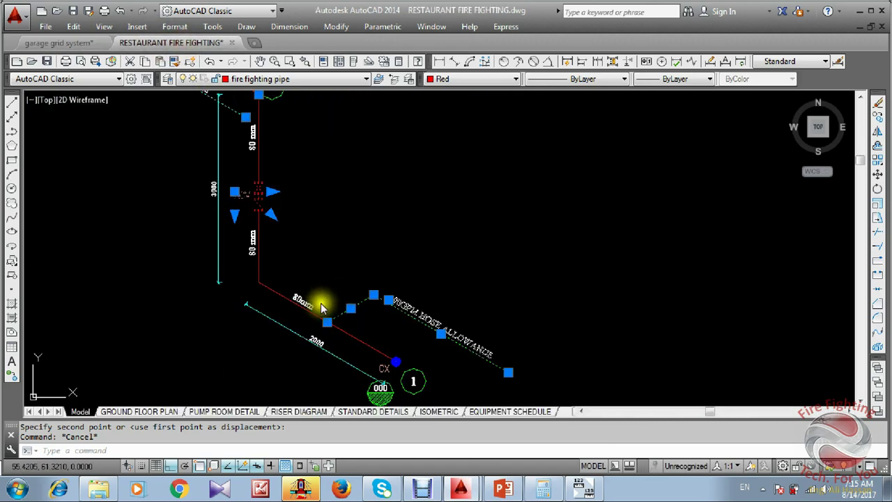
{"action": "key", "text": "ctrl+c"}
{"action": "key", "text": "Escape"}
{"action": "scroll", "coordinate": [300, 306], "scroll_direction": "up", "scroll_amount": 3}
{"action": "left_click", "coordinate": [305, 299]}
{"action": "scroll", "coordinate": [302, 305], "scroll_direction": "down", "scroll_amount": 3}
{"action": "scroll", "coordinate": [243, 230], "scroll_direction": "up", "scroll_amount": 1}
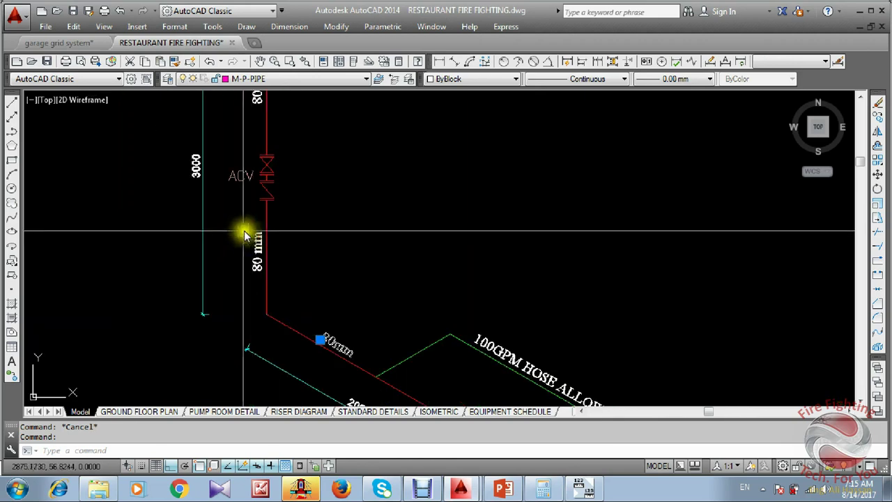
{"action": "left_click", "coordinate": [257, 265]}
{"action": "scroll", "coordinate": [260, 265], "scroll_direction": "down", "scroll_amount": 1}
{"action": "middle_click_drag", "start_coordinate": [271, 222], "coordinate": [273, 326]}
{"action": "middle_click_drag", "start_coordinate": [285, 240], "coordinate": [279, 172]}
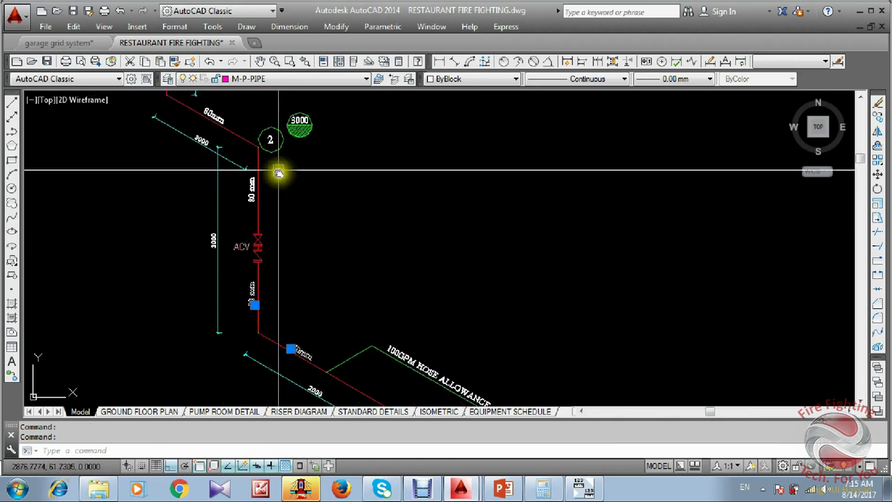
Return to the garage grid system drawing and paste the two 80 mm labels beside the riser and the sloping lower pipe.
{"action": "left_click", "coordinate": [76, 42]}
{"action": "scroll", "coordinate": [338, 279], "scroll_direction": "up", "scroll_amount": 3}
{"action": "scroll", "coordinate": [434, 241], "scroll_direction": "up", "scroll_amount": 5}
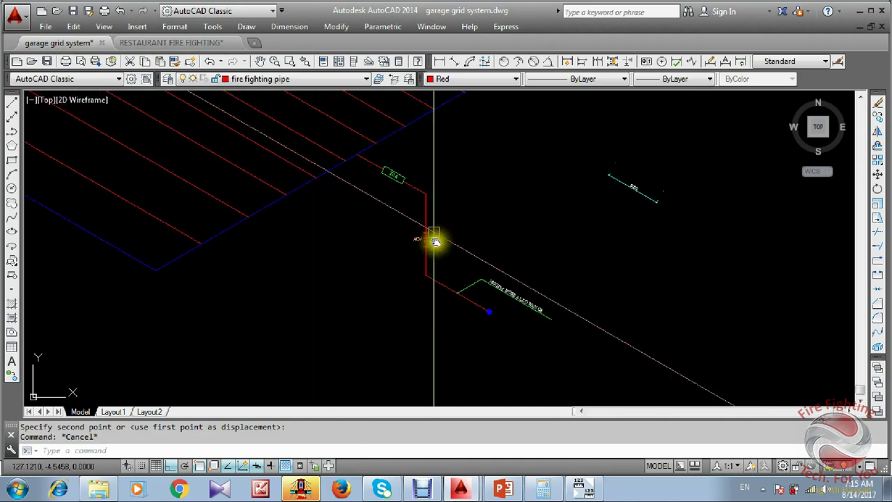
{"action": "key", "text": "ctrl+v"}
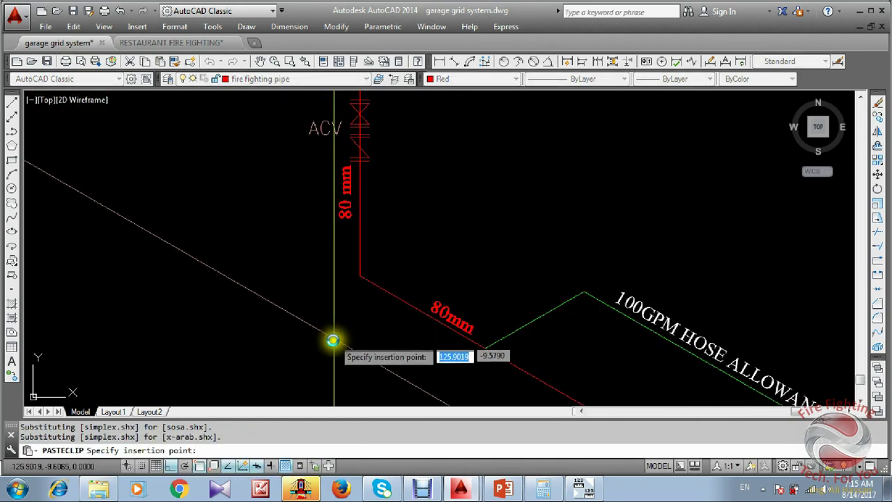
{"action": "left_click", "coordinate": [334, 341]}
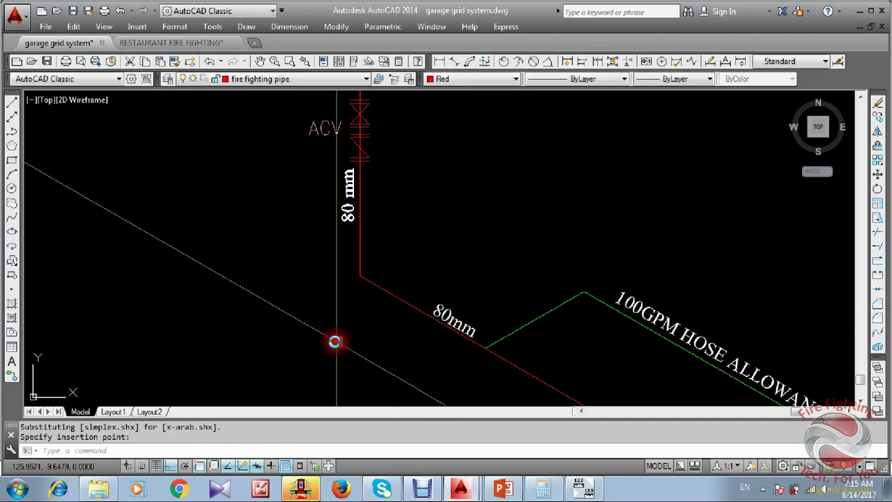
Copy the sloping 80mm label from the lower pipe to the supply pipe segments on both sides of the ZCS.
{"action": "scroll", "coordinate": [373, 223], "scroll_direction": "down", "scroll_amount": 4}
{"action": "scroll", "coordinate": [380, 268], "scroll_direction": "up", "scroll_amount": 4}
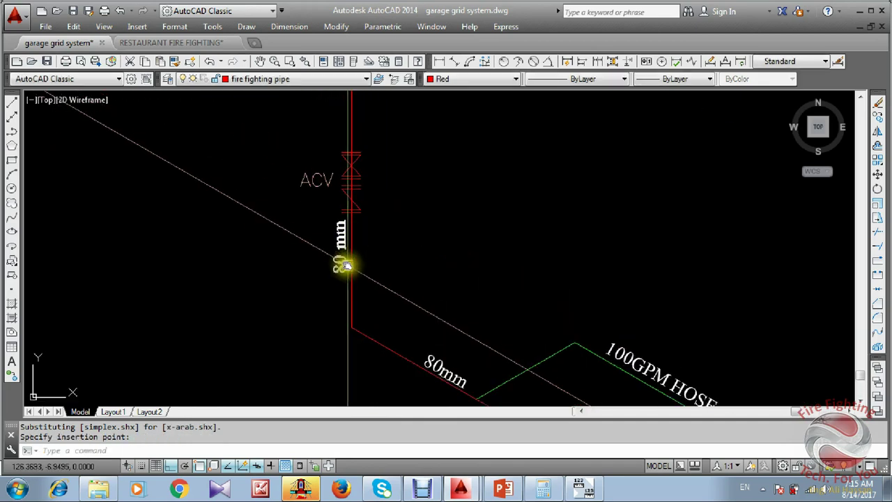
{"action": "scroll", "coordinate": [359, 289], "scroll_direction": "down", "scroll_amount": 2}
{"action": "left_click", "coordinate": [407, 333]}
{"action": "type", "text": "co"}
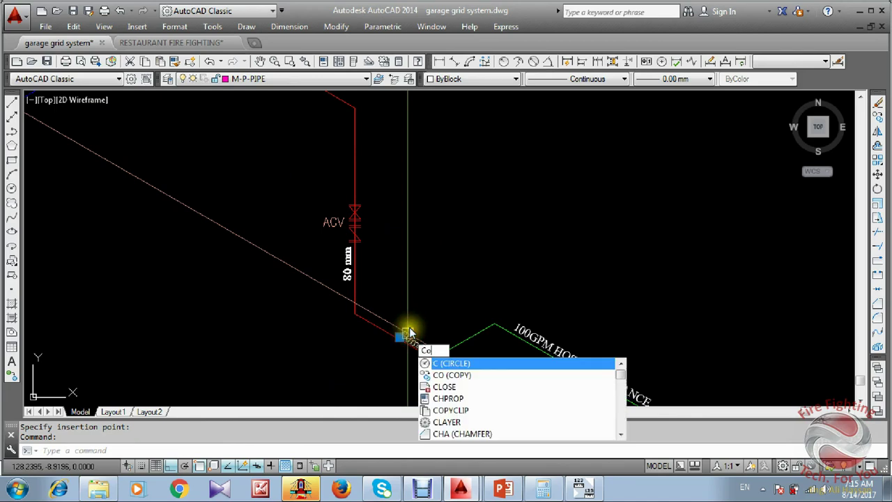
{"action": "key", "text": "Return"}
{"action": "left_click", "coordinate": [408, 343]}
{"action": "scroll", "coordinate": [358, 199], "scroll_direction": "down", "scroll_amount": 2}
{"action": "scroll", "coordinate": [365, 230], "scroll_direction": "up", "scroll_amount": 3}
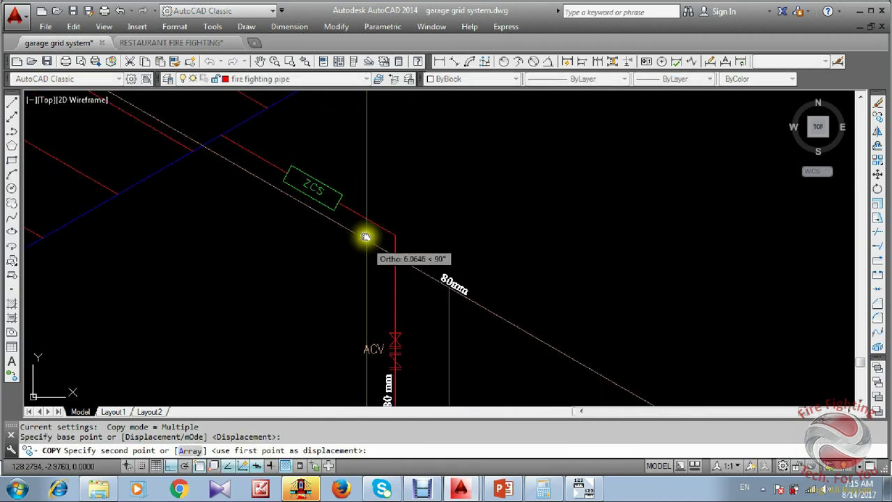
{"action": "left_click", "coordinate": [365, 219]}
{"action": "scroll", "coordinate": [278, 158], "scroll_direction": "up", "scroll_amount": 2}
{"action": "middle_click_drag", "start_coordinate": [277, 157], "coordinate": [390, 225]}
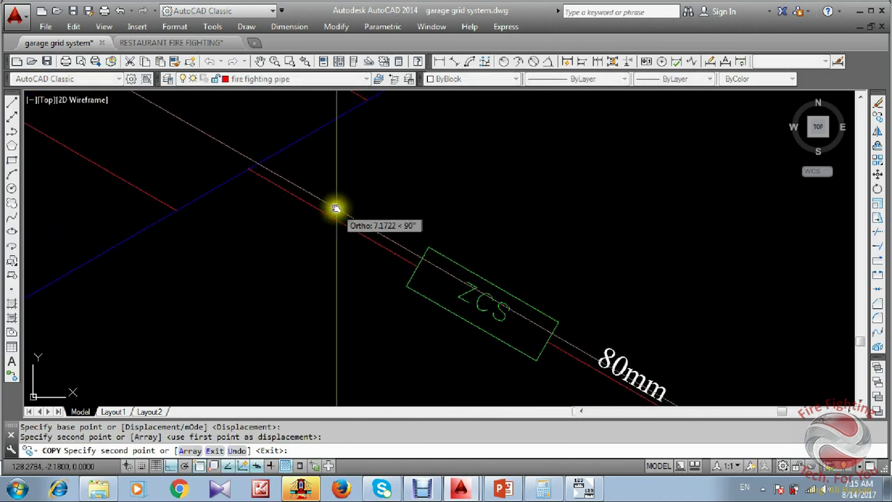
{"action": "left_click", "coordinate": [335, 217]}
{"action": "key", "text": "Escape"}
Switch to the RESTAURANT FIRE FIGHTING drawing and copy the 25 mm label on the branch between nodes 29 and 31.
{"action": "scroll", "coordinate": [338, 226], "scroll_direction": "down", "scroll_amount": 5}
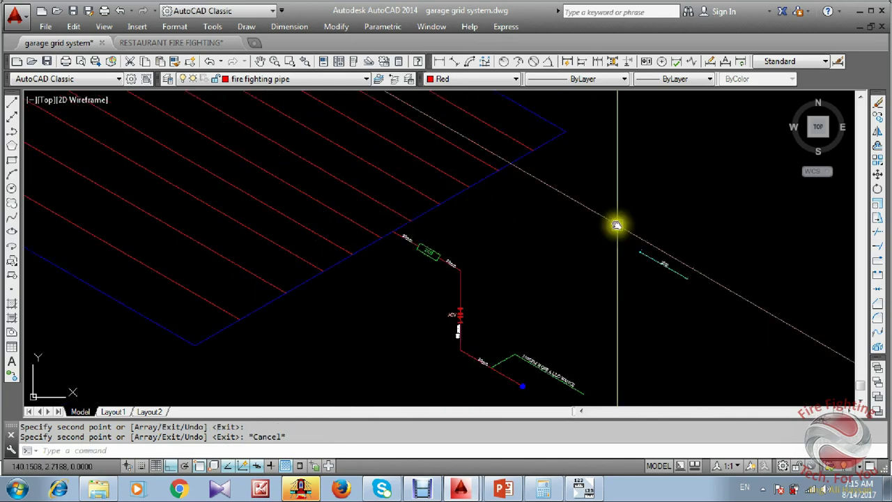
{"action": "scroll", "coordinate": [460, 320], "scroll_direction": "up", "scroll_amount": 2}
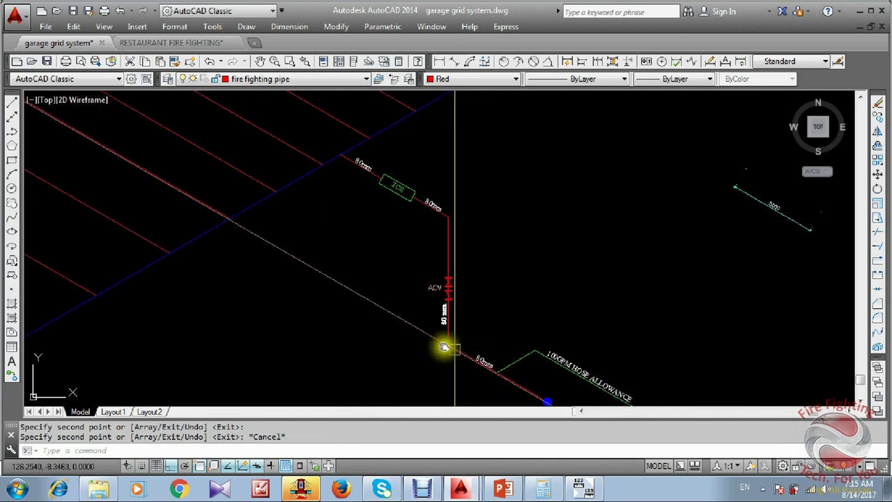
{"action": "left_click", "coordinate": [185, 42]}
{"action": "scroll", "coordinate": [318, 279], "scroll_direction": "down", "scroll_amount": 3}
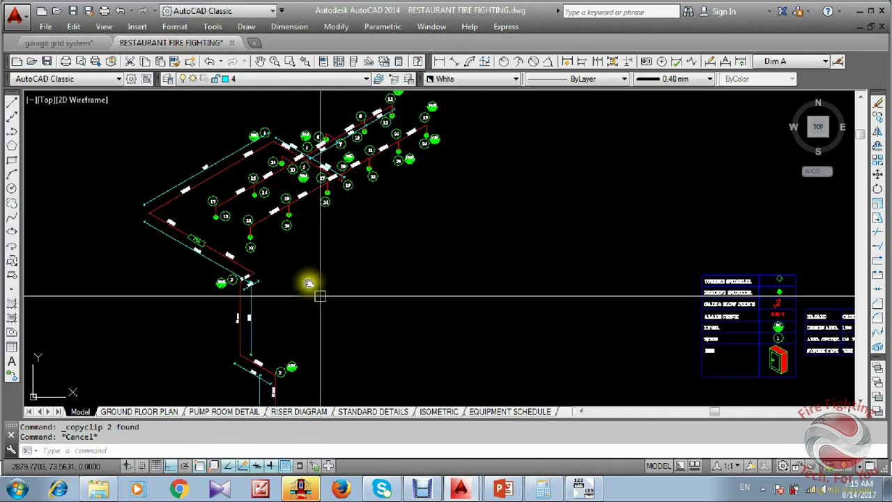
{"action": "scroll", "coordinate": [300, 230], "scroll_direction": "up", "scroll_amount": 5}
{"action": "left_click", "coordinate": [273, 204]}
{"action": "middle_click_drag", "start_coordinate": [306, 242], "coordinate": [420, 253]}
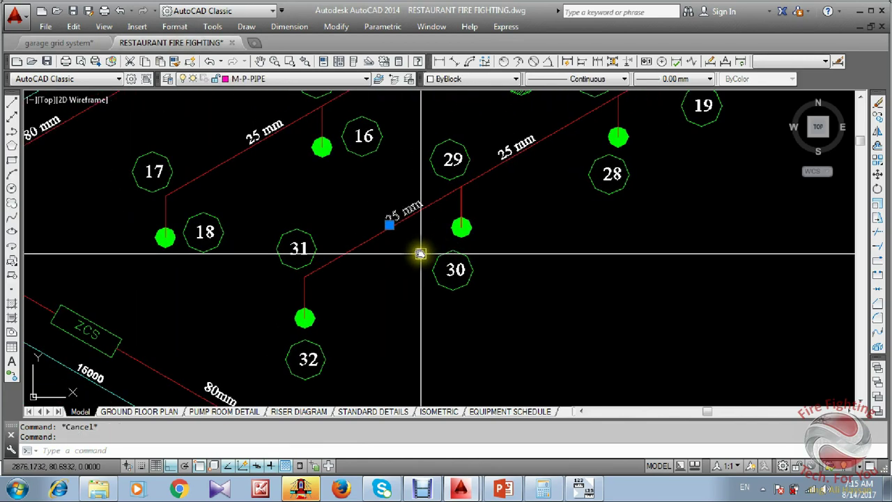
{"action": "key", "text": "ctrl+c"}
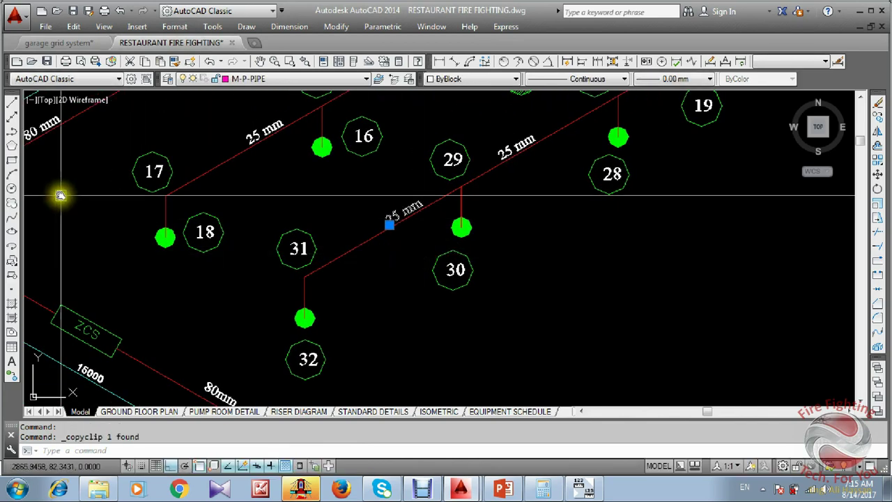
Return to the garage grid system drawing and paste the 25 mm label along the blue main pipe beside the supply connection.
{"action": "left_click", "coordinate": [59, 44]}
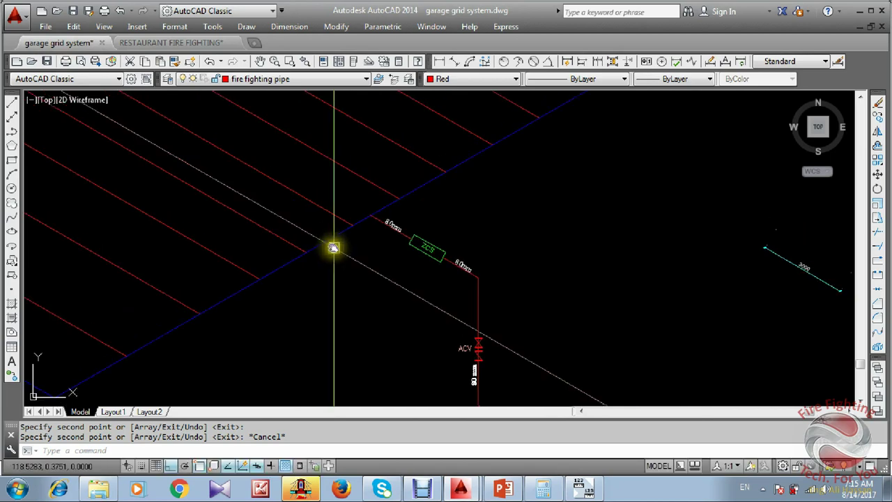
{"action": "key", "text": "ctrl+v"}
{"action": "scroll", "coordinate": [319, 235], "scroll_direction": "up", "scroll_amount": 5}
{"action": "left_click", "coordinate": [300, 251]}
{"action": "key", "text": "Escape"}
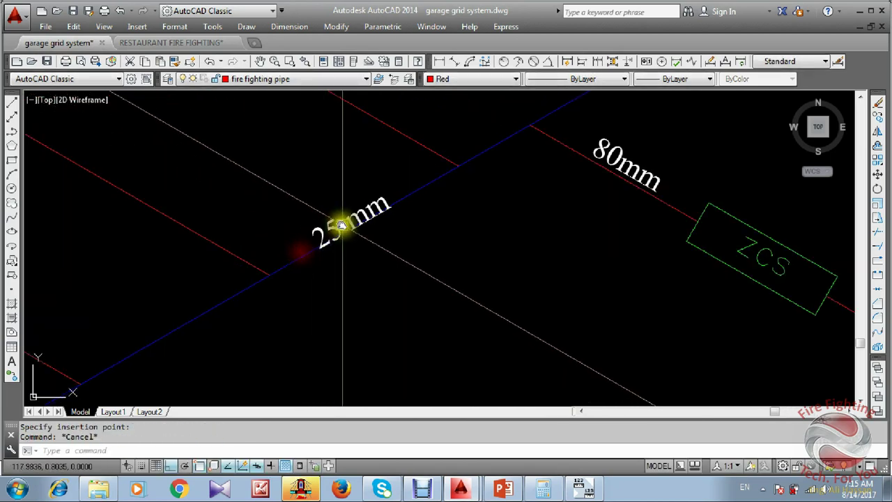
Move the pasted 25 mm label slightly on the blue main pipe and change its text to 65 mm.
{"action": "left_click", "coordinate": [342, 225]}
{"action": "type", "text": "m"}
{"action": "key", "text": "Return"}
{"action": "left_click", "coordinate": [446, 278]}
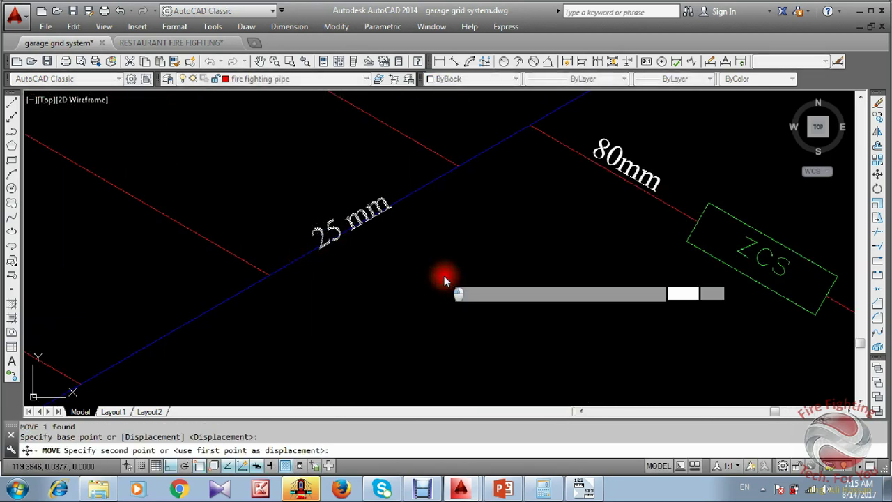
{"action": "double_click", "coordinate": [315, 215]}
{"action": "left_click_drag", "start_coordinate": [329, 232], "coordinate": [240, 252]}
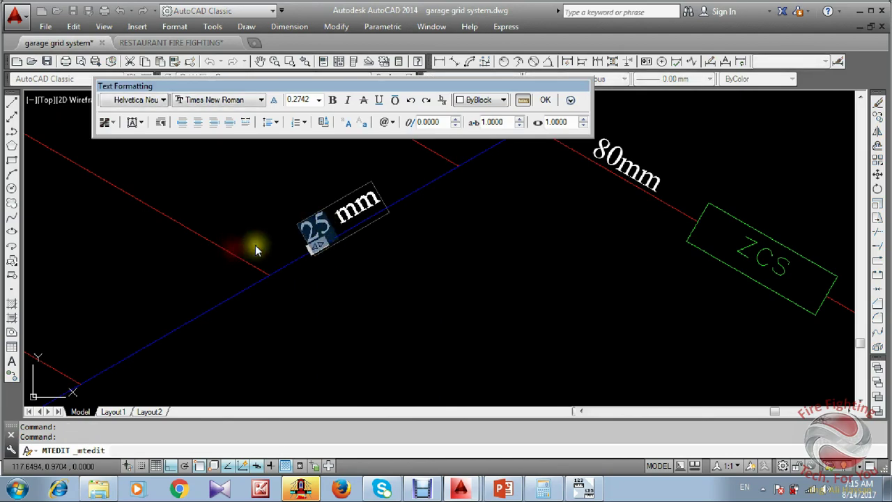
{"action": "type", "text": "65"}
{"action": "left_click", "coordinate": [398, 276]}
Array-copy the 65 mm label as 10 items along the blue main pipe, spaced by the branch connections.
{"action": "left_click", "coordinate": [345, 210]}
{"action": "scroll", "coordinate": [390, 284], "scroll_direction": "down", "scroll_amount": 5}
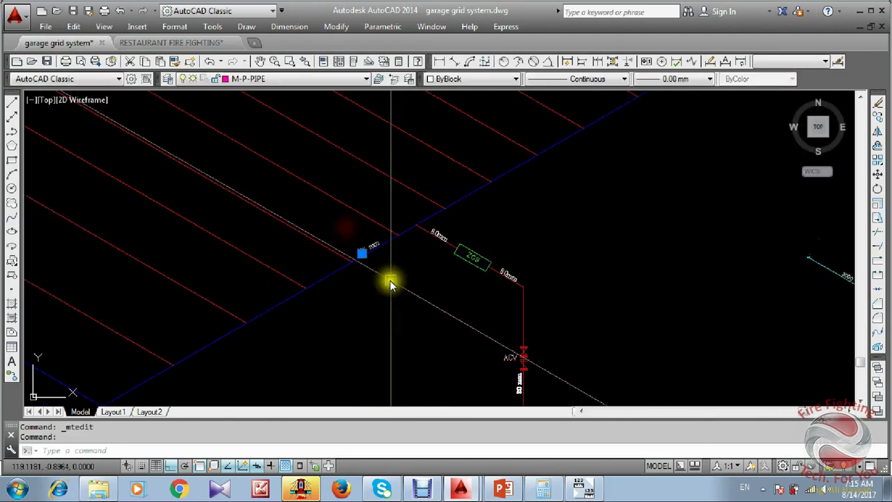
{"action": "type", "text": "co"}
{"action": "key", "text": "Return"}
{"action": "scroll", "coordinate": [357, 266], "scroll_direction": "up", "scroll_amount": 4}
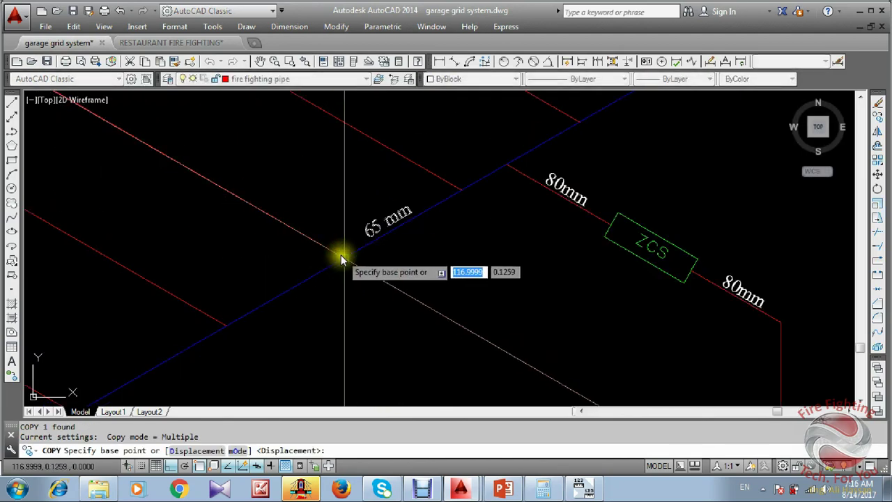
{"action": "left_click", "coordinate": [344, 259]}
{"action": "key", "text": "Return"}
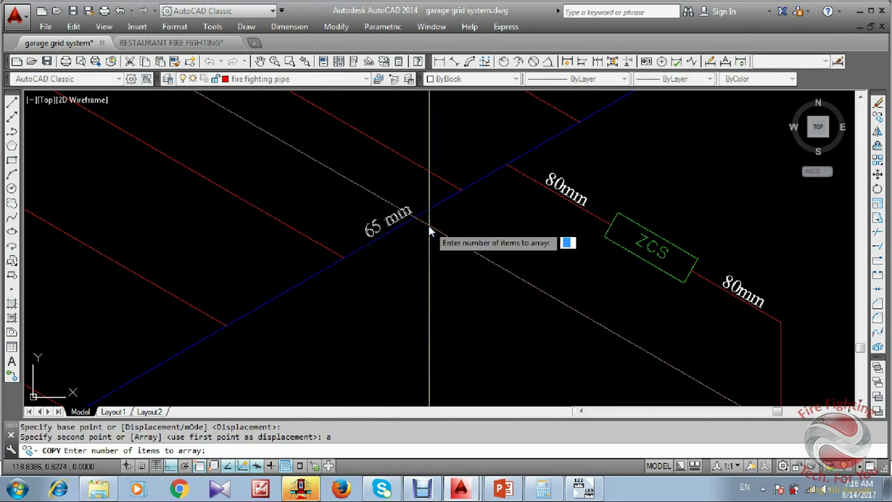
{"action": "type", "text": "10"}
{"action": "key", "text": "Return"}
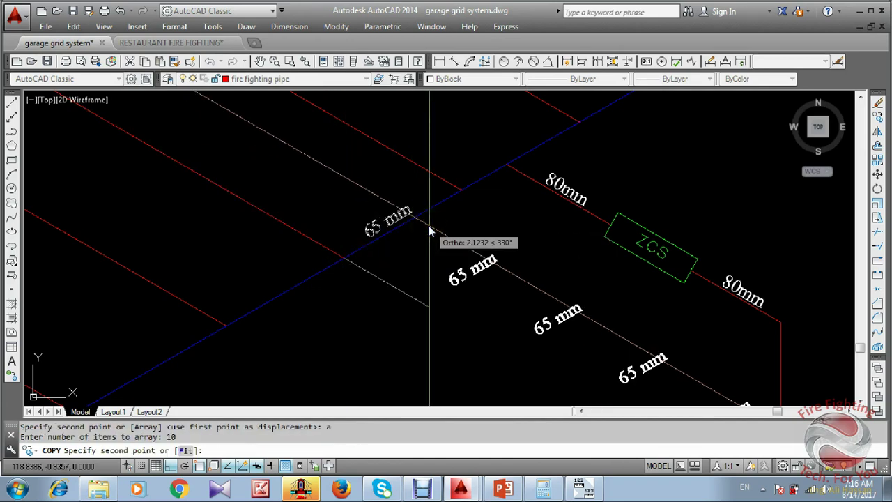
{"action": "left_click", "coordinate": [464, 198]}
Erase the surplus 65 mm labels that run past the upper corner of the blue main pipe.
{"action": "middle_click_drag", "start_coordinate": [558, 171], "coordinate": [508, 208]}
{"action": "scroll", "coordinate": [558, 183], "scroll_direction": "up", "scroll_amount": 1}
{"action": "left_click", "coordinate": [621, 161]}
{"action": "left_click", "coordinate": [554, 209]}
{"action": "scroll", "coordinate": [549, 210], "scroll_direction": "up", "scroll_amount": 2}
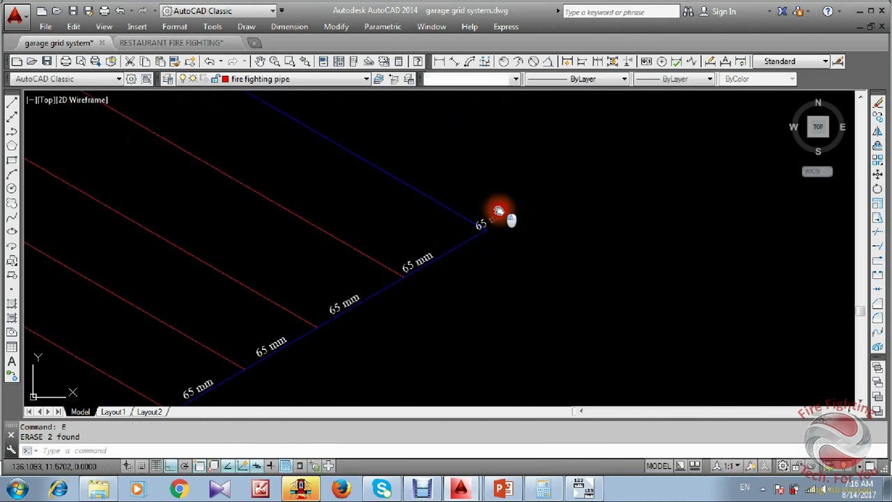
Move the last 65 mm label along the main pipe to the middle of the end segment before the corner.
{"action": "middle_click_drag", "start_coordinate": [448, 263], "coordinate": [458, 252]}
{"action": "type", "text": "m"}
{"action": "scroll", "coordinate": [454, 256], "scroll_direction": "up", "scroll_amount": 1}
{"action": "key", "text": "space"}
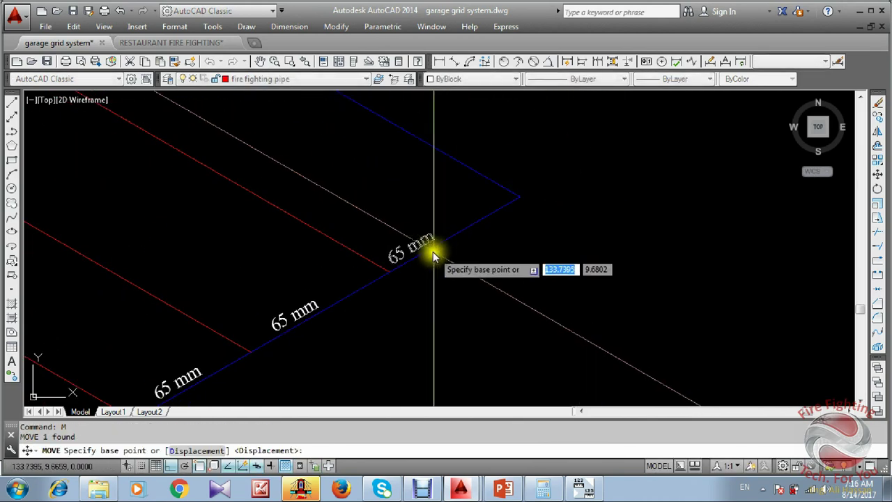
{"action": "left_click", "coordinate": [435, 251]}
{"action": "left_click", "coordinate": [466, 232]}
{"action": "scroll", "coordinate": [465, 233], "scroll_direction": "down", "scroll_amount": 1}
{"action": "key", "text": "Escape"}
Copy the 65 mm label onto each remaining segment of the blue main pipe down to its lower corner.
{"action": "scroll", "coordinate": [467, 235], "scroll_direction": "down", "scroll_amount": 2}
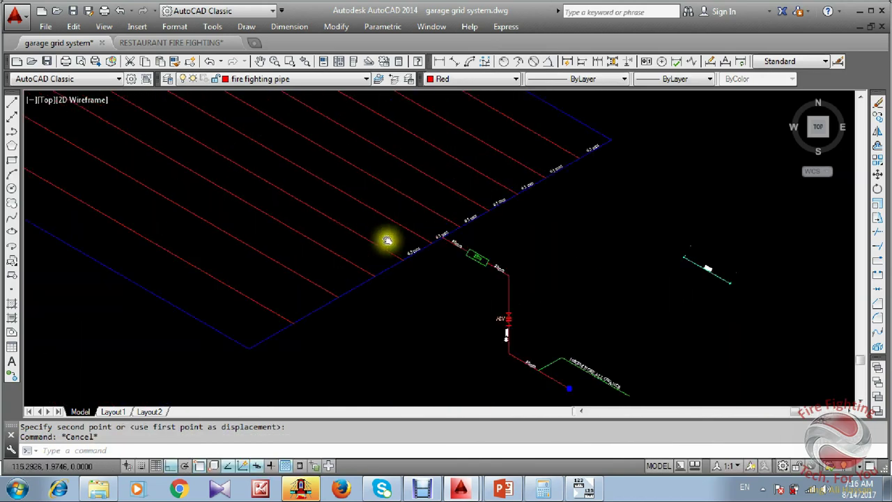
{"action": "scroll", "coordinate": [440, 258], "scroll_direction": "up", "scroll_amount": 2}
{"action": "type", "text": "co"}
{"action": "key", "text": "Return"}
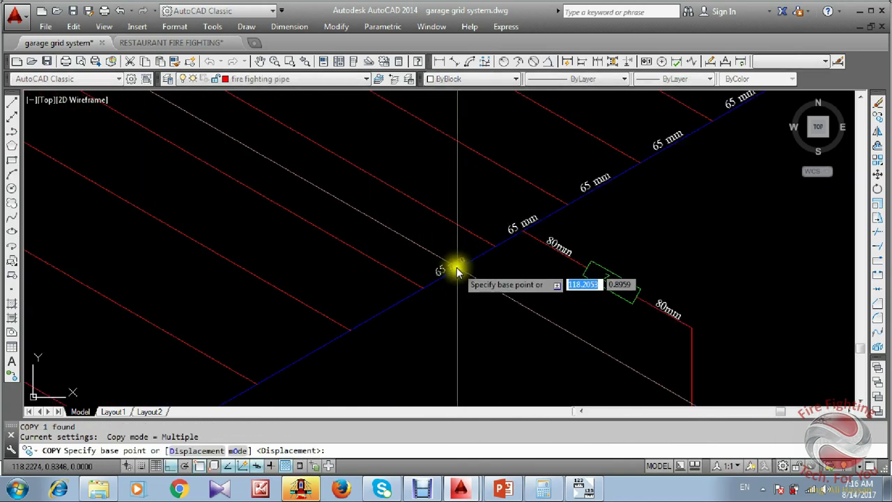
{"action": "left_click", "coordinate": [454, 265]}
{"action": "left_click", "coordinate": [377, 314]}
{"action": "middle_click_drag", "start_coordinate": [358, 328], "coordinate": [573, 151]}
{"action": "scroll", "coordinate": [573, 152], "scroll_direction": "down", "scroll_amount": 1}
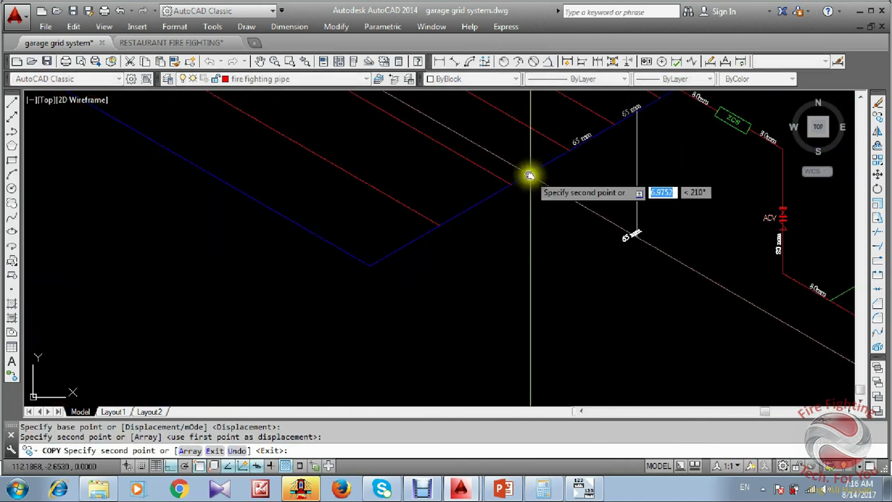
{"action": "left_click", "coordinate": [533, 173]}
{"action": "left_click", "coordinate": [469, 202]}
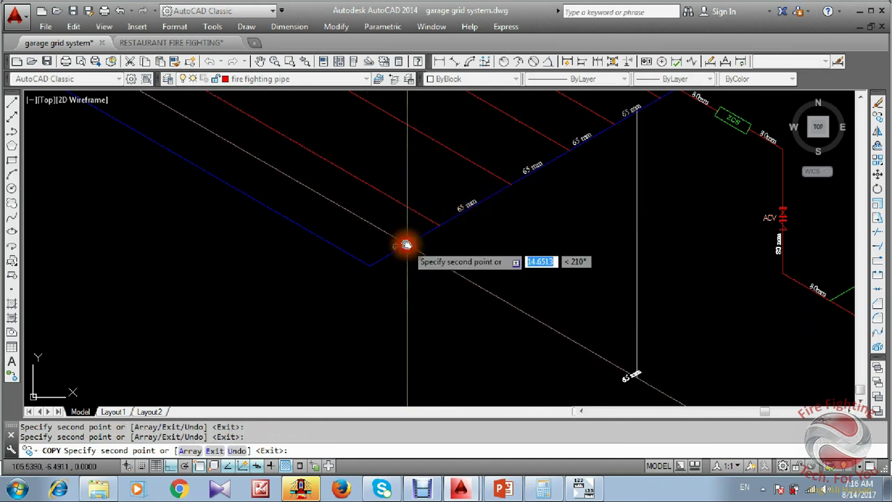
{"action": "scroll", "coordinate": [406, 245], "scroll_direction": "down", "scroll_amount": 3}
{"action": "scroll", "coordinate": [432, 225], "scroll_direction": "up", "scroll_amount": 3}
{"action": "key", "text": "Escape"}
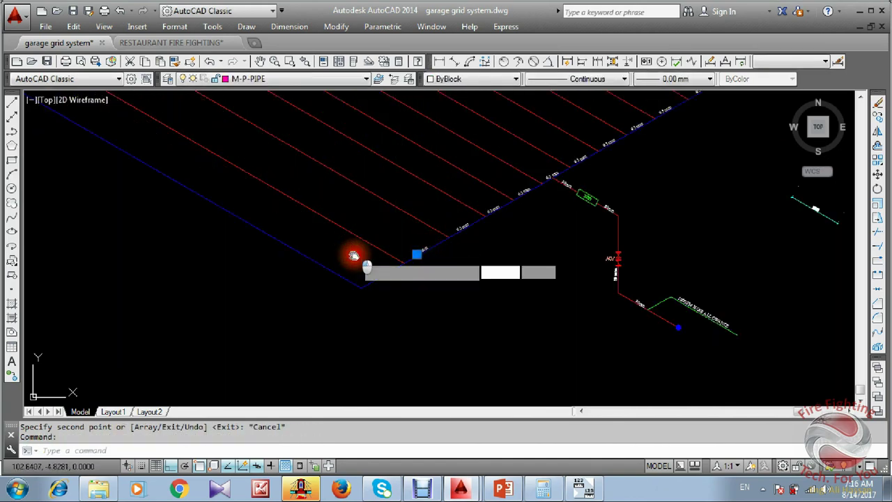
Copy all the 65 mm labels from this main pipe to the parallel blue main at the far end of the branches, corner to corner.
{"action": "left_click", "coordinate": [421, 290]}
{"action": "mouse_move", "coordinate": [452, 258]}
{"action": "middle_mouse_down"}
{"action": "mouse_move", "coordinate": [394, 311]}
{"action": "mouse_move", "coordinate": [354, 331]}
{"action": "middle_mouse_up"}
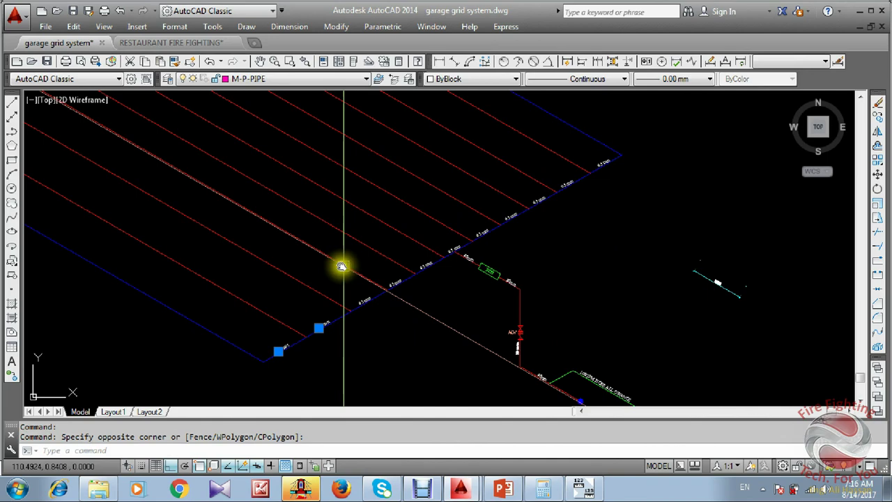
{"action": "left_click", "coordinate": [331, 211]}
{"action": "left_click", "coordinate": [428, 335]}
{"action": "scroll", "coordinate": [426, 268], "scroll_direction": "up", "scroll_amount": 3}
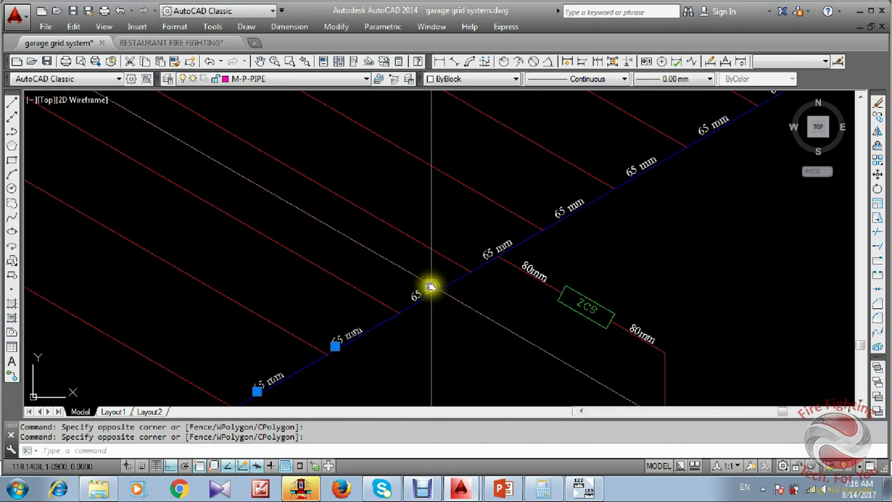
{"action": "left_click", "coordinate": [478, 219]}
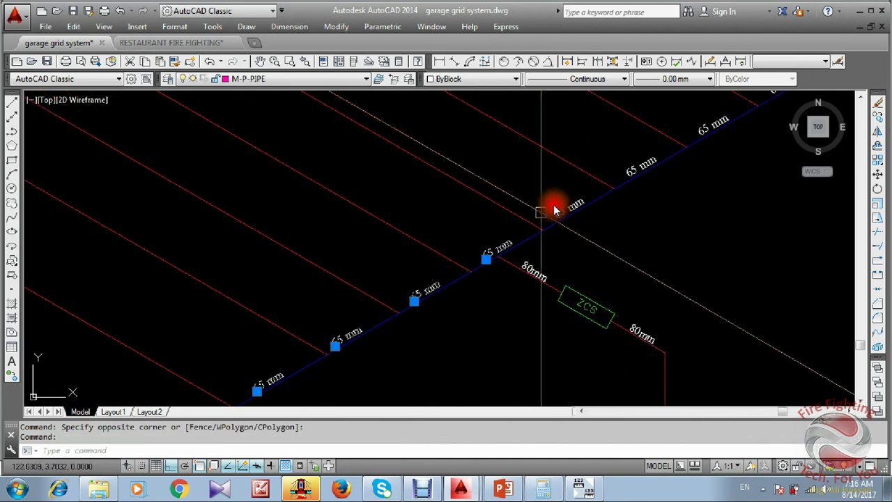
{"action": "left_click", "coordinate": [571, 206]}
{"action": "middle_click_drag", "start_coordinate": [572, 206], "coordinate": [373, 244]}
{"action": "middle_click_drag", "start_coordinate": [417, 122], "coordinate": [351, 177]}
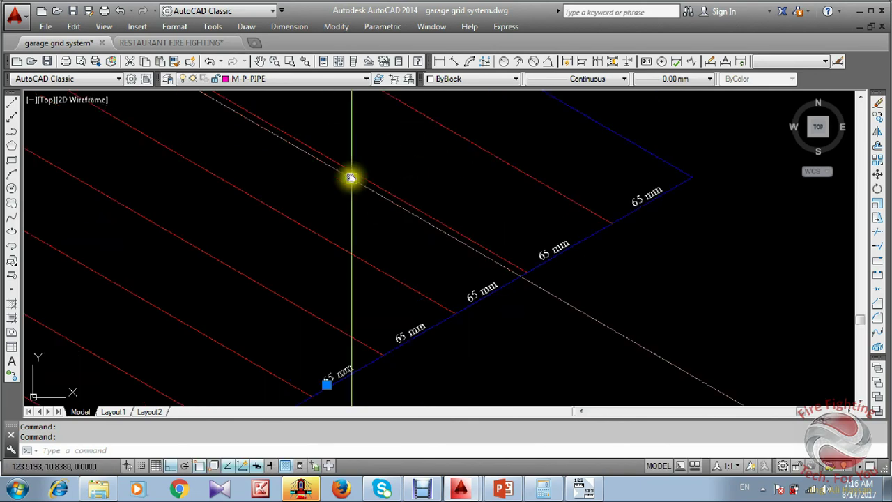
{"action": "left_click", "coordinate": [319, 134]}
{"action": "left_click", "coordinate": [624, 345]}
{"action": "middle_click_drag", "start_coordinate": [612, 229], "coordinate": [577, 248]}
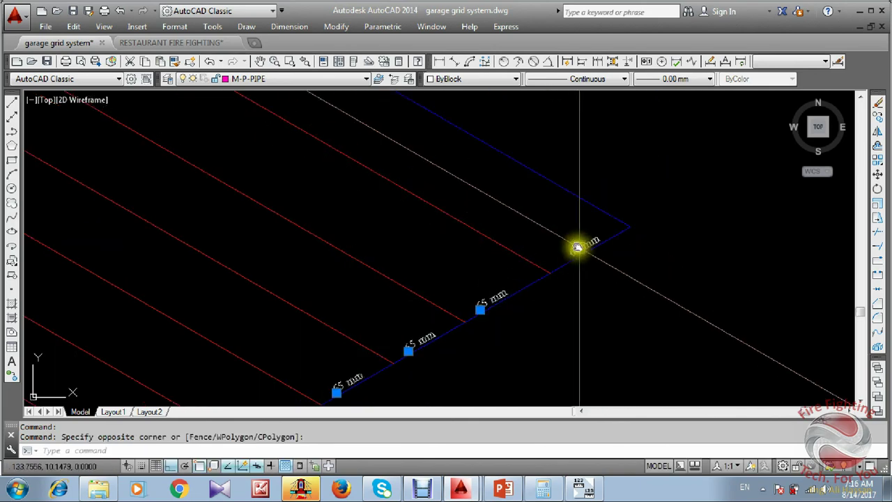
{"action": "type", "text": "co"}
{"action": "key", "text": "Return"}
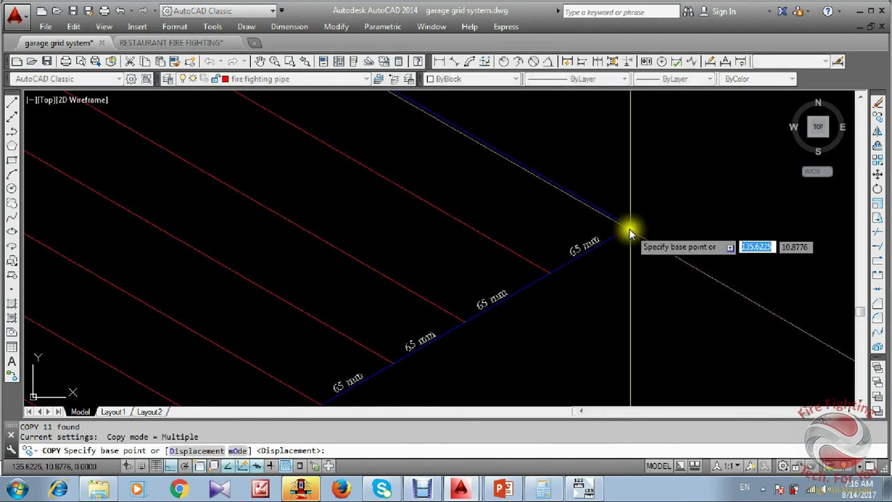
{"action": "left_click", "coordinate": [632, 234]}
{"action": "scroll", "coordinate": [631, 283], "scroll_direction": "down", "scroll_amount": 4}
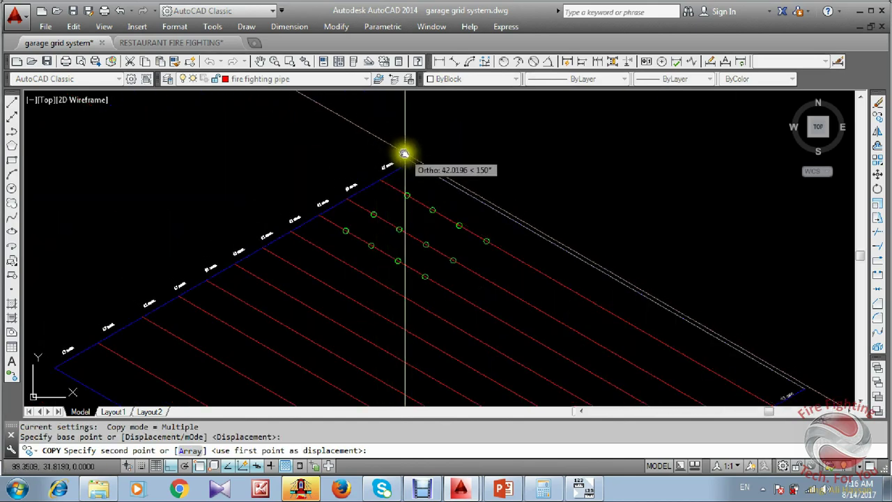
{"action": "left_click", "coordinate": [411, 156]}
{"action": "key", "text": "Escape"}
Copy the sloping 80mm label from the lower supply pipe to the long blue pipe near the grid's lower corner and change it to 65mm.
{"action": "scroll", "coordinate": [380, 164], "scroll_direction": "down", "scroll_amount": 4}
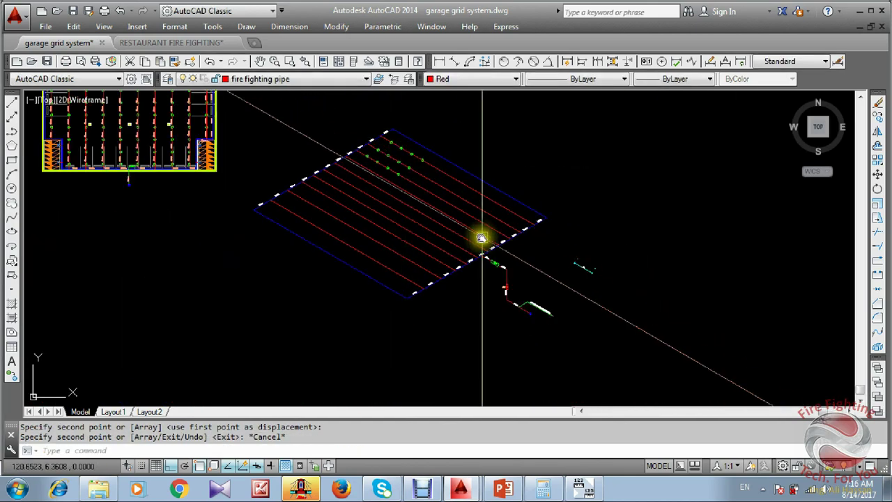
{"action": "scroll", "coordinate": [416, 226], "scroll_direction": "up", "scroll_amount": 2}
{"action": "scroll", "coordinate": [434, 319], "scroll_direction": "up", "scroll_amount": 8}
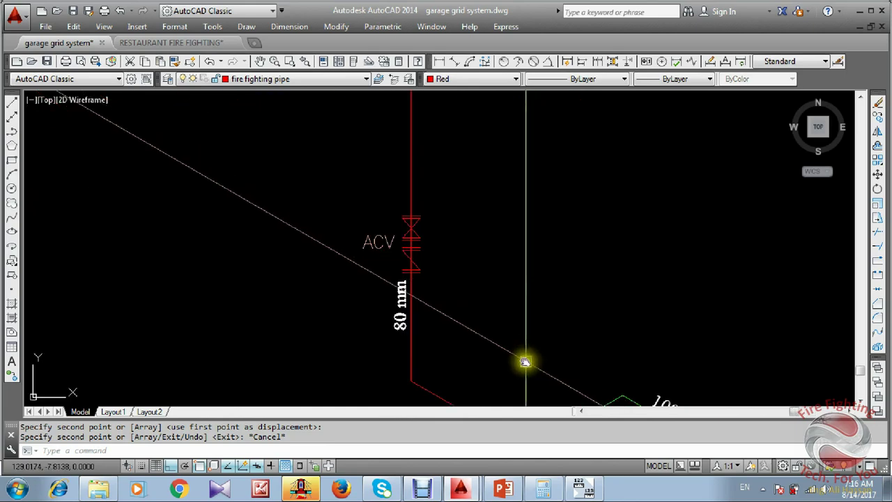
{"action": "left_click", "coordinate": [602, 222]}
{"action": "type", "text": "co"}
{"action": "key", "text": "Return"}
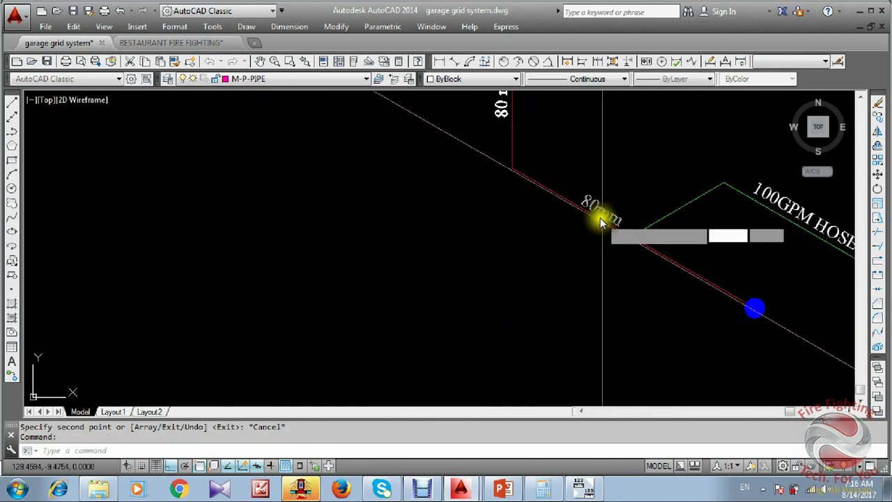
{"action": "left_click", "coordinate": [601, 221]}
{"action": "scroll", "coordinate": [597, 245], "scroll_direction": "down", "scroll_amount": 4}
{"action": "middle_click_drag", "start_coordinate": [378, 257], "coordinate": [647, 281]}
{"action": "scroll", "coordinate": [385, 253], "scroll_direction": "up", "scroll_amount": 4}
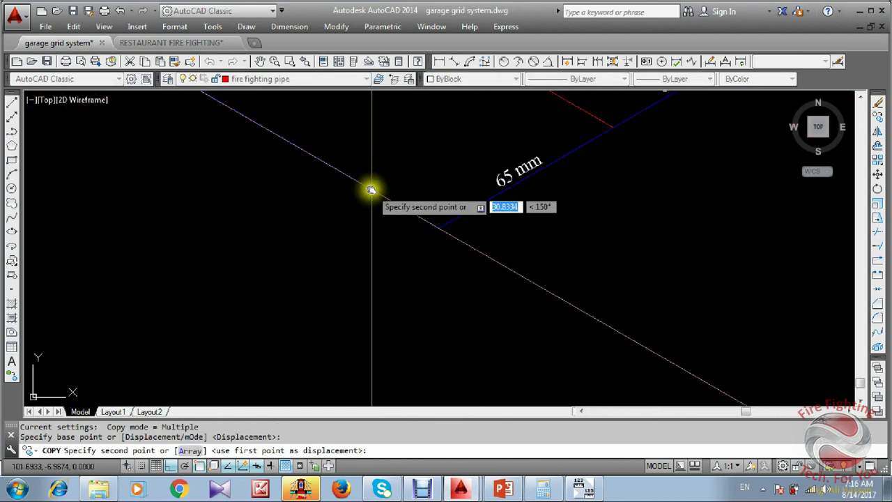
{"action": "left_click", "coordinate": [351, 175]}
{"action": "key", "text": "Escape"}
{"action": "double_click", "coordinate": [348, 166]}
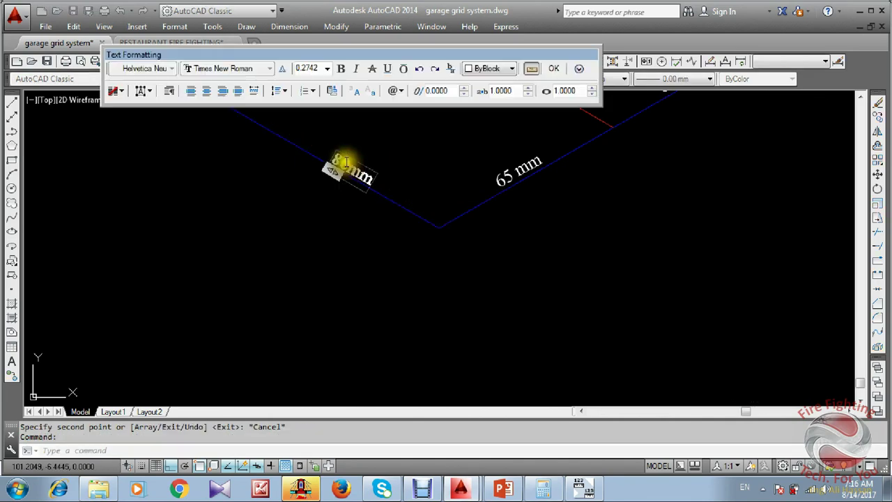
{"action": "type", "text": "65"}
Copy the sloping 65mm label to four more positions spread along the long blue pipe up to its far corner.
{"action": "left_click", "coordinate": [345, 170]}
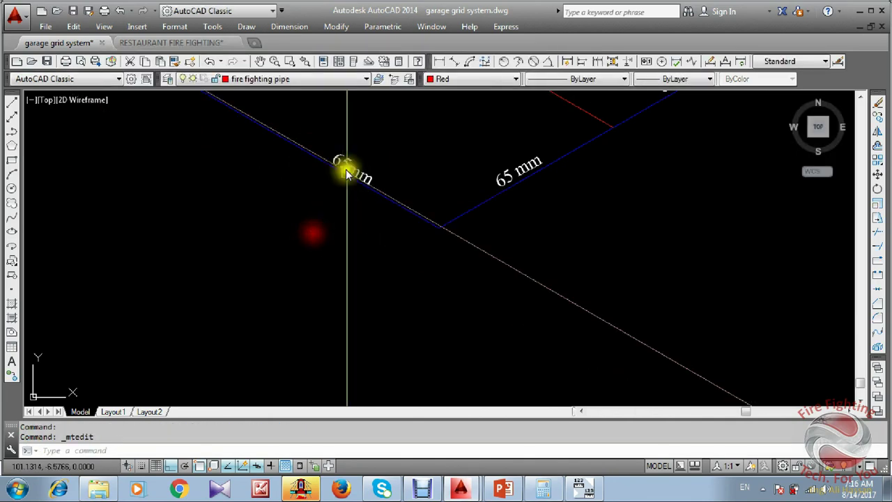
{"action": "type", "text": "co"}
{"action": "key", "text": "Return"}
{"action": "scroll", "coordinate": [379, 287], "scroll_direction": "down", "scroll_amount": 4}
{"action": "middle_click_drag", "start_coordinate": [316, 272], "coordinate": [451, 325]}
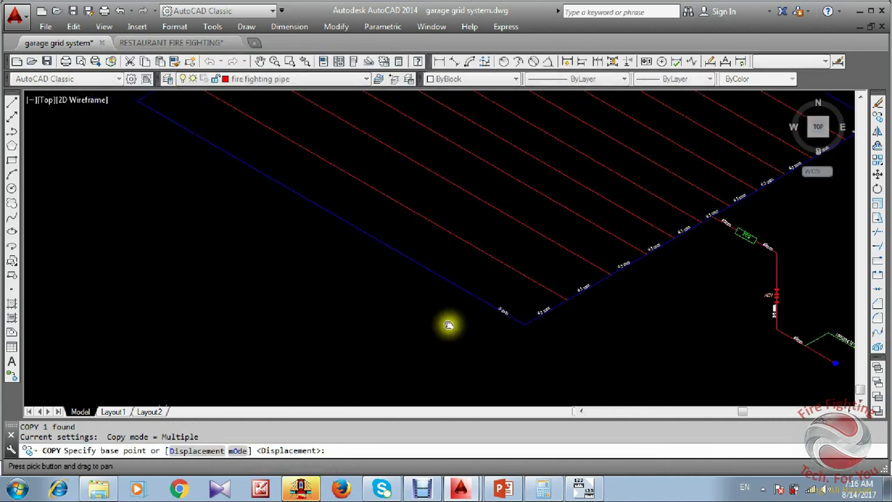
{"action": "left_click", "coordinate": [458, 331]}
{"action": "left_click", "coordinate": [373, 311]}
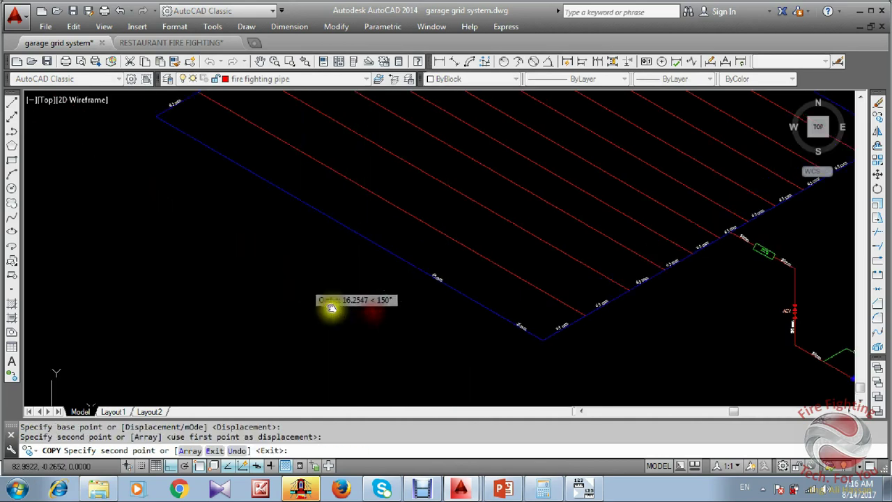
{"action": "middle_click_drag", "start_coordinate": [290, 264], "coordinate": [339, 299]}
{"action": "left_click", "coordinate": [339, 300]}
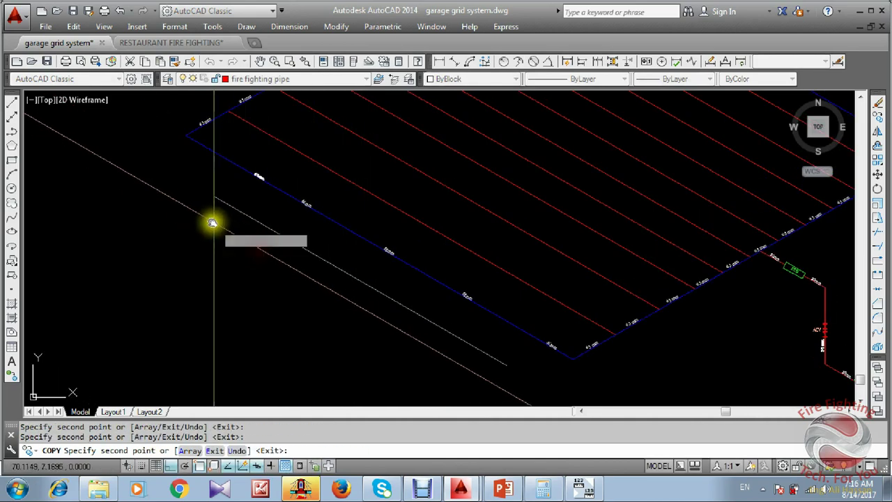
{"action": "left_click", "coordinate": [189, 209]}
{"action": "key", "text": "Escape"}
Copy the five sloping 65mm labels from the long blue pipe to the opposite blue side of the grid, corner to corner.
{"action": "scroll", "coordinate": [265, 223], "scroll_direction": "down", "scroll_amount": 3}
{"action": "middle_click_drag", "start_coordinate": [438, 241], "coordinate": [385, 277]}
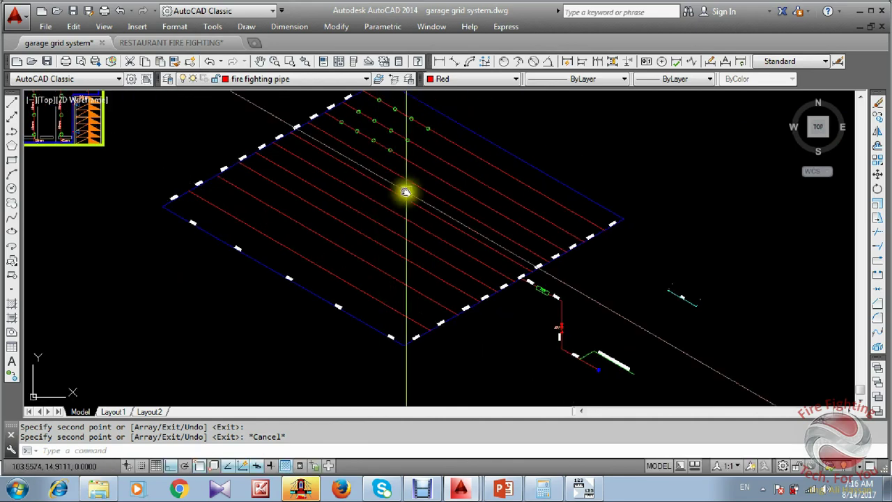
{"action": "middle_click_drag", "start_coordinate": [327, 258], "coordinate": [322, 249]}
{"action": "left_click", "coordinate": [160, 206]}
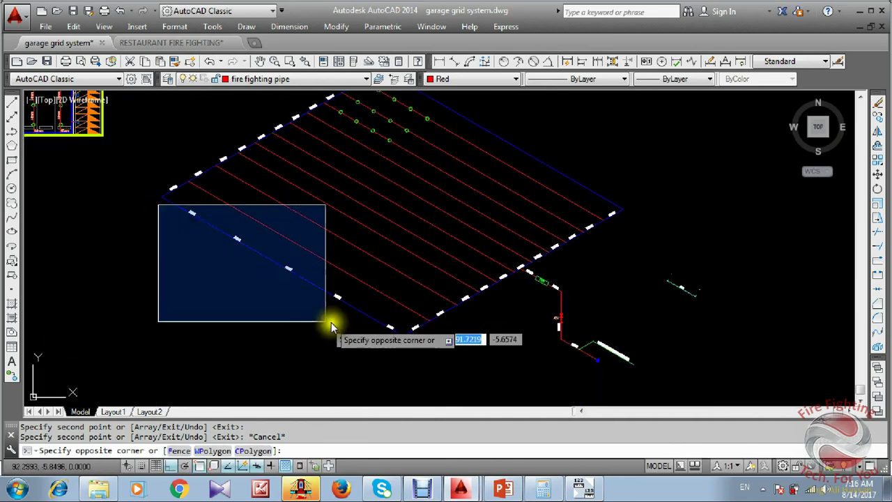
{"action": "left_click", "coordinate": [394, 348]}
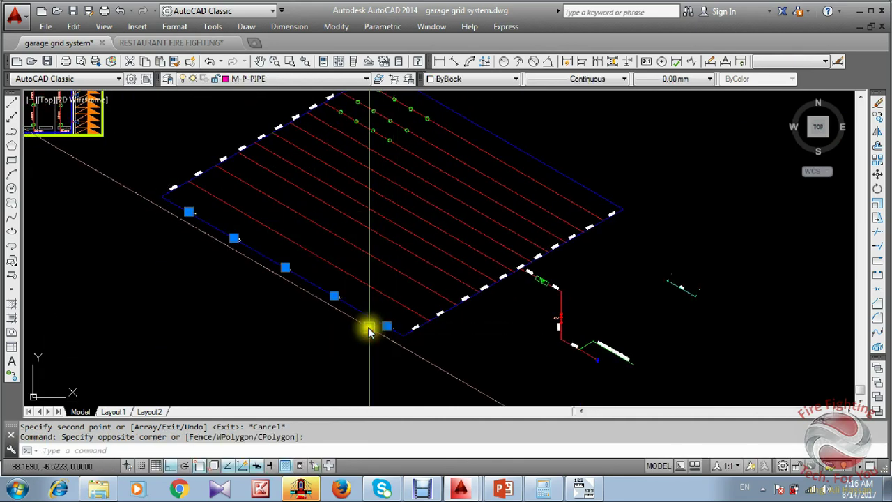
{"action": "type", "text": "co"}
{"action": "key", "text": "Return"}
{"action": "left_click", "coordinate": [402, 332]}
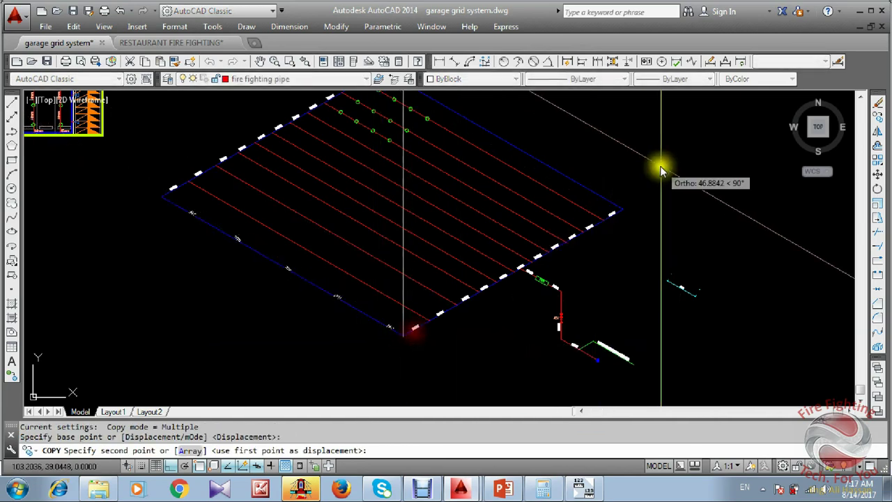
{"action": "left_click", "coordinate": [627, 212]}
{"action": "key", "text": "Escape"}
Inspect the pipe size labels along the supply pipe and the blue main pipes.
{"action": "mouse_move", "coordinate": [536, 241]}
{"action": "middle_mouse_down"}
{"action": "mouse_move", "coordinate": [526, 299]}
{"action": "mouse_move", "coordinate": [543, 247]}
{"action": "middle_mouse_up"}
{"action": "middle_click_drag", "start_coordinate": [597, 257], "coordinate": [608, 233]}
{"action": "scroll", "coordinate": [725, 272], "scroll_direction": "up", "scroll_amount": 1}
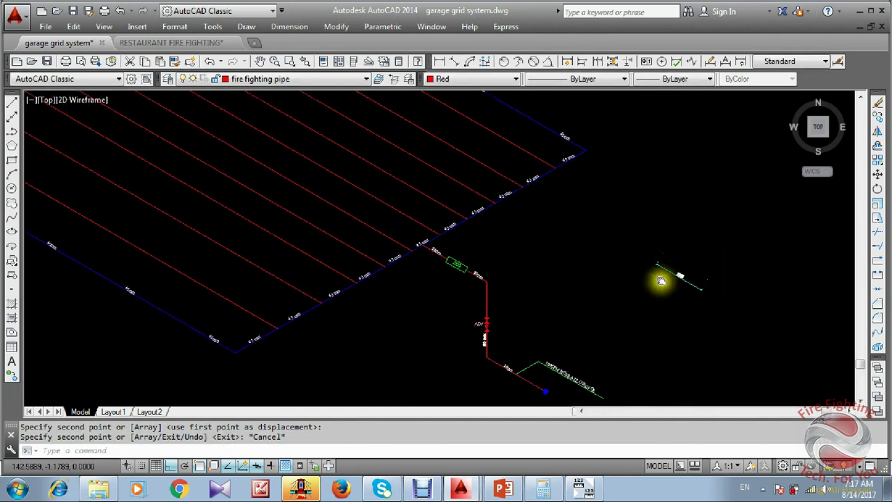
{"action": "scroll", "coordinate": [651, 285], "scroll_direction": "down", "scroll_amount": 1}
{"action": "middle_click_drag", "start_coordinate": [329, 286], "coordinate": [469, 293]}
{"action": "scroll", "coordinate": [469, 293], "scroll_direction": "up", "scroll_amount": 4}
{"action": "scroll", "coordinate": [483, 297], "scroll_direction": "down", "scroll_amount": 4}
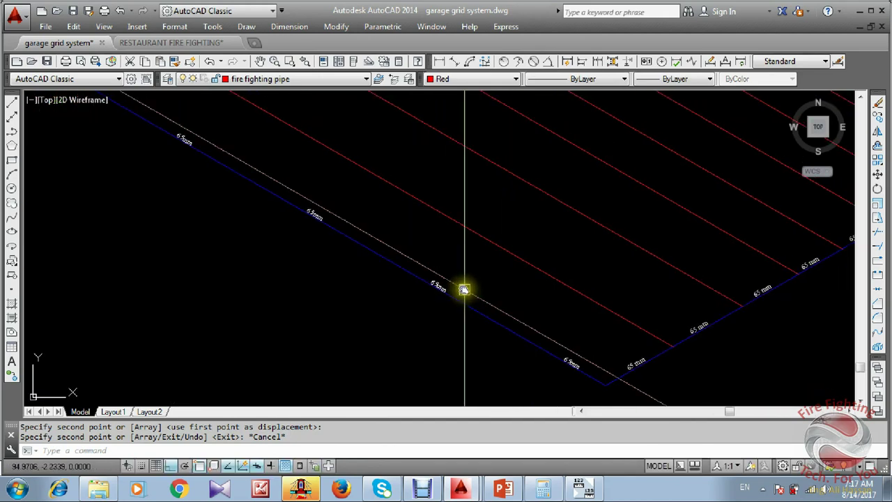
Copy the sloping 65mm label from the lower blue pipe to the nearest red branch pipe and change it to 40mm.
{"action": "scroll", "coordinate": [580, 324], "scroll_direction": "up", "scroll_amount": 4}
{"action": "left_click", "coordinate": [546, 302]}
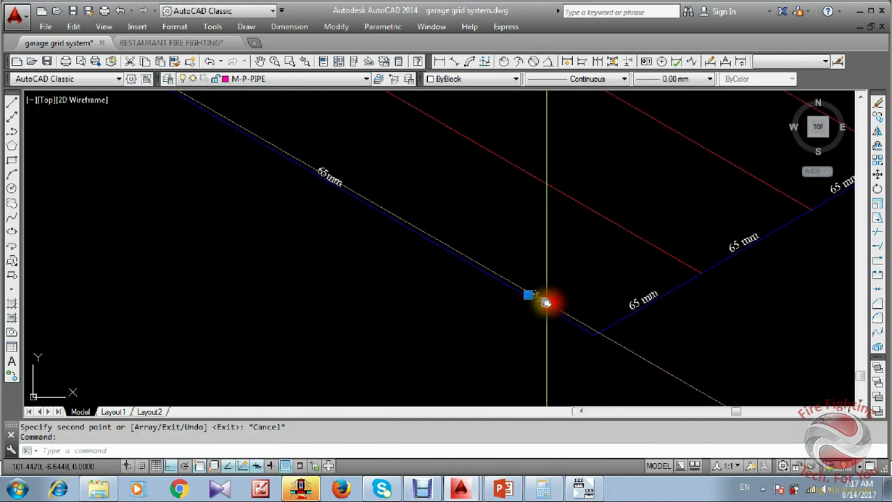
{"action": "type", "text": "c"}
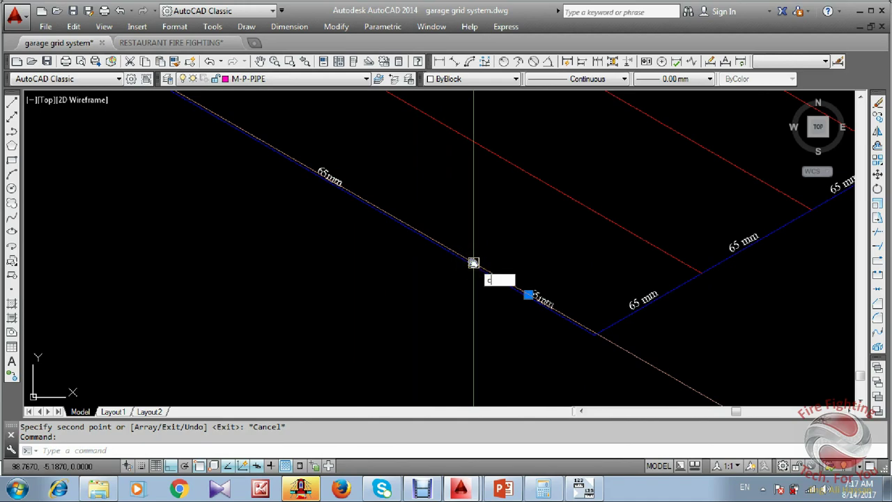
{"action": "type", "text": "o"}
{"action": "key", "text": "Return"}
{"action": "left_click", "coordinate": [634, 304]}
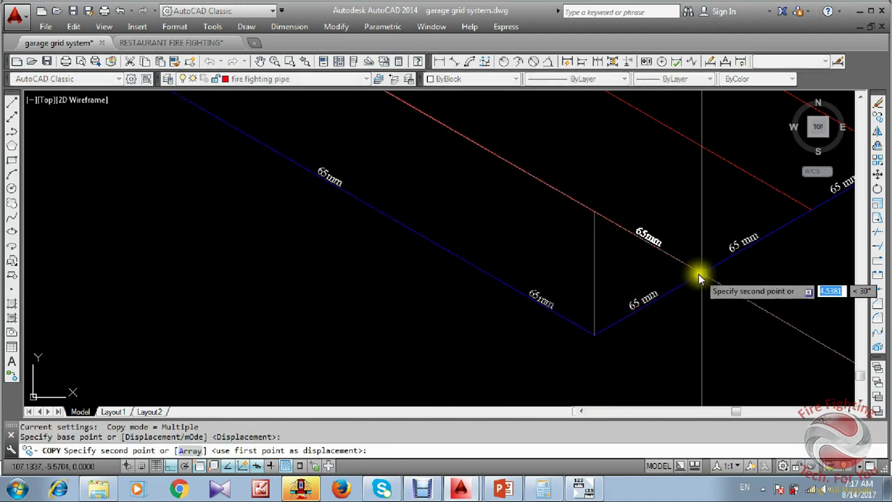
{"action": "left_click", "coordinate": [699, 276]}
{"action": "key", "text": "Escape"}
{"action": "scroll", "coordinate": [646, 232], "scroll_direction": "up", "scroll_amount": 2}
{"action": "double_click", "coordinate": [644, 237]}
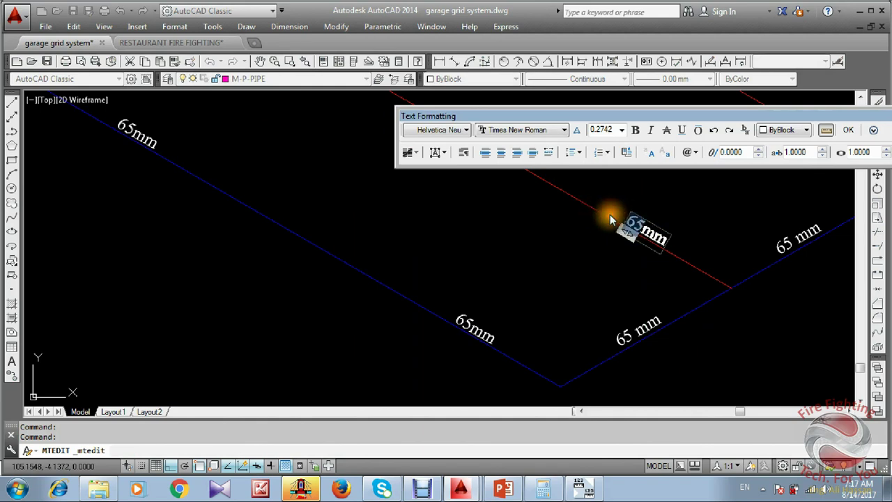
{"action": "type", "text": "40"}
{"action": "left_click", "coordinate": [610, 275]}
Copy the 40mm label to five more positions spread along the same red branch pipe up to its far end.
{"action": "type", "text": "c"}
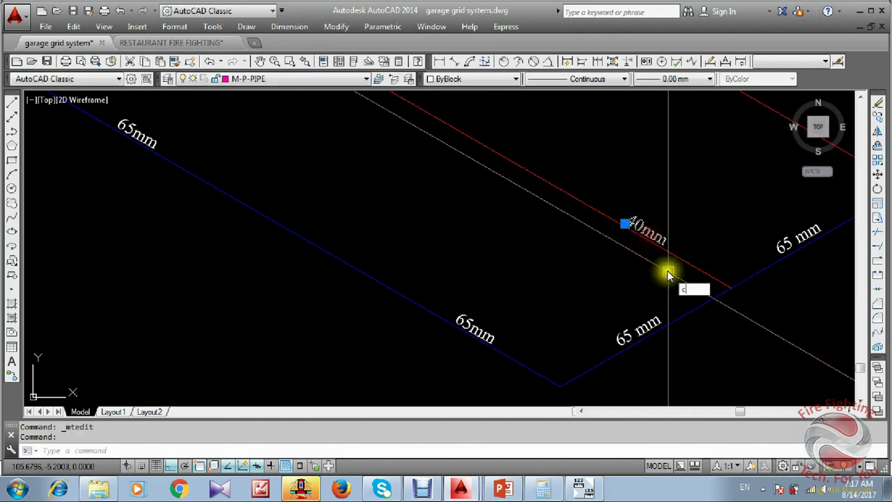
{"action": "type", "text": "o"}
{"action": "key", "text": "Return"}
{"action": "scroll", "coordinate": [690, 283], "scroll_direction": "down", "scroll_amount": 2}
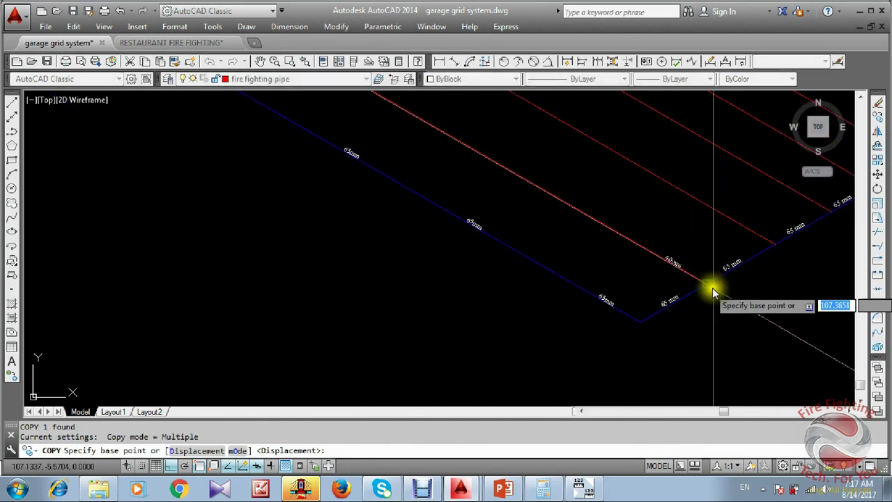
{"action": "left_click", "coordinate": [712, 291]}
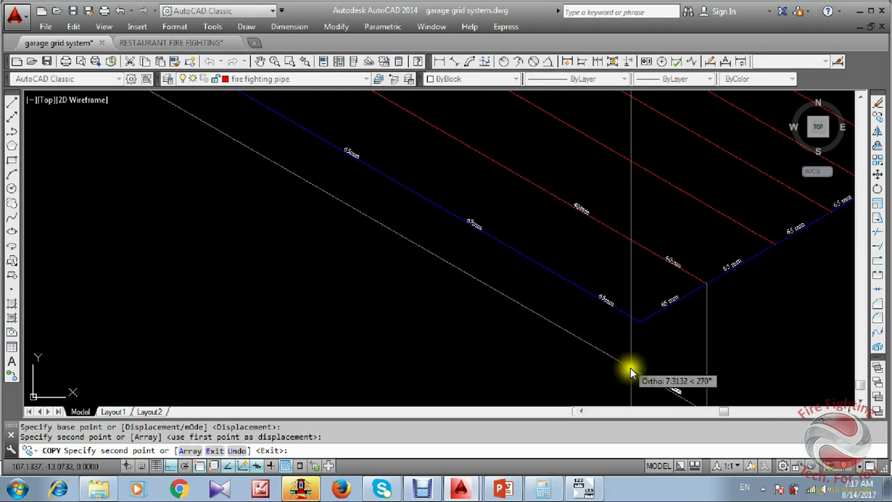
{"action": "scroll", "coordinate": [632, 354], "scroll_direction": "down", "scroll_amount": 1}
{"action": "scroll", "coordinate": [573, 259], "scroll_direction": "up", "scroll_amount": 1}
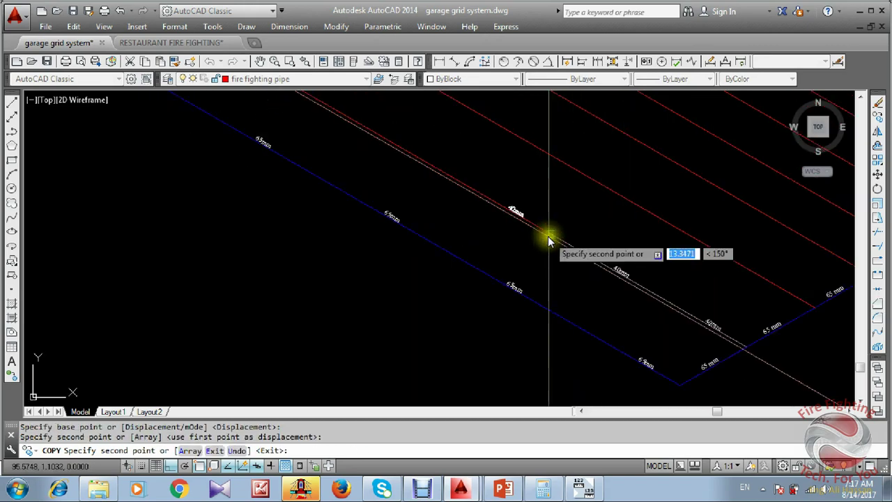
{"action": "left_click", "coordinate": [548, 237]}
{"action": "middle_click_drag", "start_coordinate": [482, 217], "coordinate": [606, 359]}
{"action": "middle_click_drag", "start_coordinate": [536, 299], "coordinate": [535, 299]}
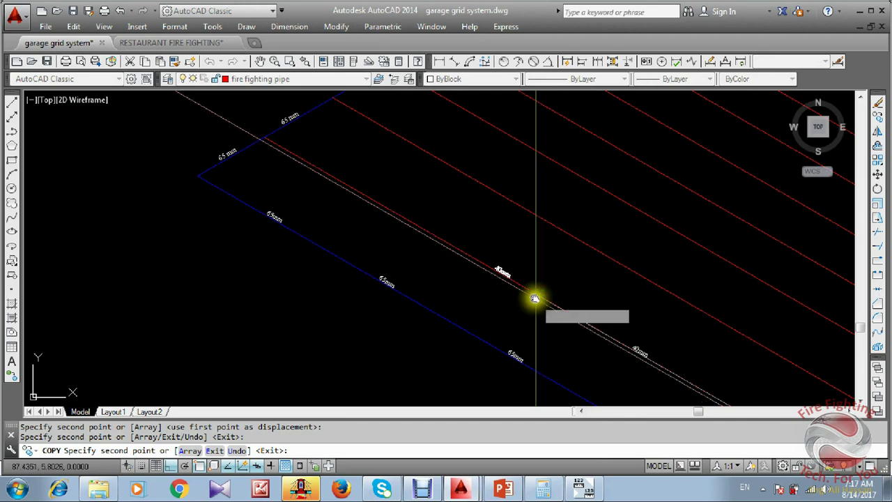
{"action": "left_click", "coordinate": [534, 298]}
{"action": "left_click", "coordinate": [422, 230]}
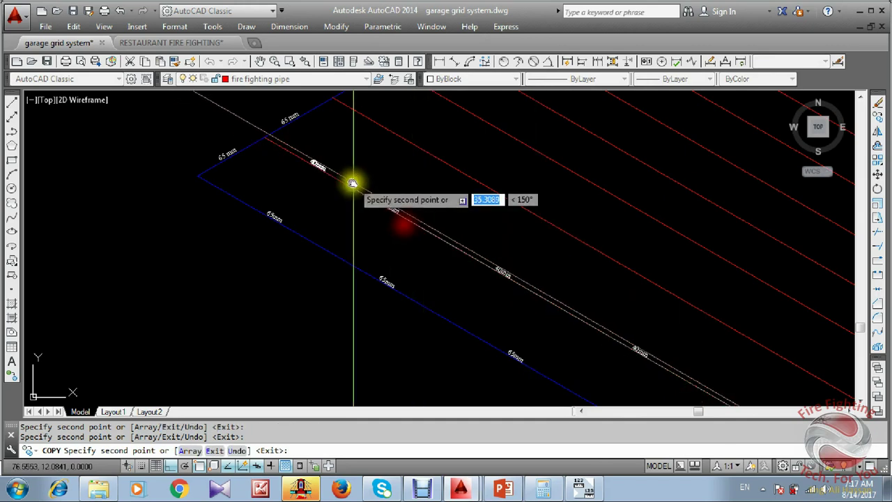
{"action": "left_click", "coordinate": [313, 171]}
{"action": "key", "text": "Escape"}
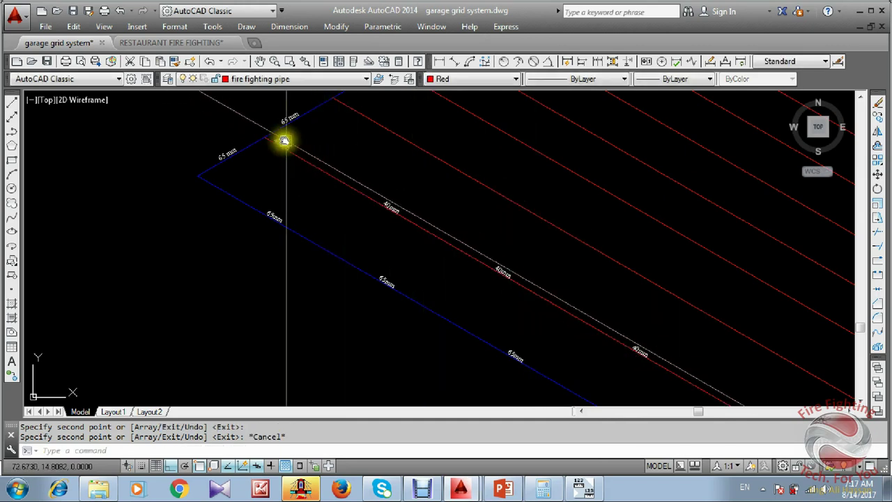
Copy the six 40mm labels from the first red branch pipe to all the other branch pipes of the grid.
{"action": "left_click", "coordinate": [365, 168]}
{"action": "left_click", "coordinate": [591, 298]}
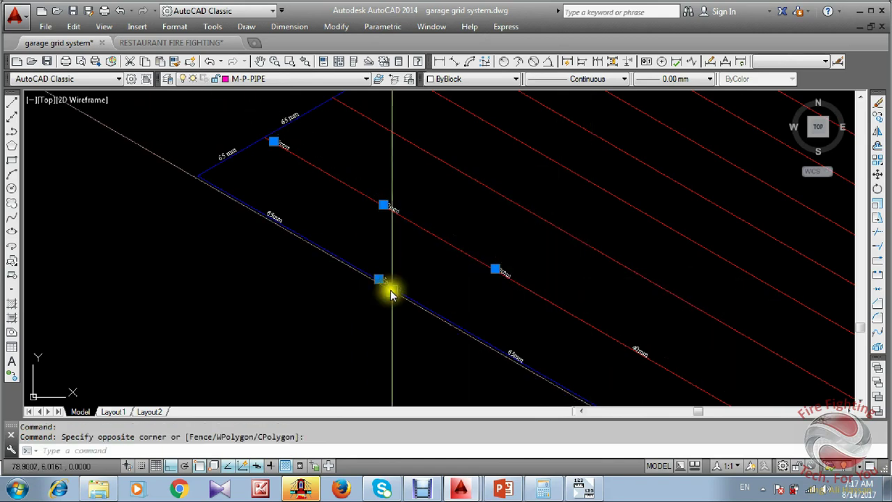
{"action": "left_click", "coordinate": [356, 247], "text": "shift"}
{"action": "left_click", "coordinate": [420, 303], "text": "shift"}
{"action": "middle_click_drag", "start_coordinate": [432, 316], "coordinate": [347, 295]}
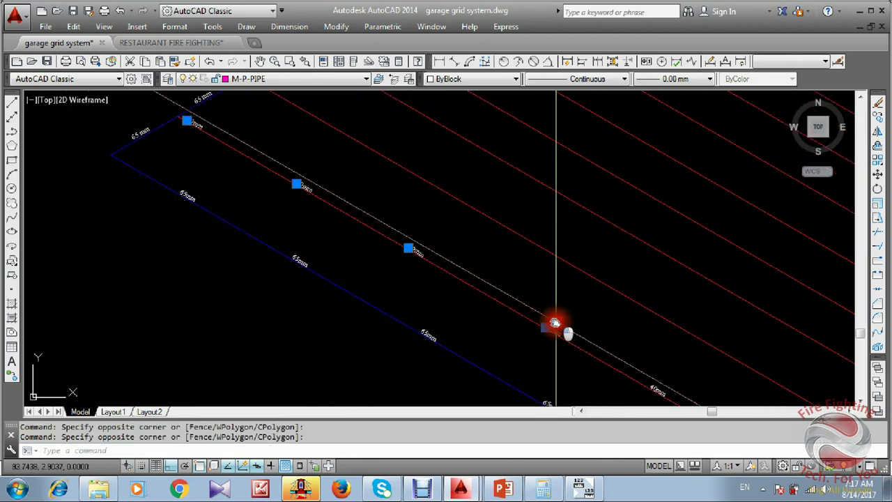
{"action": "left_click", "coordinate": [555, 322]}
{"action": "middle_click_drag", "start_coordinate": [555, 323], "coordinate": [384, 265]}
{"action": "scroll", "coordinate": [439, 274], "scroll_direction": "down", "scroll_amount": 2}
{"action": "left_click", "coordinate": [555, 355]}
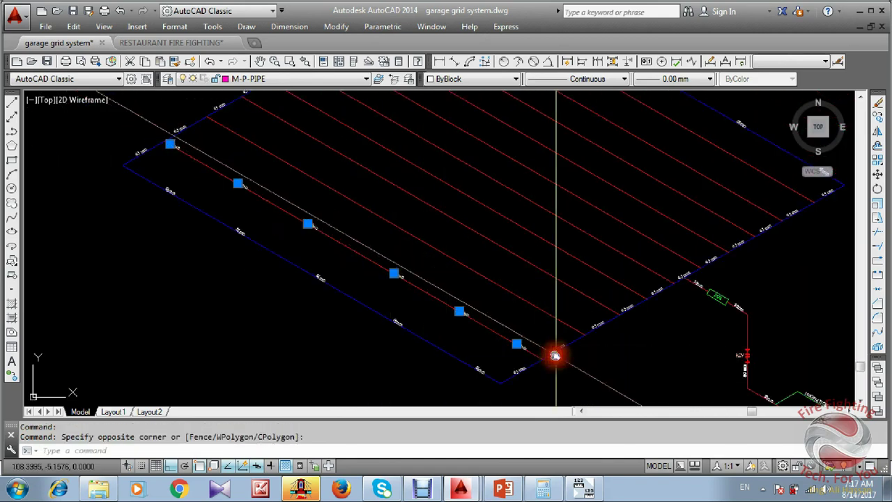
{"action": "type", "text": "co"}
{"action": "key", "text": "Return"}
{"action": "left_click", "coordinate": [543, 361]}
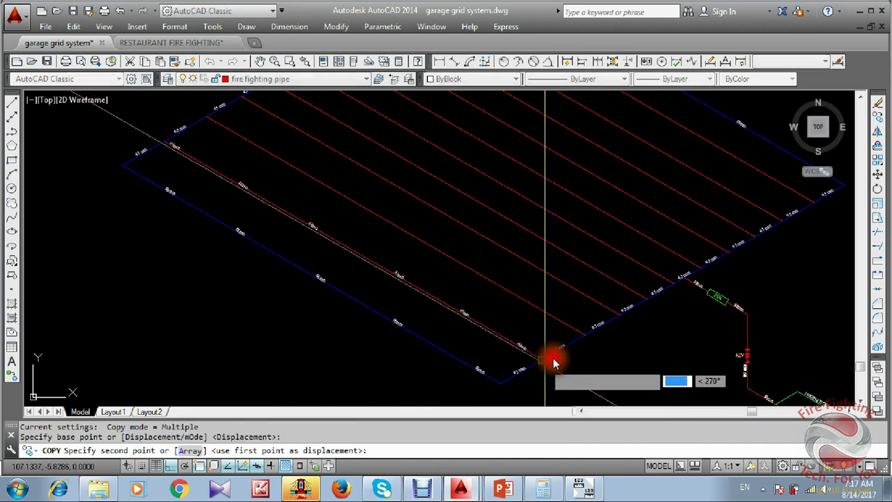
{"action": "left_click", "coordinate": [583, 341]}
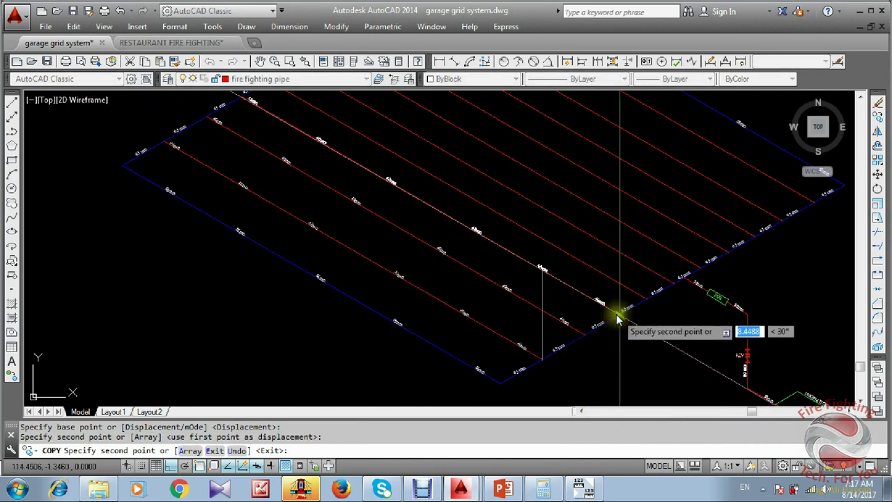
{"action": "mouse_move", "coordinate": [641, 304]}
{"action": "middle_mouse_down"}
{"action": "mouse_move", "coordinate": [478, 319]}
{"action": "mouse_move", "coordinate": [486, 325]}
{"action": "middle_mouse_up"}
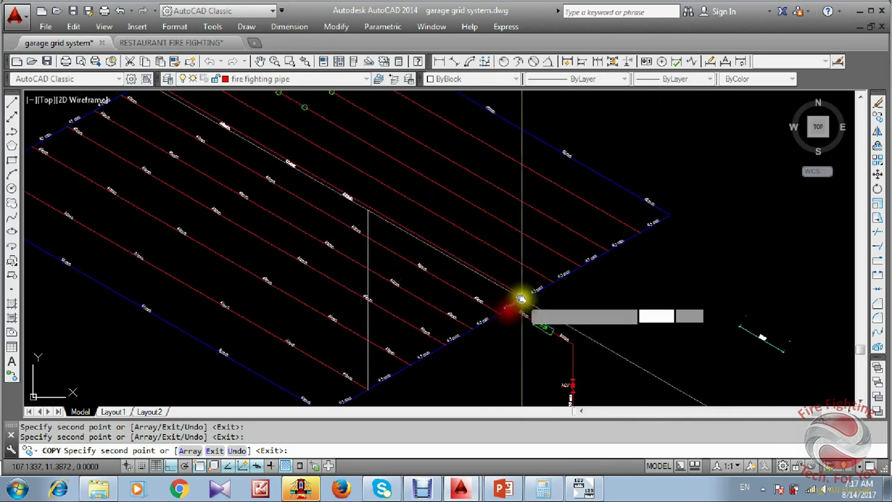
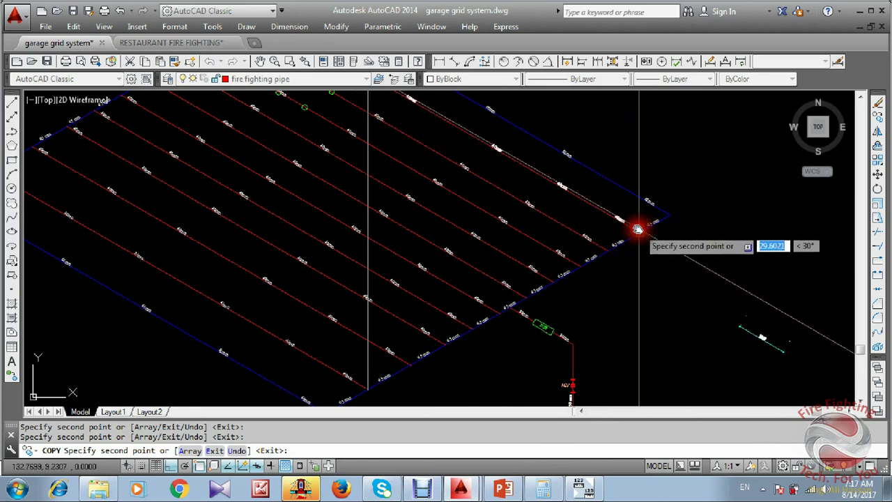
{"action": "key", "text": "Escape"}
Move the three 40mm labels that overlap sprinkler circles along their branch pipes into the gaps between the sprinklers.
{"action": "scroll", "coordinate": [544, 325], "scroll_direction": "down", "scroll_amount": 5}
{"action": "scroll", "coordinate": [544, 285], "scroll_direction": "up", "scroll_amount": 6}
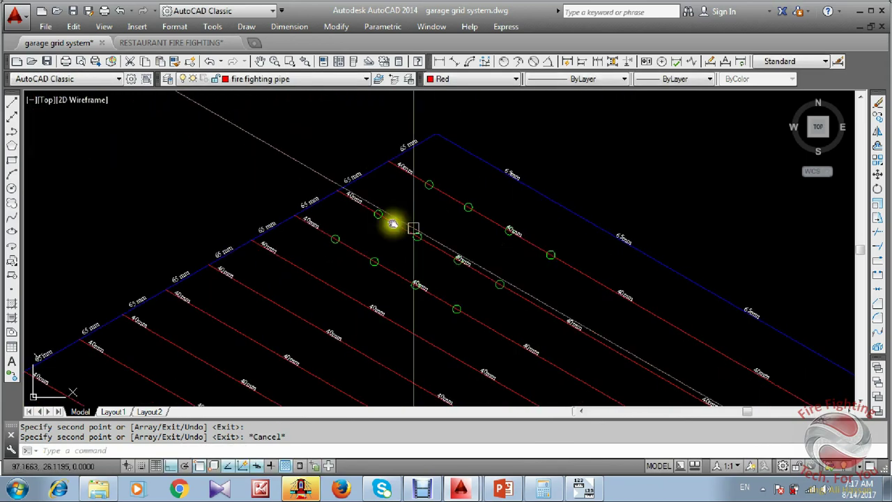
{"action": "scroll", "coordinate": [393, 223], "scroll_direction": "up", "scroll_amount": 5}
{"action": "left_click", "coordinate": [508, 278]}
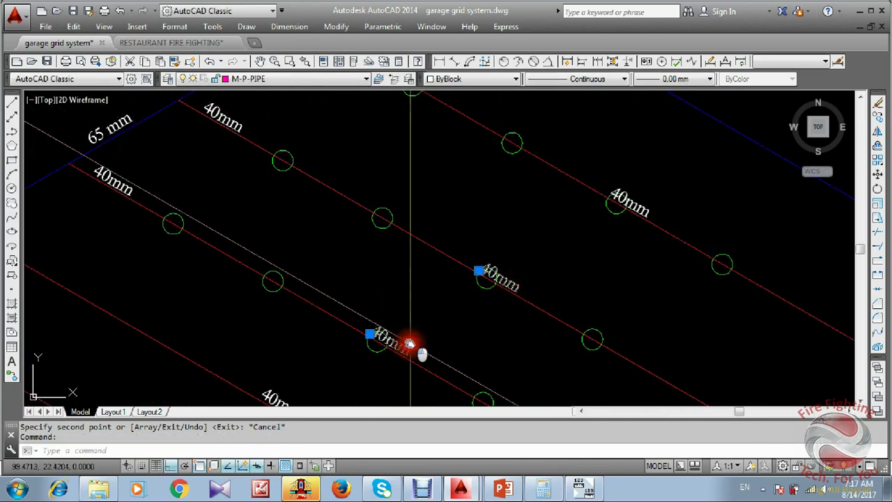
{"action": "middle_click_drag", "start_coordinate": [424, 334], "coordinate": [412, 316]}
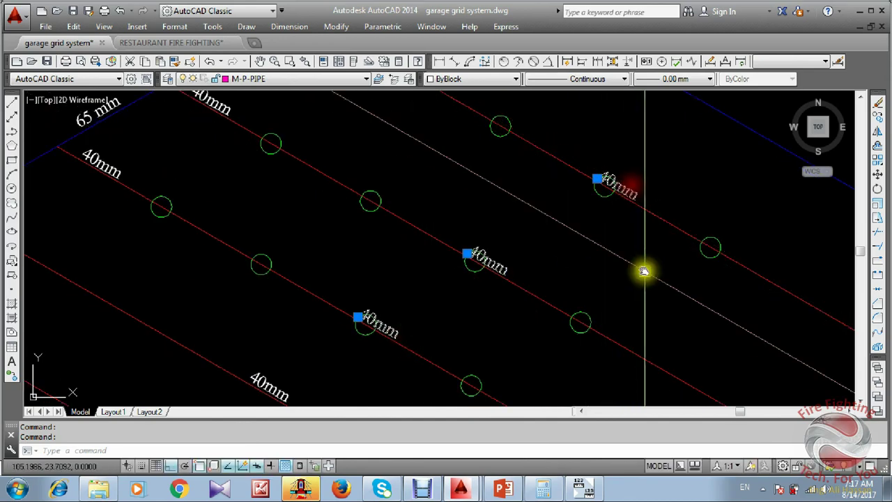
{"action": "type", "text": "m"}
{"action": "key", "text": "Return"}
{"action": "left_click", "coordinate": [598, 259]}
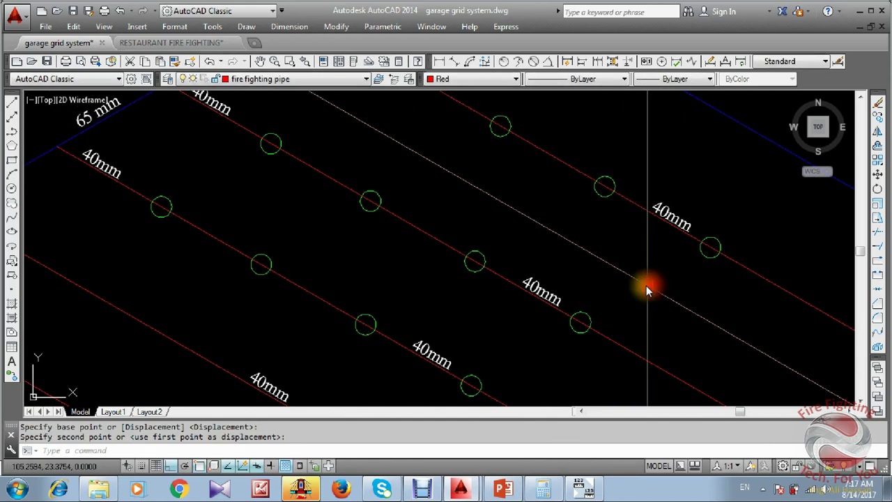
{"action": "key", "text": "Escape"}
Move the loose sloping dimension from beside the grid to just below the lower supply pipe near the hose allowance note.
{"action": "scroll", "coordinate": [433, 189], "scroll_direction": "down", "scroll_amount": 10}
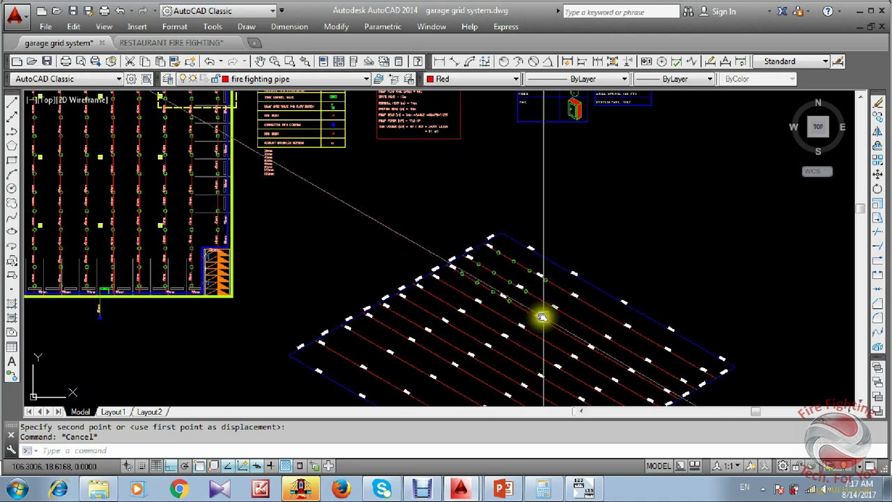
{"action": "middle_click_drag", "start_coordinate": [542, 318], "coordinate": [397, 200]}
{"action": "scroll", "coordinate": [396, 255], "scroll_direction": "up", "scroll_amount": 2}
{"action": "scroll", "coordinate": [423, 203], "scroll_direction": "down", "scroll_amount": 2}
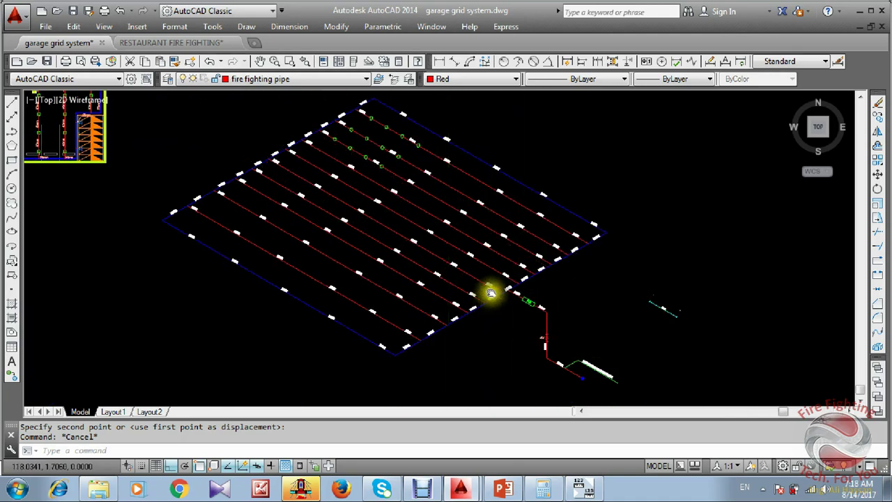
{"action": "scroll", "coordinate": [490, 293], "scroll_direction": "down", "scroll_amount": 2}
{"action": "scroll", "coordinate": [518, 289], "scroll_direction": "up", "scroll_amount": 5}
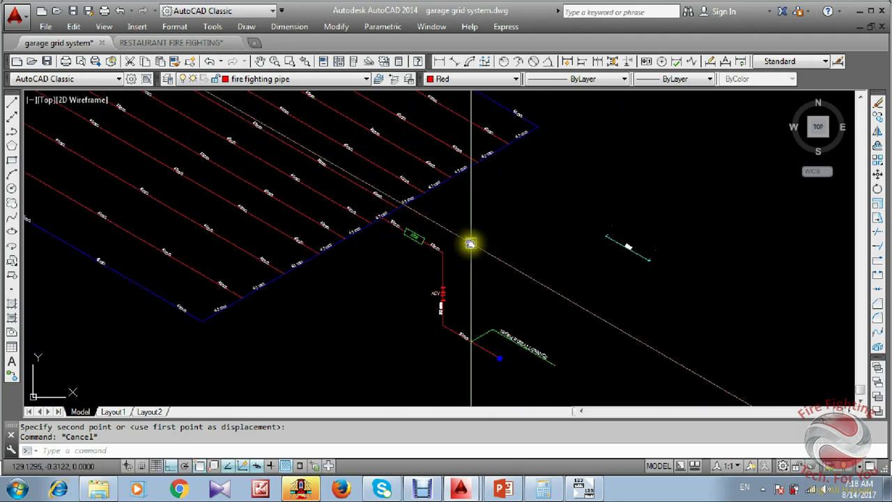
{"action": "scroll", "coordinate": [627, 247], "scroll_direction": "up", "scroll_amount": 2}
{"action": "left_click", "coordinate": [648, 265]}
{"action": "middle_click_drag", "start_coordinate": [647, 265], "coordinate": [481, 296]}
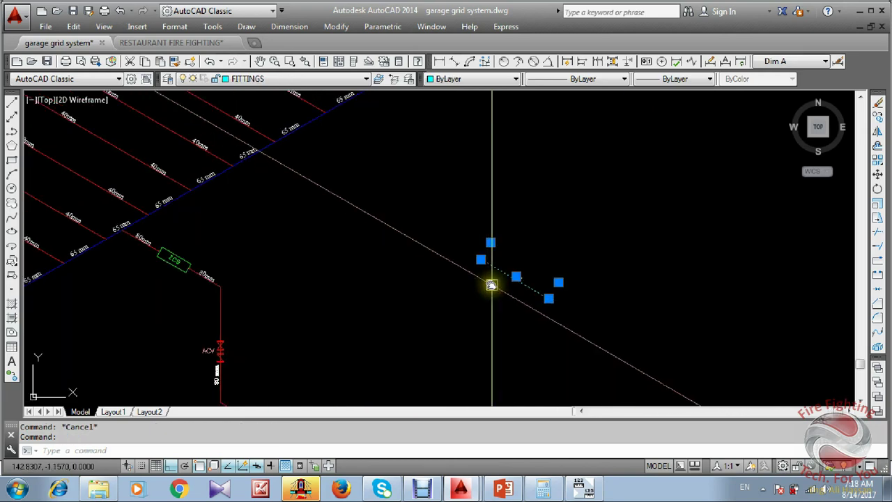
{"action": "type", "text": "m"}
{"action": "key", "text": "Return"}
{"action": "scroll", "coordinate": [565, 283], "scroll_direction": "up", "scroll_amount": 2}
{"action": "left_click", "coordinate": [555, 284]}
{"action": "middle_click_drag", "start_coordinate": [352, 369], "coordinate": [380, 277]}
{"action": "scroll", "coordinate": [381, 277], "scroll_direction": "down", "scroll_amount": 4}
{"action": "middle_click_drag", "start_coordinate": [336, 326], "coordinate": [389, 261]}
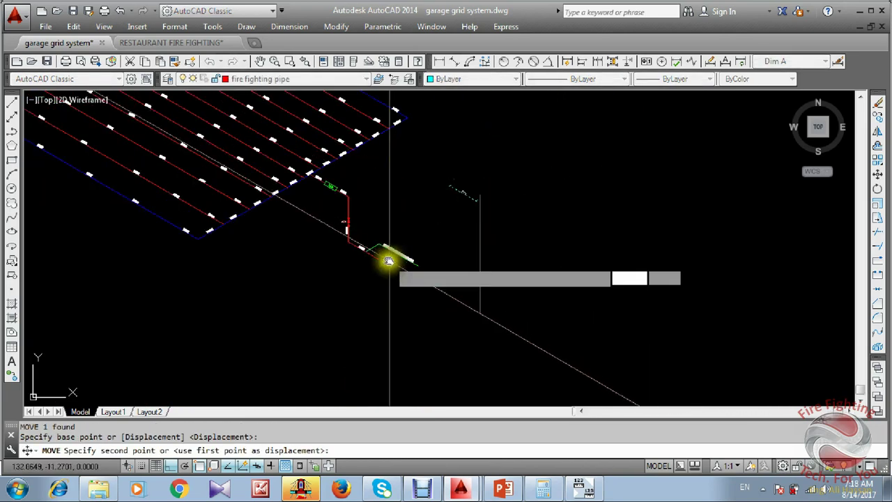
{"action": "scroll", "coordinate": [388, 261], "scroll_direction": "up", "scroll_amount": 4}
{"action": "key", "text": "Escape"}
Stretch the sloping 3000 dimension so its upper end starts at the corner where the supply pipe meets the vertical riser.
{"action": "middle_click_drag", "start_coordinate": [255, 244], "coordinate": [357, 304]}
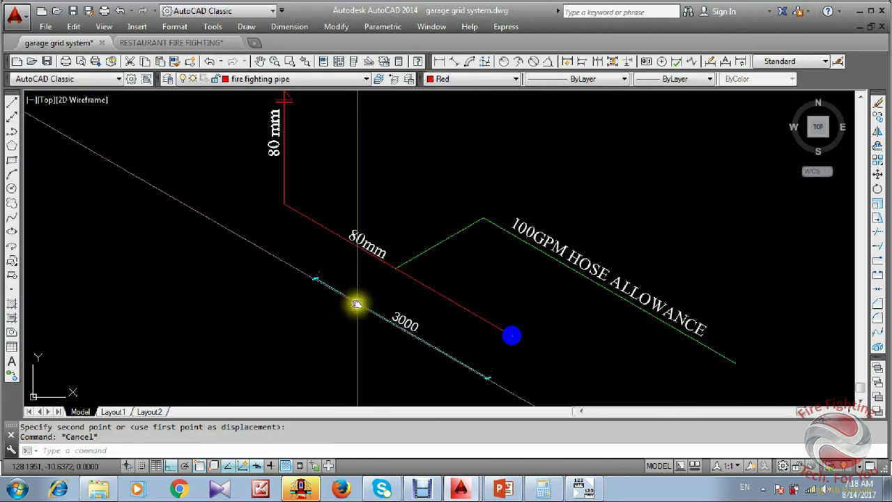
{"action": "left_click", "coordinate": [319, 281]}
{"action": "scroll", "coordinate": [327, 268], "scroll_direction": "up", "scroll_amount": 2}
{"action": "left_click", "coordinate": [346, 216]}
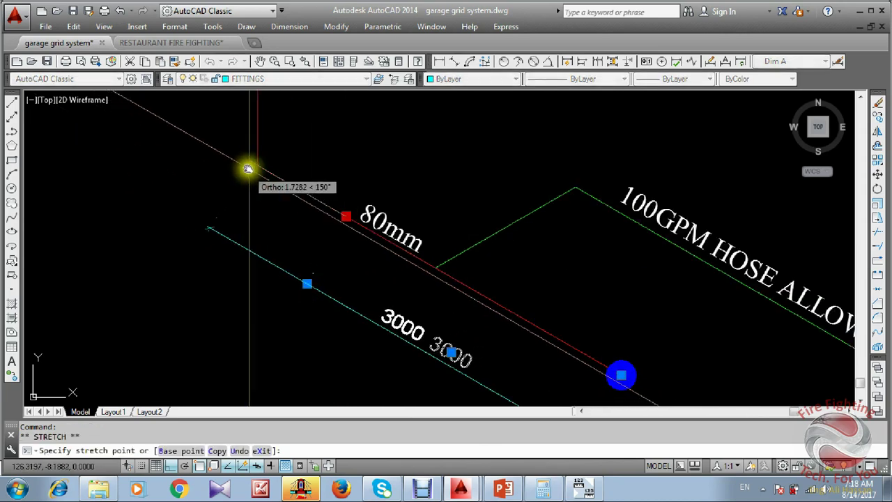
{"action": "left_click", "coordinate": [255, 164]}
{"action": "key", "text": "Escape"}
{"action": "scroll", "coordinate": [315, 304], "scroll_direction": "down", "scroll_amount": 2}
Add a vertical linear dimension along the supply riser with the ACV, from its lower corner to its upper corner.
{"action": "middle_click_drag", "start_coordinate": [289, 230], "coordinate": [370, 292]}
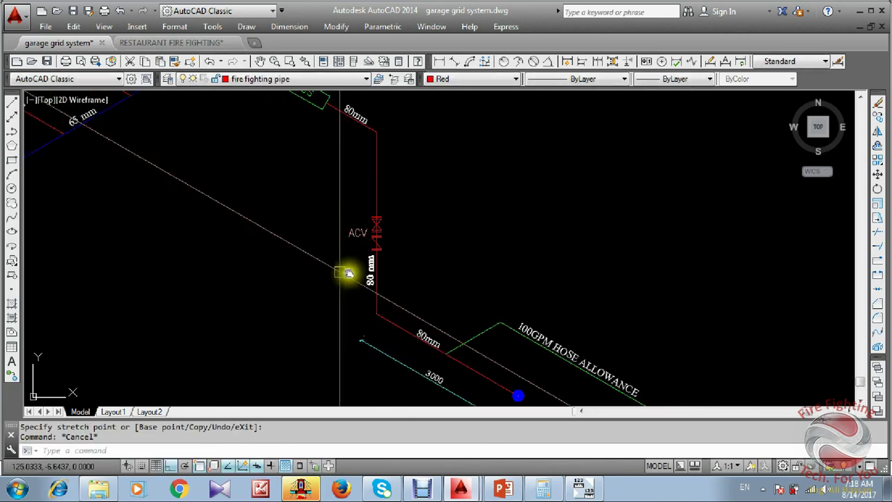
{"action": "middle_click_drag", "start_coordinate": [405, 251], "coordinate": [318, 280]}
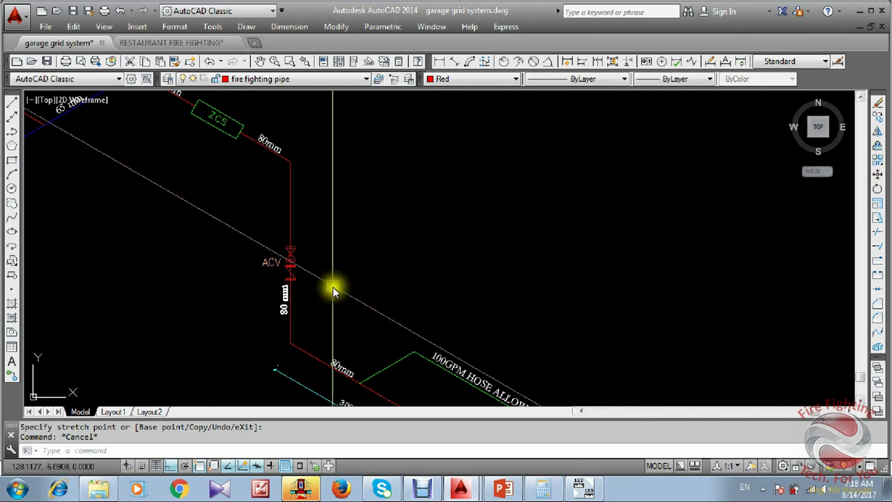
{"action": "middle_click_drag", "start_coordinate": [302, 173], "coordinate": [332, 241]}
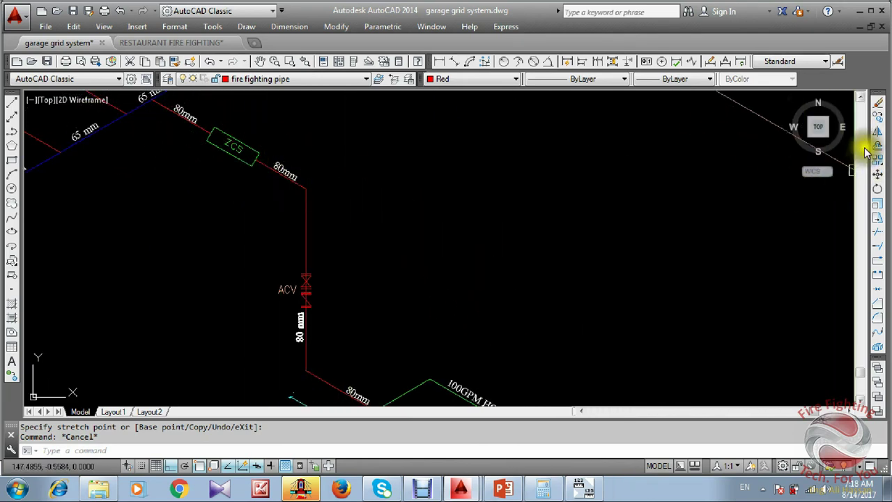
{"action": "left_click", "coordinate": [440, 64]}
{"action": "middle_click_drag", "start_coordinate": [406, 209], "coordinate": [434, 155]}
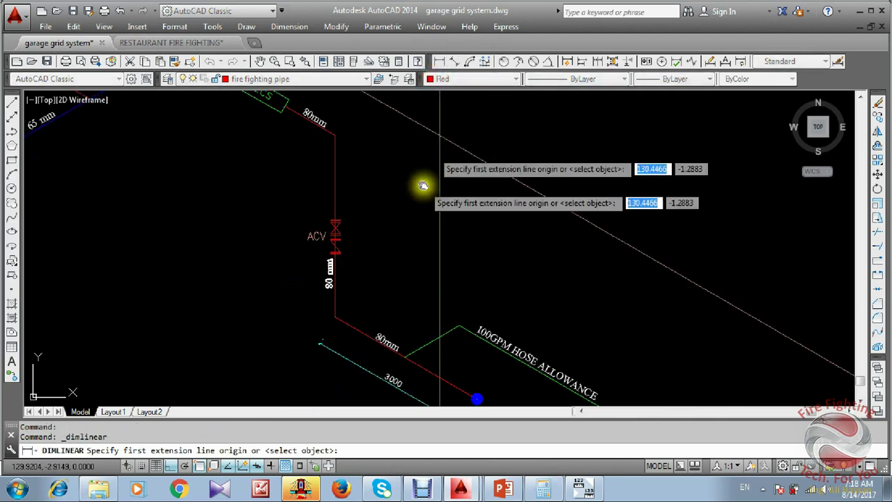
{"action": "left_click", "coordinate": [336, 318]}
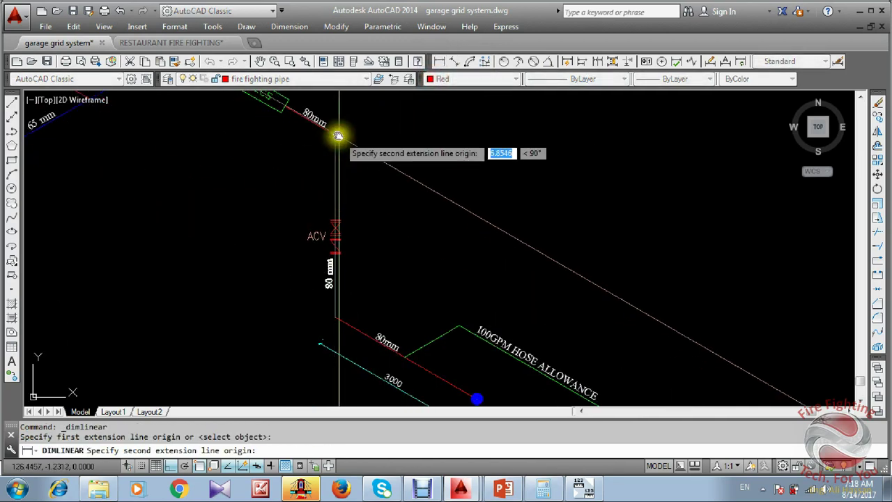
{"action": "left_click", "coordinate": [336, 136]}
{"action": "left_click", "coordinate": [366, 150]}
{"action": "scroll", "coordinate": [380, 209], "scroll_direction": "up", "scroll_amount": 2}
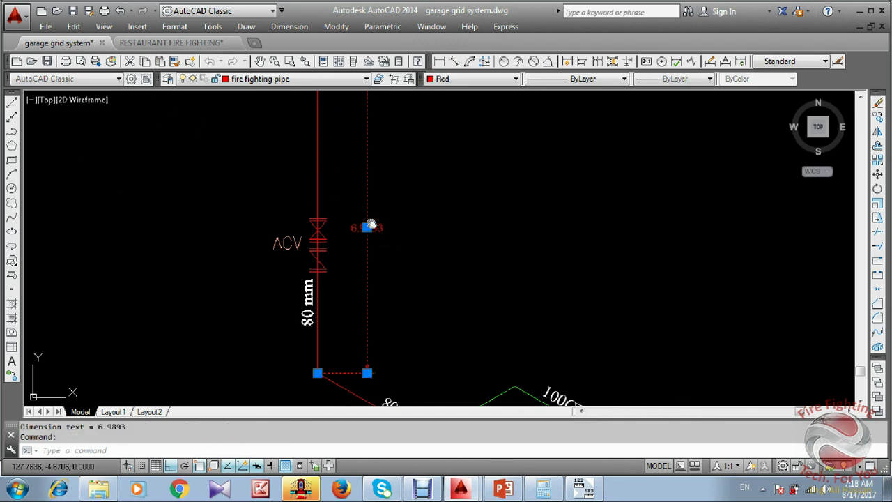
Override the text of the vertical dimension beside the ACV riser with 10000.
{"action": "double_click", "coordinate": [369, 226]}
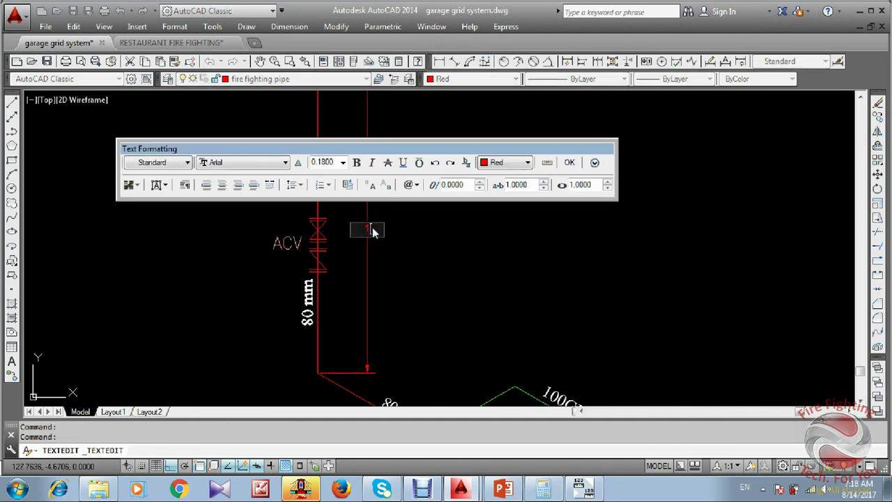
{"action": "left_click", "coordinate": [422, 268]}
{"action": "scroll", "coordinate": [401, 281], "scroll_direction": "up", "scroll_amount": 1}
{"action": "middle_click_drag", "start_coordinate": [401, 280], "coordinate": [343, 203]}
{"action": "scroll", "coordinate": [343, 203], "scroll_direction": "down", "scroll_amount": 2}
{"action": "scroll", "coordinate": [323, 162], "scroll_direction": "up", "scroll_amount": 3}
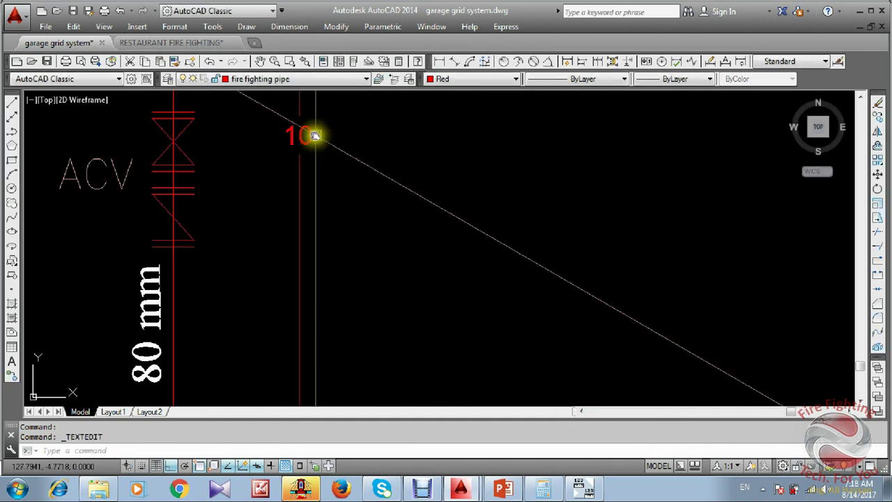
{"action": "double_click", "coordinate": [313, 136]}
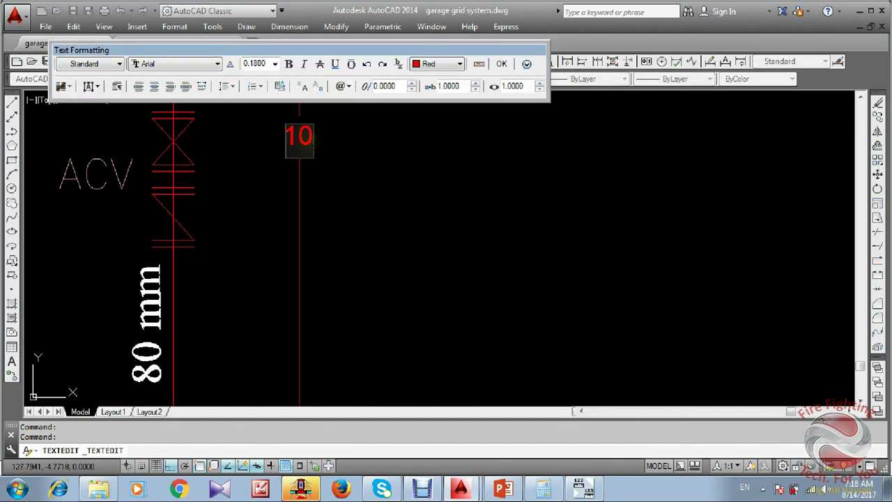
{"action": "left_click", "coordinate": [371, 198]}
{"action": "key", "text": "Escape"}
{"action": "scroll", "coordinate": [385, 244], "scroll_direction": "down", "scroll_amount": 5}
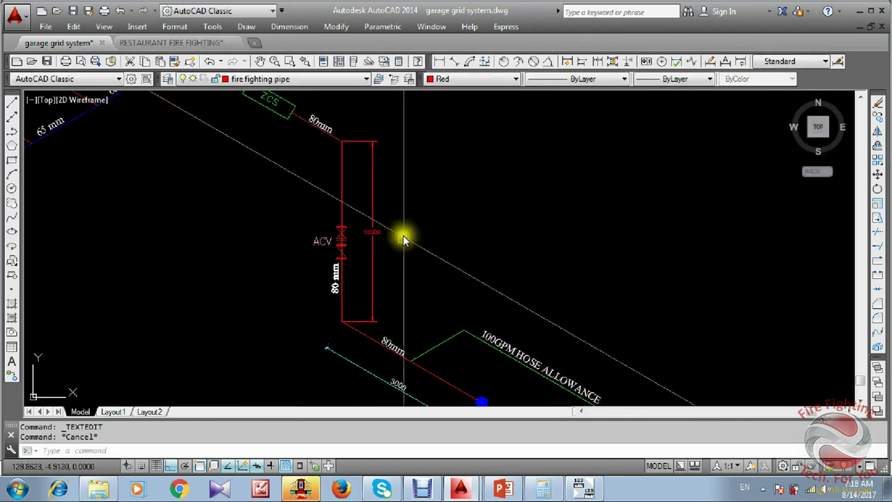
Set the current object colour to Cyan.
{"action": "scroll", "coordinate": [404, 202], "scroll_direction": "down", "scroll_amount": 4}
{"action": "scroll", "coordinate": [410, 235], "scroll_direction": "up", "scroll_amount": 6}
{"action": "middle_click_drag", "start_coordinate": [411, 235], "coordinate": [482, 242]}
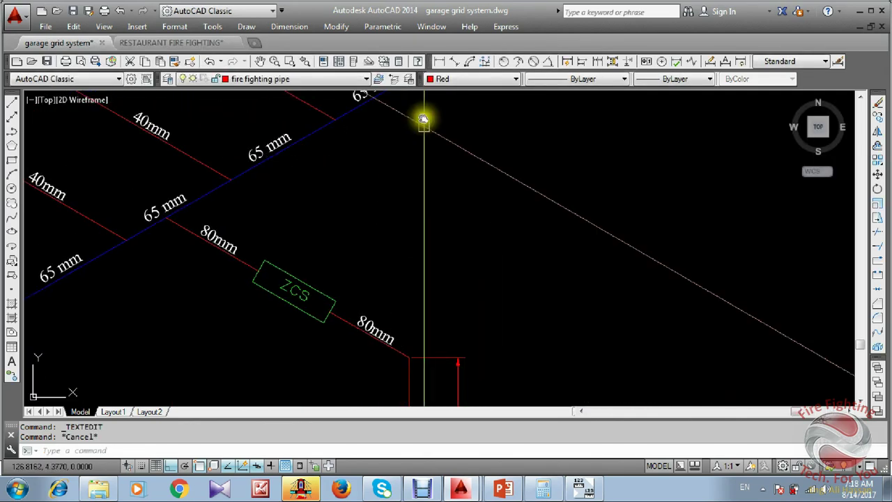
{"action": "left_click", "coordinate": [478, 79]}
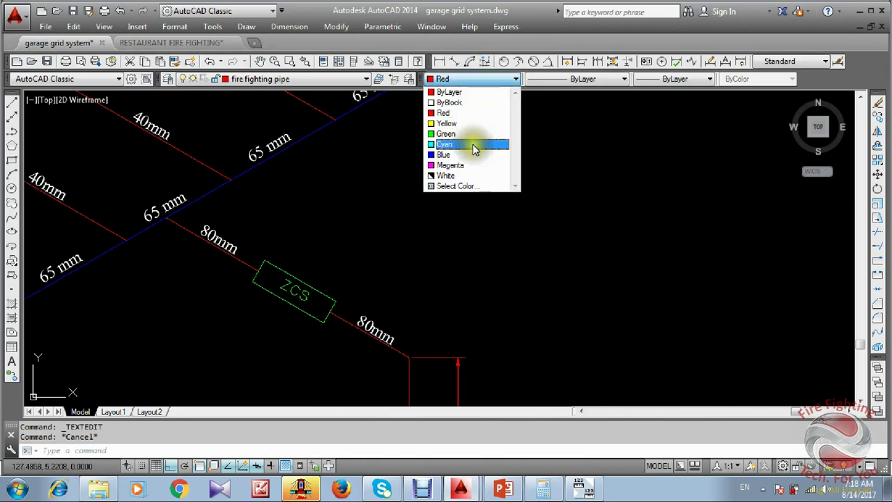
{"action": "left_click", "coordinate": [474, 146]}
Match the properties of the sloping 3000 dimension onto the vertical 10000 dimension beside the riser.
{"action": "scroll", "coordinate": [447, 155], "scroll_direction": "down", "scroll_amount": 4}
{"action": "key", "text": "Return"}
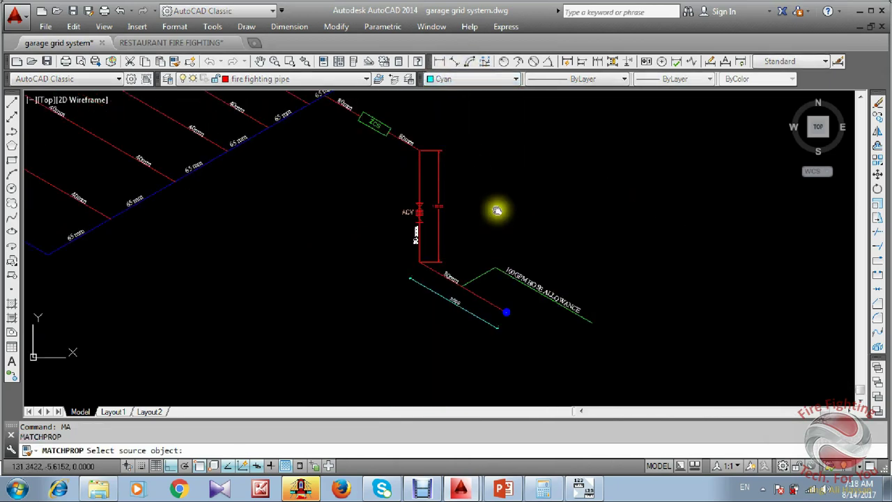
{"action": "left_click", "coordinate": [453, 309]}
{"action": "scroll", "coordinate": [438, 184], "scroll_direction": "up", "scroll_amount": 3}
{"action": "left_click", "coordinate": [434, 184]}
{"action": "middle_click_drag", "start_coordinate": [433, 182], "coordinate": [456, 325]}
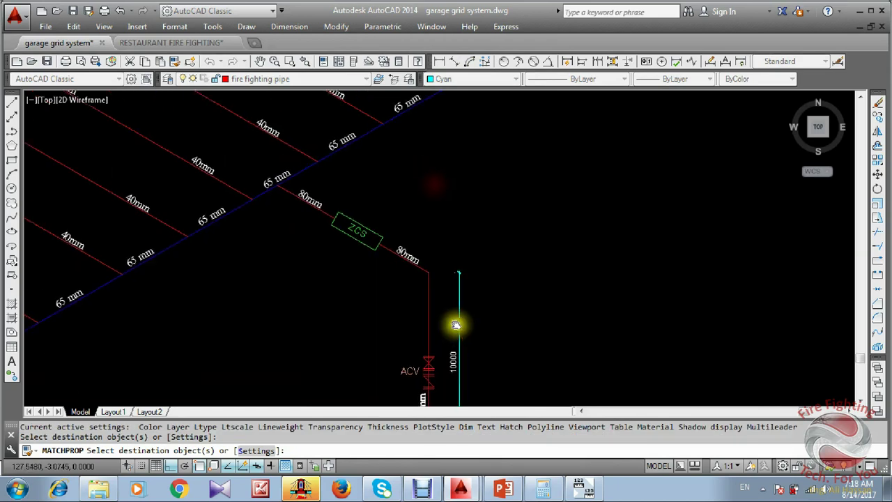
{"action": "key", "text": "Escape"}
{"action": "scroll", "coordinate": [449, 298], "scroll_direction": "up", "scroll_amount": 4}
{"action": "middle_click_drag", "start_coordinate": [442, 269], "coordinate": [478, 346]}
{"action": "middle_click_drag", "start_coordinate": [407, 297], "coordinate": [477, 326]}
{"action": "scroll", "coordinate": [476, 327], "scroll_direction": "down", "scroll_amount": 2}
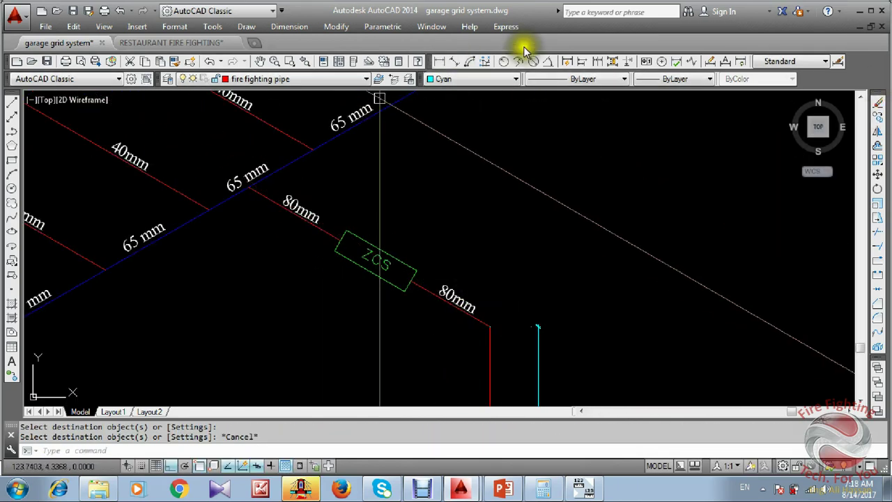
{"action": "left_click", "coordinate": [439, 61]}
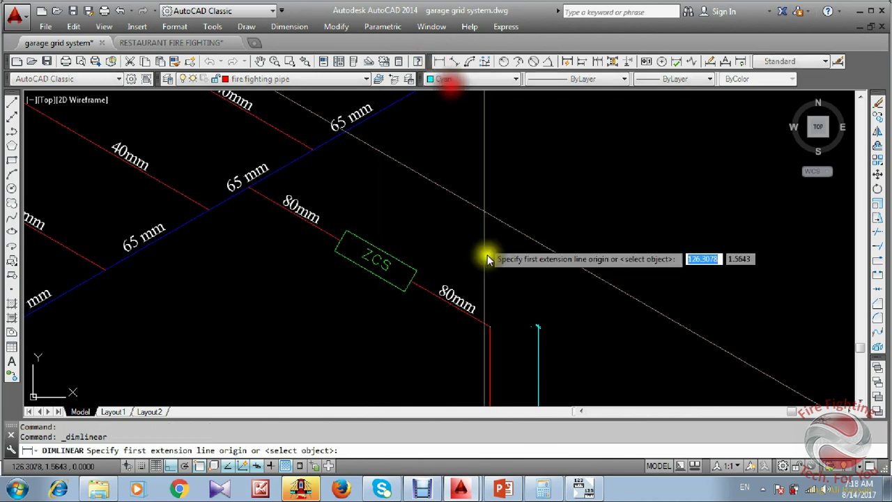
{"action": "left_click", "coordinate": [358, 252]}
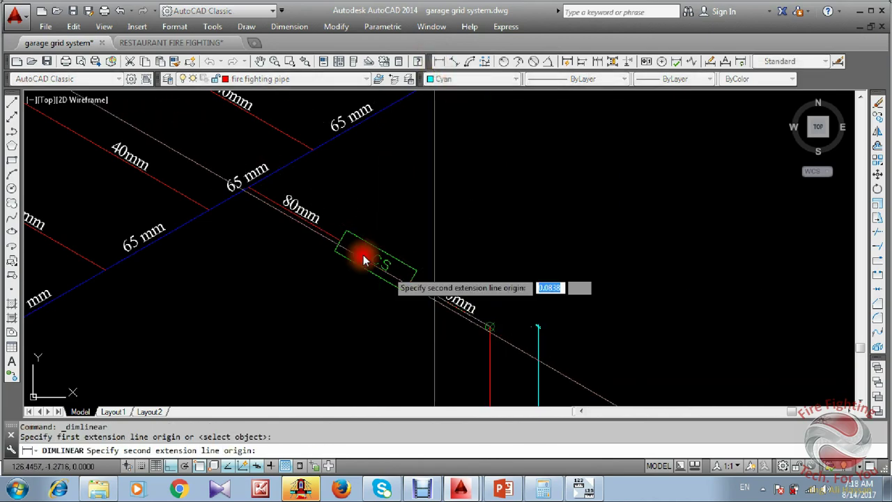
{"action": "left_click", "coordinate": [252, 194]}
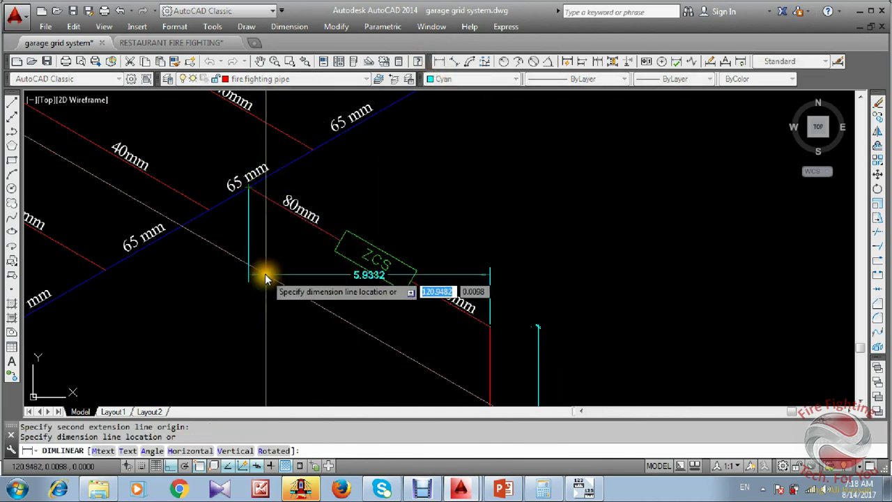
Add an aligned dimension below the ZCS supply pipe, from the 65 mm main pipe to the top of the riser.
{"action": "left_click", "coordinate": [454, 61]}
{"action": "left_click", "coordinate": [301, 227]}
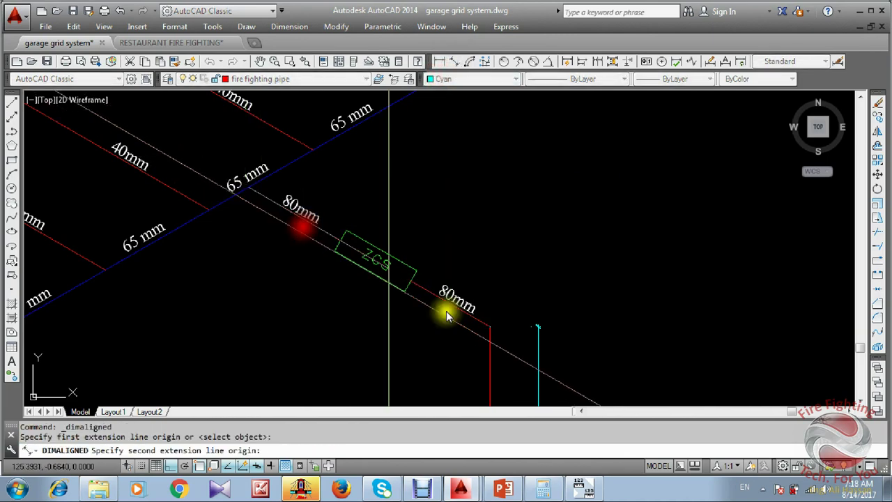
{"action": "left_click", "coordinate": [489, 326]}
{"action": "left_click", "coordinate": [432, 357]}
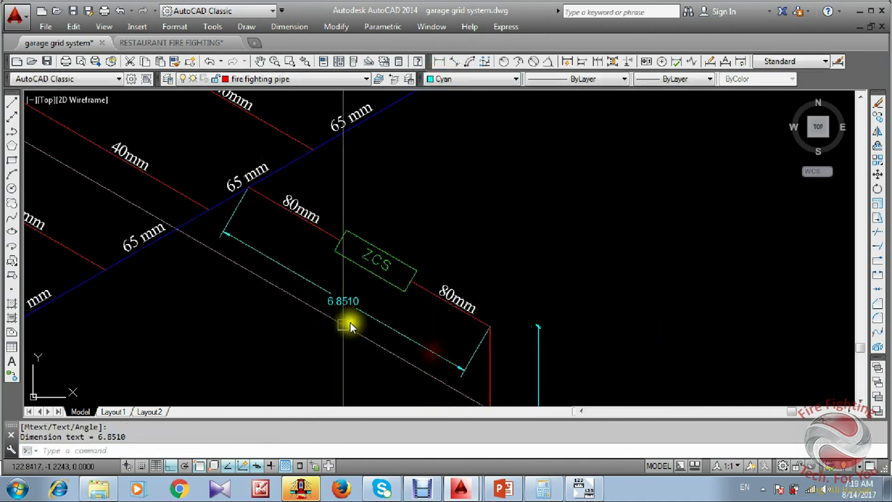
Add an aligned dimension below the 65 mm main pipe, from the first branch junction to its lower corner.
{"action": "scroll", "coordinate": [464, 147], "scroll_direction": "down", "scroll_amount": 5}
{"action": "scroll", "coordinate": [264, 309], "scroll_direction": "up", "scroll_amount": 2}
{"action": "key", "text": "Return"}
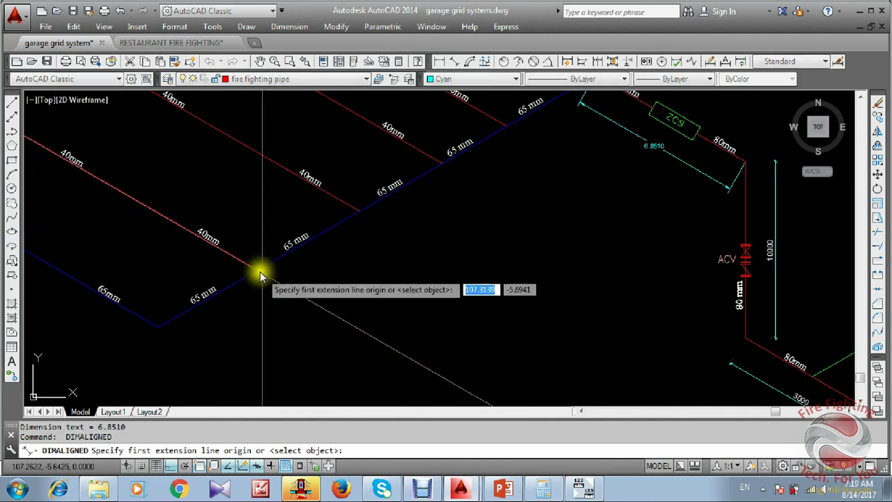
{"action": "left_click", "coordinate": [257, 271]}
{"action": "left_click", "coordinate": [158, 325]}
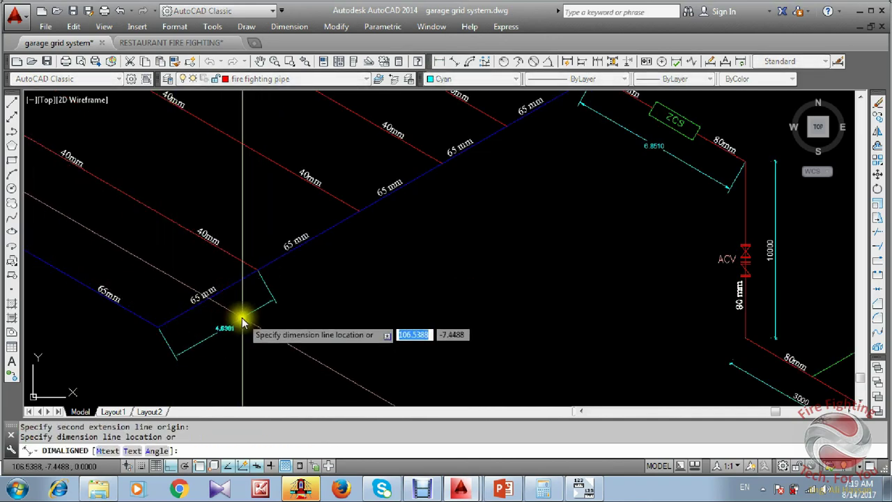
{"action": "left_click", "coordinate": [241, 314]}
Dimension the main pipe between the first and second branch junctions with an aligned dimension in line with the previous one.
{"action": "scroll", "coordinate": [295, 271], "scroll_direction": "up", "scroll_amount": 2}
{"action": "key", "text": "Return"}
{"action": "left_click", "coordinate": [408, 176]}
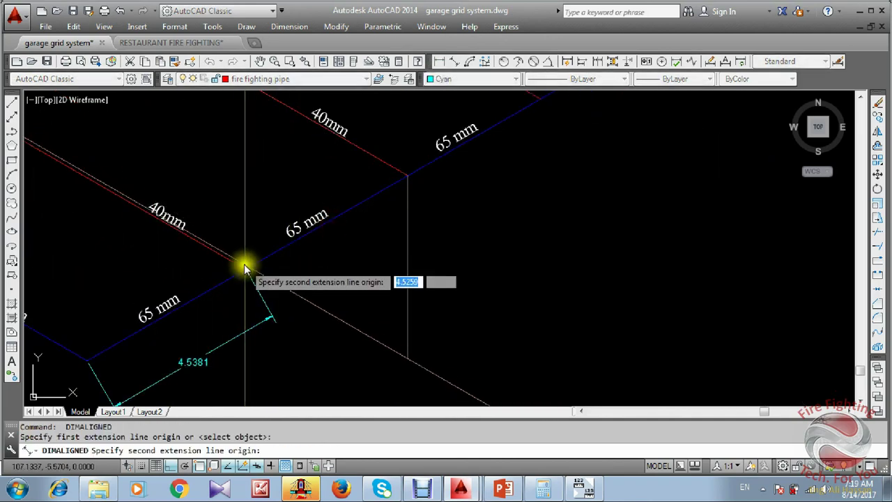
{"action": "left_click", "coordinate": [251, 267]}
{"action": "left_click", "coordinate": [273, 318]}
Add an aligned dimension between the second and third branch junctions, continuing the row below the 65 mm main pipe.
{"action": "scroll", "coordinate": [398, 215], "scroll_direction": "down", "scroll_amount": 3}
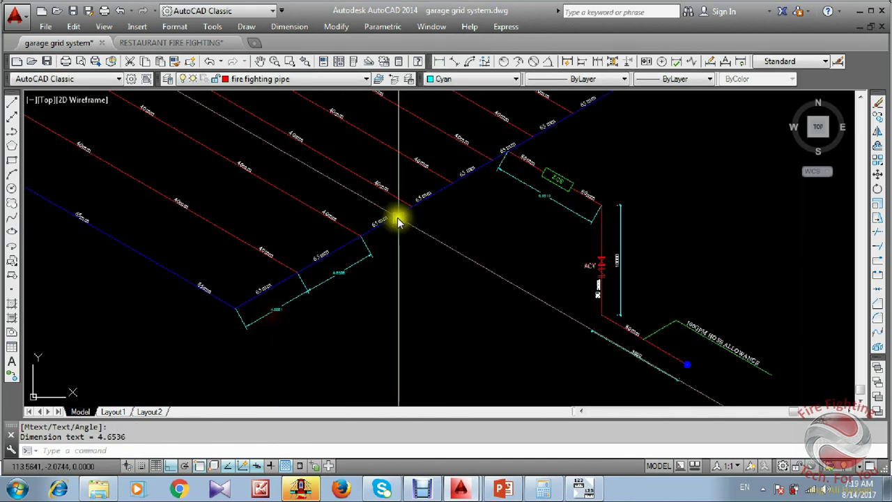
{"action": "scroll", "coordinate": [422, 199], "scroll_direction": "up", "scroll_amount": 1}
{"action": "key", "text": "Return"}
{"action": "left_click", "coordinate": [419, 199]}
{"action": "left_click", "coordinate": [338, 249]}
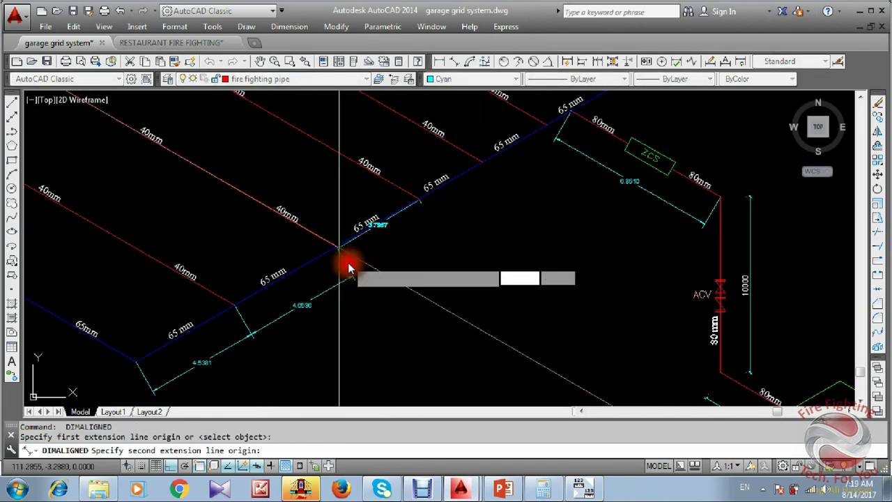
{"action": "scroll", "coordinate": [354, 279], "scroll_direction": "up", "scroll_amount": 4}
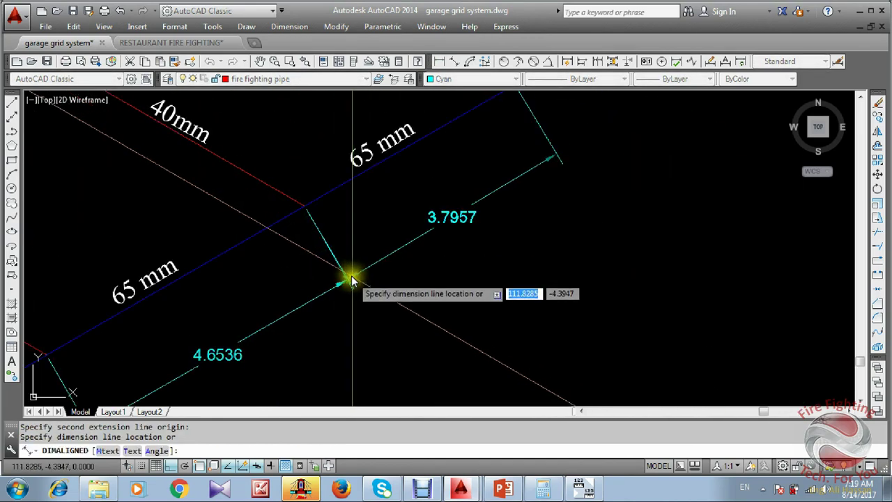
{"action": "left_click", "coordinate": [352, 280]}
{"action": "key", "text": "Escape"}
Override the text of the first two aligned dimensions from the lower corner of the main pipe with 4000.
{"action": "scroll", "coordinate": [348, 193], "scroll_direction": "down", "scroll_amount": 3}
{"action": "scroll", "coordinate": [223, 289], "scroll_direction": "up", "scroll_amount": 5}
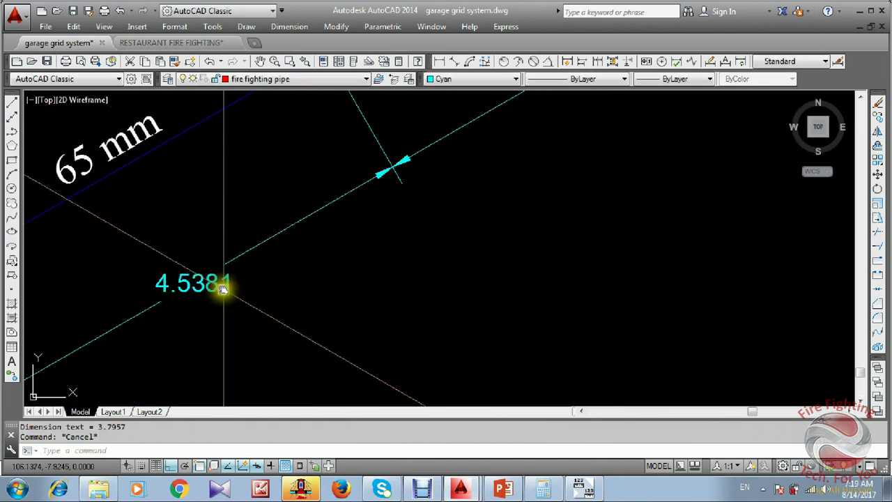
{"action": "double_click", "coordinate": [223, 286]}
{"action": "key", "text": "BackSpace"}
{"action": "key", "text": "BackSpace"}
{"action": "key", "text": "BackSpace"}
{"action": "key", "text": "BackSpace"}
{"action": "key", "text": "BackSpace"}
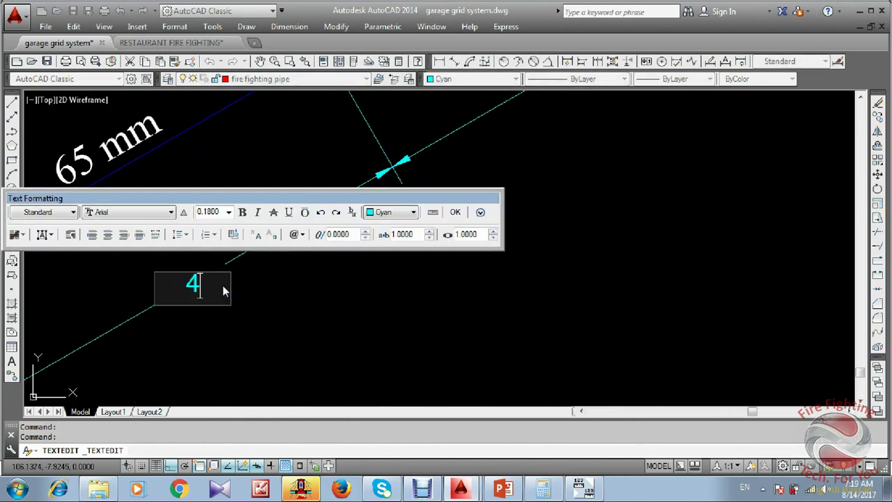
{"action": "left_click", "coordinate": [369, 337]}
{"action": "scroll", "coordinate": [374, 339], "scroll_direction": "down", "scroll_amount": 5}
{"action": "scroll", "coordinate": [446, 260], "scroll_direction": "up", "scroll_amount": 2}
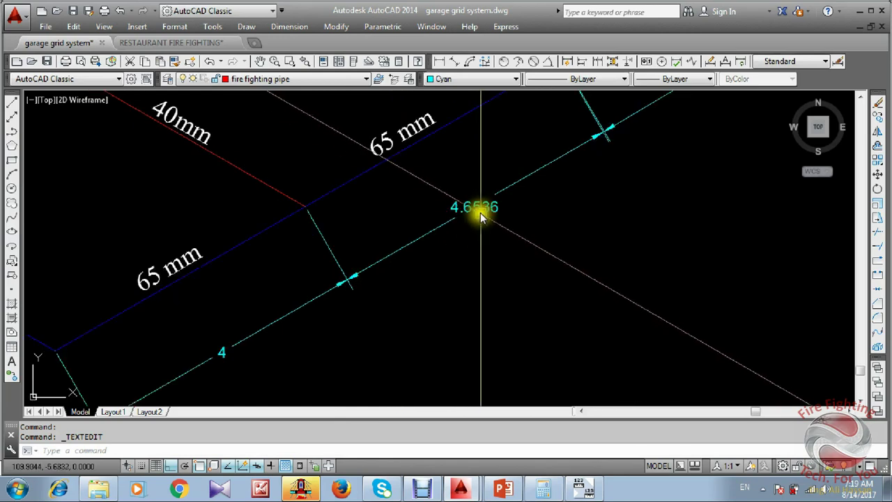
{"action": "double_click", "coordinate": [479, 213]}
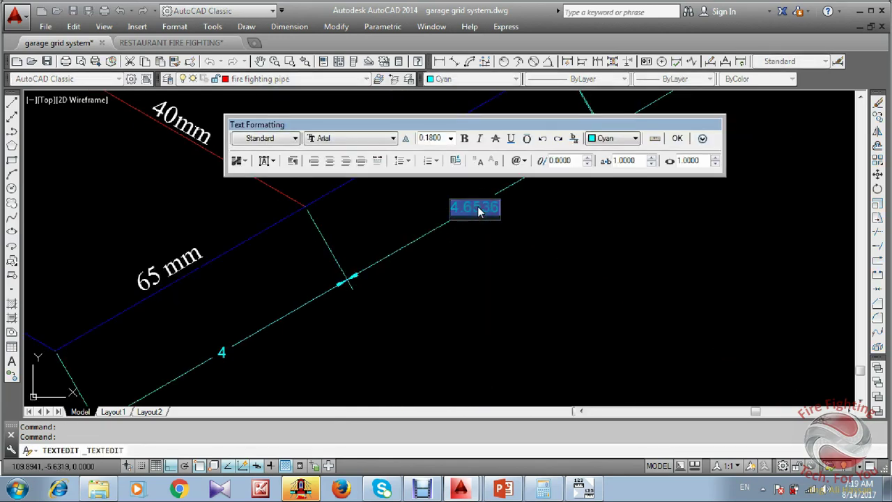
{"action": "left_click", "coordinate": [437, 283]}
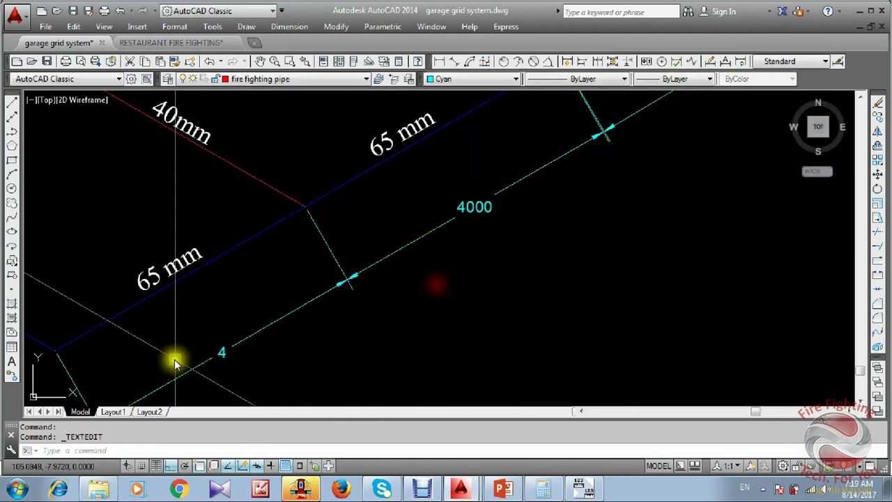
{"action": "scroll", "coordinate": [224, 359], "scroll_direction": "up", "scroll_amount": 3}
{"action": "double_click", "coordinate": [219, 356]}
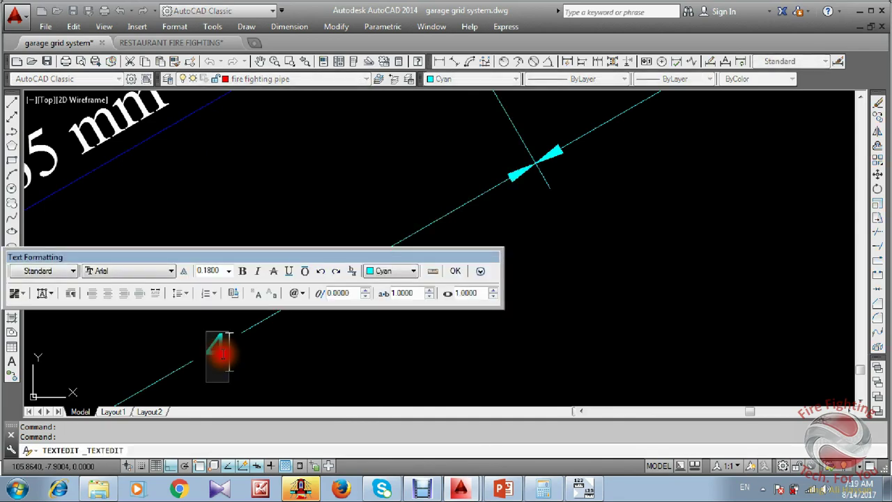
{"action": "left_click", "coordinate": [447, 163]}
Replace the text of the third aligned dimension along the main pipe with 4000.
{"action": "scroll", "coordinate": [467, 268], "scroll_direction": "down", "scroll_amount": 3}
{"action": "middle_click_drag", "start_coordinate": [555, 222], "coordinate": [273, 315]}
{"action": "scroll", "coordinate": [440, 222], "scroll_direction": "up", "scroll_amount": 2}
{"action": "middle_click_drag", "start_coordinate": [412, 202], "coordinate": [406, 198]}
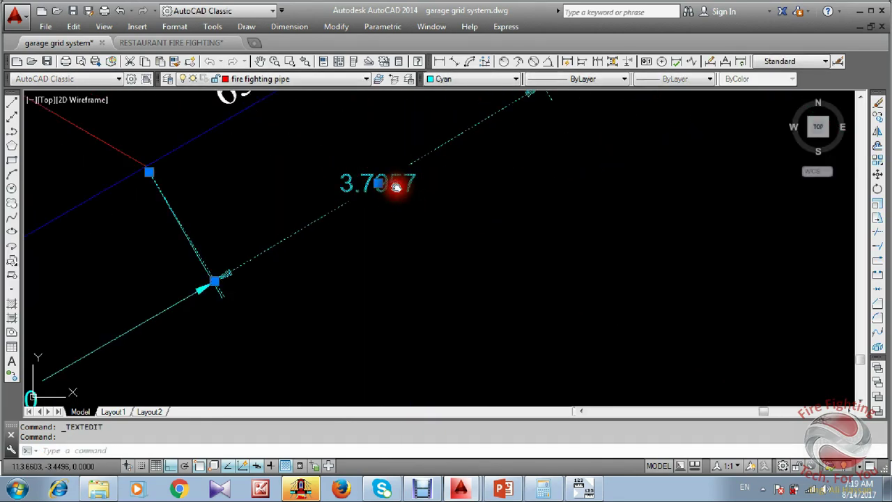
{"action": "double_click", "coordinate": [395, 186]}
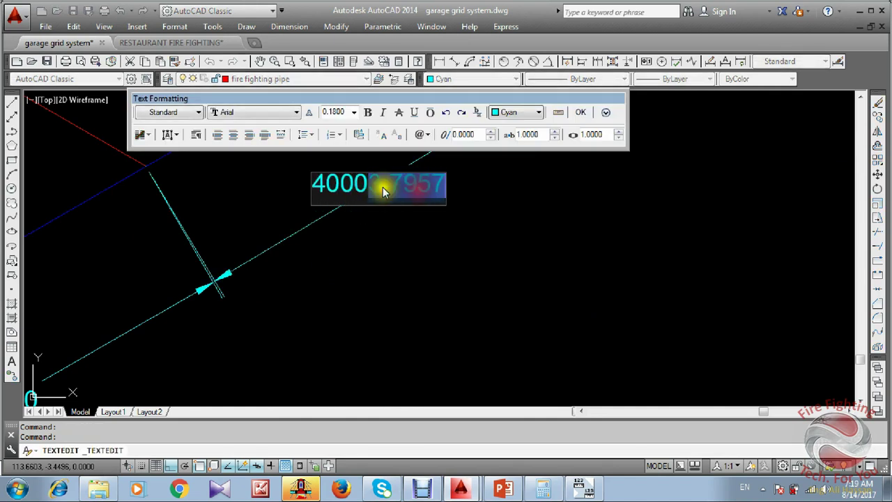
{"action": "key", "text": "Delete"}
{"action": "left_click", "coordinate": [493, 244]}
{"action": "scroll", "coordinate": [439, 278], "scroll_direction": "down", "scroll_amount": 4}
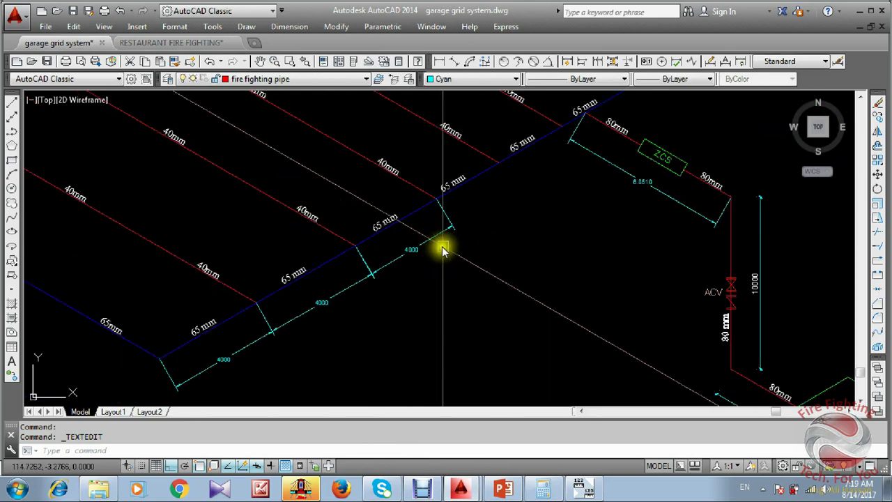
Copy the third 4000 dimension from its branch junction onto the fourth segment of the 65 mm main pipe.
{"action": "left_click", "coordinate": [438, 259]}
{"action": "type", "text": "co"}
{"action": "key", "text": "Return"}
{"action": "scroll", "coordinate": [395, 253], "scroll_direction": "up", "scroll_amount": 4}
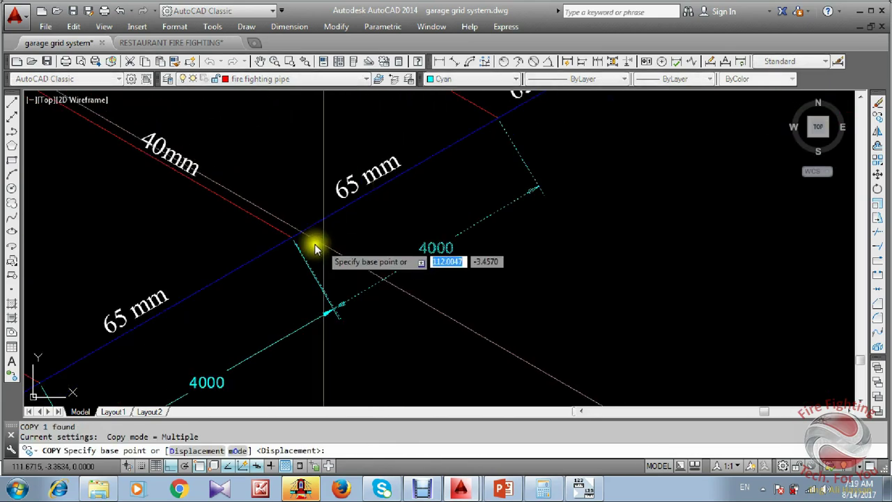
{"action": "left_click", "coordinate": [290, 241]}
{"action": "scroll", "coordinate": [229, 343], "scroll_direction": "down", "scroll_amount": 2}
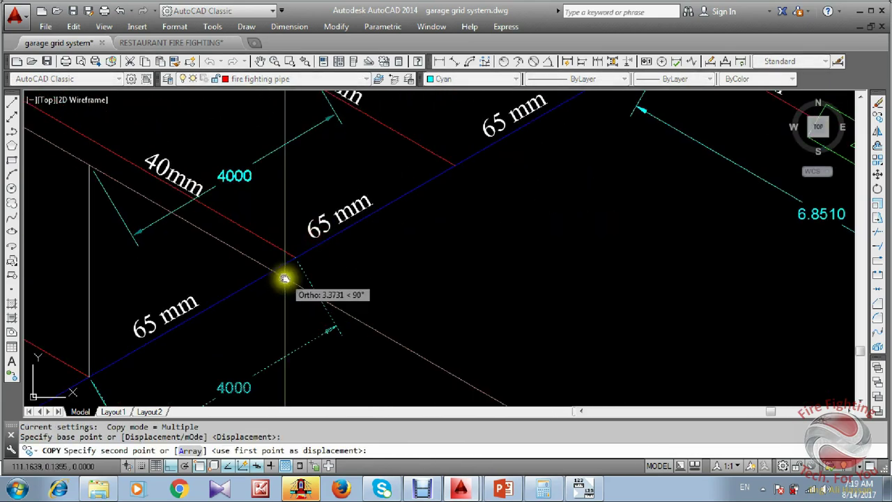
{"action": "left_click", "coordinate": [296, 257]}
{"action": "scroll", "coordinate": [215, 398], "scroll_direction": "down", "scroll_amount": 4}
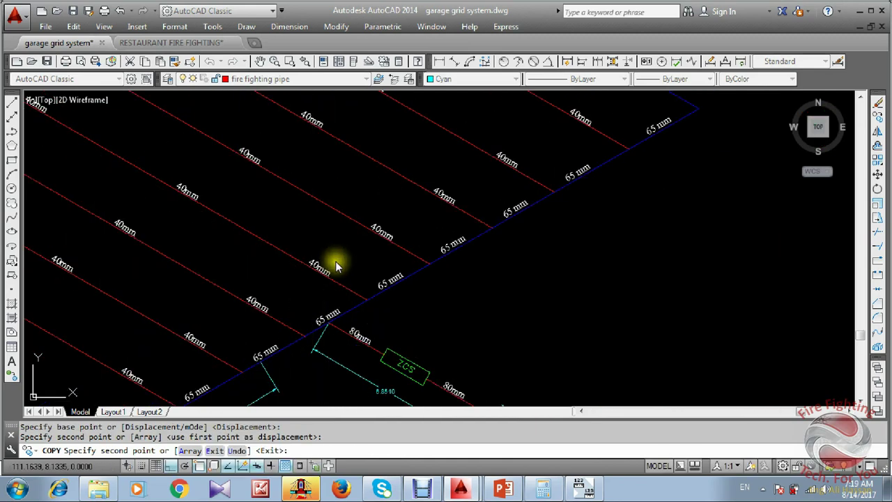
{"action": "key", "text": "Return"}
Copy the last 4000 dimension from its branch junction onto the next 65 mm main pipe segment, just before the 80 mm supply connection.
{"action": "scroll", "coordinate": [297, 295], "scroll_direction": "up", "scroll_amount": 4}
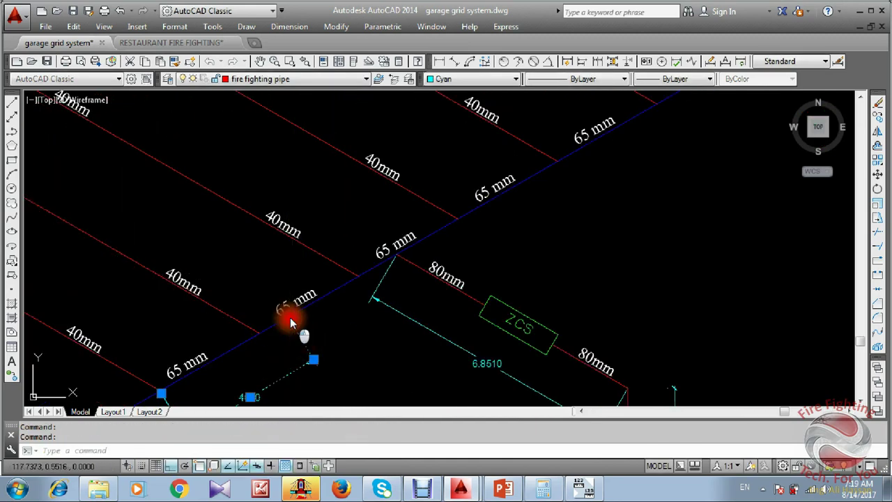
{"action": "left_click", "coordinate": [291, 321]}
{"action": "key", "text": "Escape"}
{"action": "scroll", "coordinate": [332, 251], "scroll_direction": "up", "scroll_amount": 2}
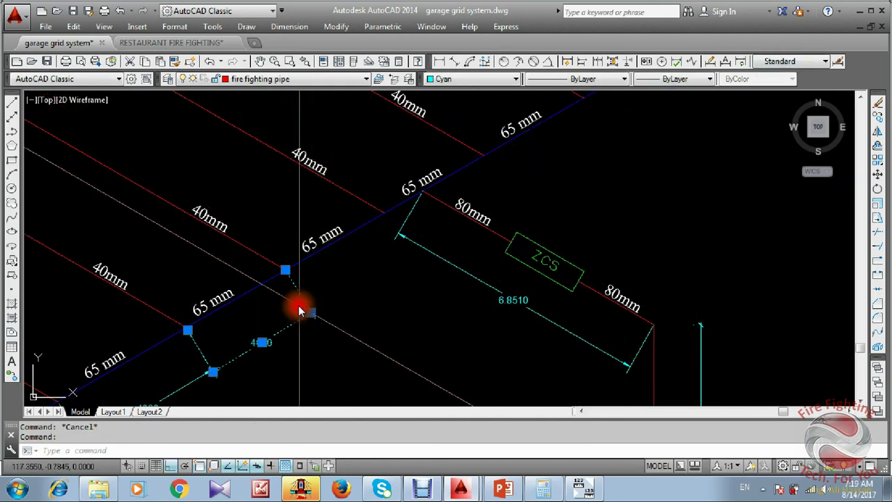
{"action": "type", "text": "o"}
{"action": "key", "text": "Return"}
{"action": "left_click", "coordinate": [187, 321]}
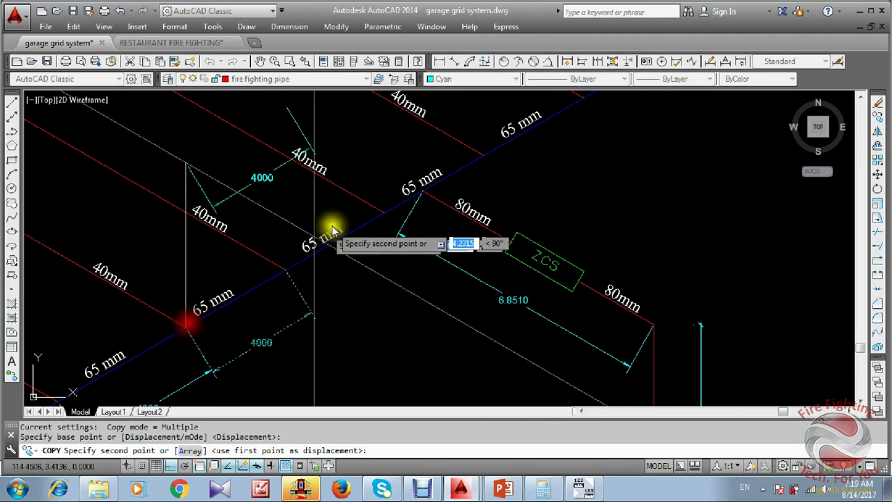
{"action": "left_click", "coordinate": [404, 244]}
{"action": "key", "text": "Escape"}
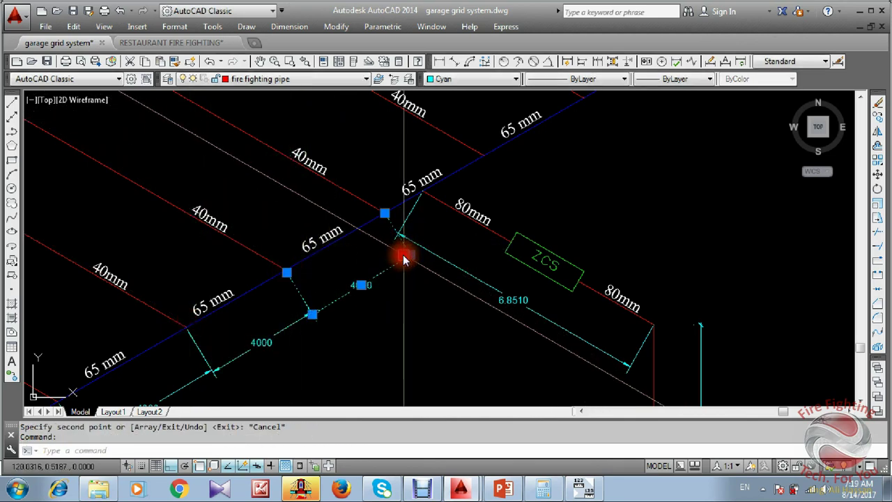
{"action": "scroll", "coordinate": [365, 302], "scroll_direction": "up", "scroll_amount": 2}
{"action": "key", "text": "Escape"}
Measure the distance on the garage plan from the ZCS connection to the adjacent 40 mm branch along the 65 mm main.
{"action": "scroll", "coordinate": [370, 285], "scroll_direction": "down", "scroll_amount": 5}
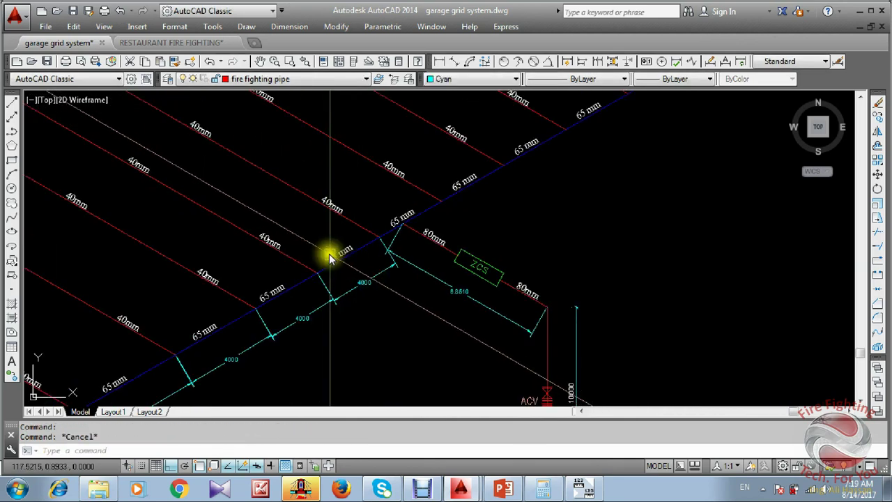
{"action": "scroll", "coordinate": [313, 267], "scroll_direction": "down", "scroll_amount": 2}
{"action": "scroll", "coordinate": [428, 249], "scroll_direction": "up", "scroll_amount": 5}
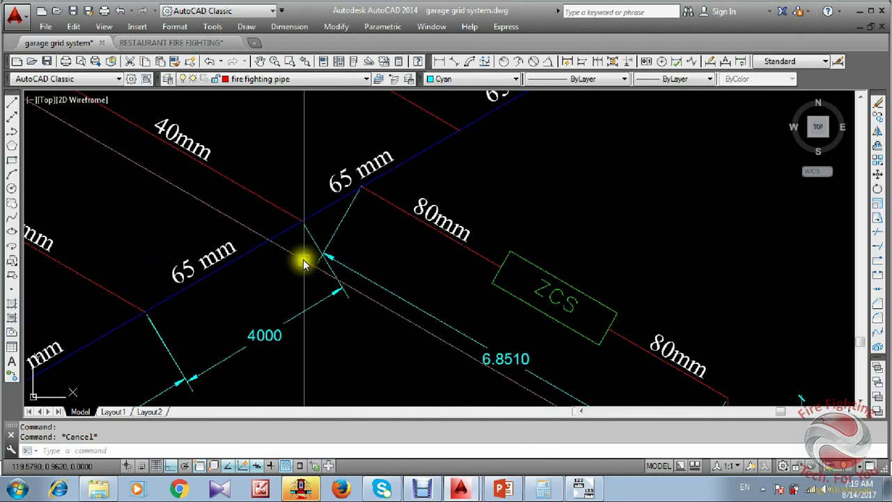
{"action": "scroll", "coordinate": [304, 259], "scroll_direction": "down", "scroll_amount": 1}
{"action": "scroll", "coordinate": [307, 234], "scroll_direction": "up", "scroll_amount": 3}
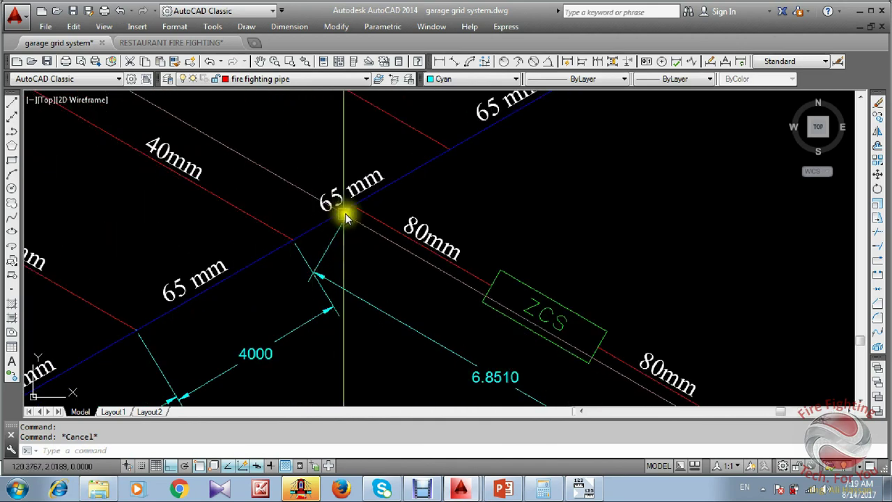
{"action": "scroll", "coordinate": [391, 217], "scroll_direction": "down", "scroll_amount": 8}
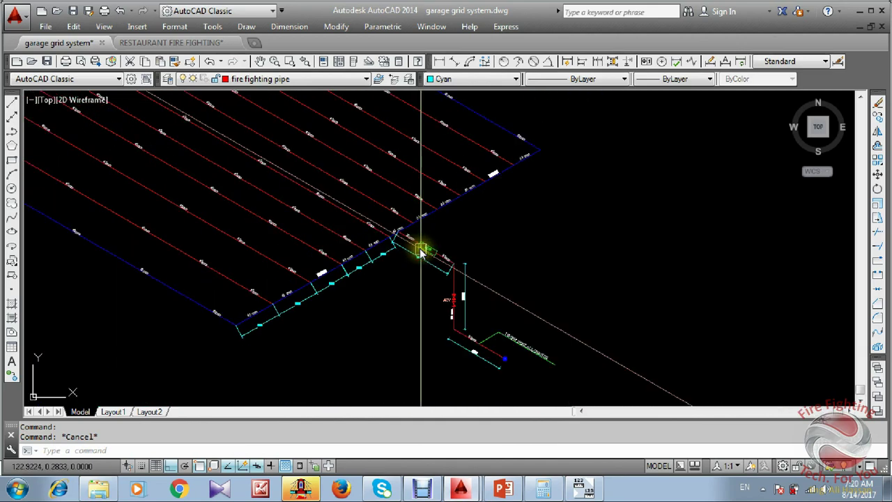
{"action": "scroll", "coordinate": [352, 256], "scroll_direction": "up", "scroll_amount": 10}
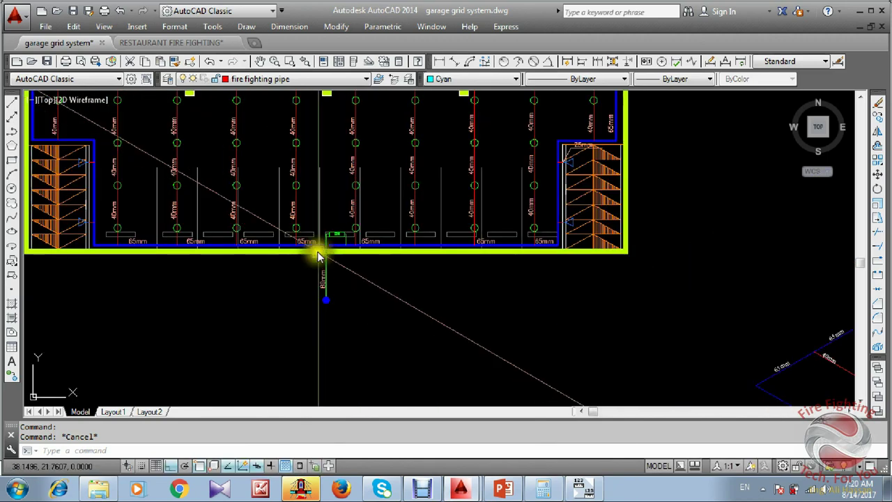
{"action": "scroll", "coordinate": [308, 246], "scroll_direction": "up", "scroll_amount": 2}
{"action": "type", "text": "D"}
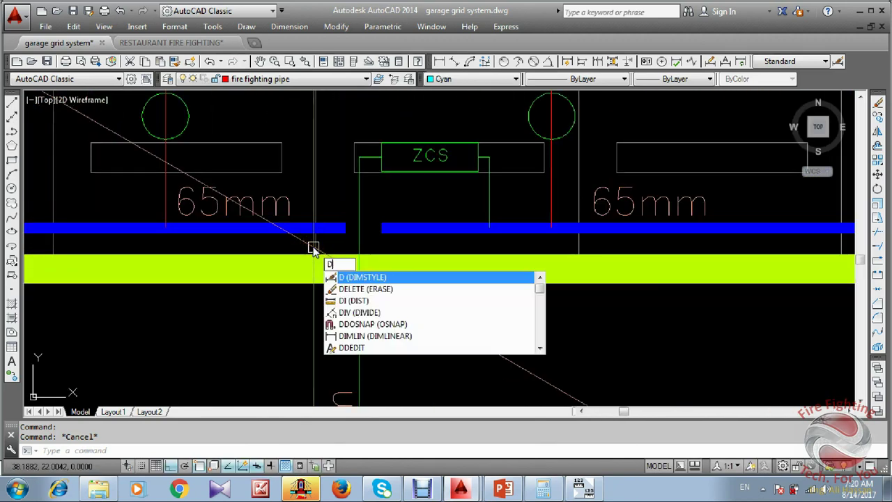
{"action": "type", "text": "I"}
{"action": "key", "text": "Return"}
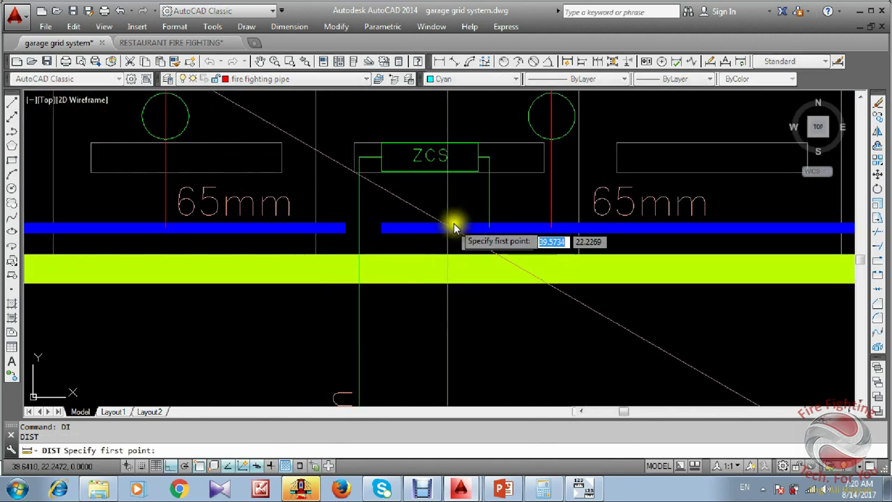
{"action": "left_click", "coordinate": [491, 230]}
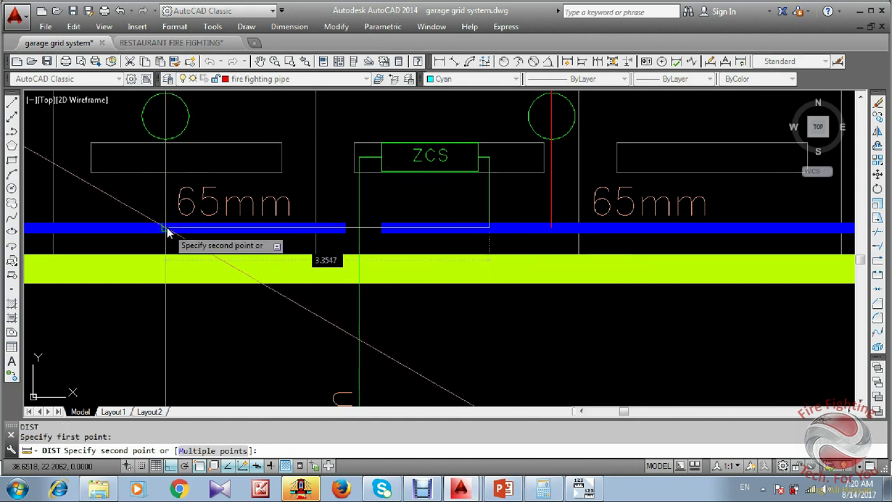
{"action": "key", "text": "Escape"}
{"action": "scroll", "coordinate": [531, 232], "scroll_direction": "down", "scroll_amount": 1}
{"action": "middle_click_drag", "start_coordinate": [531, 232], "coordinate": [191, 231]}
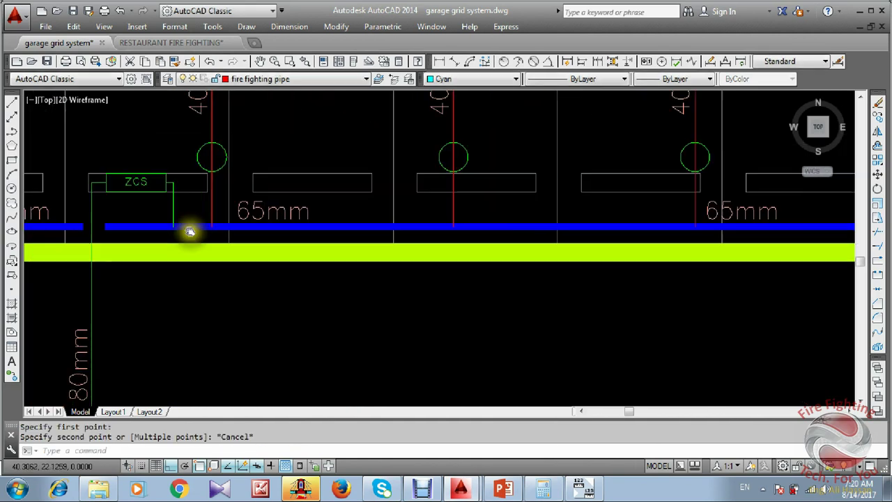
{"action": "scroll", "coordinate": [193, 232], "scroll_direction": "down", "scroll_amount": 4}
{"action": "scroll", "coordinate": [359, 230], "scroll_direction": "down", "scroll_amount": 1}
{"action": "middle_click_drag", "start_coordinate": [358, 230], "coordinate": [230, 195]}
{"action": "scroll", "coordinate": [445, 253], "scroll_direction": "up", "scroll_amount": 2}
{"action": "middle_click_drag", "start_coordinate": [445, 253], "coordinate": [475, 269]}
{"action": "scroll", "coordinate": [475, 269], "scroll_direction": "up", "scroll_amount": 8}
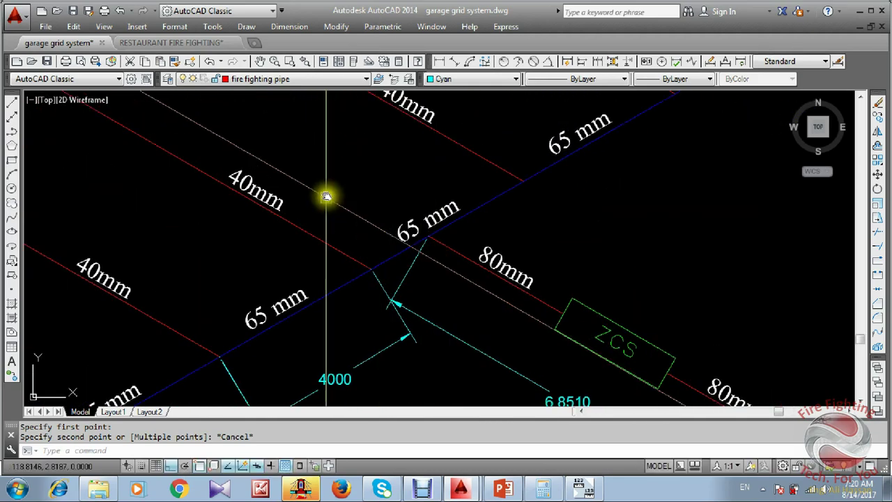
{"action": "scroll", "coordinate": [346, 230], "scroll_direction": "down", "scroll_amount": 2}
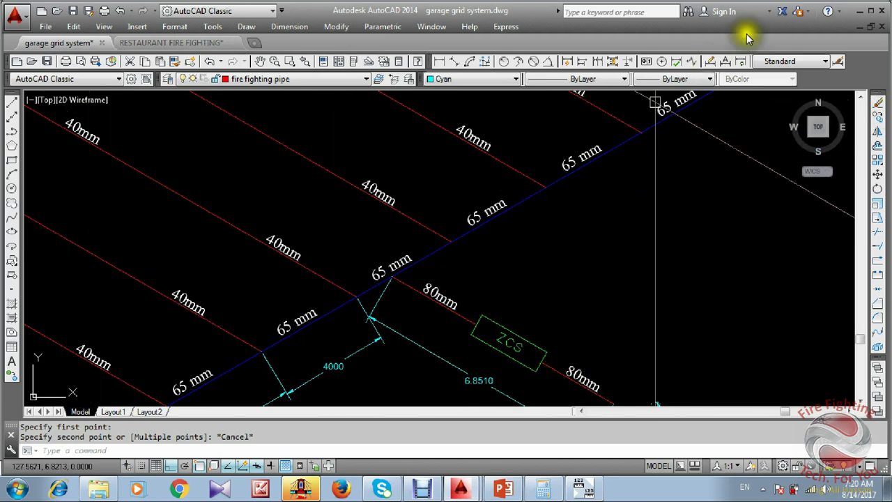
Add an aligned dimension above the main pipe from the last dimensioned branch junction to the 80 mm supply connection.
{"action": "left_click", "coordinate": [445, 61]}
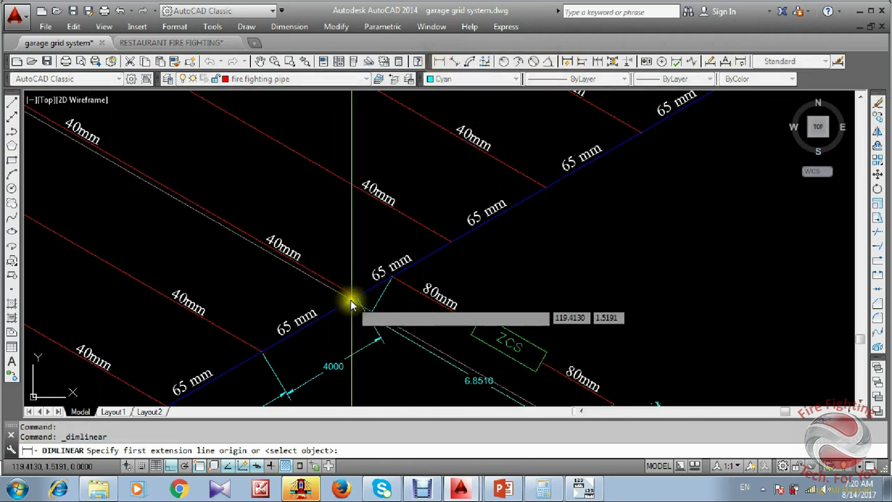
{"action": "key", "text": "Escape"}
{"action": "left_click", "coordinate": [457, 61]}
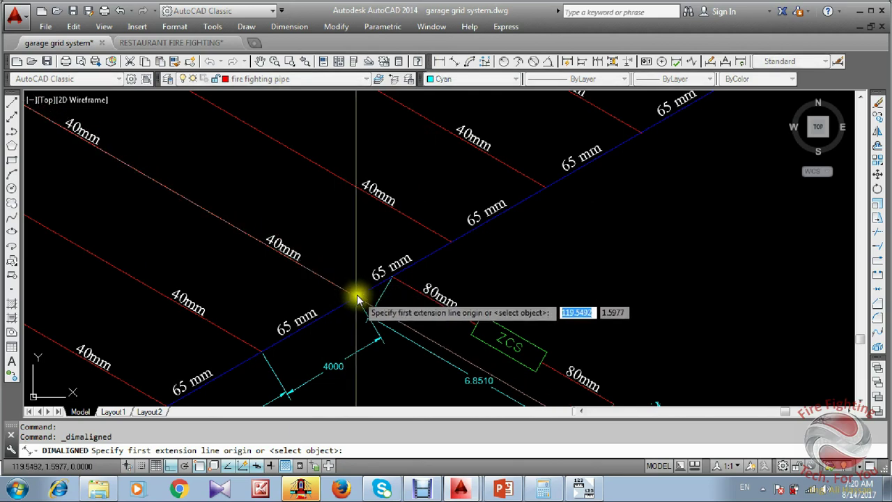
{"action": "left_click", "coordinate": [356, 296]}
{"action": "left_click", "coordinate": [391, 260]}
{"action": "left_click", "coordinate": [358, 265]}
{"action": "scroll", "coordinate": [359, 264], "scroll_direction": "up", "scroll_amount": 2}
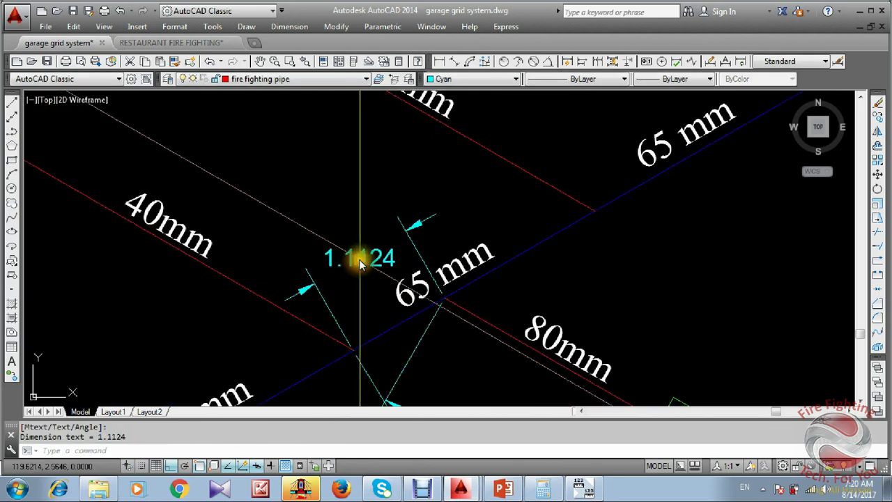
Override the text of the new aligned dimension above the main pipe with 4.
{"action": "double_click", "coordinate": [361, 263]}
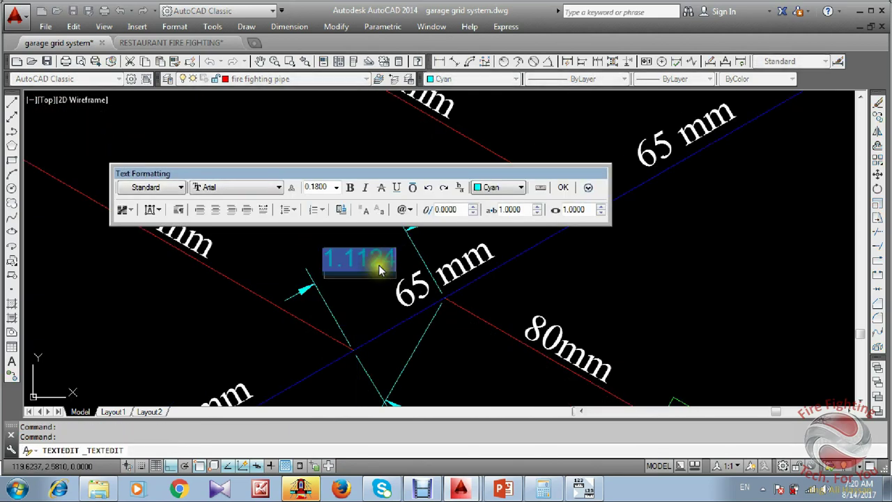
{"action": "type", "text": "4"}
{"action": "left_click", "coordinate": [568, 272]}
Copy the dimension labelled 4 to the 80 mm supply connection and stretch the copy's far end to the next branch junction.
{"action": "left_click", "coordinate": [443, 287]}
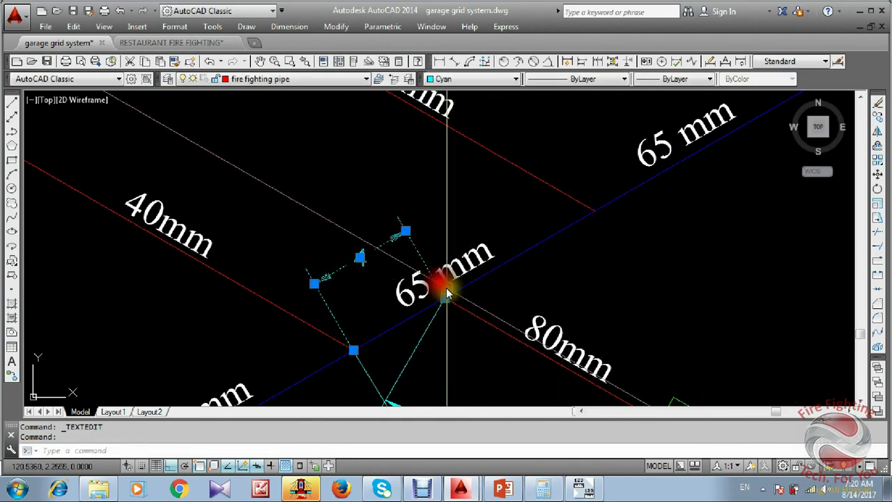
{"action": "type", "text": "Co"}
{"action": "key", "text": "Return"}
{"action": "left_click", "coordinate": [354, 350]}
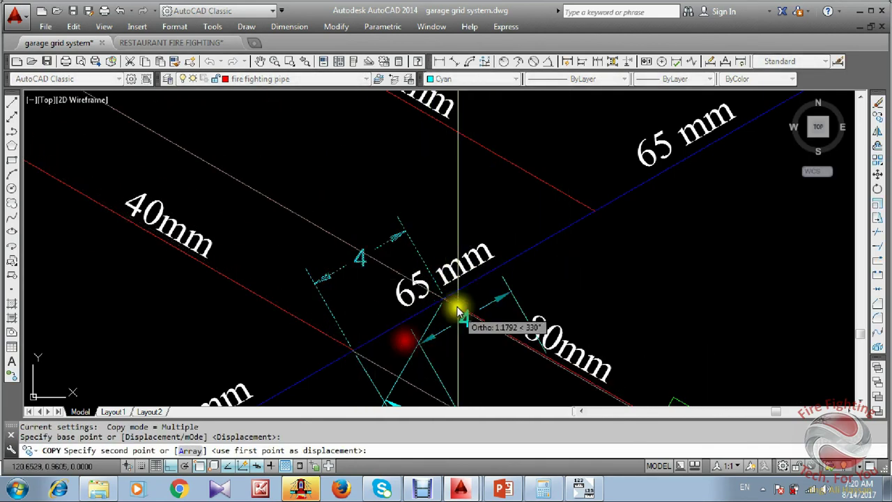
{"action": "left_click", "coordinate": [448, 305]}
{"action": "key", "text": "Escape"}
{"action": "left_click", "coordinate": [521, 211]}
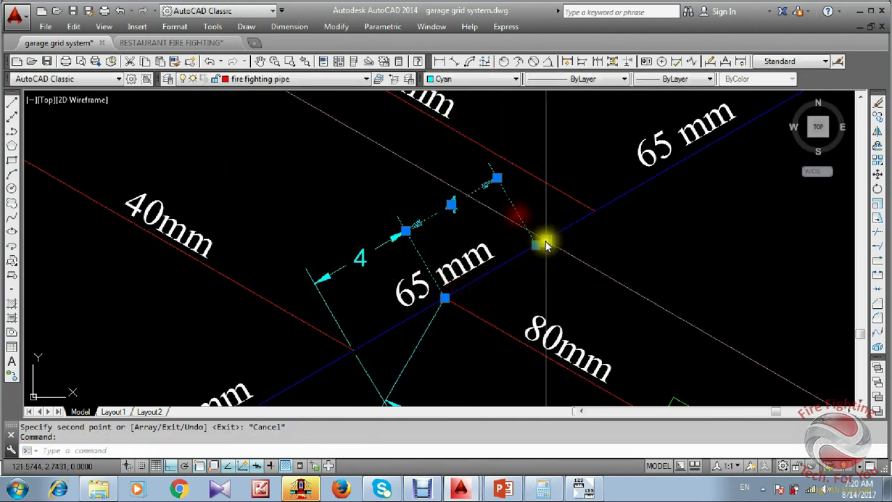
{"action": "left_click", "coordinate": [536, 247]}
{"action": "left_click", "coordinate": [594, 207]}
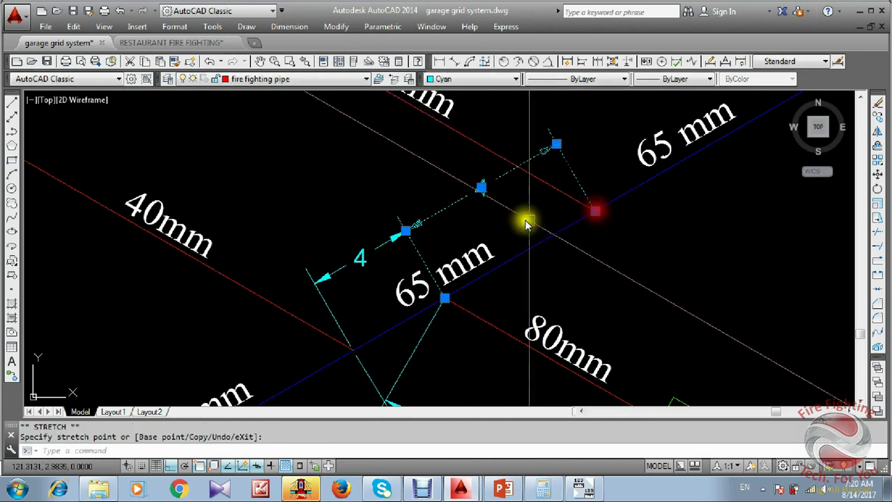
Replace the text of the copied dimension beyond the supply connection with 0.5.
{"action": "key", "text": "Escape"}
{"action": "double_click", "coordinate": [484, 198]}
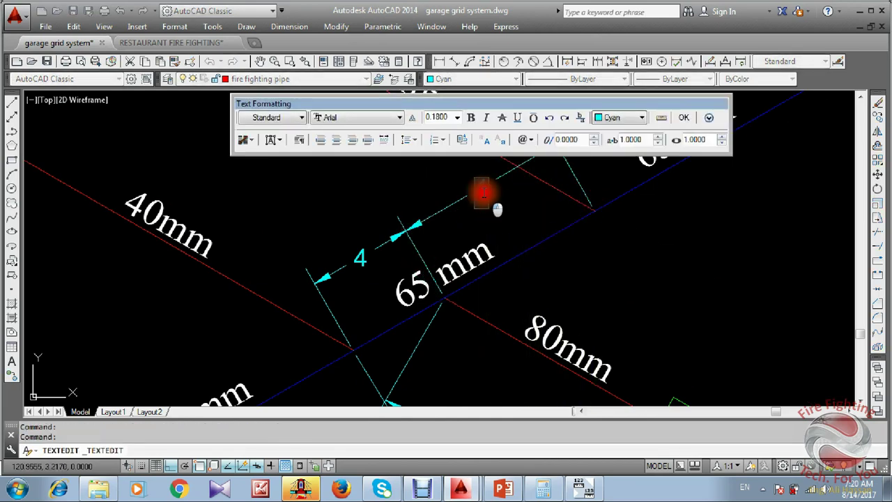
{"action": "left_click", "coordinate": [514, 237]}
Examine the isometric grid for pipe runs still lacking dimensions along the main pipe and the outer 65 mm loop.
{"action": "scroll", "coordinate": [488, 265], "scroll_direction": "down", "scroll_amount": 5}
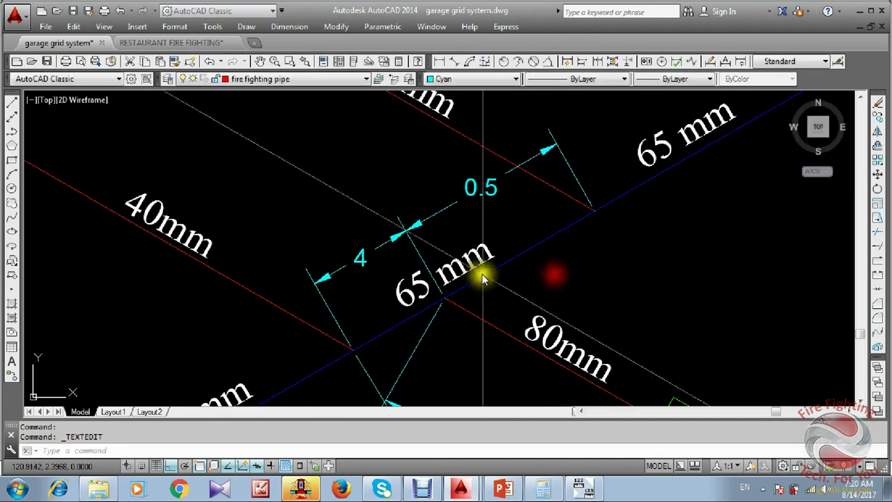
{"action": "scroll", "coordinate": [437, 292], "scroll_direction": "down", "scroll_amount": 5}
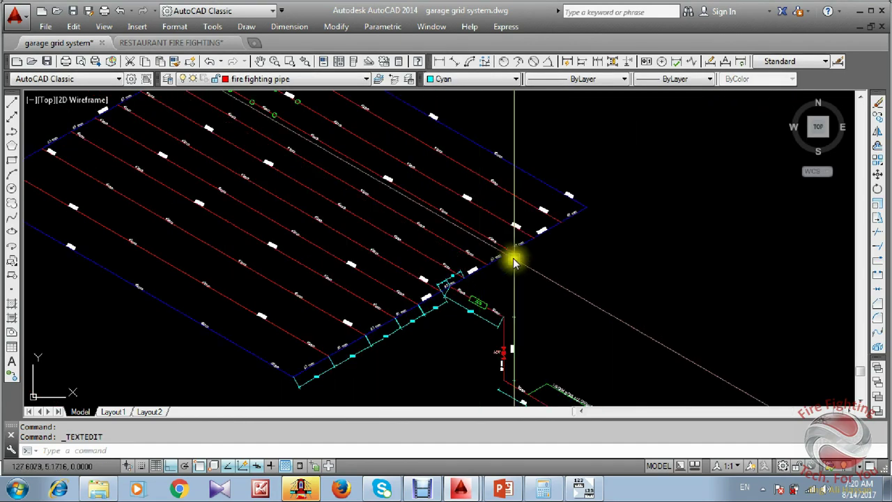
{"action": "scroll", "coordinate": [465, 295], "scroll_direction": "up", "scroll_amount": 5}
{"action": "middle_click_drag", "start_coordinate": [493, 309], "coordinate": [421, 203]}
{"action": "middle_click_drag", "start_coordinate": [365, 223], "coordinate": [527, 233]}
{"action": "scroll", "coordinate": [527, 233], "scroll_direction": "down", "scroll_amount": 4}
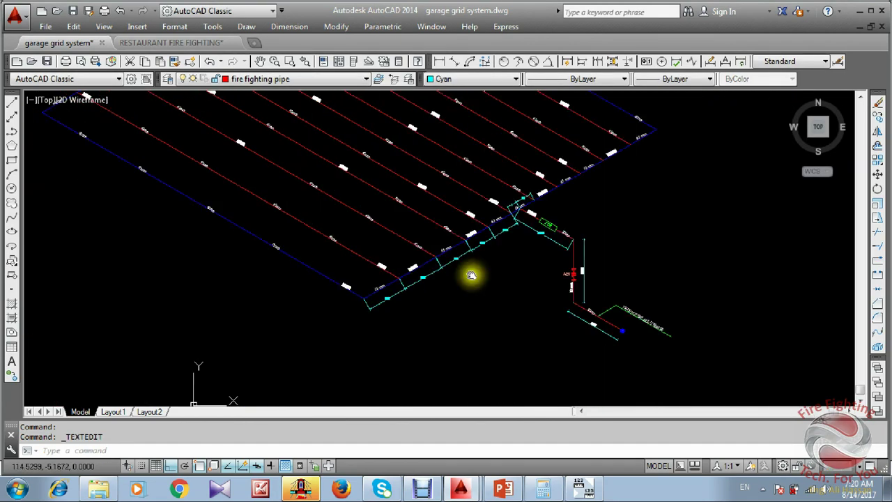
{"action": "scroll", "coordinate": [430, 306], "scroll_direction": "up", "scroll_amount": 2}
{"action": "middle_click_drag", "start_coordinate": [410, 283], "coordinate": [307, 369]}
{"action": "middle_click_drag", "start_coordinate": [529, 194], "coordinate": [346, 311]}
{"action": "scroll", "coordinate": [411, 274], "scroll_direction": "up", "scroll_amount": 2}
{"action": "scroll", "coordinate": [346, 311], "scroll_direction": "down", "scroll_amount": 4}
{"action": "middle_click_drag", "start_coordinate": [382, 276], "coordinate": [415, 273]}
{"action": "scroll", "coordinate": [458, 270], "scroll_direction": "down", "scroll_amount": 4}
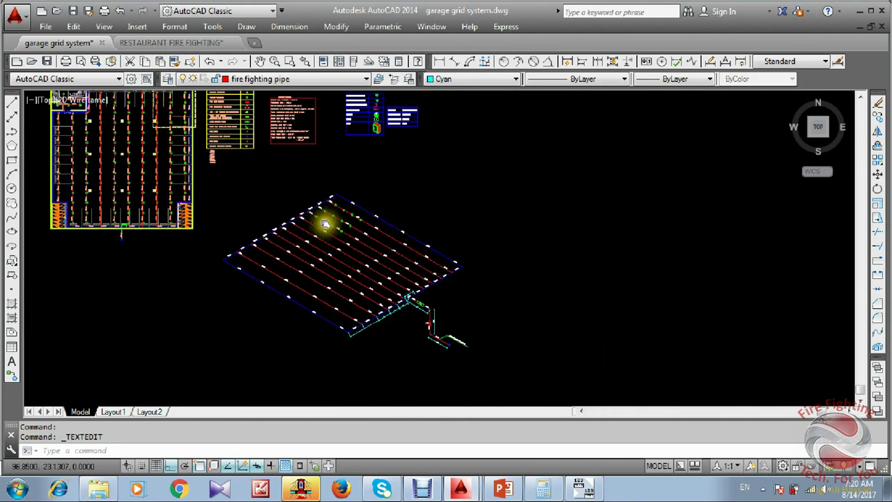
{"action": "scroll", "coordinate": [327, 226], "scroll_direction": "up", "scroll_amount": 4}
{"action": "middle_click_drag", "start_coordinate": [665, 290], "coordinate": [634, 263]}
{"action": "scroll", "coordinate": [324, 164], "scroll_direction": "up", "scroll_amount": 2}
{"action": "mouse_move", "coordinate": [432, 233]}
{"action": "middle_mouse_down"}
{"action": "mouse_move", "coordinate": [444, 275]}
{"action": "mouse_move", "coordinate": [402, 275]}
{"action": "middle_mouse_up"}
{"action": "scroll", "coordinate": [402, 275], "scroll_direction": "down", "scroll_amount": 1}
{"action": "scroll", "coordinate": [750, 376], "scroll_direction": "down", "scroll_amount": 1}
{"action": "middle_click_drag", "start_coordinate": [750, 376], "coordinate": [524, 232]}
{"action": "scroll", "coordinate": [524, 231], "scroll_direction": "up", "scroll_amount": 2}
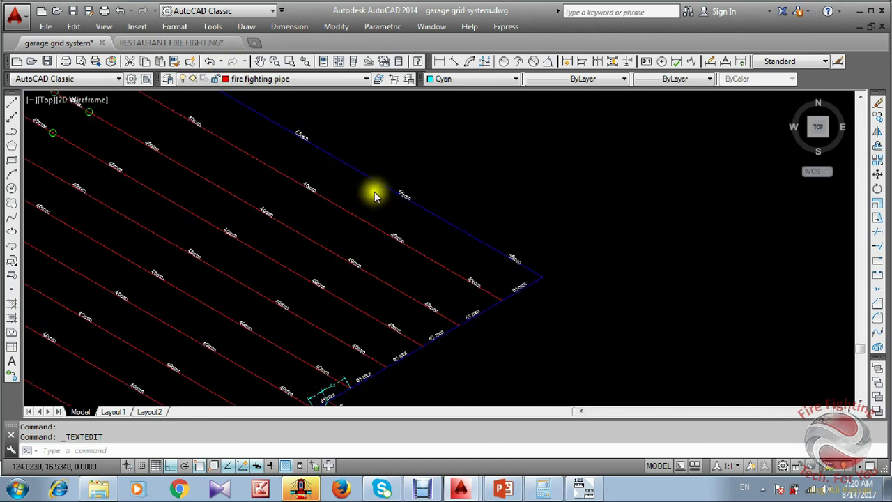
{"action": "scroll", "coordinate": [456, 253], "scroll_direction": "down", "scroll_amount": 3}
{"action": "scroll", "coordinate": [463, 245], "scroll_direction": "up", "scroll_amount": 3}
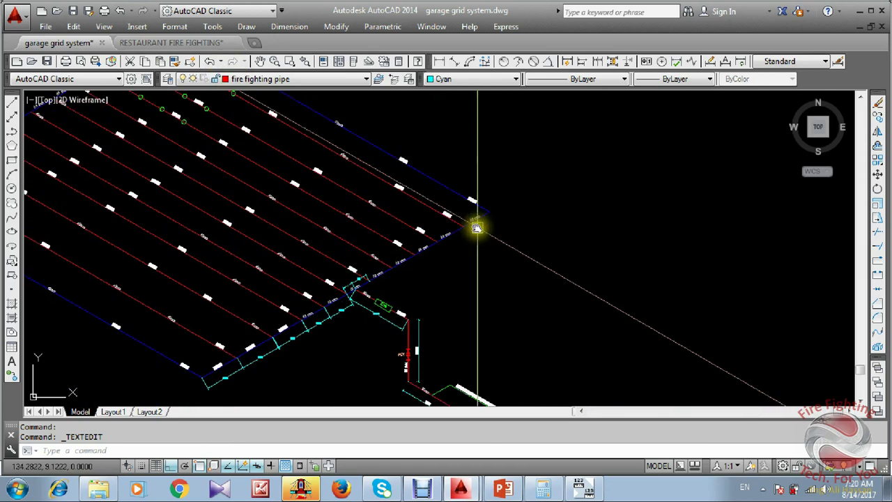
{"action": "middle_click_drag", "start_coordinate": [477, 228], "coordinate": [482, 268]}
{"action": "key", "text": "Escape"}
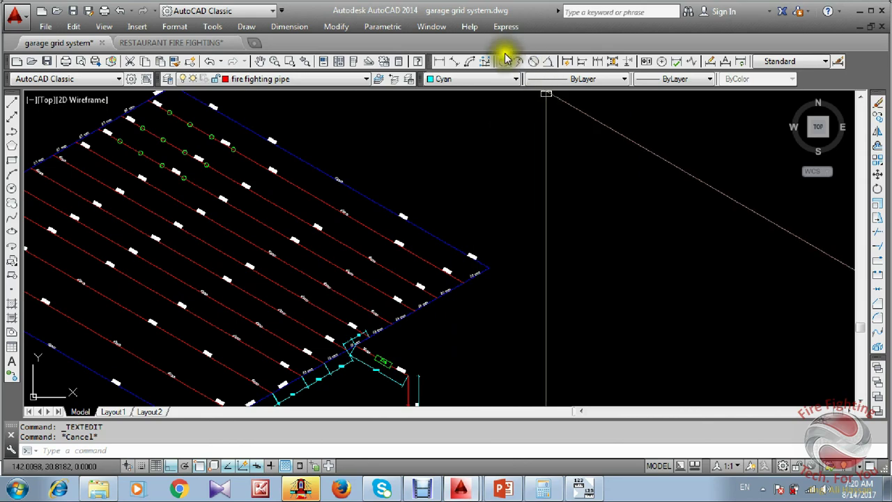
Add an aligned dimension along the full length of the grid's upper-right 65 mm edge, offset outside the loop.
{"action": "left_click", "coordinate": [452, 61]}
{"action": "scroll", "coordinate": [494, 279], "scroll_direction": "up", "scroll_amount": 1}
{"action": "left_click", "coordinate": [488, 263]}
{"action": "scroll", "coordinate": [478, 313], "scroll_direction": "down", "scroll_amount": 3}
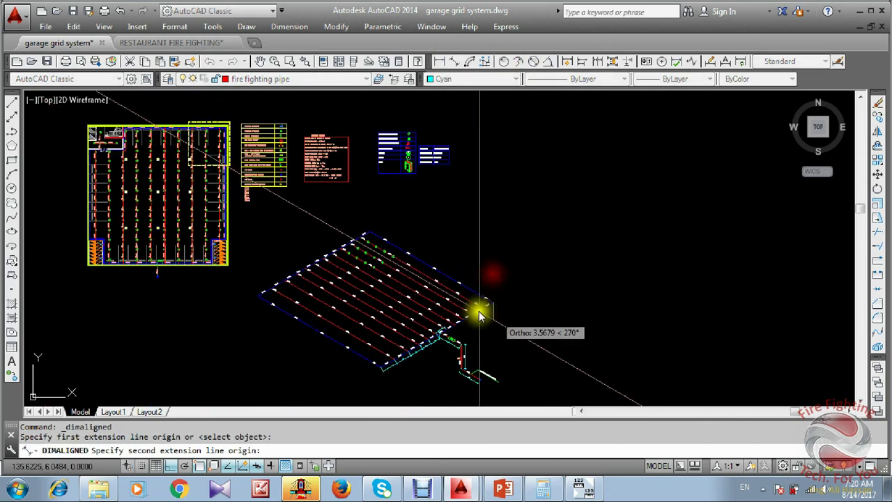
{"action": "scroll", "coordinate": [373, 246], "scroll_direction": "up", "scroll_amount": 3}
{"action": "left_click", "coordinate": [462, 218]}
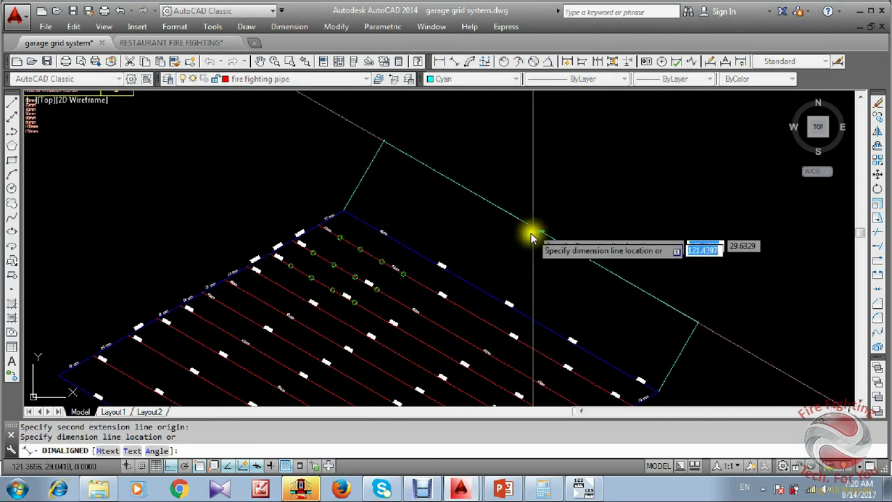
{"action": "scroll", "coordinate": [522, 265], "scroll_direction": "up", "scroll_amount": 2}
{"action": "left_click", "coordinate": [495, 343]}
{"action": "scroll", "coordinate": [494, 343], "scroll_direction": "up", "scroll_amount": 3}
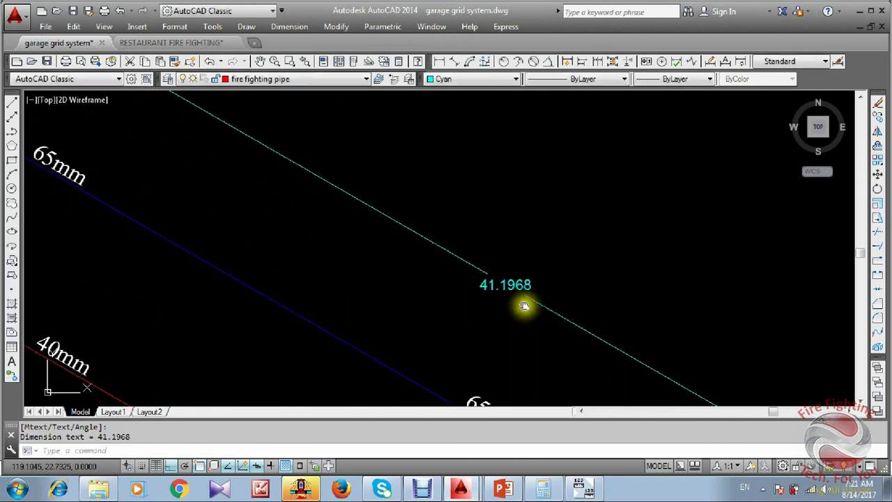
{"action": "scroll", "coordinate": [524, 306], "scroll_direction": "down", "scroll_amount": 6}
{"action": "mouse_move", "coordinate": [290, 217]}
{"action": "middle_mouse_down"}
{"action": "mouse_move", "coordinate": [392, 278]}
{"action": "mouse_move", "coordinate": [344, 211]}
{"action": "middle_mouse_up"}
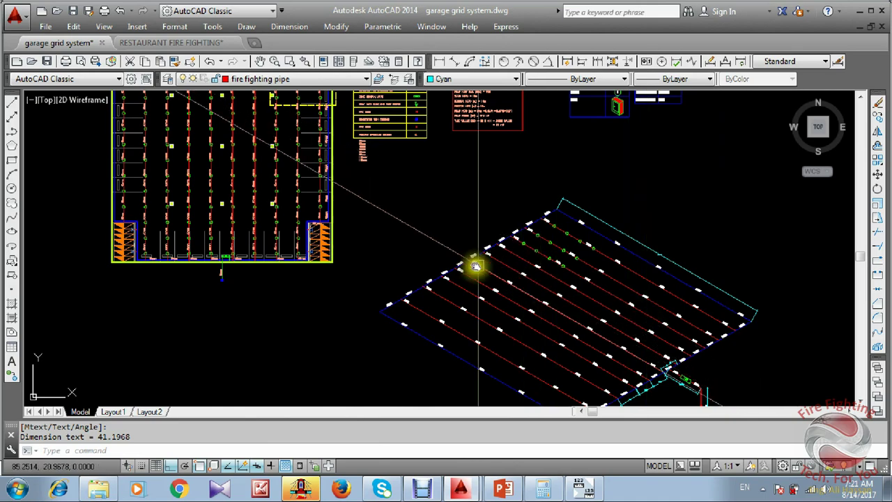
Compare the garage plan's recessed corners at the hatched ramps with the matching corners of the isometric grid.
{"action": "scroll", "coordinate": [372, 282], "scroll_direction": "up", "scroll_amount": 2}
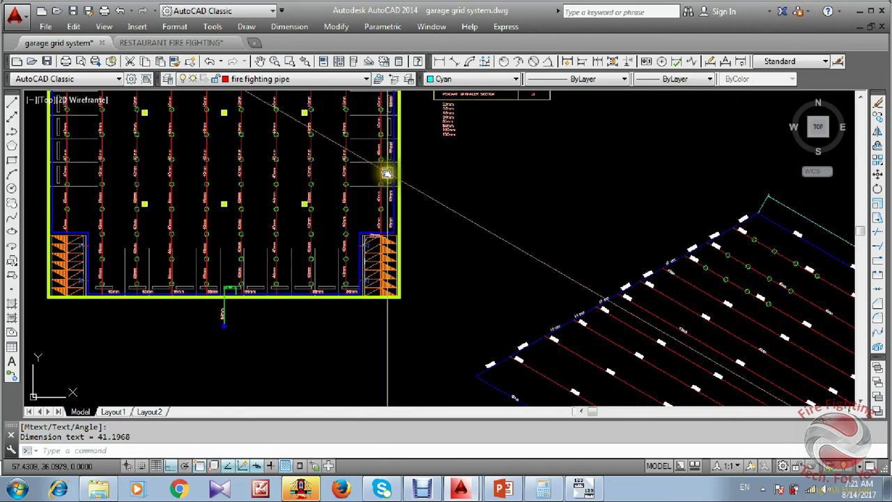
{"action": "middle_click_drag", "start_coordinate": [387, 173], "coordinate": [391, 298]}
{"action": "scroll", "coordinate": [389, 299], "scroll_direction": "down", "scroll_amount": 1}
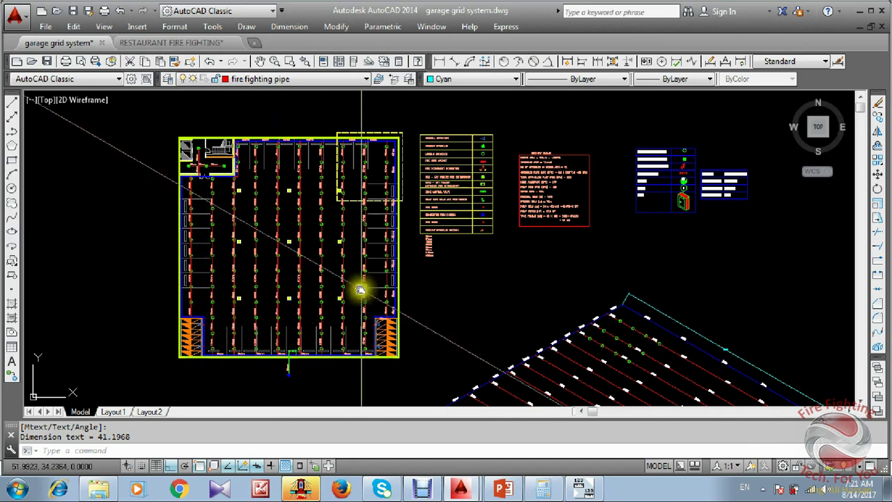
{"action": "scroll", "coordinate": [384, 317], "scroll_direction": "up", "scroll_amount": 2}
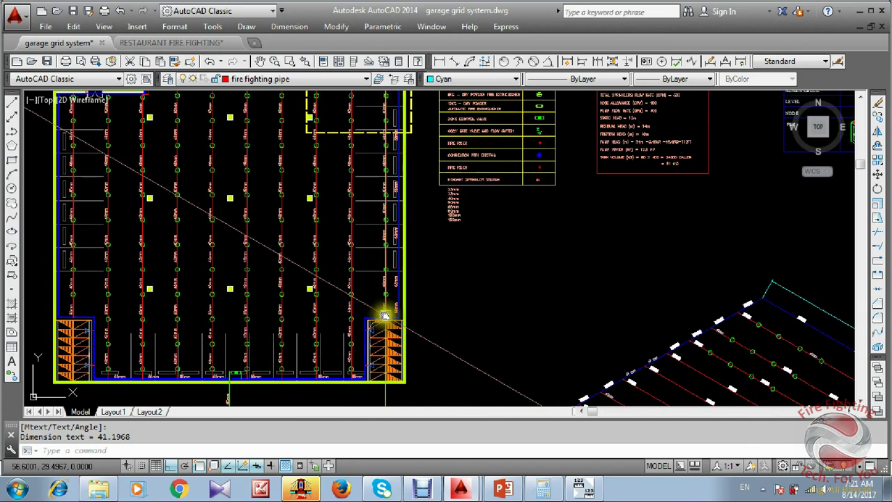
{"action": "mouse_move", "coordinate": [383, 309]}
{"action": "middle_mouse_down"}
{"action": "mouse_move", "coordinate": [361, 225]}
{"action": "mouse_move", "coordinate": [353, 289]}
{"action": "middle_mouse_up"}
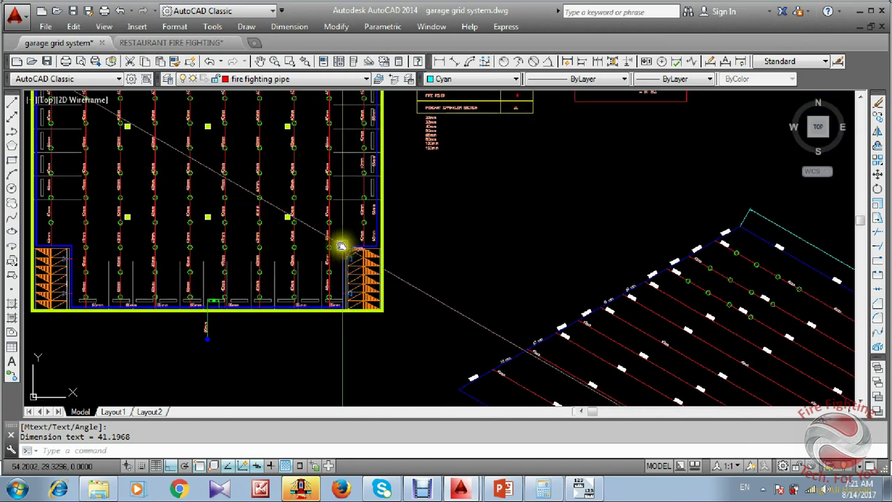
{"action": "scroll", "coordinate": [391, 252], "scroll_direction": "down", "scroll_amount": 3}
{"action": "scroll", "coordinate": [295, 253], "scroll_direction": "up", "scroll_amount": 5}
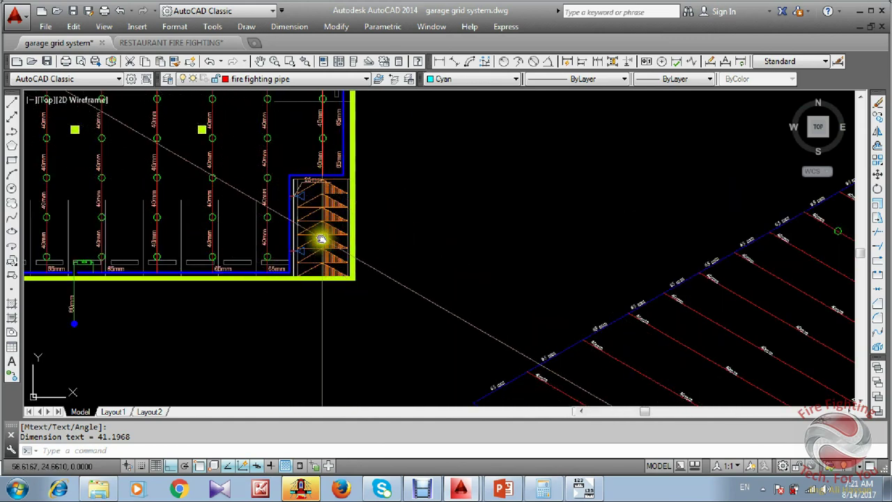
{"action": "scroll", "coordinate": [322, 239], "scroll_direction": "down", "scroll_amount": 4}
{"action": "middle_click_drag", "start_coordinate": [532, 266], "coordinate": [452, 244]}
{"action": "scroll", "coordinate": [651, 260], "scroll_direction": "up", "scroll_amount": 7}
{"action": "scroll", "coordinate": [642, 298], "scroll_direction": "down", "scroll_amount": 5}
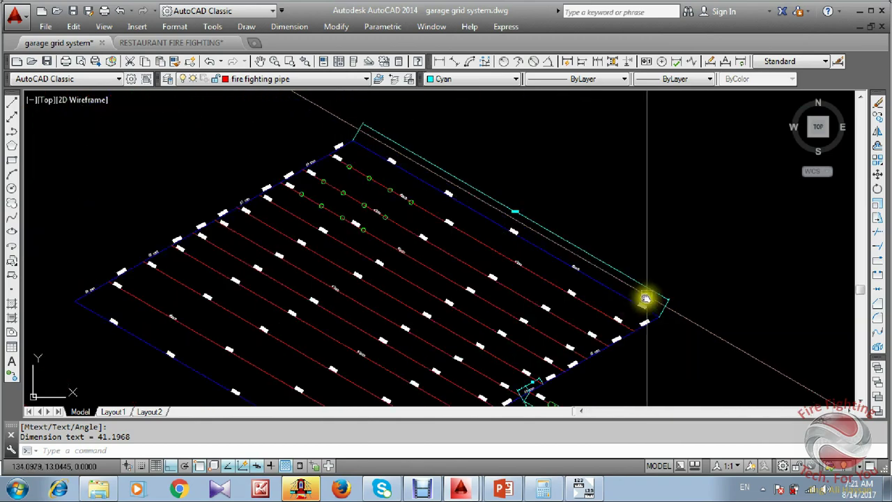
{"action": "scroll", "coordinate": [624, 345], "scroll_direction": "down", "scroll_amount": 3}
{"action": "scroll", "coordinate": [375, 199], "scroll_direction": "up", "scroll_amount": 1}
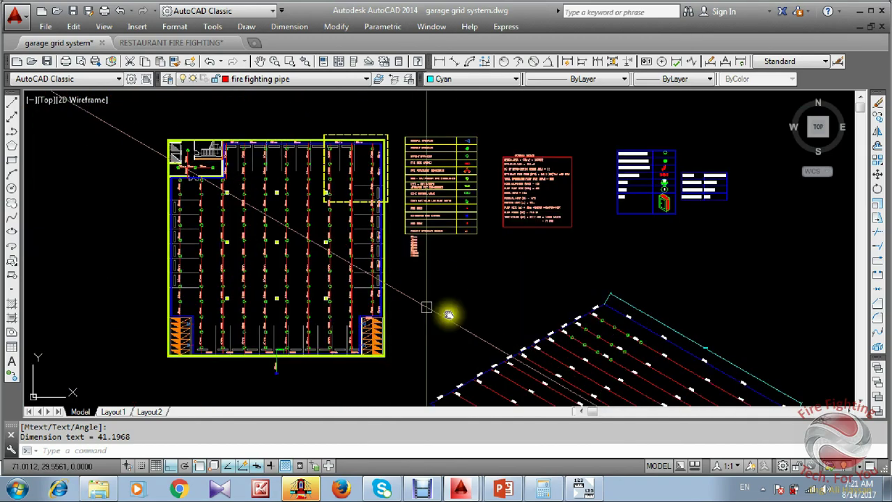
{"action": "scroll", "coordinate": [457, 319], "scroll_direction": "up", "scroll_amount": 1}
{"action": "middle_click_drag", "start_coordinate": [457, 319], "coordinate": [335, 153]}
{"action": "scroll", "coordinate": [337, 154], "scroll_direction": "down", "scroll_amount": 1}
{"action": "scroll", "coordinate": [658, 261], "scroll_direction": "up", "scroll_amount": 1}
{"action": "middle_click_drag", "start_coordinate": [657, 261], "coordinate": [583, 263]}
{"action": "scroll", "coordinate": [582, 263], "scroll_direction": "up", "scroll_amount": 3}
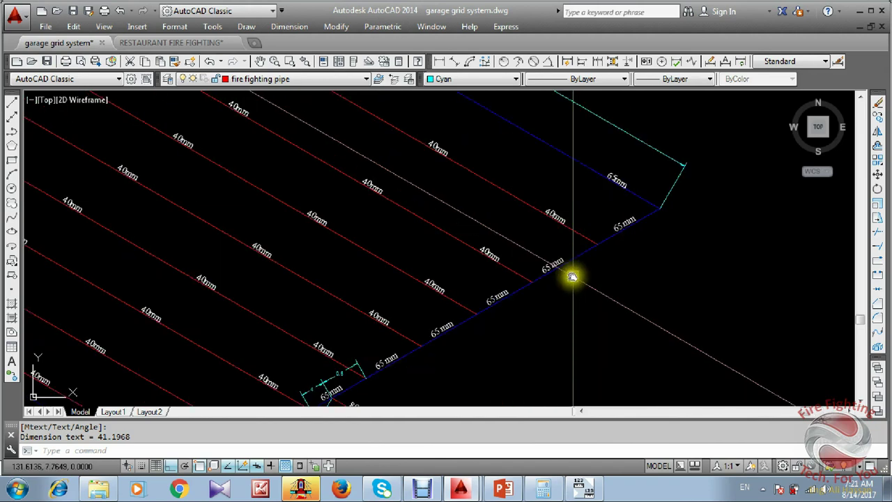
Draw a two-segment notch line in isometric directions from the main pipe beside the last branch, inward and across the outermost 40 mm branch.
{"action": "scroll", "coordinate": [593, 285], "scroll_direction": "up", "scroll_amount": 2}
{"action": "type", "text": "l"}
{"action": "key", "text": "Return"}
{"action": "left_click", "coordinate": [589, 289]}
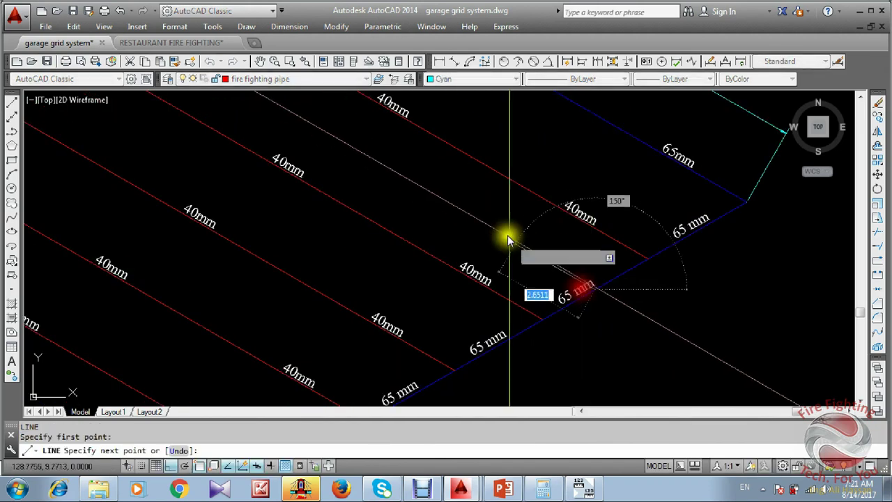
{"action": "left_click", "coordinate": [428, 189]}
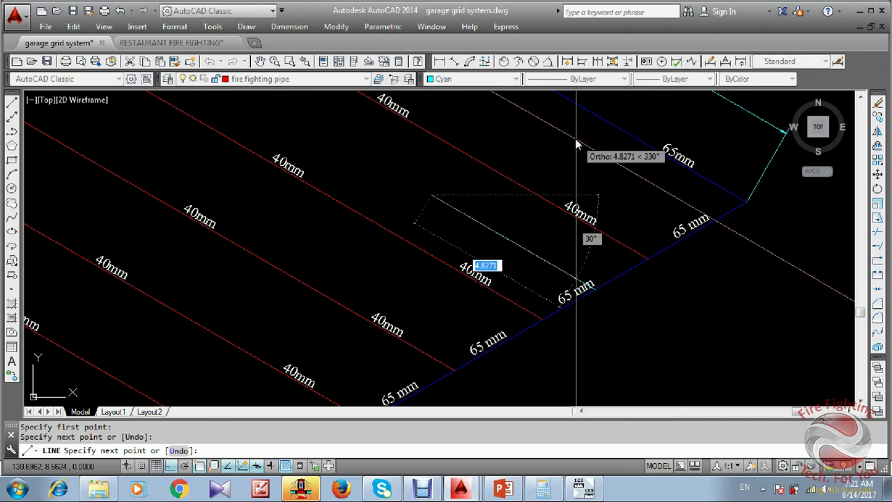
{"action": "key", "text": "F5"}
{"action": "left_click", "coordinate": [578, 133]}
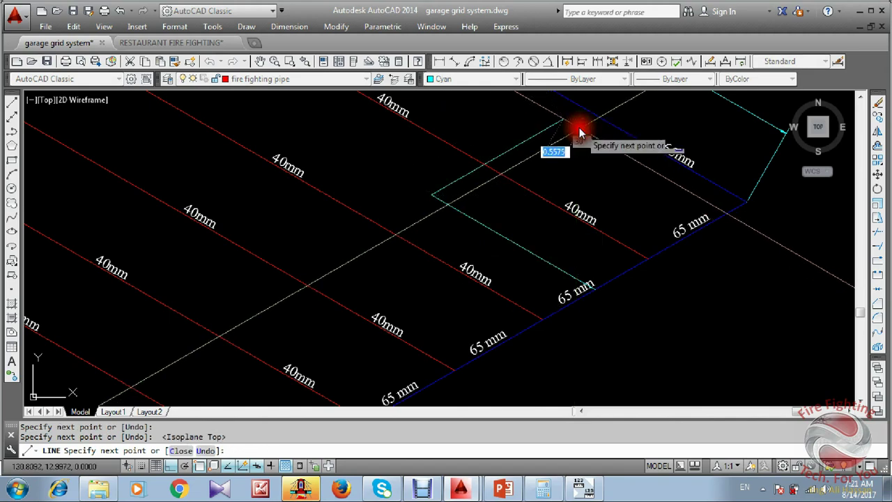
{"action": "key", "text": "Escape"}
Extend the notch's second segment to meet the dimensioned outer 65 mm edge.
{"action": "middle_click_drag", "start_coordinate": [589, 233], "coordinate": [582, 261]}
{"action": "type", "text": "ex"}
{"action": "key", "text": "Return"}
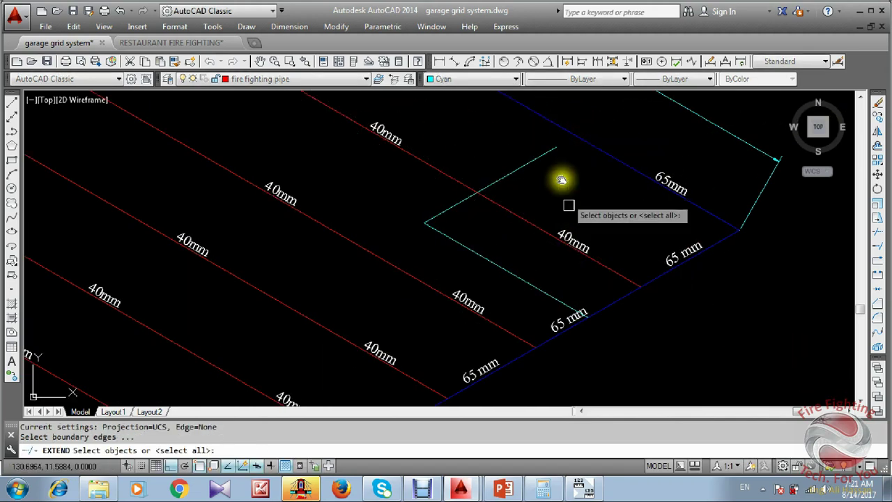
{"action": "key", "text": "Return"}
{"action": "left_click", "coordinate": [544, 154]}
{"action": "key", "text": "Escape"}
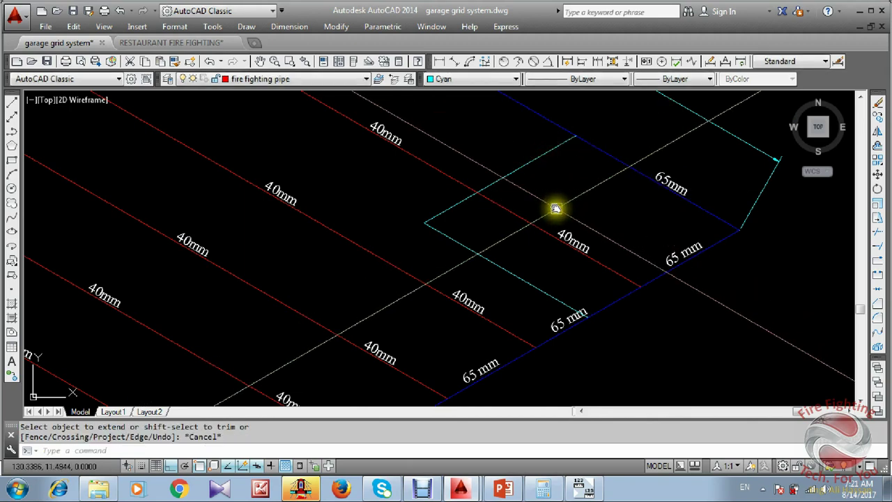
Trim the outermost 40 mm branch inside the notch and erase the 40mm label of the removed piece.
{"action": "type", "text": "tr"}
{"action": "key", "text": "Return"}
{"action": "key", "text": "Return"}
{"action": "left_click", "coordinate": [523, 221]}
{"action": "key", "text": "Escape"}
{"action": "left_click", "coordinate": [585, 245]}
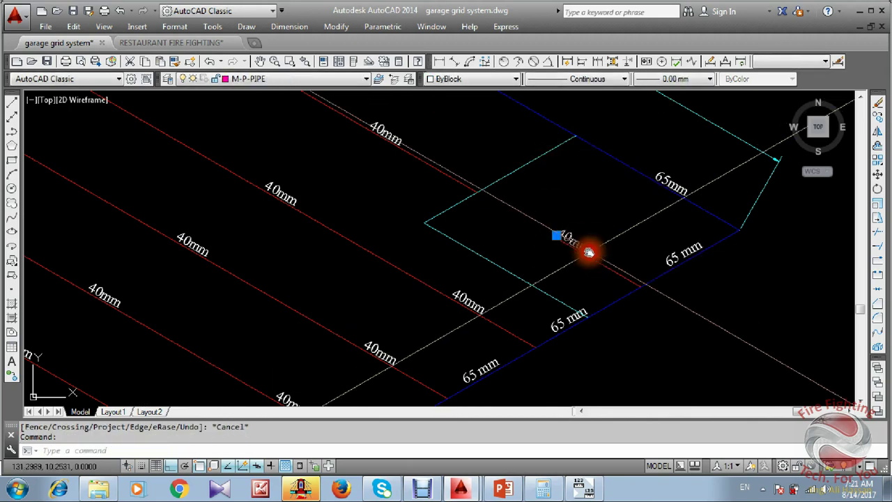
{"action": "key", "text": "Delete"}
{"action": "left_click", "coordinate": [588, 249]}
{"action": "type", "text": "e"}
{"action": "key", "text": "Return"}
Try to fillet the notch line with the 65 mm main pipe where they meet.
{"action": "middle_click_drag", "start_coordinate": [563, 259], "coordinate": [565, 271]}
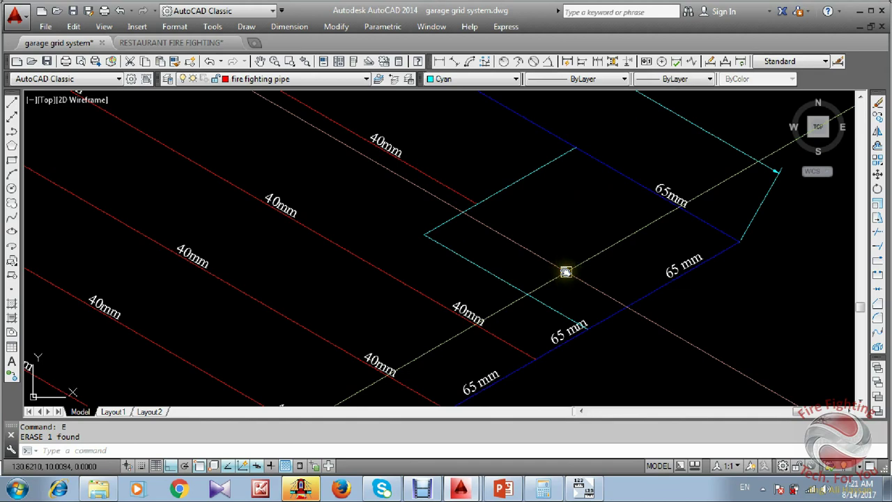
{"action": "type", "text": "f"}
{"action": "key", "text": "Return"}
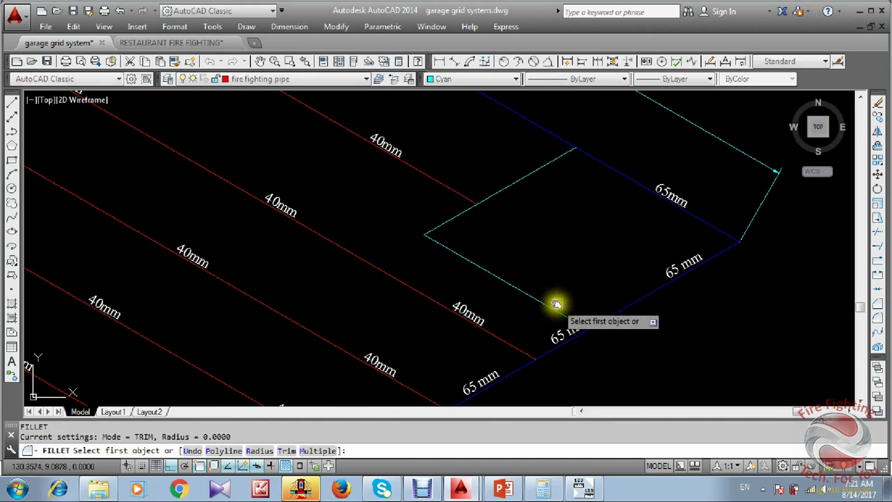
{"action": "left_click", "coordinate": [557, 316]}
{"action": "left_click", "coordinate": [548, 353]}
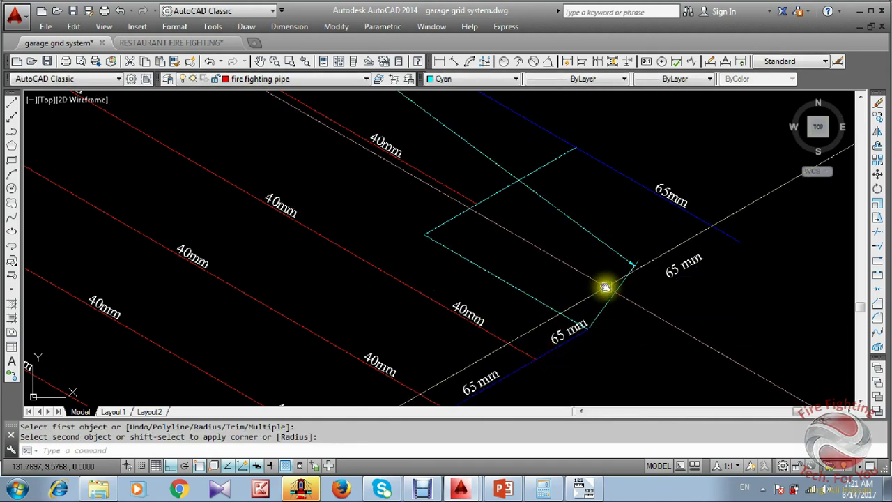
{"action": "key", "text": "Escape"}
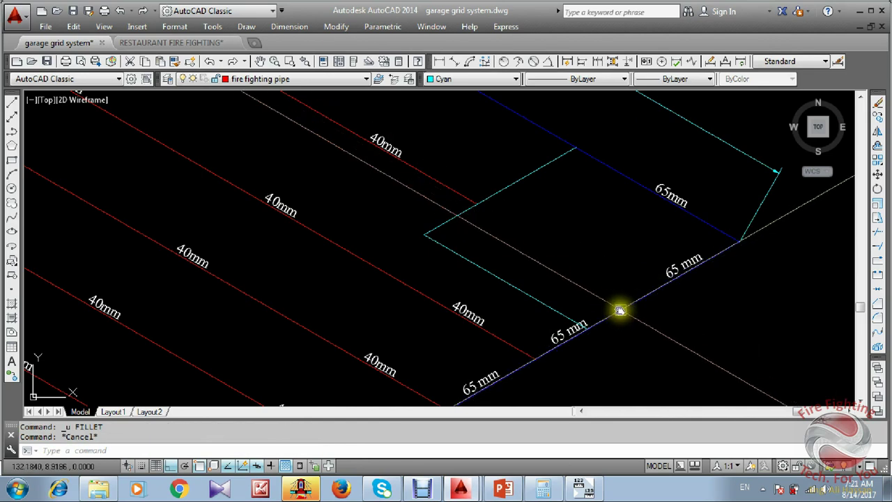
Trim the main pipe and the outer 65 mm edge back to the notch lines, removing the old corner.
{"action": "type", "text": "tr"}
{"action": "key", "text": "Return"}
{"action": "key", "text": "Return"}
{"action": "left_click", "coordinate": [631, 310]}
{"action": "middle_click_drag", "start_coordinate": [633, 174], "coordinate": [633, 222]}
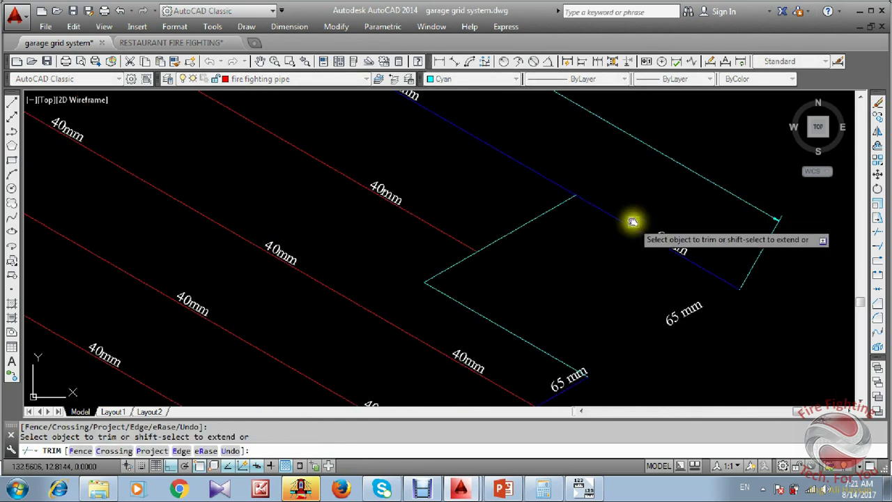
{"action": "key", "text": "Escape"}
Erase the 65 mm pipe-size labels left over at the removed corner.
{"action": "left_click", "coordinate": [677, 253]}
{"action": "type", "text": "e"}
{"action": "key", "text": "Return"}
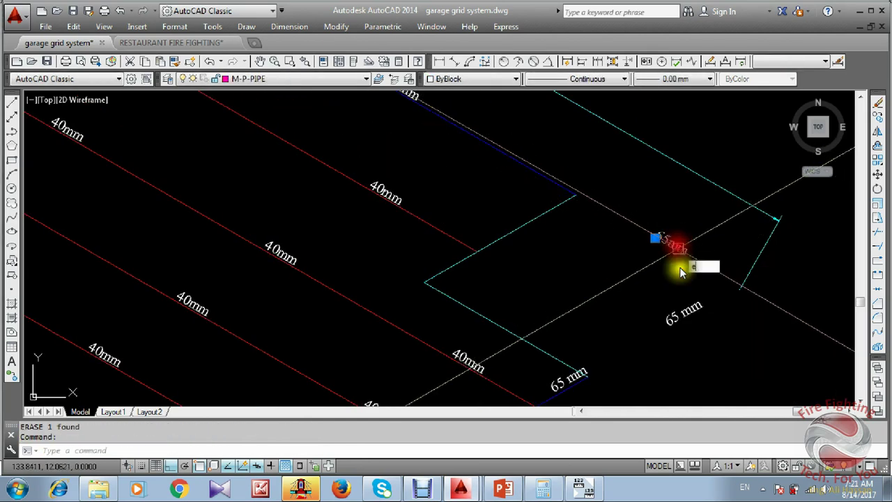
{"action": "key", "text": "Return"}
Move the last 65 mm label along the main pipe so it clears the notch line.
{"action": "middle_click_drag", "start_coordinate": [545, 385], "coordinate": [544, 273]}
{"action": "scroll", "coordinate": [543, 269], "scroll_direction": "up", "scroll_amount": 1}
{"action": "left_click", "coordinate": [557, 278]}
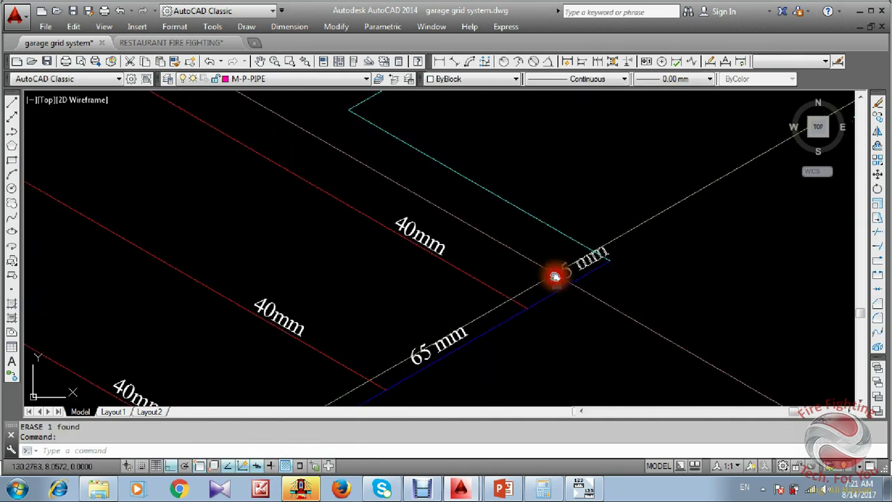
{"action": "type", "text": "m"}
{"action": "key", "text": "Return"}
{"action": "left_click", "coordinate": [671, 284]}
{"action": "key", "text": "Escape"}
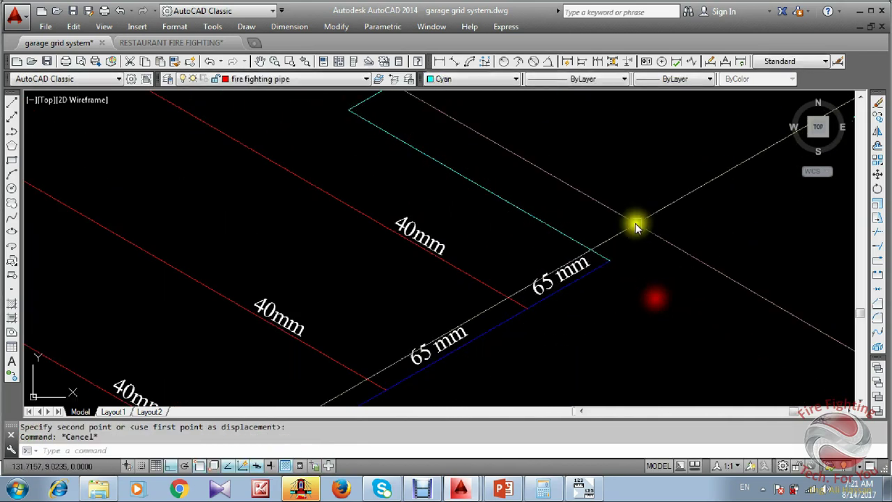
Match the two notch lines to the properties of the blue 65 mm pipe.
{"action": "scroll", "coordinate": [624, 252], "scroll_direction": "down", "scroll_amount": 3}
{"action": "type", "text": "ma"}
{"action": "key", "text": "Return"}
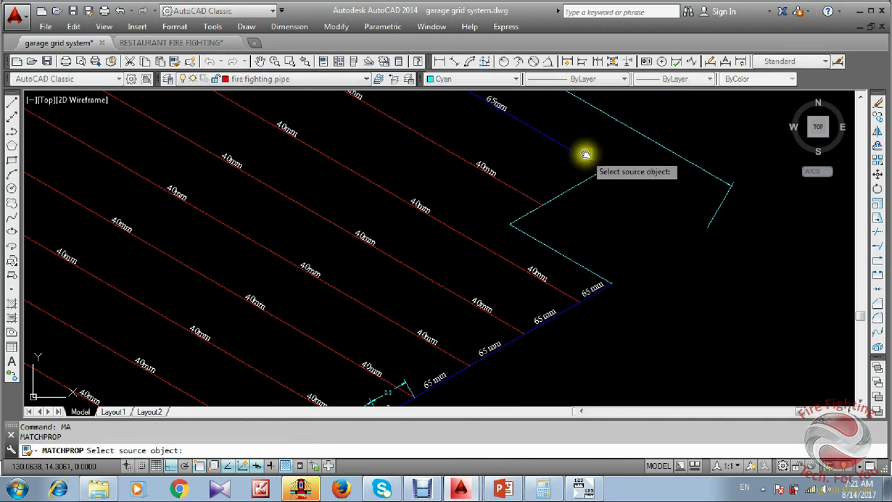
{"action": "left_click", "coordinate": [585, 157]}
{"action": "left_click", "coordinate": [606, 184]}
{"action": "left_click", "coordinate": [562, 199]}
{"action": "left_click", "coordinate": [544, 246]}
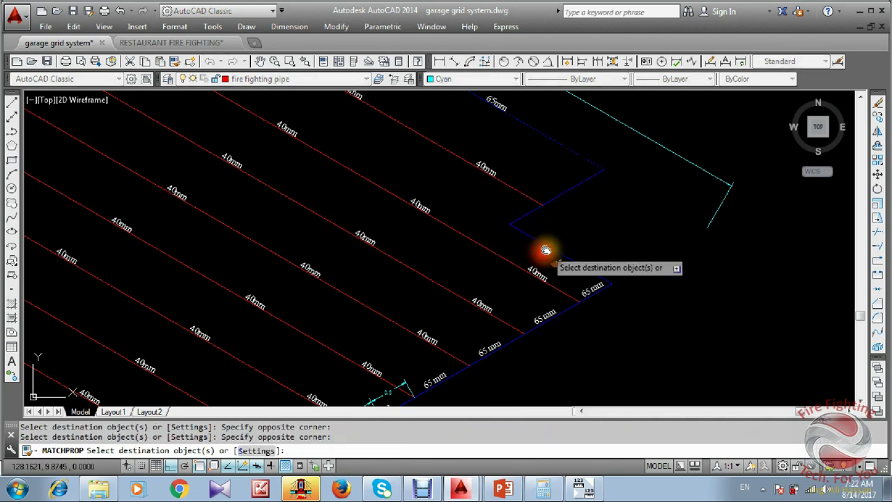
{"action": "key", "text": "Escape"}
Copy the notch line that meets the main pipe to the pipe's opposite end, midway between the first two branches.
{"action": "scroll", "coordinate": [548, 219], "scroll_direction": "down", "scroll_amount": 3}
{"action": "middle_click_drag", "start_coordinate": [434, 320], "coordinate": [442, 322]}
{"action": "scroll", "coordinate": [442, 318], "scroll_direction": "down", "scroll_amount": 2}
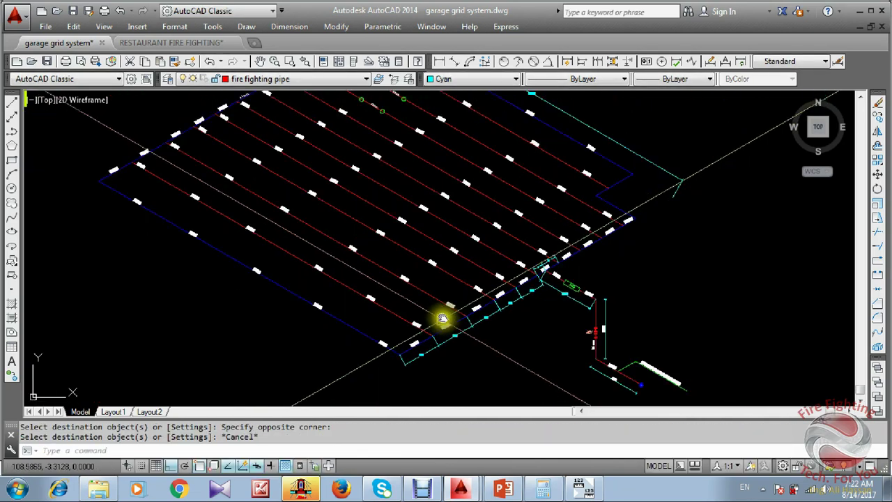
{"action": "scroll", "coordinate": [617, 218], "scroll_direction": "up", "scroll_amount": 2}
{"action": "left_click", "coordinate": [609, 192]}
{"action": "type", "text": "c"}
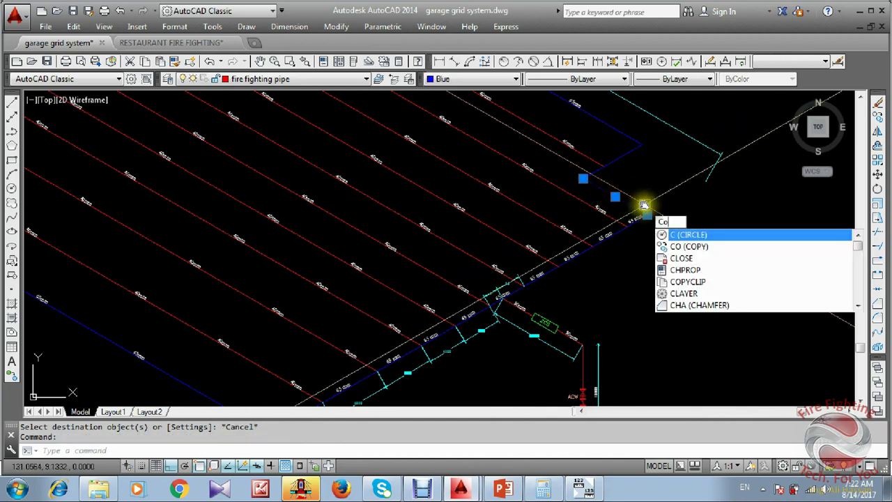
{"action": "type", "text": "o"}
{"action": "key", "text": "Return"}
{"action": "left_click", "coordinate": [648, 221]}
{"action": "scroll", "coordinate": [494, 235], "scroll_direction": "up", "scroll_amount": 6}
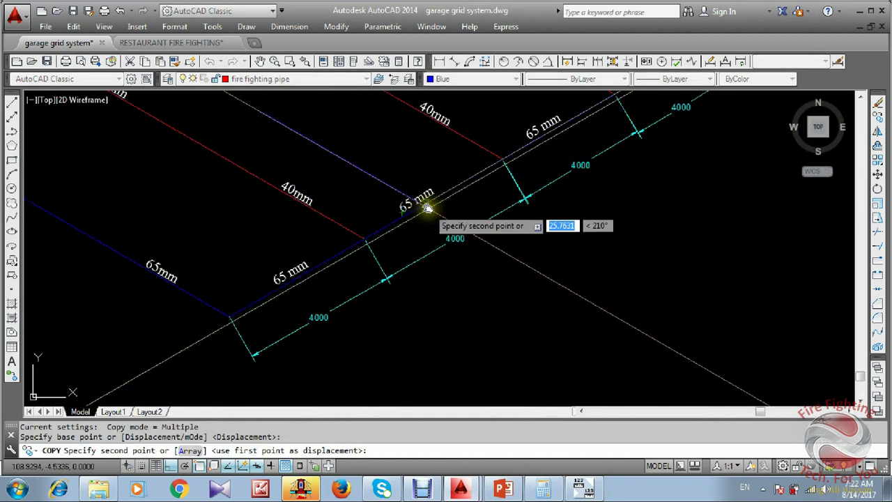
{"action": "left_click", "coordinate": [428, 205]}
{"action": "key", "text": "Escape"}
Draw an isometric line from the copied notch line's inner end across the first 40 mm branch towards the outer 65 mm edge.
{"action": "scroll", "coordinate": [424, 231], "scroll_direction": "down", "scroll_amount": 2}
{"action": "middle_click_drag", "start_coordinate": [422, 213], "coordinate": [404, 272]}
{"action": "scroll", "coordinate": [400, 286], "scroll_direction": "up", "scroll_amount": 2}
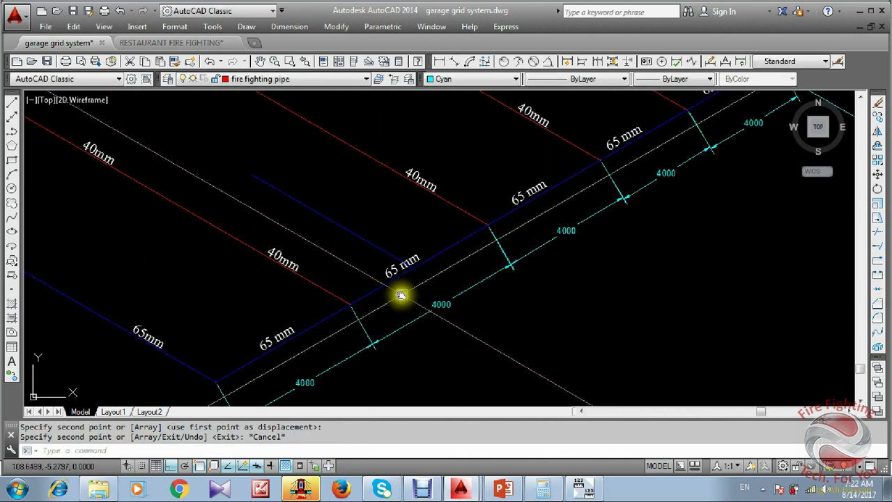
{"action": "scroll", "coordinate": [376, 273], "scroll_direction": "down", "scroll_amount": 1}
{"action": "scroll", "coordinate": [394, 279], "scroll_direction": "down", "scroll_amount": 1}
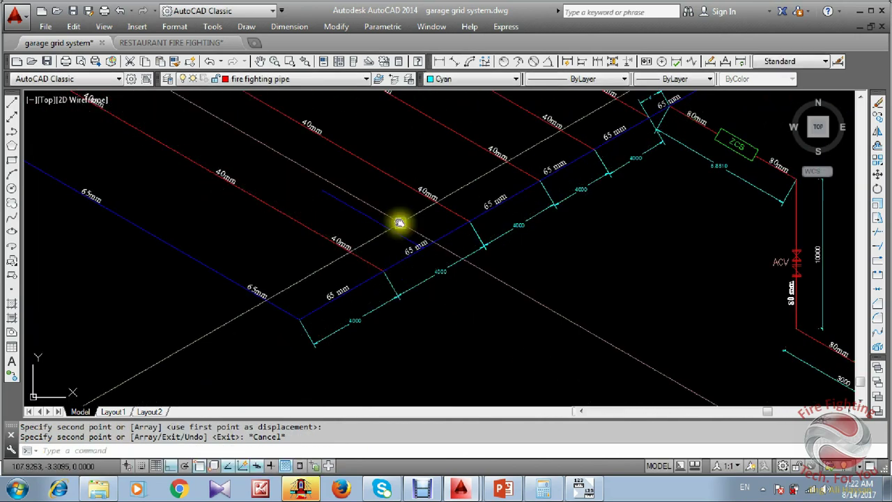
{"action": "middle_click_drag", "start_coordinate": [318, 247], "coordinate": [333, 273]}
{"action": "type", "text": "l"}
{"action": "key", "text": "Return"}
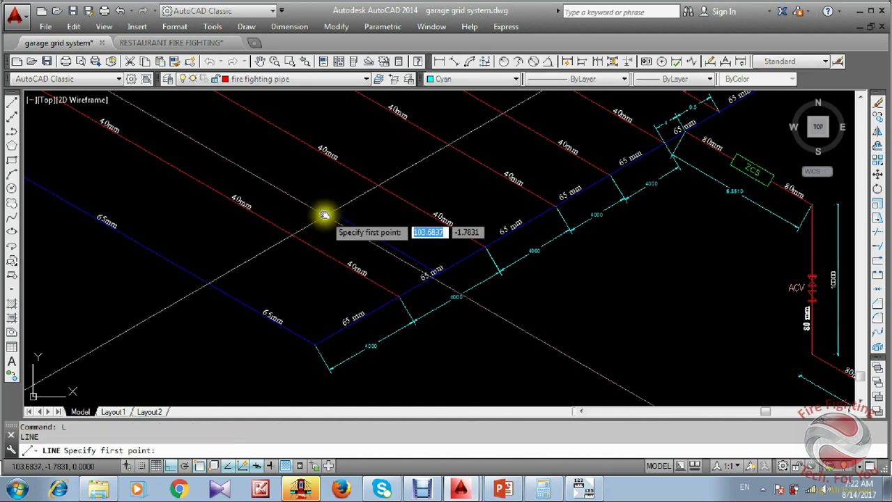
{"action": "left_click", "coordinate": [339, 218]}
{"action": "left_click", "coordinate": [240, 276]}
{"action": "key", "text": "Escape"}
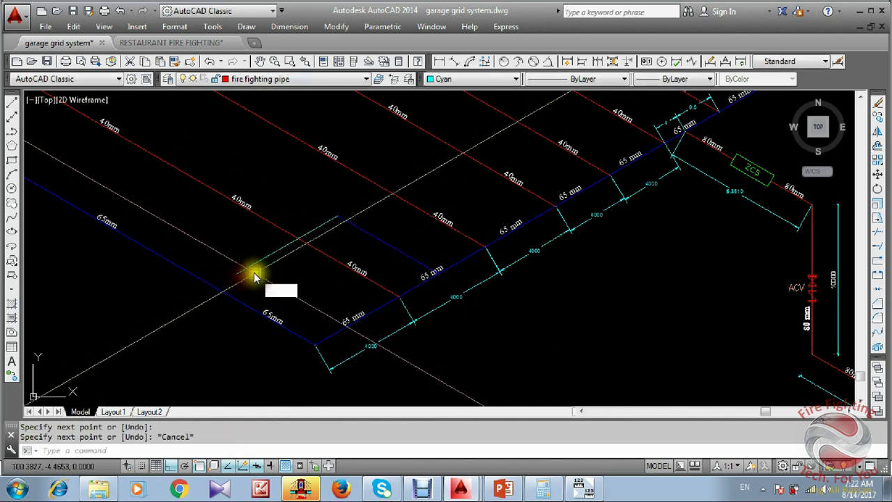
Extend the new cross line to the opposite outer 65 mm edge.
{"action": "type", "text": "ex"}
{"action": "key", "text": "Return"}
{"action": "key", "text": "Return"}
{"action": "left_click", "coordinate": [239, 277]}
{"action": "key", "text": "Escape"}
Trim the first 40 mm branch inside the second notch and erase the removed piece's 40mm label.
{"action": "middle_click_drag", "start_coordinate": [311, 264], "coordinate": [314, 271]}
{"action": "type", "text": "tr"}
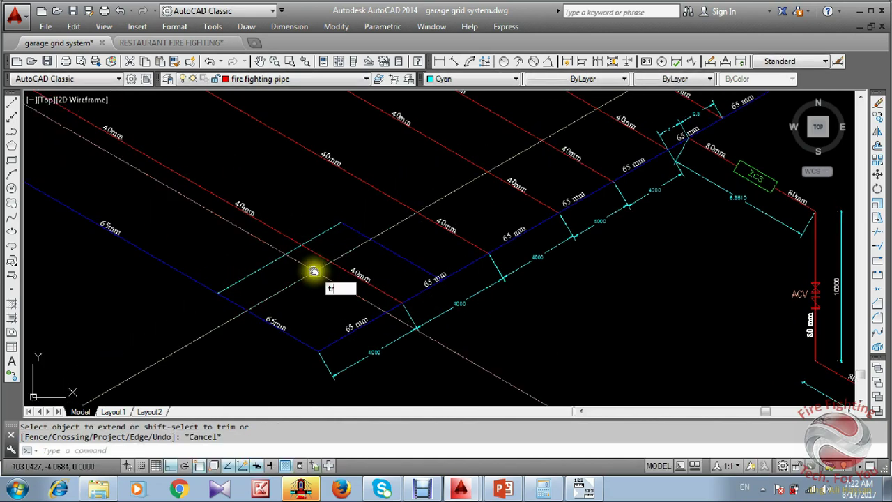
{"action": "key", "text": "Return"}
{"action": "key", "text": "Return"}
{"action": "key", "text": "Escape"}
{"action": "type", "text": "e"}
{"action": "key", "text": "Return"}
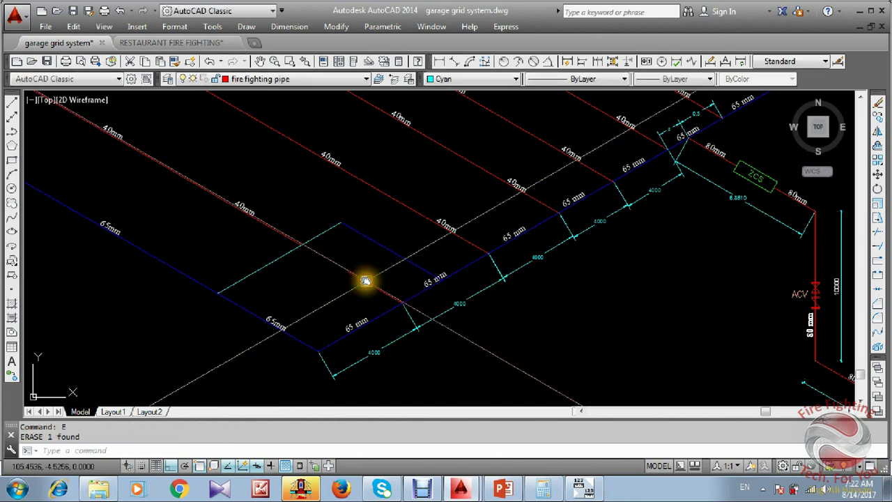
{"action": "scroll", "coordinate": [429, 266], "scroll_direction": "up", "scroll_amount": 4}
{"action": "scroll", "coordinate": [431, 256], "scroll_direction": "down", "scroll_amount": 2}
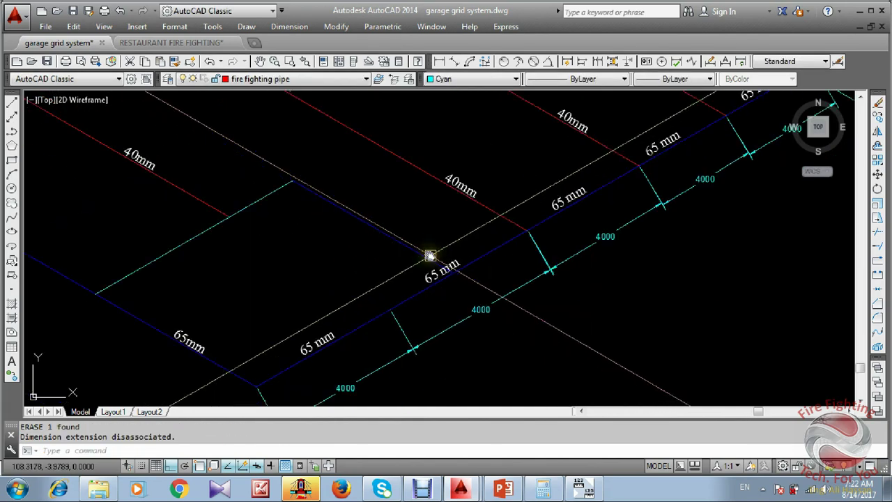
Match the properties of the blue 65 mm pipe onto the notch's cyan cross line.
{"action": "type", "text": "ma"}
{"action": "key", "text": "Return"}
{"action": "left_click", "coordinate": [463, 256]}
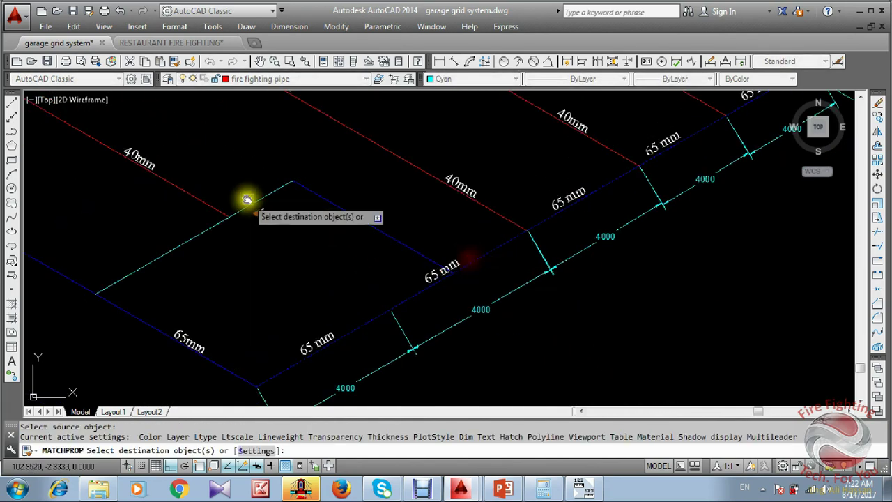
{"action": "left_click", "coordinate": [247, 209]}
{"action": "key", "text": "Escape"}
Fillet the notch line with the outer 65 mm main pipe into a sharp corner and erase the stray 4000 dimension over it.
{"action": "middle_click_drag", "start_coordinate": [439, 266], "coordinate": [434, 256]}
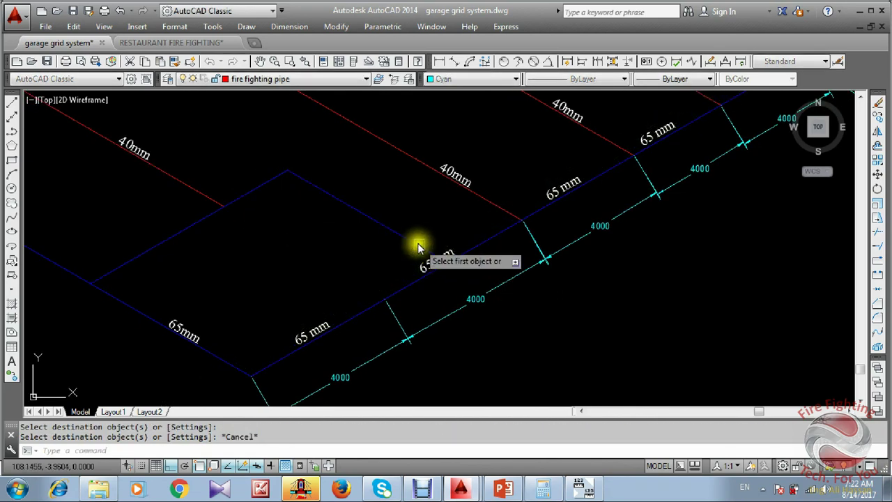
{"action": "left_click", "coordinate": [481, 242]}
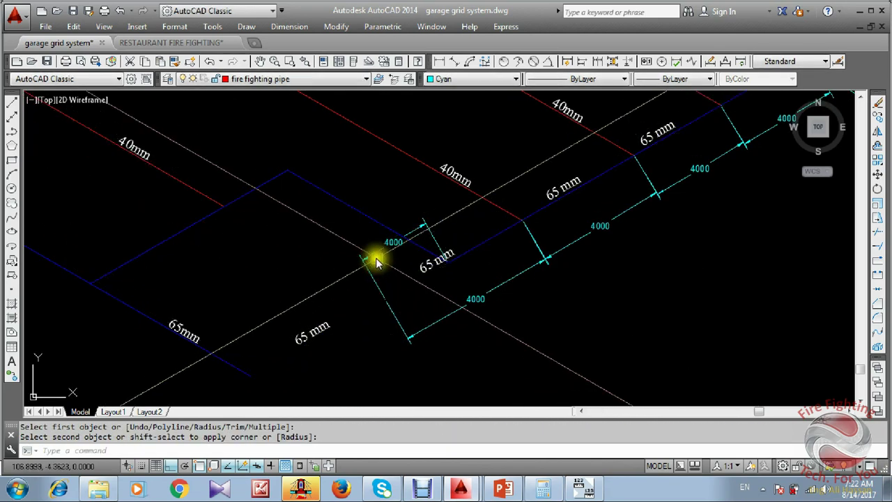
{"action": "left_click", "coordinate": [377, 278]}
{"action": "type", "text": "e"}
{"action": "key", "text": "Return"}
{"action": "scroll", "coordinate": [399, 312], "scroll_direction": "down", "scroll_amount": 1}
{"action": "scroll", "coordinate": [410, 287], "scroll_direction": "up", "scroll_amount": 1}
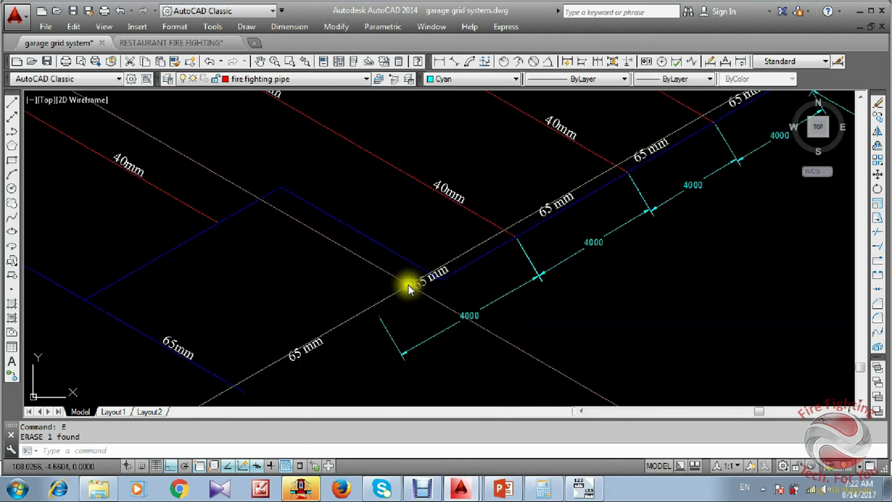
Move the 65 mm label at the notch corner onto the shortened pipe piece before the next 40 mm branch.
{"action": "left_click", "coordinate": [410, 289]}
{"action": "middle_click_drag", "start_coordinate": [504, 358], "coordinate": [485, 334]}
{"action": "type", "text": "m"}
{"action": "key", "text": "Return"}
{"action": "left_click", "coordinate": [492, 337]}
{"action": "left_click", "coordinate": [525, 322]}
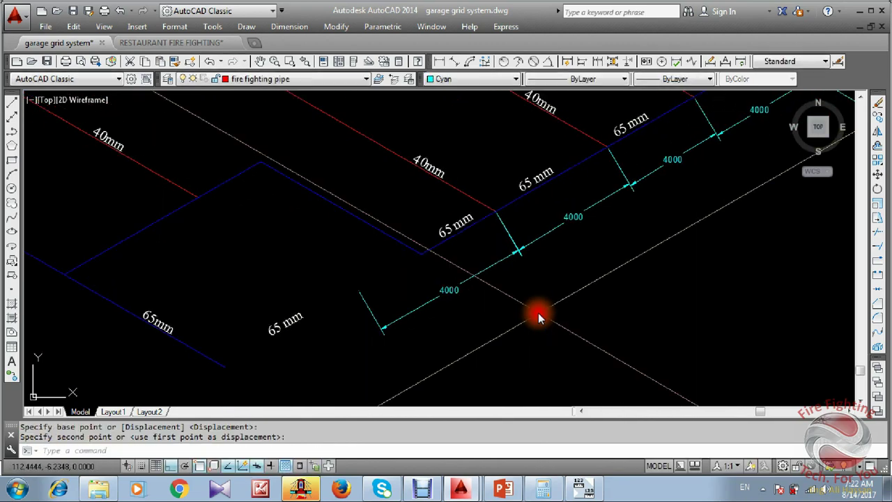
Fillet the notch's cross line with the long outer 65 mm pipe and erase the leftover 65 mm labels outside the notch.
{"action": "scroll", "coordinate": [295, 283], "scroll_direction": "down", "scroll_amount": 2}
{"action": "type", "text": "f"}
{"action": "key", "text": "Return"}
{"action": "left_click", "coordinate": [253, 289]}
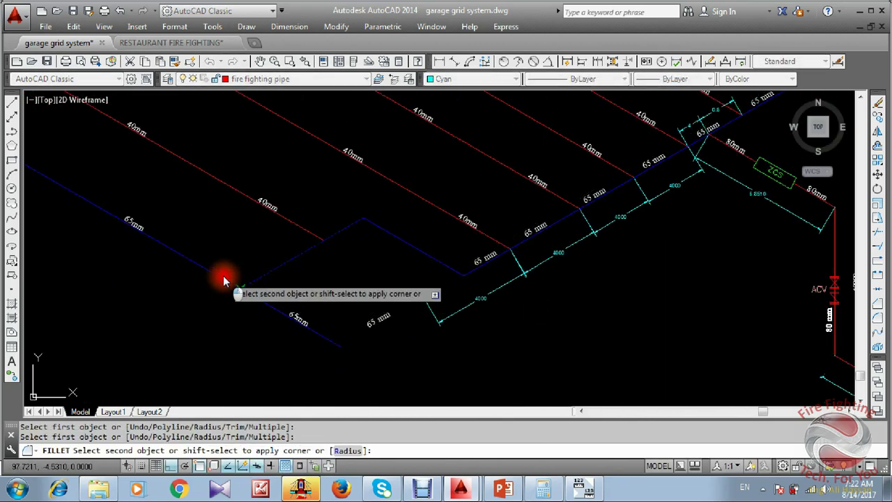
{"action": "key", "text": "Escape"}
{"action": "left_click", "coordinate": [379, 317]}
{"action": "key", "text": "Delete"}
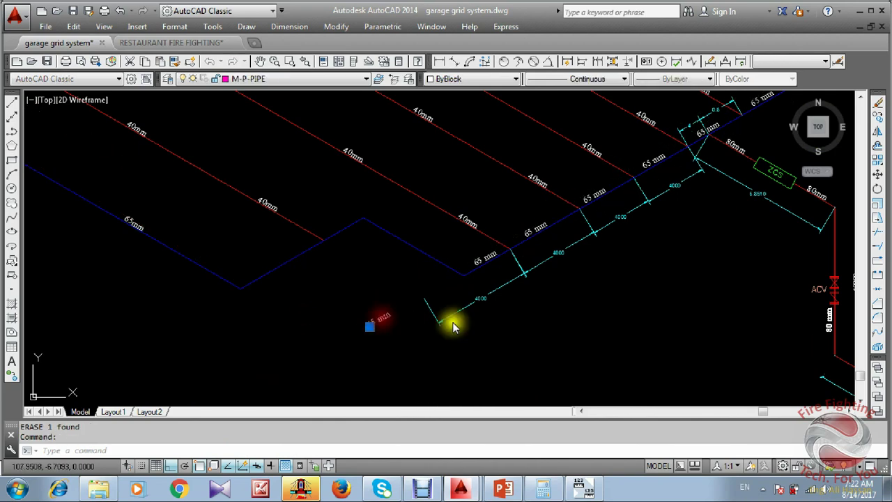
Stretch the end 4000 dimension's extension origin to the new notch corner.
{"action": "left_click", "coordinate": [436, 313]}
{"action": "left_click", "coordinate": [427, 301]}
{"action": "scroll", "coordinate": [457, 289], "scroll_direction": "down", "scroll_amount": 6}
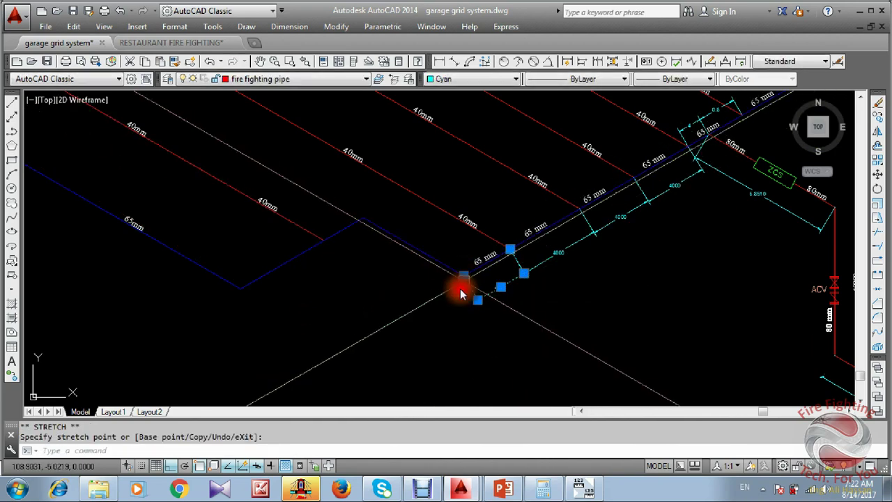
{"action": "key", "text": "Escape"}
Erase the distorted dimension running along the far outer 65 mm edge beside the first notch.
{"action": "scroll", "coordinate": [463, 286], "scroll_direction": "up", "scroll_amount": 6}
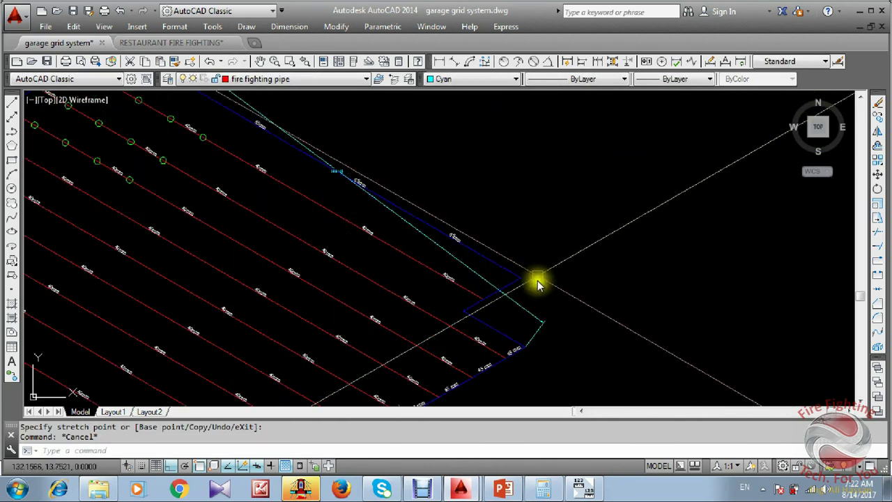
{"action": "scroll", "coordinate": [506, 315], "scroll_direction": "down", "scroll_amount": 4}
{"action": "scroll", "coordinate": [450, 299], "scroll_direction": "up", "scroll_amount": 2}
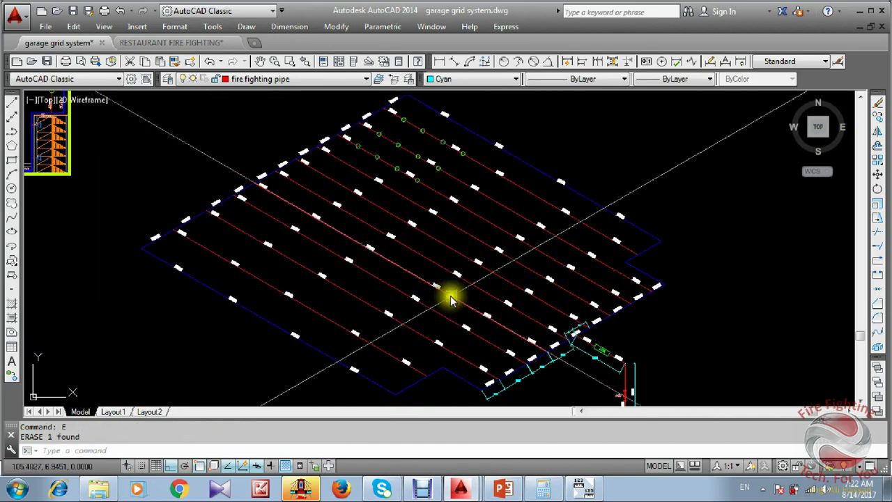
{"action": "middle_click_drag", "start_coordinate": [450, 300], "coordinate": [420, 263]}
{"action": "scroll", "coordinate": [433, 282], "scroll_direction": "down", "scroll_amount": 2}
{"action": "scroll", "coordinate": [472, 337], "scroll_direction": "down", "scroll_amount": 2}
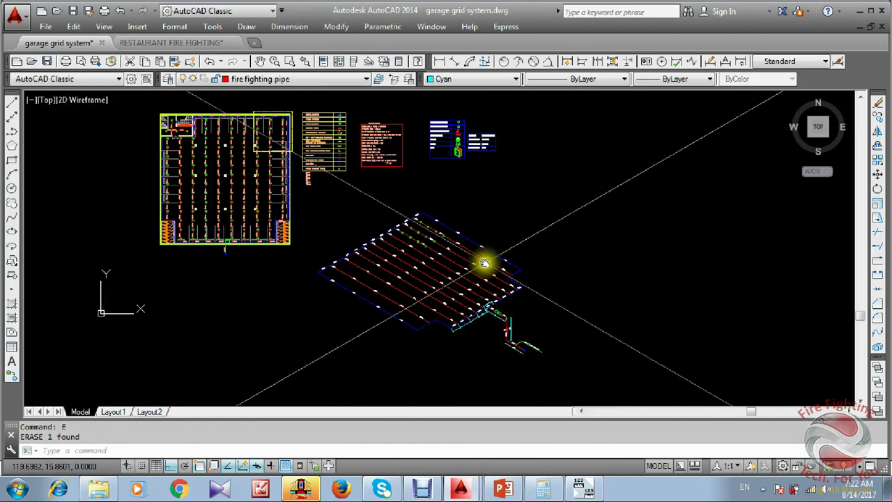
{"action": "scroll", "coordinate": [466, 301], "scroll_direction": "down", "scroll_amount": 3}
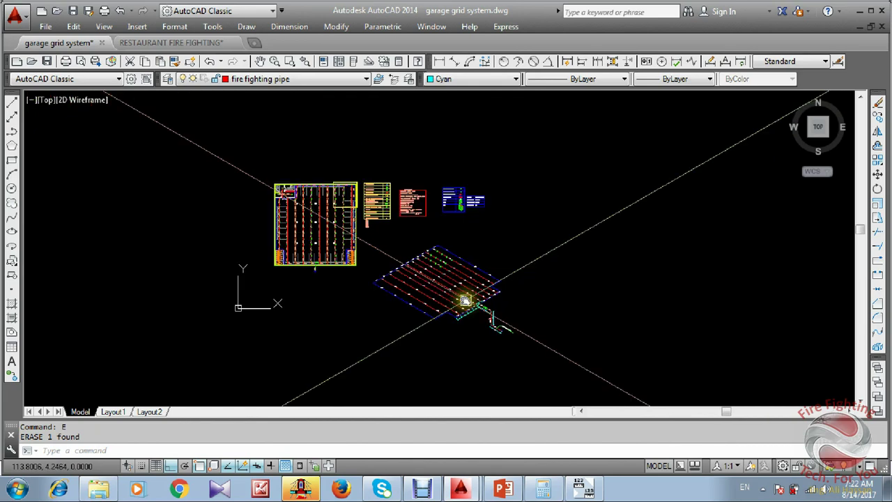
{"action": "scroll", "coordinate": [326, 259], "scroll_direction": "up", "scroll_amount": 2}
{"action": "scroll", "coordinate": [324, 272], "scroll_direction": "up", "scroll_amount": 2}
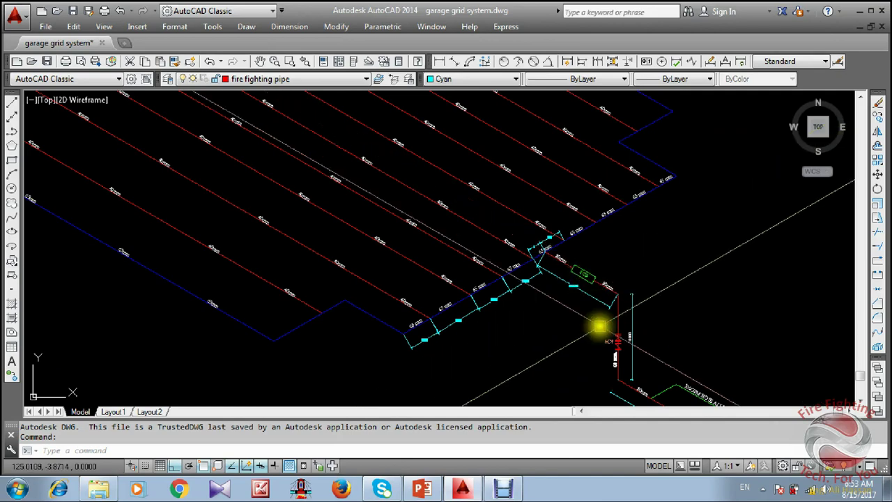
Add an aligned dimension to the second notch's side between its inner corner and the main 65 mm pipe.
{"action": "middle_click_drag", "start_coordinate": [600, 326], "coordinate": [520, 201]}
{"action": "middle_click_drag", "start_coordinate": [374, 255], "coordinate": [588, 296]}
{"action": "scroll", "coordinate": [588, 296], "scroll_direction": "up", "scroll_amount": 2}
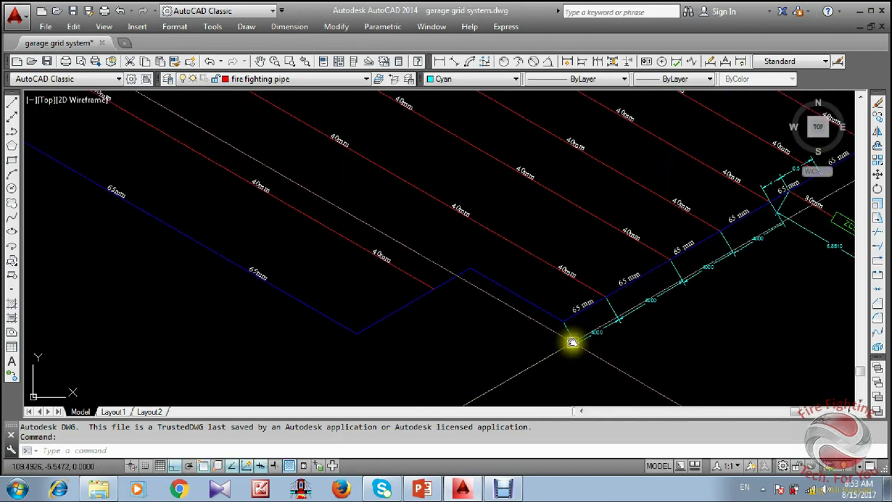
{"action": "middle_click_drag", "start_coordinate": [571, 342], "coordinate": [565, 265]}
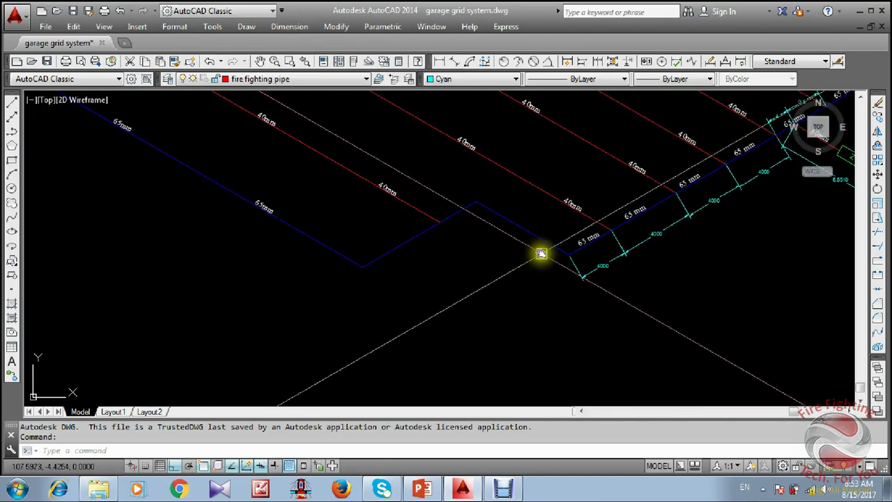
{"action": "middle_click_drag", "start_coordinate": [507, 244], "coordinate": [474, 250]}
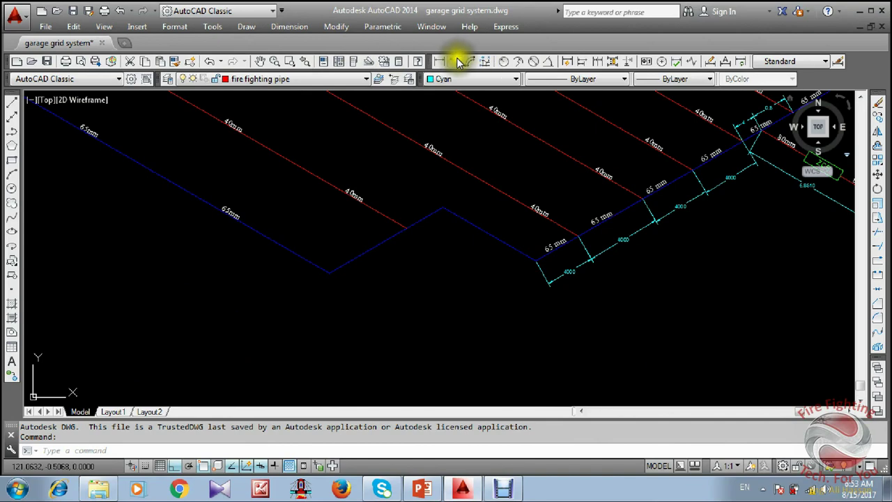
{"action": "left_click", "coordinate": [443, 207]}
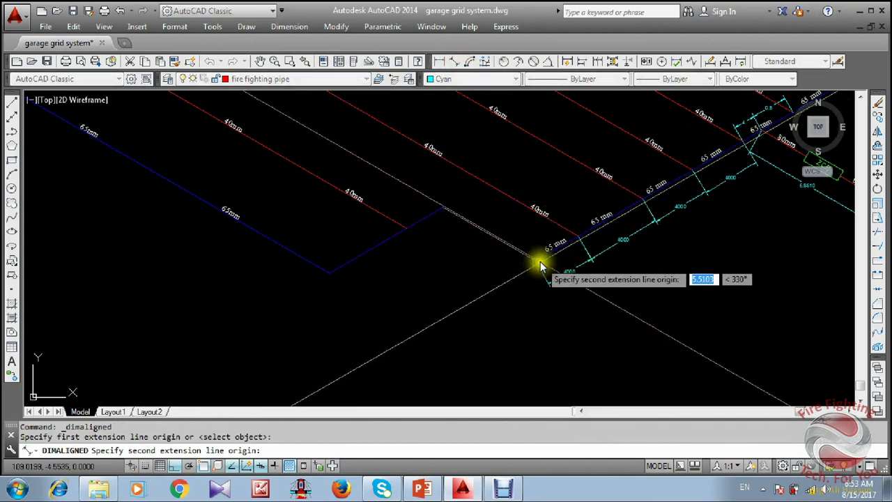
{"action": "left_click", "coordinate": [537, 260]}
{"action": "left_click", "coordinate": [494, 274]}
{"action": "scroll", "coordinate": [421, 262], "scroll_direction": "up", "scroll_amount": 2}
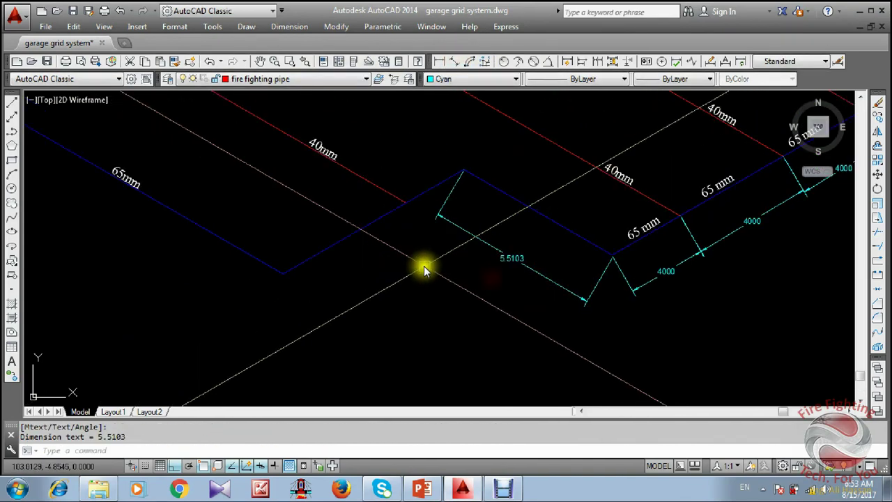
Measure the depth of the ramp recess along the blue 65 mm pipe beside the stairs in the plan.
{"action": "scroll", "coordinate": [460, 210], "scroll_direction": "down", "scroll_amount": 2}
{"action": "scroll", "coordinate": [464, 192], "scroll_direction": "up", "scroll_amount": 2}
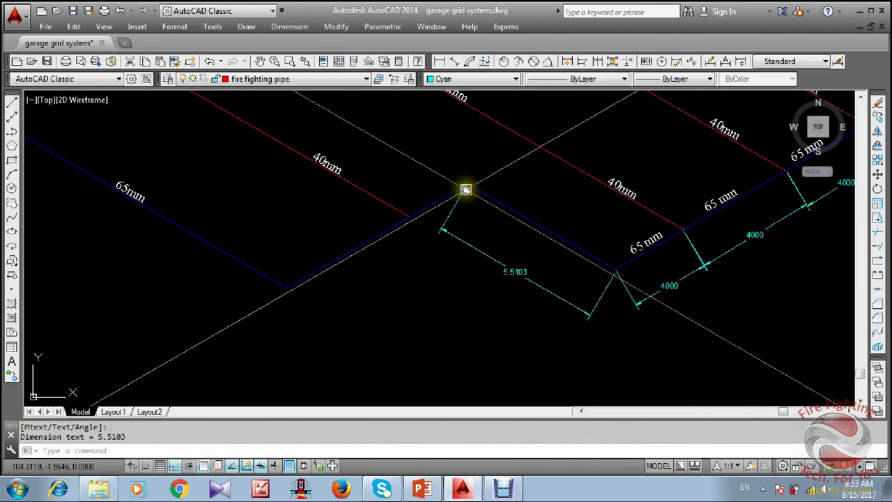
{"action": "middle_click_drag", "start_coordinate": [469, 187], "coordinate": [456, 257]}
{"action": "scroll", "coordinate": [457, 257], "scroll_direction": "down", "scroll_amount": 4}
{"action": "middle_click_drag", "start_coordinate": [307, 223], "coordinate": [468, 249]}
{"action": "scroll", "coordinate": [272, 115], "scroll_direction": "up", "scroll_amount": 3}
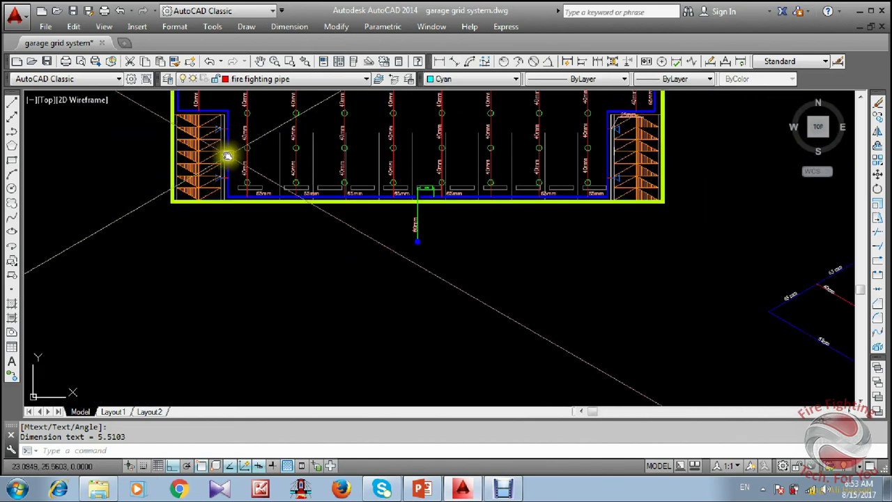
{"action": "mouse_move", "coordinate": [243, 167]}
{"action": "middle_mouse_down"}
{"action": "mouse_move", "coordinate": [262, 209]}
{"action": "mouse_move", "coordinate": [309, 262]}
{"action": "middle_mouse_up"}
{"action": "type", "text": "d"}
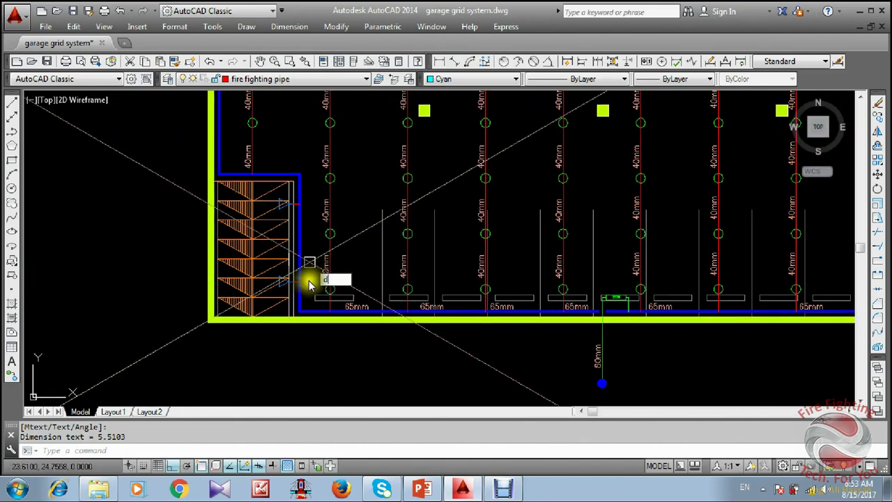
{"action": "type", "text": "i"}
{"action": "key", "text": "Return"}
{"action": "left_click", "coordinate": [298, 310]}
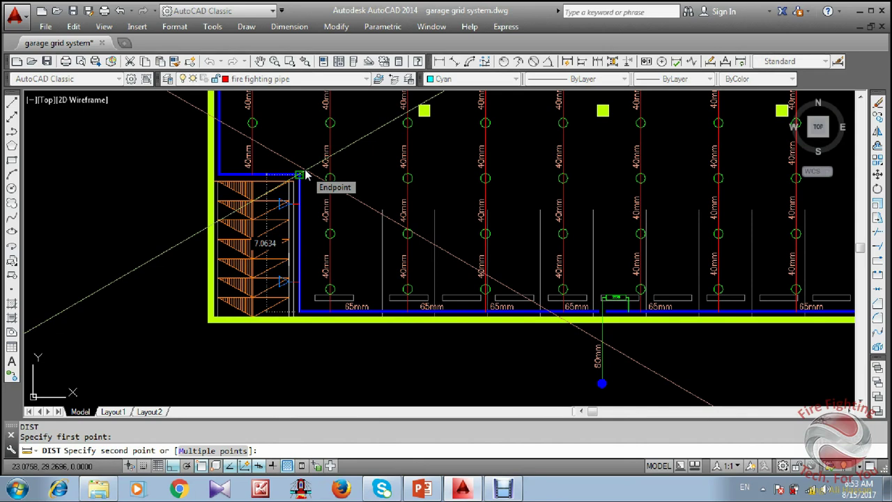
{"action": "key", "text": "Escape"}
Override the text of the notch side's aligned dimension with 7000.
{"action": "scroll", "coordinate": [177, 100], "scroll_direction": "down", "scroll_amount": 7}
{"action": "scroll", "coordinate": [567, 288], "scroll_direction": "up", "scroll_amount": 13}
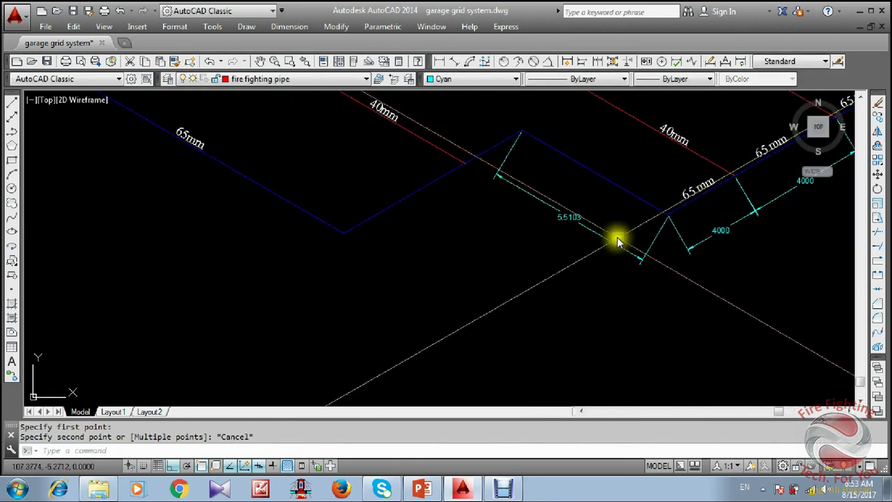
{"action": "left_click", "coordinate": [538, 197]}
{"action": "left_click", "coordinate": [537, 198]}
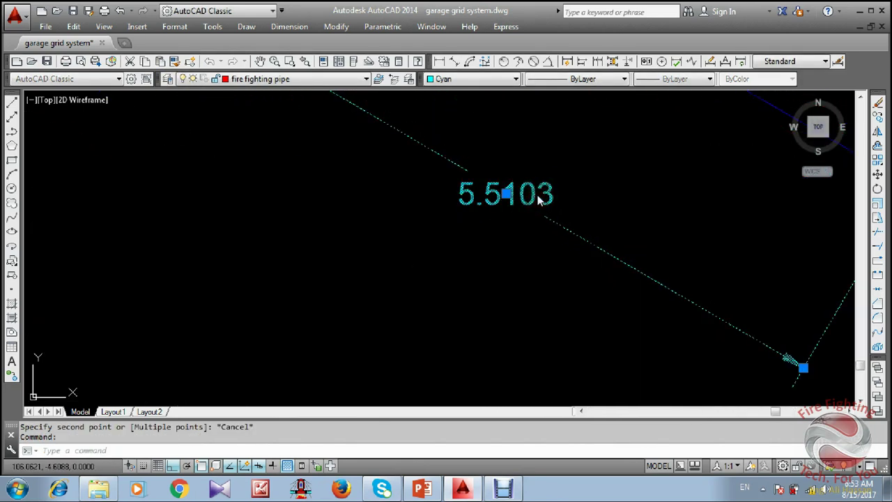
{"action": "double_click", "coordinate": [538, 198]}
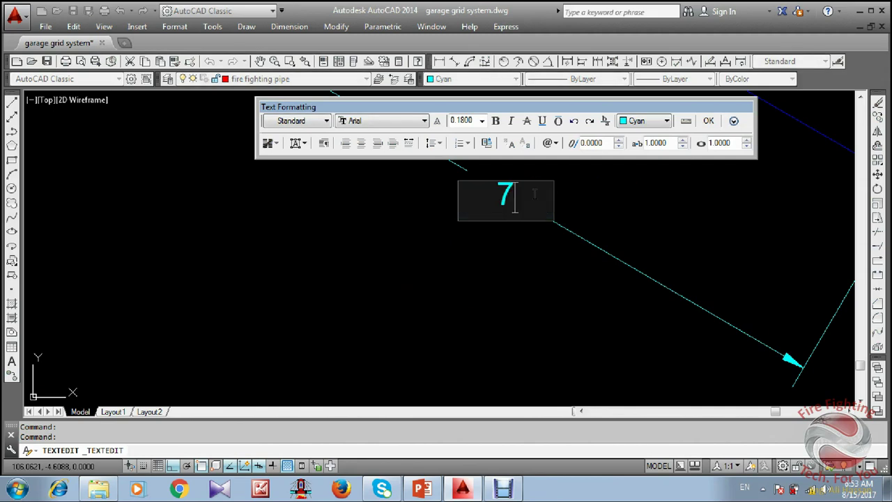
{"action": "type", "text": "7000"}
{"action": "left_click", "coordinate": [648, 313]}
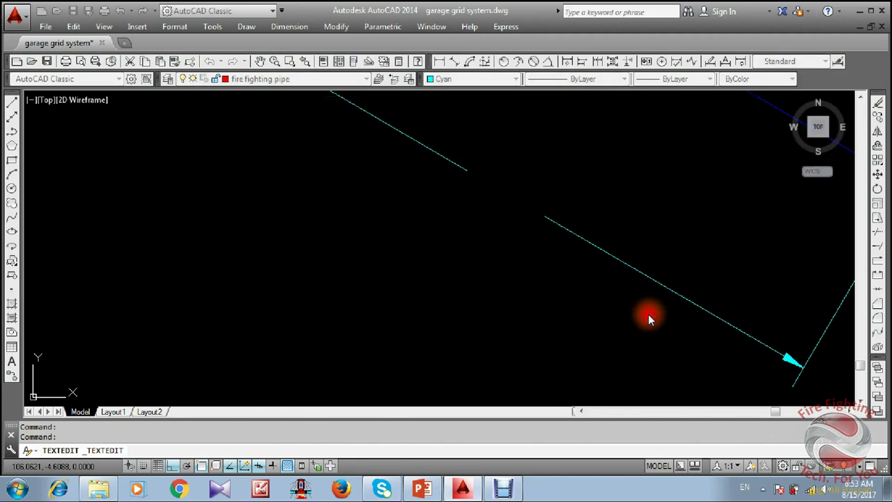
{"action": "scroll", "coordinate": [457, 268], "scroll_direction": "down", "scroll_amount": 5}
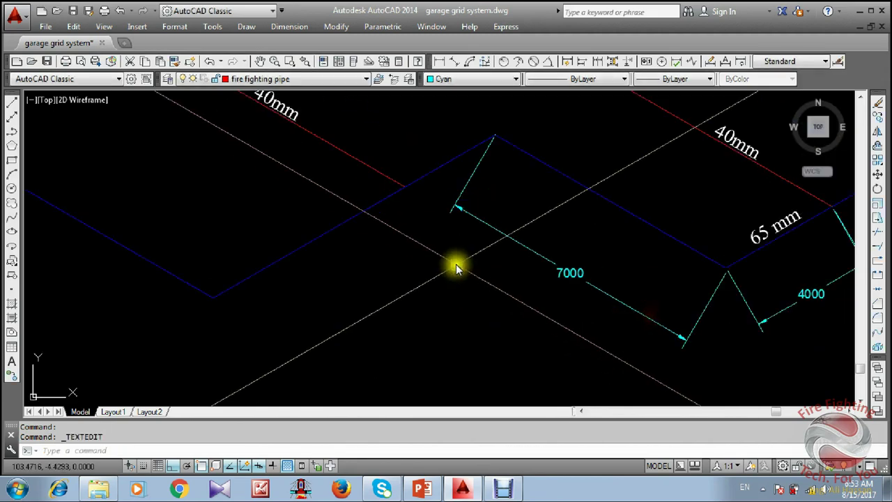
Add an aligned dimension to the notch's cross pipe, from its inner corner to the long outer 65 mm pipe.
{"action": "left_click", "coordinate": [456, 61]}
{"action": "left_click", "coordinate": [494, 138]}
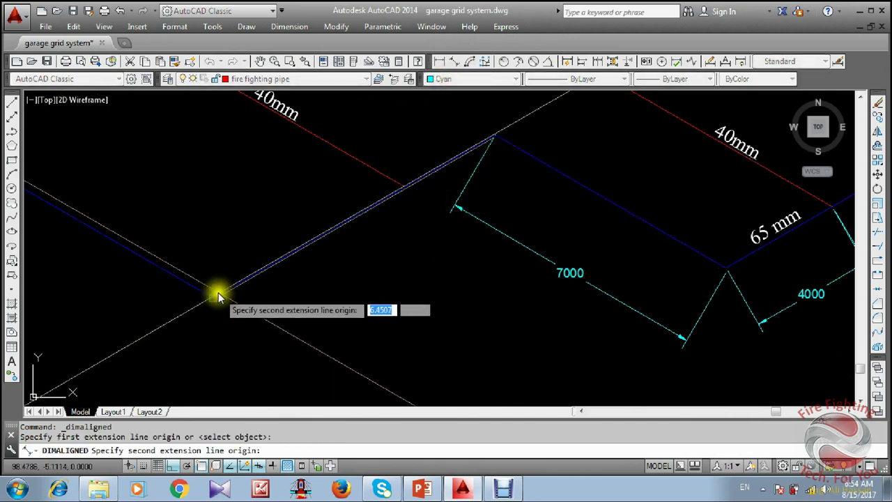
{"action": "left_click", "coordinate": [216, 295]}
{"action": "left_click", "coordinate": [347, 296]}
{"action": "scroll", "coordinate": [398, 284], "scroll_direction": "down", "scroll_amount": 3}
{"action": "scroll", "coordinate": [322, 283], "scroll_direction": "up", "scroll_amount": 2}
Add an aligned dimension along the full long outer 65 mm pipe, placed outside the grid from the notch to the loop corner.
{"action": "key", "text": "Return"}
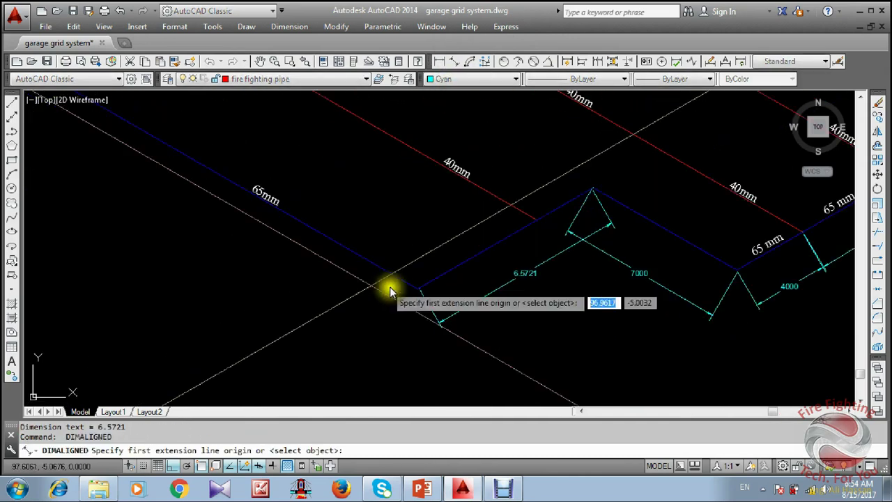
{"action": "scroll", "coordinate": [391, 292], "scroll_direction": "up", "scroll_amount": 2}
{"action": "left_click", "coordinate": [423, 290]}
{"action": "scroll", "coordinate": [400, 349], "scroll_direction": "down", "scroll_amount": 6}
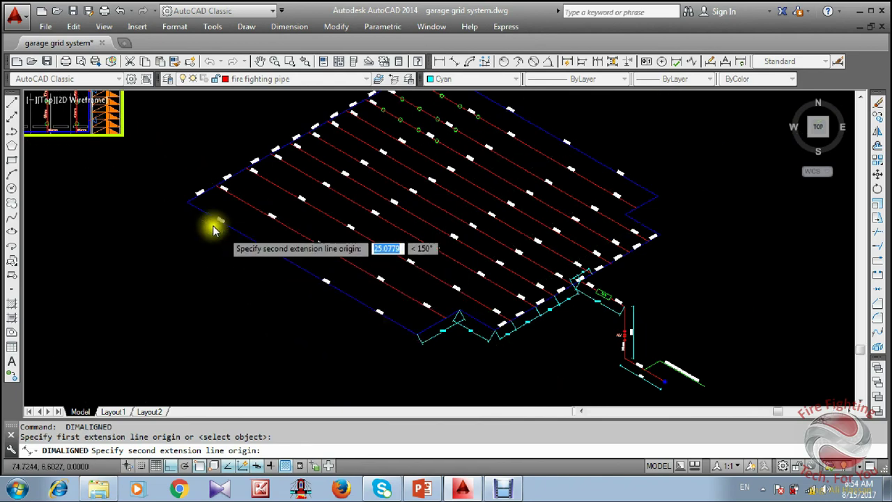
{"action": "scroll", "coordinate": [155, 168], "scroll_direction": "up", "scroll_amount": 5}
{"action": "left_click", "coordinate": [145, 178]}
{"action": "scroll", "coordinate": [350, 209], "scroll_direction": "down", "scroll_amount": 2}
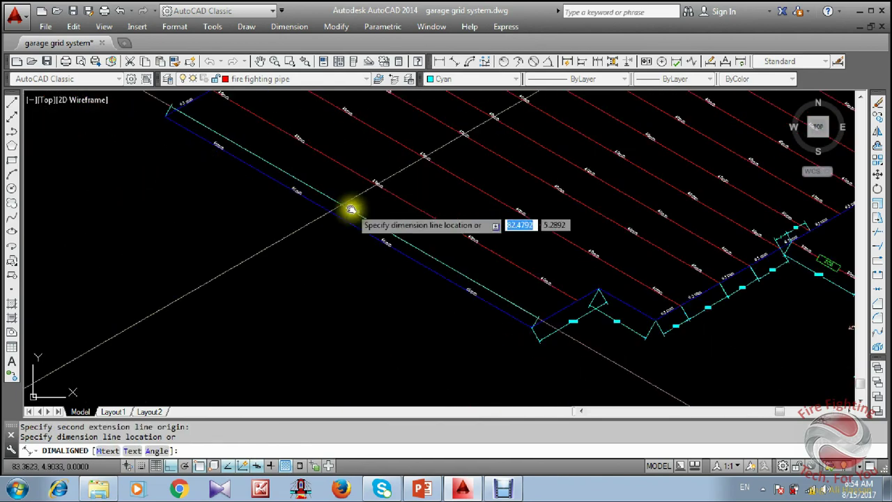
{"action": "scroll", "coordinate": [354, 209], "scroll_direction": "up", "scroll_amount": 2}
{"action": "left_click", "coordinate": [335, 259]}
{"action": "scroll", "coordinate": [337, 291], "scroll_direction": "down", "scroll_amount": 2}
{"action": "scroll", "coordinate": [185, 148], "scroll_direction": "up", "scroll_amount": 4}
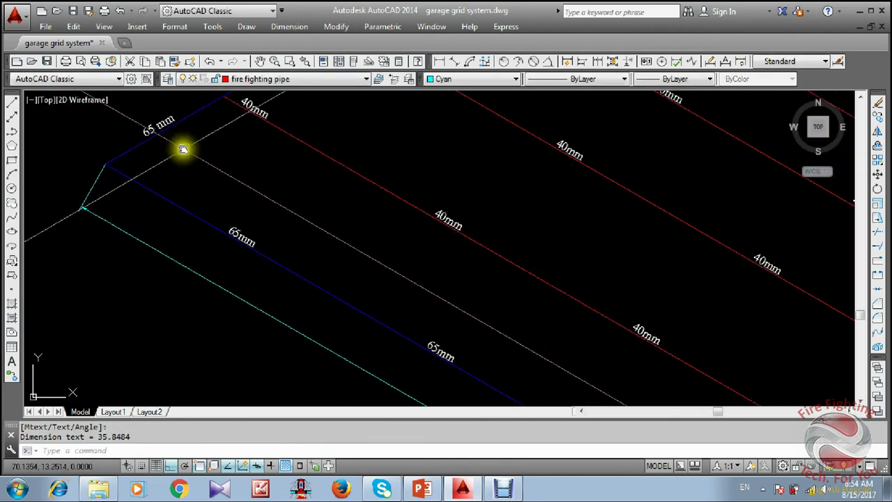
Dimension the 65 mm section from the loop's outer corner to the first 40 mm branch with an aligned dimension.
{"action": "middle_click_drag", "start_coordinate": [183, 148], "coordinate": [174, 205]}
{"action": "key", "text": "Return"}
{"action": "left_click", "coordinate": [161, 217]}
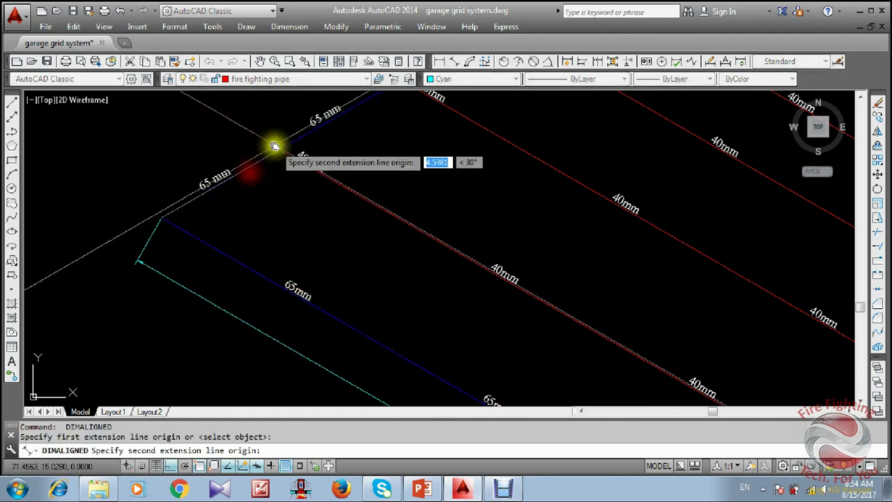
{"action": "left_click", "coordinate": [274, 145]}
{"action": "left_click", "coordinate": [234, 135]}
{"action": "key", "text": "Return"}
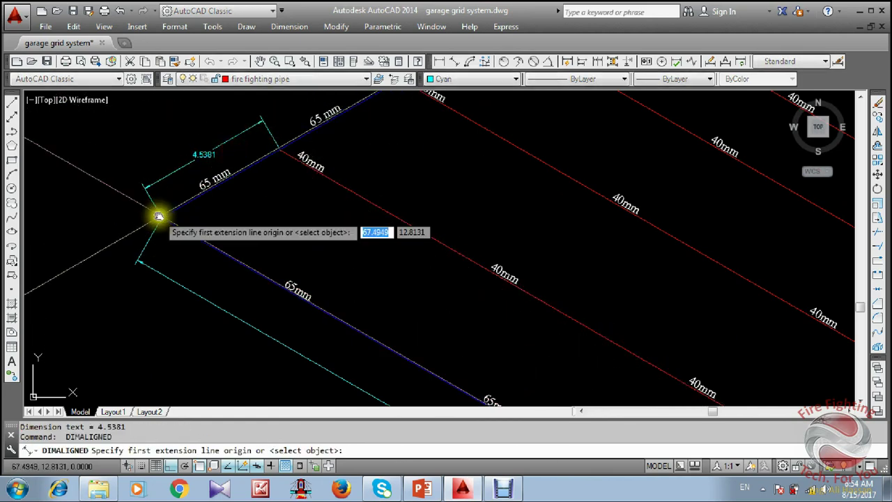
{"action": "scroll", "coordinate": [159, 212], "scroll_direction": "up", "scroll_amount": 2}
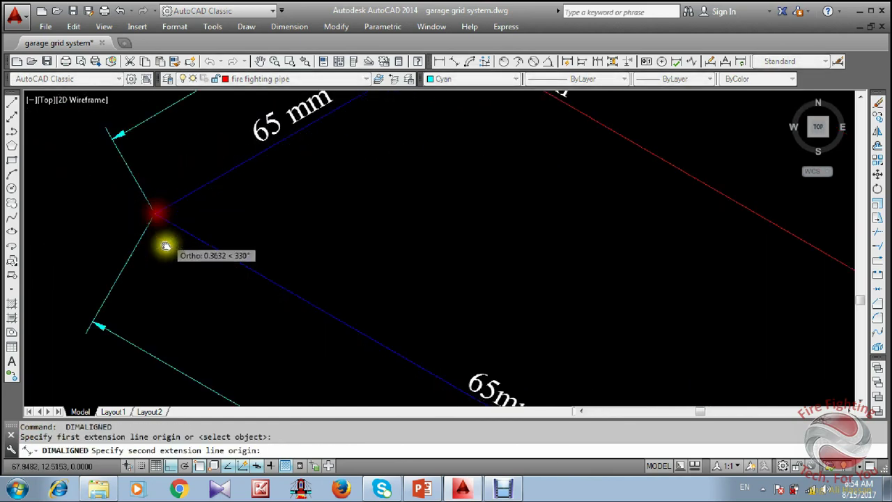
{"action": "scroll", "coordinate": [255, 199], "scroll_direction": "down", "scroll_amount": 3}
{"action": "key", "text": "Escape"}
Dimension the 65 mm section between the first and second 40 mm branches with an aligned dimension level with the previous one.
{"action": "scroll", "coordinate": [246, 202], "scroll_direction": "up", "scroll_amount": 1}
{"action": "key", "text": "Return"}
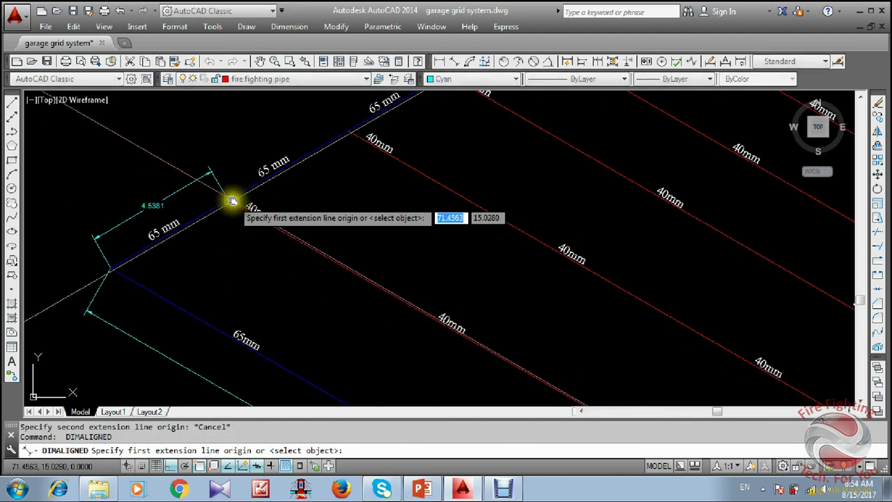
{"action": "left_click", "coordinate": [244, 195]}
{"action": "middle_click_drag", "start_coordinate": [362, 130], "coordinate": [347, 196]}
{"action": "left_click", "coordinate": [334, 194]}
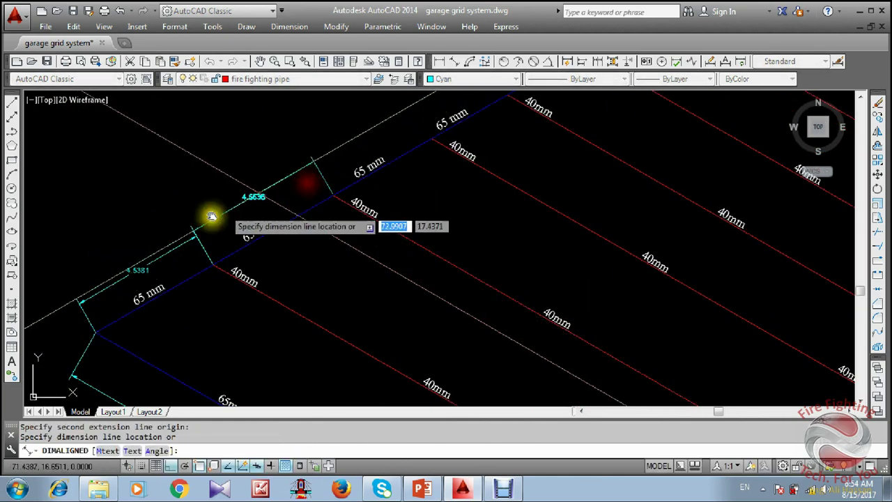
{"action": "scroll", "coordinate": [201, 235], "scroll_direction": "up", "scroll_amount": 2}
{"action": "left_click", "coordinate": [195, 246]}
{"action": "scroll", "coordinate": [219, 309], "scroll_direction": "down", "scroll_amount": 3}
{"action": "key", "text": "Escape"}
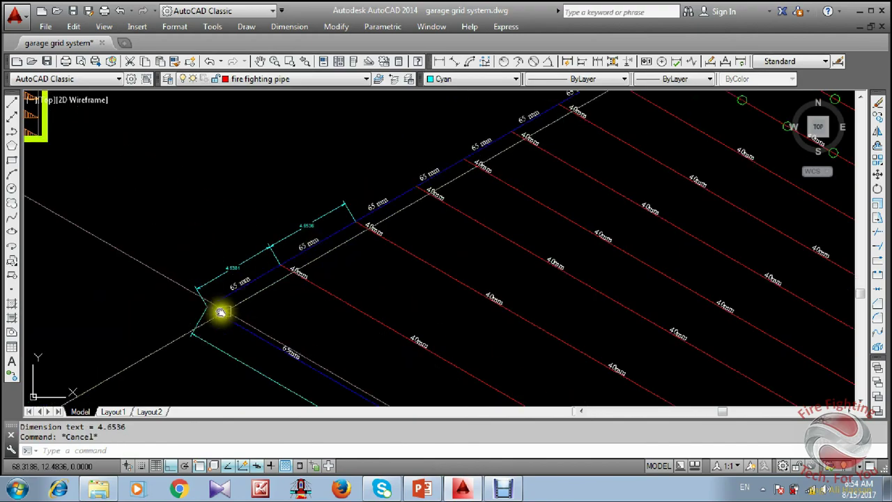
Add an overall aligned dimension along the whole branch-side 65 mm pipe, corner to corner, outside the two short section dimensions.
{"action": "scroll", "coordinate": [207, 309], "scroll_direction": "up", "scroll_amount": 2}
{"action": "key", "text": "Return"}
{"action": "left_click", "coordinate": [206, 302]}
{"action": "scroll", "coordinate": [369, 370], "scroll_direction": "down", "scroll_amount": 3}
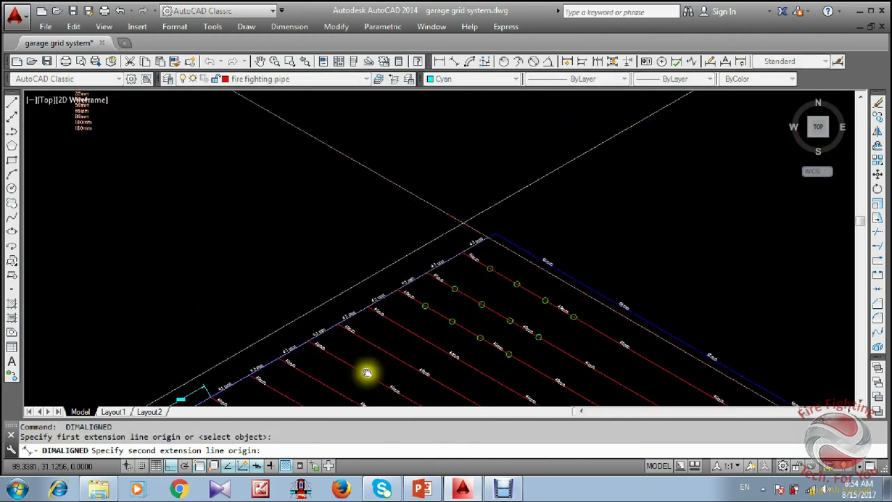
{"action": "scroll", "coordinate": [502, 231], "scroll_direction": "up", "scroll_amount": 4}
{"action": "middle_click_drag", "start_coordinate": [445, 226], "coordinate": [446, 174]}
{"action": "left_click", "coordinate": [447, 174]}
{"action": "scroll", "coordinate": [442, 184], "scroll_direction": "down", "scroll_amount": 3}
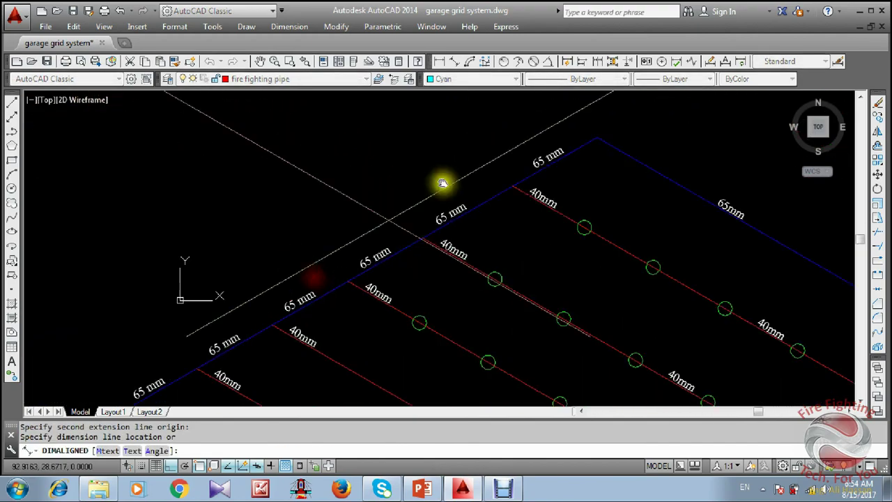
{"action": "left_click", "coordinate": [352, 233]}
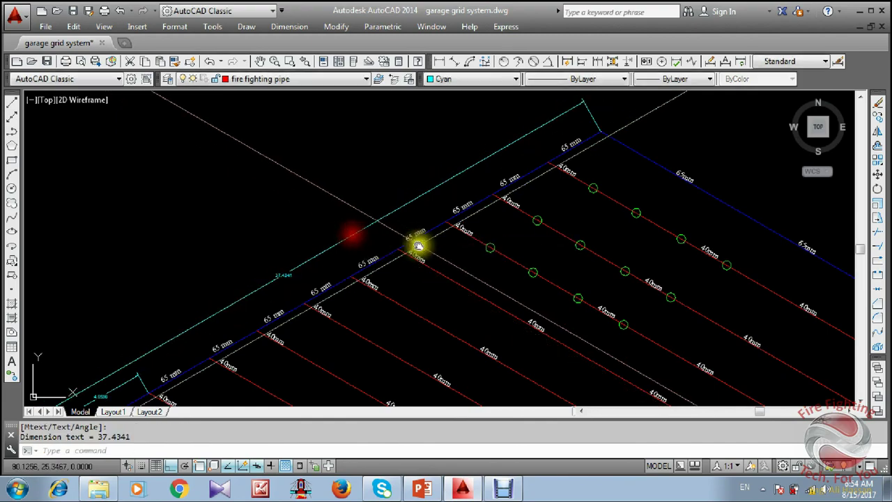
Add an aligned dimension on the last 40 mm branch, from the 65 mm pipe to the first sprinkler.
{"action": "scroll", "coordinate": [432, 223], "scroll_direction": "down", "scroll_amount": 3}
{"action": "scroll", "coordinate": [453, 181], "scroll_direction": "up", "scroll_amount": 4}
{"action": "scroll", "coordinate": [465, 140], "scroll_direction": "up", "scroll_amount": 4}
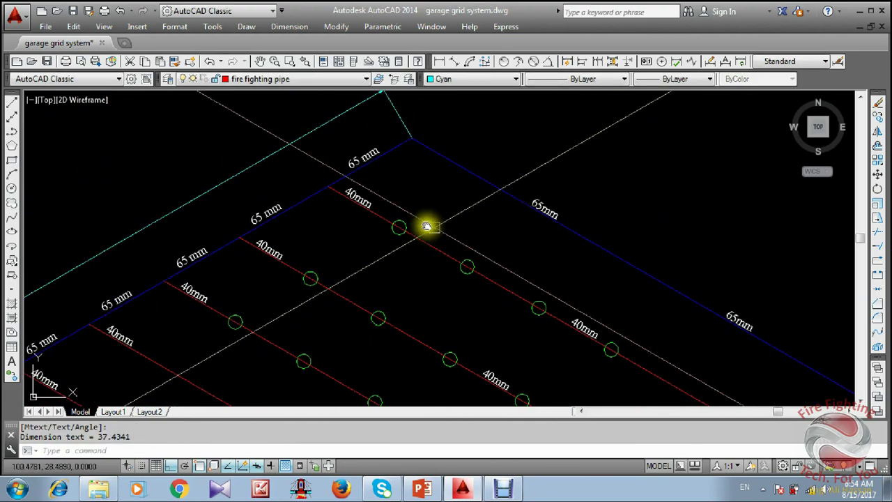
{"action": "key", "text": "Return"}
{"action": "left_click", "coordinate": [331, 186]}
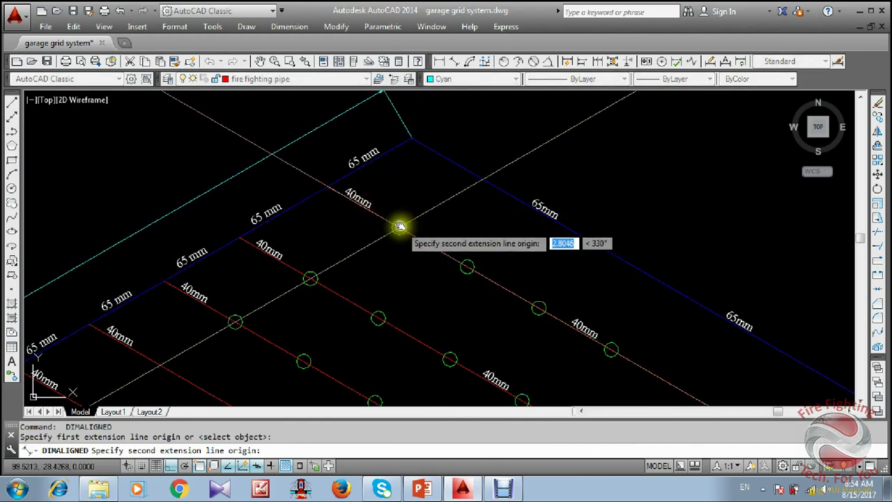
{"action": "left_click", "coordinate": [399, 227]}
{"action": "left_click", "coordinate": [414, 210]}
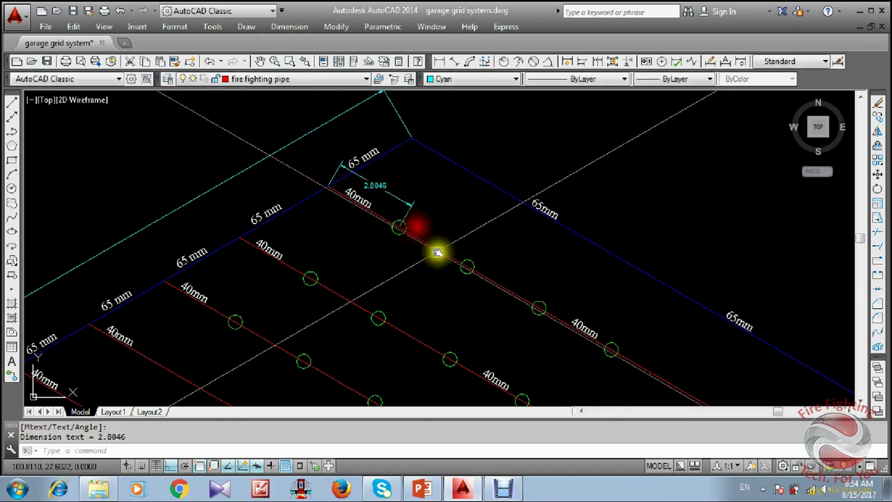
{"action": "key", "text": "Return"}
{"action": "left_click", "coordinate": [399, 227]}
{"action": "scroll", "coordinate": [402, 223], "scroll_direction": "up", "scroll_amount": 4}
{"action": "key", "text": "Escape"}
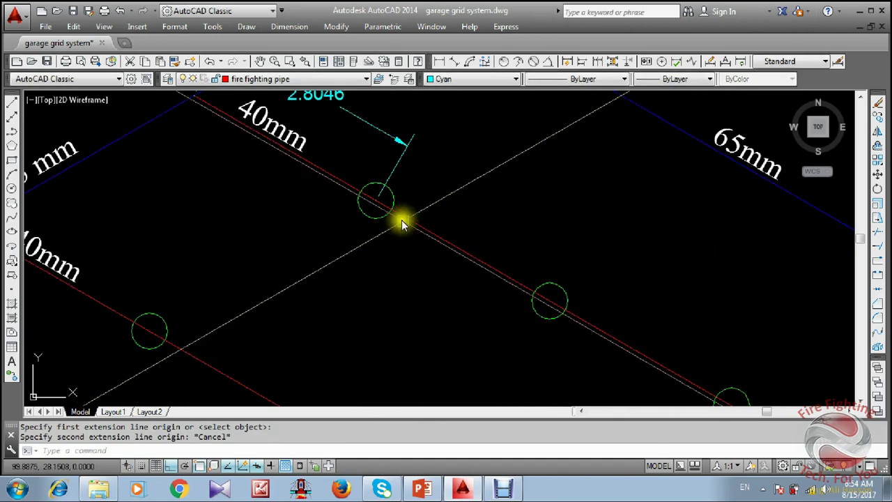
Add an aligned dimension between the first and second sprinklers of the last 40 mm branch, in line with the previous dimension.
{"action": "key", "text": "Return"}
{"action": "left_click", "coordinate": [415, 229]}
{"action": "left_click", "coordinate": [551, 299]}
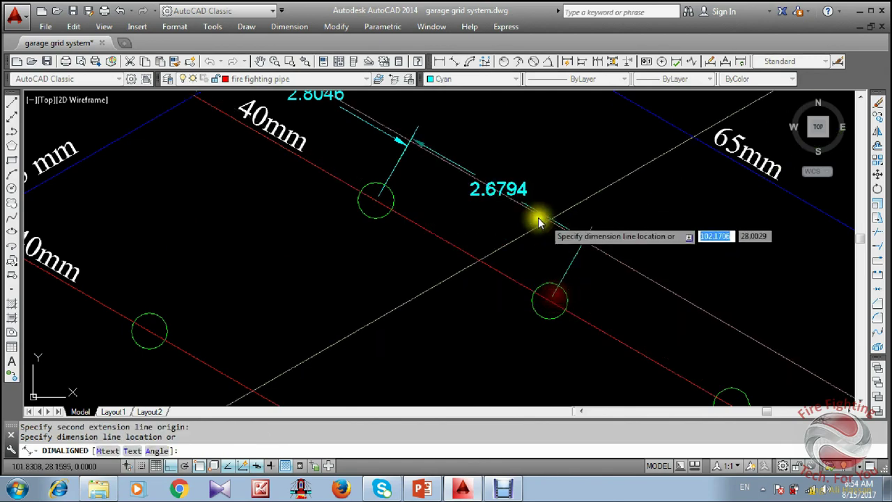
{"action": "left_click", "coordinate": [405, 149]}
{"action": "scroll", "coordinate": [542, 251], "scroll_direction": "down", "scroll_amount": 4}
{"action": "key", "text": "Return"}
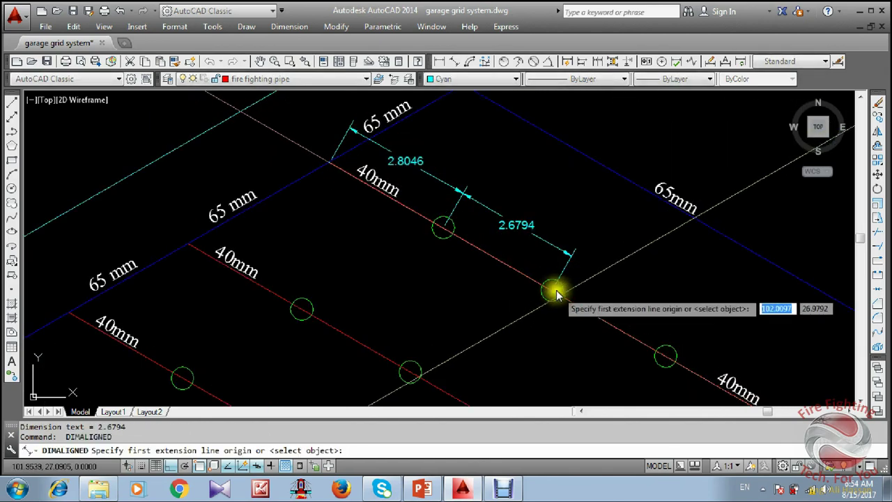
{"action": "left_click", "coordinate": [559, 293]}
{"action": "key", "text": "Escape"}
Add an aligned dimension between the second and third sprinklers of the last 40 mm branch, continuing the dimension row.
{"action": "key", "text": "Return"}
{"action": "scroll", "coordinate": [544, 300], "scroll_direction": "up", "scroll_amount": 4}
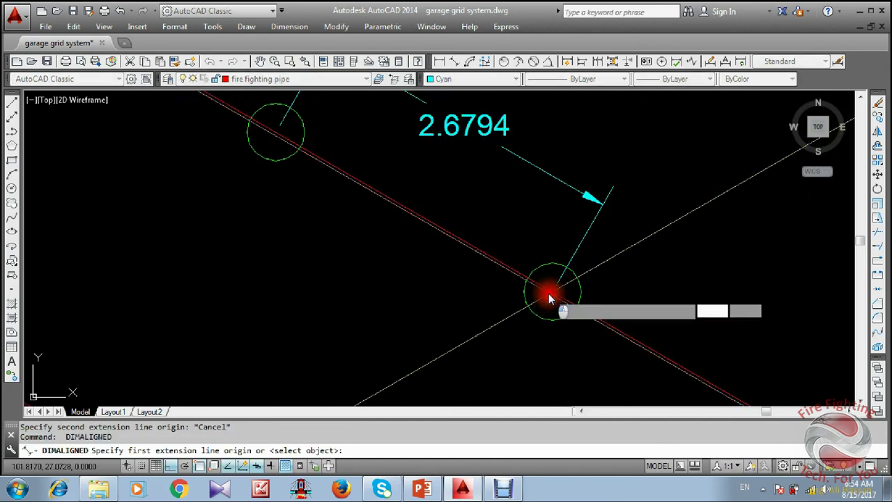
{"action": "left_click", "coordinate": [548, 299]}
{"action": "scroll", "coordinate": [602, 335], "scroll_direction": "down", "scroll_amount": 4}
{"action": "scroll", "coordinate": [502, 287], "scroll_direction": "up", "scroll_amount": 3}
{"action": "scroll", "coordinate": [554, 247], "scroll_direction": "down", "scroll_amount": 4}
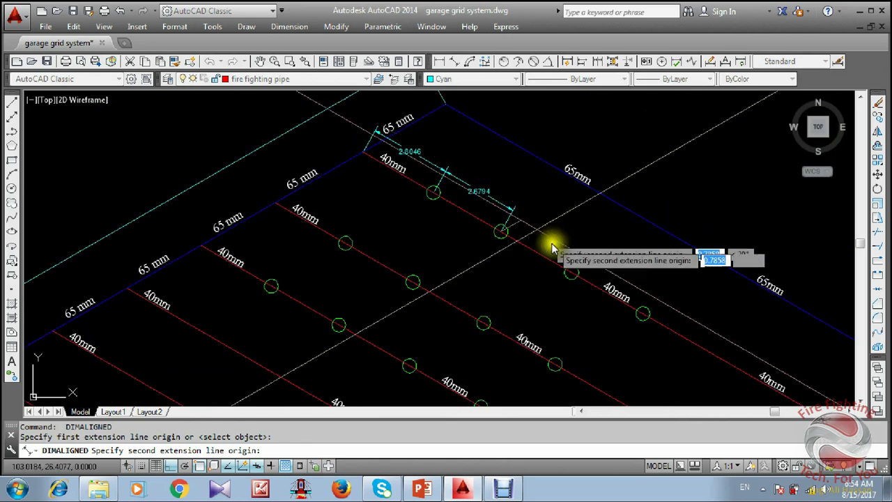
{"action": "scroll", "coordinate": [713, 335], "scroll_direction": "up", "scroll_amount": 2}
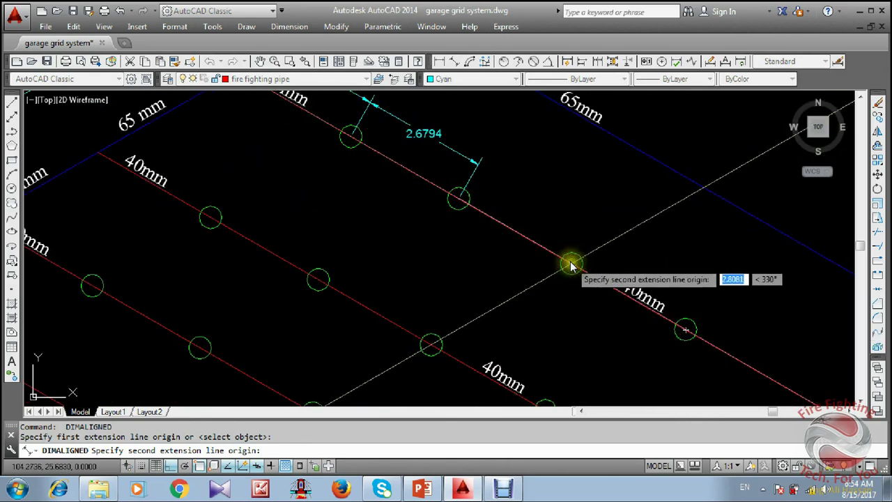
{"action": "left_click", "coordinate": [572, 263]}
{"action": "left_click", "coordinate": [481, 171]}
Add an aligned dimension between the third and fourth sprinklers of the last 40 mm branch, completing the dimension row.
{"action": "key", "text": "Return"}
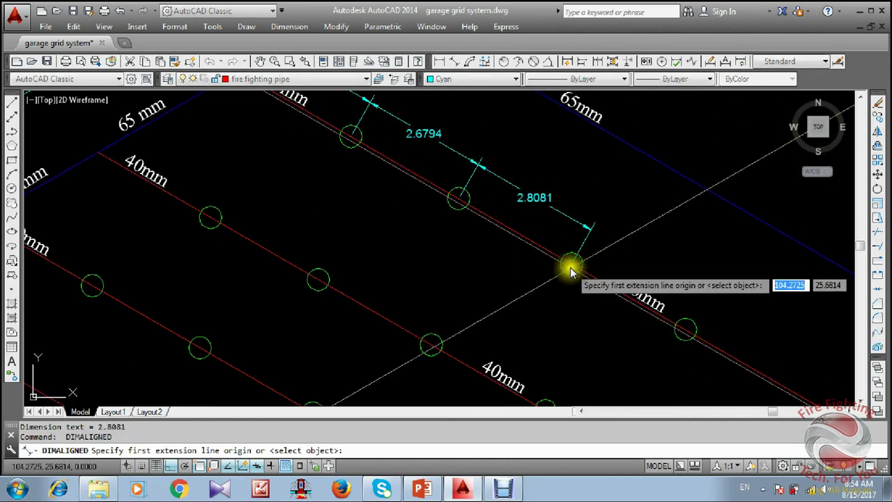
{"action": "left_click", "coordinate": [571, 262]}
{"action": "left_click", "coordinate": [686, 329]}
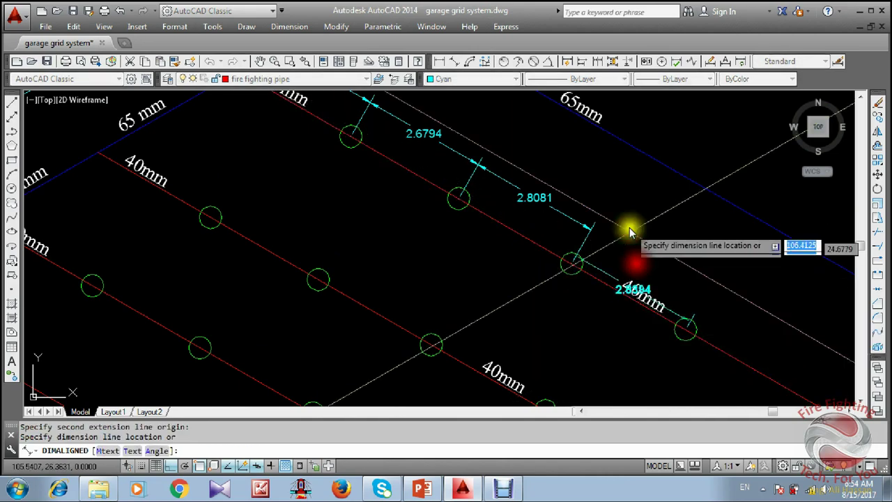
{"action": "left_click", "coordinate": [597, 238]}
{"action": "key", "text": "Escape"}
{"action": "scroll", "coordinate": [534, 265], "scroll_direction": "down", "scroll_amount": 6}
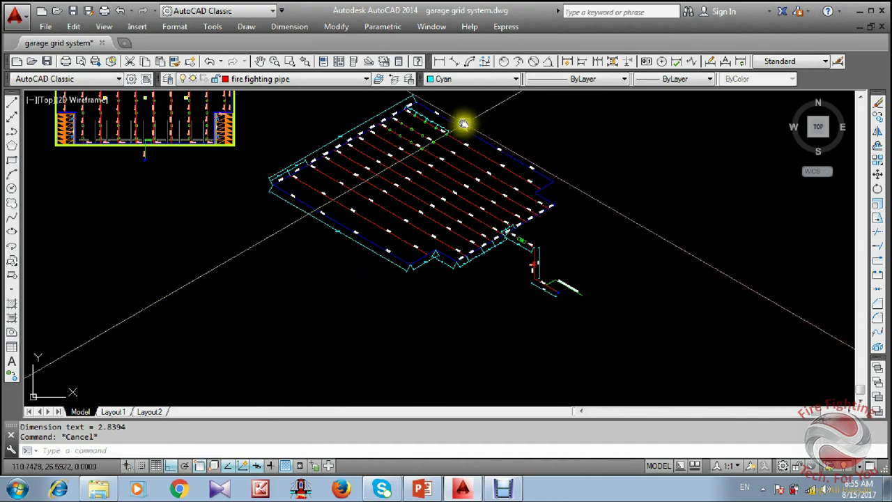
{"action": "scroll", "coordinate": [463, 124], "scroll_direction": "up", "scroll_amount": 10}
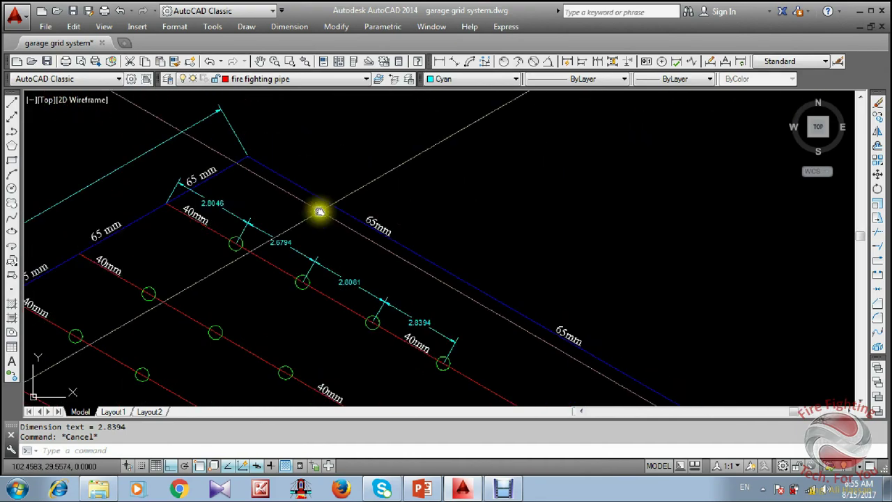
{"action": "scroll", "coordinate": [319, 211], "scroll_direction": "down", "scroll_amount": 6}
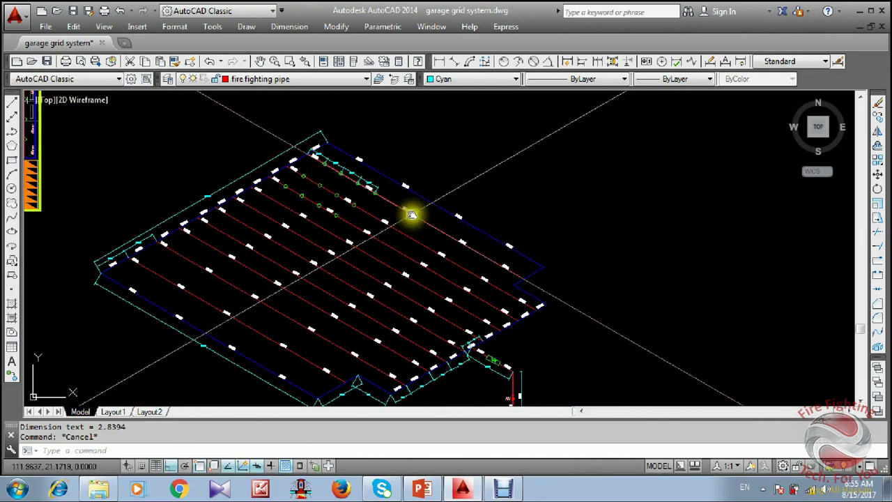
{"action": "scroll", "coordinate": [341, 147], "scroll_direction": "up", "scroll_amount": 3}
{"action": "key", "text": "Return"}
{"action": "scroll", "coordinate": [365, 144], "scroll_direction": "down", "scroll_amount": 5}
{"action": "key", "text": "Escape"}
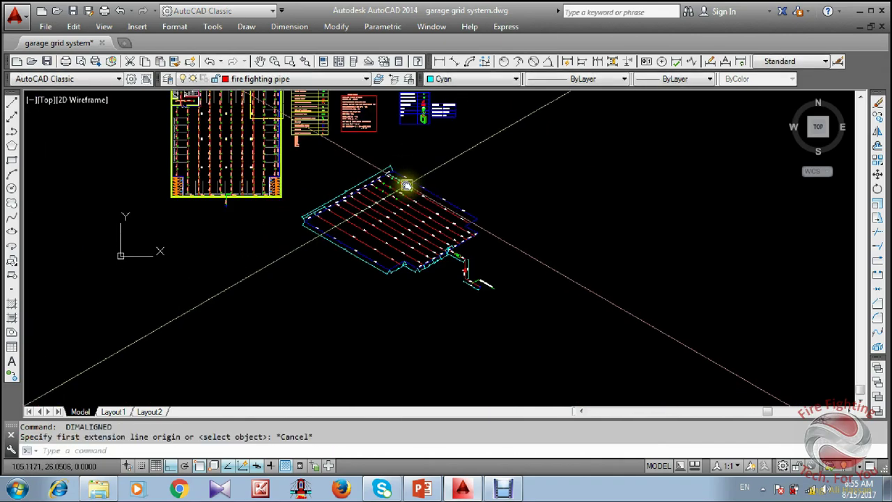
Measure the horizontal 65 mm pipe run above the ramp on the garage plan, between its two corners.
{"action": "scroll", "coordinate": [464, 216], "scroll_direction": "up", "scroll_amount": 3}
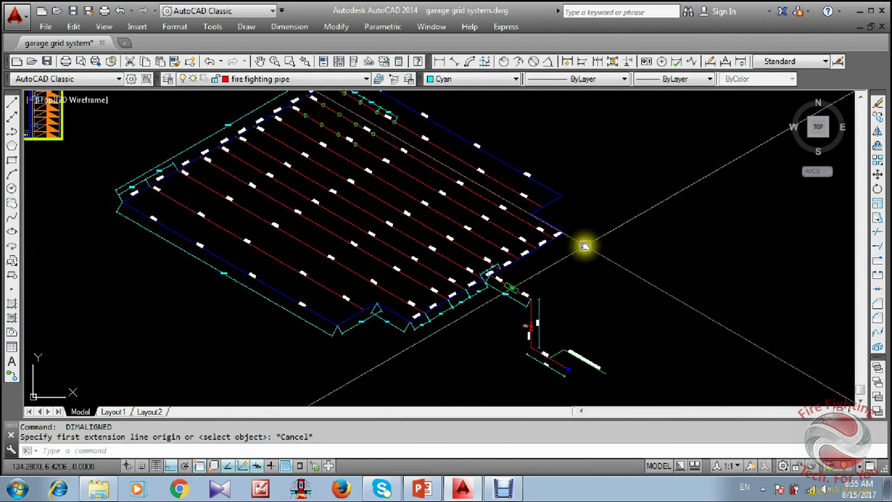
{"action": "scroll", "coordinate": [584, 245], "scroll_direction": "up", "scroll_amount": 3}
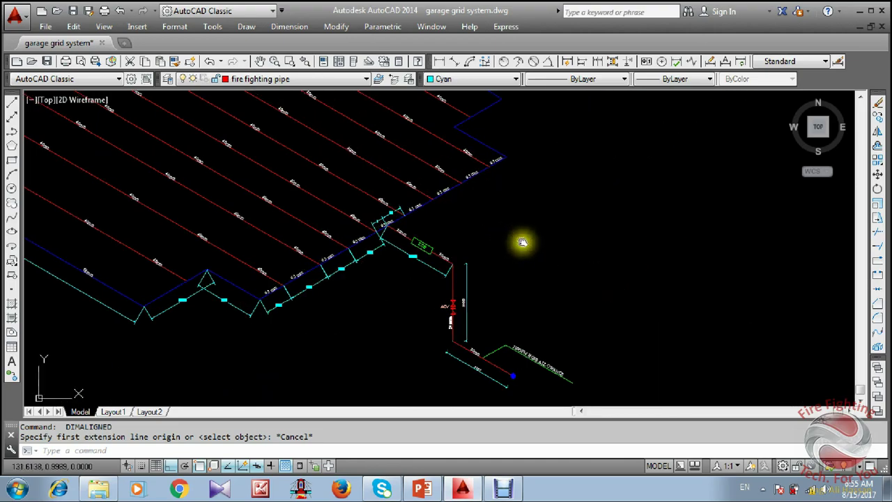
{"action": "middle_click_drag", "start_coordinate": [522, 242], "coordinate": [636, 280]}
{"action": "scroll", "coordinate": [632, 272], "scroll_direction": "down", "scroll_amount": 3}
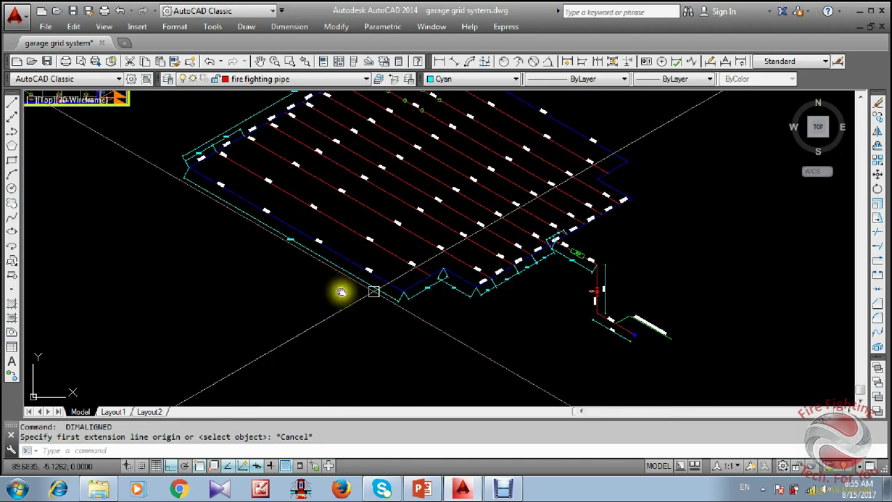
{"action": "middle_click_drag", "start_coordinate": [374, 289], "coordinate": [582, 356]}
{"action": "scroll", "coordinate": [581, 354], "scroll_direction": "down", "scroll_amount": 1}
{"action": "scroll", "coordinate": [259, 202], "scroll_direction": "up", "scroll_amount": 4}
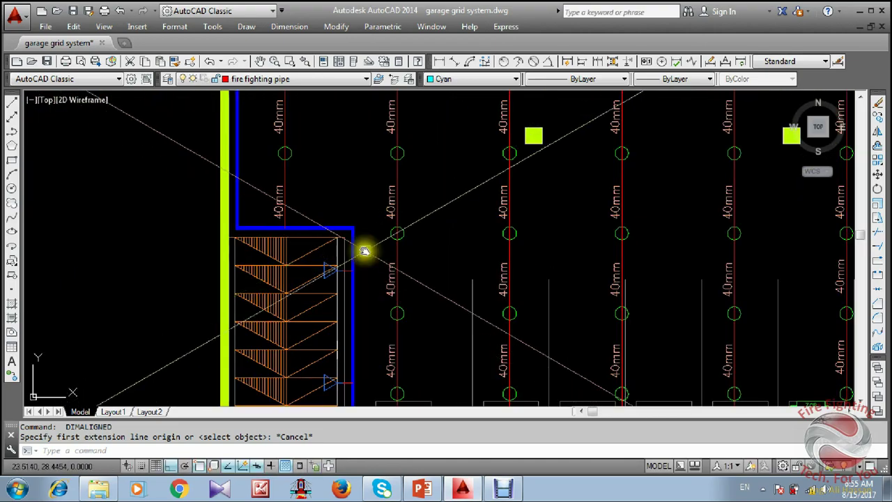
{"action": "type", "text": "i"}
{"action": "key", "text": "Return"}
{"action": "scroll", "coordinate": [355, 227], "scroll_direction": "up", "scroll_amount": 2}
{"action": "left_click", "coordinate": [356, 229]}
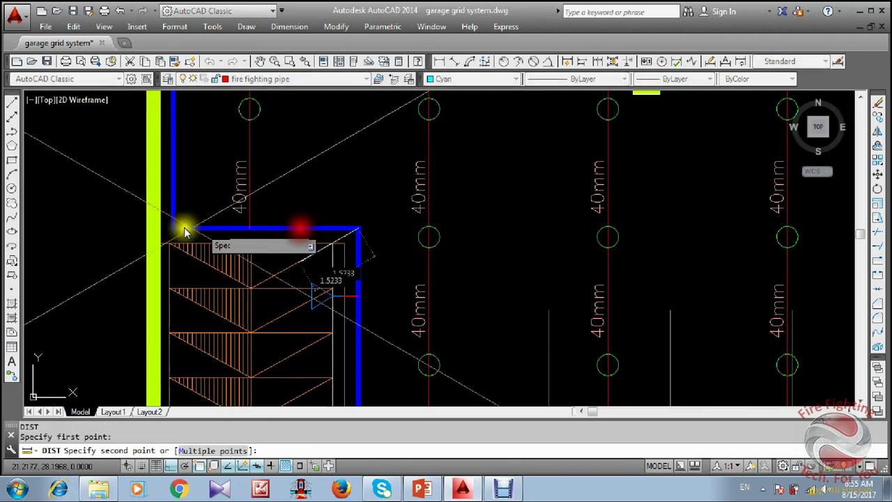
{"action": "key", "text": "Escape"}
{"action": "scroll", "coordinate": [196, 231], "scroll_direction": "down", "scroll_amount": 6}
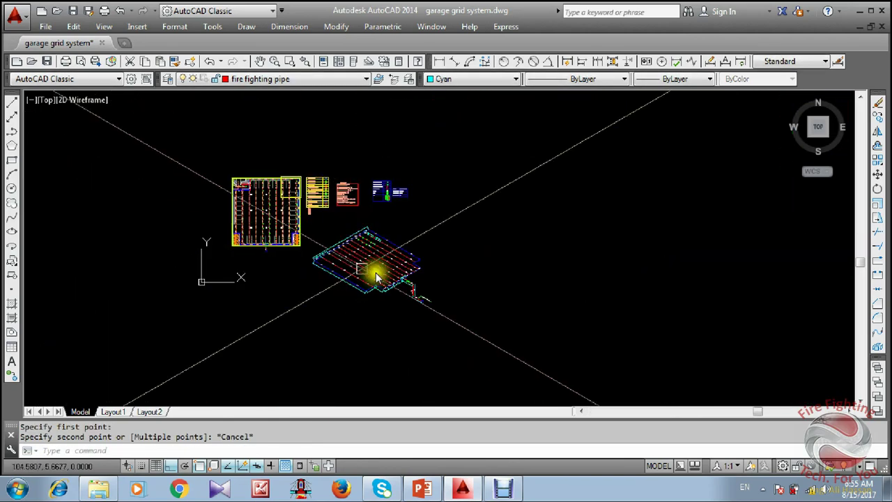
Override the dimension text of the isometric notch's cross pipe with its length taken from the garage plan.
{"action": "scroll", "coordinate": [433, 362], "scroll_direction": "up", "scroll_amount": 6}
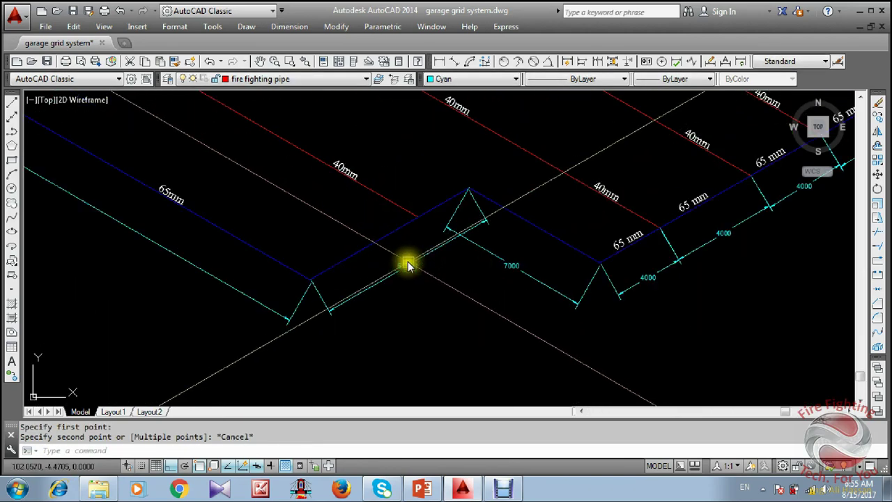
{"action": "scroll", "coordinate": [408, 265], "scroll_direction": "up", "scroll_amount": 2}
{"action": "double_click", "coordinate": [407, 269]}
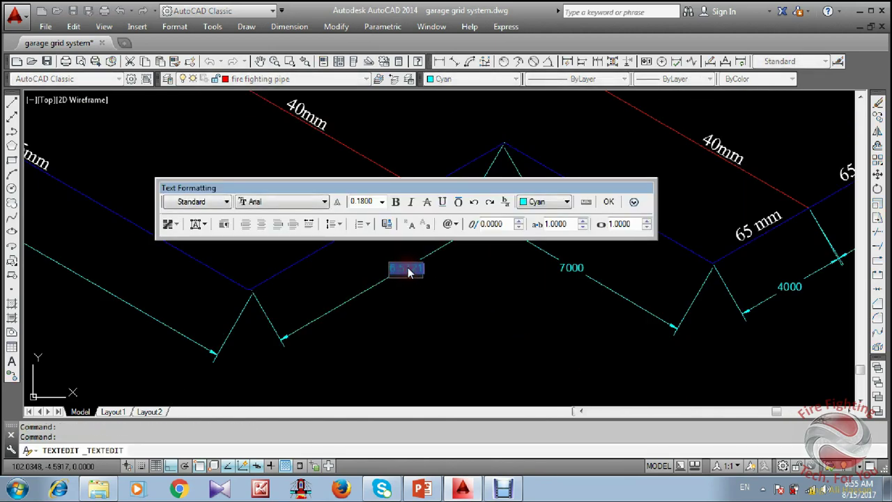
{"action": "left_click", "coordinate": [489, 340]}
{"action": "scroll", "coordinate": [490, 341], "scroll_direction": "down", "scroll_amount": 4}
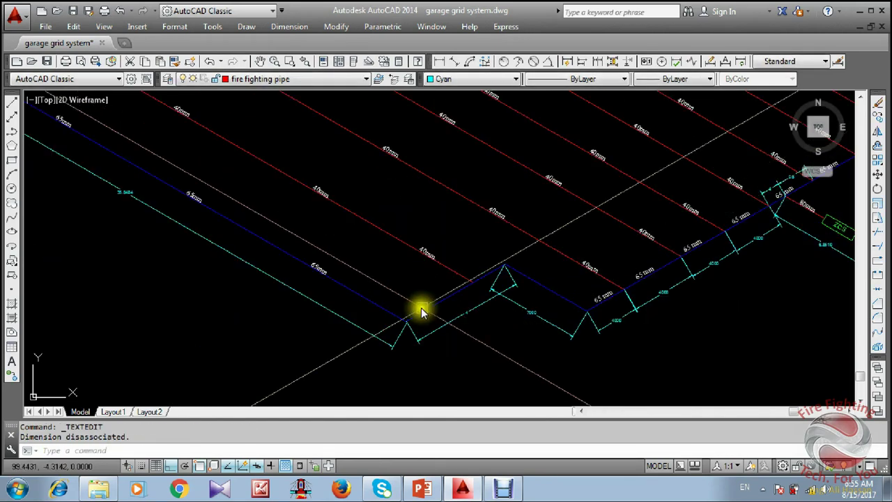
Measure the long 65 mm pipe run along the garage plan's outer wall, from the ramp corner to the corner below the stair block.
{"action": "scroll", "coordinate": [546, 322], "scroll_direction": "down", "scroll_amount": 4}
{"action": "middle_click_drag", "start_coordinate": [391, 271], "coordinate": [492, 320]}
{"action": "scroll", "coordinate": [303, 305], "scroll_direction": "up", "scroll_amount": 4}
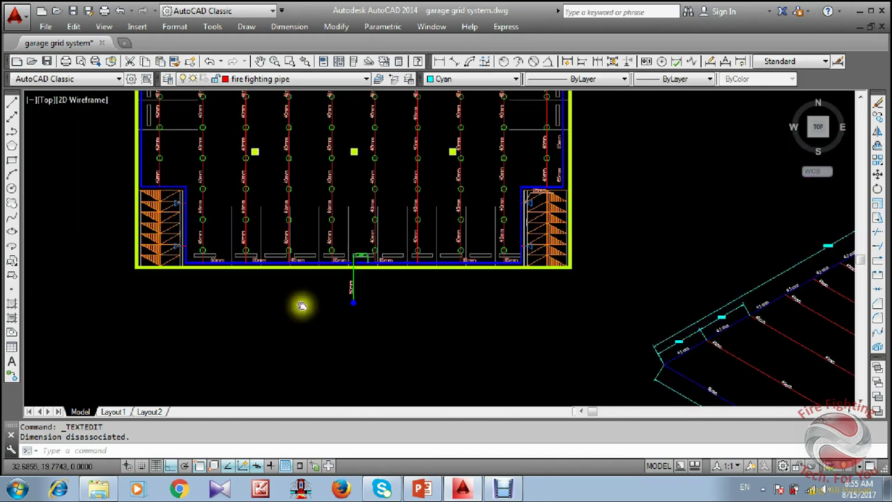
{"action": "scroll", "coordinate": [369, 257], "scroll_direction": "up", "scroll_amount": 6}
{"action": "type", "text": "di"}
{"action": "key", "text": "Return"}
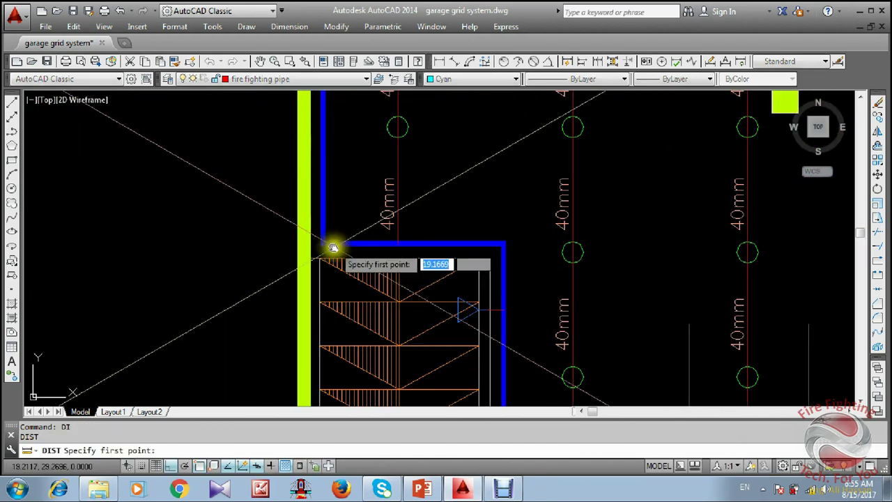
{"action": "left_click", "coordinate": [324, 244]}
{"action": "scroll", "coordinate": [327, 306], "scroll_direction": "down", "scroll_amount": 8}
{"action": "middle_click_drag", "start_coordinate": [328, 154], "coordinate": [327, 213]}
{"action": "scroll", "coordinate": [324, 206], "scroll_direction": "up", "scroll_amount": 5}
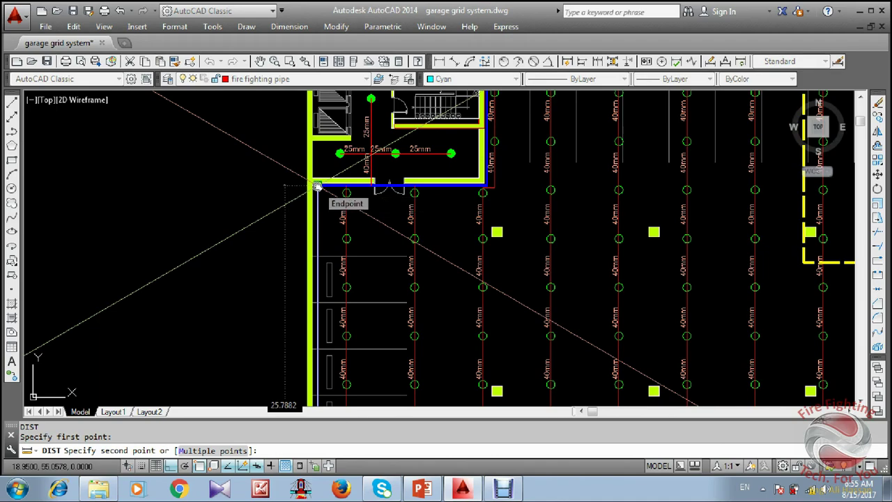
{"action": "key", "text": "Escape"}
Override the dimension text of the isometric's long outer 65 mm pipe with 25.
{"action": "scroll", "coordinate": [317, 187], "scroll_direction": "down", "scroll_amount": 4}
{"action": "scroll", "coordinate": [509, 331], "scroll_direction": "up", "scroll_amount": 2}
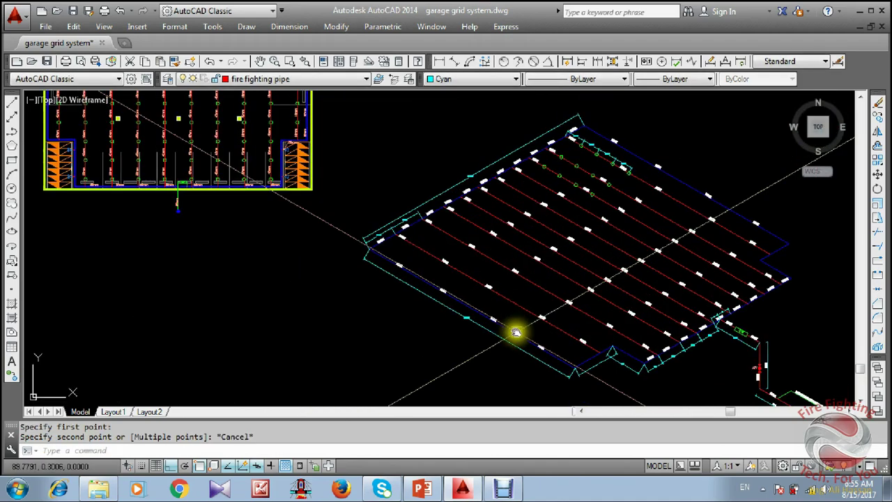
{"action": "scroll", "coordinate": [369, 253], "scroll_direction": "up", "scroll_amount": 4}
{"action": "scroll", "coordinate": [423, 328], "scroll_direction": "down", "scroll_amount": 3}
{"action": "scroll", "coordinate": [484, 352], "scroll_direction": "up", "scroll_amount": 6}
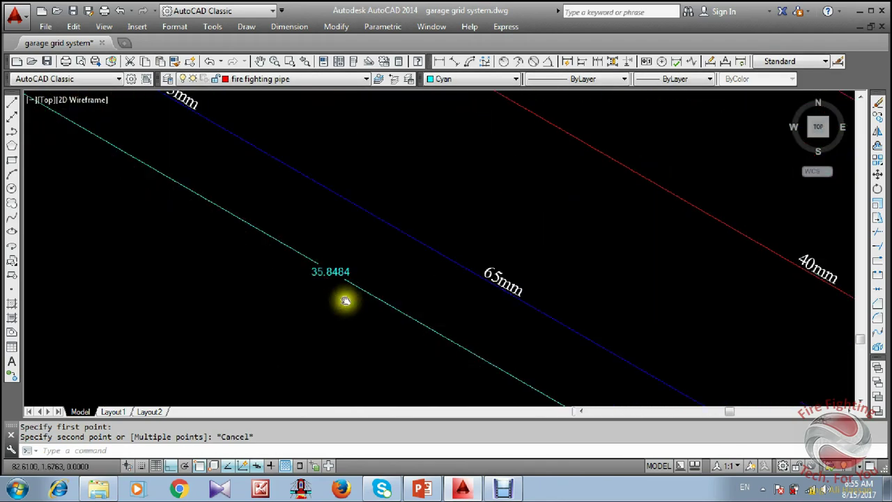
{"action": "scroll", "coordinate": [345, 300], "scroll_direction": "up", "scroll_amount": 4}
{"action": "double_click", "coordinate": [338, 230]}
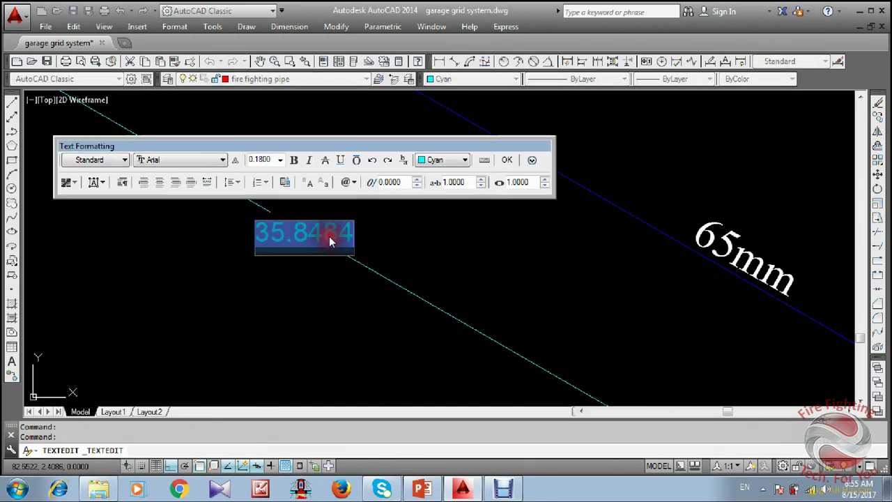
{"action": "type", "text": "25"}
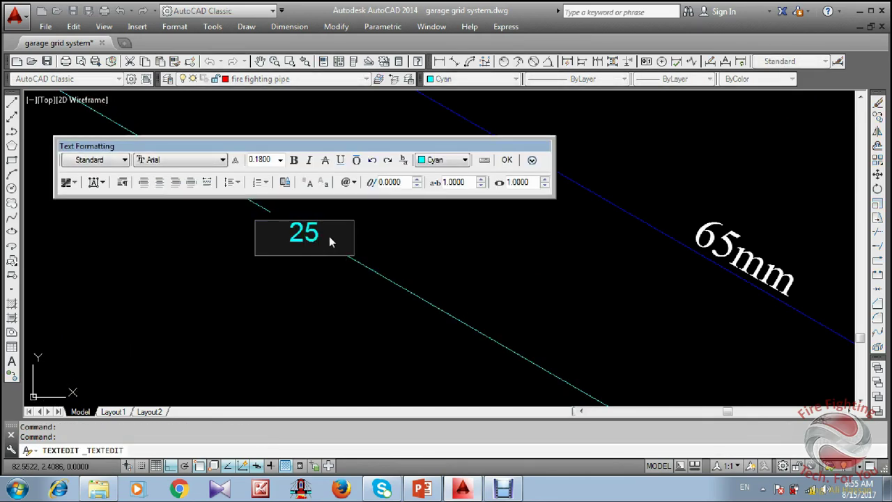
{"action": "left_click", "coordinate": [289, 318]}
Examine how the 65 mm pipe steps around the stair block on the garage plan and compare it with the isometric loop.
{"action": "scroll", "coordinate": [384, 303], "scroll_direction": "down", "scroll_amount": 8}
{"action": "scroll", "coordinate": [267, 228], "scroll_direction": "up", "scroll_amount": 5}
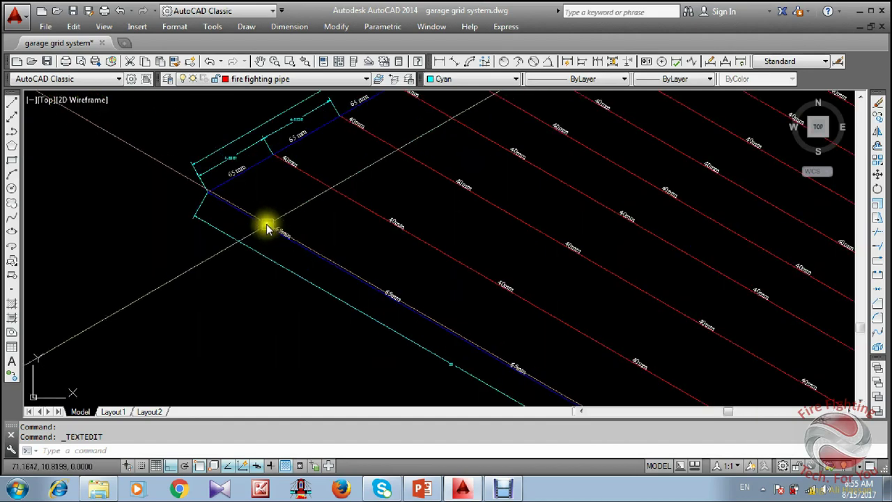
{"action": "scroll", "coordinate": [324, 156], "scroll_direction": "down", "scroll_amount": 5}
{"action": "scroll", "coordinate": [514, 306], "scroll_direction": "down", "scroll_amount": 2}
{"action": "scroll", "coordinate": [380, 146], "scroll_direction": "up", "scroll_amount": 6}
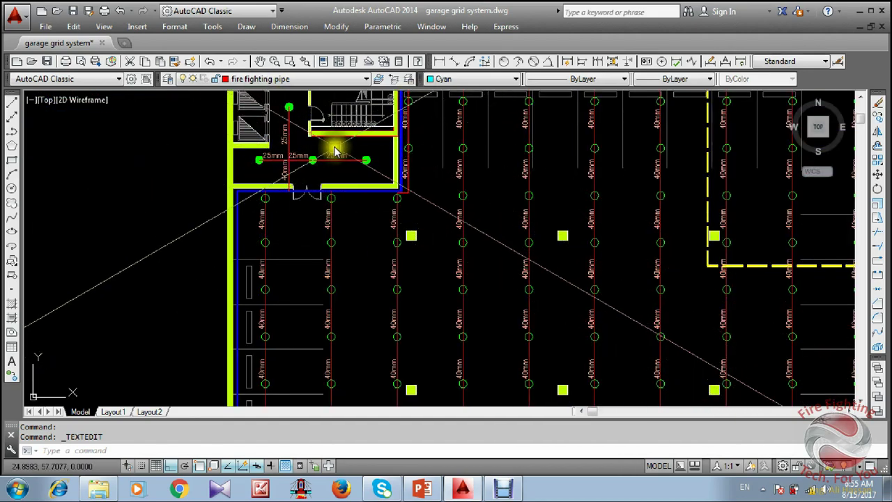
{"action": "scroll", "coordinate": [355, 225], "scroll_direction": "down", "scroll_amount": 2}
{"action": "scroll", "coordinate": [370, 175], "scroll_direction": "up", "scroll_amount": 3}
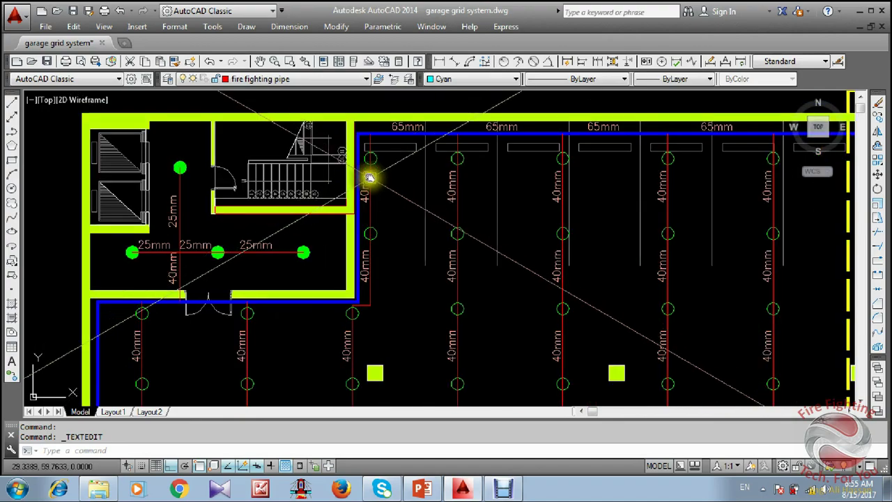
{"action": "scroll", "coordinate": [355, 144], "scroll_direction": "down", "scroll_amount": 4}
{"action": "scroll", "coordinate": [300, 143], "scroll_direction": "up", "scroll_amount": 5}
{"action": "scroll", "coordinate": [300, 143], "scroll_direction": "down", "scroll_amount": 5}
{"action": "middle_click_drag", "start_coordinate": [466, 297], "coordinate": [402, 225]}
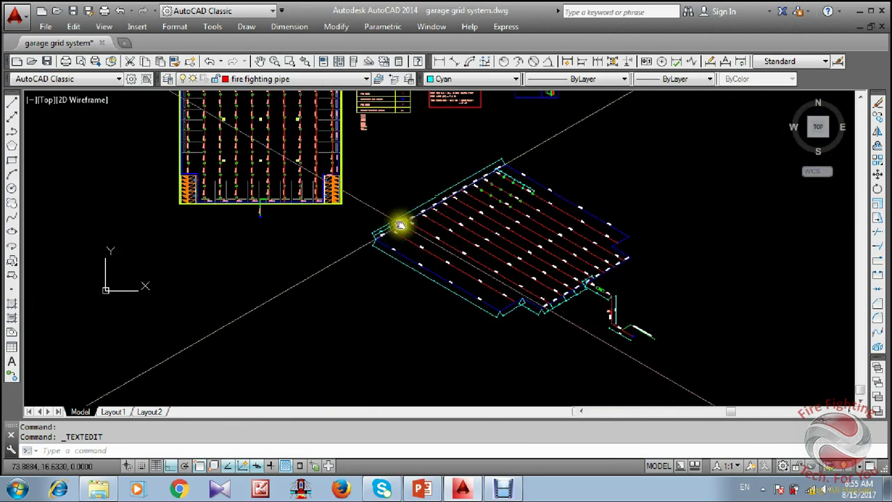
Start a line on the isometric's long outer 65 mm pipe near the loop corner, directed at 30° across the 40 mm branches.
{"action": "scroll", "coordinate": [394, 225], "scroll_direction": "up", "scroll_amount": 5}
{"action": "middle_click_drag", "start_coordinate": [417, 277], "coordinate": [417, 254]}
{"action": "type", "text": "l"}
{"action": "key", "text": "Return"}
{"action": "scroll", "coordinate": [424, 275], "scroll_direction": "down", "scroll_amount": 1}
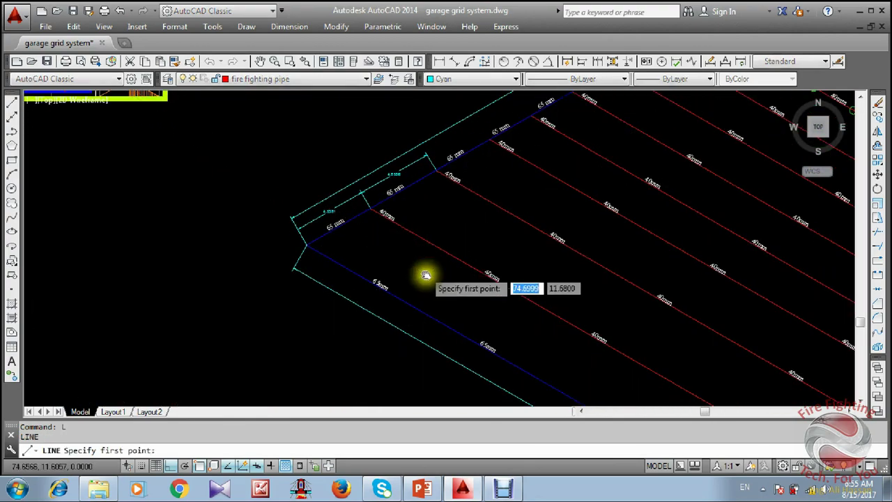
{"action": "scroll", "coordinate": [374, 213], "scroll_direction": "down", "scroll_amount": 3}
{"action": "scroll", "coordinate": [364, 253], "scroll_direction": "up", "scroll_amount": 1}
{"action": "scroll", "coordinate": [200, 165], "scroll_direction": "up", "scroll_amount": 3}
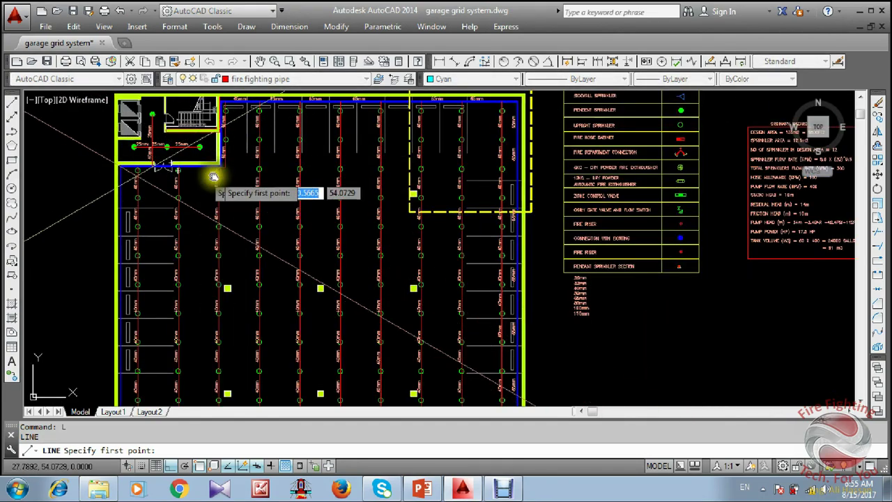
{"action": "scroll", "coordinate": [184, 172], "scroll_direction": "up", "scroll_amount": 1}
{"action": "scroll", "coordinate": [283, 175], "scroll_direction": "down", "scroll_amount": 3}
{"action": "scroll", "coordinate": [447, 259], "scroll_direction": "up", "scroll_amount": 1}
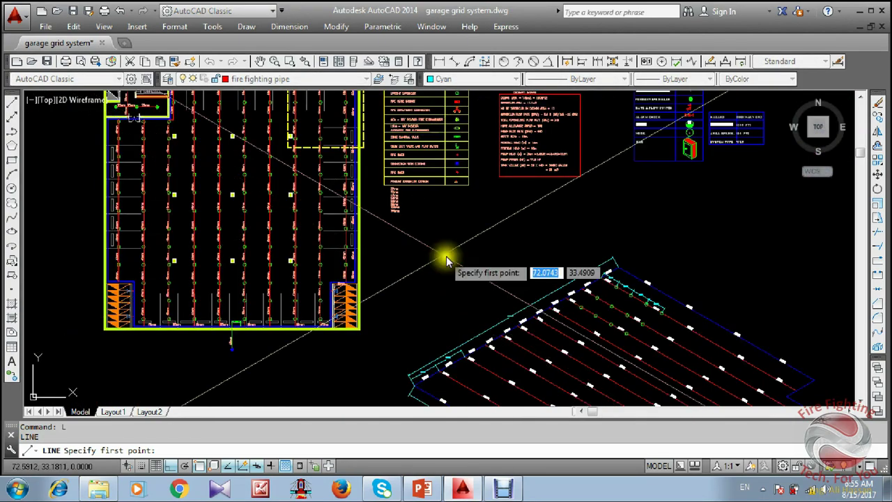
{"action": "middle_click_drag", "start_coordinate": [504, 382], "coordinate": [465, 262]}
{"action": "scroll", "coordinate": [370, 265], "scroll_direction": "up", "scroll_amount": 3}
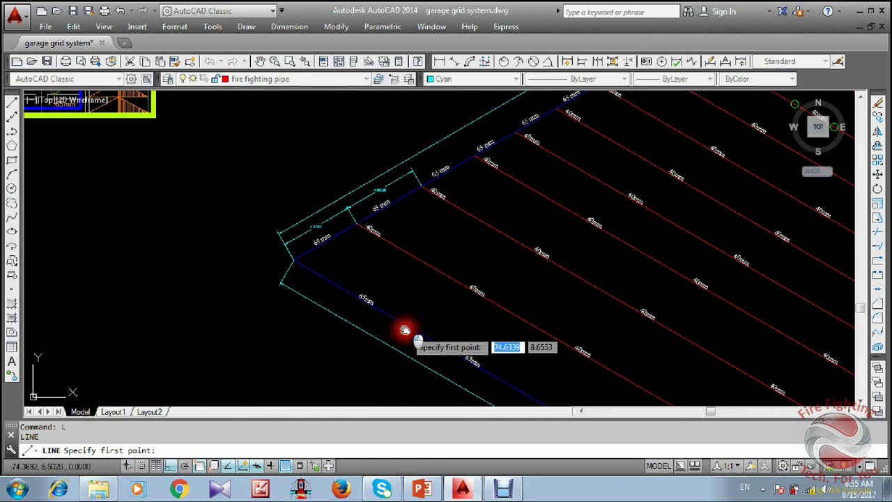
{"action": "scroll", "coordinate": [520, 282], "scroll_direction": "up", "scroll_amount": 2}
{"action": "scroll", "coordinate": [516, 272], "scroll_direction": "down", "scroll_amount": 2}
{"action": "scroll", "coordinate": [550, 240], "scroll_direction": "up", "scroll_amount": 1}
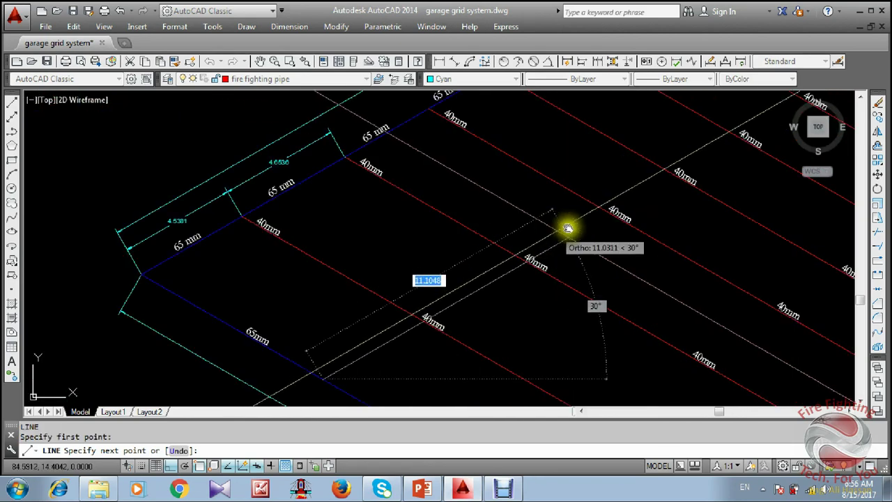
Draw two line legs across the branch pipes: about 12.4 units at 30°, then back toward the upper 65 mm main at 150°.
{"action": "left_click", "coordinate": [593, 219]}
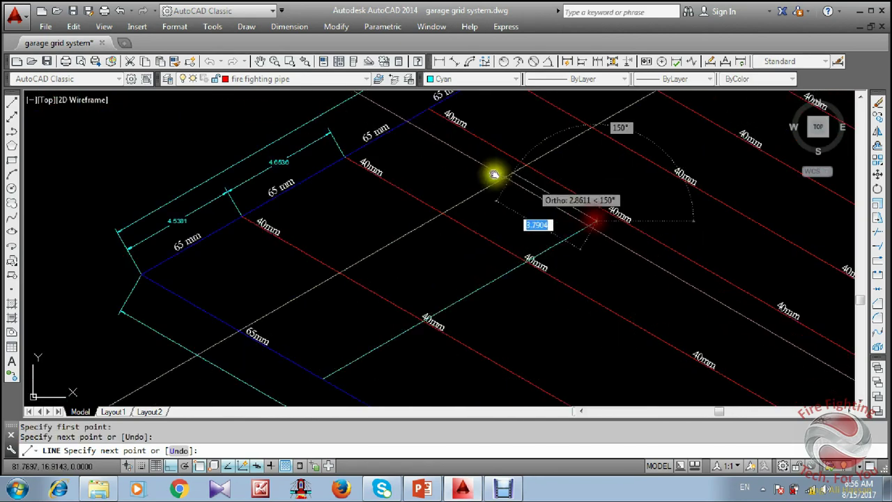
{"action": "left_click", "coordinate": [434, 144]}
{"action": "key", "text": "Escape"}
Extend the second leg's open end to the upper 65 mm main pipe.
{"action": "type", "text": "ex"}
{"action": "key", "text": "Return"}
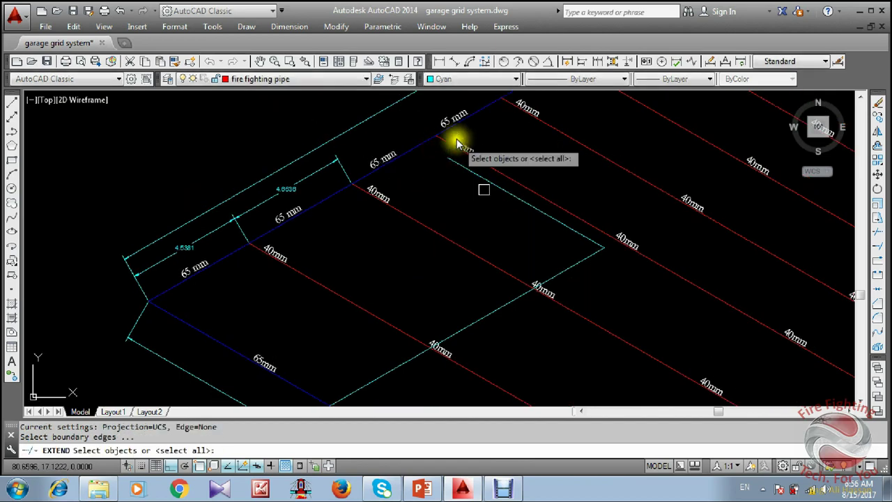
{"action": "left_click", "coordinate": [420, 145]}
{"action": "key", "text": "Return"}
{"action": "left_click", "coordinate": [458, 169]}
{"action": "key", "text": "Escape"}
{"action": "middle_click_drag", "start_coordinate": [467, 225], "coordinate": [472, 207]}
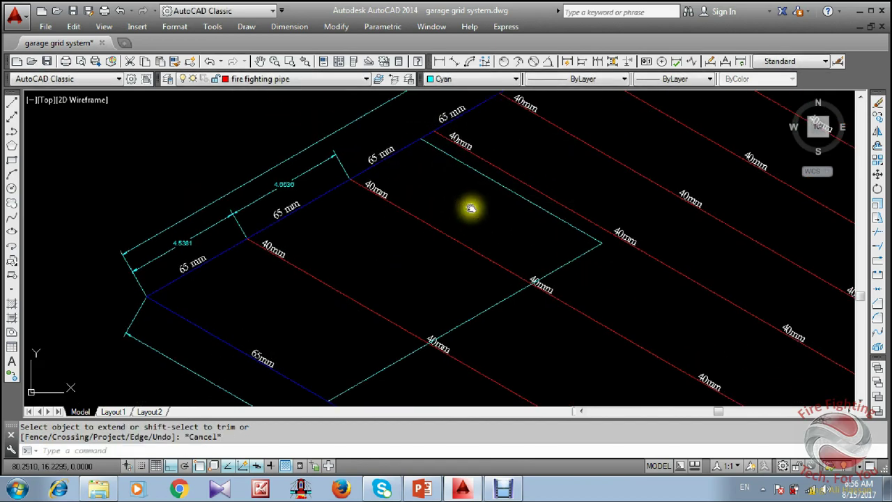
Match the properties of the blue 65 mm main pipe onto both new legs.
{"action": "type", "text": "ma"}
{"action": "key", "text": "Return"}
{"action": "left_click", "coordinate": [408, 146]}
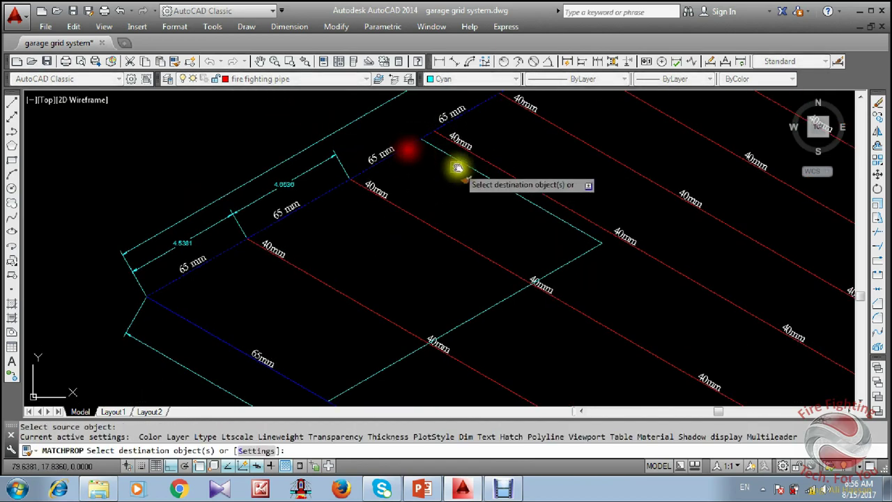
{"action": "left_click", "coordinate": [467, 169]}
{"action": "left_click", "coordinate": [561, 268]}
{"action": "key", "text": "Escape"}
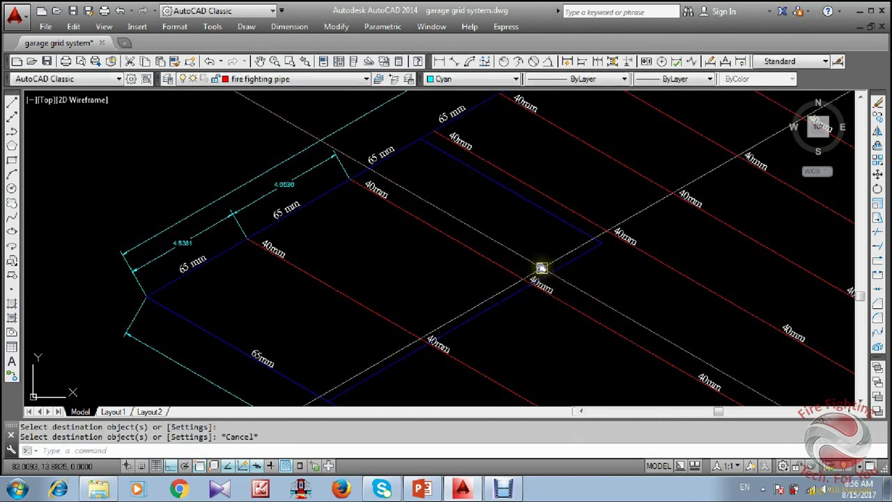
Trim the two red 40 mm branch pipes back to the first new leg, removing their parts inside the corner area.
{"action": "type", "text": "tr"}
{"action": "key", "text": "Return"}
{"action": "left_click", "coordinate": [564, 262]}
{"action": "key", "text": "Return"}
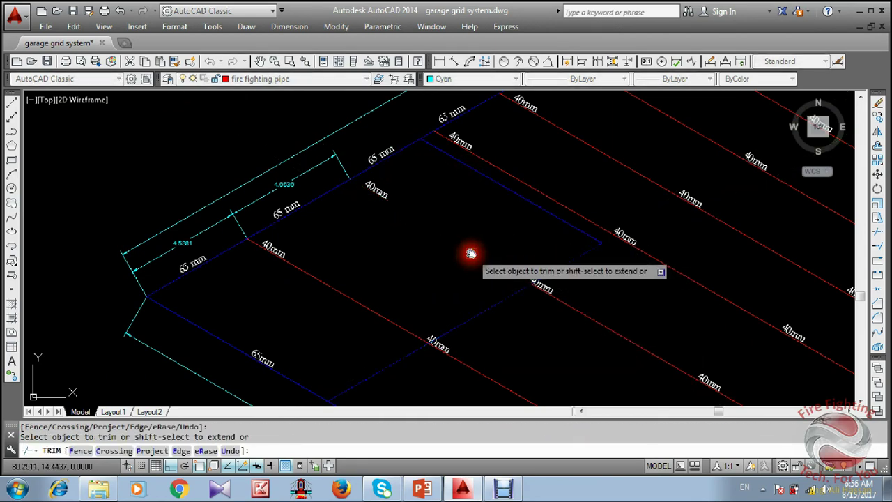
{"action": "left_click", "coordinate": [335, 283]}
{"action": "key", "text": "Escape"}
Erase the two leftover 40mm labels of the trimmed branches inside the corner area.
{"action": "left_click", "coordinate": [369, 195]}
{"action": "type", "text": "e"}
{"action": "key", "text": "Return"}
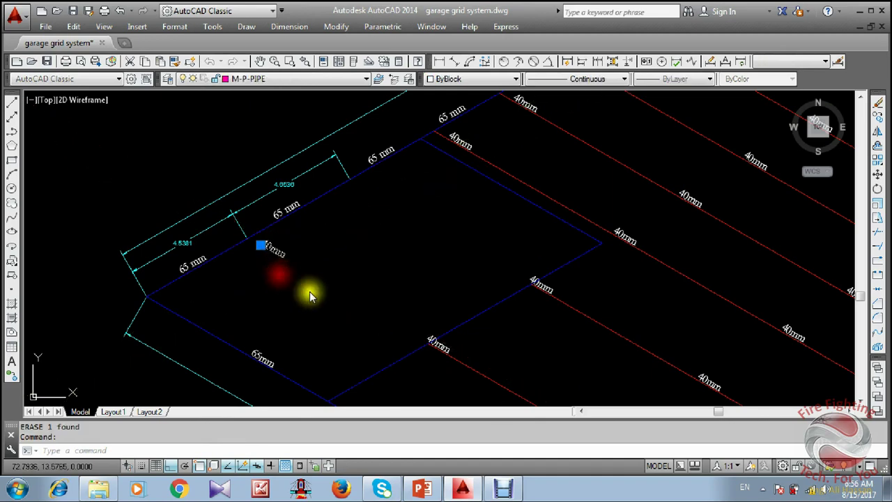
{"action": "scroll", "coordinate": [352, 307], "scroll_direction": "down", "scroll_amount": 4}
{"action": "scroll", "coordinate": [355, 306], "scroll_direction": "up", "scroll_amount": 3}
{"action": "type", "text": "f"}
{"action": "key", "text": "Return"}
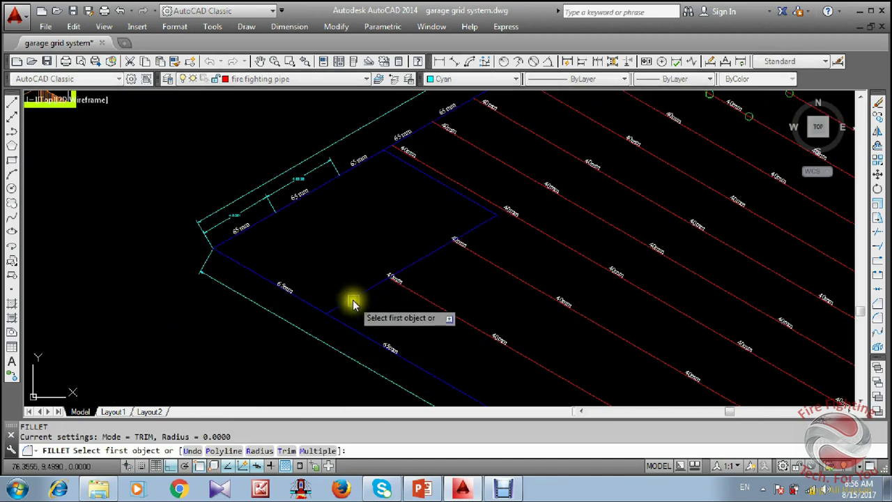
{"action": "scroll", "coordinate": [345, 314], "scroll_direction": "up", "scroll_amount": 1}
{"action": "key", "text": "Escape"}
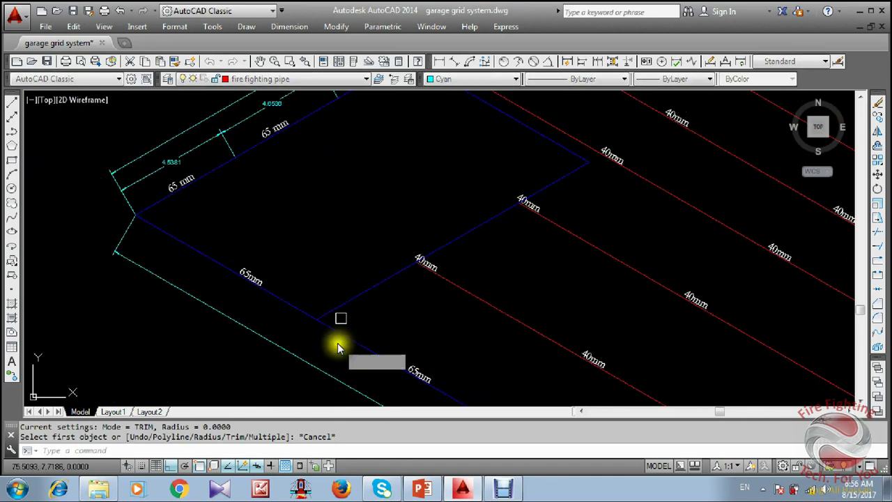
Break the lower 65 mm main open around its junction with the first new leg.
{"action": "type", "text": "br"}
{"action": "key", "text": "Return"}
{"action": "left_click", "coordinate": [349, 338]}
{"action": "left_click", "coordinate": [302, 314]}
{"action": "key", "text": "Escape"}
Fillet the first new leg with the remaining lower main to form their corner.
{"action": "type", "text": "f"}
{"action": "key", "text": "Return"}
{"action": "left_click", "coordinate": [339, 311]}
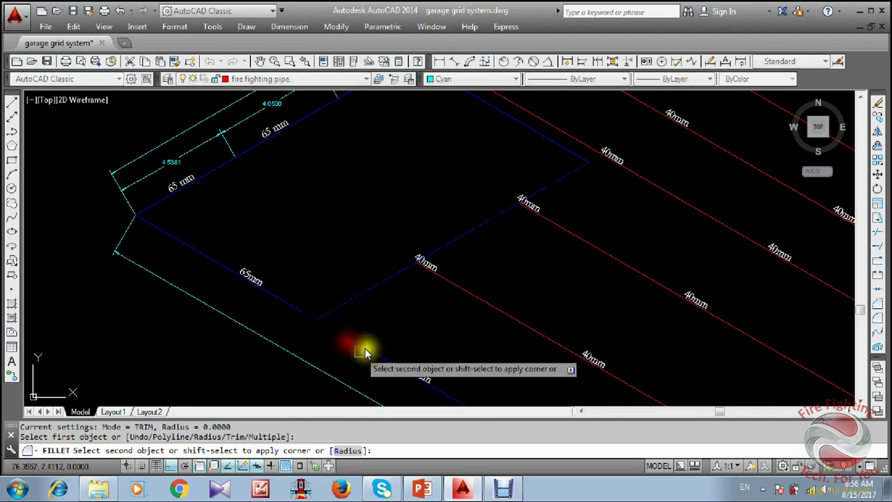
{"action": "left_click", "coordinate": [365, 352]}
{"action": "scroll", "coordinate": [367, 350], "scroll_direction": "down", "scroll_amount": 3}
Fillet the second new leg with the upper 65 mm main, removing the main's run beyond the corner.
{"action": "key", "text": "Return"}
{"action": "scroll", "coordinate": [419, 182], "scroll_direction": "up", "scroll_amount": 3}
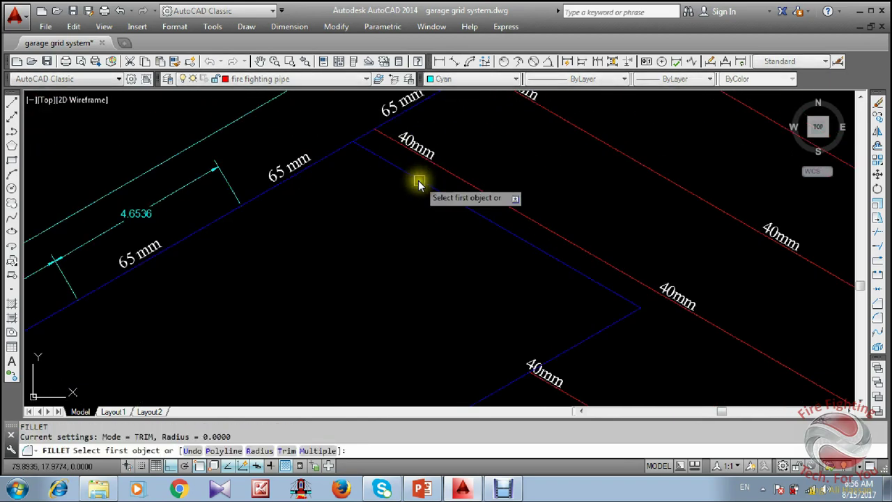
{"action": "left_click", "coordinate": [408, 235]}
{"action": "left_click", "coordinate": [454, 193]}
{"action": "scroll", "coordinate": [418, 260], "scroll_direction": "down", "scroll_amount": 3}
{"action": "key", "text": "Escape"}
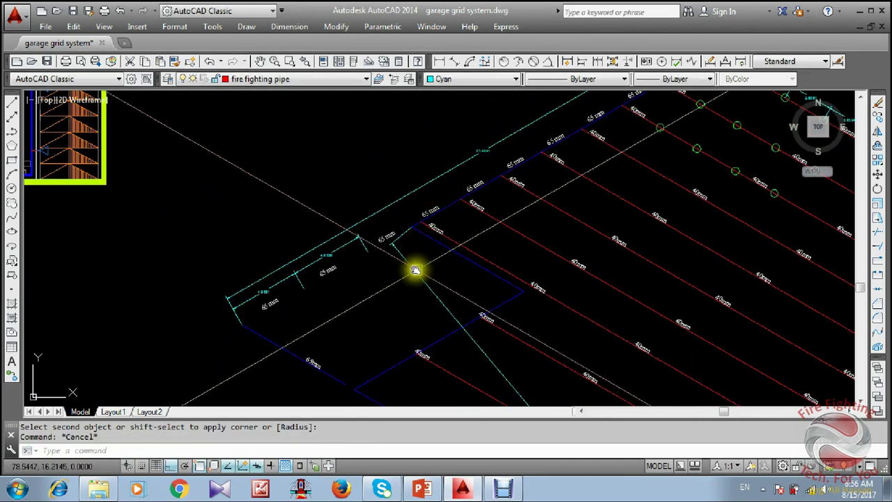
Stretch the distorted dimension's end points onto the new lower corner and the lower main's far end.
{"action": "left_click", "coordinate": [414, 272]}
{"action": "scroll", "coordinate": [430, 281], "scroll_direction": "down", "scroll_amount": 1}
{"action": "middle_click_drag", "start_coordinate": [430, 281], "coordinate": [368, 175]}
{"action": "scroll", "coordinate": [367, 141], "scroll_direction": "up", "scroll_amount": 1}
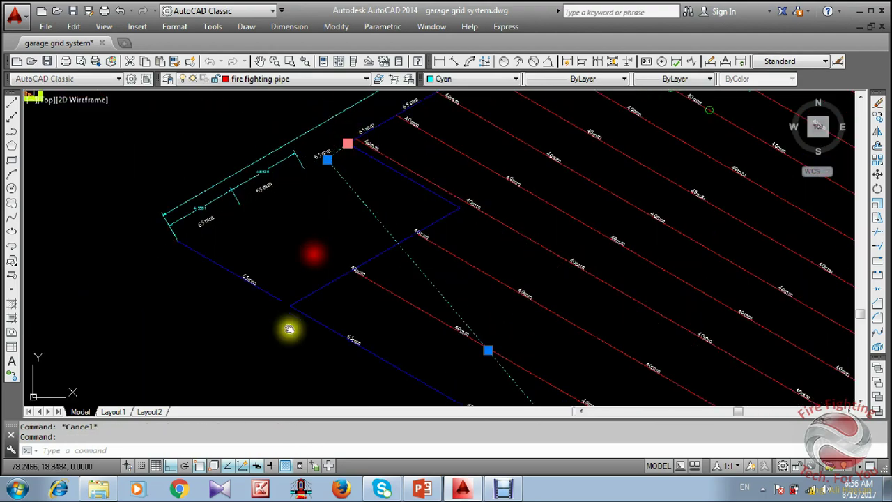
{"action": "left_click", "coordinate": [347, 143]}
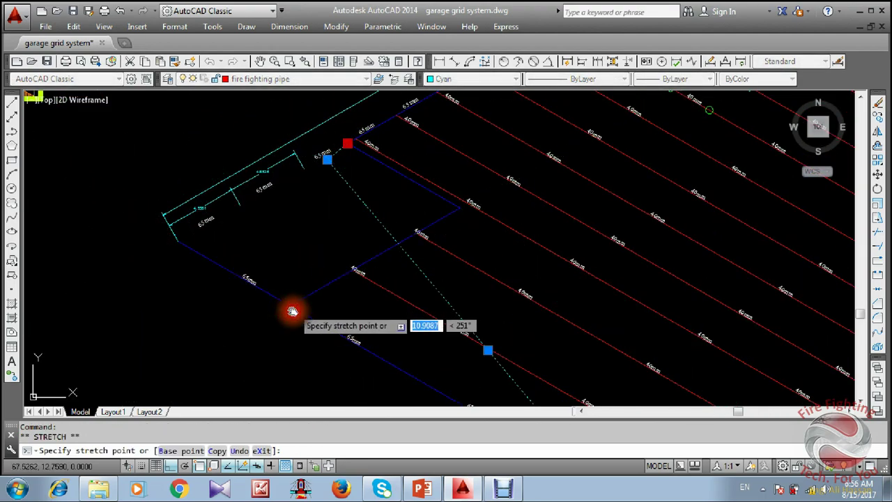
{"action": "scroll", "coordinate": [408, 291], "scroll_direction": "down", "scroll_amount": 4}
{"action": "scroll", "coordinate": [523, 332], "scroll_direction": "up", "scroll_amount": 3}
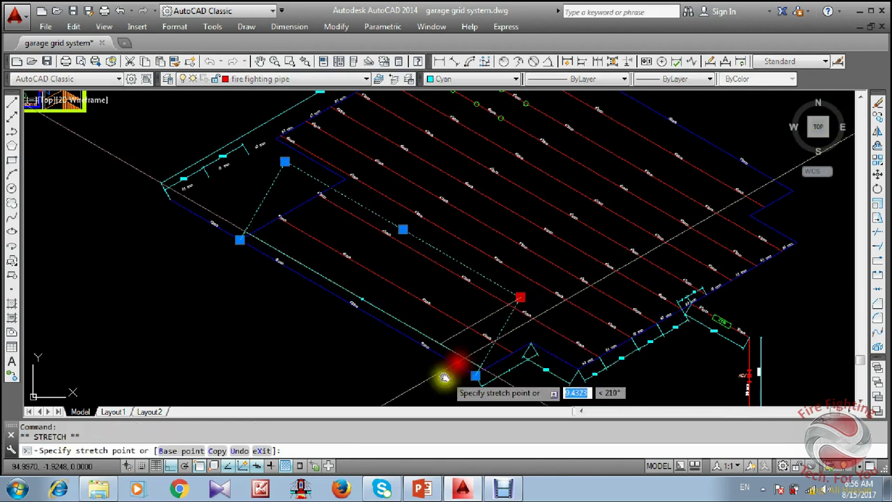
Set the lower main's dimension text to 25000.
{"action": "scroll", "coordinate": [367, 335], "scroll_direction": "up", "scroll_amount": 5}
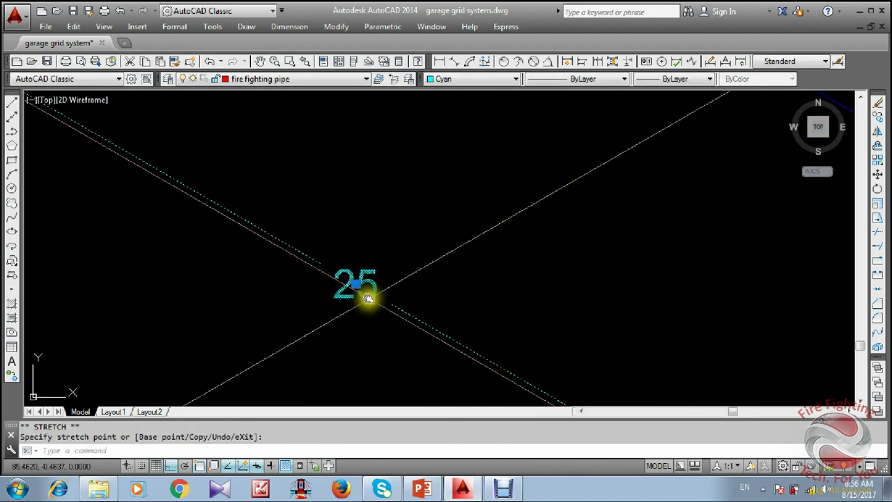
{"action": "key", "text": "Escape"}
{"action": "double_click", "coordinate": [369, 288]}
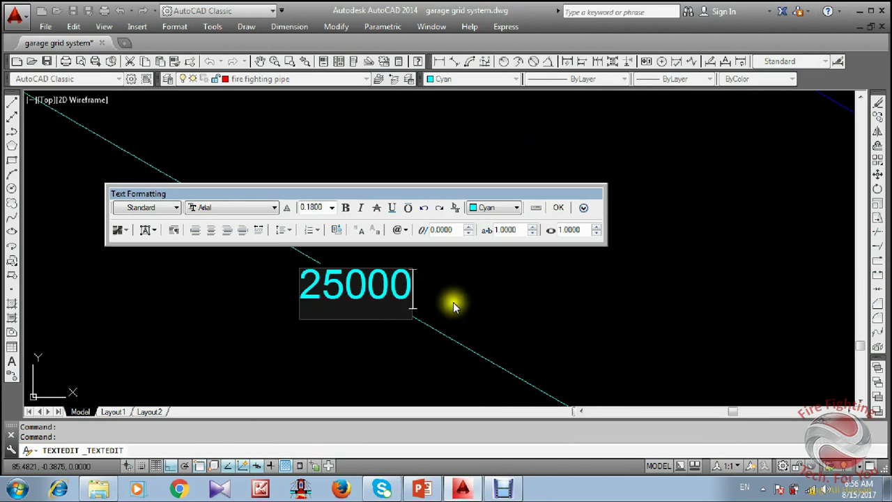
{"action": "key", "text": "Escape"}
Move the 4.6536 dimension onto the first new leg, between the ends of the two trimmed branches.
{"action": "scroll", "coordinate": [416, 357], "scroll_direction": "down", "scroll_amount": 5}
{"action": "scroll", "coordinate": [317, 216], "scroll_direction": "up", "scroll_amount": 5}
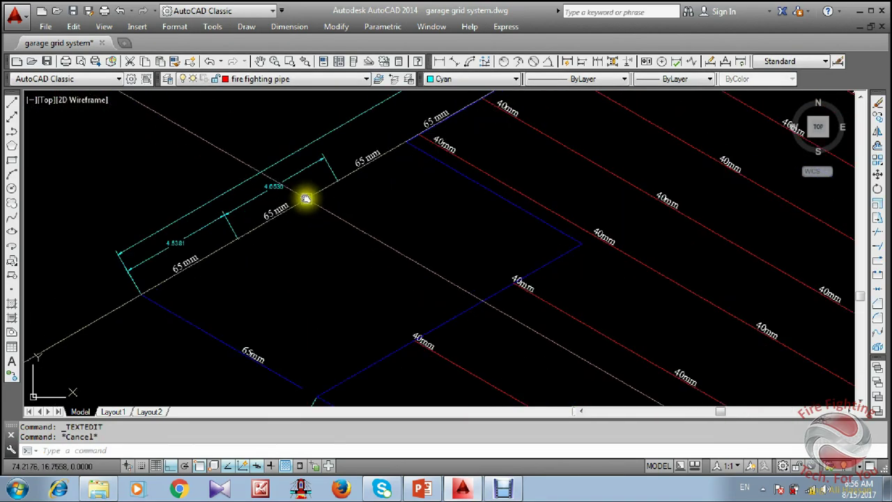
{"action": "scroll", "coordinate": [344, 240], "scroll_direction": "down", "scroll_amount": 2}
{"action": "scroll", "coordinate": [294, 213], "scroll_direction": "up", "scroll_amount": 2}
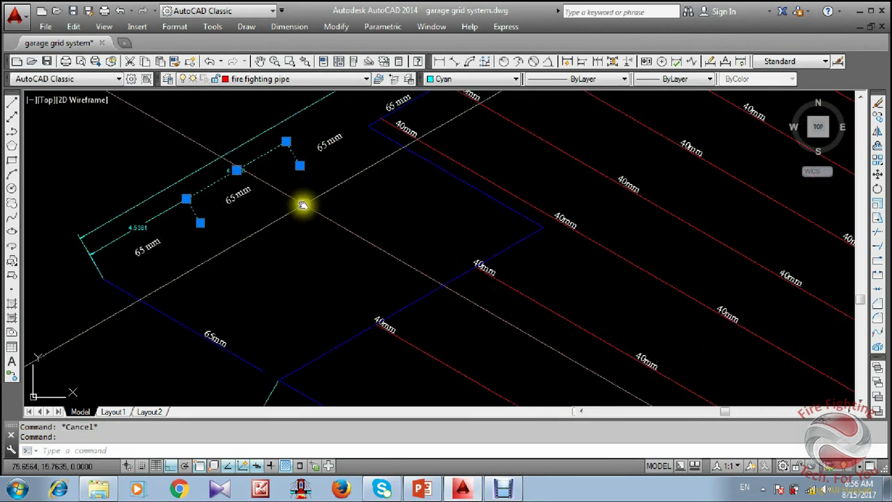
{"action": "type", "text": "M"}
{"action": "key", "text": "Return"}
{"action": "left_click", "coordinate": [335, 186]}
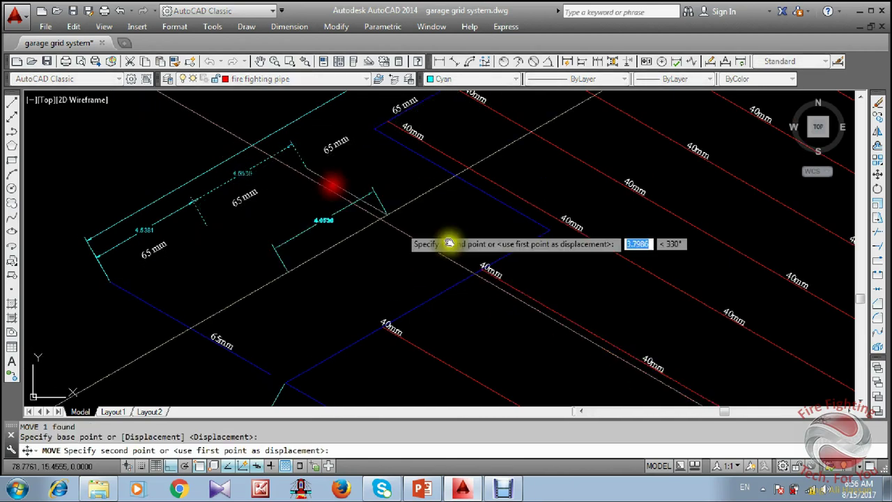
{"action": "scroll", "coordinate": [468, 269], "scroll_direction": "up", "scroll_amount": 4}
{"action": "left_click", "coordinate": [473, 286]}
{"action": "scroll", "coordinate": [478, 288], "scroll_direction": "down", "scroll_amount": 3}
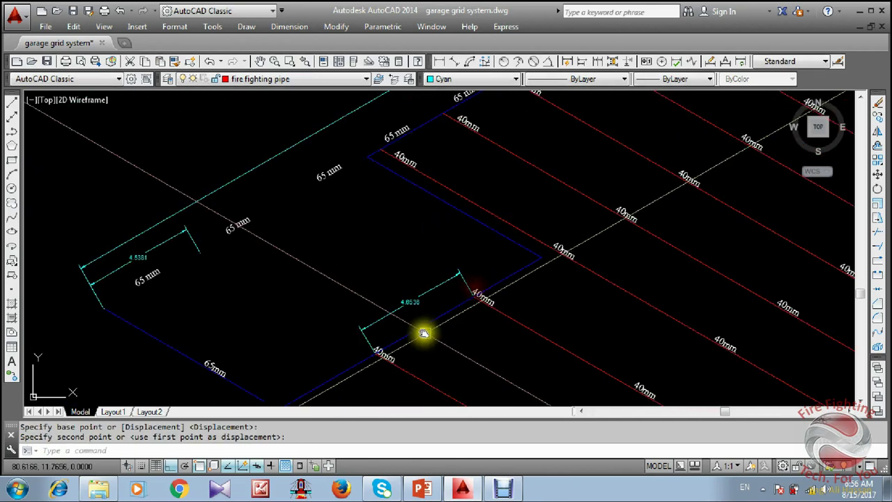
Move the 4.5381 dimension onto the first new leg, between the lower corner and the first trimmed branch.
{"action": "scroll", "coordinate": [286, 238], "scroll_direction": "up", "scroll_amount": 2}
{"action": "left_click", "coordinate": [286, 238]}
{"action": "middle_click_drag", "start_coordinate": [329, 278], "coordinate": [314, 235]}
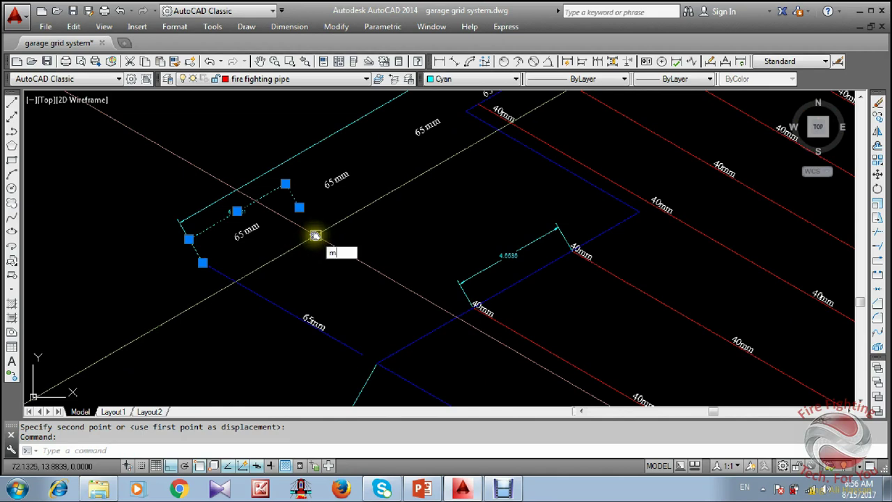
{"action": "key", "text": "Return"}
{"action": "left_click", "coordinate": [300, 207]}
{"action": "scroll", "coordinate": [472, 304], "scroll_direction": "up", "scroll_amount": 3}
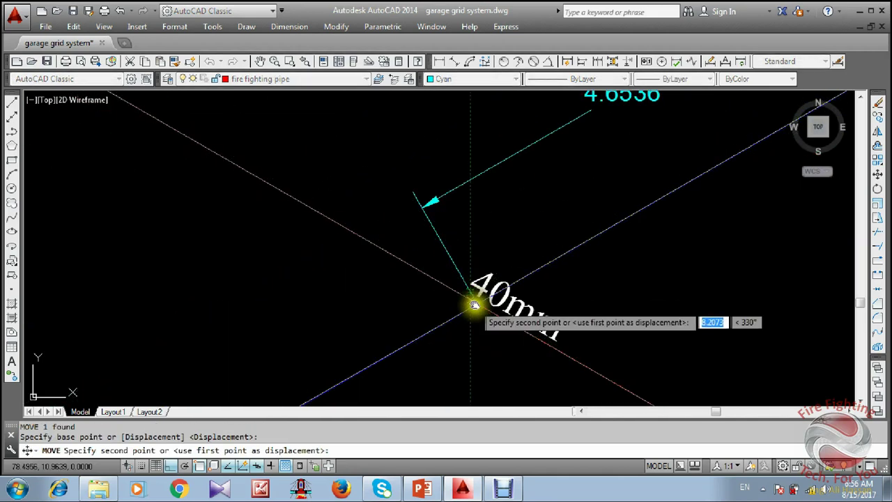
{"action": "left_click", "coordinate": [477, 303]}
{"action": "scroll", "coordinate": [408, 233], "scroll_direction": "down", "scroll_amount": 4}
{"action": "key", "text": "Escape"}
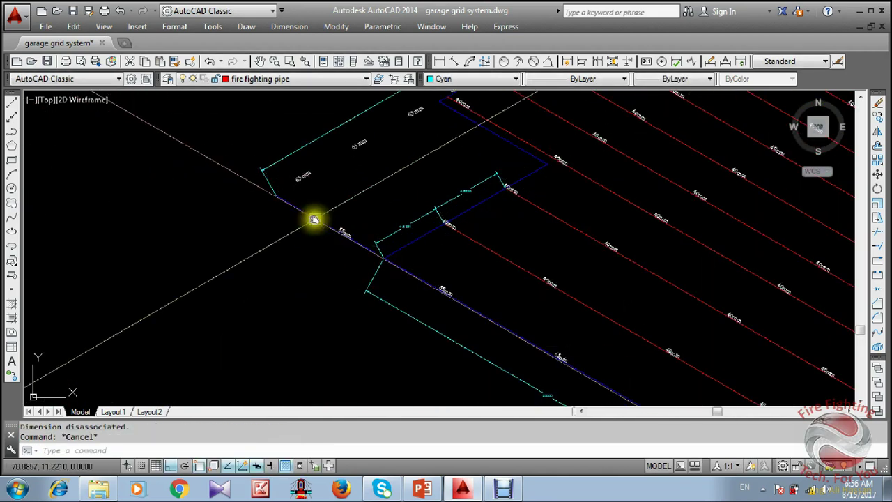
Move the three 65 mm labels from the removed upper main run to alongside the first new leg.
{"action": "scroll", "coordinate": [313, 220], "scroll_direction": "up", "scroll_amount": 3}
{"action": "left_click", "coordinate": [295, 221]}
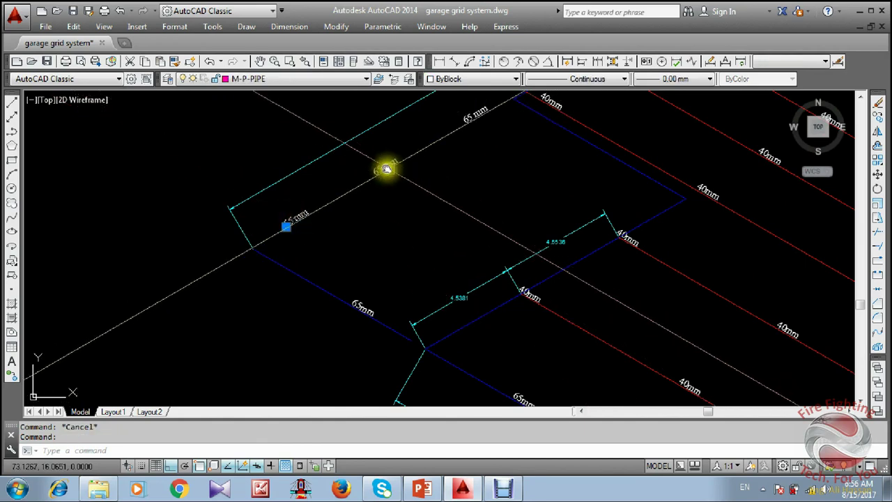
{"action": "left_click", "coordinate": [462, 122]}
{"action": "middle_click_drag", "start_coordinate": [417, 223], "coordinate": [423, 184]}
{"action": "type", "text": "m"}
{"action": "key", "text": "Return"}
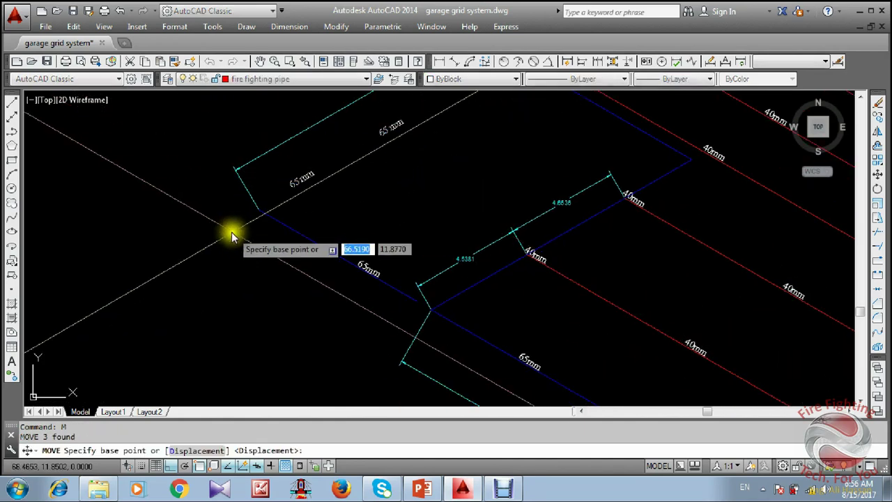
{"action": "left_click", "coordinate": [233, 231]}
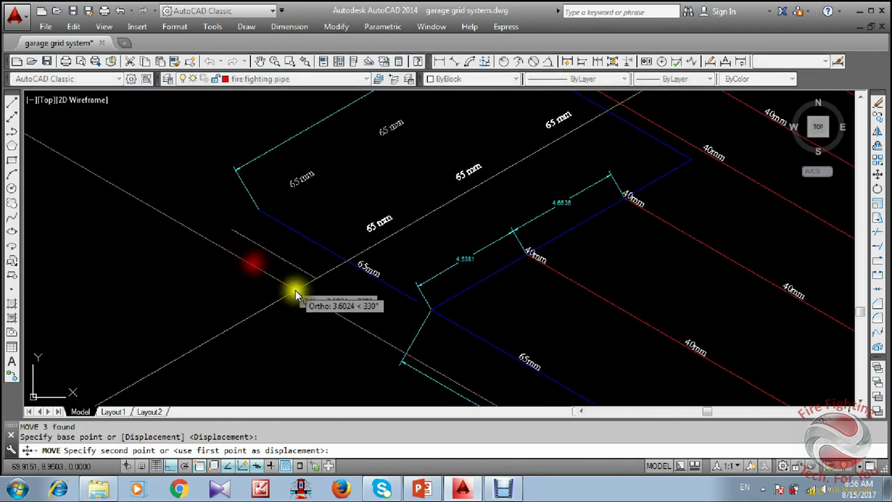
{"action": "left_click", "coordinate": [369, 346]}
{"action": "key", "text": "Escape"}
Erase the leftover blue segment of the lower main outside the new corner.
{"action": "scroll", "coordinate": [375, 288], "scroll_direction": "up", "scroll_amount": 2}
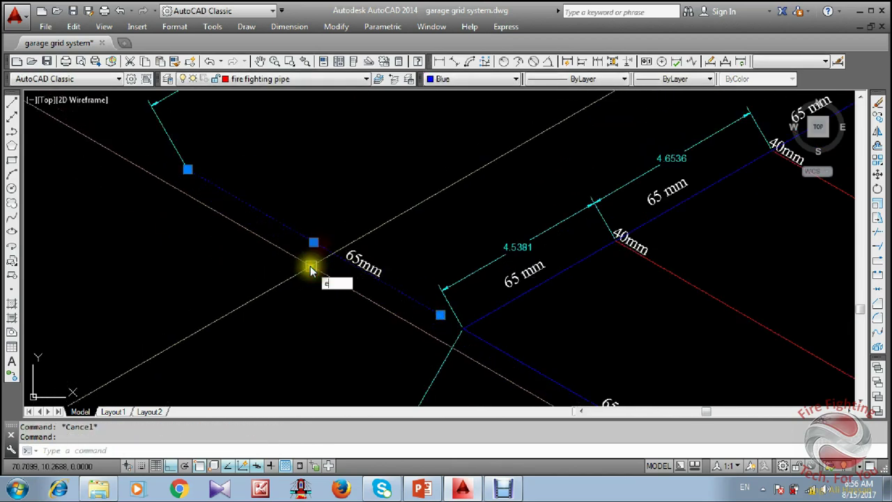
{"action": "key", "text": "Return"}
{"action": "scroll", "coordinate": [237, 203], "scroll_direction": "down", "scroll_amount": 2}
Stretch the upper main's overall dimension so its end point sits on the new upper corner.
{"action": "left_click", "coordinate": [226, 197]}
{"action": "scroll", "coordinate": [304, 259], "scroll_direction": "down", "scroll_amount": 2}
{"action": "scroll", "coordinate": [313, 239], "scroll_direction": "up", "scroll_amount": 1}
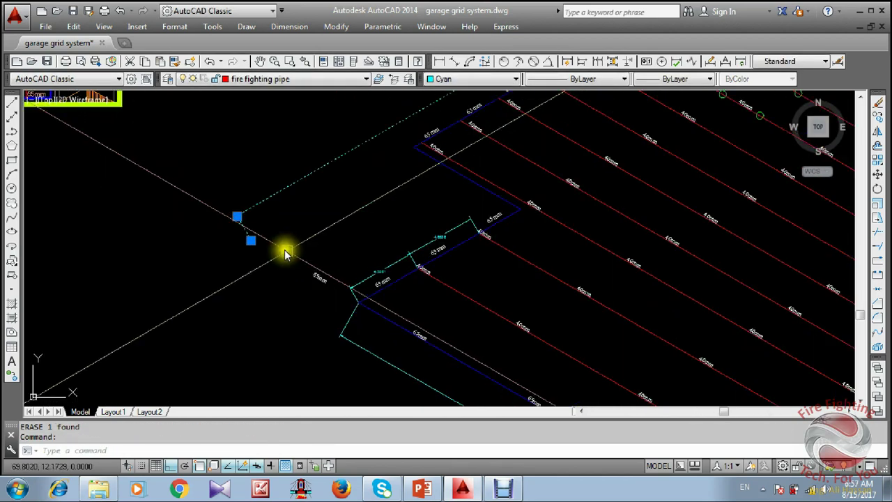
{"action": "left_click", "coordinate": [257, 247]}
{"action": "scroll", "coordinate": [419, 159], "scroll_direction": "up", "scroll_amount": 2}
{"action": "key", "text": "Escape"}
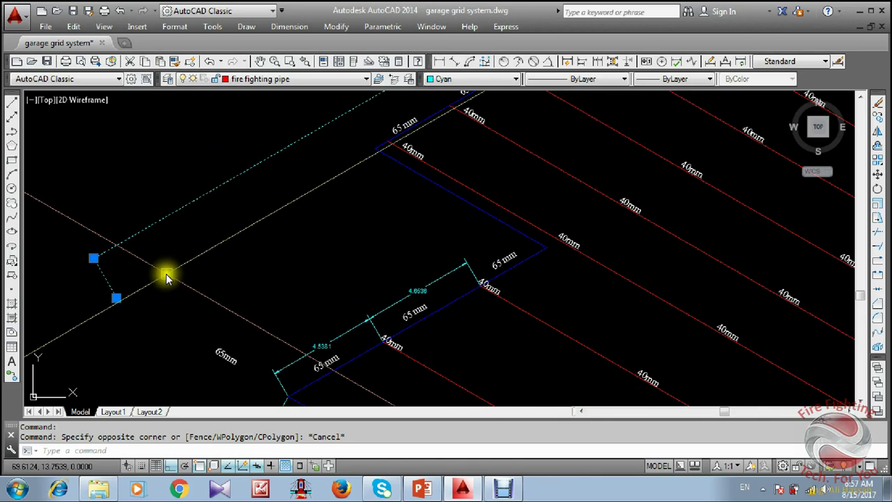
{"action": "left_click", "coordinate": [118, 301]}
{"action": "left_click", "coordinate": [377, 149]}
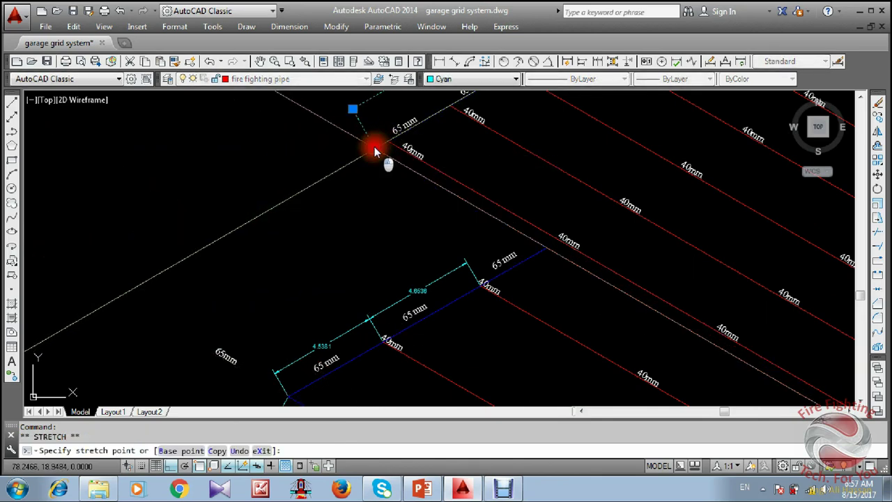
{"action": "key", "text": "Escape"}
Add an aligned dimension over the full first new leg, placed outside the two shorter dimensions.
{"action": "scroll", "coordinate": [377, 209], "scroll_direction": "down", "scroll_amount": 4}
{"action": "scroll", "coordinate": [331, 267], "scroll_direction": "up", "scroll_amount": 2}
{"action": "mouse_move", "coordinate": [349, 261]}
{"action": "middle_mouse_down"}
{"action": "mouse_move", "coordinate": [452, 208]}
{"action": "mouse_move", "coordinate": [438, 299]}
{"action": "mouse_move", "coordinate": [291, 87]}
{"action": "middle_mouse_up"}
{"action": "left_click", "coordinate": [454, 61]}
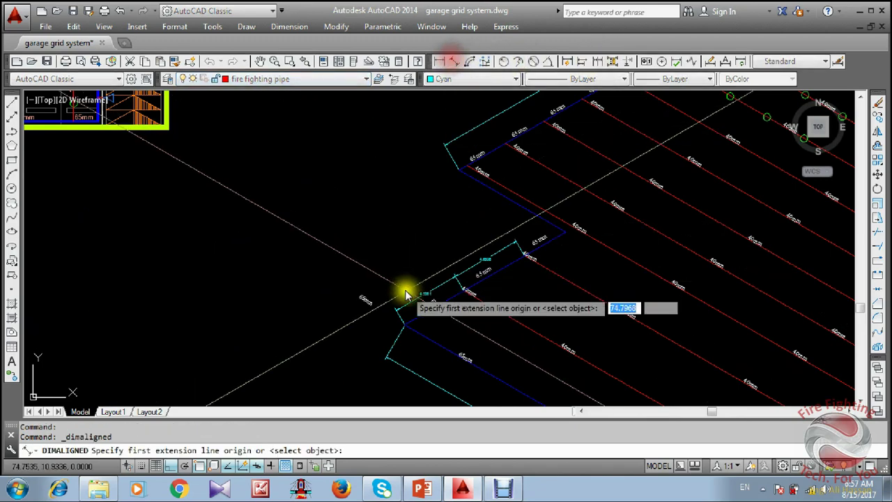
{"action": "left_click", "coordinate": [405, 325]}
{"action": "scroll", "coordinate": [560, 260], "scroll_direction": "up", "scroll_amount": 3}
{"action": "left_click", "coordinate": [565, 227]}
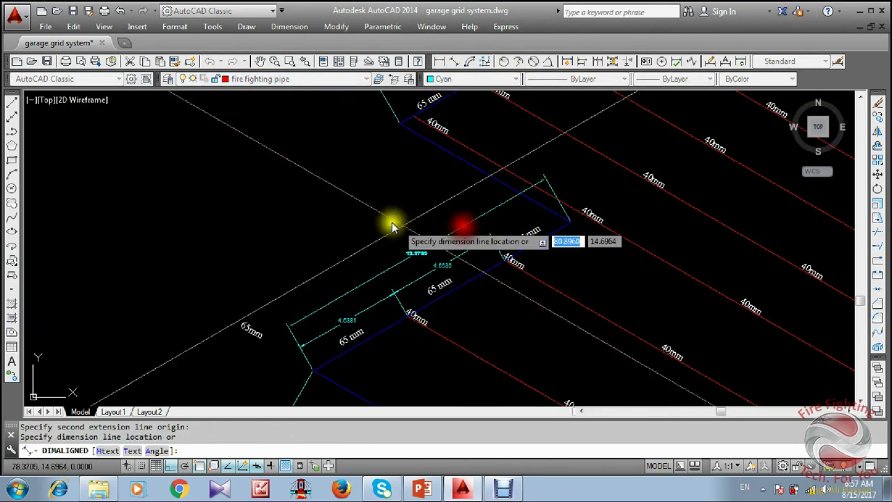
{"action": "left_click", "coordinate": [397, 250]}
{"action": "key", "text": "Escape"}
Add an aligned dimension to the last section of the first new leg, up to the inner corner, in line with the neighbouring dimension.
{"action": "scroll", "coordinate": [524, 261], "scroll_direction": "up", "scroll_amount": 3}
{"action": "key", "text": "Return"}
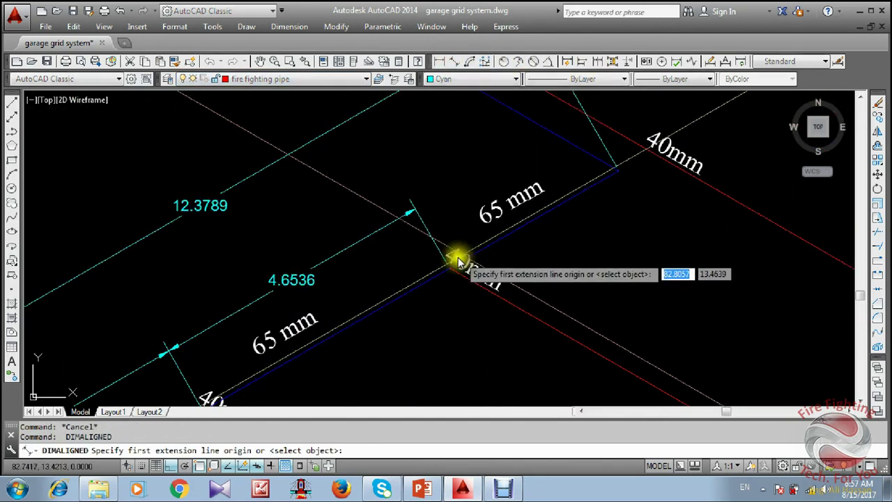
{"action": "left_click", "coordinate": [443, 260]}
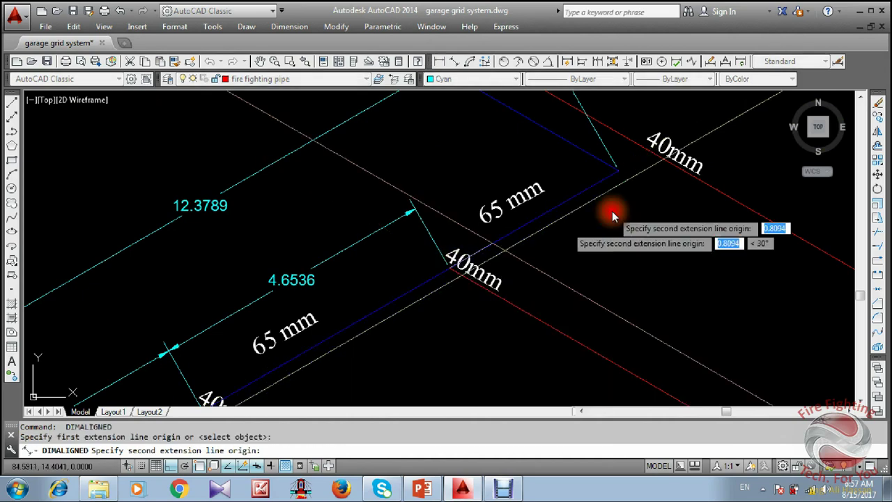
{"action": "left_click", "coordinate": [617, 171]}
{"action": "left_click", "coordinate": [415, 209]}
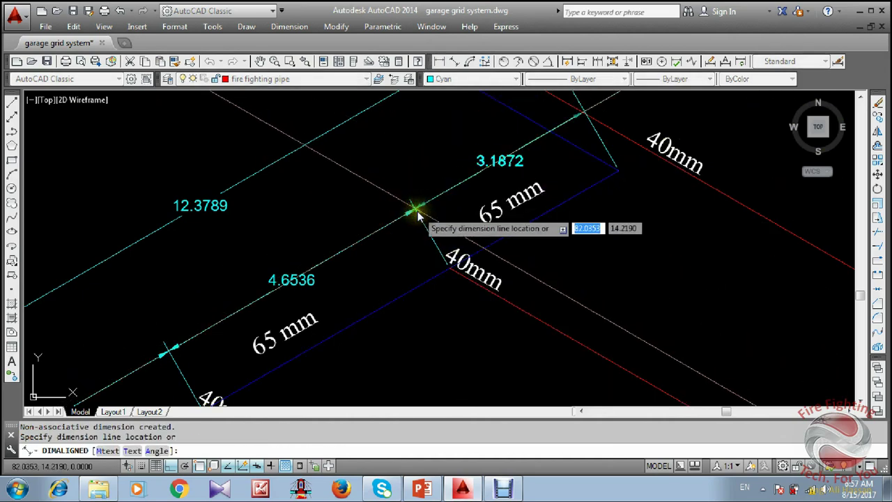
Erase the overall aligned dimension that spans the full first new leg.
{"action": "scroll", "coordinate": [417, 207], "scroll_direction": "down", "scroll_amount": 3}
{"action": "key", "text": "Escape"}
{"action": "left_click", "coordinate": [404, 194]}
{"action": "type", "text": "e"}
{"action": "key", "text": "Return"}
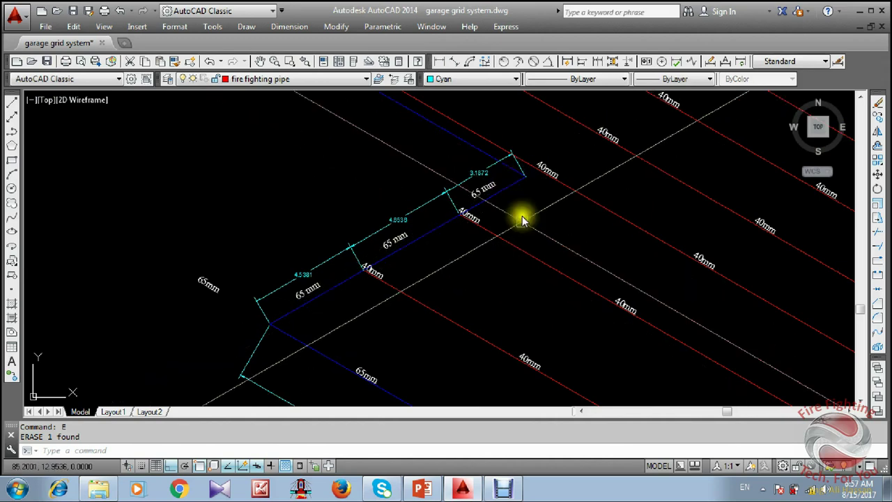
{"action": "key", "text": "Escape"}
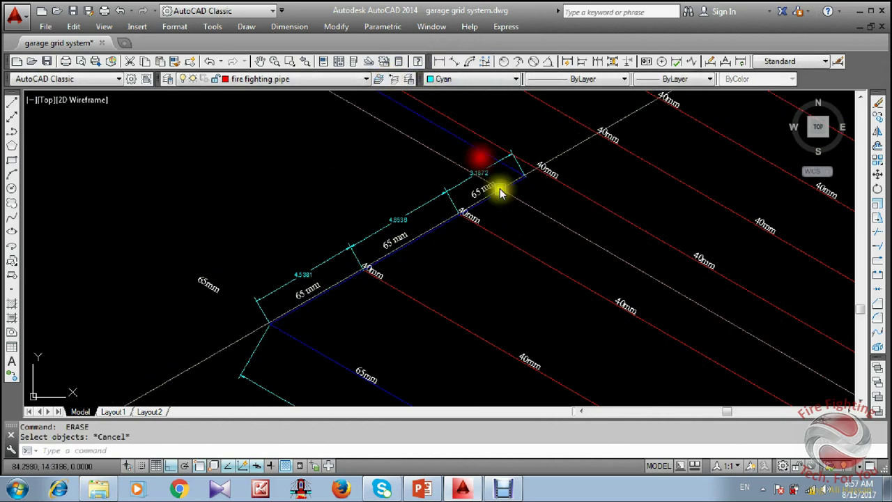
Add an aligned dimension along the second new leg, from the inner corner to the upper main's corner, placed on the recess side.
{"action": "left_click", "coordinate": [457, 63]}
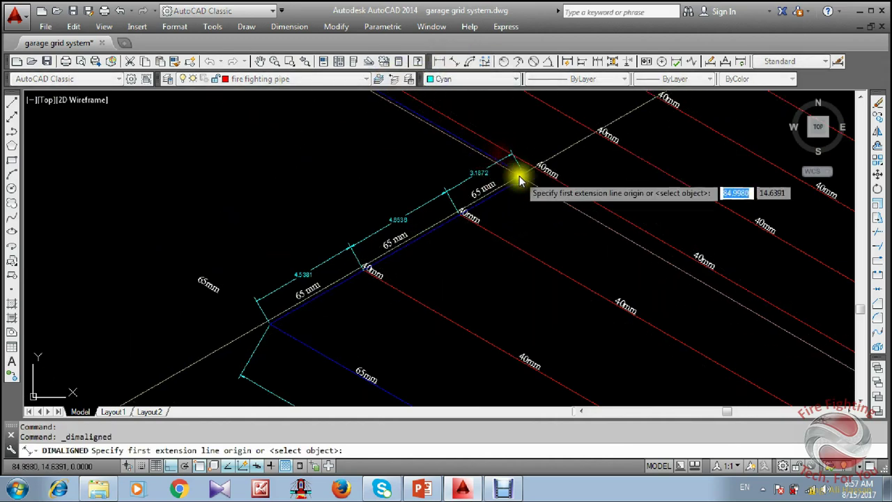
{"action": "left_click", "coordinate": [523, 175]}
{"action": "scroll", "coordinate": [458, 374], "scroll_direction": "down", "scroll_amount": 2}
{"action": "scroll", "coordinate": [400, 189], "scroll_direction": "up", "scroll_amount": 2}
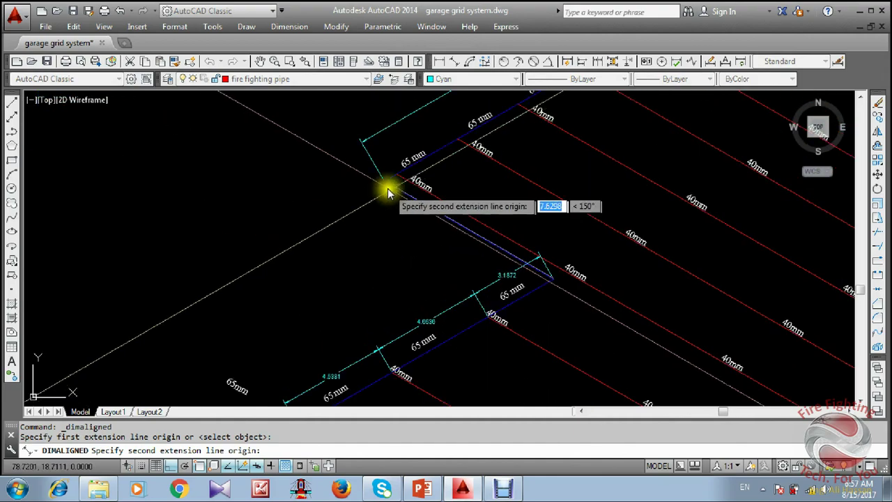
{"action": "left_click", "coordinate": [387, 187]}
{"action": "left_click", "coordinate": [391, 220]}
{"action": "key", "text": "Escape"}
Add an aligned dimension outside the long upper-right 65 mm main, from the grid's top corner to its right corner.
{"action": "middle_click_drag", "start_coordinate": [428, 241], "coordinate": [253, 183]}
{"action": "scroll", "coordinate": [253, 183], "scroll_direction": "down", "scroll_amount": 4}
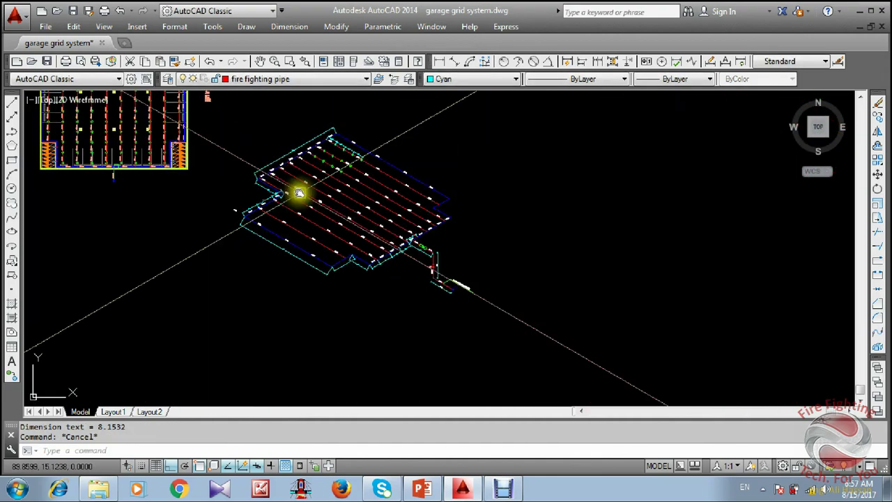
{"action": "scroll", "coordinate": [311, 135], "scroll_direction": "up", "scroll_amount": 3}
{"action": "middle_click_drag", "start_coordinate": [290, 122], "coordinate": [319, 184]}
{"action": "key", "text": "Return"}
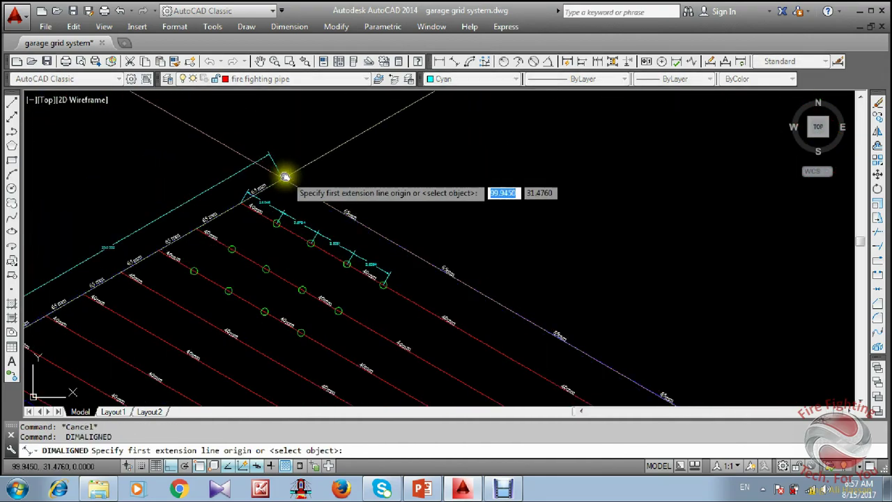
{"action": "left_click", "coordinate": [285, 175]}
{"action": "scroll", "coordinate": [486, 211], "scroll_direction": "down", "scroll_amount": 3}
{"action": "scroll", "coordinate": [486, 212], "scroll_direction": "up", "scroll_amount": 5}
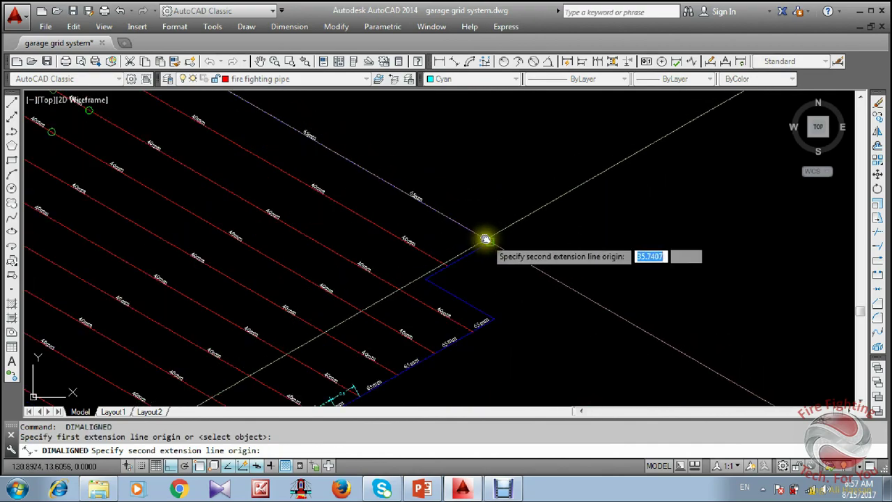
{"action": "left_click", "coordinate": [486, 239]}
{"action": "left_click", "coordinate": [502, 218]}
{"action": "scroll", "coordinate": [377, 271], "scroll_direction": "down", "scroll_amount": 5}
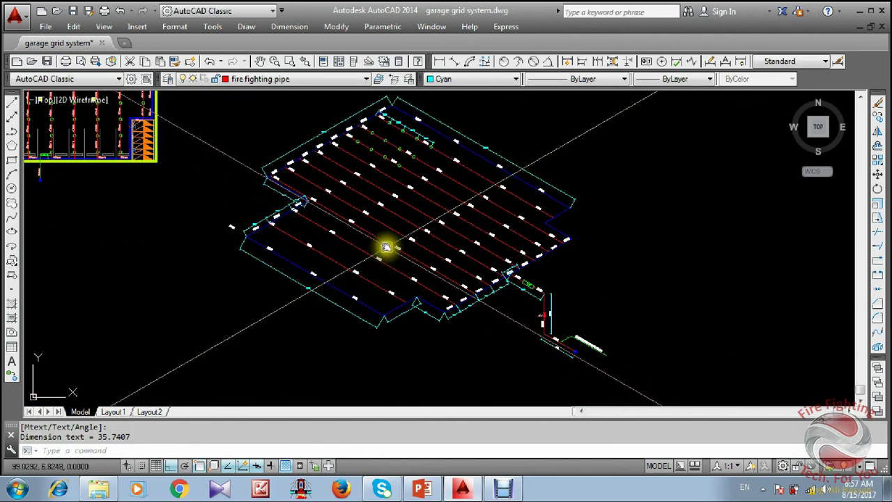
Erase the stray 65mm label left outside the grid beside the first new leg.
{"action": "scroll", "coordinate": [540, 279], "scroll_direction": "up", "scroll_amount": 3}
{"action": "scroll", "coordinate": [479, 191], "scroll_direction": "down", "scroll_amount": 3}
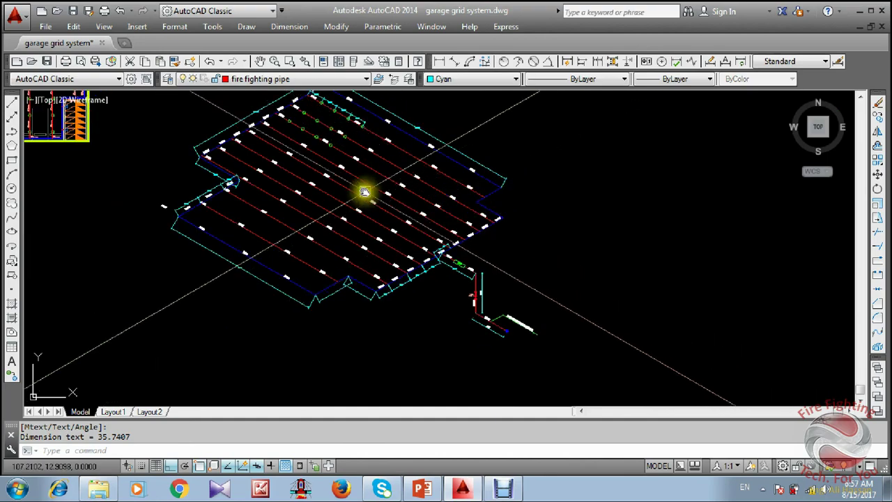
{"action": "middle_click_drag", "start_coordinate": [364, 191], "coordinate": [378, 204]}
{"action": "scroll", "coordinate": [382, 301], "scroll_direction": "up", "scroll_amount": 1}
{"action": "middle_click_drag", "start_coordinate": [537, 234], "coordinate": [625, 189]}
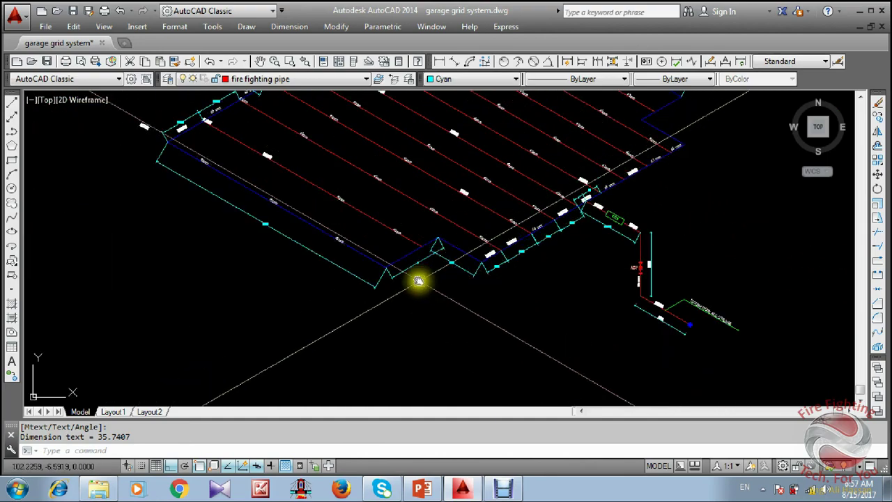
{"action": "scroll", "coordinate": [419, 280], "scroll_direction": "down", "scroll_amount": 4}
{"action": "scroll", "coordinate": [560, 213], "scroll_direction": "up", "scroll_amount": 6}
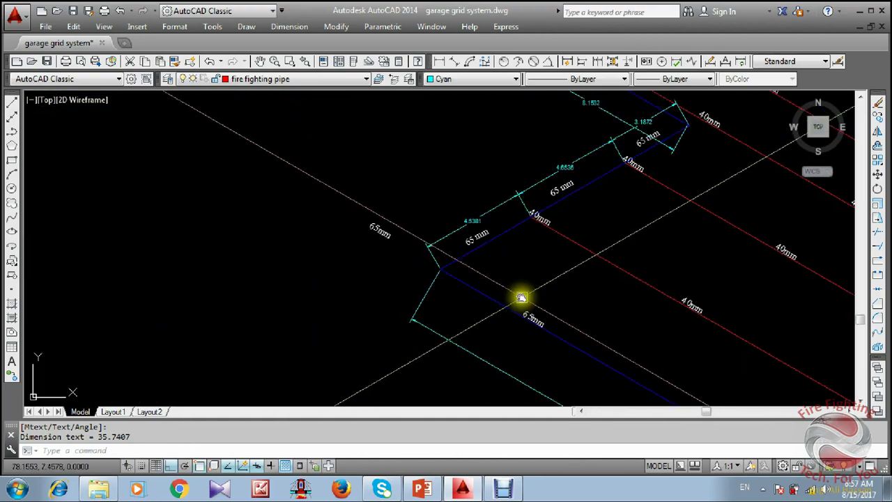
{"action": "scroll", "coordinate": [522, 297], "scroll_direction": "down", "scroll_amount": 3}
{"action": "scroll", "coordinate": [495, 253], "scroll_direction": "up", "scroll_amount": 3}
{"action": "left_click", "coordinate": [385, 259]}
{"action": "type", "text": "E"}
{"action": "key", "text": "Return"}
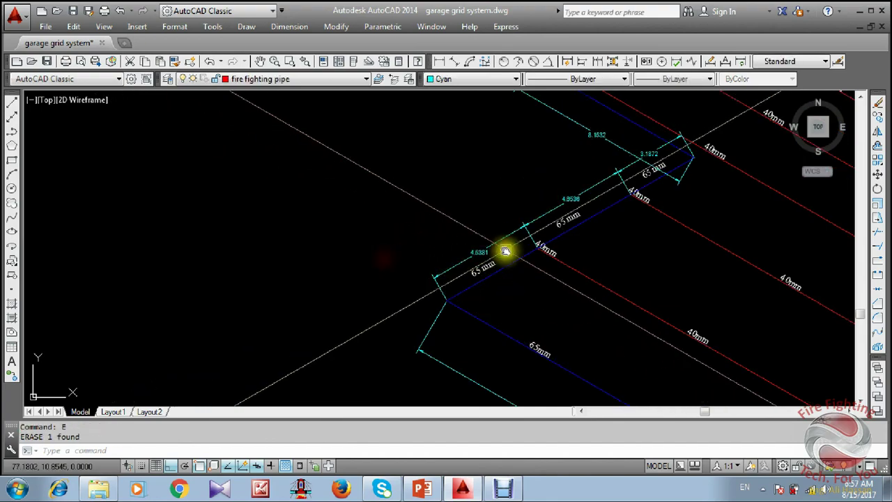
Measure the distance along the main in the plan from the first 40mm branch to the outer main corner.
{"action": "scroll", "coordinate": [504, 257], "scroll_direction": "down", "scroll_amount": 4}
{"action": "scroll", "coordinate": [225, 175], "scroll_direction": "up", "scroll_amount": 5}
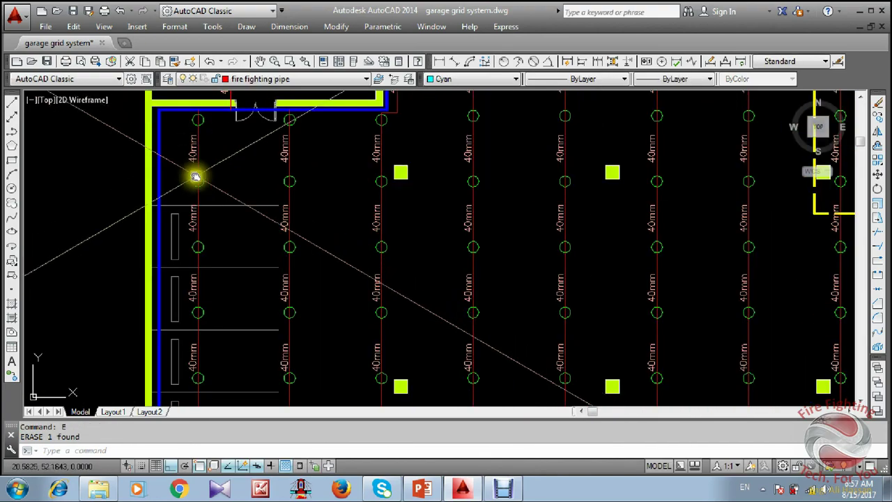
{"action": "middle_click_drag", "start_coordinate": [195, 176], "coordinate": [303, 232]}
{"action": "type", "text": "DI"}
{"action": "key", "text": "Return"}
{"action": "scroll", "coordinate": [304, 175], "scroll_direction": "up", "scroll_amount": 2}
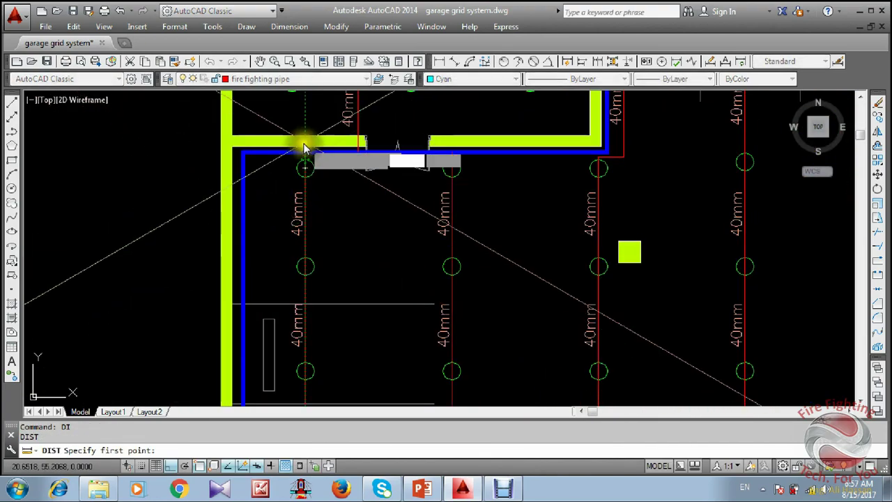
{"action": "left_click", "coordinate": [307, 155]}
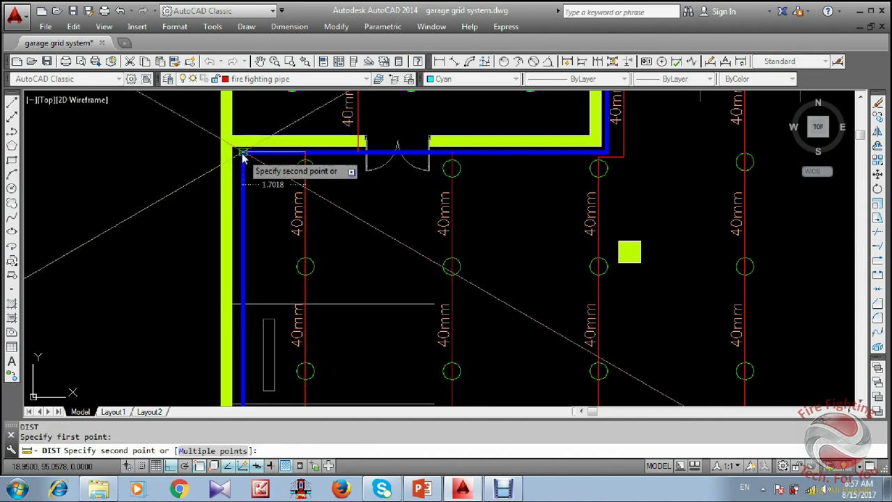
{"action": "key", "text": "Escape"}
Override the text of the first dimension on the first new leg with 1700.
{"action": "scroll", "coordinate": [258, 168], "scroll_direction": "down", "scroll_amount": 8}
{"action": "scroll", "coordinate": [428, 263], "scroll_direction": "up", "scroll_amount": 8}
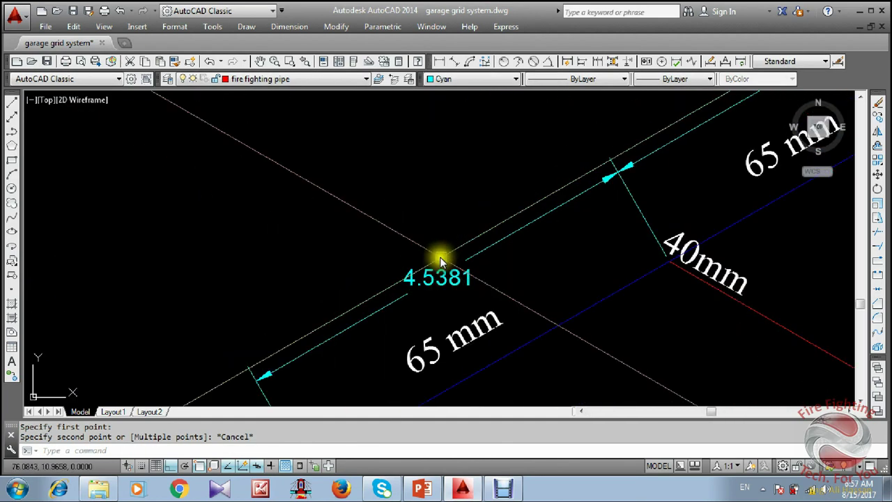
{"action": "double_click", "coordinate": [433, 279]}
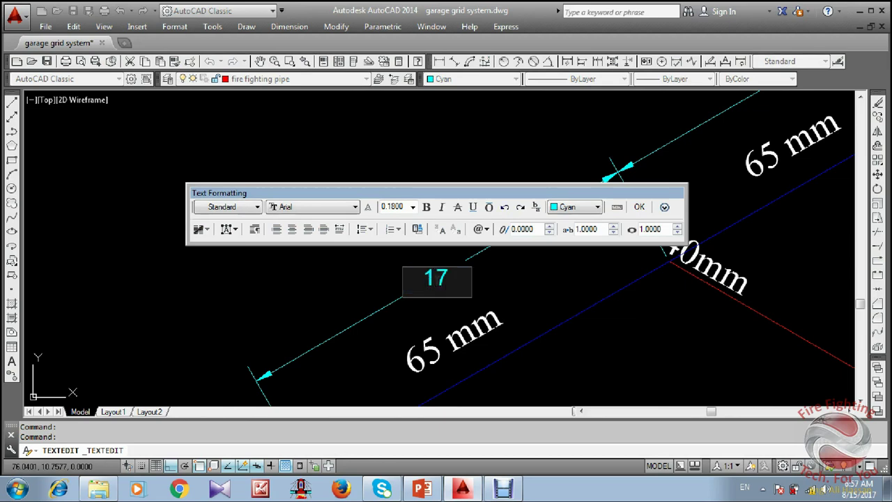
{"action": "left_click", "coordinate": [387, 351]}
Measure the spacing between the first and second 40mm branches along the main in the plan.
{"action": "scroll", "coordinate": [453, 309], "scroll_direction": "down", "scroll_amount": 8}
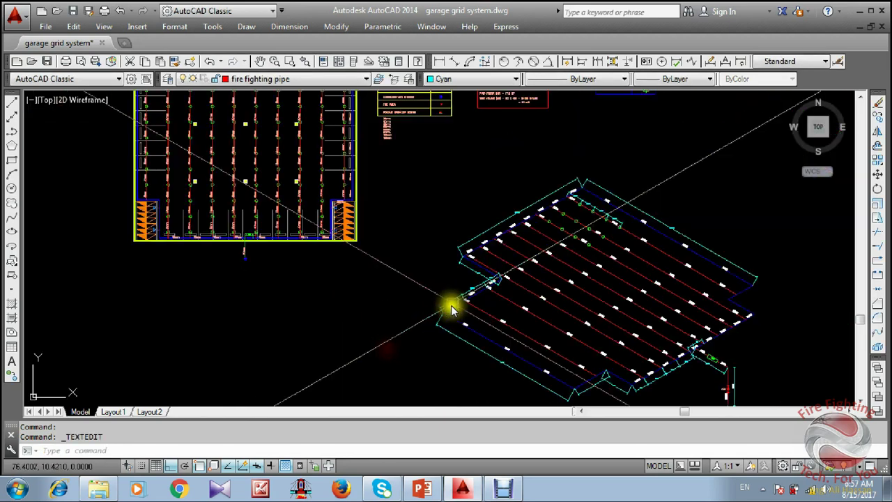
{"action": "scroll", "coordinate": [159, 92], "scroll_direction": "up", "scroll_amount": 2}
{"action": "middle_click_drag", "start_coordinate": [160, 91], "coordinate": [204, 230]}
{"action": "scroll", "coordinate": [204, 230], "scroll_direction": "up", "scroll_amount": 4}
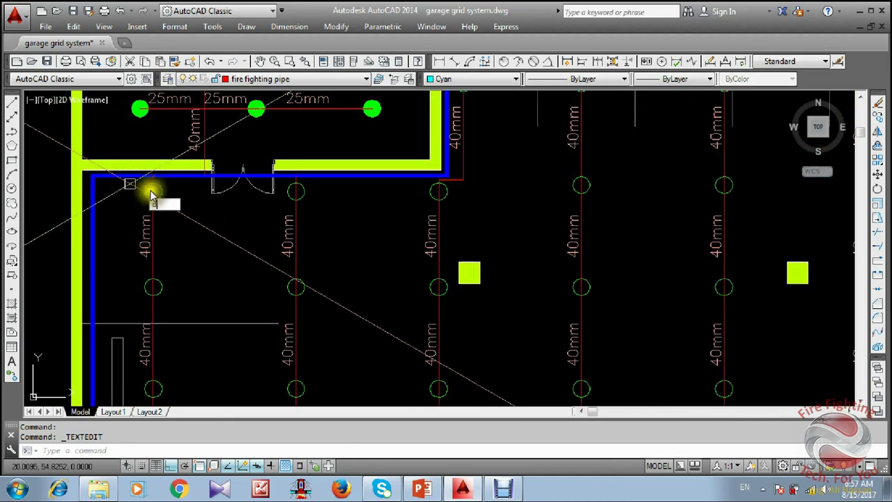
{"action": "type", "text": "DI"}
{"action": "key", "text": "Return"}
{"action": "left_click", "coordinate": [151, 168]}
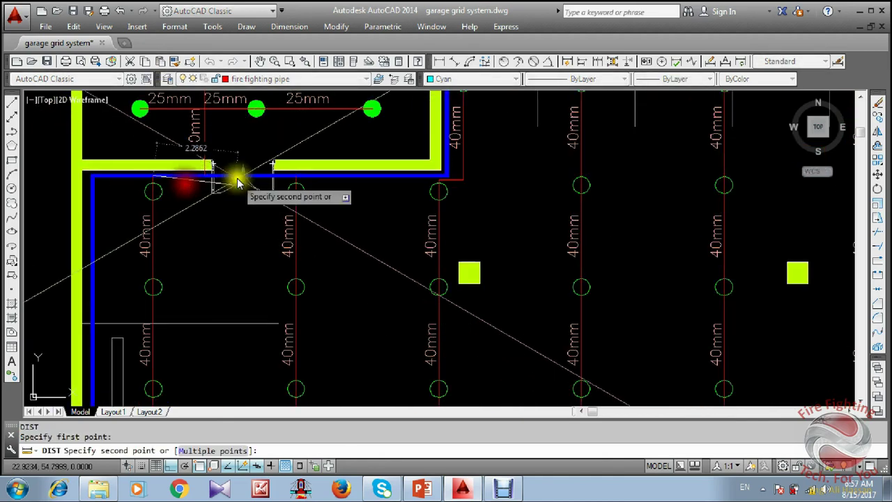
{"action": "key", "text": "Escape"}
Override the text of the middle dimension on the first new leg with 4.
{"action": "scroll", "coordinate": [296, 182], "scroll_direction": "down", "scroll_amount": 6}
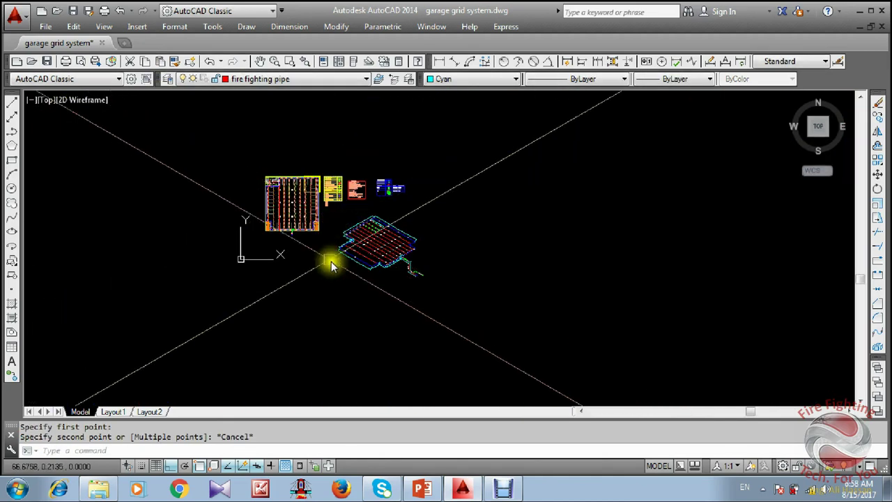
{"action": "scroll", "coordinate": [335, 255], "scroll_direction": "up", "scroll_amount": 7}
{"action": "double_click", "coordinate": [344, 230]}
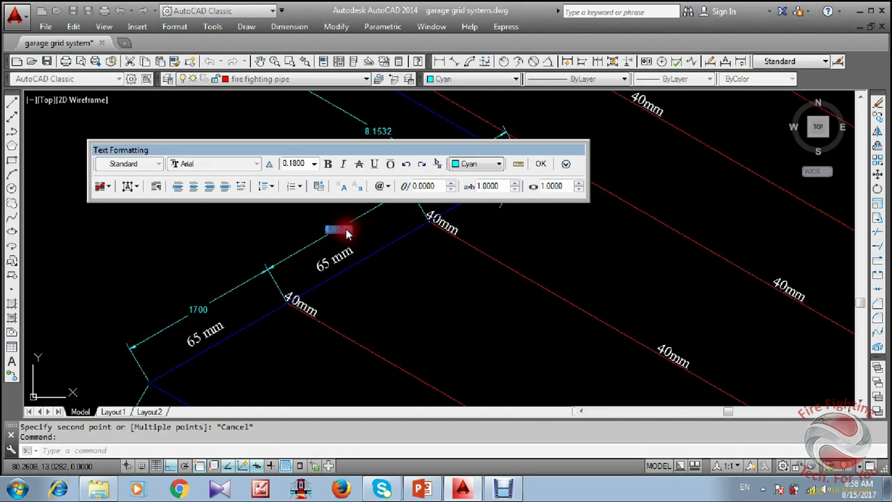
{"action": "left_click", "coordinate": [450, 304]}
Measure the distance along the main in the plan from the second 40mm branch to the recessed room's corner.
{"action": "scroll", "coordinate": [474, 307], "scroll_direction": "down", "scroll_amount": 6}
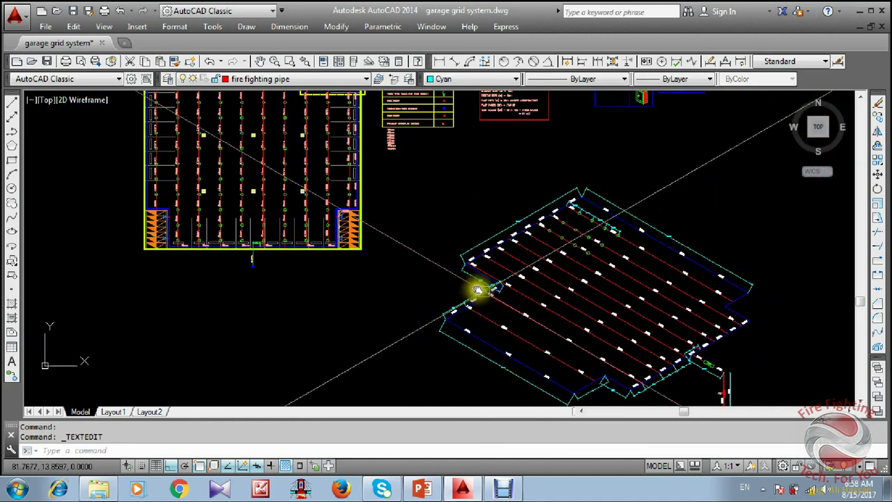
{"action": "middle_click_drag", "start_coordinate": [359, 183], "coordinate": [392, 251]}
{"action": "scroll", "coordinate": [237, 122], "scroll_direction": "up", "scroll_amount": 6}
{"action": "middle_click_drag", "start_coordinate": [198, 159], "coordinate": [392, 208]}
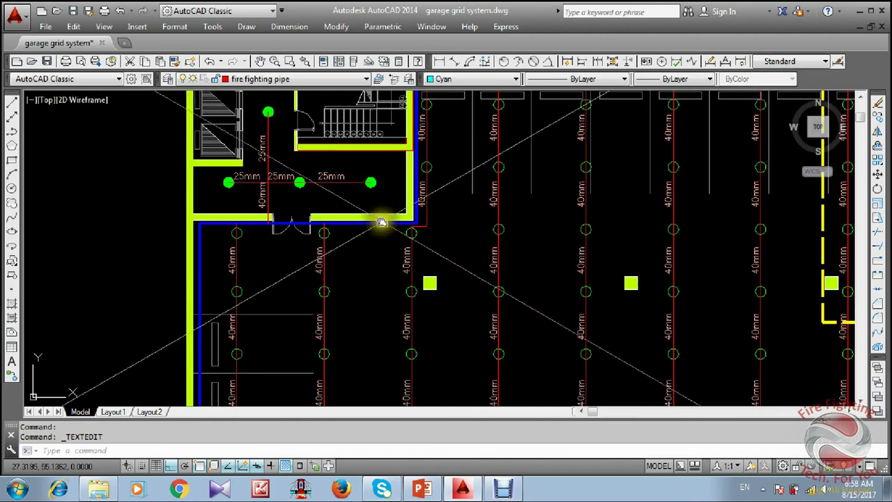
{"action": "scroll", "coordinate": [319, 136], "scroll_direction": "down", "scroll_amount": 2}
{"action": "scroll", "coordinate": [354, 143], "scroll_direction": "up", "scroll_amount": 4}
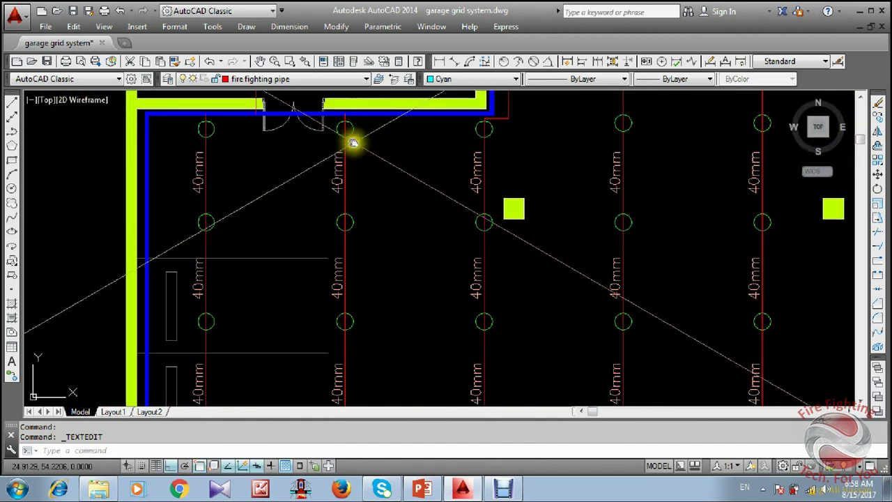
{"action": "middle_click_drag", "start_coordinate": [354, 143], "coordinate": [355, 212]}
{"action": "type", "text": "i"}
{"action": "key", "text": "Return"}
{"action": "scroll", "coordinate": [345, 185], "scroll_direction": "up", "scroll_amount": 2}
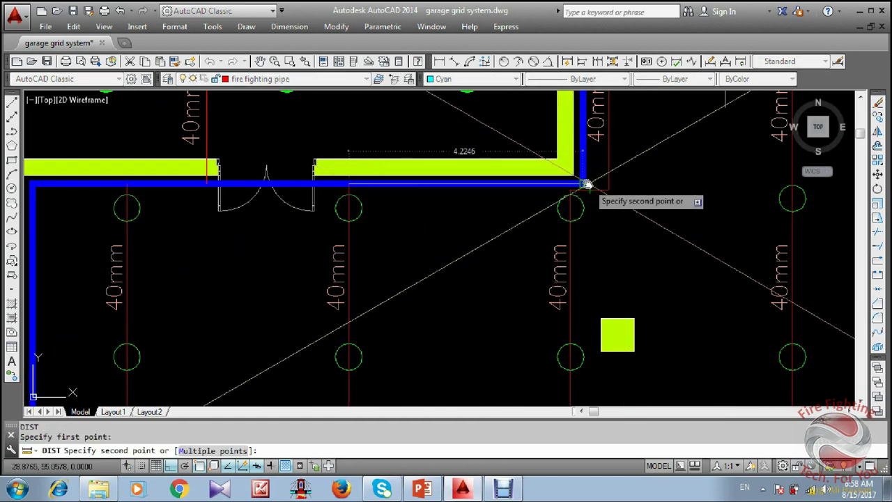
{"action": "key", "text": "Escape"}
Override the text of the last dimension on the first new leg, next to the inner corner, with 4200.
{"action": "scroll", "coordinate": [588, 185], "scroll_direction": "down", "scroll_amount": 6}
{"action": "scroll", "coordinate": [504, 223], "scroll_direction": "up", "scroll_amount": 1}
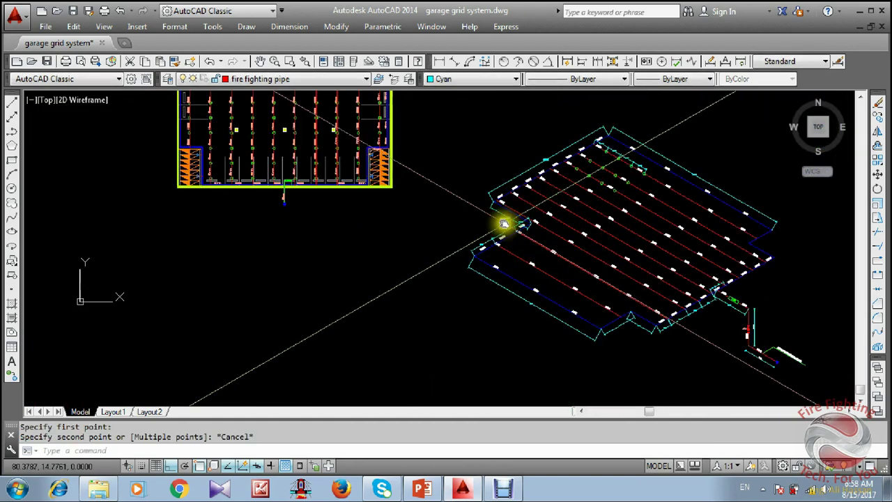
{"action": "scroll", "coordinate": [504, 223], "scroll_direction": "up", "scroll_amount": 10}
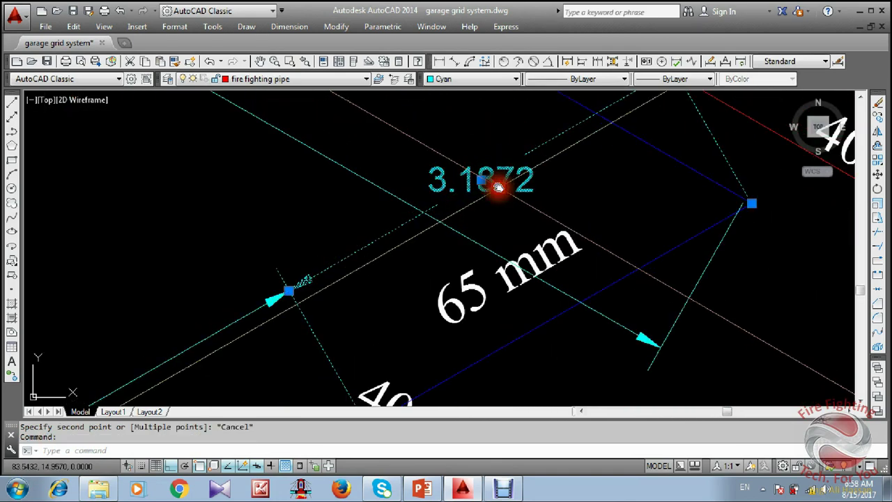
{"action": "double_click", "coordinate": [499, 181]}
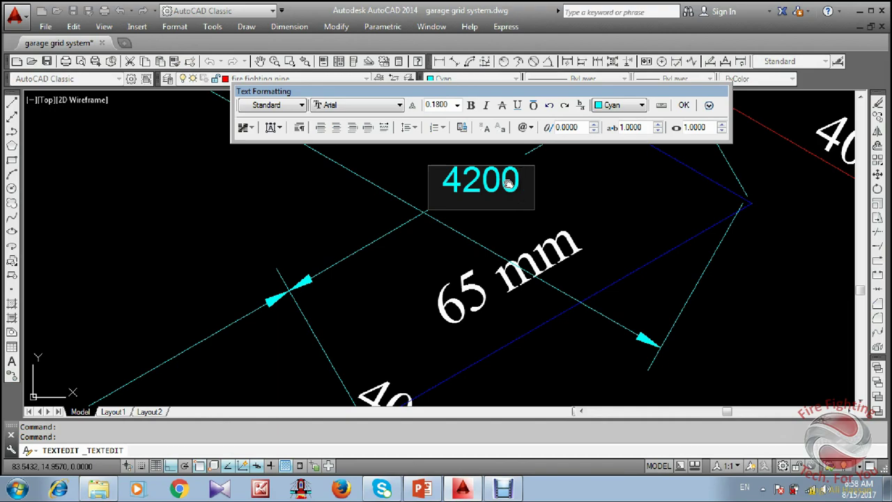
{"action": "left_click", "coordinate": [631, 294]}
{"action": "scroll", "coordinate": [576, 275], "scroll_direction": "down", "scroll_amount": 6}
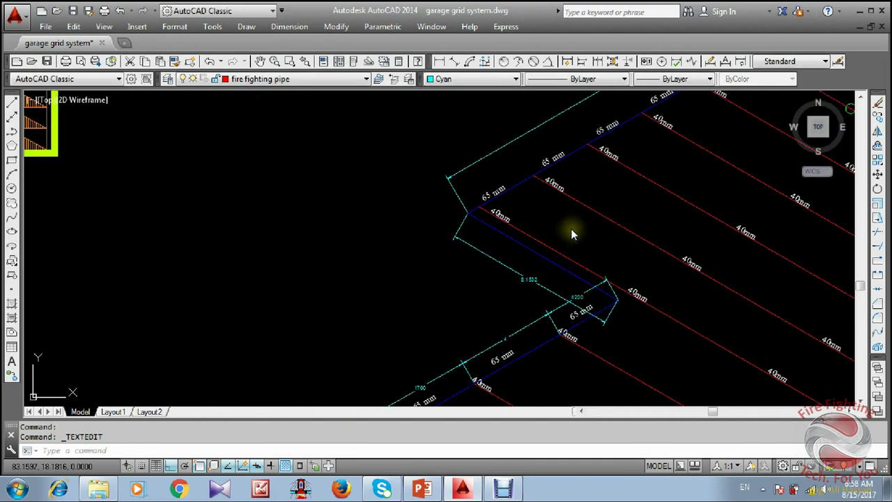
{"action": "scroll", "coordinate": [532, 273], "scroll_direction": "up", "scroll_amount": 3}
{"action": "scroll", "coordinate": [529, 274], "scroll_direction": "down", "scroll_amount": 5}
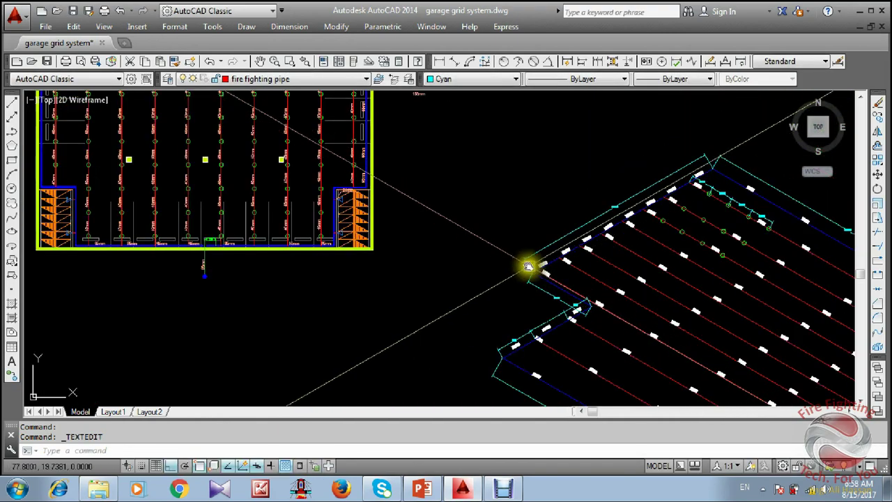
{"action": "scroll", "coordinate": [527, 265], "scroll_direction": "up", "scroll_amount": 3}
{"action": "scroll", "coordinate": [578, 302], "scroll_direction": "down", "scroll_amount": 4}
{"action": "scroll", "coordinate": [604, 265], "scroll_direction": "up", "scroll_amount": 5}
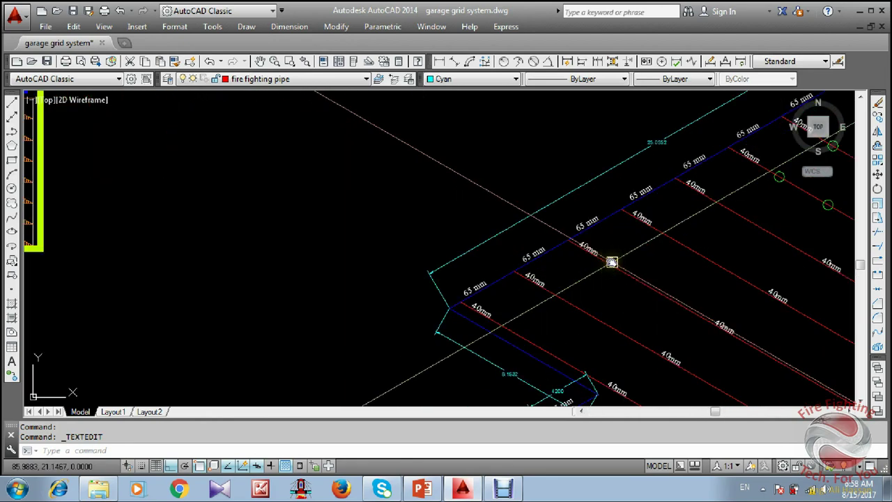
Add an aligned dimension between the second and third 40mm branches from the main's outer corner and override its text with 4000.
{"action": "scroll", "coordinate": [548, 275], "scroll_direction": "down", "scroll_amount": 6}
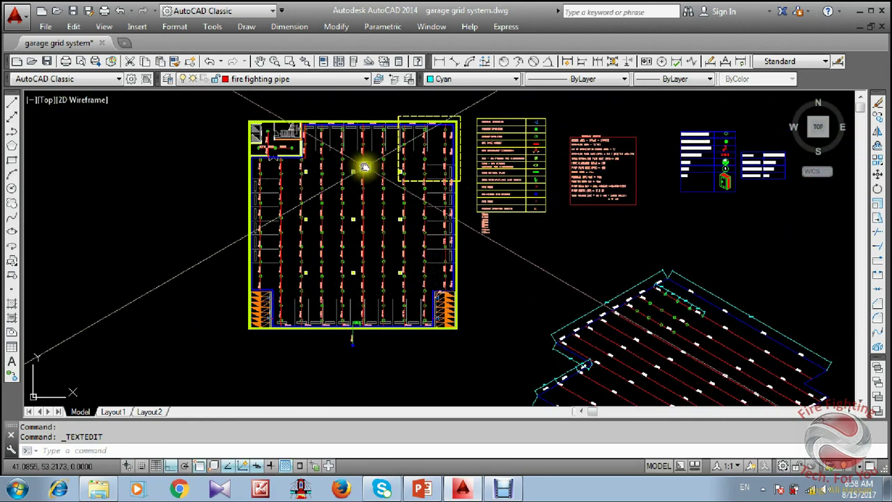
{"action": "scroll", "coordinate": [656, 331], "scroll_direction": "up", "scroll_amount": 3}
{"action": "scroll", "coordinate": [532, 283], "scroll_direction": "up", "scroll_amount": 5}
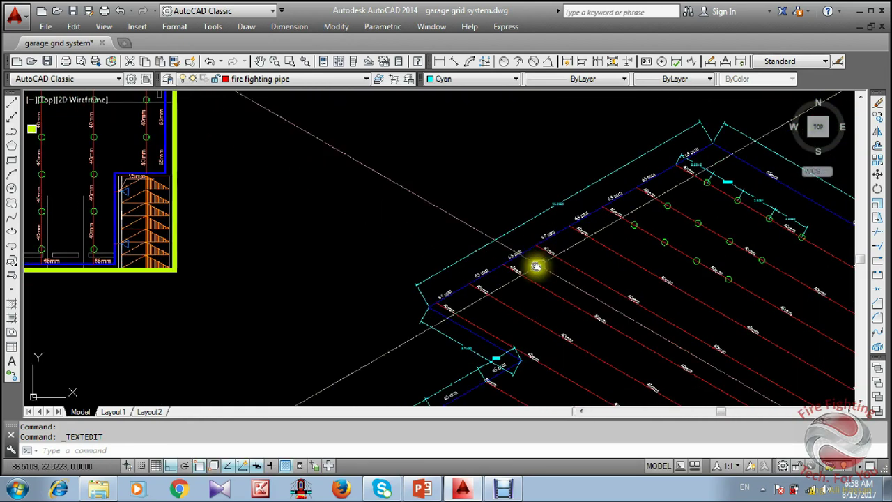
{"action": "type", "text": "d"}
{"action": "key", "text": "Return"}
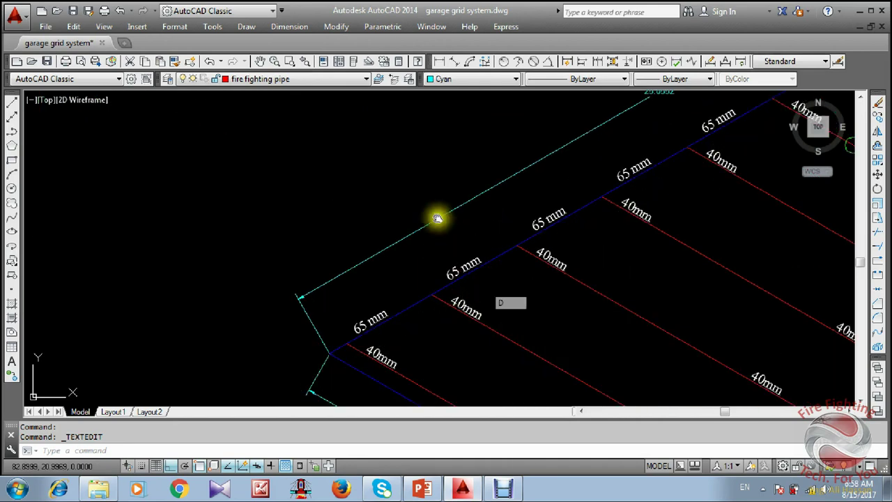
{"action": "left_click", "coordinate": [454, 62]}
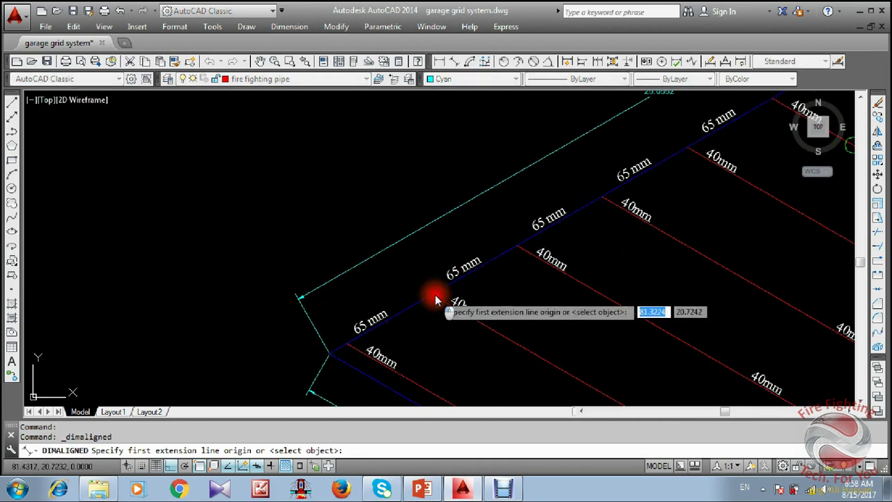
{"action": "left_click", "coordinate": [433, 295]}
{"action": "left_click", "coordinate": [518, 249]}
{"action": "scroll", "coordinate": [488, 241], "scroll_direction": "up", "scroll_amount": 3}
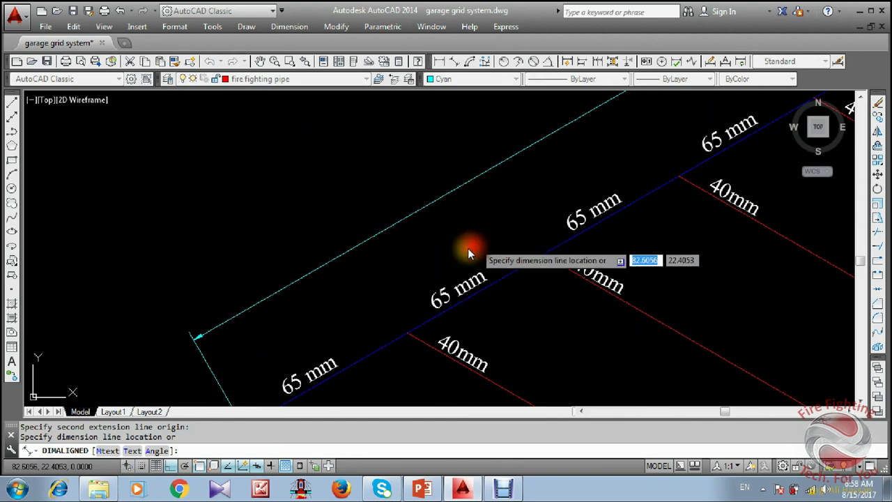
{"action": "left_click", "coordinate": [466, 257]}
{"action": "scroll", "coordinate": [490, 234], "scroll_direction": "down", "scroll_amount": 2}
{"action": "scroll", "coordinate": [494, 294], "scroll_direction": "up", "scroll_amount": 2}
{"action": "middle_click_drag", "start_coordinate": [493, 294], "coordinate": [356, 126]}
{"action": "scroll", "coordinate": [355, 127], "scroll_direction": "down", "scroll_amount": 4}
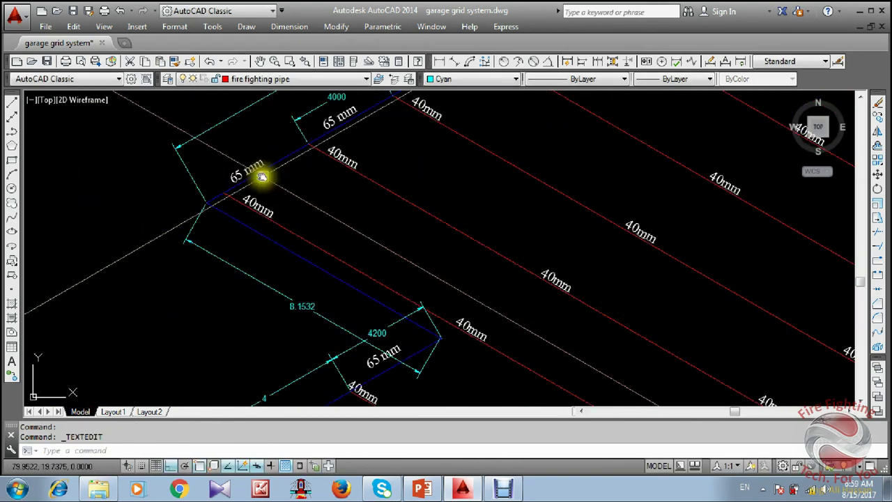
Stretch the long upper dimension's end from the main's outer corner to the start of the first 40mm branch.
{"action": "scroll", "coordinate": [206, 189], "scroll_direction": "up", "scroll_amount": 2}
{"action": "middle_click_drag", "start_coordinate": [207, 189], "coordinate": [236, 248]}
{"action": "left_click", "coordinate": [233, 273]}
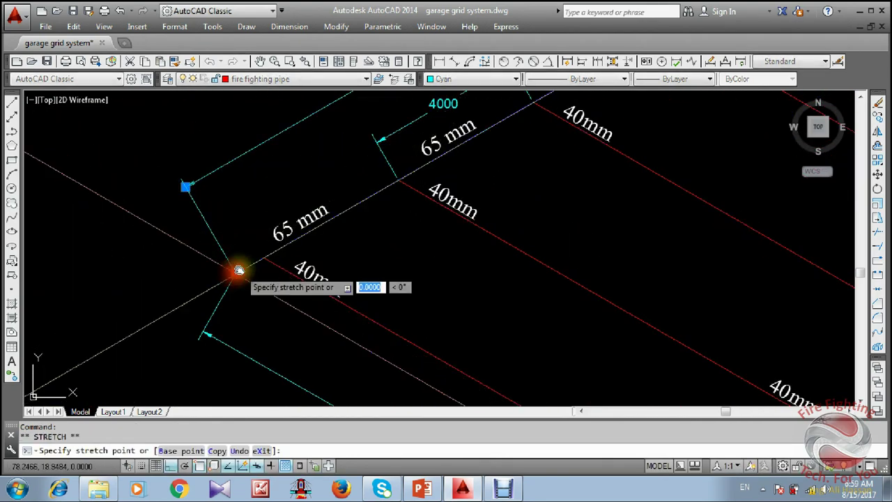
{"action": "scroll", "coordinate": [350, 253], "scroll_direction": "down", "scroll_amount": 4}
{"action": "scroll", "coordinate": [293, 261], "scroll_direction": "up", "scroll_amount": 2}
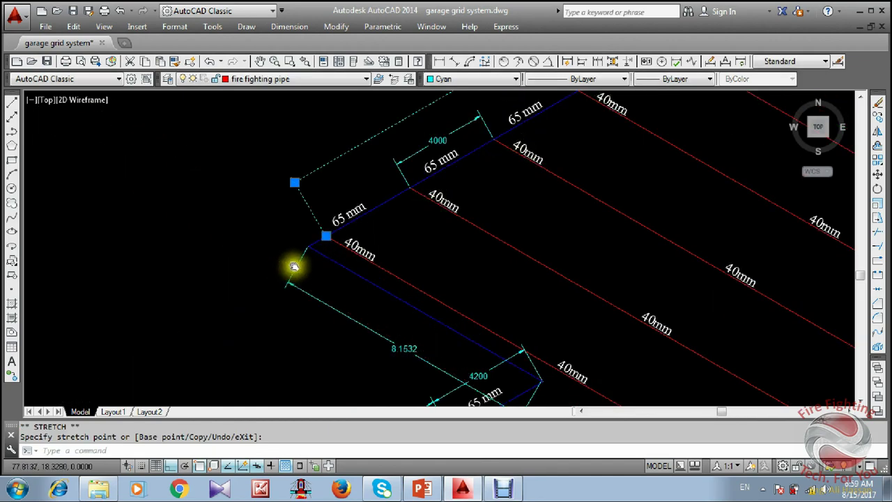
{"action": "scroll", "coordinate": [347, 202], "scroll_direction": "up", "scroll_amount": 3}
{"action": "key", "text": "Escape"}
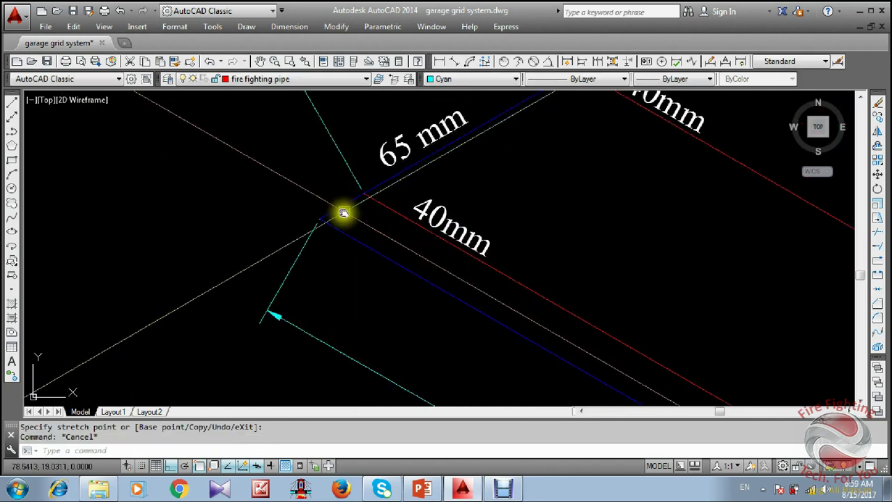
Measure the distance in the plan from the main's corner beside the stair room to the first 40mm branch.
{"action": "scroll", "coordinate": [313, 279], "scroll_direction": "down", "scroll_amount": 3}
{"action": "scroll", "coordinate": [313, 287], "scroll_direction": "up", "scroll_amount": 2}
{"action": "middle_click_drag", "start_coordinate": [304, 274], "coordinate": [490, 279]}
{"action": "scroll", "coordinate": [490, 278], "scroll_direction": "down", "scroll_amount": 2}
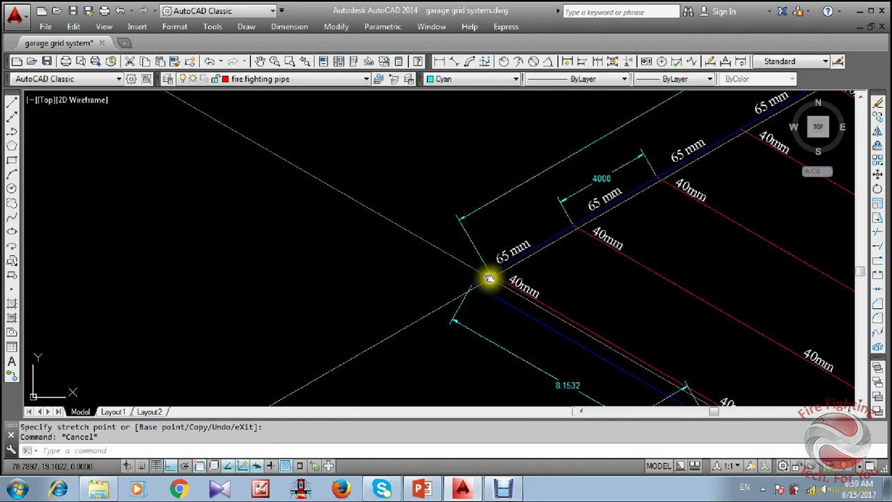
{"action": "scroll", "coordinate": [481, 280], "scroll_direction": "down", "scroll_amount": 5}
{"action": "middle_click_drag", "start_coordinate": [170, 109], "coordinate": [280, 299]}
{"action": "scroll", "coordinate": [179, 125], "scroll_direction": "up", "scroll_amount": 2}
{"action": "scroll", "coordinate": [235, 143], "scroll_direction": "up", "scroll_amount": 4}
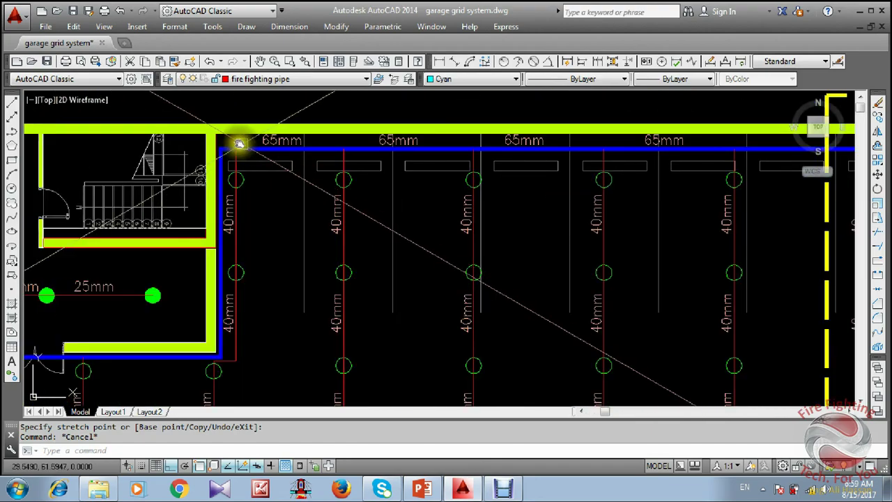
{"action": "type", "text": "di"}
{"action": "key", "text": "Return"}
{"action": "left_click", "coordinate": [220, 152]}
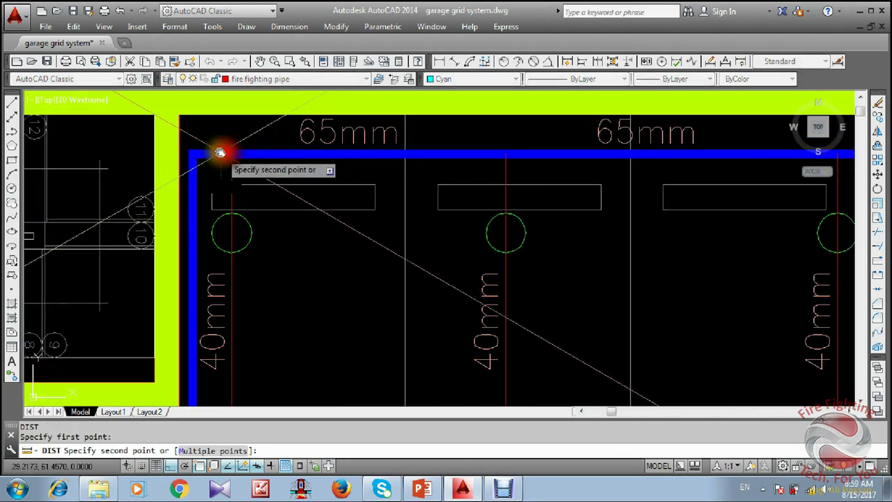
{"action": "key", "text": "Escape"}
Add an aligned dimension between the isometric main's outer corner and the first 40mm branch, in line with the long dimension.
{"action": "scroll", "coordinate": [209, 161], "scroll_direction": "down", "scroll_amount": 7}
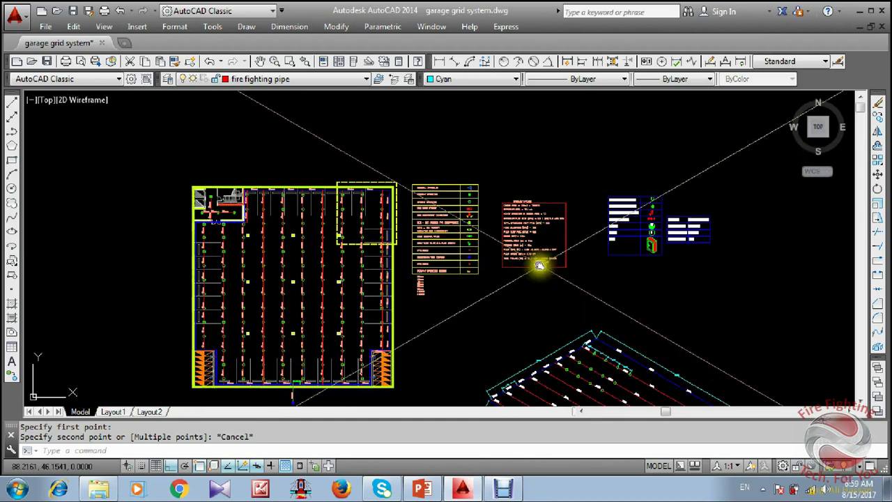
{"action": "middle_click_drag", "start_coordinate": [483, 399], "coordinate": [309, 264]}
{"action": "scroll", "coordinate": [308, 265], "scroll_direction": "up", "scroll_amount": 6}
{"action": "middle_click_drag", "start_coordinate": [351, 294], "coordinate": [427, 95]}
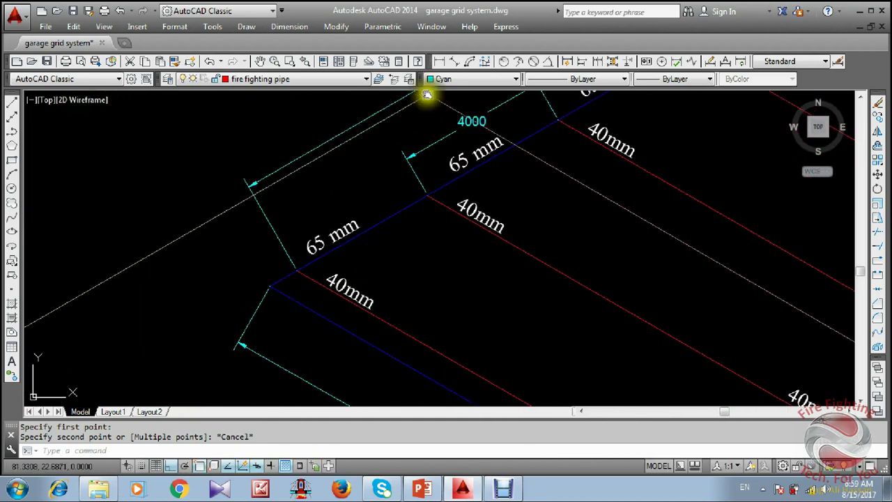
{"action": "left_click", "coordinate": [454, 62]}
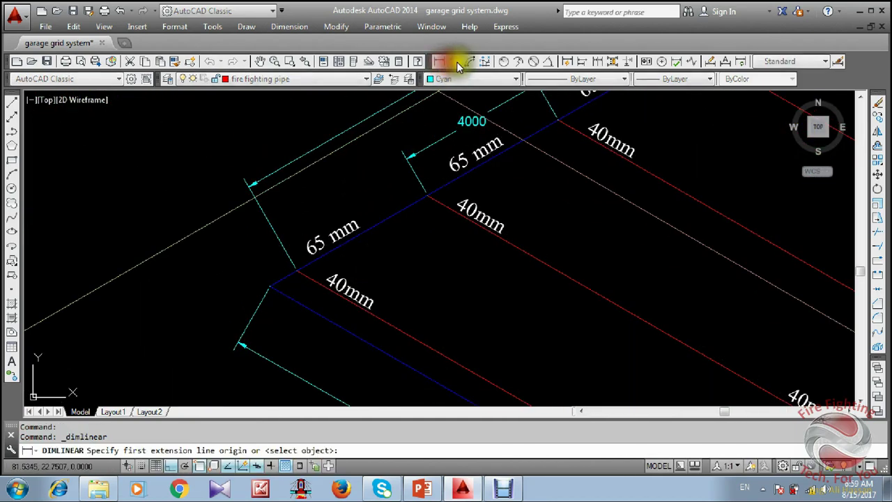
{"action": "left_click", "coordinate": [267, 288]}
{"action": "left_click", "coordinate": [295, 265]}
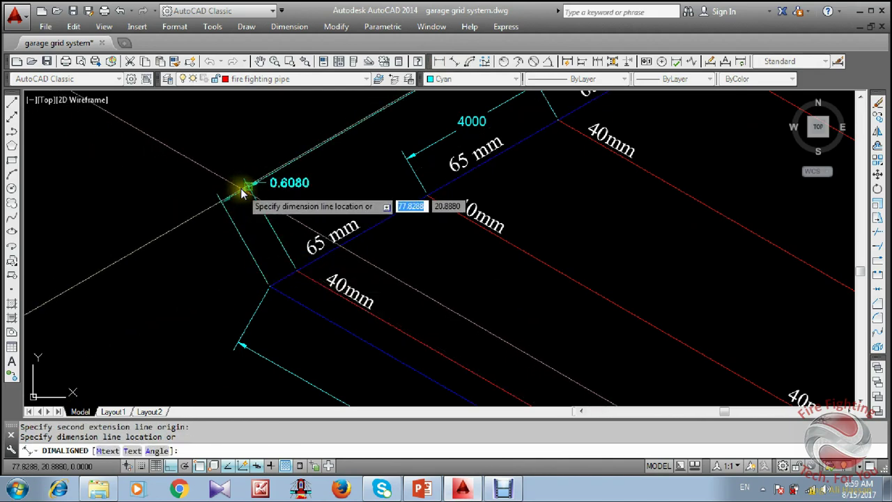
{"action": "left_click", "coordinate": [242, 193]}
Override the text of the short dimension at the outer corner with 500.
{"action": "scroll", "coordinate": [301, 191], "scroll_direction": "up", "scroll_amount": 2}
{"action": "left_click", "coordinate": [302, 192]}
{"action": "double_click", "coordinate": [301, 189]}
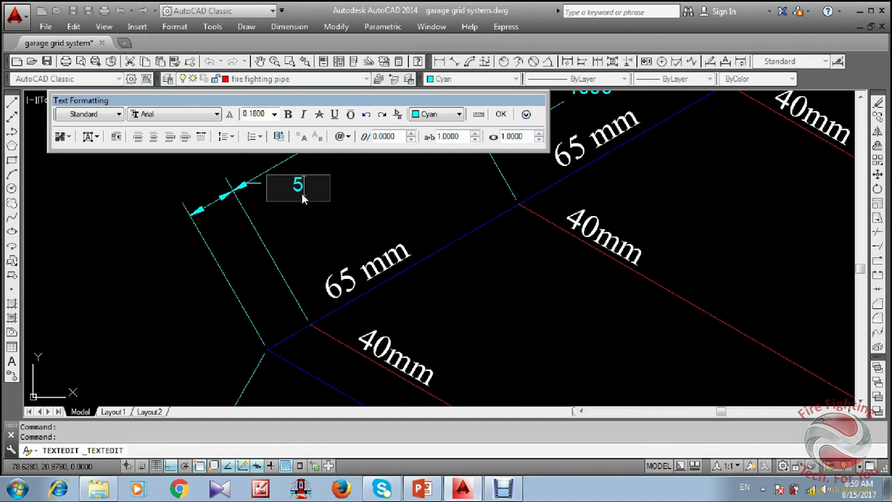
{"action": "left_click", "coordinate": [371, 247]}
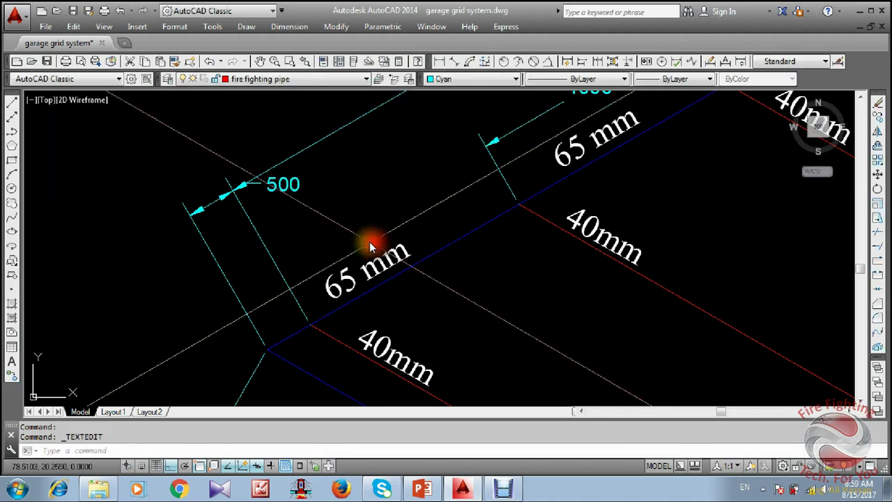
{"action": "key", "text": "Escape"}
Examine the dimensions along the isometric's far 65mm main and the outermost sprinkler branch for missing ones.
{"action": "scroll", "coordinate": [462, 253], "scroll_direction": "down", "scroll_amount": 6}
{"action": "scroll", "coordinate": [556, 225], "scroll_direction": "up", "scroll_amount": 4}
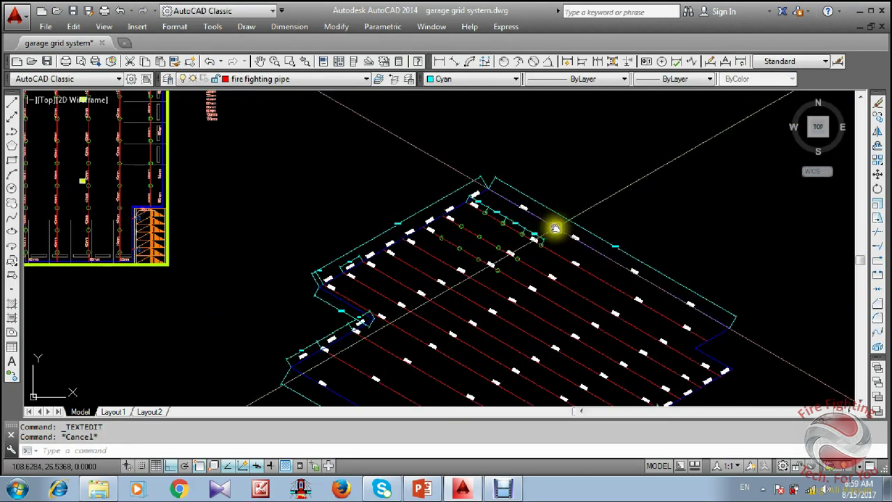
{"action": "scroll", "coordinate": [508, 204], "scroll_direction": "down", "scroll_amount": 3}
{"action": "scroll", "coordinate": [523, 233], "scroll_direction": "up", "scroll_amount": 2}
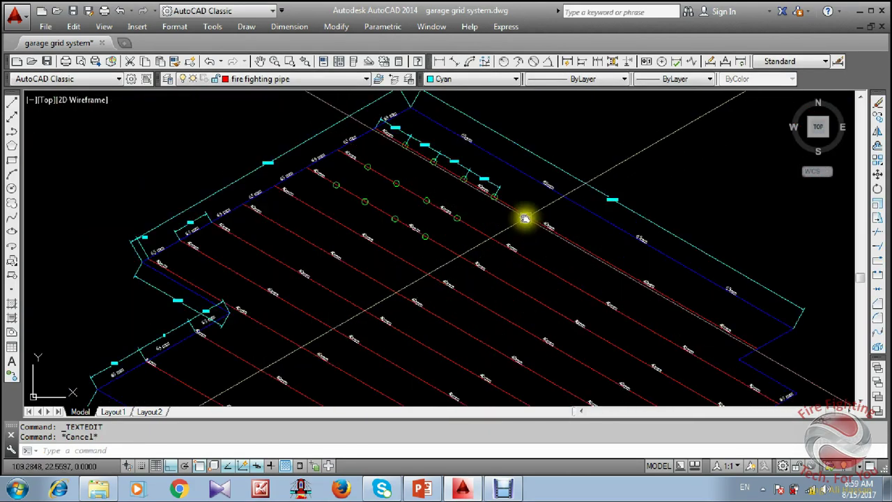
{"action": "scroll", "coordinate": [491, 192], "scroll_direction": "up", "scroll_amount": 1}
{"action": "mouse_move", "coordinate": [491, 193]}
{"action": "middle_mouse_down"}
{"action": "mouse_move", "coordinate": [408, 227]}
{"action": "mouse_move", "coordinate": [318, 217]}
{"action": "middle_mouse_up"}
{"action": "scroll", "coordinate": [416, 235], "scroll_direction": "up", "scroll_amount": 1}
{"action": "scroll", "coordinate": [334, 217], "scroll_direction": "down", "scroll_amount": 2}
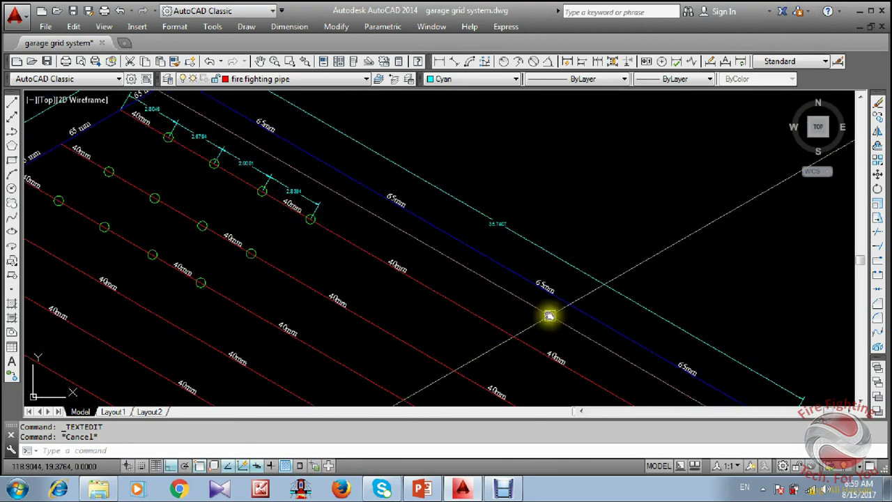
{"action": "middle_click_drag", "start_coordinate": [549, 315], "coordinate": [461, 239]}
{"action": "scroll", "coordinate": [461, 240], "scroll_direction": "down", "scroll_amount": 1}
{"action": "scroll", "coordinate": [343, 181], "scroll_direction": "up", "scroll_amount": 1}
{"action": "middle_click_drag", "start_coordinate": [341, 184], "coordinate": [529, 310]}
{"action": "scroll", "coordinate": [524, 308], "scroll_direction": "down", "scroll_amount": 2}
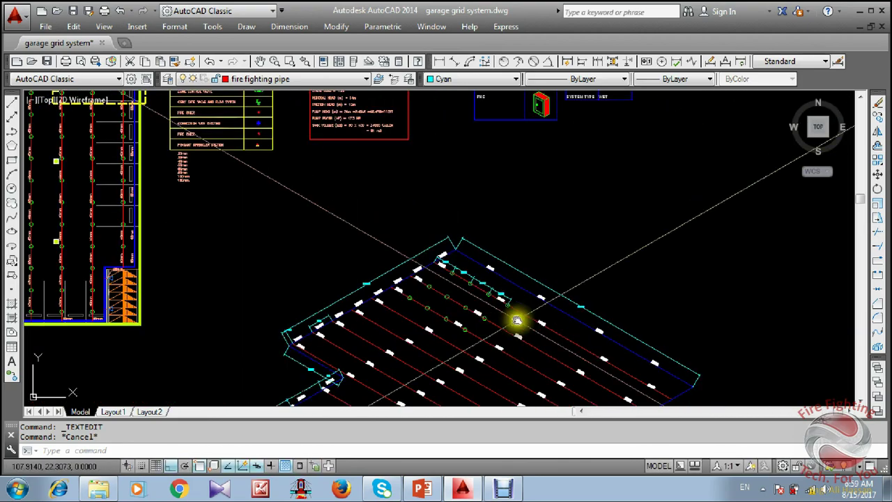
Add an aligned dimension from the last sprinkler on the outermost 40mm branch to that branch's far end, aligned with the sprinkler dimensions.
{"action": "scroll", "coordinate": [517, 320], "scroll_direction": "up", "scroll_amount": 6}
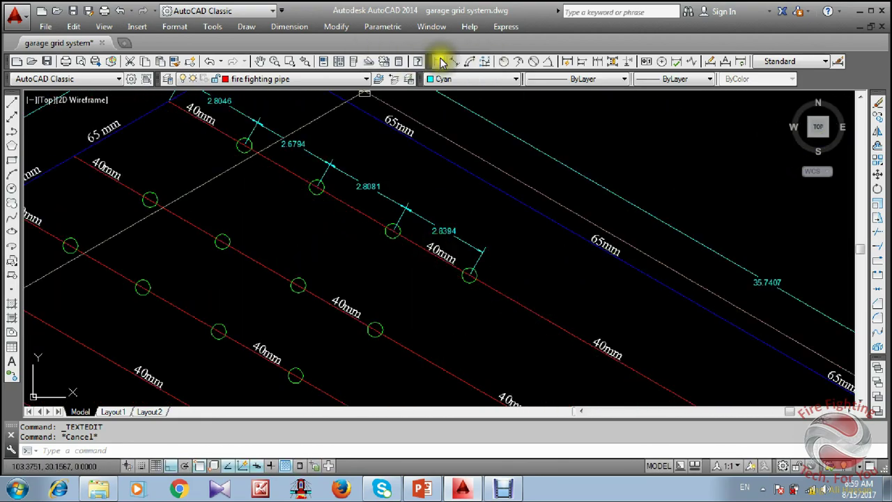
{"action": "scroll", "coordinate": [472, 284], "scroll_direction": "up", "scroll_amount": 4}
{"action": "left_click", "coordinate": [462, 64]}
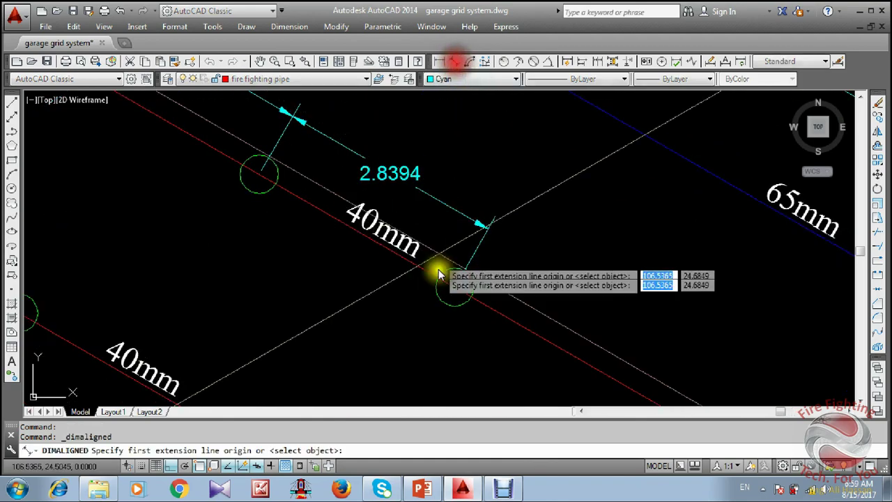
{"action": "left_click", "coordinate": [454, 287]}
{"action": "scroll", "coordinate": [423, 225], "scroll_direction": "down", "scroll_amount": 4}
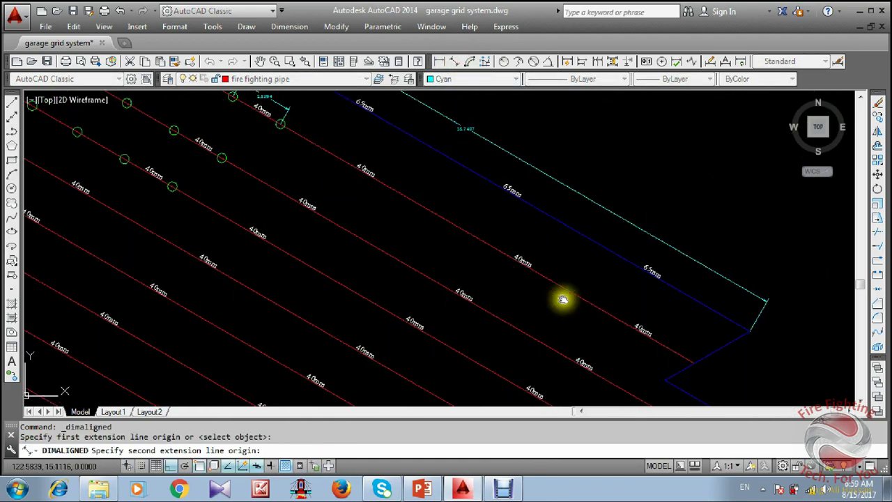
{"action": "scroll", "coordinate": [537, 244], "scroll_direction": "up", "scroll_amount": 3}
{"action": "left_click", "coordinate": [624, 322]}
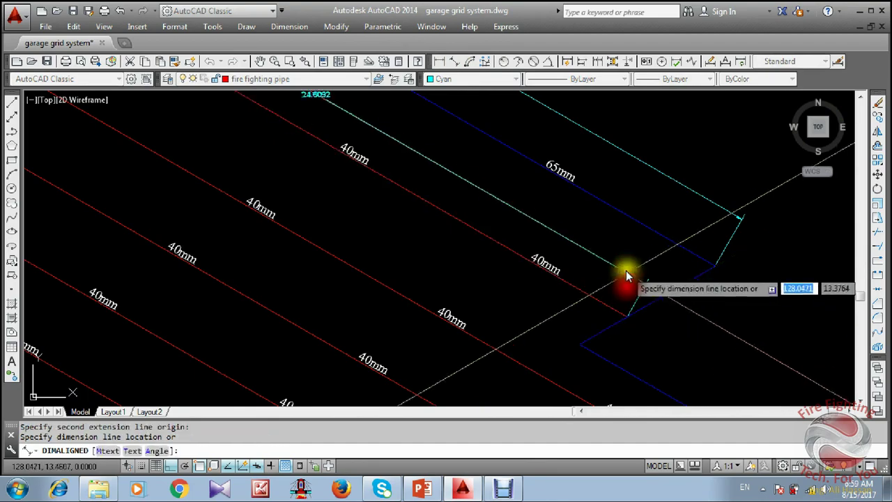
{"action": "scroll", "coordinate": [607, 258], "scroll_direction": "down", "scroll_amount": 5}
{"action": "scroll", "coordinate": [545, 242], "scroll_direction": "up", "scroll_amount": 3}
{"action": "scroll", "coordinate": [546, 242], "scroll_direction": "up", "scroll_amount": 6}
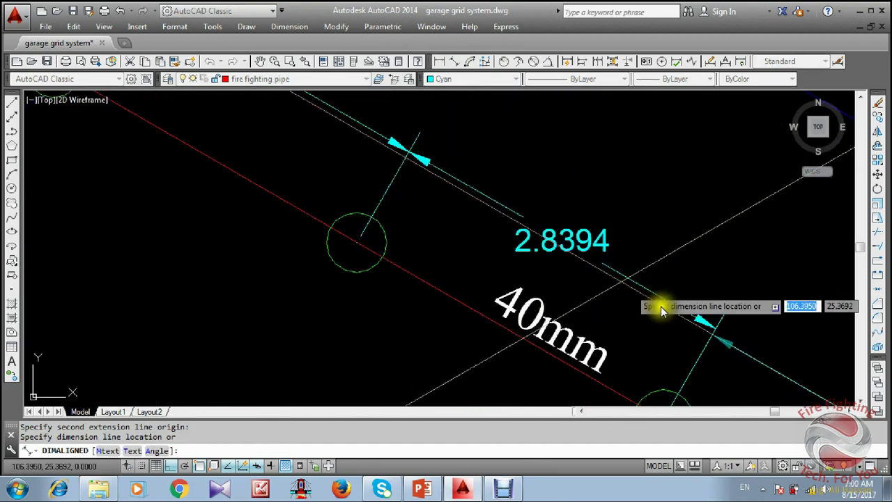
{"action": "left_click", "coordinate": [480, 162]}
{"action": "key", "text": "Escape"}
Measure the spacing between the first two sprinklers on the second 40mm branch from the plan's right wall.
{"action": "scroll", "coordinate": [474, 251], "scroll_direction": "down", "scroll_amount": 10}
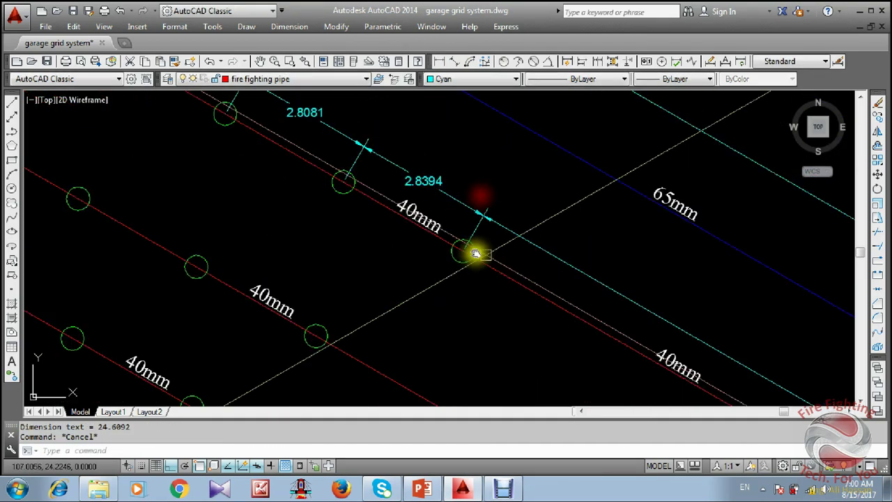
{"action": "scroll", "coordinate": [401, 218], "scroll_direction": "up", "scroll_amount": 8}
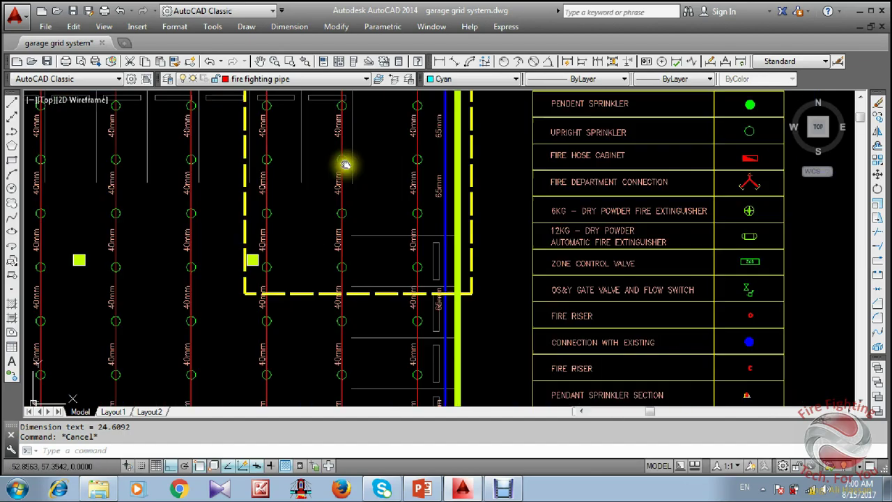
{"action": "type", "text": "di"}
{"action": "key", "text": "Return"}
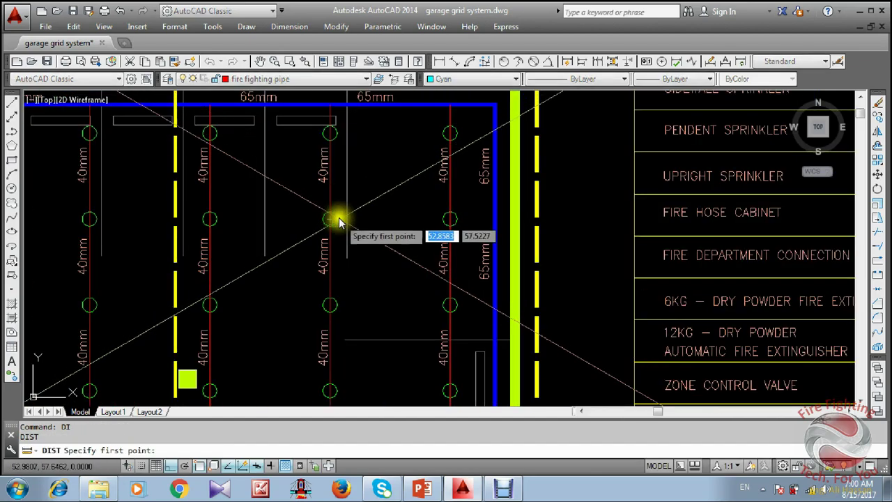
{"action": "left_click", "coordinate": [330, 219]}
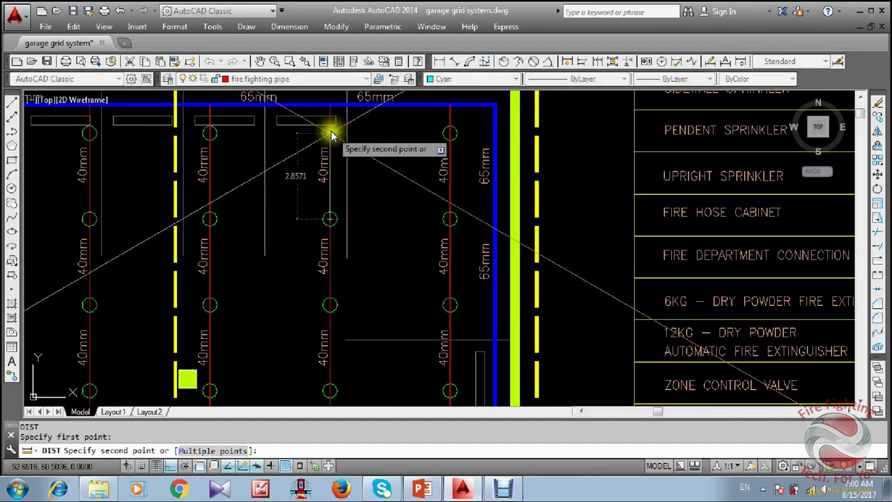
{"action": "key", "text": "Escape"}
Override the text of the dimension from the main to the first sprinkler on the outermost branch with 2900.
{"action": "scroll", "coordinate": [330, 134], "scroll_direction": "down", "scroll_amount": 8}
{"action": "scroll", "coordinate": [379, 205], "scroll_direction": "up", "scroll_amount": 8}
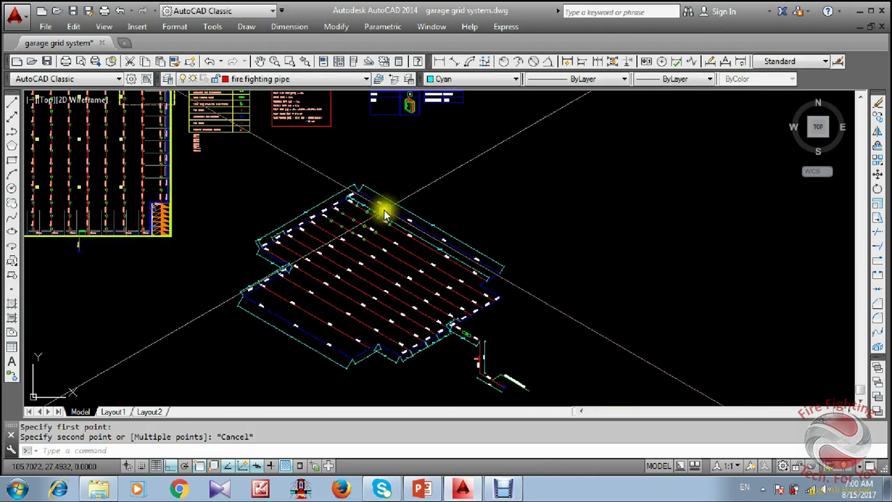
{"action": "scroll", "coordinate": [276, 198], "scroll_direction": "up", "scroll_amount": 6}
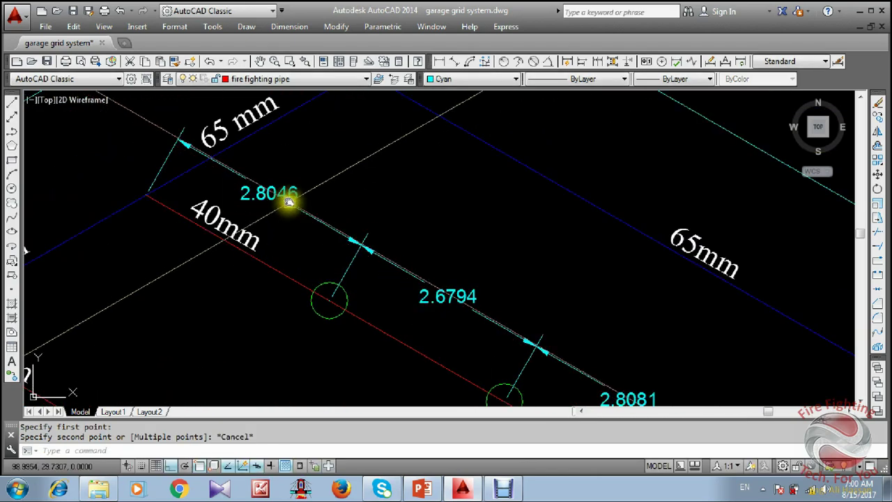
{"action": "double_click", "coordinate": [289, 193]}
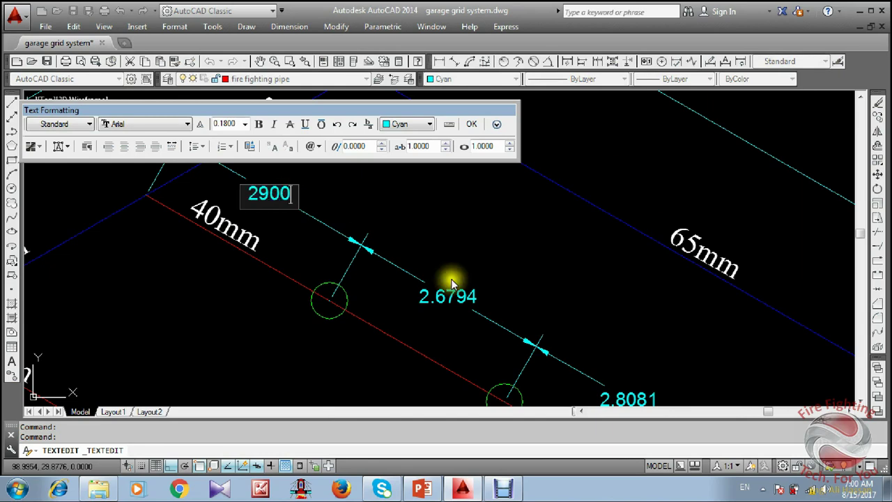
{"action": "left_click", "coordinate": [482, 274]}
Override the text of the dimension between the first and second sprinklers on the outermost 40mm branch with 2900.
{"action": "scroll", "coordinate": [471, 307], "scroll_direction": "up", "scroll_amount": 2}
{"action": "left_click", "coordinate": [429, 270]}
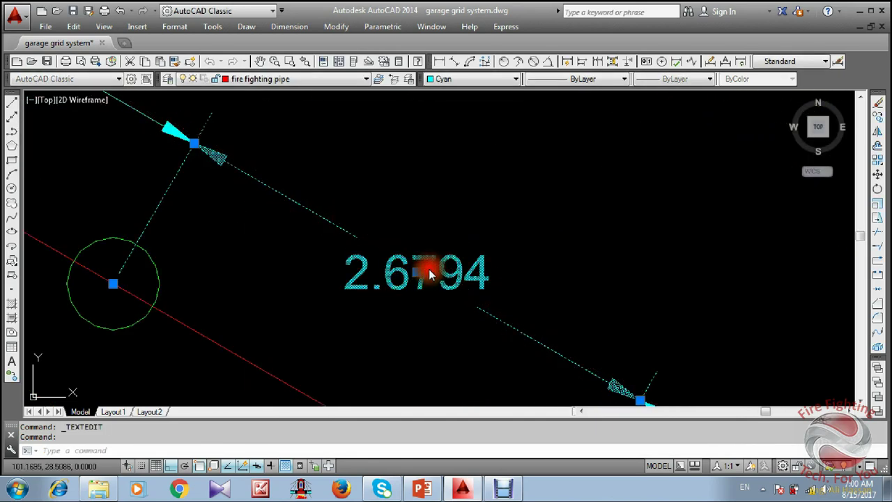
{"action": "double_click", "coordinate": [427, 274]}
{"action": "type", "text": "2900"}
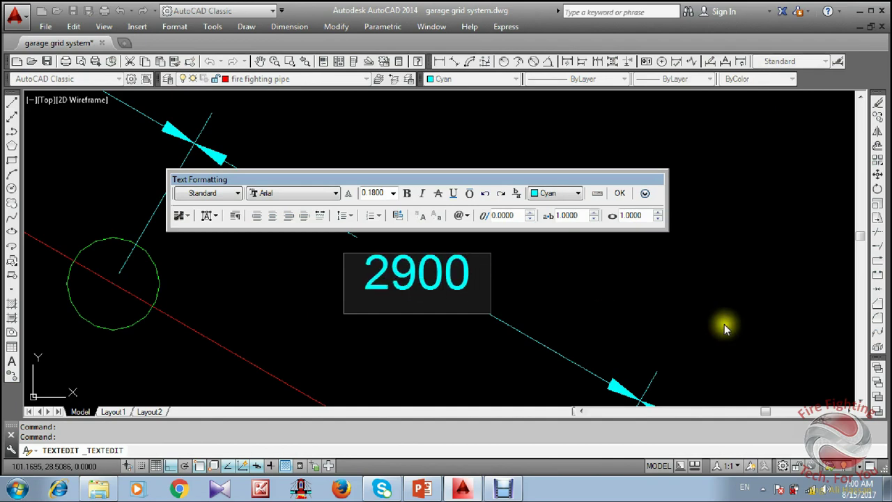
{"action": "left_click", "coordinate": [725, 328]}
Override the texts of the remaining two sprinkler spacing dimensions on the outermost branch, up to the fourth sprinkler, with 2900.
{"action": "scroll", "coordinate": [551, 279], "scroll_direction": "down", "scroll_amount": 5}
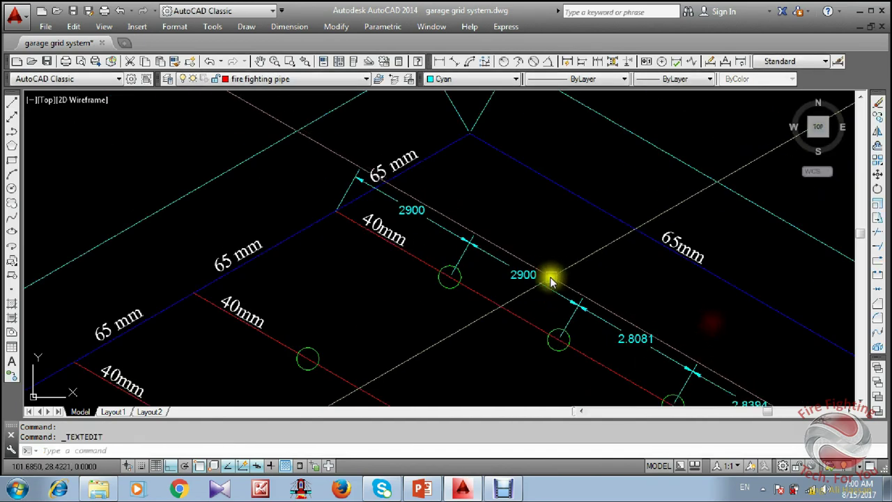
{"action": "middle_click_drag", "start_coordinate": [552, 279], "coordinate": [372, 159]}
{"action": "scroll", "coordinate": [457, 222], "scroll_direction": "up", "scroll_amount": 4}
{"action": "double_click", "coordinate": [507, 237]}
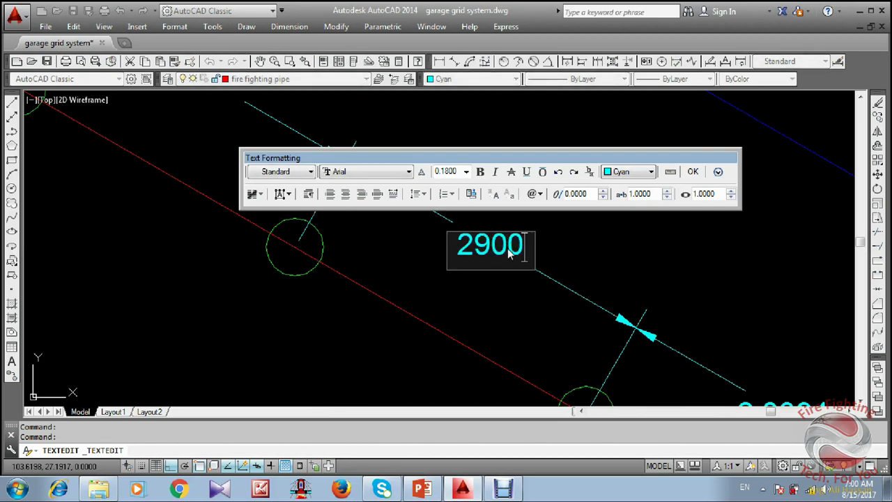
{"action": "left_click", "coordinate": [591, 222]}
{"action": "scroll", "coordinate": [593, 303], "scroll_direction": "down", "scroll_amount": 4}
{"action": "scroll", "coordinate": [534, 253], "scroll_direction": "up", "scroll_amount": 5}
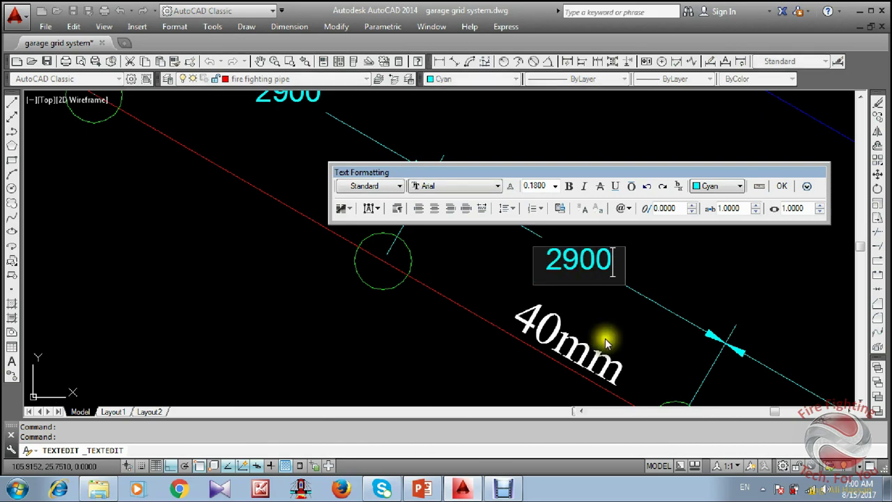
{"action": "key", "text": "Escape"}
Measure the second 40mm branch from the plan's right wall, from its fourth sprinkler down to the lower 65mm main.
{"action": "scroll", "coordinate": [600, 321], "scroll_direction": "down", "scroll_amount": 8}
{"action": "scroll", "coordinate": [419, 237], "scroll_direction": "up", "scroll_amount": 6}
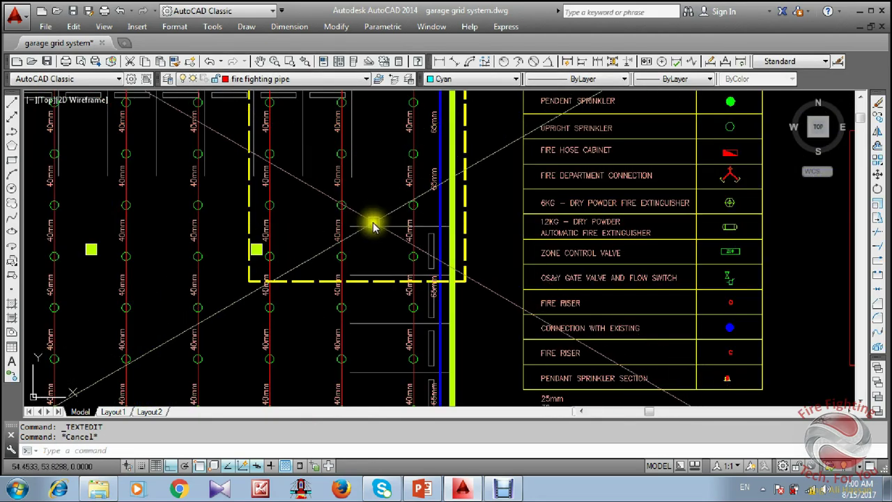
{"action": "middle_click_drag", "start_coordinate": [373, 227], "coordinate": [419, 231]}
{"action": "type", "text": "di"}
{"action": "key", "text": "Return"}
{"action": "scroll", "coordinate": [418, 233], "scroll_direction": "up", "scroll_amount": 2}
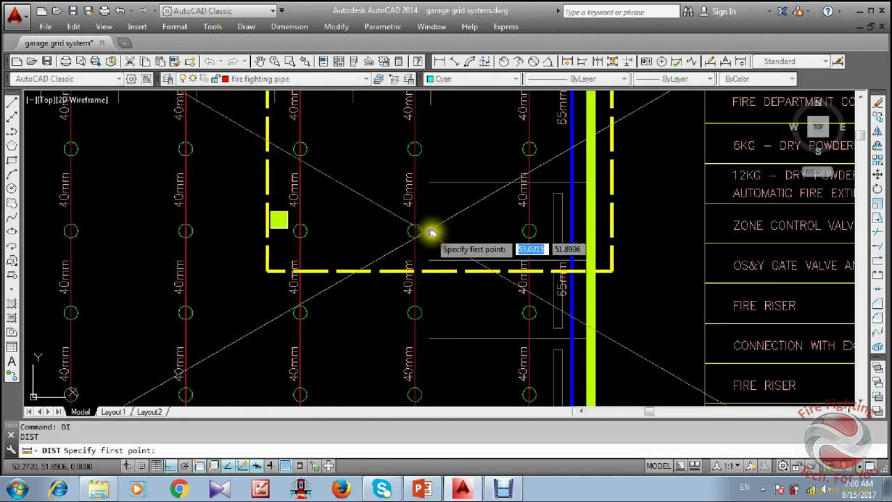
{"action": "left_click", "coordinate": [415, 231]}
{"action": "scroll", "coordinate": [407, 299], "scroll_direction": "up", "scroll_amount": 2}
{"action": "scroll", "coordinate": [453, 235], "scroll_direction": "down", "scroll_amount": 6}
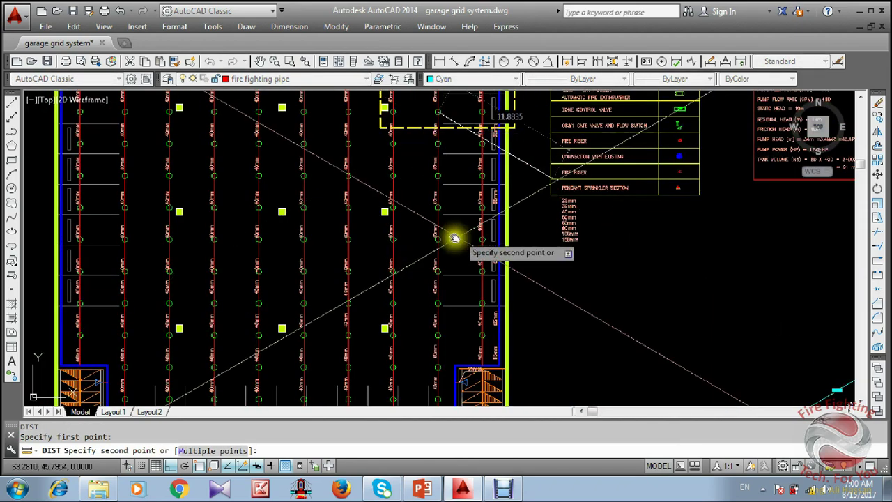
{"action": "scroll", "coordinate": [429, 262], "scroll_direction": "up", "scroll_amount": 5}
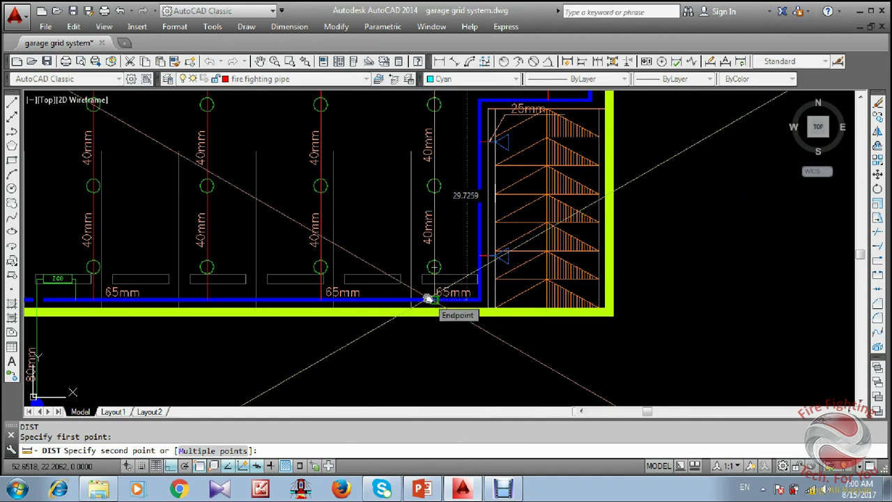
{"action": "key", "text": "Escape"}
Override the text of the long dimension from the outermost branch's last sprinkler to its far end with 30000.
{"action": "scroll", "coordinate": [289, 186], "scroll_direction": "down", "scroll_amount": 6}
{"action": "scroll", "coordinate": [355, 154], "scroll_direction": "up", "scroll_amount": 6}
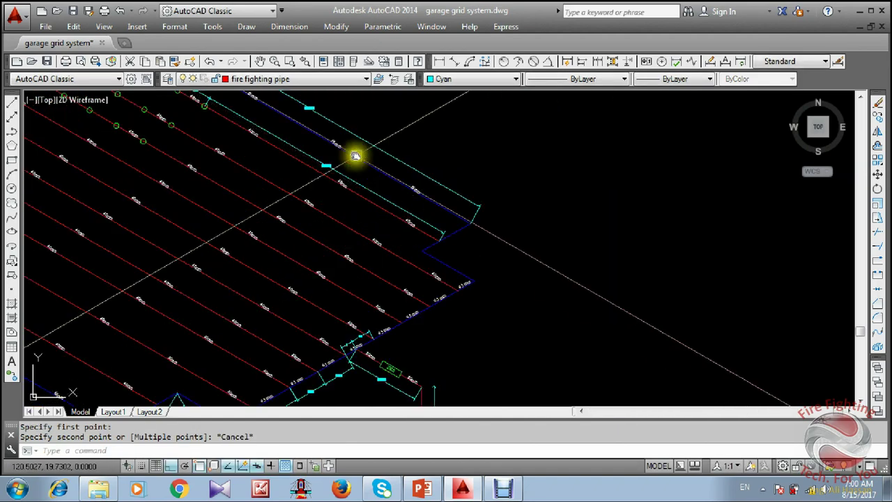
{"action": "scroll", "coordinate": [356, 155], "scroll_direction": "up", "scroll_amount": 5}
{"action": "left_click", "coordinate": [225, 222]}
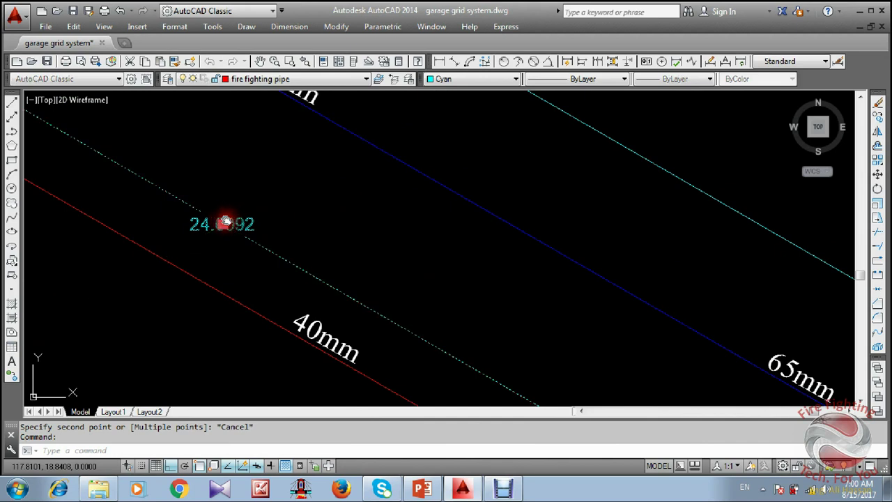
{"action": "double_click", "coordinate": [226, 222]}
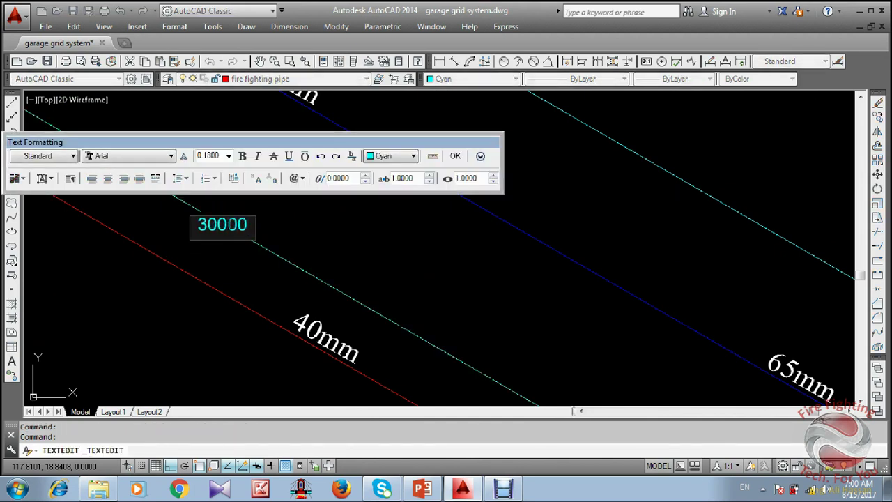
{"action": "left_click", "coordinate": [323, 250]}
{"action": "key", "text": "Escape"}
{"action": "scroll", "coordinate": [422, 273], "scroll_direction": "down", "scroll_amount": 5}
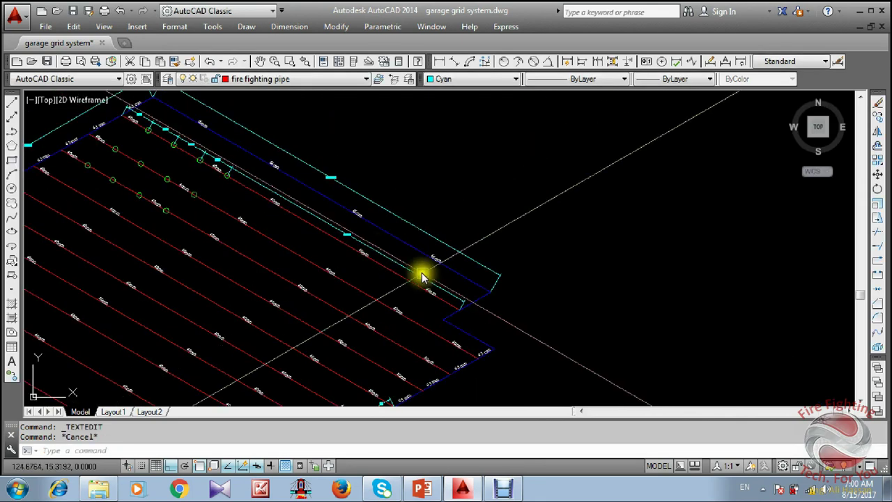
Measure the 65mm main along the plan's right wall, from the corner above the ramp to the upper right corner.
{"action": "scroll", "coordinate": [446, 251], "scroll_direction": "up", "scroll_amount": 3}
{"action": "scroll", "coordinate": [444, 251], "scroll_direction": "down", "scroll_amount": 5}
{"action": "scroll", "coordinate": [263, 253], "scroll_direction": "up", "scroll_amount": 4}
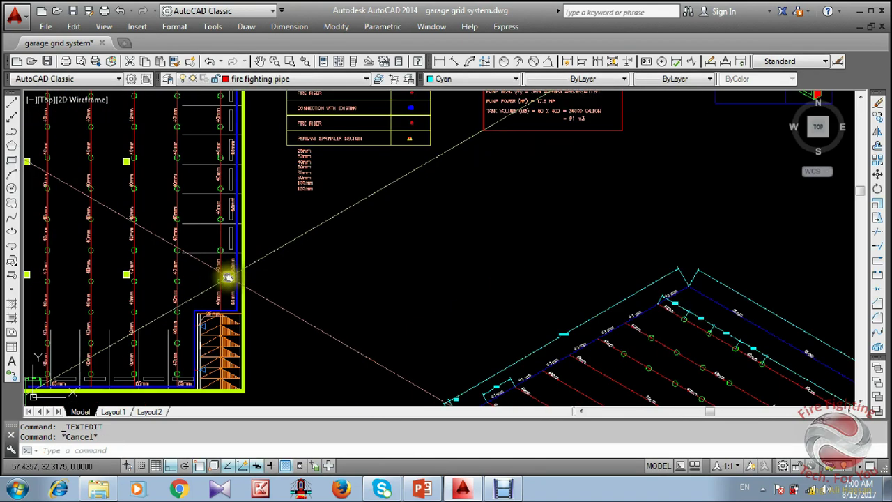
{"action": "type", "text": "di"}
{"action": "key", "text": "Return"}
{"action": "scroll", "coordinate": [233, 314], "scroll_direction": "up", "scroll_amount": 3}
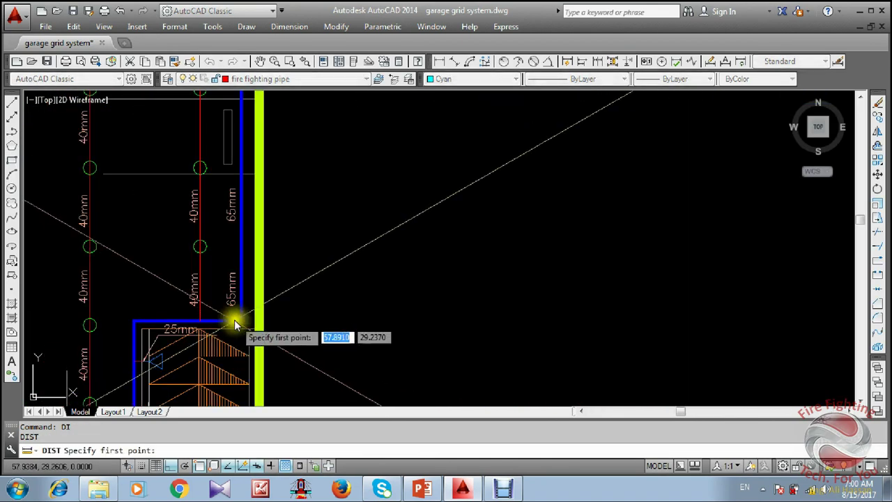
{"action": "left_click", "coordinate": [236, 338]}
{"action": "scroll", "coordinate": [241, 235], "scroll_direction": "down", "scroll_amount": 3}
{"action": "scroll", "coordinate": [243, 246], "scroll_direction": "up", "scroll_amount": 4}
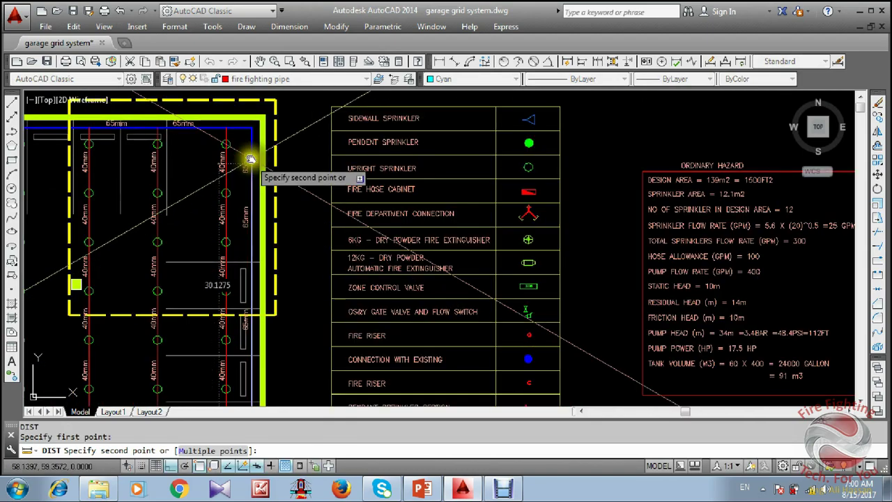
{"action": "key", "text": "Escape"}
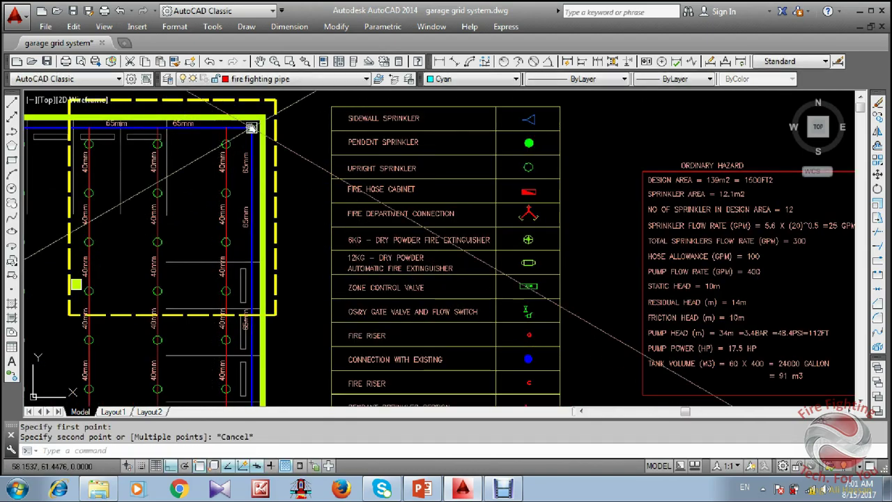
Override the text of the dimension along the isometric's outer 65mm main with 33000.
{"action": "scroll", "coordinate": [288, 216], "scroll_direction": "down", "scroll_amount": 4}
{"action": "scroll", "coordinate": [360, 205], "scroll_direction": "up", "scroll_amount": 5}
{"action": "scroll", "coordinate": [549, 274], "scroll_direction": "up", "scroll_amount": 7}
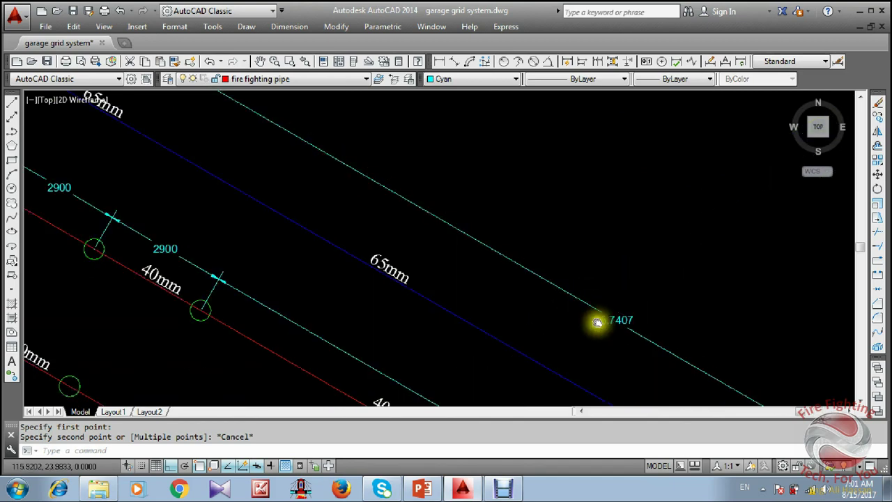
{"action": "double_click", "coordinate": [417, 160]}
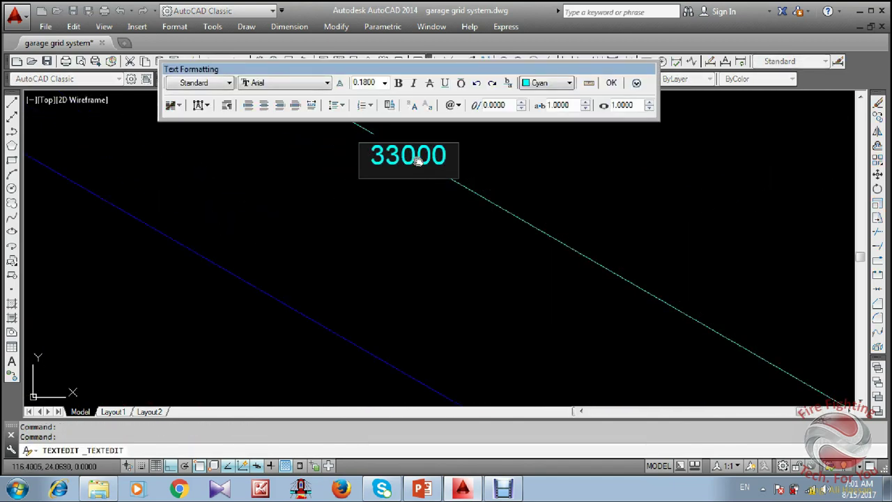
{"action": "key", "text": "Escape"}
Examine the dimensions around the isometric's perimeter for texts that still show drawn lengths.
{"action": "scroll", "coordinate": [467, 220], "scroll_direction": "down", "scroll_amount": 8}
{"action": "scroll", "coordinate": [446, 230], "scroll_direction": "up", "scroll_amount": 5}
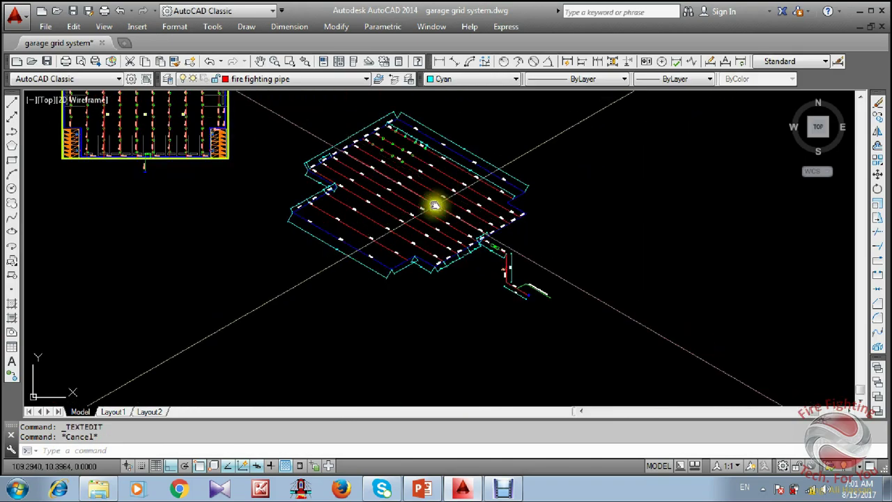
{"action": "scroll", "coordinate": [457, 251], "scroll_direction": "down", "scroll_amount": 3}
{"action": "scroll", "coordinate": [474, 309], "scroll_direction": "up", "scroll_amount": 3}
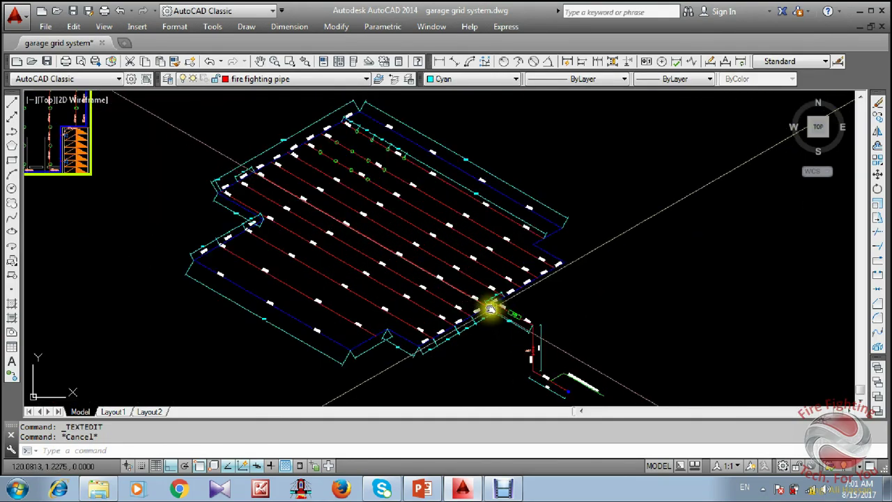
{"action": "scroll", "coordinate": [453, 282], "scroll_direction": "down", "scroll_amount": 3}
{"action": "scroll", "coordinate": [388, 255], "scroll_direction": "up", "scroll_amount": 6}
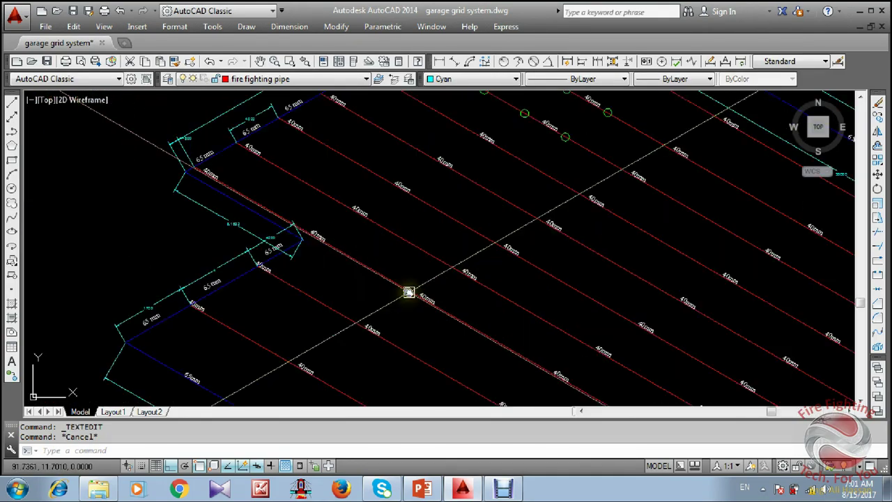
{"action": "scroll", "coordinate": [419, 269], "scroll_direction": "down", "scroll_amount": 5}
{"action": "scroll", "coordinate": [384, 339], "scroll_direction": "up", "scroll_amount": 3}
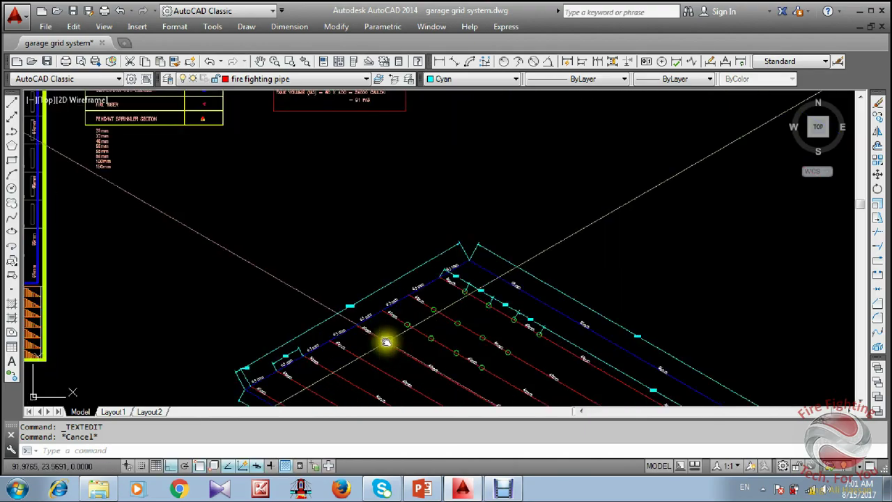
{"action": "scroll", "coordinate": [394, 242], "scroll_direction": "down", "scroll_amount": 4}
{"action": "scroll", "coordinate": [349, 315], "scroll_direction": "up", "scroll_amount": 8}
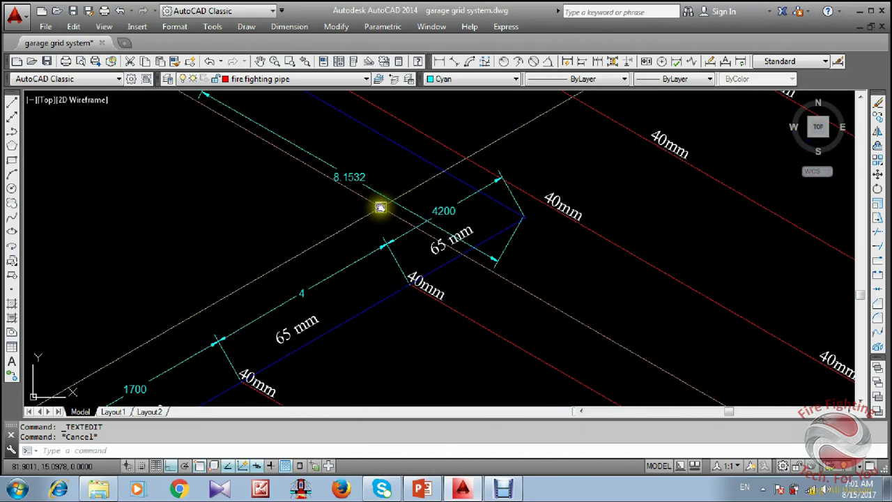
{"action": "scroll", "coordinate": [450, 212], "scroll_direction": "down", "scroll_amount": 1}
{"action": "scroll", "coordinate": [384, 143], "scroll_direction": "up", "scroll_amount": 1}
{"action": "middle_click_drag", "start_coordinate": [403, 170], "coordinate": [423, 199]}
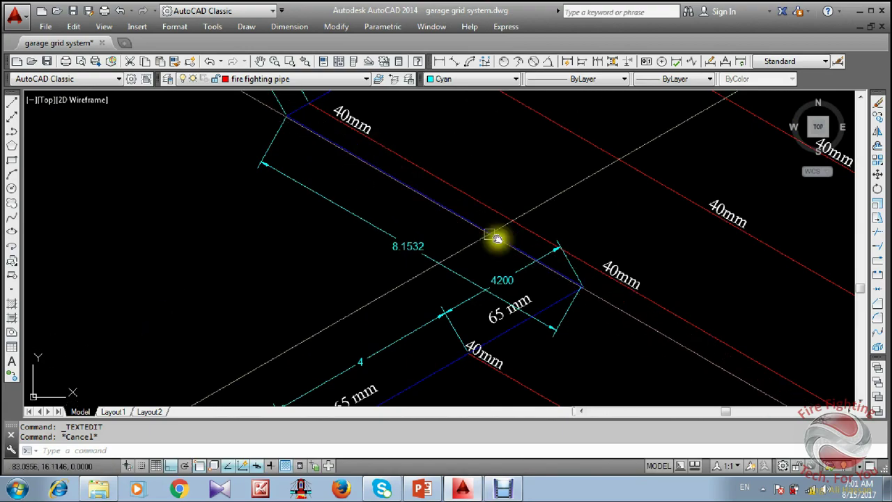
{"action": "scroll", "coordinate": [504, 242], "scroll_direction": "down", "scroll_amount": 1}
Measure the plan's vertical 65mm main run beside the stair room, from the room's lower right corner to the upper main.
{"action": "scroll", "coordinate": [481, 244], "scroll_direction": "down", "scroll_amount": 7}
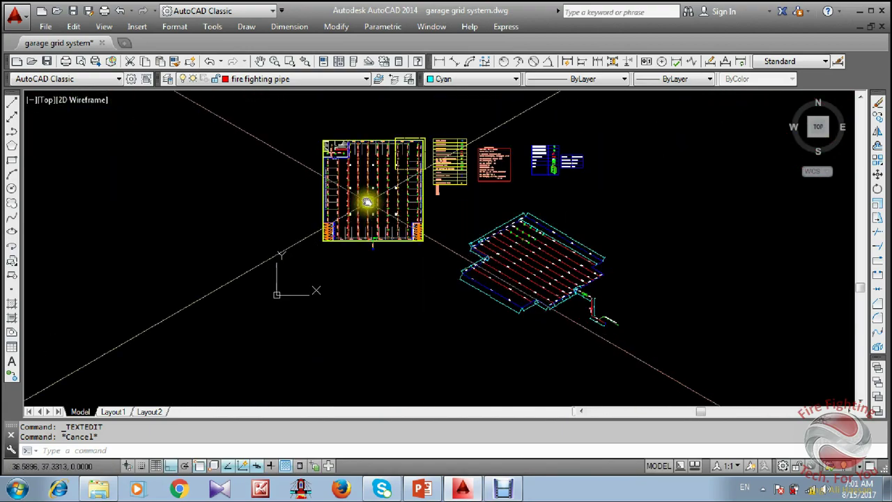
{"action": "scroll", "coordinate": [349, 174], "scroll_direction": "up", "scroll_amount": 5}
{"action": "scroll", "coordinate": [359, 227], "scroll_direction": "up", "scroll_amount": 5}
{"action": "type", "text": "i"}
{"action": "key", "text": "Return"}
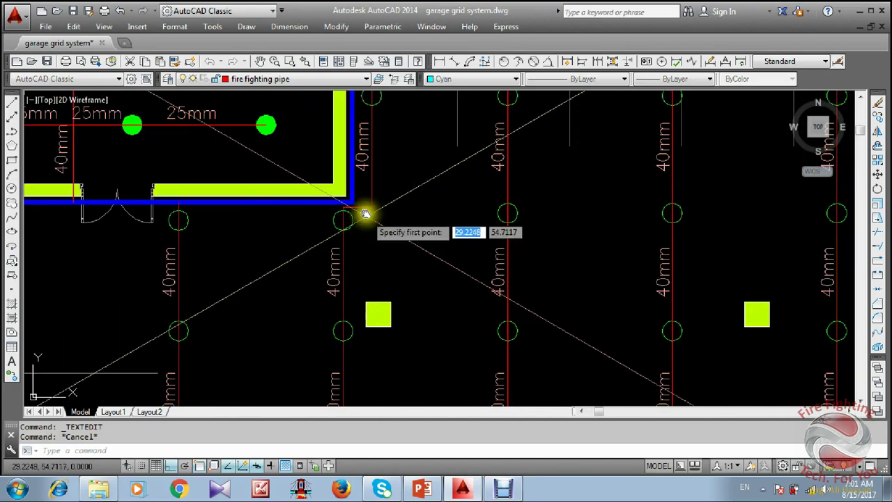
{"action": "left_click", "coordinate": [349, 202]}
{"action": "scroll", "coordinate": [368, 298], "scroll_direction": "down", "scroll_amount": 3}
{"action": "scroll", "coordinate": [363, 211], "scroll_direction": "up", "scroll_amount": 2}
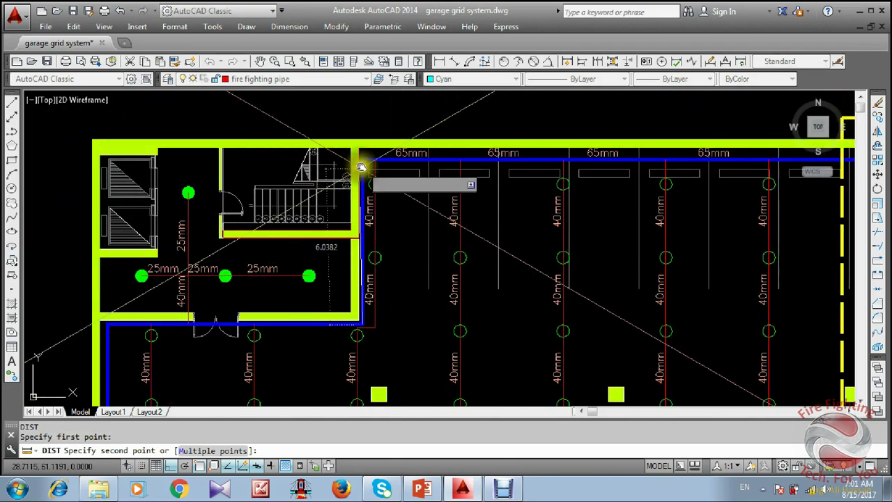
{"action": "key", "text": "Escape"}
Override the text of the 8.1532 dimension at the isometric's inner corner with the length measured on the plan.
{"action": "scroll", "coordinate": [362, 160], "scroll_direction": "down", "scroll_amount": 5}
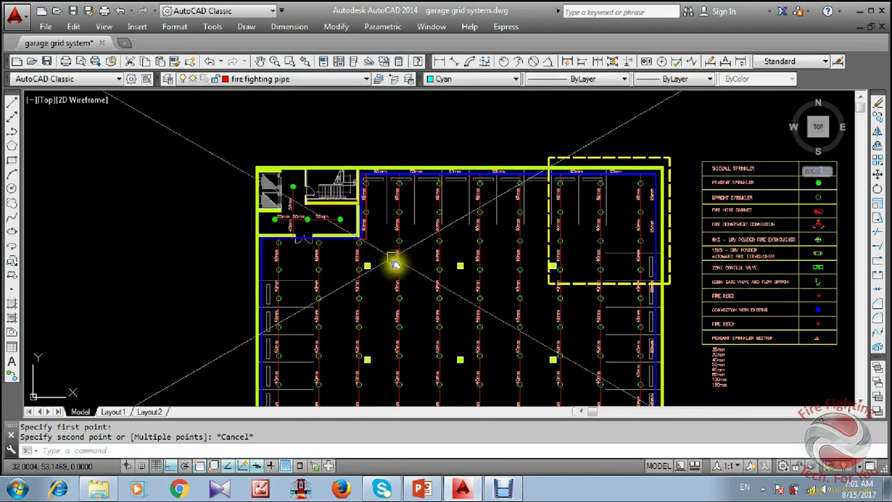
{"action": "scroll", "coordinate": [523, 330], "scroll_direction": "up", "scroll_amount": 10}
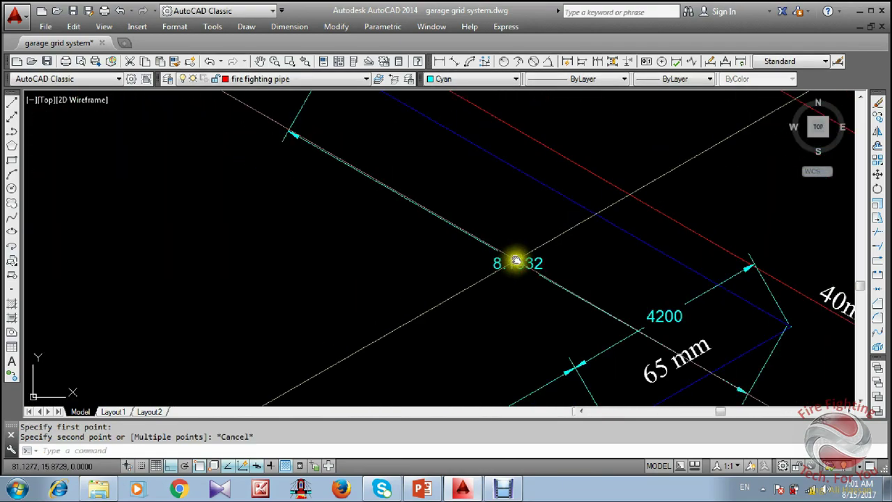
{"action": "double_click", "coordinate": [520, 265]}
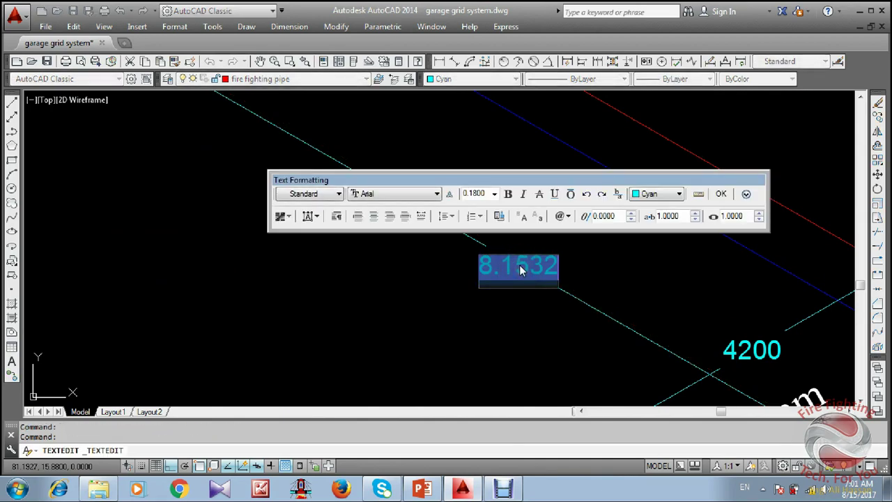
{"action": "left_click", "coordinate": [634, 345]}
Examine the dimensions along the isometric's near mains and the riser connection for texts not yet overridden.
{"action": "scroll", "coordinate": [530, 209], "scroll_direction": "down", "scroll_amount": 10}
{"action": "scroll", "coordinate": [434, 203], "scroll_direction": "up", "scroll_amount": 2}
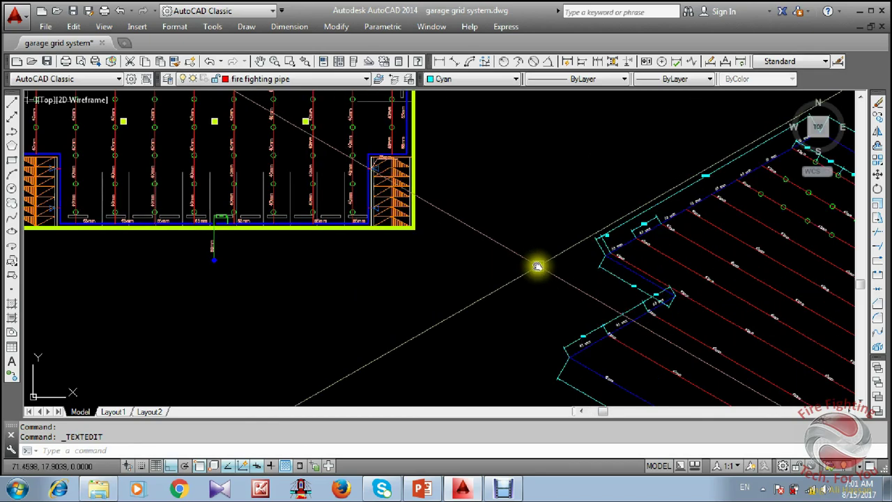
{"action": "middle_click_drag", "start_coordinate": [537, 267], "coordinate": [409, 90]}
{"action": "scroll", "coordinate": [447, 171], "scroll_direction": "up", "scroll_amount": 5}
{"action": "scroll", "coordinate": [474, 167], "scroll_direction": "down", "scroll_amount": 4}
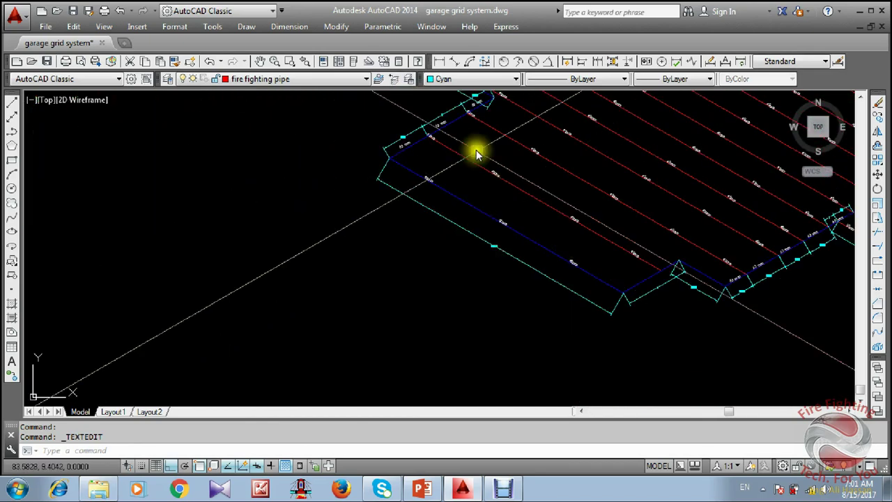
{"action": "middle_click_drag", "start_coordinate": [476, 151], "coordinate": [383, 256]}
{"action": "scroll", "coordinate": [347, 164], "scroll_direction": "up", "scroll_amount": 6}
{"action": "mouse_move", "coordinate": [346, 163]}
{"action": "middle_mouse_down"}
{"action": "mouse_move", "coordinate": [302, 249]}
{"action": "mouse_move", "coordinate": [353, 265]}
{"action": "middle_mouse_up"}
{"action": "scroll", "coordinate": [384, 211], "scroll_direction": "up", "scroll_amount": 2}
{"action": "scroll", "coordinate": [388, 208], "scroll_direction": "down", "scroll_amount": 6}
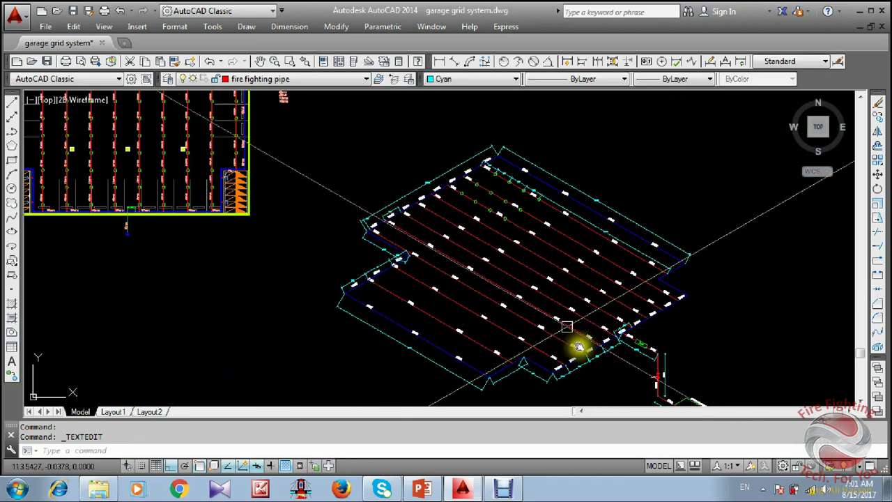
{"action": "middle_click_drag", "start_coordinate": [579, 346], "coordinate": [396, 232]}
{"action": "scroll", "coordinate": [437, 242], "scroll_direction": "up", "scroll_amount": 5}
{"action": "middle_click_drag", "start_coordinate": [520, 288], "coordinate": [497, 241]}
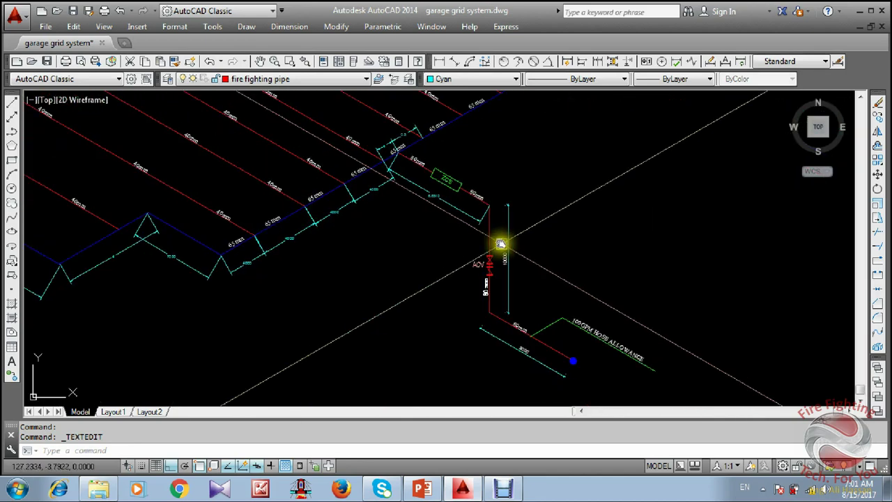
Copy the legend's LEVEL symbol to beside the blue supply point below the 100GPM hose allowance line.
{"action": "scroll", "coordinate": [507, 257], "scroll_direction": "up", "scroll_amount": 3}
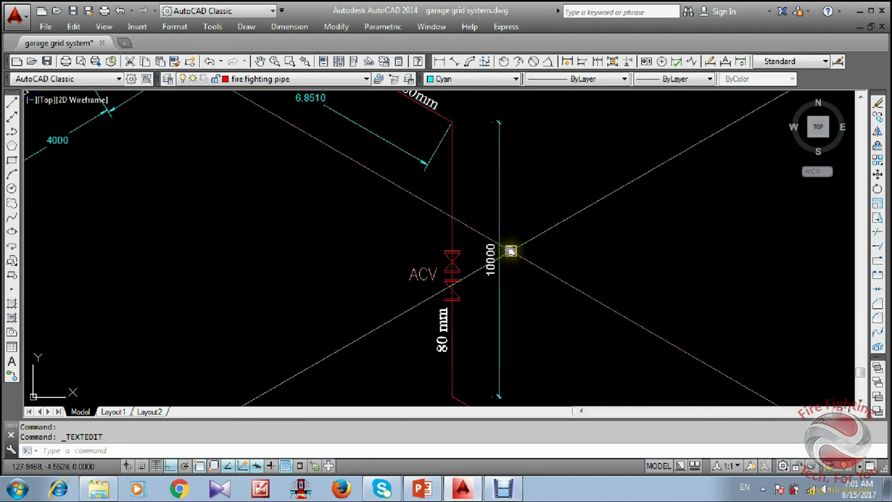
{"action": "scroll", "coordinate": [502, 254], "scroll_direction": "down", "scroll_amount": 5}
{"action": "scroll", "coordinate": [464, 269], "scroll_direction": "down", "scroll_amount": 2}
{"action": "scroll", "coordinate": [446, 139], "scroll_direction": "up", "scroll_amount": 2}
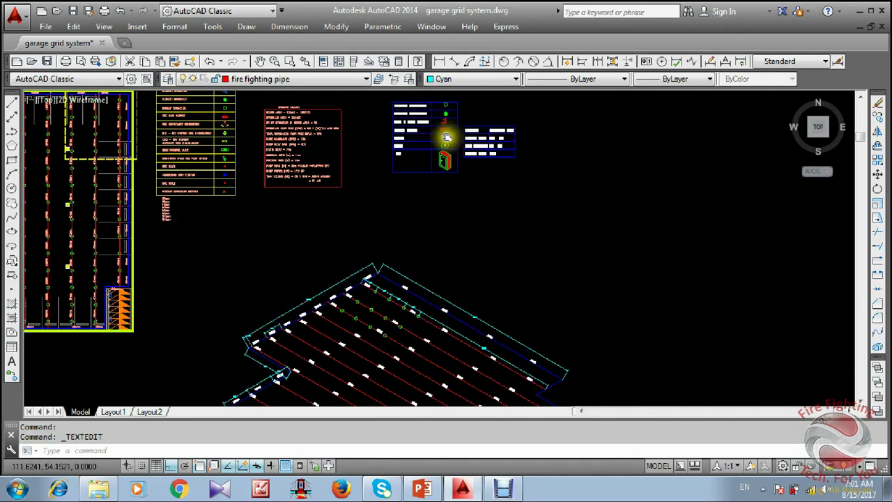
{"action": "scroll", "coordinate": [446, 137], "scroll_direction": "up", "scroll_amount": 10}
{"action": "scroll", "coordinate": [468, 153], "scroll_direction": "down", "scroll_amount": 2}
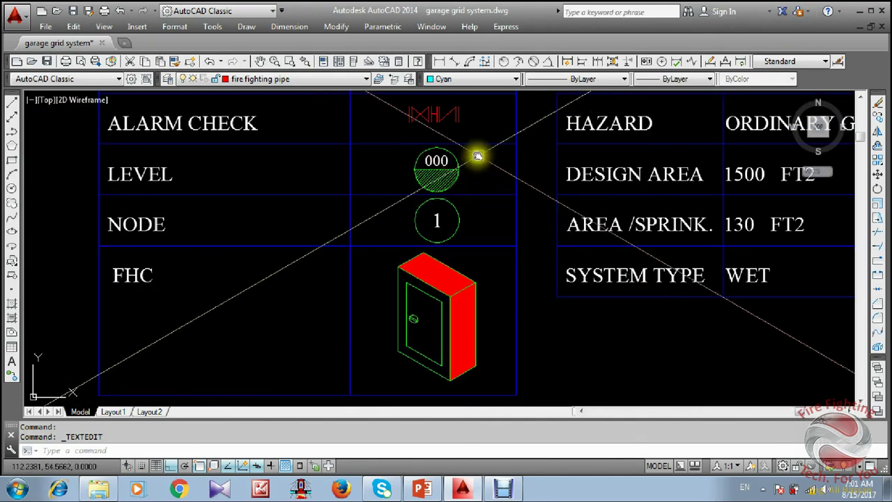
{"action": "left_click", "coordinate": [478, 155]}
{"action": "left_click", "coordinate": [403, 182]}
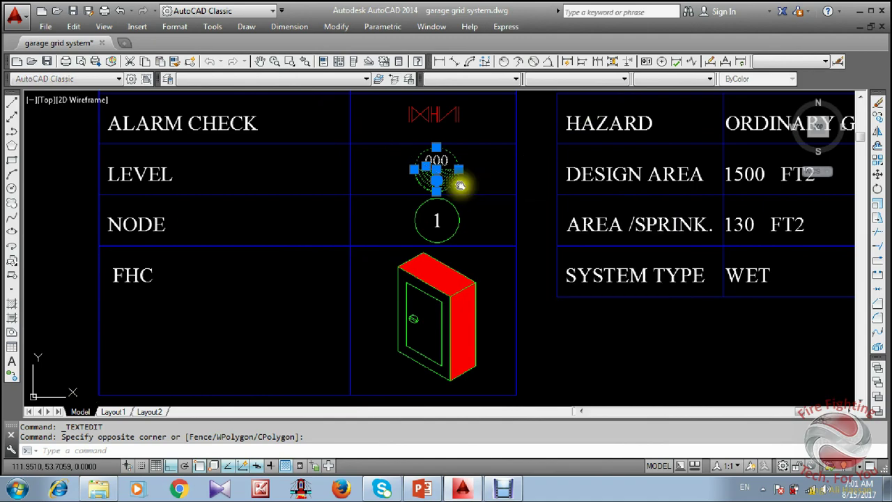
{"action": "type", "text": "co"}
{"action": "key", "text": "Return"}
{"action": "left_click", "coordinate": [437, 169]}
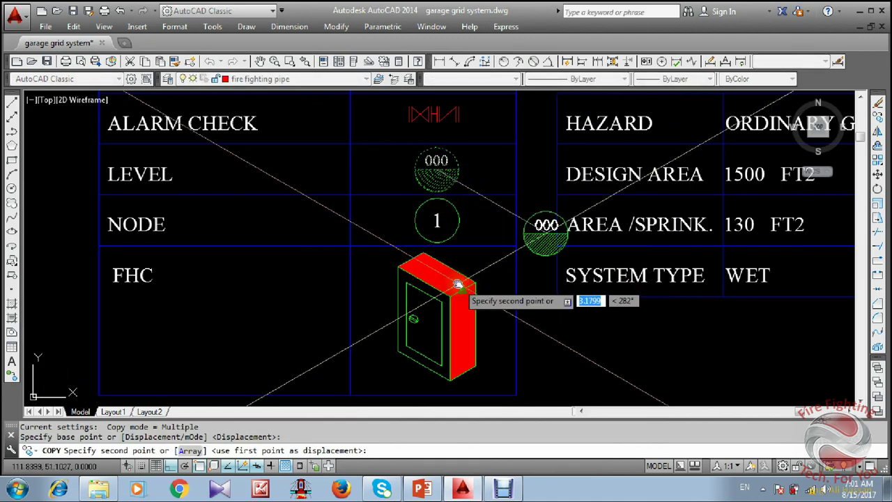
{"action": "scroll", "coordinate": [458, 284], "scroll_direction": "down", "scroll_amount": 8}
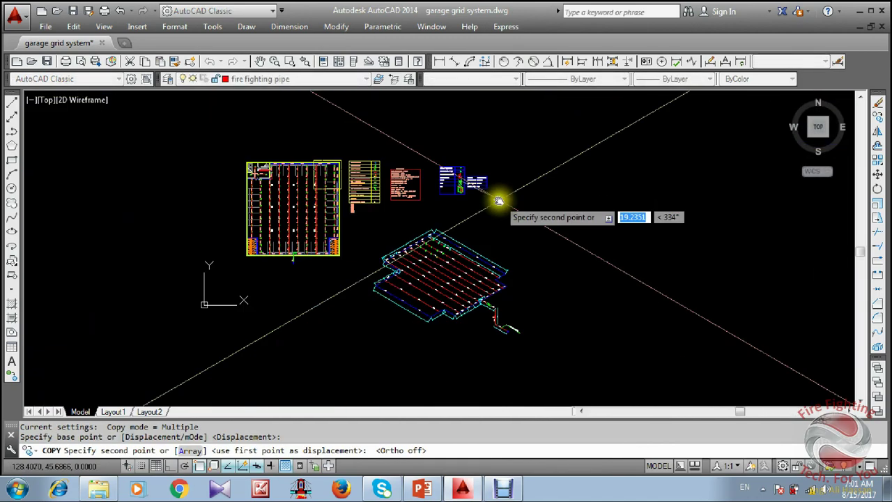
{"action": "scroll", "coordinate": [498, 311], "scroll_direction": "up", "scroll_amount": 10}
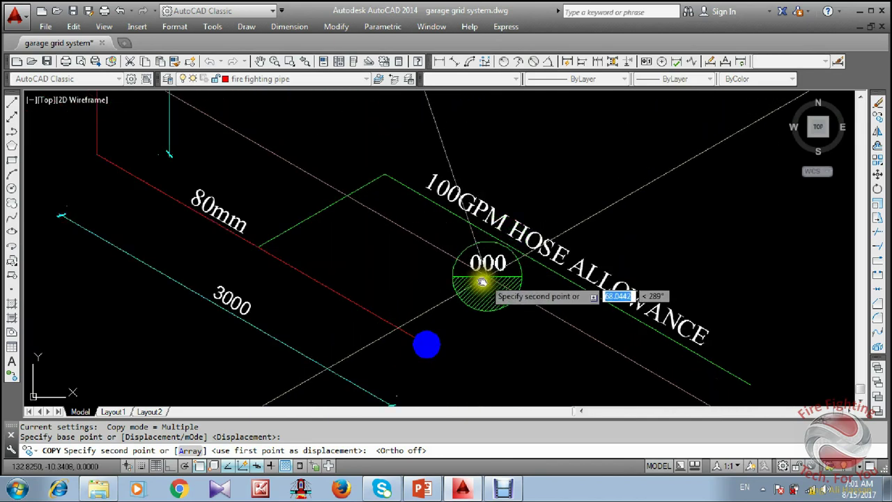
{"action": "left_click", "coordinate": [486, 307]}
Place another copy of the level symbol above the 10000 dimension at the top of the riser.
{"action": "scroll", "coordinate": [468, 199], "scroll_direction": "down", "scroll_amount": 8}
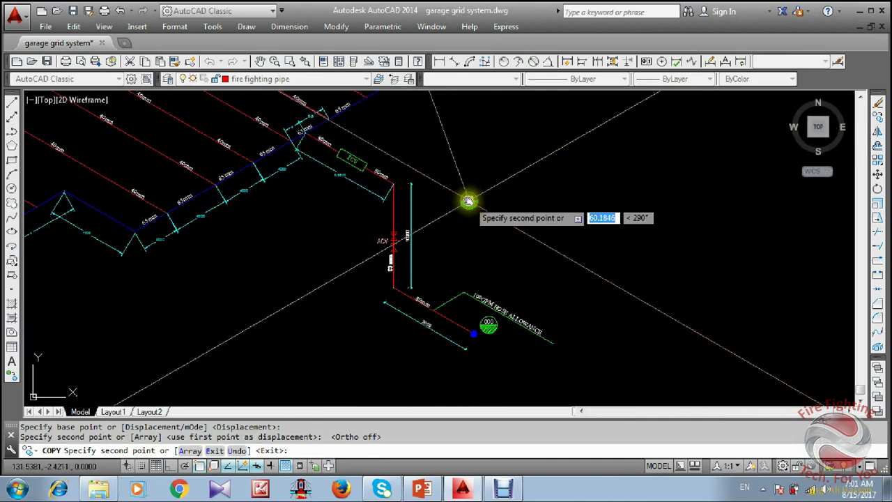
{"action": "scroll", "coordinate": [412, 193], "scroll_direction": "up", "scroll_amount": 10}
{"action": "left_click", "coordinate": [411, 196]}
{"action": "scroll", "coordinate": [412, 181], "scroll_direction": "up", "scroll_amount": 3}
{"action": "key", "text": "Escape"}
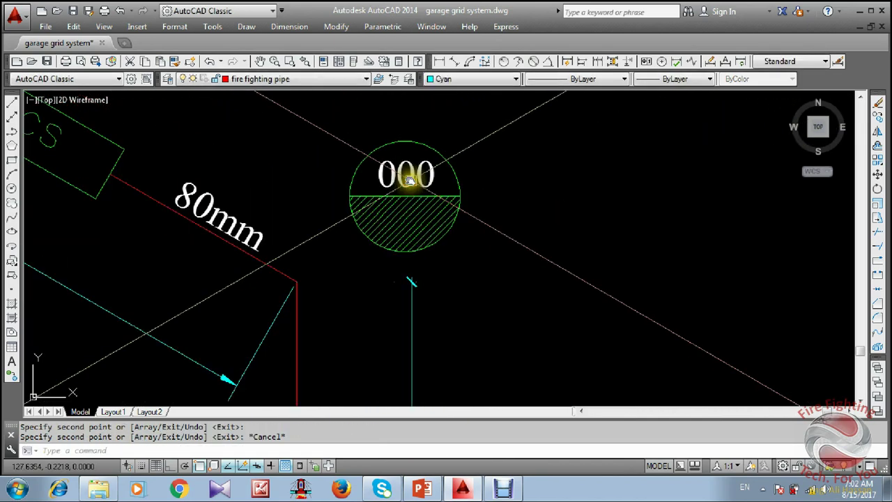
Change the riser-top level symbol's text to 10000 and shift the text so it sits centred in the circle.
{"action": "double_click", "coordinate": [414, 180]}
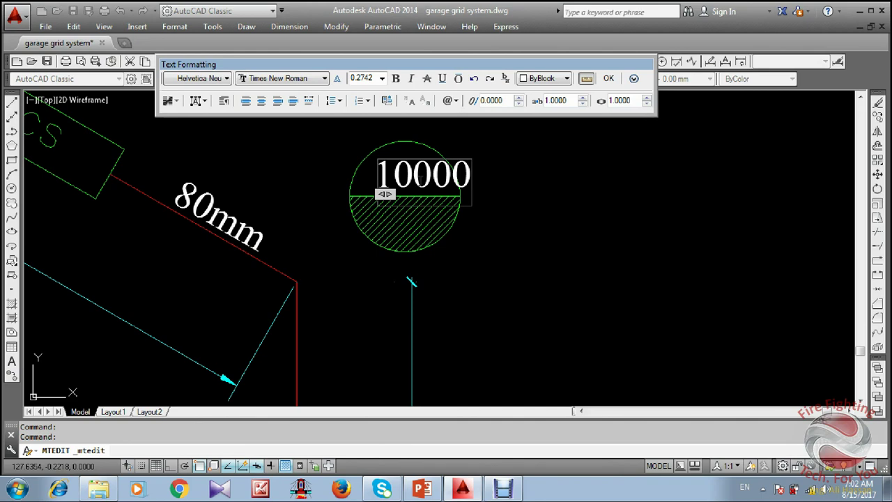
{"action": "left_click", "coordinate": [539, 236]}
{"action": "key", "text": "Escape"}
{"action": "left_click", "coordinate": [421, 180]}
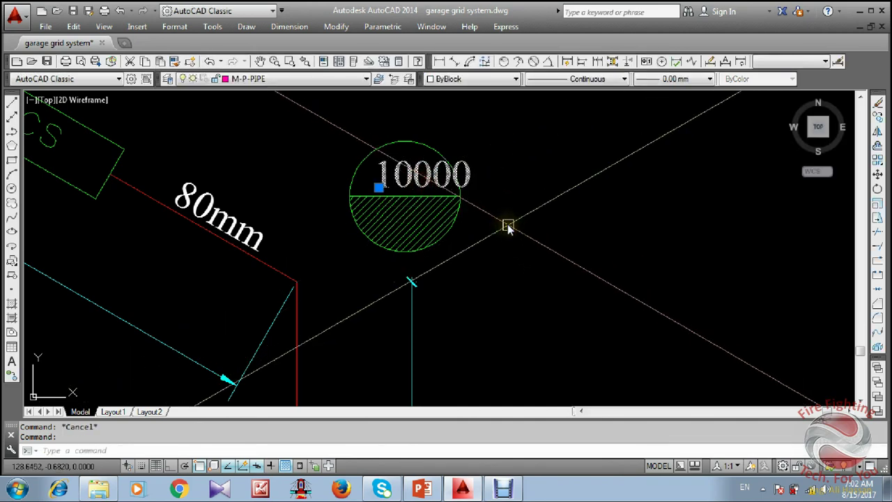
{"action": "type", "text": "m"}
{"action": "key", "text": "Return"}
{"action": "left_click", "coordinate": [508, 224]}
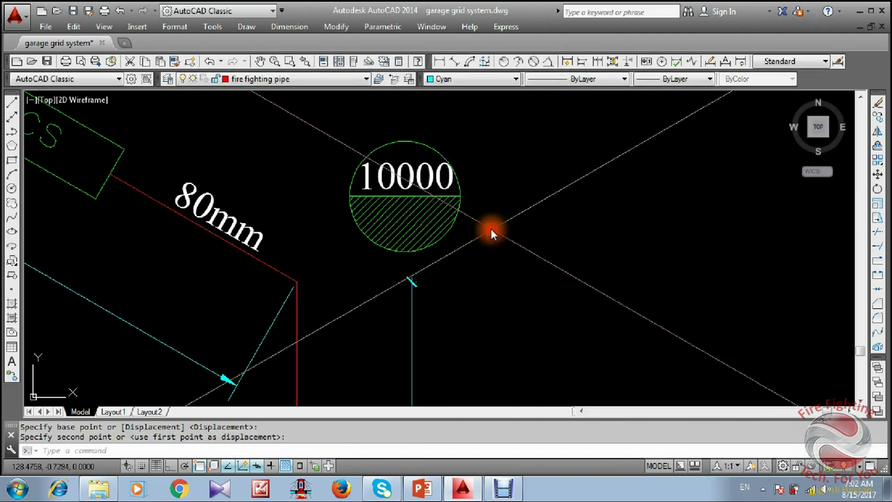
{"action": "left_click", "coordinate": [491, 232]}
Copy the 10000 level symbol to the notch at the isometric's far right corner, beside the blue main.
{"action": "left_click", "coordinate": [465, 144]}
{"action": "left_click", "coordinate": [317, 215]}
{"action": "type", "text": "c"}
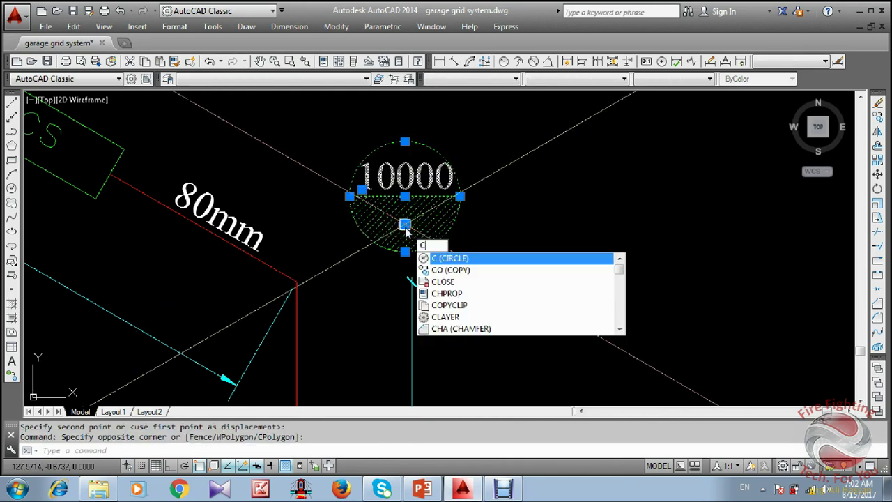
{"action": "type", "text": "o"}
{"action": "key", "text": "Return"}
{"action": "left_click", "coordinate": [405, 196]}
{"action": "scroll", "coordinate": [409, 199], "scroll_direction": "down", "scroll_amount": 4}
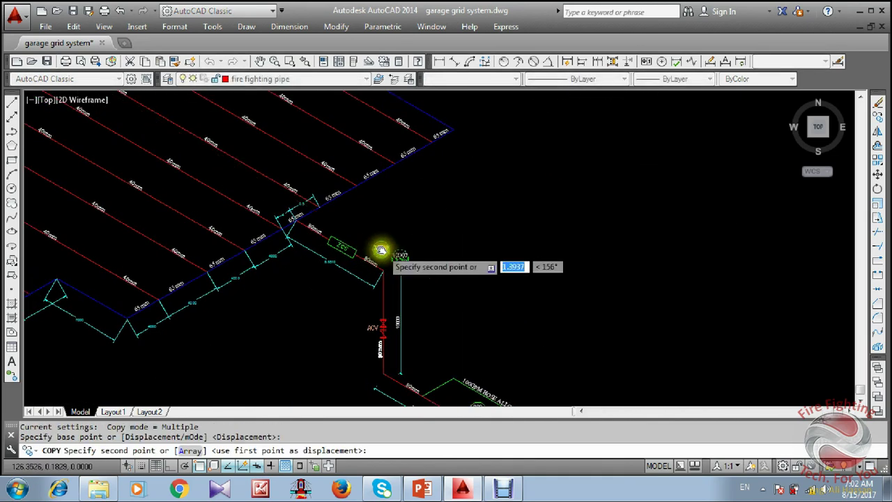
{"action": "scroll", "coordinate": [381, 250], "scroll_direction": "down", "scroll_amount": 2}
{"action": "middle_click_drag", "start_coordinate": [367, 225], "coordinate": [430, 339]}
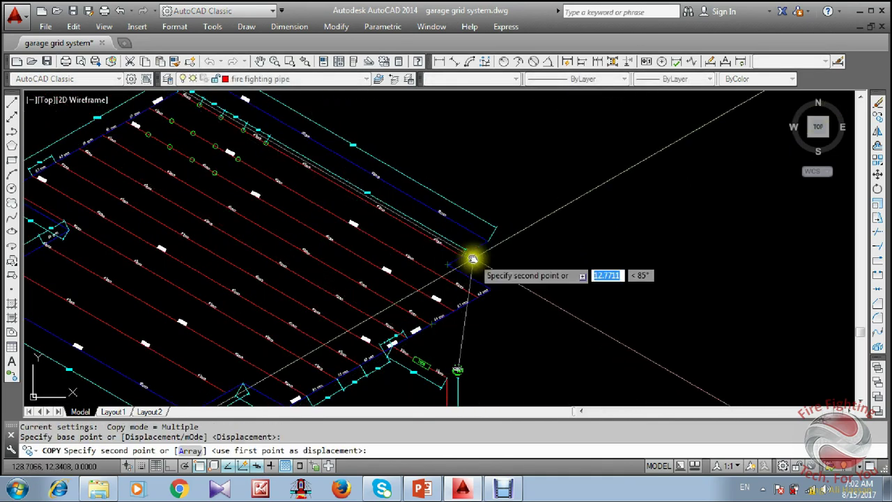
{"action": "scroll", "coordinate": [475, 256], "scroll_direction": "down", "scroll_amount": 3}
{"action": "scroll", "coordinate": [481, 257], "scroll_direction": "up", "scroll_amount": 7}
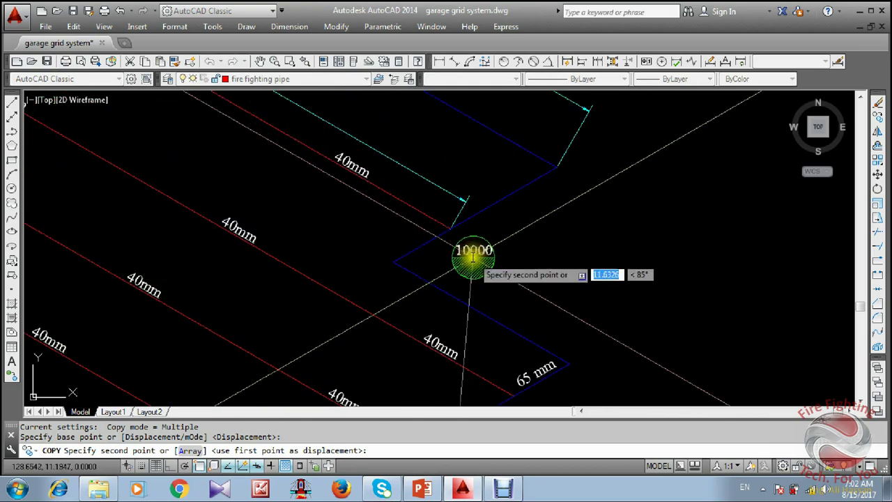
{"action": "left_click", "coordinate": [474, 257]}
Place another copy of the 10000 level symbol beside the isometric's left notch, near the 4200 dimension.
{"action": "scroll", "coordinate": [285, 202], "scroll_direction": "down", "scroll_amount": 5}
{"action": "scroll", "coordinate": [274, 207], "scroll_direction": "up", "scroll_amount": 3}
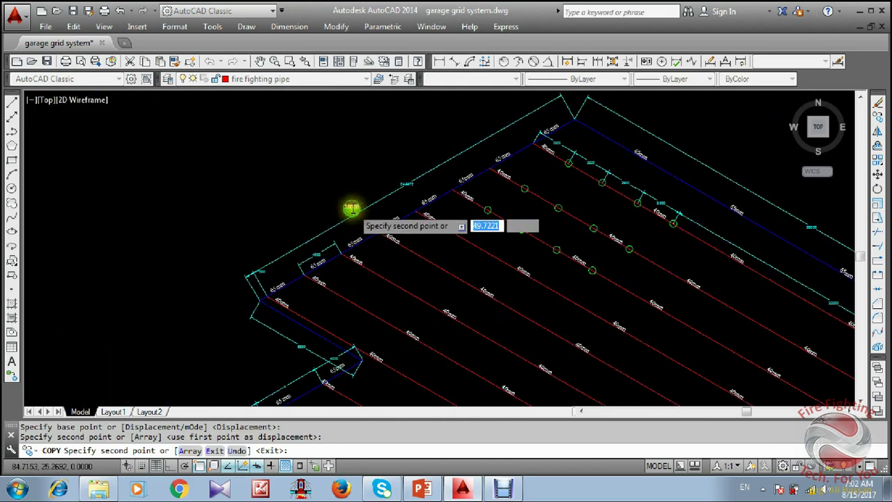
{"action": "scroll", "coordinate": [356, 213], "scroll_direction": "up", "scroll_amount": 4}
{"action": "scroll", "coordinate": [261, 293], "scroll_direction": "down", "scroll_amount": 6}
{"action": "scroll", "coordinate": [319, 308], "scroll_direction": "up", "scroll_amount": 4}
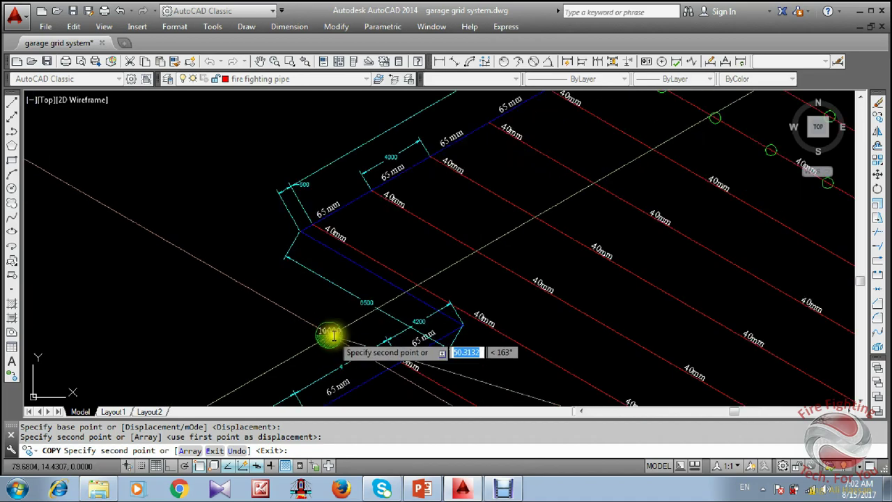
{"action": "key", "text": "Escape"}
Copy the legend's NODE symbol to just below the level symbol at the blue supply point.
{"action": "scroll", "coordinate": [328, 300], "scroll_direction": "down", "scroll_amount": 6}
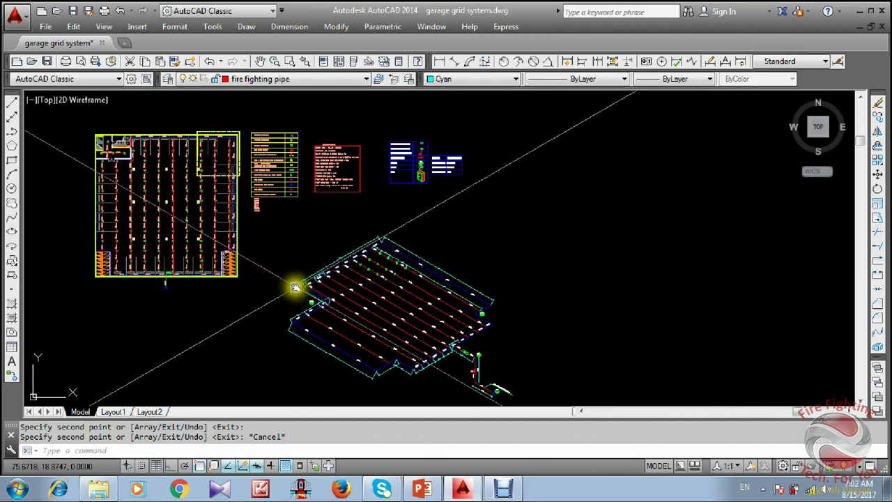
{"action": "scroll", "coordinate": [394, 195], "scroll_direction": "up", "scroll_amount": 7}
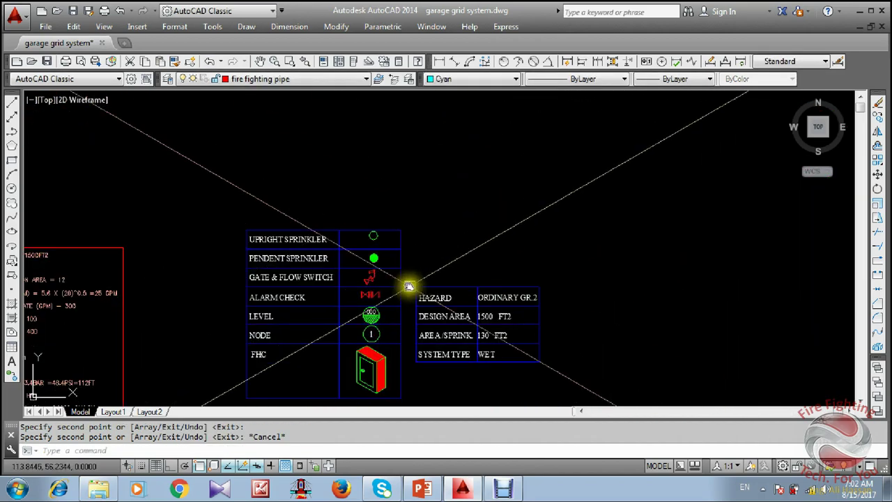
{"action": "scroll", "coordinate": [428, 176], "scroll_direction": "up", "scroll_amount": 4}
{"action": "left_click", "coordinate": [457, 161]}
{"action": "left_click", "coordinate": [380, 189]}
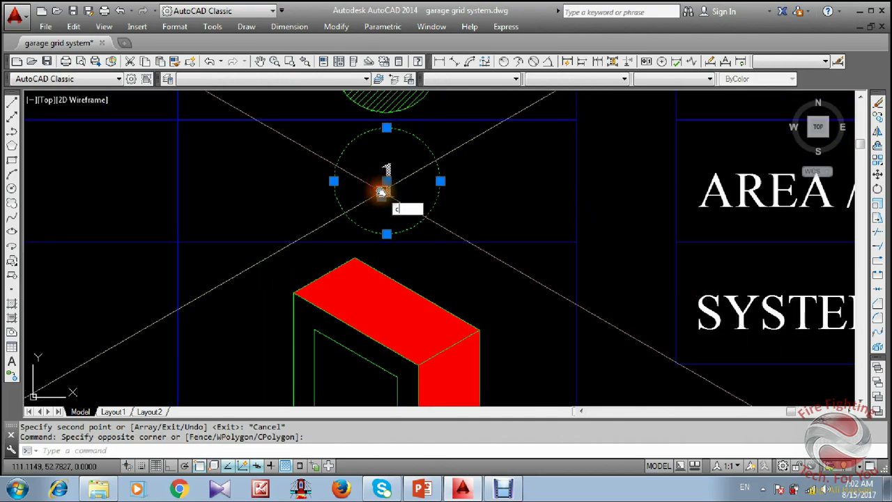
{"action": "type", "text": "Co"}
{"action": "key", "text": "Return"}
{"action": "left_click", "coordinate": [384, 188]}
{"action": "scroll", "coordinate": [363, 170], "scroll_direction": "down", "scroll_amount": 6}
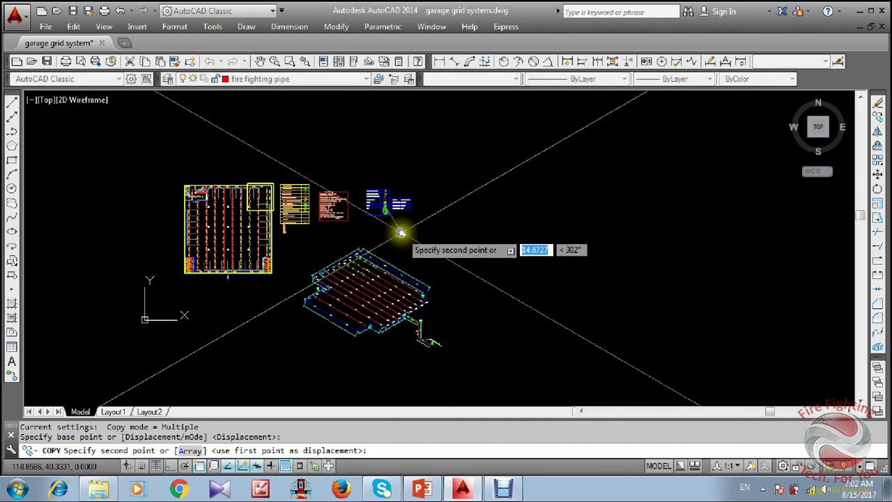
{"action": "scroll", "coordinate": [427, 253], "scroll_direction": "up", "scroll_amount": 6}
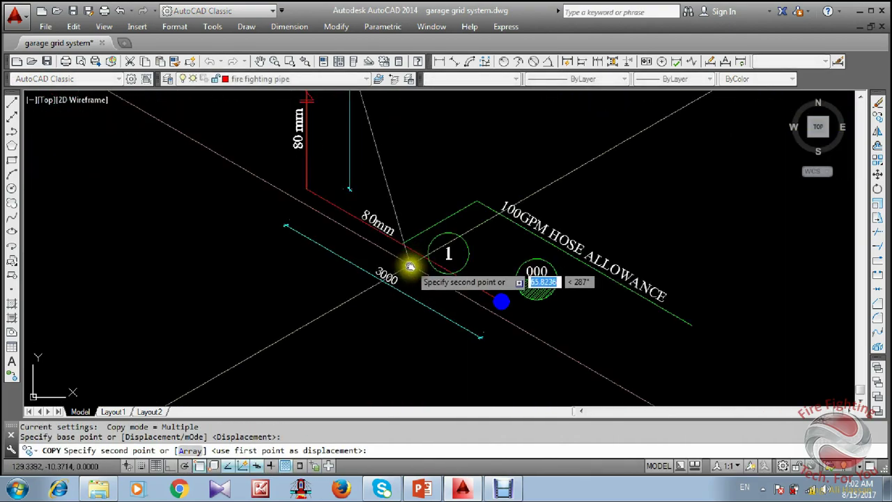
{"action": "left_click", "coordinate": [513, 342]}
Place node symbol copies at the riser's lower bend and at its top bend beside the 10000 level symbol.
{"action": "scroll", "coordinate": [283, 211], "scroll_direction": "up", "scroll_amount": 3}
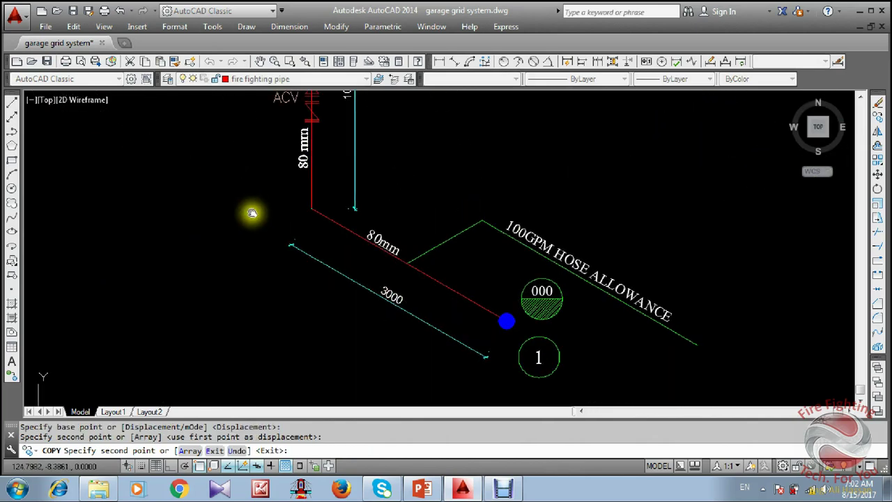
{"action": "left_click", "coordinate": [283, 211]}
{"action": "scroll", "coordinate": [299, 279], "scroll_direction": "down", "scroll_amount": 2}
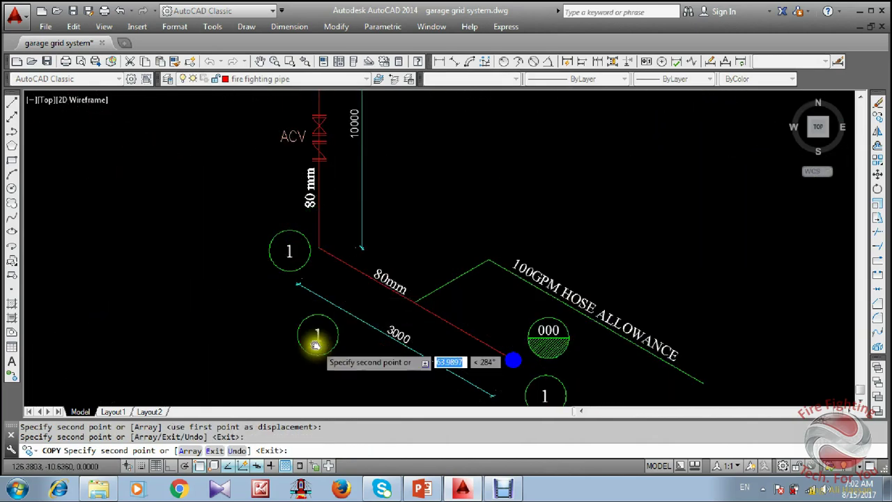
{"action": "scroll", "coordinate": [320, 328], "scroll_direction": "down", "scroll_amount": 4}
{"action": "scroll", "coordinate": [345, 275], "scroll_direction": "up", "scroll_amount": 2}
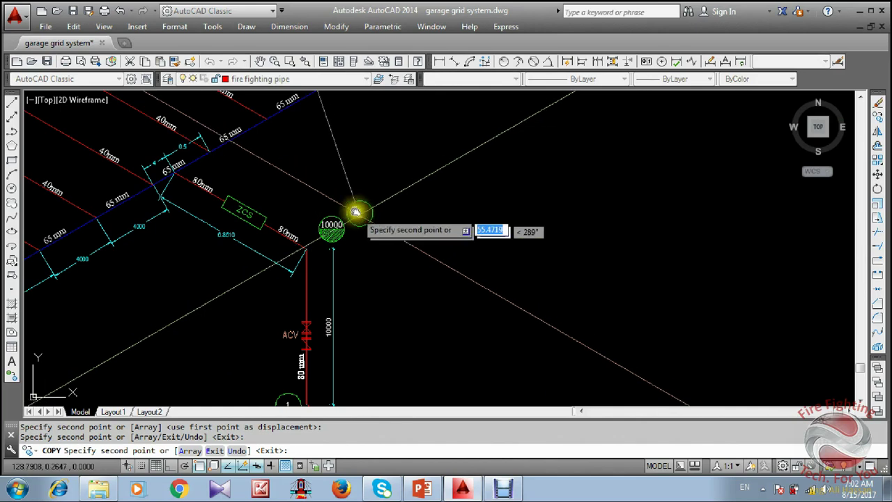
{"action": "scroll", "coordinate": [302, 223], "scroll_direction": "down", "scroll_amount": 3}
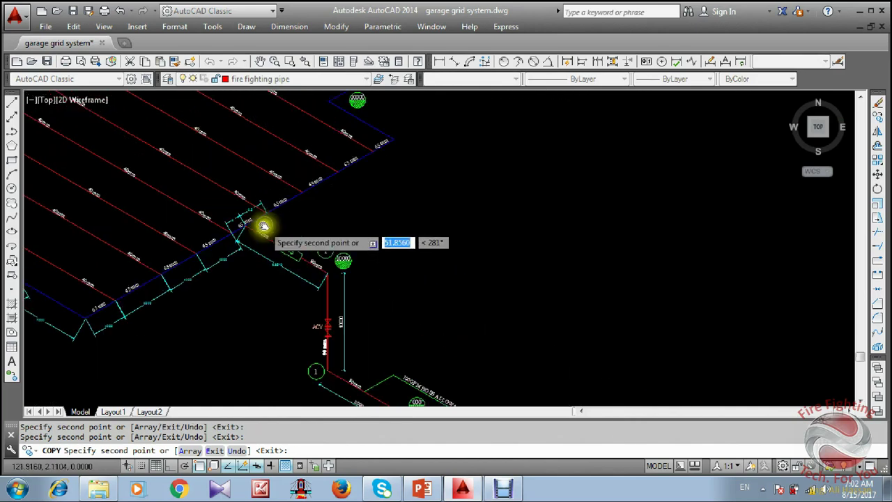
Place node symbol copies where the 80mm ZCS pipe meets the 65 mm main and near the adjacent 40mm branch junction.
{"action": "scroll", "coordinate": [302, 240], "scroll_direction": "up", "scroll_amount": 4}
{"action": "scroll", "coordinate": [283, 229], "scroll_direction": "up", "scroll_amount": 2}
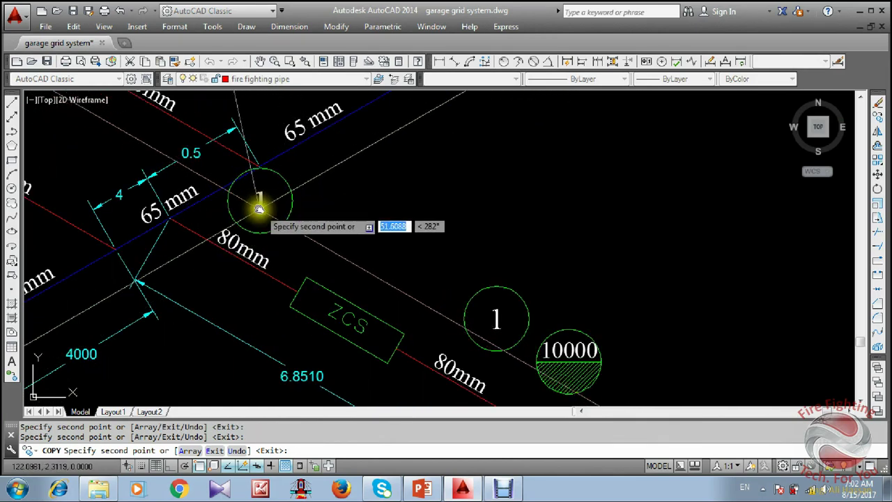
{"action": "scroll", "coordinate": [257, 235], "scroll_direction": "down", "scroll_amount": 2}
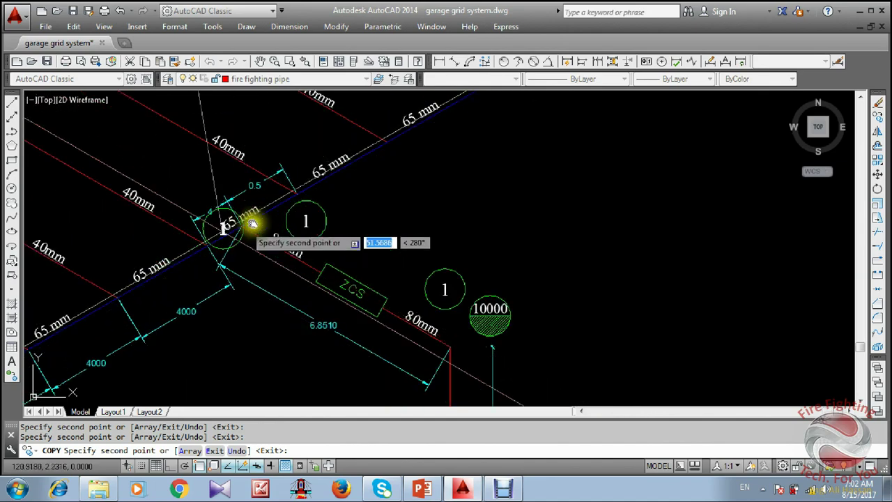
{"action": "scroll", "coordinate": [317, 226], "scroll_direction": "up", "scroll_amount": 3}
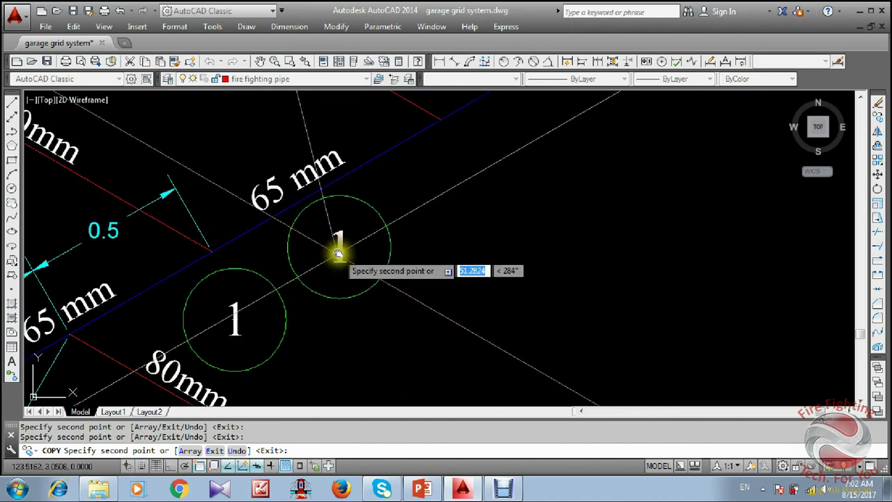
{"action": "scroll", "coordinate": [342, 253], "scroll_direction": "down", "scroll_amount": 2}
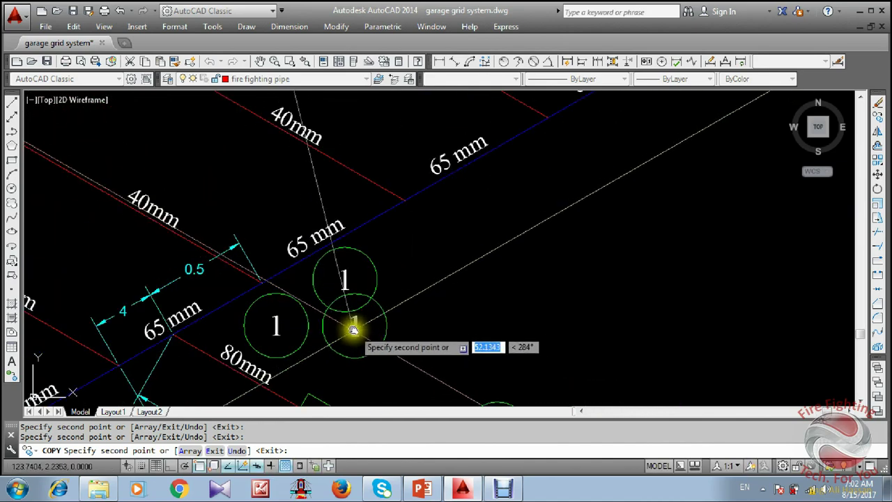
Move the node symbol at the 40mm branch junction to the other side of the 65 mm main, above the 0.5 dimension.
{"action": "key", "text": "Escape"}
{"action": "left_click", "coordinate": [399, 261]}
{"action": "left_click", "coordinate": [365, 321]}
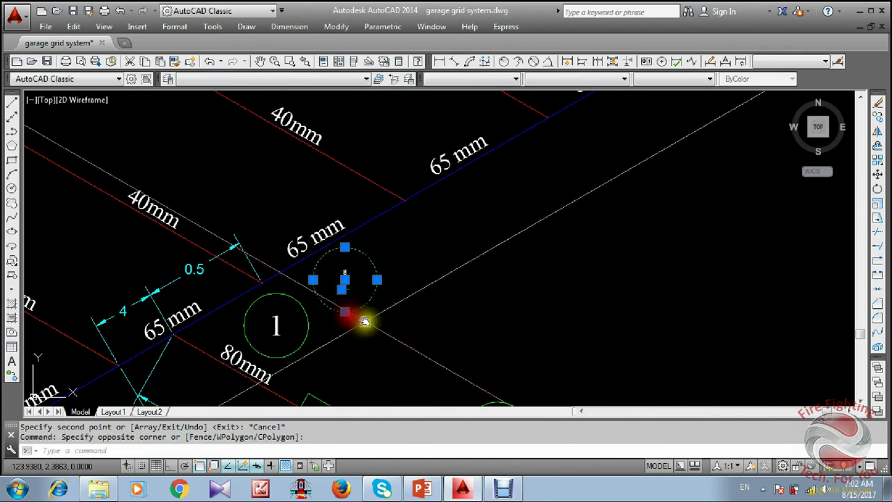
{"action": "type", "text": "m"}
{"action": "key", "text": "Return"}
{"action": "left_click", "coordinate": [345, 280]}
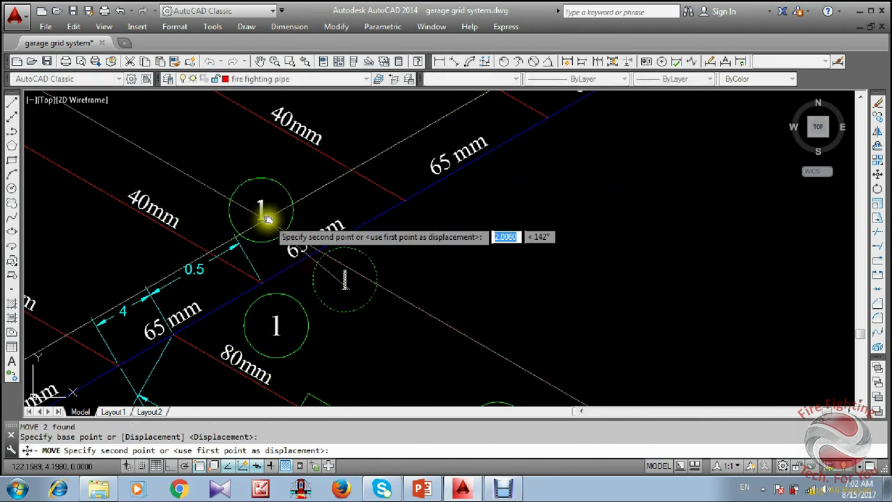
{"action": "left_click", "coordinate": [265, 223]}
Place the moved node symbol above the 0.5 dimension and copy it to the next three 40mm branch junctions along the 65 mm main.
{"action": "left_click", "coordinate": [262, 207]}
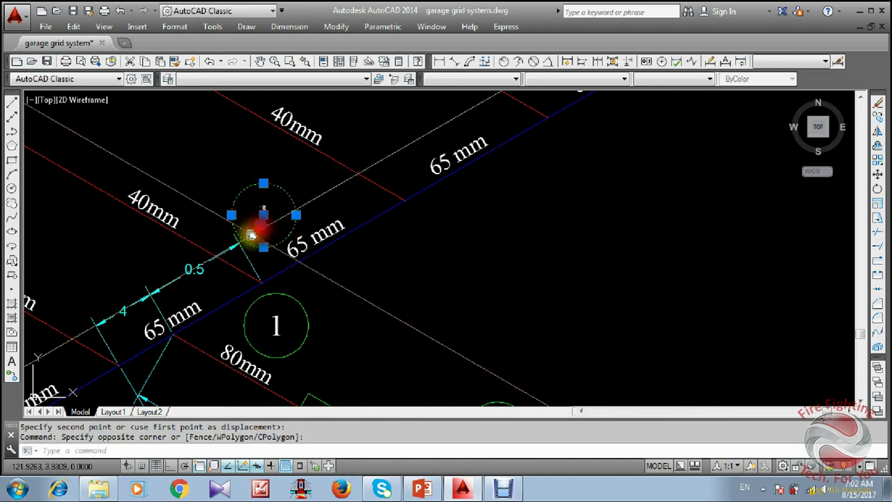
{"action": "type", "text": "co"}
{"action": "key", "text": "Return"}
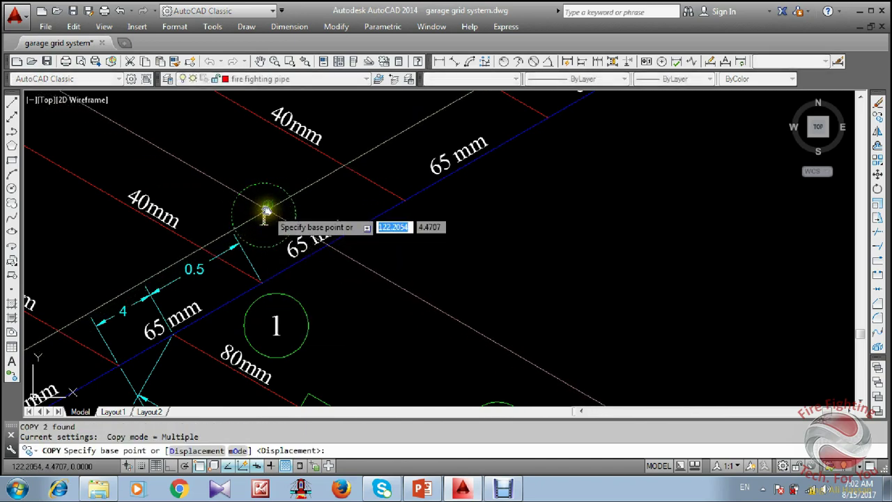
{"action": "left_click", "coordinate": [266, 210]}
{"action": "scroll", "coordinate": [313, 275], "scroll_direction": "down", "scroll_amount": 6}
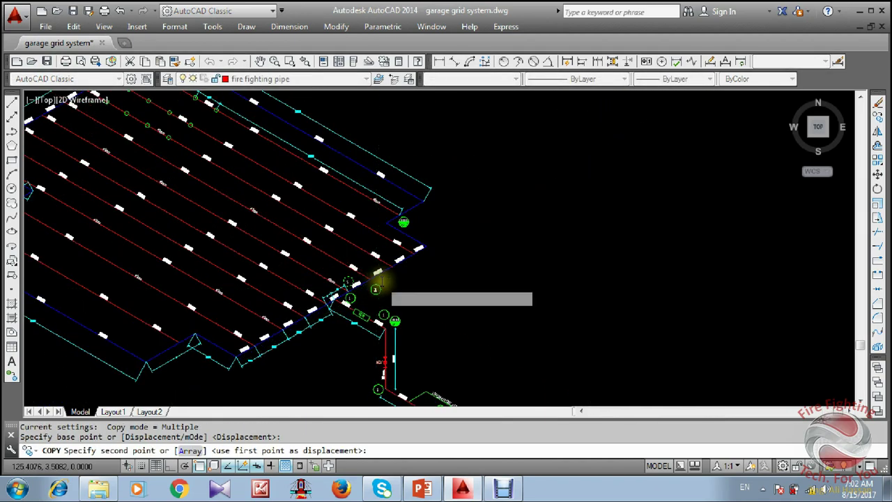
{"action": "scroll", "coordinate": [383, 283], "scroll_direction": "up", "scroll_amount": 5}
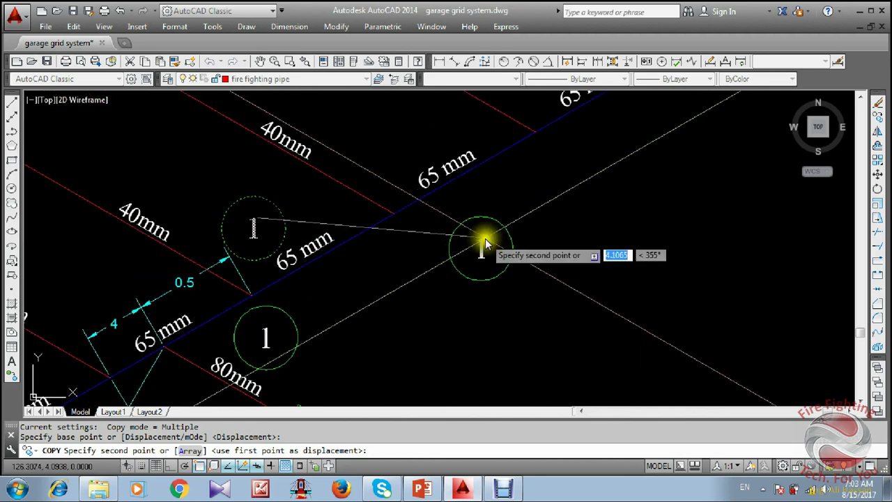
{"action": "left_click", "coordinate": [449, 231]}
{"action": "scroll", "coordinate": [215, 255], "scroll_direction": "down", "scroll_amount": 2}
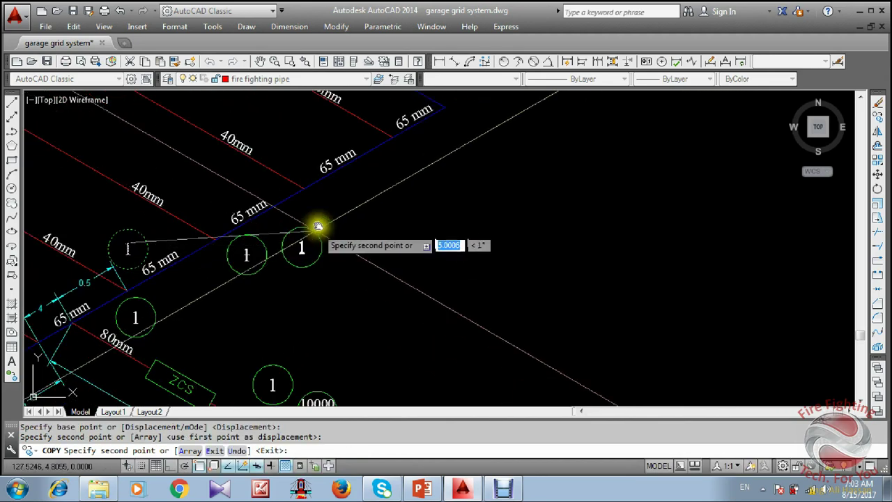
{"action": "left_click", "coordinate": [325, 202]}
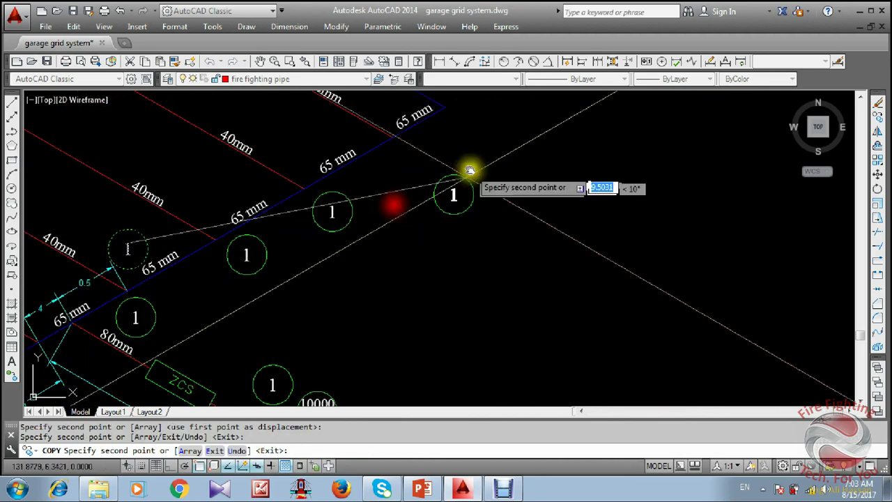
{"action": "left_click", "coordinate": [417, 152]}
Place a node symbol copy beside the 10000 level symbol at the notch on the grid's east side.
{"action": "middle_click_drag", "start_coordinate": [428, 187], "coordinate": [307, 324]}
{"action": "scroll", "coordinate": [306, 323], "scroll_direction": "down", "scroll_amount": 2}
{"action": "scroll", "coordinate": [373, 268], "scroll_direction": "up", "scroll_amount": 2}
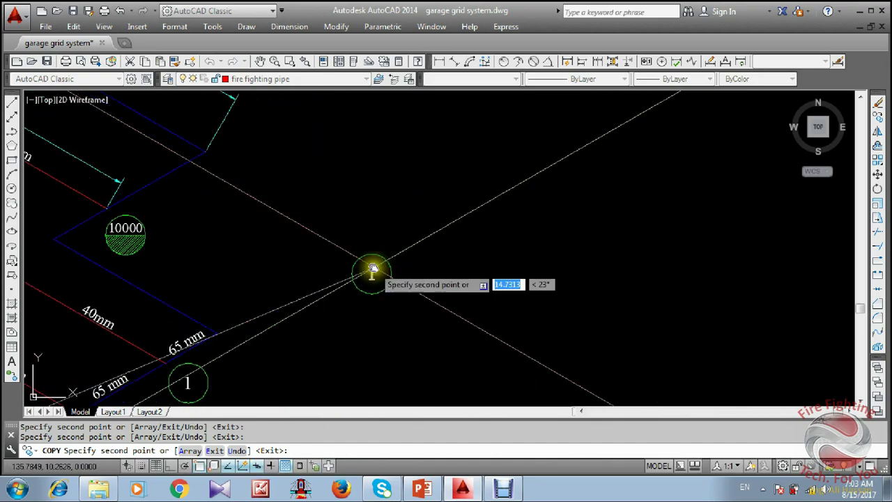
{"action": "middle_click_drag", "start_coordinate": [373, 268], "coordinate": [452, 263]}
{"action": "scroll", "coordinate": [556, 261], "scroll_direction": "down", "scroll_amount": 3}
{"action": "scroll", "coordinate": [500, 253], "scroll_direction": "up", "scroll_amount": 4}
{"action": "middle_click_drag", "start_coordinate": [389, 249], "coordinate": [369, 243]}
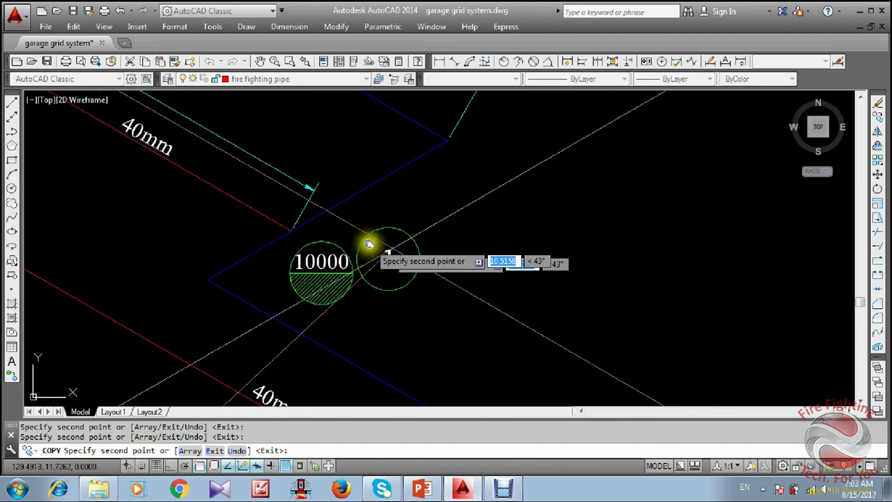
{"action": "scroll", "coordinate": [418, 255], "scroll_direction": "down", "scroll_amount": 5}
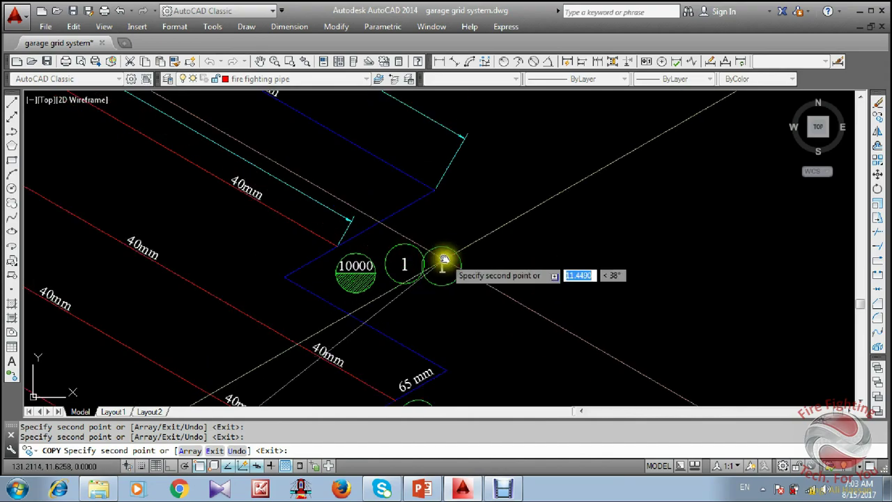
Place node symbol copies at the first four 40mm branch junctions of the northwest 65 mm main, starting at the branch with 2900 dimensions.
{"action": "scroll", "coordinate": [225, 149], "scroll_direction": "up", "scroll_amount": 6}
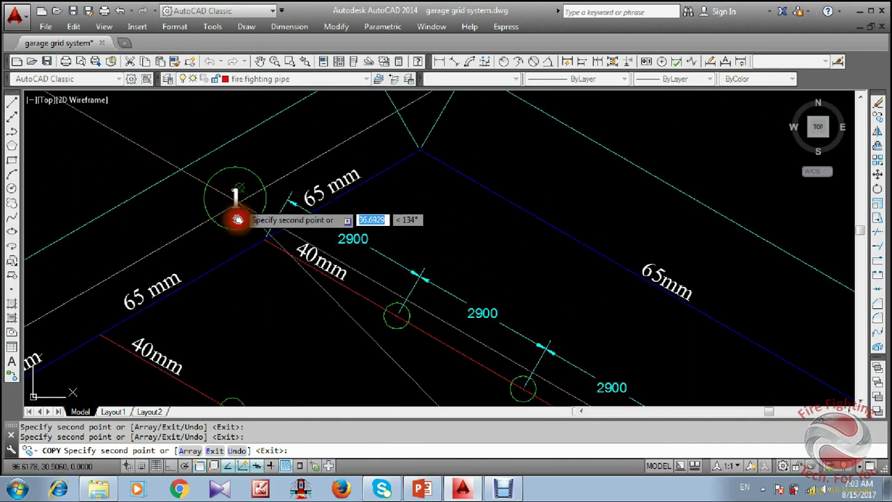
{"action": "scroll", "coordinate": [237, 220], "scroll_direction": "down", "scroll_amount": 4}
{"action": "scroll", "coordinate": [370, 179], "scroll_direction": "up", "scroll_amount": 4}
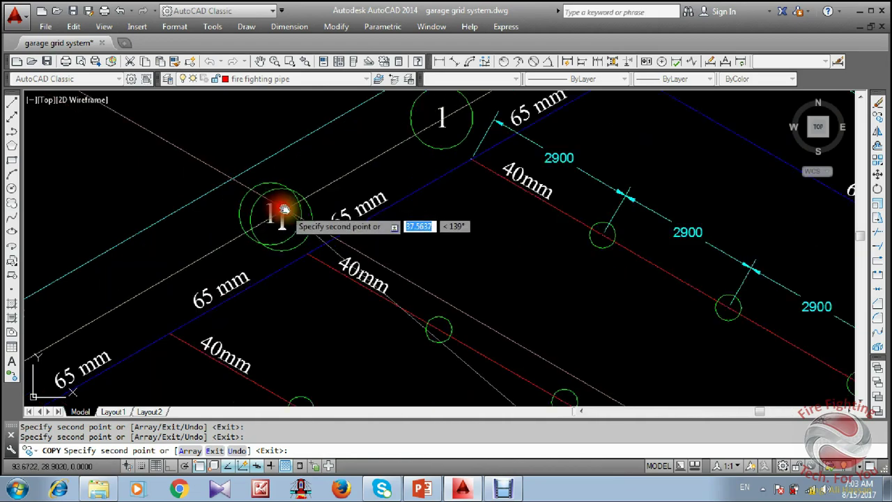
{"action": "scroll", "coordinate": [285, 210], "scroll_direction": "down", "scroll_amount": 3}
{"action": "scroll", "coordinate": [268, 199], "scroll_direction": "up", "scroll_amount": 3}
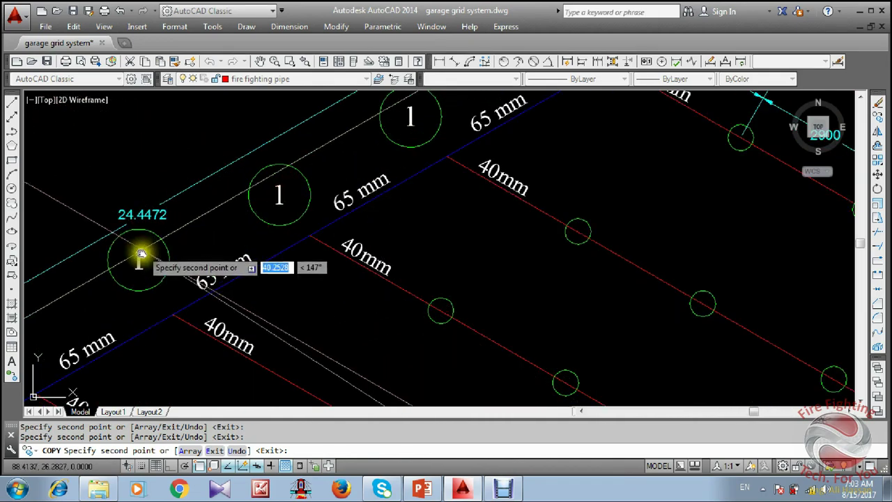
{"action": "scroll", "coordinate": [346, 205], "scroll_direction": "down", "scroll_amount": 4}
Place three more node symbol copies at the remaining junctions of the northwest 65 mm main, ending between the 4000 and 500 dimensions.
{"action": "middle_click_drag", "start_coordinate": [141, 268], "coordinate": [237, 236]}
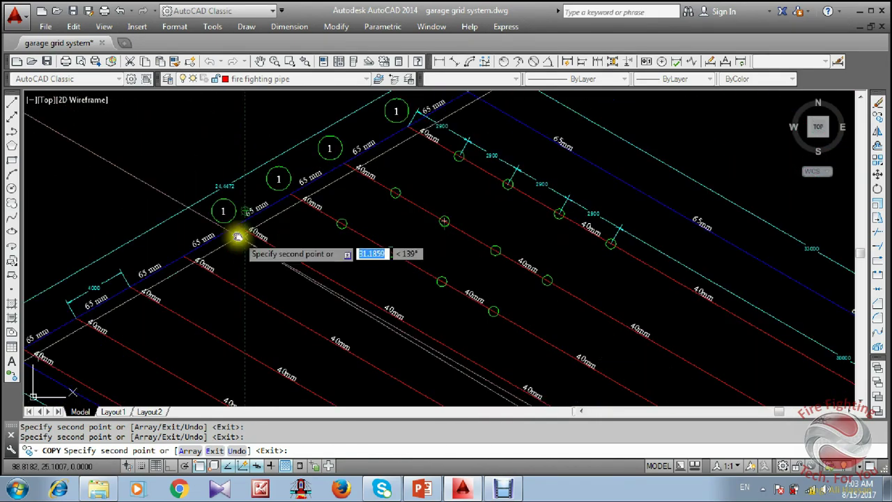
{"action": "scroll", "coordinate": [220, 202], "scroll_direction": "up", "scroll_amount": 2}
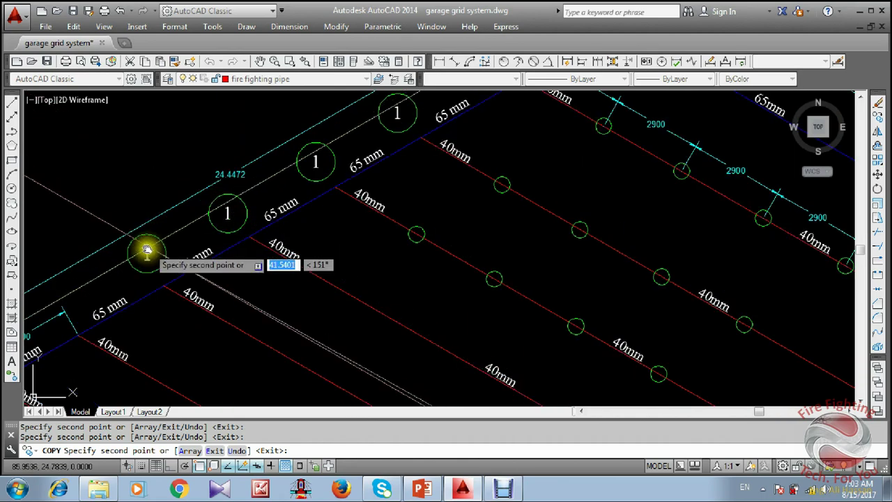
{"action": "scroll", "coordinate": [348, 119], "scroll_direction": "down", "scroll_amount": 4}
{"action": "scroll", "coordinate": [309, 163], "scroll_direction": "up", "scroll_amount": 4}
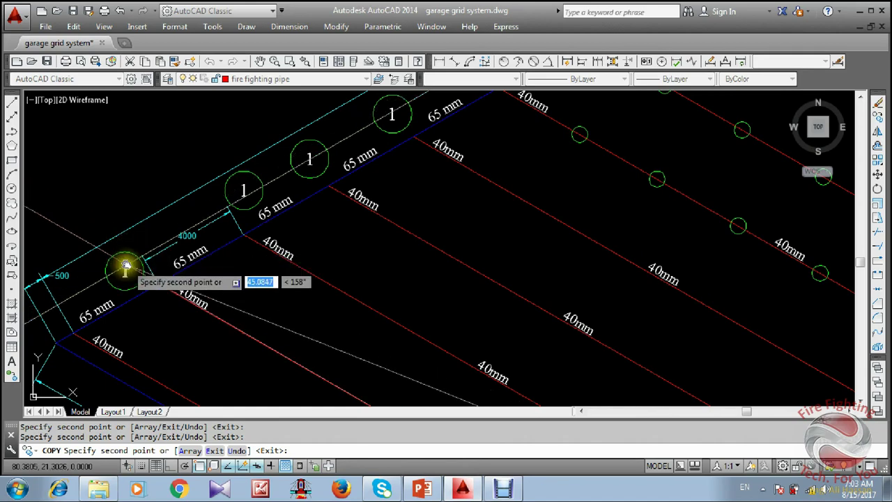
{"action": "scroll", "coordinate": [139, 251], "scroll_direction": "down", "scroll_amount": 2}
{"action": "scroll", "coordinate": [331, 243], "scroll_direction": "down", "scroll_amount": 4}
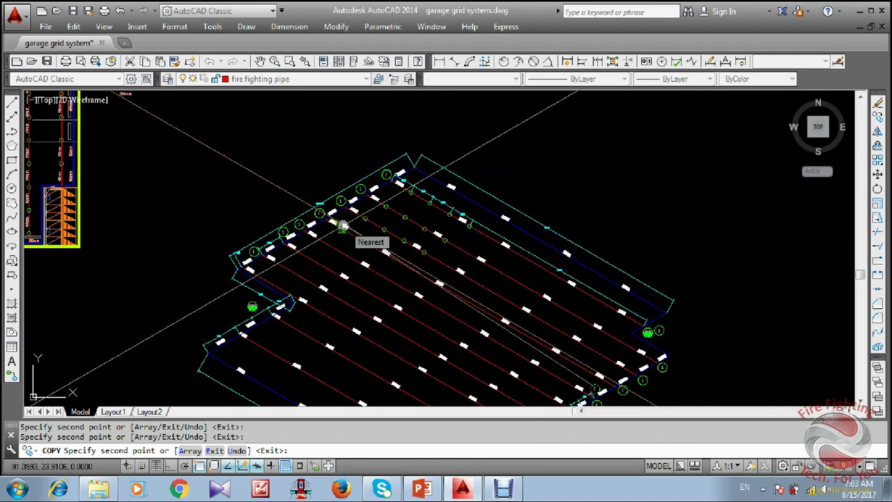
Place node symbol copies beside the four sprinklers on the third 40mm branch from the grid's northern corner.
{"action": "scroll", "coordinate": [345, 217], "scroll_direction": "up", "scroll_amount": 2}
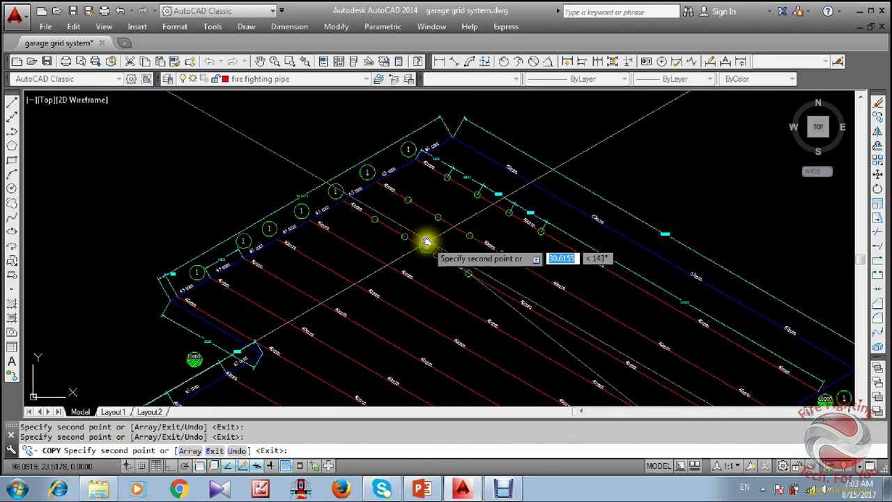
{"action": "scroll", "coordinate": [395, 240], "scroll_direction": "up", "scroll_amount": 8}
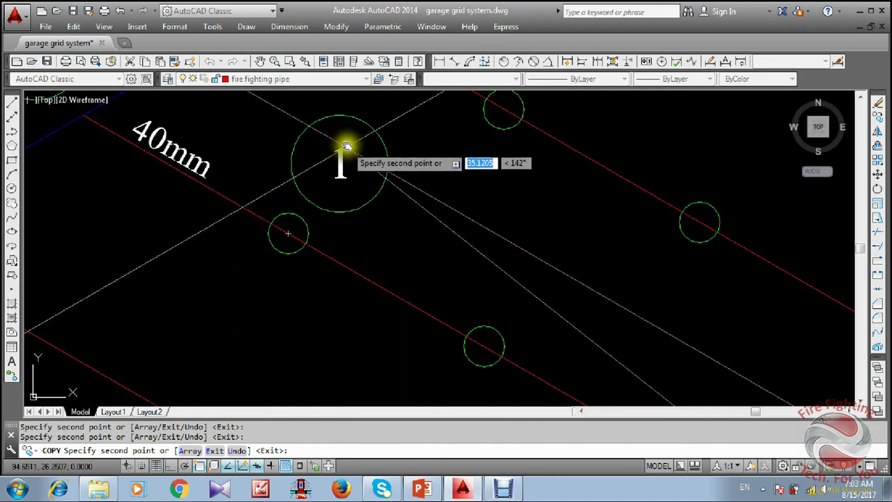
{"action": "scroll", "coordinate": [391, 175], "scroll_direction": "down", "scroll_amount": 6}
{"action": "scroll", "coordinate": [353, 192], "scroll_direction": "up", "scroll_amount": 6}
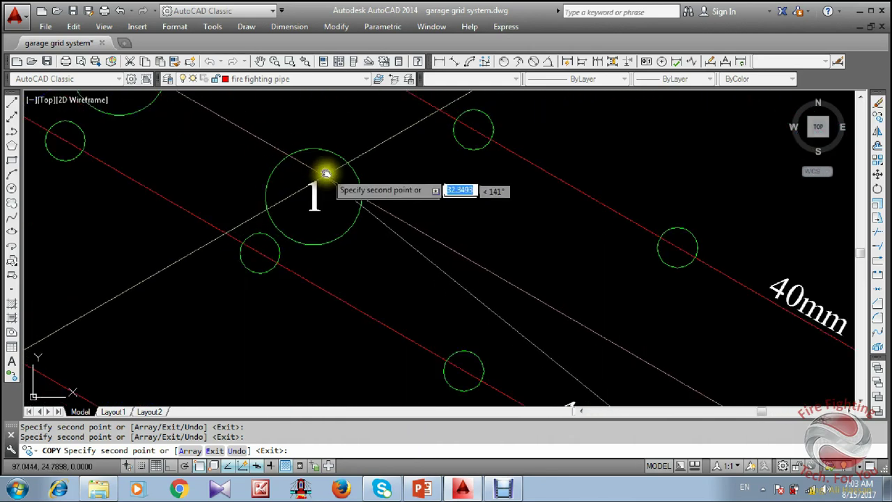
{"action": "scroll", "coordinate": [326, 170], "scroll_direction": "down", "scroll_amount": 7}
{"action": "scroll", "coordinate": [323, 183], "scroll_direction": "up", "scroll_amount": 5}
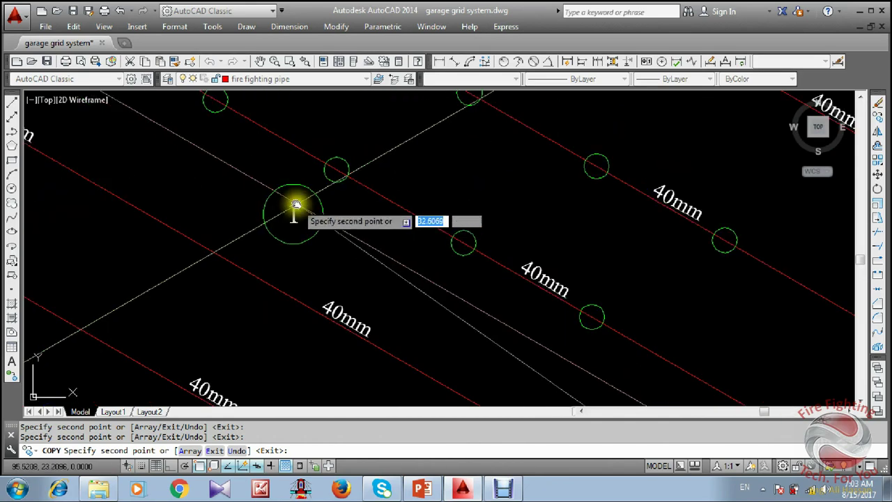
{"action": "left_click", "coordinate": [298, 201]}
{"action": "middle_click_drag", "start_coordinate": [202, 129], "coordinate": [236, 195]}
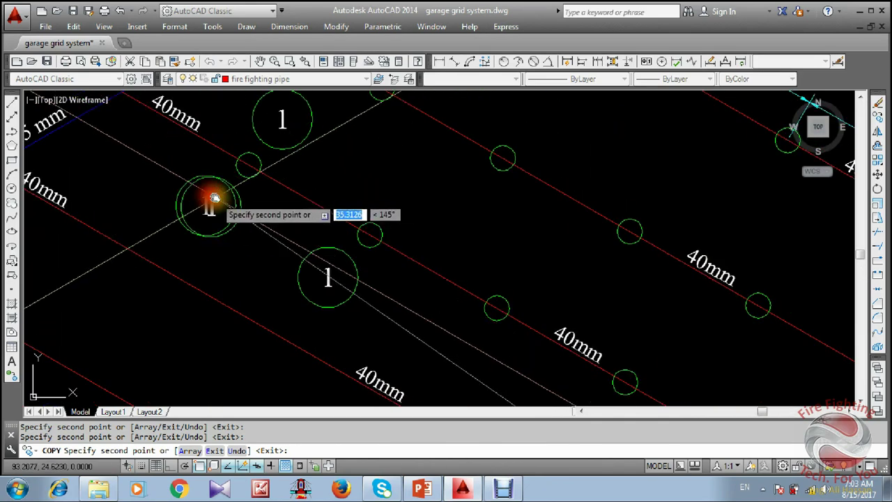
{"action": "scroll", "coordinate": [386, 281], "scroll_direction": "down", "scroll_amount": 3}
{"action": "scroll", "coordinate": [369, 253], "scroll_direction": "up", "scroll_amount": 3}
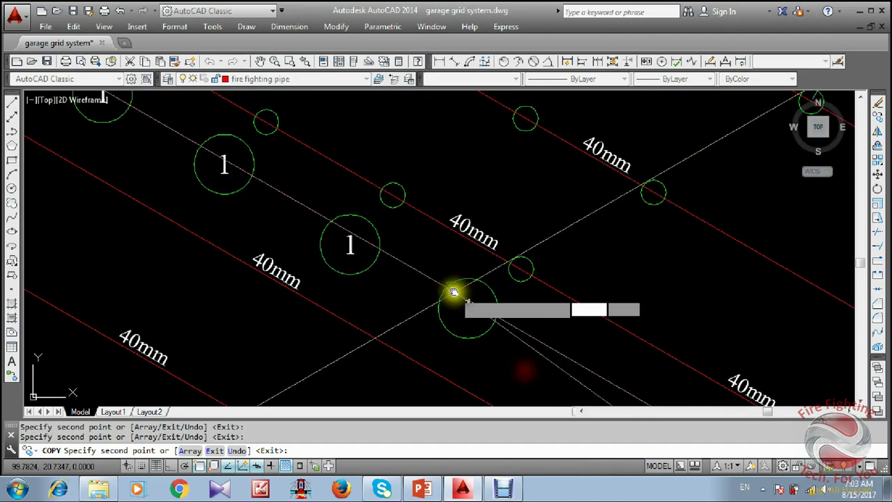
{"action": "scroll", "coordinate": [454, 293], "scroll_direction": "down", "scroll_amount": 3}
Place node symbol copies beside the four sprinklers on the second 40mm branch, working back toward the 65 mm main.
{"action": "scroll", "coordinate": [494, 239], "scroll_direction": "up", "scroll_amount": 3}
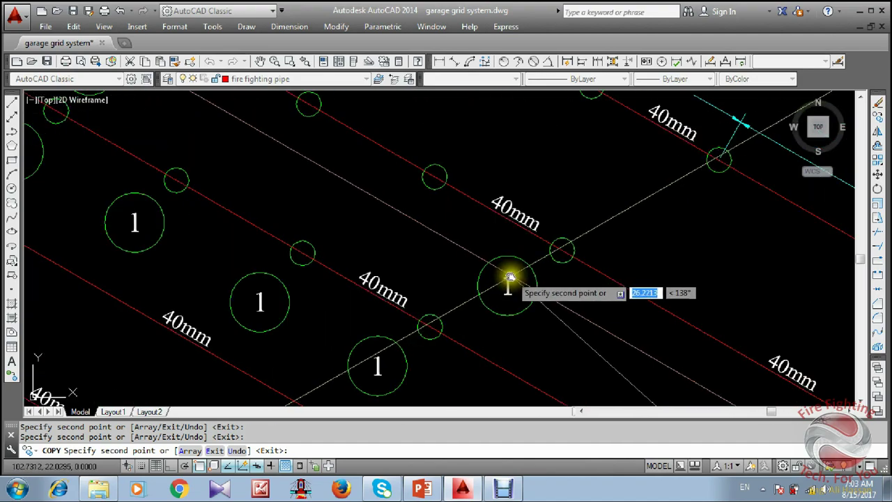
{"action": "middle_click_drag", "start_coordinate": [330, 175], "coordinate": [410, 276]}
{"action": "scroll", "coordinate": [410, 275], "scroll_direction": "down", "scroll_amount": 1}
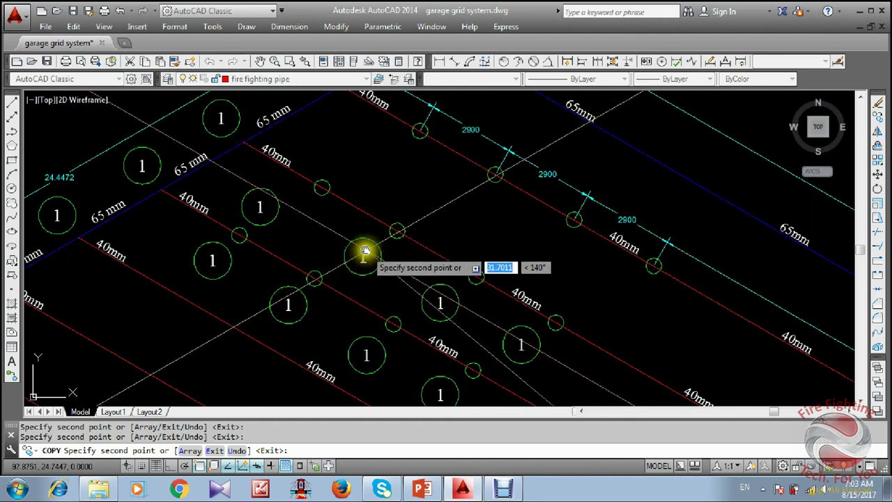
{"action": "scroll", "coordinate": [318, 205], "scroll_direction": "up", "scroll_amount": 2}
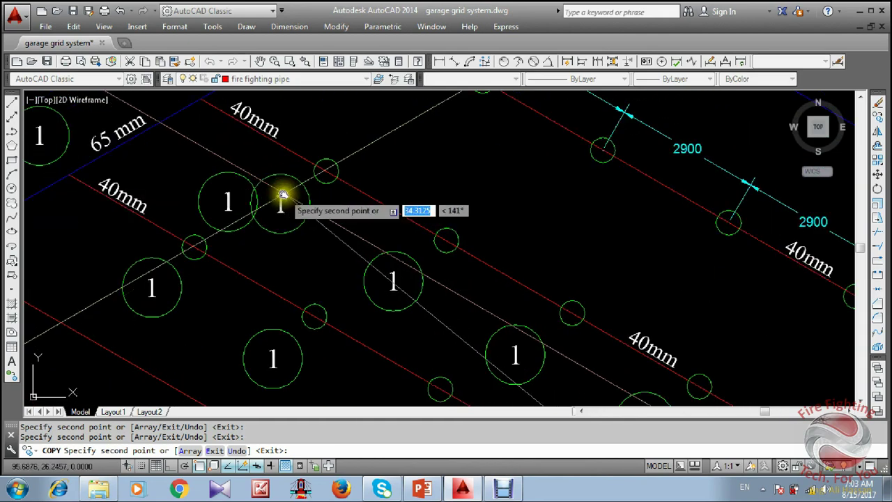
{"action": "key", "text": "Escape"}
Erase the surplus node symbol overlapping the one at the second branch's first sprinkler.
{"action": "left_click", "coordinate": [209, 189]}
{"action": "left_click", "coordinate": [213, 209]}
{"action": "type", "text": "E"}
{"action": "key", "text": "Return"}
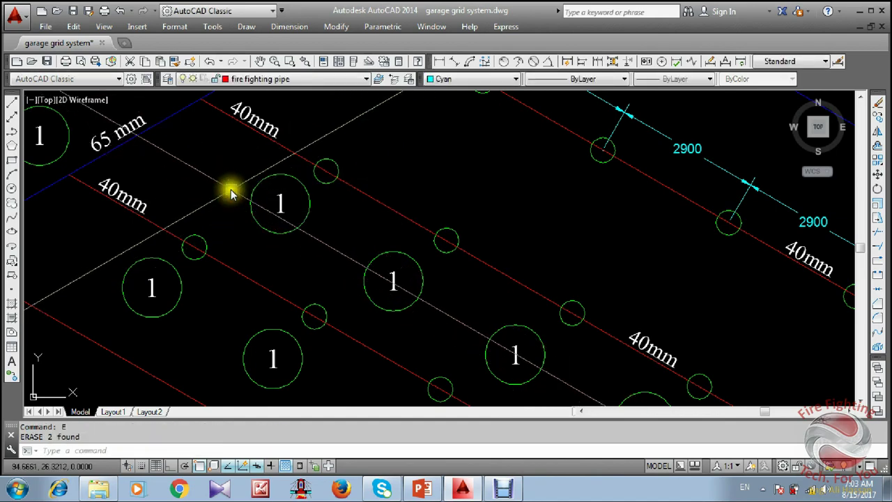
Copy the second branch's row of four node symbols to the sprinklers on the first 40mm branch with the 2900 dimensions.
{"action": "left_click", "coordinate": [272, 174]}
{"action": "scroll", "coordinate": [296, 200], "scroll_direction": "up", "scroll_amount": 2}
{"action": "double_click", "coordinate": [262, 217]}
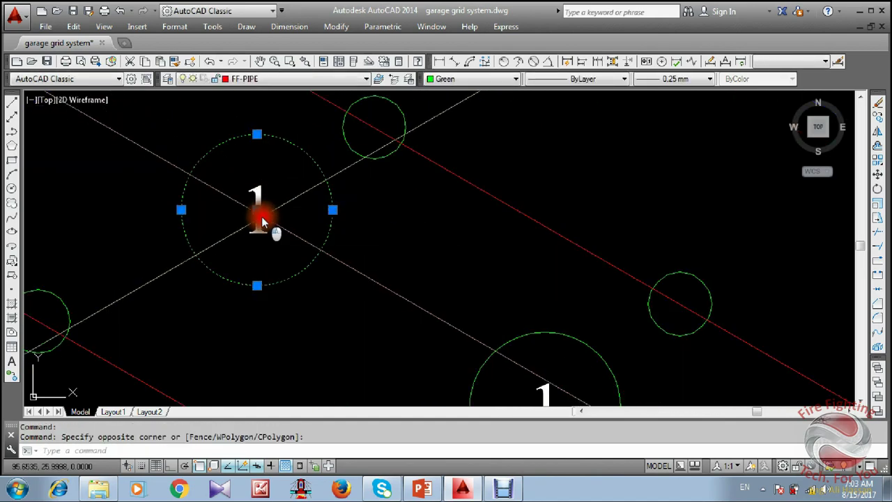
{"action": "scroll", "coordinate": [299, 251], "scroll_direction": "down", "scroll_amount": 2}
{"action": "left_click", "coordinate": [354, 267]}
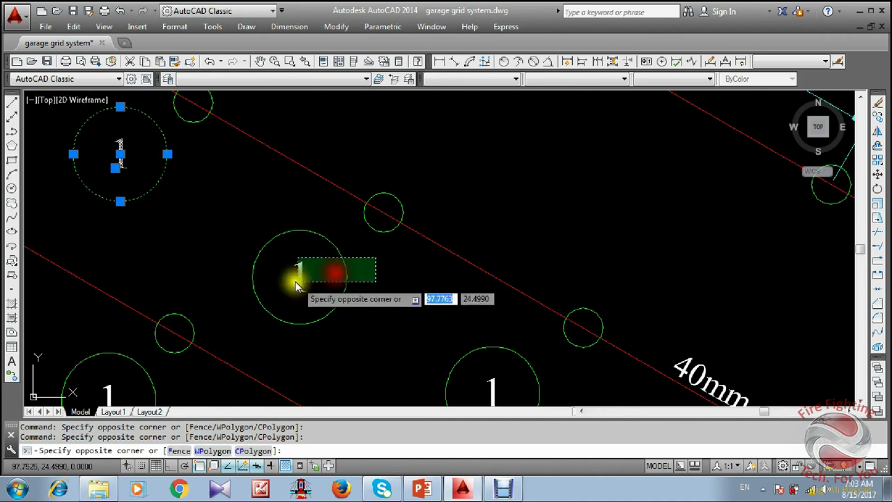
{"action": "left_click", "coordinate": [303, 309]}
{"action": "scroll", "coordinate": [355, 253], "scroll_direction": "down", "scroll_amount": 5}
{"action": "scroll", "coordinate": [379, 244], "scroll_direction": "up", "scroll_amount": 4}
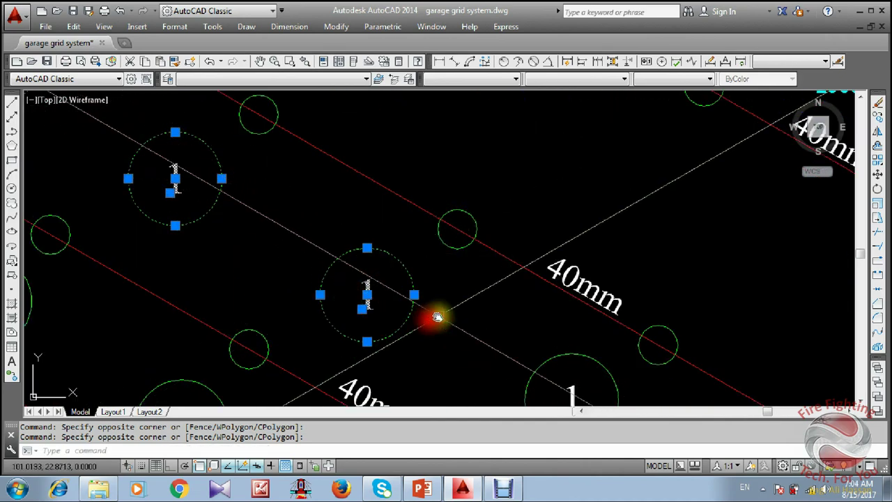
{"action": "scroll", "coordinate": [364, 189], "scroll_direction": "down", "scroll_amount": 3}
{"action": "scroll", "coordinate": [364, 189], "scroll_direction": "up", "scroll_amount": 3}
{"action": "left_click", "coordinate": [373, 183]}
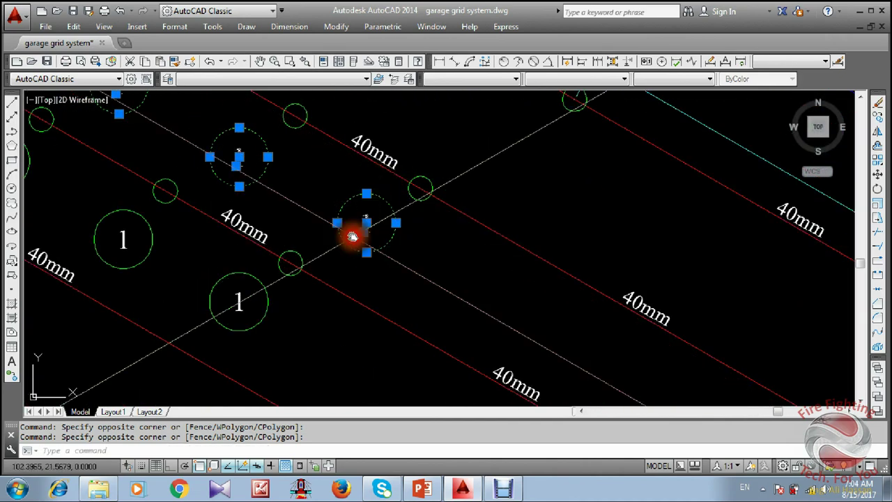
{"action": "type", "text": "co"}
{"action": "key", "text": "Return"}
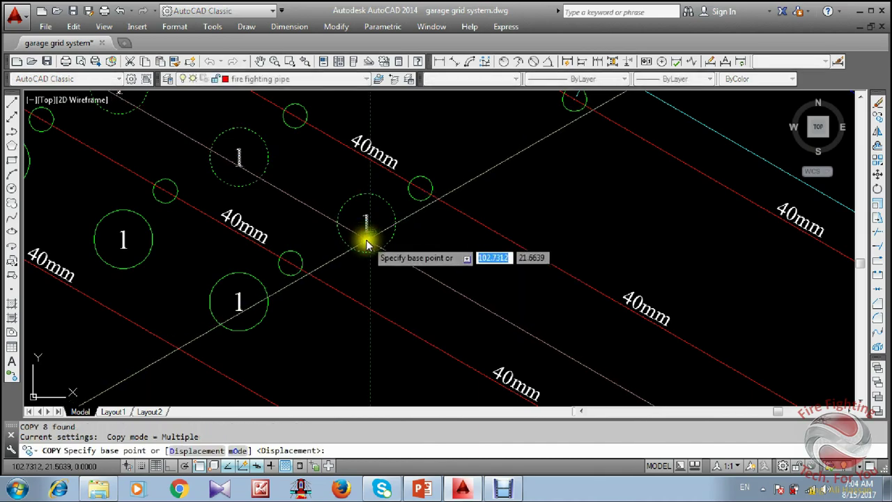
{"action": "left_click", "coordinate": [364, 253]}
{"action": "scroll", "coordinate": [392, 239], "scroll_direction": "down", "scroll_amount": 3}
{"action": "scroll", "coordinate": [414, 209], "scroll_direction": "up", "scroll_amount": 2}
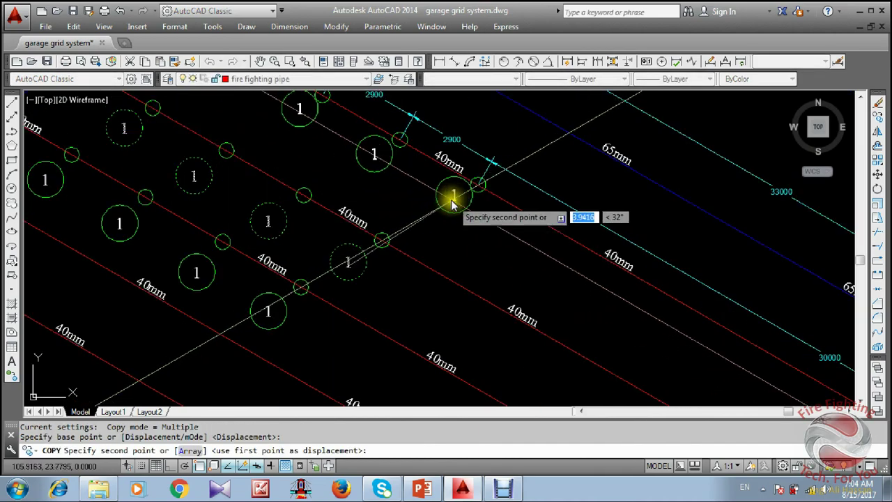
{"action": "left_click", "coordinate": [425, 240]}
{"action": "scroll", "coordinate": [408, 249], "scroll_direction": "down", "scroll_amount": 3}
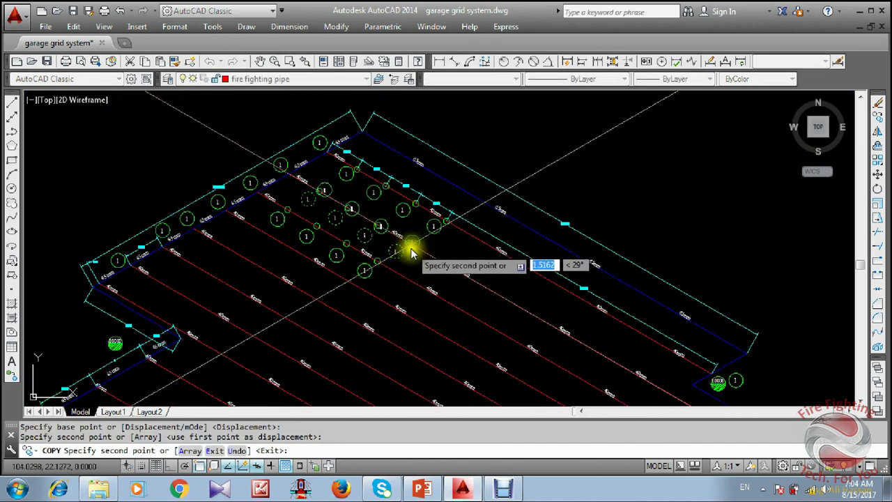
{"action": "scroll", "coordinate": [378, 216], "scroll_direction": "up", "scroll_amount": 4}
{"action": "scroll", "coordinate": [516, 228], "scroll_direction": "down", "scroll_amount": 2}
{"action": "key", "text": "Escape"}
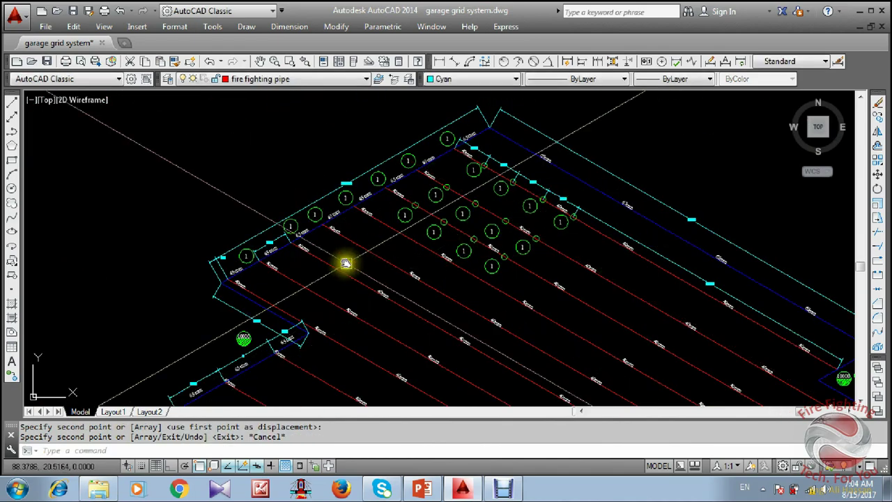
Copy the node symbol beside the northwestern main's 4000 dimension to the neighbouring 40mm branch junction at the 500 dimension.
{"action": "scroll", "coordinate": [341, 211], "scroll_direction": "down", "scroll_amount": 1}
{"action": "scroll", "coordinate": [306, 231], "scroll_direction": "up", "scroll_amount": 3}
{"action": "scroll", "coordinate": [271, 253], "scroll_direction": "up", "scroll_amount": 4}
{"action": "left_click", "coordinate": [295, 166]}
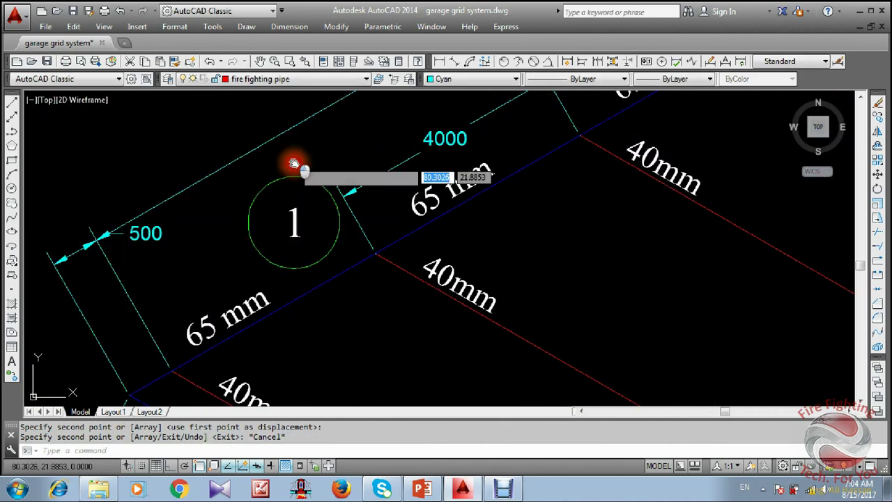
{"action": "left_click", "coordinate": [279, 230]}
{"action": "type", "text": "co"}
{"action": "key", "text": "Return"}
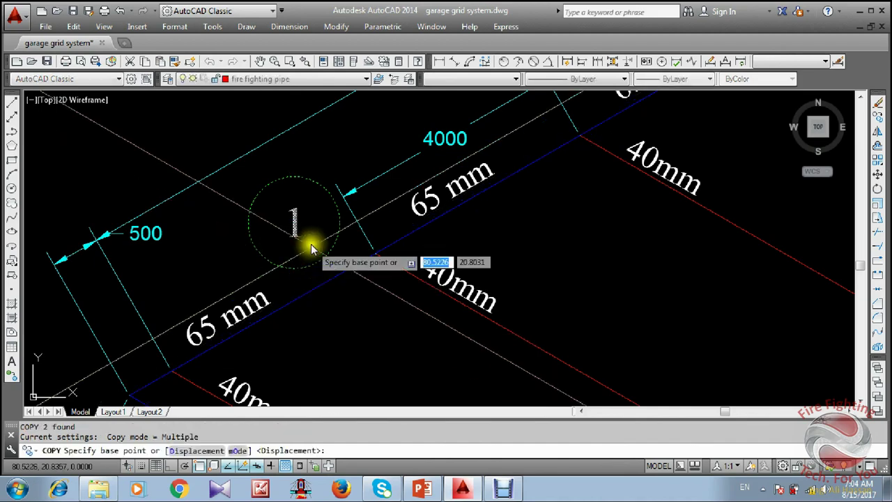
{"action": "left_click", "coordinate": [309, 234]}
{"action": "scroll", "coordinate": [305, 241], "scroll_direction": "down", "scroll_amount": 3}
{"action": "scroll", "coordinate": [304, 240], "scroll_direction": "up", "scroll_amount": 8}
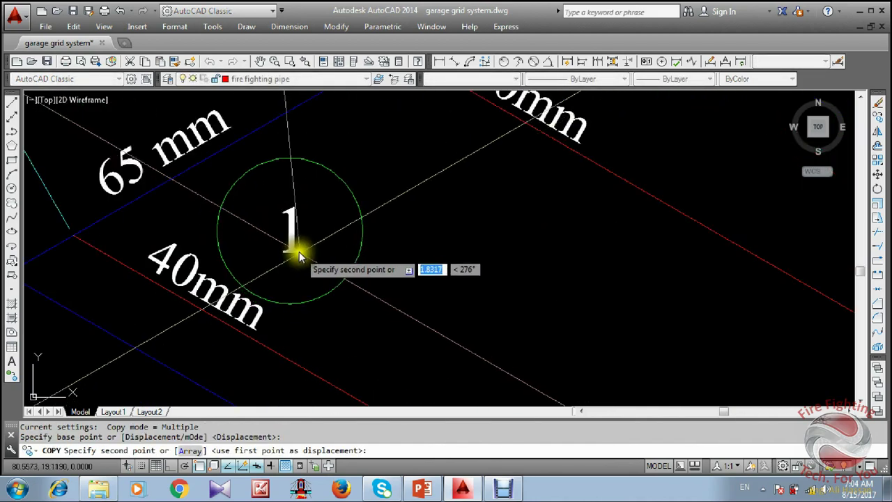
{"action": "left_click", "coordinate": [293, 228]}
Place node symbol copies at the two 40mm branch junctions on the offset 65 mm main below the western 10000 level symbol.
{"action": "scroll", "coordinate": [328, 255], "scroll_direction": "down", "scroll_amount": 6}
{"action": "scroll", "coordinate": [364, 279], "scroll_direction": "up", "scroll_amount": 4}
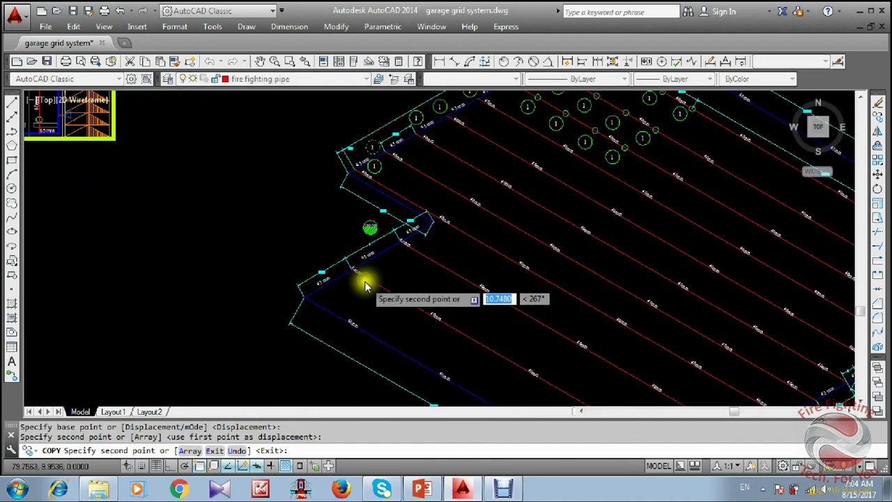
{"action": "scroll", "coordinate": [425, 241], "scroll_direction": "up", "scroll_amount": 4}
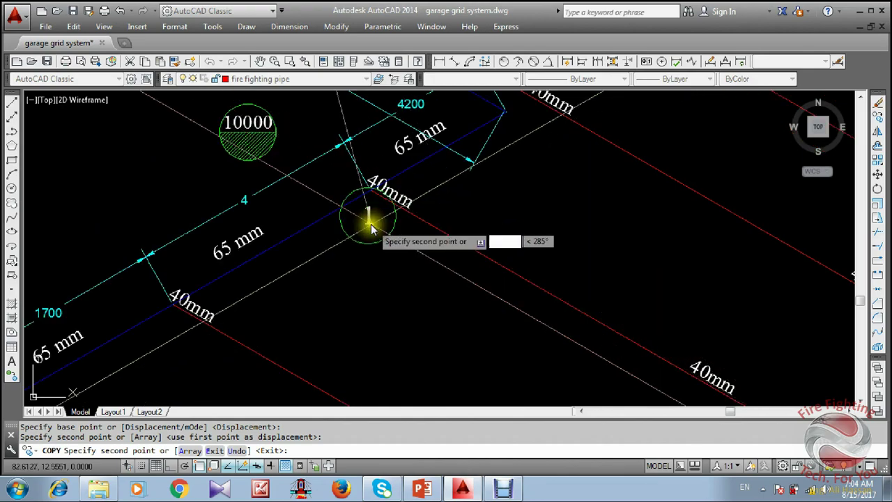
{"action": "left_click", "coordinate": [370, 244]}
{"action": "left_click", "coordinate": [165, 342]}
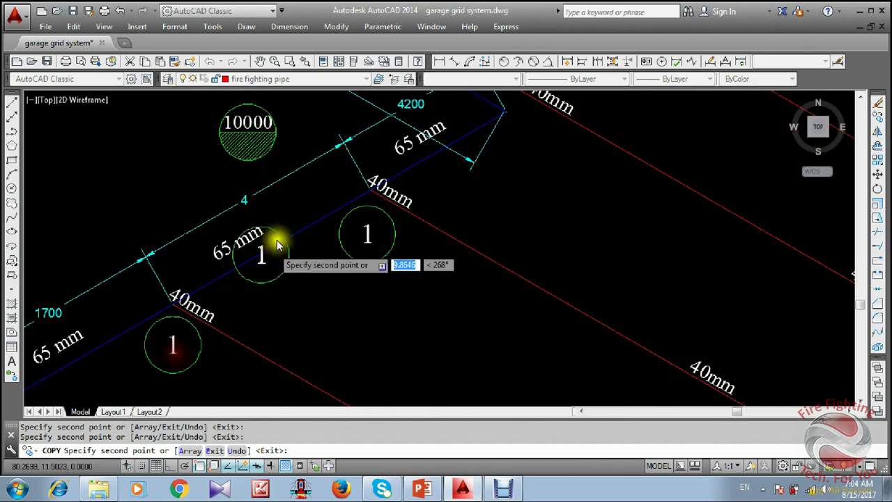
Place a node symbol copy beside the 40mm branch junction at the grid's southern offset, near the 7000 dimension.
{"action": "scroll", "coordinate": [307, 244], "scroll_direction": "down", "scroll_amount": 5}
{"action": "scroll", "coordinate": [284, 174], "scroll_direction": "up", "scroll_amount": 2}
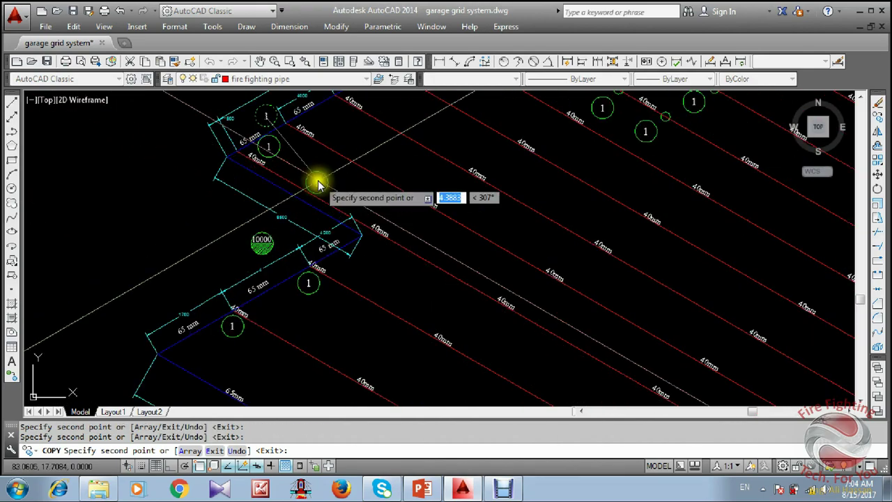
{"action": "scroll", "coordinate": [317, 183], "scroll_direction": "down", "scroll_amount": 3}
{"action": "middle_click_drag", "start_coordinate": [303, 277], "coordinate": [287, 178]}
{"action": "scroll", "coordinate": [368, 235], "scroll_direction": "up", "scroll_amount": 4}
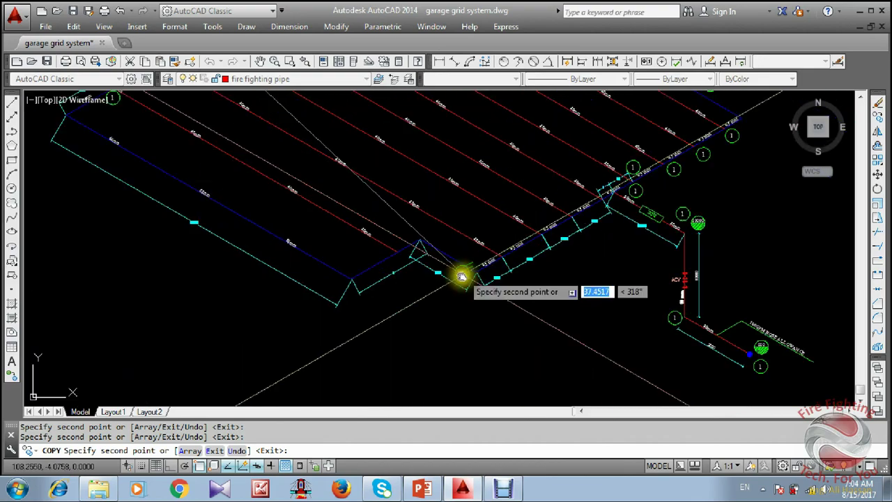
{"action": "left_click", "coordinate": [268, 226]}
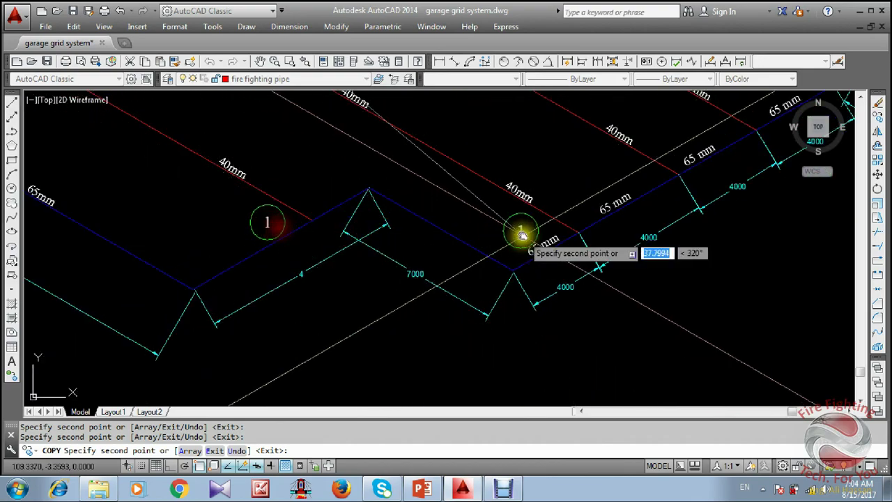
Place node symbol copies at the four 40mm branch junctions along the 4000 dimensions of the southern 65 mm main, and finish copying.
{"action": "scroll", "coordinate": [528, 227], "scroll_direction": "up", "scroll_amount": 2}
{"action": "scroll", "coordinate": [105, 247], "scroll_direction": "down", "scroll_amount": 4}
{"action": "scroll", "coordinate": [104, 247], "scroll_direction": "up", "scroll_amount": 5}
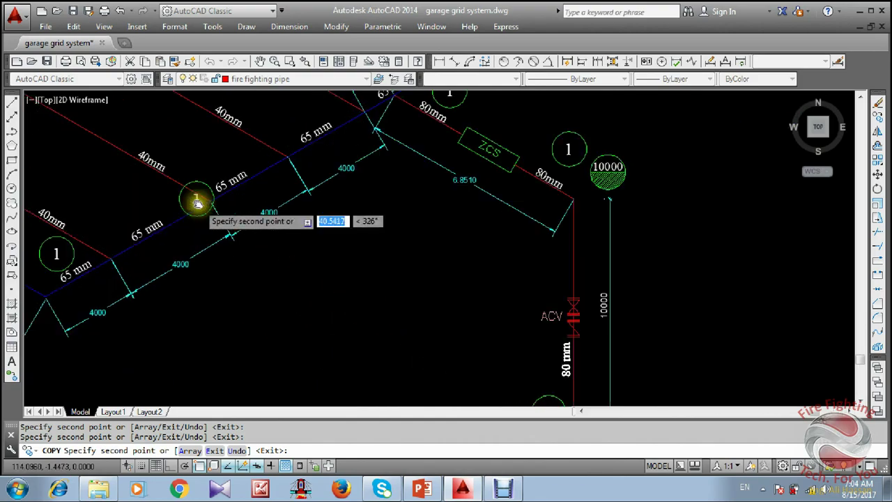
{"action": "mouse_move", "coordinate": [279, 181]}
{"action": "middle_mouse_down"}
{"action": "mouse_move", "coordinate": [235, 319]}
{"action": "mouse_move", "coordinate": [219, 341]}
{"action": "middle_mouse_up"}
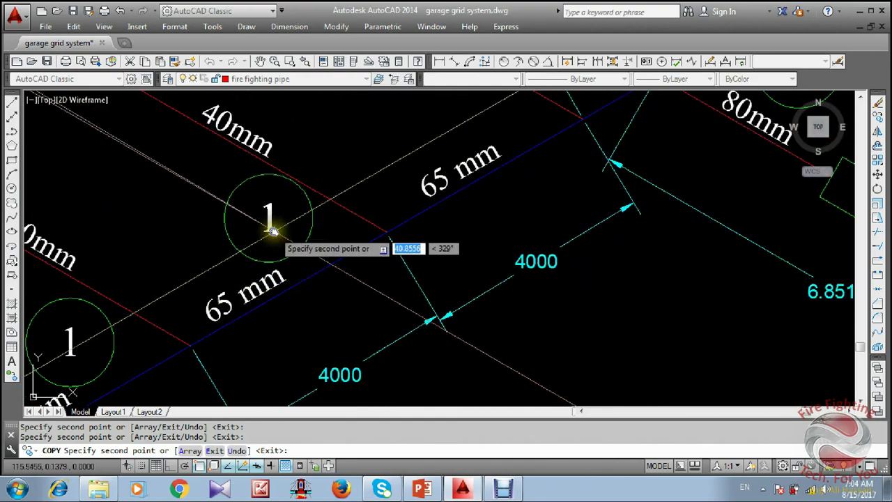
{"action": "scroll", "coordinate": [373, 277], "scroll_direction": "down", "scroll_amount": 3}
{"action": "scroll", "coordinate": [277, 280], "scroll_direction": "up", "scroll_amount": 2}
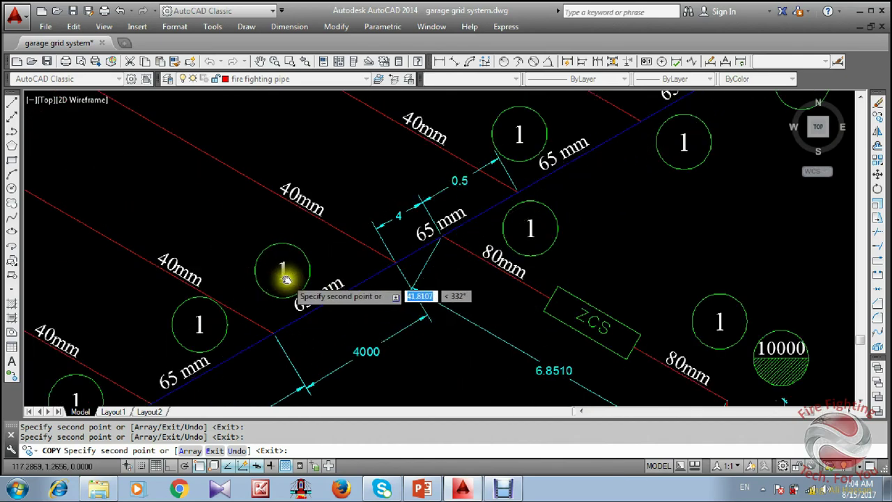
{"action": "scroll", "coordinate": [286, 279], "scroll_direction": "up", "scroll_amount": 2}
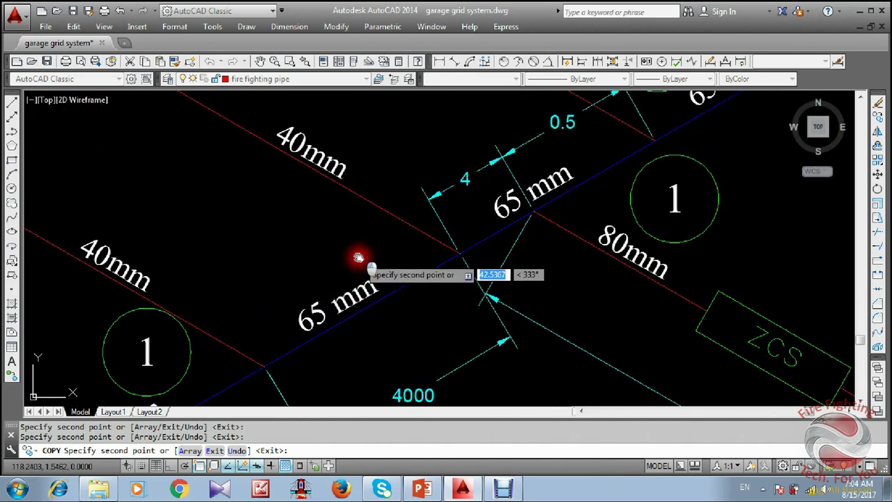
{"action": "scroll", "coordinate": [363, 262], "scroll_direction": "down", "scroll_amount": 1}
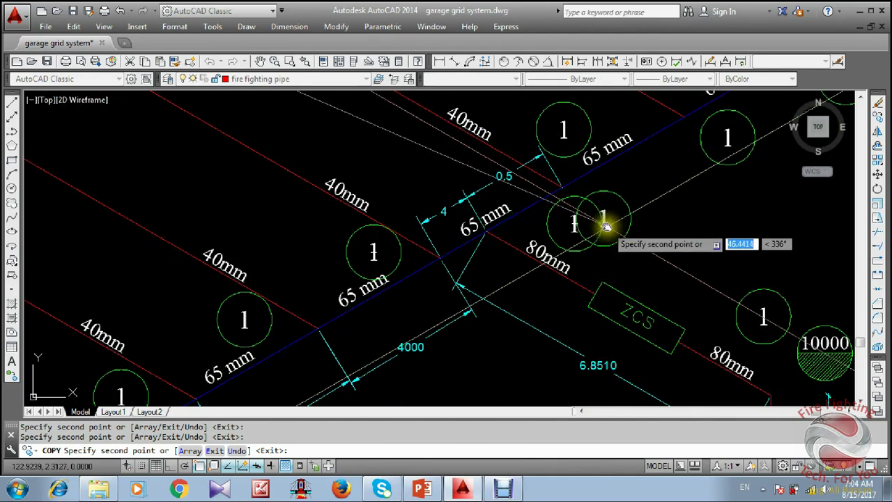
{"action": "scroll", "coordinate": [561, 226], "scroll_direction": "down", "scroll_amount": 3}
{"action": "key", "text": "Escape"}
Renumber the node symbol at the riser's base, below the ACV, as 2.
{"action": "scroll", "coordinate": [554, 228], "scroll_direction": "down", "scroll_amount": 2}
{"action": "mouse_move", "coordinate": [542, 230]}
{"action": "middle_mouse_down"}
{"action": "mouse_move", "coordinate": [438, 260]}
{"action": "mouse_move", "coordinate": [388, 182]}
{"action": "mouse_move", "coordinate": [365, 178]}
{"action": "middle_mouse_up"}
{"action": "scroll", "coordinate": [450, 224], "scroll_direction": "up", "scroll_amount": 5}
{"action": "scroll", "coordinate": [316, 235], "scroll_direction": "up", "scroll_amount": 1}
{"action": "scroll", "coordinate": [316, 235], "scroll_direction": "down", "scroll_amount": 1}
{"action": "scroll", "coordinate": [426, 240], "scroll_direction": "down", "scroll_amount": 1}
{"action": "middle_click_drag", "start_coordinate": [425, 240], "coordinate": [388, 176]}
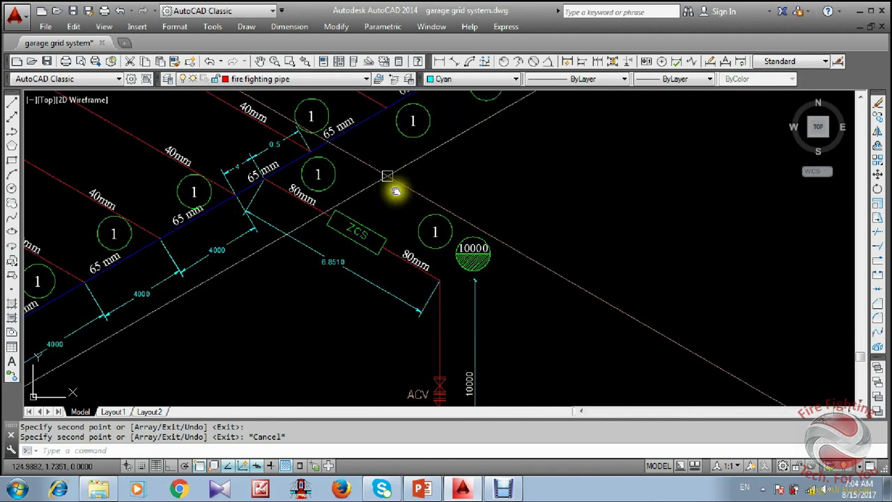
{"action": "middle_click_drag", "start_coordinate": [452, 252], "coordinate": [394, 162]}
{"action": "scroll", "coordinate": [394, 161], "scroll_direction": "down", "scroll_amount": 1}
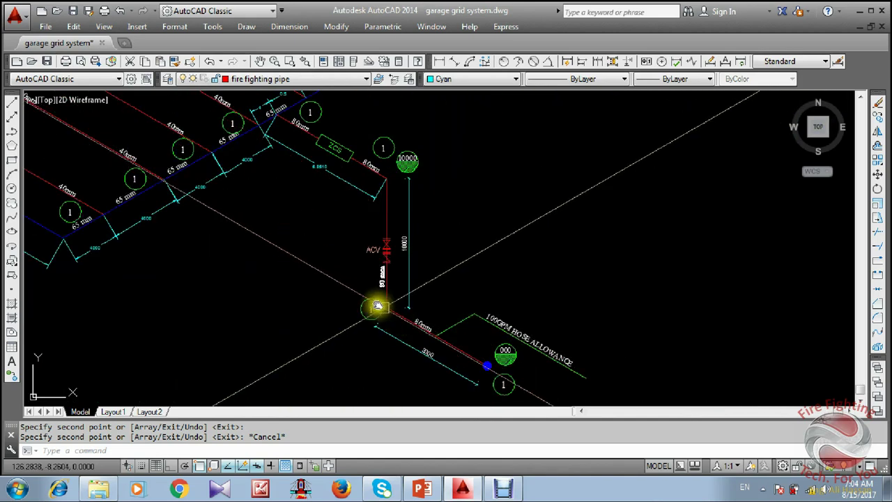
{"action": "scroll", "coordinate": [376, 305], "scroll_direction": "up", "scroll_amount": 5}
{"action": "double_click", "coordinate": [401, 325]}
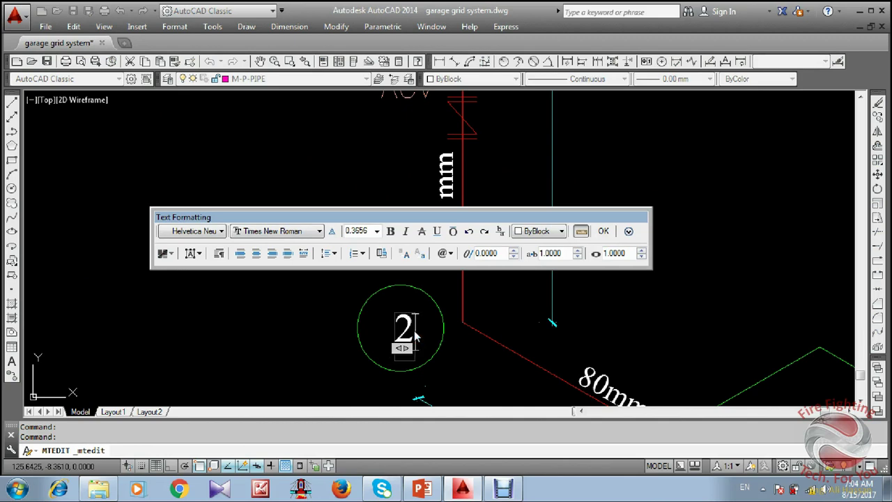
{"action": "left_click", "coordinate": [701, 310]}
Renumber the node symbol at the riser's top, beside the 10000 level symbol, as 3.
{"action": "scroll", "coordinate": [572, 198], "scroll_direction": "down", "scroll_amount": 5}
{"action": "scroll", "coordinate": [532, 203], "scroll_direction": "up", "scroll_amount": 5}
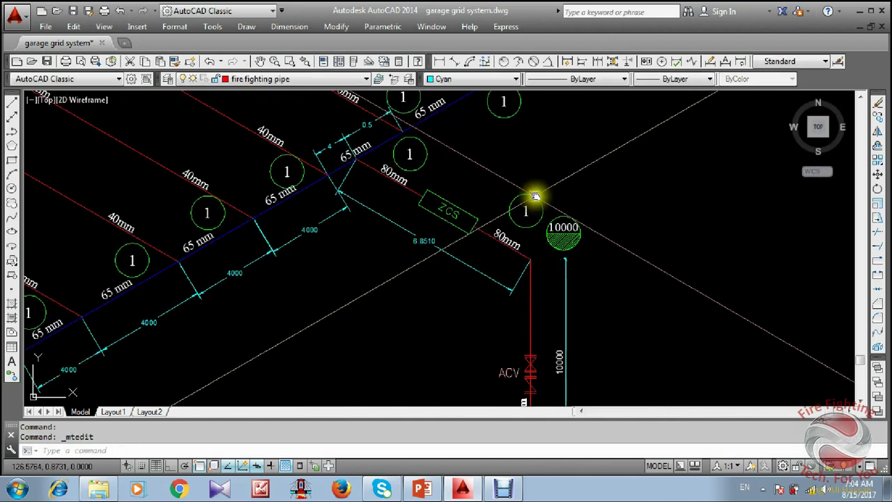
{"action": "double_click", "coordinate": [519, 220]}
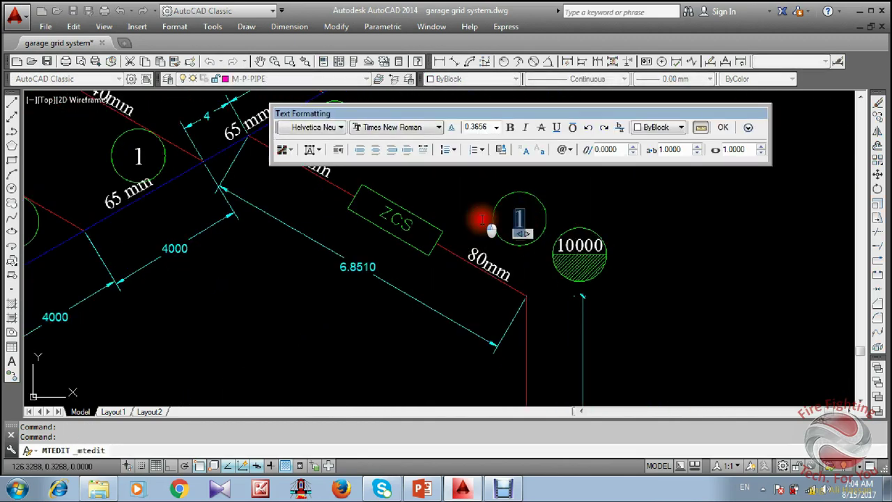
{"action": "type", "text": "3"}
{"action": "left_click", "coordinate": [488, 219]}
{"action": "scroll", "coordinate": [607, 244], "scroll_direction": "down", "scroll_amount": 3}
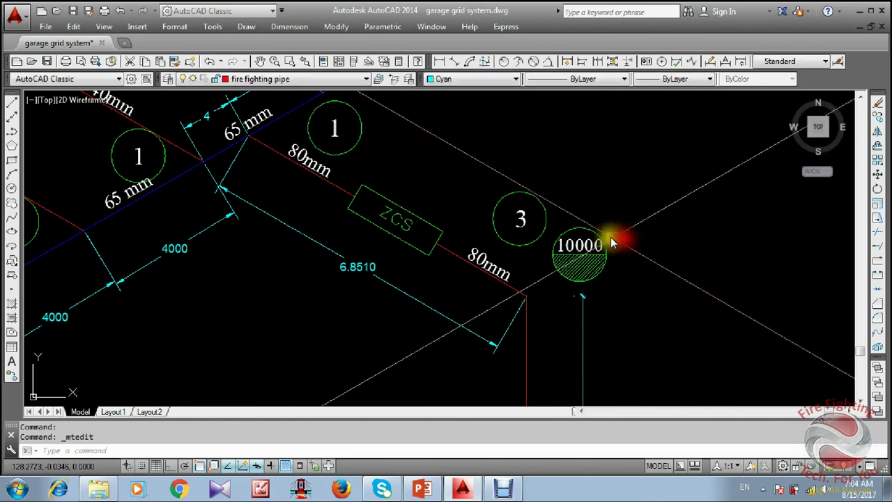
Renumber the node where the 80mm ZCS pipe meets the 65 mm main as 4, and the adjacent branch node by the 0.5 dimension as 5.
{"action": "scroll", "coordinate": [390, 294], "scroll_direction": "up", "scroll_amount": 3}
{"action": "scroll", "coordinate": [351, 231], "scroll_direction": "down", "scroll_amount": 1}
{"action": "left_click", "coordinate": [342, 234]}
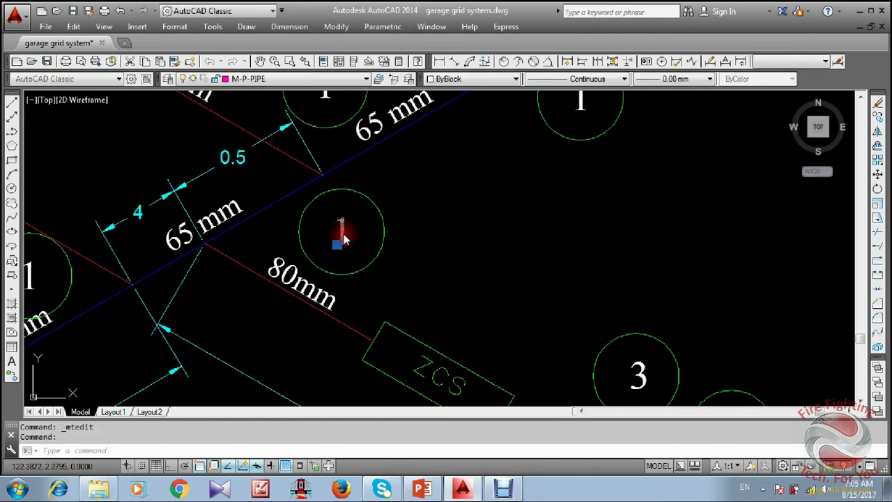
{"action": "double_click", "coordinate": [343, 239]}
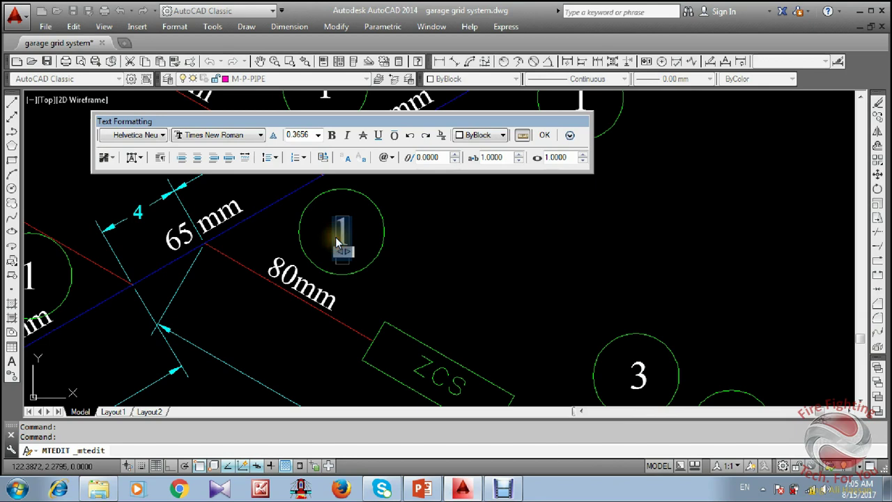
{"action": "left_click", "coordinate": [635, 324]}
{"action": "scroll", "coordinate": [511, 253], "scroll_direction": "down", "scroll_amount": 3}
{"action": "scroll", "coordinate": [462, 252], "scroll_direction": "up", "scroll_amount": 4}
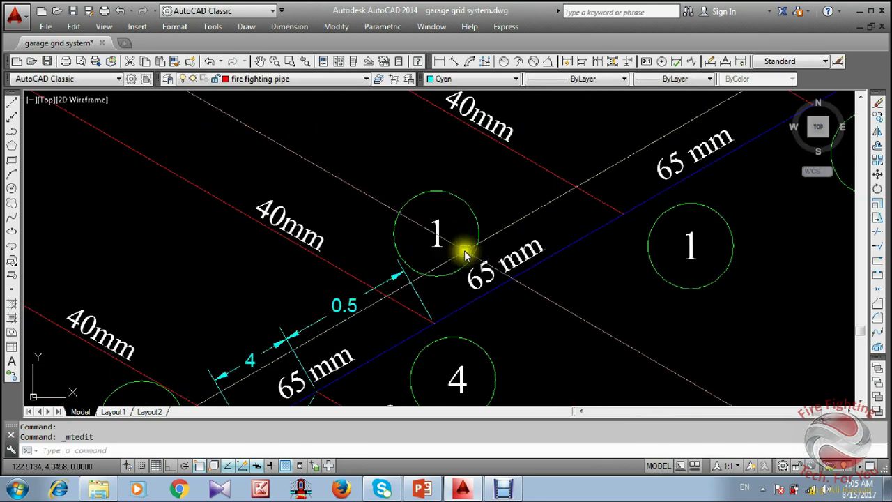
{"action": "double_click", "coordinate": [438, 237]}
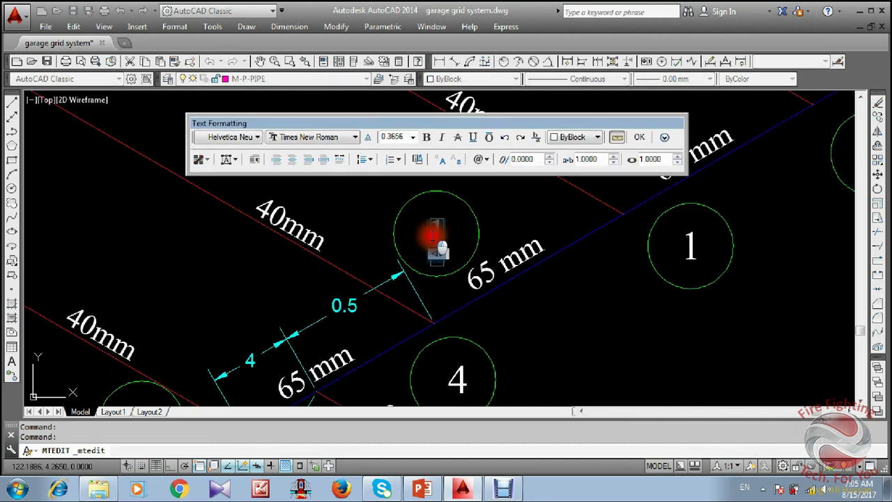
{"action": "left_click", "coordinate": [601, 283]}
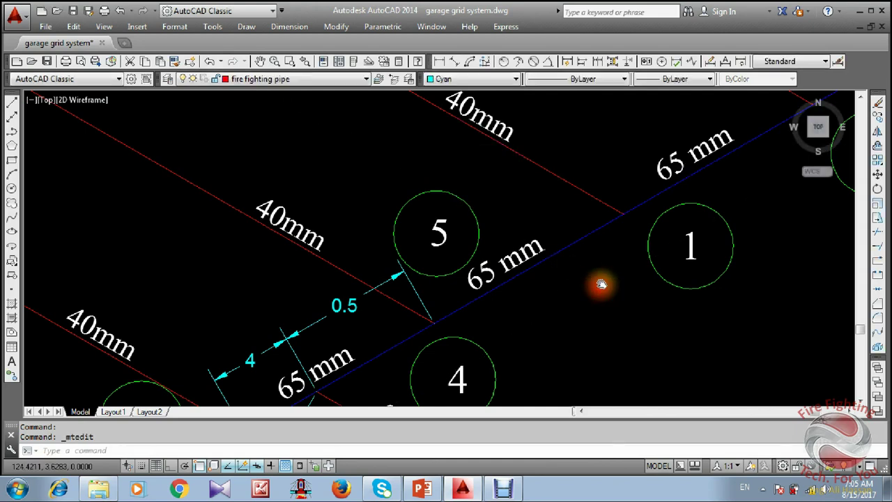
Renumber the next two branch junction nodes along the 65 mm main, heading northeast from node 5, as 6 and 7.
{"action": "middle_click_drag", "start_coordinate": [603, 283], "coordinate": [427, 297]}
{"action": "double_click", "coordinate": [511, 262]}
{"action": "double_click", "coordinate": [511, 262]}
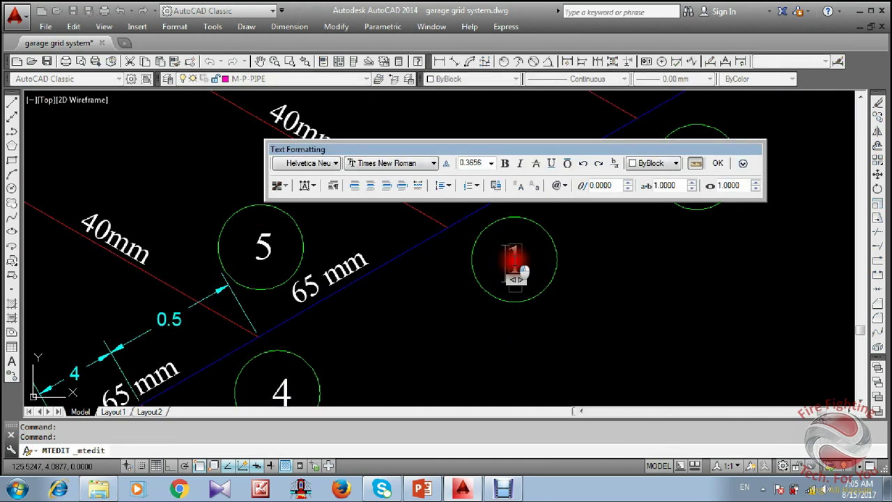
{"action": "type", "text": "6"}
{"action": "left_click", "coordinate": [702, 295]}
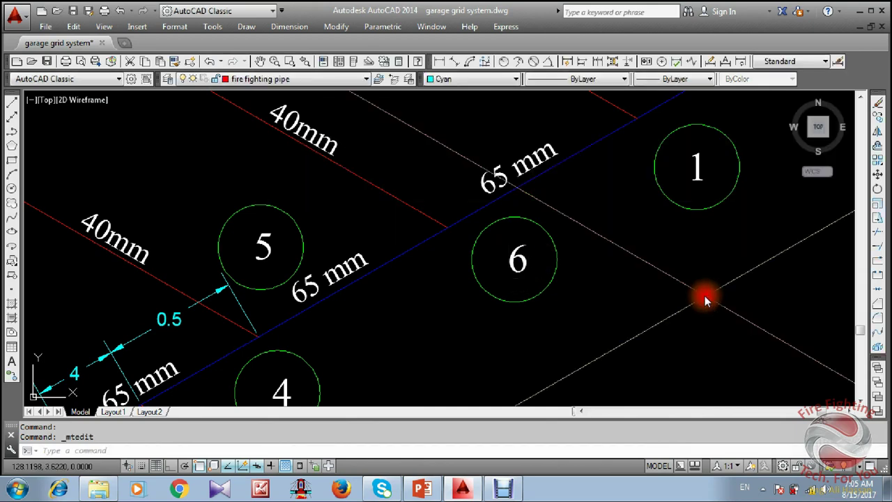
{"action": "scroll", "coordinate": [359, 282], "scroll_direction": "down", "scroll_amount": 2}
{"action": "scroll", "coordinate": [449, 210], "scroll_direction": "up", "scroll_amount": 2}
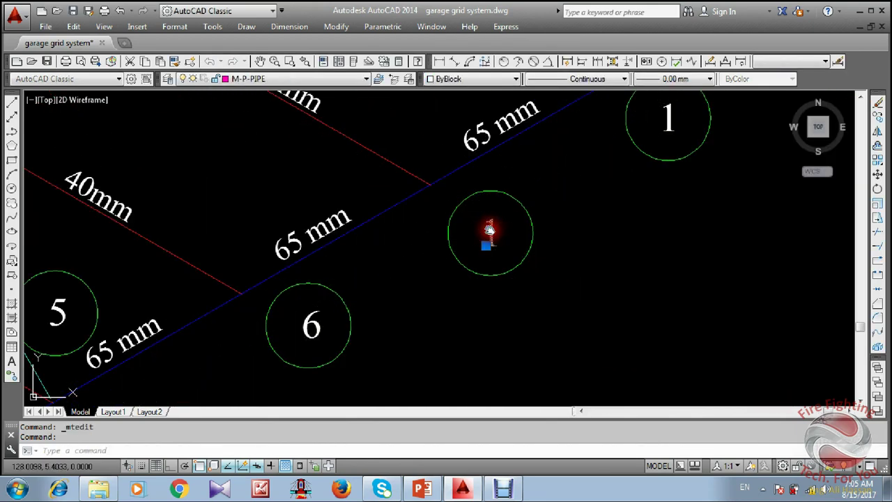
{"action": "double_click", "coordinate": [490, 230]}
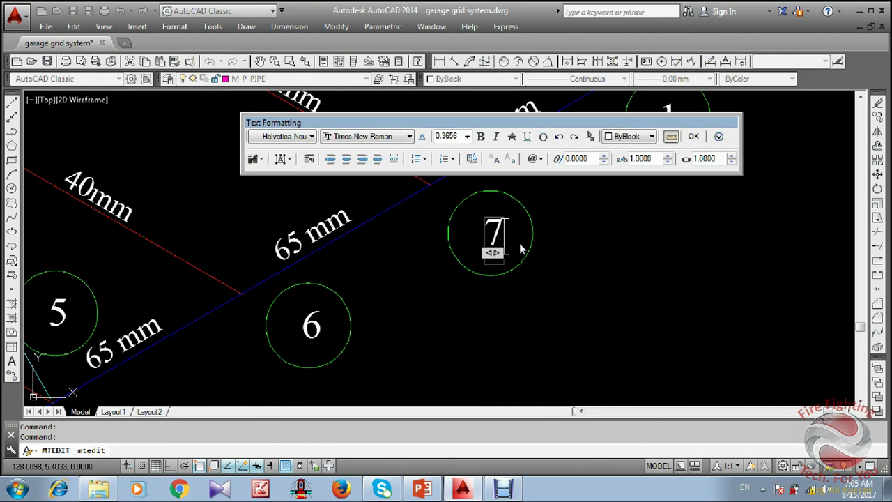
{"action": "type", "text": "7"}
{"action": "left_click", "coordinate": [540, 286]}
Renumber the branch junction node after node 7, near the main's eastern corner, as 8.
{"action": "scroll", "coordinate": [530, 288], "scroll_direction": "down", "scroll_amount": 3}
{"action": "scroll", "coordinate": [534, 281], "scroll_direction": "up", "scroll_amount": 3}
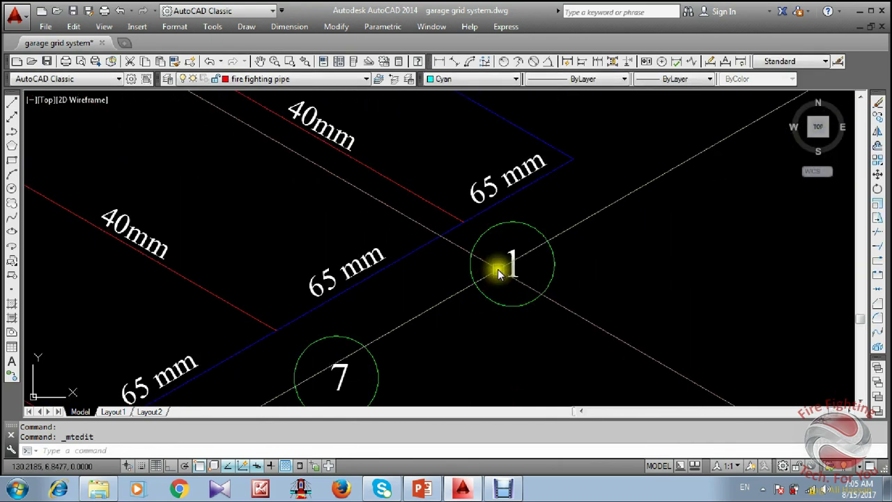
{"action": "double_click", "coordinate": [515, 267]}
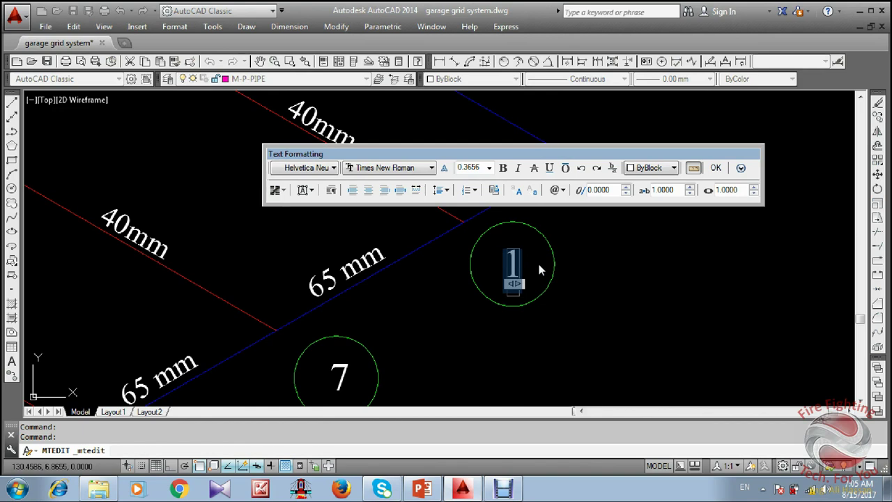
{"action": "type", "text": "8"}
{"action": "left_click", "coordinate": [546, 296]}
{"action": "scroll", "coordinate": [607, 331], "scroll_direction": "down", "scroll_amount": 3}
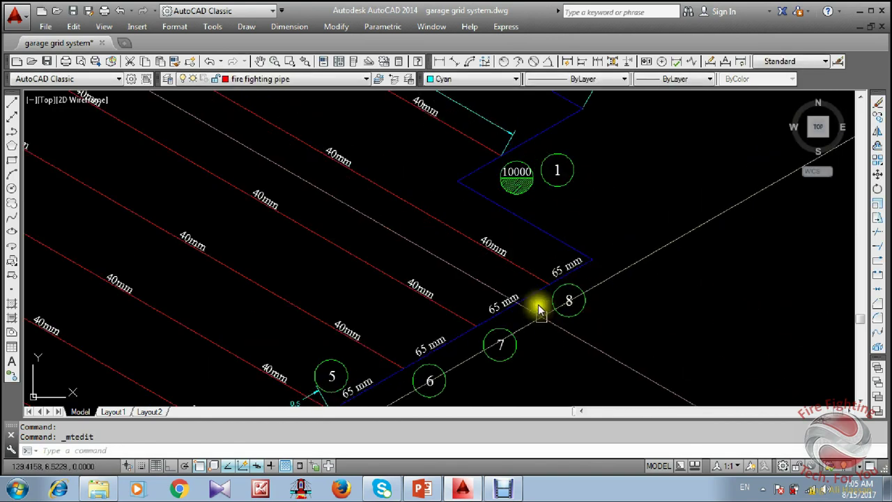
Renumber the node symbol beside the 10000 level symbol at the main's eastern offset, continuing the sequence after node 8.
{"action": "scroll", "coordinate": [558, 170], "scroll_direction": "up", "scroll_amount": 3}
{"action": "left_click", "coordinate": [527, 188]}
{"action": "double_click", "coordinate": [531, 192]}
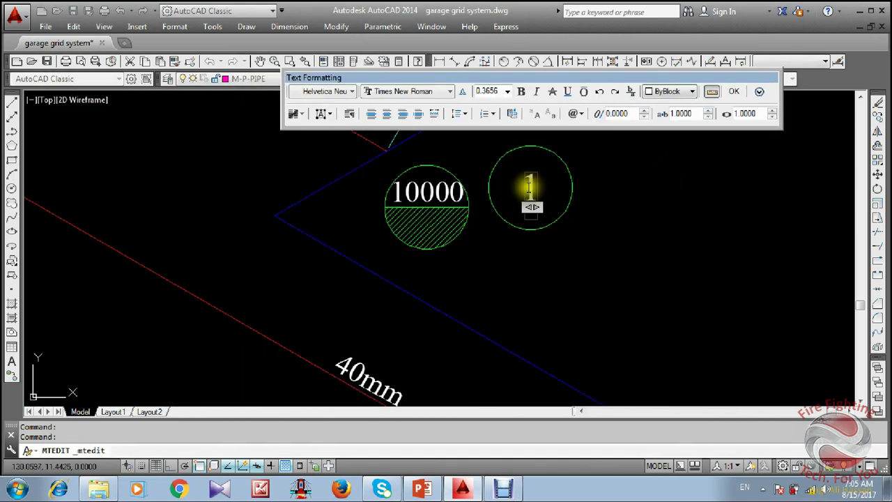
{"action": "left_click", "coordinate": [622, 197]}
Enter 9 for the open node beside the 10000 level symbol, and renumber the junction where the dimensioned 40mm branch leaves the main as 10.
{"action": "scroll", "coordinate": [574, 294], "scroll_direction": "down", "scroll_amount": 5}
{"action": "scroll", "coordinate": [337, 206], "scroll_direction": "up", "scroll_amount": 4}
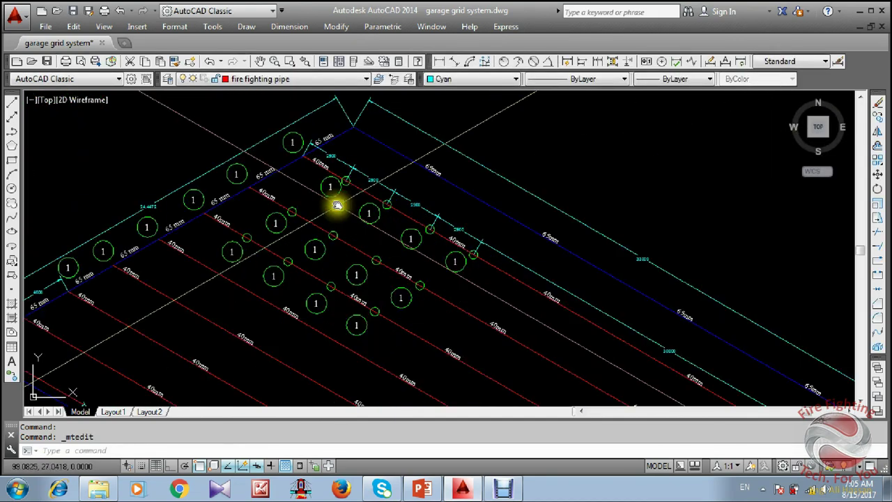
{"action": "scroll", "coordinate": [337, 206], "scroll_direction": "up", "scroll_amount": 4}
{"action": "left_click", "coordinate": [291, 146]}
{"action": "double_click", "coordinate": [291, 147]}
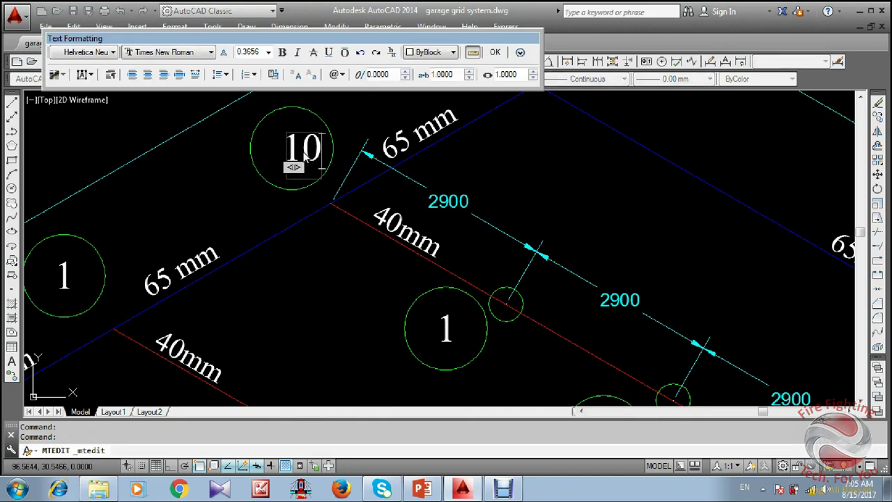
{"action": "left_click", "coordinate": [303, 271]}
Renumber the first two sprinkler nodes on the 40mm branch leaving node 10 as 11 and 12.
{"action": "scroll", "coordinate": [303, 271], "scroll_direction": "down", "scroll_amount": 5}
{"action": "scroll", "coordinate": [418, 223], "scroll_direction": "up", "scroll_amount": 3}
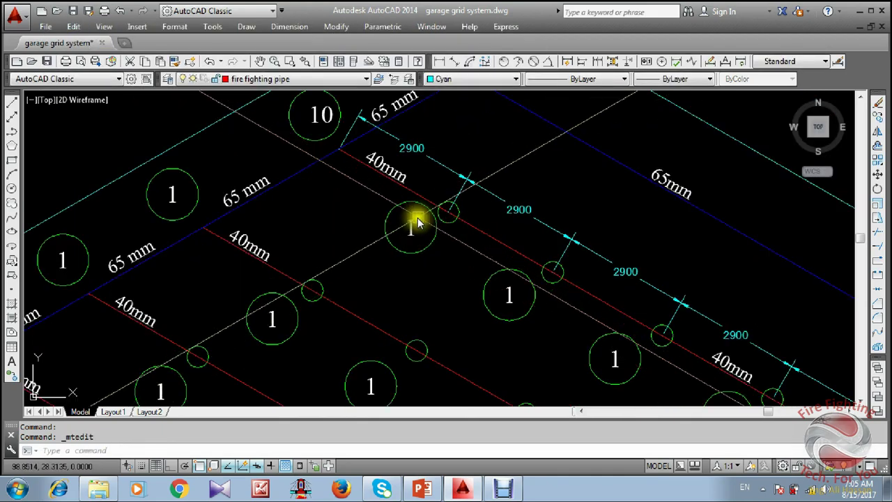
{"action": "scroll", "coordinate": [412, 229], "scroll_direction": "down", "scroll_amount": 5}
{"action": "scroll", "coordinate": [412, 230], "scroll_direction": "up", "scroll_amount": 5}
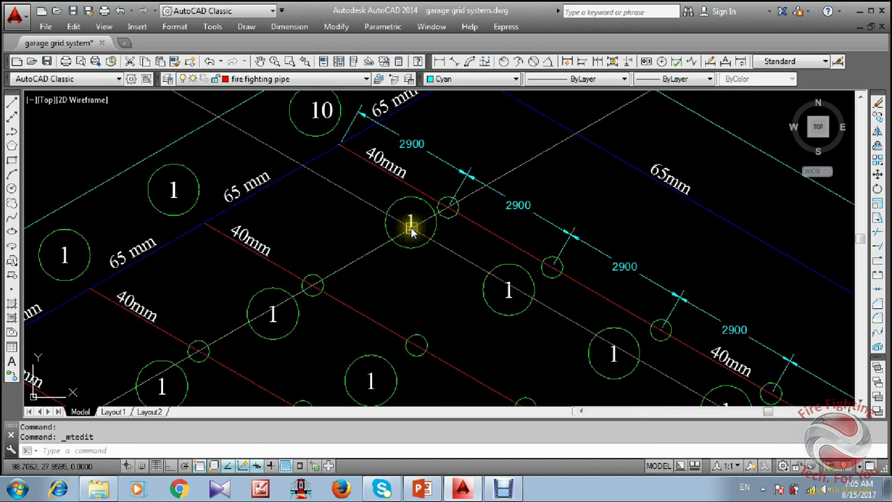
{"action": "double_click", "coordinate": [411, 227]}
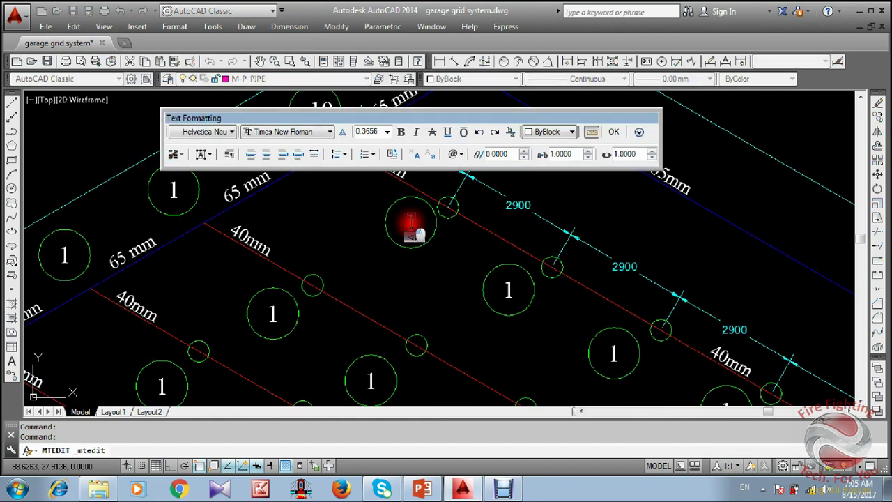
{"action": "left_click", "coordinate": [472, 325]}
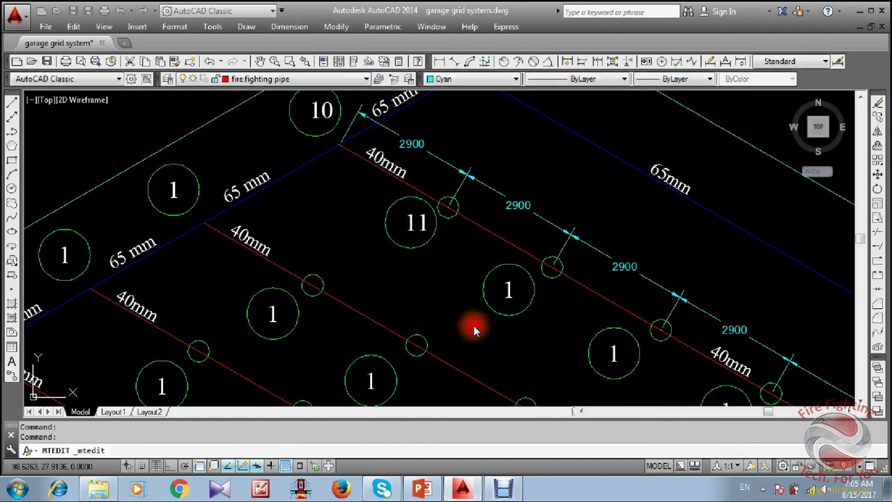
{"action": "double_click", "coordinate": [509, 289]}
{"action": "left_click", "coordinate": [511, 292]}
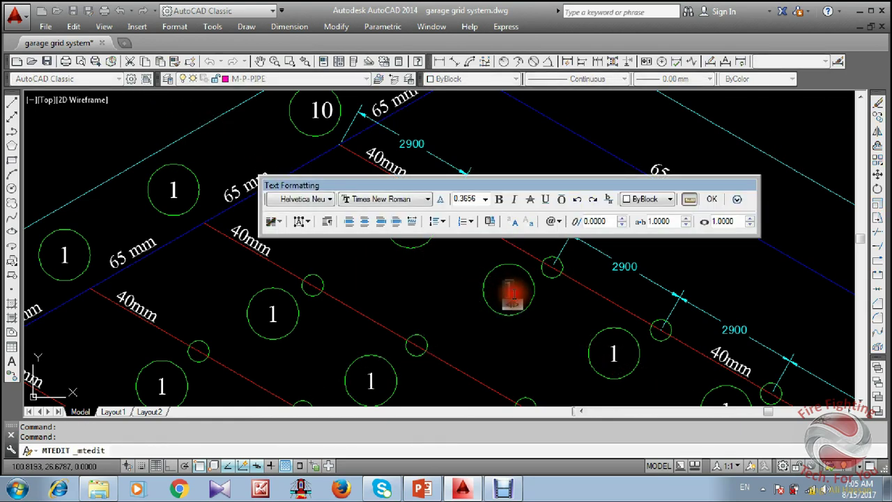
{"action": "left_click", "coordinate": [524, 356]}
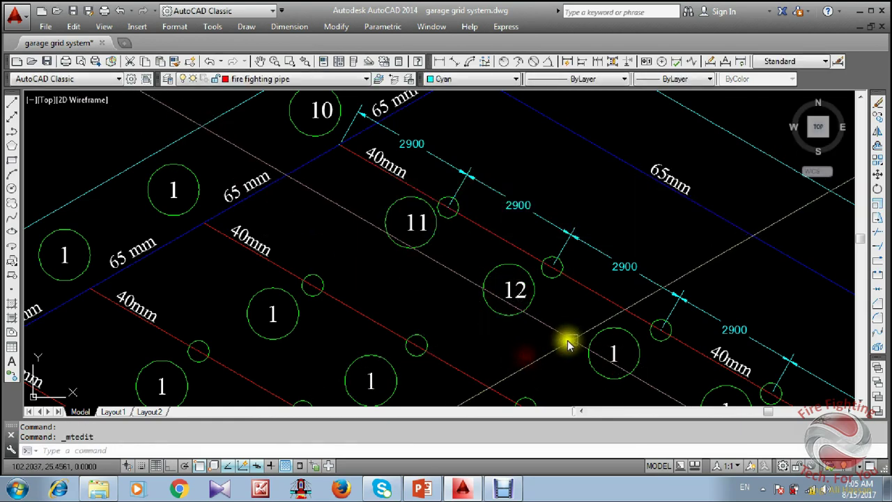
Renumber the remaining two sprinkler nodes on the dimensioned branch, after node 12, as 13 and 14.
{"action": "middle_click_drag", "start_coordinate": [569, 342], "coordinate": [552, 336]}
{"action": "scroll", "coordinate": [404, 241], "scroll_direction": "down", "scroll_amount": 3}
{"action": "scroll", "coordinate": [473, 298], "scroll_direction": "up", "scroll_amount": 2}
{"action": "scroll", "coordinate": [402, 214], "scroll_direction": "up", "scroll_amount": 4}
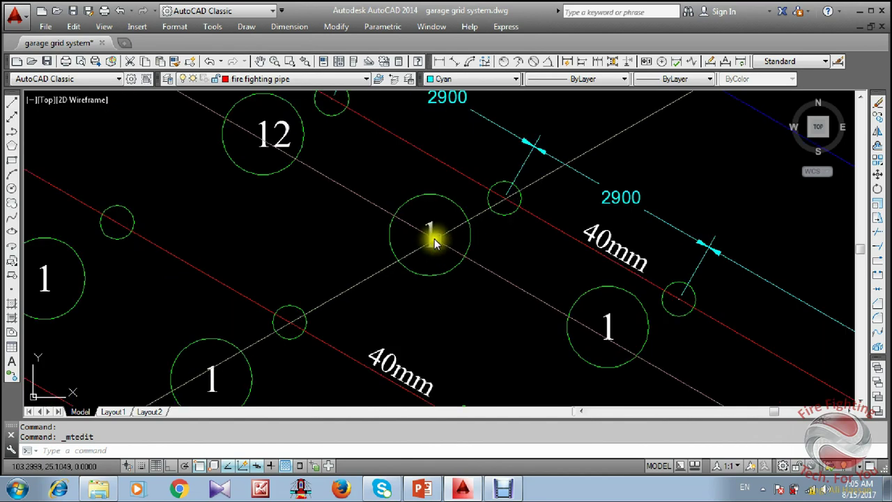
{"action": "double_click", "coordinate": [431, 239]}
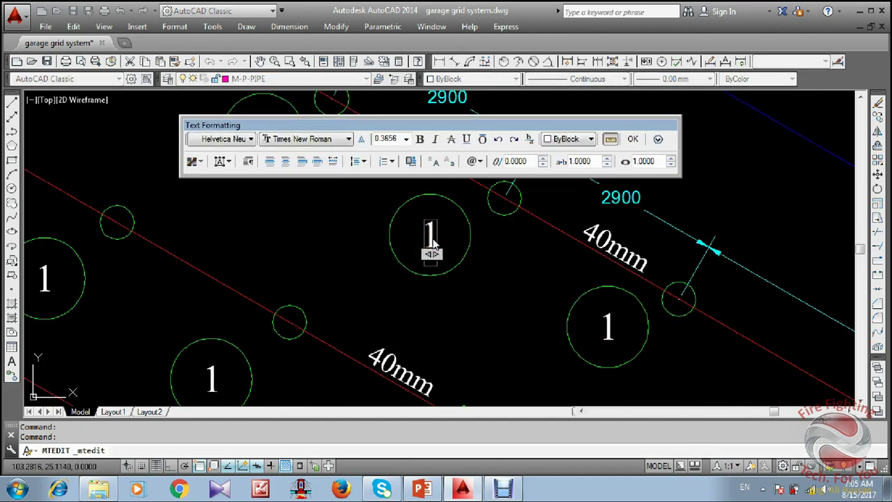
{"action": "type", "text": "3"}
{"action": "left_click", "coordinate": [541, 274]}
{"action": "double_click", "coordinate": [604, 322]}
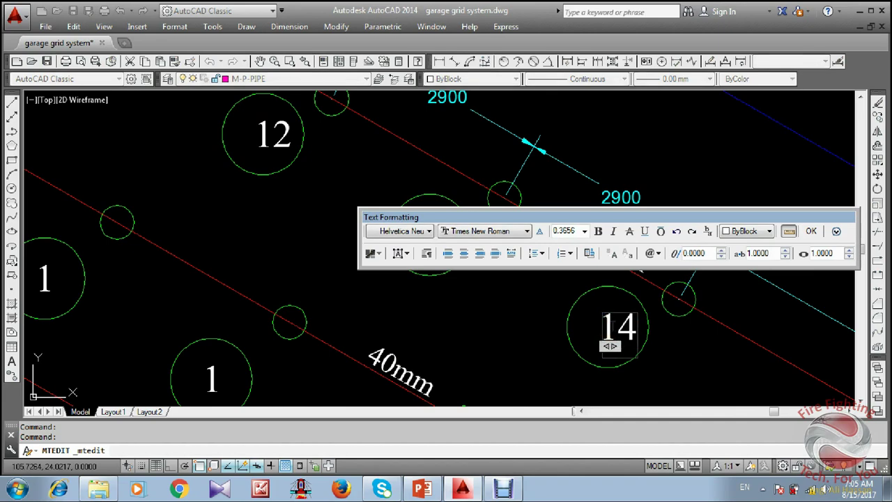
{"action": "left_click", "coordinate": [689, 332]}
Renumber the branch junction node on the 65 mm main adjacent to node 10 as 15.
{"action": "scroll", "coordinate": [474, 234], "scroll_direction": "down", "scroll_amount": 4}
{"action": "scroll", "coordinate": [414, 221], "scroll_direction": "up", "scroll_amount": 1}
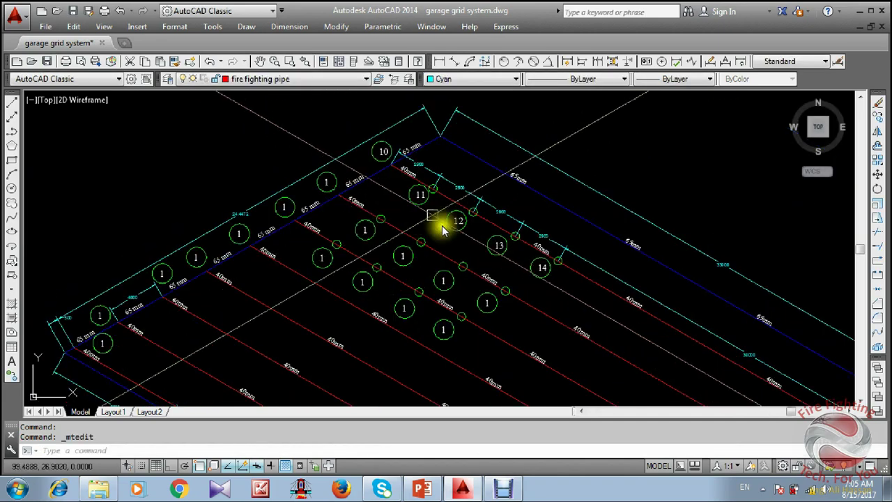
{"action": "scroll", "coordinate": [442, 227], "scroll_direction": "down", "scroll_amount": 1}
{"action": "middle_click_drag", "start_coordinate": [520, 268], "coordinate": [414, 213]}
{"action": "scroll", "coordinate": [638, 322], "scroll_direction": "up", "scroll_amount": 4}
{"action": "scroll", "coordinate": [574, 299], "scroll_direction": "down", "scroll_amount": 4}
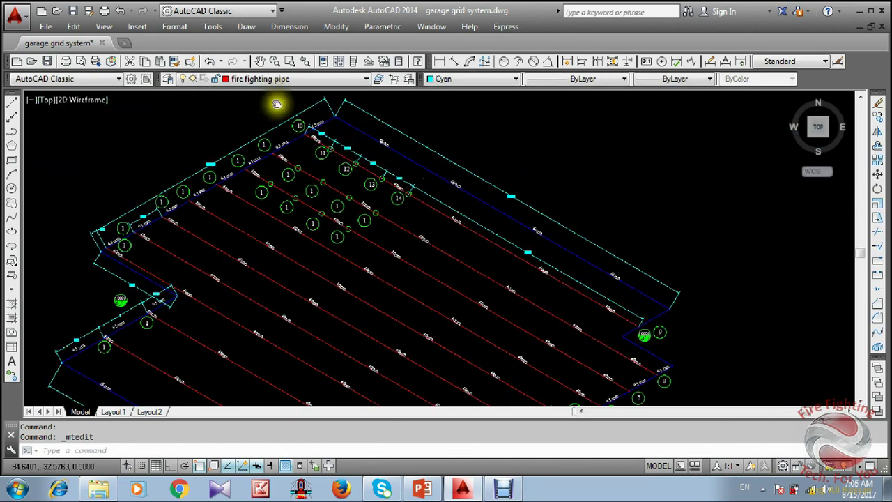
{"action": "scroll", "coordinate": [383, 122], "scroll_direction": "up", "scroll_amount": 3}
{"action": "scroll", "coordinate": [344, 195], "scroll_direction": "up", "scroll_amount": 4}
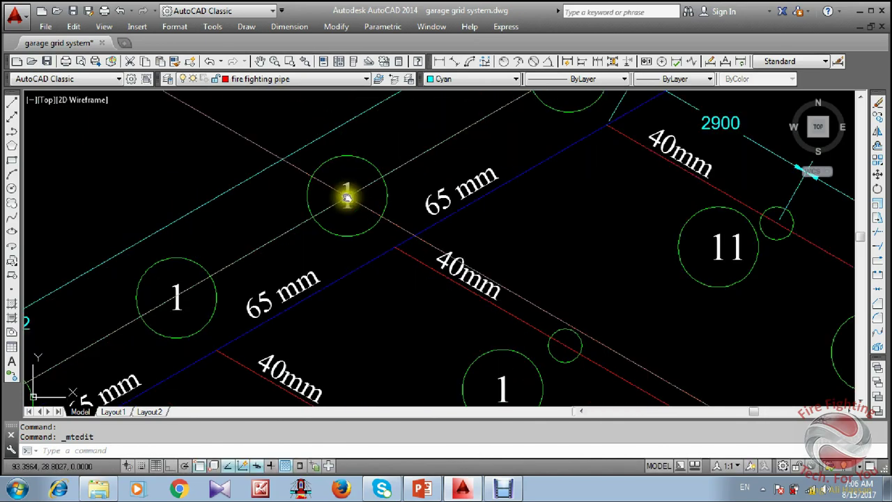
{"action": "left_click", "coordinate": [343, 197]}
{"action": "left_click", "coordinate": [353, 206]}
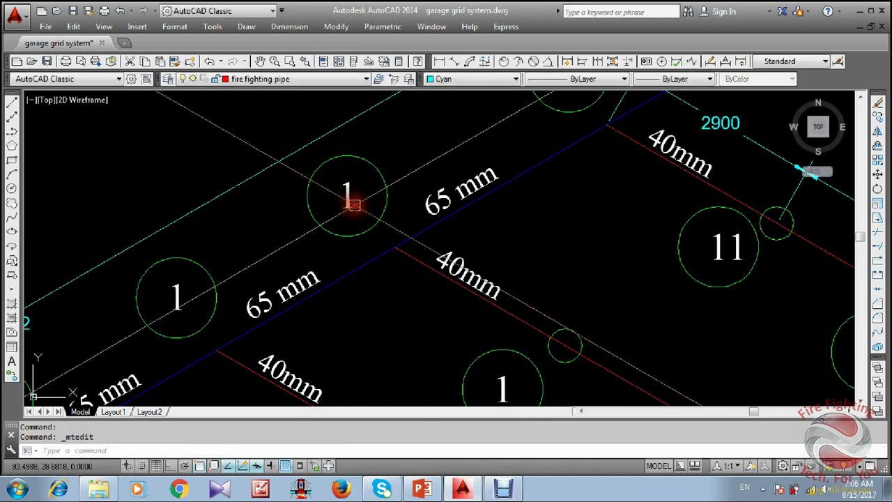
{"action": "double_click", "coordinate": [352, 202]}
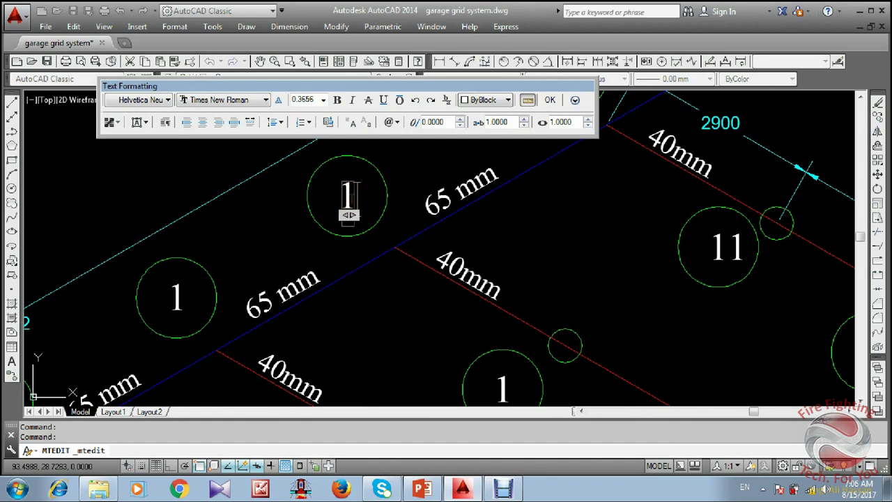
{"action": "left_click", "coordinate": [501, 155]}
Renumber the first two sprinkler nodes on the 40mm branch leaving node 15 as 16 and 17.
{"action": "scroll", "coordinate": [488, 195], "scroll_direction": "down", "scroll_amount": 4}
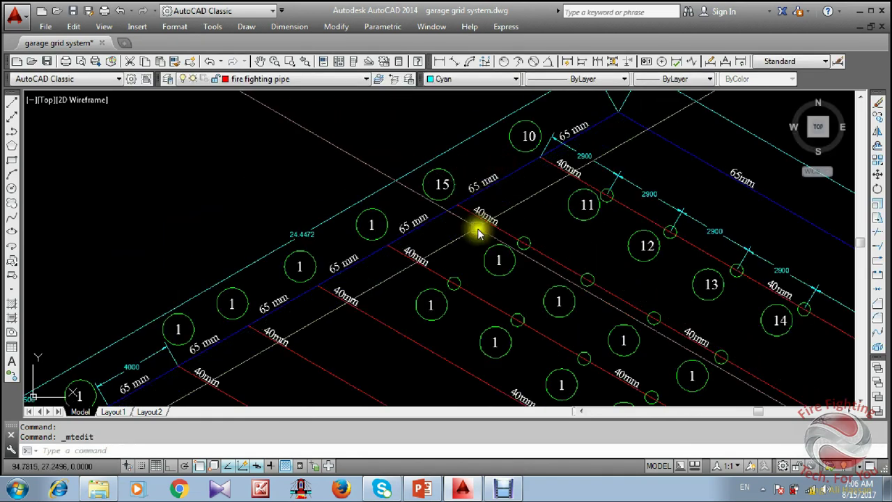
{"action": "scroll", "coordinate": [508, 249], "scroll_direction": "up", "scroll_amount": 4}
{"action": "double_click", "coordinate": [499, 258]}
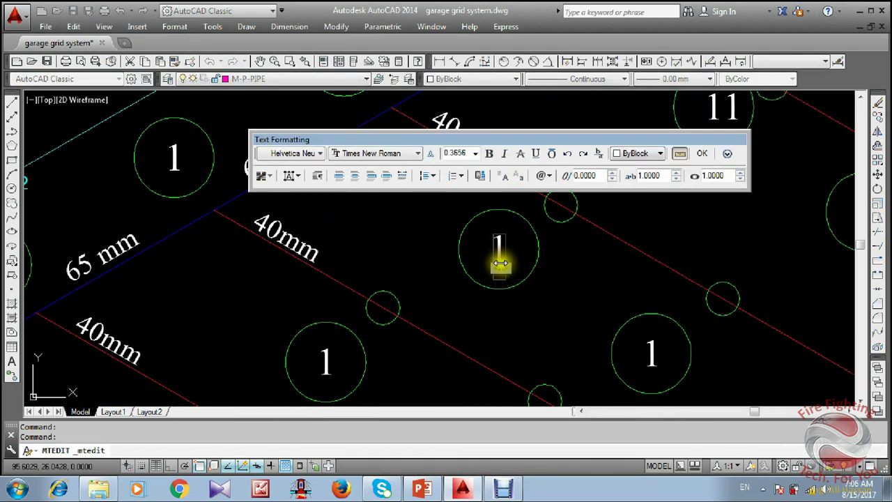
{"action": "left_click", "coordinate": [542, 286]}
{"action": "scroll", "coordinate": [506, 319], "scroll_direction": "down", "scroll_amount": 4}
{"action": "scroll", "coordinate": [454, 256], "scroll_direction": "up", "scroll_amount": 4}
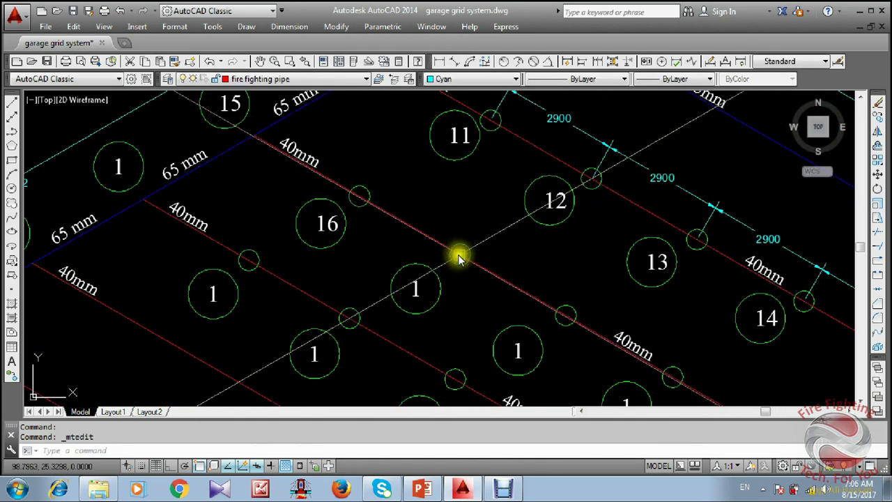
{"action": "left_click", "coordinate": [419, 288]}
{"action": "double_click", "coordinate": [414, 294]}
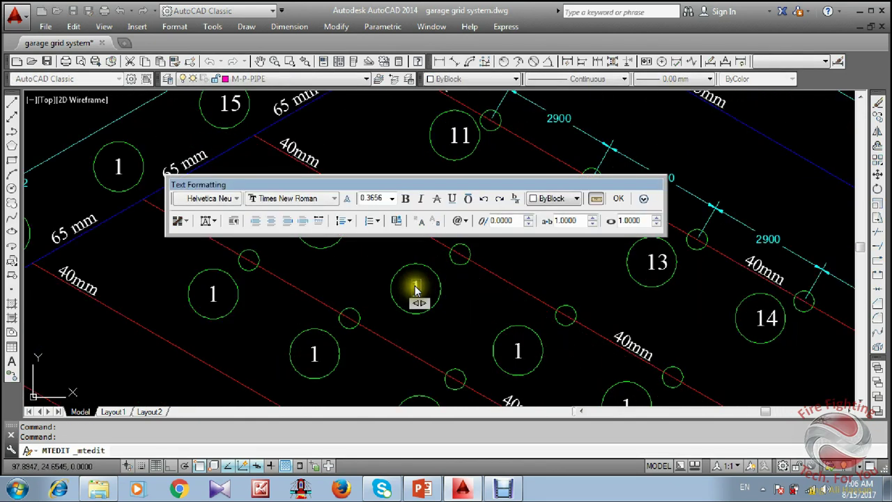
{"action": "type", "text": "7"}
{"action": "left_click", "coordinate": [659, 369]}
Renumber the last two sprinkler nodes on node 15's branch, after node 17, as 18 and 19.
{"action": "scroll", "coordinate": [482, 168], "scroll_direction": "down", "scroll_amount": 4}
{"action": "scroll", "coordinate": [462, 196], "scroll_direction": "up", "scroll_amount": 5}
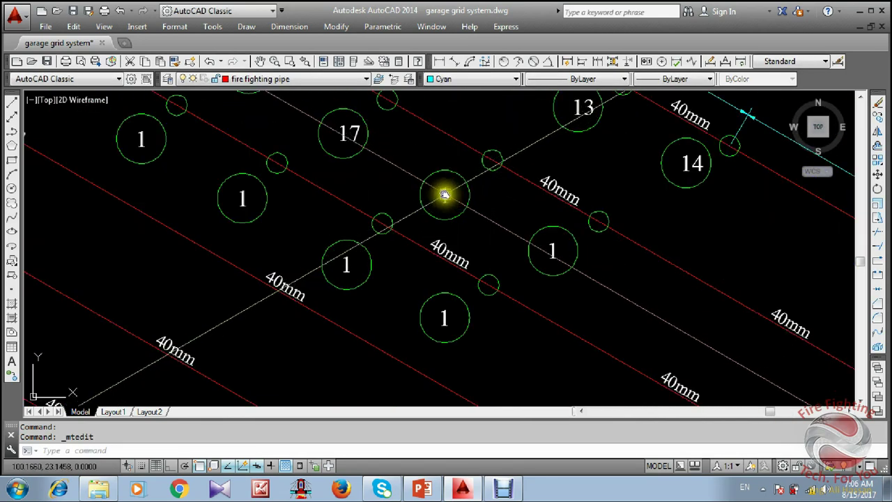
{"action": "double_click", "coordinate": [446, 196]}
{"action": "left_click", "coordinate": [453, 197]}
{"action": "double_click", "coordinate": [446, 196]}
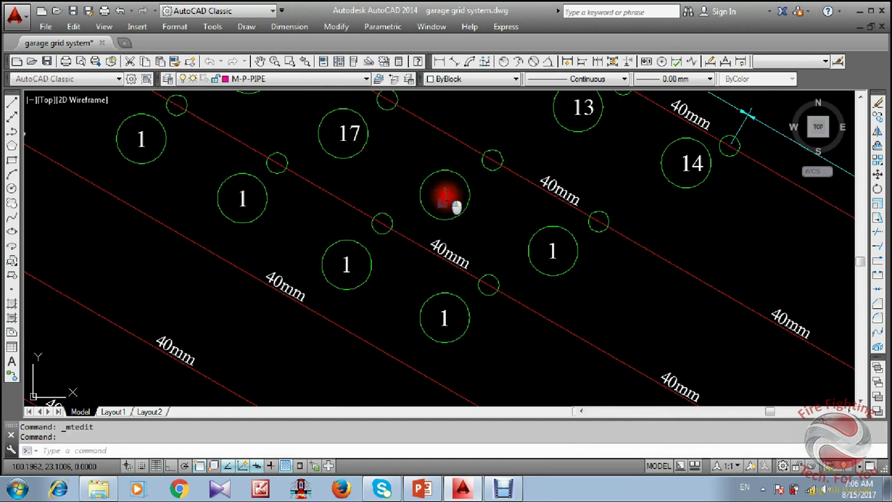
{"action": "double_click", "coordinate": [445, 197]}
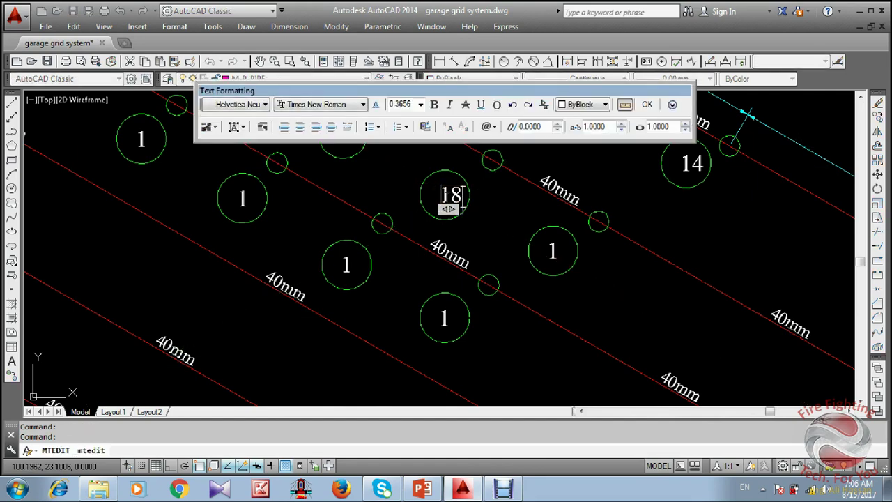
{"action": "left_click", "coordinate": [507, 245]}
{"action": "double_click", "coordinate": [552, 251]}
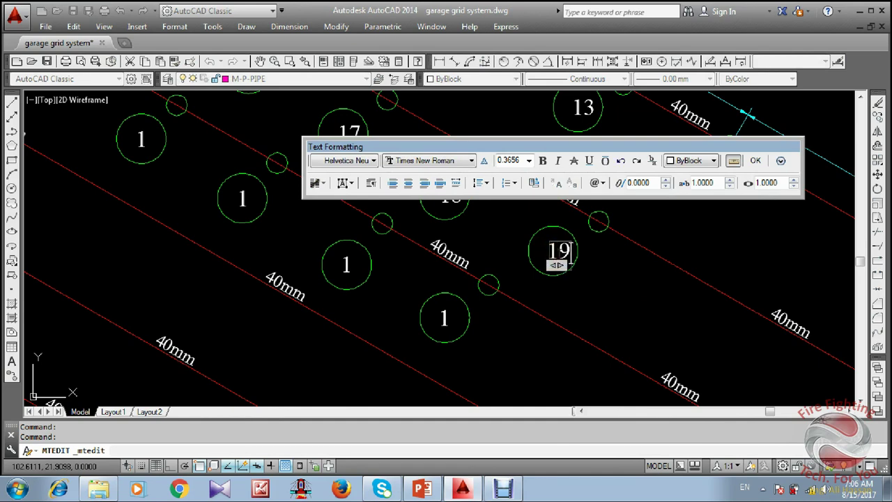
{"action": "left_click", "coordinate": [689, 359]}
Renumber the next branch junction node on the 65 mm main, southwest of node 15, as 20.
{"action": "scroll", "coordinate": [472, 275], "scroll_direction": "down", "scroll_amount": 5}
{"action": "scroll", "coordinate": [479, 223], "scroll_direction": "up", "scroll_amount": 8}
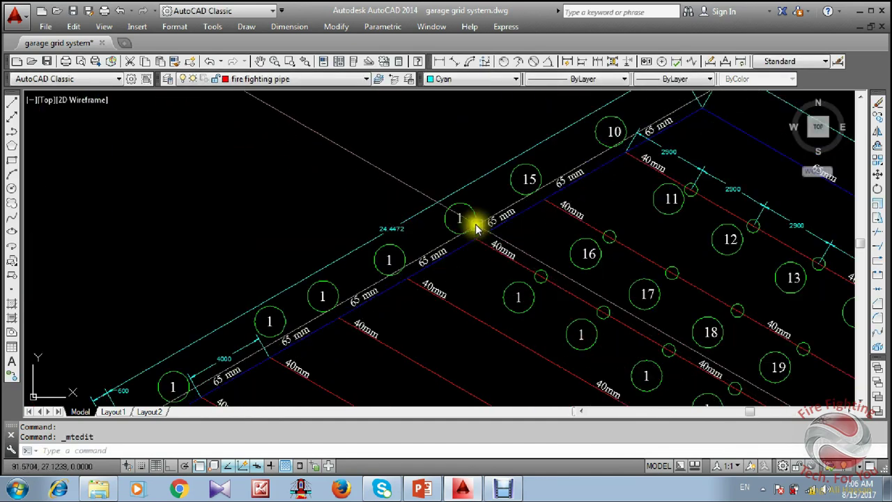
{"action": "double_click", "coordinate": [454, 220]}
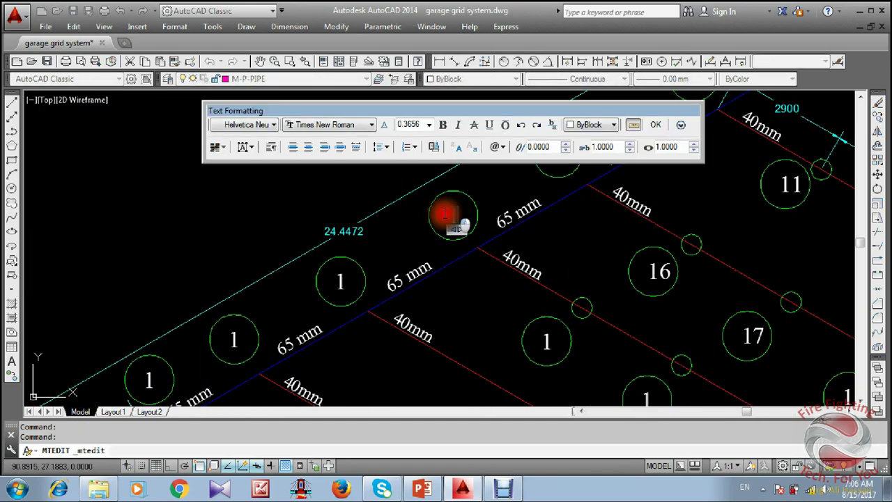
{"action": "left_click", "coordinate": [417, 299]}
Renumber the first two sprinkler nodes on the 40mm branch leaving node 20 as 21 and 22.
{"action": "scroll", "coordinate": [376, 275], "scroll_direction": "down", "scroll_amount": 4}
{"action": "scroll", "coordinate": [460, 288], "scroll_direction": "up", "scroll_amount": 4}
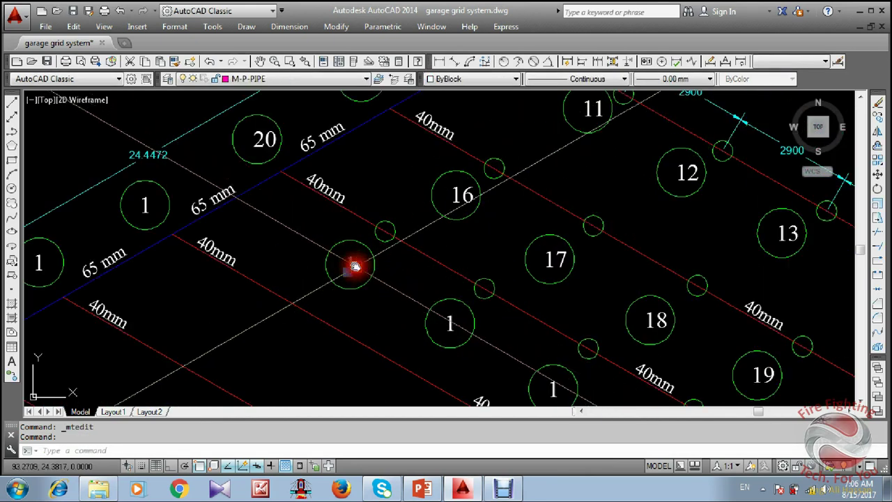
{"action": "double_click", "coordinate": [354, 266]}
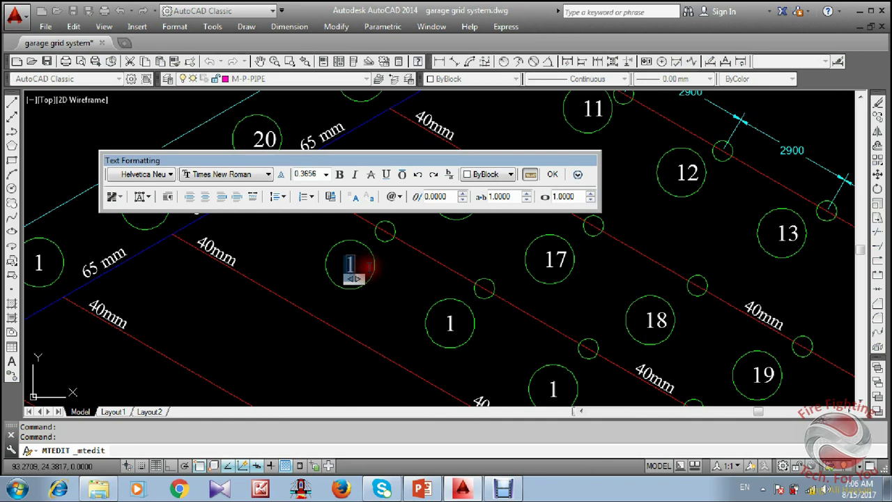
{"action": "left_click", "coordinate": [434, 287]}
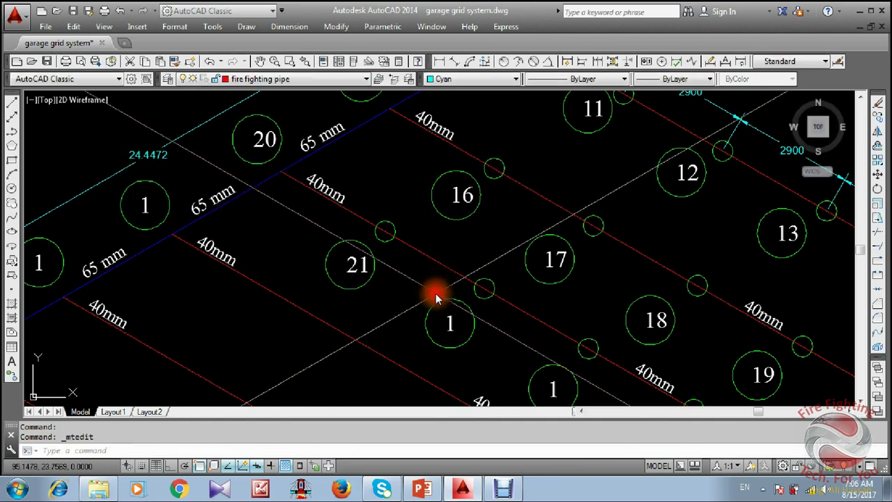
{"action": "double_click", "coordinate": [447, 321]}
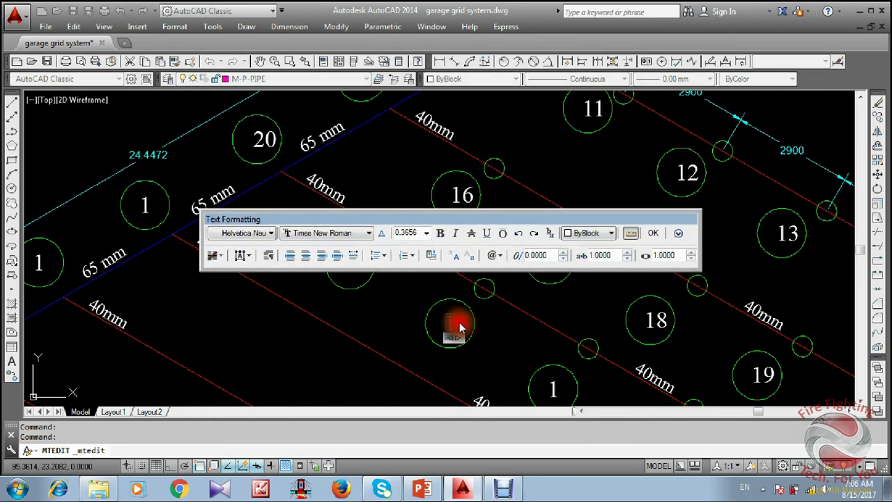
{"action": "left_click", "coordinate": [486, 317]}
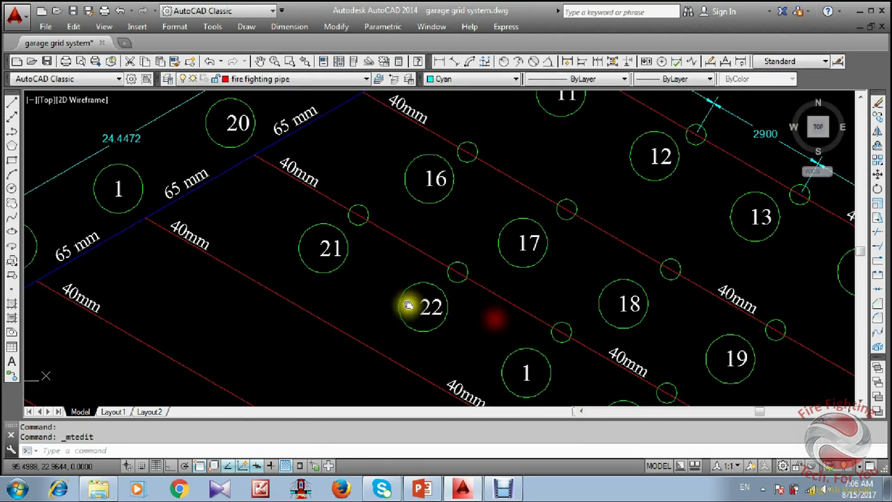
Renumber the third sprinkler node on node 20's branch, following node 22, as 23.
{"action": "scroll", "coordinate": [462, 351], "scroll_direction": "down", "scroll_amount": 2}
{"action": "scroll", "coordinate": [418, 320], "scroll_direction": "up", "scroll_amount": 5}
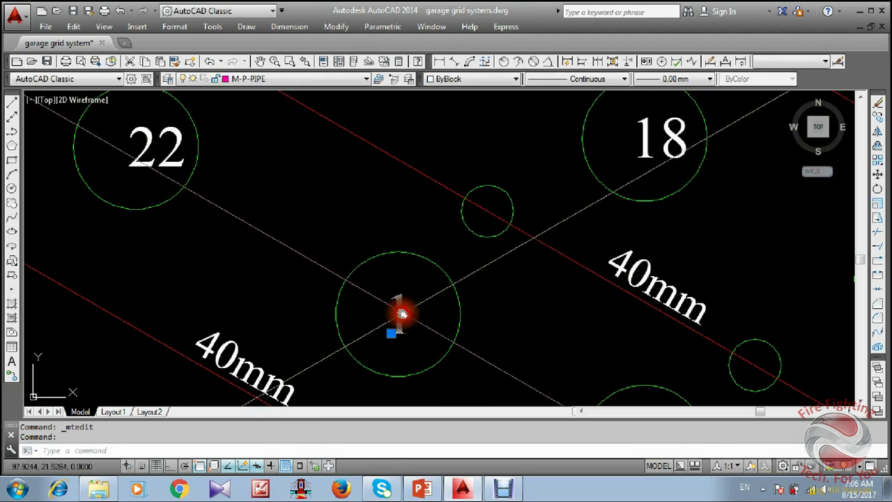
{"action": "double_click", "coordinate": [417, 319]}
{"action": "type", "text": "23"}
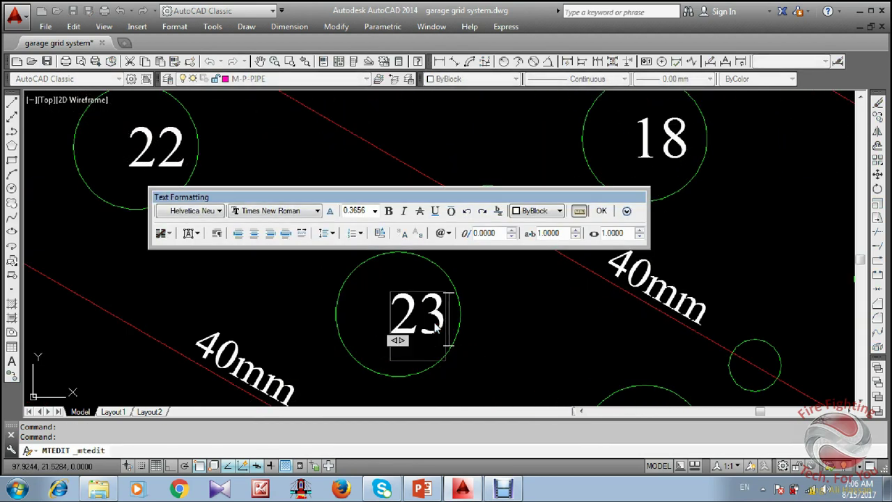
{"action": "left_click", "coordinate": [567, 308]}
Renumber the fourth sprinkler node on node 20's 40mm branch, following node 23, as 24.
{"action": "scroll", "coordinate": [476, 233], "scroll_direction": "down", "scroll_amount": 3}
{"action": "scroll", "coordinate": [476, 232], "scroll_direction": "up", "scroll_amount": 3}
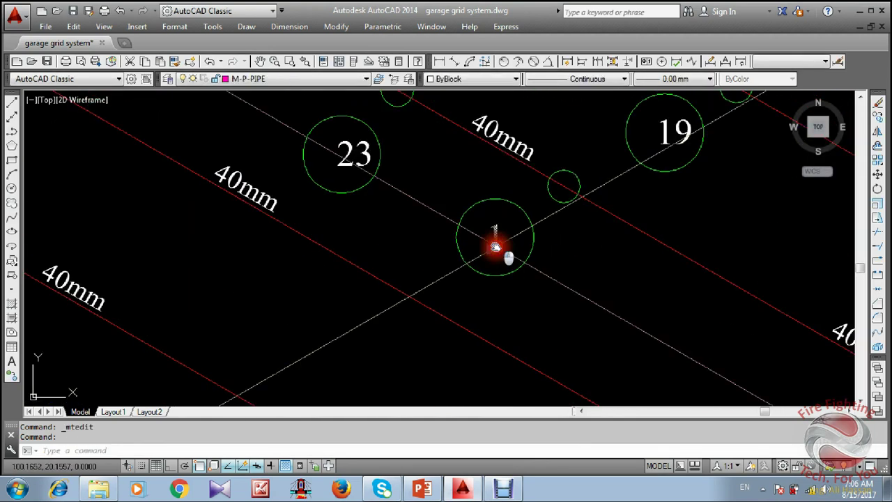
{"action": "double_click", "coordinate": [497, 237]}
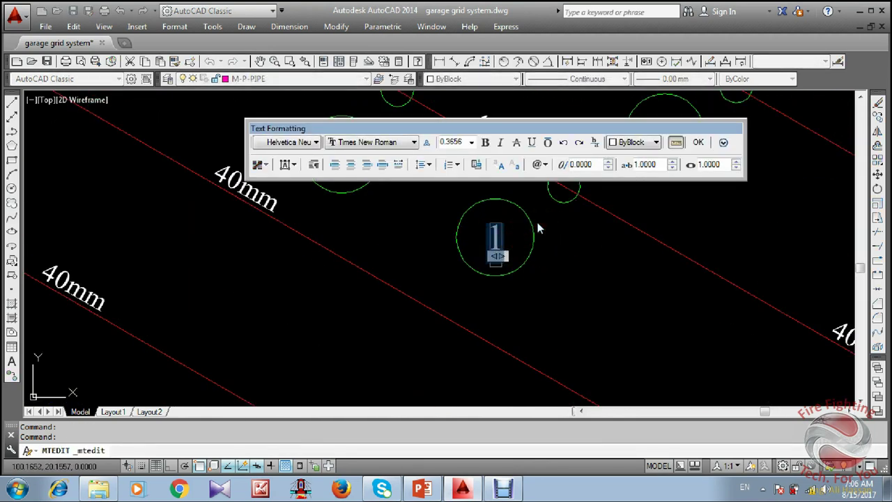
{"action": "type", "text": "24"}
{"action": "left_click", "coordinate": [565, 307]}
{"action": "scroll", "coordinate": [563, 309], "scroll_direction": "down", "scroll_amount": 4}
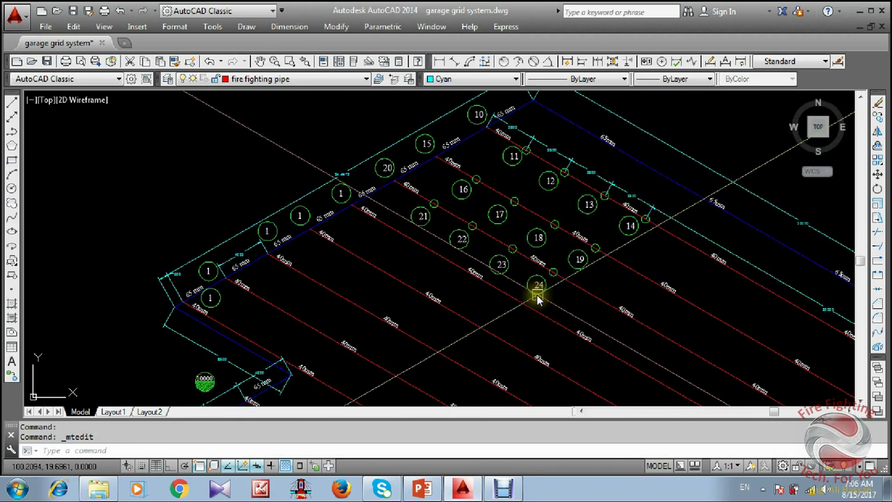
Renumber the next two branch junction nodes on the 65 mm main, southwest of node 20, as 25 and 26.
{"action": "scroll", "coordinate": [340, 198], "scroll_direction": "up", "scroll_amount": 5}
{"action": "left_click", "coordinate": [339, 193]}
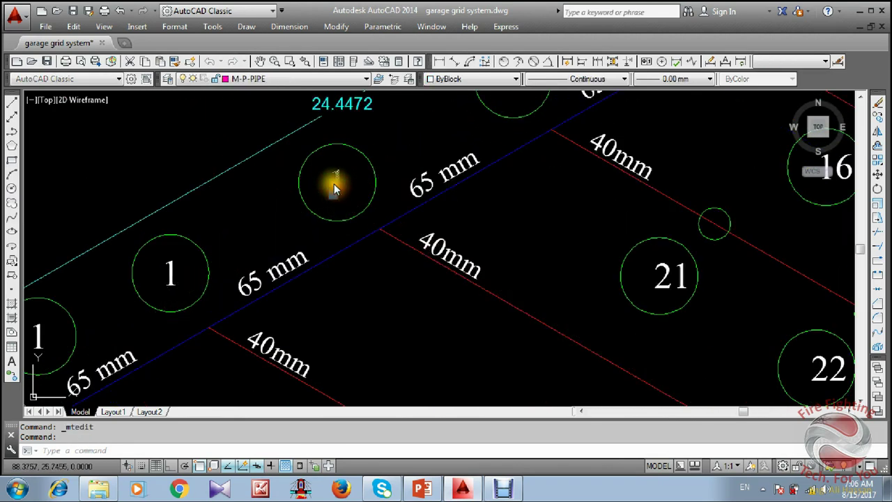
{"action": "double_click", "coordinate": [335, 185]}
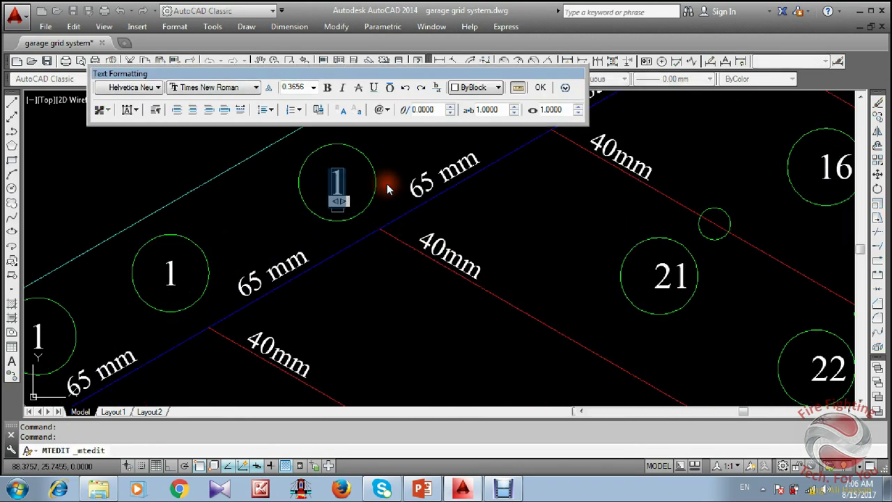
{"action": "type", "text": "25"}
{"action": "left_click", "coordinate": [383, 239]}
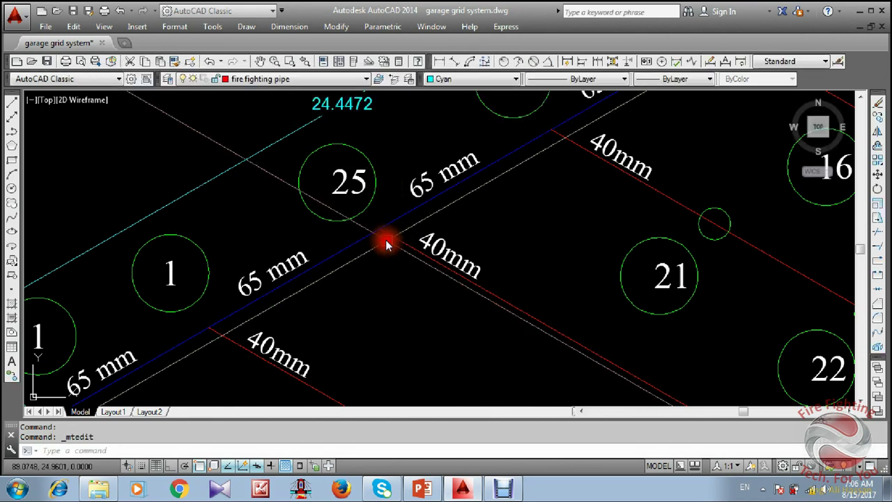
{"action": "double_click", "coordinate": [172, 275]}
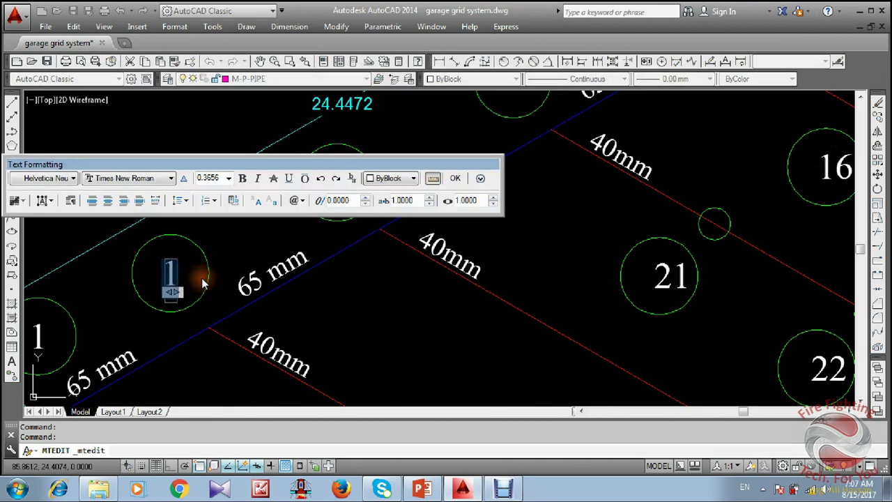
{"action": "left_click", "coordinate": [272, 286]}
Renumber the two junction nodes that follow node 26 southwest along the 65 mm main as 27 and 28.
{"action": "scroll", "coordinate": [366, 279], "scroll_direction": "down", "scroll_amount": 3}
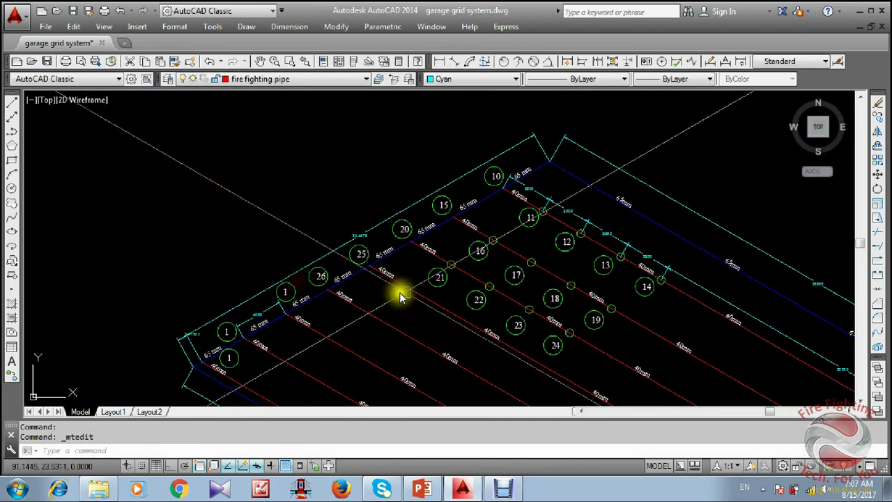
{"action": "scroll", "coordinate": [319, 278], "scroll_direction": "up", "scroll_amount": 2}
{"action": "scroll", "coordinate": [191, 336], "scroll_direction": "down", "scroll_amount": 2}
{"action": "middle_click_drag", "start_coordinate": [190, 336], "coordinate": [388, 173]}
{"action": "scroll", "coordinate": [387, 173], "scroll_direction": "up", "scroll_amount": 5}
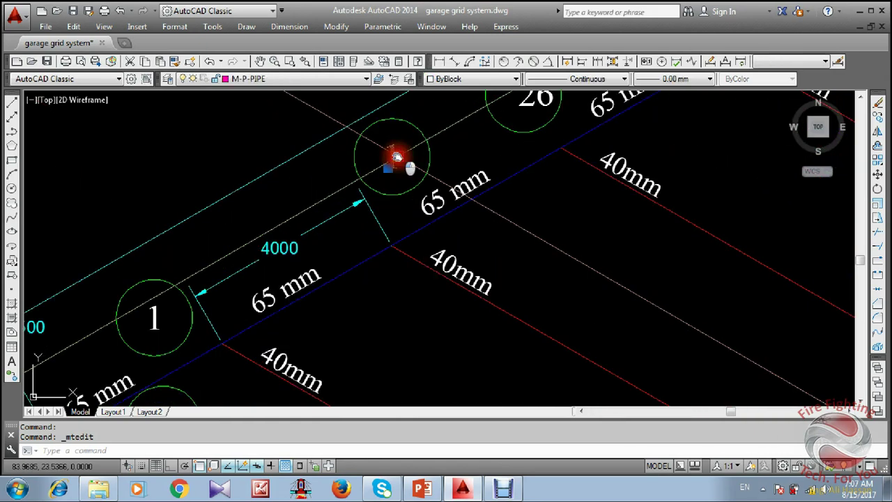
{"action": "double_click", "coordinate": [394, 159]}
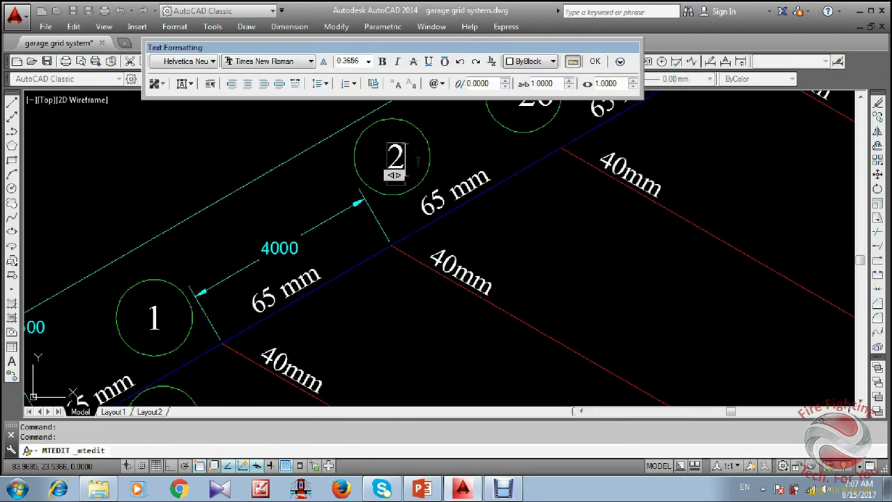
{"action": "left_click", "coordinate": [465, 194]}
{"action": "scroll", "coordinate": [333, 177], "scroll_direction": "up", "scroll_amount": 4}
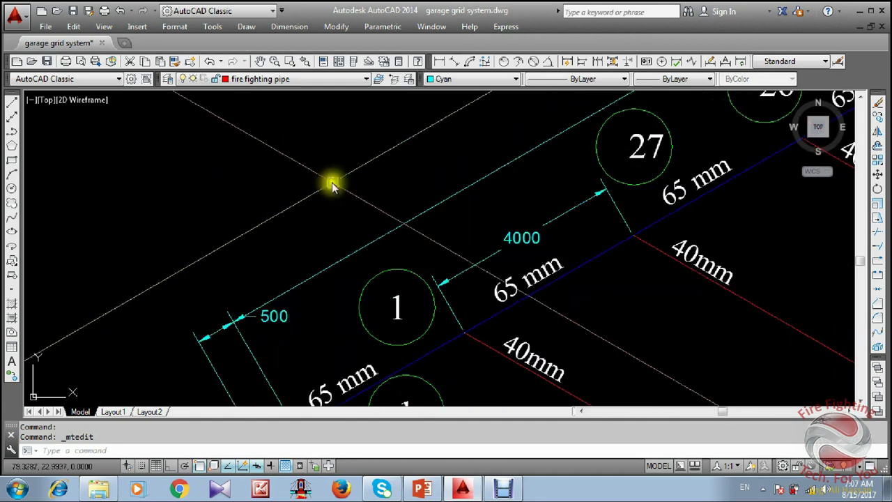
{"action": "scroll", "coordinate": [338, 129], "scroll_direction": "down", "scroll_amount": 4}
{"action": "double_click", "coordinate": [362, 190]}
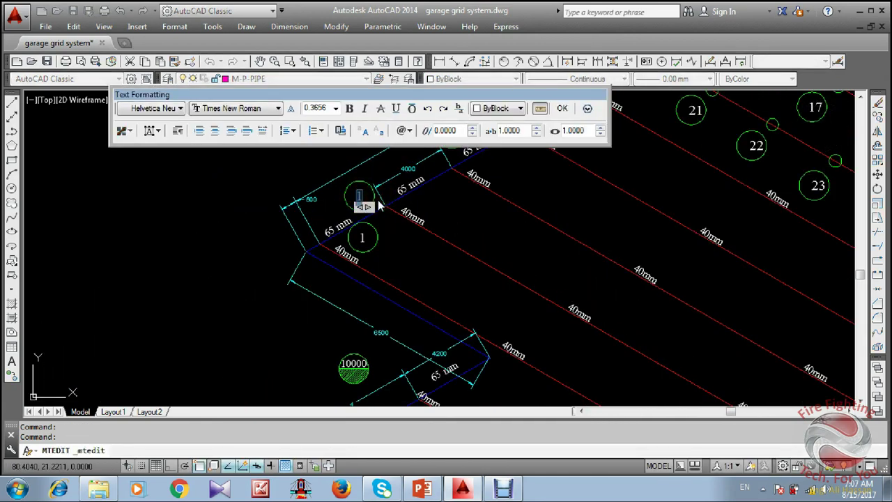
{"action": "left_click", "coordinate": [404, 240]}
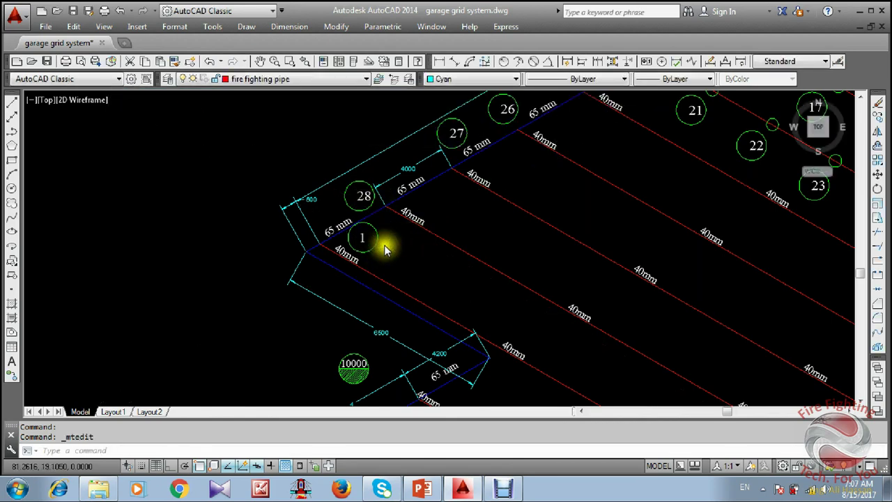
Renumber the node just below node 28 as 29 and the first junction node past the 6500 offset as 30.
{"action": "scroll", "coordinate": [342, 227], "scroll_direction": "up", "scroll_amount": 4}
{"action": "double_click", "coordinate": [350, 235]}
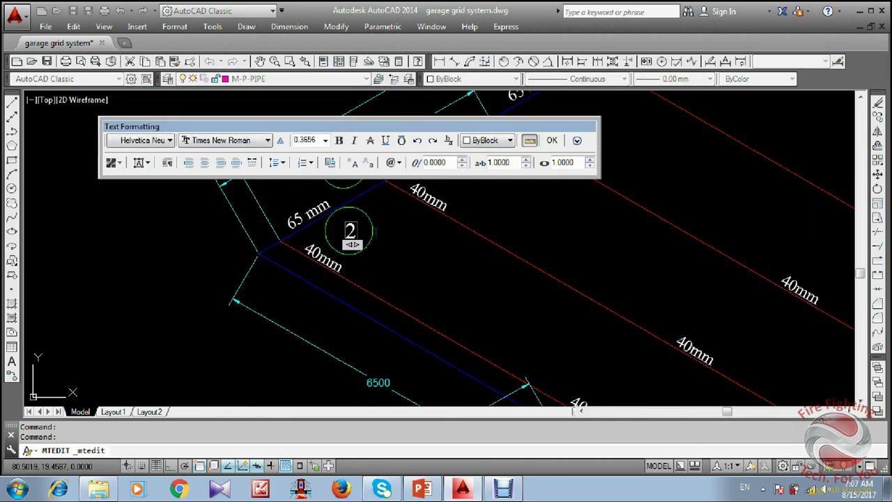
{"action": "left_click", "coordinate": [427, 302]}
{"action": "scroll", "coordinate": [426, 296], "scroll_direction": "down", "scroll_amount": 5}
{"action": "scroll", "coordinate": [426, 279], "scroll_direction": "up", "scroll_amount": 6}
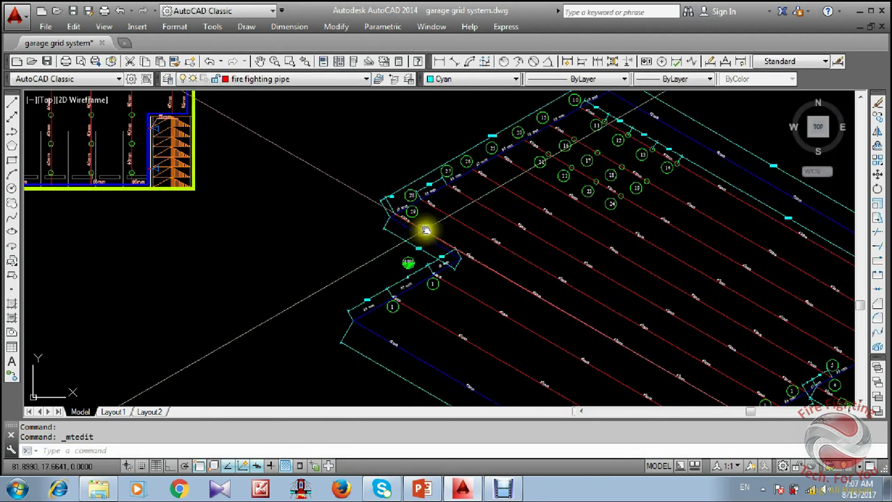
{"action": "double_click", "coordinate": [428, 265]}
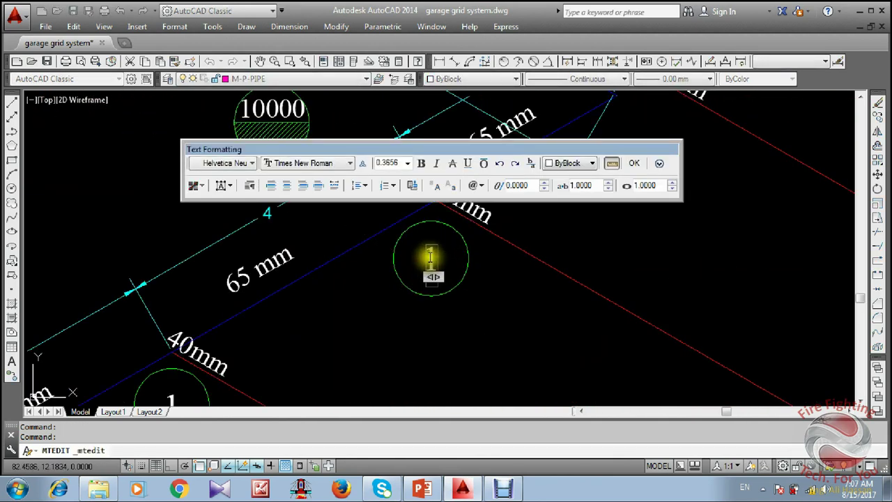
{"action": "type", "text": "30"}
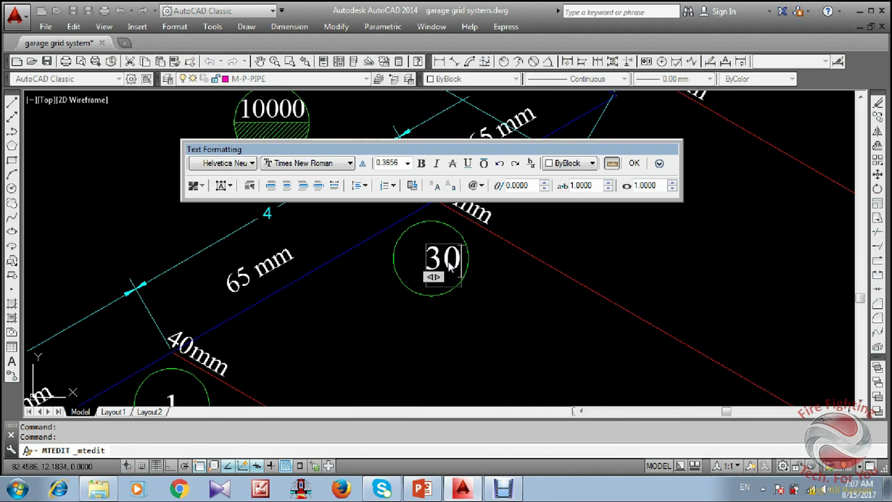
{"action": "left_click", "coordinate": [544, 334]}
Renumber the next branch junction node on the 65 mm main, southwest of node 30, as 31.
{"action": "scroll", "coordinate": [418, 265], "scroll_direction": "down", "scroll_amount": 5}
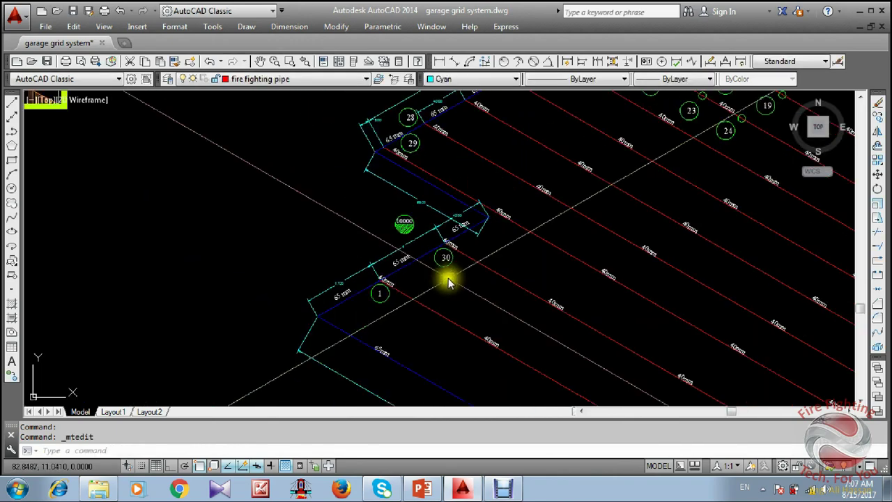
{"action": "scroll", "coordinate": [432, 160], "scroll_direction": "up", "scroll_amount": 6}
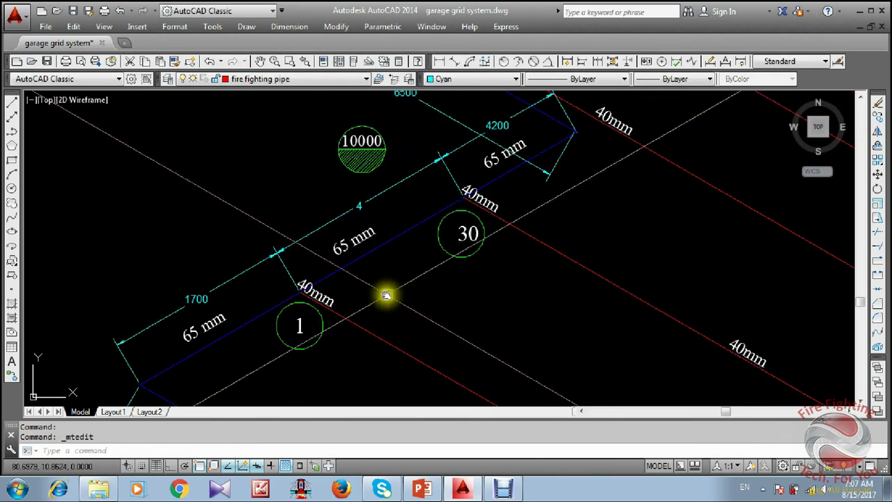
{"action": "scroll", "coordinate": [365, 218], "scroll_direction": "down", "scroll_amount": 3}
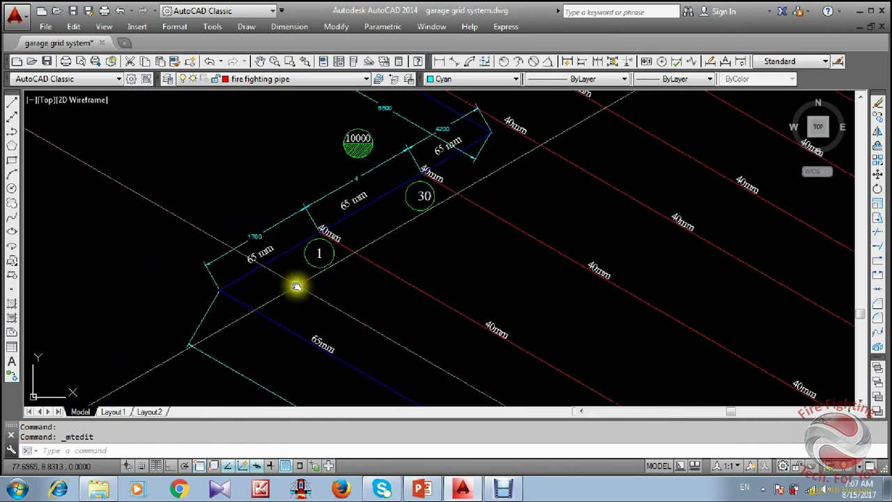
{"action": "scroll", "coordinate": [316, 256], "scroll_direction": "up", "scroll_amount": 3}
{"action": "double_click", "coordinate": [315, 256]}
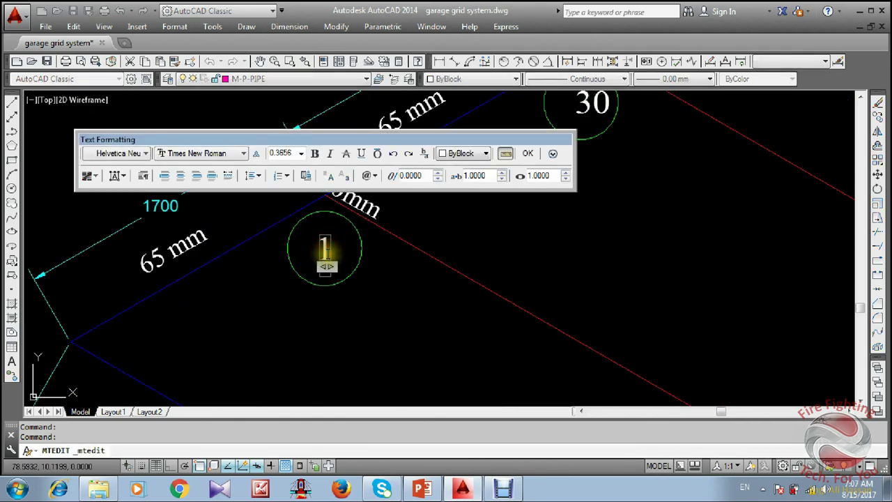
{"action": "type", "text": "31"}
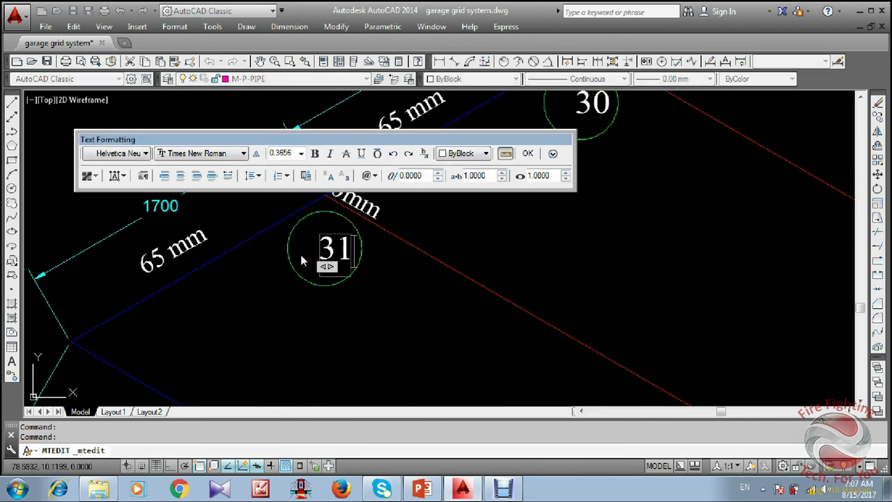
{"action": "left_click", "coordinate": [411, 286]}
Renumber the westernmost junction node on the grid's southern 65 mm main, just before the 7000 offset, as 32.
{"action": "scroll", "coordinate": [373, 205], "scroll_direction": "down", "scroll_amount": 2}
{"action": "scroll", "coordinate": [425, 279], "scroll_direction": "down", "scroll_amount": 5}
{"action": "scroll", "coordinate": [522, 309], "scroll_direction": "up", "scroll_amount": 8}
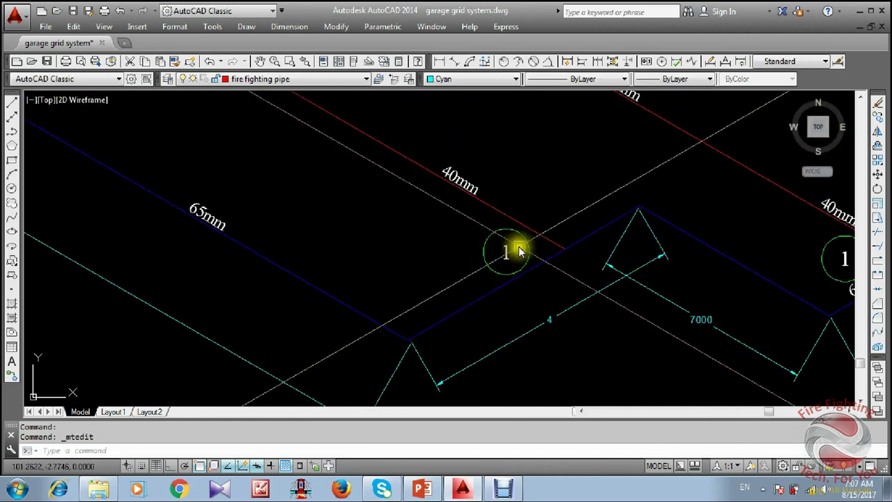
{"action": "double_click", "coordinate": [509, 256]}
{"action": "left_click", "coordinate": [510, 257]}
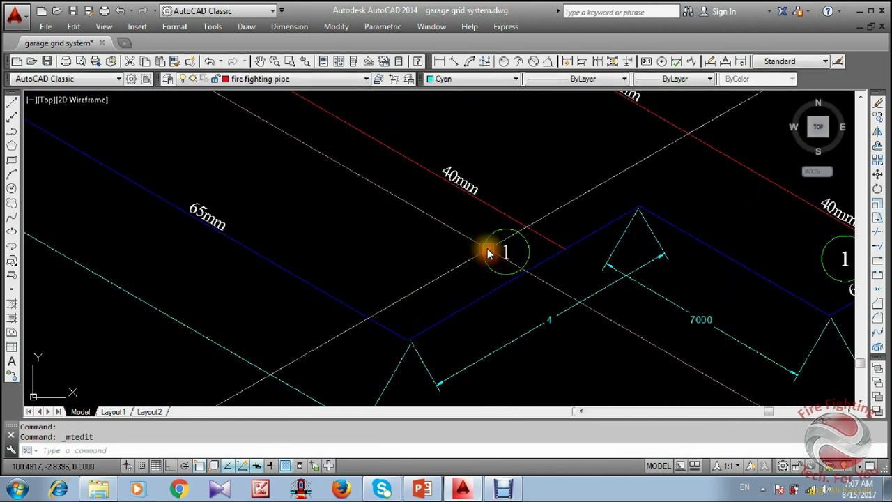
{"action": "double_click", "coordinate": [497, 252]}
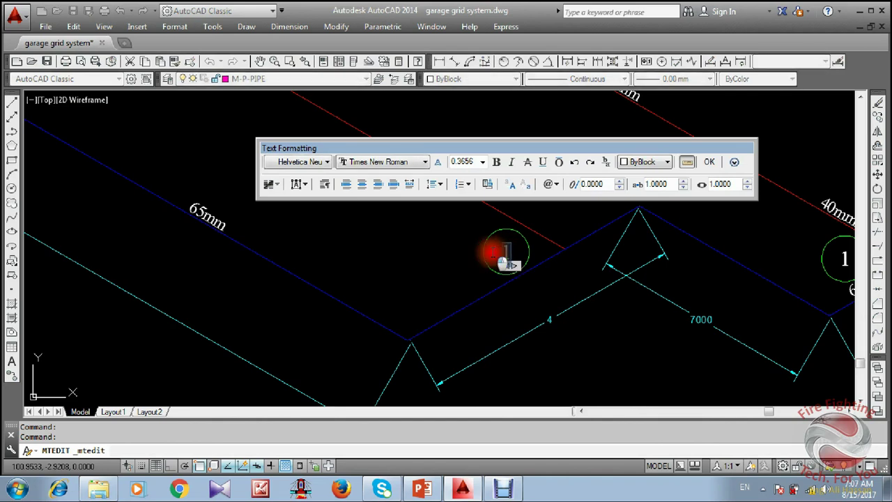
{"action": "left_click", "coordinate": [548, 269]}
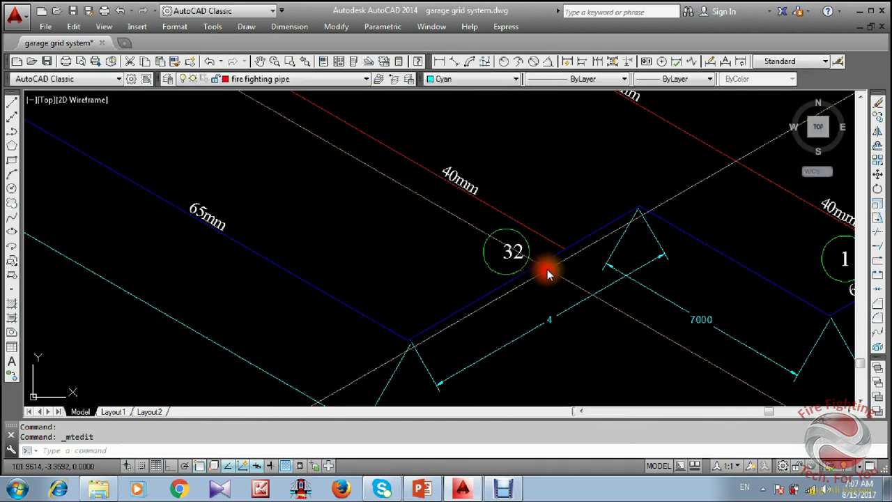
Renumber the first branch junction node past the 7000 offset, east of node 32, as 33.
{"action": "scroll", "coordinate": [495, 253], "scroll_direction": "down", "scroll_amount": 4}
{"action": "scroll", "coordinate": [542, 249], "scroll_direction": "up", "scroll_amount": 4}
{"action": "double_click", "coordinate": [594, 248]}
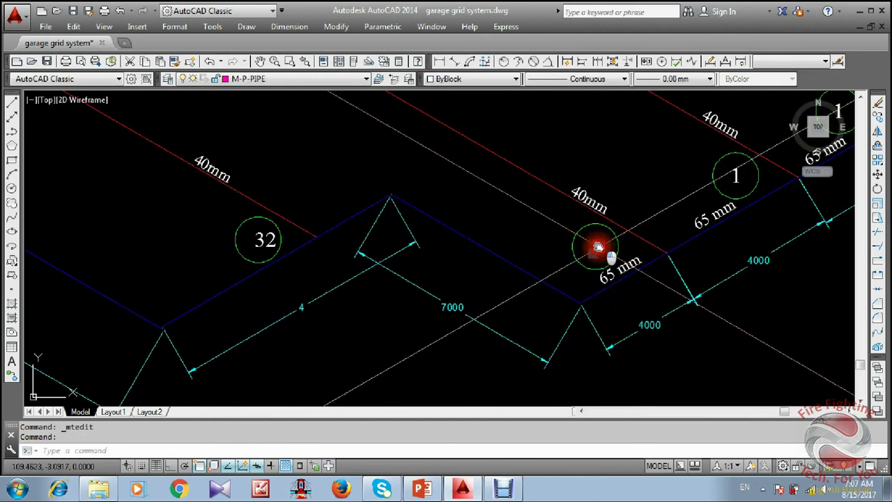
{"action": "left_click", "coordinate": [601, 246]}
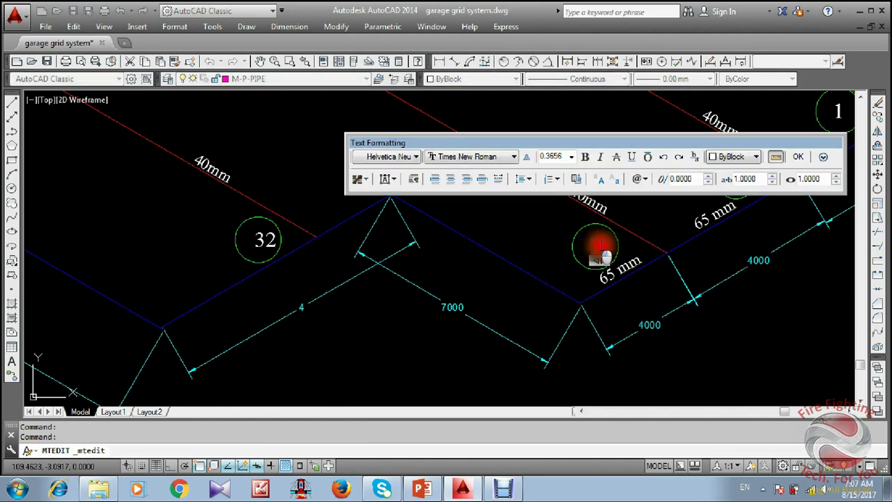
{"action": "left_click", "coordinate": [680, 345]}
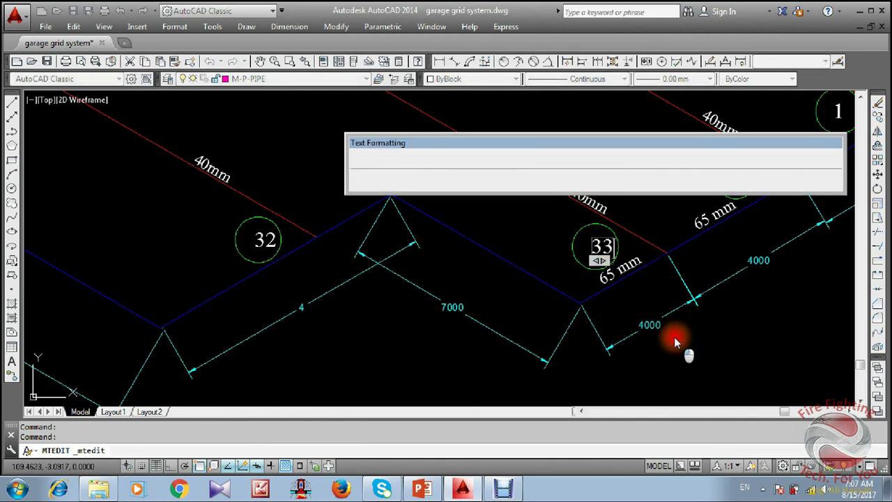
Renumber the next two junction nodes northeast of node 33 along the 65 mm main as 34 and 35.
{"action": "scroll", "coordinate": [263, 333], "scroll_direction": "down", "scroll_amount": 3}
{"action": "scroll", "coordinate": [316, 237], "scroll_direction": "up", "scroll_amount": 3}
{"action": "double_click", "coordinate": [325, 239]}
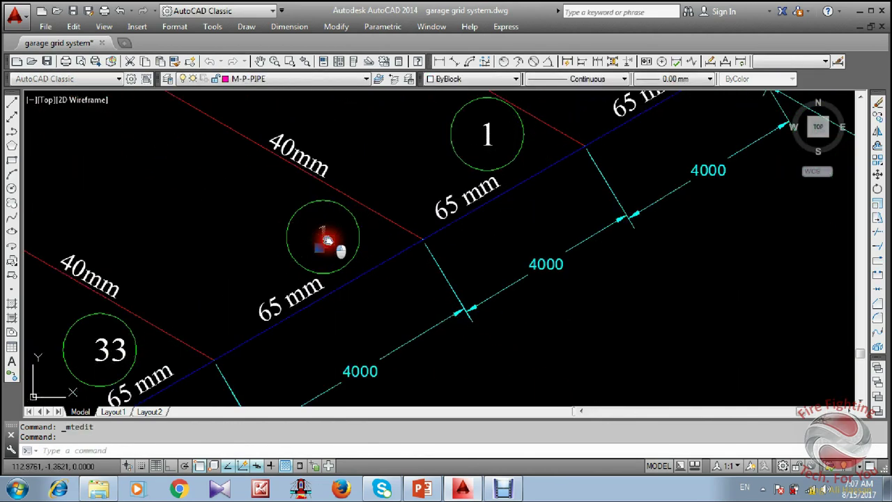
{"action": "left_click_drag", "start_coordinate": [326, 236], "coordinate": [303, 232]}
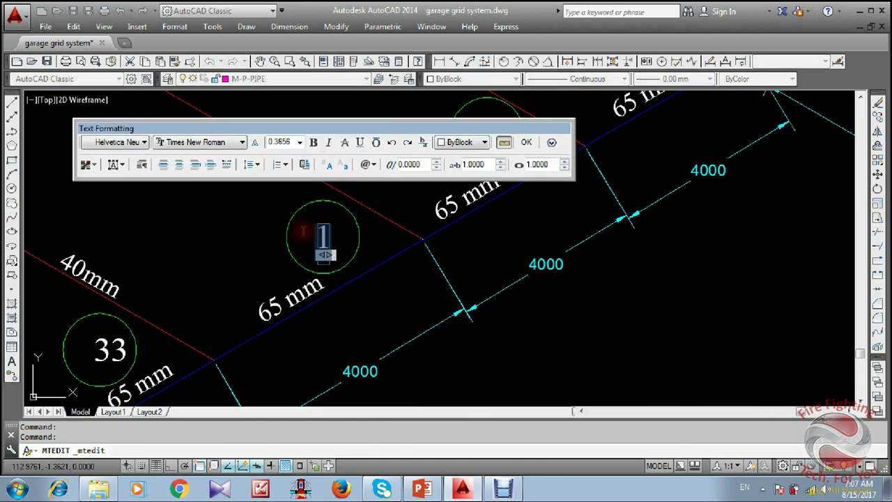
{"action": "left_click", "coordinate": [388, 302]}
{"action": "scroll", "coordinate": [389, 303], "scroll_direction": "down", "scroll_amount": 3}
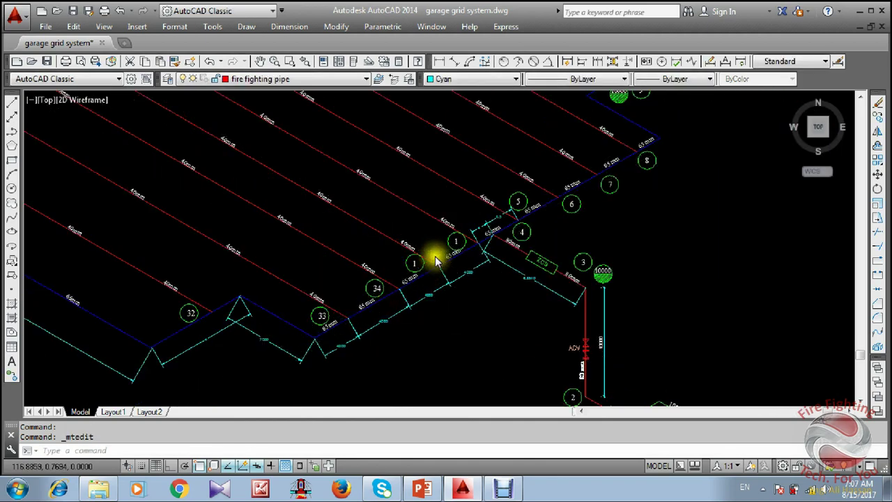
{"action": "scroll", "coordinate": [436, 257], "scroll_direction": "up", "scroll_amount": 2}
{"action": "double_click", "coordinate": [376, 276]}
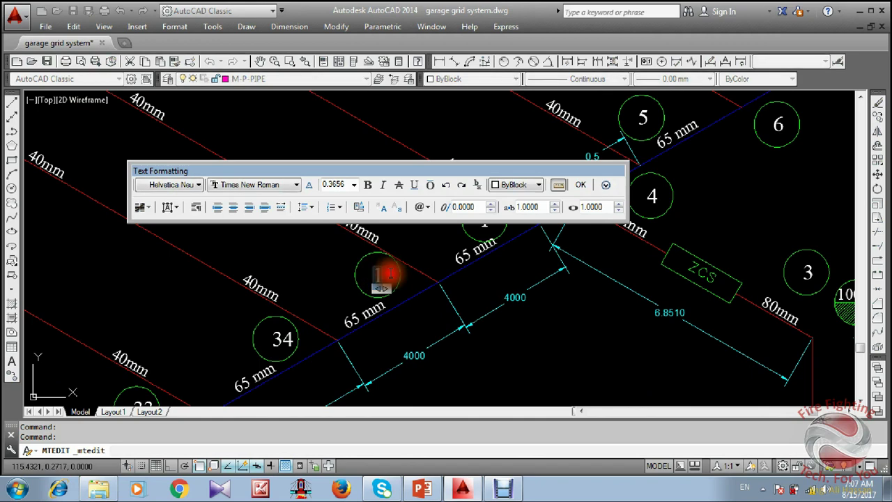
{"action": "left_click", "coordinate": [491, 278]}
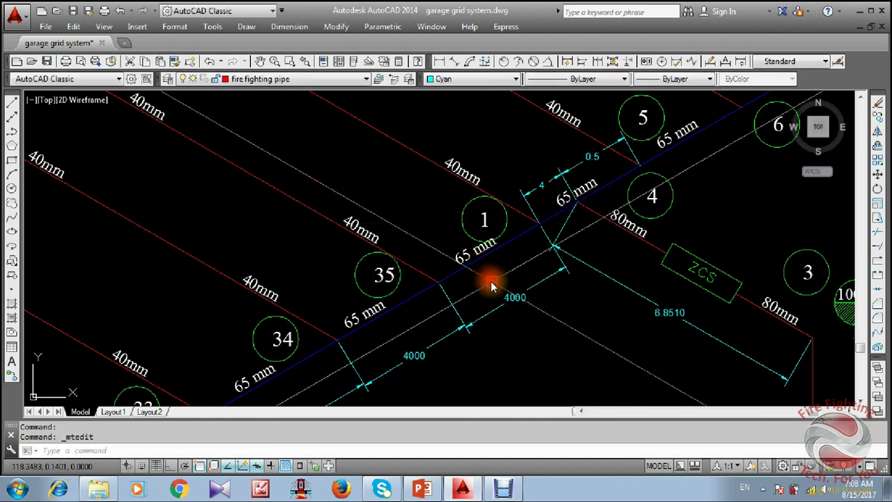
Renumber the junction node northeast of node 35 on the 65 mm main, just before the 80 mm feed, as 36.
{"action": "scroll", "coordinate": [488, 265], "scroll_direction": "down", "scroll_amount": 3}
{"action": "scroll", "coordinate": [488, 263], "scroll_direction": "up", "scroll_amount": 4}
{"action": "double_click", "coordinate": [491, 252]}
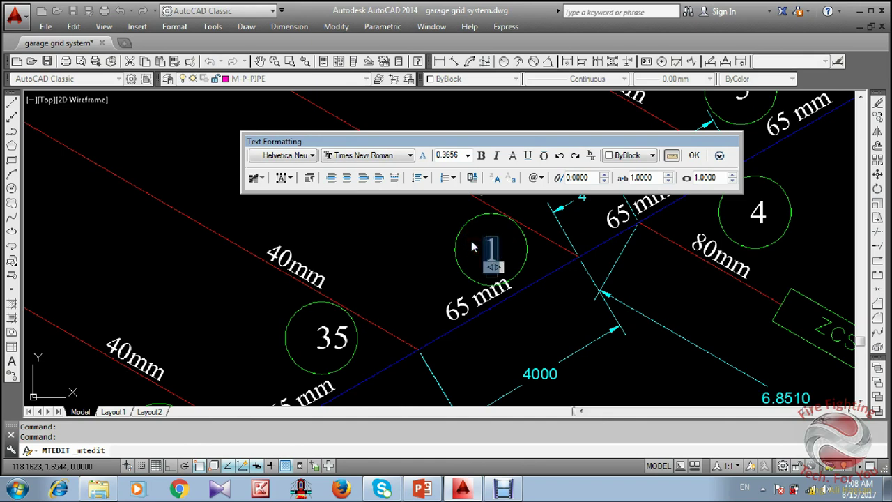
{"action": "type", "text": "36"}
{"action": "left_click", "coordinate": [633, 332]}
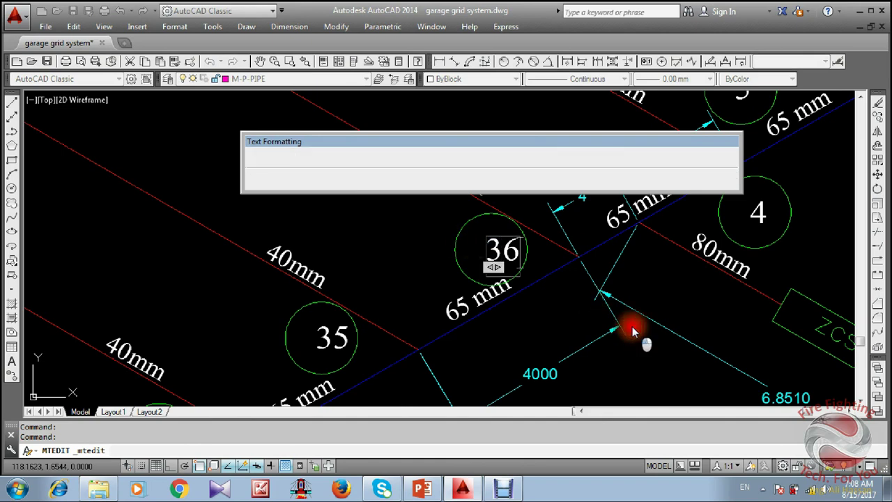
Review the node numbering across the whole isometric, from the riser through the branch lines and the grid's 65 mm mains.
{"action": "scroll", "coordinate": [437, 253], "scroll_direction": "down", "scroll_amount": 8}
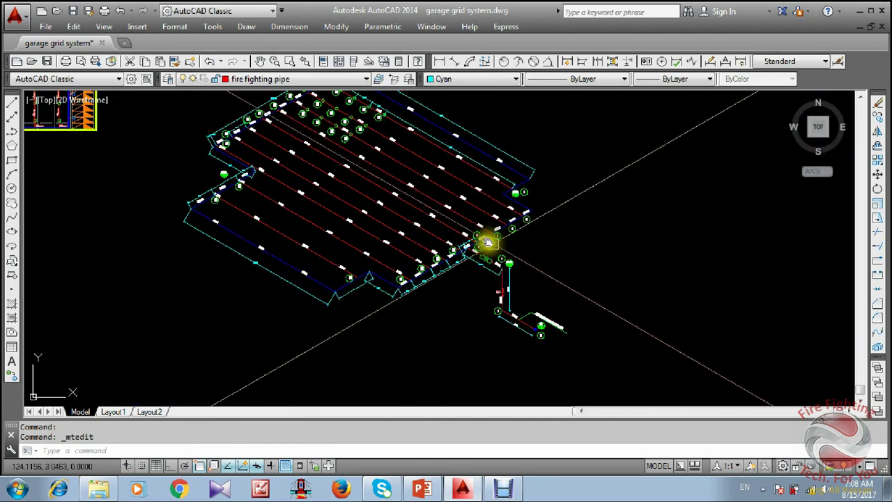
{"action": "scroll", "coordinate": [369, 243], "scroll_direction": "up", "scroll_amount": 1}
{"action": "scroll", "coordinate": [428, 279], "scroll_direction": "down", "scroll_amount": 2}
{"action": "scroll", "coordinate": [410, 214], "scroll_direction": "up", "scroll_amount": 1}
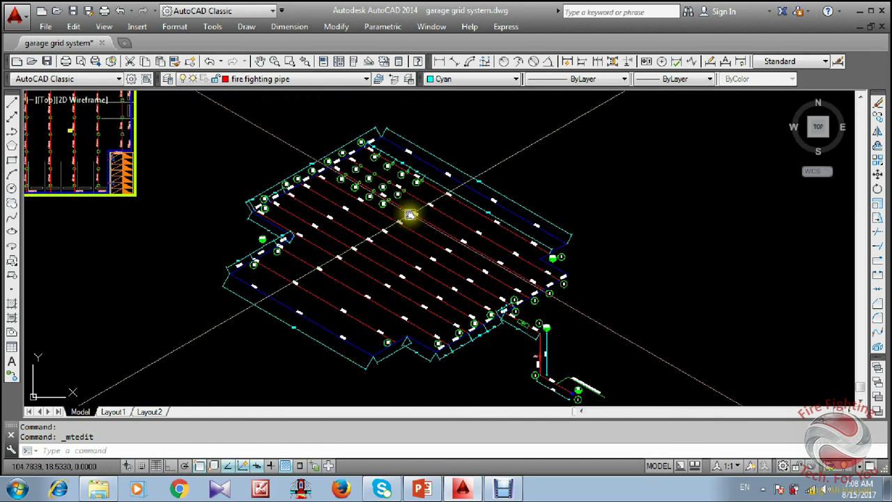
{"action": "scroll", "coordinate": [410, 215], "scroll_direction": "up", "scroll_amount": 2}
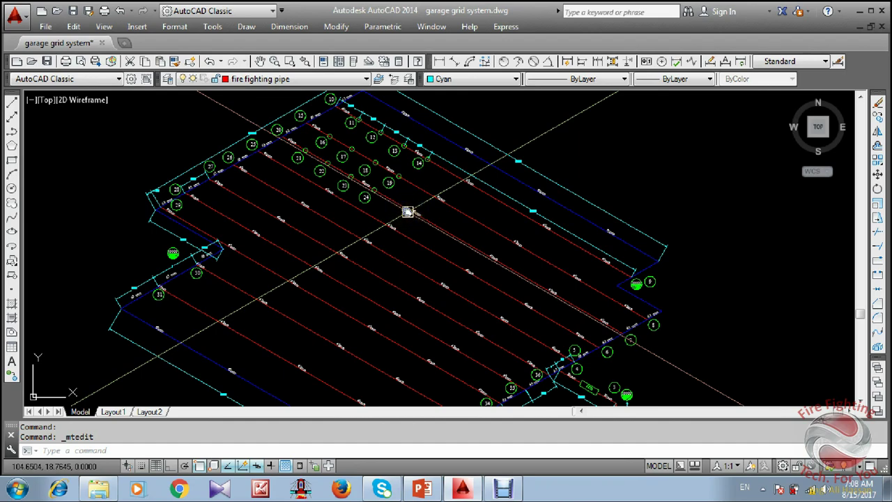
{"action": "scroll", "coordinate": [472, 205], "scroll_direction": "down", "scroll_amount": 4}
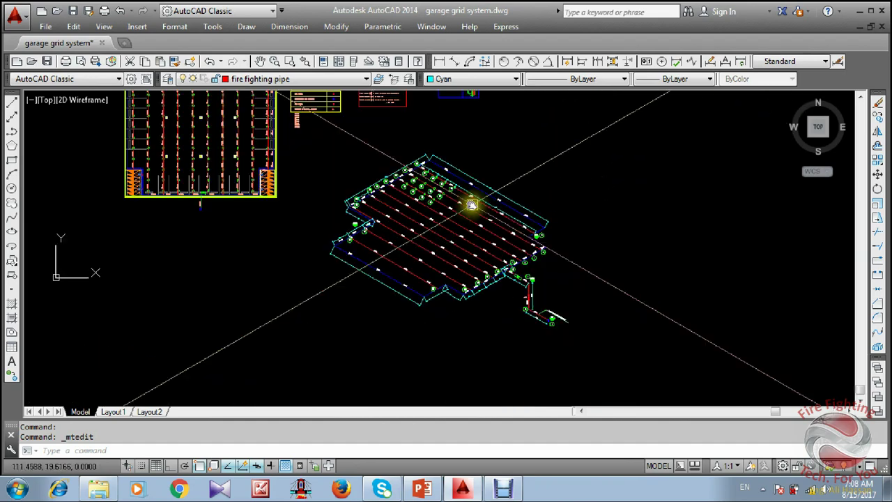
{"action": "scroll", "coordinate": [486, 275], "scroll_direction": "up", "scroll_amount": 5}
{"action": "scroll", "coordinate": [491, 272], "scroll_direction": "down", "scroll_amount": 3}
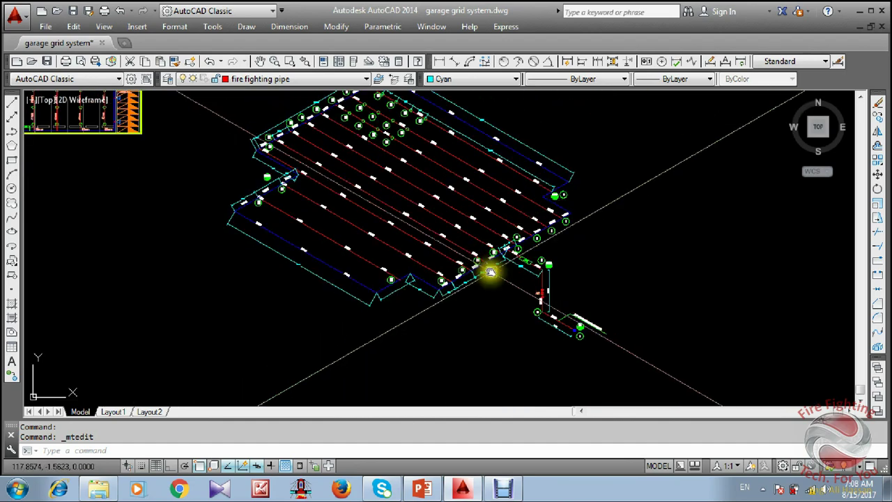
{"action": "scroll", "coordinate": [425, 201], "scroll_direction": "up", "scroll_amount": 3}
{"action": "middle_click_drag", "start_coordinate": [424, 201], "coordinate": [446, 263]}
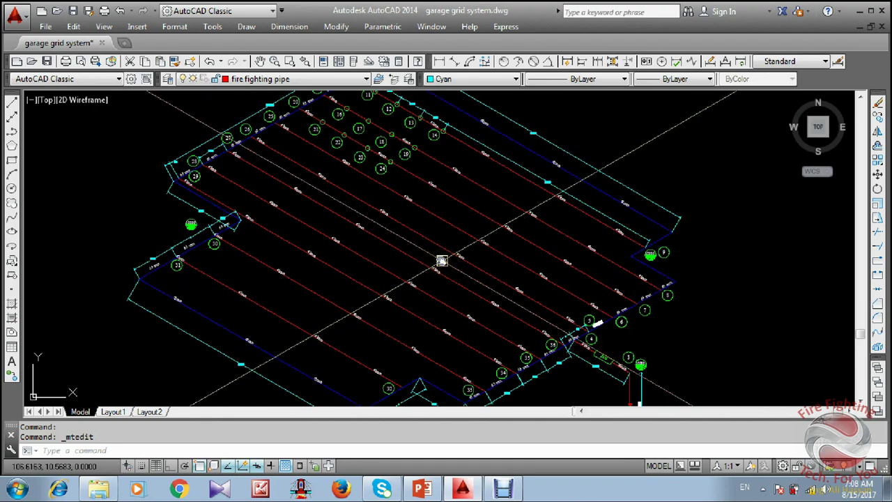
{"action": "scroll", "coordinate": [506, 279], "scroll_direction": "down", "scroll_amount": 3}
{"action": "scroll", "coordinate": [508, 276], "scroll_direction": "up", "scroll_amount": 3}
{"action": "middle_click_drag", "start_coordinate": [508, 277], "coordinate": [517, 233]}
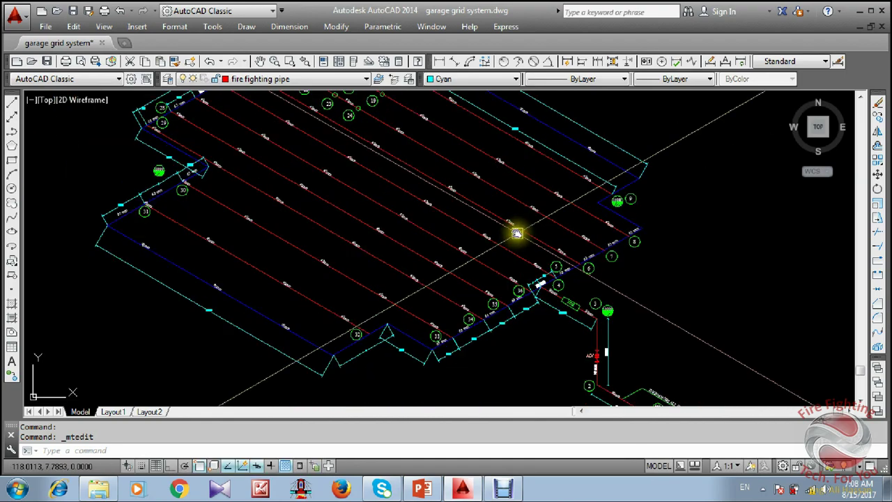
{"action": "scroll", "coordinate": [215, 167], "scroll_direction": "up", "scroll_amount": 2}
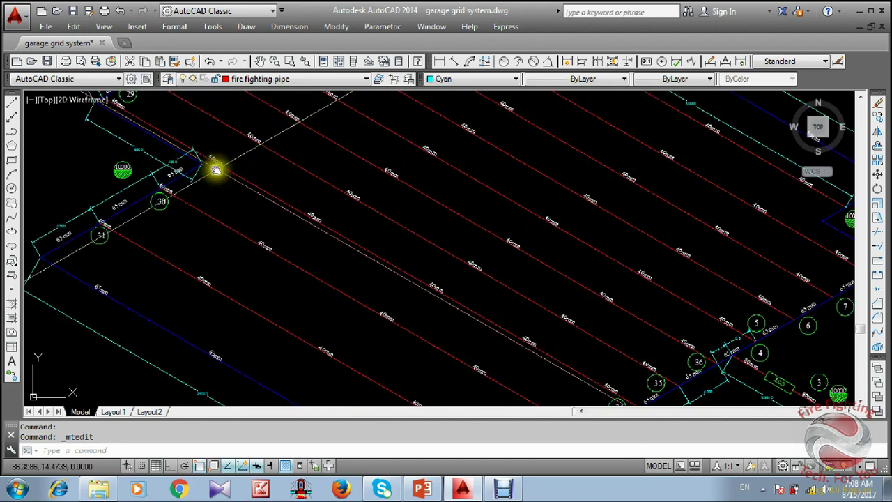
{"action": "middle_click_drag", "start_coordinate": [215, 167], "coordinate": [340, 180]}
{"action": "scroll", "coordinate": [339, 179], "scroll_direction": "down", "scroll_amount": 2}
{"action": "middle_click_drag", "start_coordinate": [510, 260], "coordinate": [480, 267]}
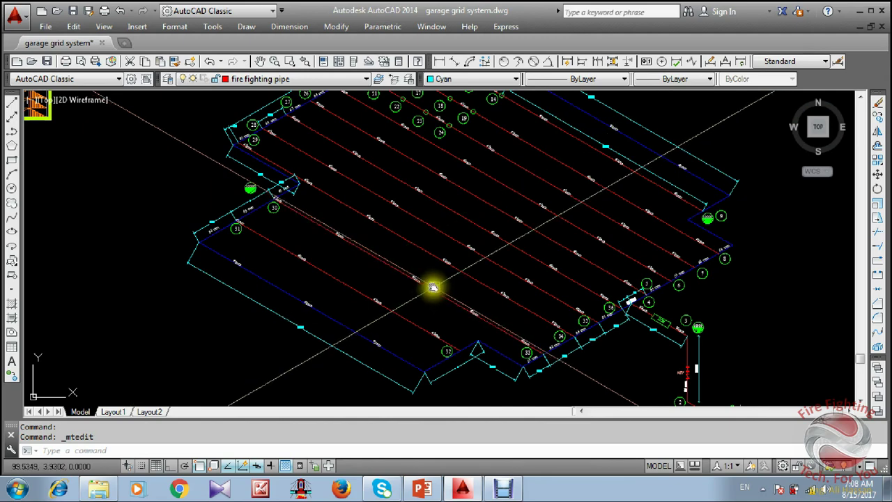
{"action": "scroll", "coordinate": [434, 288], "scroll_direction": "down", "scroll_amount": 4}
{"action": "scroll", "coordinate": [472, 299], "scroll_direction": "up", "scroll_amount": 2}
{"action": "middle_click_drag", "start_coordinate": [456, 291], "coordinate": [393, 248]}
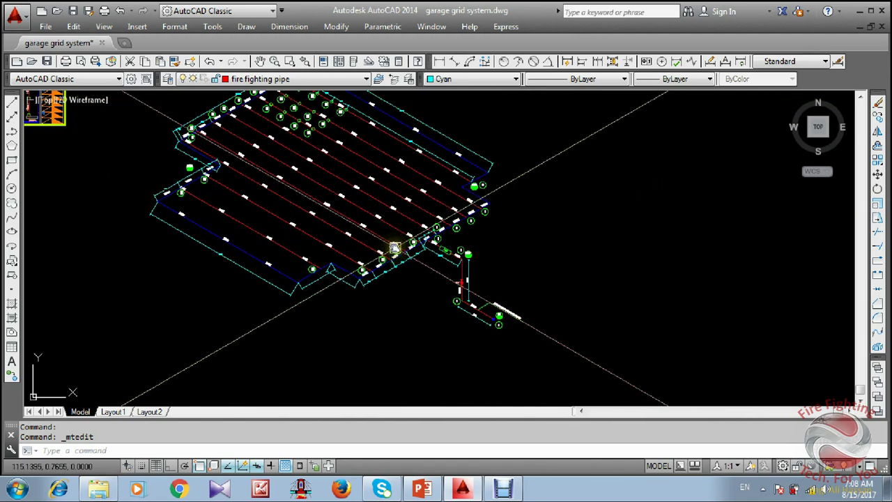
{"action": "scroll", "coordinate": [476, 281], "scroll_direction": "down", "scroll_amount": 2}
{"action": "scroll", "coordinate": [492, 304], "scroll_direction": "up", "scroll_amount": 3}
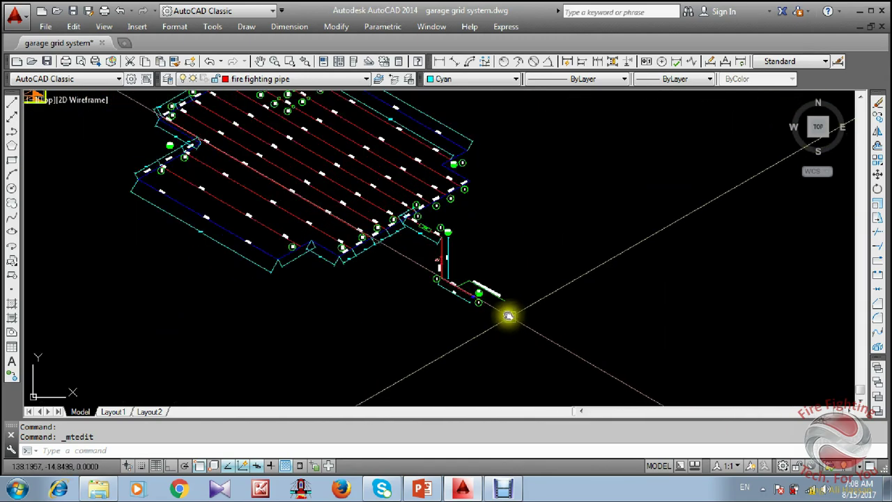
{"action": "scroll", "coordinate": [488, 293], "scroll_direction": "down", "scroll_amount": 1}
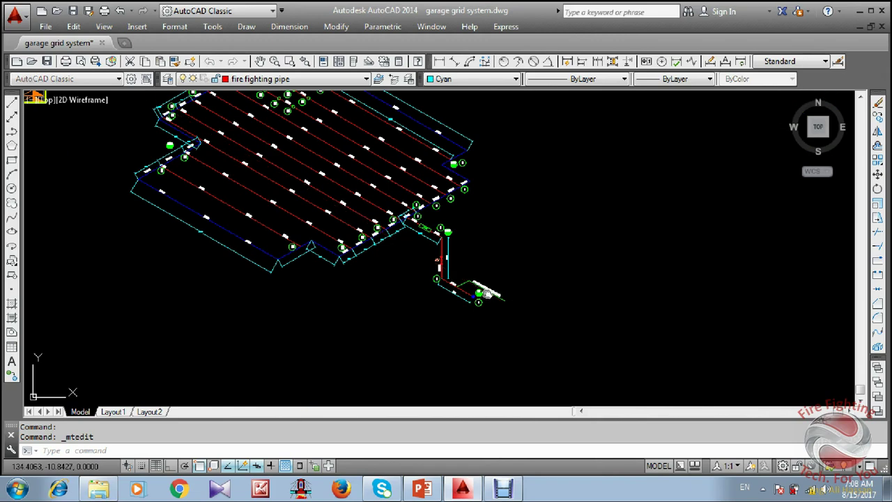
Save the garage grid system drawing.
{"action": "key", "text": "ctrl+s"}
{"action": "scroll", "coordinate": [474, 300], "scroll_direction": "down", "scroll_amount": 5}
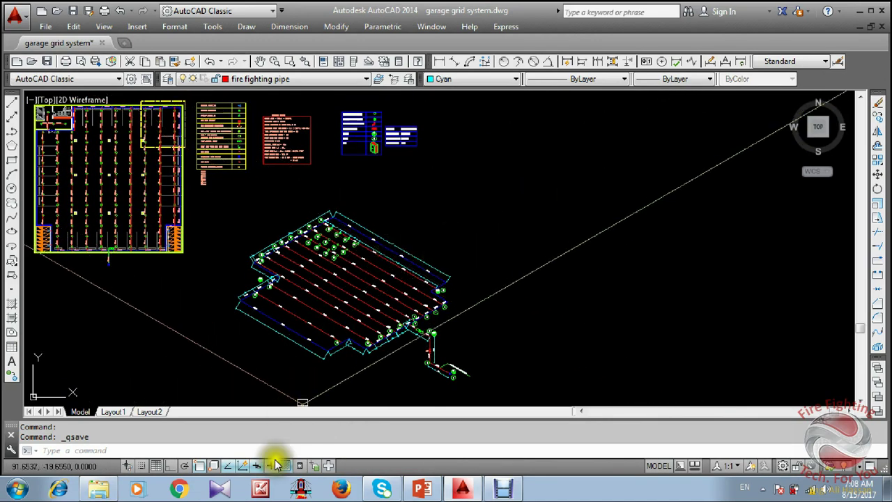
Switch to the Elite Fire program, dismiss the startup tip and decline the update check, and create a new project.
{"action": "left_click", "coordinate": [302, 488]}
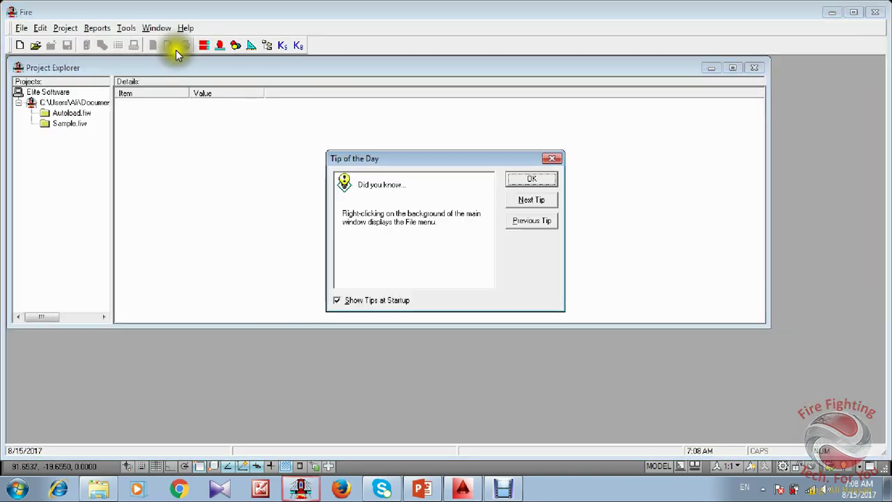
{"action": "left_click", "coordinate": [549, 174]}
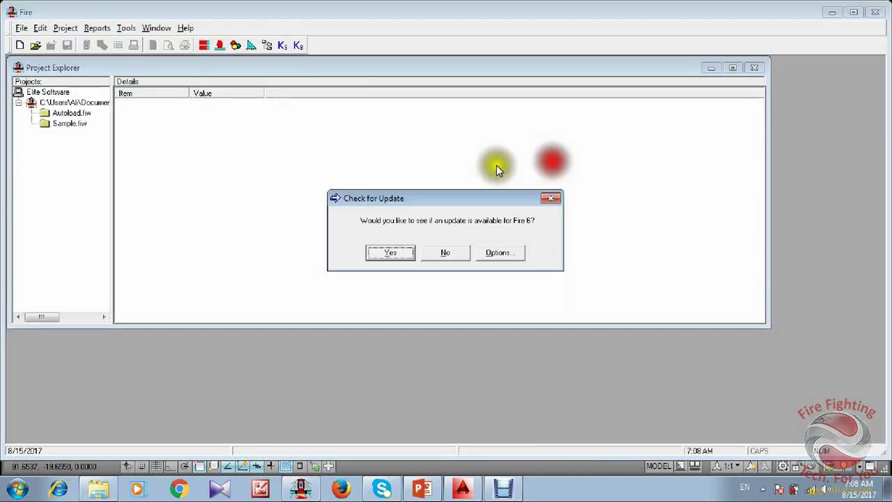
{"action": "left_click", "coordinate": [460, 255]}
{"action": "left_click", "coordinate": [19, 45]}
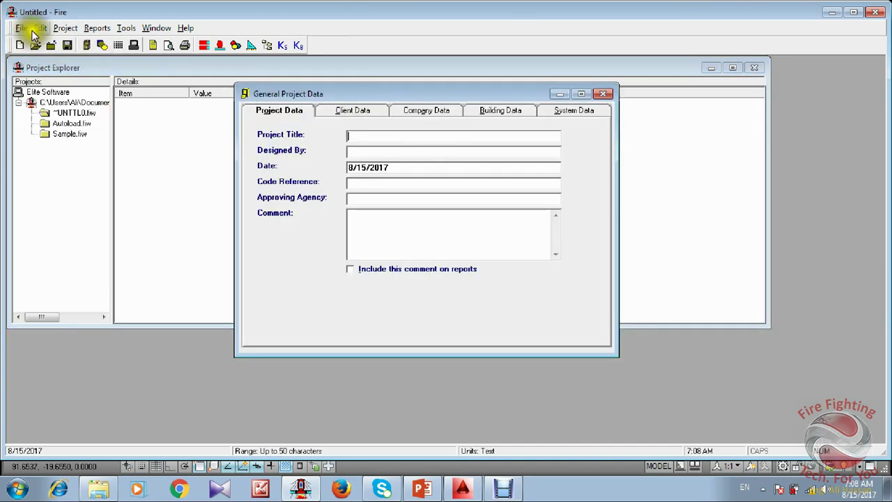
Save the new project as "grid system calc. op1" in E:\ECG\my course\last presentation\fire\04- project sample\Garage sample.
{"action": "left_click", "coordinate": [21, 28]}
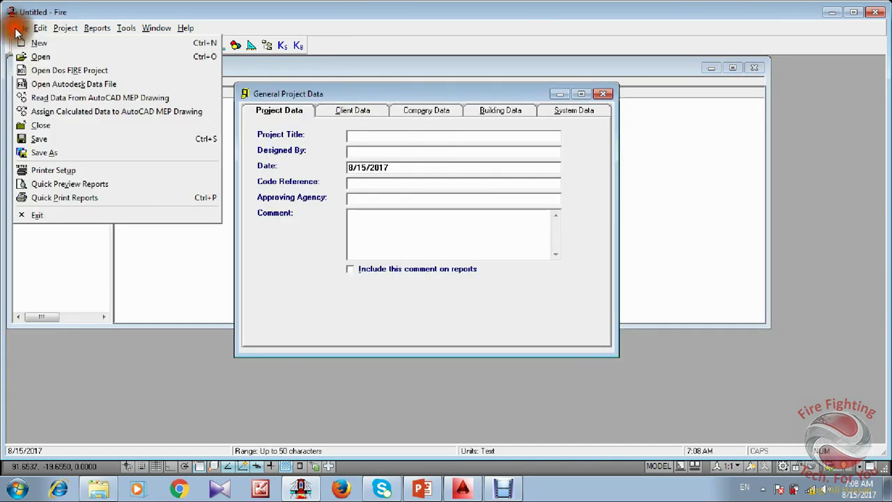
{"action": "left_click", "coordinate": [68, 141]}
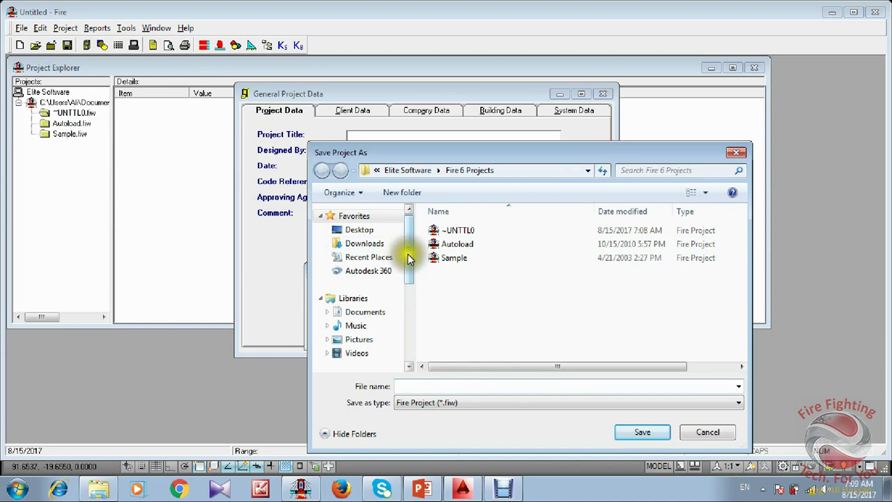
{"action": "left_click", "coordinate": [408, 328]}
{"action": "left_click", "coordinate": [393, 294]}
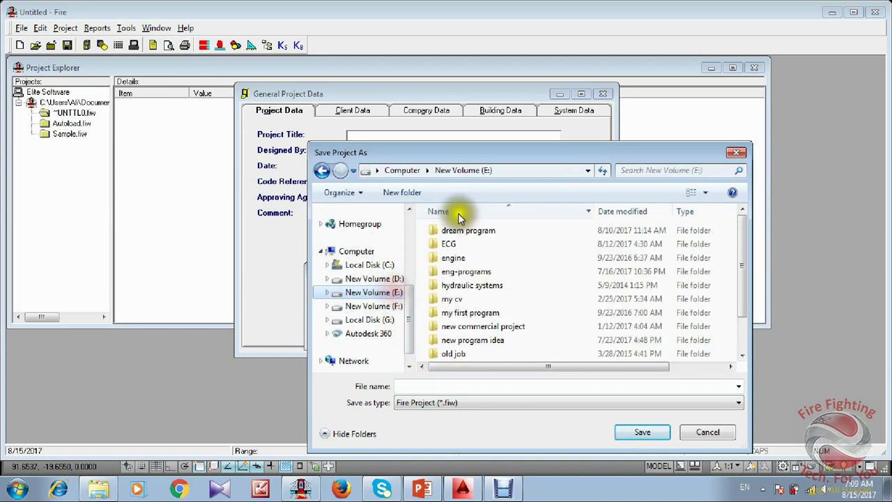
{"action": "double_click", "coordinate": [475, 247]}
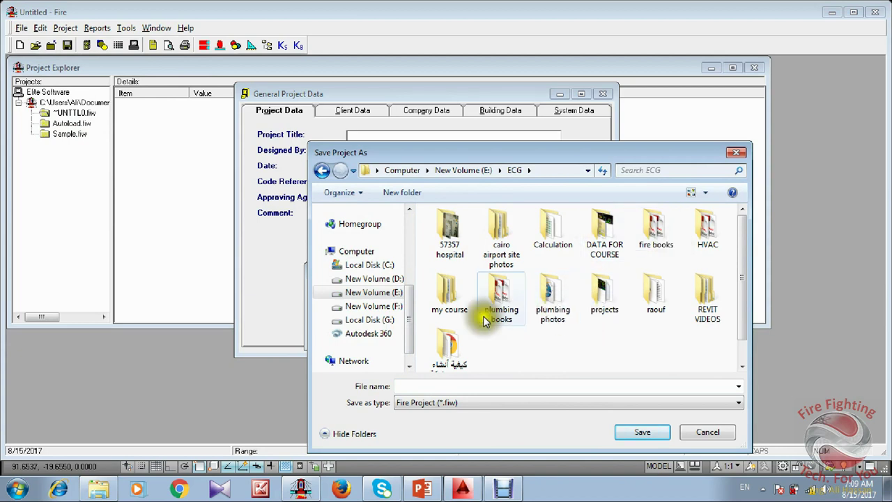
{"action": "double_click", "coordinate": [449, 292]}
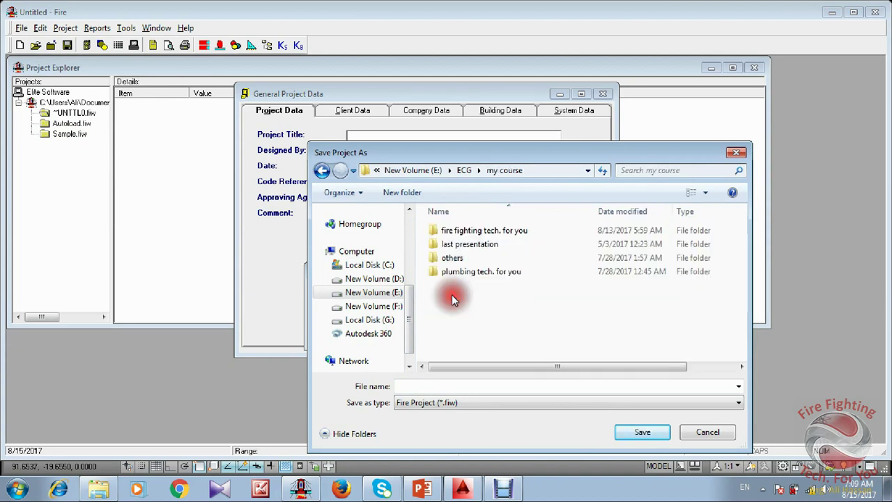
{"action": "left_click", "coordinate": [494, 244]}
{"action": "double_click", "coordinate": [494, 244]}
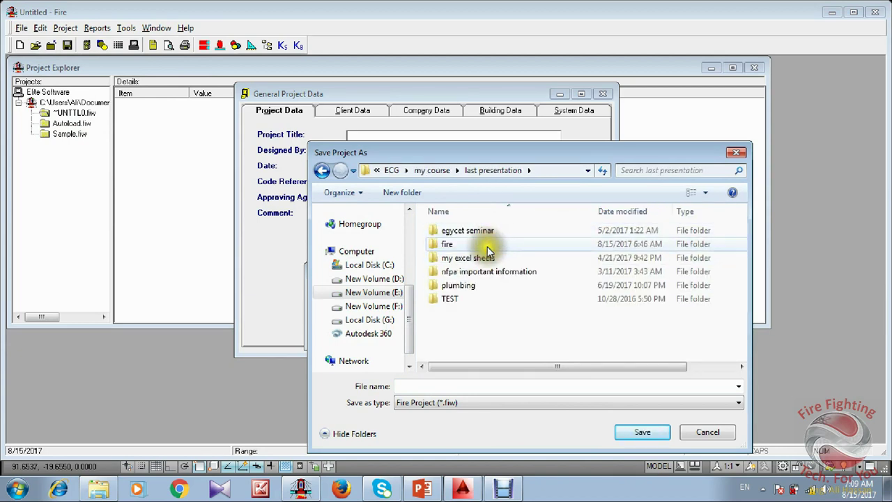
{"action": "double_click", "coordinate": [490, 244]}
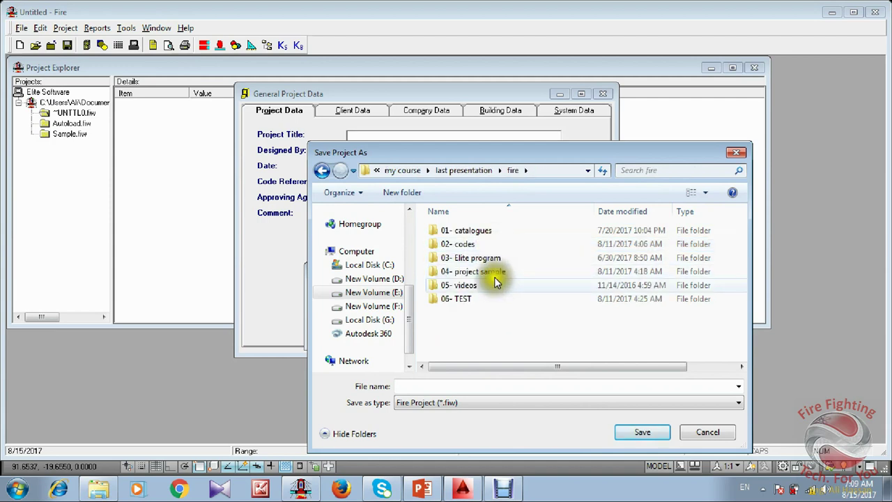
{"action": "double_click", "coordinate": [494, 272]}
{"action": "double_click", "coordinate": [491, 230]}
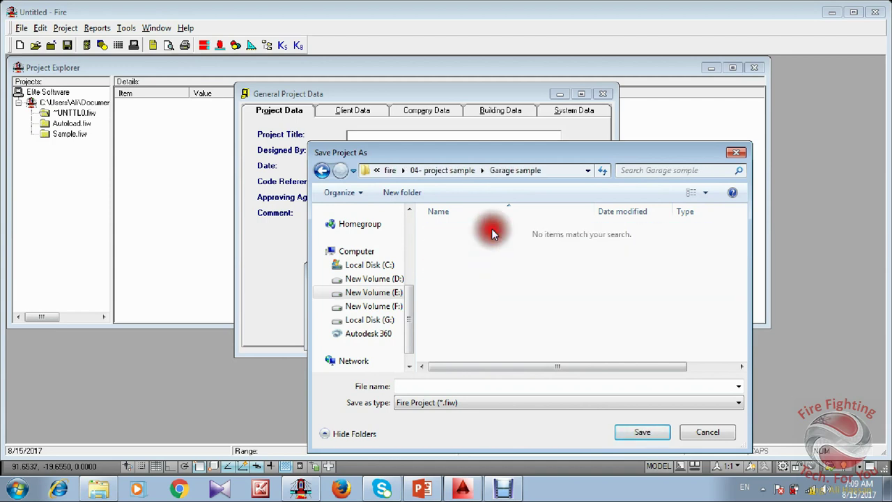
{"action": "left_click", "coordinate": [495, 386]}
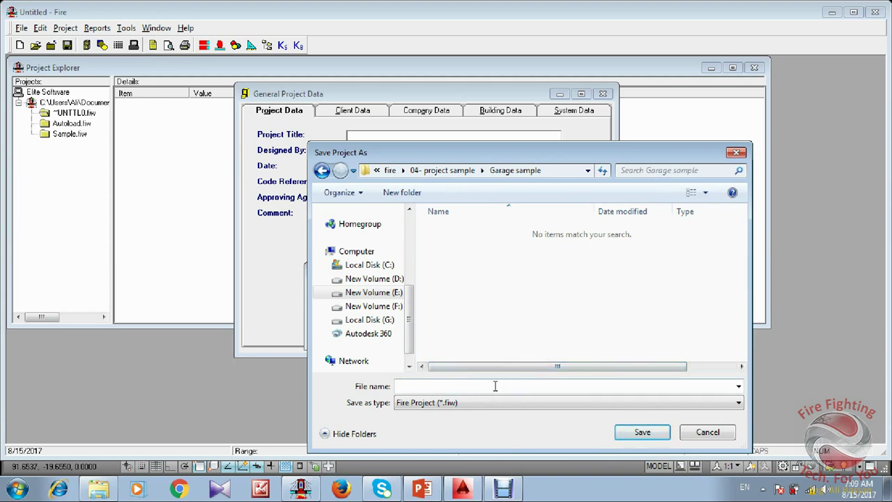
{"action": "type", "text": "grid system calc. op1"}
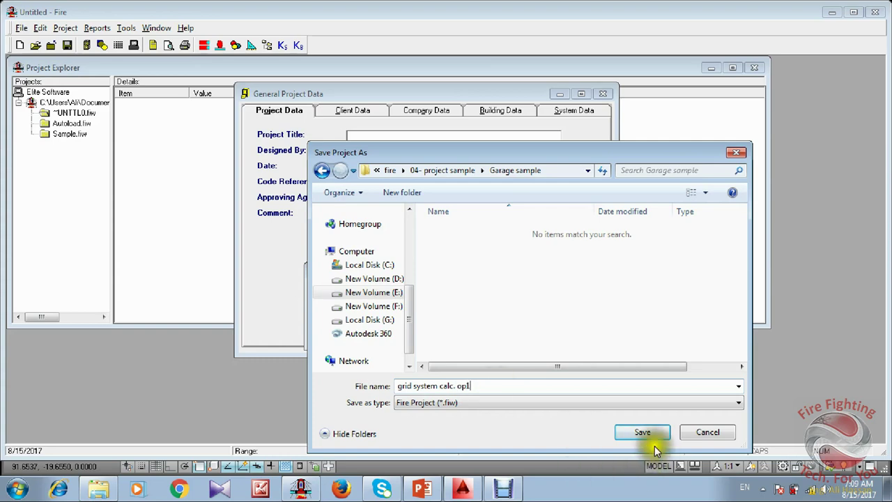
{"action": "left_click", "coordinate": [643, 433]}
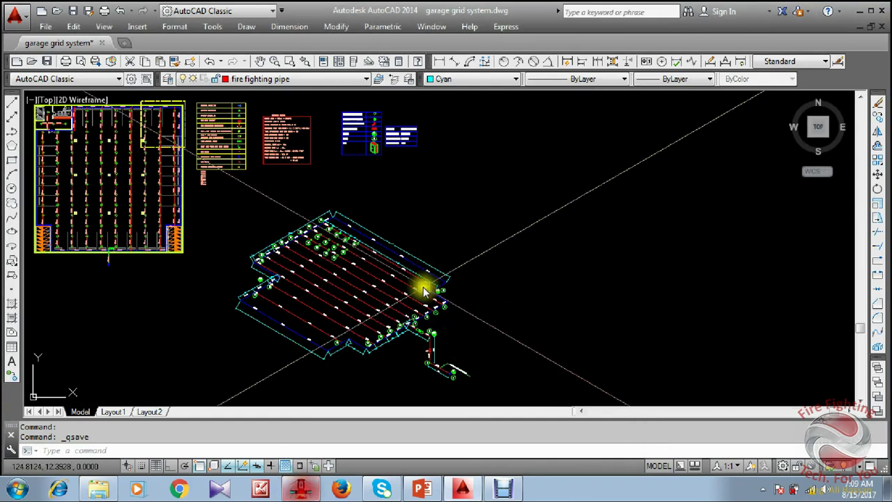
Return to the Fire program and open the system data of the project's general data.
{"action": "left_click", "coordinate": [308, 493]}
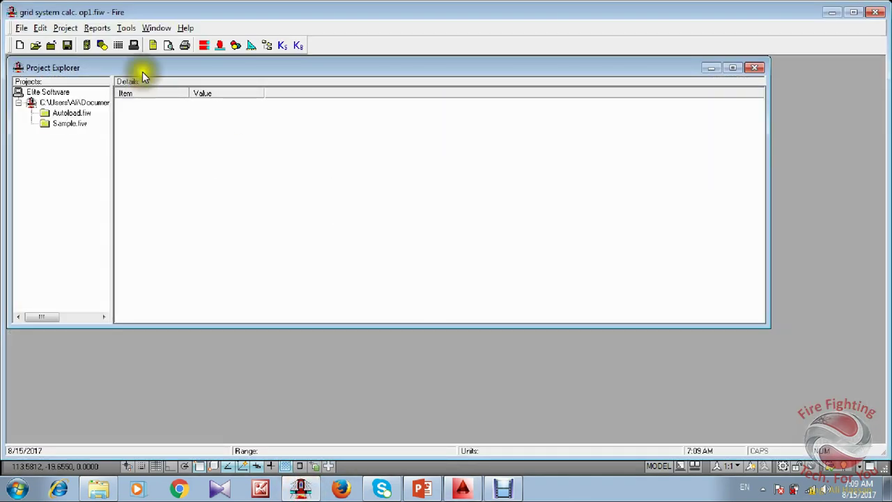
{"action": "left_click", "coordinate": [90, 43]}
{"action": "left_click", "coordinate": [563, 110]}
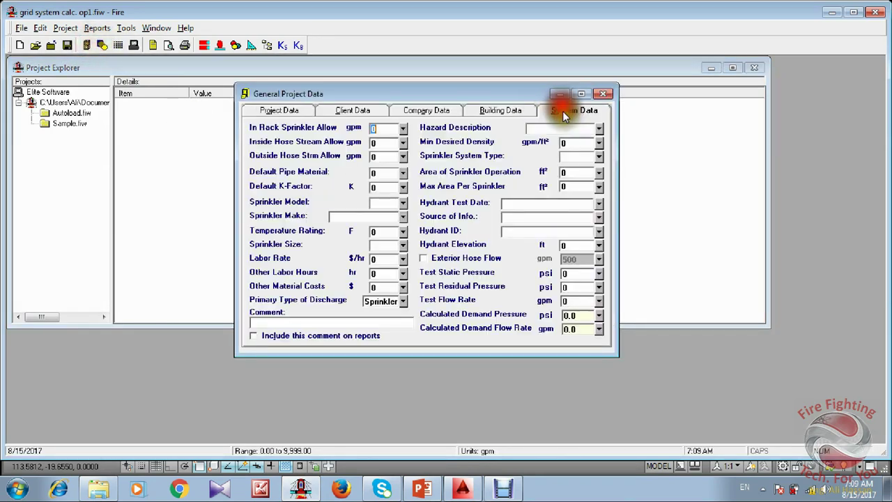
Set the inside hose stream allowance to 100 gpm and the default K-factor to 5.6.
{"action": "left_click", "coordinate": [384, 129]}
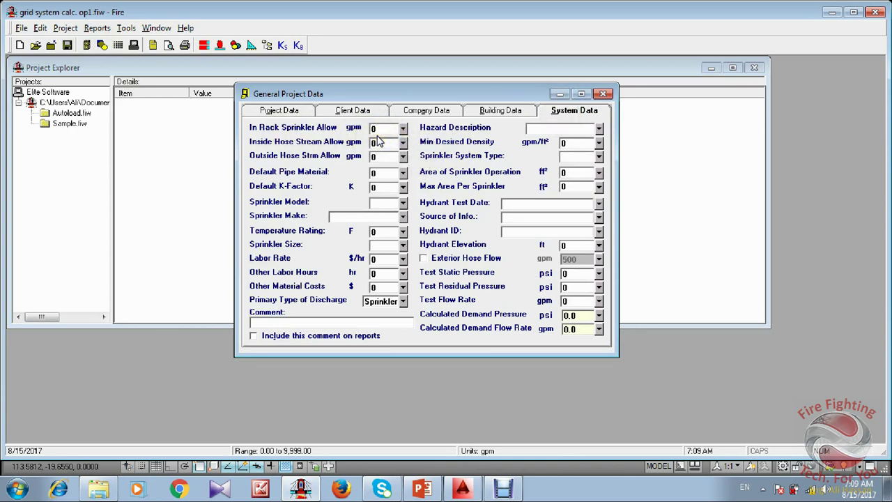
{"action": "left_click_drag", "start_coordinate": [392, 144], "coordinate": [372, 141]}
{"action": "left_click", "coordinate": [375, 187]}
{"action": "left_click_drag", "start_coordinate": [343, 186], "coordinate": [388, 186]}
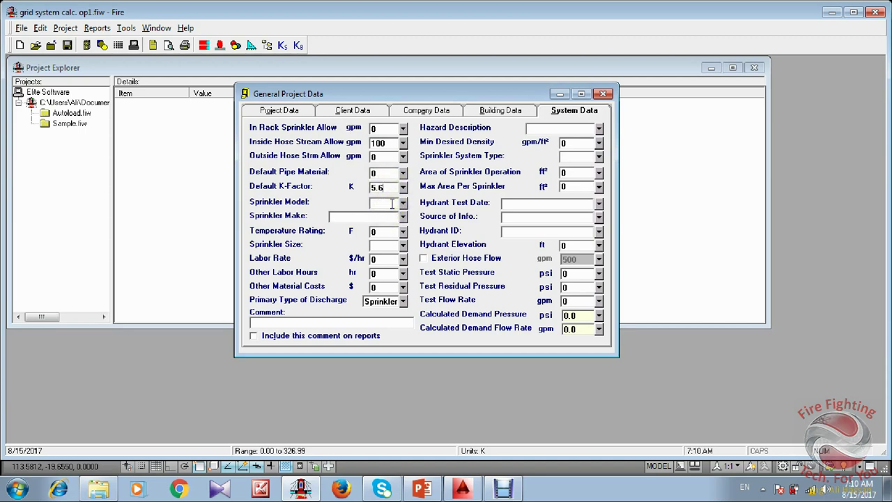
Switch the temperature rating's unit to Celsius, set the rating to 68 °C, and set the sprinkler size to 0.5.
{"action": "left_click", "coordinate": [387, 234]}
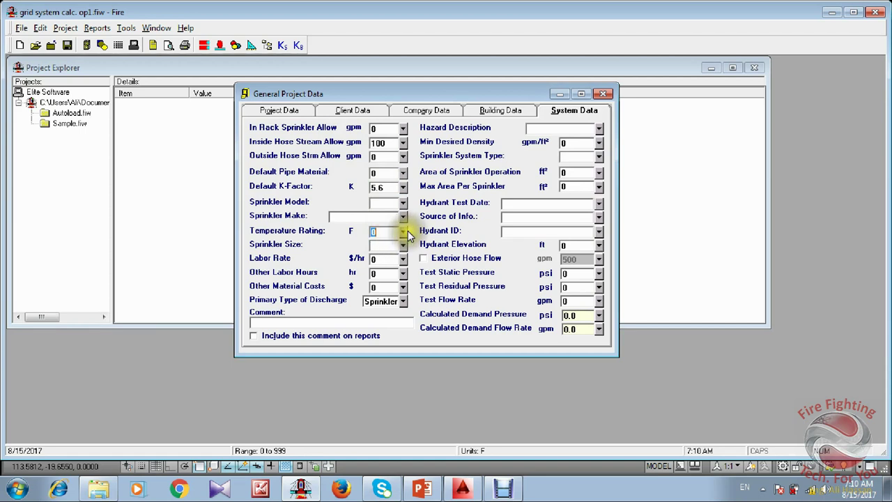
{"action": "left_click", "coordinate": [351, 232]}
{"action": "left_click", "coordinate": [396, 276]}
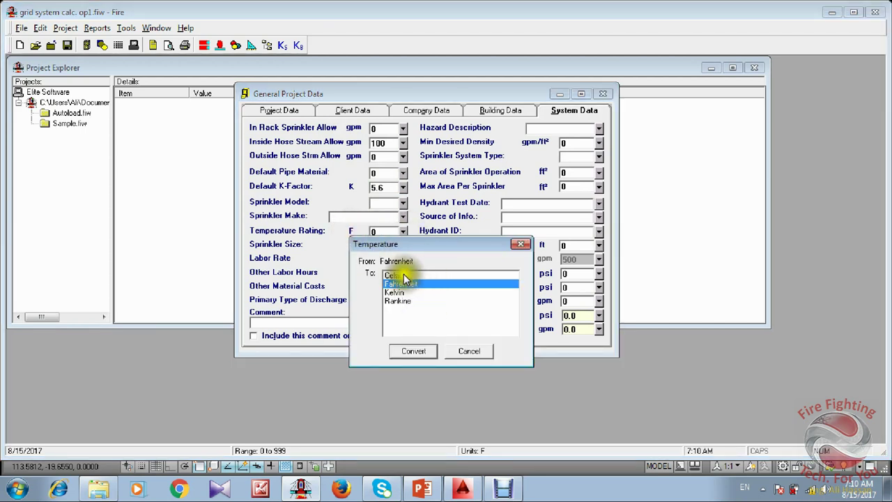
{"action": "left_click", "coordinate": [414, 351]}
{"action": "left_click_drag", "start_coordinate": [389, 232], "coordinate": [312, 221]}
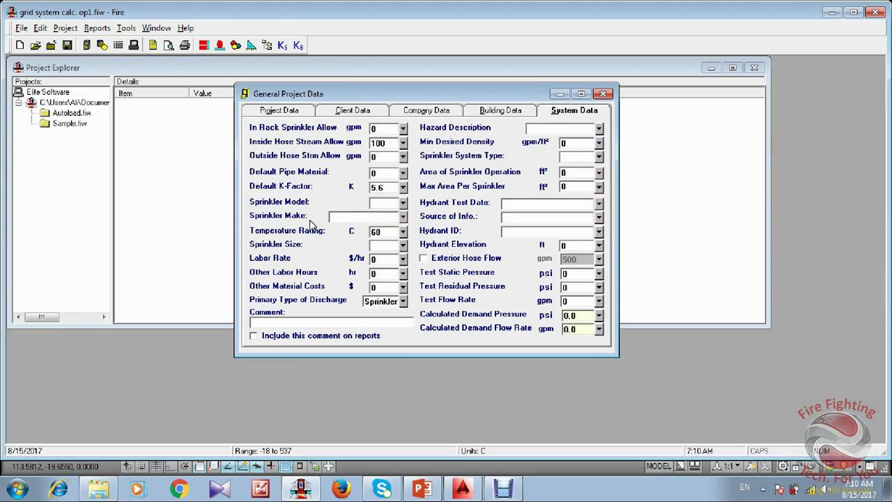
{"action": "left_click", "coordinate": [383, 247]}
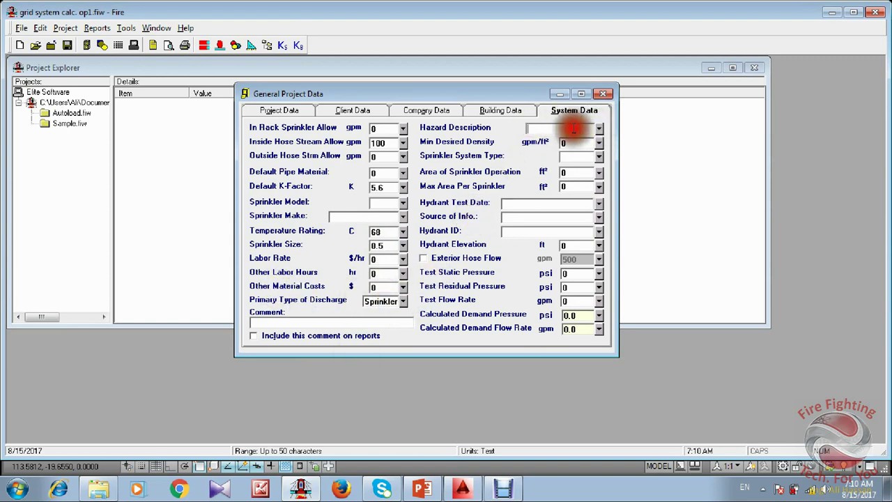
Set the hazard description to Ordinary 1 and the minimum desired density to 0.15 gpm/ft².
{"action": "left_click", "coordinate": [599, 129]}
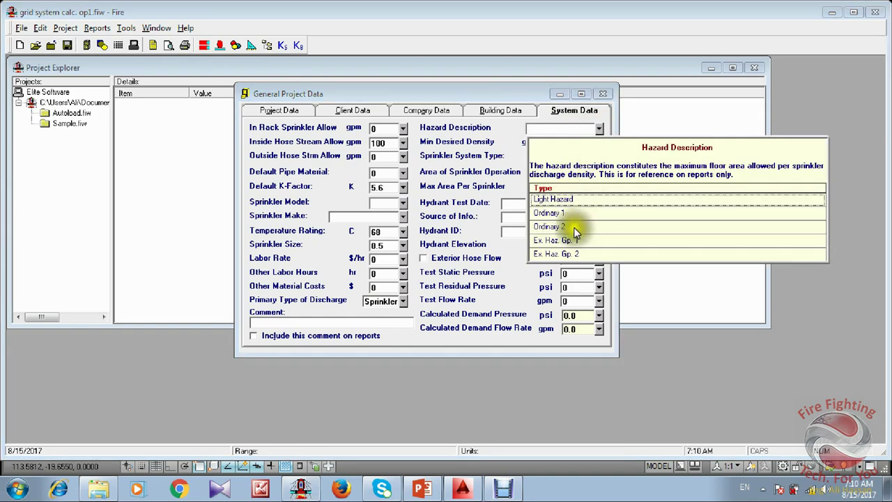
{"action": "left_click", "coordinate": [567, 214]}
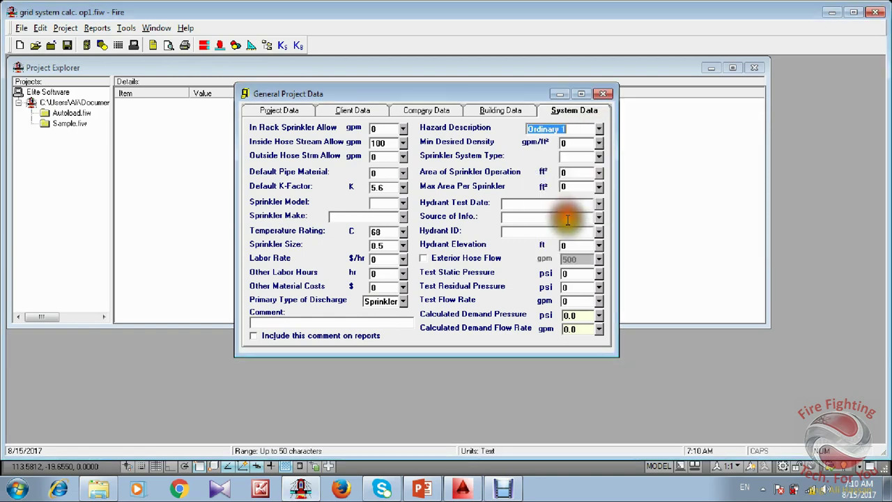
{"action": "left_click", "coordinate": [598, 145]}
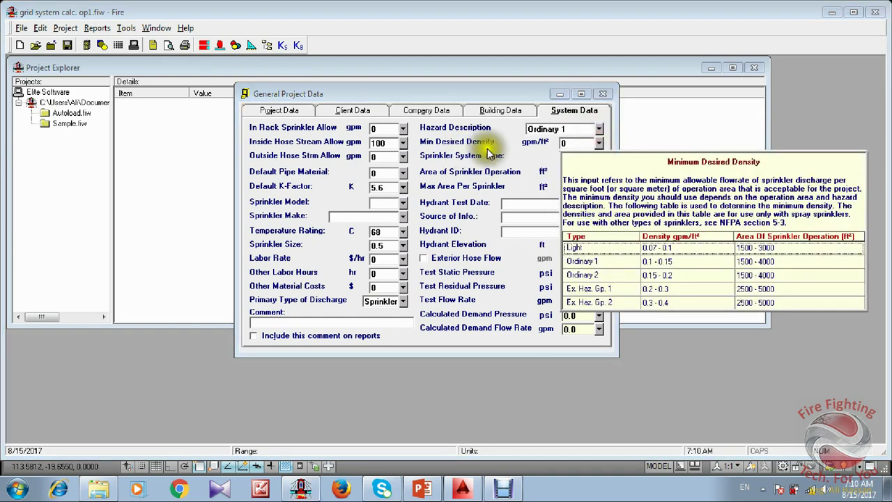
{"action": "left_click", "coordinate": [604, 261]}
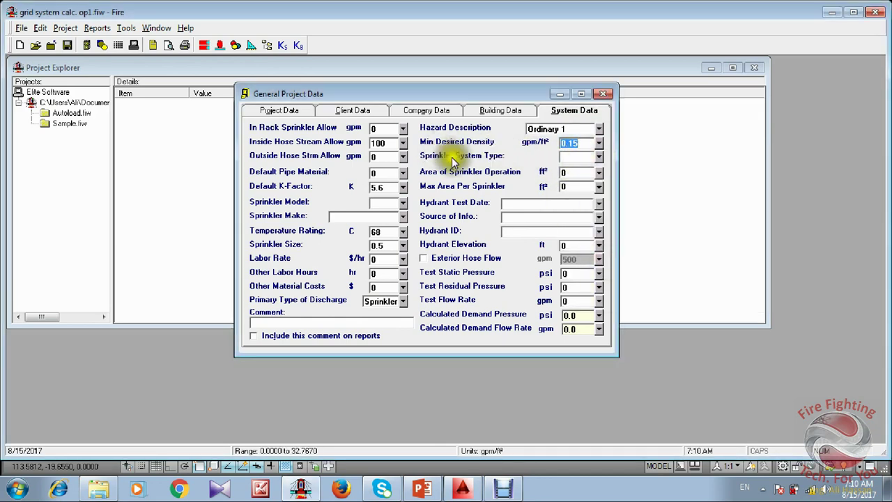
Set the sprinkler system type to Wet and the area of sprinkler operation to 1500 ft².
{"action": "left_click", "coordinate": [599, 156]}
{"action": "left_click", "coordinate": [600, 173]}
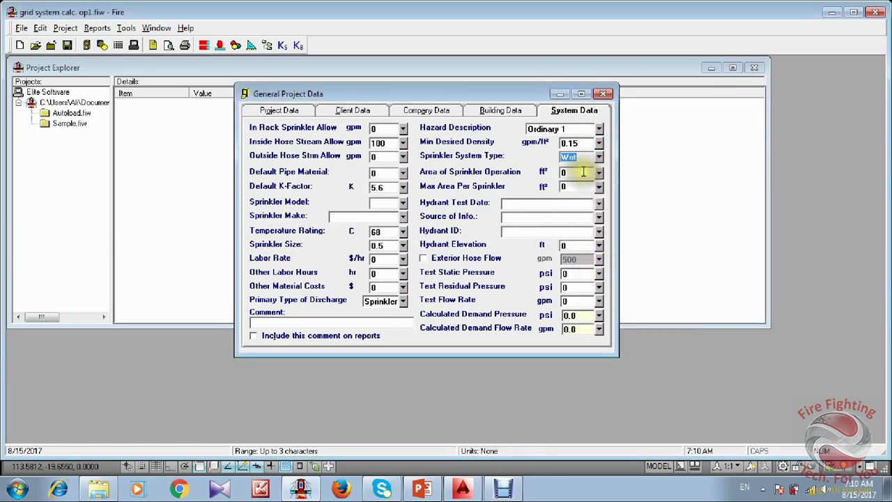
{"action": "left_click", "coordinate": [584, 172]}
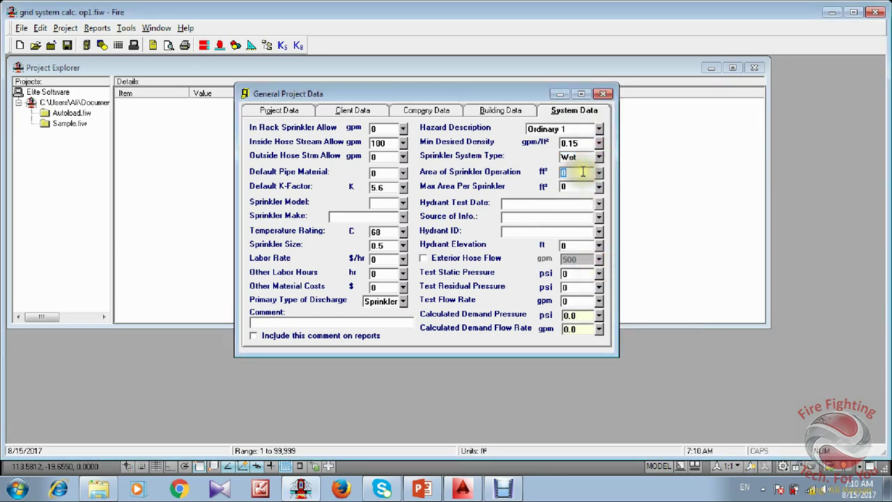
{"action": "type", "text": "1500"}
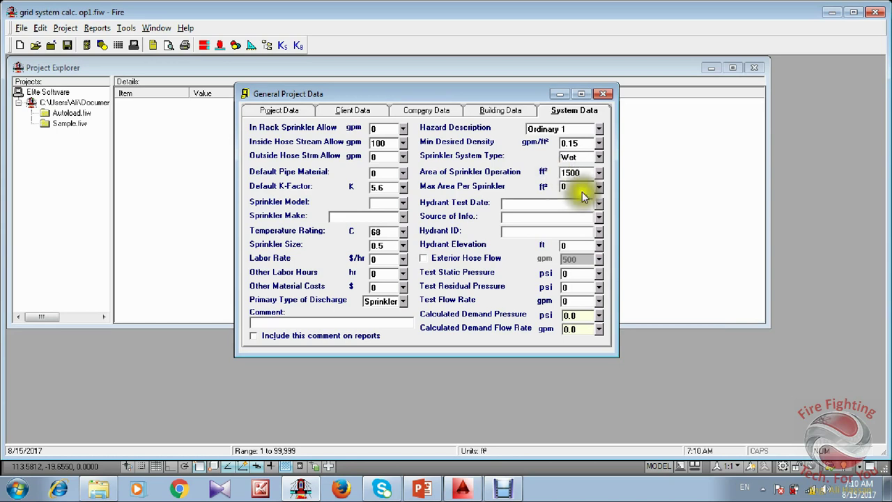
Set the maximum area per sprinkler to 130 ft², dismissing the minimum-value message.
{"action": "left_click", "coordinate": [601, 188]}
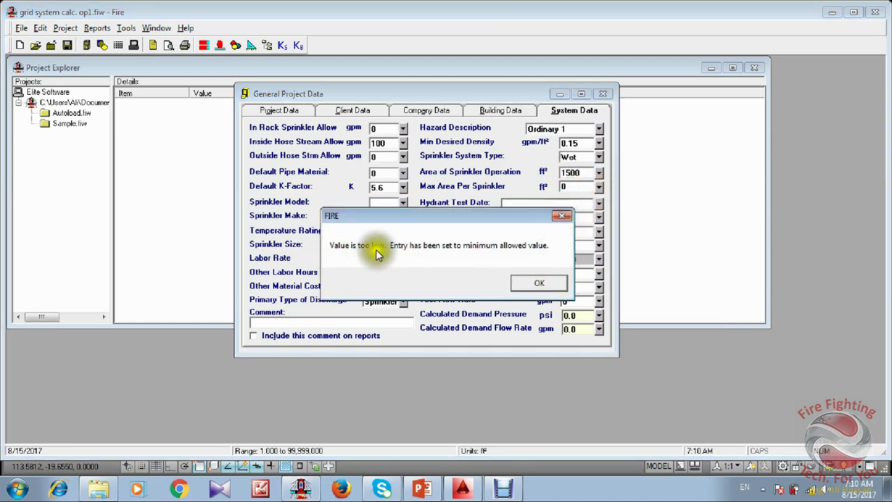
{"action": "left_click", "coordinate": [537, 283]}
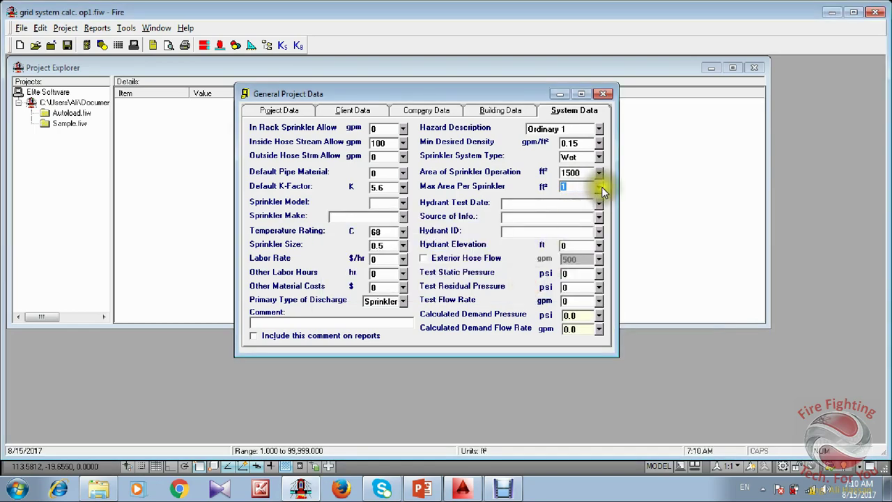
{"action": "mouse_move", "coordinate": [602, 187]}
{"action": "left_click", "coordinate": [614, 279]}
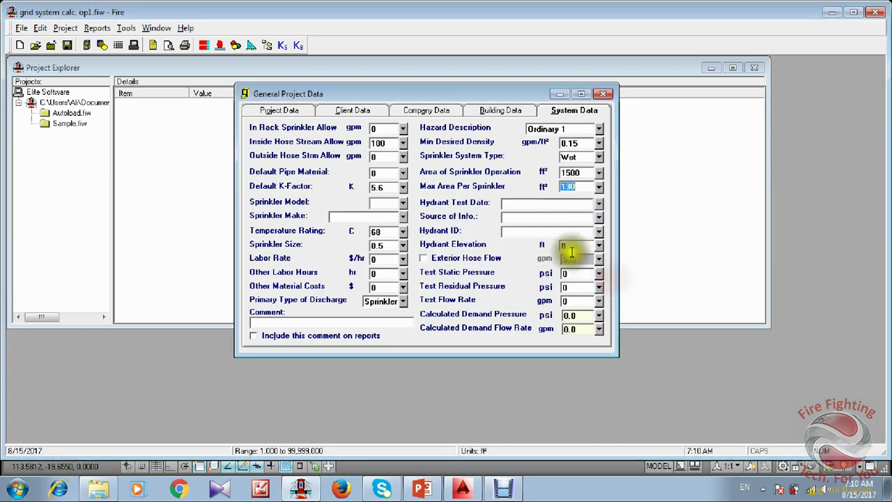
{"action": "left_click", "coordinate": [572, 187]}
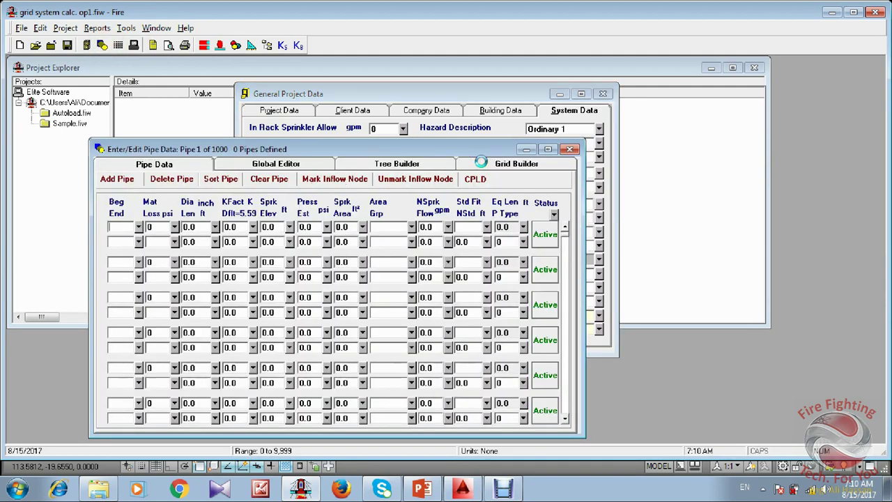
Open the pipe data editor, reposition its window, and enter 1 as the first pipe's beginning node.
{"action": "left_click_drag", "start_coordinate": [378, 152], "coordinate": [504, 89]}
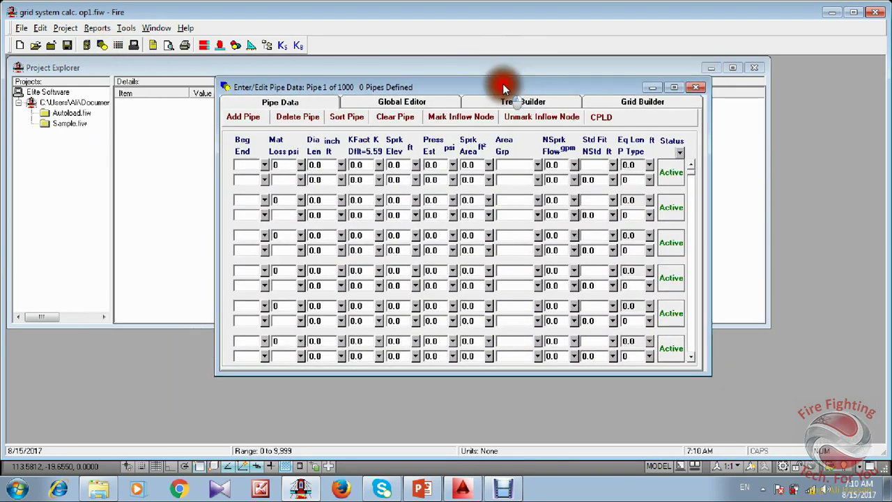
{"action": "left_click", "coordinate": [245, 176]}
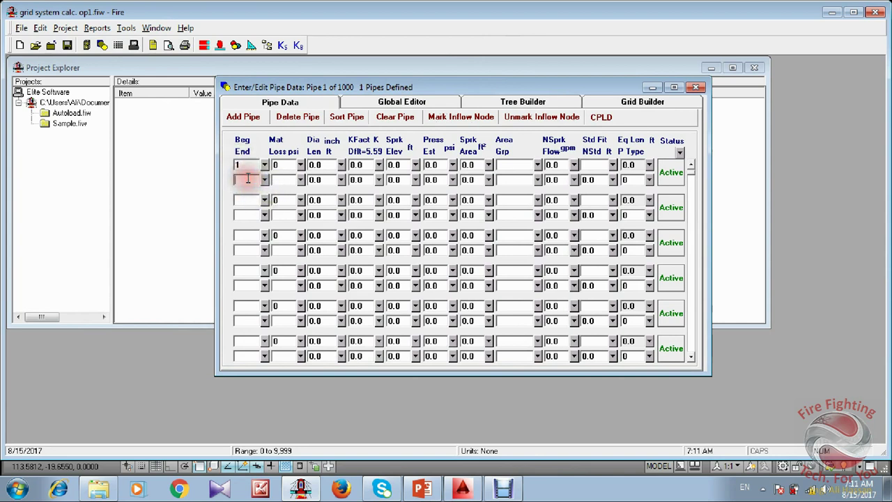
Enter 2 as the end node of the first pipe and mark node 1 as the inflow node.
{"action": "left_click", "coordinate": [240, 164]}
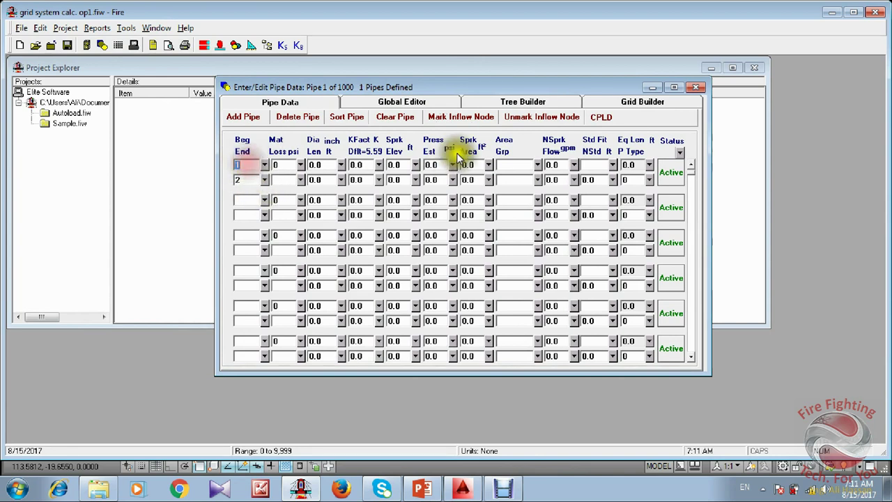
{"action": "left_click", "coordinate": [486, 120]}
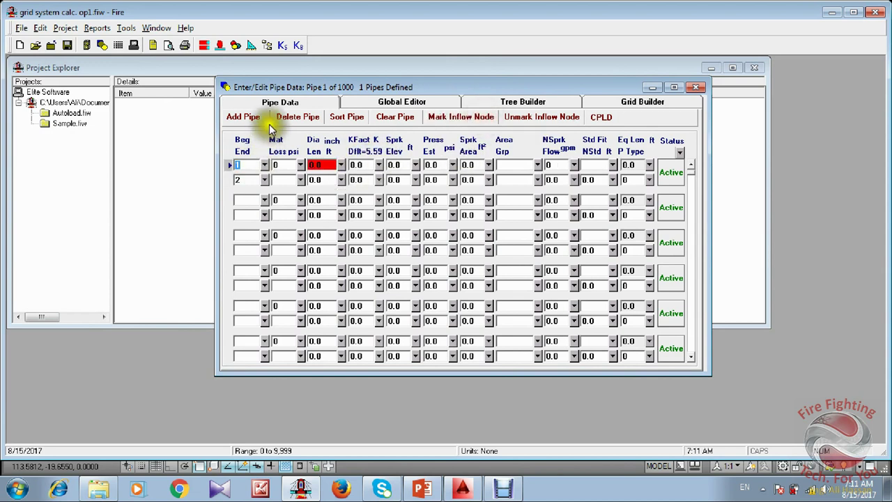
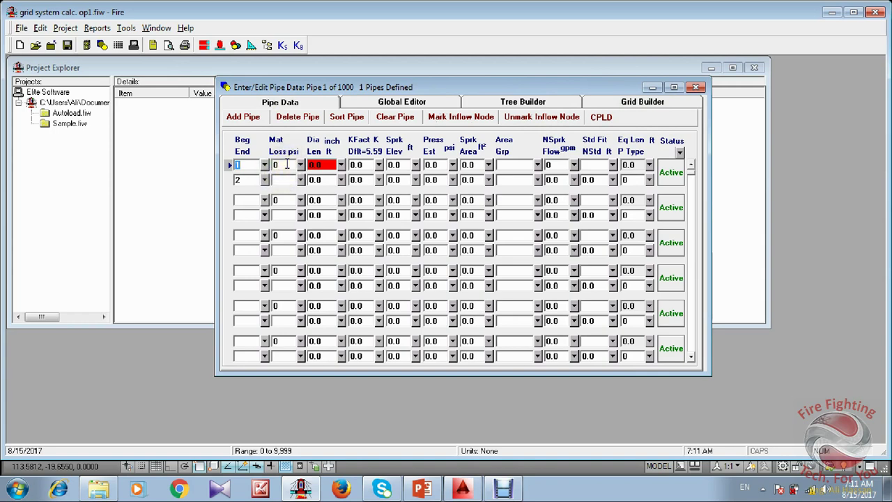
Set the default pipe material to 4 in the system data of the General Project Data window.
{"action": "left_click_drag", "start_coordinate": [351, 87], "coordinate": [380, 142]}
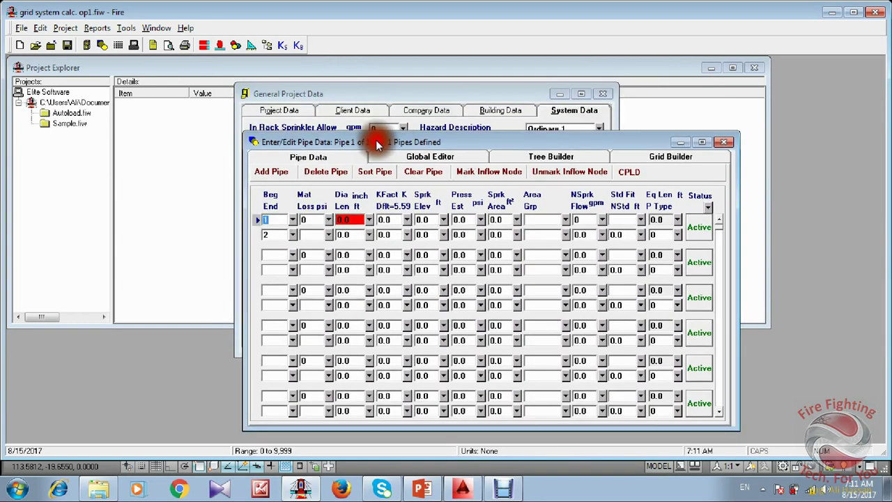
{"action": "left_click", "coordinate": [376, 93]}
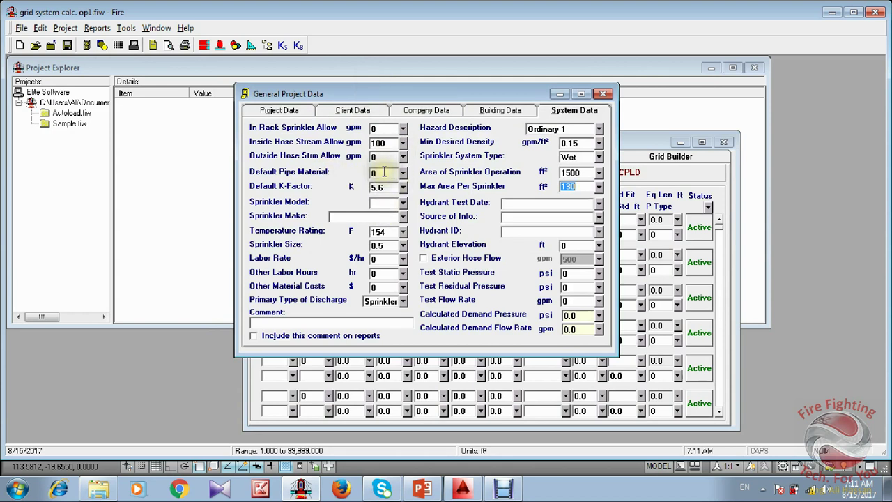
{"action": "left_click", "coordinate": [387, 173]}
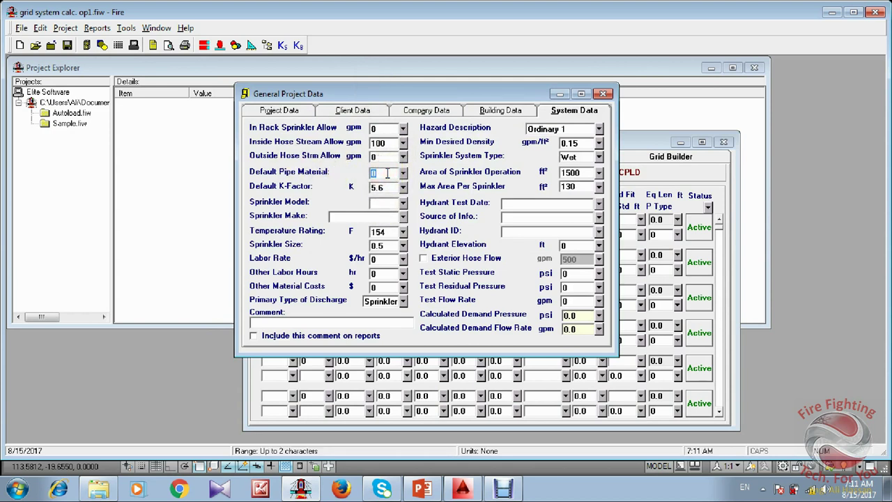
{"action": "type", "text": "4"}
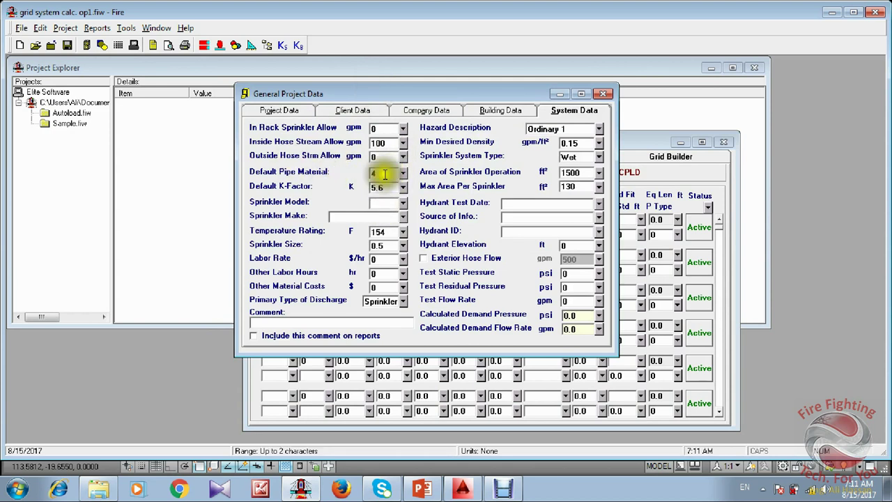
Close and reopen the Enter/Edit Pipe Data window to load the new default material, and move it clear of the project data.
{"action": "left_click", "coordinate": [647, 143]}
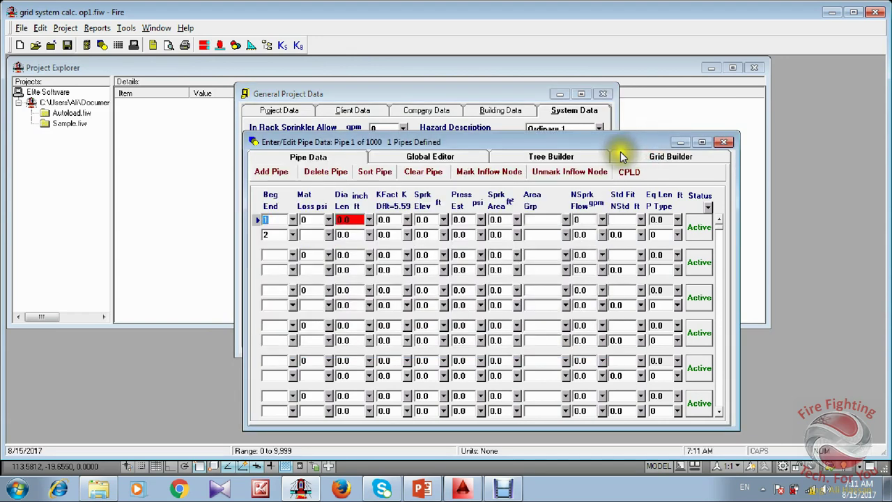
{"action": "left_click", "coordinate": [620, 152]}
{"action": "left_click", "coordinate": [726, 142]}
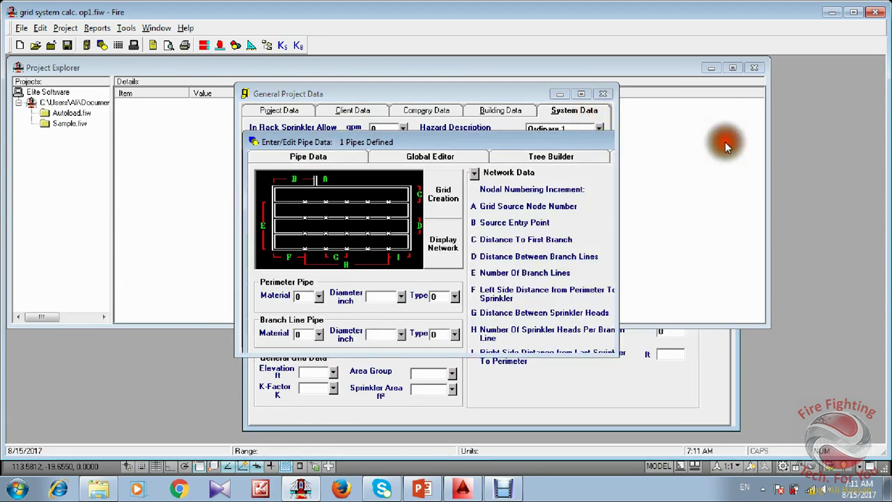
{"action": "left_click", "coordinate": [104, 46]}
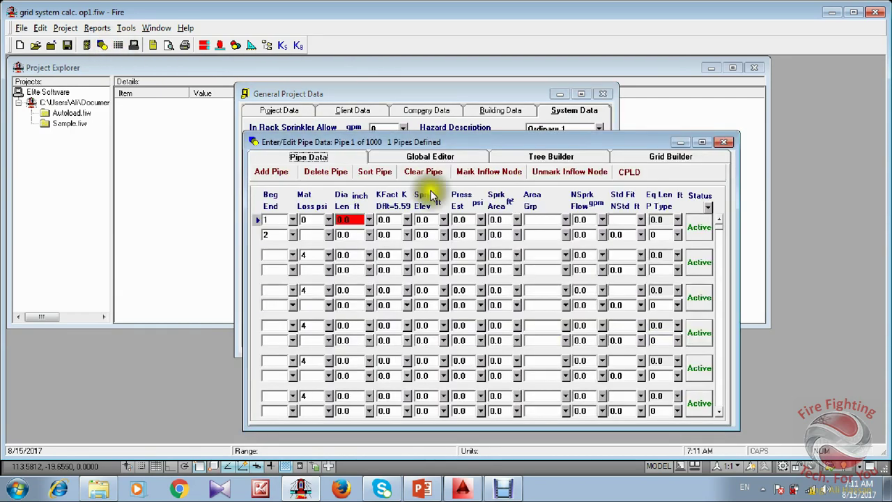
{"action": "left_click_drag", "start_coordinate": [443, 143], "coordinate": [439, 63]}
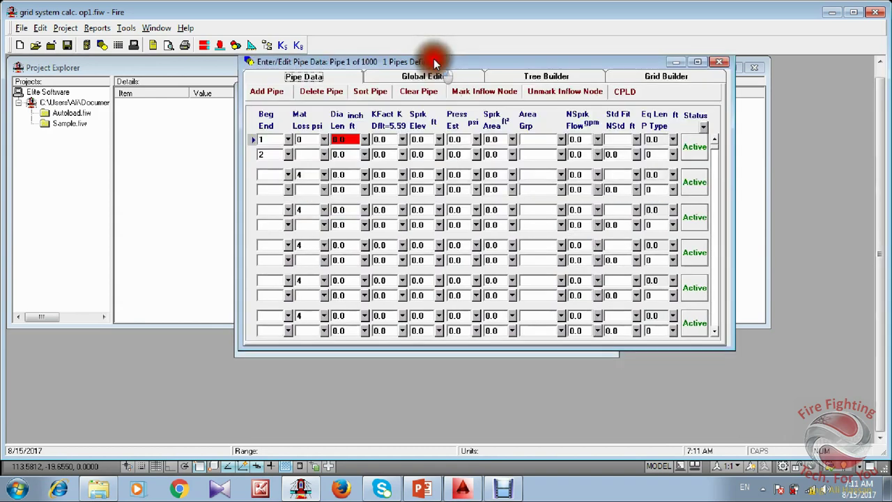
Set the material of pipe 1–2 to 4 and dismiss the length unit conversion dialog.
{"action": "left_click", "coordinate": [302, 142]}
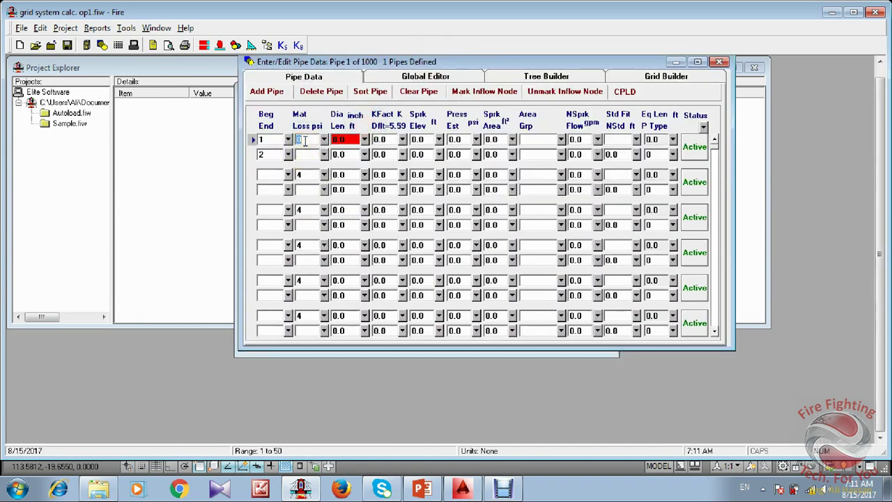
{"action": "double_click", "coordinate": [342, 140]}
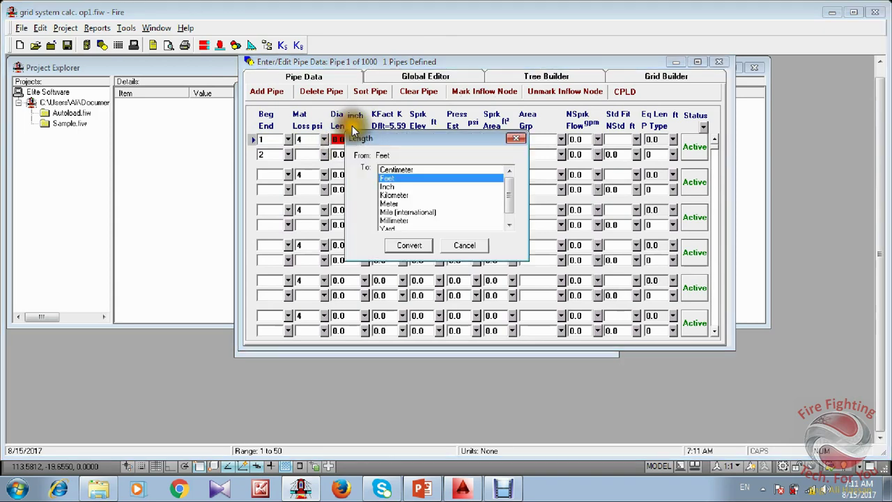
{"action": "left_click", "coordinate": [506, 139]}
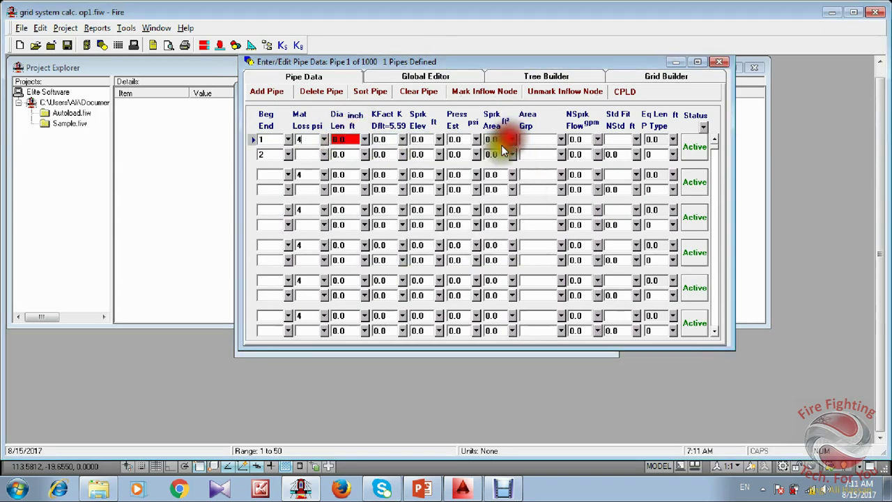
Check the auto-save setting in the program's general options.
{"action": "left_click", "coordinate": [129, 28]}
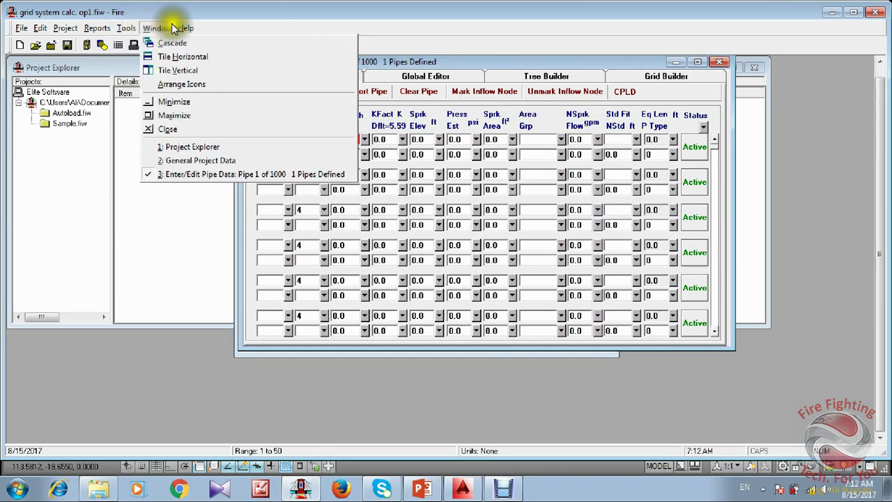
{"action": "mouse_move", "coordinate": [183, 29]}
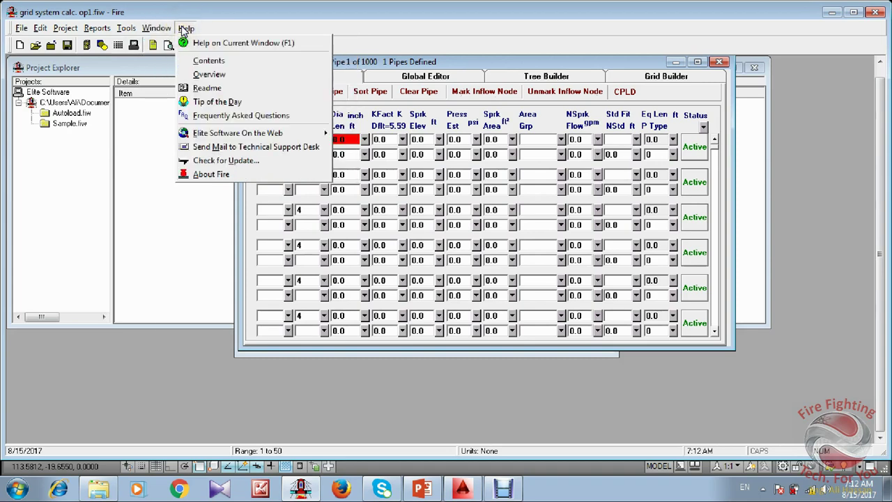
{"action": "mouse_move", "coordinate": [132, 28]}
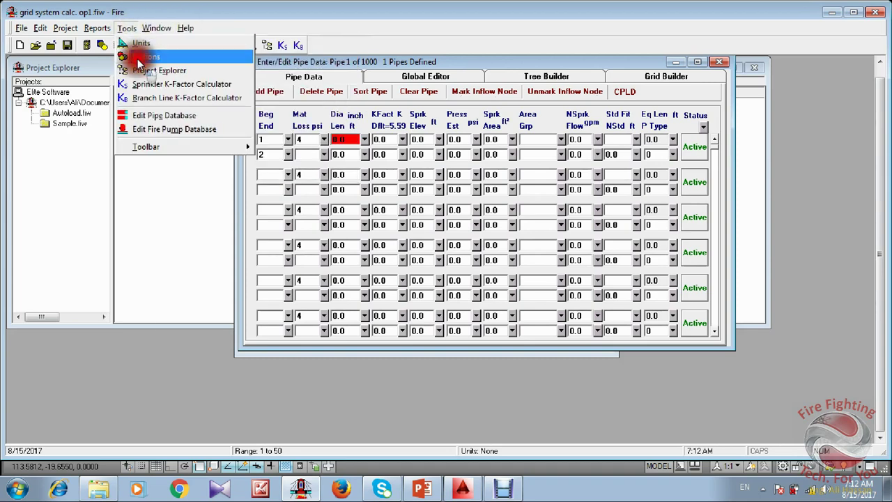
{"action": "left_click", "coordinate": [136, 56]}
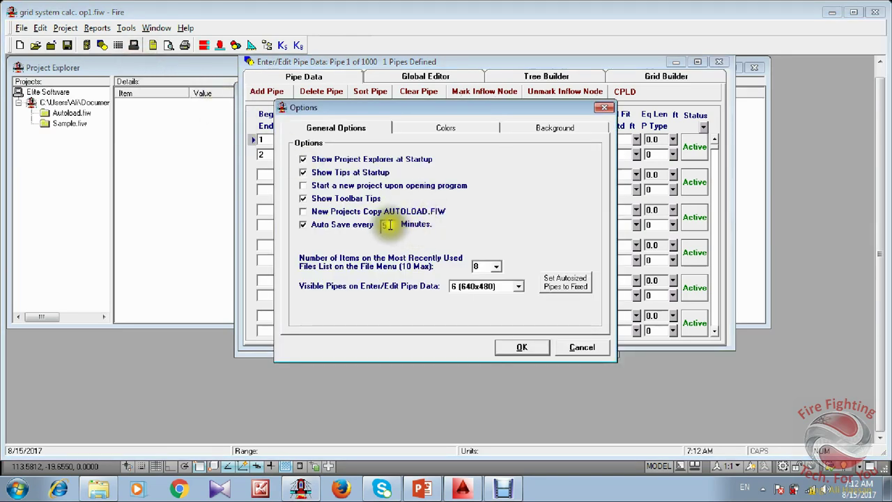
{"action": "left_click", "coordinate": [304, 225]}
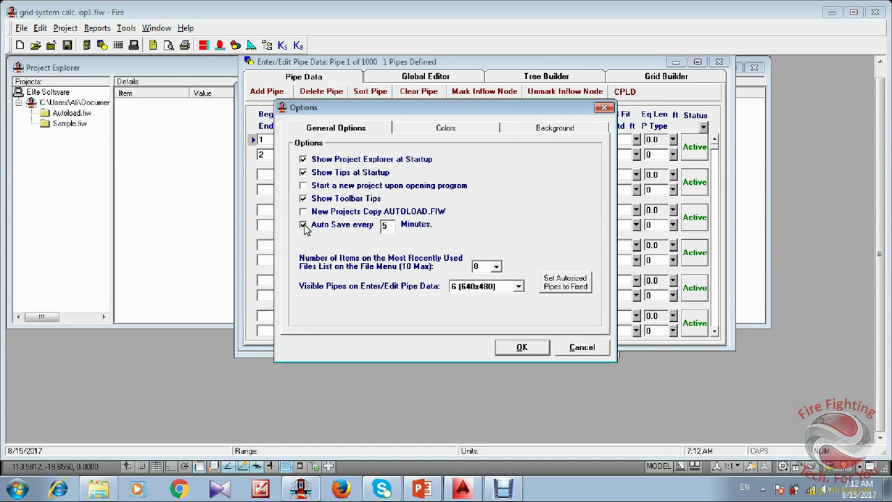
{"action": "left_click", "coordinate": [304, 226]}
{"action": "left_click", "coordinate": [522, 347]}
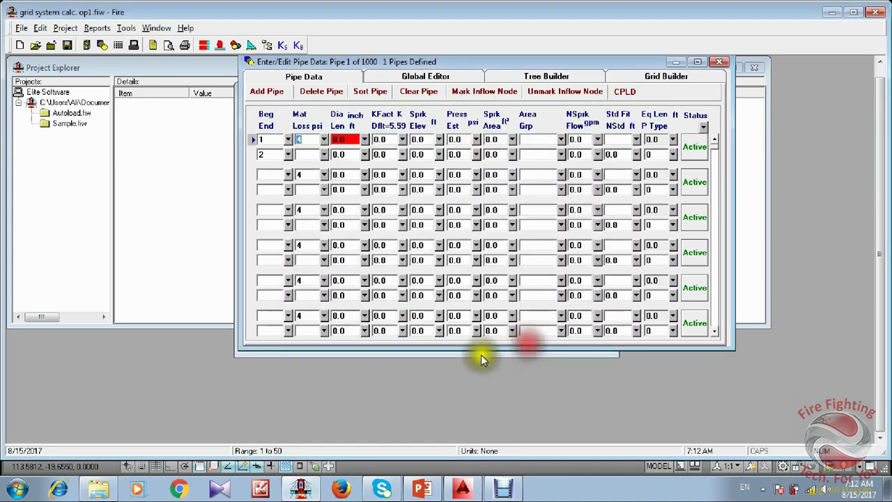
Convert the pipe length and sprinkler elevation units from feet to meters.
{"action": "left_click", "coordinate": [354, 126]}
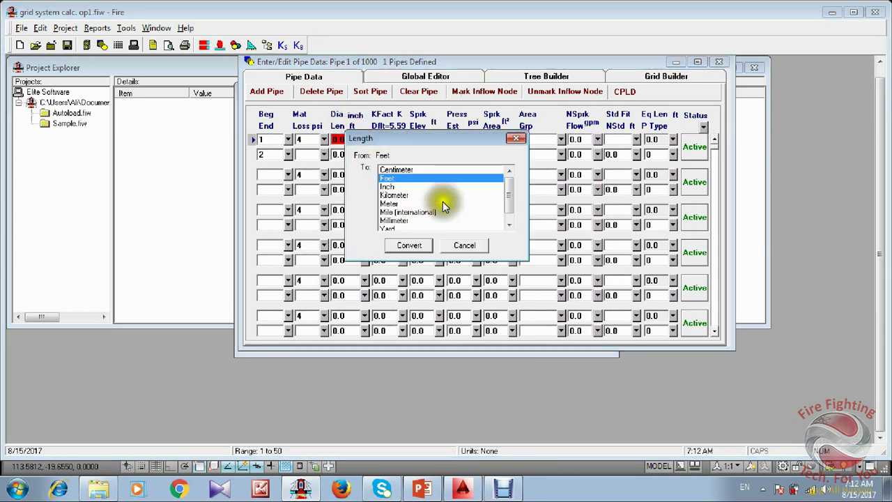
{"action": "left_click", "coordinate": [389, 202]}
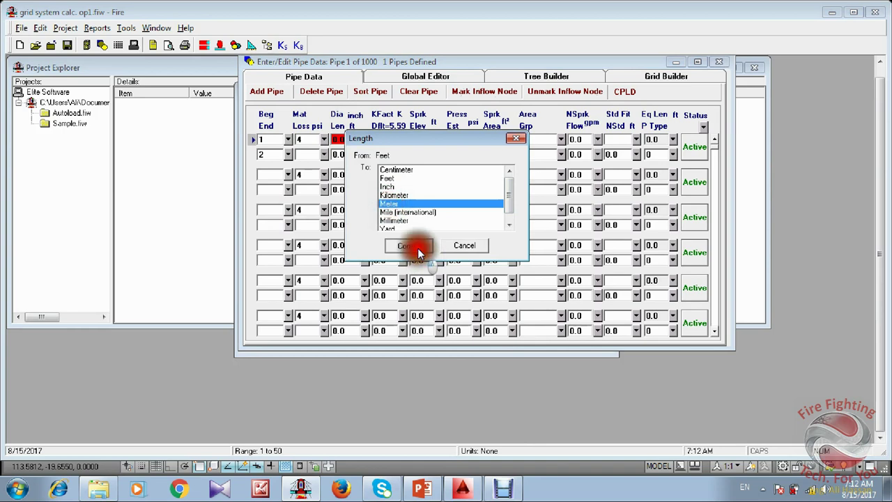
{"action": "left_click", "coordinate": [411, 246]}
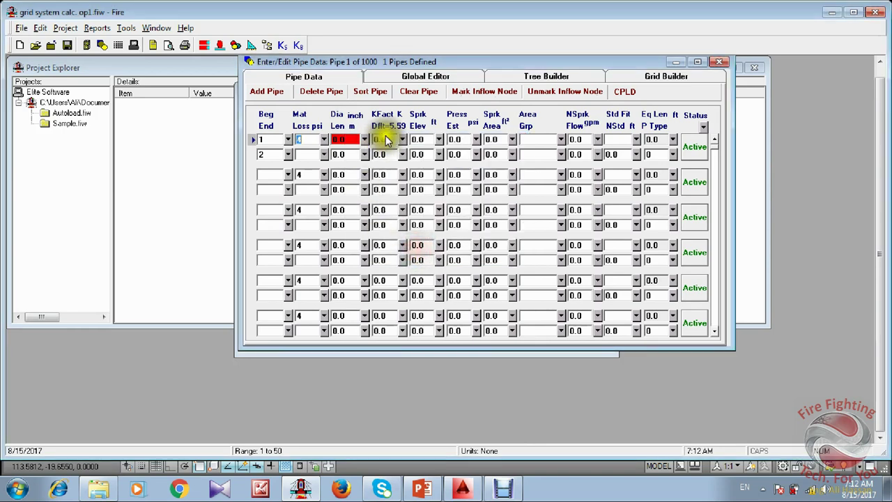
{"action": "left_click", "coordinate": [434, 124]}
{"action": "left_click", "coordinate": [472, 201]}
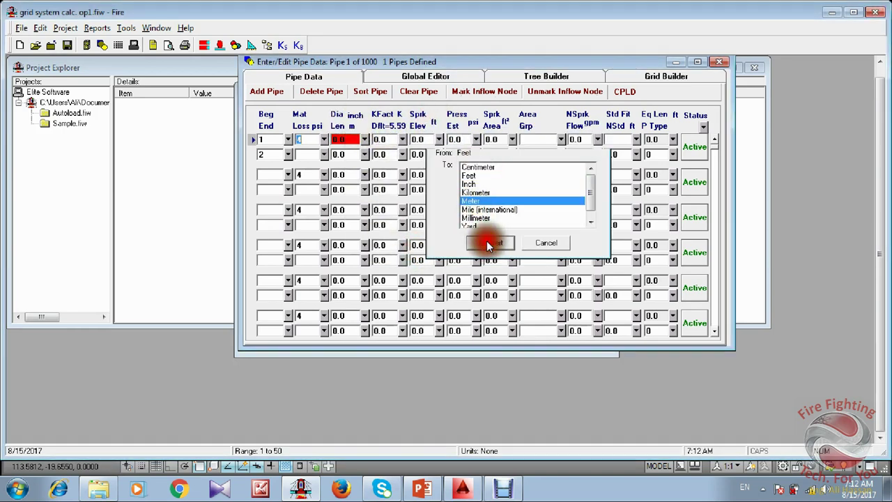
{"action": "left_click", "coordinate": [491, 243]}
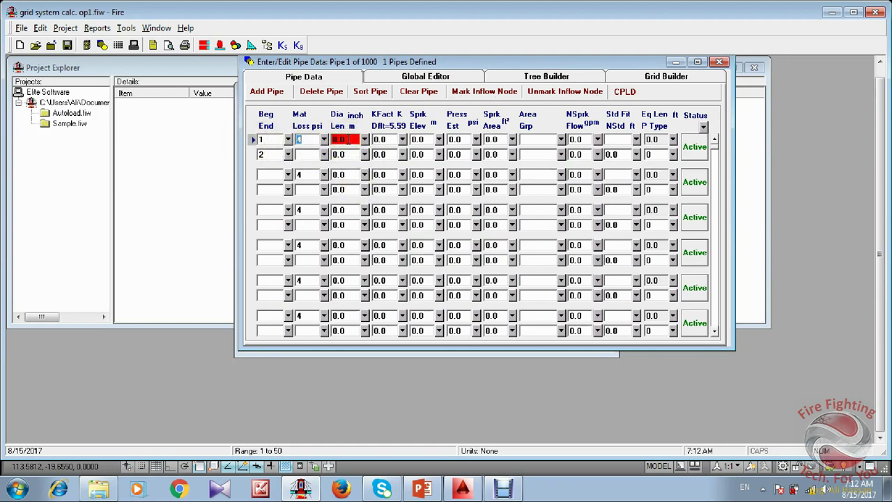
Look up the diameter of pipe 1–2 in the AutoCAD drawing and set it to 3 inches in the Fire pipe data.
{"action": "left_click", "coordinate": [461, 489]}
{"action": "scroll", "coordinate": [379, 249], "scroll_direction": "up", "scroll_amount": 6}
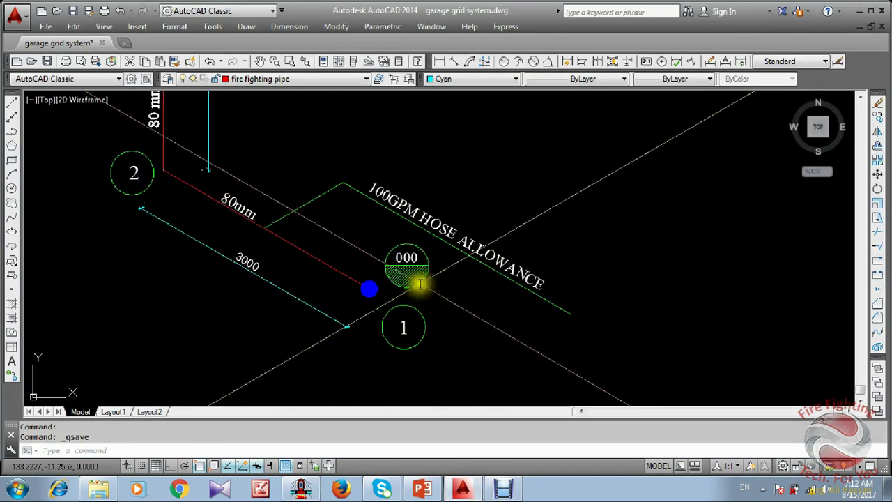
{"action": "left_click", "coordinate": [472, 492]}
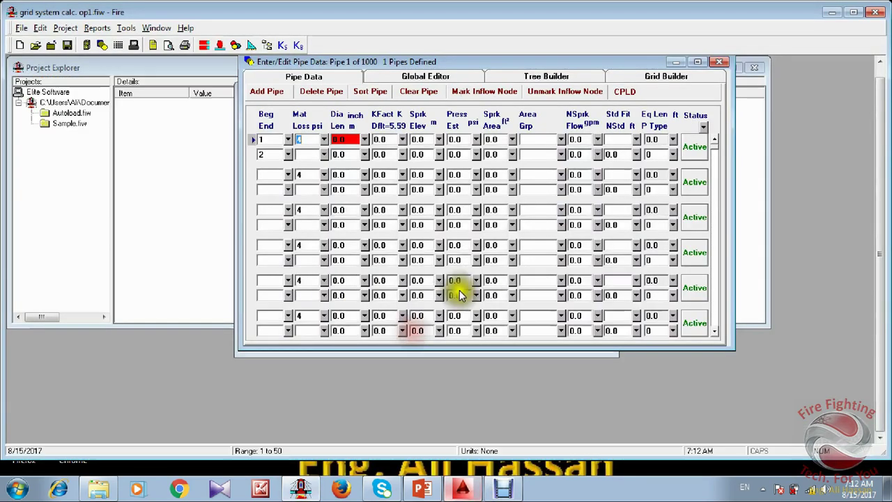
{"action": "left_click", "coordinate": [345, 141]}
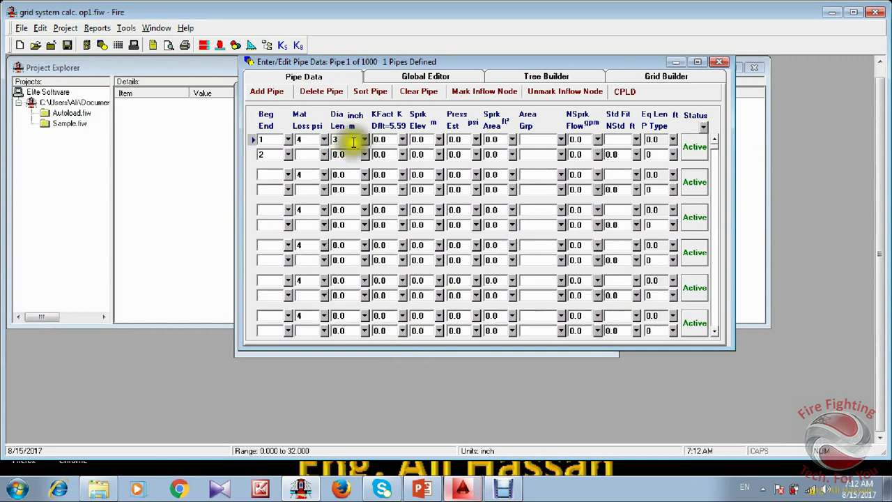
Check the length of pipe 1–2 in the AutoCAD drawing and set it to 3 m in the Fire pipe data.
{"action": "left_click", "coordinate": [463, 491]}
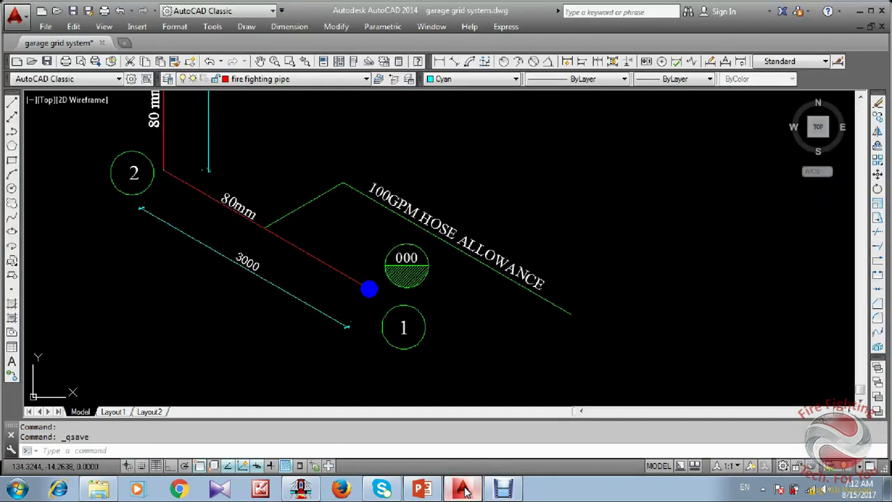
{"action": "left_click", "coordinate": [464, 490]}
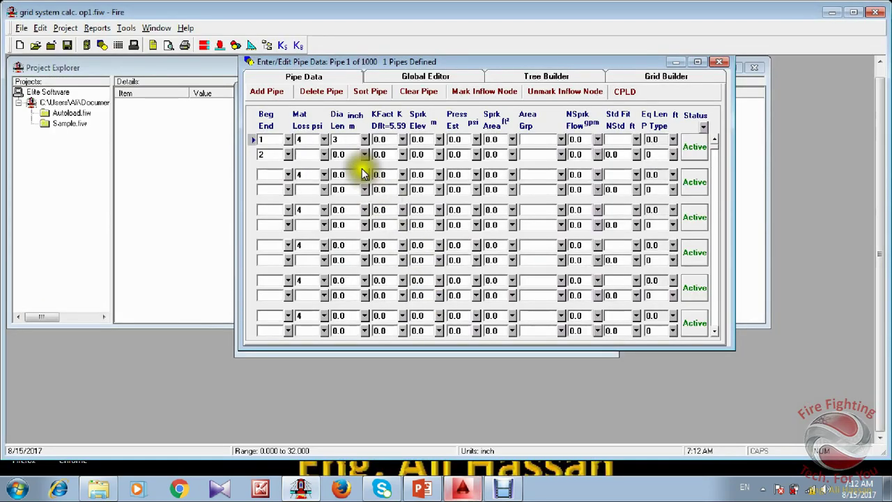
{"action": "type", "text": "3"}
{"action": "left_click", "coordinate": [351, 150]}
{"action": "left_click", "coordinate": [347, 140]}
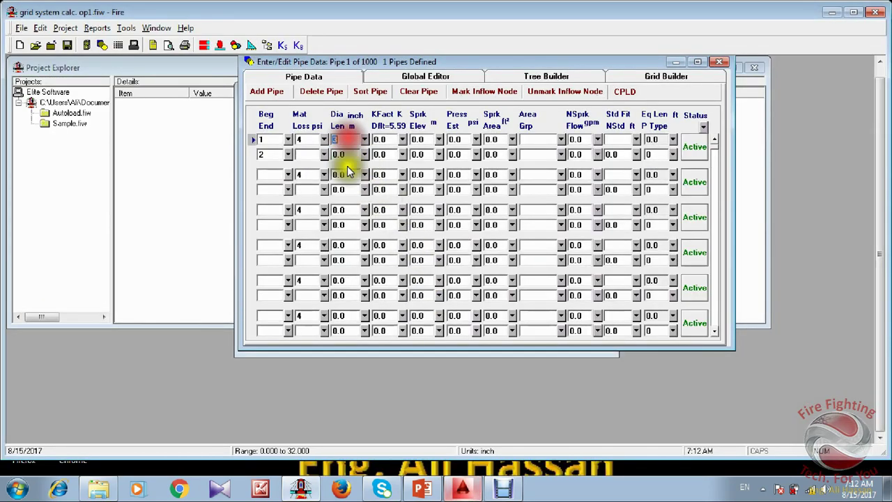
{"action": "left_click", "coordinate": [348, 154]}
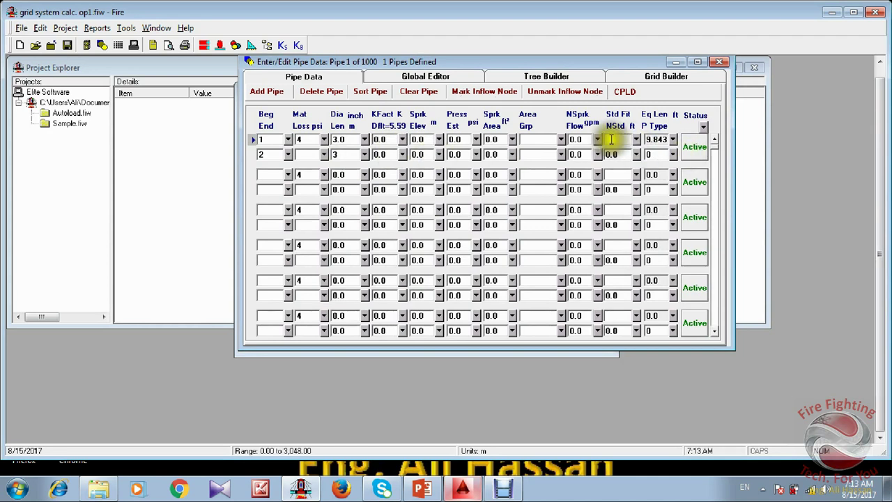
Enter a non-sprinkler flow of 100 gpm at node 2 for the hose allowance.
{"action": "left_click", "coordinate": [583, 140]}
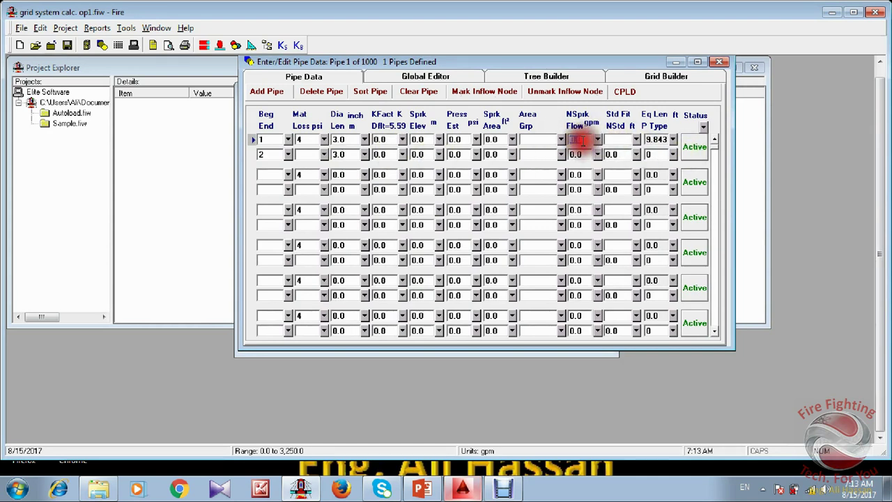
{"action": "left_click", "coordinate": [578, 154]}
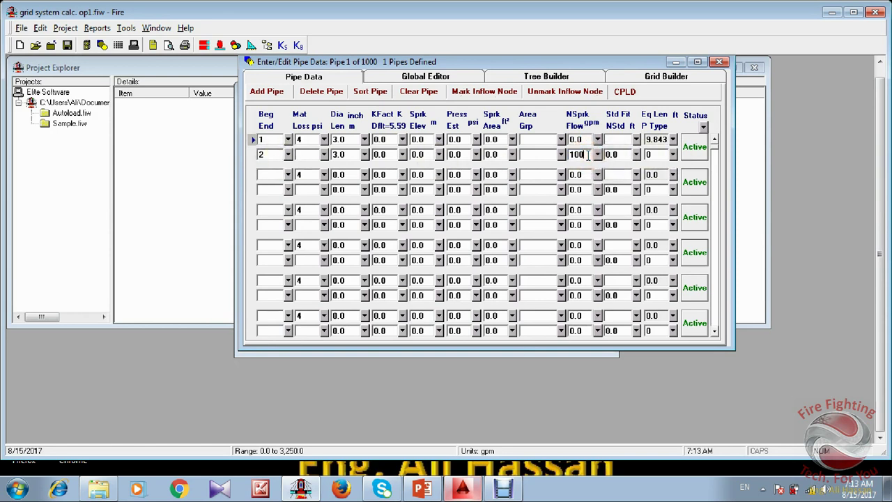
{"action": "left_click", "coordinate": [269, 201]}
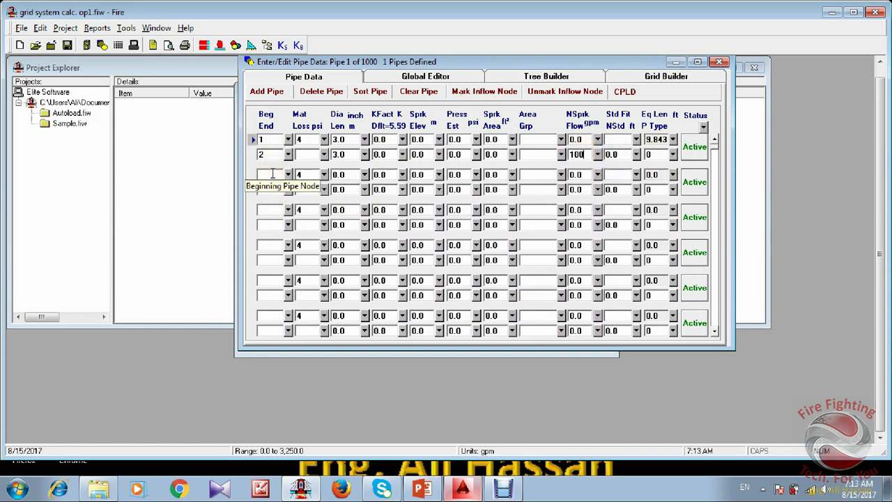
Set the standard fitting of pipe 1–2 to E.
{"action": "left_click", "coordinate": [616, 139]}
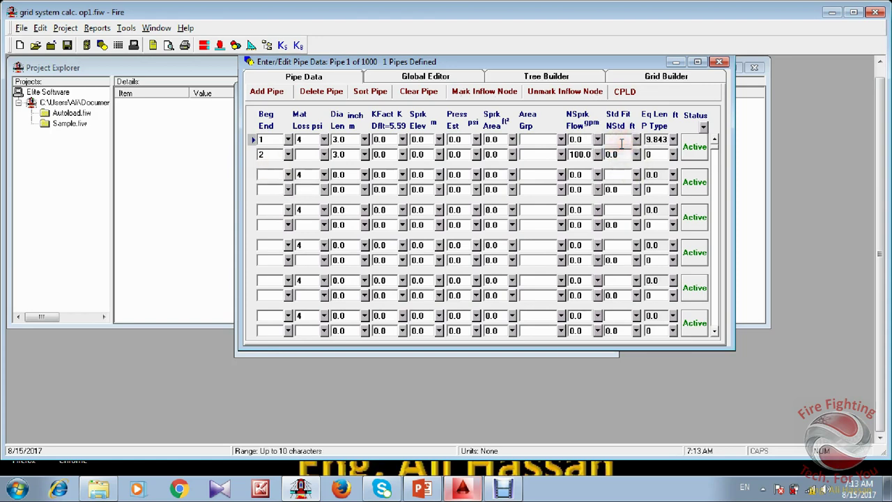
{"action": "type", "text": "E"}
Check the node numbering in the AutoCAD drawing and define the second pipe in Fire from node 2 to node 3.
{"action": "left_click", "coordinate": [461, 487]}
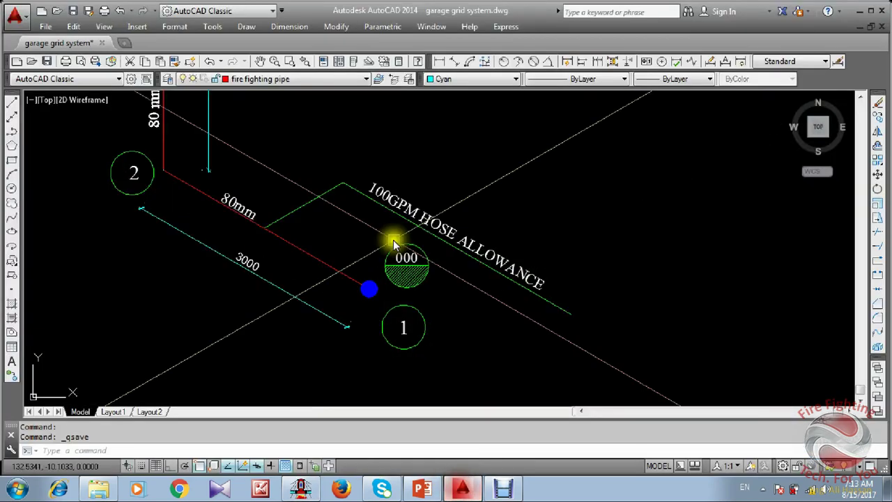
{"action": "middle_click_drag", "start_coordinate": [258, 243], "coordinate": [414, 330]}
{"action": "scroll", "coordinate": [334, 262], "scroll_direction": "down", "scroll_amount": 3}
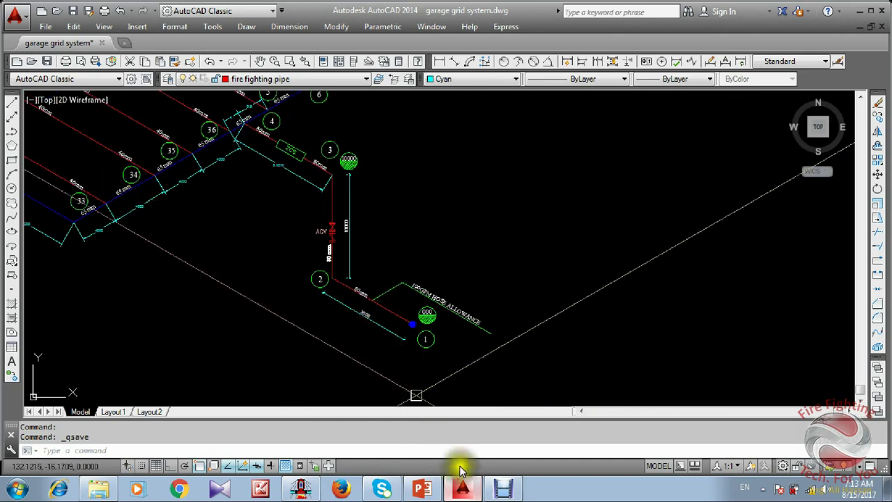
{"action": "left_click", "coordinate": [466, 488]}
{"action": "left_click", "coordinate": [275, 175]}
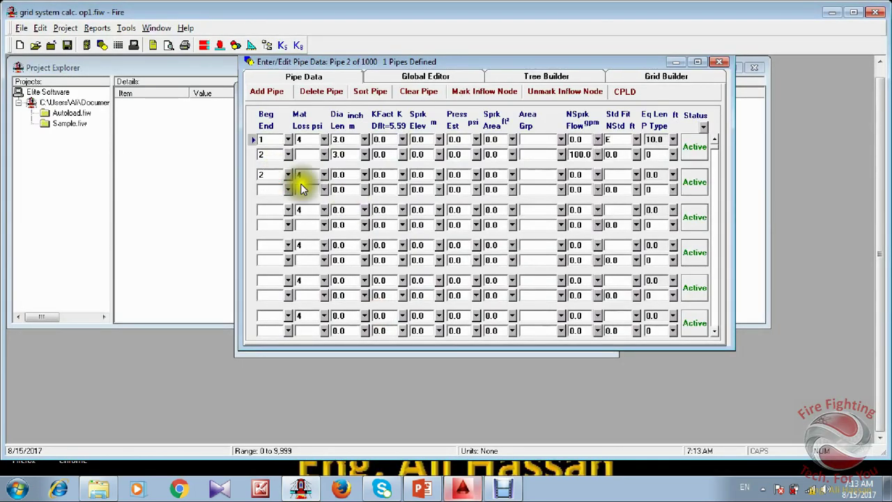
{"action": "left_click", "coordinate": [263, 190]}
{"action": "type", "text": "3"}
Look up pipe 2–3 in the AutoCAD drawing and set its diameter to 3 inches and its length to 10 m in Fire.
{"action": "left_click", "coordinate": [339, 174]}
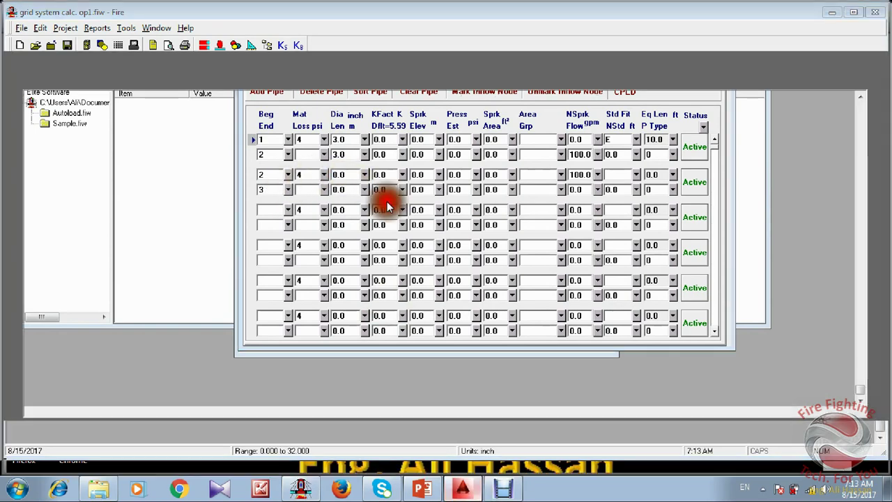
{"action": "left_click", "coordinate": [476, 492]}
{"action": "scroll", "coordinate": [392, 251], "scroll_direction": "up", "scroll_amount": 4}
{"action": "middle_click_drag", "start_coordinate": [359, 241], "coordinate": [476, 387]}
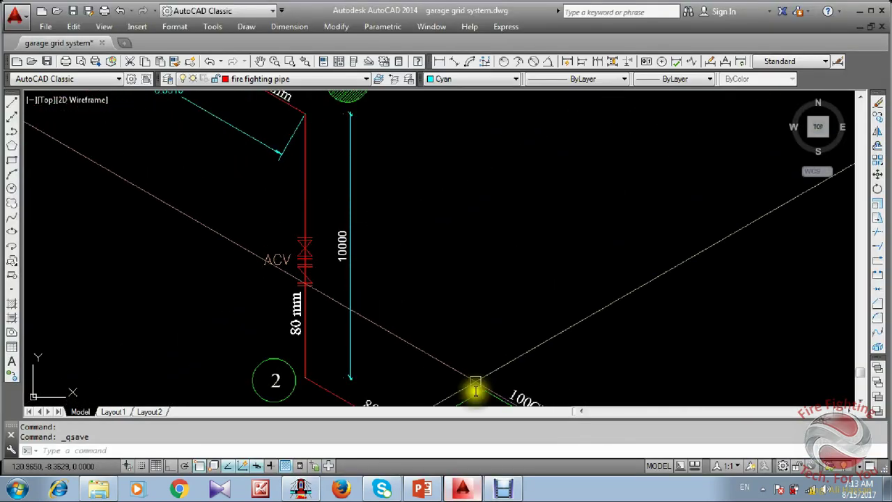
{"action": "left_click", "coordinate": [465, 486]}
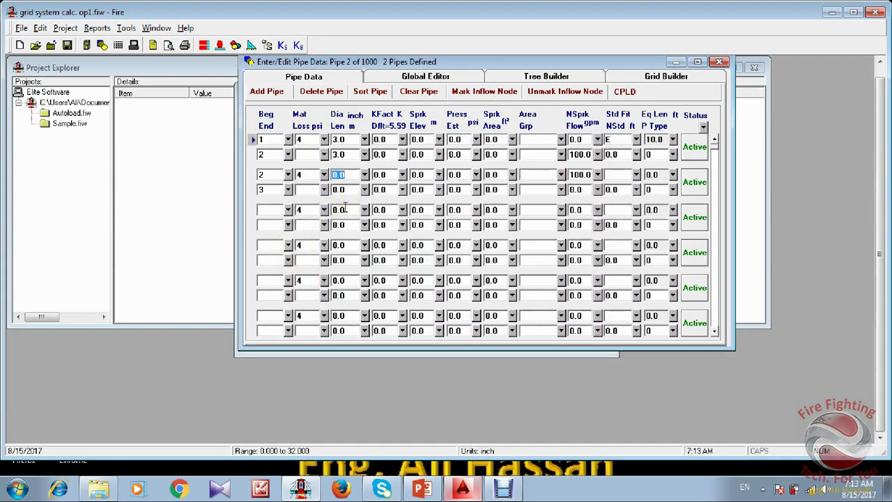
{"action": "left_click", "coordinate": [341, 190]}
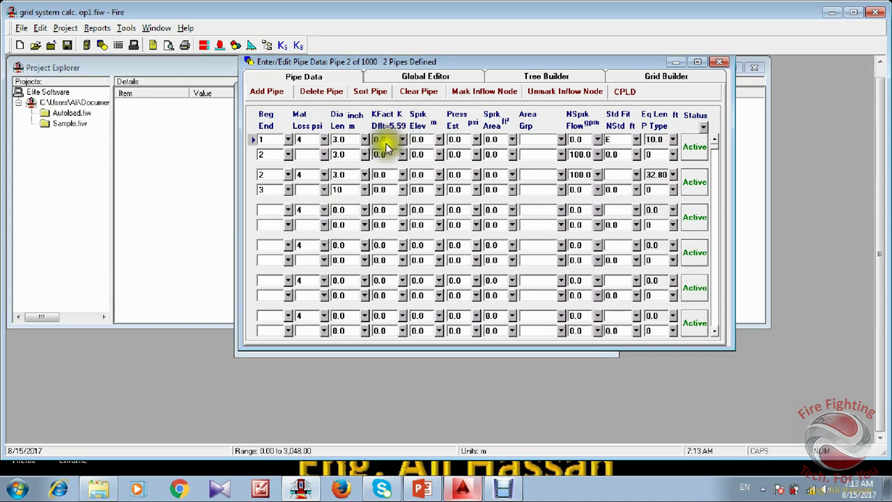
Set the sprinkler elevation at node 3 to 10 m.
{"action": "left_click", "coordinate": [388, 186]}
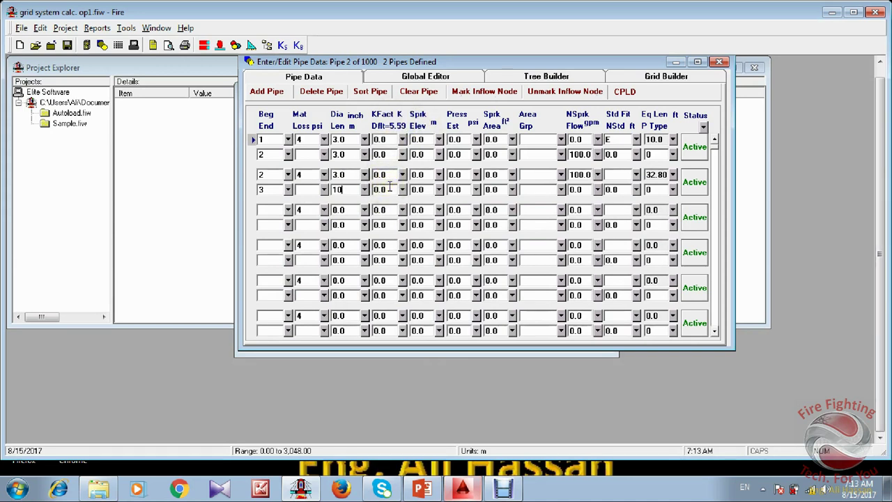
{"action": "left_click", "coordinate": [430, 190]}
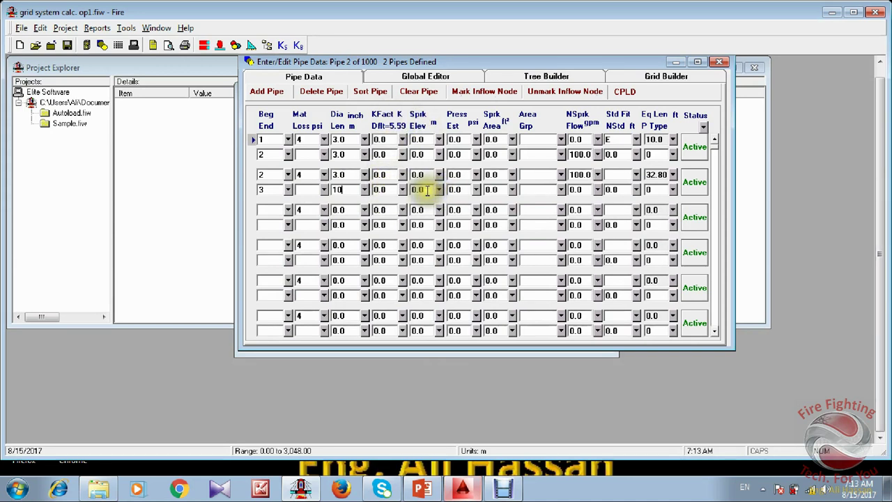
{"action": "left_click", "coordinate": [427, 190]}
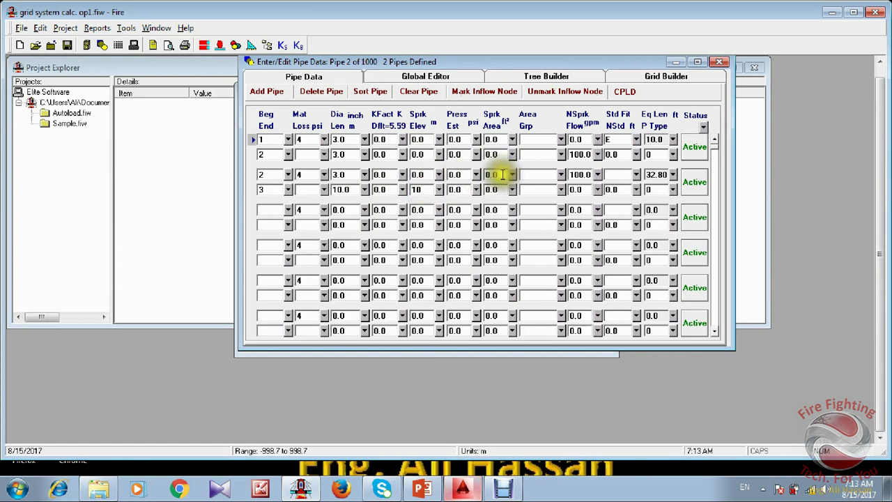
Check the fittings and valves on pipe 2–3 in the AutoCAD drawing and enter EGC as its standard fittings in Fire.
{"action": "left_click", "coordinate": [615, 174]}
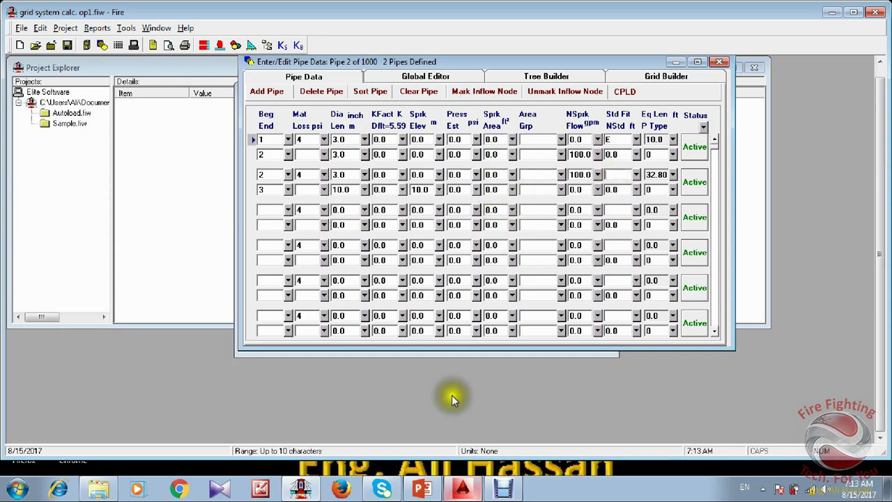
{"action": "left_click", "coordinate": [465, 493]}
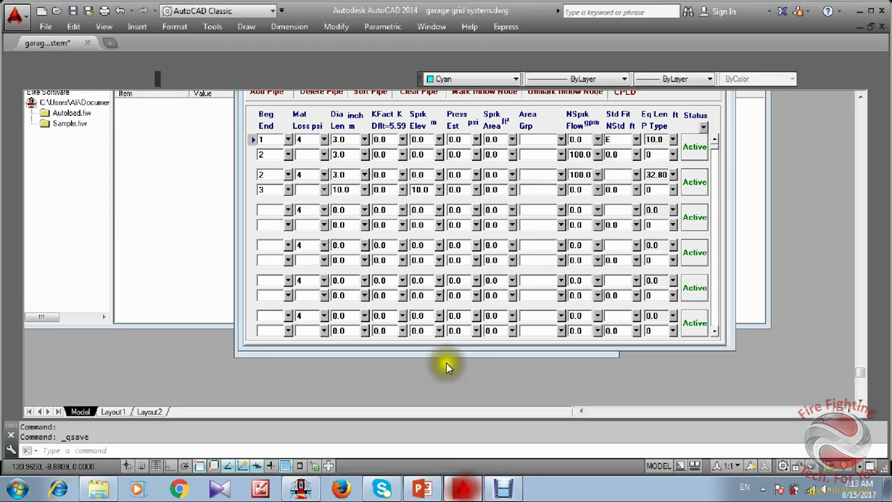
{"action": "scroll", "coordinate": [293, 278], "scroll_direction": "up", "scroll_amount": 3}
{"action": "scroll", "coordinate": [365, 247], "scroll_direction": "down", "scroll_amount": 2}
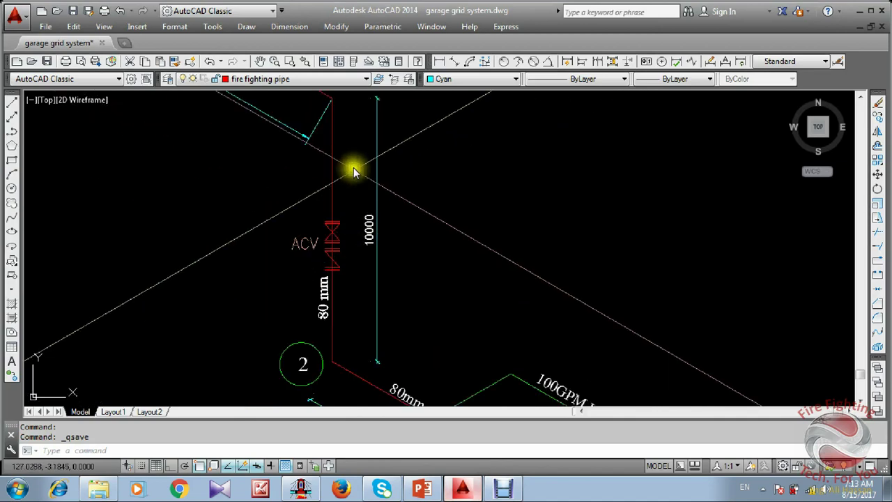
{"action": "middle_click_drag", "start_coordinate": [354, 169], "coordinate": [366, 220]}
{"action": "left_click", "coordinate": [472, 496]}
{"action": "left_click", "coordinate": [472, 492]}
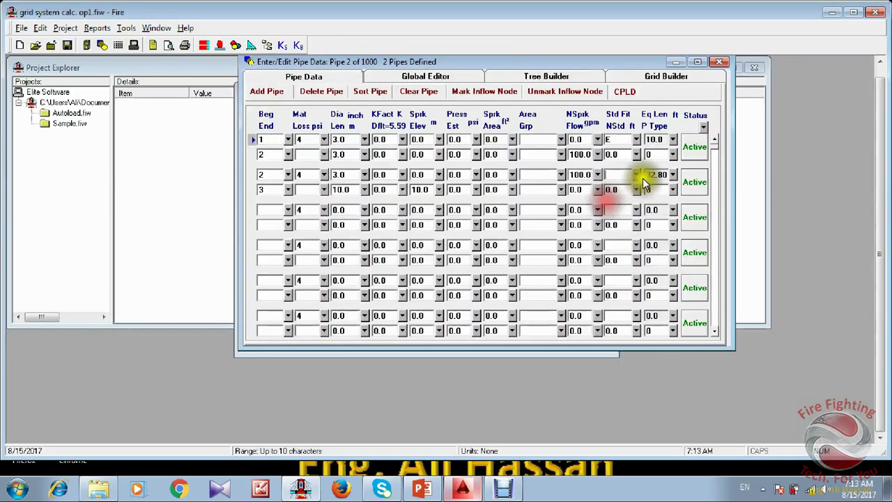
{"action": "left_click", "coordinate": [610, 175]}
{"action": "type", "text": "E"}
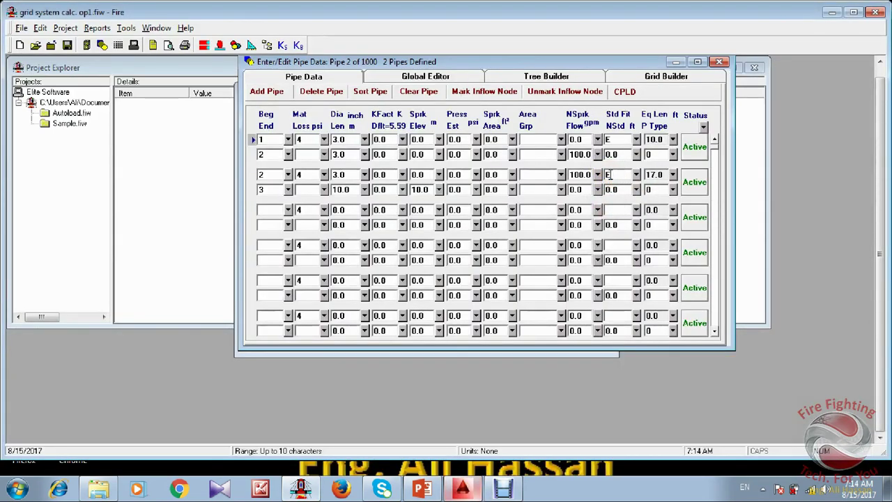
{"action": "type", "text": "GC"}
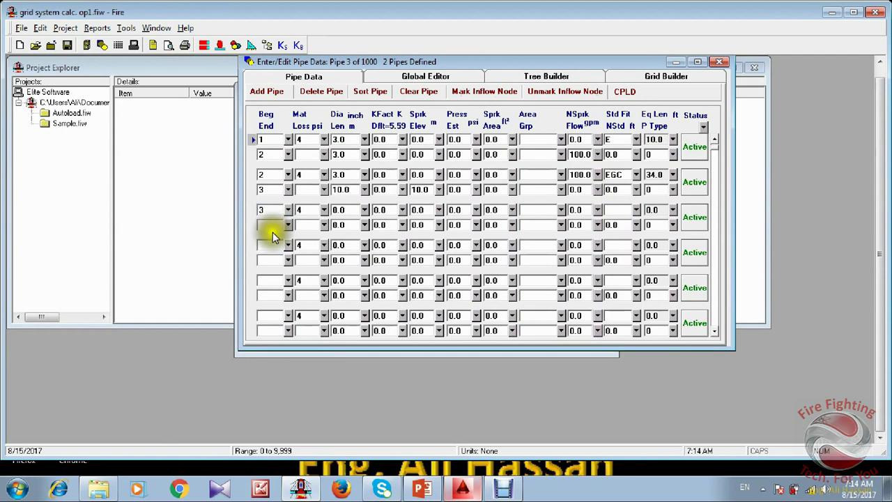
Define the third pipe from node 3 to node 4 with a sprinkler elevation of 10 m at node 4.
{"action": "left_click", "coordinate": [273, 226]}
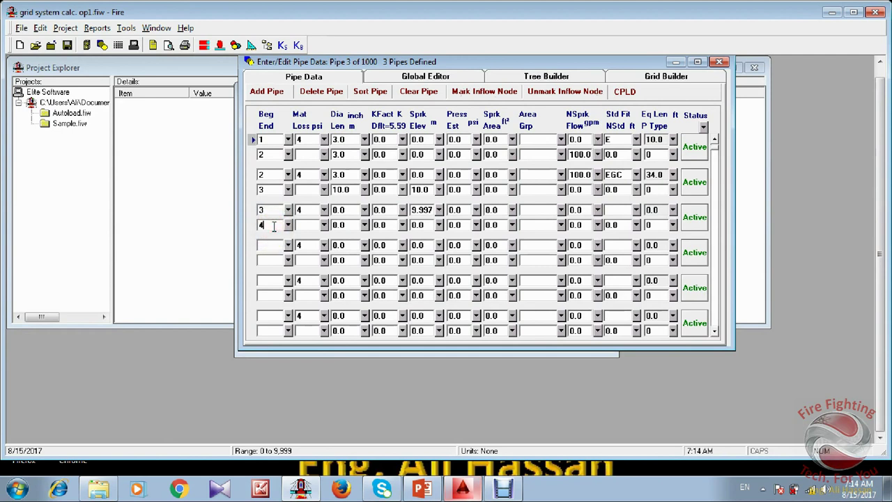
{"action": "left_click", "coordinate": [421, 224]}
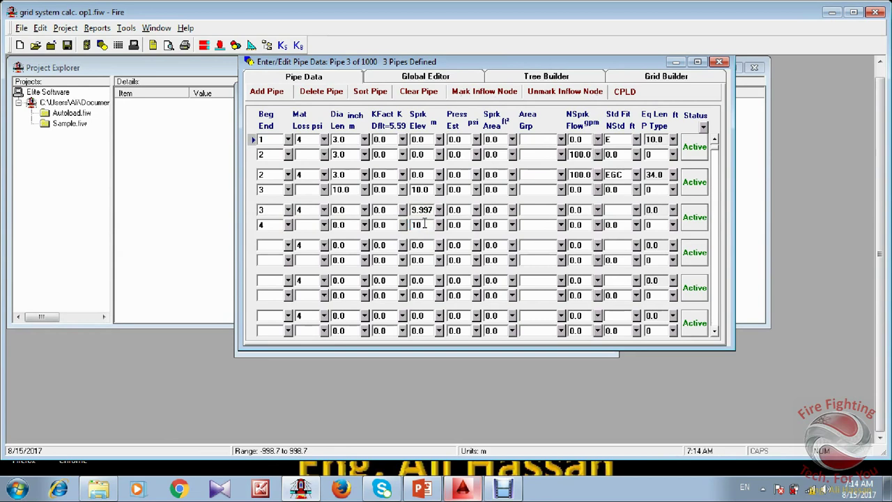
{"action": "type", "text": "10"}
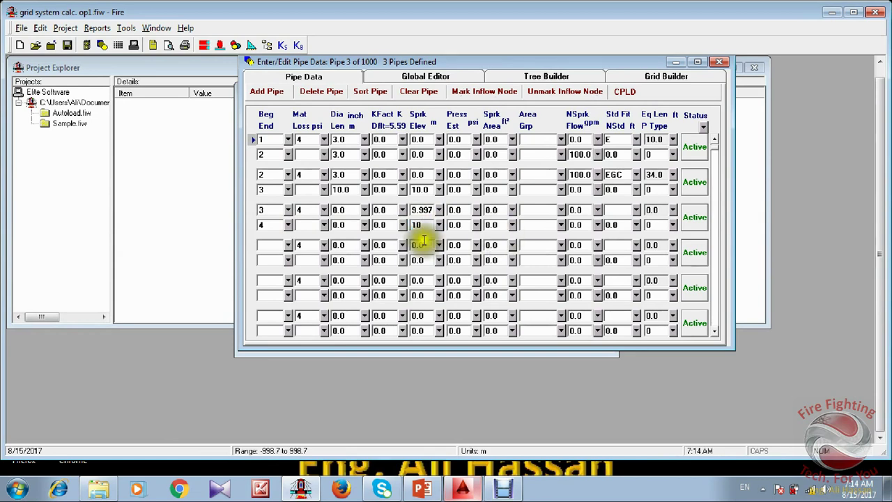
Switch to the AutoCAD drawing and examine the diameter and length dimension of pipe 3–4.
{"action": "left_click", "coordinate": [353, 209]}
{"action": "left_click", "coordinate": [463, 488]}
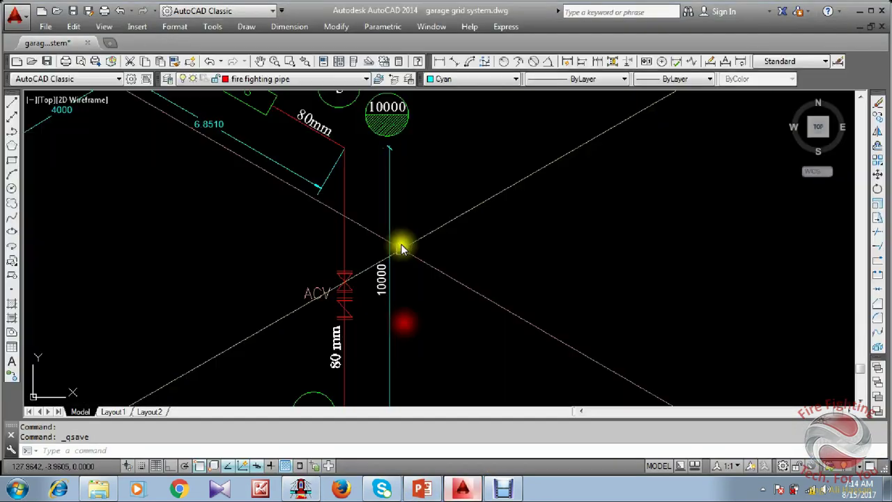
{"action": "scroll", "coordinate": [423, 269], "scroll_direction": "down", "scroll_amount": 3}
{"action": "scroll", "coordinate": [370, 201], "scroll_direction": "up", "scroll_amount": 5}
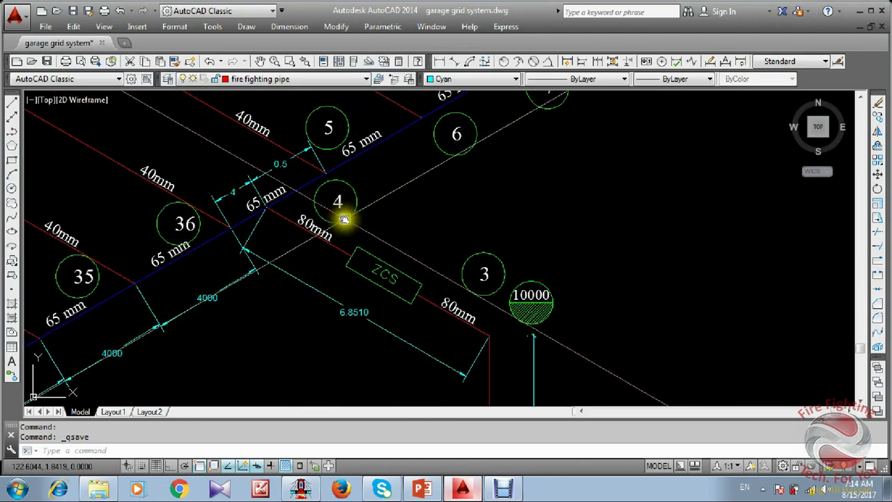
{"action": "scroll", "coordinate": [356, 311], "scroll_direction": "up", "scroll_amount": 4}
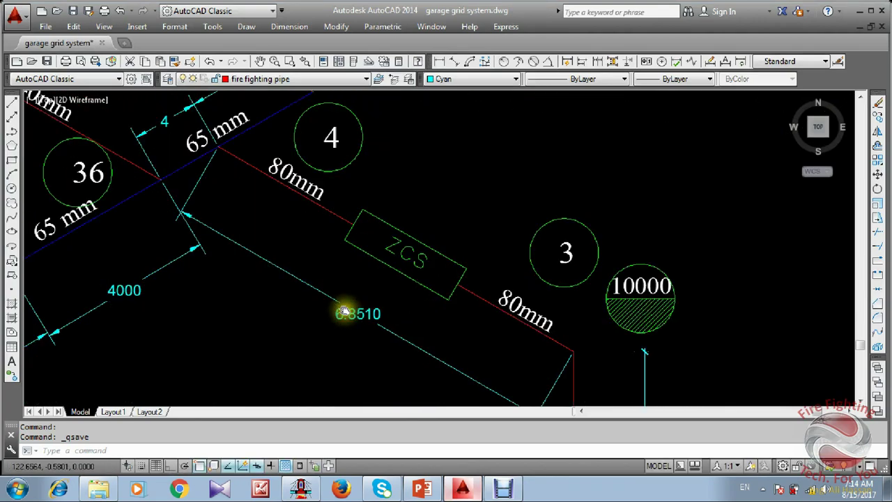
{"action": "middle_click_drag", "start_coordinate": [360, 308], "coordinate": [355, 301]}
{"action": "scroll", "coordinate": [365, 322], "scroll_direction": "down", "scroll_amount": 3}
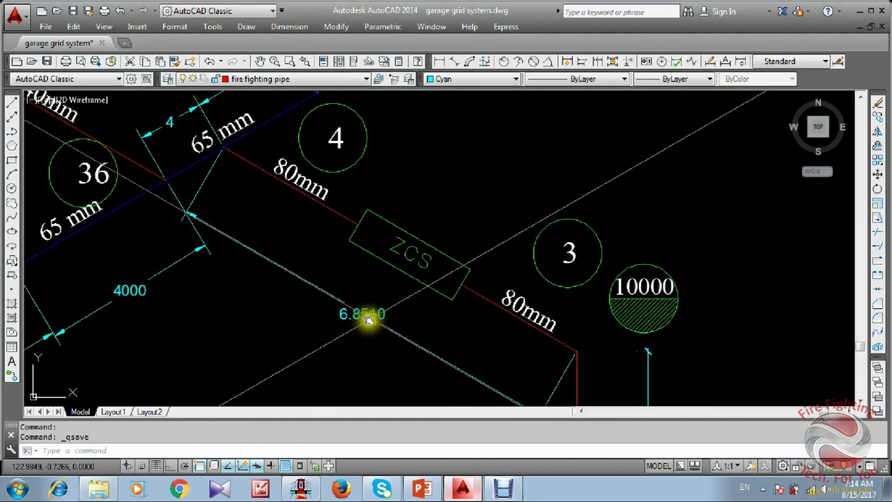
{"action": "scroll", "coordinate": [404, 301], "scroll_direction": "up", "scroll_amount": 2}
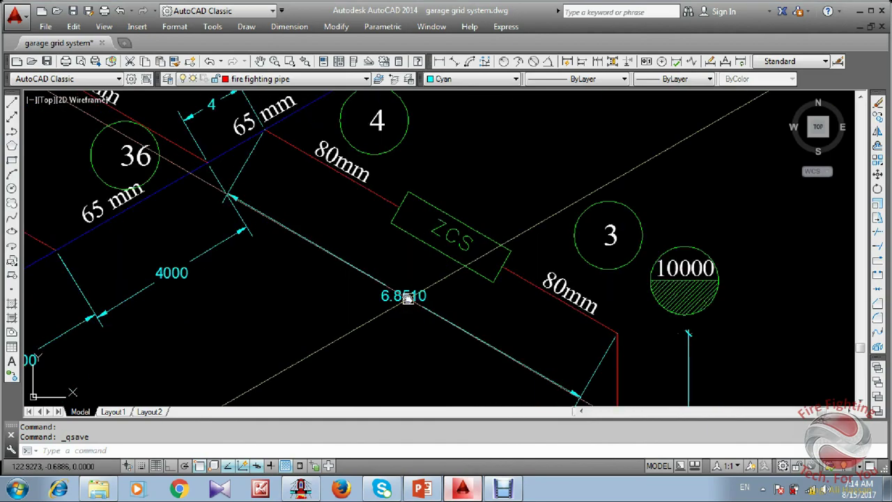
Measure the horizontal pipe run through the ZCS on the garage floor plan with the DIST command.
{"action": "scroll", "coordinate": [404, 297], "scroll_direction": "down", "scroll_amount": 6}
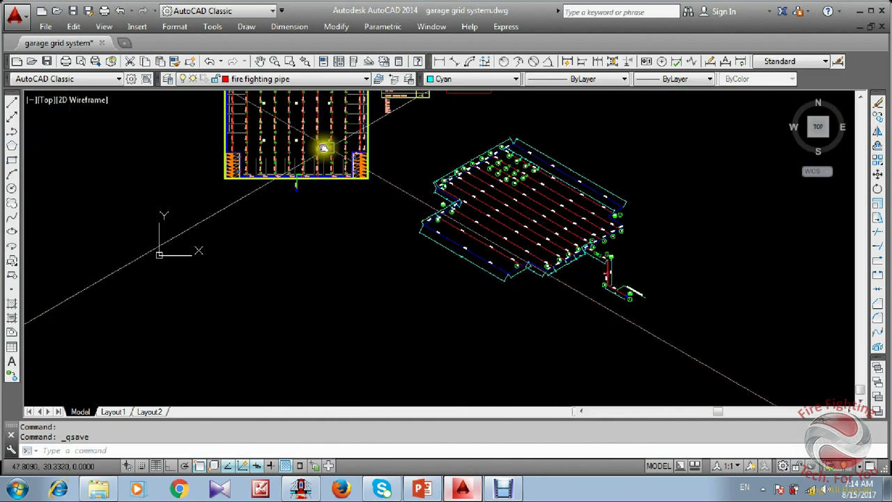
{"action": "scroll", "coordinate": [324, 148], "scroll_direction": "up", "scroll_amount": 10}
{"action": "middle_click_drag", "start_coordinate": [339, 251], "coordinate": [365, 185]}
{"action": "scroll", "coordinate": [343, 173], "scroll_direction": "up", "scroll_amount": 1}
{"action": "type", "text": "d"}
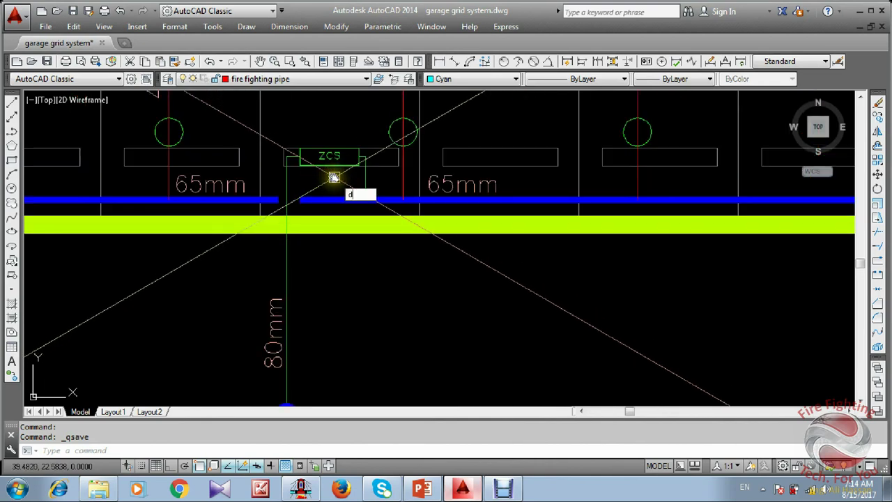
{"action": "type", "text": "i"}
{"action": "key", "text": "Return"}
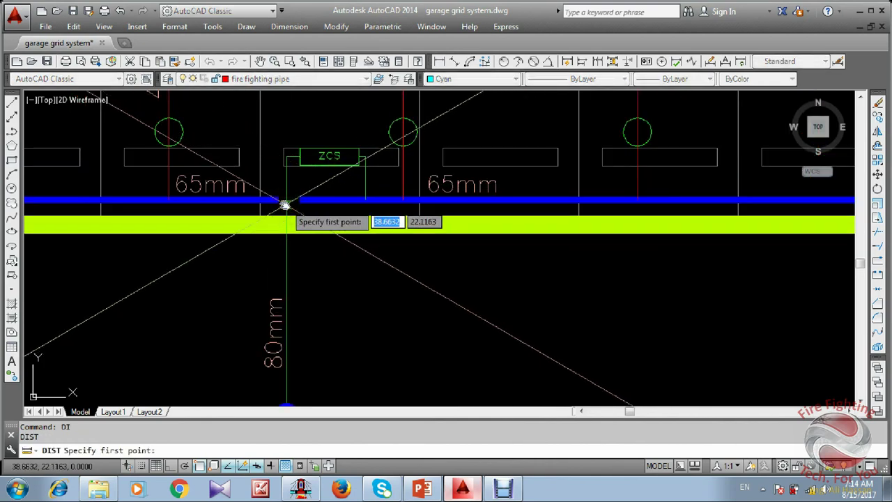
{"action": "scroll", "coordinate": [290, 183], "scroll_direction": "up", "scroll_amount": 2}
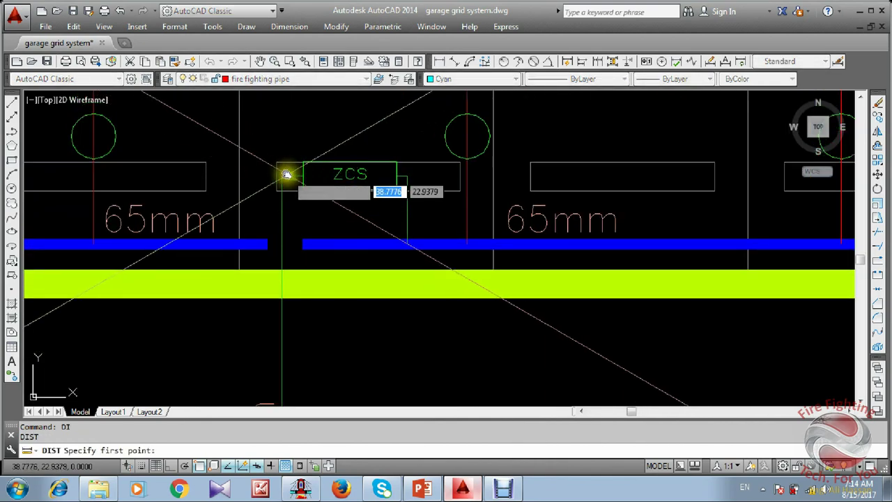
{"action": "left_click", "coordinate": [287, 174]}
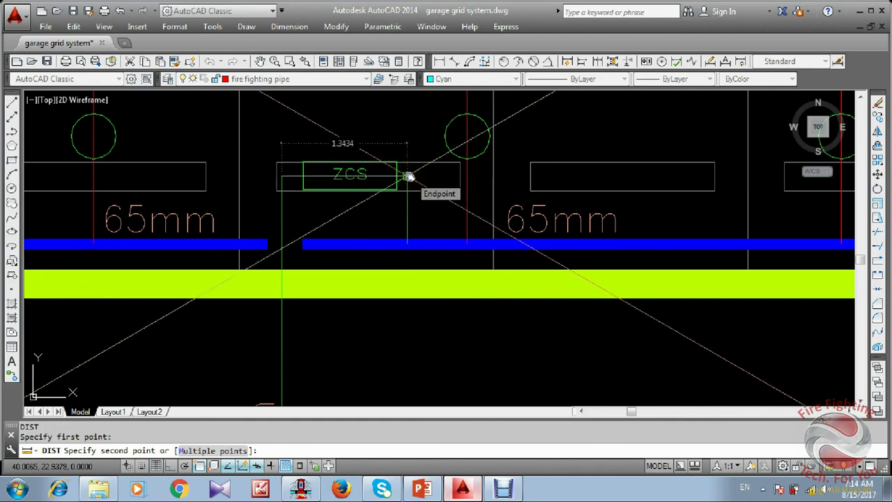
{"action": "key", "text": "Escape"}
Measure the vertical run from the ZCS branch corner to the 65 mm main on the floor plan.
{"action": "key", "text": "Return"}
{"action": "left_click", "coordinate": [408, 177]}
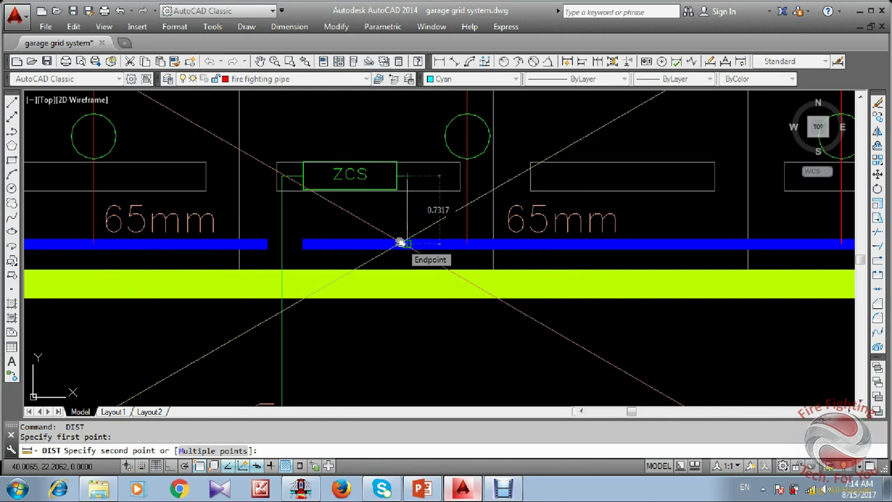
{"action": "key", "text": "Escape"}
Cancel the measurement and override the length dimension of the ZCS pipe between nodes 3 and 4 on the isometric with 3000.
{"action": "scroll", "coordinate": [272, 141], "scroll_direction": "down", "scroll_amount": 6}
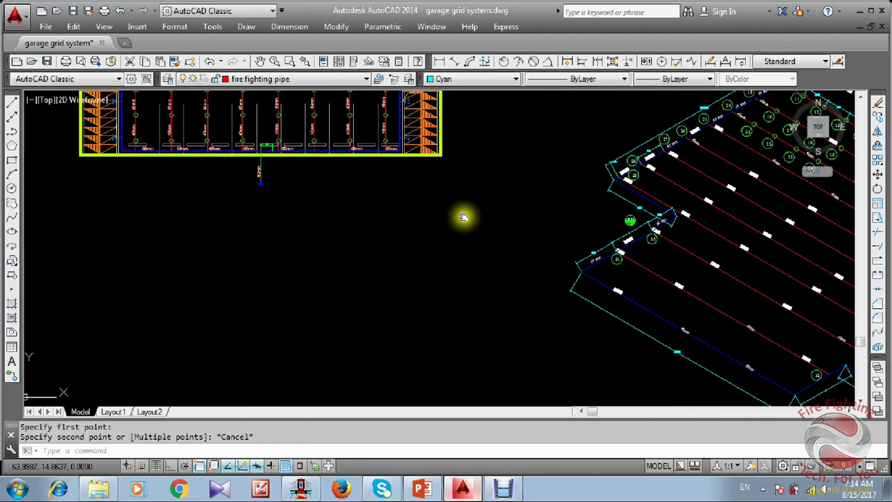
{"action": "middle_click_drag", "start_coordinate": [586, 259], "coordinate": [241, 149]}
{"action": "middle_click_drag", "start_coordinate": [334, 174], "coordinate": [74, 102]}
{"action": "scroll", "coordinate": [448, 161], "scroll_direction": "up", "scroll_amount": 3}
{"action": "middle_click_drag", "start_coordinate": [325, 191], "coordinate": [378, 194]}
{"action": "scroll", "coordinate": [384, 203], "scroll_direction": "up", "scroll_amount": 3}
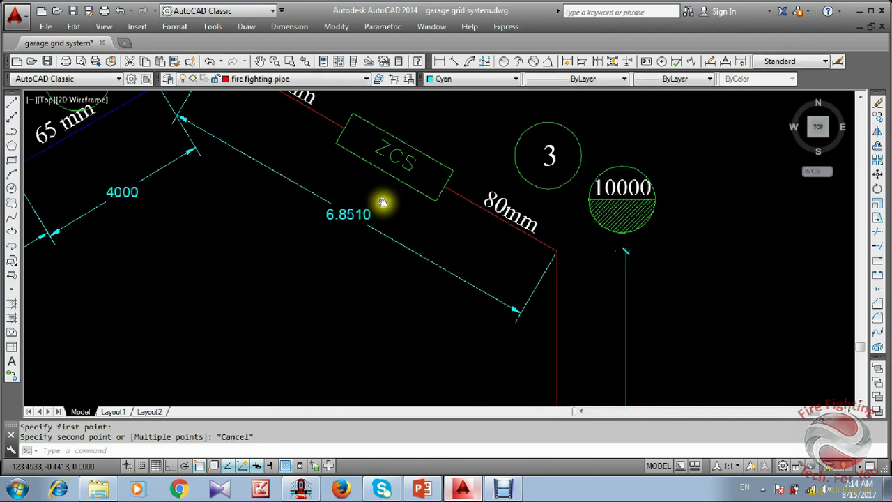
{"action": "left_click", "coordinate": [328, 228]}
{"action": "double_click", "coordinate": [327, 235]}
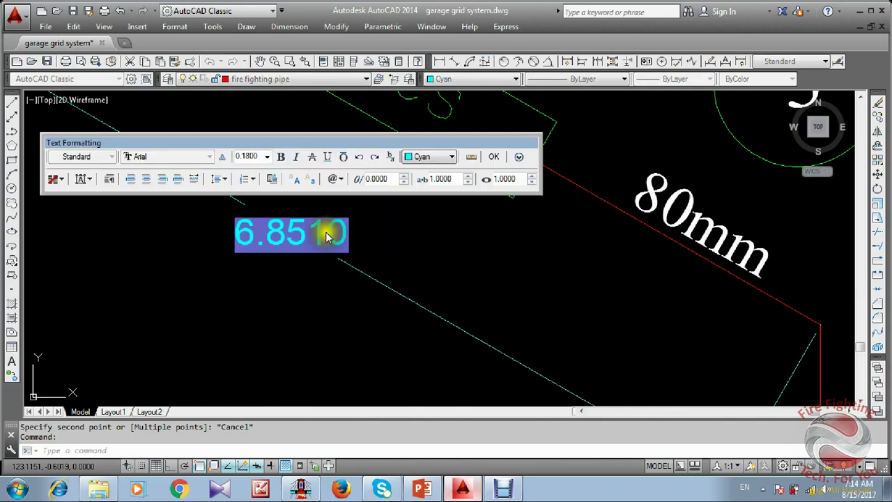
{"action": "type", "text": "3"}
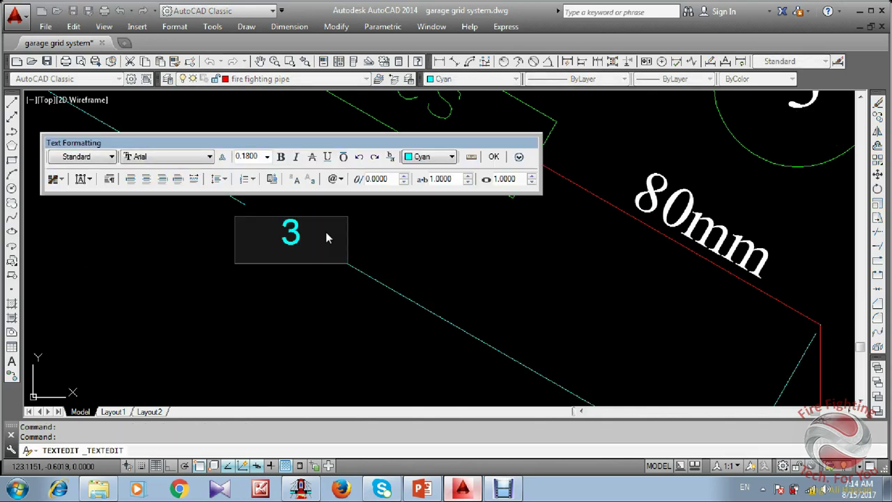
{"action": "type", "text": "000"}
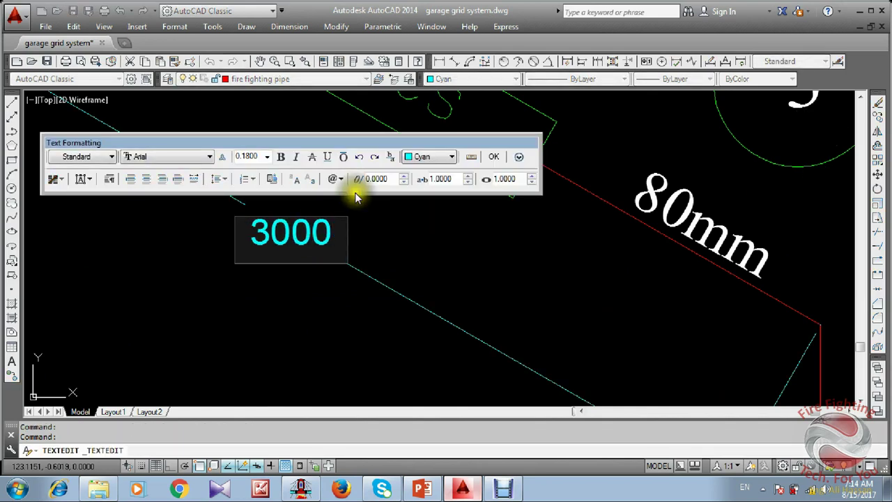
{"action": "left_click", "coordinate": [414, 296]}
Switch to Elite Fire and set pipe 3–4 to 3 in diameter, 3 m length and 10 m elevation at node 3.
{"action": "scroll", "coordinate": [472, 218], "scroll_direction": "down", "scroll_amount": 2}
{"action": "scroll", "coordinate": [473, 245], "scroll_direction": "up", "scroll_amount": 2}
{"action": "scroll", "coordinate": [470, 255], "scroll_direction": "down", "scroll_amount": 2}
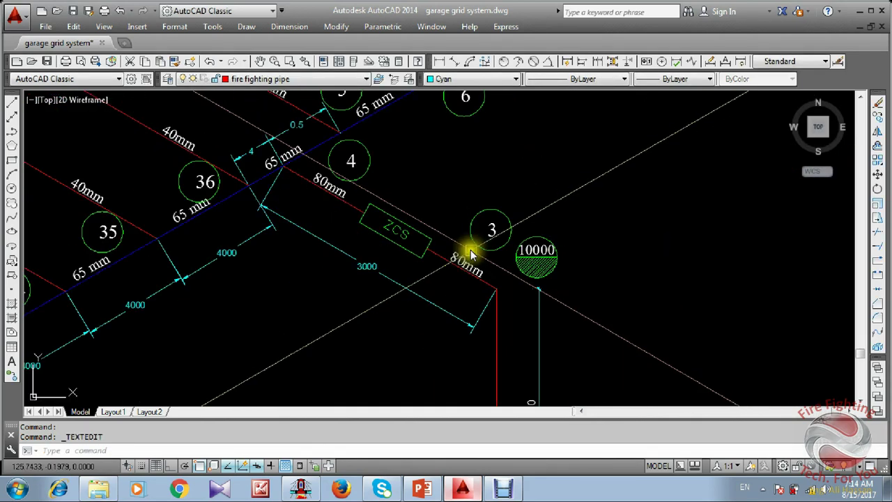
{"action": "scroll", "coordinate": [493, 403], "scroll_direction": "up", "scroll_amount": 2}
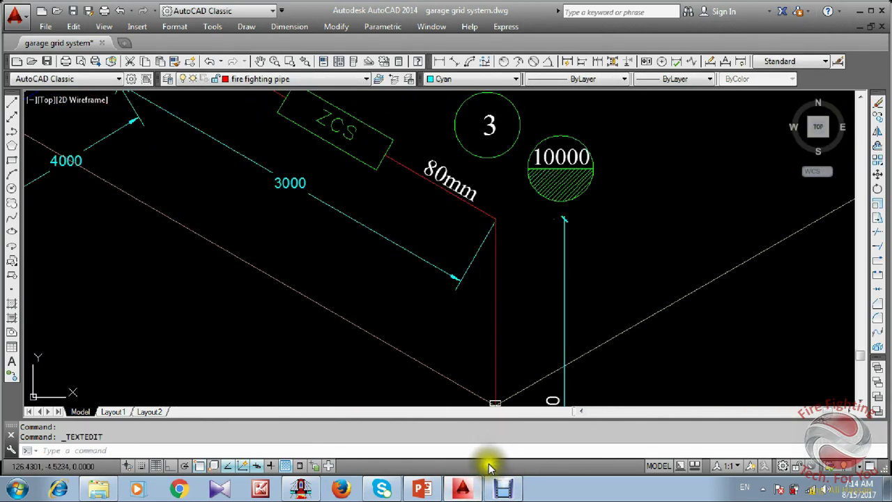
{"action": "scroll", "coordinate": [430, 309], "scroll_direction": "down", "scroll_amount": 2}
{"action": "scroll", "coordinate": [367, 258], "scroll_direction": "up", "scroll_amount": 2}
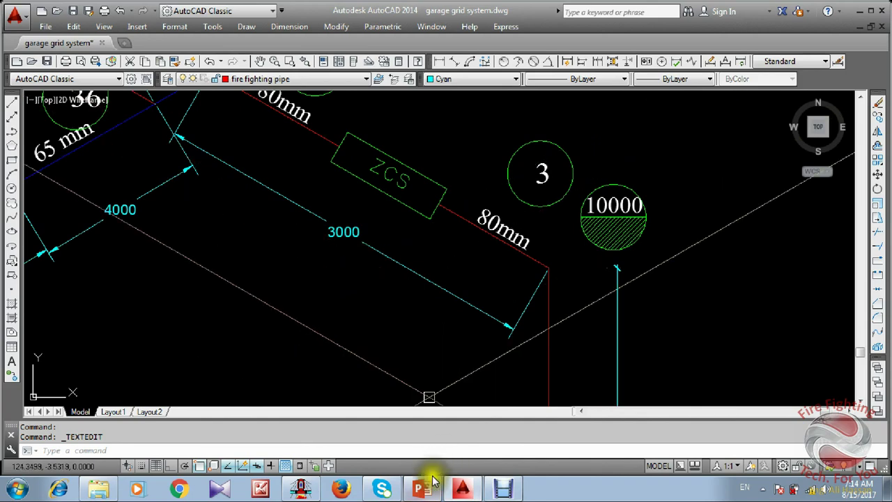
{"action": "left_click", "coordinate": [463, 490]}
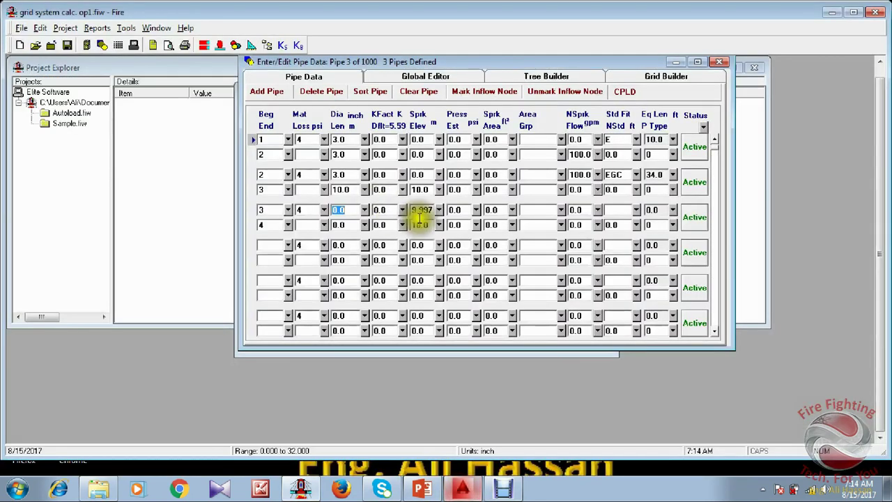
{"action": "left_click", "coordinate": [342, 224]}
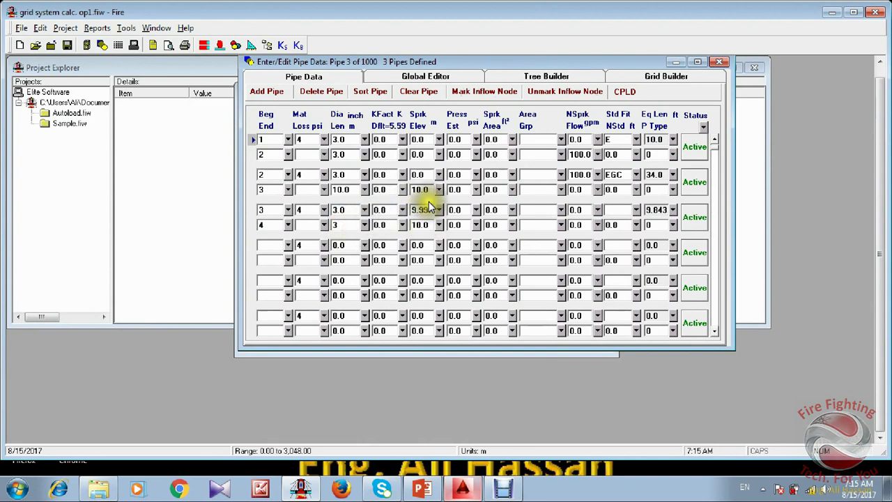
{"action": "left_click", "coordinate": [426, 209]}
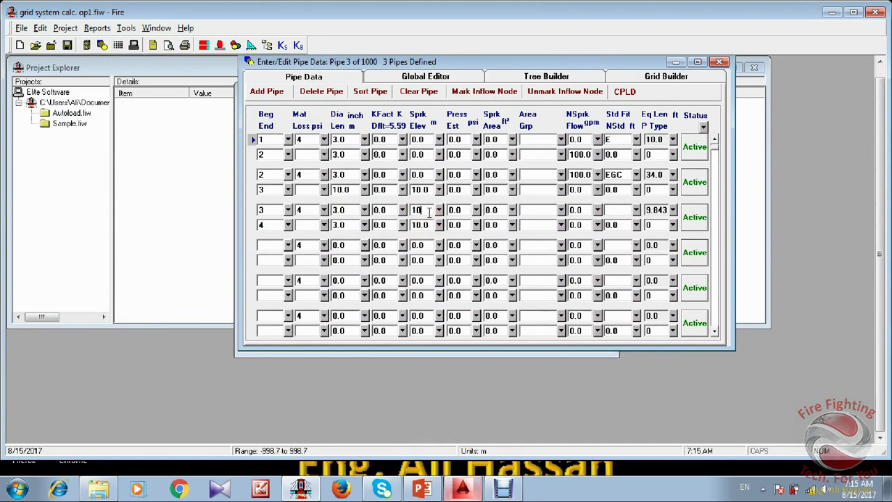
Check the fittings along pipe 3–4 in the AutoCAD isometric and enter 3TGC as its standard fittings in Elite Fire.
{"action": "left_click", "coordinate": [624, 210]}
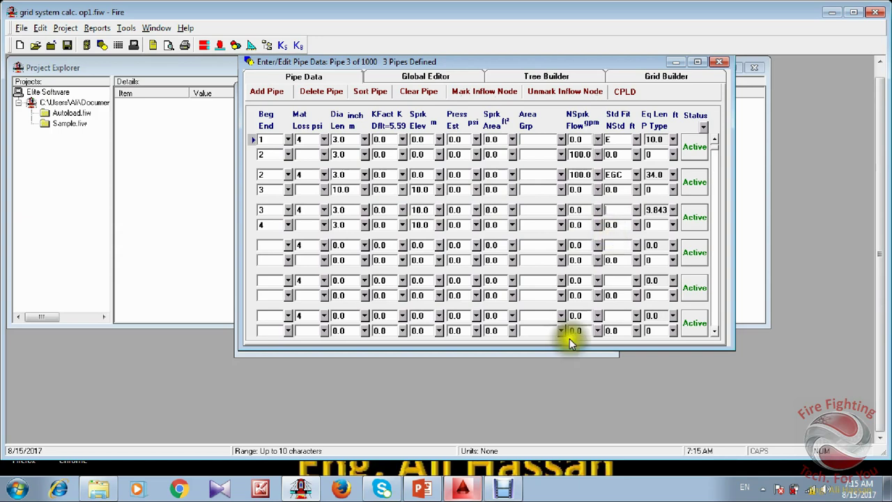
{"action": "left_click", "coordinate": [466, 491]}
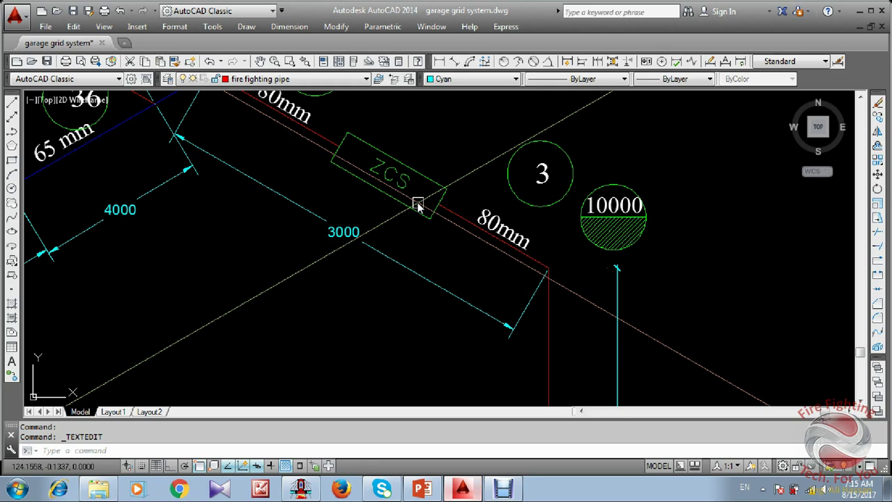
{"action": "scroll", "coordinate": [418, 202], "scroll_direction": "down", "scroll_amount": 2}
{"action": "middle_click_drag", "start_coordinate": [446, 226], "coordinate": [454, 281]}
{"action": "scroll", "coordinate": [369, 231], "scroll_direction": "up", "scroll_amount": 2}
{"action": "middle_click_drag", "start_coordinate": [370, 231], "coordinate": [365, 226]}
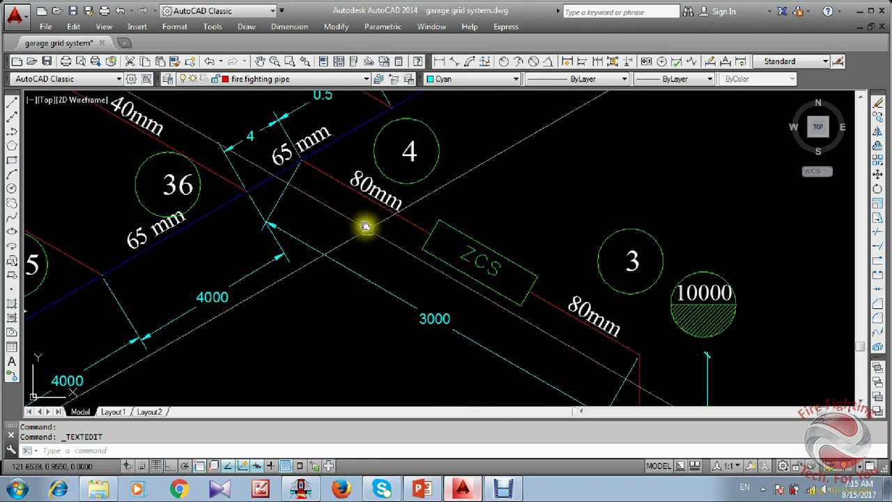
{"action": "left_click", "coordinate": [462, 488]}
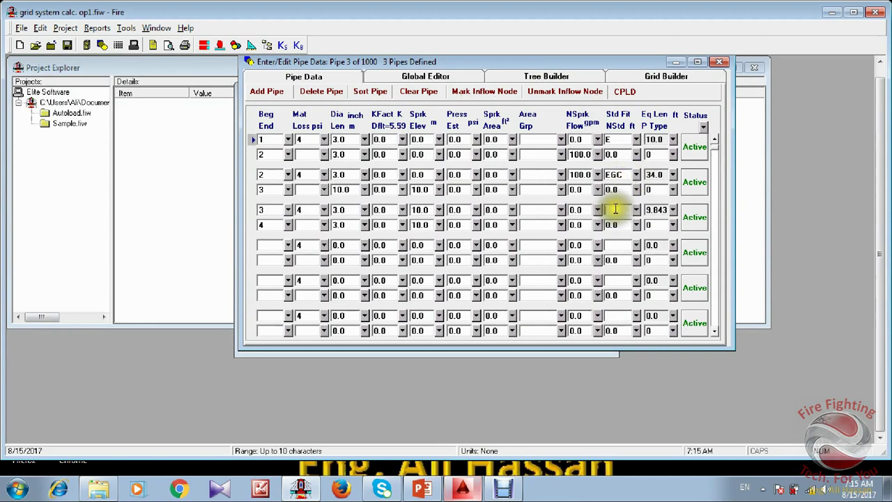
{"action": "left_click", "coordinate": [462, 488]}
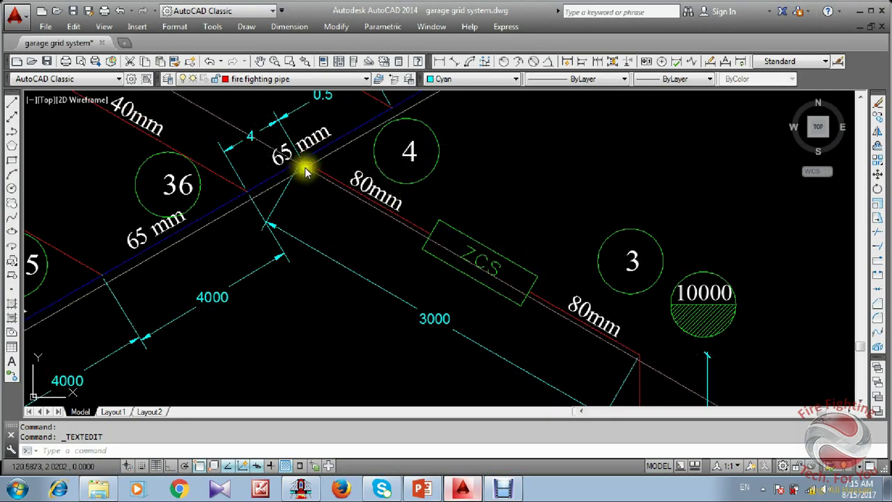
{"action": "left_click", "coordinate": [462, 488]}
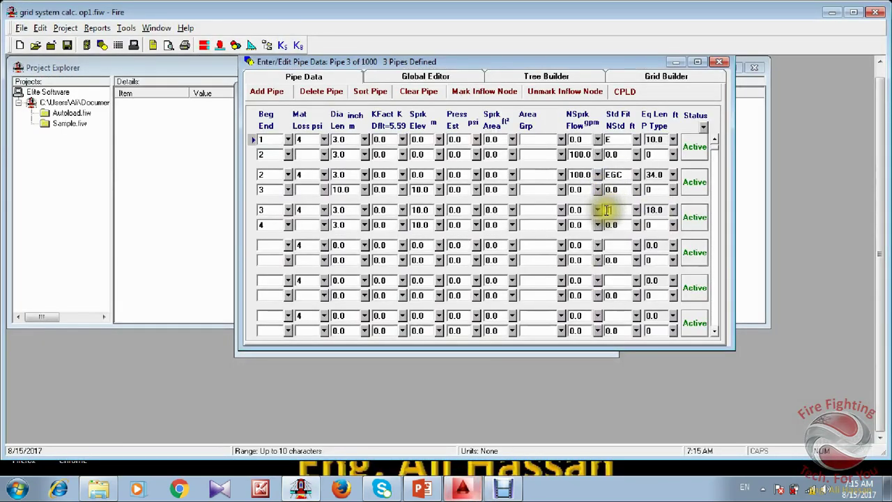
{"action": "left_click", "coordinate": [607, 210]}
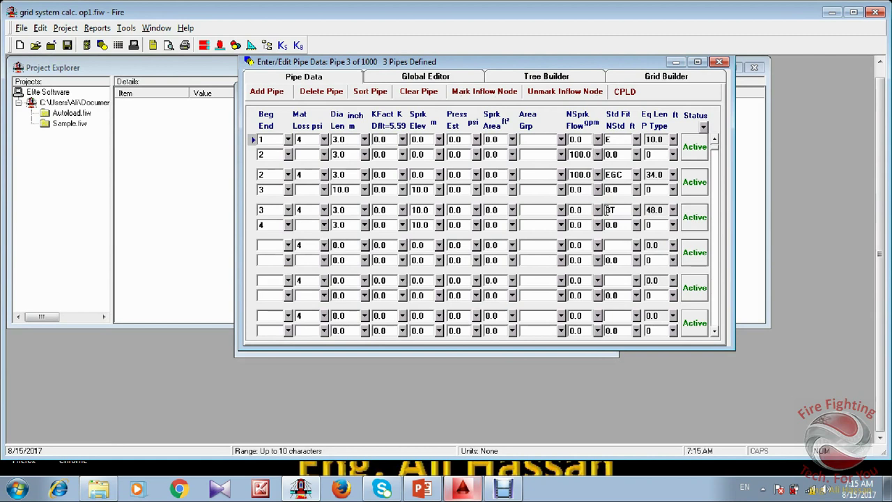
{"action": "left_click", "coordinate": [607, 210]}
{"action": "left_click", "coordinate": [628, 210]}
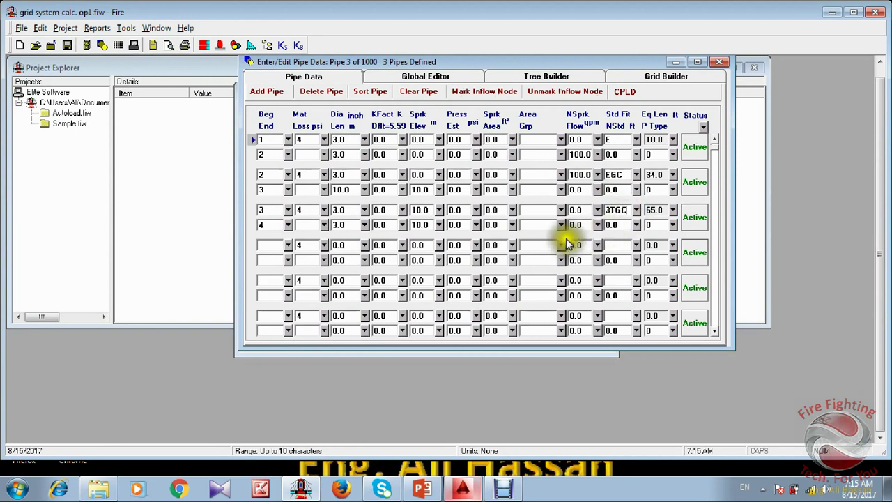
Add the fourth pipe with beginning node 4 and end node 5.
{"action": "left_click", "coordinate": [278, 245]}
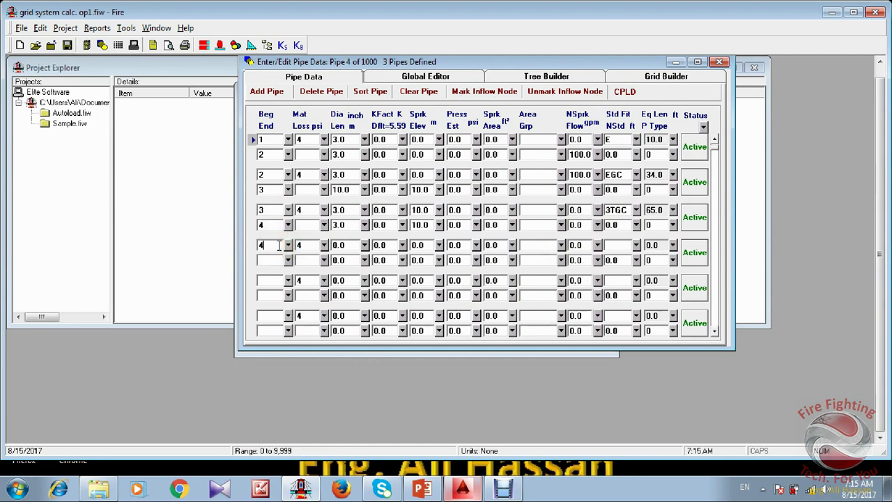
{"action": "type", "text": "4"}
{"action": "left_click", "coordinate": [264, 260]}
Look up the length of pipe 4–5 in the AutoCAD isometric and enter 0.5 m as its length in Elite Fire.
{"action": "left_click", "coordinate": [463, 488]}
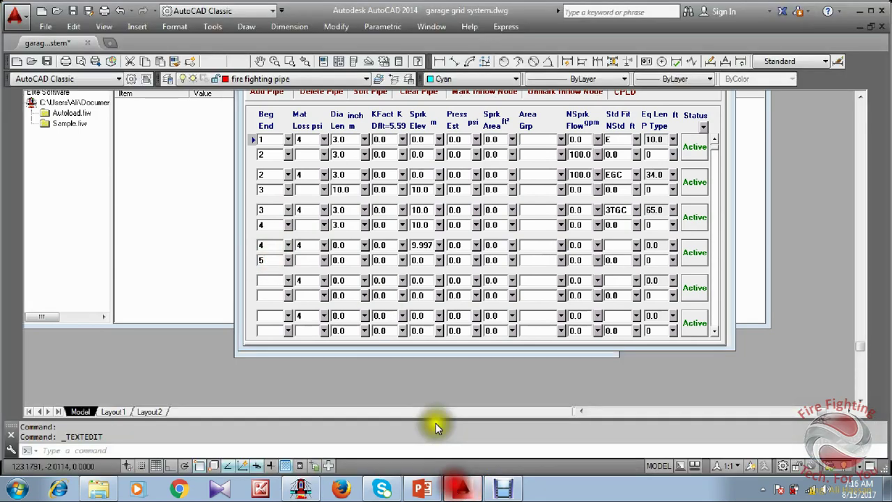
{"action": "scroll", "coordinate": [416, 189], "scroll_direction": "down", "scroll_amount": 4}
{"action": "scroll", "coordinate": [309, 241], "scroll_direction": "up", "scroll_amount": 4}
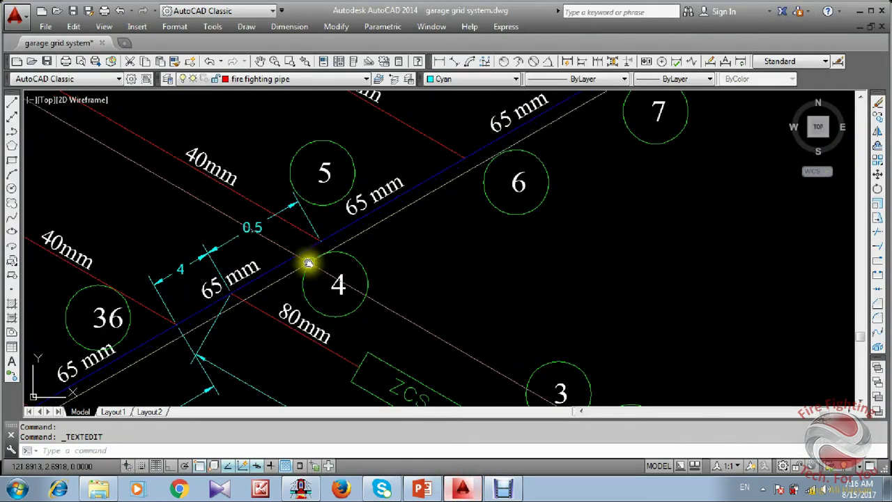
{"action": "scroll", "coordinate": [309, 258], "scroll_direction": "up", "scroll_amount": 2}
{"action": "scroll", "coordinate": [309, 262], "scroll_direction": "down", "scroll_amount": 3}
{"action": "scroll", "coordinate": [349, 261], "scroll_direction": "down", "scroll_amount": 1}
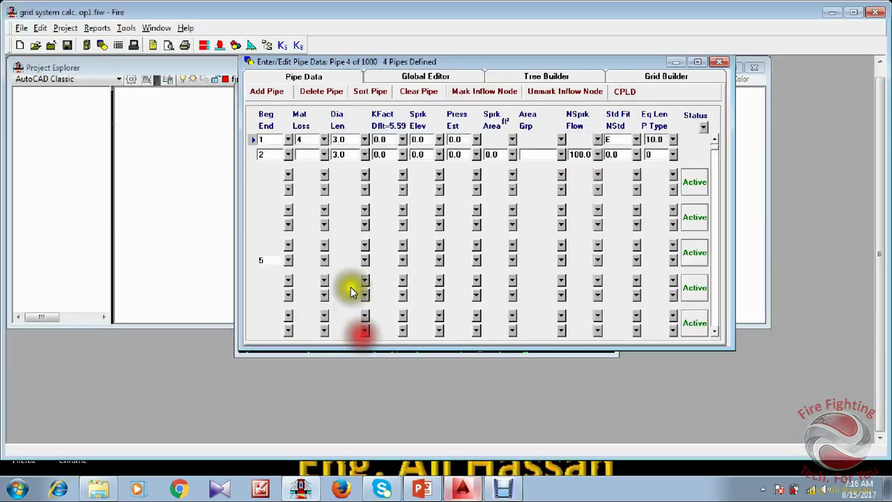
{"action": "left_click", "coordinate": [352, 248]}
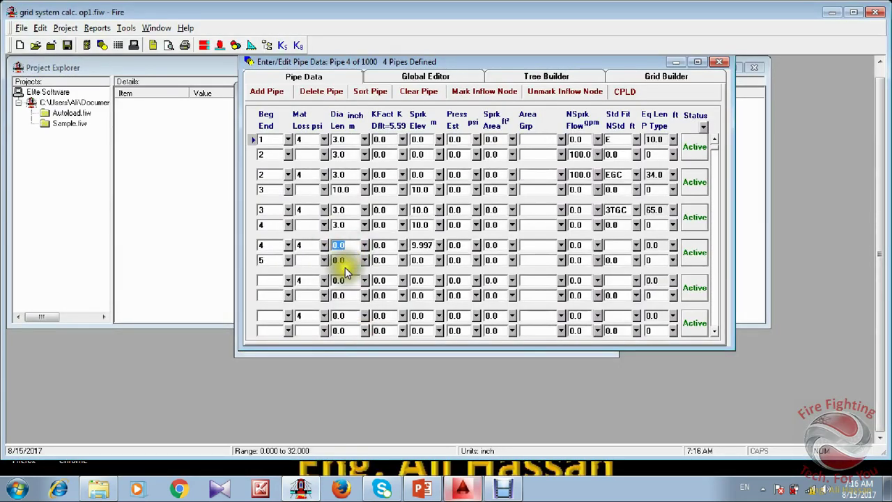
{"action": "left_click", "coordinate": [344, 259]}
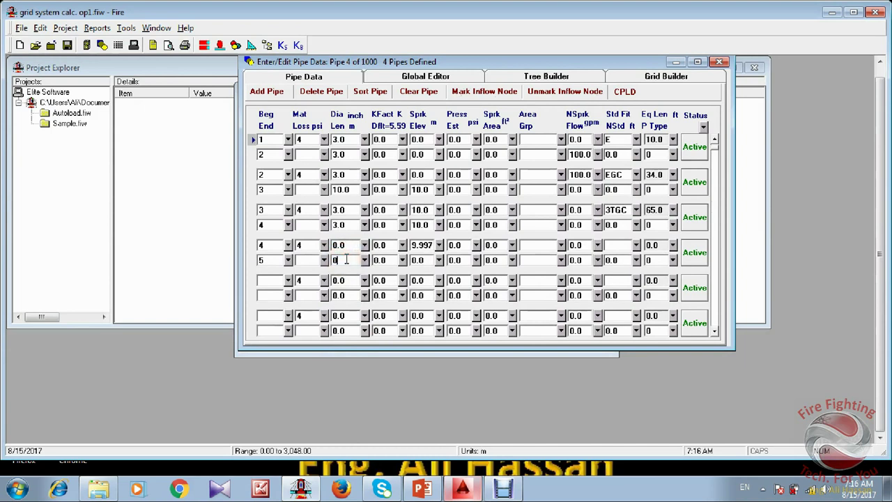
{"action": "type", "text": "0.5"}
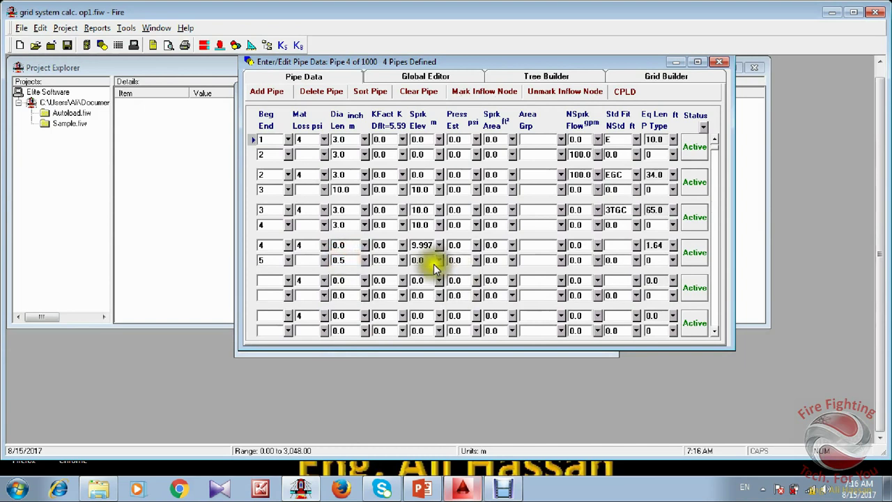
Check the size of pipe 4–5 in AutoCAD, then set its diameter to 2.5 in and node 5's elevation to 10 m in Elite Fire.
{"action": "left_click", "coordinate": [339, 246]}
{"action": "left_click", "coordinate": [479, 489]}
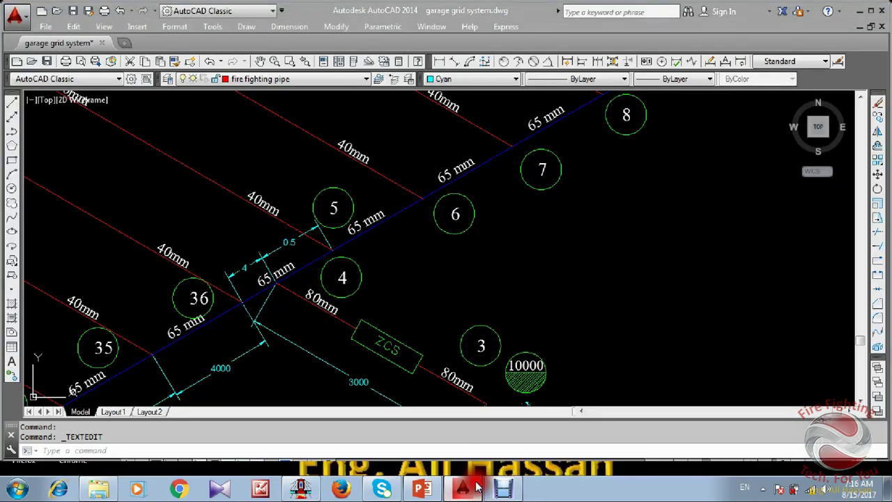
{"action": "left_click", "coordinate": [478, 488]}
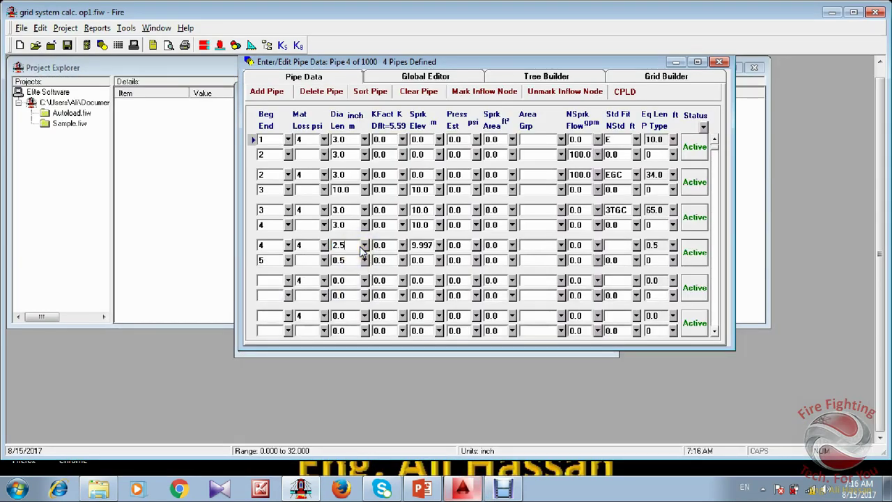
{"action": "left_click", "coordinate": [427, 258]}
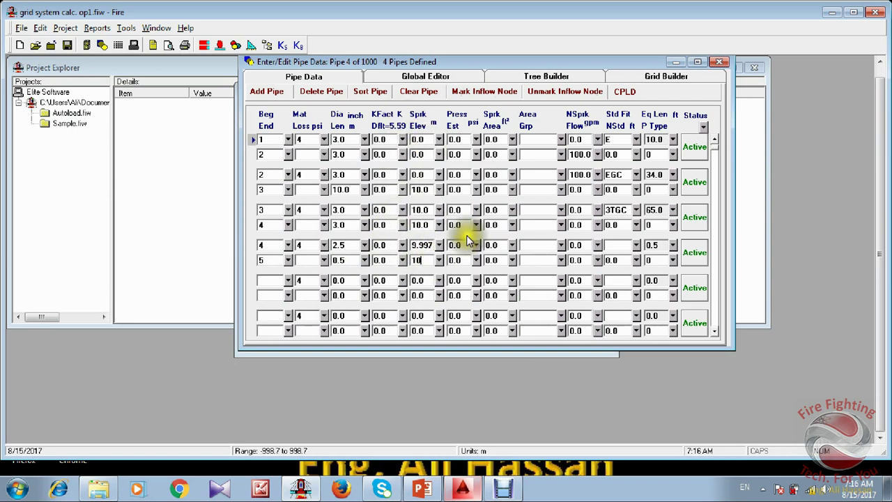
Check the junction at node 5 in AutoCAD and enter T as the standard fitting of pipe 4–5 in Elite Fire.
{"action": "left_click", "coordinate": [462, 489]}
{"action": "scroll", "coordinate": [319, 236], "scroll_direction": "up", "scroll_amount": 2}
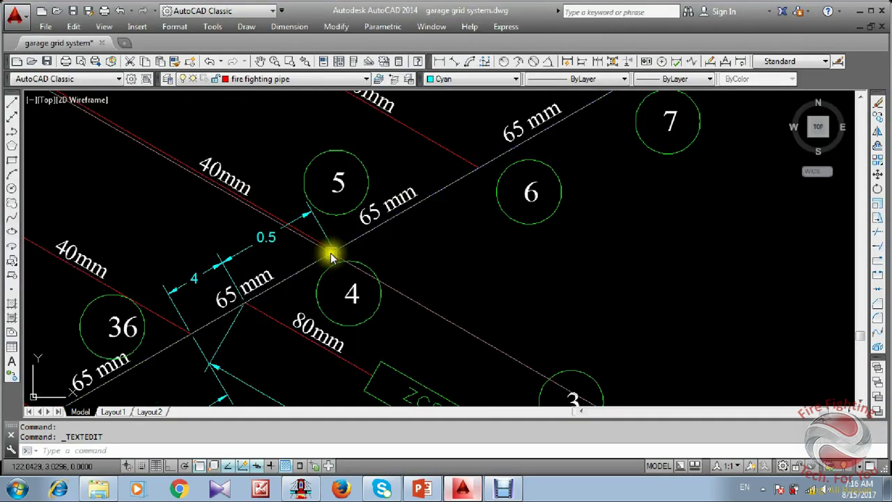
{"action": "left_click", "coordinate": [337, 255]}
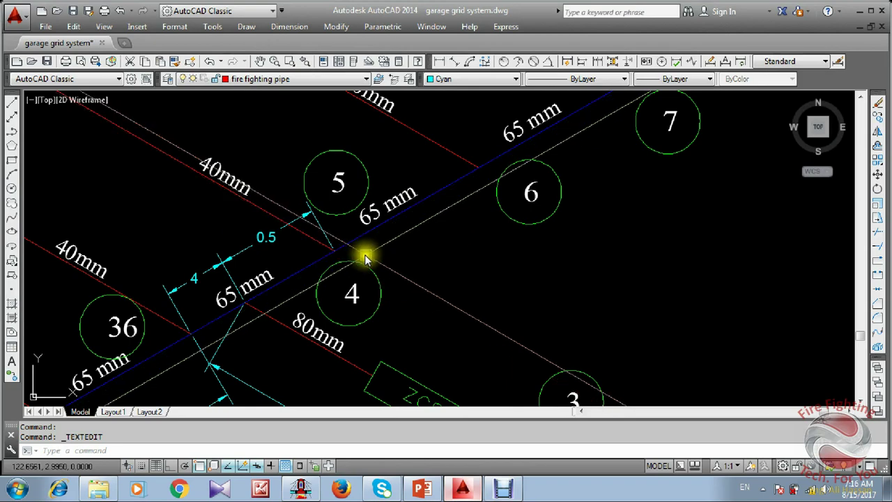
{"action": "left_click", "coordinate": [464, 485]}
{"action": "left_click", "coordinate": [615, 246]}
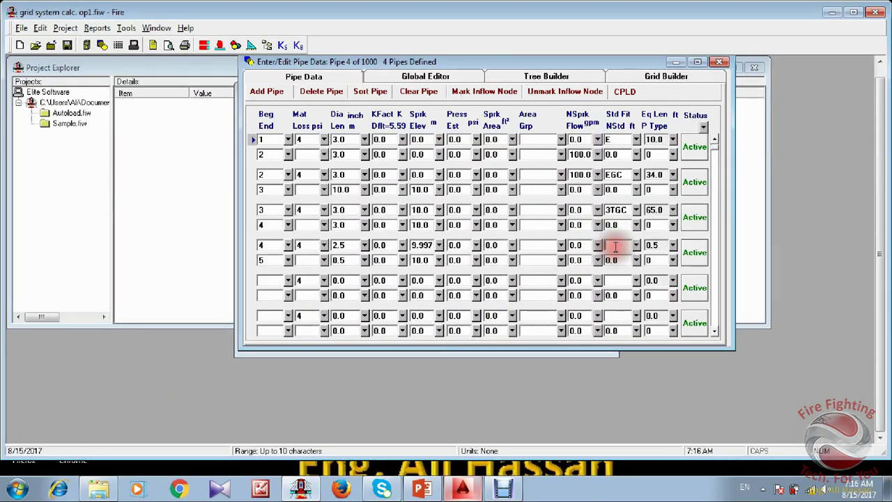
{"action": "type", "text": "T"}
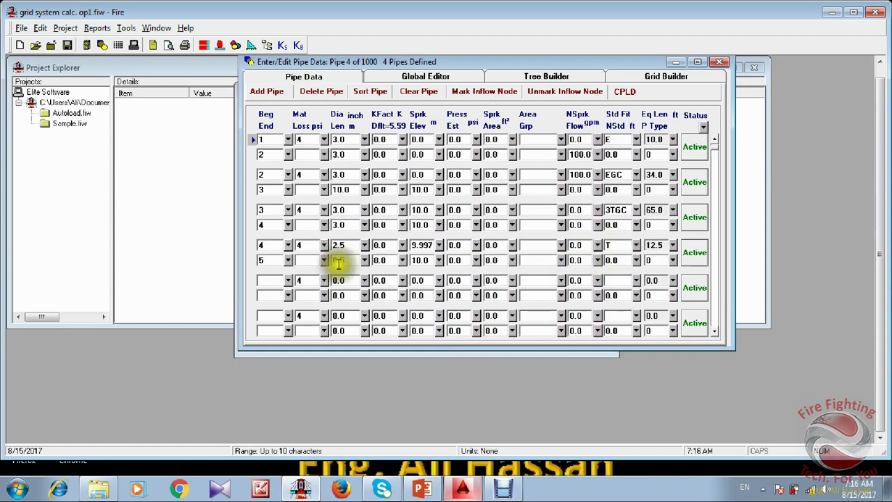
Define the fifth pipe from node 5 to node 6 with a sprinkler elevation of 10 m at node 6.
{"action": "left_click", "coordinate": [272, 279]}
{"action": "type", "text": "5"}
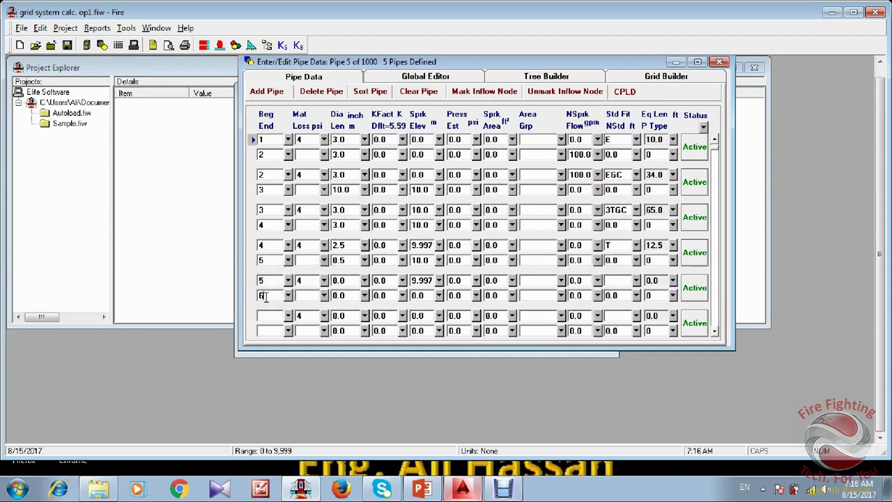
{"action": "left_click", "coordinate": [265, 296]}
{"action": "type", "text": "6"}
{"action": "left_click", "coordinate": [420, 297]}
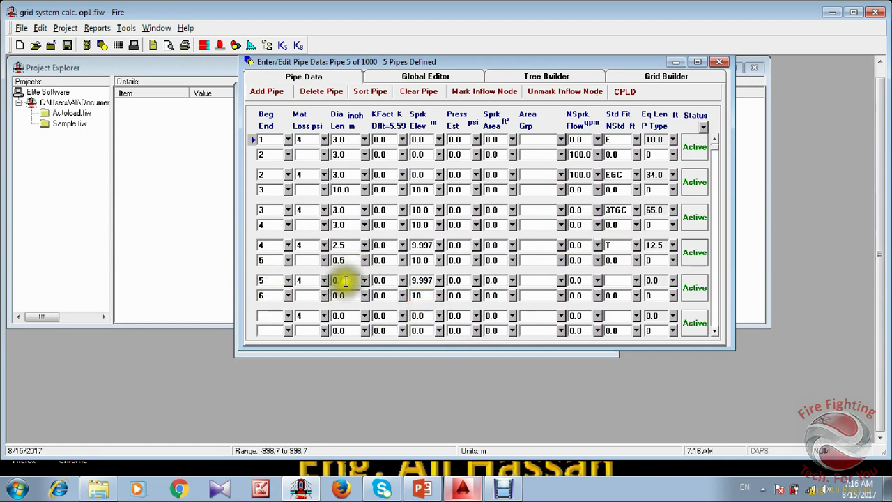
Check pipe 5–6 in AutoCAD, then set its diameter to 2.5 in, length to 4 m and standard fitting to T in Elite Fire.
{"action": "left_click", "coordinate": [462, 488]}
{"action": "middle_click_drag", "start_coordinate": [369, 265], "coordinate": [339, 285]}
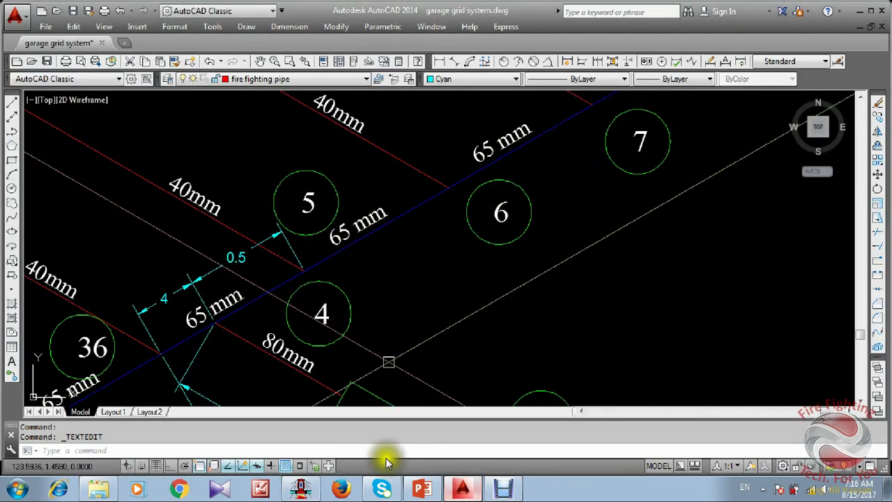
{"action": "left_click", "coordinate": [462, 488]}
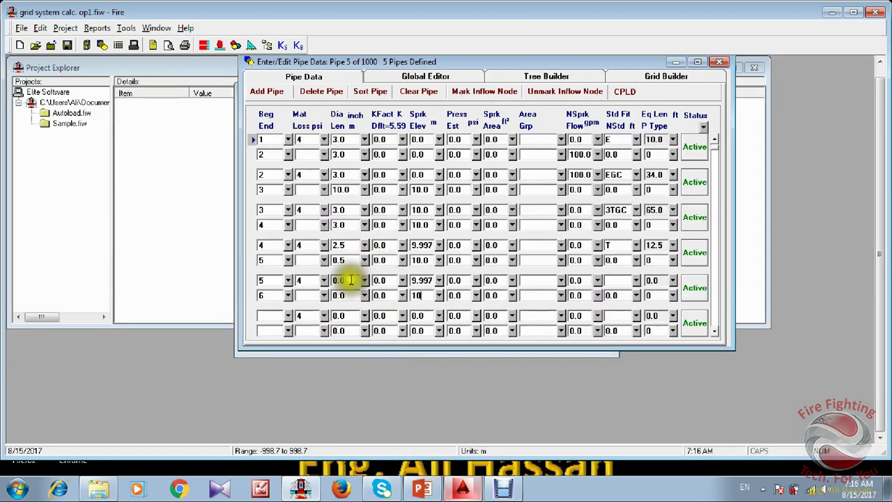
{"action": "left_click", "coordinate": [351, 281]}
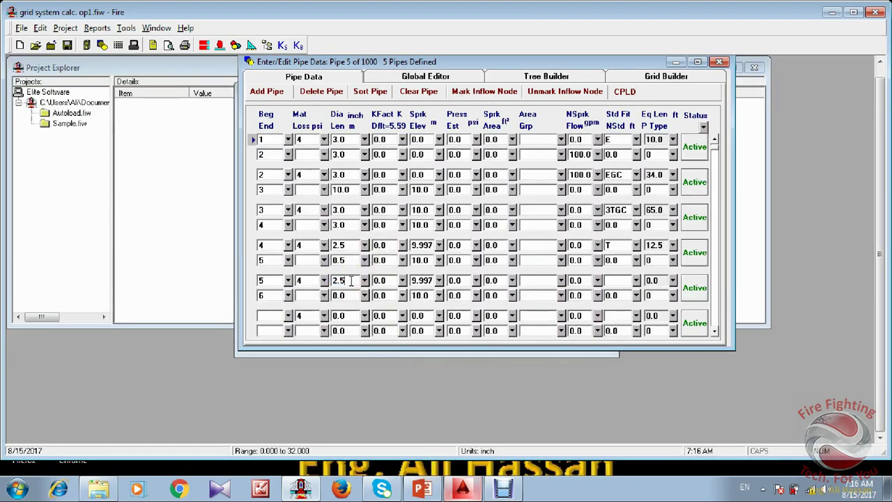
{"action": "left_click", "coordinate": [344, 297]}
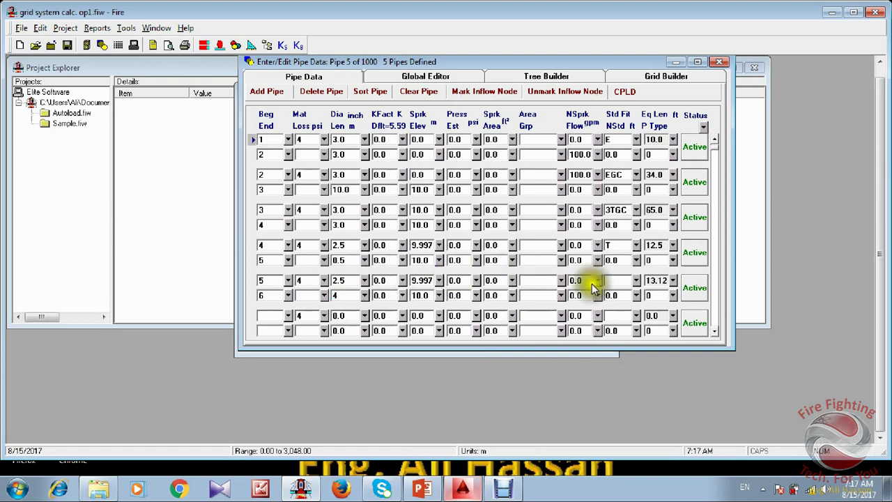
{"action": "left_click", "coordinate": [617, 280]}
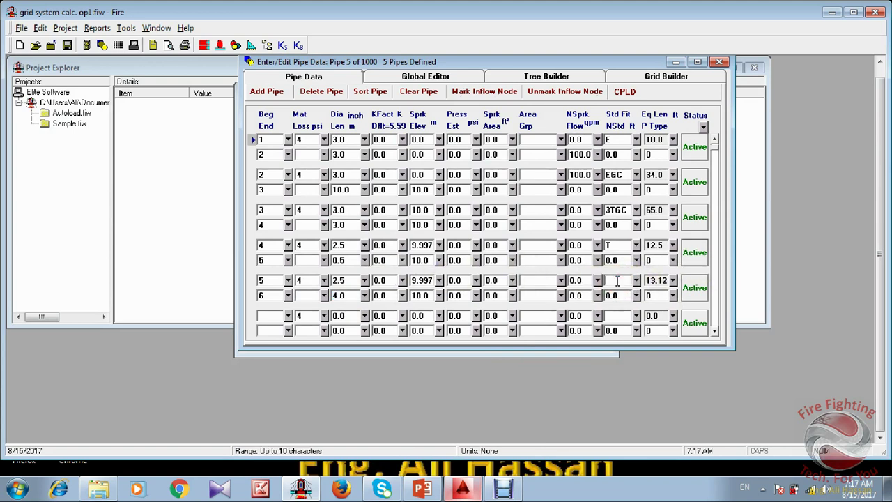
{"action": "type", "text": "T"}
Define the sixth pipe from node 6 to node 7 in Elite Fire and check its size in the AutoCAD isometric.
{"action": "left_click", "coordinate": [266, 319]}
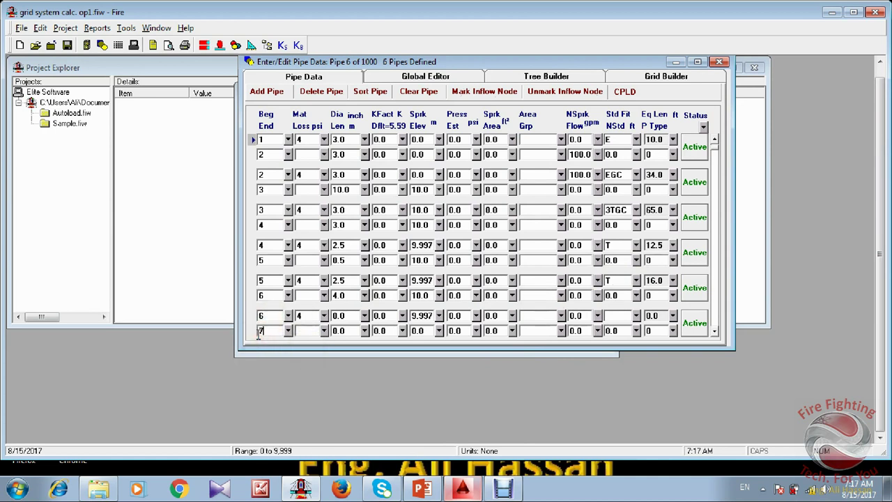
{"action": "left_click", "coordinate": [462, 488]}
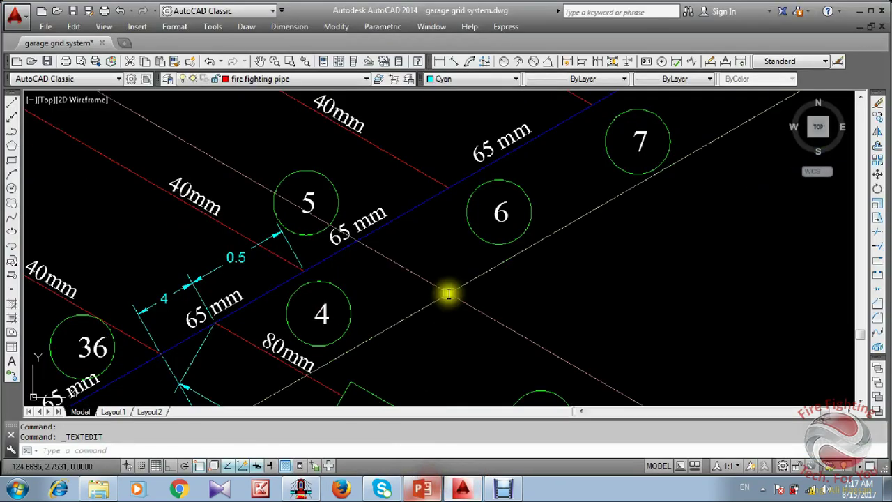
{"action": "scroll", "coordinate": [448, 292], "scroll_direction": "down", "scroll_amount": 4}
{"action": "middle_click_drag", "start_coordinate": [529, 226], "coordinate": [283, 305]}
{"action": "scroll", "coordinate": [267, 298], "scroll_direction": "up", "scroll_amount": 1}
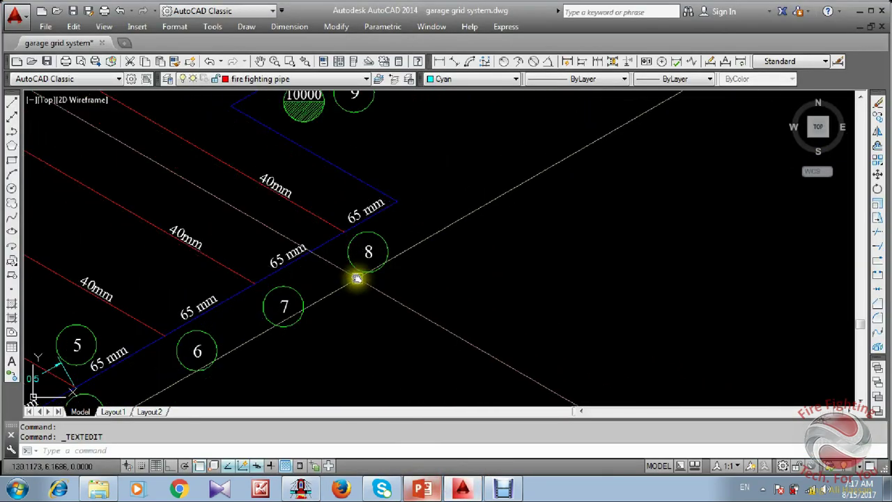
{"action": "left_click", "coordinate": [462, 489]}
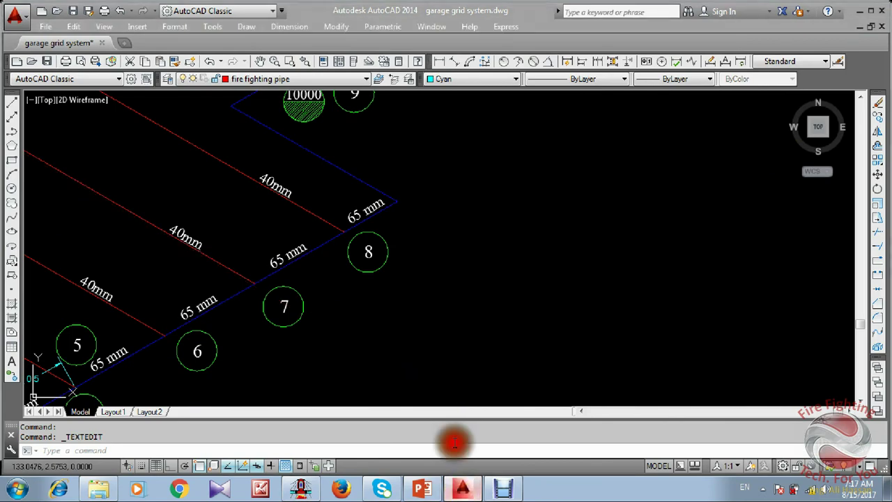
In Elite Fire, give pipe 6–7 a 2.5 in diameter, 4 m length, 10 m elevation at node 7 and standard fitting T.
{"action": "left_click", "coordinate": [351, 314]}
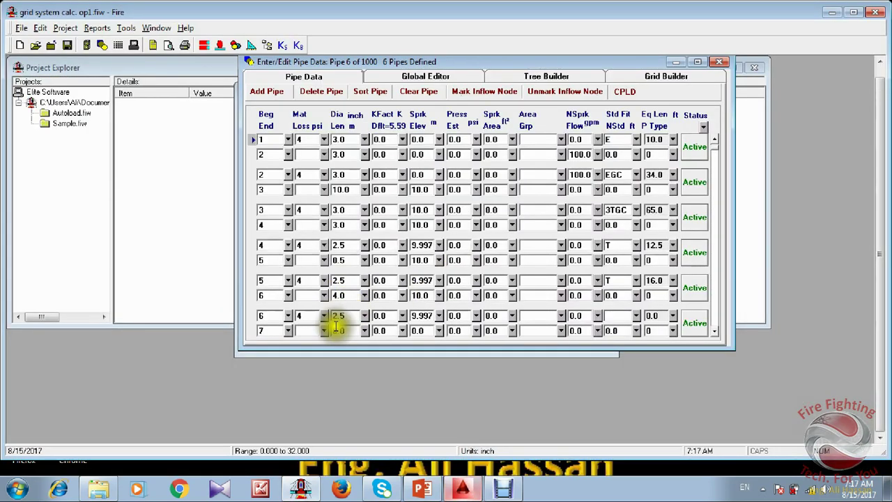
{"action": "left_click", "coordinate": [340, 329]}
{"action": "left_click", "coordinate": [415, 329]}
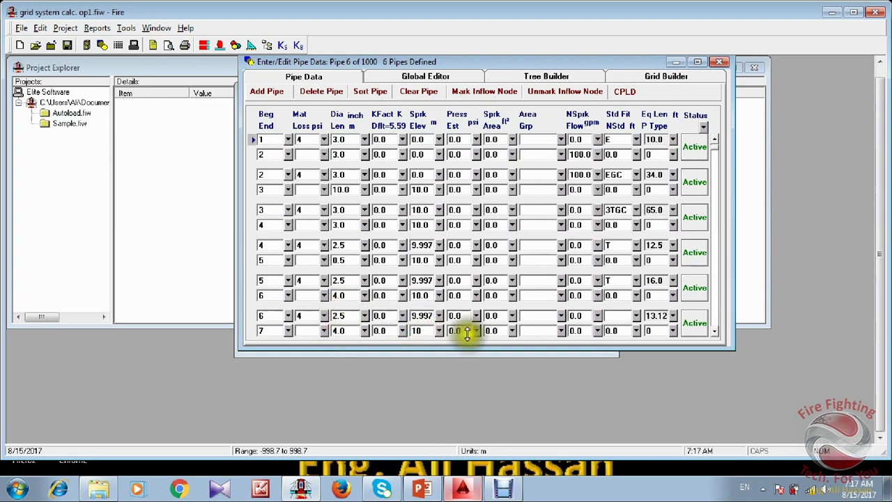
{"action": "left_click", "coordinate": [624, 315]}
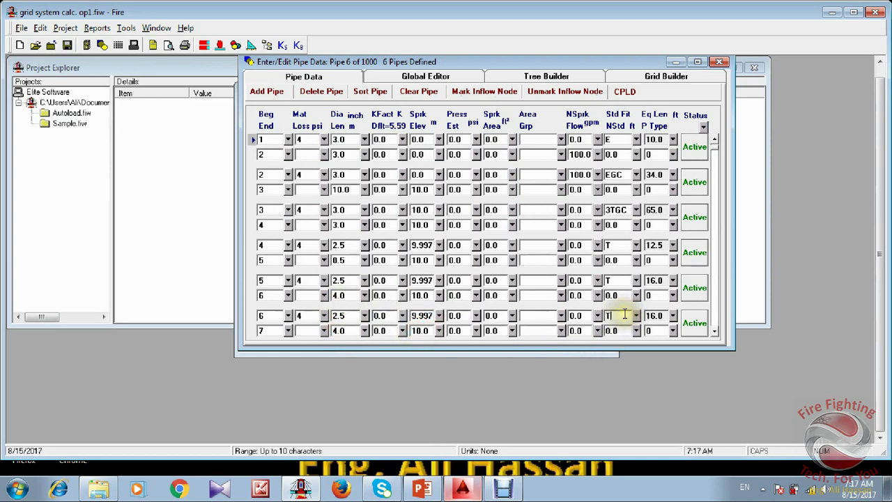
Define the seventh pipe from node 7 to 8 with 2.5 in diameter, 4 m length, 10 m elevation at node 8 and fitting T.
{"action": "left_click", "coordinate": [715, 333]}
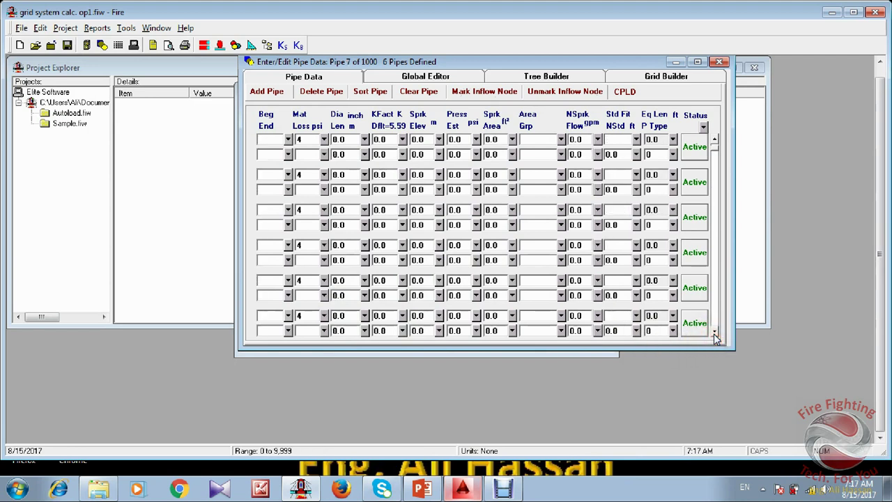
{"action": "left_click", "coordinate": [715, 139]}
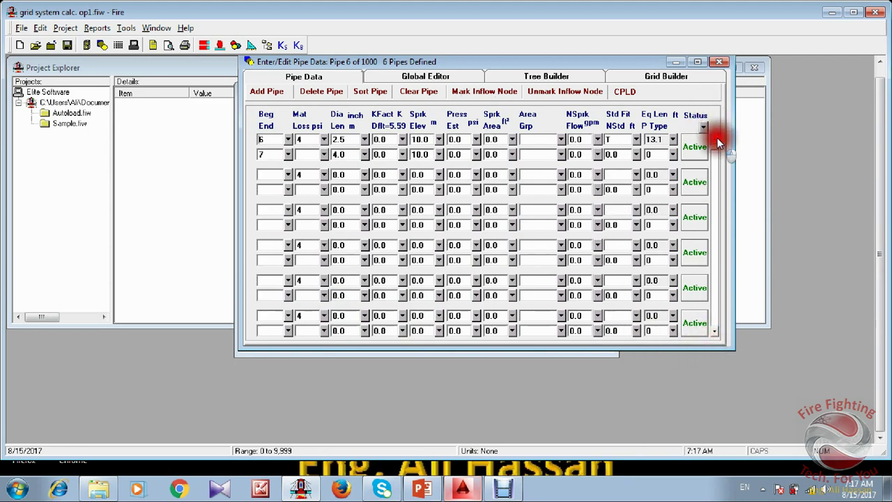
{"action": "left_click", "coordinate": [716, 138]}
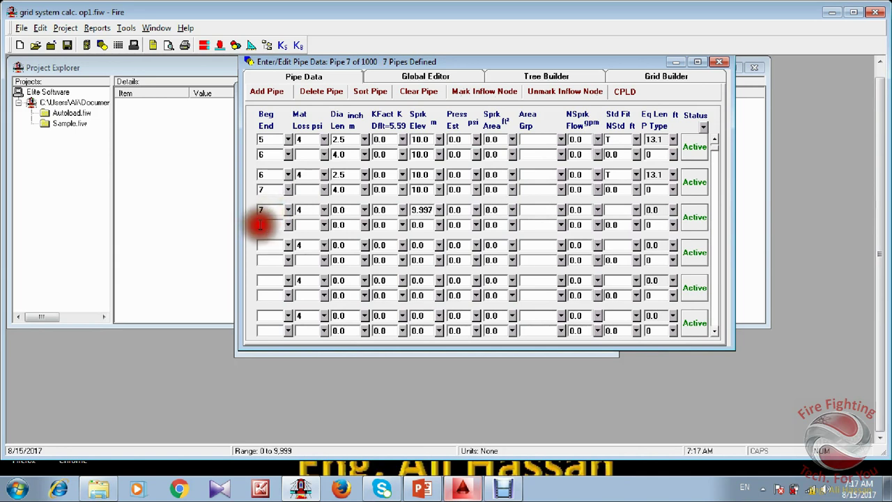
{"action": "left_click", "coordinate": [346, 211]}
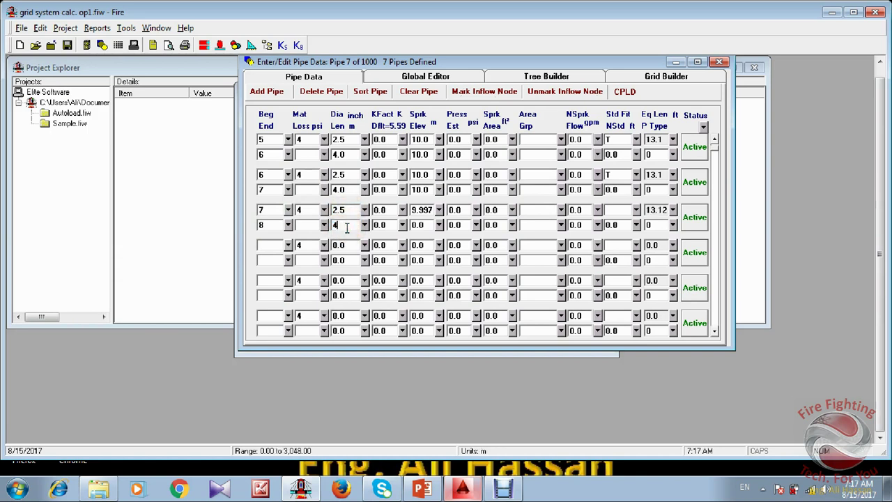
{"action": "left_click", "coordinate": [424, 224]}
{"action": "left_click", "coordinate": [614, 210]}
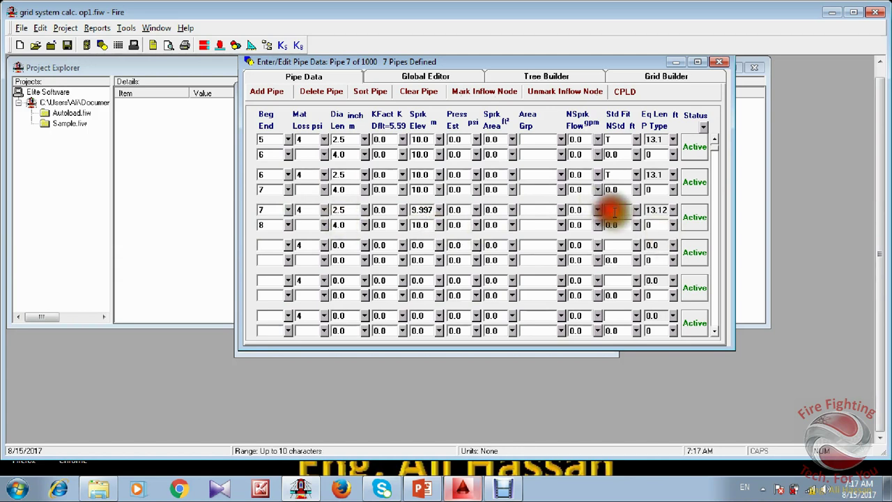
Examine the offset pipe run between nodes 8 and 9 in the AutoCAD drawing for its size and dimensions.
{"action": "left_click", "coordinate": [480, 493]}
{"action": "scroll", "coordinate": [411, 217], "scroll_direction": "down", "scroll_amount": 2}
{"action": "scroll", "coordinate": [405, 220], "scroll_direction": "up", "scroll_amount": 2}
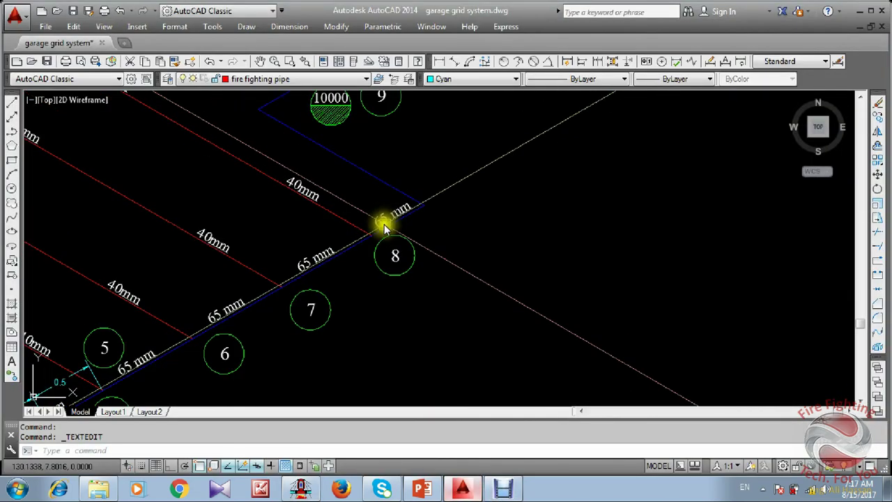
{"action": "scroll", "coordinate": [385, 230], "scroll_direction": "up", "scroll_amount": 1}
{"action": "scroll", "coordinate": [392, 244], "scroll_direction": "down", "scroll_amount": 3}
{"action": "scroll", "coordinate": [408, 278], "scroll_direction": "up", "scroll_amount": 1}
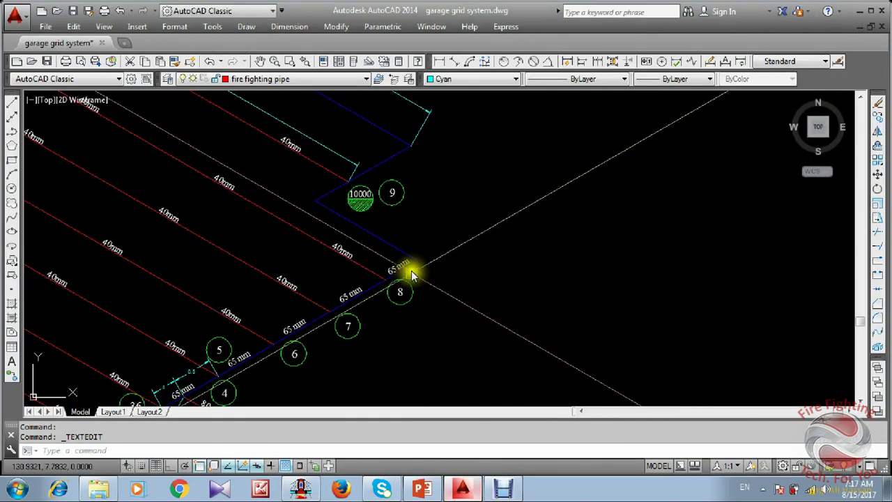
{"action": "scroll", "coordinate": [342, 203], "scroll_direction": "up", "scroll_amount": 1}
{"action": "scroll", "coordinate": [340, 244], "scroll_direction": "down", "scroll_amount": 4}
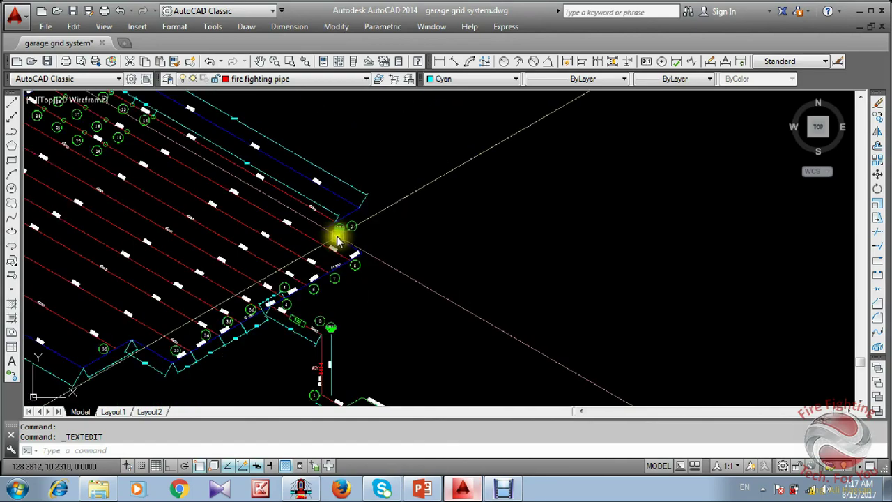
{"action": "scroll", "coordinate": [306, 265], "scroll_direction": "down", "scroll_amount": 3}
Change the text of the dimension beside node 32, next to the 7000 dimension, to 4000 in the AutoCAD drawing.
{"action": "scroll", "coordinate": [209, 327], "scroll_direction": "up", "scroll_amount": 7}
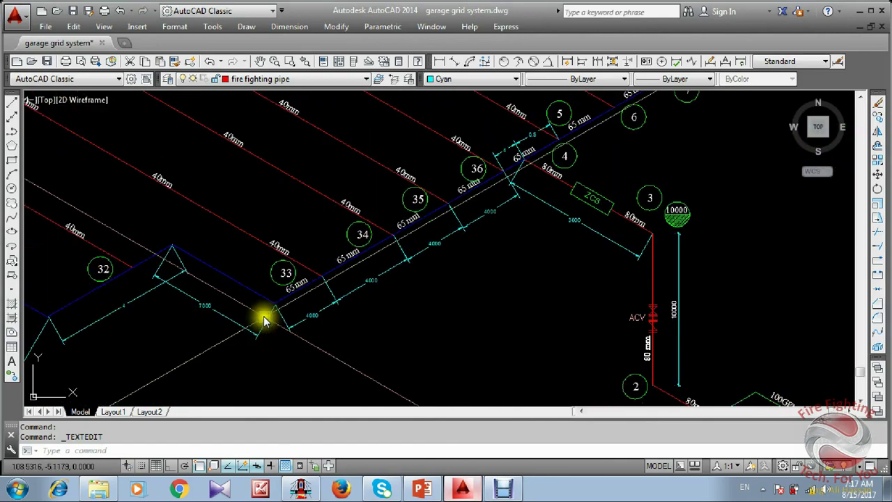
{"action": "scroll", "coordinate": [175, 290], "scroll_direction": "up", "scroll_amount": 4}
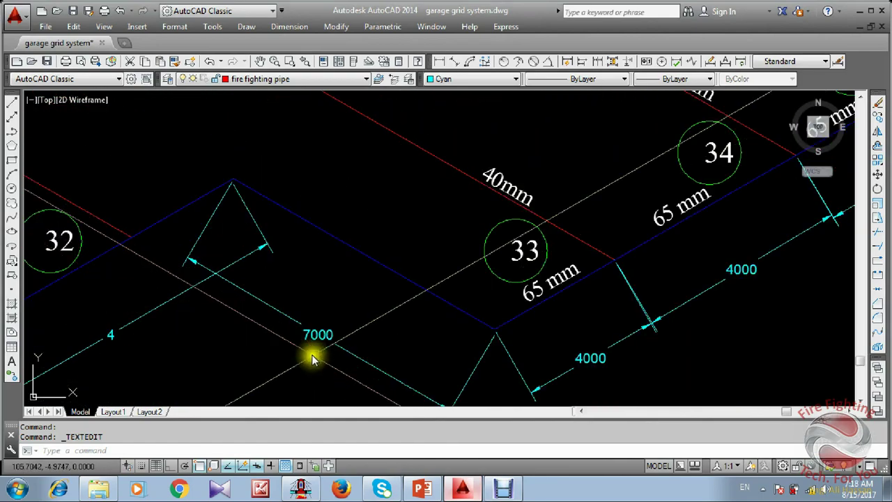
{"action": "scroll", "coordinate": [307, 349], "scroll_direction": "down", "scroll_amount": 2}
{"action": "scroll", "coordinate": [243, 313], "scroll_direction": "up", "scroll_amount": 6}
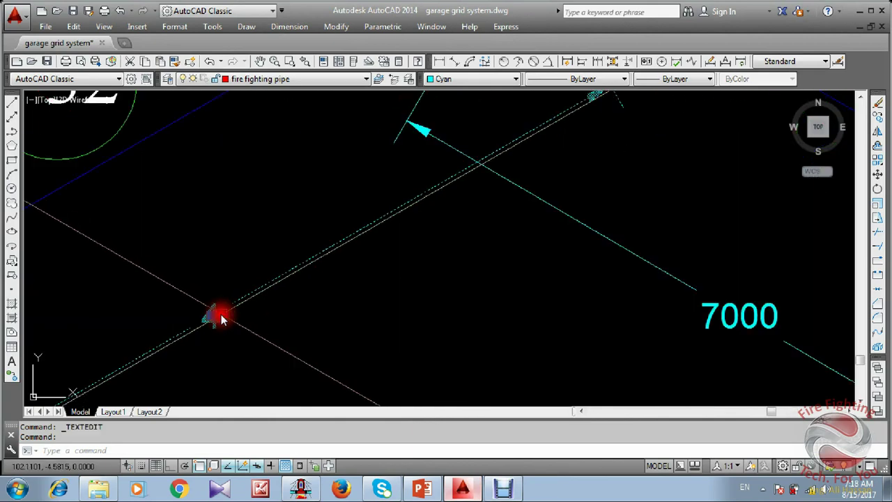
{"action": "double_click", "coordinate": [216, 318]}
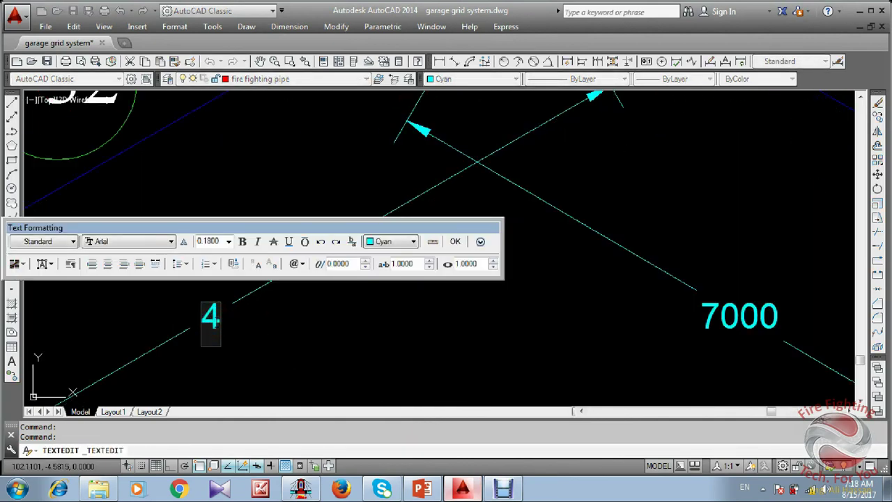
{"action": "type", "text": "000"}
{"action": "left_click", "coordinate": [348, 332]}
{"action": "scroll", "coordinate": [319, 285], "scroll_direction": "down", "scroll_amount": 3}
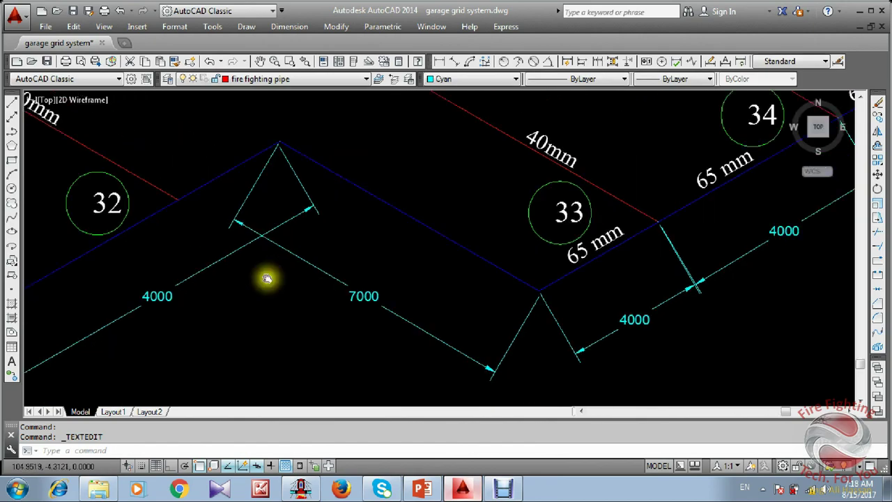
Review the run from node 8 to 9 in AutoCAD, then define it in Elite Fire with 2.5 in diameter, 11 m length and 10 m elevation.
{"action": "middle_click_drag", "start_coordinate": [267, 278], "coordinate": [230, 271]}
{"action": "scroll", "coordinate": [231, 271], "scroll_direction": "down", "scroll_amount": 3}
{"action": "middle_click_drag", "start_coordinate": [387, 241], "coordinate": [313, 299]}
{"action": "middle_click_drag", "start_coordinate": [455, 112], "coordinate": [381, 216]}
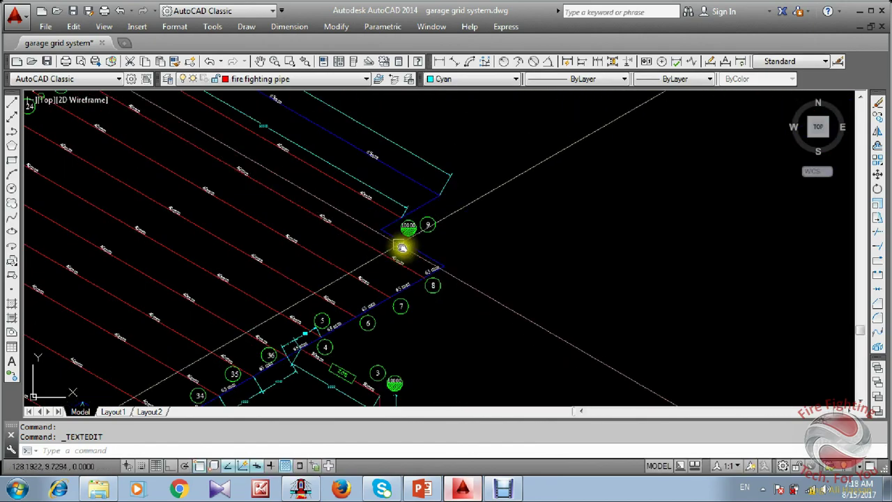
{"action": "scroll", "coordinate": [402, 247], "scroll_direction": "up", "scroll_amount": 4}
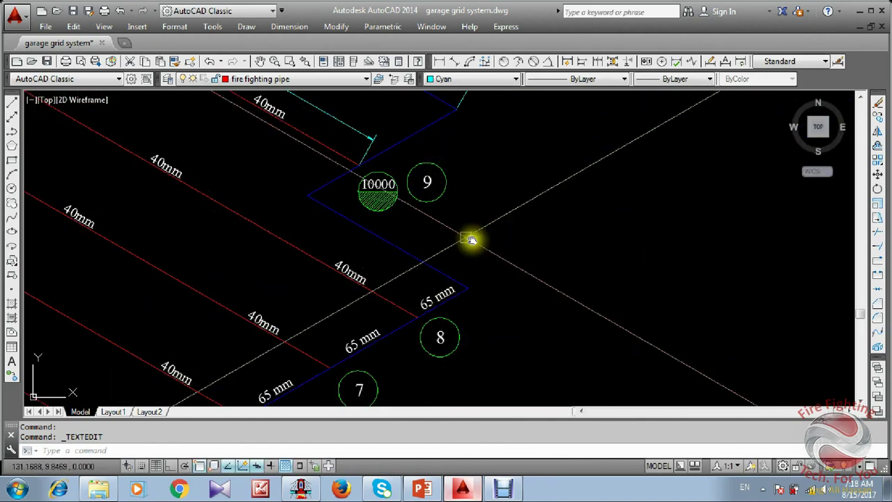
{"action": "left_click", "coordinate": [465, 488]}
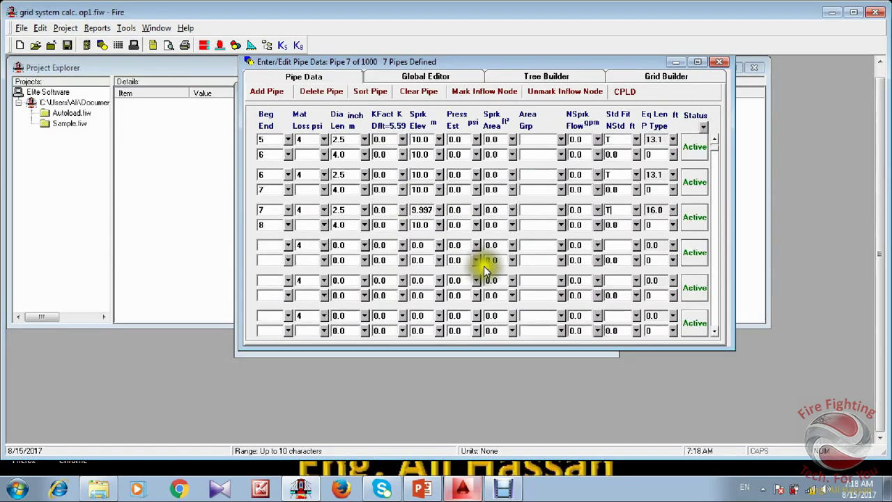
{"action": "left_click", "coordinate": [276, 244]}
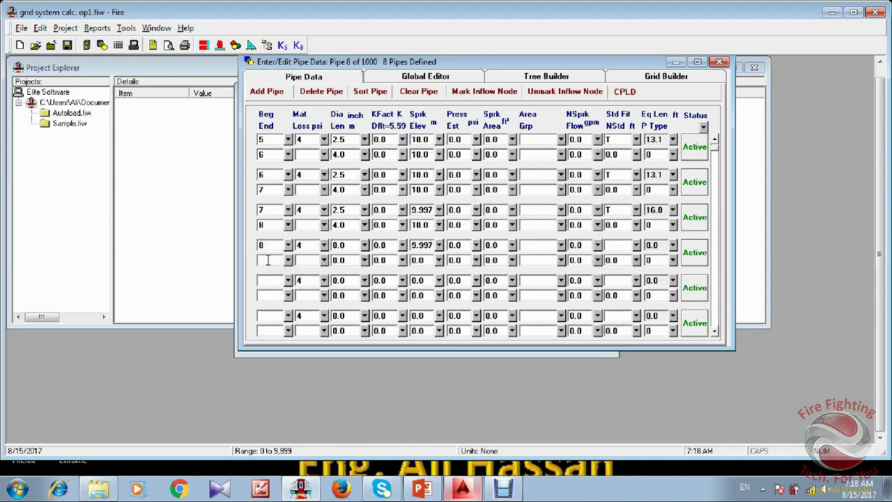
{"action": "key", "text": "Tab"}
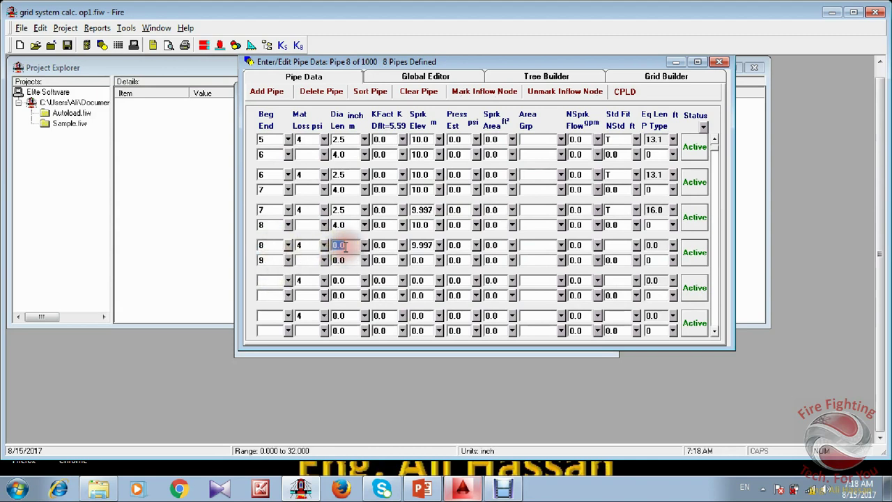
{"action": "left_click", "coordinate": [346, 260]}
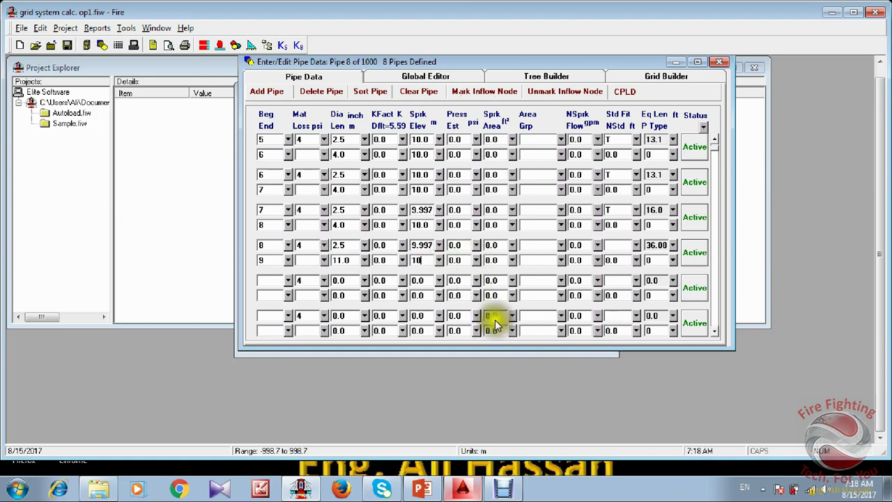
Check the bends between nodes 8 and 9 in AutoCAD and enter 2E as the standard fitting of pipe 8–9 in Elite Fire.
{"action": "left_click", "coordinate": [463, 488]}
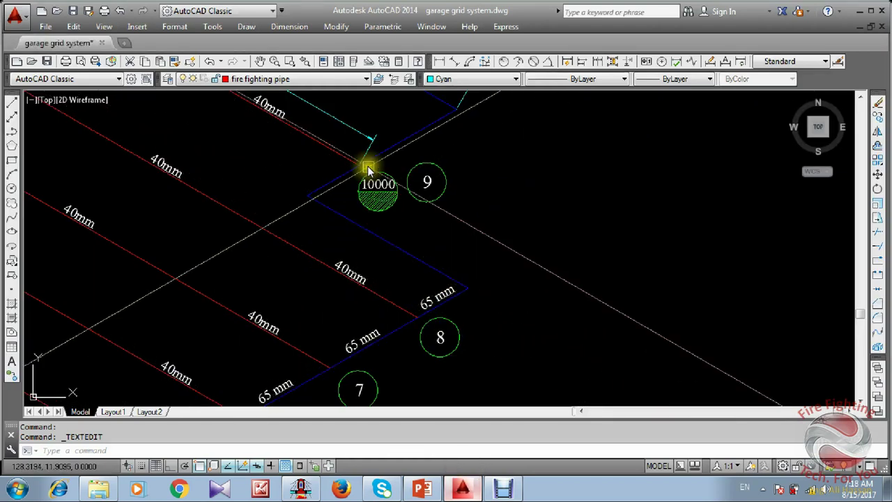
{"action": "scroll", "coordinate": [367, 166], "scroll_direction": "up", "scroll_amount": 3}
{"action": "scroll", "coordinate": [357, 206], "scroll_direction": "down", "scroll_amount": 2}
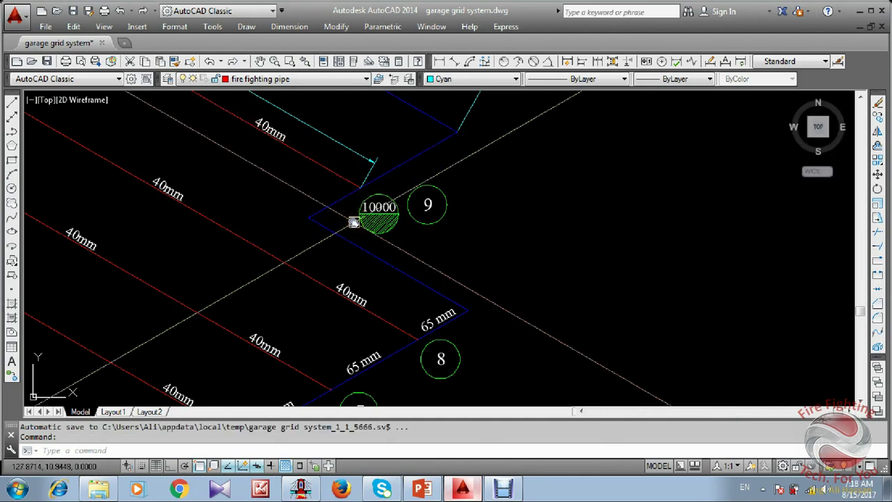
{"action": "left_click", "coordinate": [471, 488]}
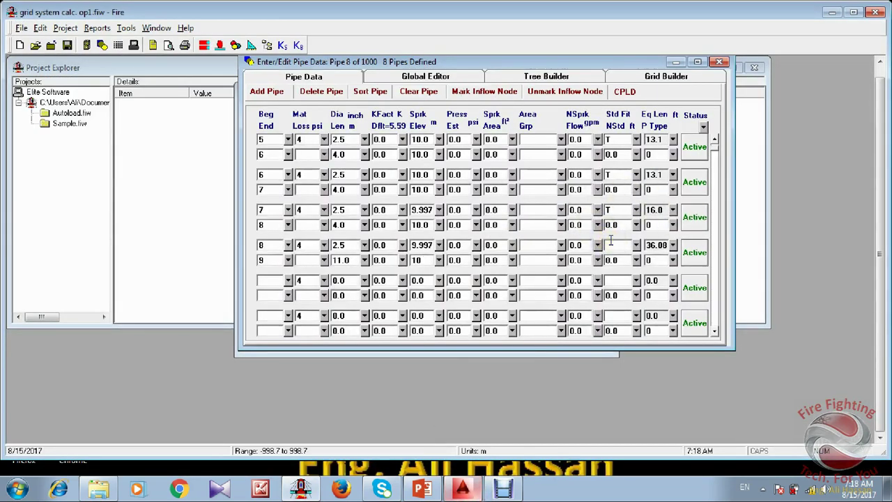
{"action": "left_click", "coordinate": [610, 240]}
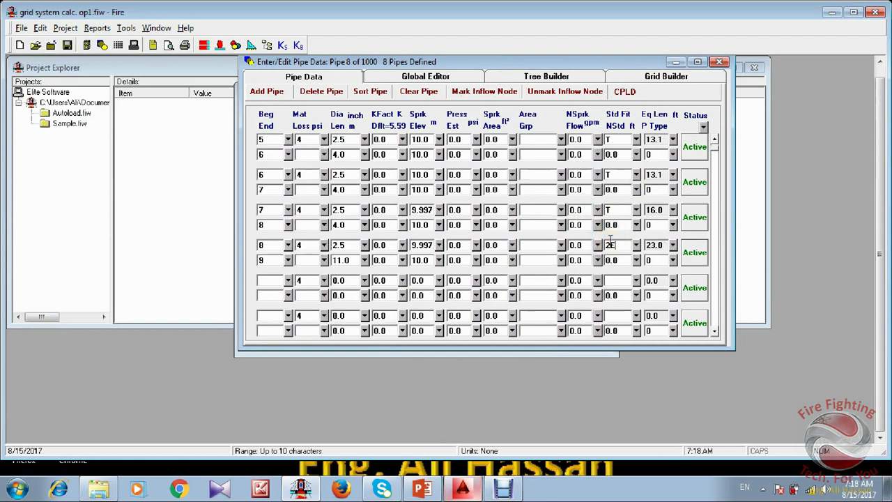
Set the standard fitting of pipe 8–9 to 2ET and start a new pipe with beginning node 9 and end node 10.
{"action": "left_click", "coordinate": [269, 280]}
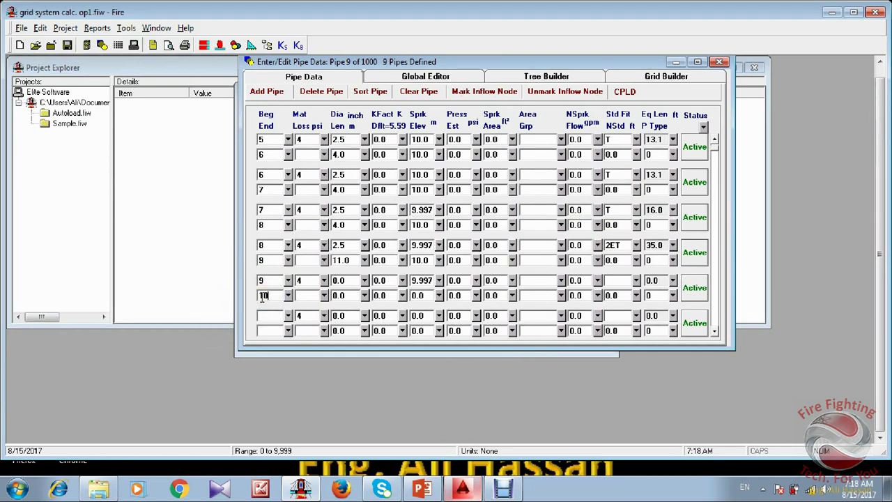
Switch to AutoCAD and examine the 65 mm route from node 9 to node 10 and the dimensioned offsets around the grid.
{"action": "left_click", "coordinate": [463, 488]}
{"action": "scroll", "coordinate": [436, 299], "scroll_direction": "up", "scroll_amount": 2}
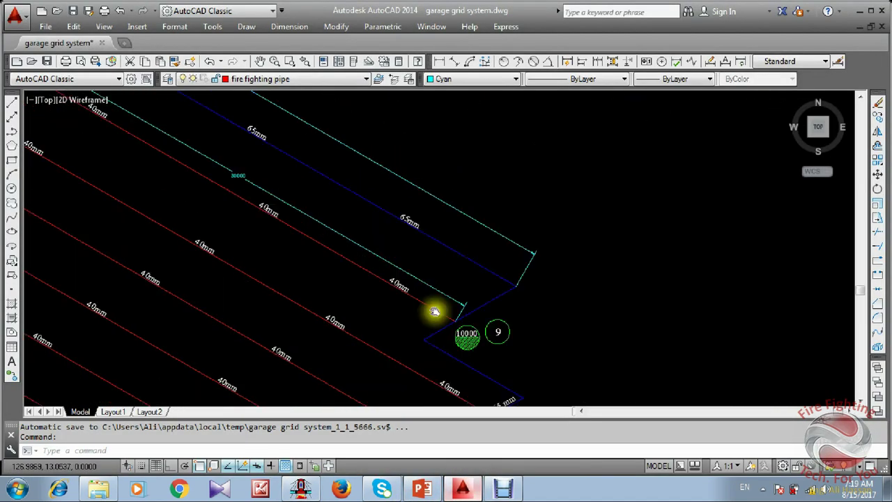
{"action": "scroll", "coordinate": [432, 311], "scroll_direction": "down", "scroll_amount": 4}
{"action": "scroll", "coordinate": [182, 187], "scroll_direction": "up", "scroll_amount": 3}
{"action": "scroll", "coordinate": [199, 193], "scroll_direction": "down", "scroll_amount": 2}
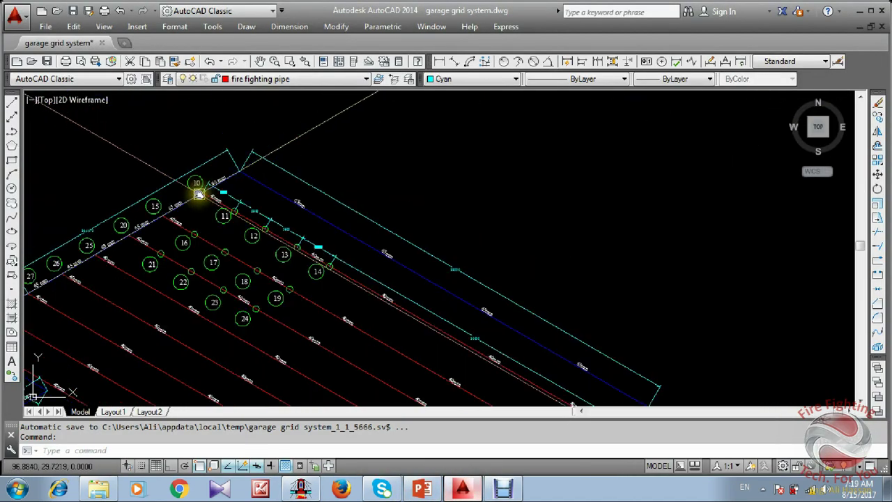
{"action": "scroll", "coordinate": [335, 209], "scroll_direction": "up", "scroll_amount": 2}
{"action": "scroll", "coordinate": [517, 310], "scroll_direction": "down", "scroll_amount": 4}
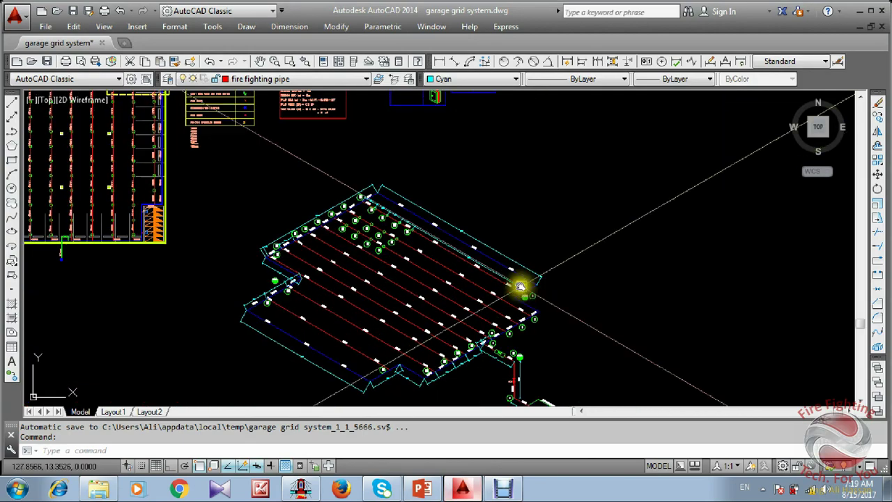
{"action": "scroll", "coordinate": [538, 299], "scroll_direction": "up", "scroll_amount": 4}
{"action": "scroll", "coordinate": [540, 298], "scroll_direction": "down", "scroll_amount": 4}
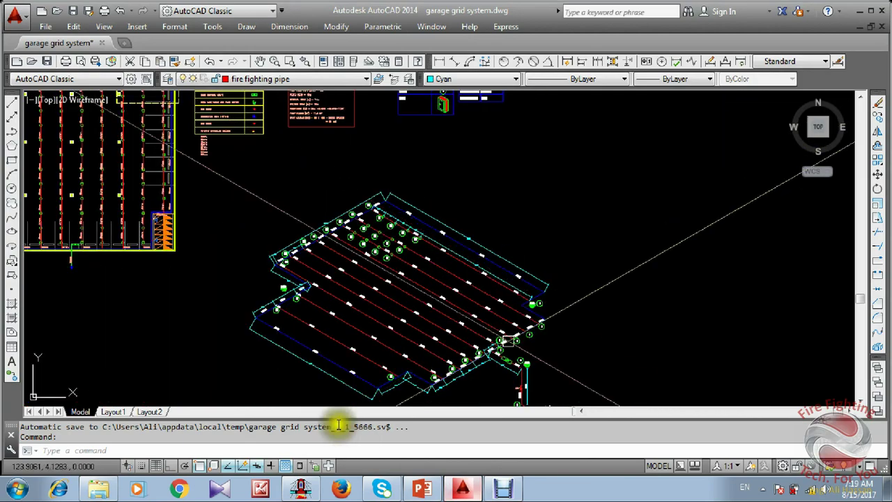
{"action": "scroll", "coordinate": [349, 370], "scroll_direction": "up", "scroll_amount": 6}
{"action": "scroll", "coordinate": [412, 268], "scroll_direction": "down", "scroll_amount": 4}
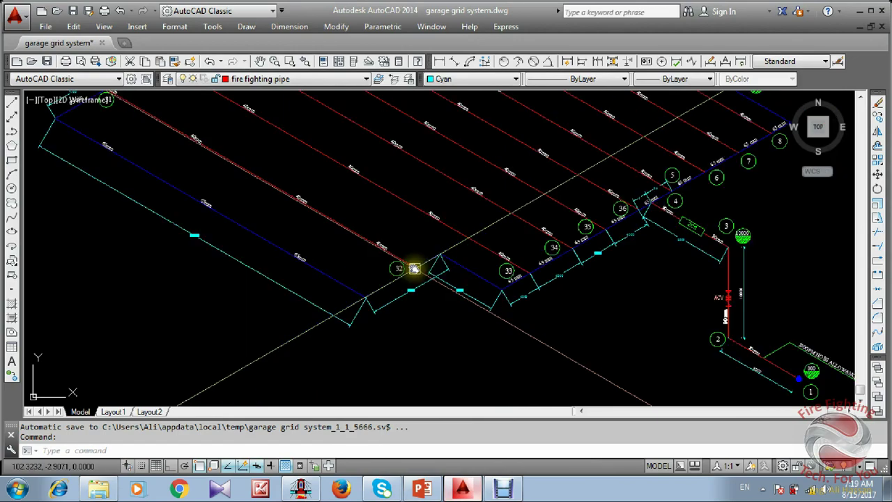
{"action": "scroll", "coordinate": [416, 271], "scroll_direction": "up", "scroll_amount": 2}
{"action": "scroll", "coordinate": [422, 286], "scroll_direction": "up", "scroll_amount": 2}
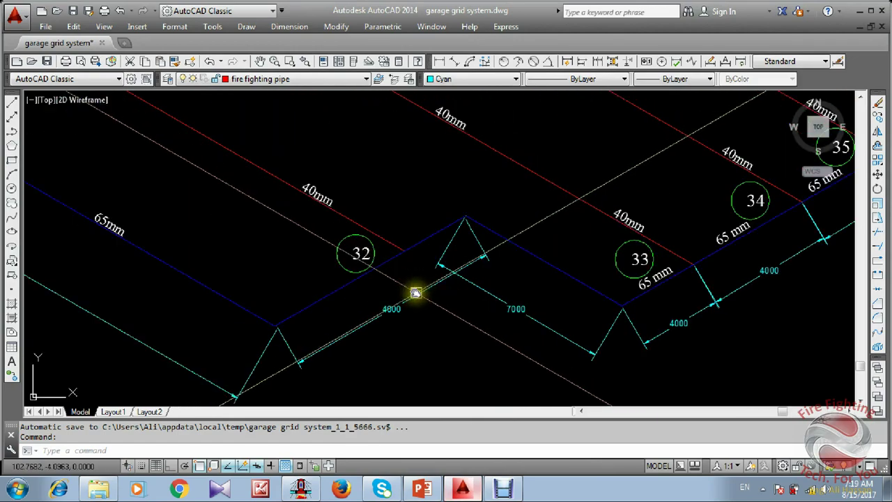
{"action": "scroll", "coordinate": [415, 292], "scroll_direction": "down", "scroll_amount": 5}
{"action": "scroll", "coordinate": [536, 235], "scroll_direction": "up", "scroll_amount": 5}
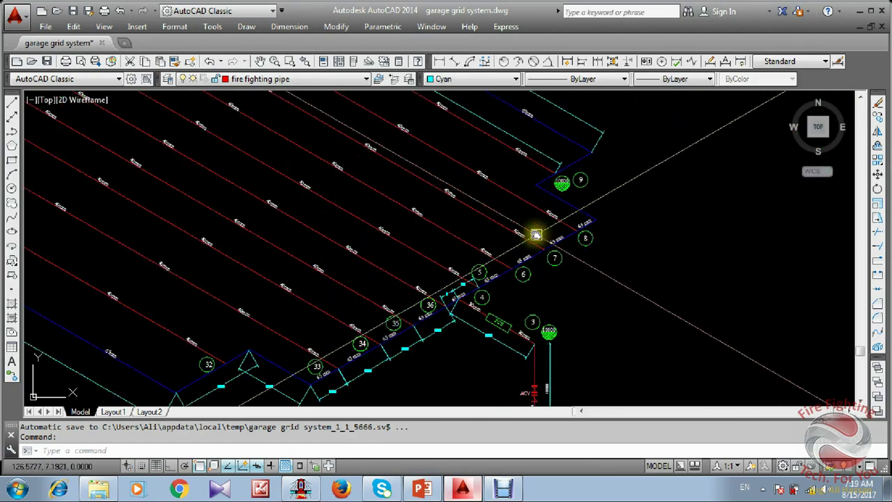
{"action": "scroll", "coordinate": [548, 178], "scroll_direction": "down", "scroll_amount": 5}
In the AutoCAD floor plan, measure the 65 mm main from the last 40 mm branch to the corner above the orange stair symbol.
{"action": "middle_click_drag", "start_coordinate": [220, 143], "coordinate": [309, 195]}
{"action": "middle_click_drag", "start_coordinate": [258, 147], "coordinate": [286, 253]}
{"action": "scroll", "coordinate": [298, 239], "scroll_direction": "up", "scroll_amount": 5}
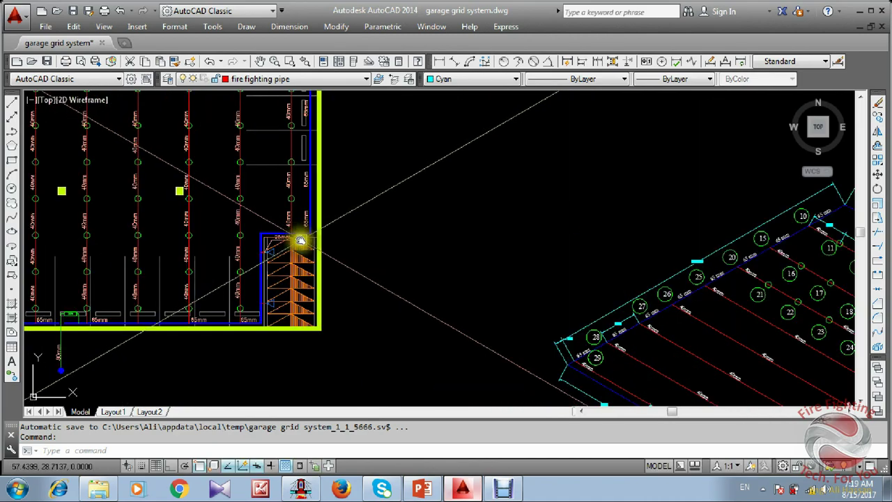
{"action": "type", "text": "i"}
{"action": "key", "text": "Return"}
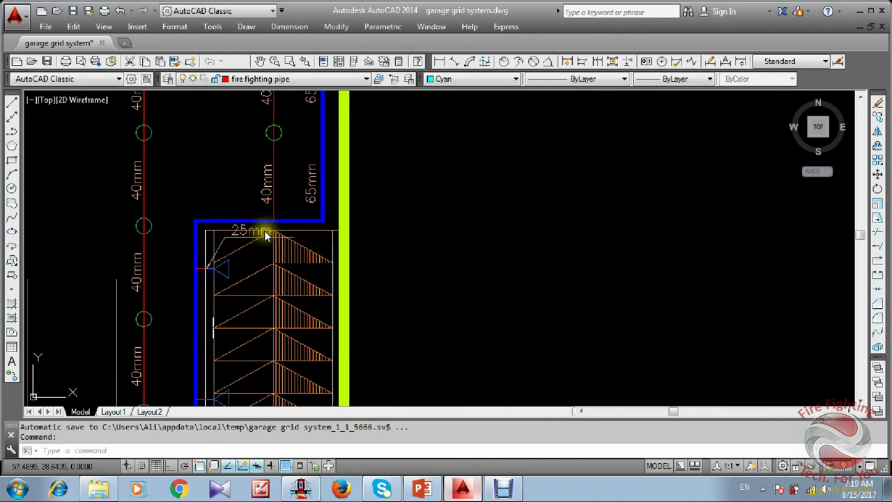
{"action": "left_click", "coordinate": [274, 221]}
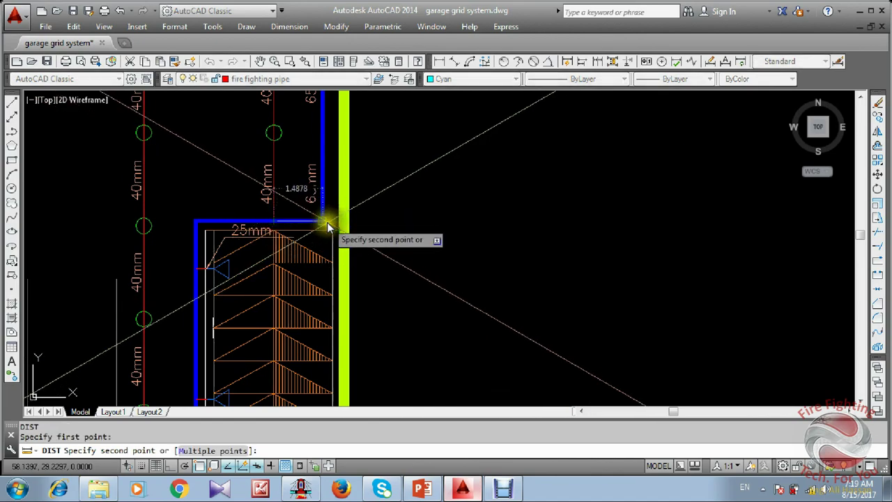
{"action": "key", "text": "Escape"}
Add an aligned dimension along the 65 mm pipe from node 9 to the adjacent outer corner in the isometric drawing.
{"action": "scroll", "coordinate": [327, 222], "scroll_direction": "down", "scroll_amount": 6}
{"action": "scroll", "coordinate": [544, 299], "scroll_direction": "up", "scroll_amount": 10}
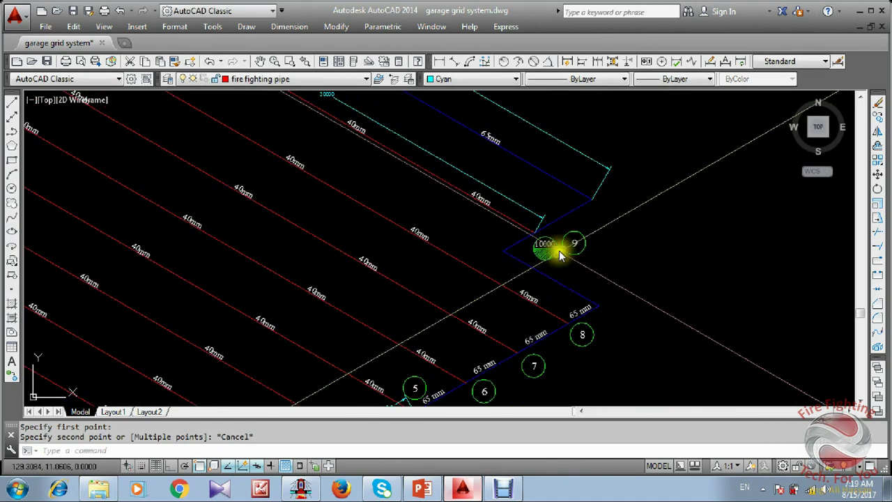
{"action": "left_click", "coordinate": [454, 61]}
{"action": "left_click", "coordinate": [414, 219]}
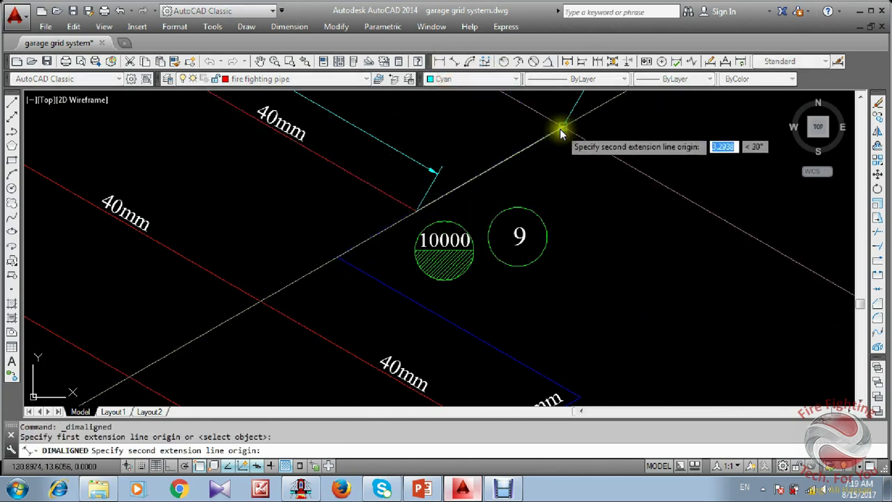
{"action": "left_click", "coordinate": [565, 127]}
{"action": "left_click", "coordinate": [588, 170]}
Change the text of the new aligned dimension beside node 9 to 1500.
{"action": "scroll", "coordinate": [477, 239], "scroll_direction": "up", "scroll_amount": 5}
{"action": "double_click", "coordinate": [574, 183]}
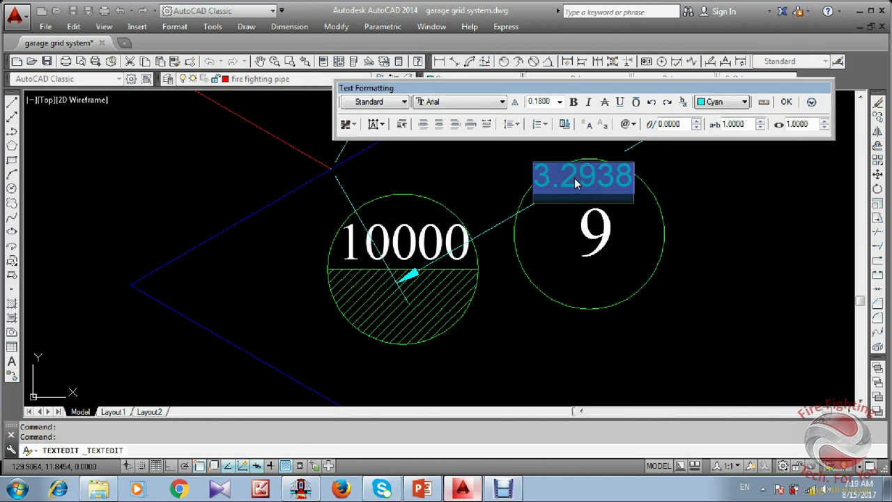
{"action": "type", "text": "1500"}
{"action": "left_click", "coordinate": [672, 289]}
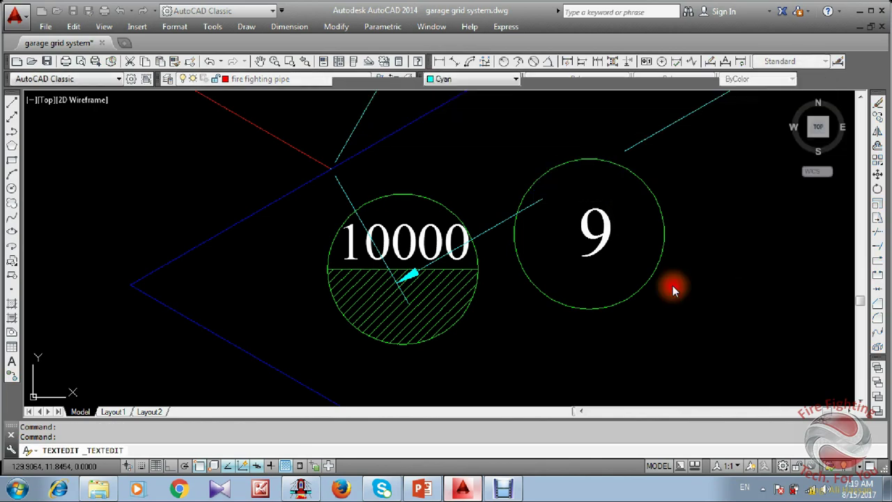
{"action": "key", "text": "Escape"}
Examine the dimensions and pipe size along the outer 65 mm run from node 9 to node 10.
{"action": "scroll", "coordinate": [622, 274], "scroll_direction": "down", "scroll_amount": 3}
{"action": "middle_click_drag", "start_coordinate": [574, 275], "coordinate": [506, 297]}
{"action": "scroll", "coordinate": [503, 286], "scroll_direction": "down", "scroll_amount": 2}
{"action": "scroll", "coordinate": [344, 131], "scroll_direction": "up", "scroll_amount": 1}
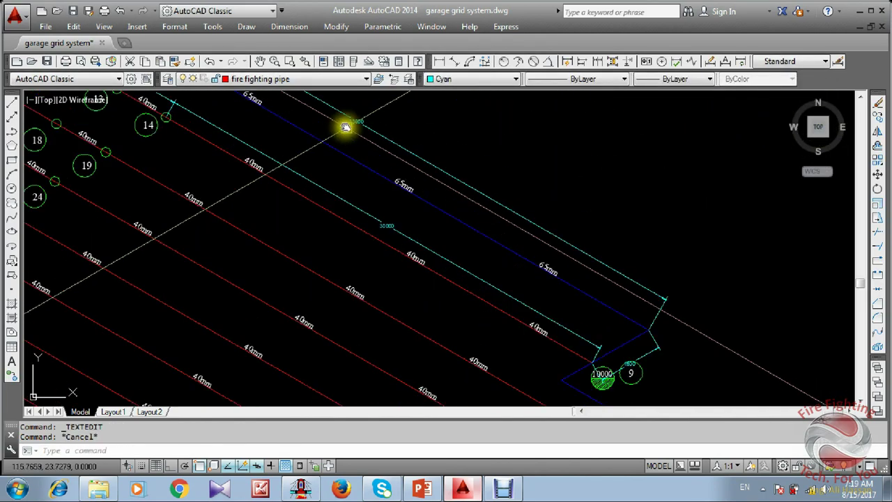
{"action": "scroll", "coordinate": [346, 127], "scroll_direction": "up", "scroll_amount": 3}
{"action": "scroll", "coordinate": [359, 196], "scroll_direction": "down", "scroll_amount": 6}
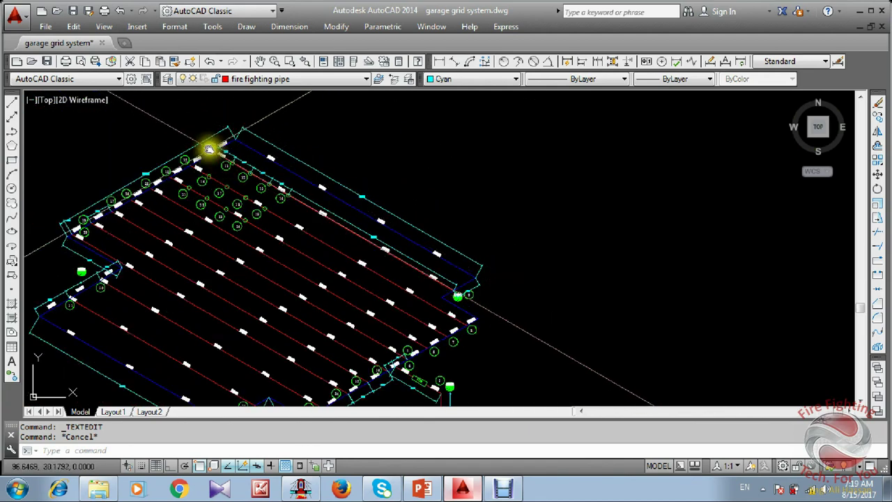
{"action": "scroll", "coordinate": [219, 140], "scroll_direction": "up", "scroll_amount": 4}
{"action": "middle_click_drag", "start_coordinate": [244, 151], "coordinate": [292, 173]}
{"action": "scroll", "coordinate": [294, 175], "scroll_direction": "down", "scroll_amount": 1}
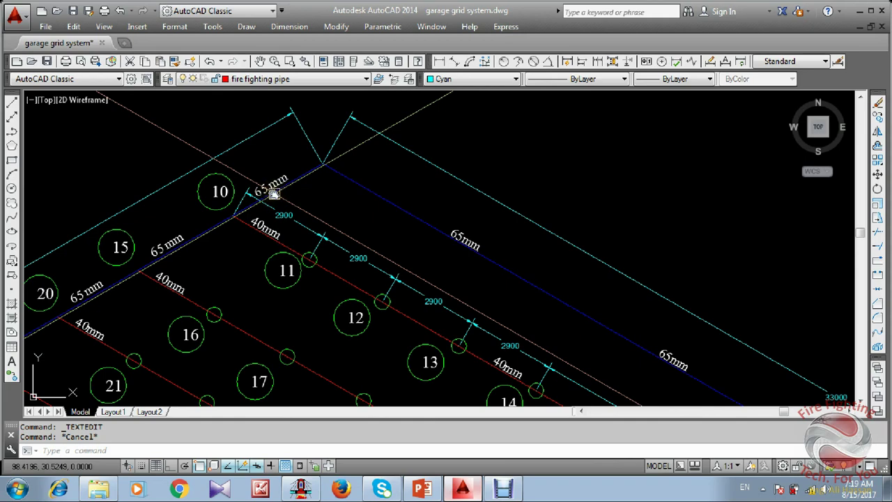
{"action": "scroll", "coordinate": [325, 199], "scroll_direction": "down", "scroll_amount": 3}
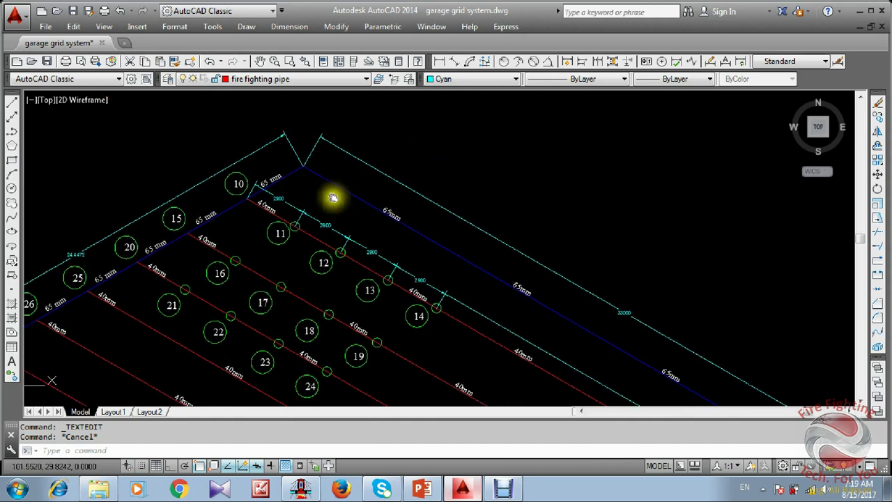
{"action": "middle_click_drag", "start_coordinate": [333, 197], "coordinate": [331, 194]}
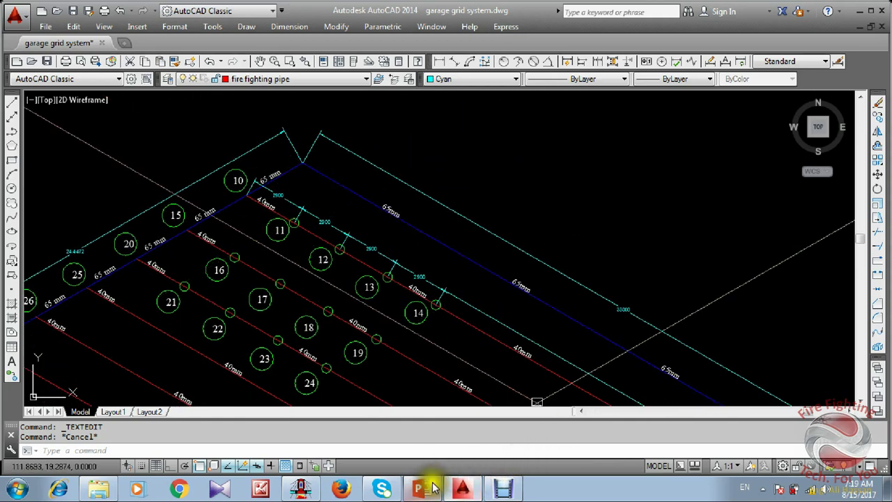
Switch to Elite Fire and define pipe 9–10 with 2.5 in diameter, 36 m length and 10 m elevation.
{"action": "left_click", "coordinate": [462, 488]}
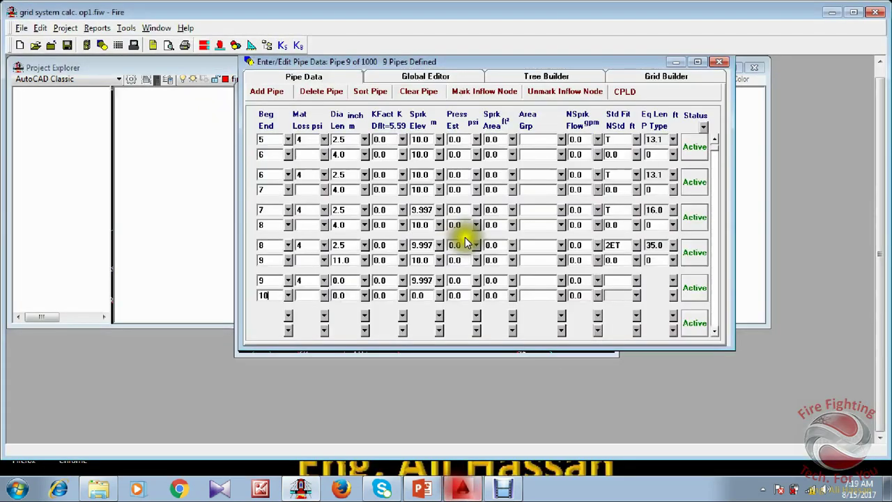
{"action": "type", "text": "10"}
{"action": "left_click", "coordinate": [347, 297]}
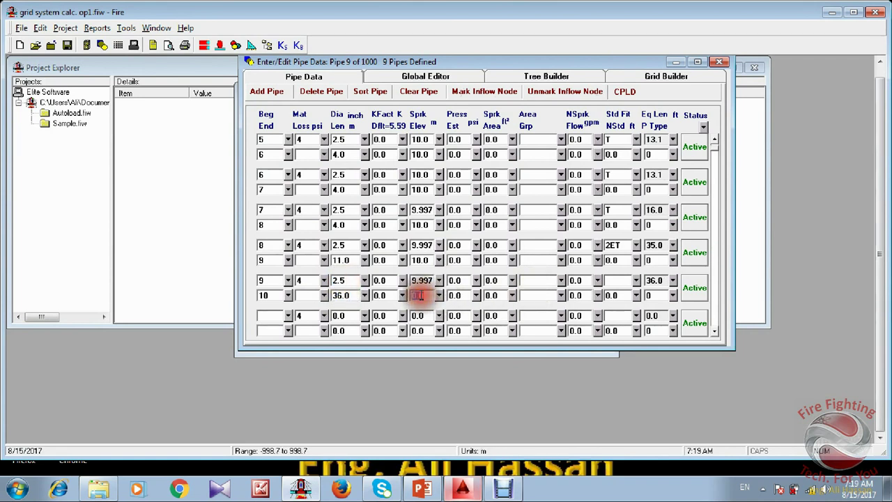
Check the bends between nodes 9 and 10 in AutoCAD and enter 2ET as the standard fitting of pipe 9–10 in Elite Fire.
{"action": "left_click", "coordinate": [616, 281]}
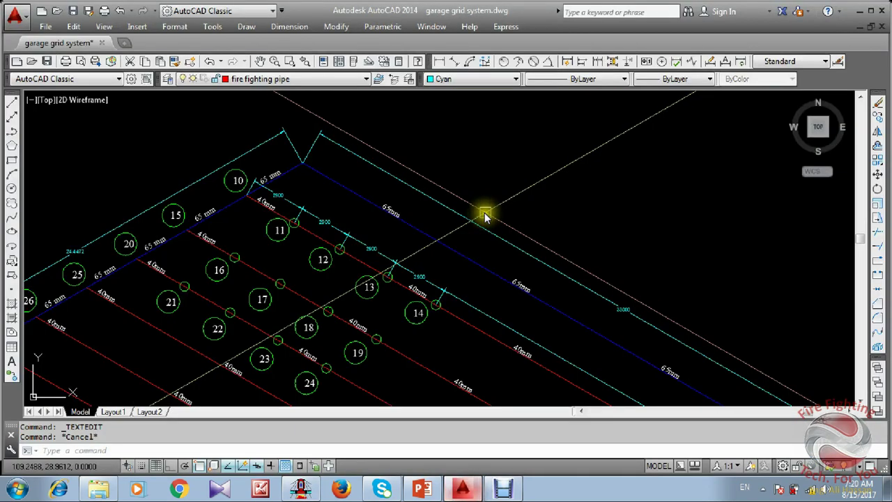
{"action": "scroll", "coordinate": [474, 223], "scroll_direction": "down", "scroll_amount": 5}
{"action": "scroll", "coordinate": [456, 244], "scroll_direction": "up", "scroll_amount": 8}
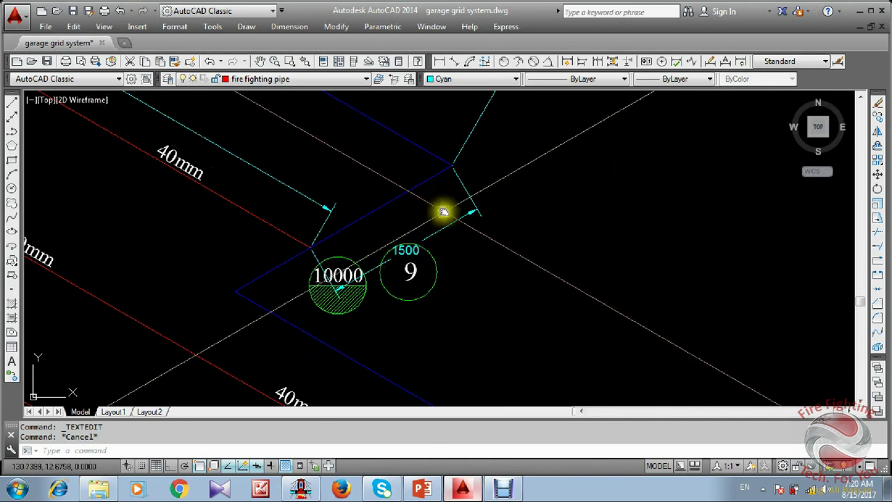
{"action": "scroll", "coordinate": [472, 256], "scroll_direction": "down", "scroll_amount": 6}
{"action": "scroll", "coordinate": [240, 133], "scroll_direction": "up", "scroll_amount": 7}
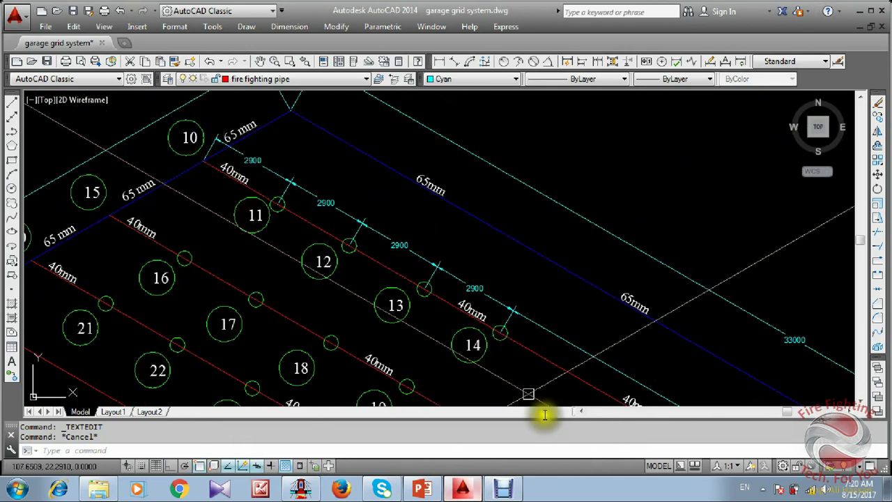
{"action": "left_click", "coordinate": [463, 486]}
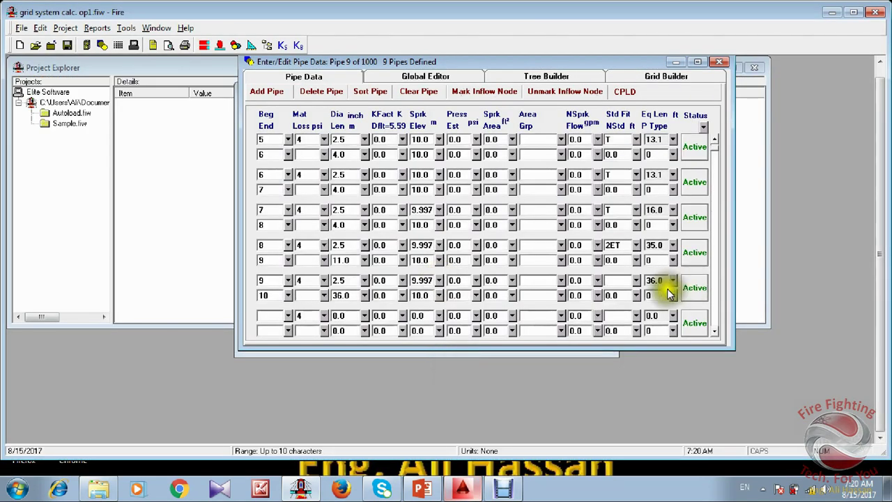
{"action": "left_click", "coordinate": [605, 280]}
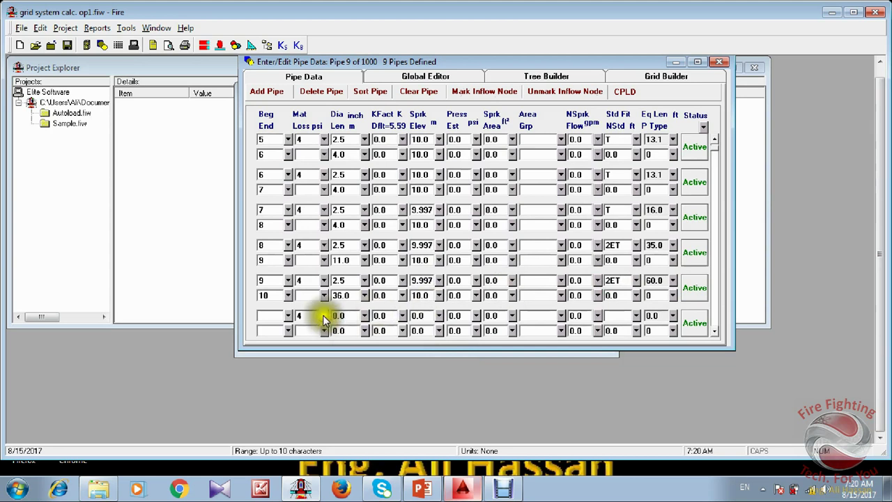
Start the next pipe at node 10, check the 40 mm branch in AutoCAD, and set the pipe's end node to 11 in Elite Fire.
{"action": "left_click", "coordinate": [269, 317]}
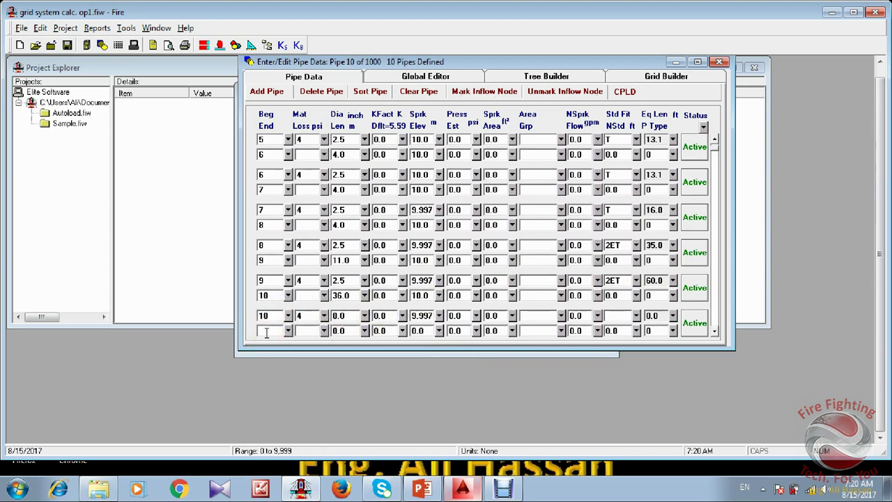
{"action": "left_click", "coordinate": [464, 487]}
{"action": "scroll", "coordinate": [235, 193], "scroll_direction": "up", "scroll_amount": 2}
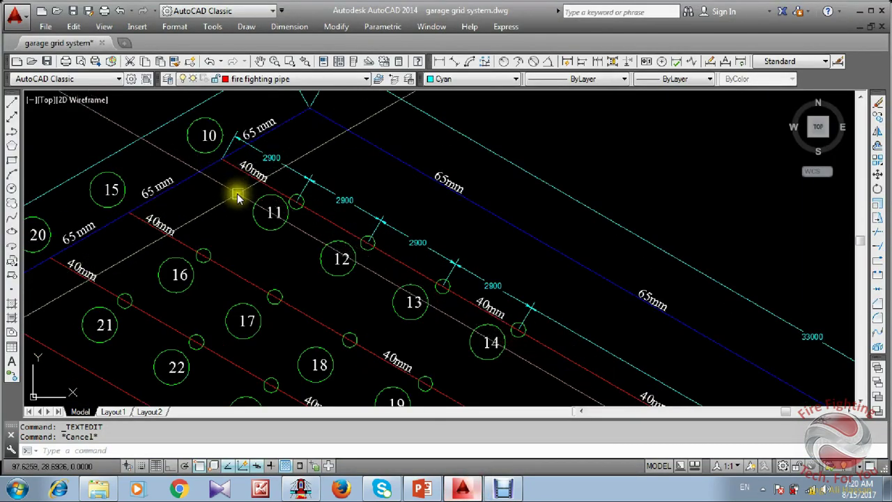
{"action": "scroll", "coordinate": [249, 193], "scroll_direction": "down", "scroll_amount": 3}
{"action": "scroll", "coordinate": [243, 168], "scroll_direction": "up", "scroll_amount": 1}
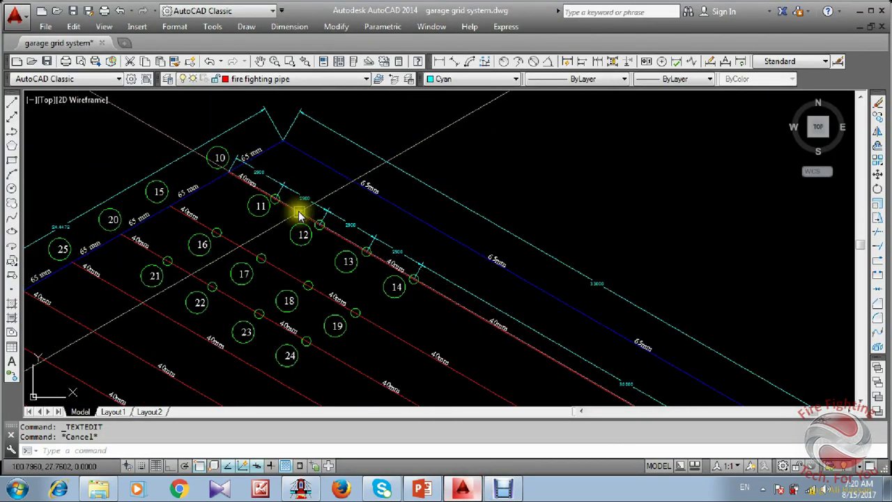
{"action": "scroll", "coordinate": [296, 206], "scroll_direction": "down", "scroll_amount": 3}
{"action": "scroll", "coordinate": [278, 211], "scroll_direction": "up", "scroll_amount": 3}
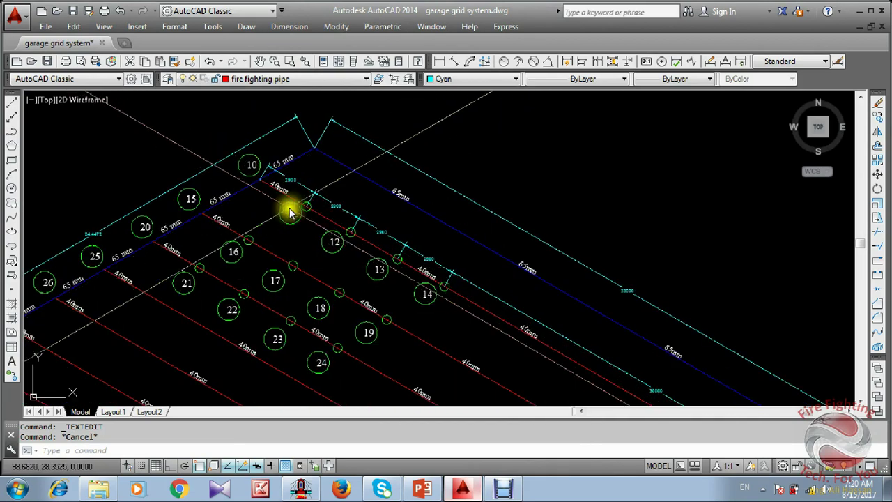
{"action": "left_click", "coordinate": [341, 261]}
{"action": "left_click", "coordinate": [460, 484]}
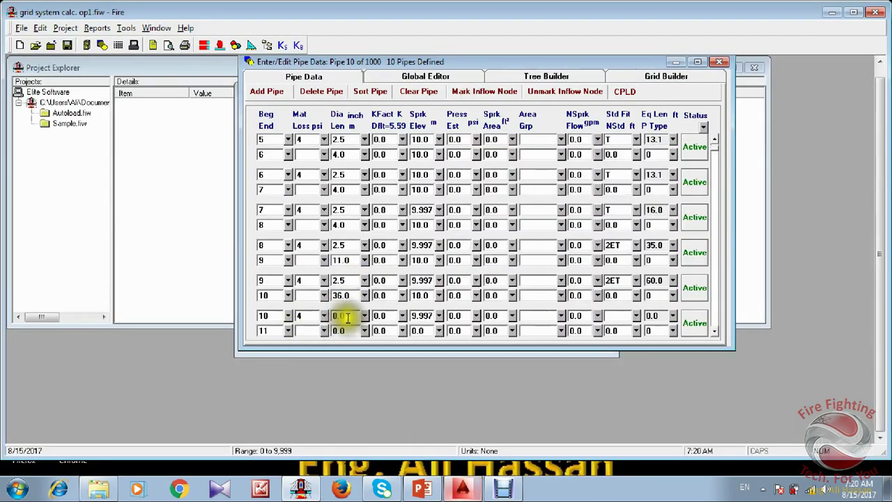
Set pipe 10–11 to 1.5 in diameter, check its length in AutoCAD, and enter 2.9 m length and 10 m elevation in Elite Fire.
{"action": "left_click", "coordinate": [348, 317]}
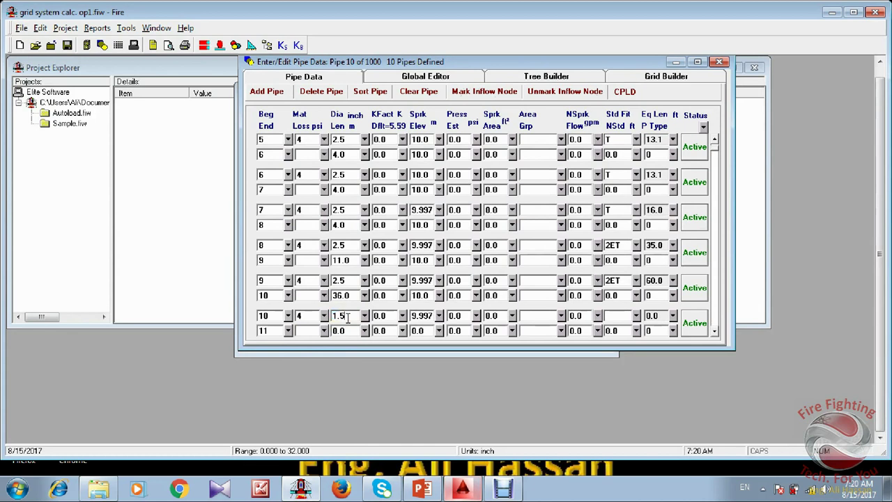
{"action": "left_click", "coordinate": [349, 330]}
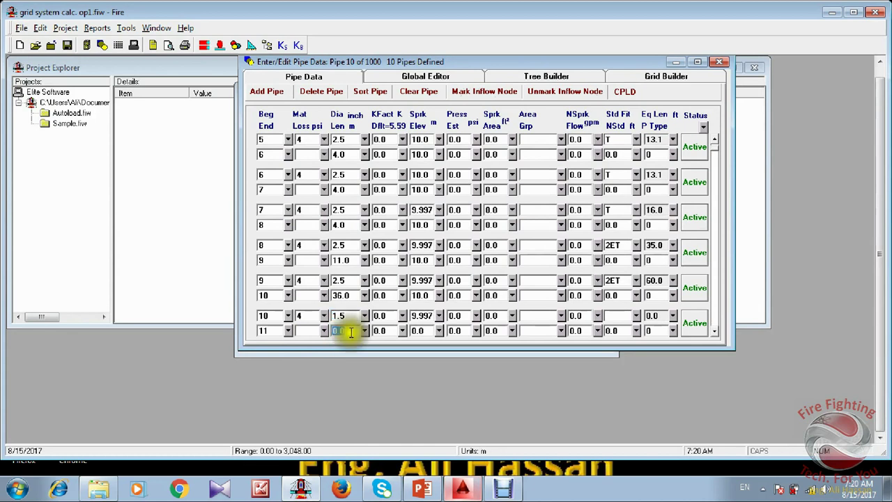
{"action": "left_click", "coordinate": [461, 490]}
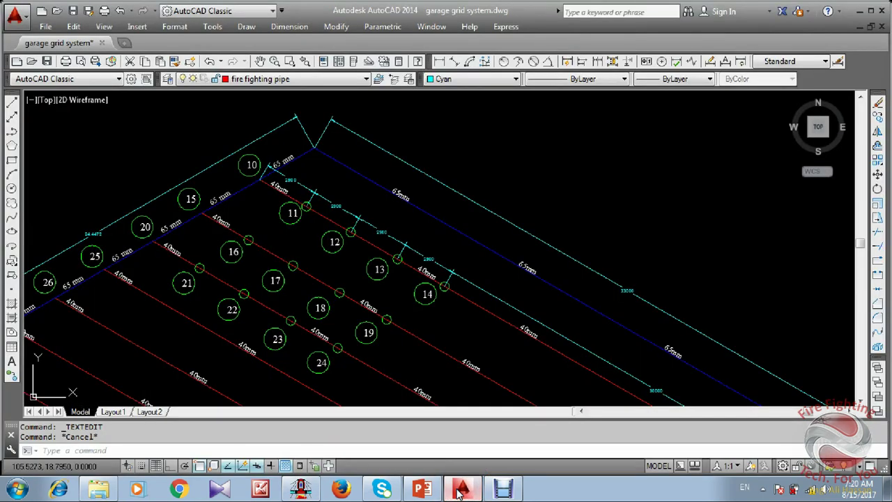
{"action": "scroll", "coordinate": [285, 179], "scroll_direction": "up", "scroll_amount": 4}
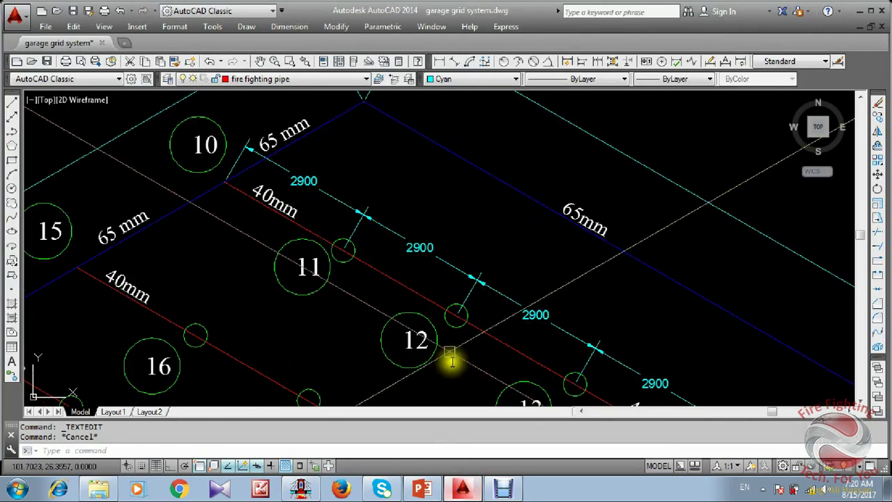
{"action": "left_click", "coordinate": [461, 489]}
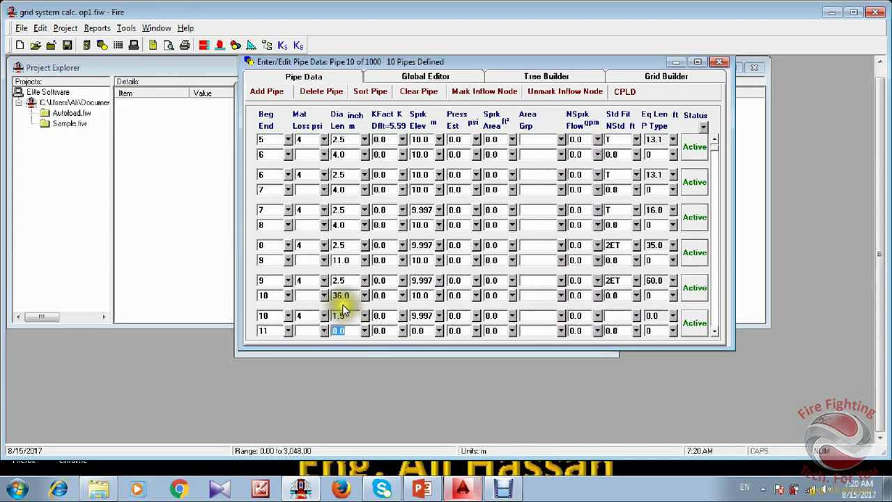
{"action": "type", "text": "2.9"}
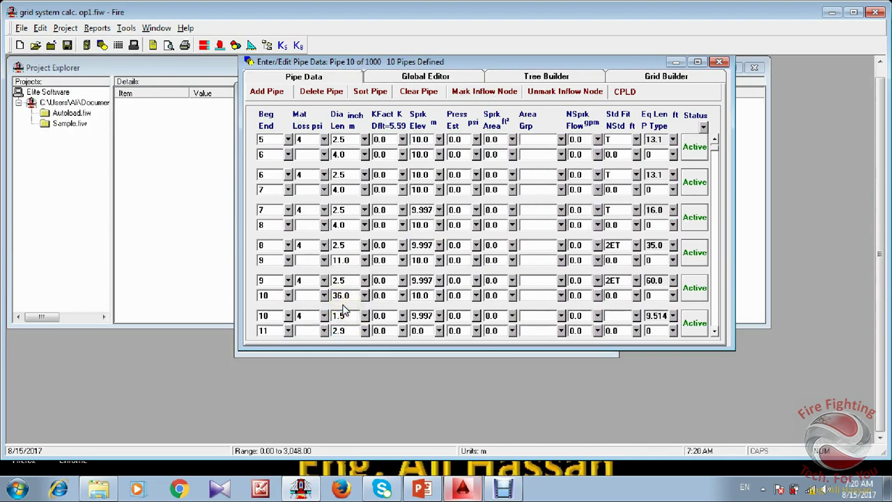
{"action": "left_click", "coordinate": [421, 331]}
Check the sprinkler at node 11 in AutoCAD, then enter K-factor 5.6 for node 11 and standard fitting T for pipe 10–11 in Elite Fire.
{"action": "left_click", "coordinate": [620, 316]}
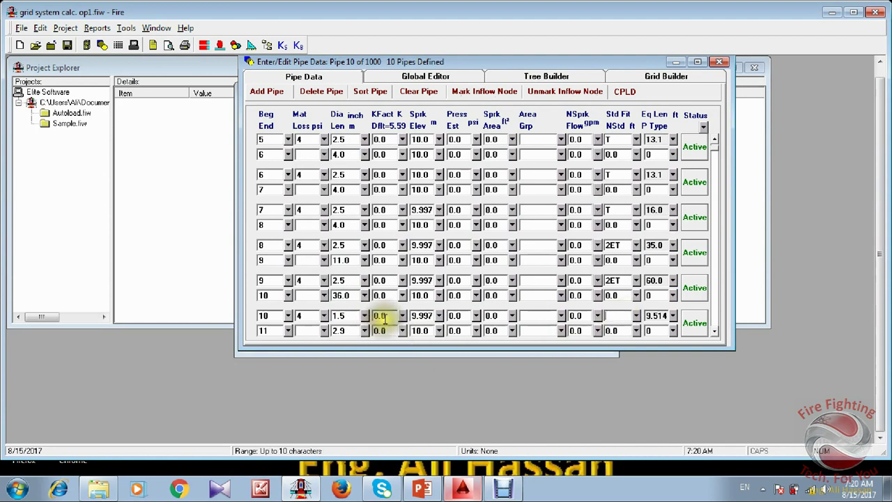
{"action": "left_click", "coordinate": [462, 488]}
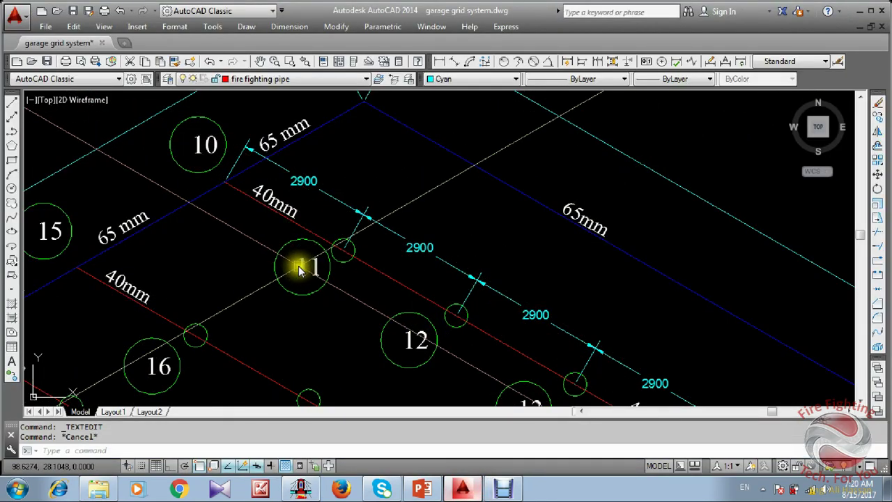
{"action": "left_click", "coordinate": [462, 488]}
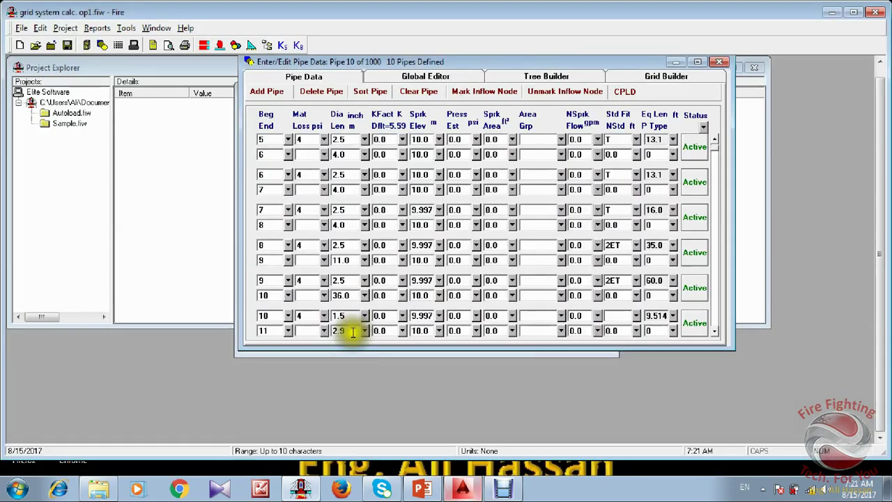
{"action": "left_click", "coordinate": [391, 331]}
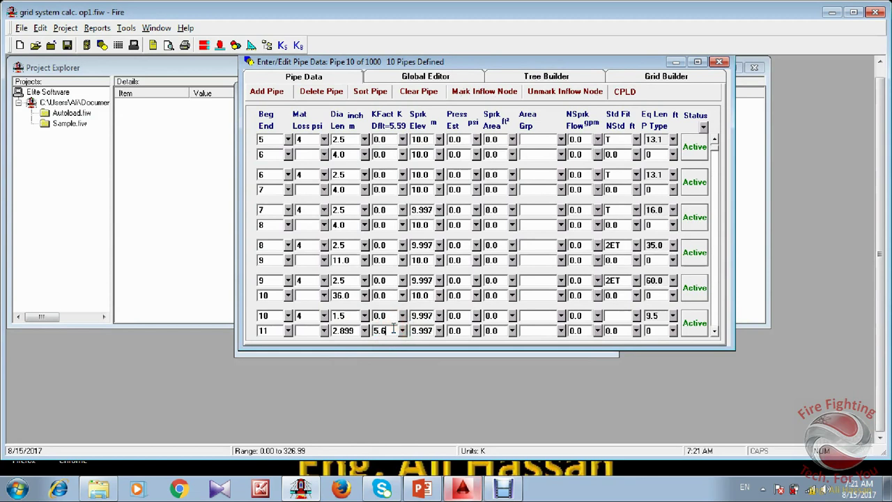
{"action": "left_click", "coordinate": [620, 316]}
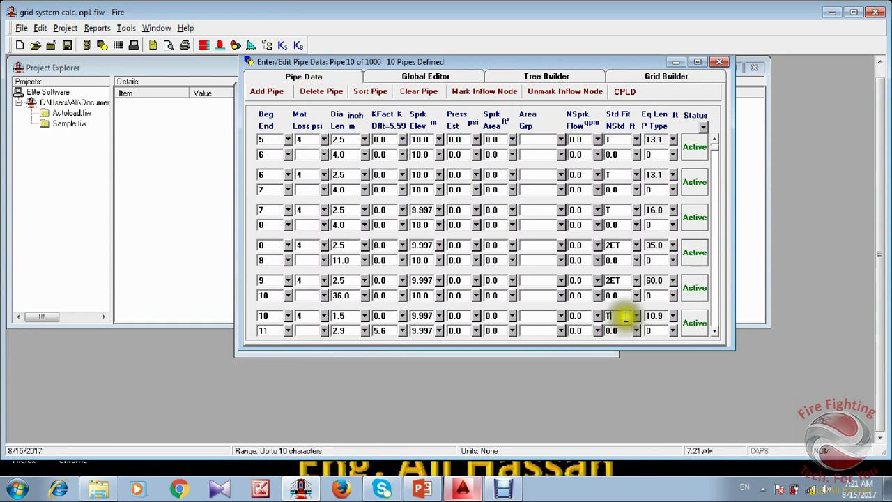
Add a pipe from node 11 to node 12, check that segment in AutoCAD, and return to Elite Fire.
{"action": "left_click", "coordinate": [715, 333]}
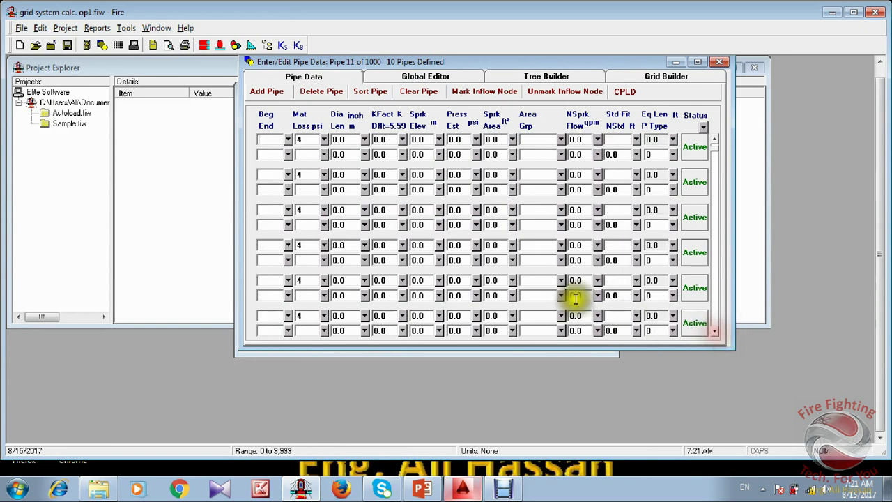
{"action": "type", "text": "11"}
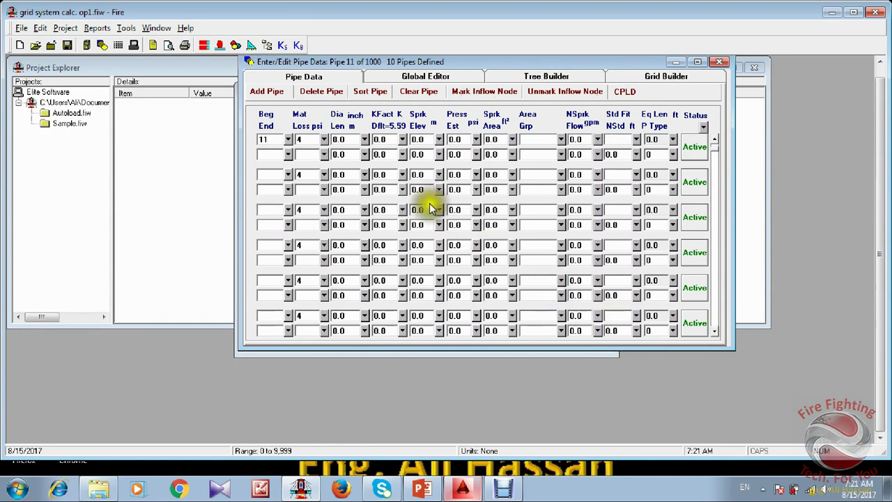
{"action": "left_click", "coordinate": [279, 155]}
{"action": "type", "text": "12"}
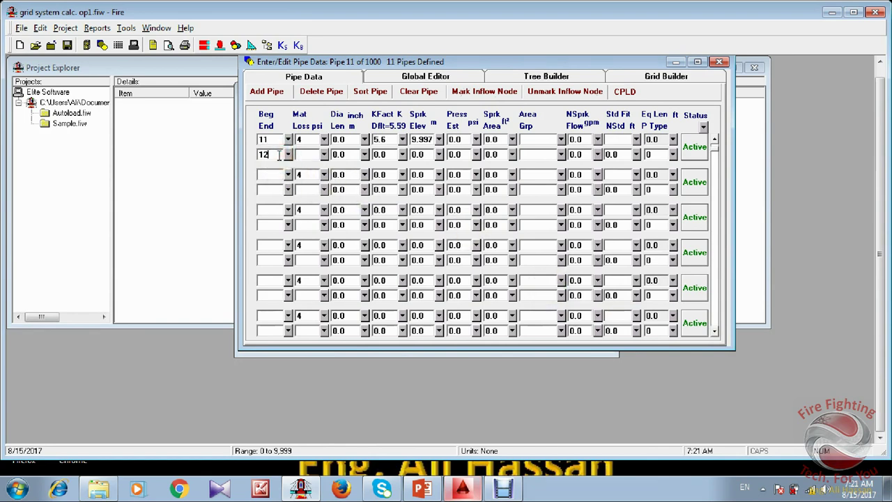
{"action": "left_click", "coordinate": [464, 490]}
{"action": "middle_click_drag", "start_coordinate": [404, 299], "coordinate": [354, 270]}
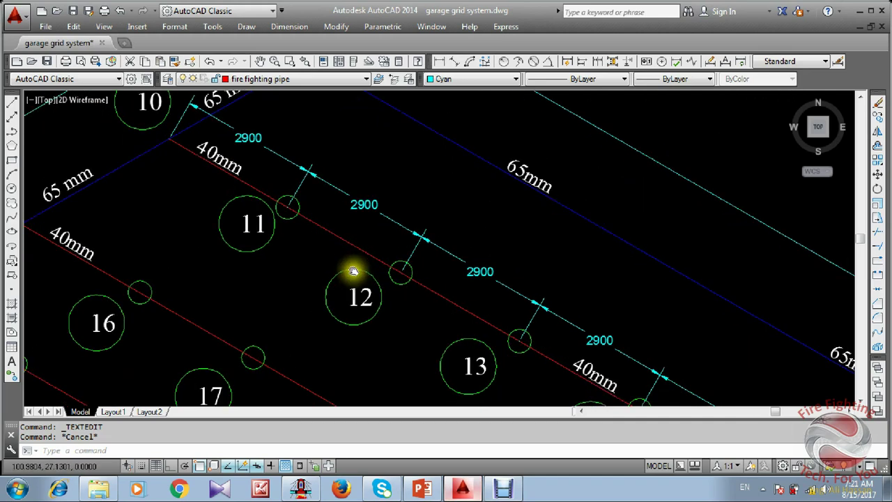
{"action": "left_click", "coordinate": [457, 488]}
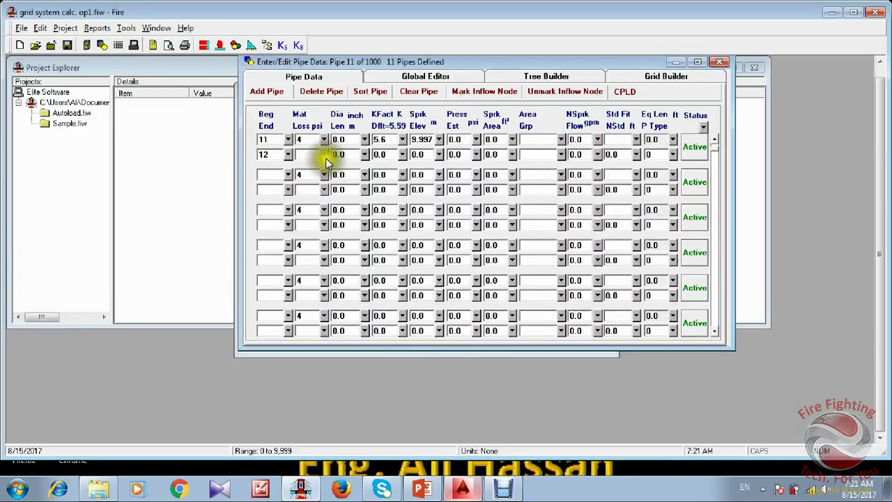
Define pipe 11–12 with K-factor 5.6 at node 12, 1.5 in diameter, 2.9 m length, 10 m elevation and standard fitting T.
{"action": "left_click", "coordinate": [380, 154]}
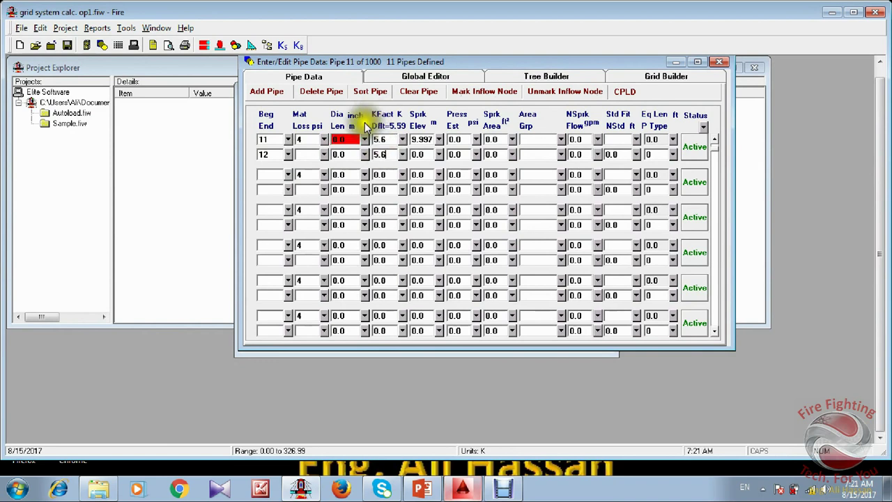
{"action": "left_click", "coordinate": [347, 140]}
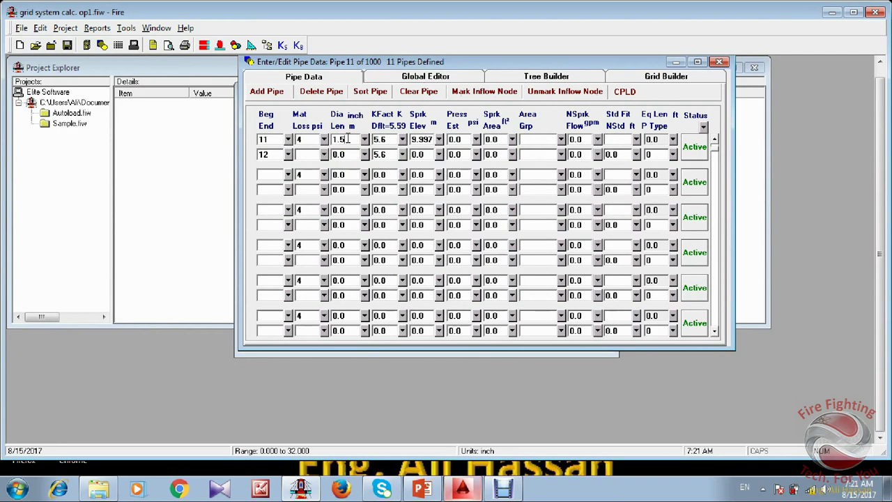
{"action": "left_click", "coordinate": [344, 154]}
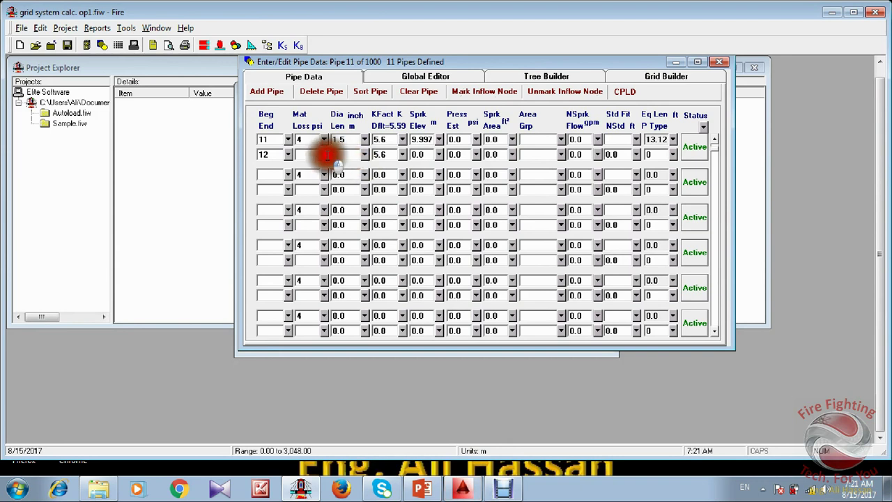
{"action": "type", "text": "2.9"}
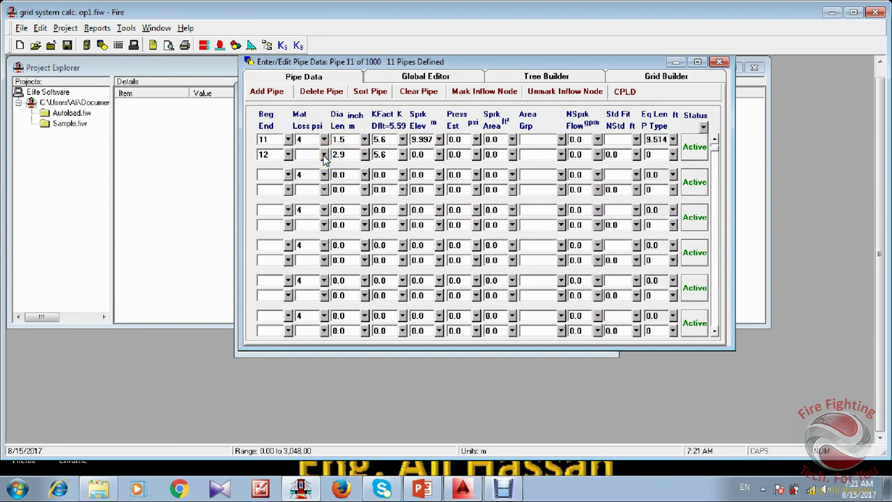
{"action": "left_click", "coordinate": [419, 154]}
{"action": "type", "text": "10"}
{"action": "left_click", "coordinate": [608, 139]}
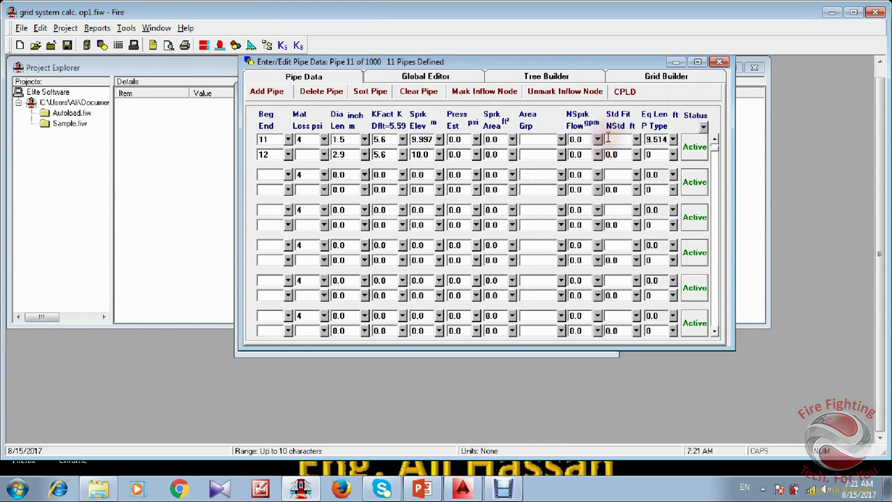
{"action": "type", "text": "T"}
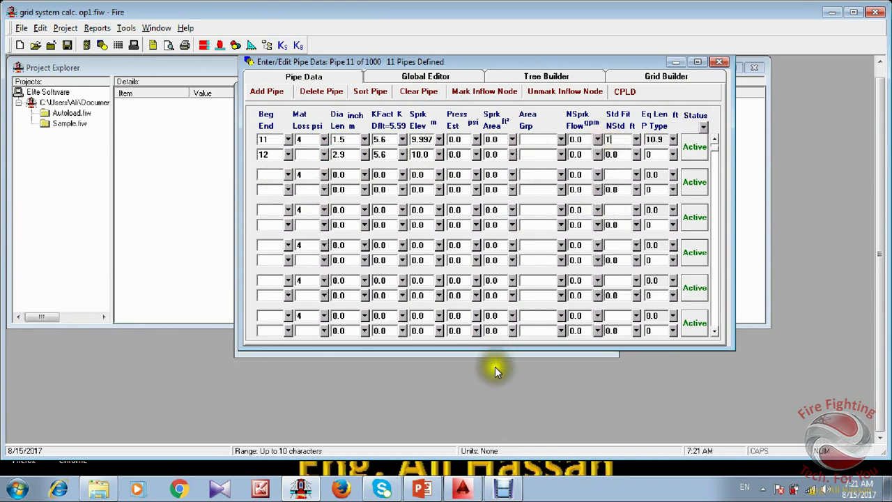
Check the branch past node 12 in AutoCAD and add a pipe from node 12 to node 13 in Elite Fire.
{"action": "left_click", "coordinate": [463, 488]}
{"action": "middle_click_drag", "start_coordinate": [381, 225], "coordinate": [423, 237]}
{"action": "scroll", "coordinate": [465, 265], "scroll_direction": "down", "scroll_amount": 2}
{"action": "scroll", "coordinate": [464, 281], "scroll_direction": "up", "scroll_amount": 2}
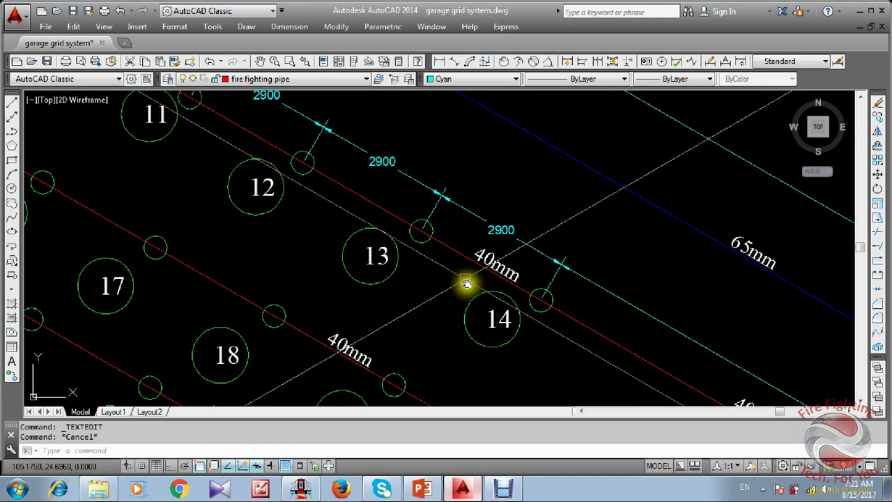
{"action": "left_click", "coordinate": [464, 489]}
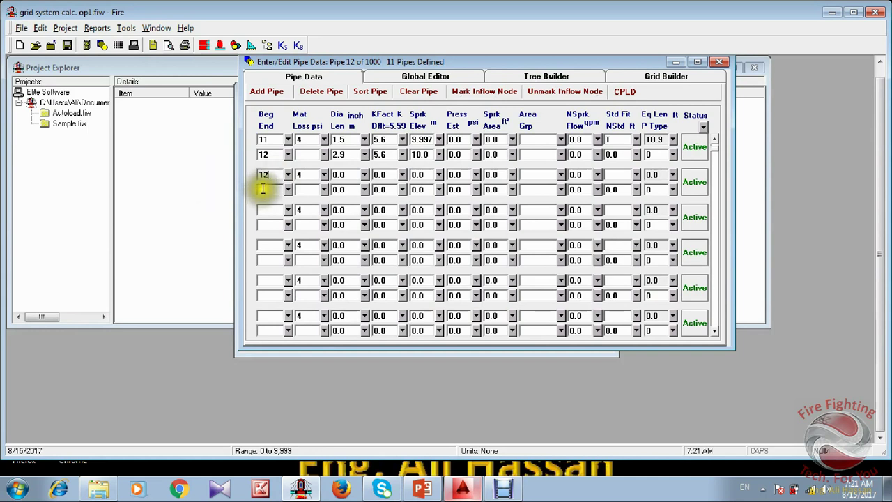
{"action": "left_click", "coordinate": [263, 189]}
{"action": "type", "text": "13"}
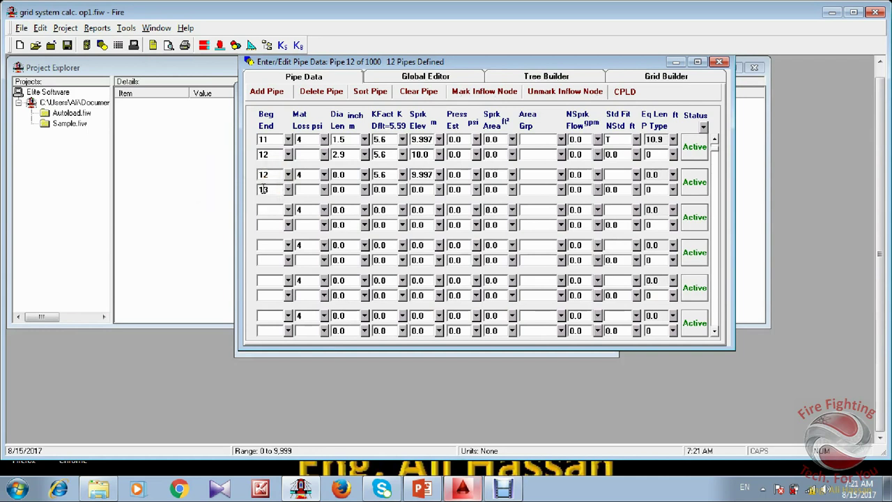
Set pipe 12–13 to 1.5 in diameter and 2.9 m length, with K-factor 5.6 at node 13.
{"action": "left_click", "coordinate": [344, 175]}
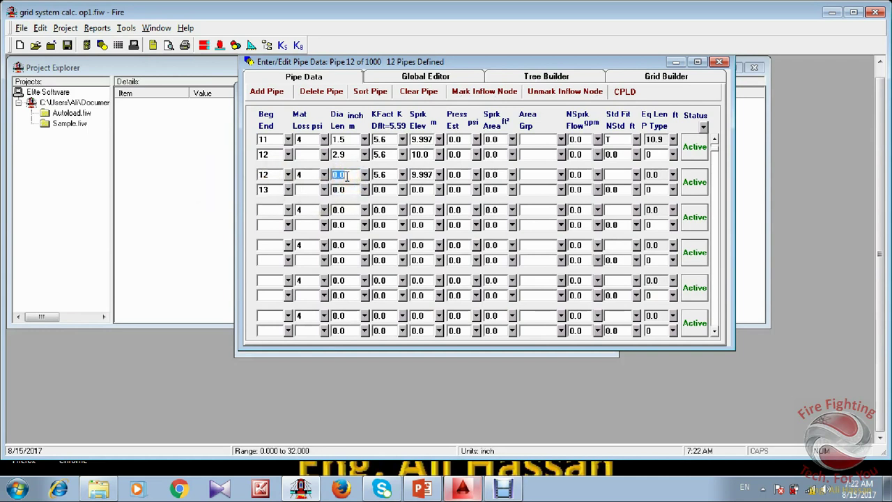
{"action": "type", "text": "1.5"}
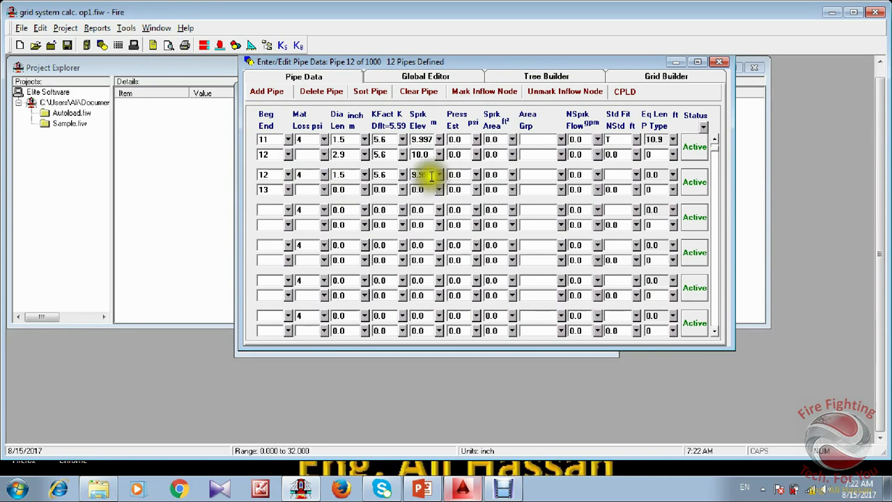
{"action": "left_click", "coordinate": [352, 187]}
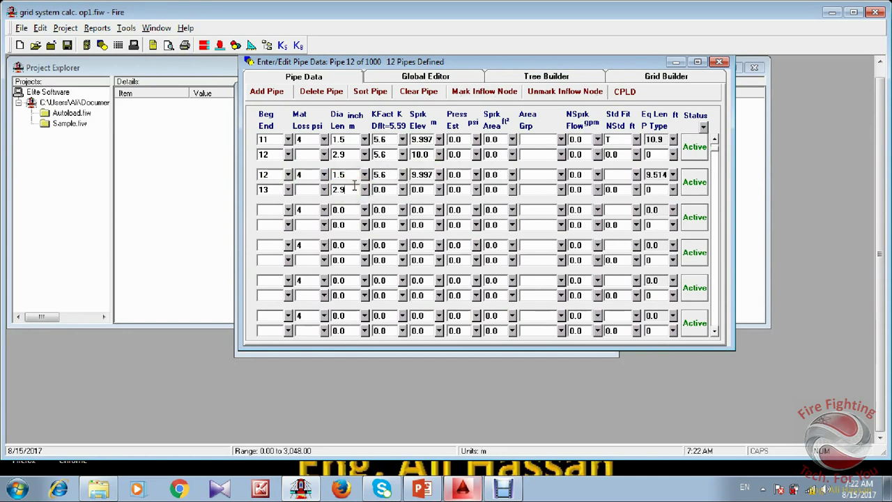
{"action": "type", "text": "2.9"}
{"action": "left_click", "coordinate": [386, 188]}
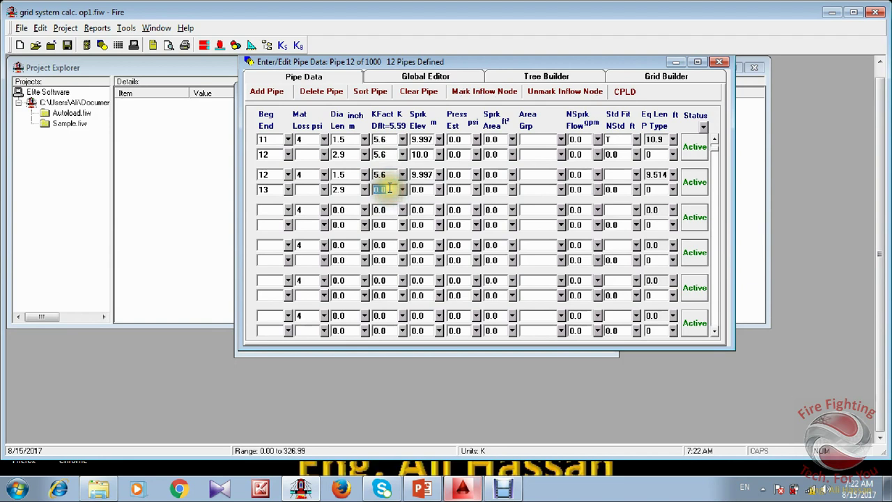
{"action": "type", "text": "5.6"}
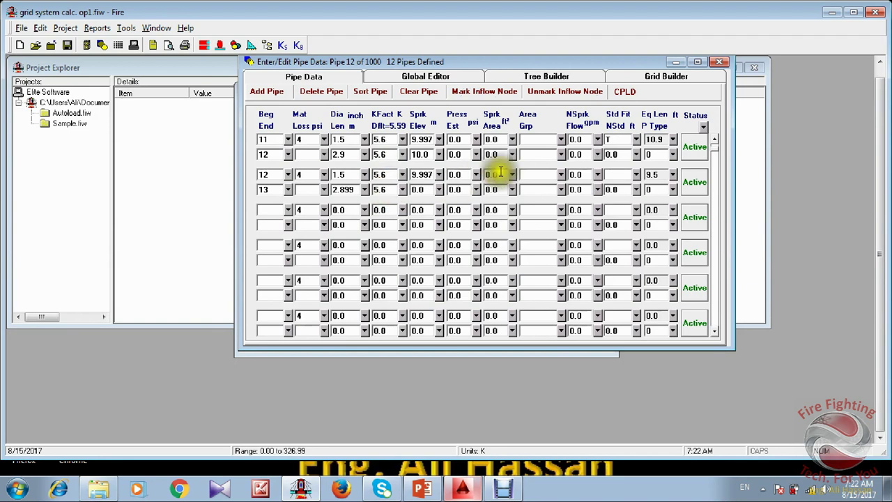
Set the elevation of node 13 to 10 m and the standard fitting of pipe 12–13 to T.
{"action": "left_click", "coordinate": [422, 189]}
{"action": "type", "text": "1"}
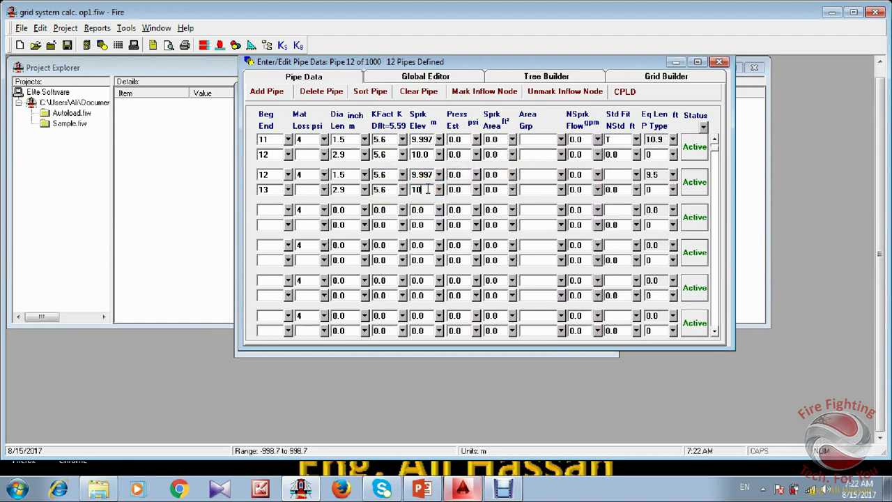
{"action": "type", "text": "0"}
{"action": "left_click", "coordinate": [620, 178]}
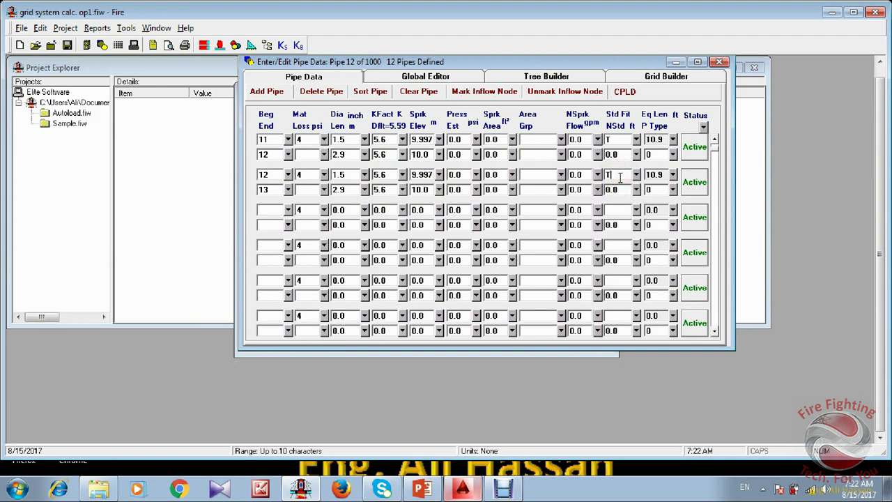
{"action": "type", "text": "T"}
Add a pipe from node 13 to node 14 with 1.5 in diameter and 2.9 m length.
{"action": "left_click", "coordinate": [262, 212]}
{"action": "left_click", "coordinate": [267, 224]}
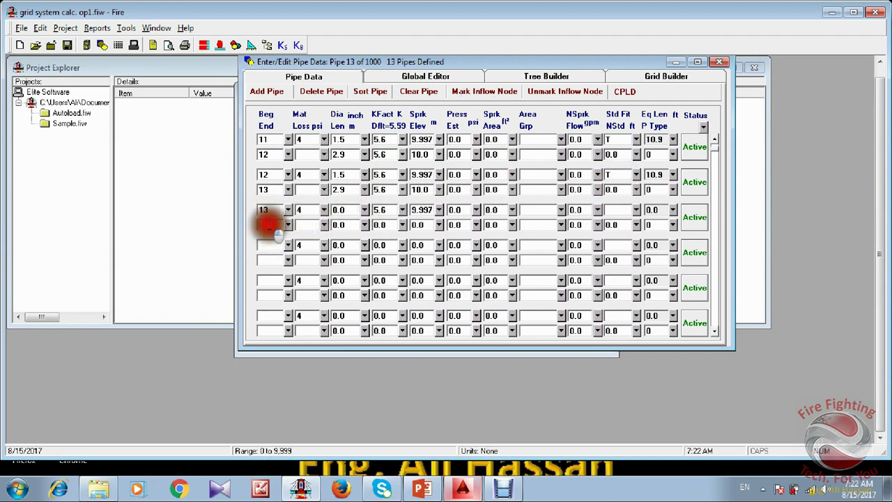
{"action": "type", "text": "14"}
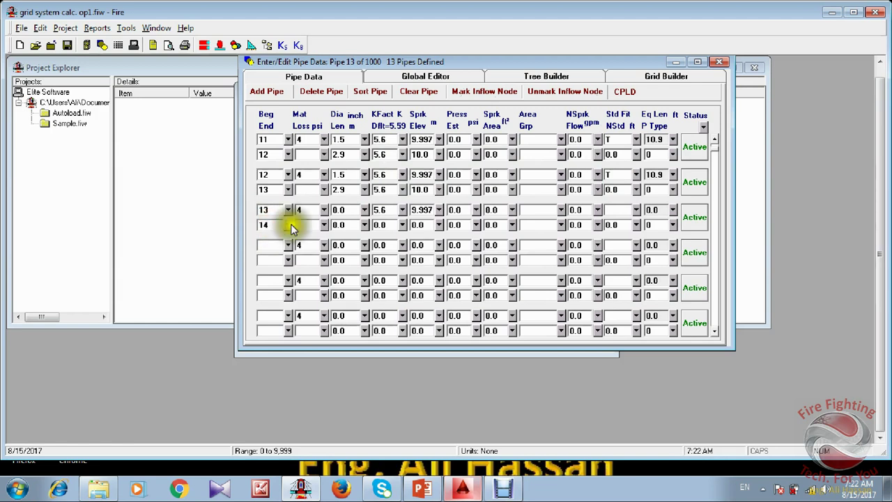
{"action": "left_click", "coordinate": [348, 210]}
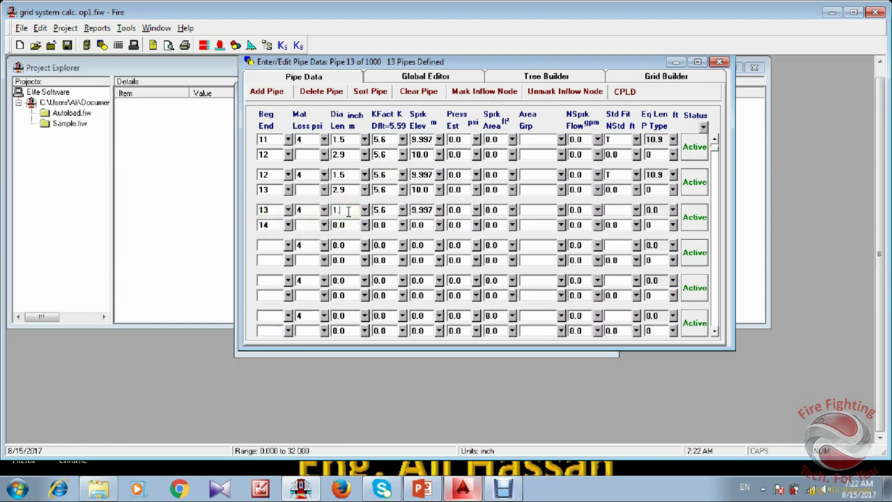
{"action": "type", "text": "1.5"}
{"action": "left_click", "coordinate": [341, 225]}
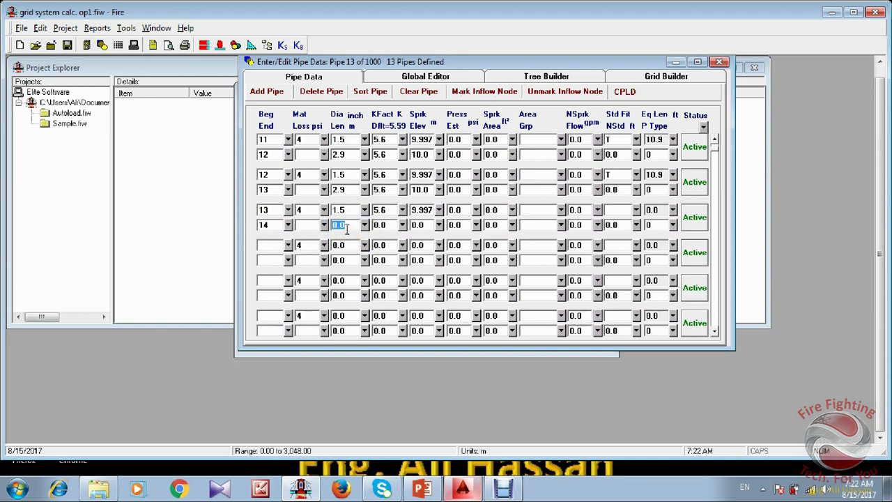
{"action": "type", "text": "2.9"}
Set node 14 to K-factor 5.6 and 10 m elevation, and the standard fitting of pipe 13–14 to T.
{"action": "left_click", "coordinate": [392, 223]}
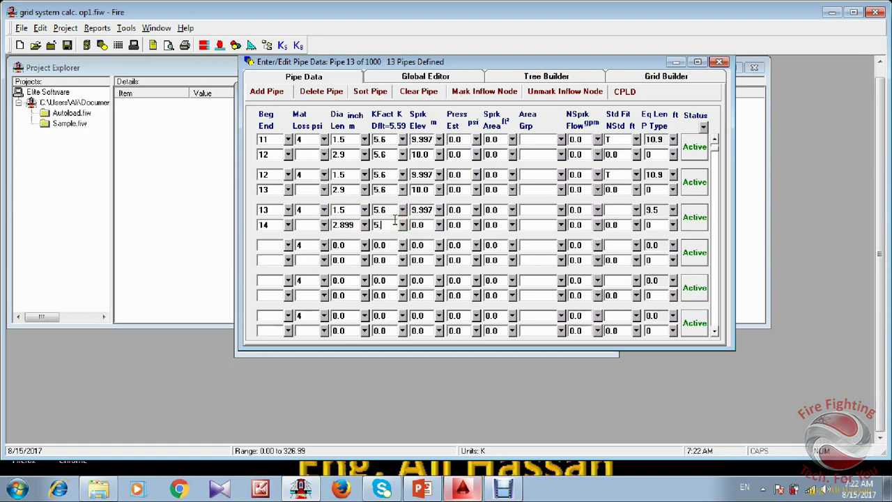
{"action": "type", "text": "5.6"}
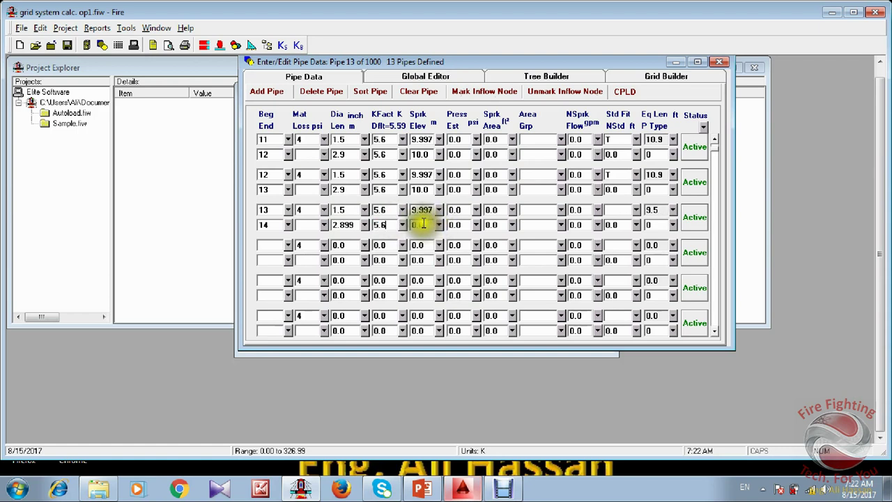
{"action": "left_click", "coordinate": [421, 223]}
{"action": "type", "text": "10"}
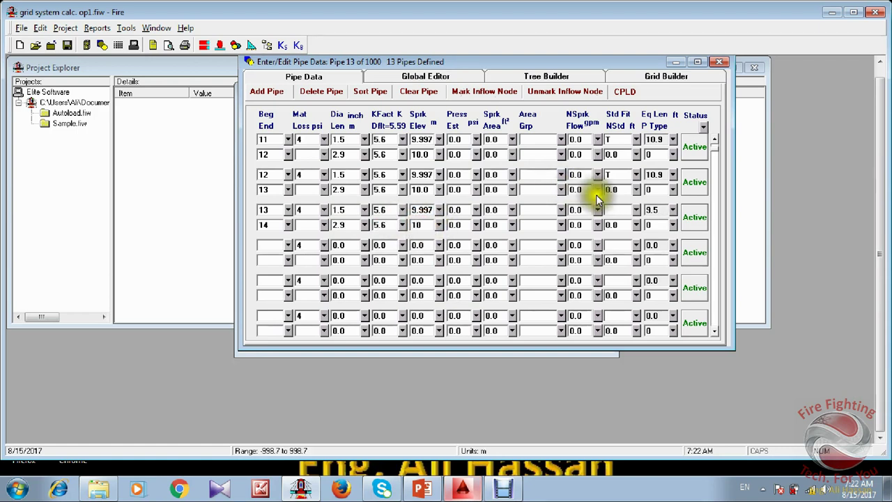
{"action": "left_click", "coordinate": [617, 209]}
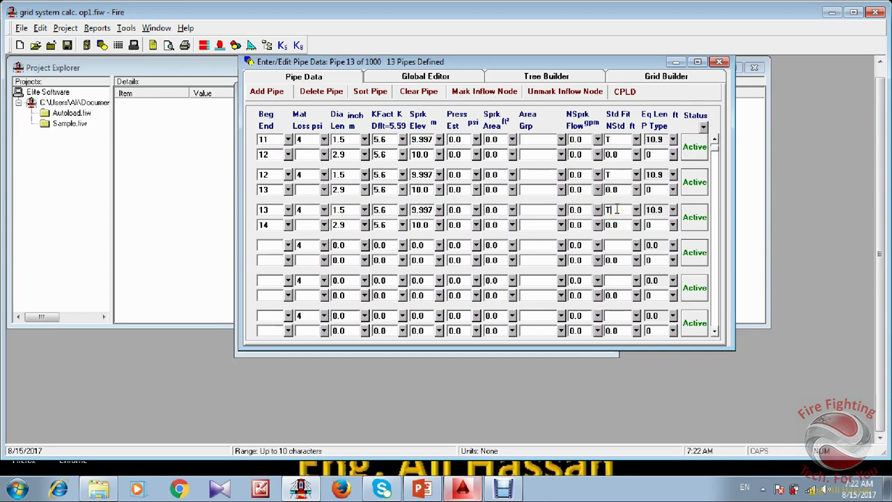
Trace the branch past node 14 in AutoCAD and add a pipe from node 14 to node 9 in Elite Fire.
{"action": "left_click", "coordinate": [465, 488]}
{"action": "scroll", "coordinate": [440, 235], "scroll_direction": "down", "scroll_amount": 2}
{"action": "mouse_move", "coordinate": [499, 317]}
{"action": "middle_mouse_down"}
{"action": "mouse_move", "coordinate": [374, 203]}
{"action": "mouse_move", "coordinate": [313, 197]}
{"action": "middle_mouse_up"}
{"action": "scroll", "coordinate": [315, 196], "scroll_direction": "down", "scroll_amount": 2}
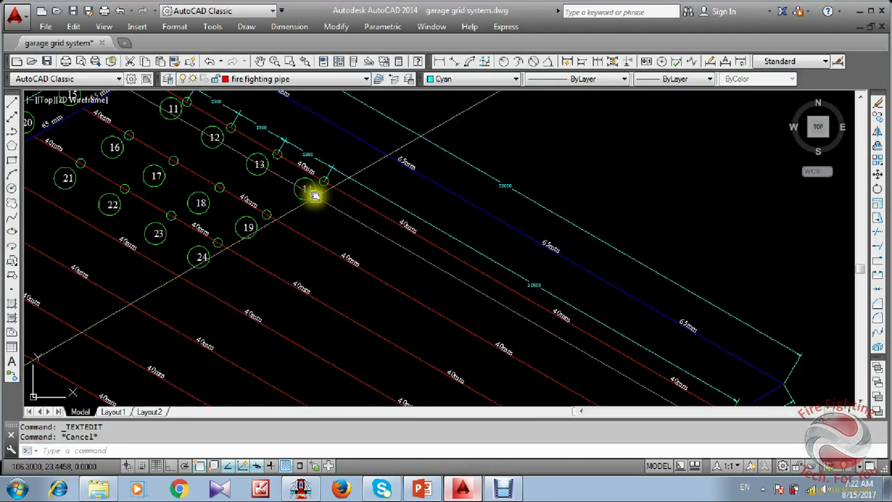
{"action": "middle_click_drag", "start_coordinate": [434, 266], "coordinate": [307, 227]}
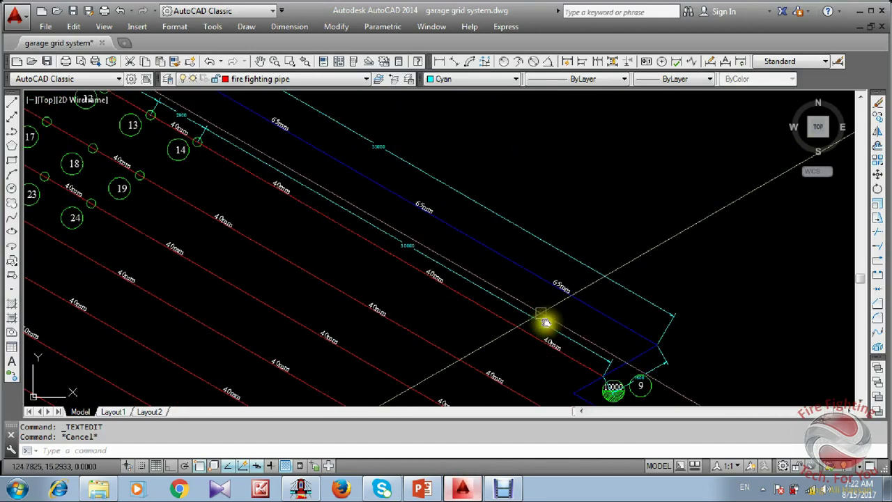
{"action": "scroll", "coordinate": [546, 322], "scroll_direction": "up", "scroll_amount": 3}
{"action": "left_click", "coordinate": [464, 487]}
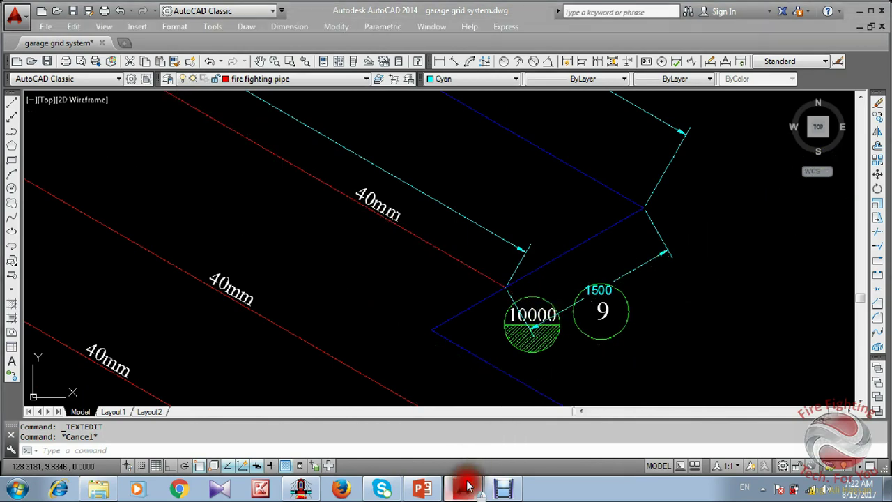
{"action": "left_click", "coordinate": [278, 249]}
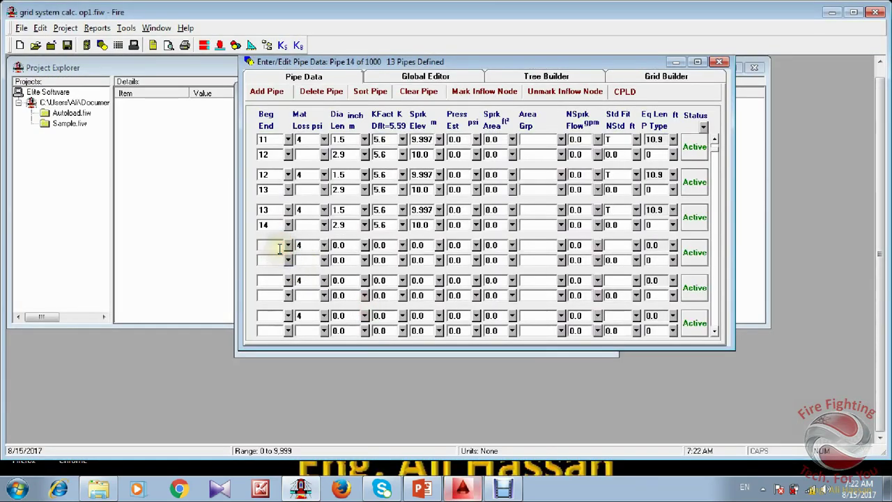
{"action": "left_click", "coordinate": [269, 260]}
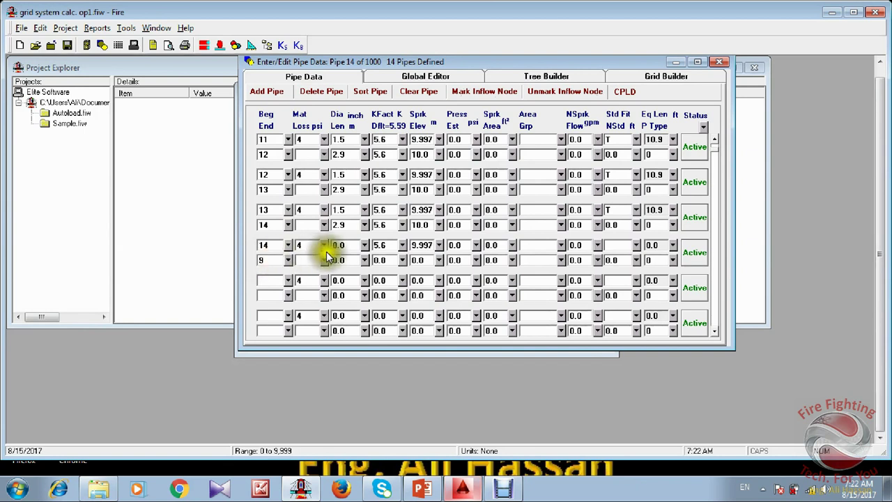
Check the branch dimension in AutoCAD and set pipe 14–9 to 1.5 in diameter and 30 m length in Elite Fire.
{"action": "left_click", "coordinate": [392, 259]}
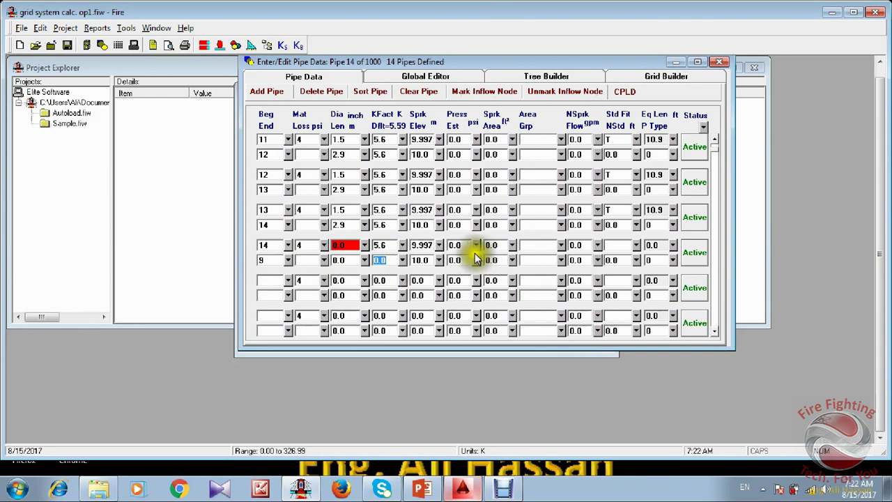
{"action": "left_click", "coordinate": [345, 246]}
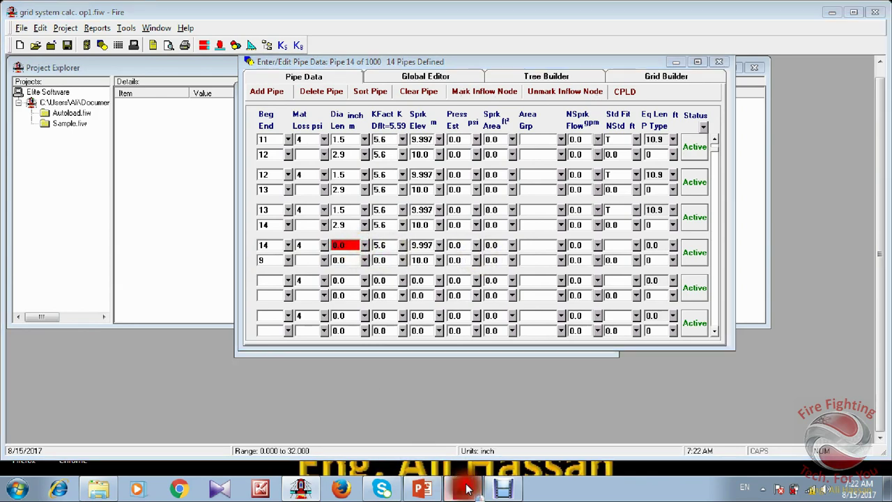
{"action": "left_click", "coordinate": [464, 488]}
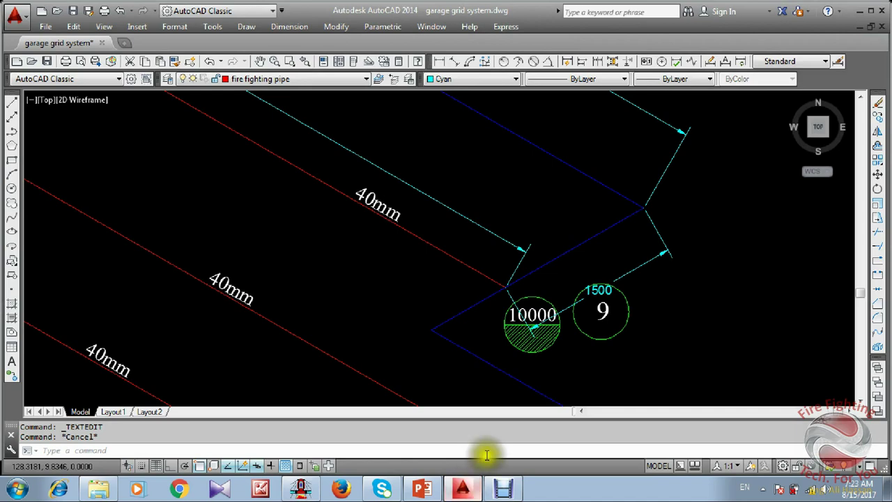
{"action": "scroll", "coordinate": [365, 253], "scroll_direction": "down", "scroll_amount": 5}
{"action": "scroll", "coordinate": [372, 315], "scroll_direction": "up", "scroll_amount": 6}
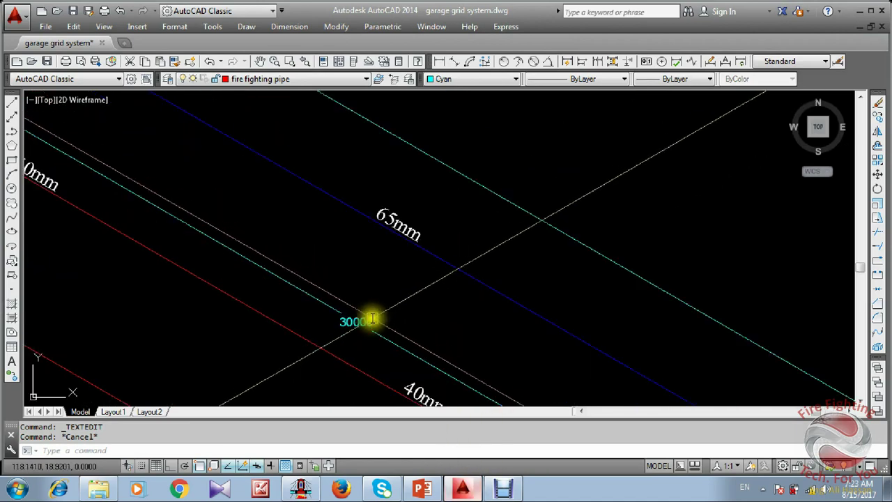
{"action": "left_click", "coordinate": [460, 490]}
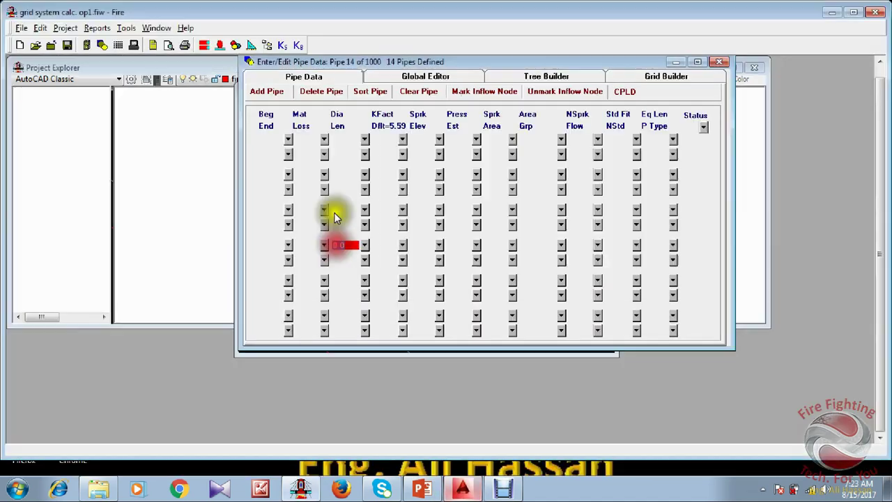
{"action": "left_click", "coordinate": [347, 245]}
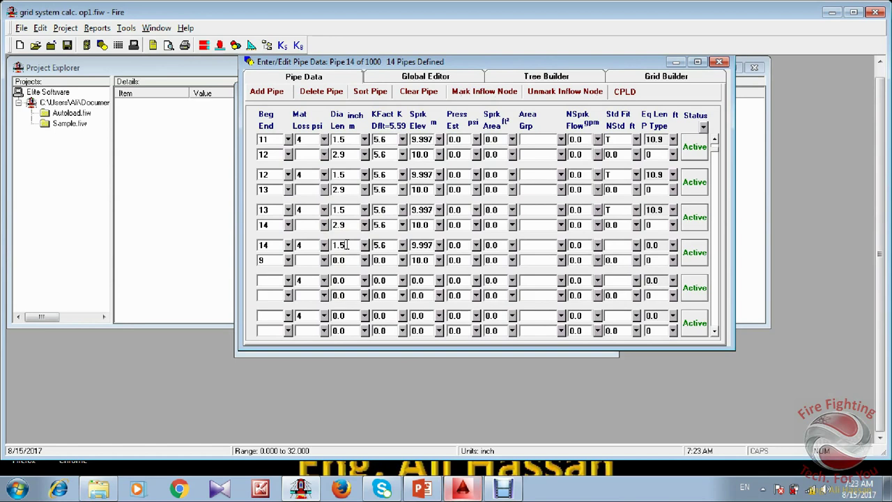
{"action": "left_click", "coordinate": [351, 257]}
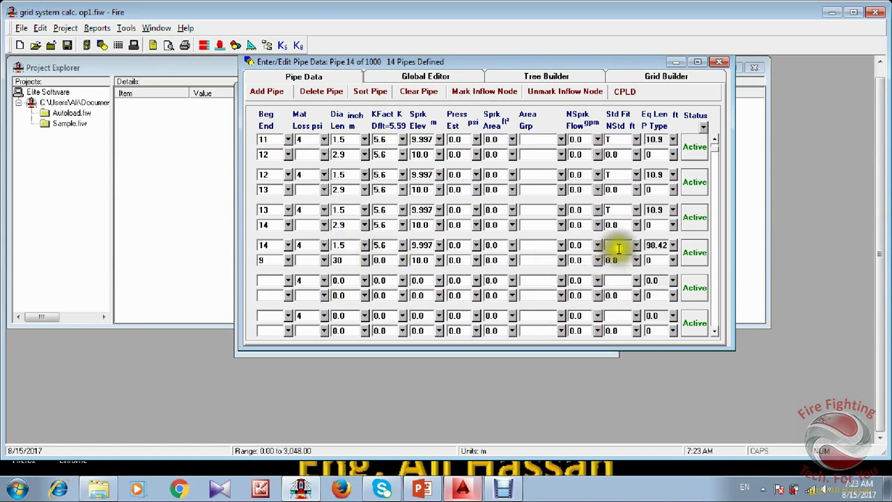
Examine the branch connection at node 9 in the AutoCAD drawing, then return to the pipe data in Elite Fire.
{"action": "left_click", "coordinate": [463, 488]}
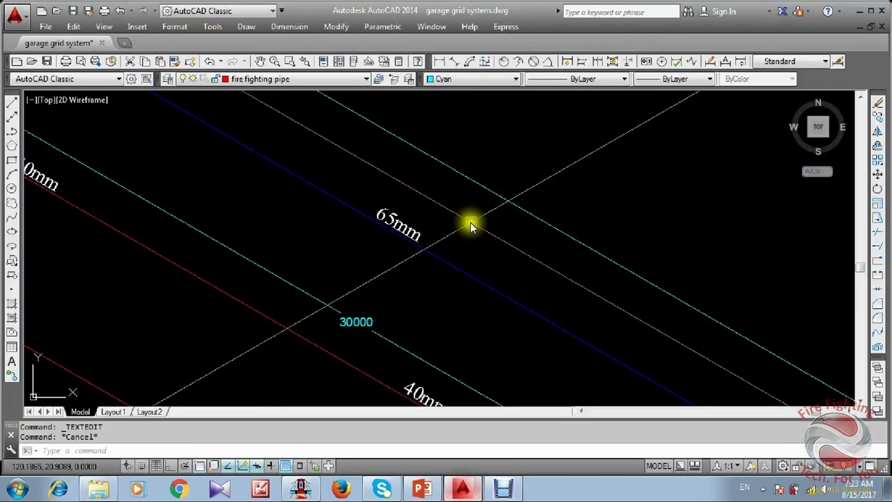
{"action": "scroll", "coordinate": [472, 219], "scroll_direction": "down", "scroll_amount": 3}
{"action": "middle_click_drag", "start_coordinate": [251, 134], "coordinate": [283, 184]}
{"action": "scroll", "coordinate": [439, 254], "scroll_direction": "down", "scroll_amount": 1}
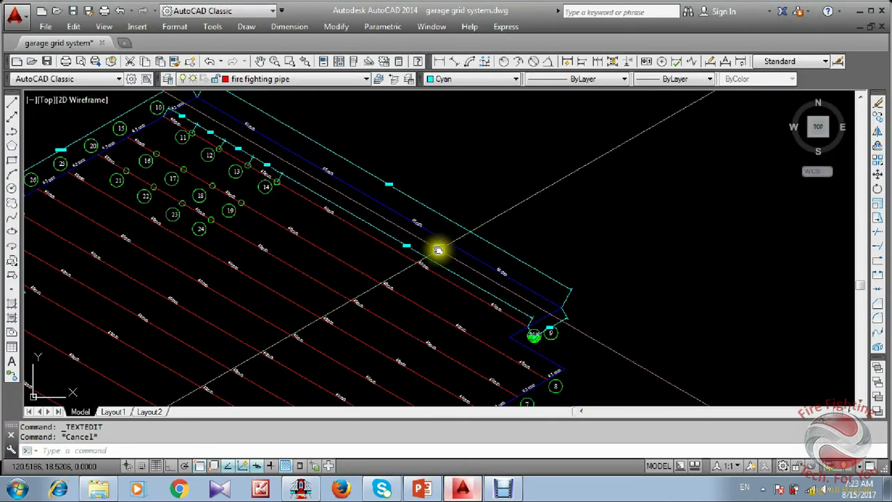
{"action": "scroll", "coordinate": [534, 338], "scroll_direction": "up", "scroll_amount": 3}
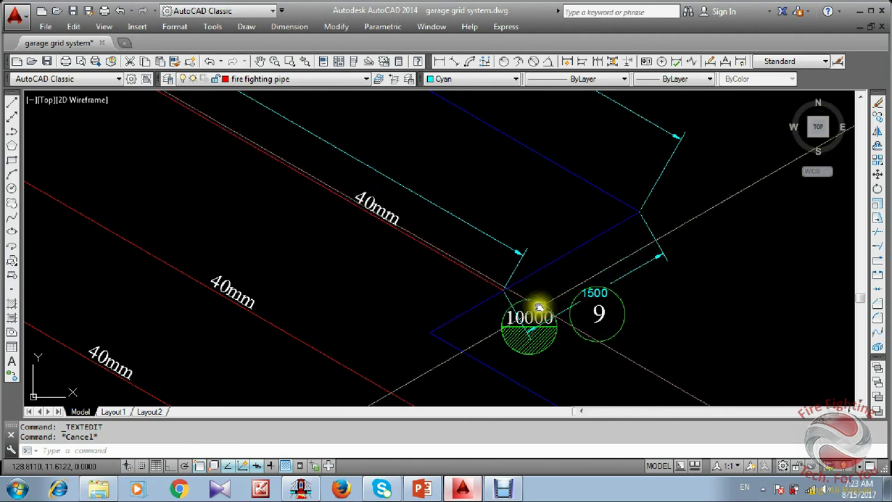
{"action": "middle_click_drag", "start_coordinate": [599, 314], "coordinate": [524, 292]}
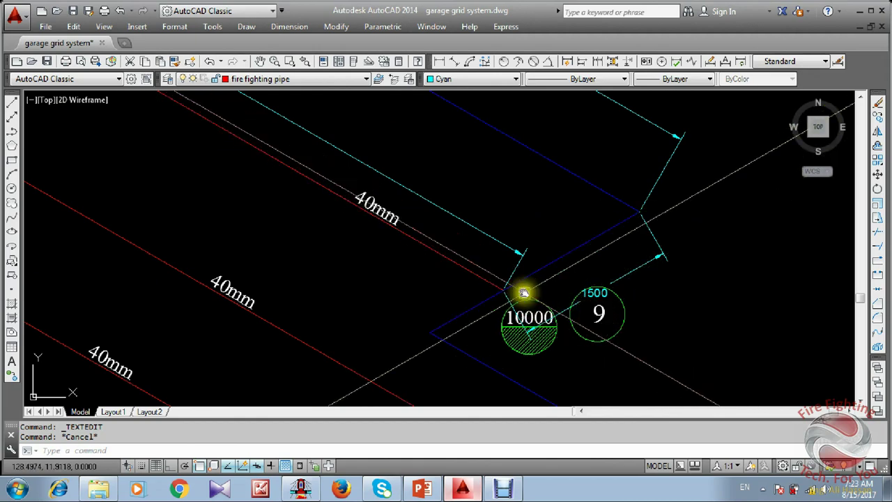
{"action": "scroll", "coordinate": [524, 293], "scroll_direction": "down", "scroll_amount": 1}
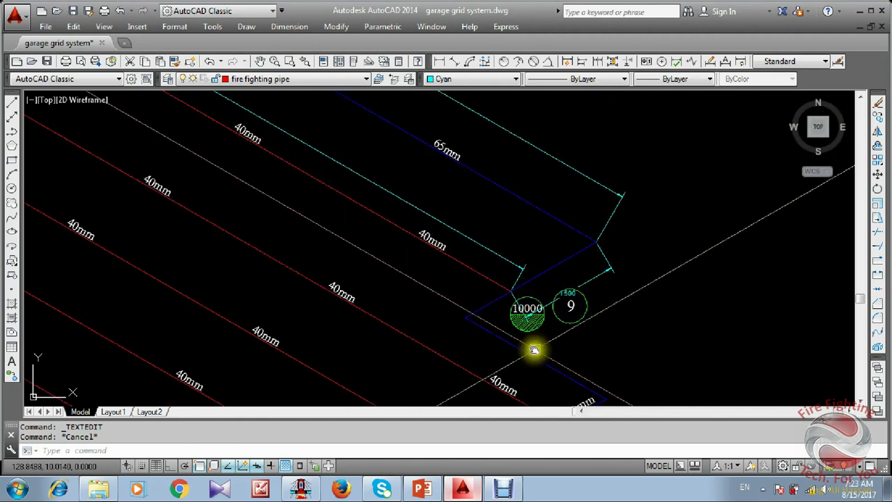
{"action": "left_click", "coordinate": [476, 487]}
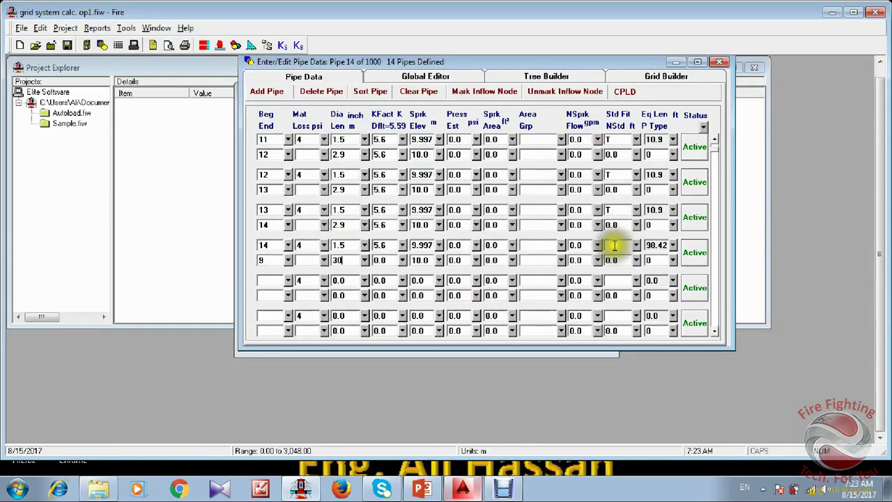
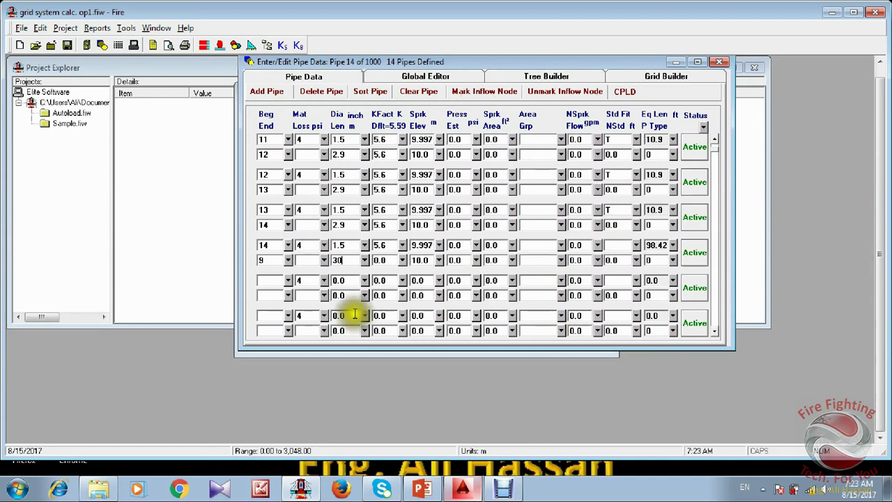
Examine the main and branches around nodes 10 and 15 in AutoCAD to identify the next pipe for Elite Fire.
{"action": "left_click", "coordinate": [278, 279]}
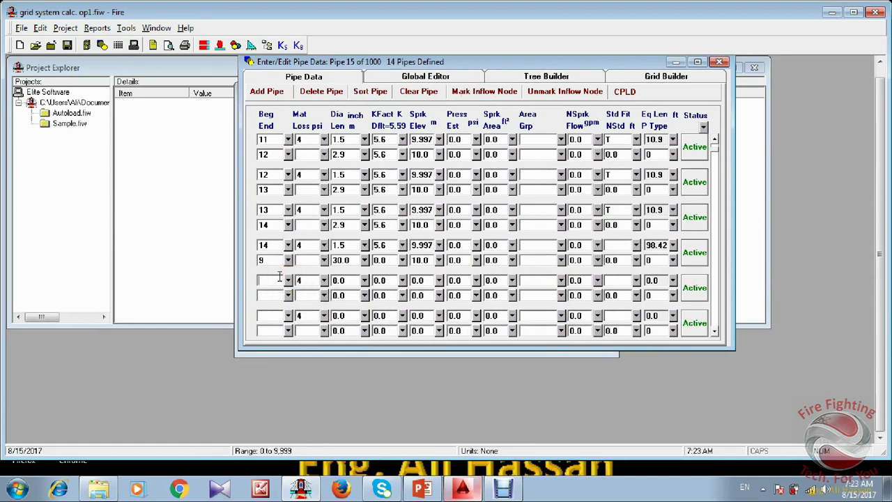
{"action": "left_click", "coordinate": [462, 488]}
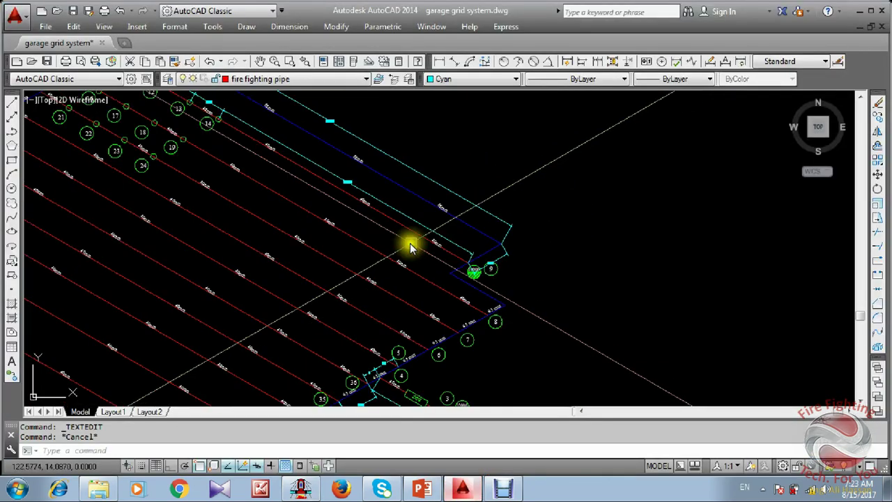
{"action": "middle_click_drag", "start_coordinate": [327, 164], "coordinate": [475, 309]}
{"action": "scroll", "coordinate": [263, 213], "scroll_direction": "up", "scroll_amount": 4}
{"action": "middle_click_drag", "start_coordinate": [263, 214], "coordinate": [325, 207]}
{"action": "scroll", "coordinate": [325, 207], "scroll_direction": "down", "scroll_amount": 2}
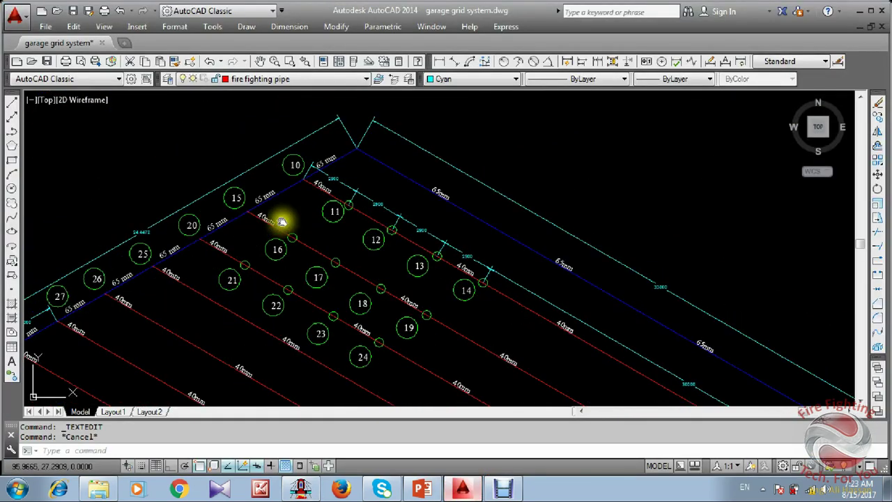
{"action": "scroll", "coordinate": [309, 149], "scroll_direction": "up", "scroll_amount": 3}
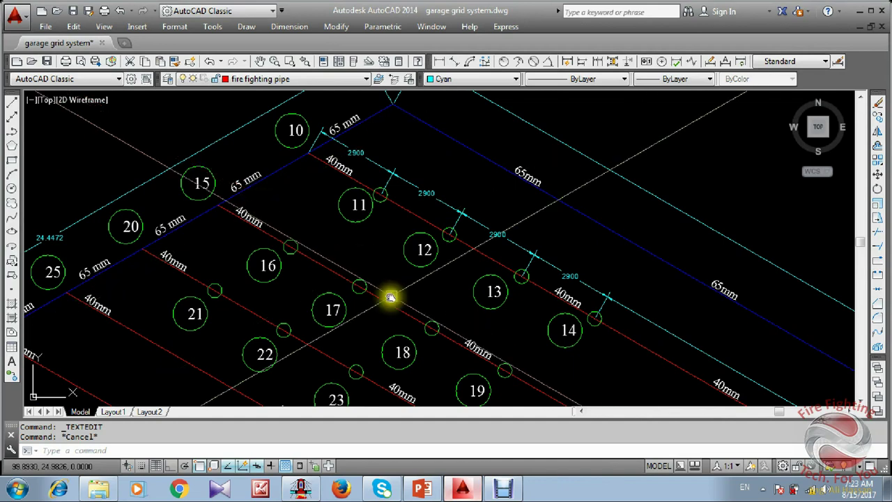
{"action": "left_click", "coordinate": [463, 488]}
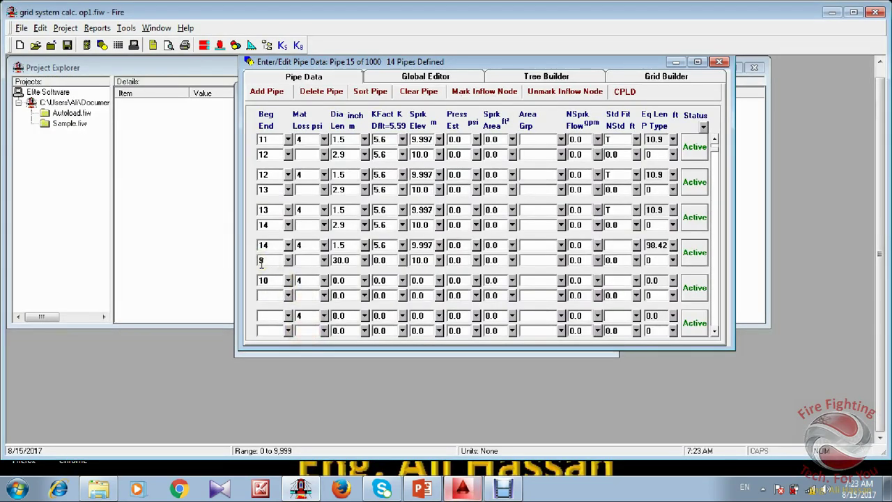
Add a pipe from node 10 to node 15 with 2.5 in diameter and 4 m length.
{"action": "left_click", "coordinate": [263, 280]}
{"action": "left_click", "coordinate": [265, 293]}
{"action": "type", "text": "15"}
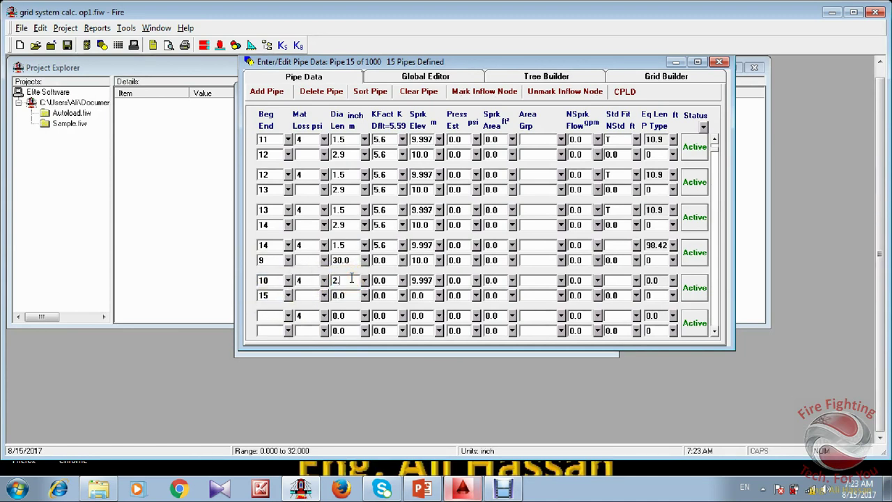
{"action": "left_click", "coordinate": [351, 295]}
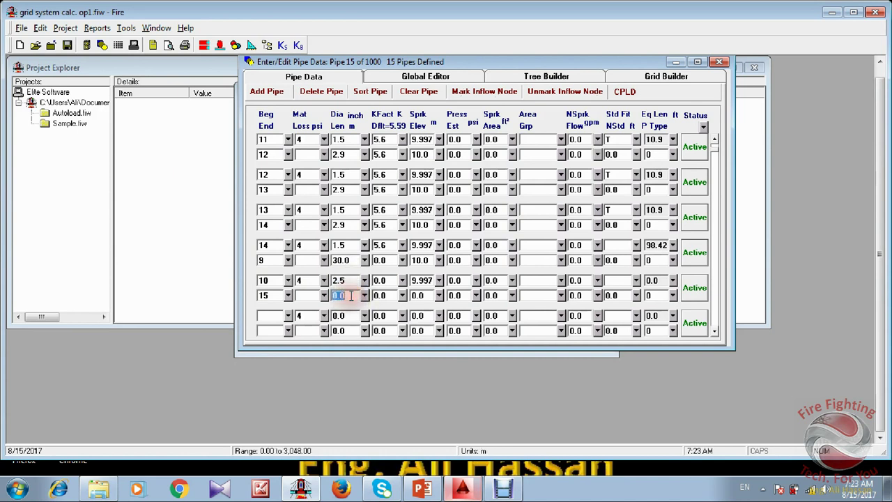
{"action": "type", "text": "4"}
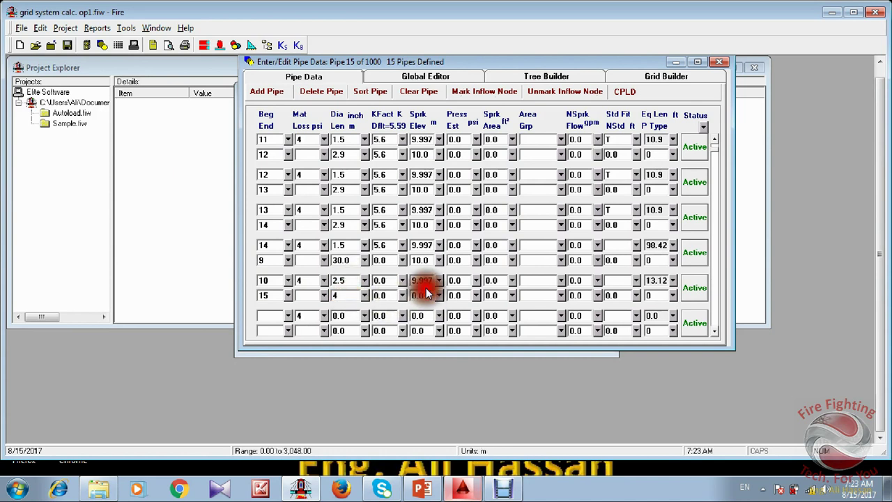
Complete pipe 10–15 with a 10 m elevation at node 15 and a standard T fitting.
{"action": "left_click", "coordinate": [420, 296]}
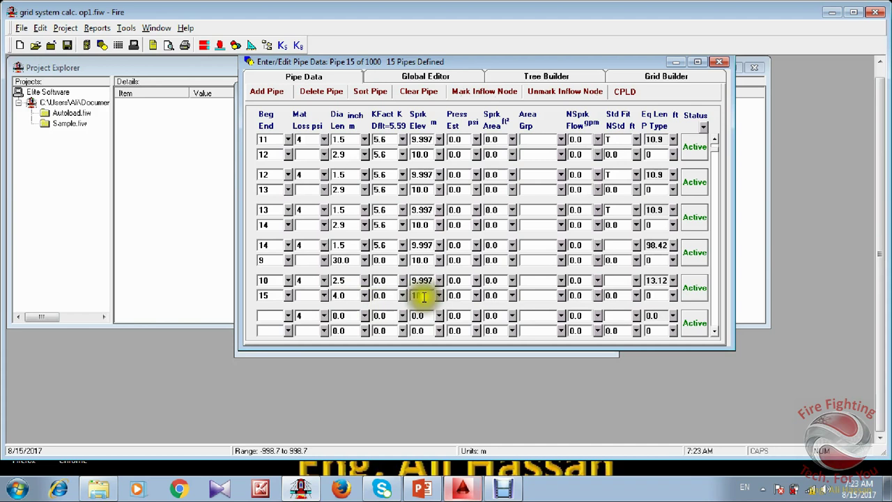
{"action": "left_click", "coordinate": [608, 280]}
{"action": "type", "text": "T"}
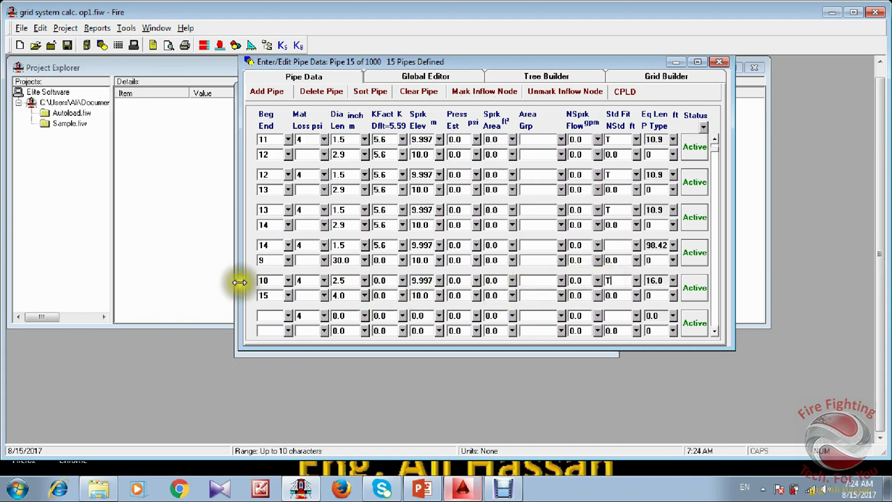
Add a pipe from node 15 to node 16 and check its branch in the AutoCAD drawing, then return to Elite Fire.
{"action": "left_click", "coordinate": [267, 315]}
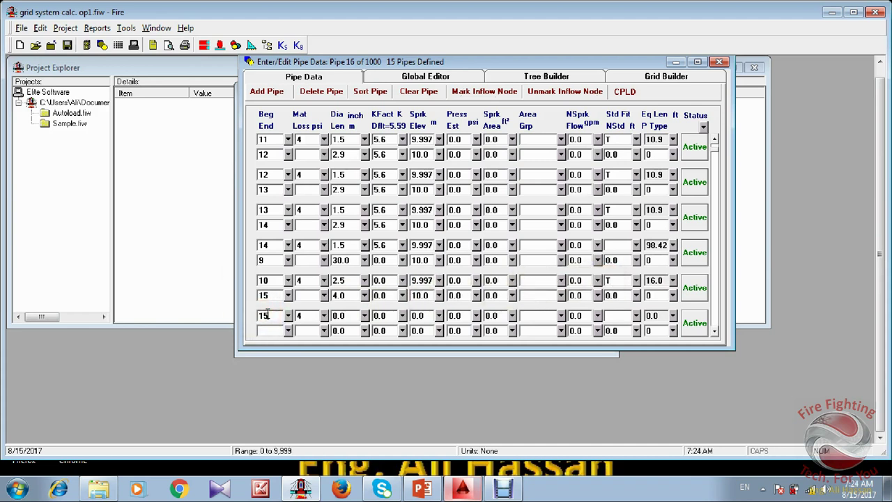
{"action": "type", "text": "15"}
{"action": "left_click", "coordinate": [269, 331]}
{"action": "type", "text": "16"}
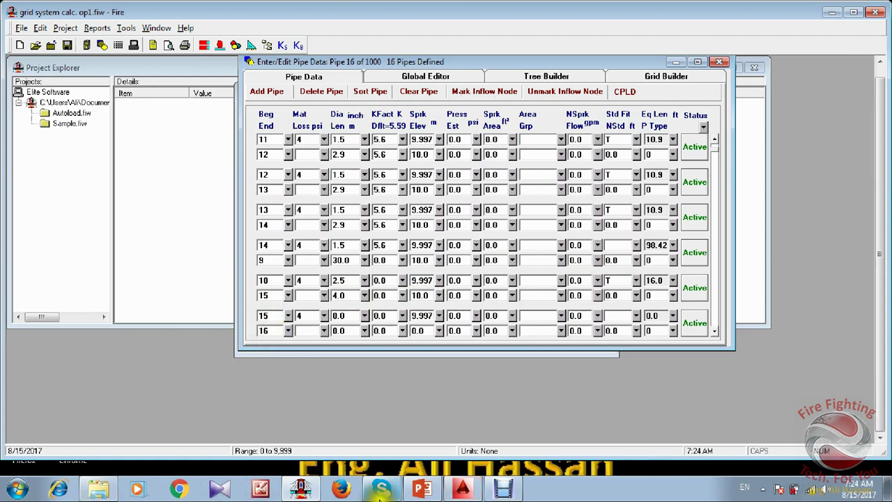
{"action": "left_click", "coordinate": [468, 486]}
{"action": "scroll", "coordinate": [360, 195], "scroll_direction": "down", "scroll_amount": 2}
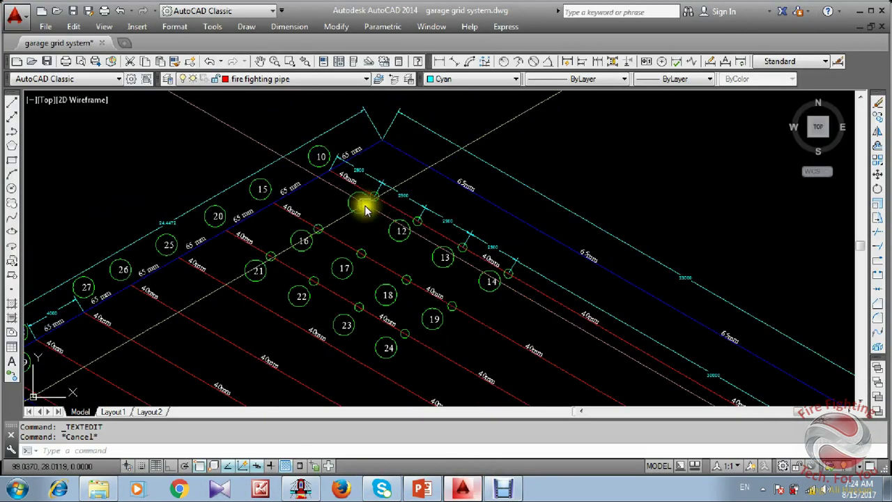
{"action": "middle_click_drag", "start_coordinate": [325, 240], "coordinate": [305, 185]}
{"action": "scroll", "coordinate": [305, 185], "scroll_direction": "up", "scroll_amount": 2}
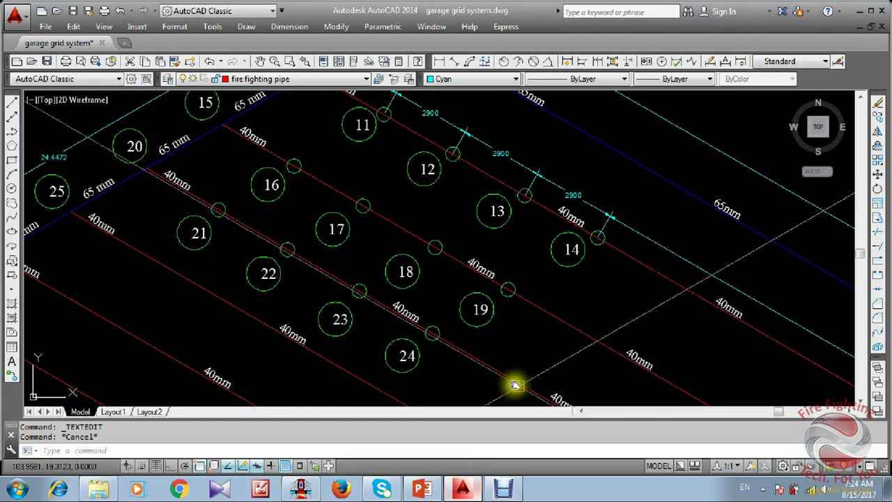
{"action": "left_click", "coordinate": [463, 488]}
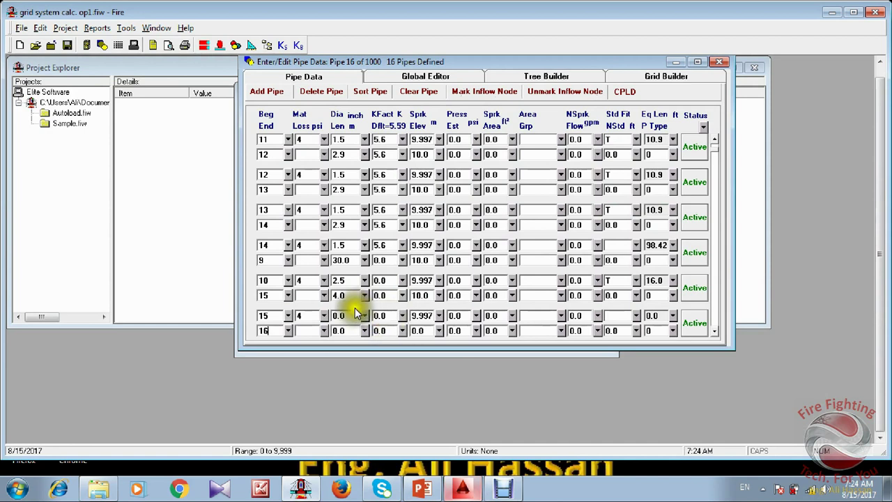
Set pipe 15–16 to 1.5 in diameter and 2.9 m length, with 10 m elevation, a T fitting and K-factor 5.6 at node 16.
{"action": "left_click", "coordinate": [342, 316]}
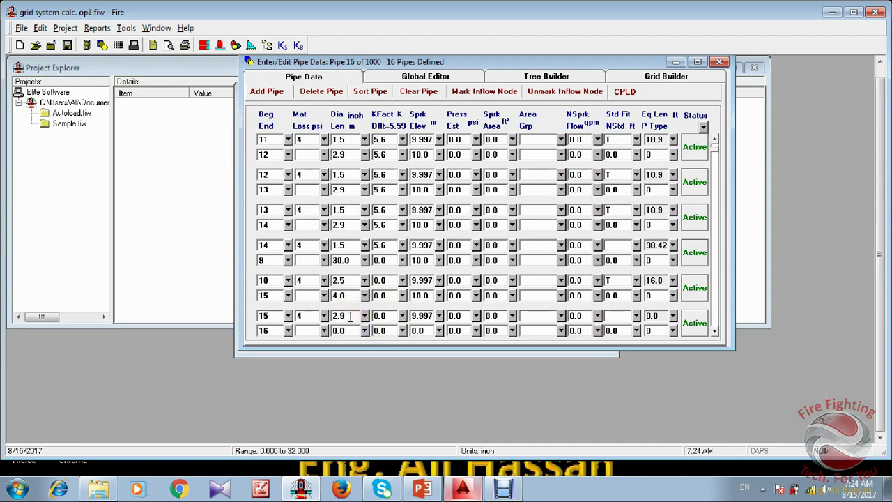
{"action": "left_click", "coordinate": [333, 316]}
{"action": "type", "text": "1.5"}
{"action": "left_click", "coordinate": [353, 331]}
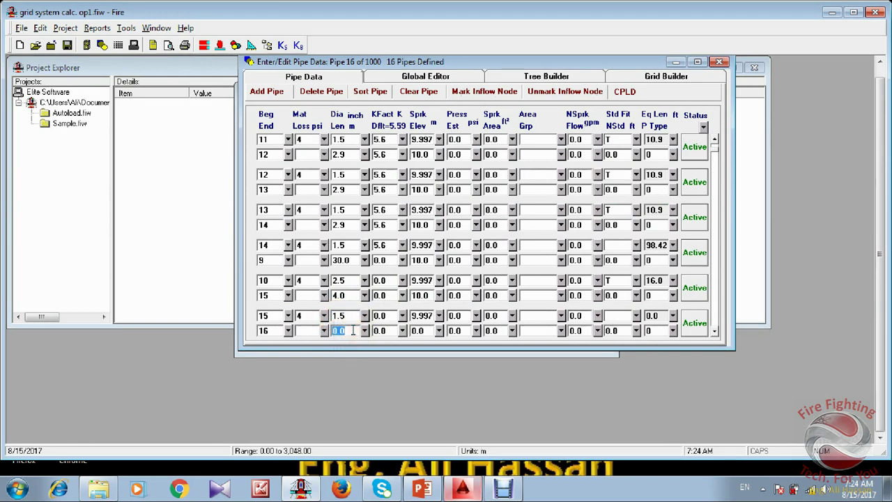
{"action": "type", "text": "2.9"}
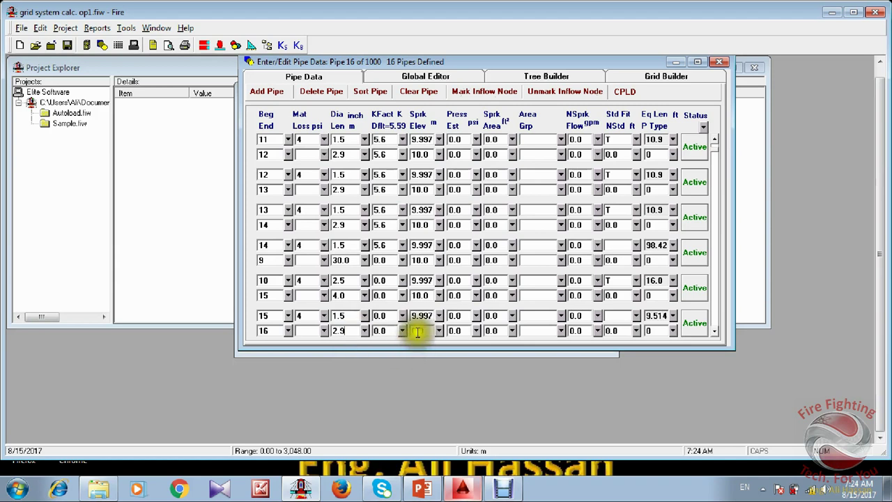
{"action": "left_click", "coordinate": [419, 329]}
{"action": "type", "text": "10.0"}
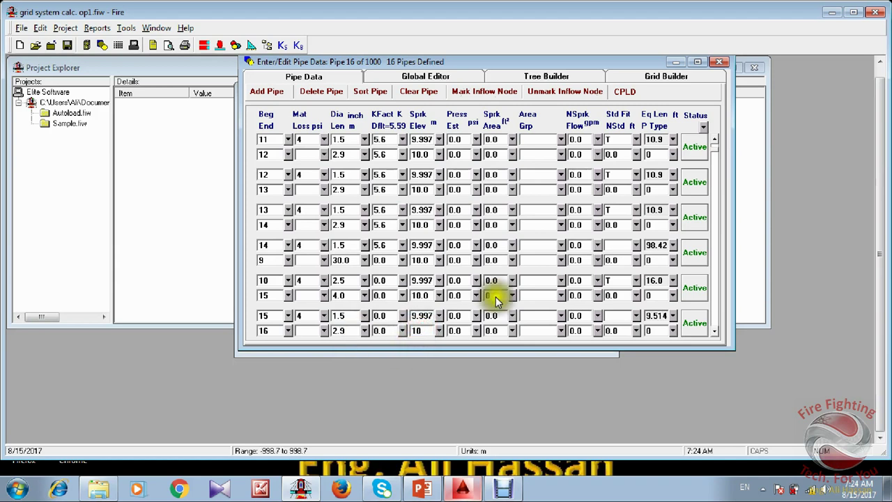
{"action": "left_click", "coordinate": [619, 316]}
{"action": "type", "text": "T"}
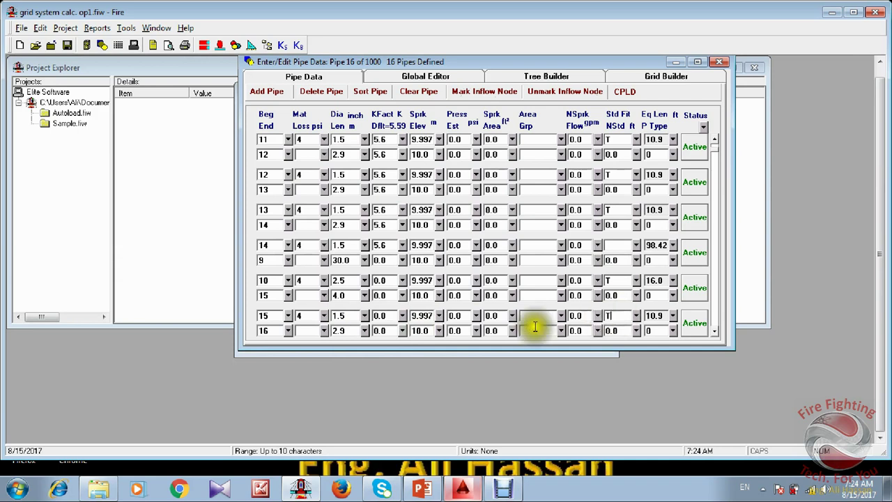
{"action": "left_click", "coordinate": [389, 330]}
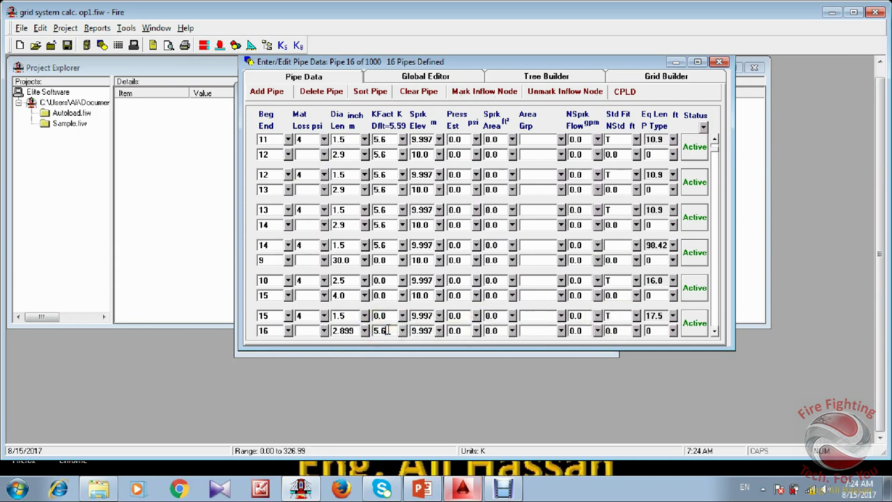
Add a pipe from node 16 to node 17 with 1.5 in diameter and 2.9 m length.
{"action": "left_click", "coordinate": [717, 329]}
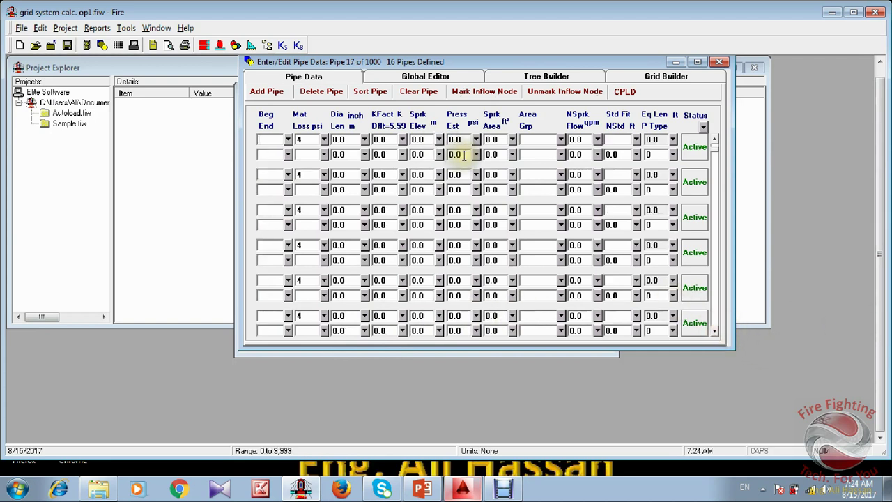
{"action": "left_click", "coordinate": [261, 155]}
{"action": "type", "text": "17"}
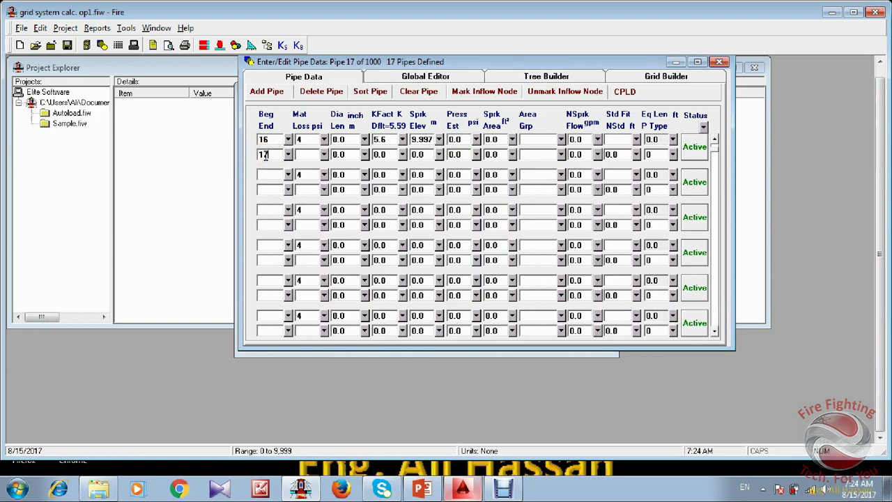
{"action": "left_click", "coordinate": [335, 139]}
{"action": "left_click", "coordinate": [348, 154]}
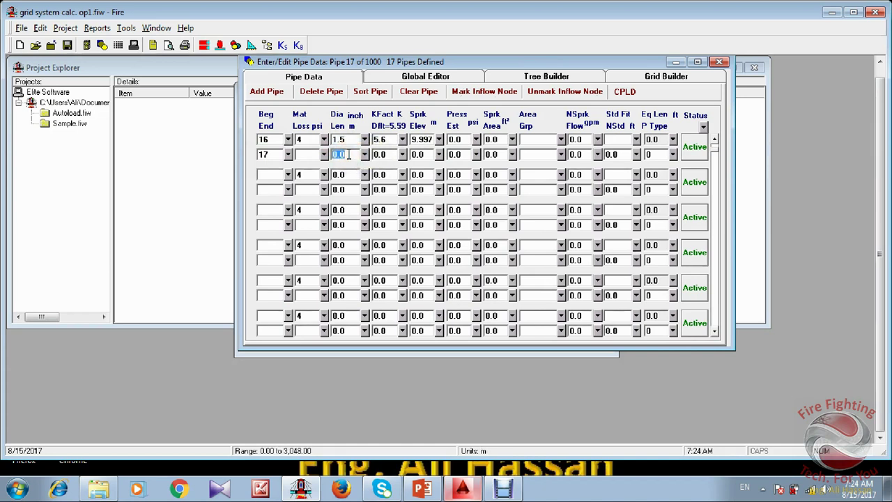
{"action": "type", "text": "2.9899"}
Give node 17 a K-factor of 5.6 and 10 m elevation, and assign a T fitting to pipe 16–17.
{"action": "left_click", "coordinate": [380, 154]}
{"action": "type", "text": "5.6"}
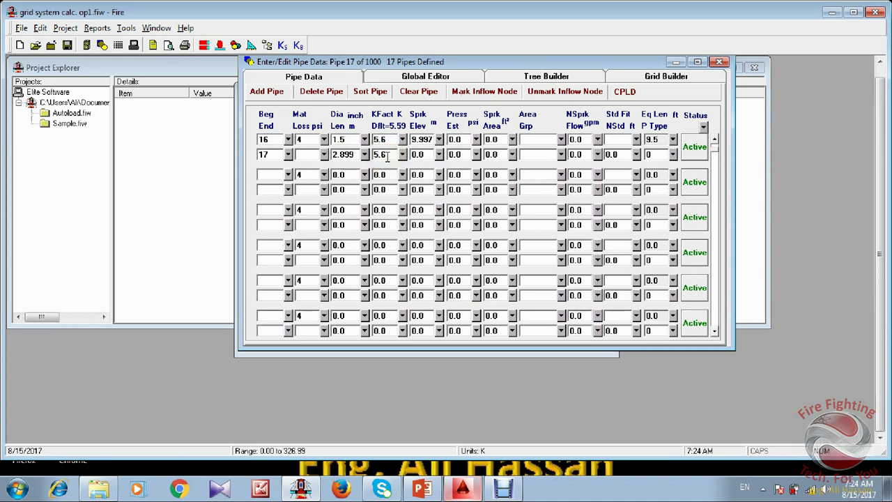
{"action": "left_click", "coordinate": [617, 139]}
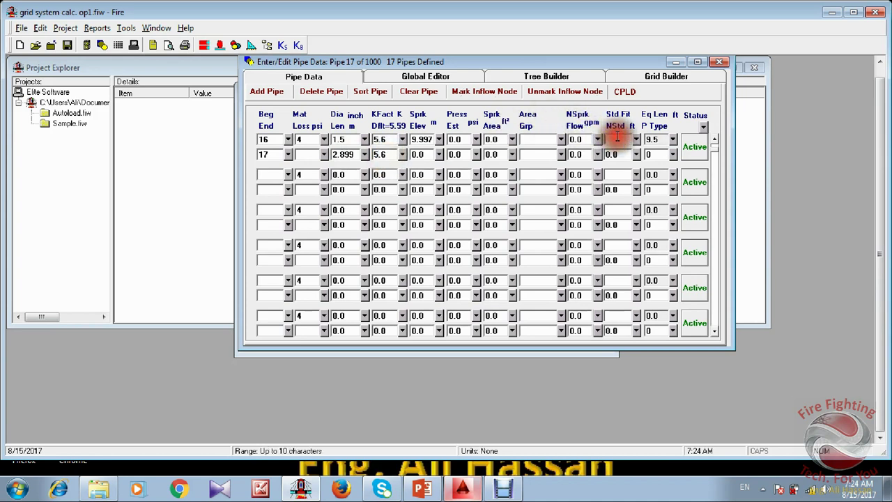
{"action": "type", "text": "T"}
{"action": "left_click", "coordinate": [419, 155]}
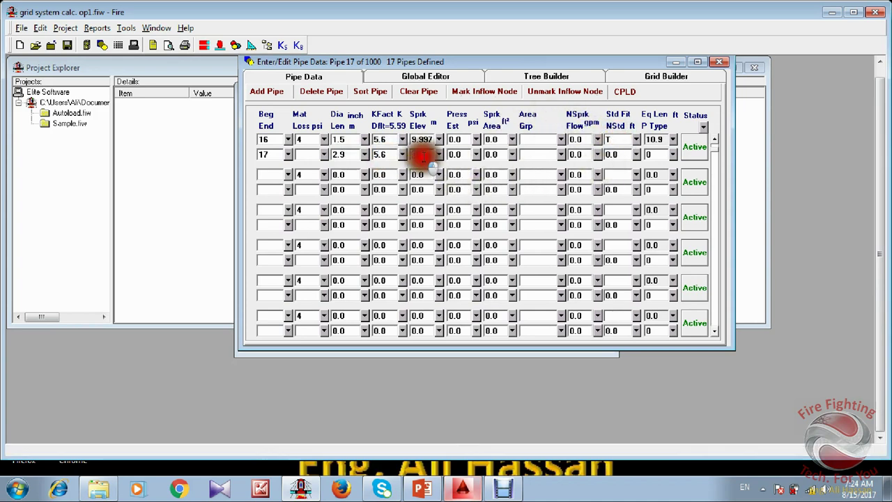
{"action": "type", "text": "10"}
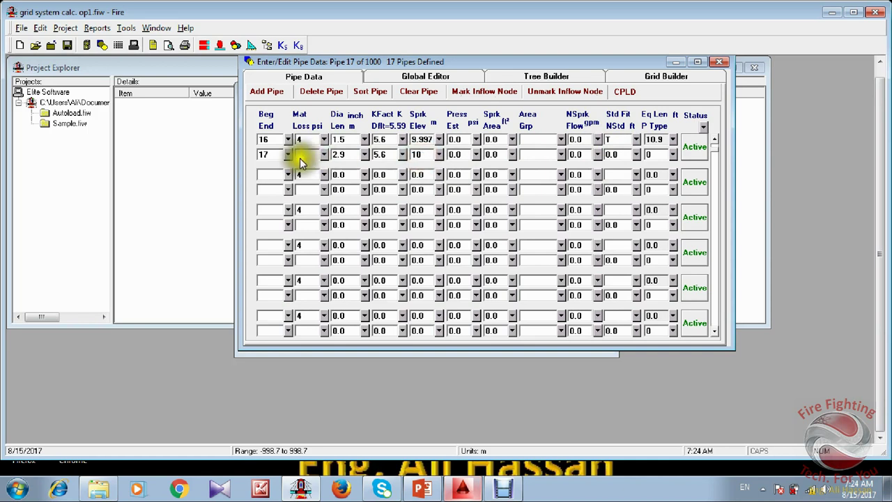
Add a pipe from node 17 to node 18 with 1.5 in diameter and 2.9 m length.
{"action": "left_click", "coordinate": [279, 175]}
{"action": "type", "text": "17"}
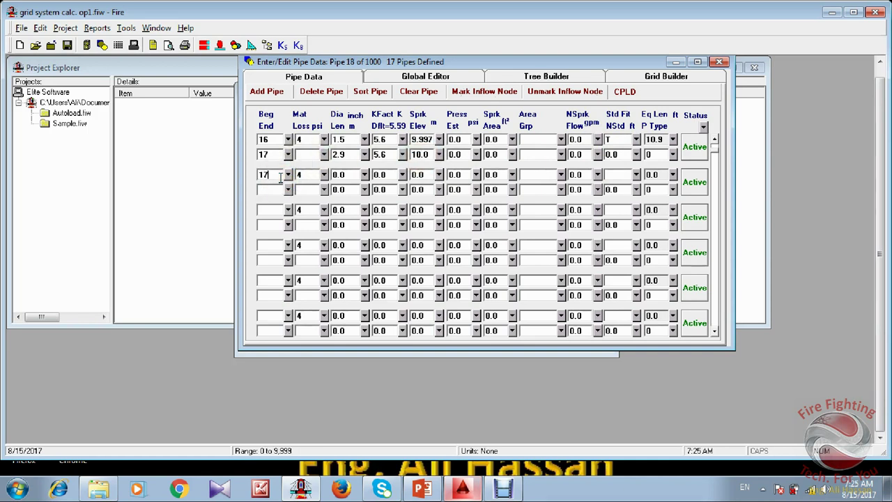
{"action": "left_click", "coordinate": [279, 190]}
{"action": "type", "text": "18"}
{"action": "left_click", "coordinate": [344, 175]}
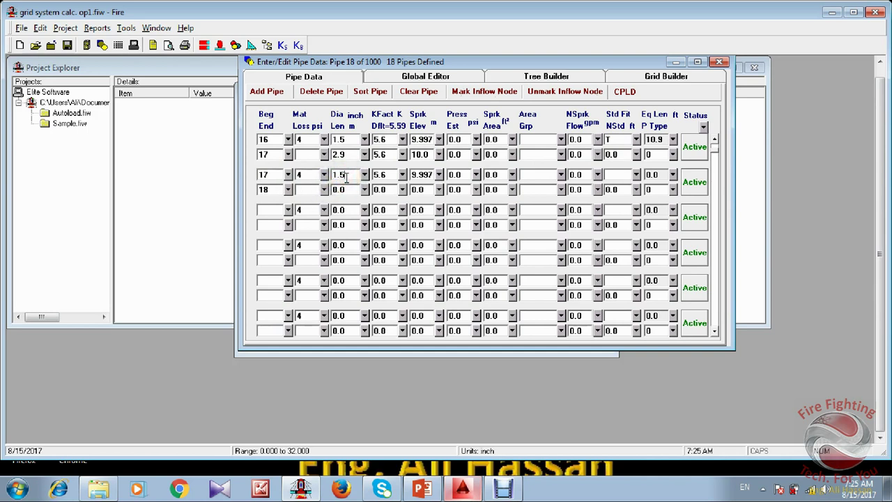
{"action": "left_click", "coordinate": [338, 189]}
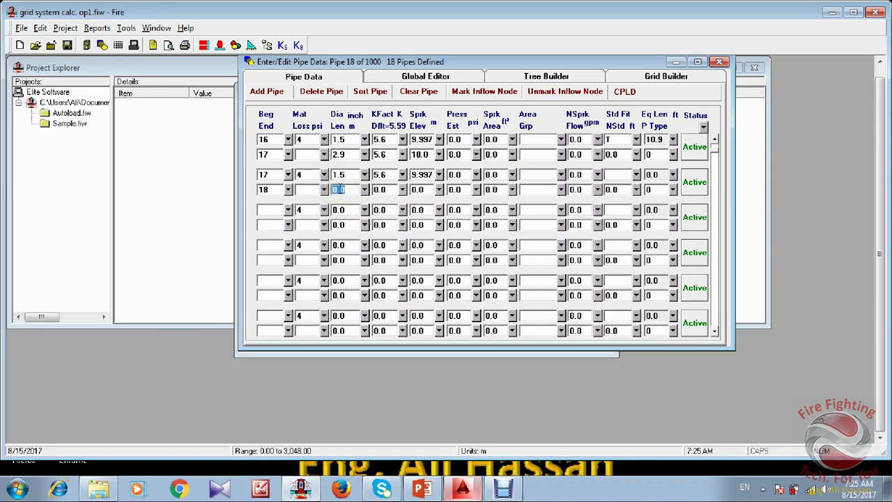
{"action": "type", "text": "2.9"}
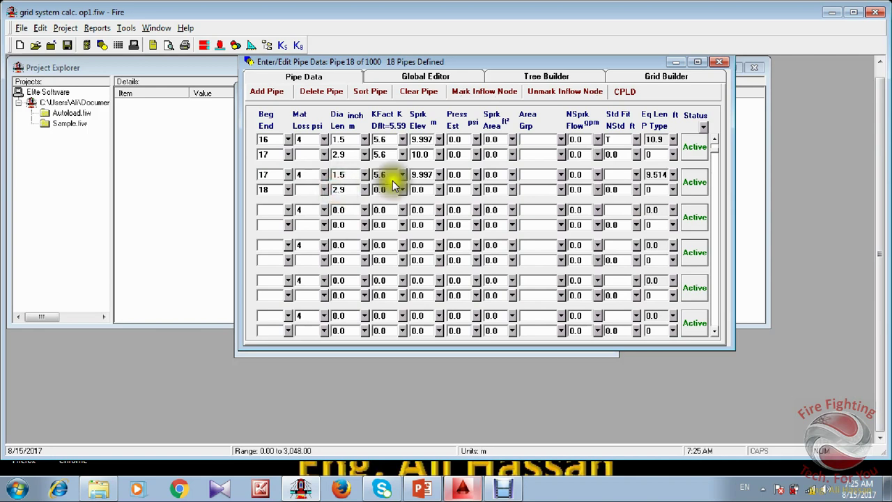
Give node 18 a K-factor of 5.6 and 10 m elevation, and assign a T fitting to pipe 17–18.
{"action": "left_click", "coordinate": [379, 190]}
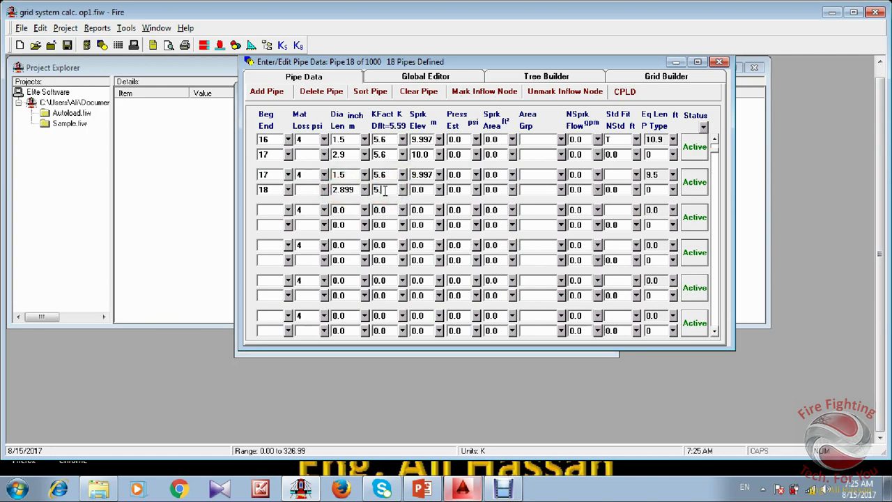
{"action": "type", "text": "5.6"}
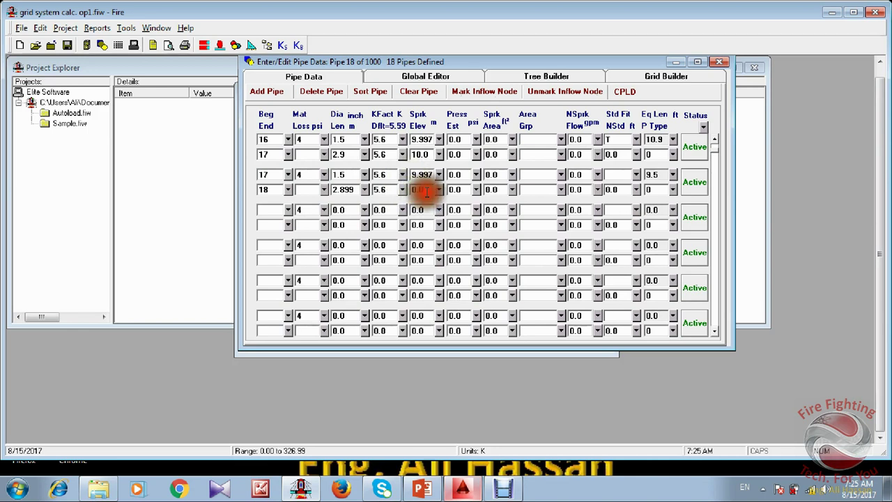
{"action": "left_click", "coordinate": [418, 190]}
{"action": "type", "text": "10"}
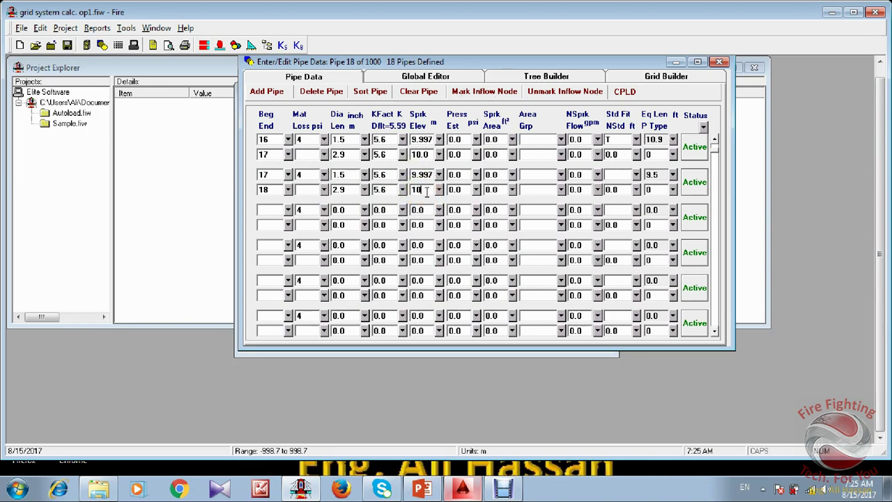
{"action": "left_click", "coordinate": [604, 175]}
{"action": "type", "text": "T"}
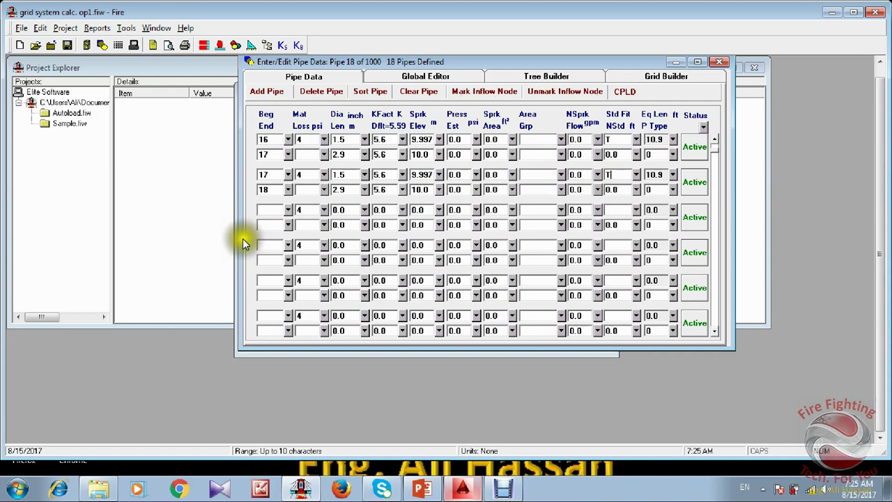
Add a pipe from node 18 to node 19 with 1.5 in diameter and 2.9 m length.
{"action": "left_click", "coordinate": [279, 208]}
{"action": "type", "text": "18"}
{"action": "left_click", "coordinate": [279, 224]}
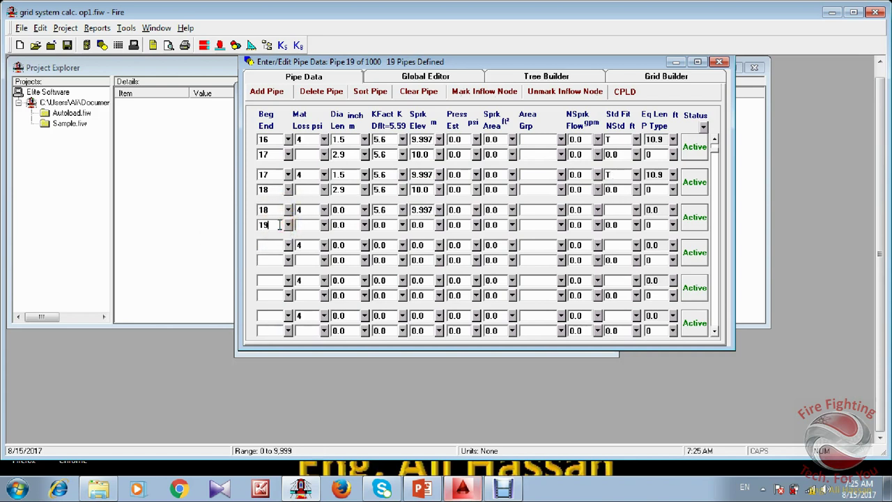
{"action": "type", "text": "19"}
{"action": "left_click", "coordinate": [349, 222]}
{"action": "left_click", "coordinate": [352, 212]}
{"action": "left_click", "coordinate": [351, 224]}
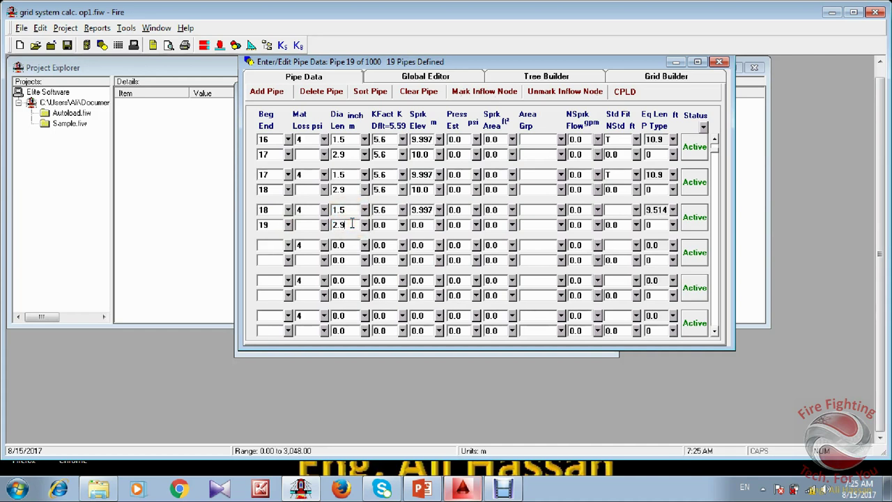
Give node 19 a K-factor of 5.6 and 10 m elevation, and assign a T fitting to pipe 18–19.
{"action": "left_click", "coordinate": [382, 224]}
{"action": "left_click", "coordinate": [422, 224]}
{"action": "type", "text": "10"}
{"action": "left_click", "coordinate": [617, 209]}
{"action": "type", "text": "T"}
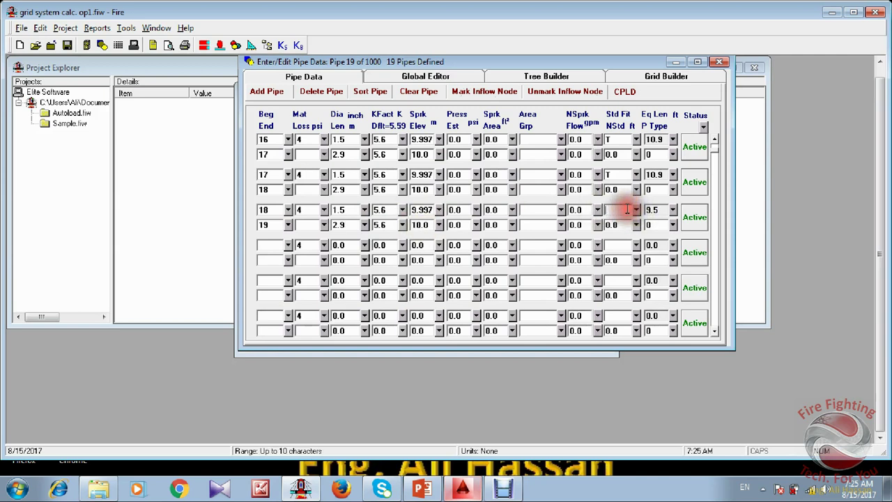
Add a pipe from node 19 to node 8, per the AutoCAD drawing, with 1.5 in diameter and 30 m length.
{"action": "left_click", "coordinate": [260, 244]}
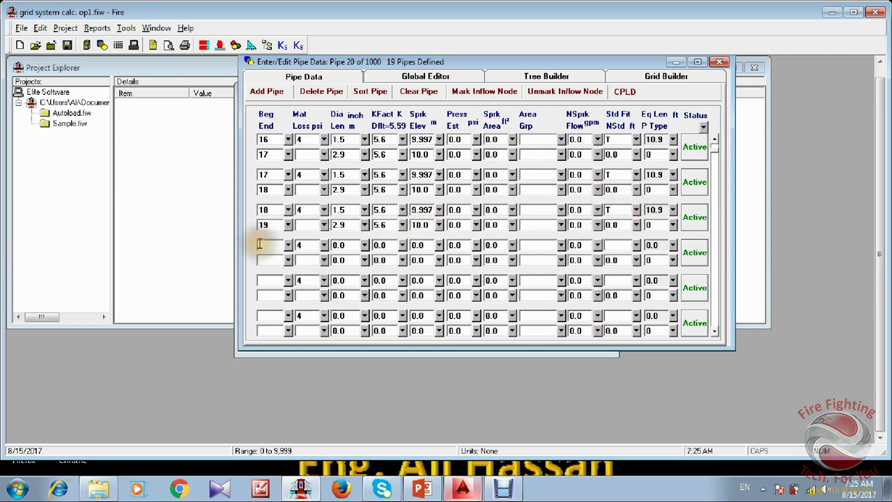
{"action": "type", "text": "19"}
{"action": "left_click", "coordinate": [269, 259]}
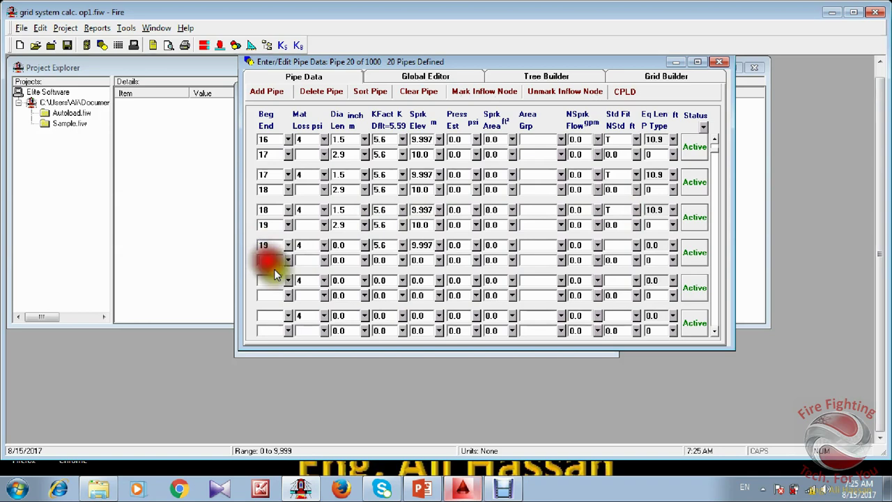
{"action": "left_click", "coordinate": [463, 488]}
{"action": "scroll", "coordinate": [368, 217], "scroll_direction": "down", "scroll_amount": 3}
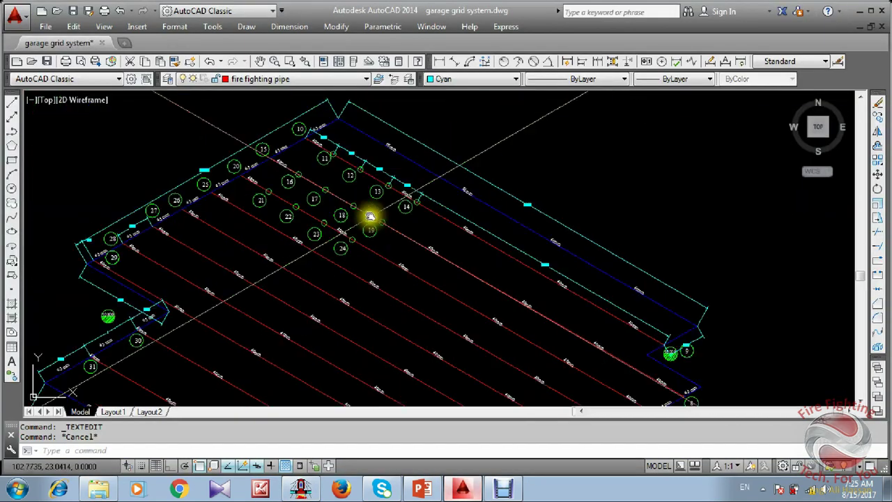
{"action": "scroll", "coordinate": [404, 257], "scroll_direction": "up", "scroll_amount": 3}
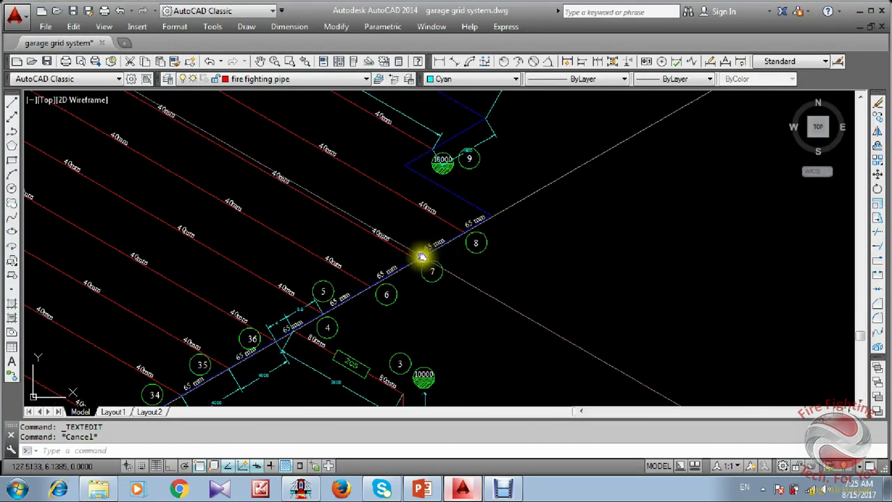
{"action": "scroll", "coordinate": [320, 180], "scroll_direction": "down", "scroll_amount": 2}
{"action": "scroll", "coordinate": [320, 180], "scroll_direction": "up", "scroll_amount": 4}
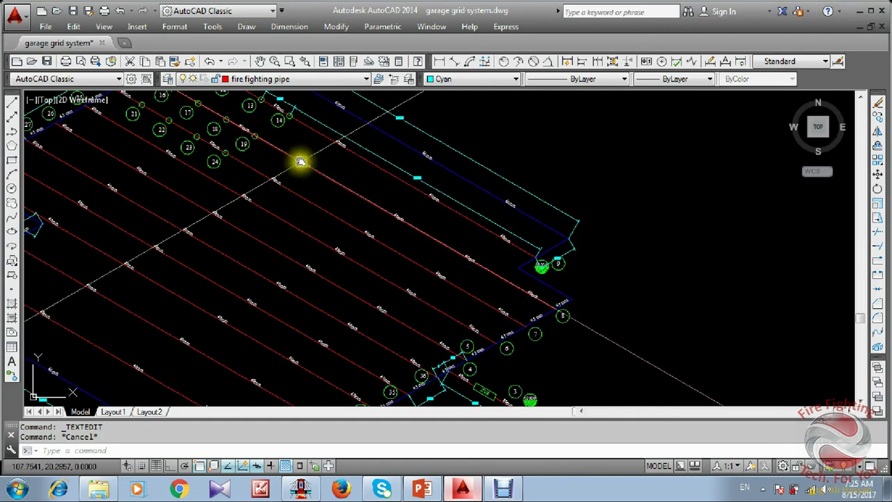
{"action": "scroll", "coordinate": [566, 320], "scroll_direction": "up", "scroll_amount": 7}
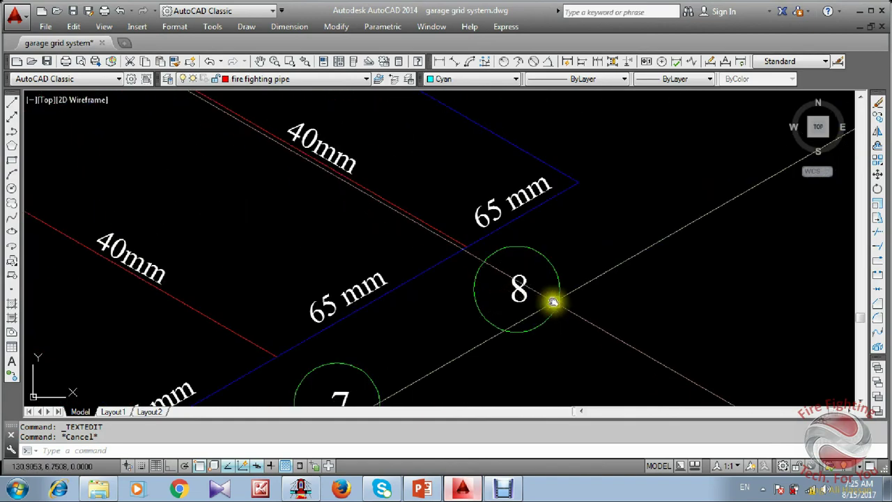
{"action": "left_click", "coordinate": [463, 481]}
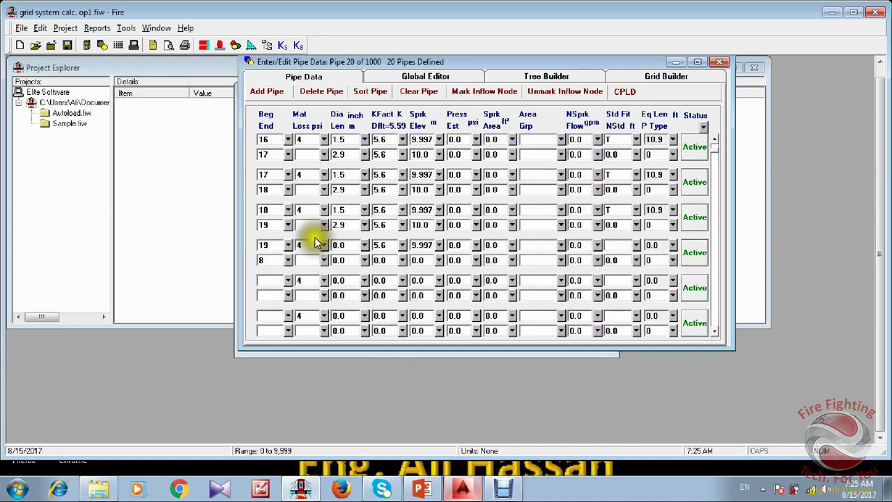
{"action": "left_click", "coordinate": [345, 246]}
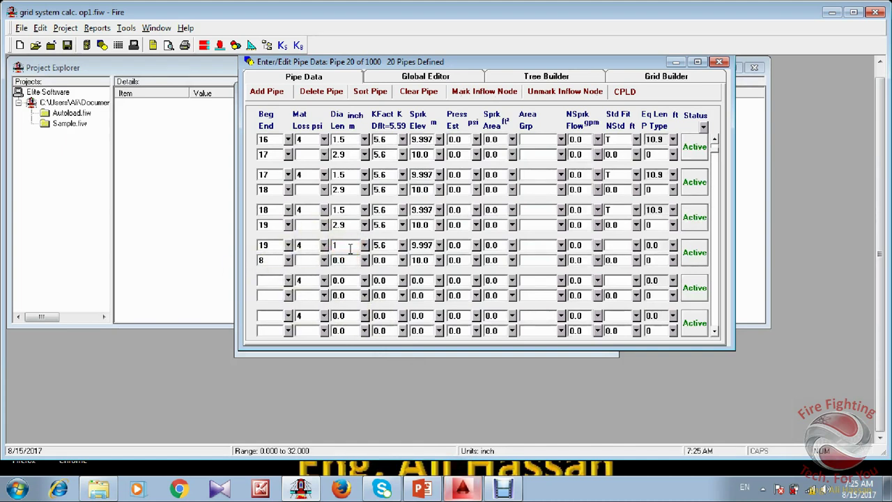
{"action": "left_click", "coordinate": [351, 260]}
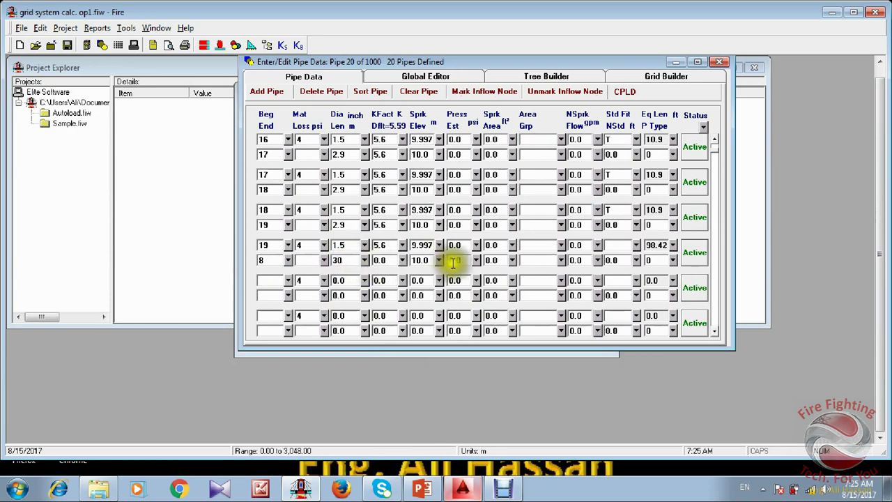
Check the next branch in the AutoCAD drawing and add a pipe from node 15 to node 20 with 2.5 in diameter and 4 m length.
{"action": "left_click", "coordinate": [269, 285]}
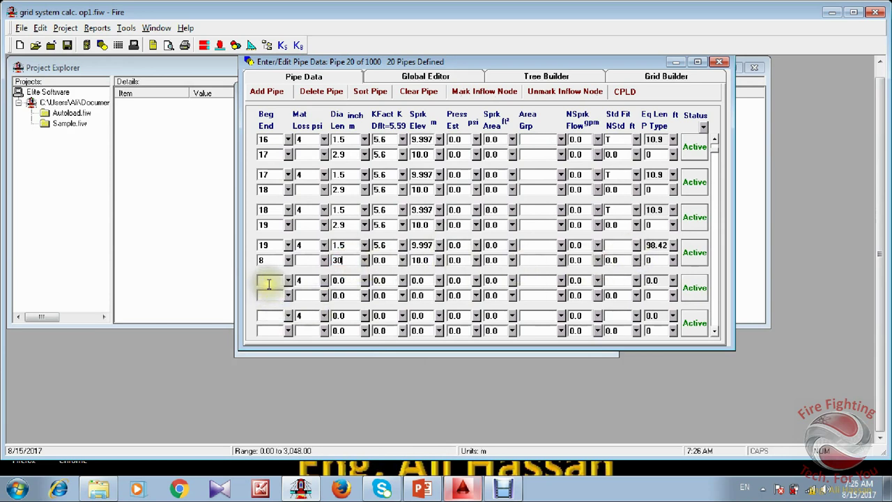
{"action": "left_click", "coordinate": [269, 283]}
{"action": "left_click", "coordinate": [463, 488]}
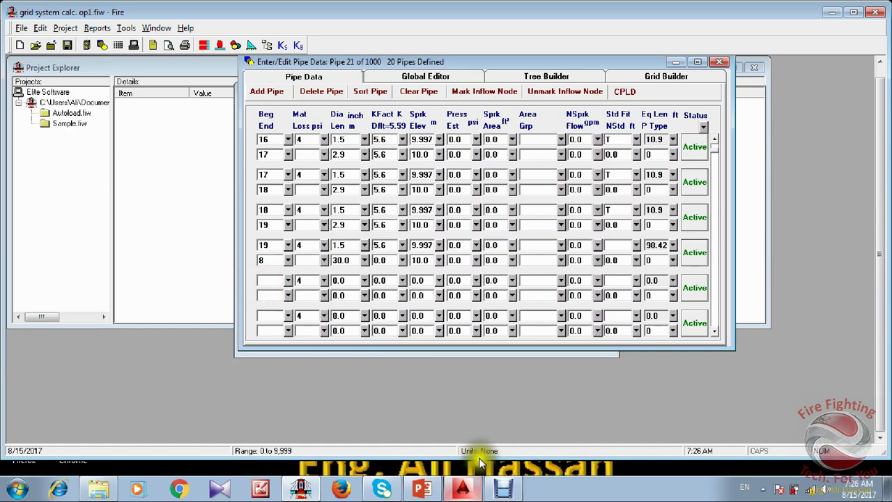
{"action": "scroll", "coordinate": [279, 205], "scroll_direction": "down", "scroll_amount": 5}
{"action": "scroll", "coordinate": [229, 136], "scroll_direction": "up", "scroll_amount": 6}
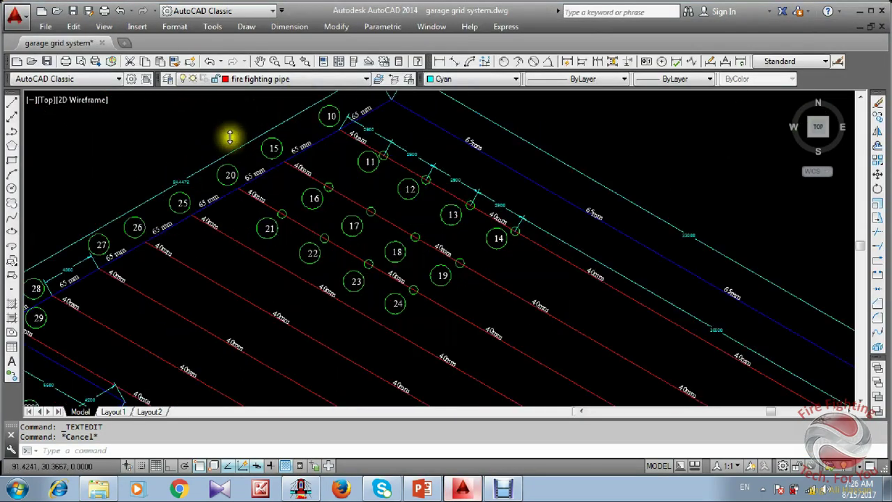
{"action": "left_click", "coordinate": [464, 488]}
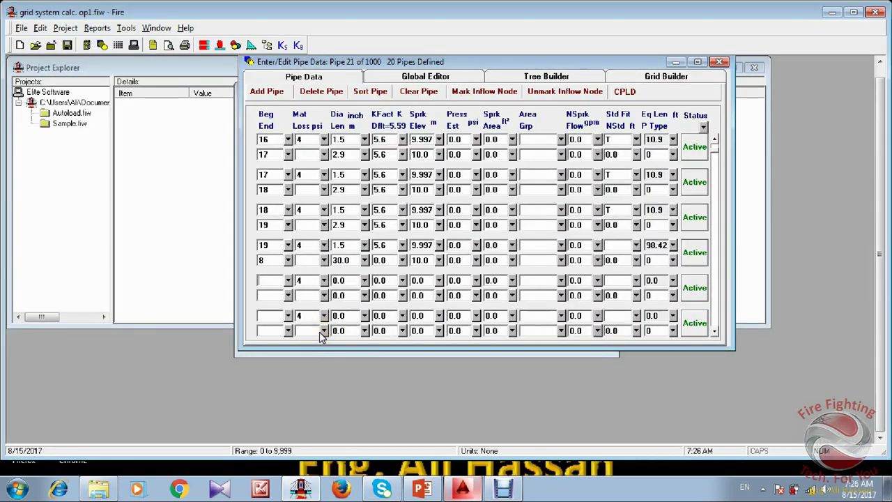
{"action": "type", "text": "15"}
{"action": "left_click", "coordinate": [276, 296]}
{"action": "left_click", "coordinate": [356, 281]}
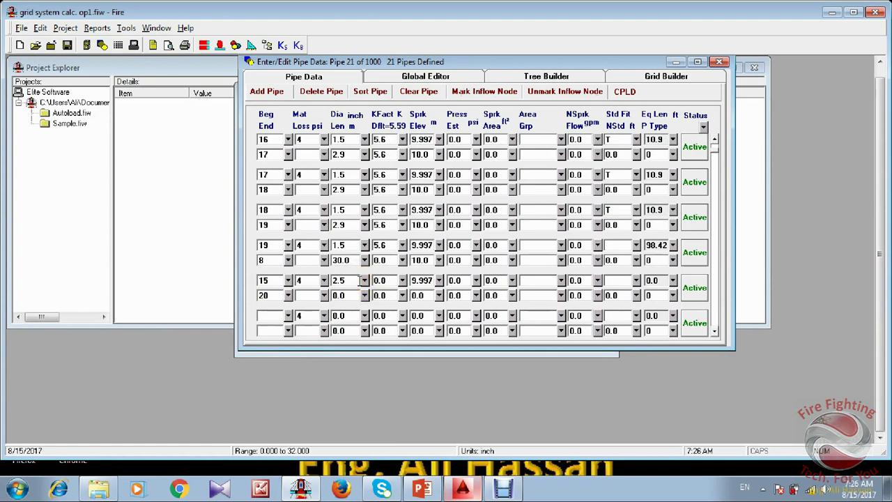
{"action": "left_click", "coordinate": [352, 295]}
{"action": "left_click", "coordinate": [353, 295]}
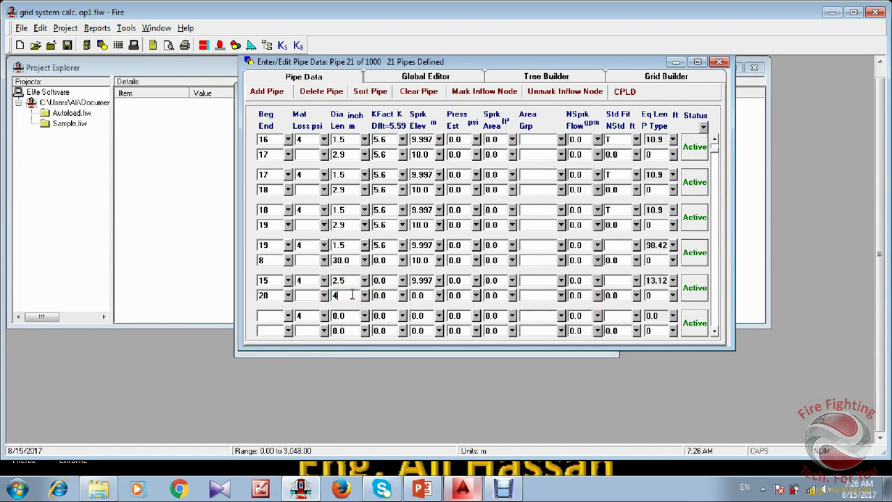
Give node 20 an elevation of 10 m and assign a T fitting to pipe 15–20.
{"action": "left_click", "coordinate": [418, 295]}
{"action": "type", "text": "10"}
{"action": "left_click", "coordinate": [618, 280]}
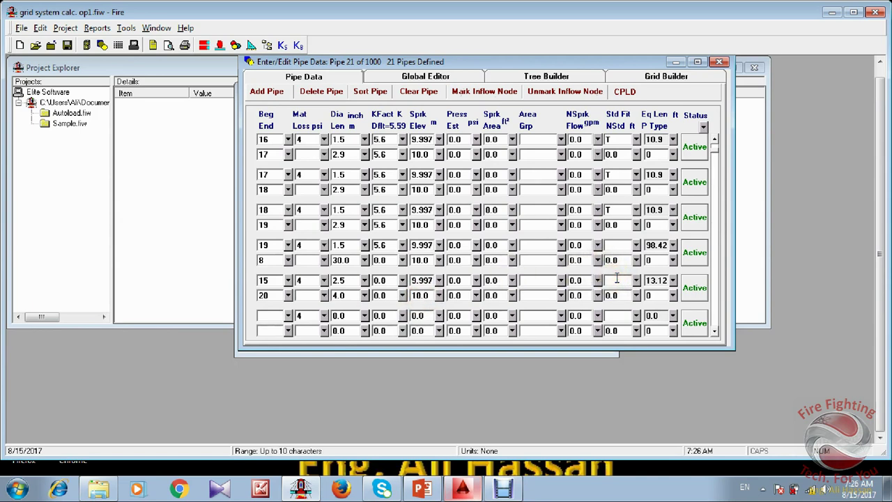
{"action": "type", "text": "T"}
Consult the AutoCAD drawing and add a pipe from node 20 to node 21 with 1.5 in diameter and 2.9 m length.
{"action": "left_click", "coordinate": [458, 497]}
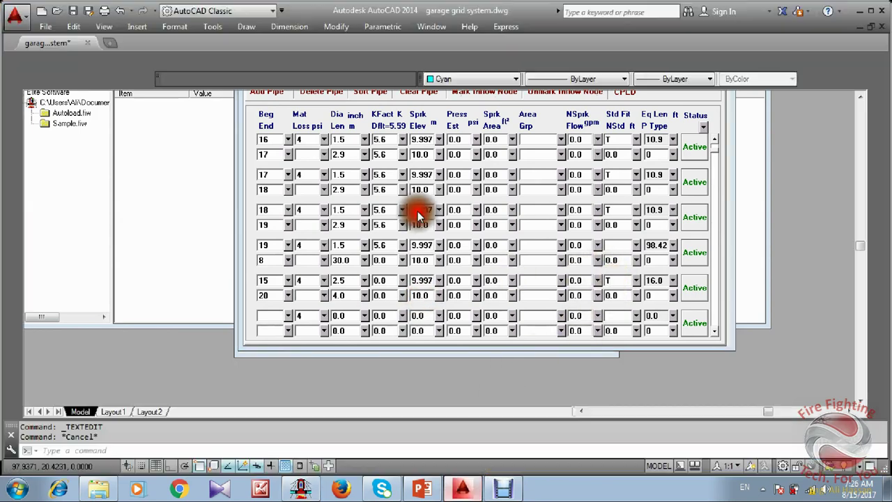
{"action": "scroll", "coordinate": [292, 229], "scroll_direction": "down", "scroll_amount": 4}
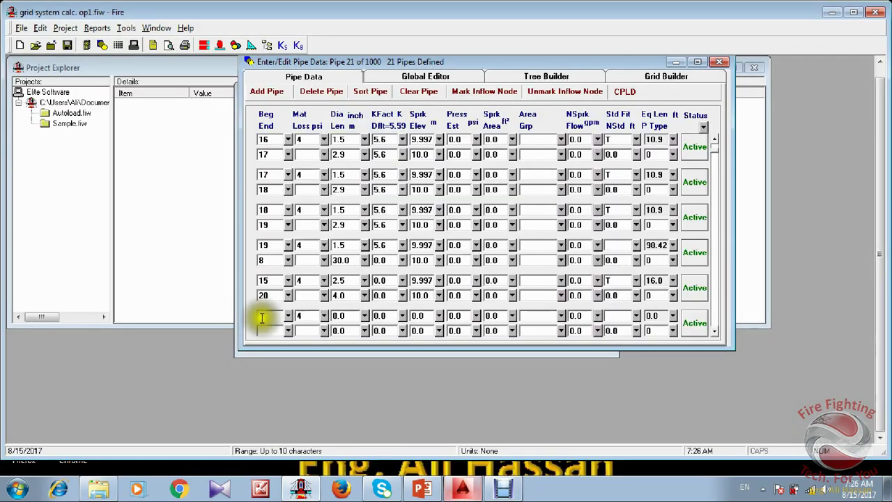
{"action": "left_click", "coordinate": [265, 317]}
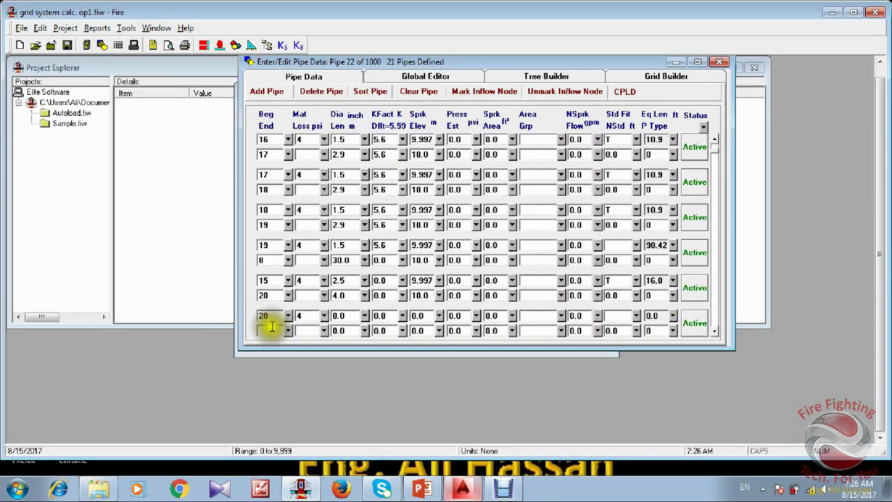
{"action": "left_click", "coordinate": [270, 330]}
{"action": "type", "text": "21"}
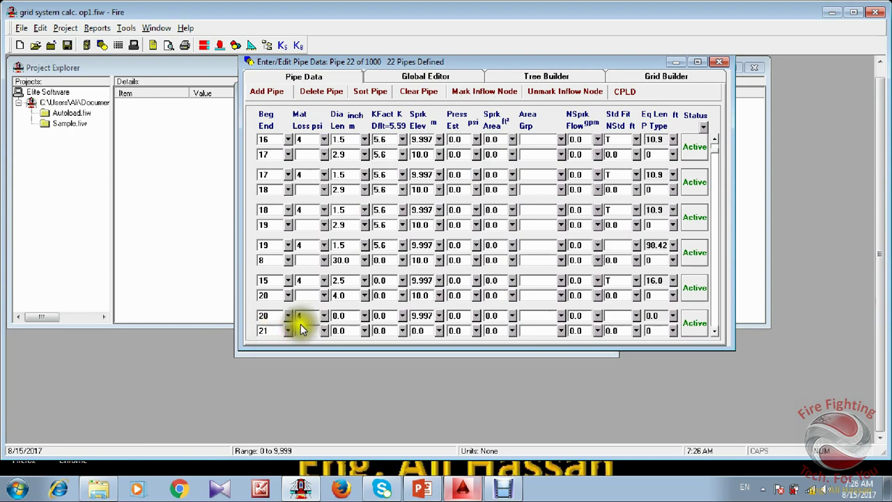
{"action": "left_click", "coordinate": [342, 315]}
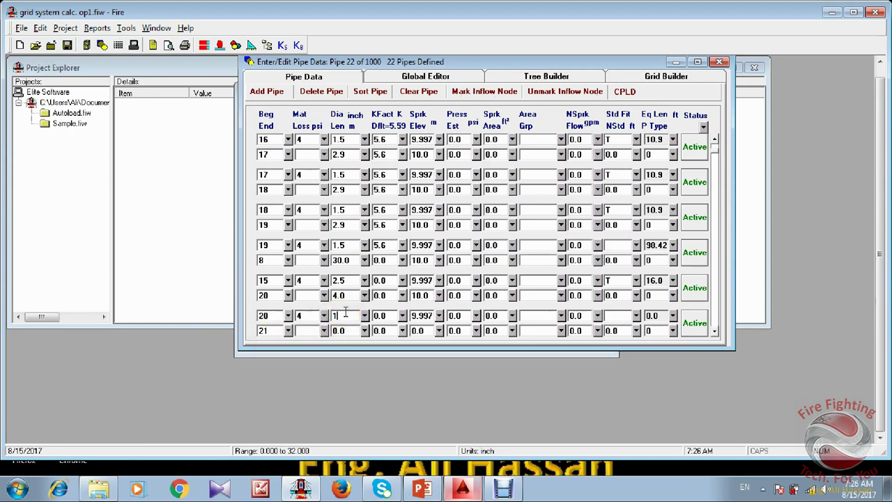
{"action": "left_click", "coordinate": [352, 331]}
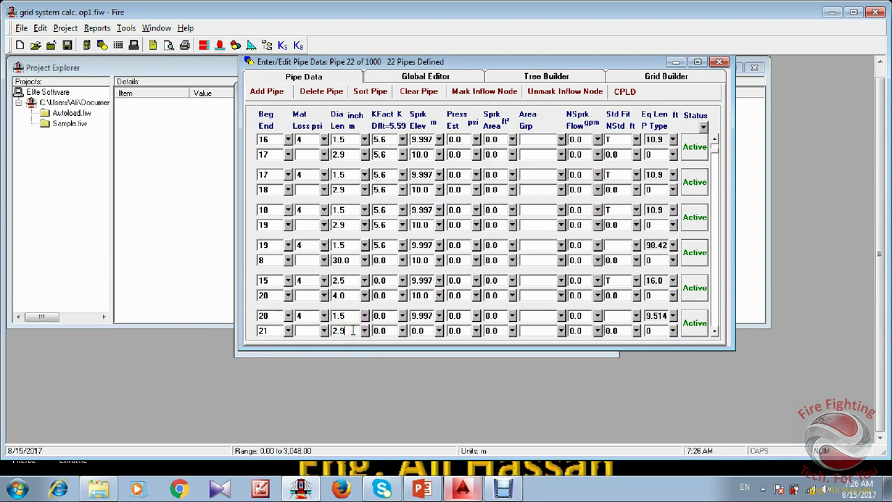
Give node 21 a K-factor of 5.6 and 10 m elevation, and assign a T fitting to pipe 20–21.
{"action": "left_click", "coordinate": [415, 327]}
{"action": "left_click", "coordinate": [389, 330]}
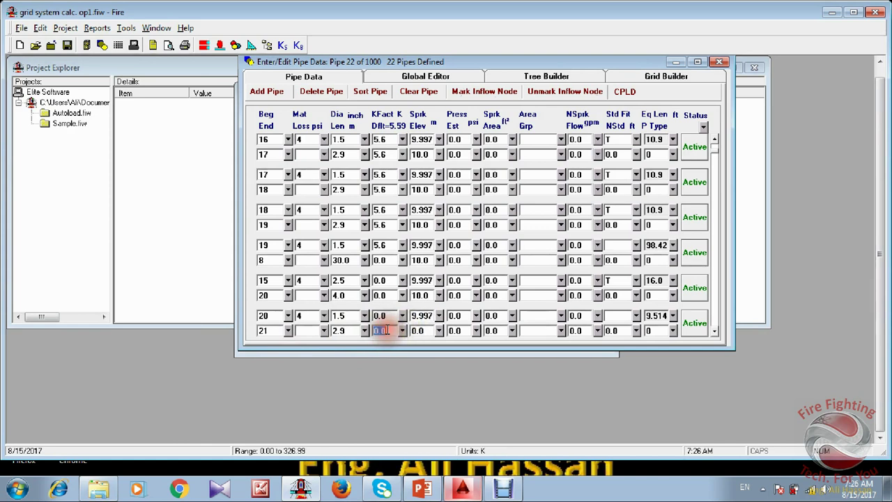
{"action": "type", "text": "5.6"}
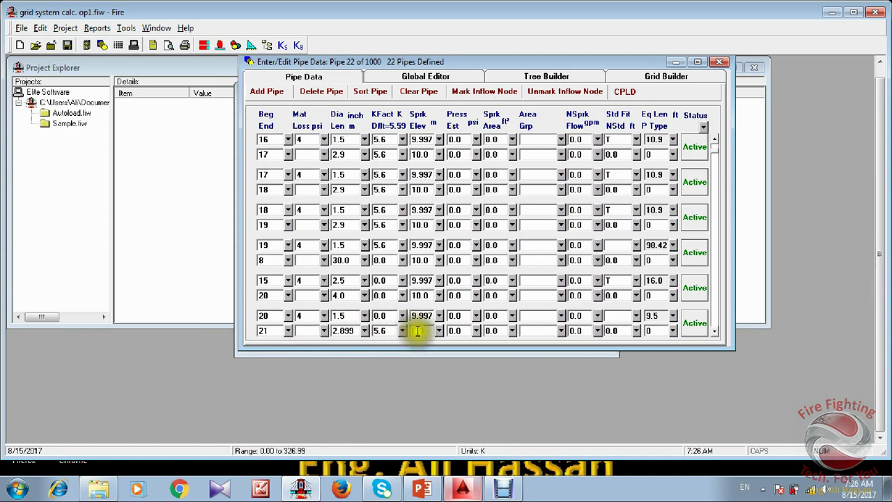
{"action": "left_click", "coordinate": [416, 330]}
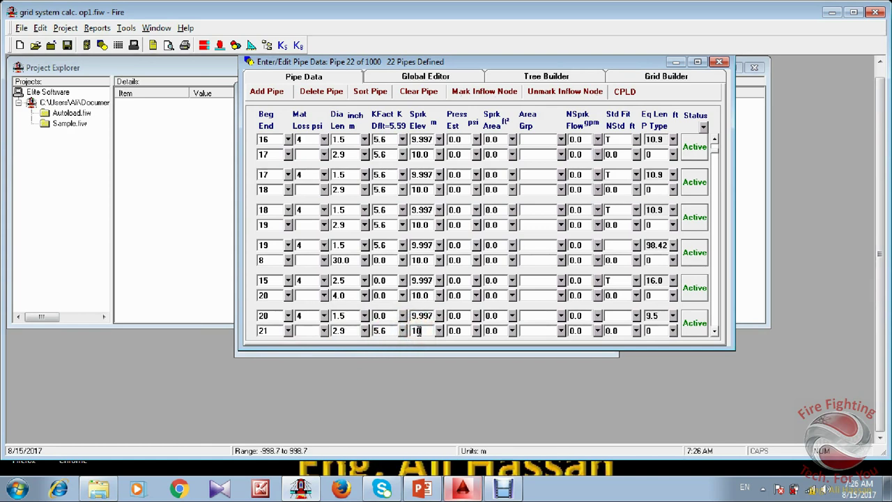
{"action": "type", "text": "10"}
{"action": "left_click", "coordinate": [612, 316]}
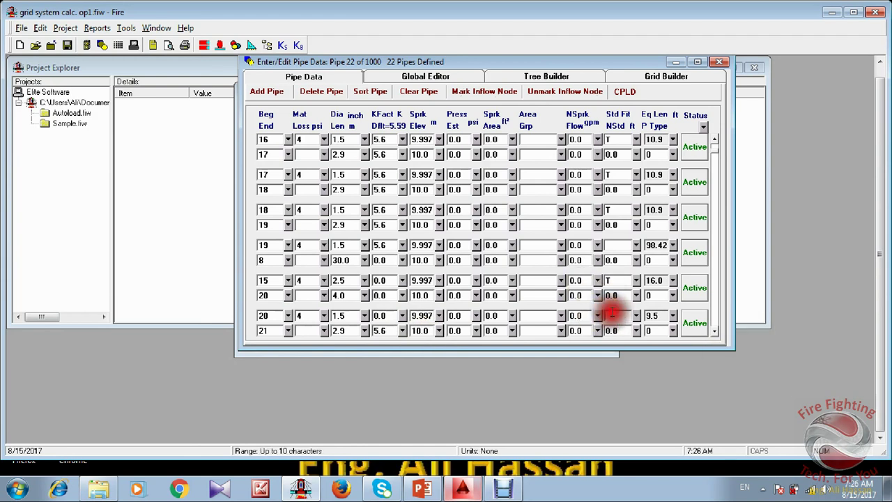
{"action": "type", "text": "T"}
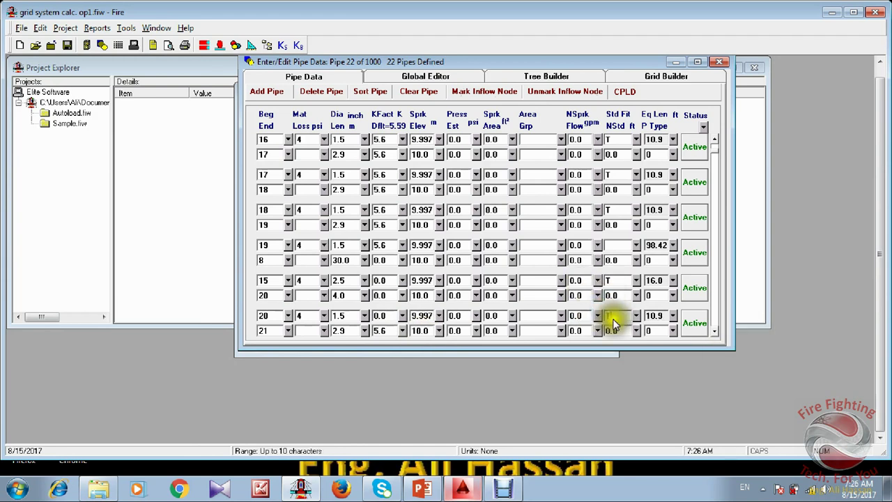
Add a pipe from node 21 to node 22 with 1.5 in diameter and 2.9 m length, checking it against the AutoCAD drawing.
{"action": "left_click", "coordinate": [716, 332]}
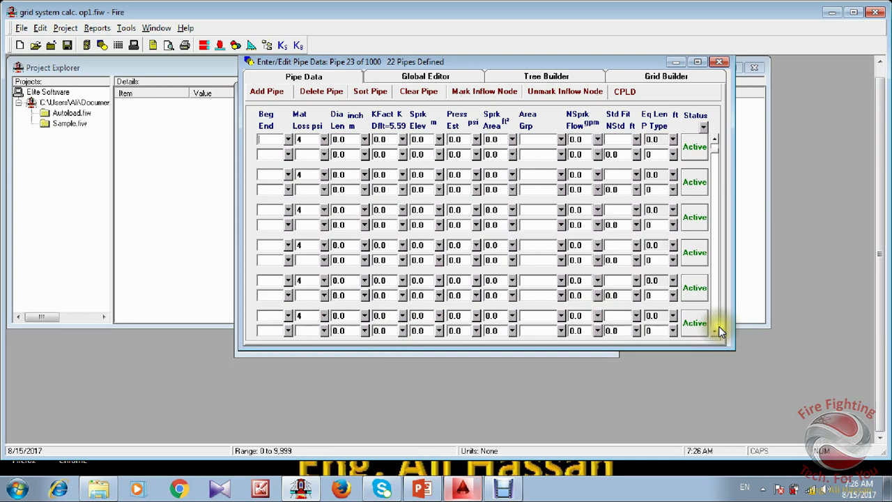
{"action": "left_click", "coordinate": [266, 154]}
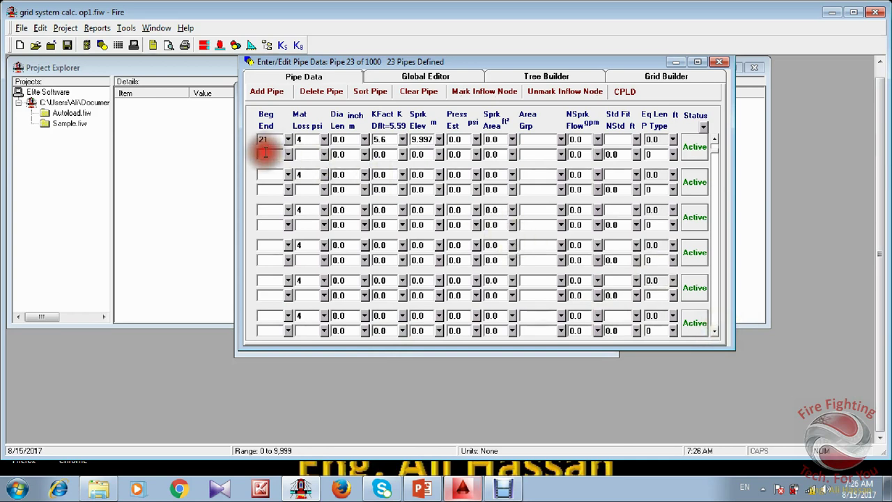
{"action": "left_click", "coordinate": [340, 140]}
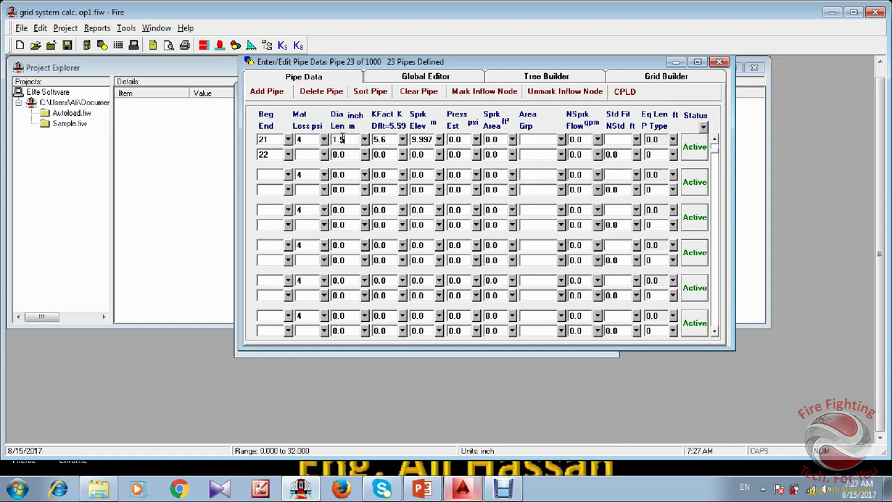
{"action": "left_click", "coordinate": [462, 488]}
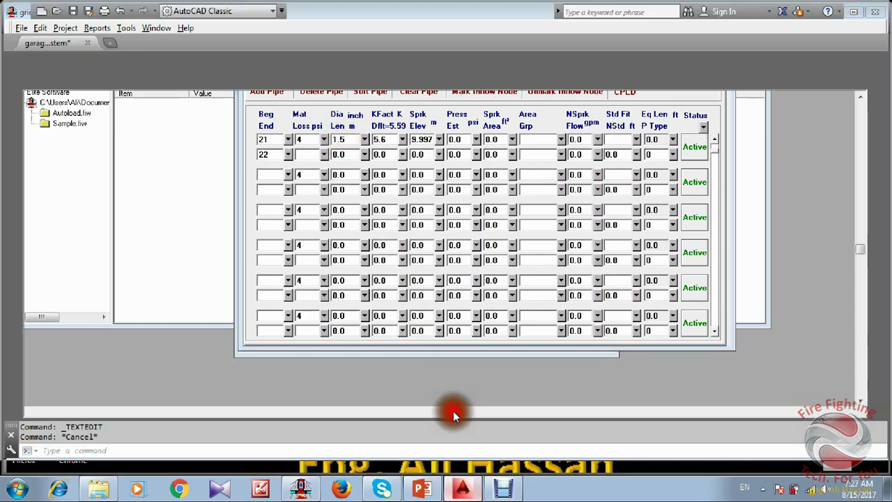
{"action": "middle_click_drag", "start_coordinate": [405, 259], "coordinate": [309, 235]}
{"action": "scroll", "coordinate": [364, 309], "scroll_direction": "up", "scroll_amount": 2}
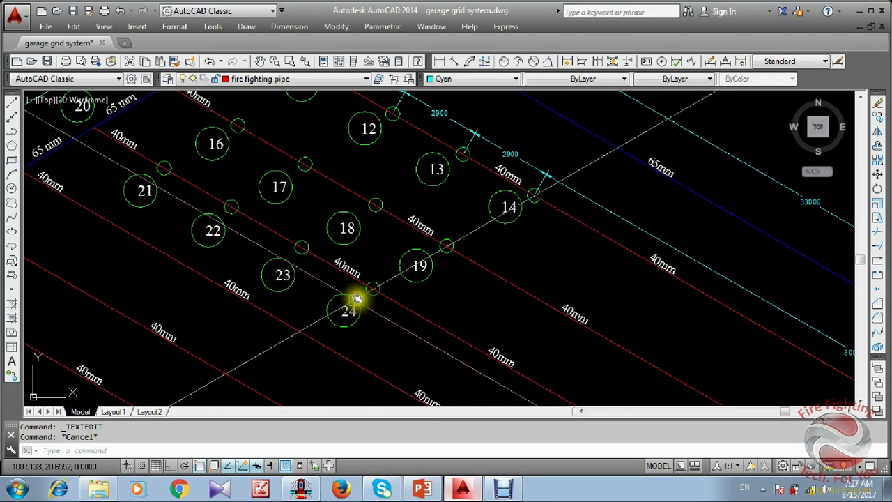
{"action": "left_click", "coordinate": [462, 488]}
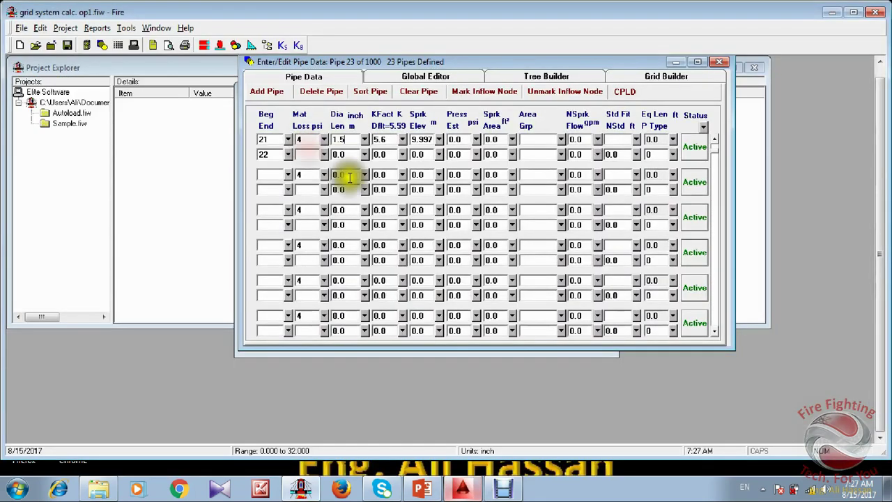
{"action": "left_click", "coordinate": [338, 155]}
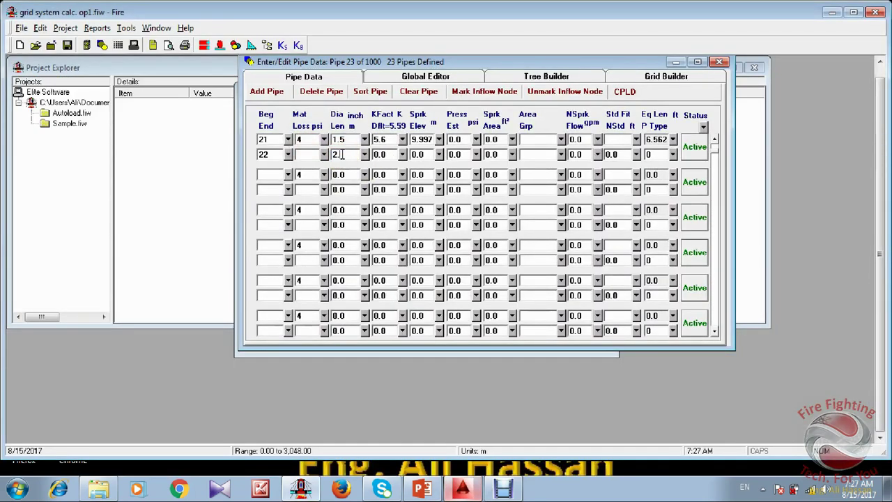
{"action": "type", "text": "2.9"}
Give node 22 a K-factor of 5.6 and 10 m elevation, and assign a T fitting to pipe 21–22.
{"action": "left_click", "coordinate": [421, 153]}
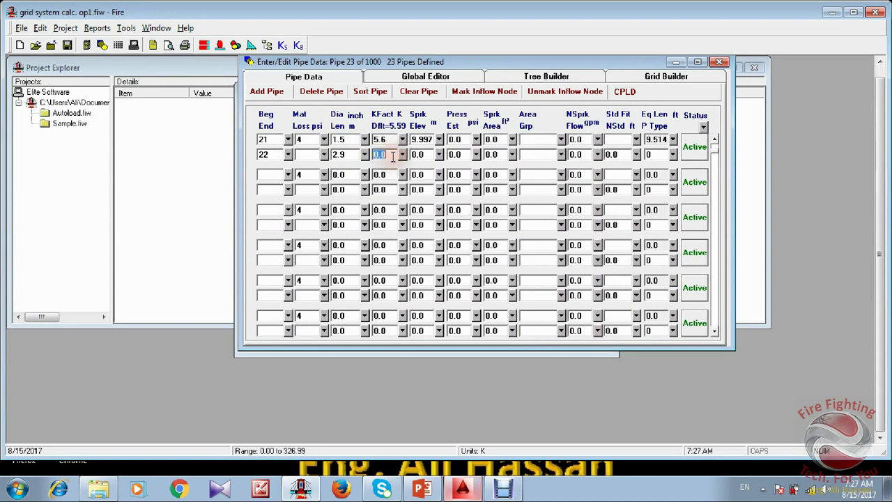
{"action": "left_click", "coordinate": [417, 155]}
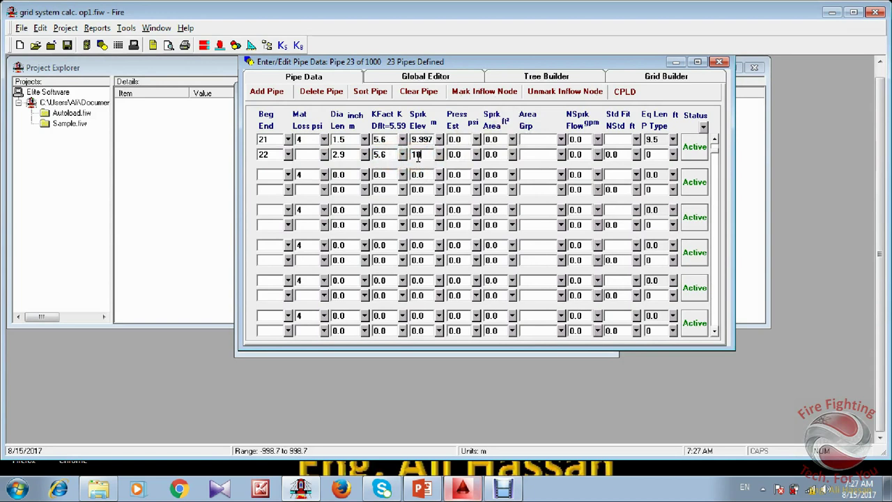
{"action": "type", "text": "10"}
{"action": "left_click", "coordinate": [622, 140]}
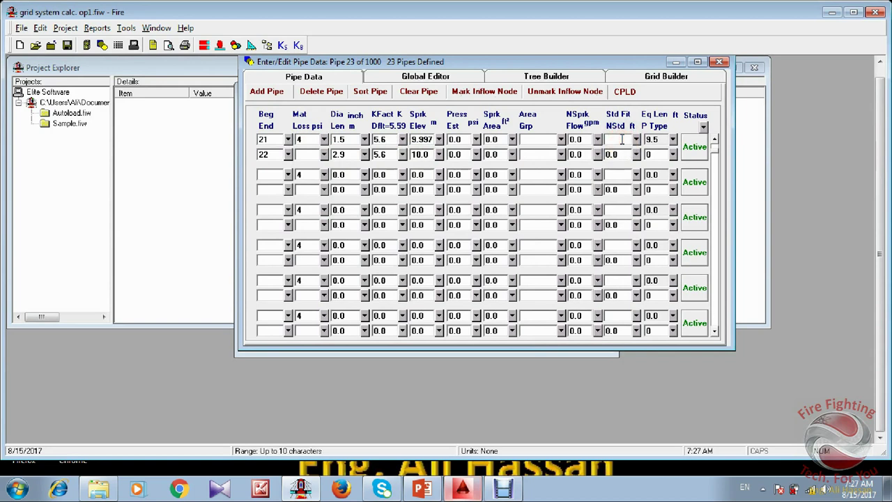
{"action": "type", "text": "T"}
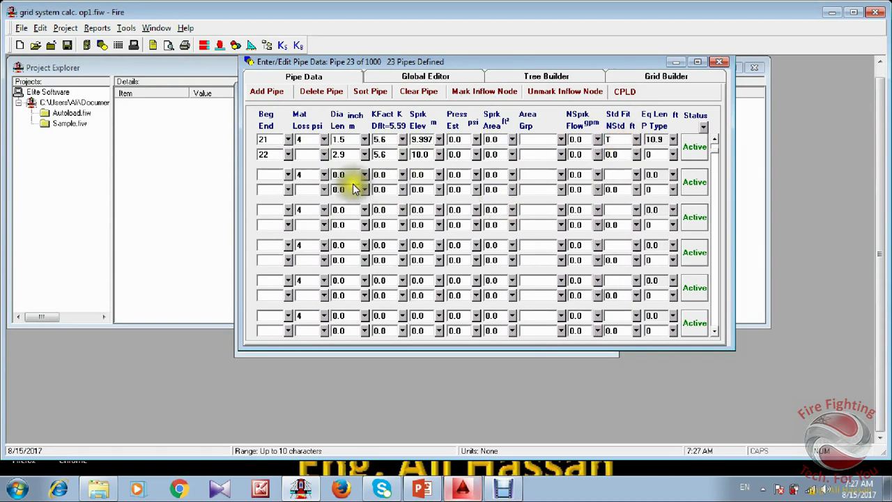
Add a pipe from node 22 to node 23 with 1.5 in diameter and 2.9 m length.
{"action": "left_click", "coordinate": [263, 174]}
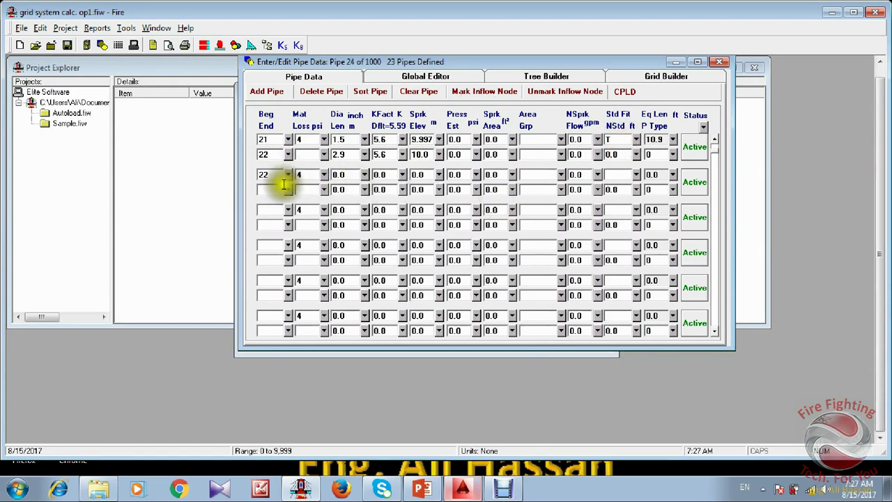
{"action": "left_click", "coordinate": [277, 190]}
{"action": "type", "text": "23"}
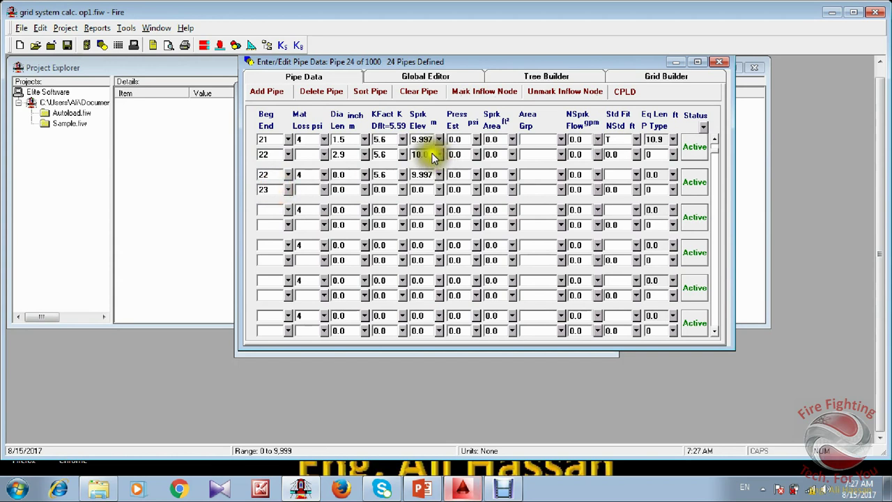
{"action": "left_click", "coordinate": [352, 174]}
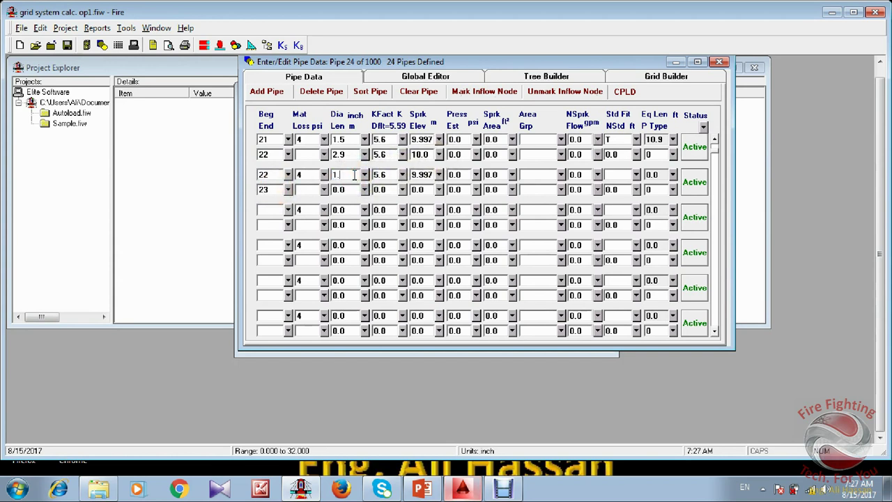
{"action": "left_click", "coordinate": [348, 189]}
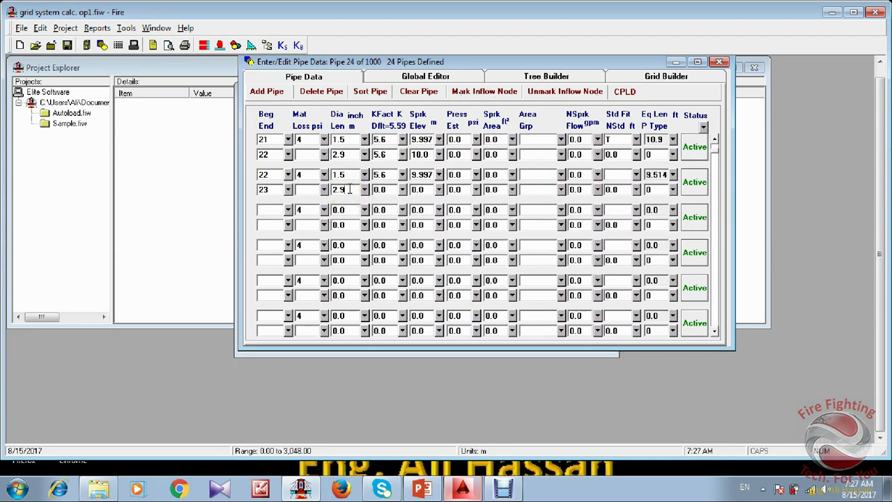
Give node 23 a K-factor of 5.6 and 10 m elevation, and assign a T fitting to pipe 22–23.
{"action": "left_click", "coordinate": [386, 190]}
{"action": "left_click", "coordinate": [422, 190]}
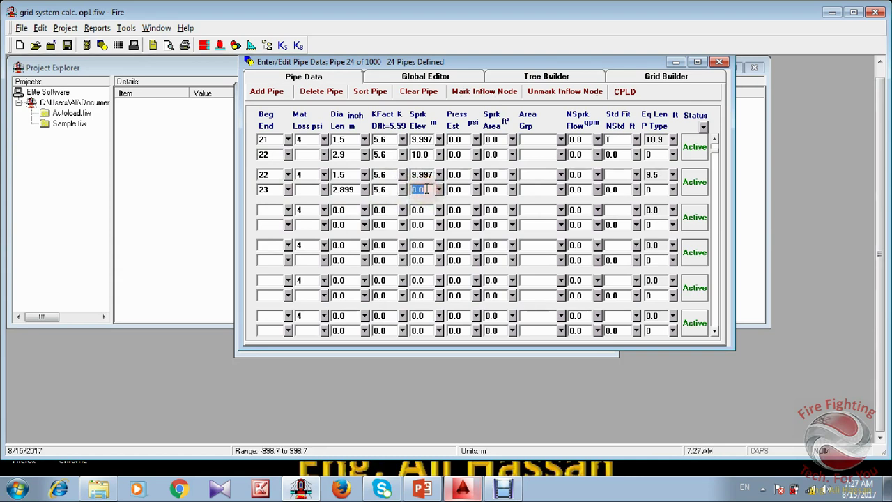
{"action": "left_click", "coordinate": [611, 175]}
{"action": "type", "text": "T"}
Add a pipe from node 23 to node 24 with 1.5 in diameter and 2.9 m length, checking it against the AutoCAD drawing.
{"action": "left_click", "coordinate": [270, 213]}
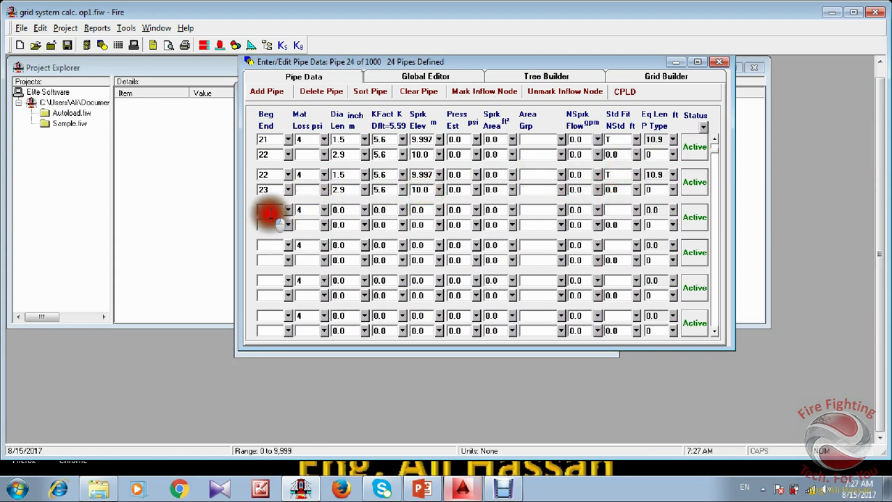
{"action": "type", "text": "23"}
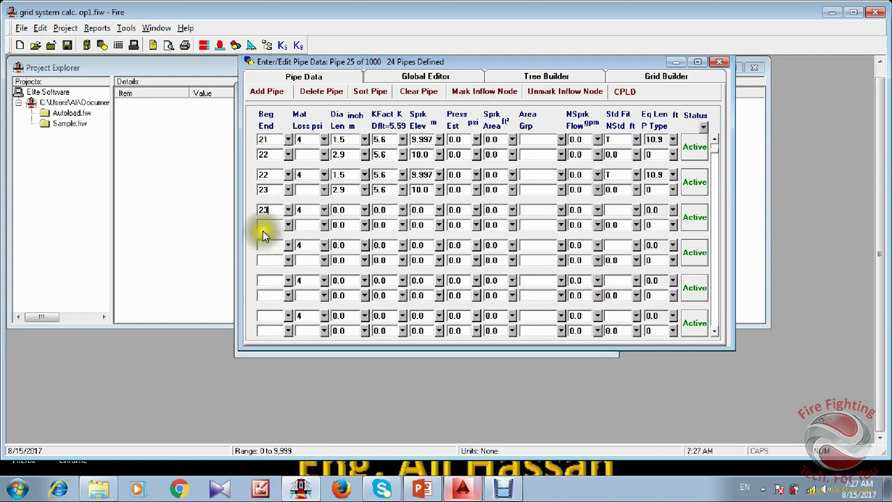
{"action": "left_click", "coordinate": [265, 225]}
{"action": "left_click", "coordinate": [339, 210]}
{"action": "type", "text": "1.5"}
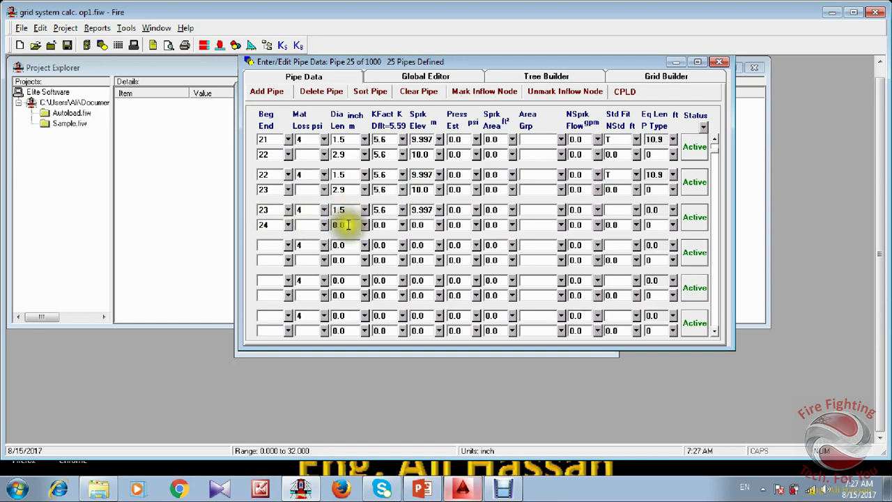
{"action": "left_click", "coordinate": [341, 224]}
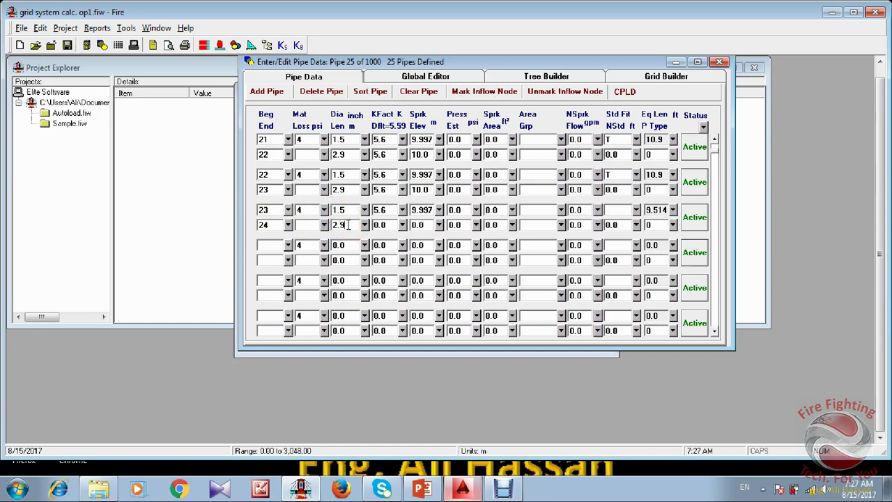
{"action": "left_click", "coordinate": [462, 488]}
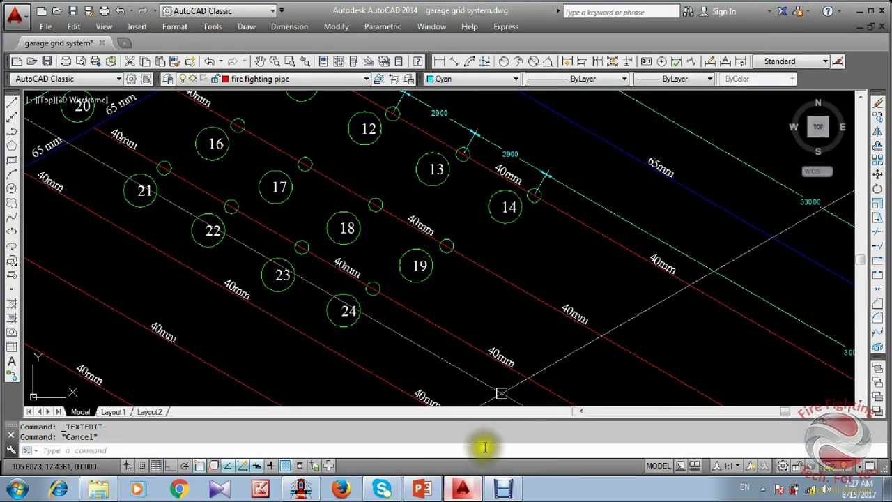
{"action": "left_click", "coordinate": [464, 487]}
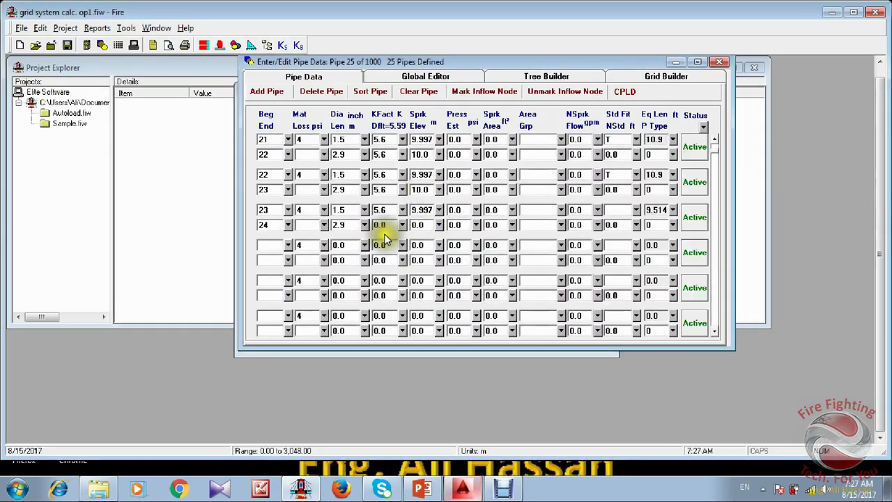
Give node 24 a K-factor of 5.6 and 10 m elevation, and assign a T fitting to pipe 23–24.
{"action": "left_click", "coordinate": [382, 225]}
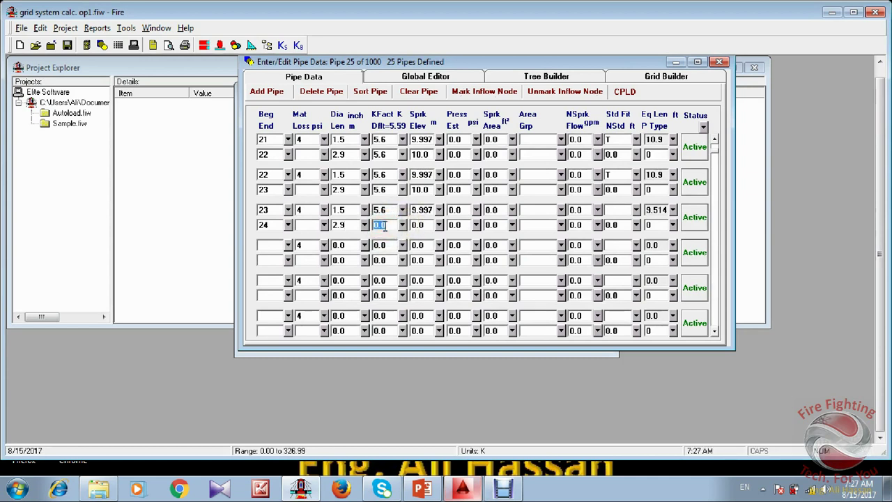
{"action": "type", "text": "5.6"}
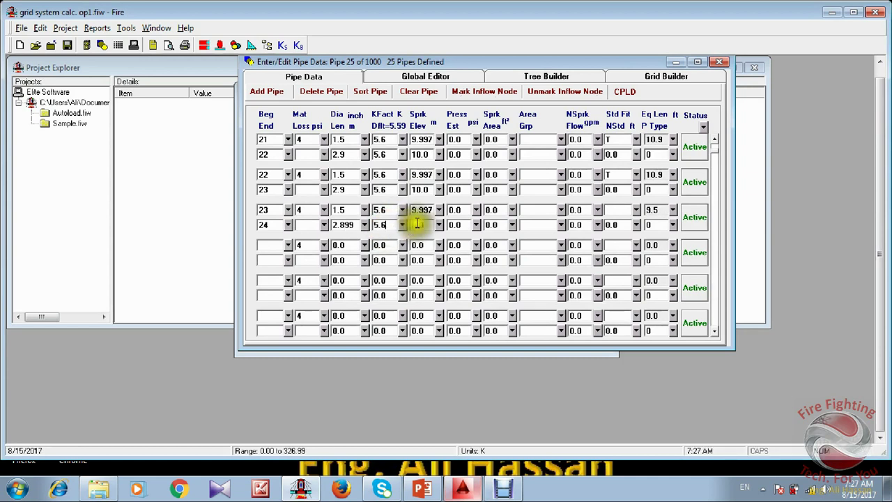
{"action": "left_click", "coordinate": [422, 224]}
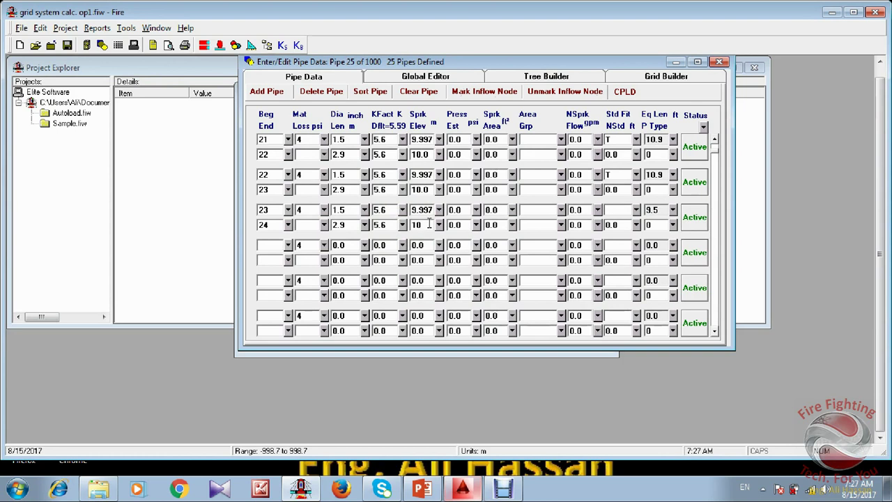
{"action": "left_click", "coordinate": [617, 207]}
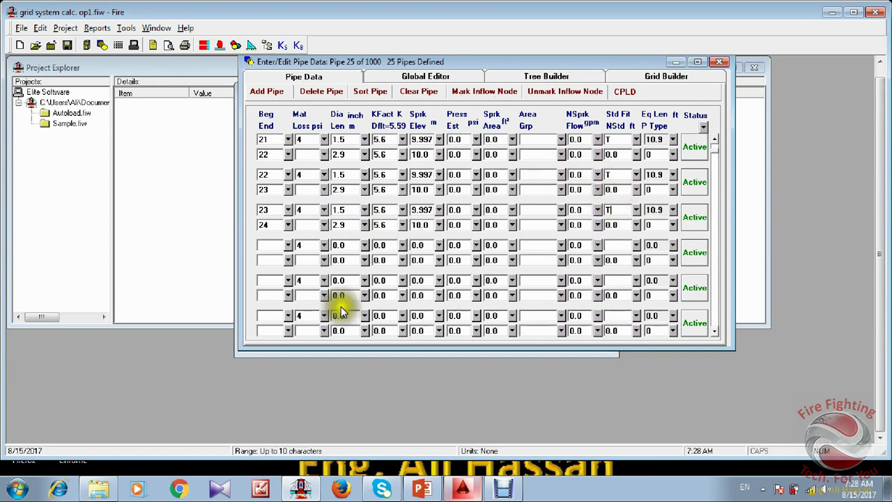
Add a pipe from node 24 to node 7, tracing the branch between these nodes in the AutoCAD drawing.
{"action": "left_click", "coordinate": [265, 247]}
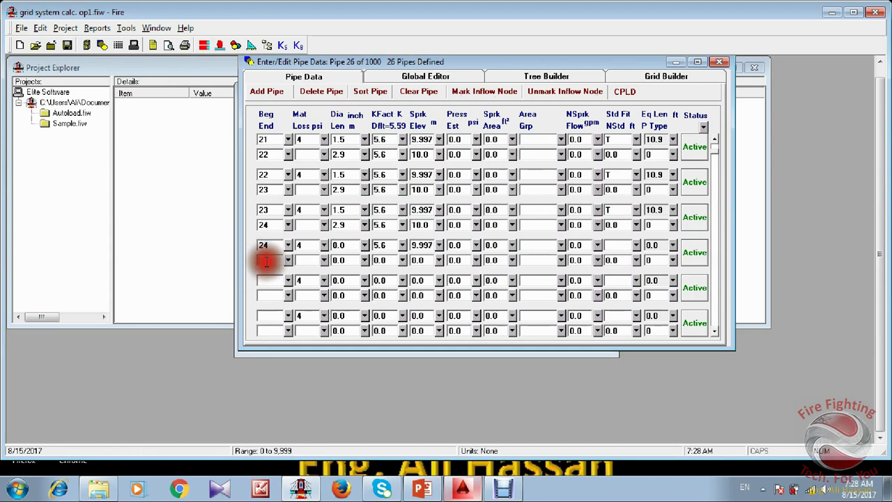
{"action": "left_click", "coordinate": [267, 261]}
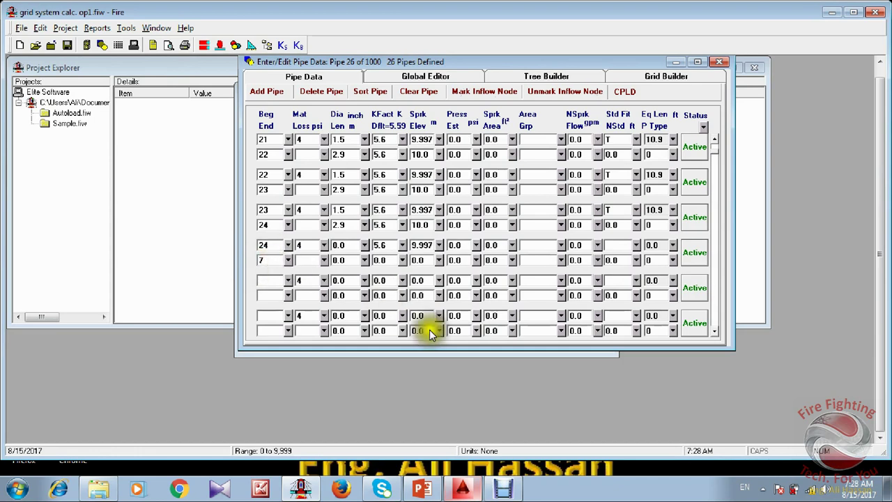
{"action": "left_click", "coordinate": [462, 488]}
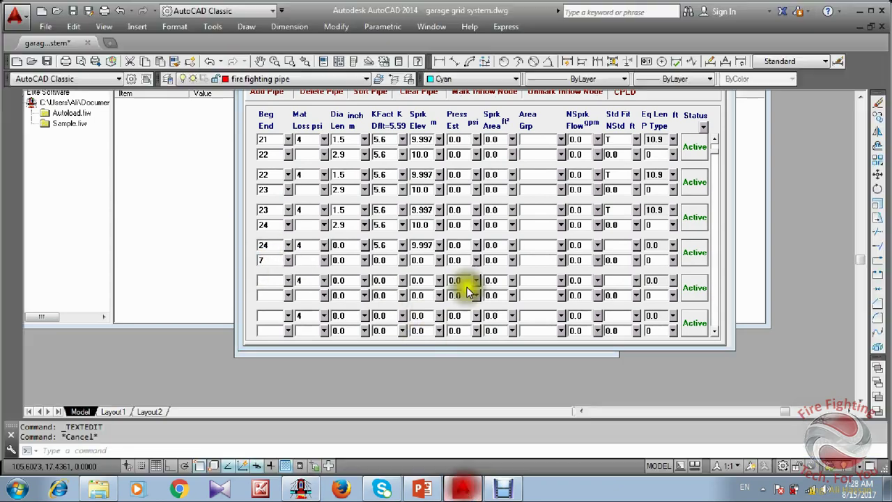
{"action": "scroll", "coordinate": [361, 195], "scroll_direction": "up", "scroll_amount": 6}
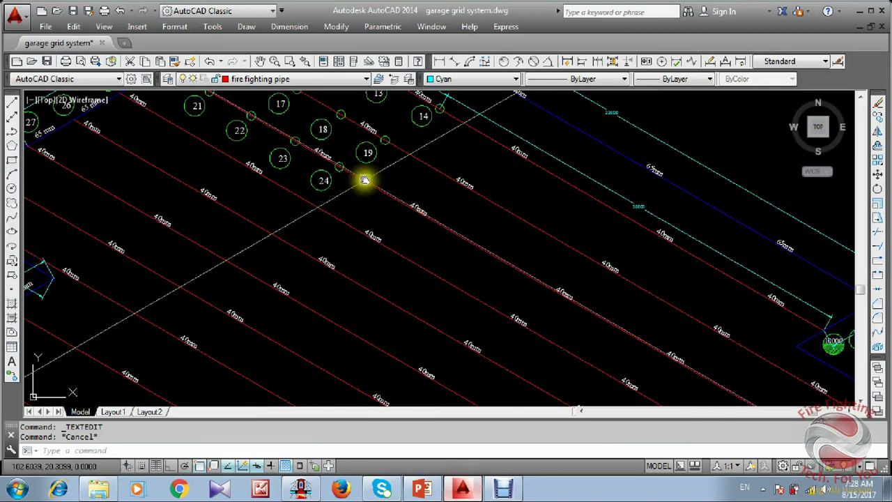
{"action": "left_click", "coordinate": [378, 194]}
{"action": "middle_click_drag", "start_coordinate": [502, 286], "coordinate": [392, 167]}
{"action": "scroll", "coordinate": [697, 319], "scroll_direction": "up", "scroll_amount": 4}
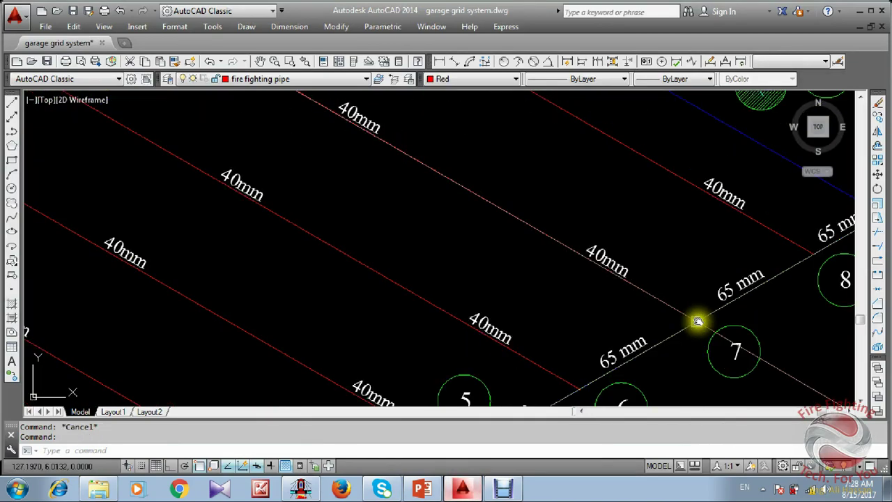
{"action": "middle_click_drag", "start_coordinate": [705, 323], "coordinate": [619, 302]}
{"action": "scroll", "coordinate": [619, 301], "scroll_direction": "down", "scroll_amount": 4}
{"action": "key", "text": "Escape"}
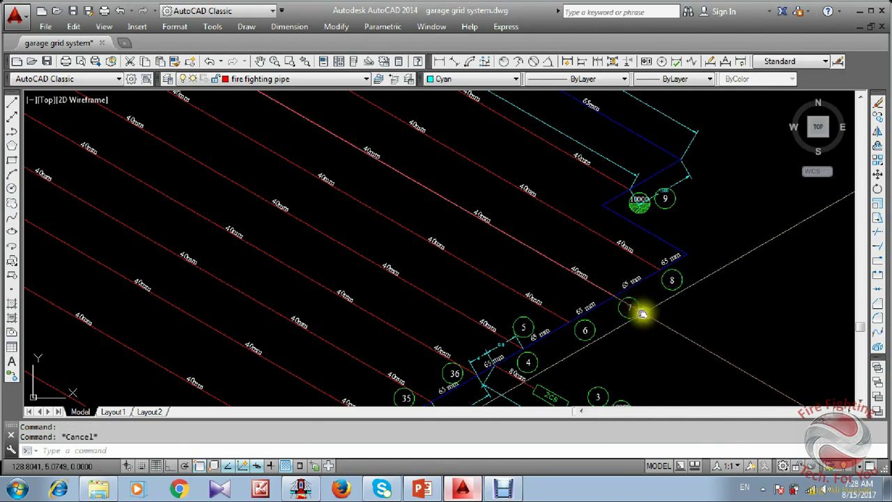
{"action": "scroll", "coordinate": [452, 271], "scroll_direction": "down", "scroll_amount": 1}
{"action": "scroll", "coordinate": [530, 296], "scroll_direction": "up", "scroll_amount": 2}
{"action": "scroll", "coordinate": [598, 301], "scroll_direction": "down", "scroll_amount": 3}
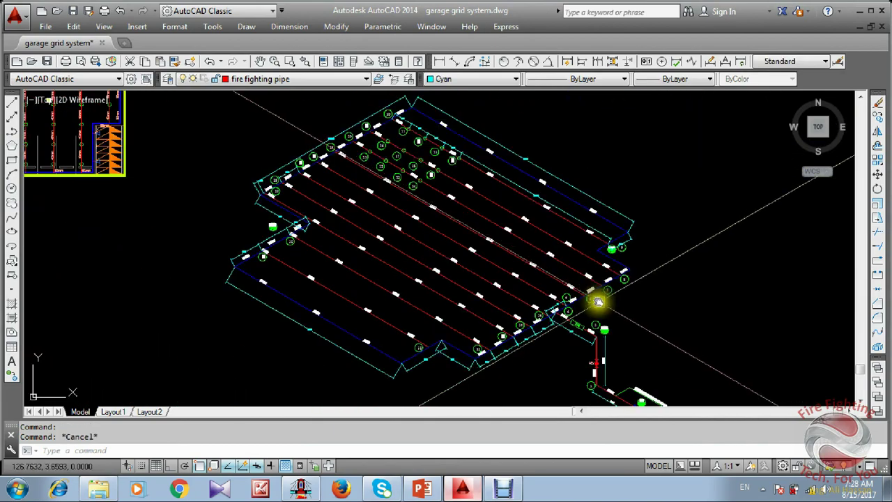
{"action": "scroll", "coordinate": [388, 187], "scroll_direction": "up", "scroll_amount": 1}
{"action": "middle_click_drag", "start_coordinate": [432, 222], "coordinate": [429, 251]}
{"action": "scroll", "coordinate": [430, 250], "scroll_direction": "up", "scroll_amount": 1}
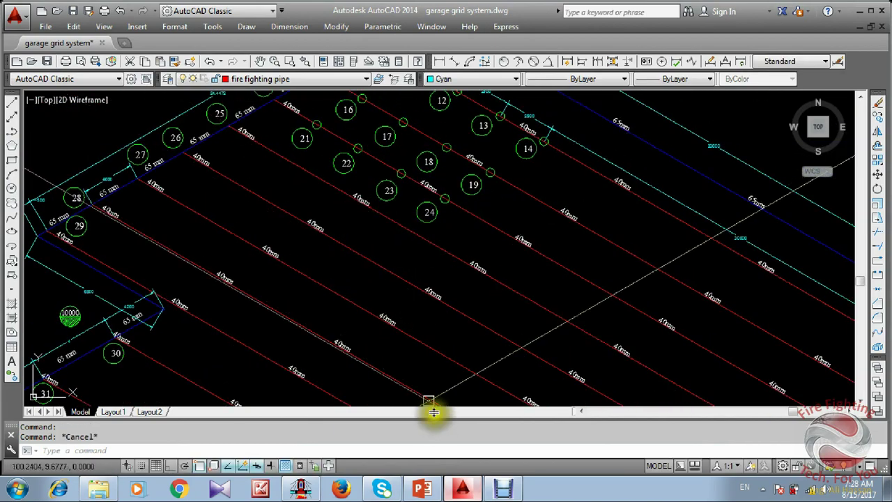
{"action": "left_click", "coordinate": [466, 488]}
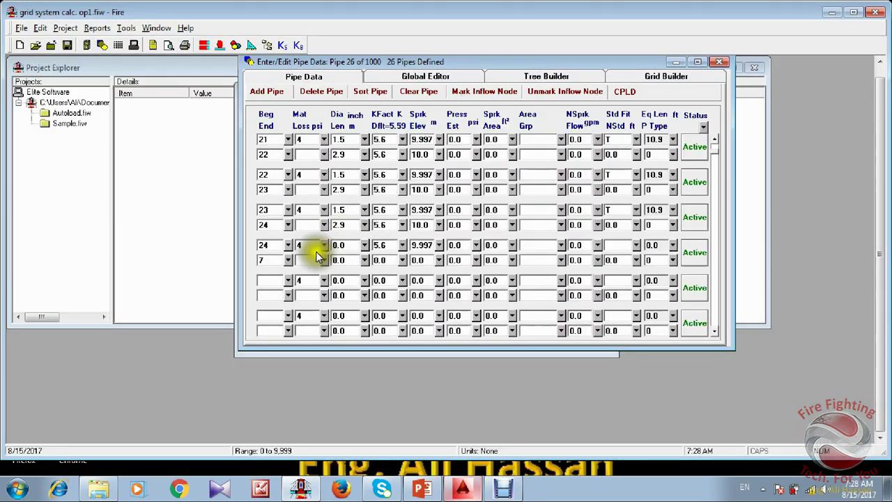
Set pipe 24–7 to 1.5 in diameter and 30 m length.
{"action": "left_click", "coordinate": [348, 249]}
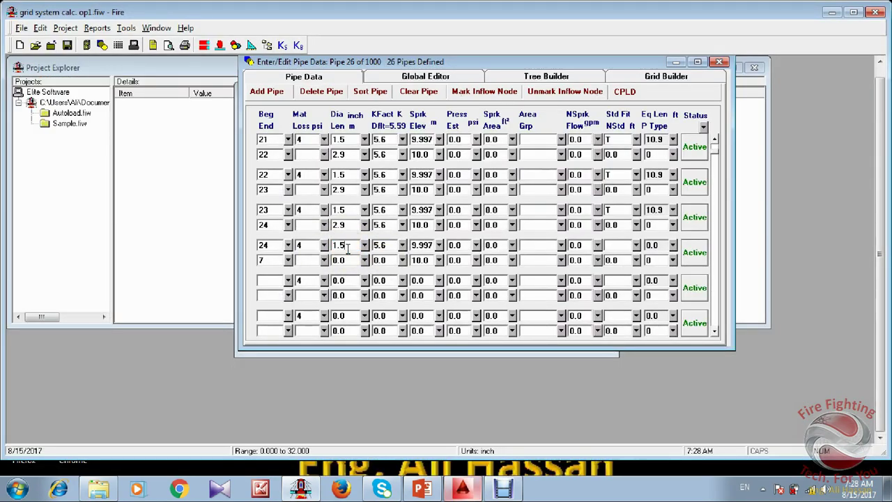
{"action": "left_click", "coordinate": [344, 260]}
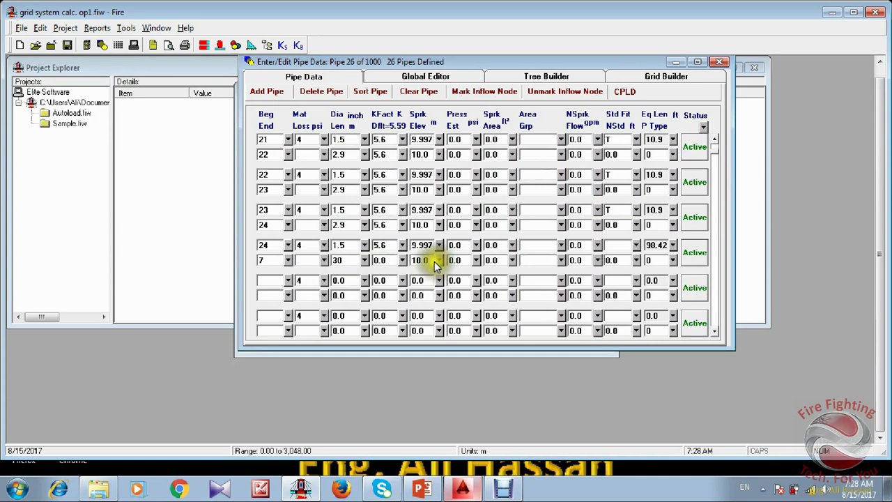
{"action": "left_click", "coordinate": [430, 280]}
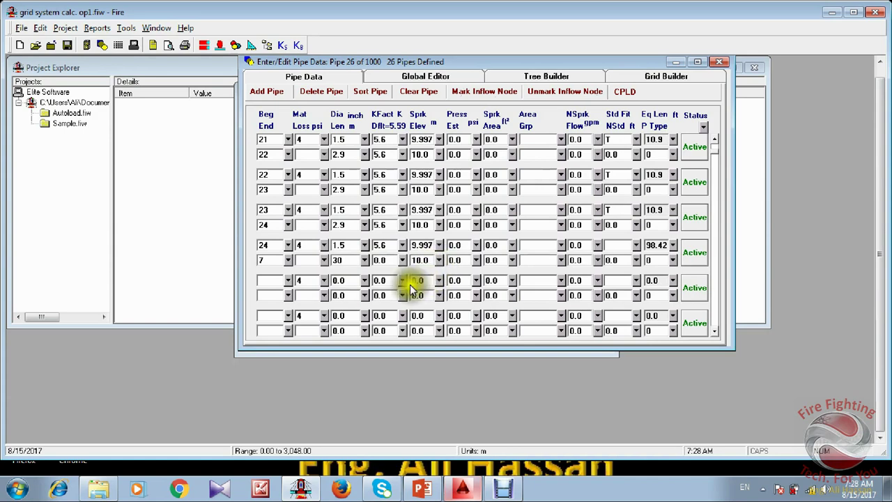
Add a pipe from node 20 to node 25, checking the node numbering along the main in the AutoCAD drawing.
{"action": "left_click", "coordinate": [275, 281]}
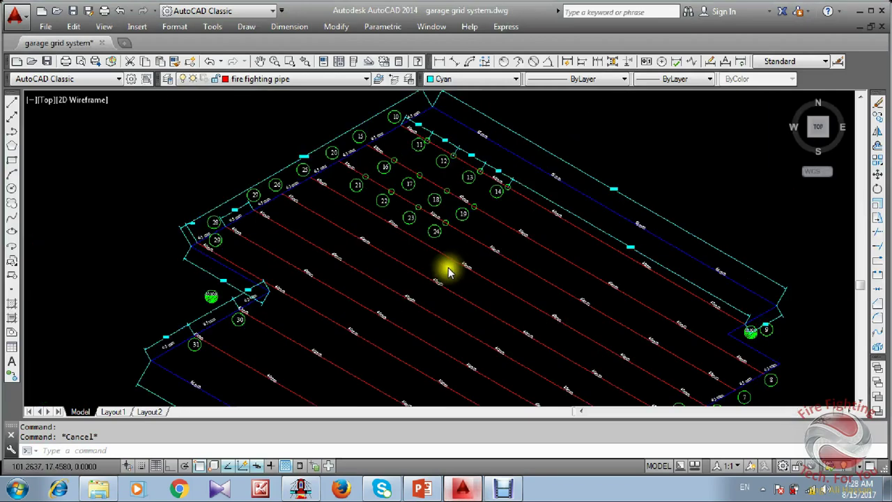
{"action": "left_click", "coordinate": [463, 488]}
{"action": "scroll", "coordinate": [401, 244], "scroll_direction": "up", "scroll_amount": 2}
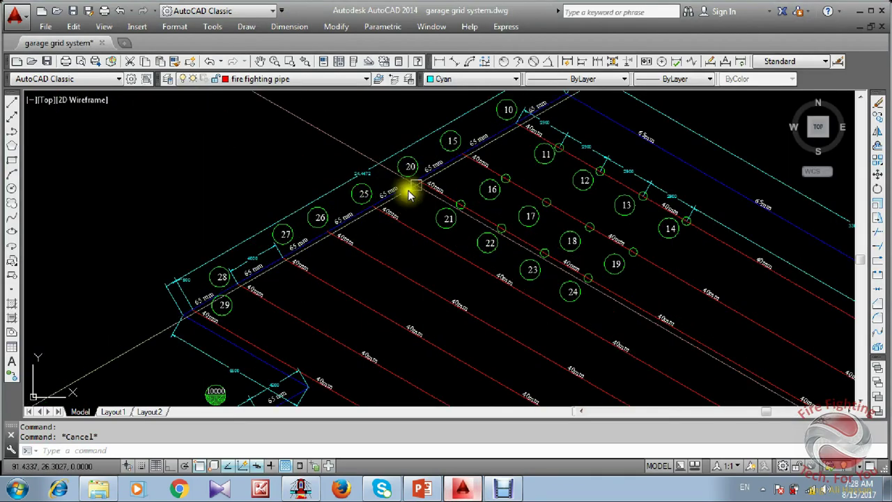
{"action": "scroll", "coordinate": [426, 181], "scroll_direction": "up", "scroll_amount": 3}
{"action": "scroll", "coordinate": [427, 181], "scroll_direction": "down", "scroll_amount": 3}
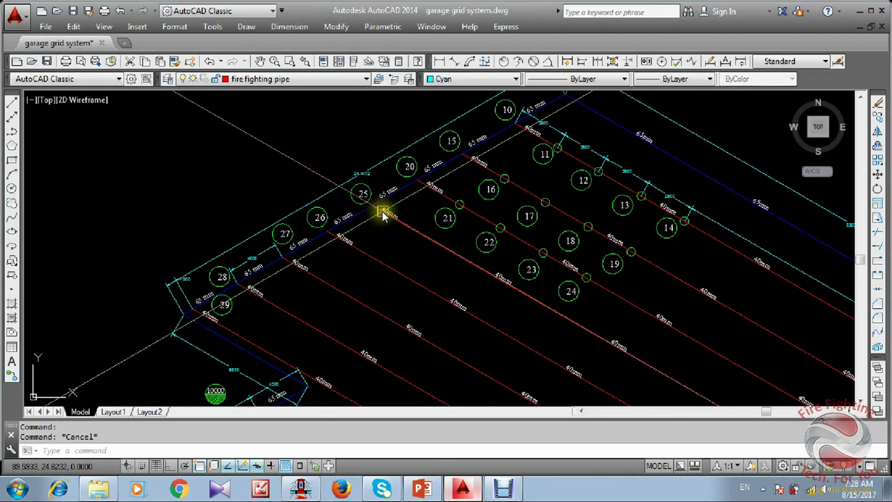
{"action": "left_click", "coordinate": [471, 488]}
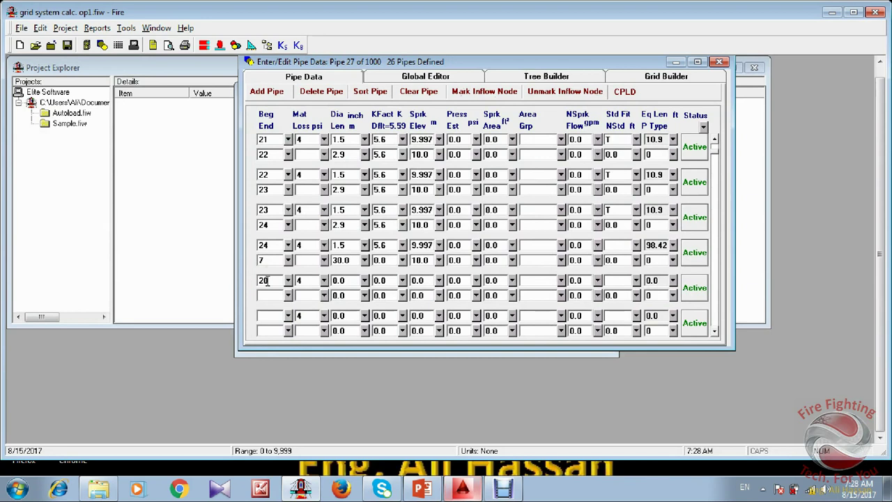
{"action": "left_click", "coordinate": [267, 281]}
{"action": "type", "text": "20"}
{"action": "left_click", "coordinate": [270, 293]}
Set pipe 20–25 to 2.5 in diameter and 4 m length.
{"action": "left_click", "coordinate": [342, 279]}
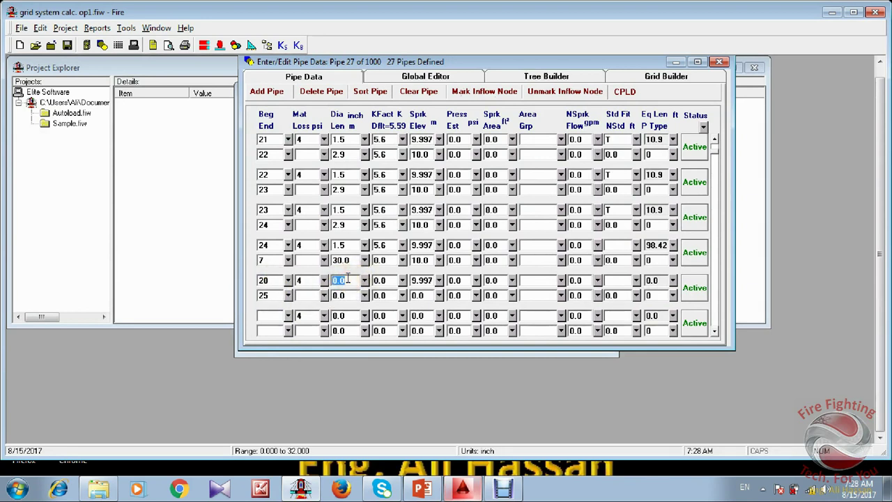
{"action": "type", "text": "2.5"}
{"action": "left_click", "coordinate": [355, 296]}
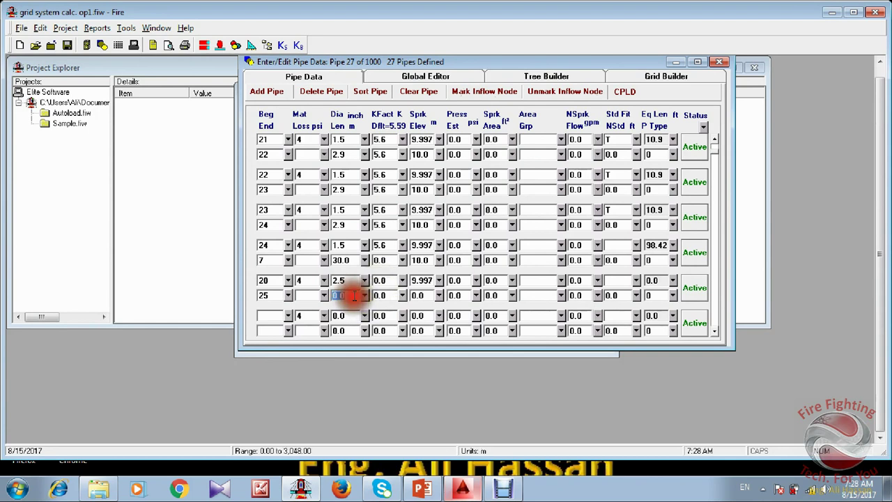
{"action": "type", "text": "4"}
Give node 25 a 10 m elevation and assign a T fitting to pipe 20–25.
{"action": "left_click", "coordinate": [395, 280]}
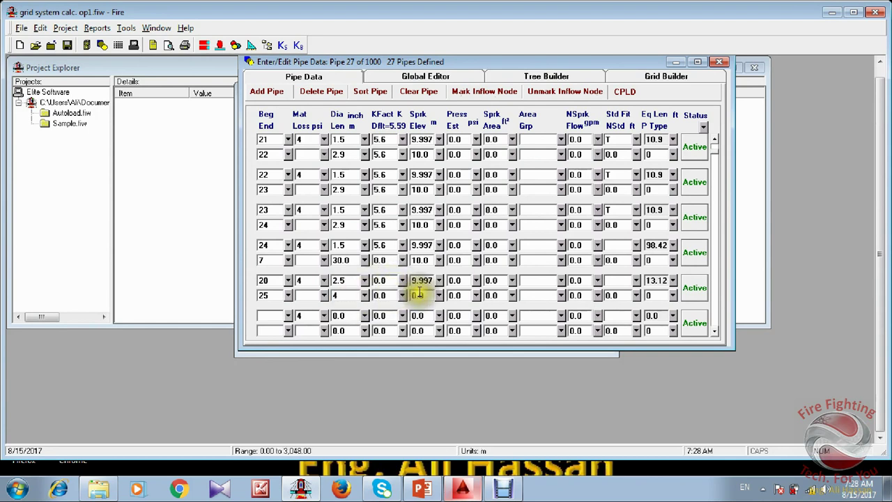
{"action": "left_click", "coordinate": [420, 295]}
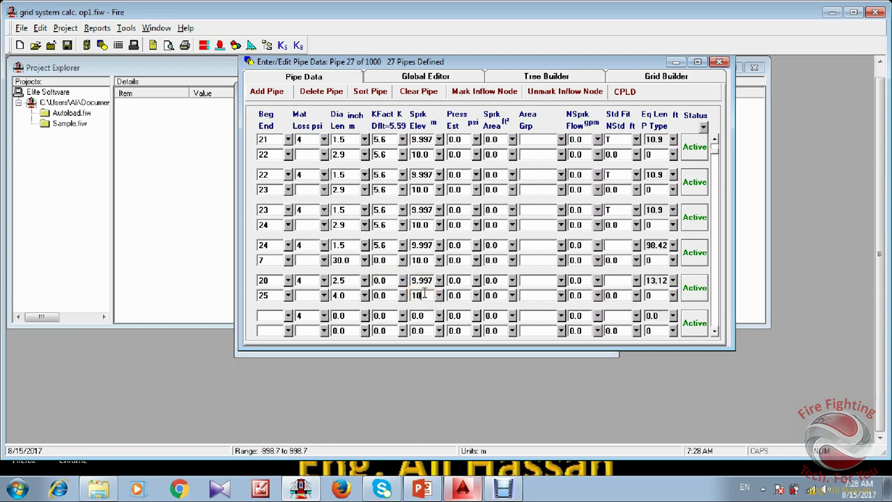
{"action": "type", "text": "10"}
{"action": "left_click", "coordinate": [608, 281]}
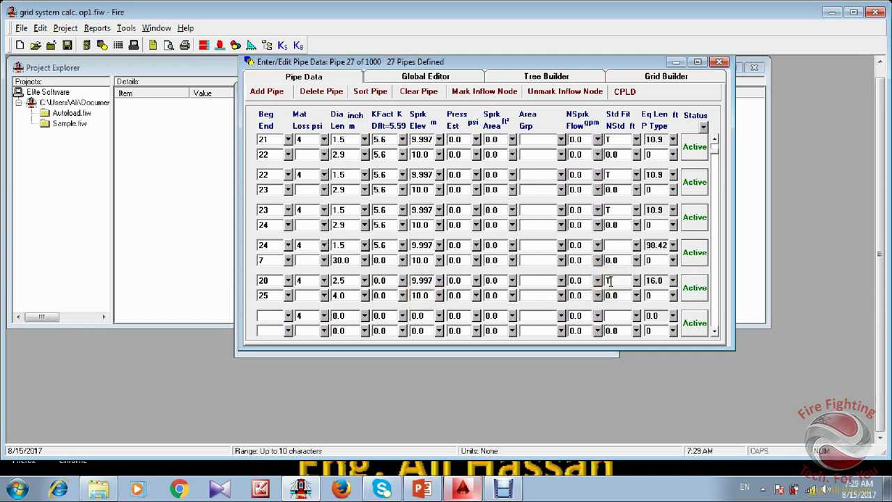
Add a pipe from node 25 to node 6 with 1.5 in diameter, tracing the branch between these nodes in the AutoCAD drawing.
{"action": "left_click", "coordinate": [466, 486]}
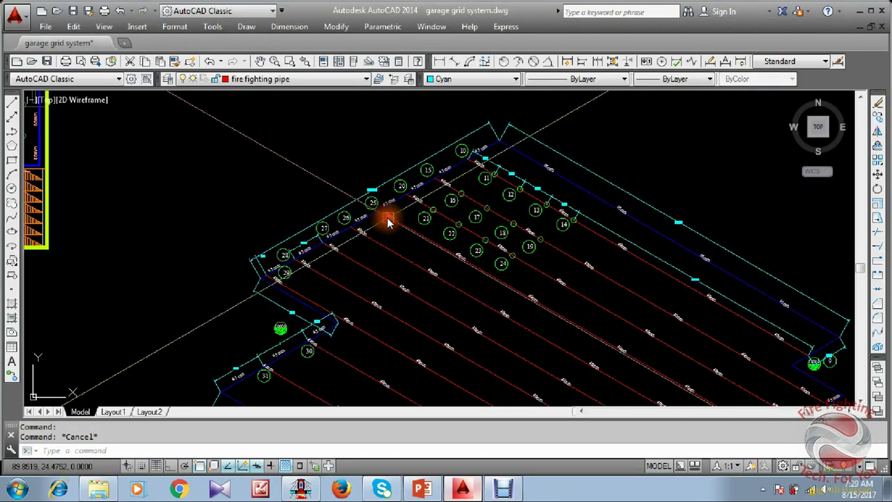
{"action": "mouse_move", "coordinate": [389, 219]}
{"action": "middle_mouse_down"}
{"action": "mouse_move", "coordinate": [335, 174]}
{"action": "mouse_move", "coordinate": [251, 136]}
{"action": "middle_mouse_up"}
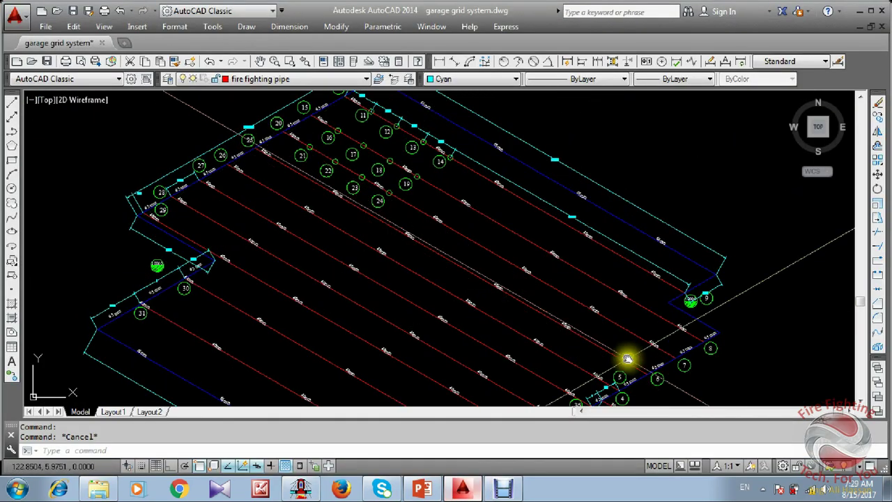
{"action": "scroll", "coordinate": [677, 375], "scroll_direction": "up", "scroll_amount": 2}
{"action": "scroll", "coordinate": [424, 261], "scroll_direction": "down", "scroll_amount": 5}
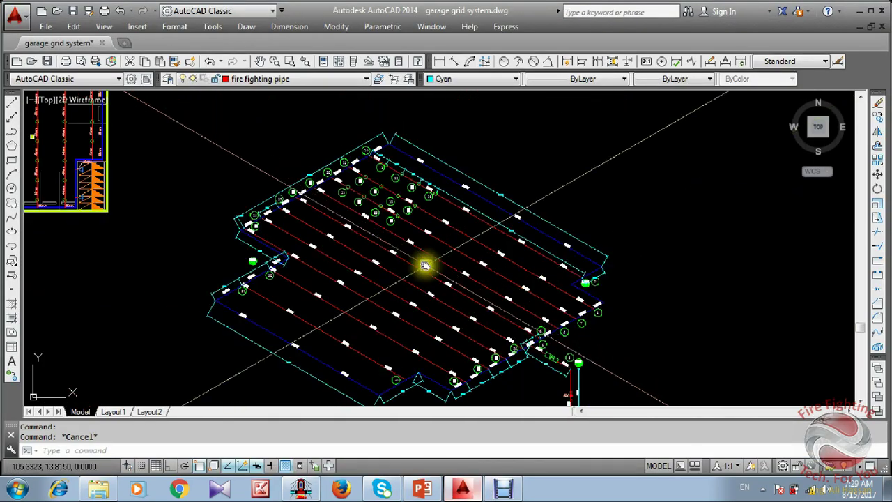
{"action": "scroll", "coordinate": [351, 221], "scroll_direction": "up", "scroll_amount": 5}
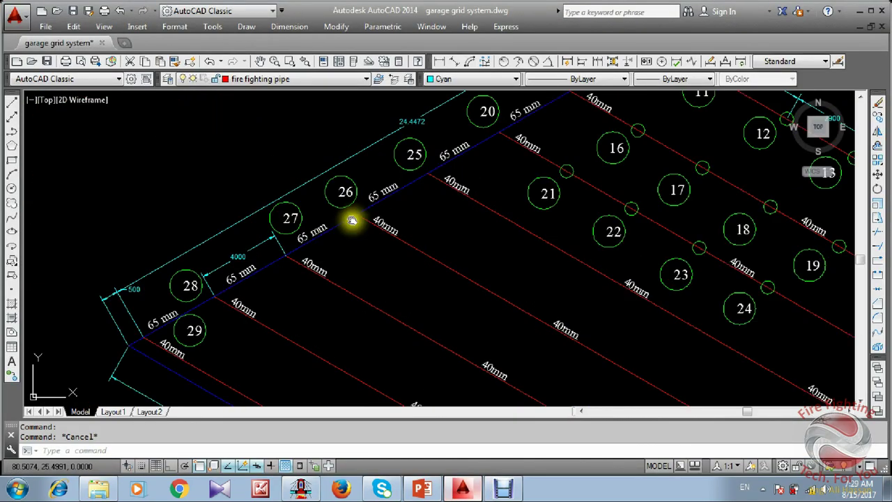
{"action": "left_click", "coordinate": [460, 488]}
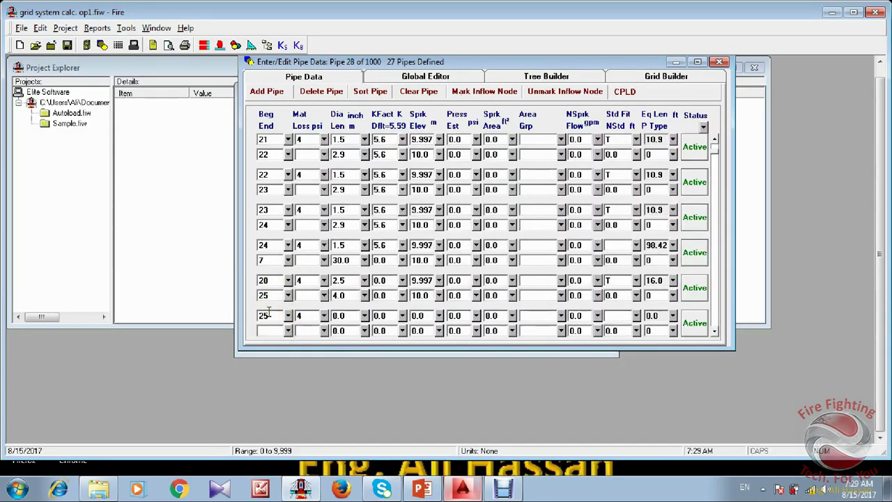
{"action": "left_click", "coordinate": [268, 311]}
{"action": "type", "text": "25"}
{"action": "left_click", "coordinate": [260, 329]}
{"action": "type", "text": "6"}
{"action": "left_click", "coordinate": [347, 317]}
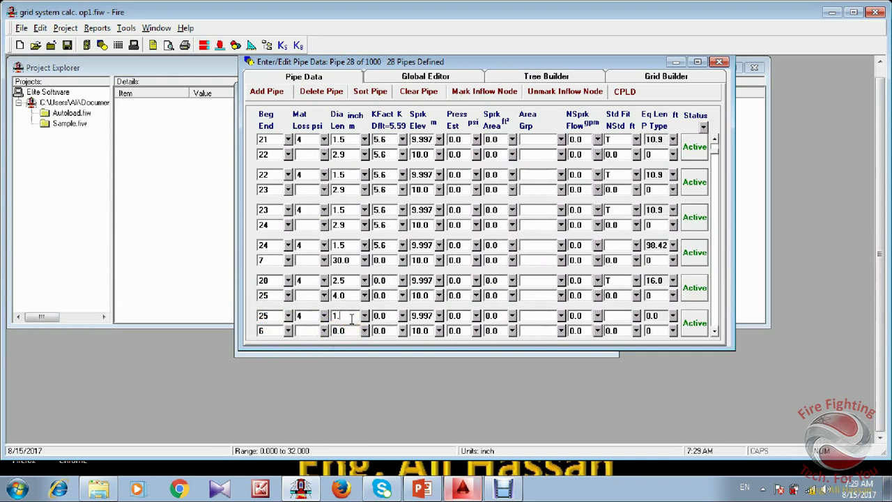
{"action": "left_click", "coordinate": [344, 330]}
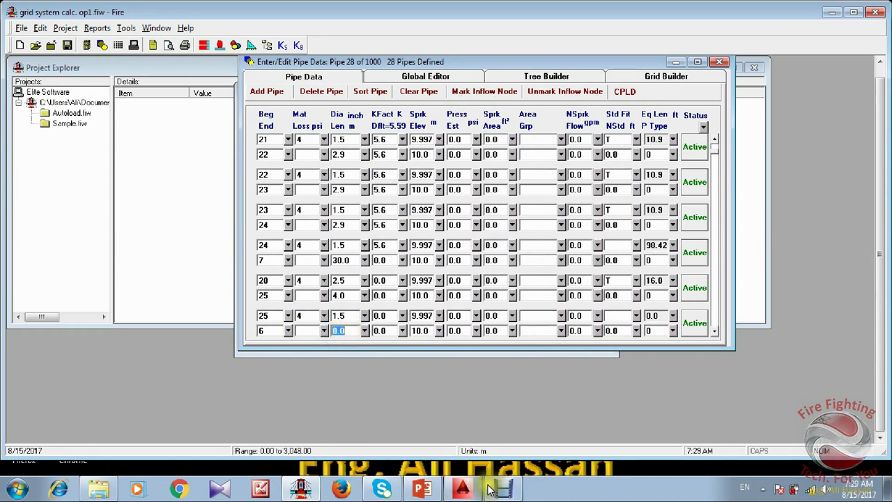
Examine the dimensions along the grid's outer edges in the AutoCAD drawing to work out the length of pipe 25–6.
{"action": "left_click", "coordinate": [464, 489]}
{"action": "scroll", "coordinate": [419, 178], "scroll_direction": "down", "scroll_amount": 5}
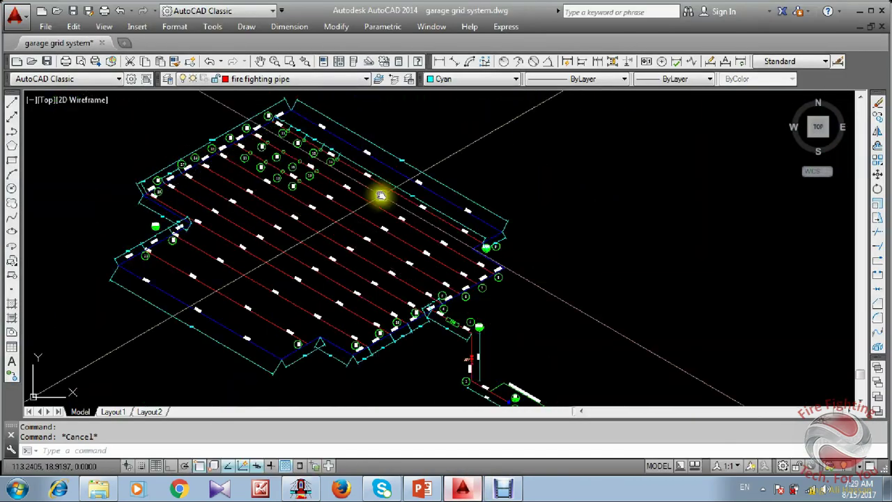
{"action": "scroll", "coordinate": [425, 200], "scroll_direction": "up", "scroll_amount": 1}
{"action": "scroll", "coordinate": [518, 260], "scroll_direction": "down", "scroll_amount": 1}
{"action": "middle_click_drag", "start_coordinate": [388, 311], "coordinate": [454, 235]}
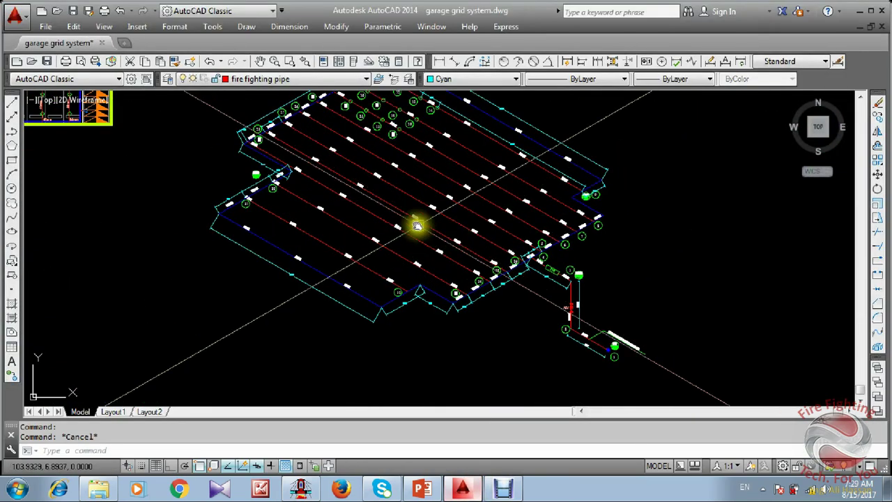
{"action": "scroll", "coordinate": [269, 170], "scroll_direction": "up", "scroll_amount": 6}
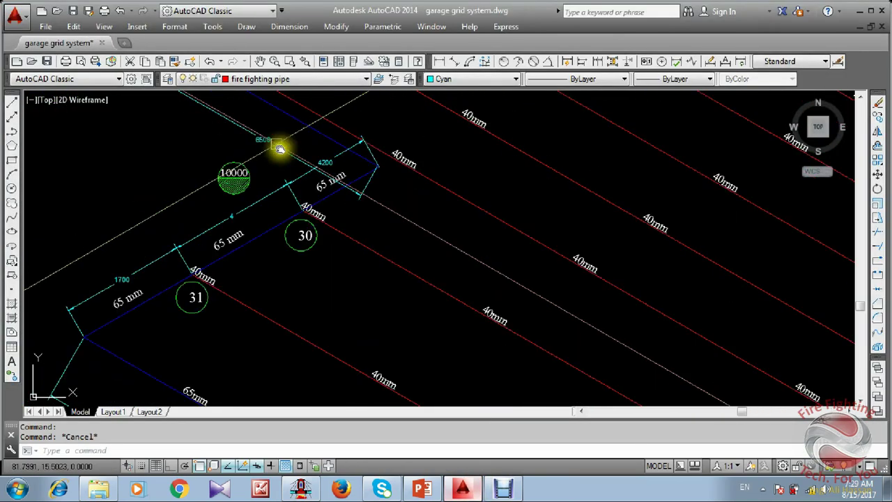
{"action": "scroll", "coordinate": [279, 186], "scroll_direction": "down", "scroll_amount": 6}
{"action": "scroll", "coordinate": [273, 274], "scroll_direction": "up", "scroll_amount": 10}
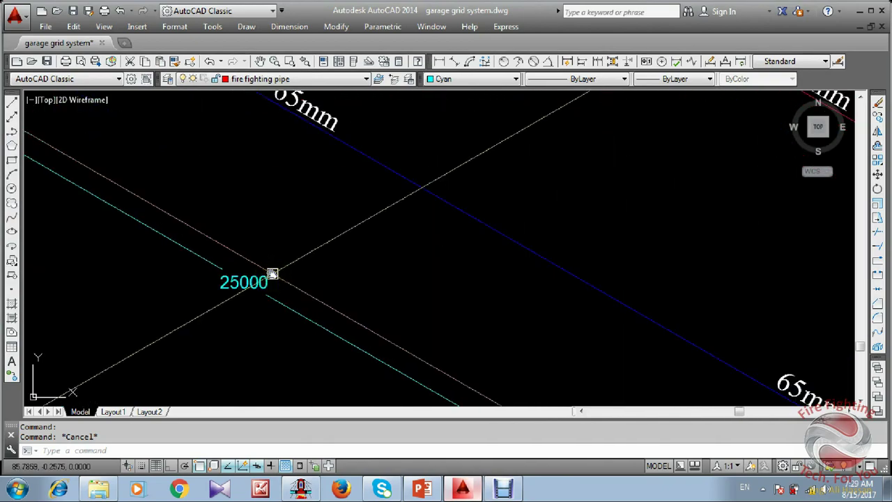
{"action": "scroll", "coordinate": [272, 274], "scroll_direction": "down", "scroll_amount": 5}
{"action": "scroll", "coordinate": [440, 298], "scroll_direction": "up", "scroll_amount": 3}
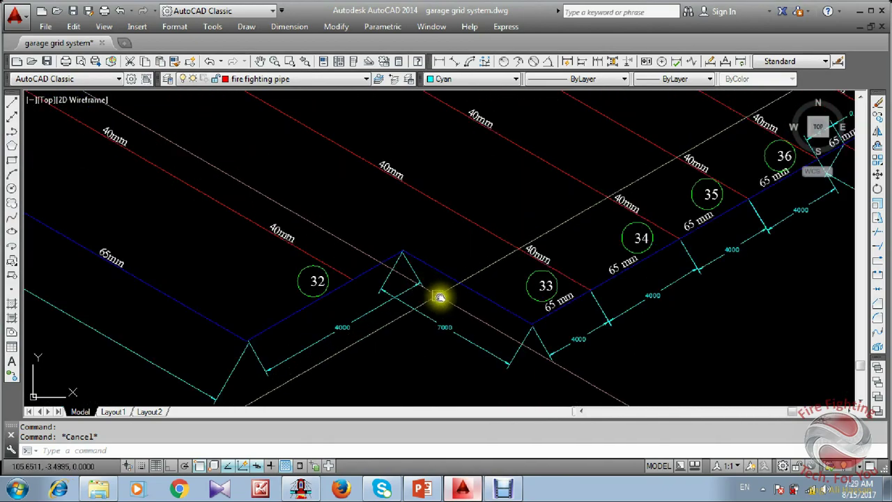
{"action": "scroll", "coordinate": [440, 298], "scroll_direction": "up", "scroll_amount": 3}
{"action": "scroll", "coordinate": [429, 300], "scroll_direction": "down", "scroll_amount": 2}
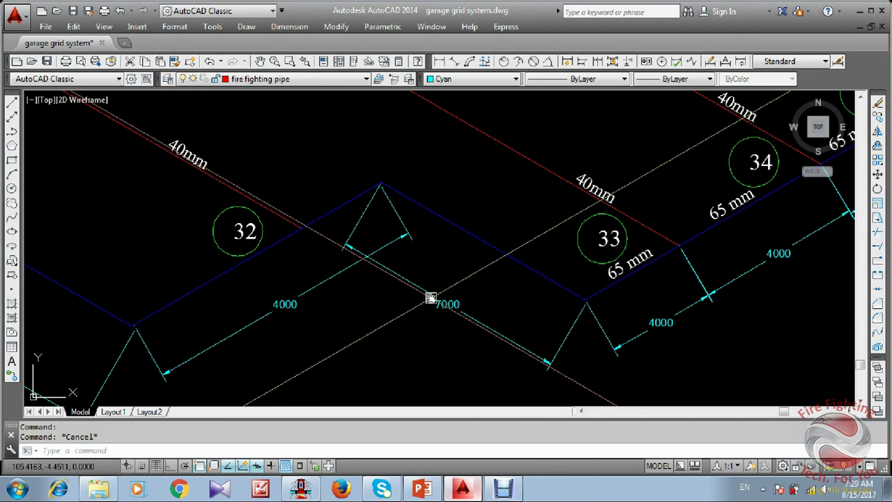
{"action": "scroll", "coordinate": [431, 298], "scroll_direction": "down", "scroll_amount": 2}
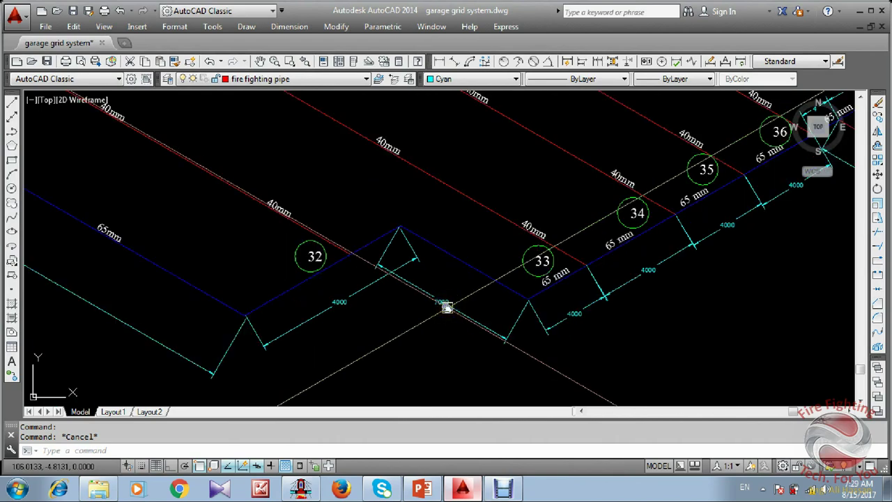
{"action": "scroll", "coordinate": [432, 271], "scroll_direction": "down", "scroll_amount": 2}
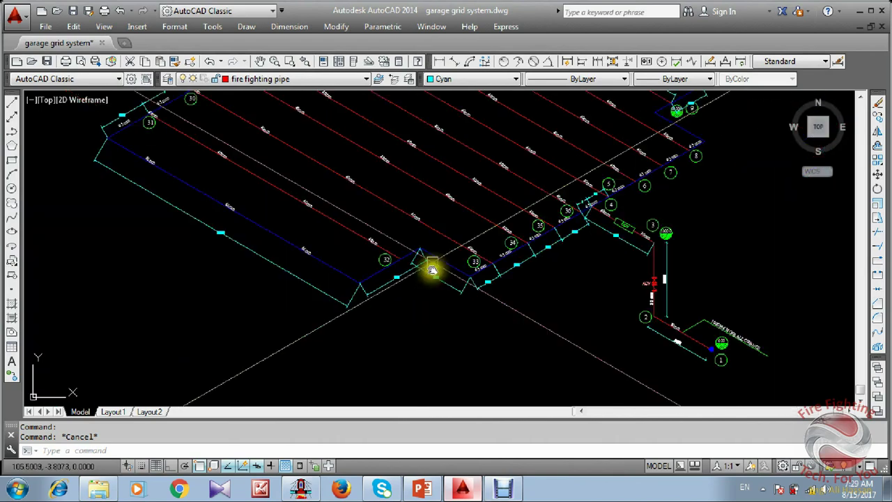
Trace the branch line to node 6 in the AutoCAD drawing, then set the 25–6 pipe's length to 39 m in Fire.
{"action": "middle_click_drag", "start_coordinate": [466, 225], "coordinate": [439, 319]}
{"action": "middle_click_drag", "start_coordinate": [414, 234], "coordinate": [426, 287]}
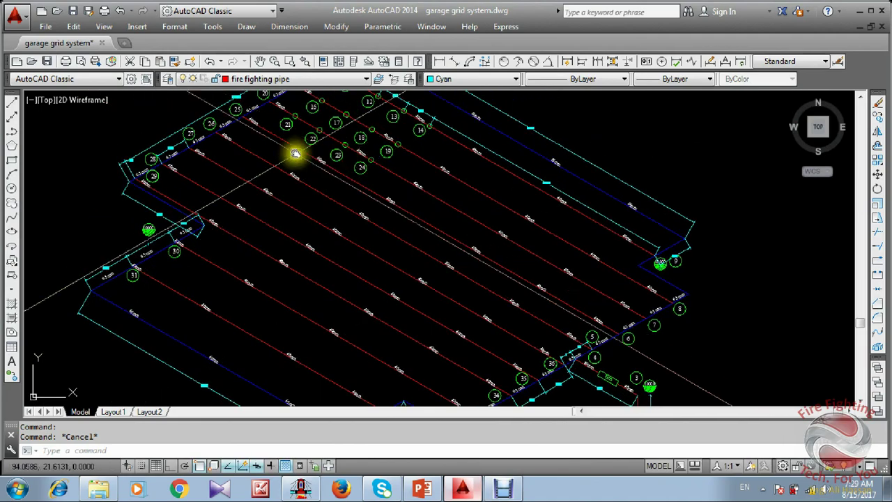
{"action": "scroll", "coordinate": [439, 215], "scroll_direction": "up", "scroll_amount": 2}
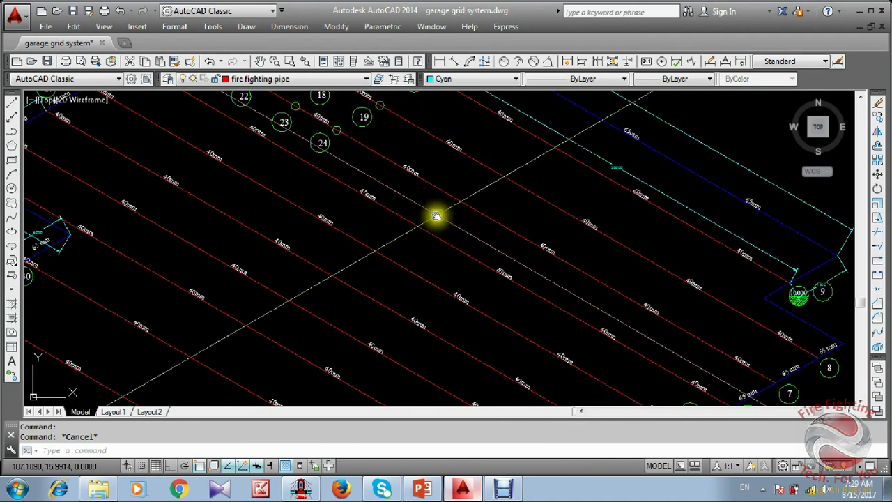
{"action": "left_click", "coordinate": [474, 488]}
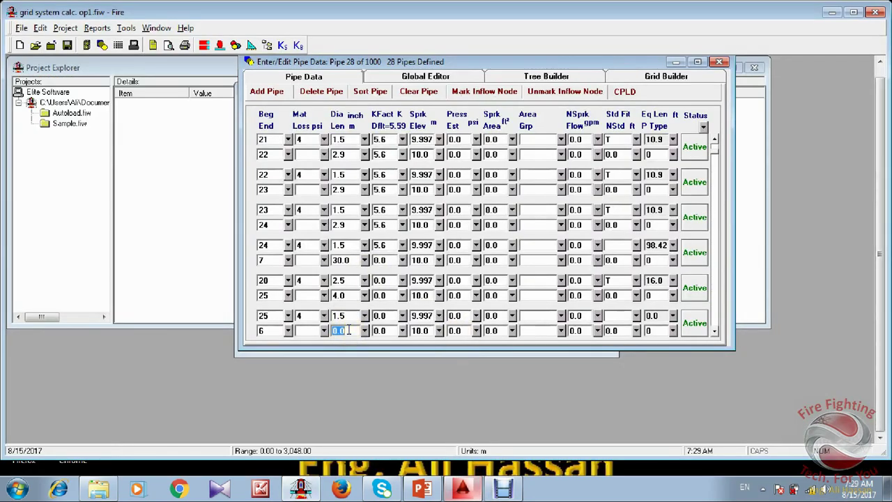
{"action": "left_click", "coordinate": [422, 329]}
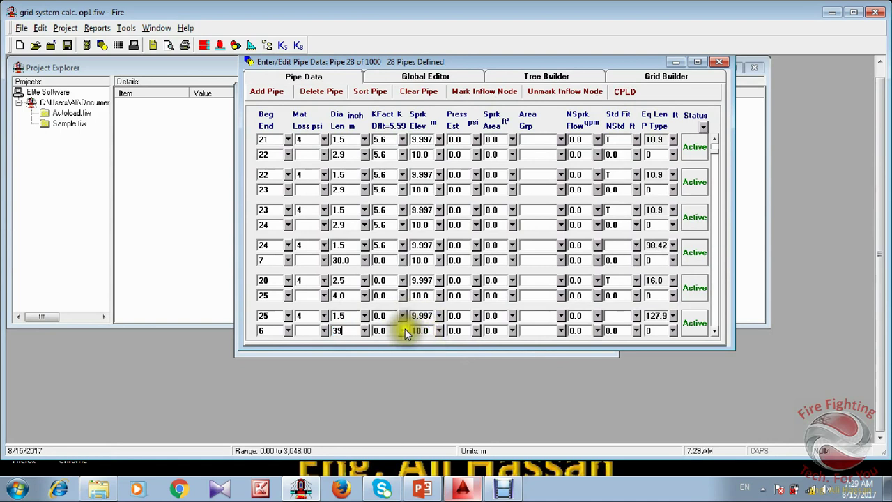
{"action": "left_click", "coordinate": [620, 326]}
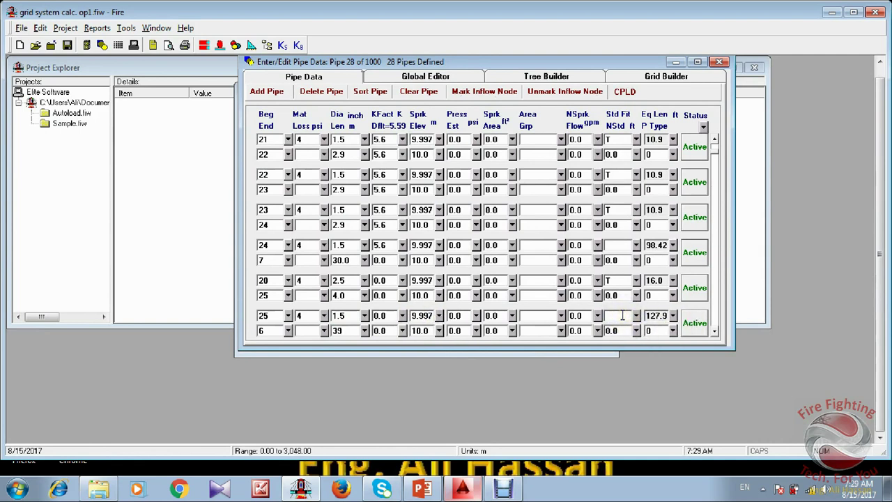
Check the nodes next to 25 in the AutoCAD drawing, then add a pipe in Fire from node 25 to node 26.
{"action": "left_click", "coordinate": [462, 489]}
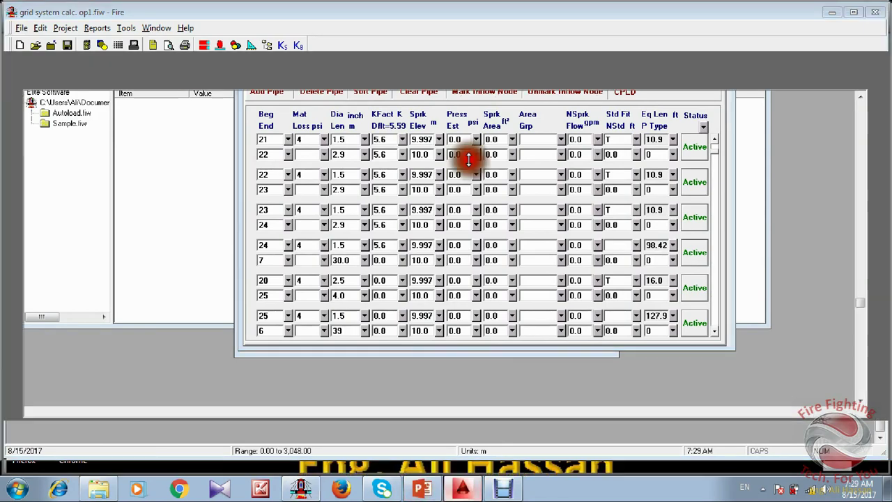
{"action": "scroll", "coordinate": [639, 340], "scroll_direction": "up", "scroll_amount": 4}
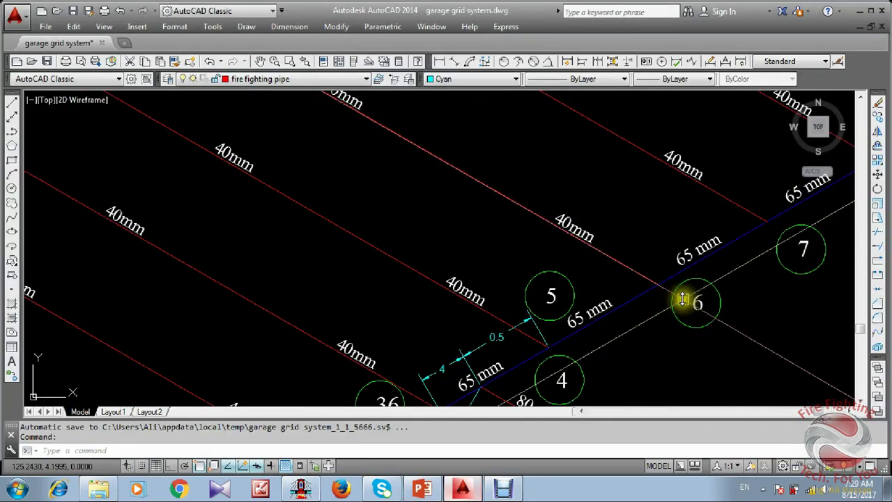
{"action": "scroll", "coordinate": [564, 263], "scroll_direction": "down", "scroll_amount": 6}
{"action": "scroll", "coordinate": [335, 167], "scroll_direction": "up", "scroll_amount": 4}
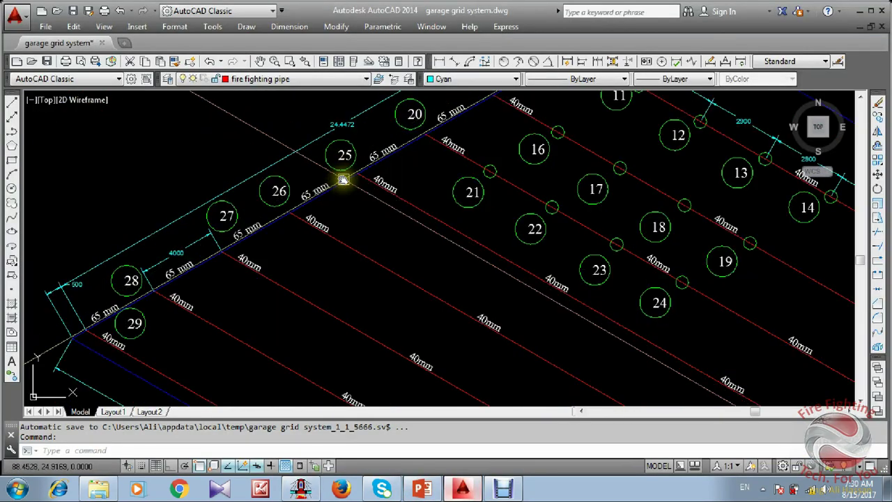
{"action": "scroll", "coordinate": [344, 180], "scroll_direction": "down", "scroll_amount": 2}
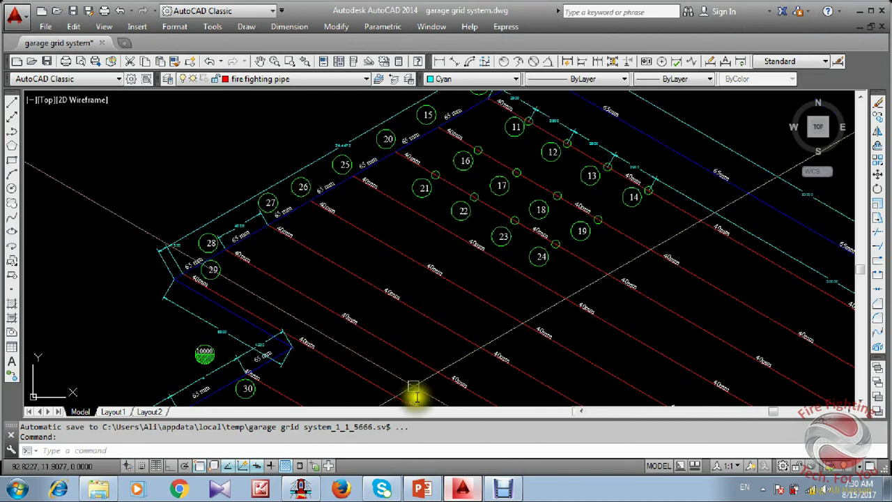
{"action": "left_click", "coordinate": [465, 488]}
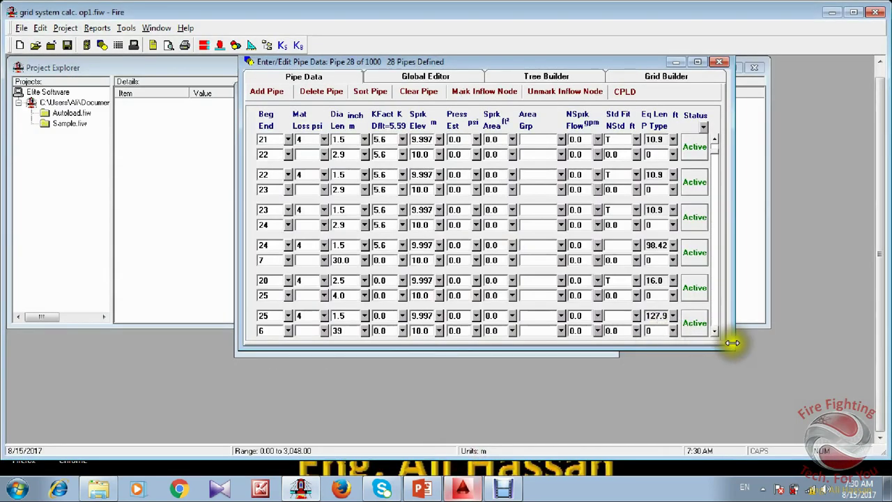
{"action": "left_click", "coordinate": [715, 332]}
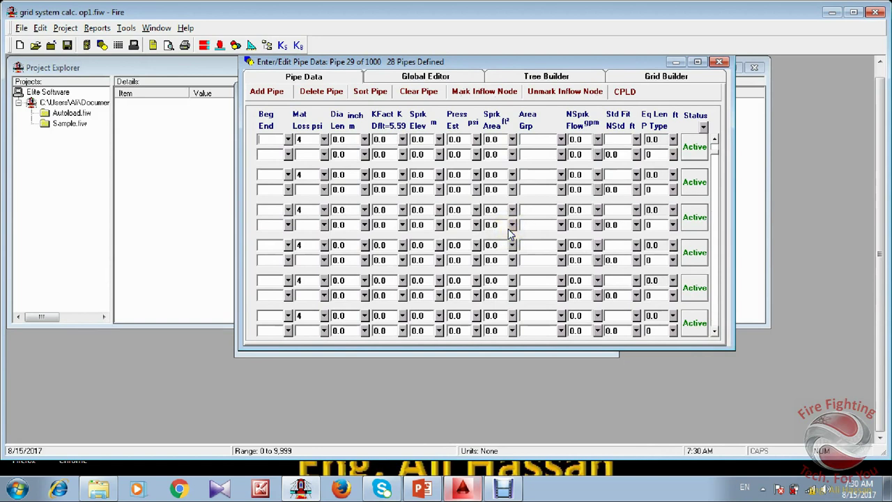
{"action": "type", "text": "25"}
{"action": "left_click", "coordinate": [274, 153]}
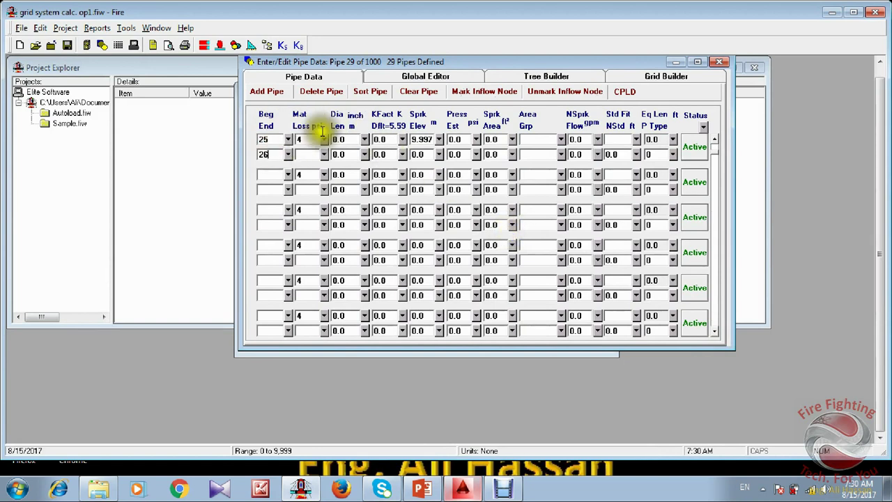
Give pipe 25–26 a 2.5 inch diameter, 4 m length, end elevation of 10 m and a T fitting.
{"action": "left_click", "coordinate": [349, 139]}
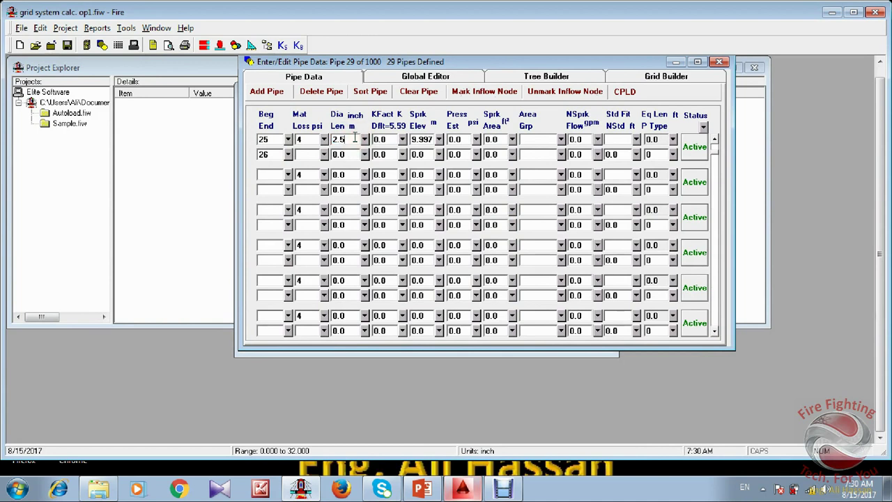
{"action": "type", "text": "2.5"}
{"action": "left_click", "coordinate": [352, 154]}
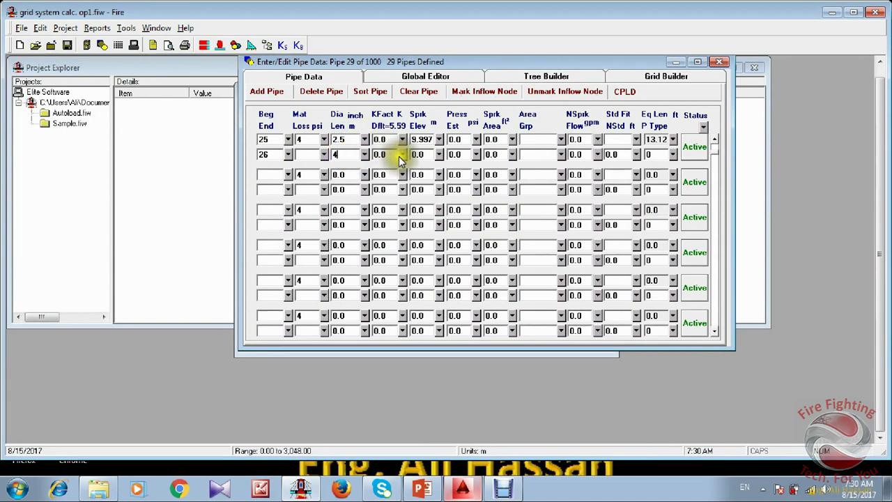
{"action": "left_click", "coordinate": [434, 155]}
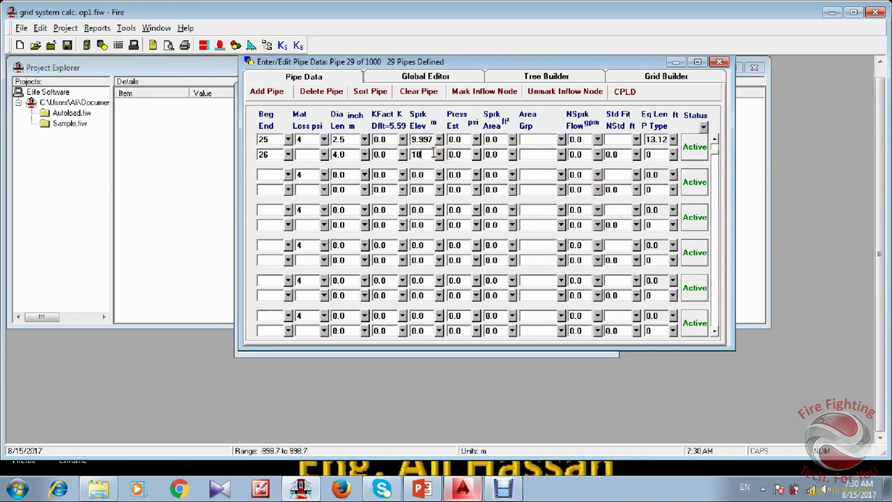
{"action": "left_click", "coordinate": [617, 140]}
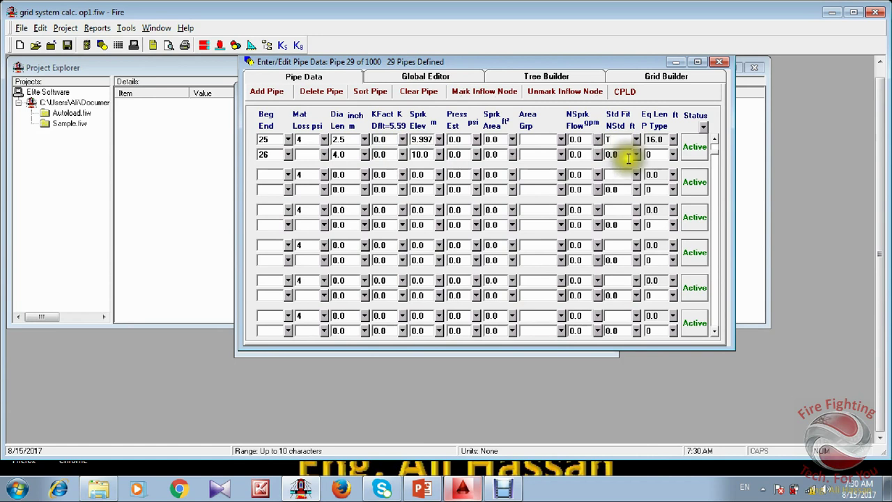
Trace the branch line from node 26 in the AutoCAD drawing and add a pipe in Fire from node 26 to node 5.
{"action": "left_click", "coordinate": [262, 174]}
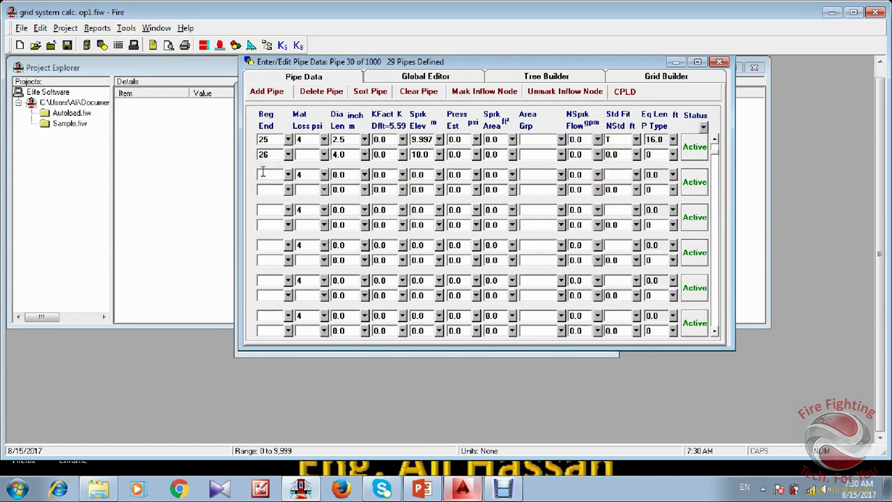
{"action": "left_click", "coordinate": [463, 489]}
{"action": "scroll", "coordinate": [349, 197], "scroll_direction": "down", "scroll_amount": 2}
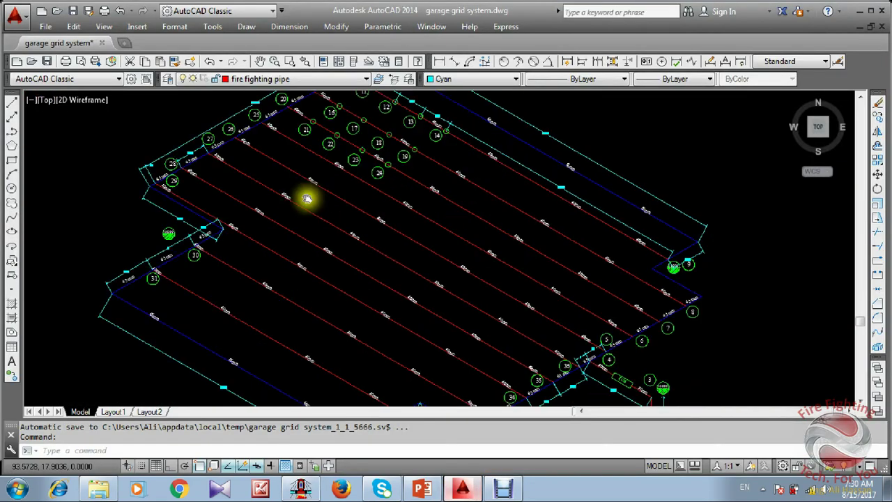
{"action": "left_click", "coordinate": [410, 251]}
{"action": "scroll", "coordinate": [454, 281], "scroll_direction": "up", "scroll_amount": 6}
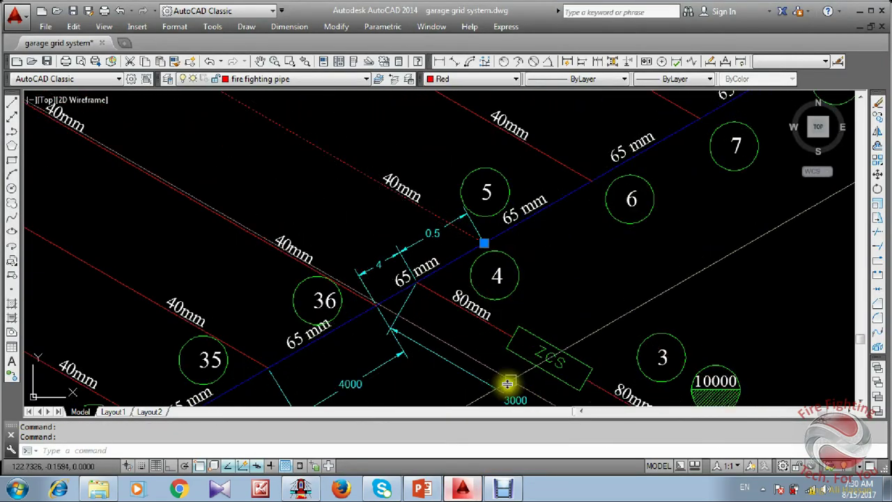
{"action": "left_click", "coordinate": [464, 489]}
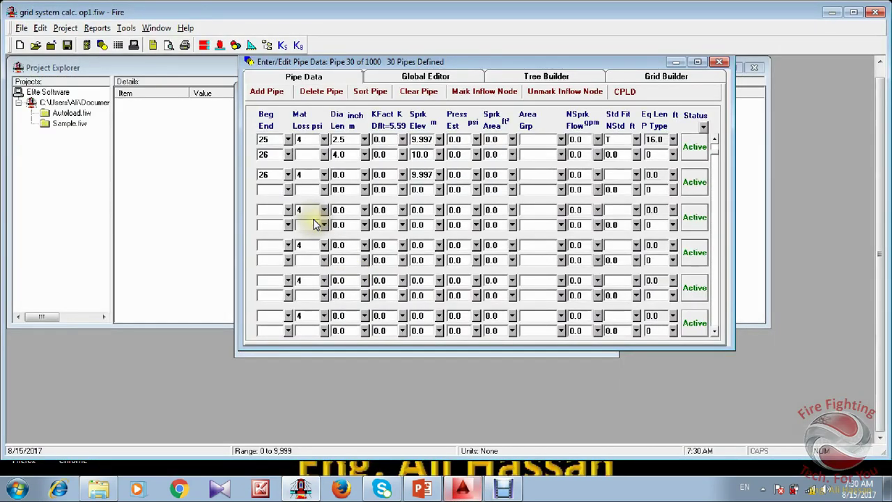
Set pipe 26–5 to a 1.5 inch diameter and a 39 m length.
{"action": "left_click", "coordinate": [346, 175]}
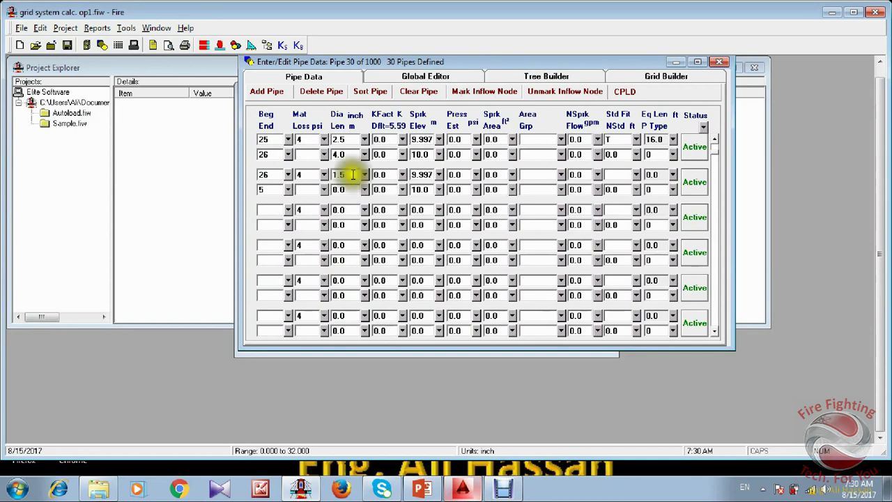
{"action": "type", "text": "1.5"}
{"action": "left_click", "coordinate": [338, 190]}
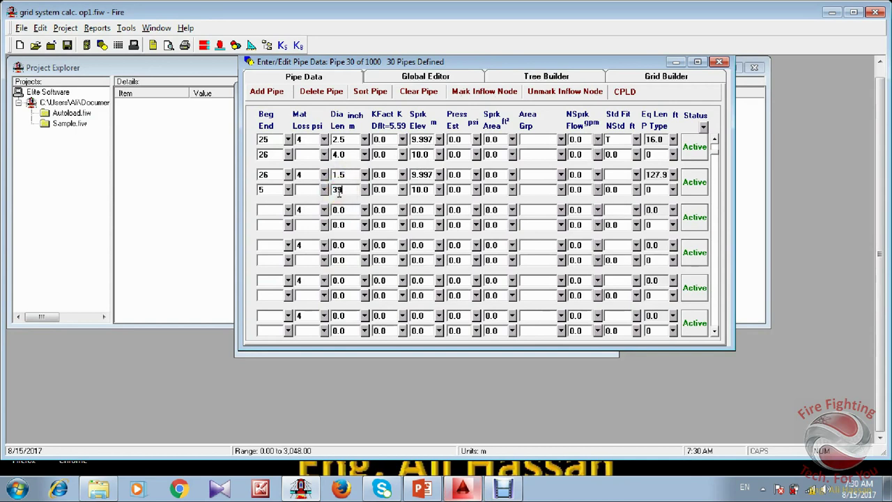
{"action": "type", "text": "39"}
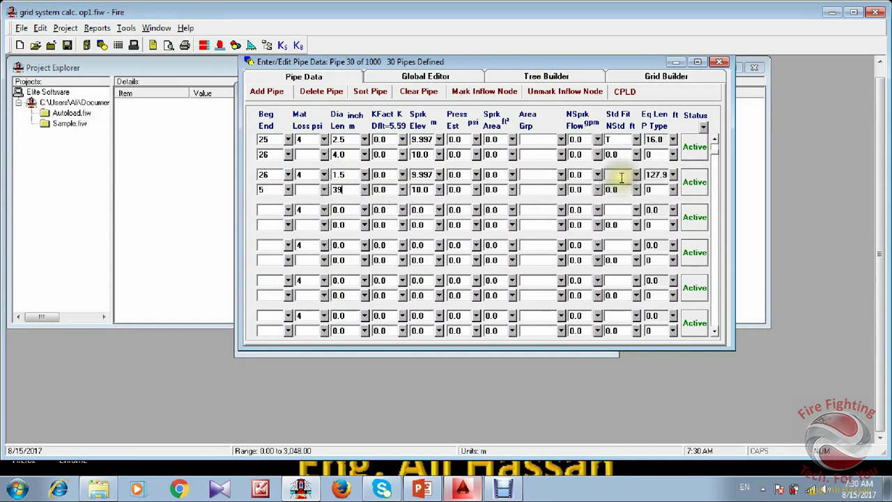
Check the main beyond node 26 in the AutoCAD drawing, then add a pipe in Fire from node 26 to node 27.
{"action": "left_click", "coordinate": [256, 210]}
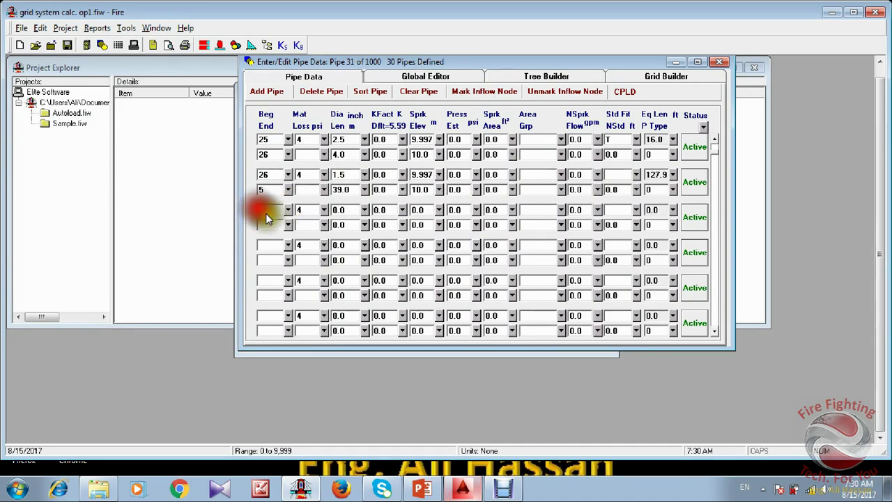
{"action": "left_click", "coordinate": [463, 491]}
{"action": "scroll", "coordinate": [458, 273], "scroll_direction": "down", "scroll_amount": 5}
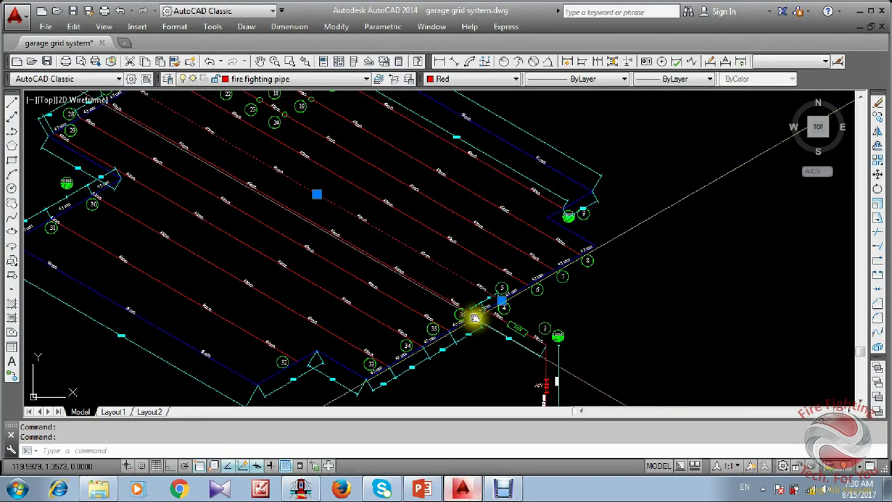
{"action": "middle_click_drag", "start_coordinate": [297, 224], "coordinate": [247, 191]}
{"action": "scroll", "coordinate": [247, 191], "scroll_direction": "up", "scroll_amount": 5}
{"action": "key", "text": "Escape"}
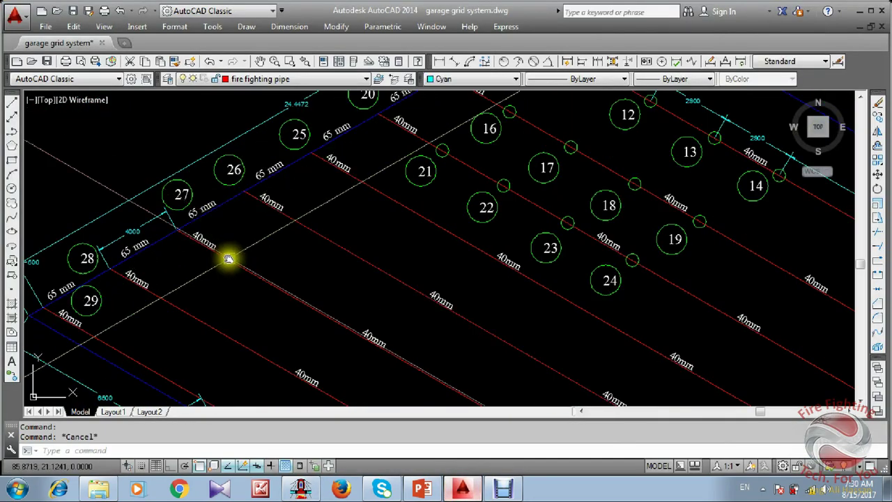
{"action": "scroll", "coordinate": [229, 258], "scroll_direction": "down", "scroll_amount": 3}
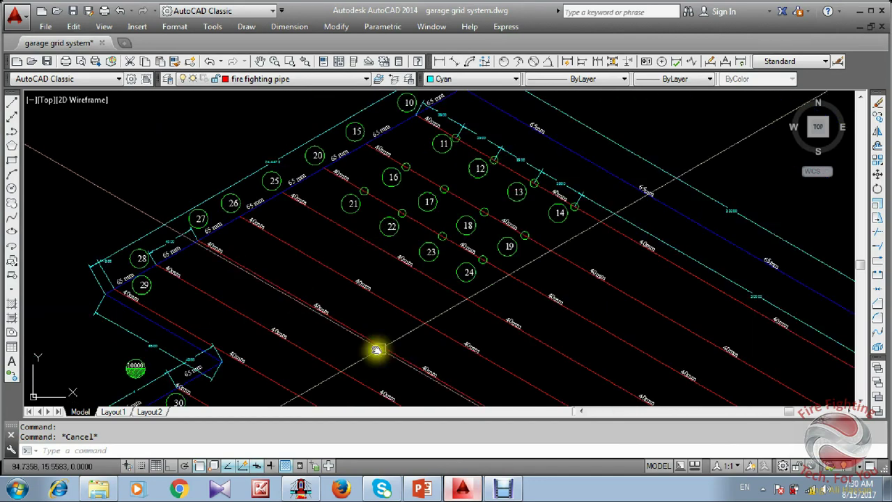
{"action": "left_click", "coordinate": [462, 492]}
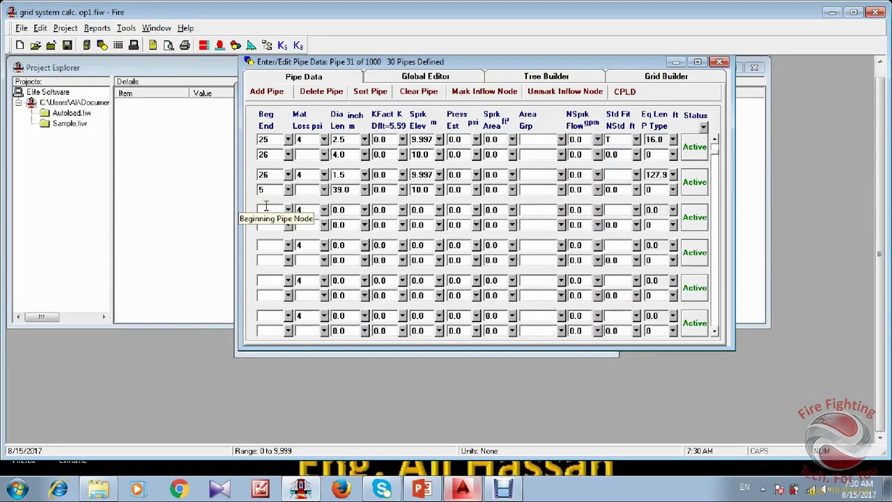
{"action": "left_click", "coordinate": [266, 207]}
{"action": "type", "text": "26"}
{"action": "left_click", "coordinate": [265, 226]}
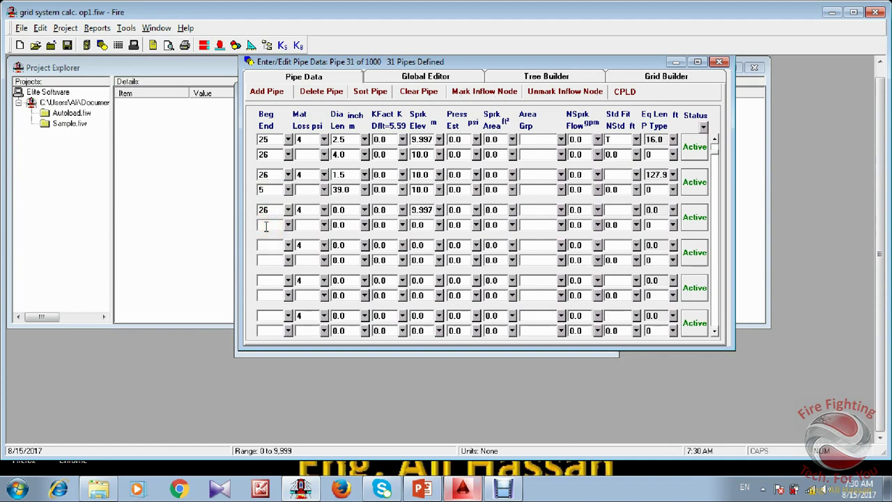
Give pipe 26–27 a 1.5 inch diameter, 4 m length, end elevation of 10 m and a T fitting.
{"action": "left_click", "coordinate": [345, 210]}
{"action": "left_click", "coordinate": [348, 224]}
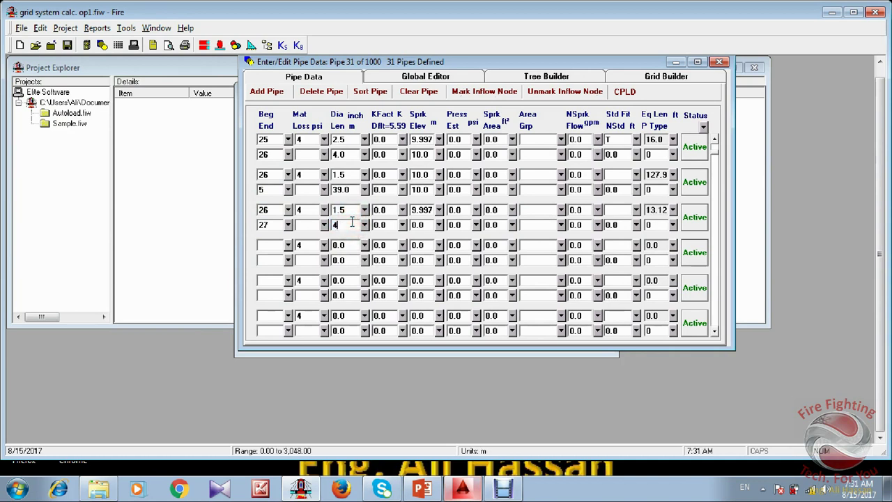
{"action": "left_click", "coordinate": [379, 209]}
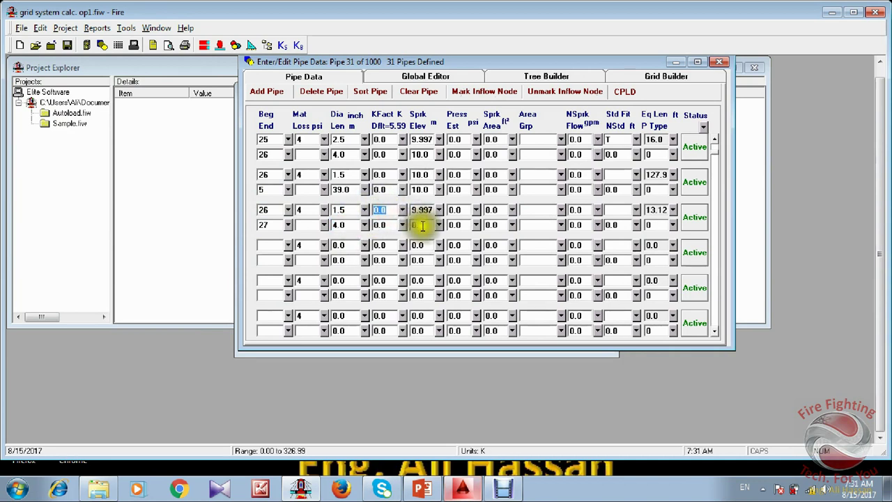
{"action": "left_click", "coordinate": [420, 224]}
{"action": "type", "text": "10"}
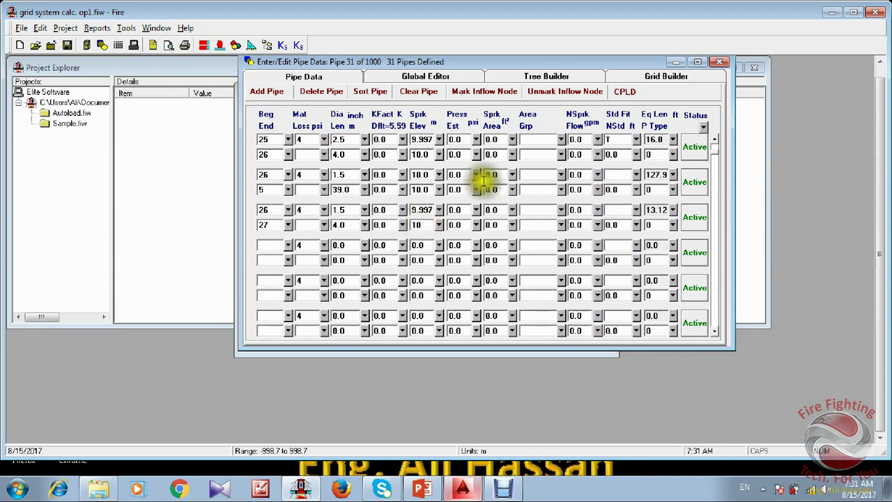
{"action": "left_click", "coordinate": [617, 209]}
{"action": "type", "text": "T"}
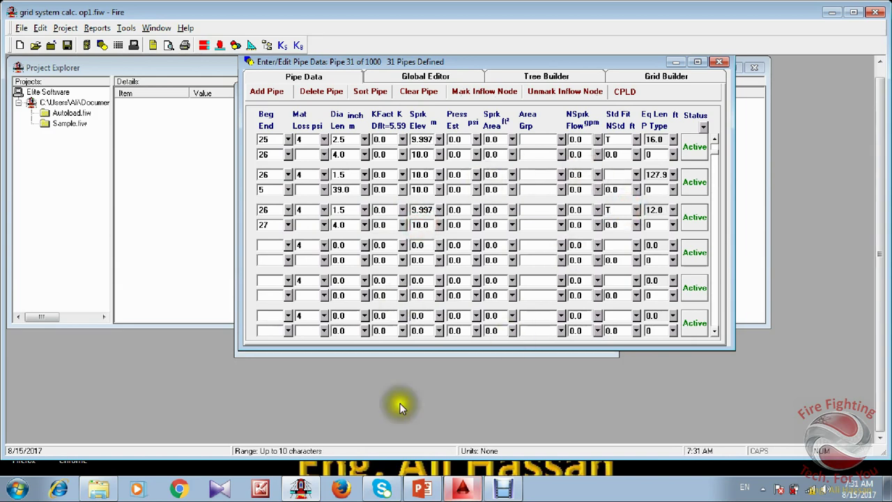
Trace the branch line from node 27 in the AutoCAD drawing, then add a 1.5 inch pipe in Fire from node 27 to node 36.
{"action": "left_click", "coordinate": [463, 488]}
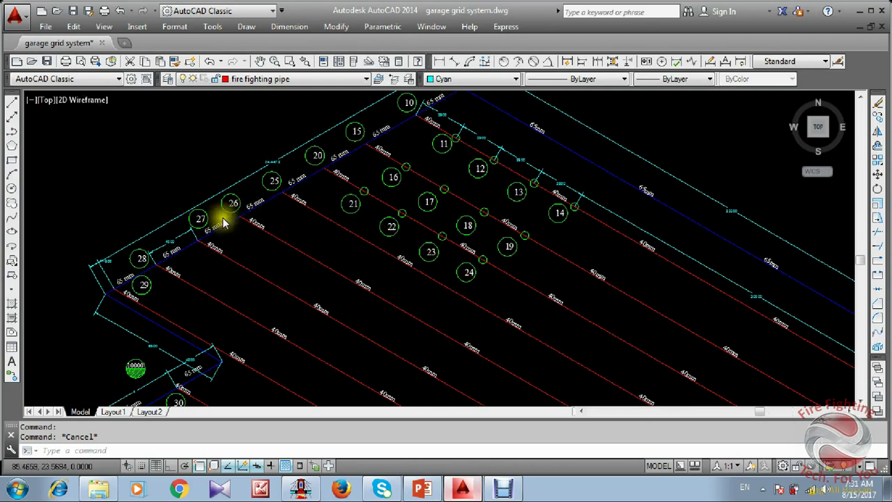
{"action": "scroll", "coordinate": [228, 223], "scroll_direction": "up", "scroll_amount": 1}
{"action": "middle_click_drag", "start_coordinate": [227, 223], "coordinate": [355, 167]}
{"action": "scroll", "coordinate": [362, 228], "scroll_direction": "down", "scroll_amount": 1}
{"action": "middle_click_drag", "start_coordinate": [362, 228], "coordinate": [235, 167]}
{"action": "scroll", "coordinate": [398, 255], "scroll_direction": "down", "scroll_amount": 8}
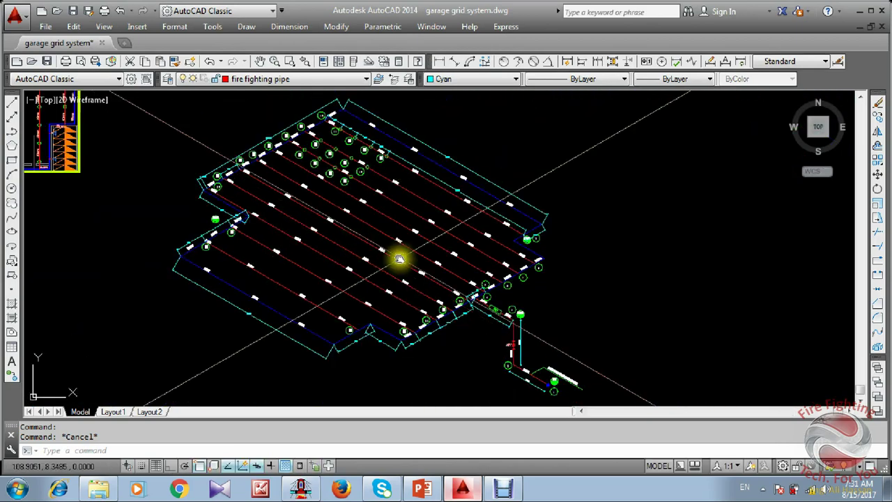
{"action": "scroll", "coordinate": [462, 305], "scroll_direction": "up", "scroll_amount": 8}
{"action": "scroll", "coordinate": [469, 300], "scroll_direction": "up", "scroll_amount": 4}
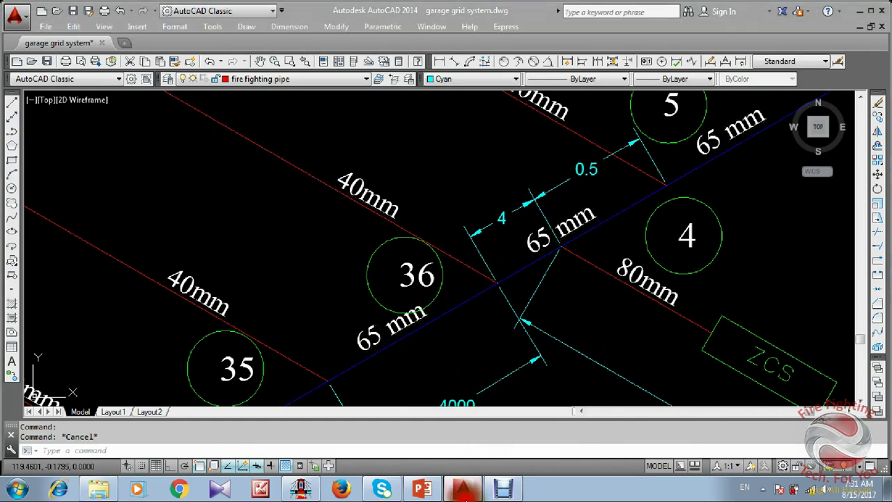
{"action": "left_click", "coordinate": [504, 488]}
{"action": "left_click", "coordinate": [272, 247]}
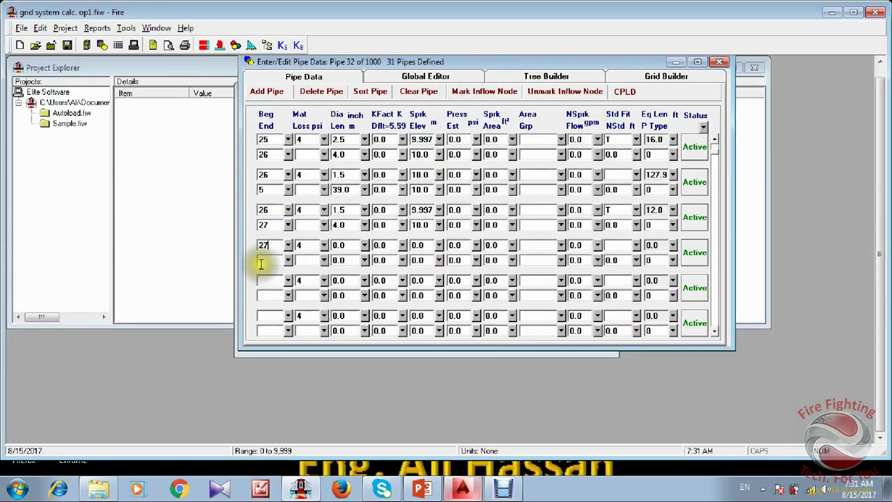
{"action": "left_click", "coordinate": [261, 261]}
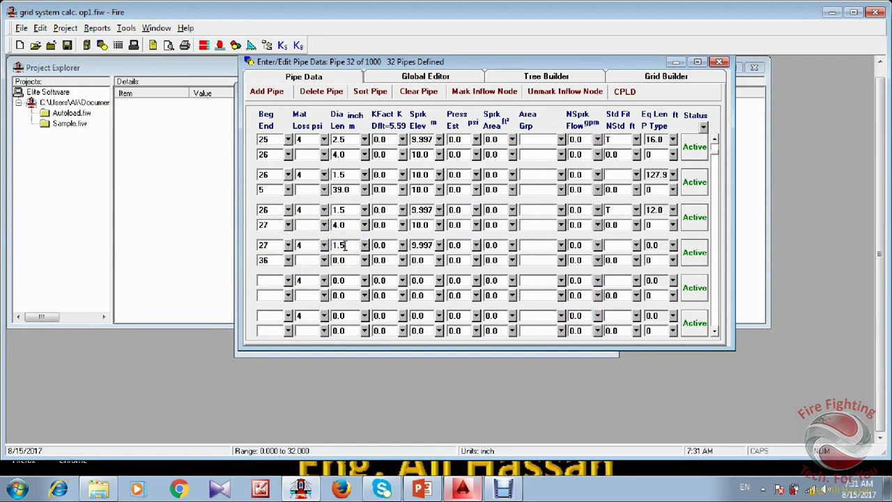
Give pipe 27–36 a 39 m length and an end elevation of 10 m.
{"action": "left_click", "coordinate": [346, 260]}
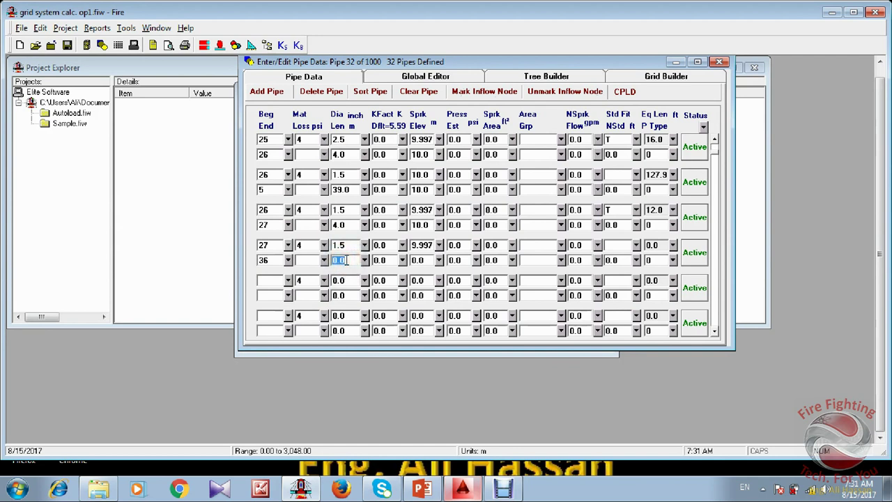
{"action": "left_click", "coordinate": [426, 261]}
{"action": "type", "text": "10"}
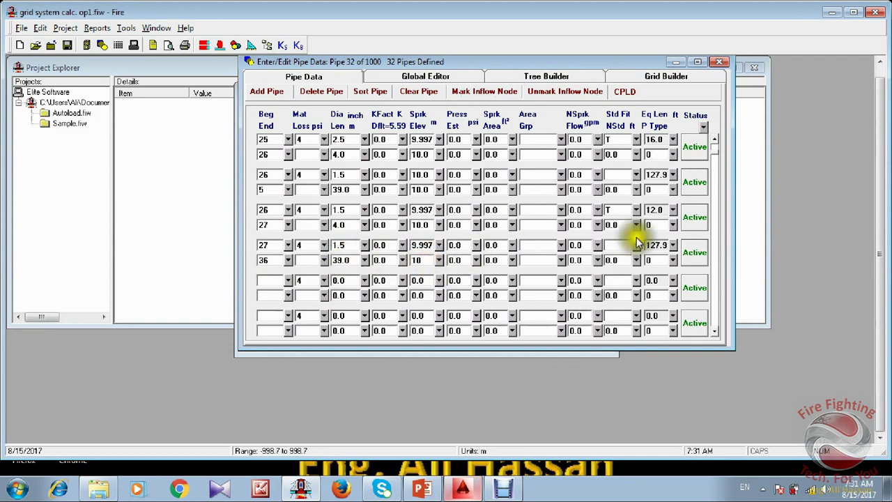
Check the main beyond node 27 in the AutoCAD drawing, then add a pipe in Fire from node 27 to node 28.
{"action": "left_click", "coordinate": [463, 489]}
{"action": "middle_click_drag", "start_coordinate": [272, 201], "coordinate": [356, 245]}
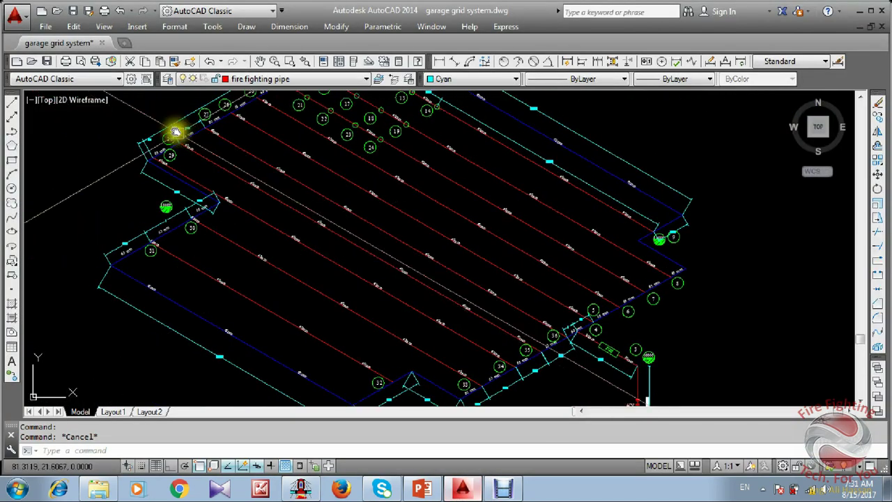
{"action": "scroll", "coordinate": [177, 133], "scroll_direction": "up", "scroll_amount": 5}
{"action": "mouse_move", "coordinate": [201, 147]}
{"action": "middle_mouse_down"}
{"action": "mouse_move", "coordinate": [224, 201]}
{"action": "mouse_move", "coordinate": [215, 193]}
{"action": "middle_mouse_up"}
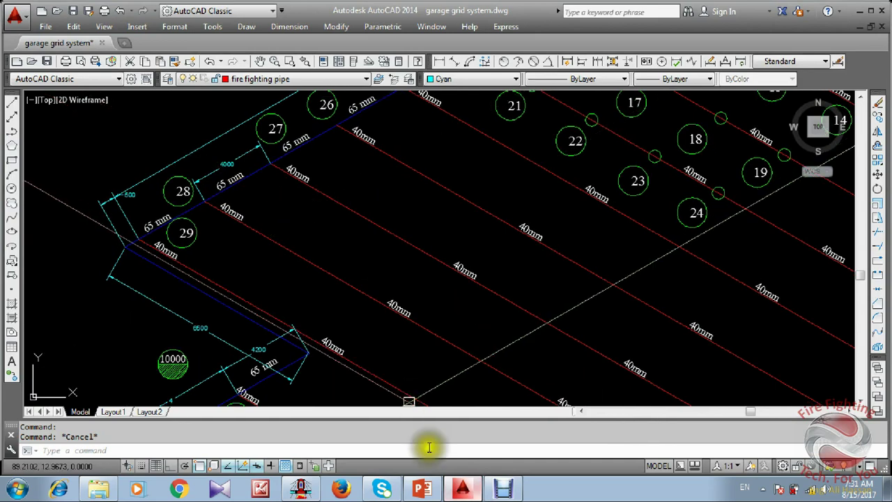
{"action": "left_click", "coordinate": [465, 492]}
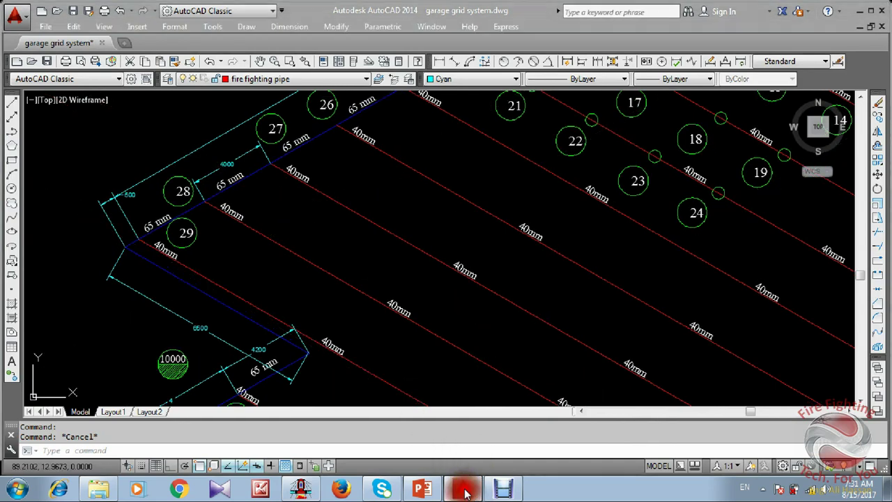
{"action": "left_click", "coordinate": [274, 279]}
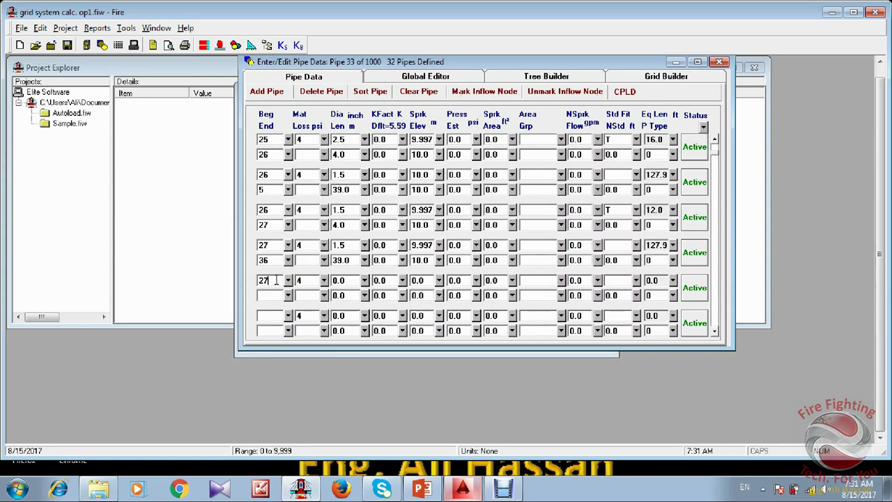
{"action": "left_click", "coordinate": [269, 295]}
Give pipe 27–28 a 2.5 inch diameter, 4 m length, end elevation of 10 m and a T fitting.
{"action": "left_click", "coordinate": [349, 281]}
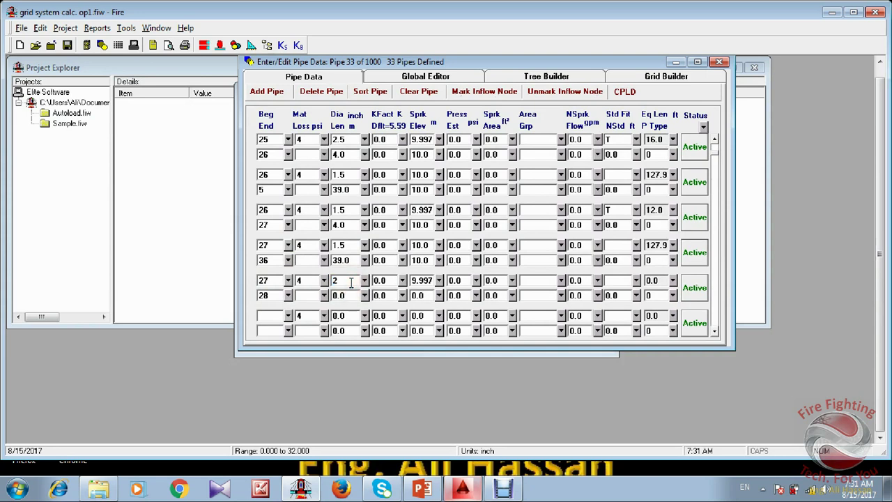
{"action": "type", "text": "2.5"}
{"action": "left_click", "coordinate": [347, 296]}
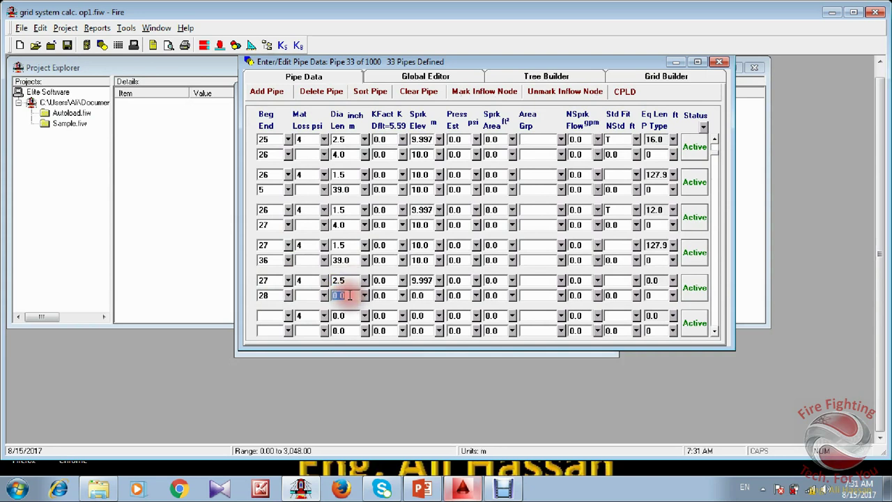
{"action": "left_click", "coordinate": [426, 294]}
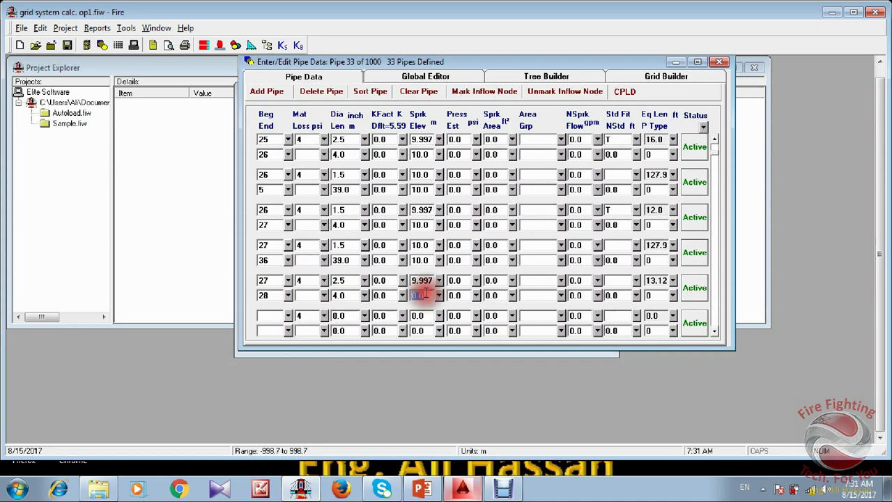
{"action": "left_click", "coordinate": [624, 280]}
{"action": "type", "text": "T"}
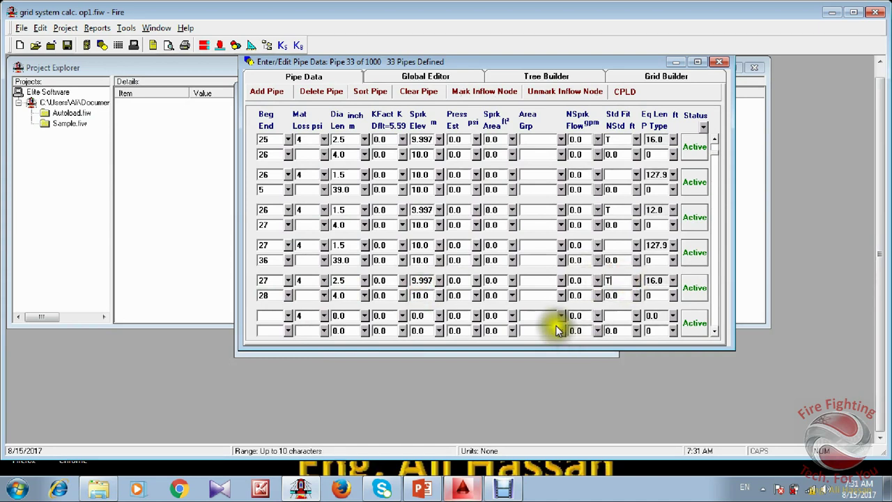
Start a pipe at node 28 in Fire, trace its branch line in the AutoCAD drawing, and enter node 35 as its end.
{"action": "left_click", "coordinate": [268, 317]}
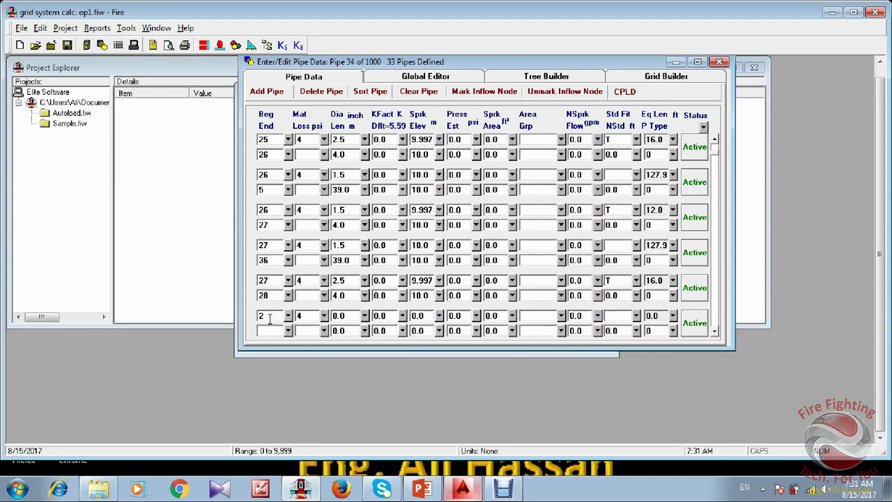
{"action": "left_click", "coordinate": [265, 329]}
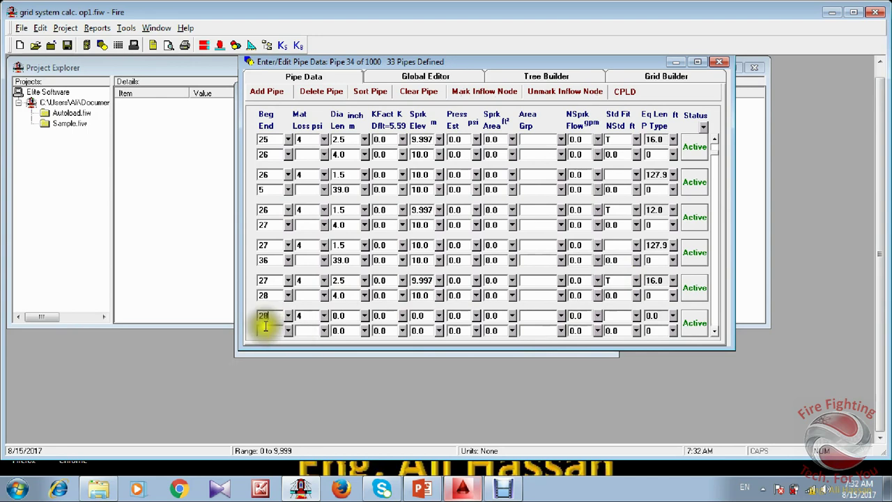
{"action": "left_click", "coordinate": [461, 490]}
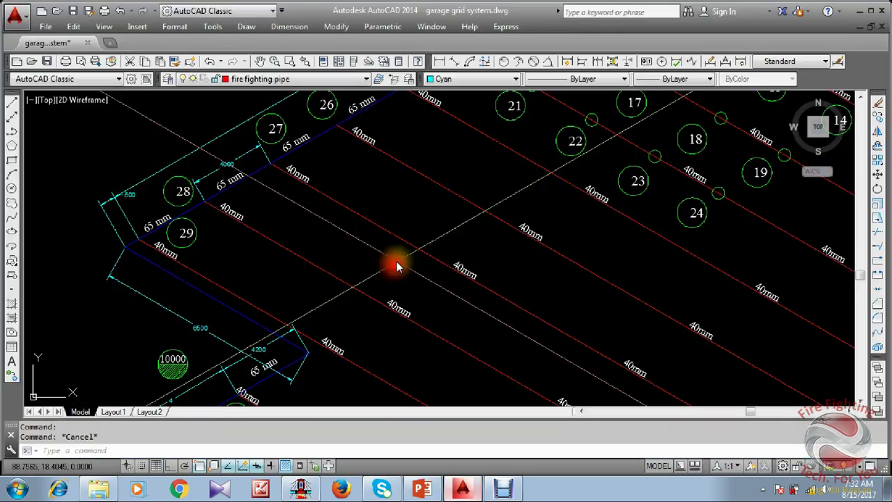
{"action": "scroll", "coordinate": [419, 265], "scroll_direction": "down", "scroll_amount": 5}
{"action": "scroll", "coordinate": [458, 191], "scroll_direction": "up", "scroll_amount": 3}
{"action": "scroll", "coordinate": [419, 239], "scroll_direction": "up", "scroll_amount": 5}
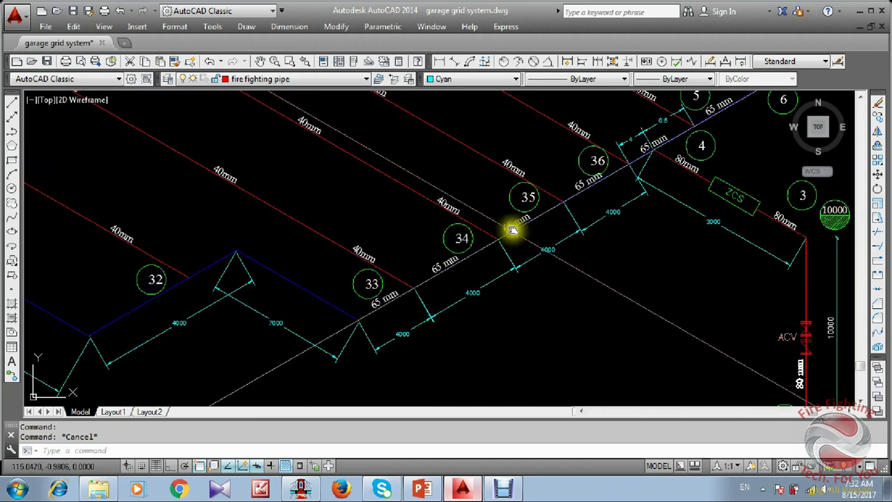
{"action": "scroll", "coordinate": [512, 247], "scroll_direction": "down", "scroll_amount": 5}
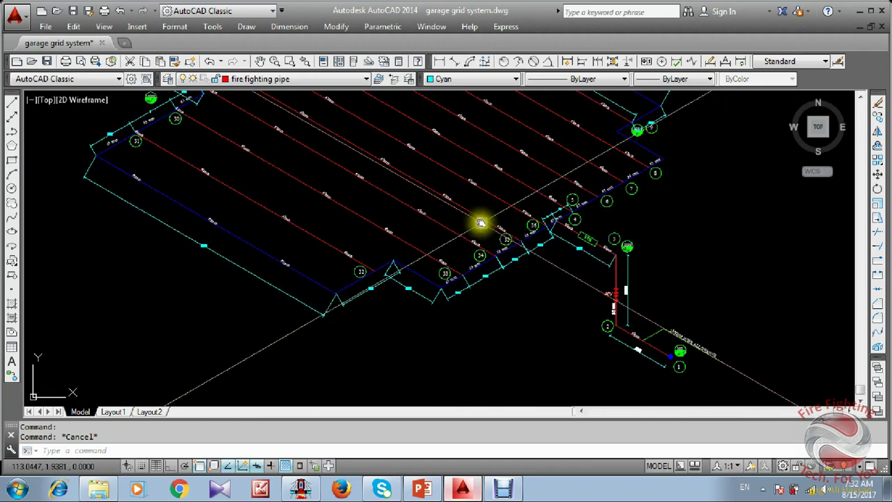
{"action": "left_click", "coordinate": [480, 221]}
{"action": "middle_click_drag", "start_coordinate": [314, 175], "coordinate": [382, 291]}
{"action": "scroll", "coordinate": [210, 142], "scroll_direction": "up", "scroll_amount": 5}
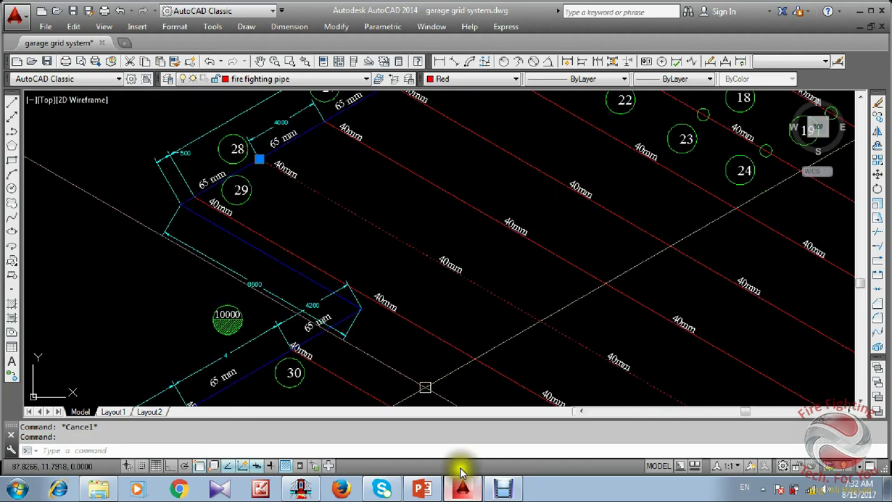
{"action": "left_click", "coordinate": [301, 490]}
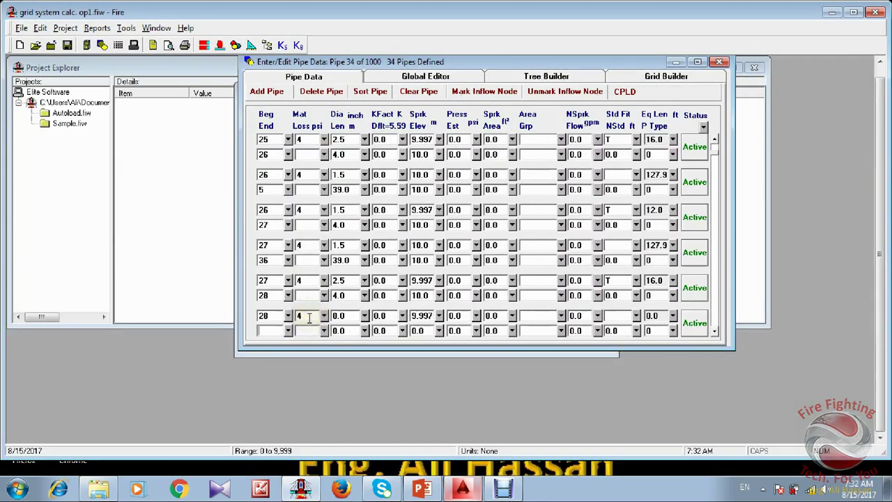
Set pipe 28–35 to a 1.5 inch diameter, 39 m length and 10 m end elevation.
{"action": "left_click", "coordinate": [338, 315]}
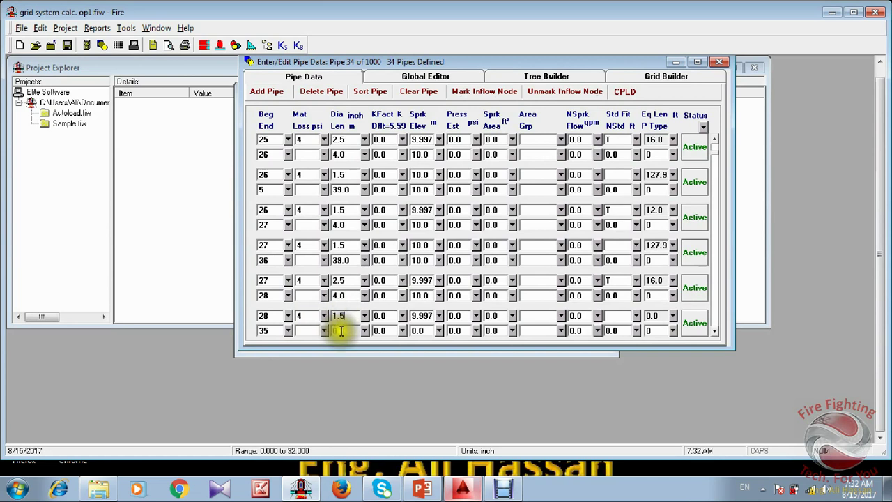
{"action": "left_click", "coordinate": [339, 331]}
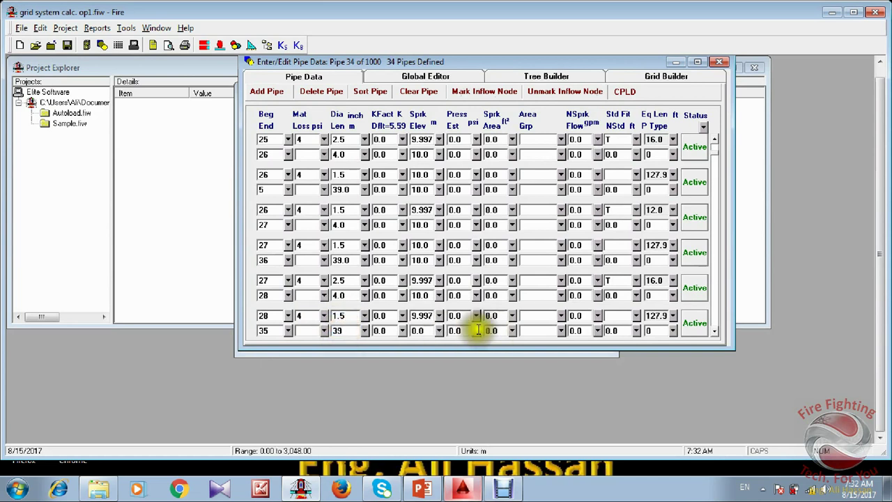
{"action": "left_click", "coordinate": [431, 331]}
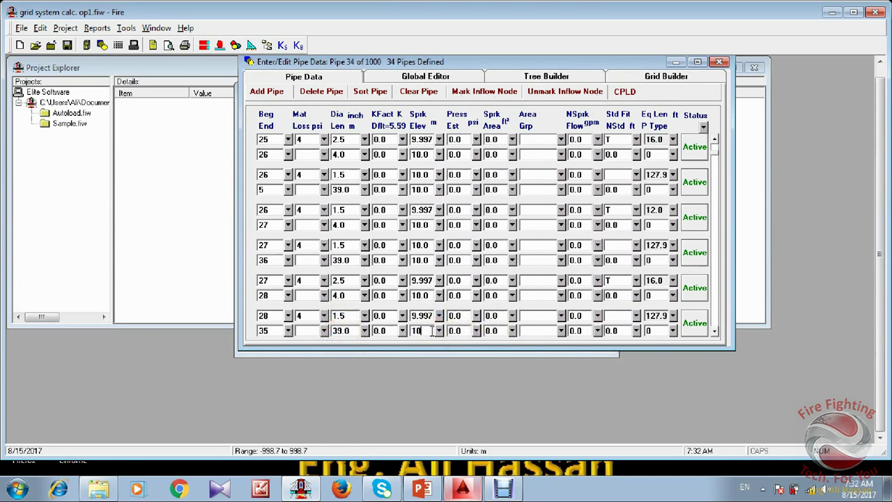
Check the main beyond node 28 in the AutoCAD drawing, then add a pipe in Fire from node 28 to node 29.
{"action": "left_click", "coordinate": [715, 331]}
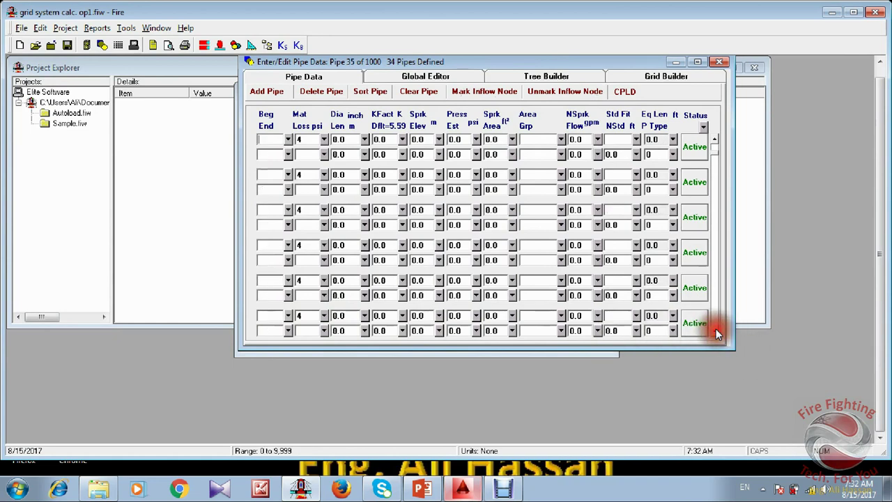
{"action": "left_click", "coordinate": [462, 488]}
{"action": "middle_click_drag", "start_coordinate": [446, 281], "coordinate": [350, 195]}
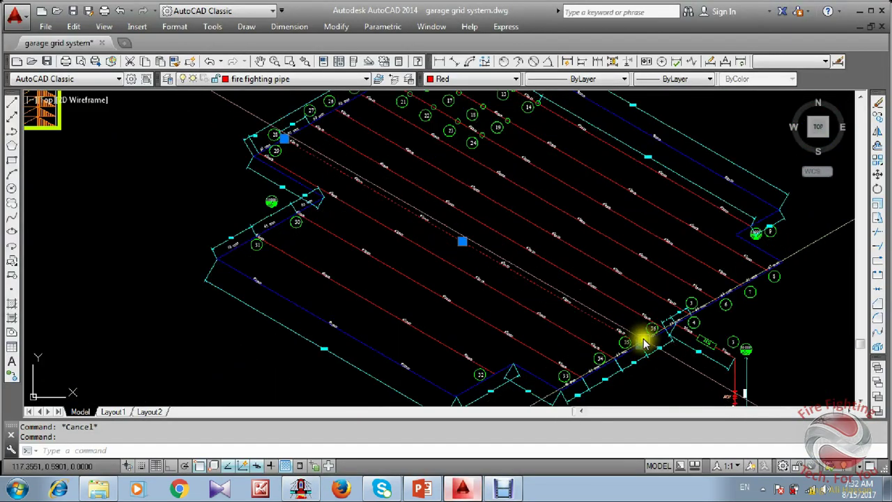
{"action": "scroll", "coordinate": [265, 139], "scroll_direction": "up", "scroll_amount": 6}
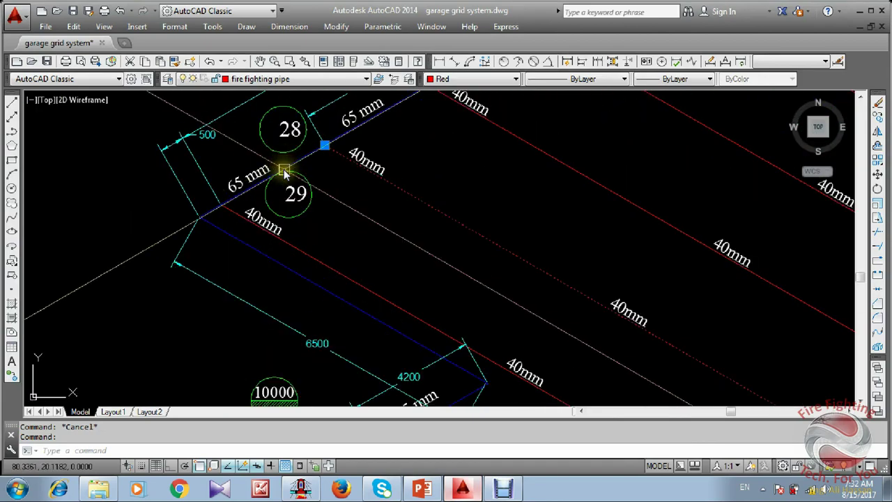
{"action": "key", "text": "Escape"}
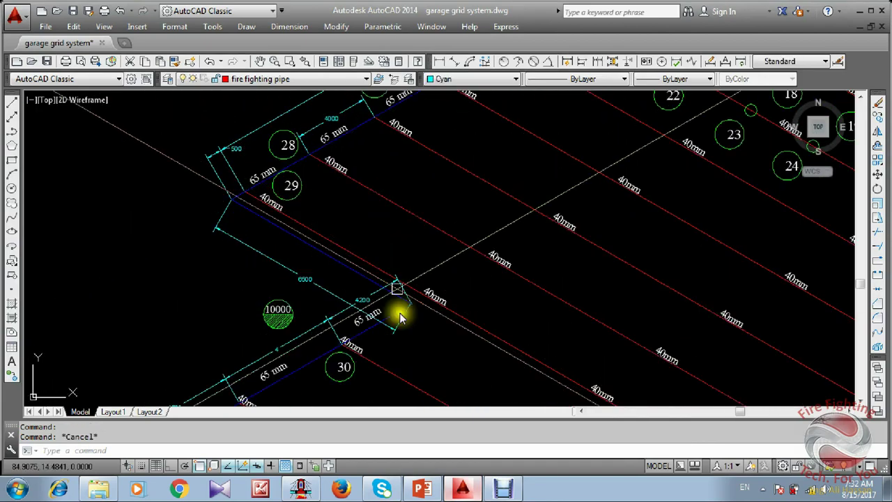
{"action": "left_click", "coordinate": [456, 486]}
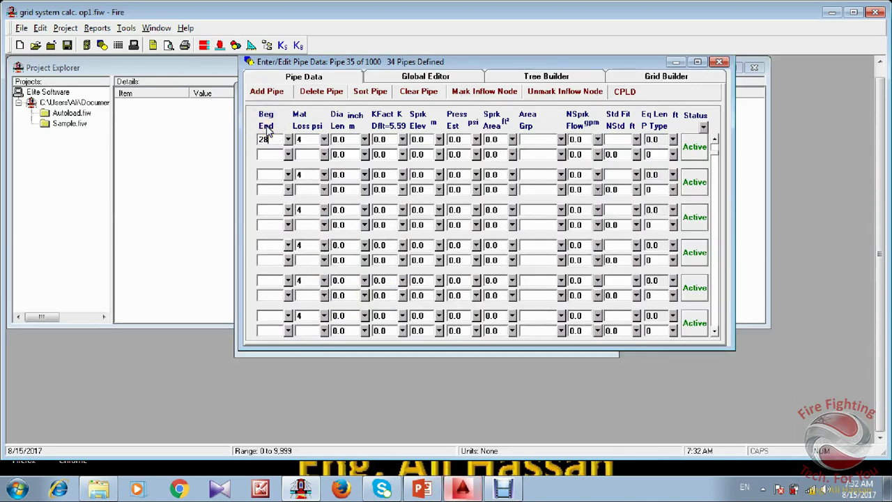
{"action": "left_click", "coordinate": [271, 153]}
Check the main's size between nodes 28 and 29 in the AutoCAD drawing, then give pipe 28–29 a 2.5 inch diameter and 4 m length.
{"action": "left_click", "coordinate": [339, 141]}
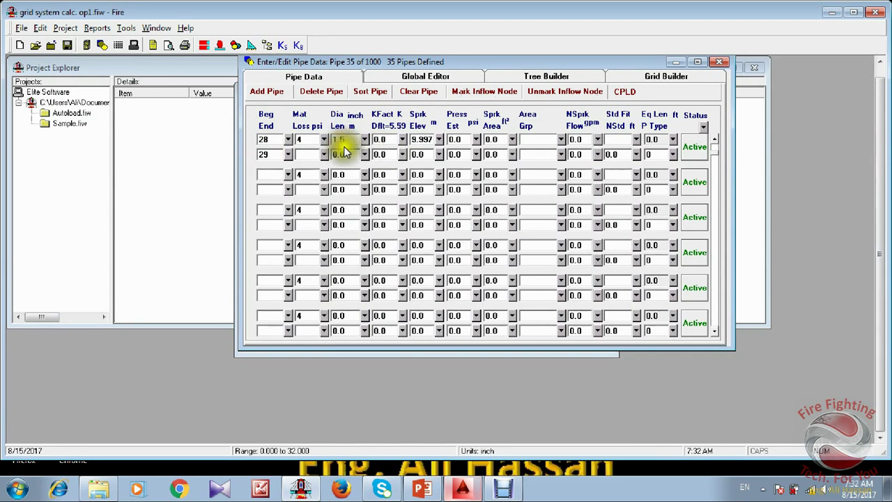
{"action": "left_click", "coordinate": [326, 140]}
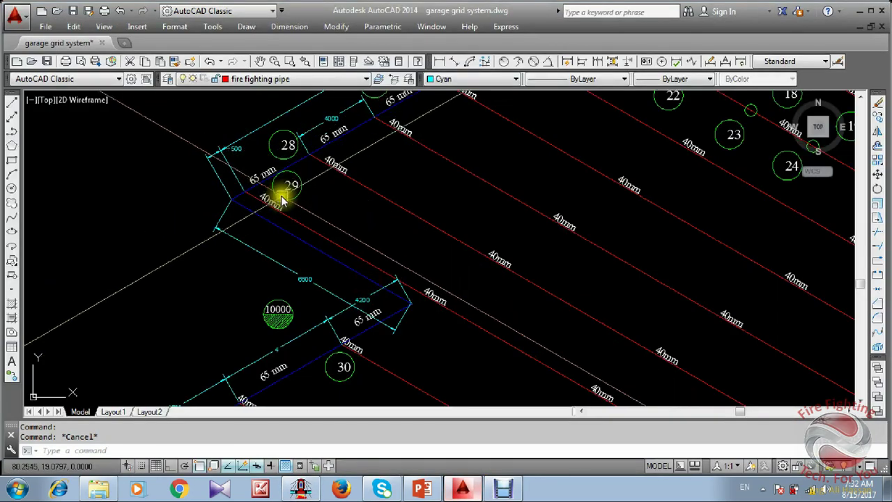
{"action": "left_click", "coordinate": [464, 493]}
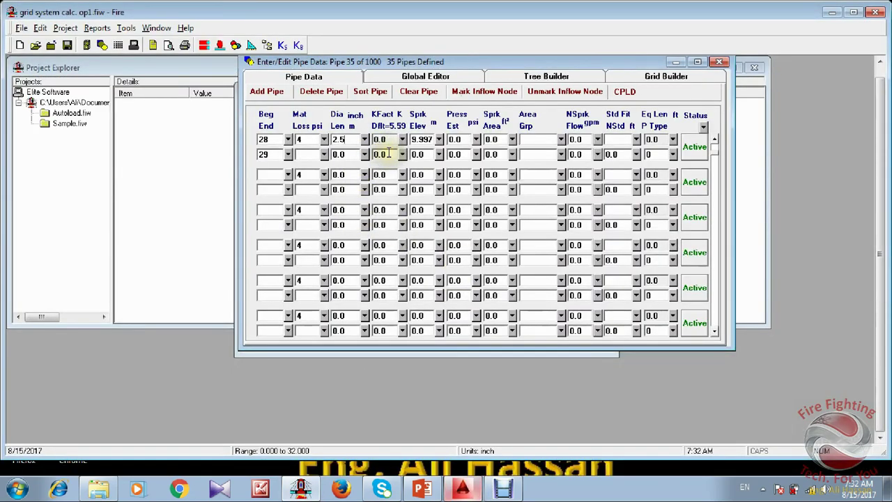
{"action": "left_click", "coordinate": [339, 140]}
{"action": "left_click", "coordinate": [350, 154]}
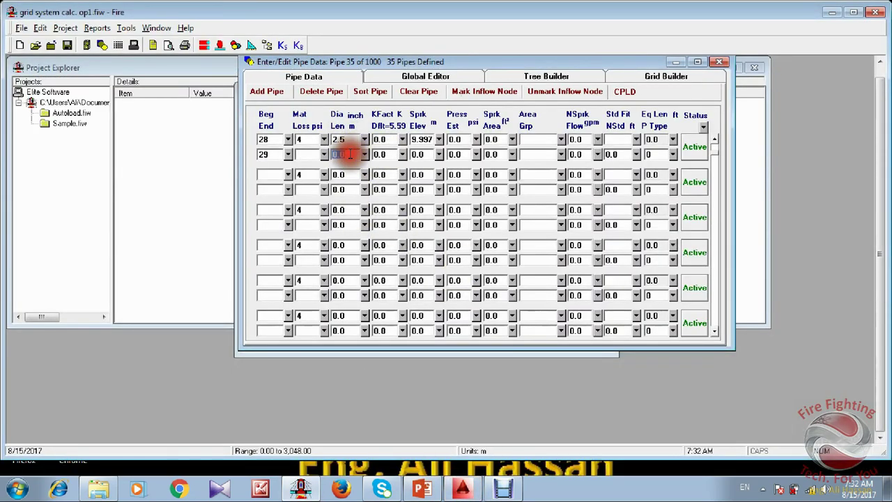
{"action": "type", "text": "4"}
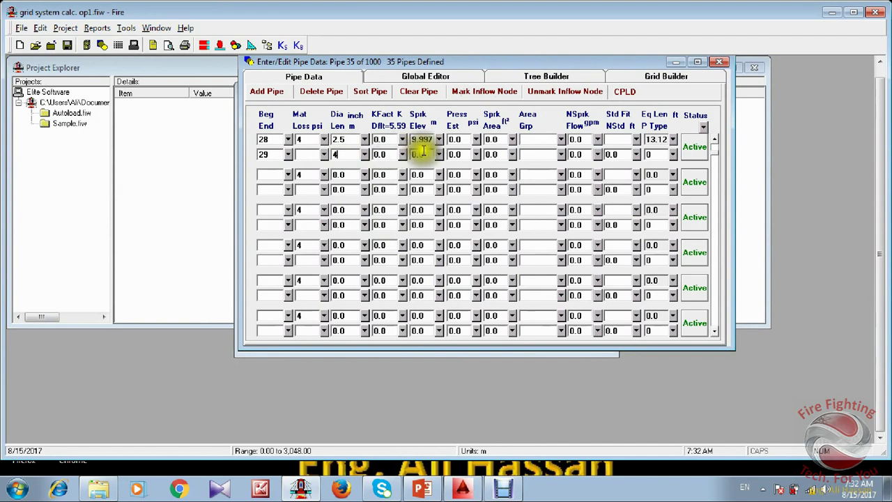
Set pipe 28–29's end elevation to 10 m and its standard fitting to T.
{"action": "left_click", "coordinate": [425, 154]}
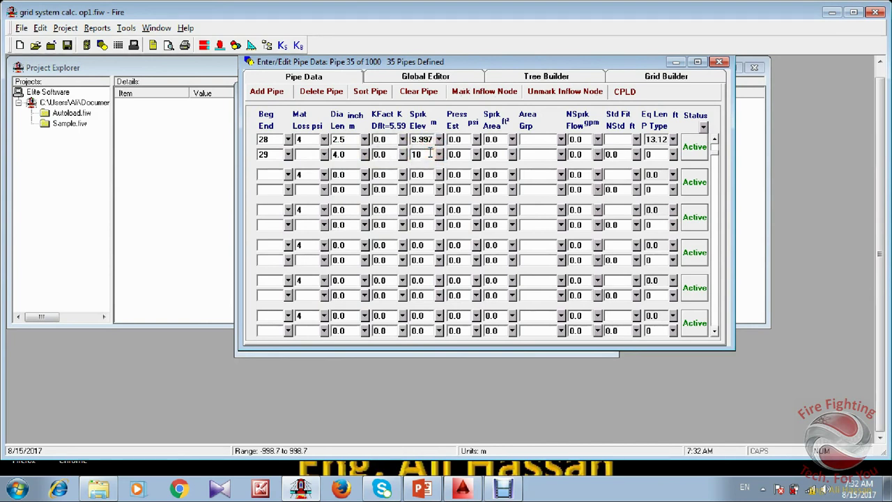
{"action": "left_click", "coordinate": [615, 139]}
{"action": "type", "text": "T"}
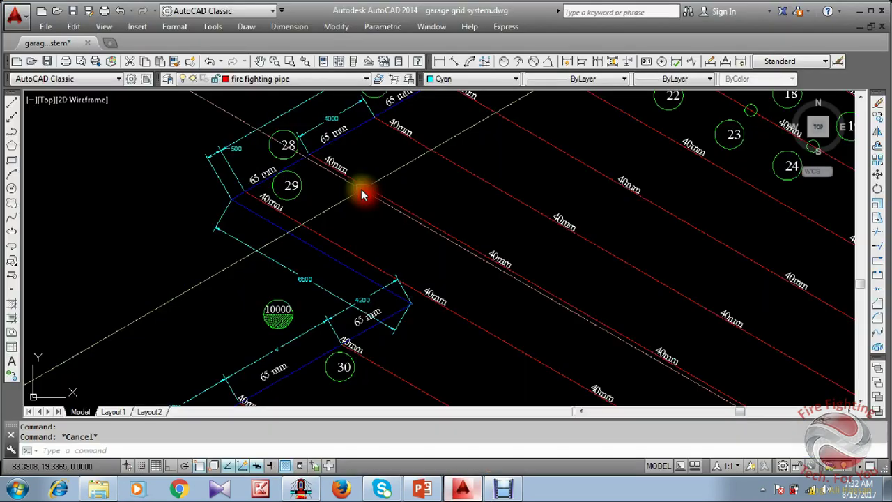
Trace the branch line from node 29 in the AutoCAD drawing, then add a pipe in Fire from node 29 to node 34.
{"action": "left_click", "coordinate": [462, 488]}
{"action": "middle_click_drag", "start_coordinate": [385, 232], "coordinate": [448, 189]}
{"action": "scroll", "coordinate": [622, 309], "scroll_direction": "up", "scroll_amount": 4}
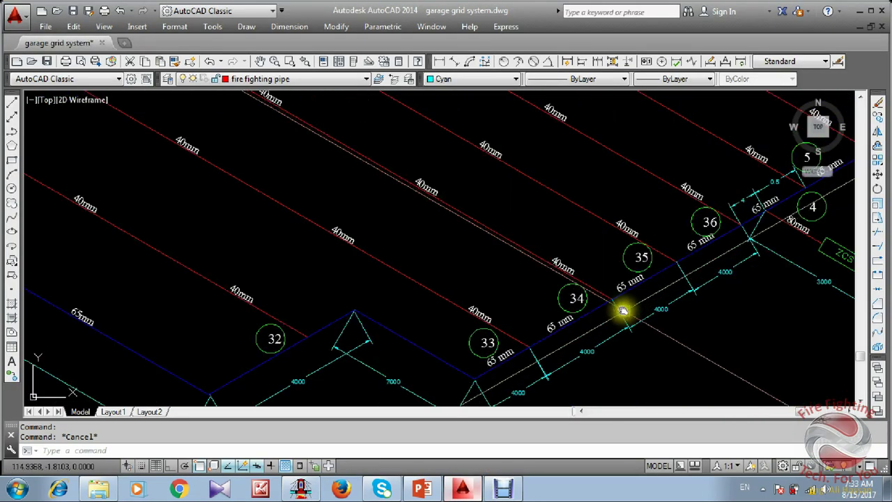
{"action": "left_click", "coordinate": [460, 484]}
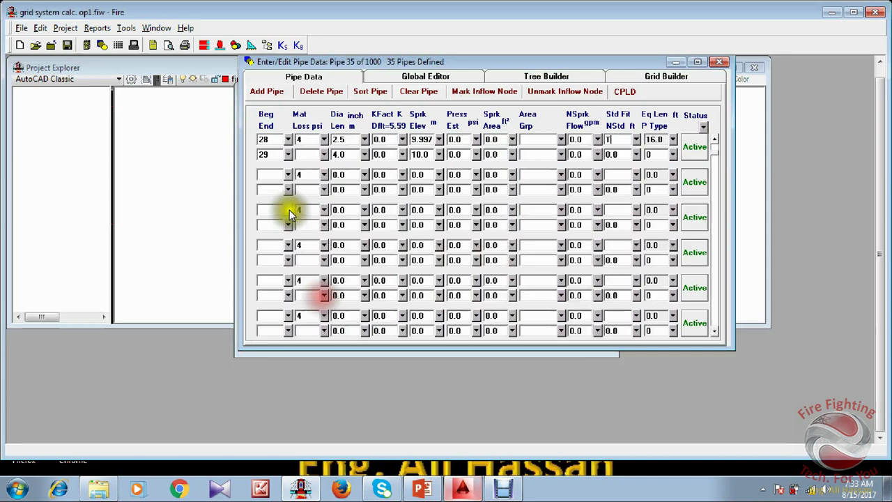
{"action": "left_click", "coordinate": [273, 174]}
{"action": "type", "text": "29"}
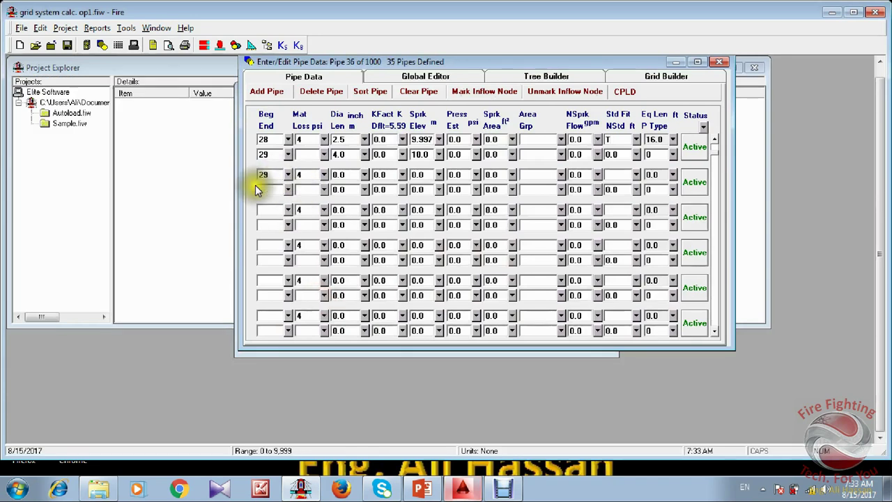
{"action": "left_click", "coordinate": [263, 188]}
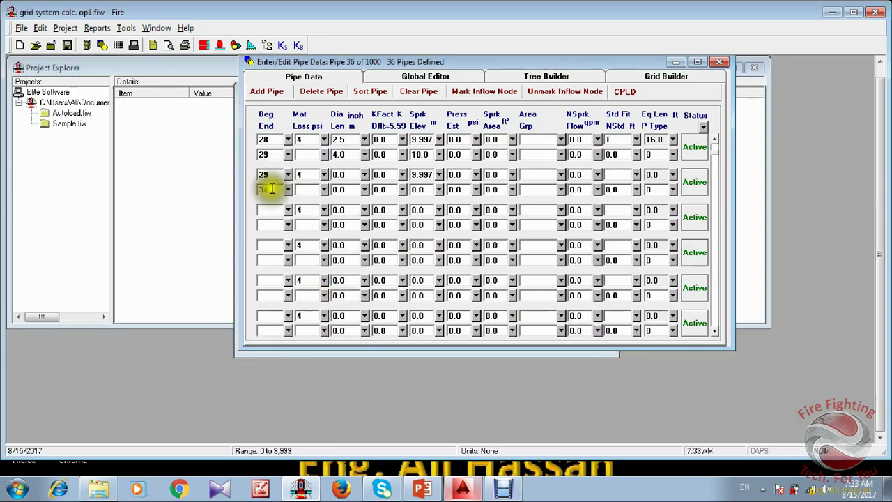
{"action": "type", "text": "34"}
Set pipe 29–34 to a 1.5 inch diameter, 39 m length and 10 m end elevation.
{"action": "left_click", "coordinate": [346, 175]}
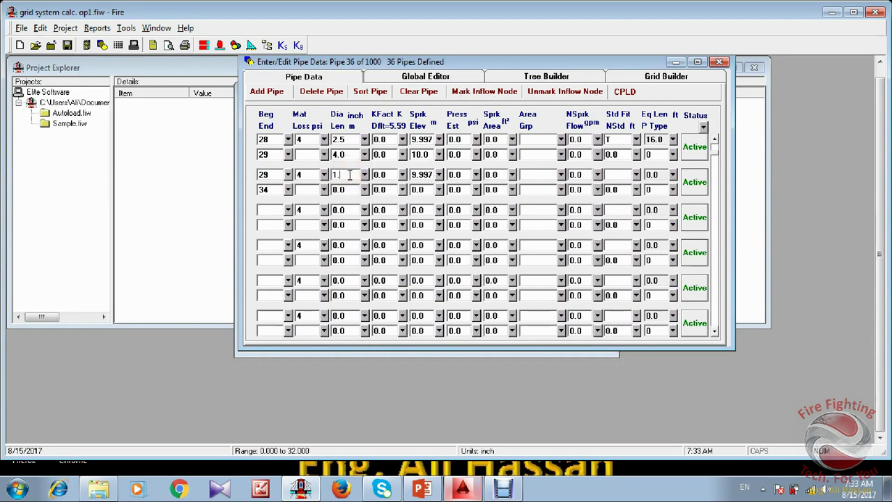
{"action": "left_click", "coordinate": [344, 191]}
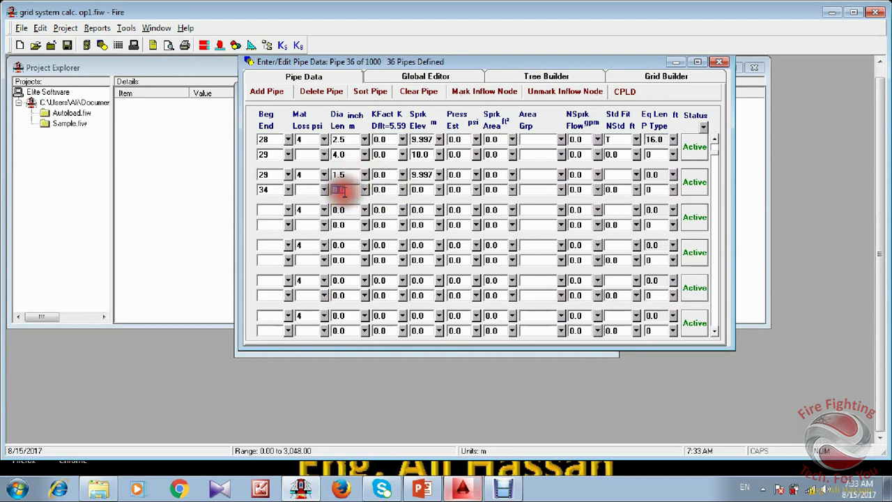
{"action": "type", "text": "39"}
{"action": "left_click", "coordinate": [423, 190]}
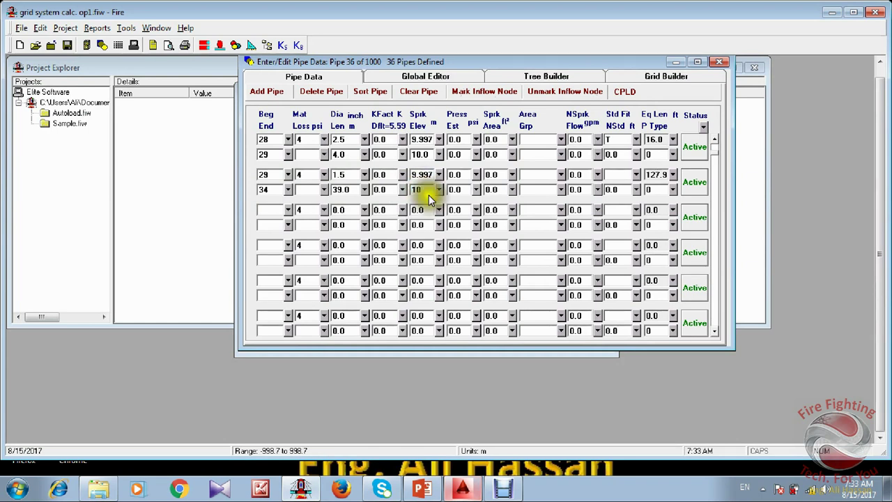
Follow the piping from node 29 to node 30 in the AutoCAD drawing, then add a pipe between these nodes in Fire.
{"action": "left_click", "coordinate": [462, 488]}
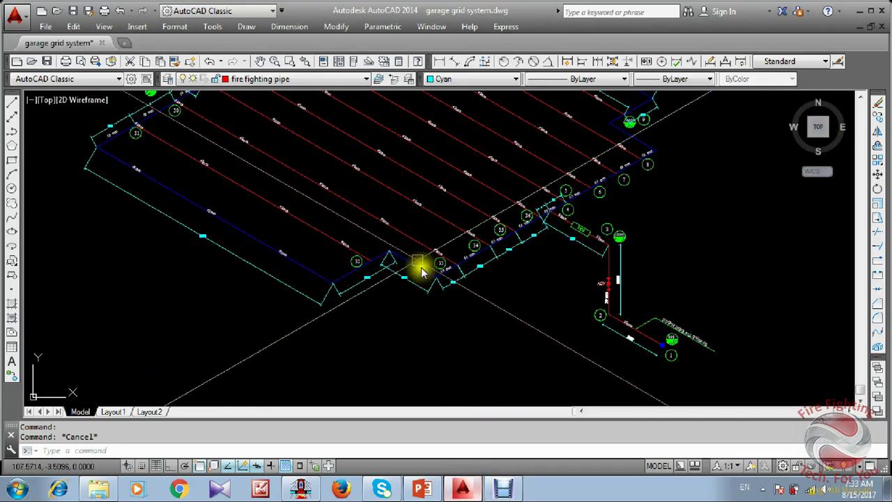
{"action": "scroll", "coordinate": [428, 273], "scroll_direction": "up", "scroll_amount": 2}
{"action": "middle_click_drag", "start_coordinate": [486, 224], "coordinate": [504, 303]}
{"action": "scroll", "coordinate": [506, 303], "scroll_direction": "down", "scroll_amount": 2}
{"action": "middle_click_drag", "start_coordinate": [394, 229], "coordinate": [420, 272]}
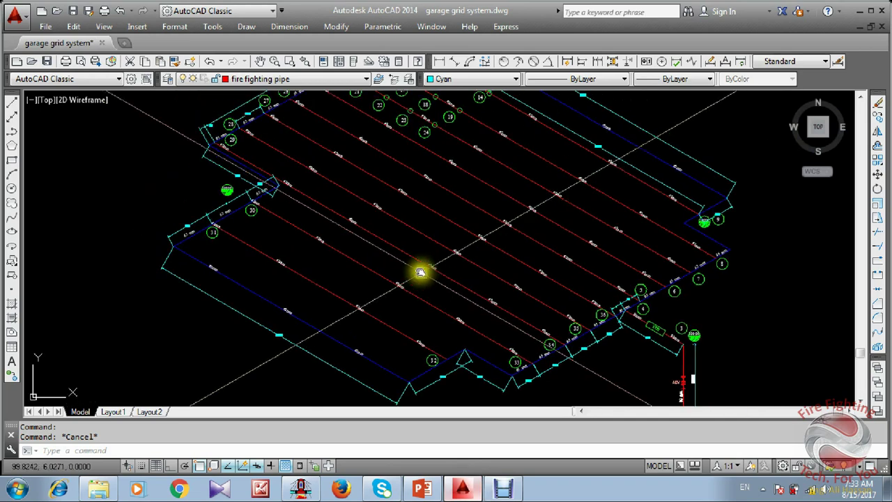
{"action": "left_click", "coordinate": [423, 268]}
{"action": "scroll", "coordinate": [385, 240], "scroll_direction": "up", "scroll_amount": 4}
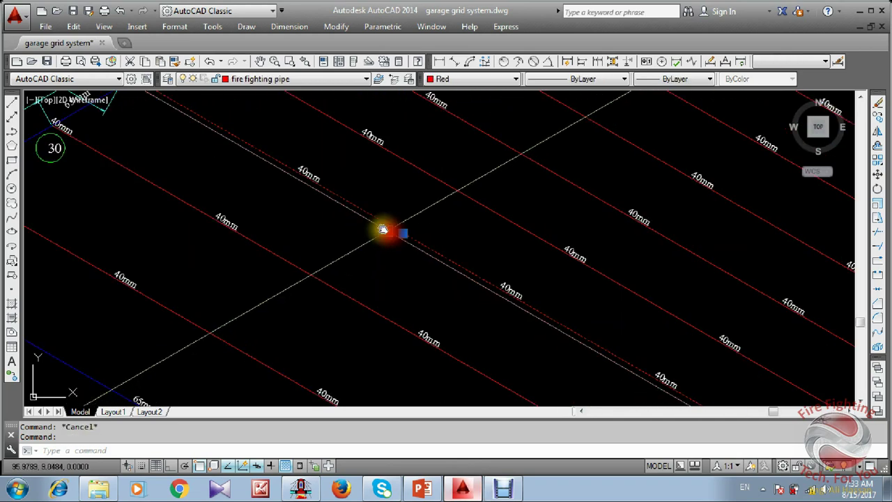
{"action": "scroll", "coordinate": [383, 229], "scroll_direction": "down", "scroll_amount": 1}
{"action": "middle_click_drag", "start_coordinate": [383, 229], "coordinate": [463, 274]}
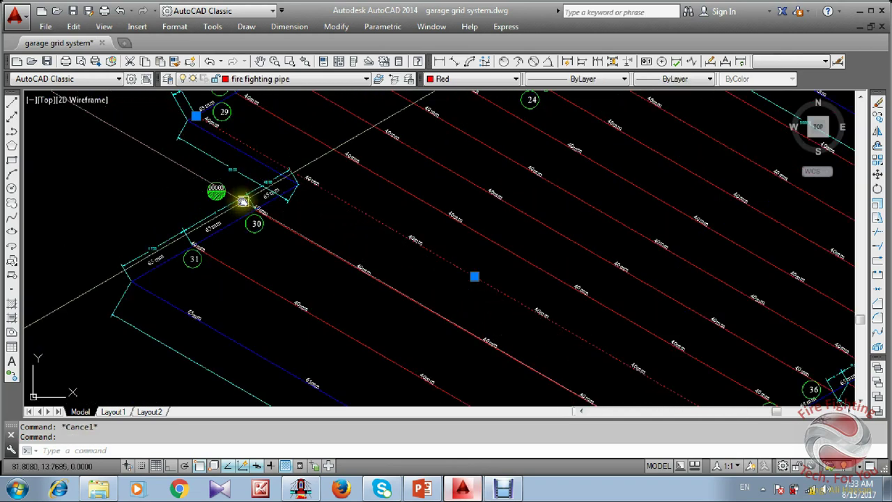
{"action": "key", "text": "Escape"}
{"action": "left_click", "coordinate": [454, 489]}
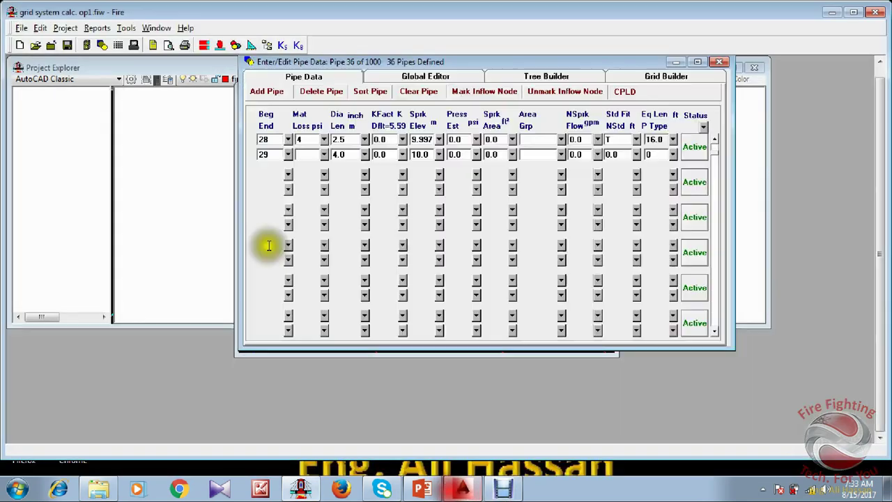
{"action": "left_click", "coordinate": [269, 212]}
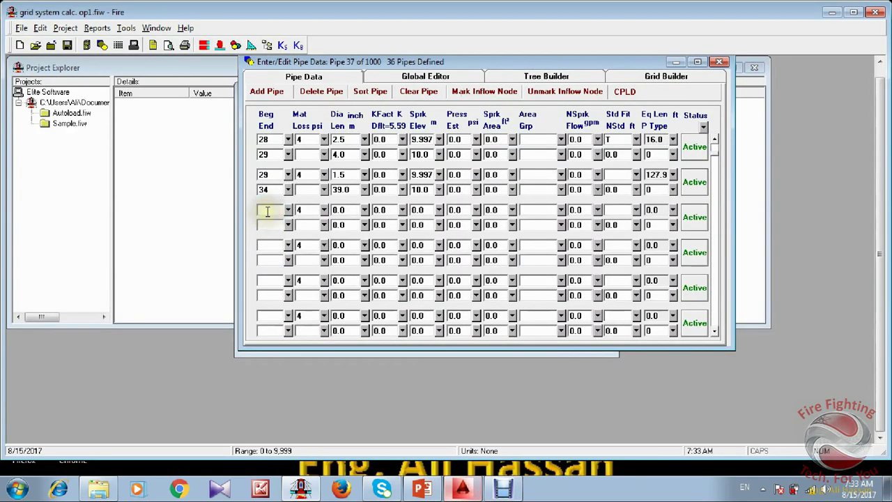
{"action": "left_click", "coordinate": [263, 223]}
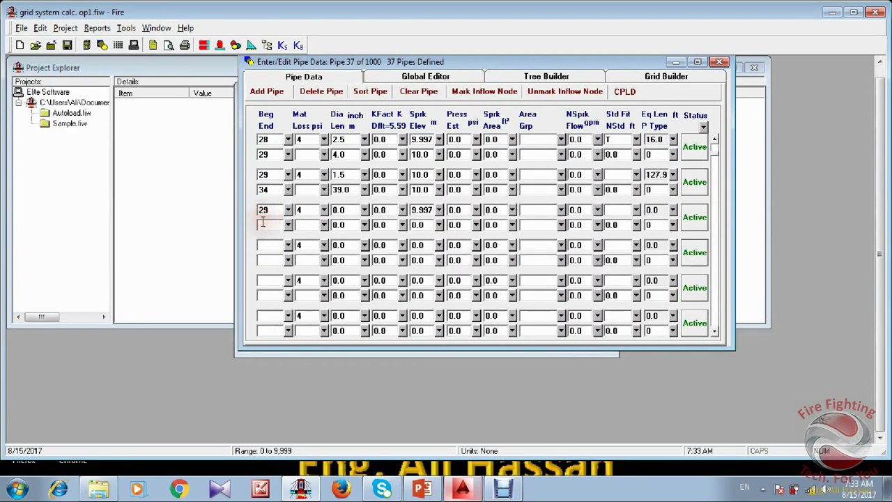
Give pipe 29–30 a 2.5 inch diameter and, after checking its segment dimensions in the AutoCAD drawing, an 11 m length in Fire.
{"action": "left_click", "coordinate": [349, 207]}
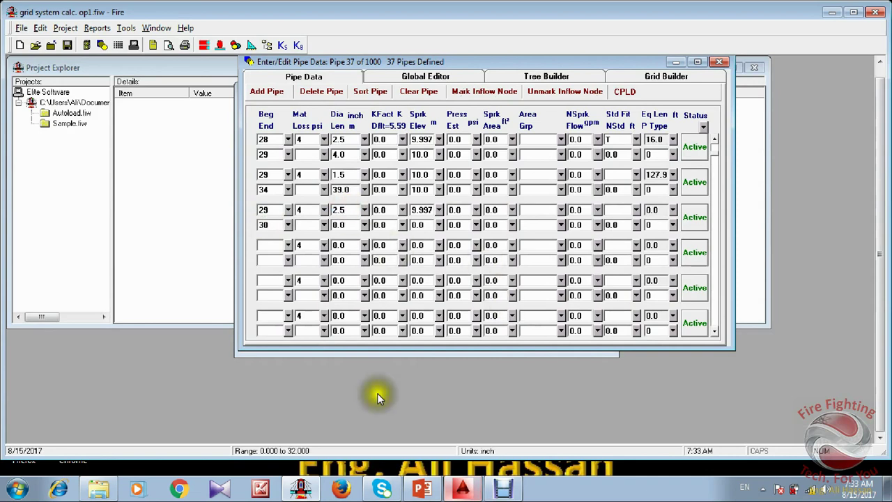
{"action": "left_click", "coordinate": [462, 488]}
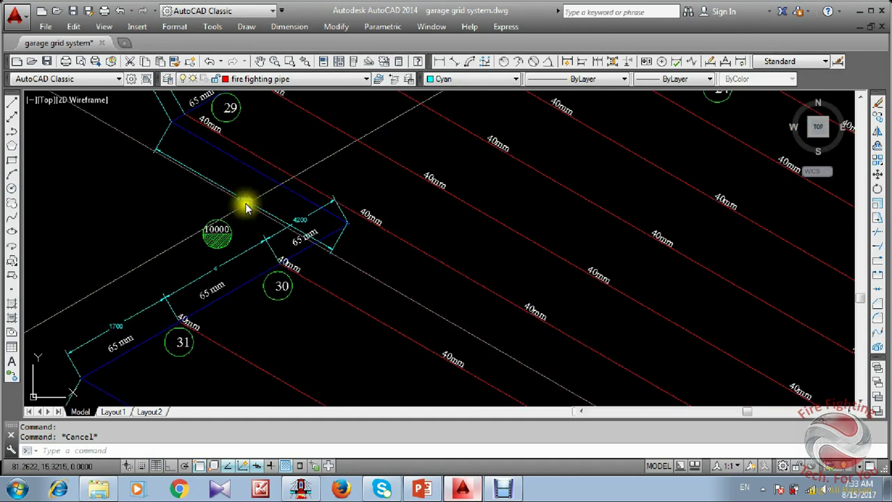
{"action": "scroll", "coordinate": [245, 204], "scroll_direction": "up", "scroll_amount": 2}
{"action": "scroll", "coordinate": [253, 194], "scroll_direction": "down", "scroll_amount": 1}
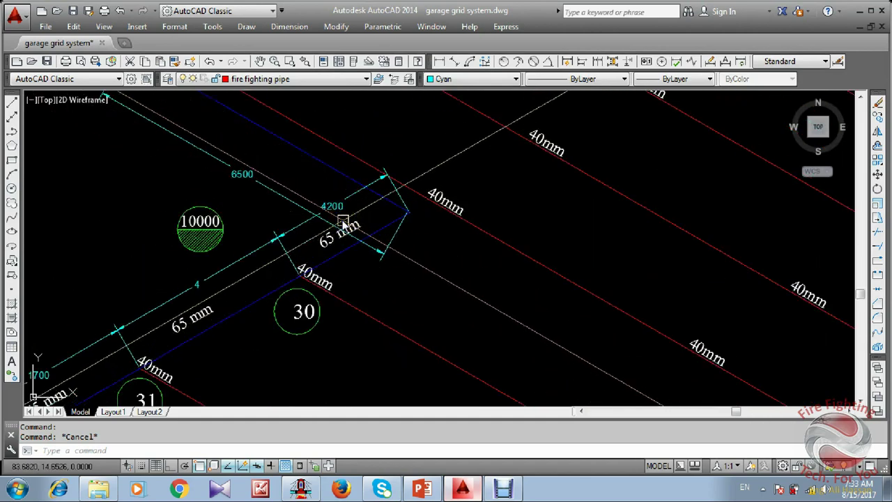
{"action": "scroll", "coordinate": [398, 265], "scroll_direction": "down", "scroll_amount": 3}
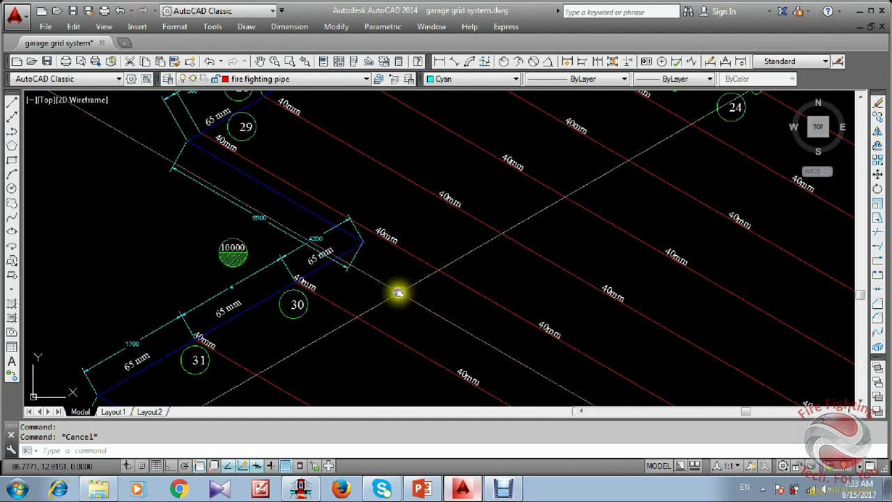
{"action": "left_click", "coordinate": [463, 488]}
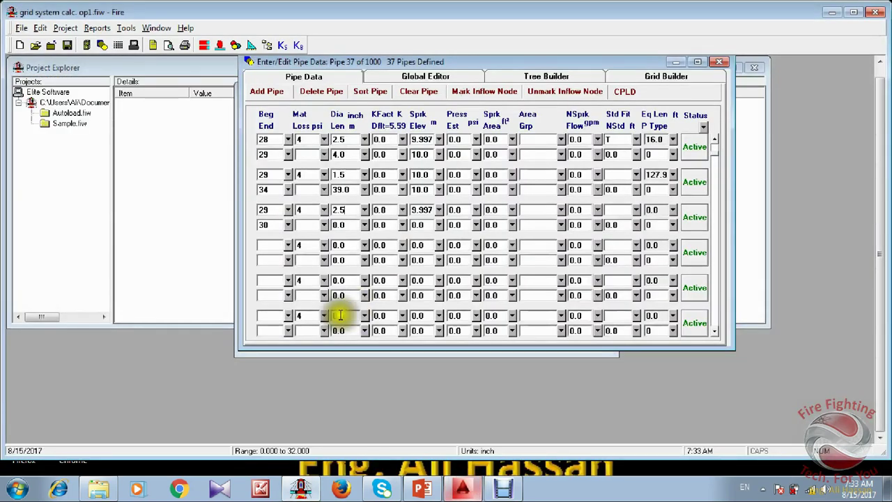
{"action": "left_click", "coordinate": [351, 225]}
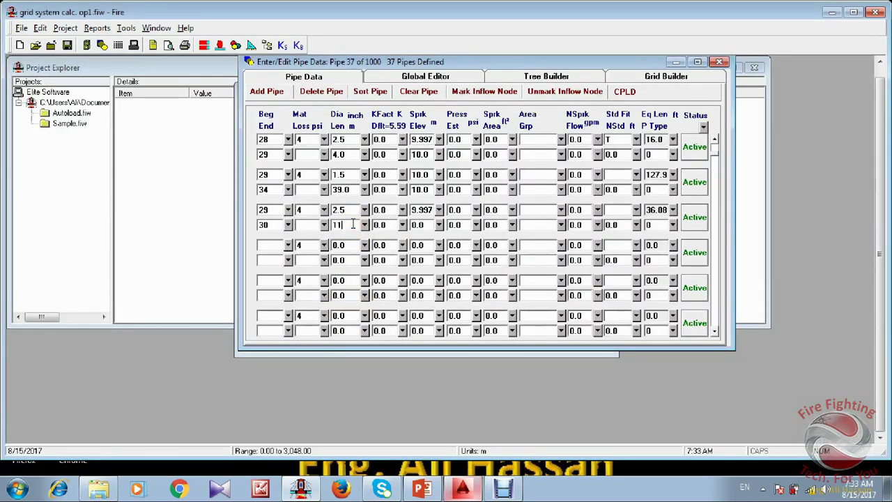
{"action": "type", "text": "11"}
Set pipe 29–30's end elevation to 10 m and its fittings to 2ET after checking the AutoCAD drawing, then start a pipe at node 30 in Fire.
{"action": "left_click", "coordinate": [430, 225]}
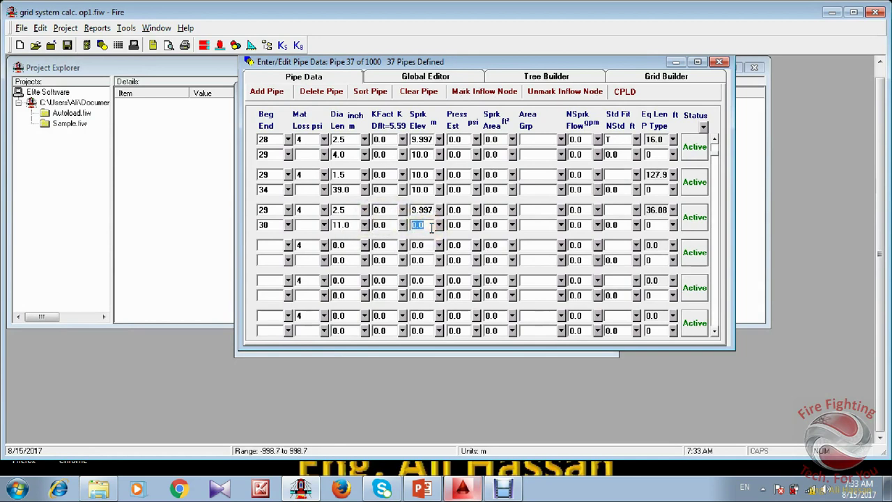
{"action": "left_click", "coordinate": [613, 209]}
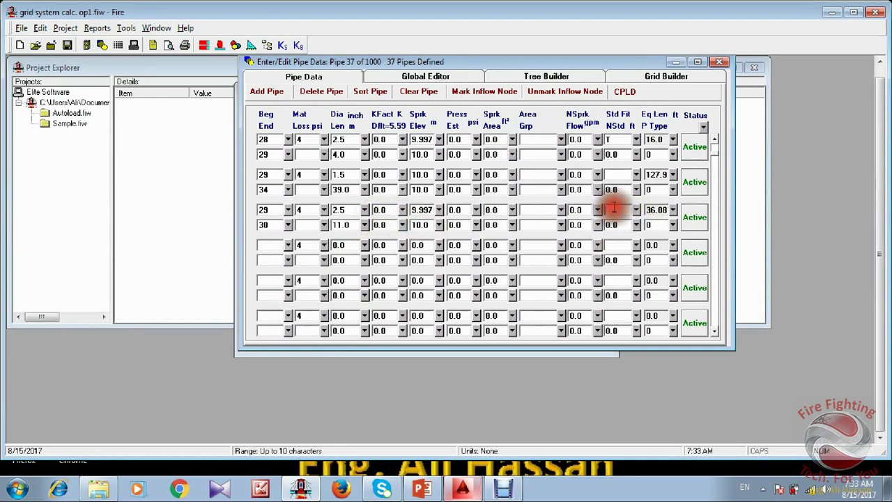
{"action": "scroll", "coordinate": [434, 341], "scroll_direction": "down", "scroll_amount": 2}
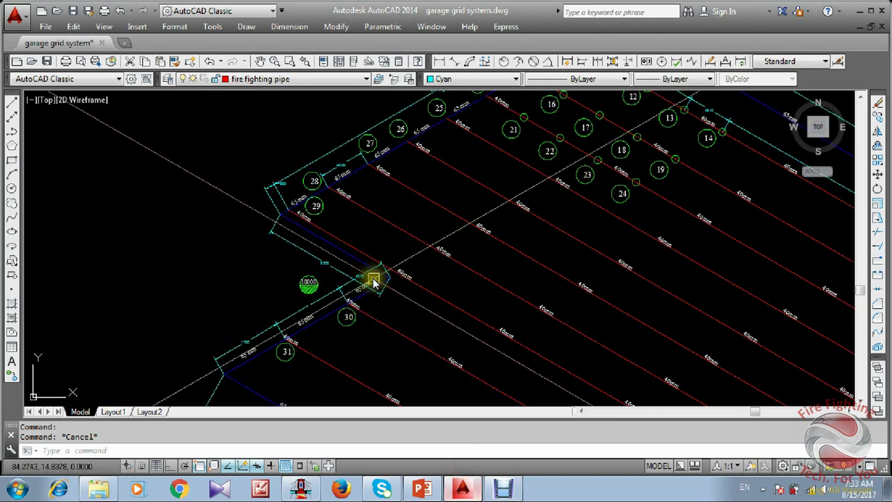
{"action": "scroll", "coordinate": [369, 289], "scroll_direction": "up", "scroll_amount": 2}
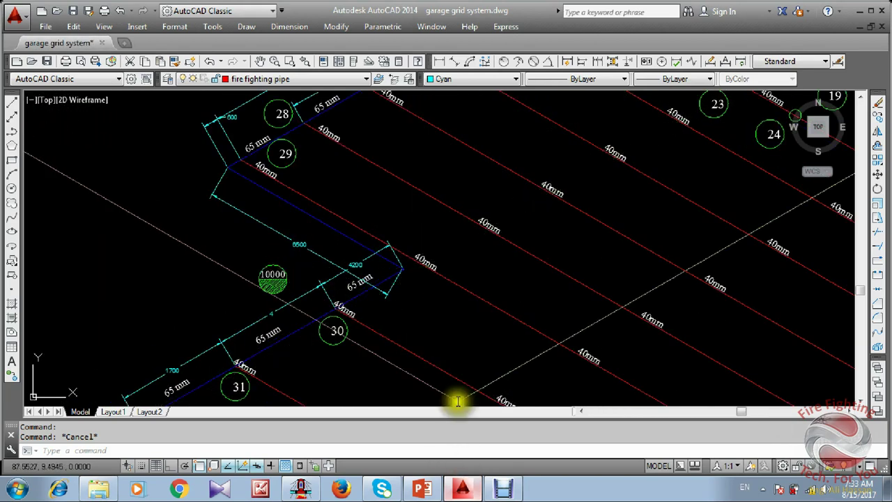
{"action": "left_click", "coordinate": [454, 497]}
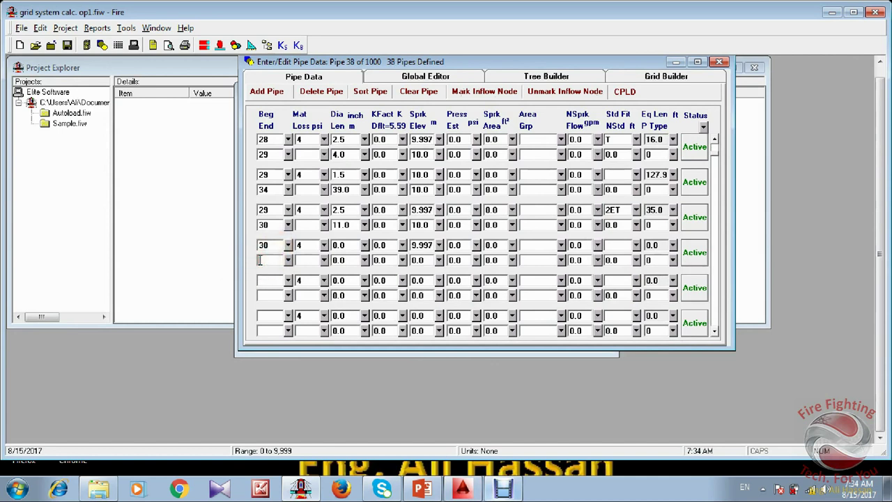
Switch to the AutoCAD drawing and select the 40 mm branch line that starts at node 30.
{"action": "left_click", "coordinate": [462, 489]}
{"action": "middle_click_drag", "start_coordinate": [354, 252], "coordinate": [322, 187]}
{"action": "scroll", "coordinate": [321, 188], "scroll_direction": "down", "scroll_amount": 2}
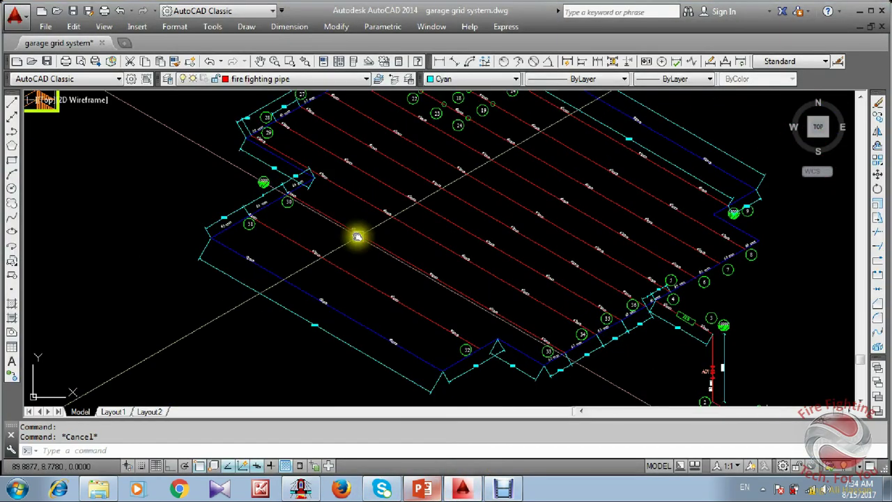
{"action": "left_click", "coordinate": [356, 238]}
{"action": "middle_click_drag", "start_coordinate": [426, 276], "coordinate": [336, 233]}
{"action": "key", "text": "Escape"}
{"action": "left_click", "coordinate": [382, 250]}
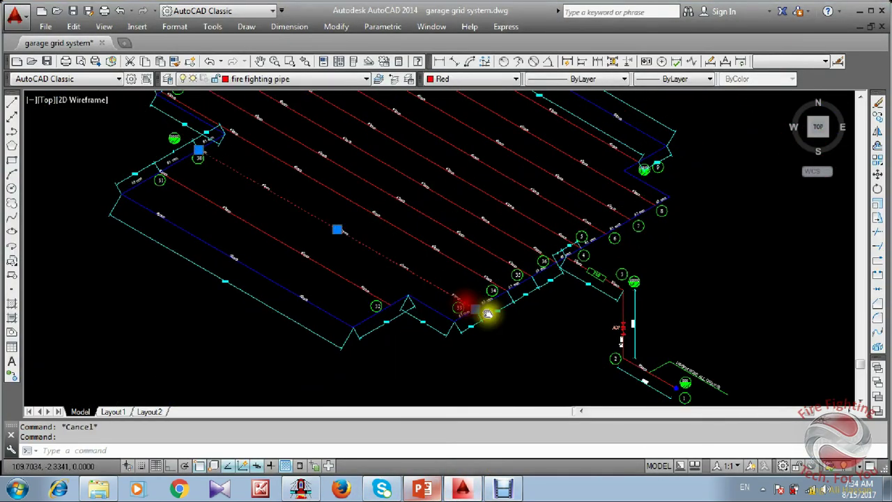
Trace the selected branch line to node 33, then complete pipe 30–33 in Fire with 1.5 inch diameter, 32 m length and 10 m end elevation.
{"action": "scroll", "coordinate": [446, 296], "scroll_direction": "up", "scroll_amount": 5}
{"action": "scroll", "coordinate": [335, 255], "scroll_direction": "down", "scroll_amount": 8}
{"action": "scroll", "coordinate": [307, 252], "scroll_direction": "up", "scroll_amount": 2}
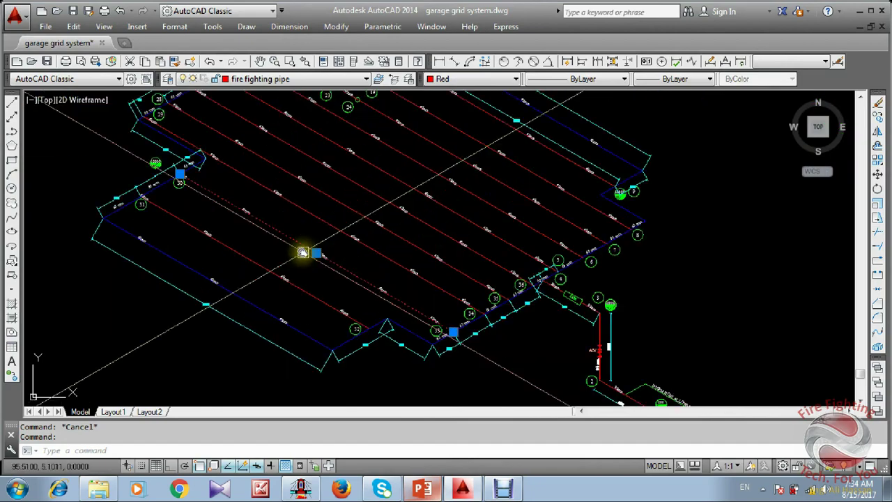
{"action": "scroll", "coordinate": [369, 324], "scroll_direction": "up", "scroll_amount": 2}
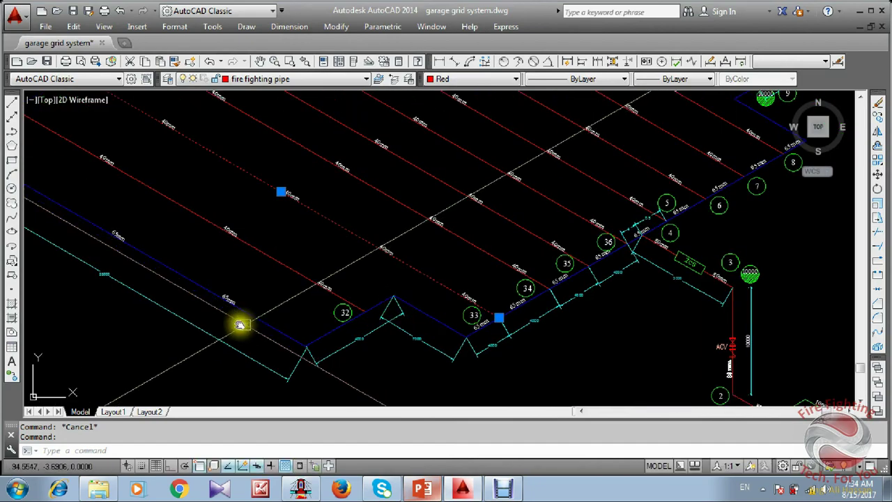
{"action": "scroll", "coordinate": [120, 287], "scroll_direction": "up", "scroll_amount": 3}
{"action": "scroll", "coordinate": [133, 279], "scroll_direction": "down", "scroll_amount": 5}
{"action": "scroll", "coordinate": [286, 275], "scroll_direction": "up", "scroll_amount": 6}
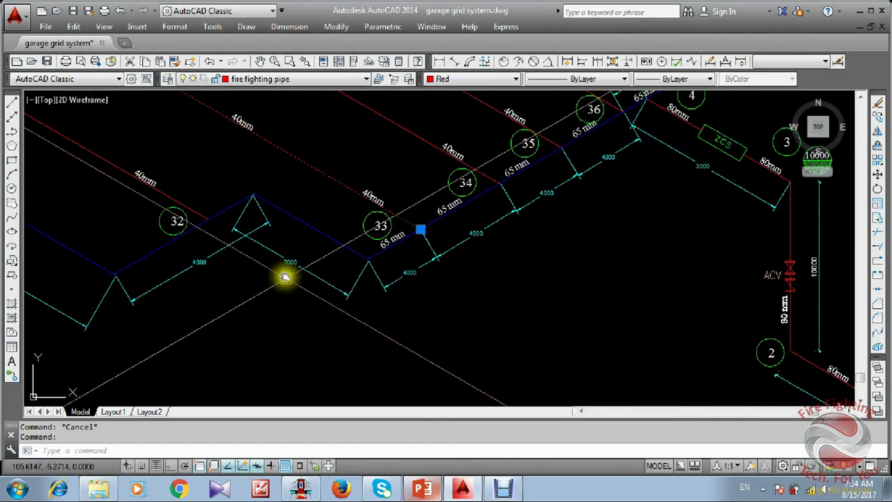
{"action": "scroll", "coordinate": [289, 256], "scroll_direction": "down", "scroll_amount": 4}
{"action": "middle_click_drag", "start_coordinate": [300, 274], "coordinate": [309, 313]}
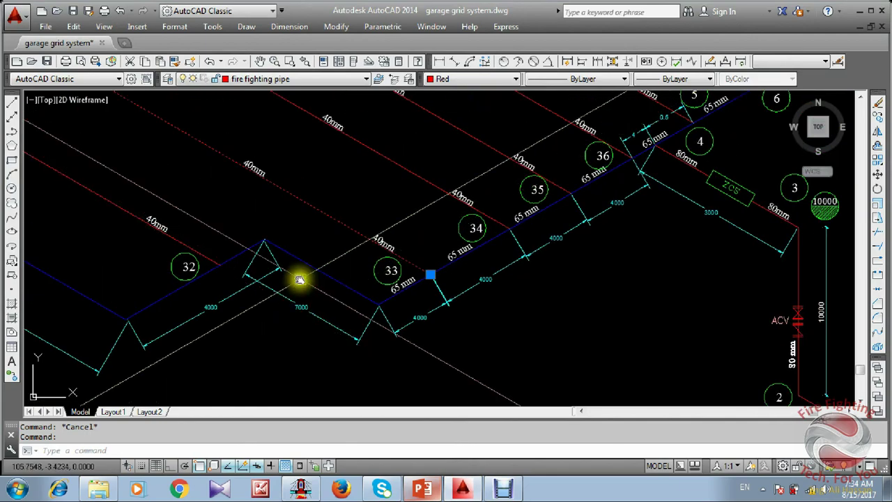
{"action": "scroll", "coordinate": [268, 240], "scroll_direction": "down", "scroll_amount": 2}
{"action": "scroll", "coordinate": [269, 240], "scroll_direction": "up", "scroll_amount": 2}
{"action": "left_click", "coordinate": [462, 483]}
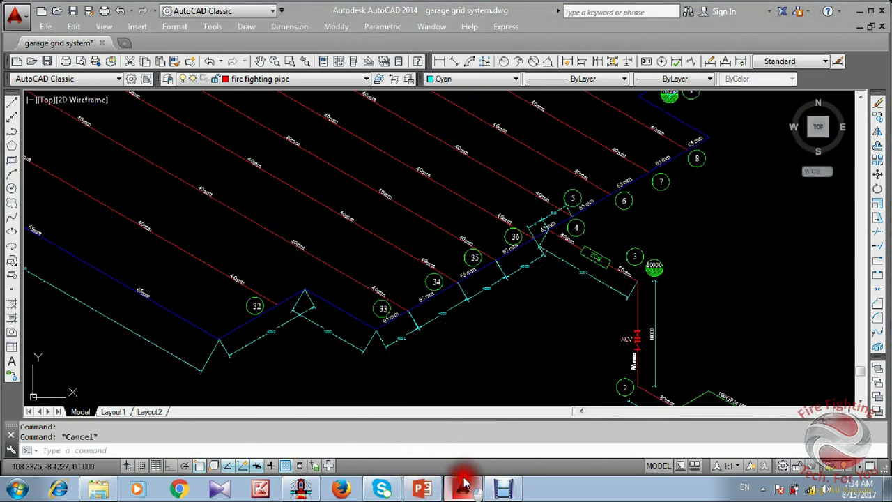
{"action": "left_click", "coordinate": [343, 280]}
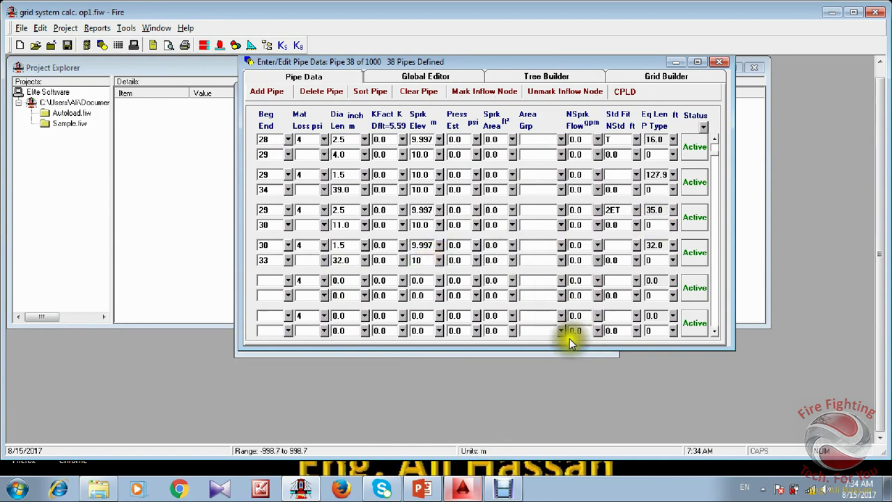
Trace the 65 mm main between nodes 30 and 31 in the AutoCAD drawing, then start pipe 30–31 with 2.5 inch diameter in Fire.
{"action": "left_click", "coordinate": [462, 488]}
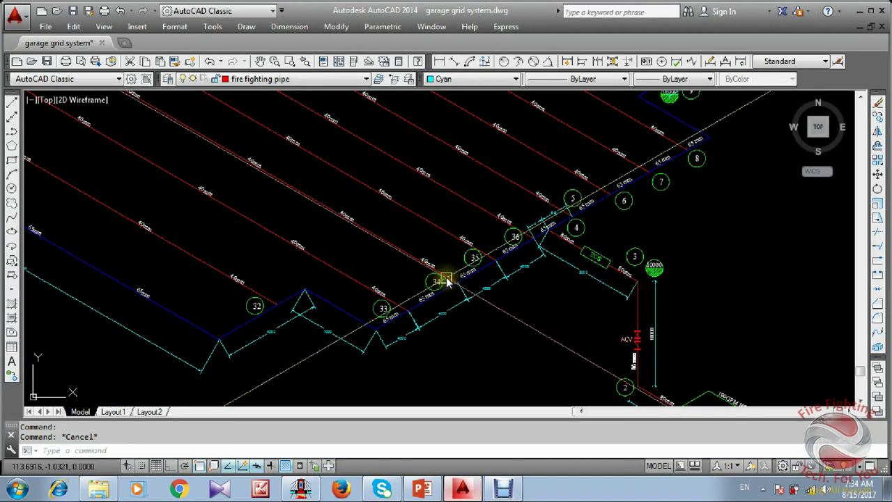
{"action": "scroll", "coordinate": [291, 277], "scroll_direction": "down", "scroll_amount": 3}
{"action": "scroll", "coordinate": [289, 226], "scroll_direction": "up", "scroll_amount": 5}
{"action": "middle_click_drag", "start_coordinate": [367, 258], "coordinate": [305, 228]}
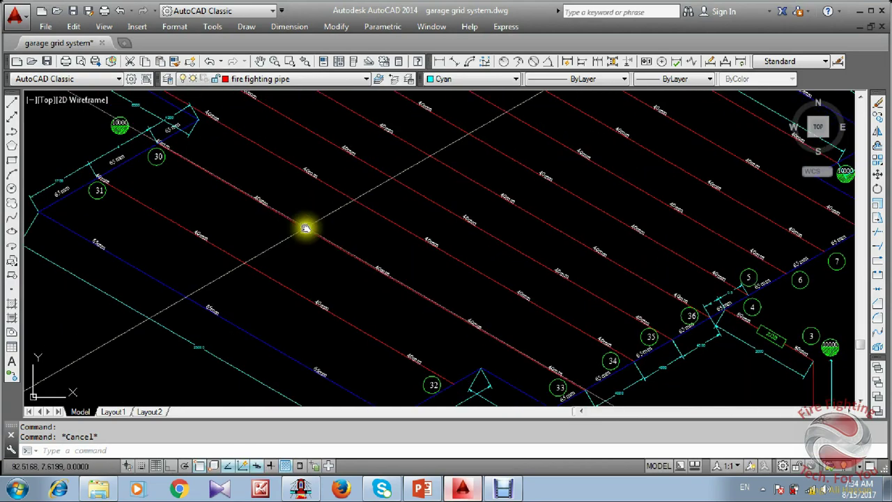
{"action": "middle_click_drag", "start_coordinate": [372, 298], "coordinate": [433, 314]}
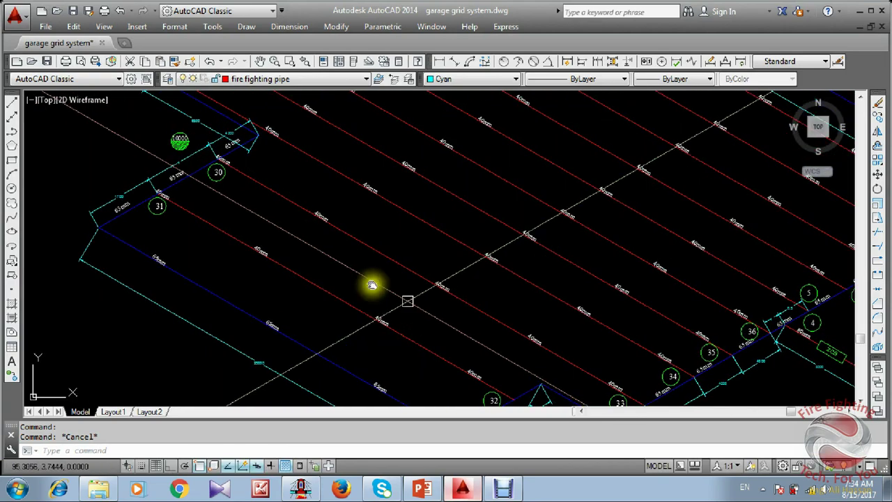
{"action": "middle_click_drag", "start_coordinate": [372, 284], "coordinate": [436, 292]}
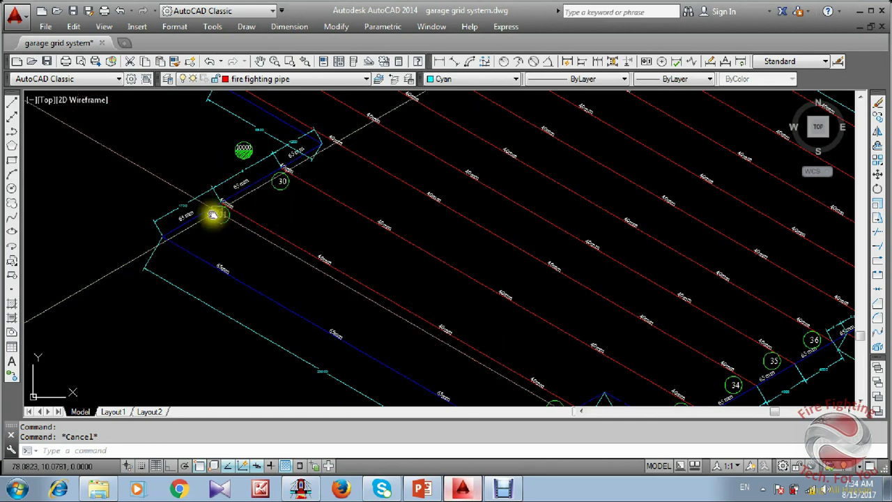
{"action": "scroll", "coordinate": [214, 215], "scroll_direction": "up", "scroll_amount": 2}
{"action": "left_click", "coordinate": [460, 484]}
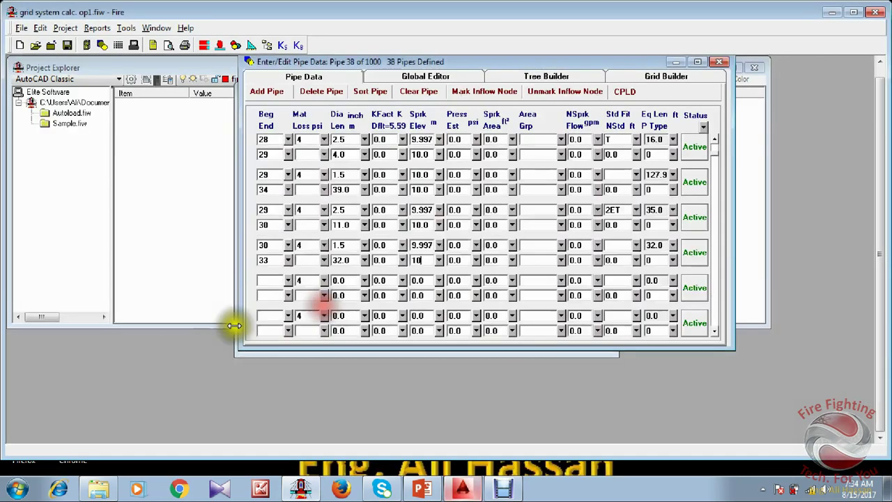
{"action": "left_click", "coordinate": [270, 282]}
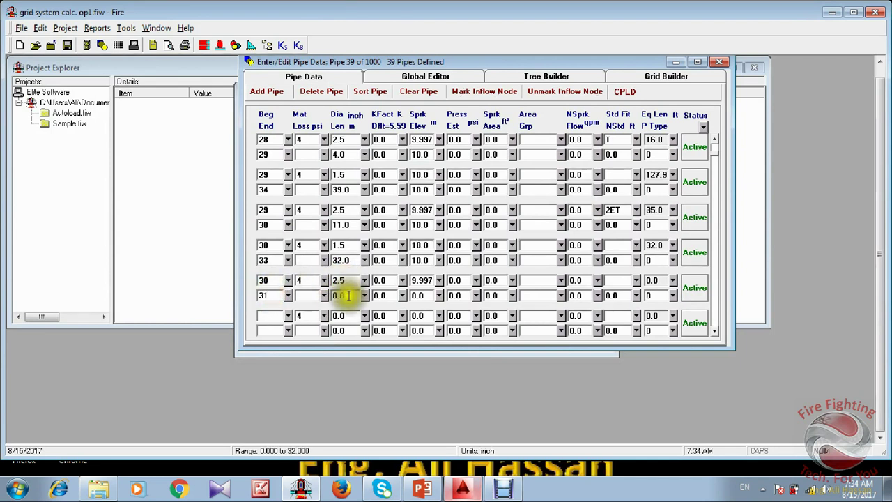
Switch to the AutoCAD drawing and set the text of the dimension between nodes 30 and 31 to 4000.
{"action": "left_click", "coordinate": [462, 488]}
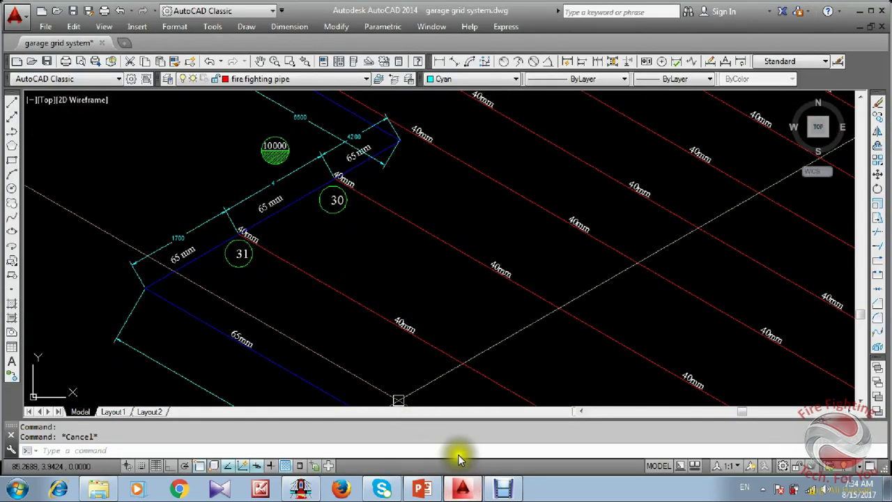
{"action": "scroll", "coordinate": [285, 187], "scroll_direction": "up", "scroll_amount": 6}
{"action": "left_click", "coordinate": [294, 184]}
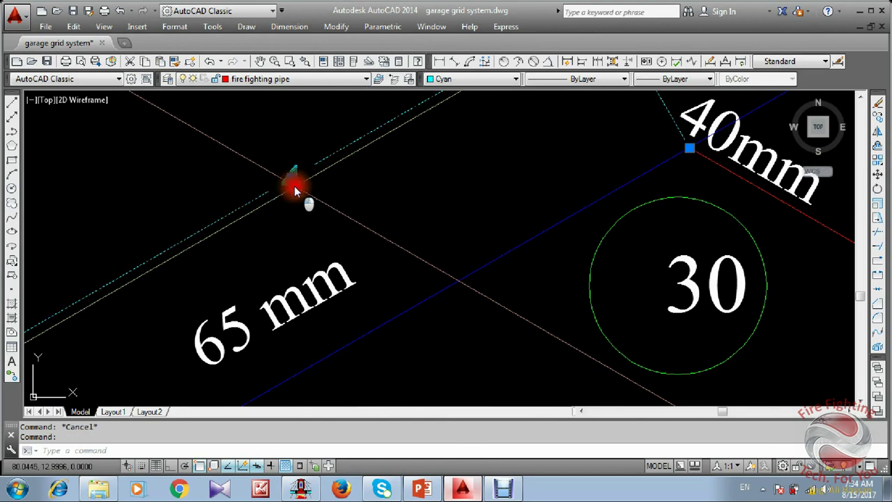
{"action": "double_click", "coordinate": [296, 181]}
{"action": "type", "text": "4000"}
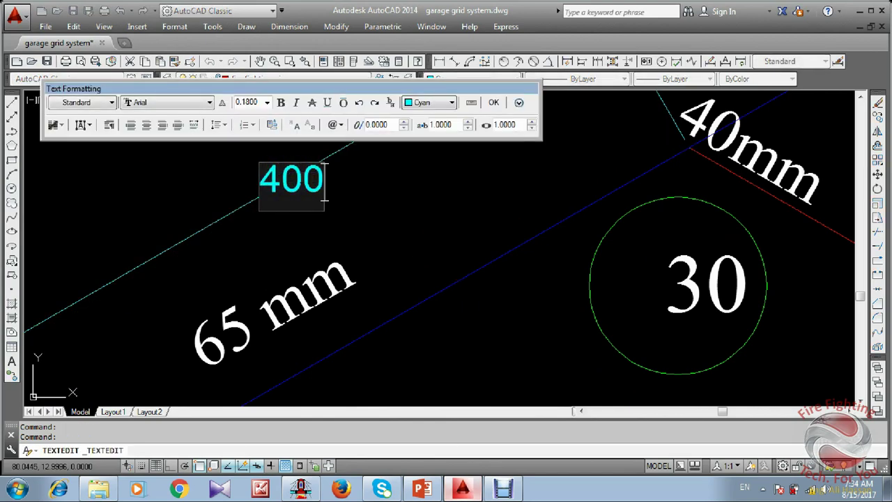
{"action": "left_click", "coordinate": [416, 219]}
{"action": "key", "text": "Escape"}
{"action": "scroll", "coordinate": [417, 219], "scroll_direction": "down", "scroll_amount": 6}
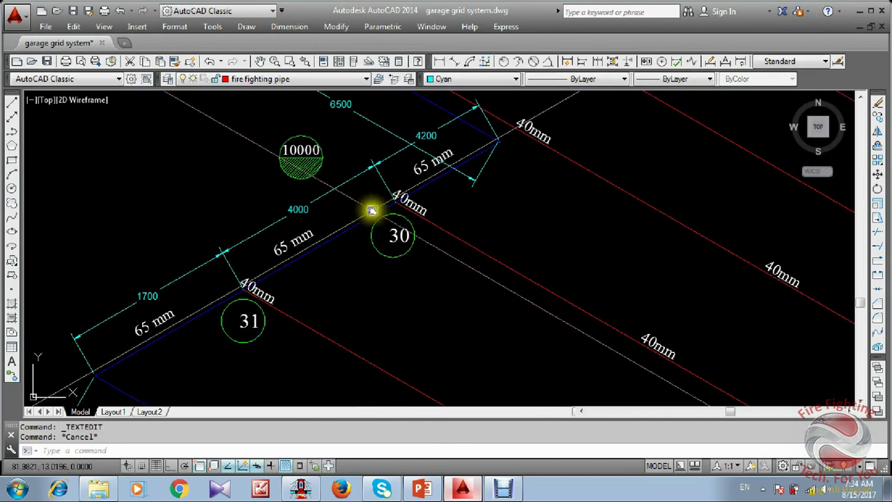
Back in Fire, give pipe 30–31 a 4 m length, 10 m end elevation and fitting T.
{"action": "left_click", "coordinate": [462, 488]}
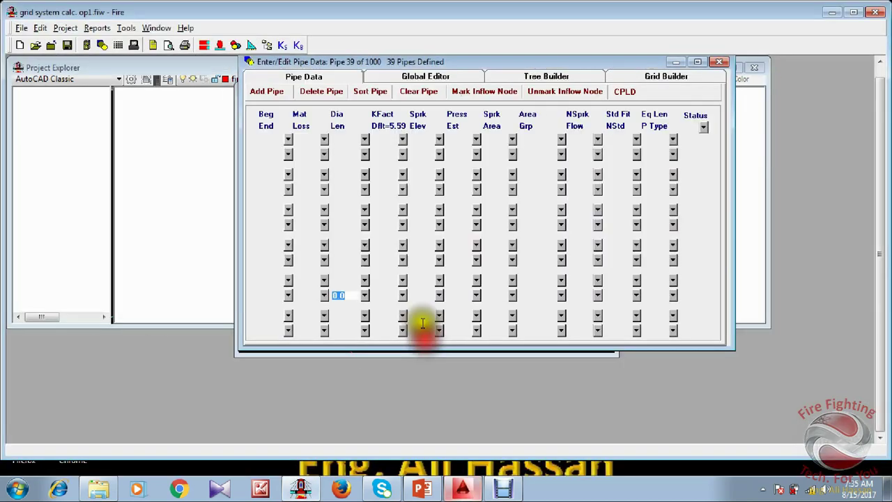
{"action": "left_click", "coordinate": [352, 295]}
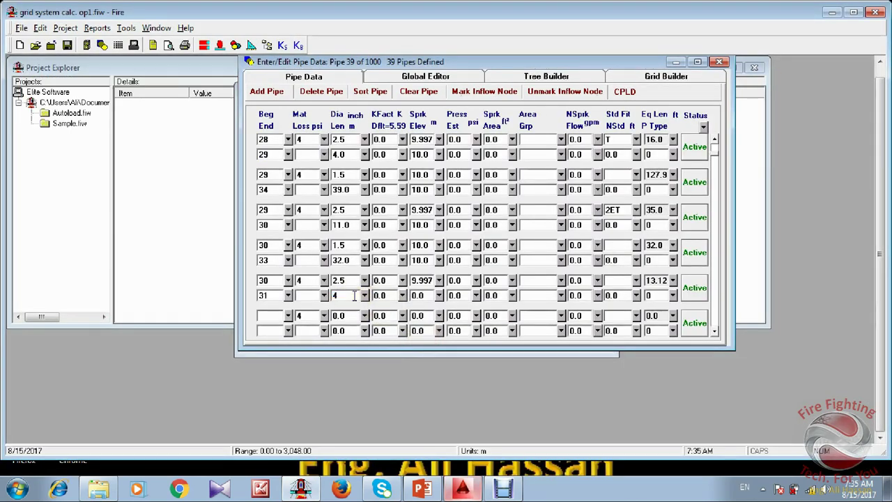
{"action": "type", "text": "4"}
{"action": "left_click", "coordinate": [419, 296]}
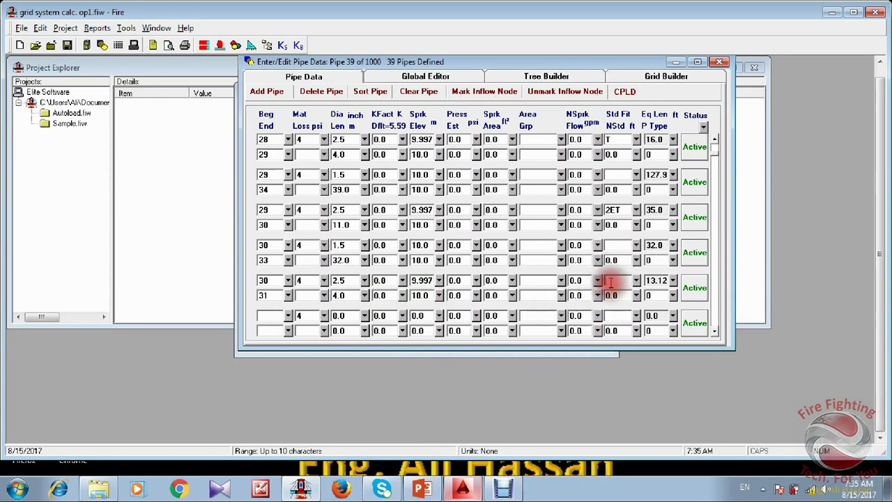
Trace the 40 mm branch from node 31 to node 32 in AutoCAD, then enter pipe 31–32 in Fire with 1.5 inch diameter and 25 m length.
{"action": "left_click", "coordinate": [462, 488]}
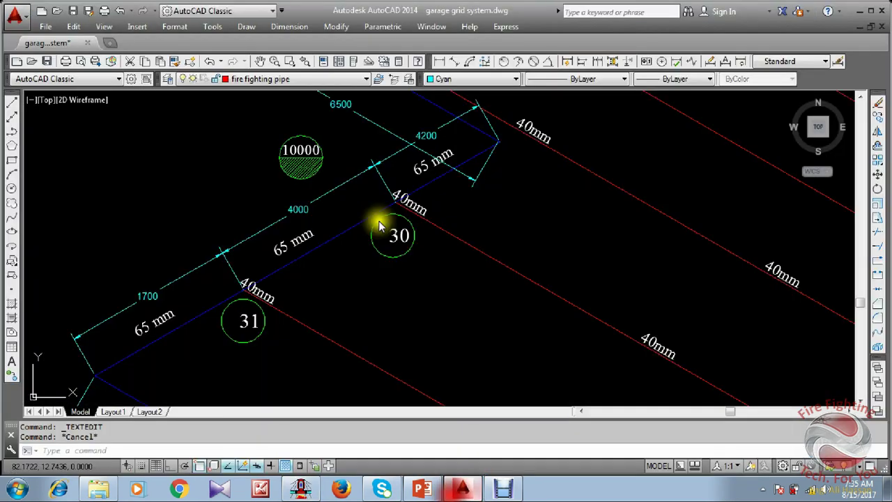
{"action": "scroll", "coordinate": [235, 285], "scroll_direction": "down", "scroll_amount": 6}
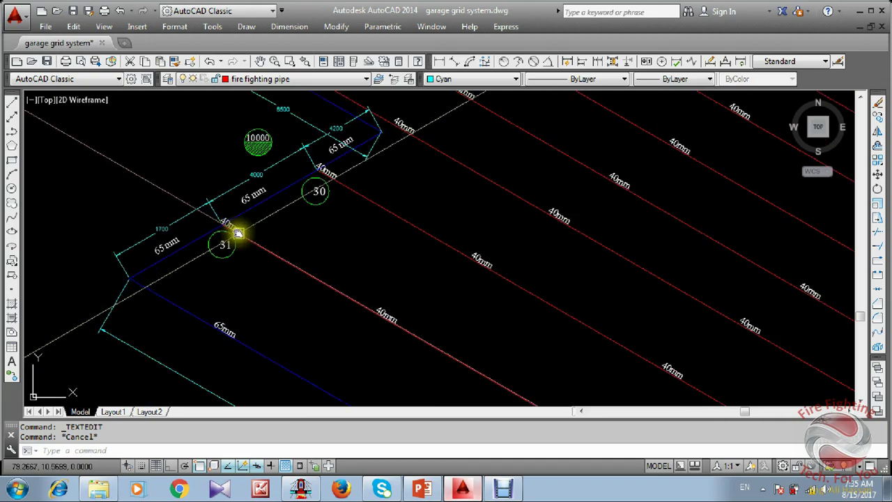
{"action": "scroll", "coordinate": [425, 355], "scroll_direction": "up", "scroll_amount": 8}
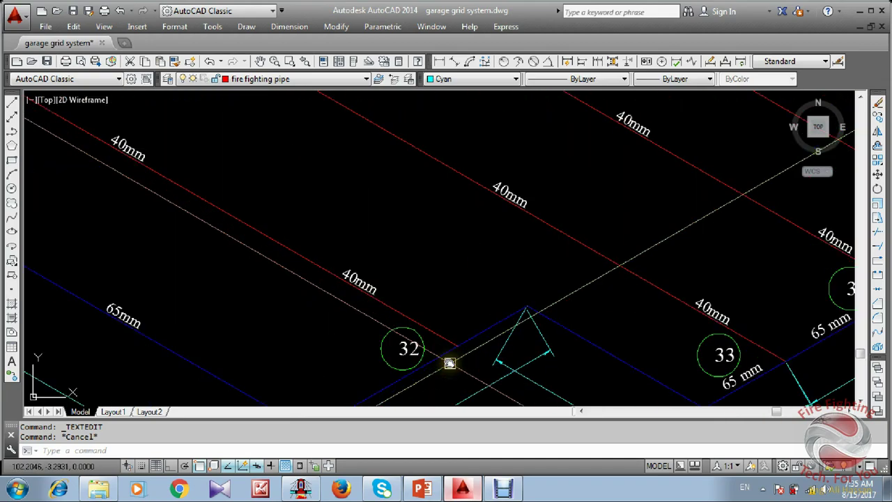
{"action": "scroll", "coordinate": [450, 365], "scroll_direction": "down", "scroll_amount": 2}
{"action": "left_click", "coordinate": [467, 491]}
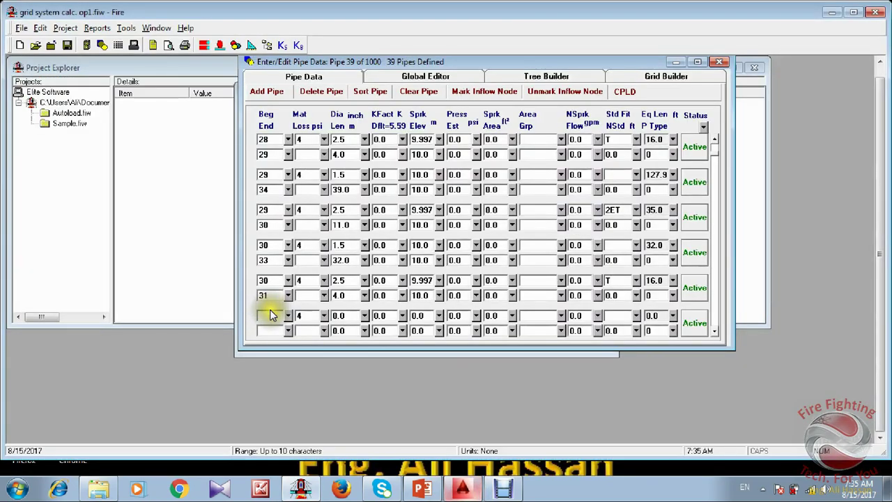
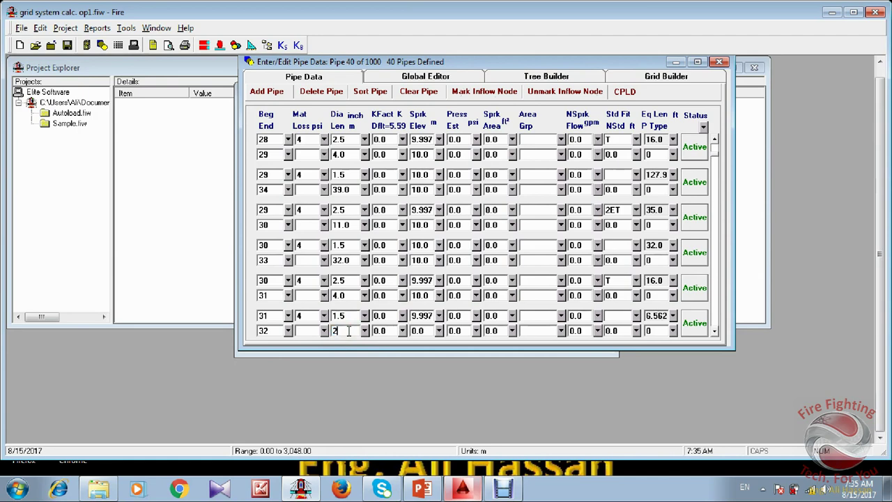
Check the long dimension running parallel to branch 31–32 in the AutoCAD drawing, then return to the pipe data in Fire.
{"action": "left_click", "coordinate": [463, 488]}
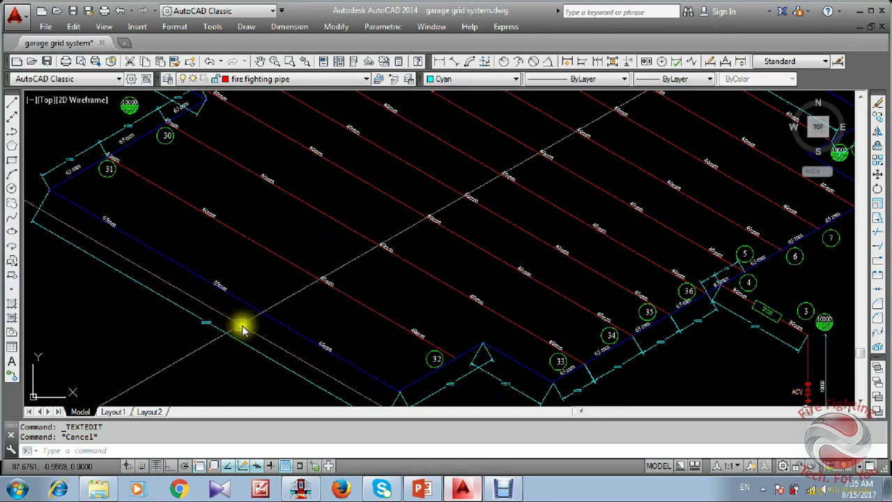
{"action": "scroll", "coordinate": [207, 327], "scroll_direction": "up", "scroll_amount": 5}
{"action": "scroll", "coordinate": [199, 301], "scroll_direction": "down", "scroll_amount": 8}
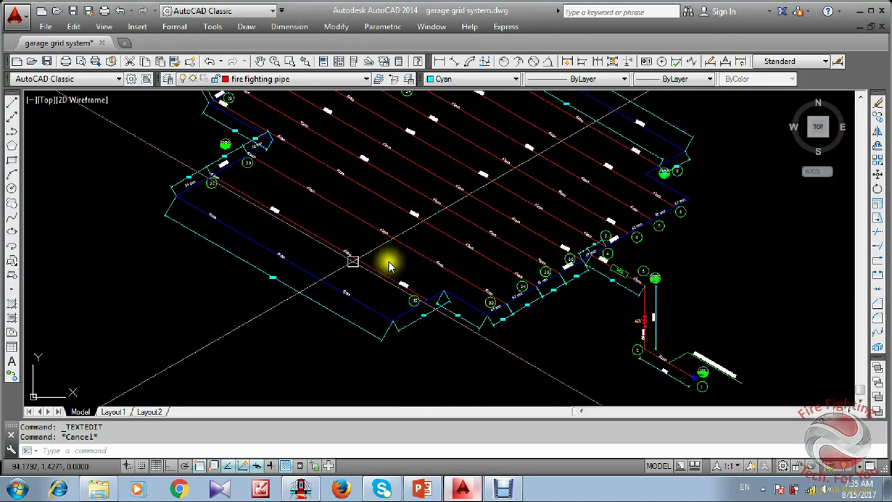
{"action": "scroll", "coordinate": [391, 257], "scroll_direction": "up", "scroll_amount": 4}
{"action": "left_click", "coordinate": [463, 488]}
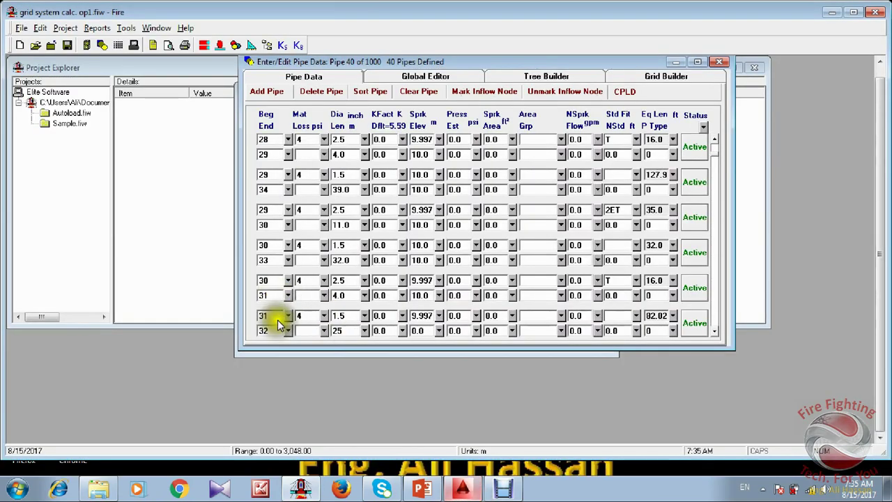
Follow branch 31–32 along its length in the AutoCAD drawing, then set pipe 31–32's end elevation to 10 m in Fire.
{"action": "left_click", "coordinate": [462, 488]}
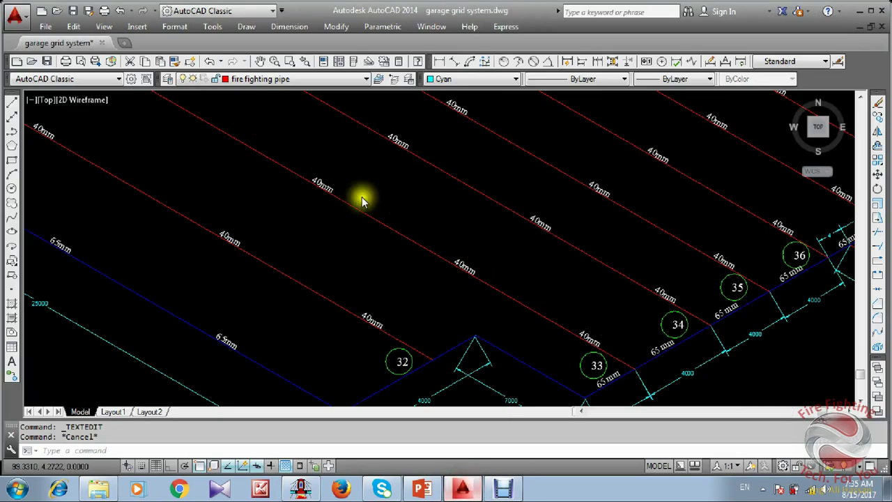
{"action": "scroll", "coordinate": [303, 197], "scroll_direction": "down", "scroll_amount": 3}
{"action": "scroll", "coordinate": [190, 180], "scroll_direction": "up", "scroll_amount": 2}
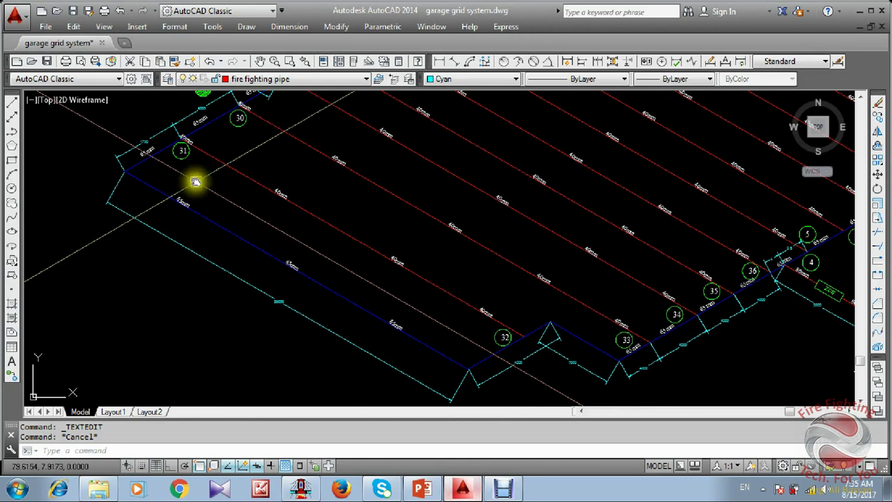
{"action": "scroll", "coordinate": [196, 180], "scroll_direction": "up", "scroll_amount": 2}
{"action": "scroll", "coordinate": [202, 160], "scroll_direction": "down", "scroll_amount": 2}
{"action": "middle_click_drag", "start_coordinate": [358, 219], "coordinate": [244, 200]}
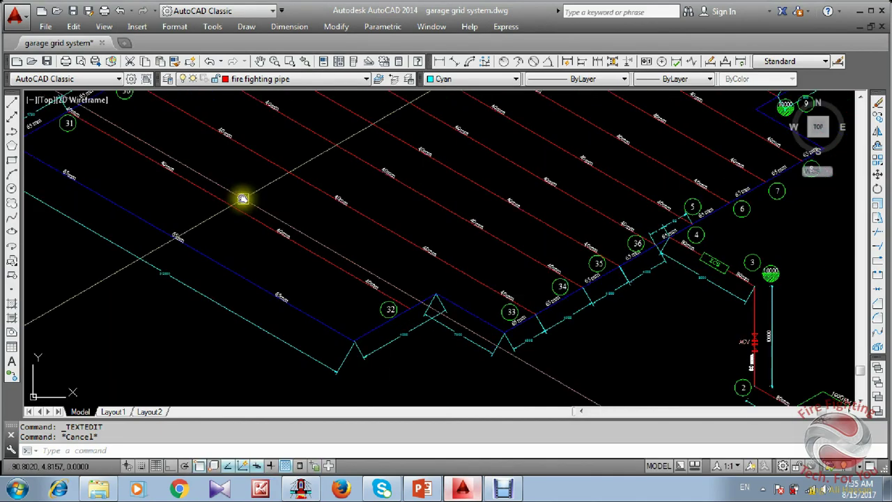
{"action": "scroll", "coordinate": [376, 328], "scroll_direction": "up", "scroll_amount": 2}
{"action": "scroll", "coordinate": [375, 327], "scroll_direction": "down", "scroll_amount": 3}
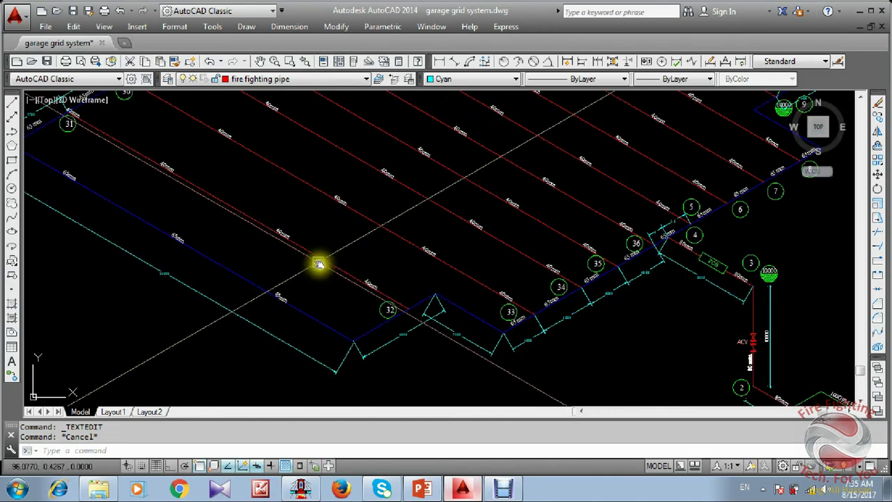
{"action": "scroll", "coordinate": [390, 309], "scroll_direction": "up", "scroll_amount": 3}
{"action": "scroll", "coordinate": [415, 310], "scroll_direction": "down", "scroll_amount": 3}
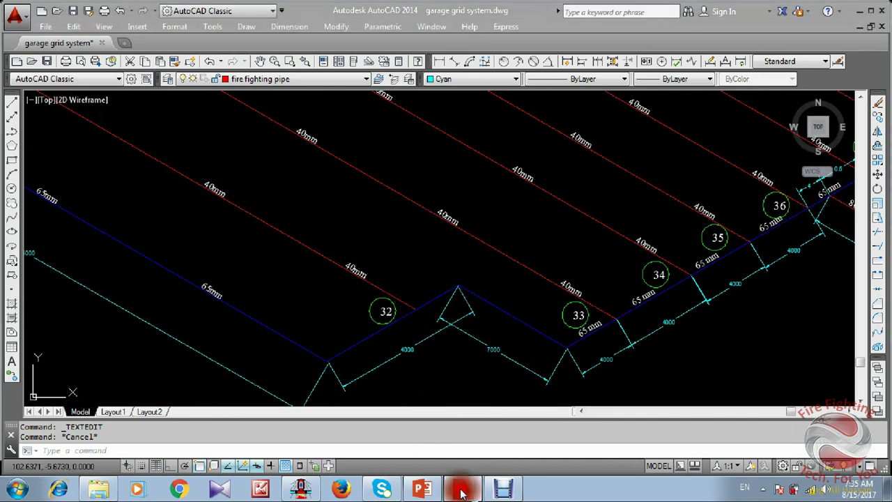
{"action": "left_click", "coordinate": [462, 488]}
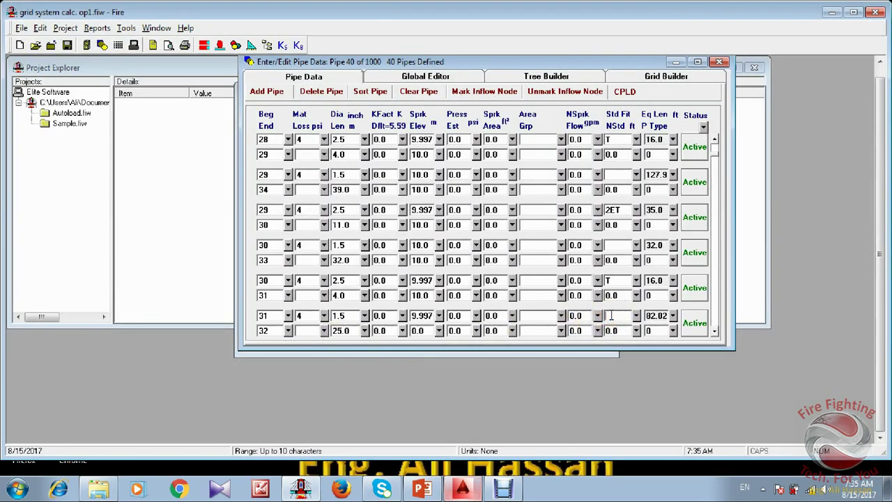
{"action": "left_click", "coordinate": [421, 332]}
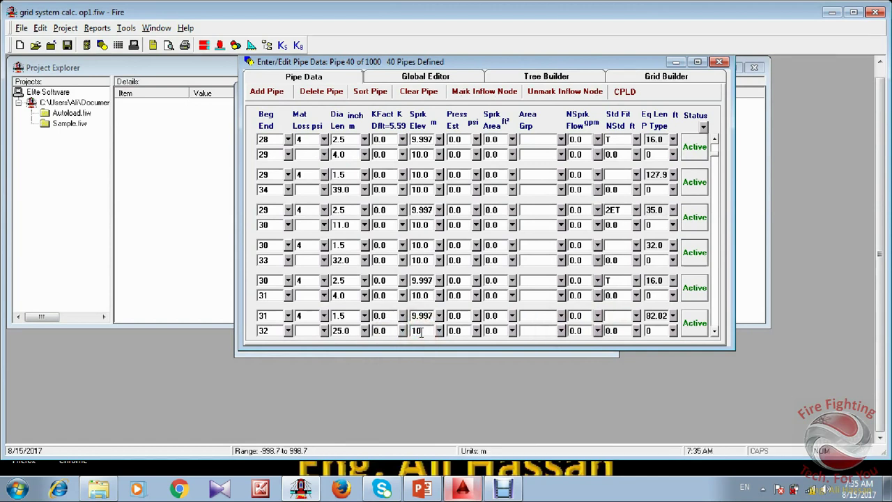
Review the whole area around nodes 31 and 32 in the AutoCAD drawing, then select pipe 31–32's length in Fire.
{"action": "left_click", "coordinate": [460, 493]}
{"action": "middle_click_drag", "start_coordinate": [416, 251], "coordinate": [482, 305]}
{"action": "scroll", "coordinate": [481, 305], "scroll_direction": "down", "scroll_amount": 2}
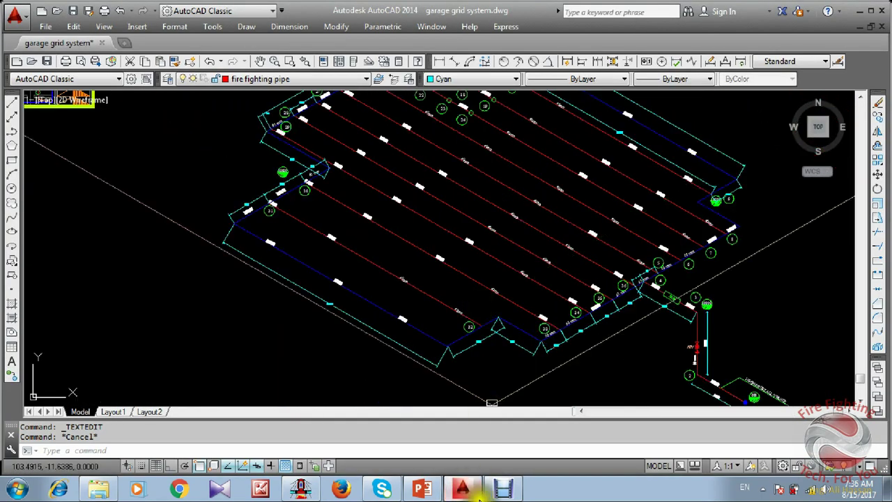
{"action": "left_click", "coordinate": [466, 491]}
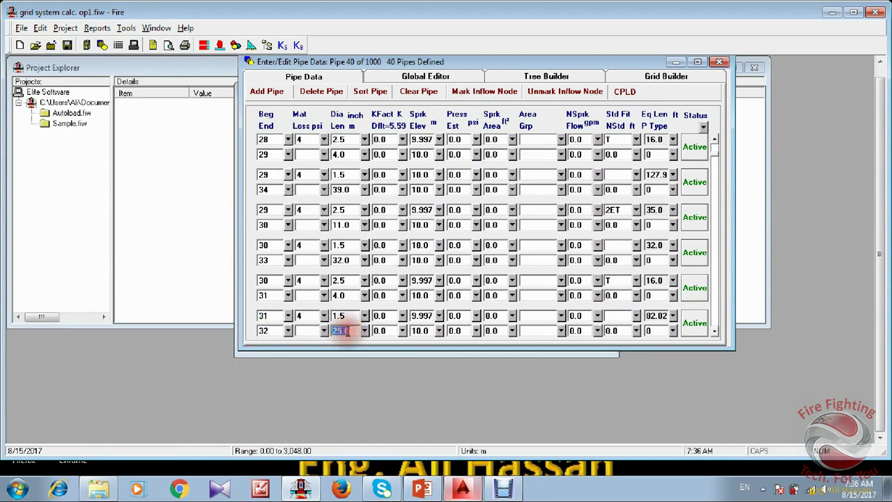
Switch to AutoCAD and examine the lower edge of the grid between nodes 31, 32 and 33.
{"action": "left_click", "coordinate": [462, 490]}
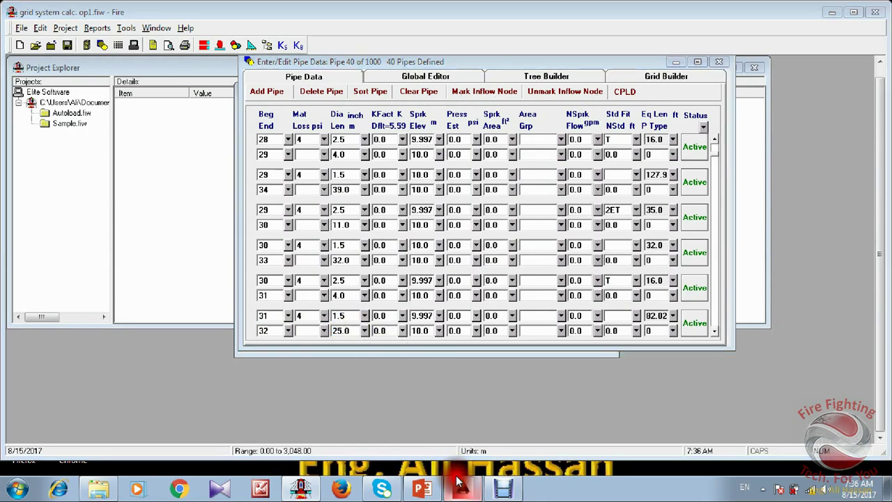
{"action": "middle_click_drag", "start_coordinate": [304, 254], "coordinate": [313, 258]}
{"action": "scroll", "coordinate": [311, 256], "scroll_direction": "up", "scroll_amount": 5}
{"action": "scroll", "coordinate": [321, 253], "scroll_direction": "down", "scroll_amount": 5}
{"action": "middle_click_drag", "start_coordinate": [428, 257], "coordinate": [357, 217]}
{"action": "scroll", "coordinate": [390, 282], "scroll_direction": "up", "scroll_amount": 2}
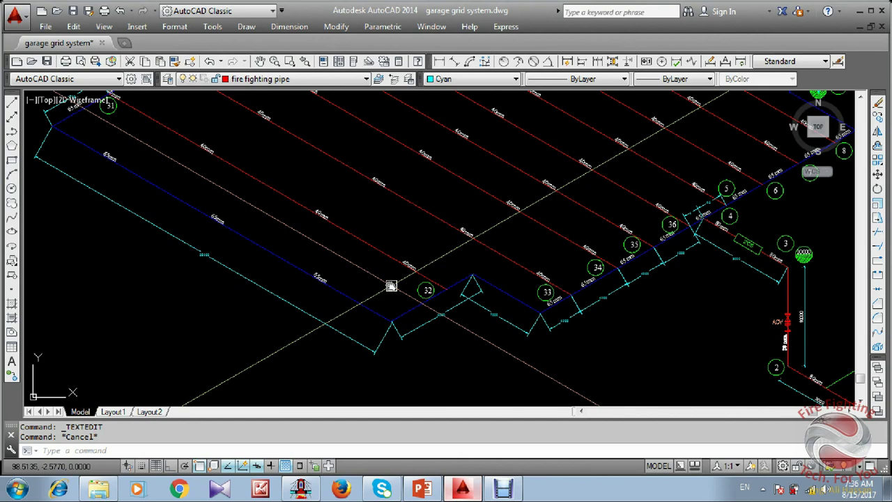
{"action": "scroll", "coordinate": [391, 286], "scroll_direction": "down", "scroll_amount": 2}
{"action": "scroll", "coordinate": [391, 285], "scroll_direction": "up", "scroll_amount": 2}
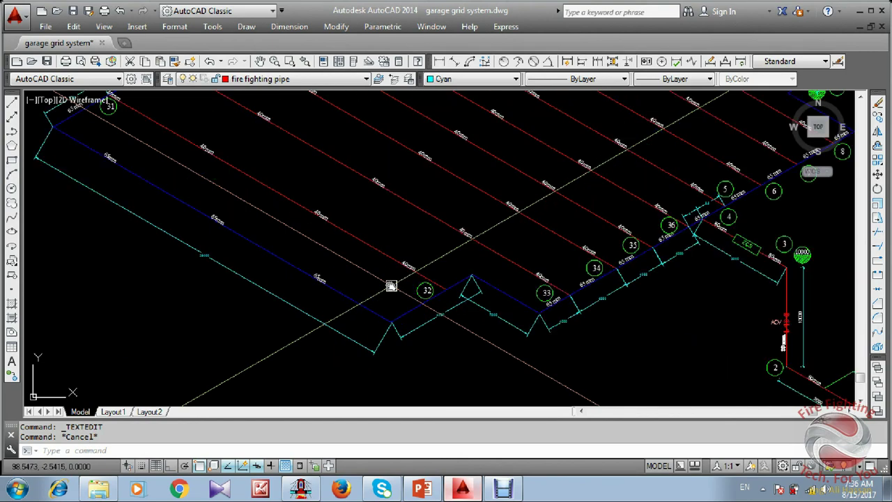
{"action": "scroll", "coordinate": [402, 310], "scroll_direction": "down", "scroll_amount": 2}
{"action": "scroll", "coordinate": [244, 219], "scroll_direction": "up", "scroll_amount": 2}
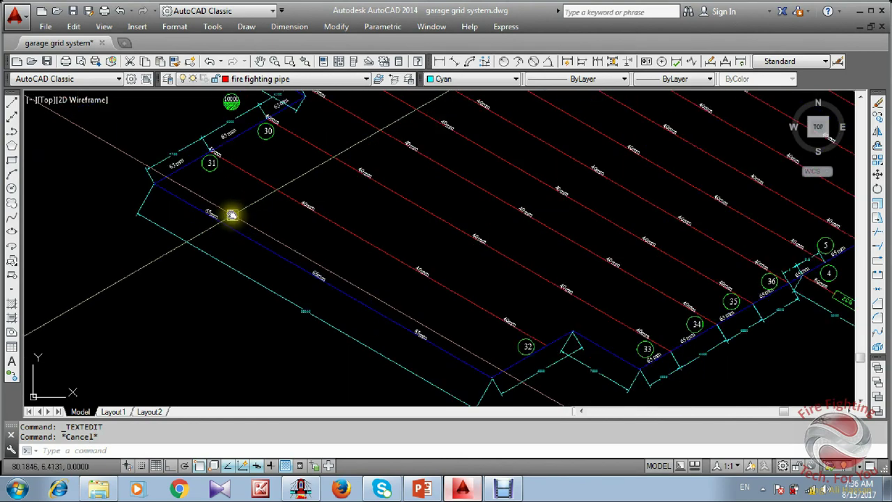
Inspect the pipe junction at node 31 closely, then follow the 40 mm branch to node 32.
{"action": "scroll", "coordinate": [182, 167], "scroll_direction": "up", "scroll_amount": 5}
{"action": "scroll", "coordinate": [282, 206], "scroll_direction": "up", "scroll_amount": 2}
{"action": "scroll", "coordinate": [288, 216], "scroll_direction": "down", "scroll_amount": 2}
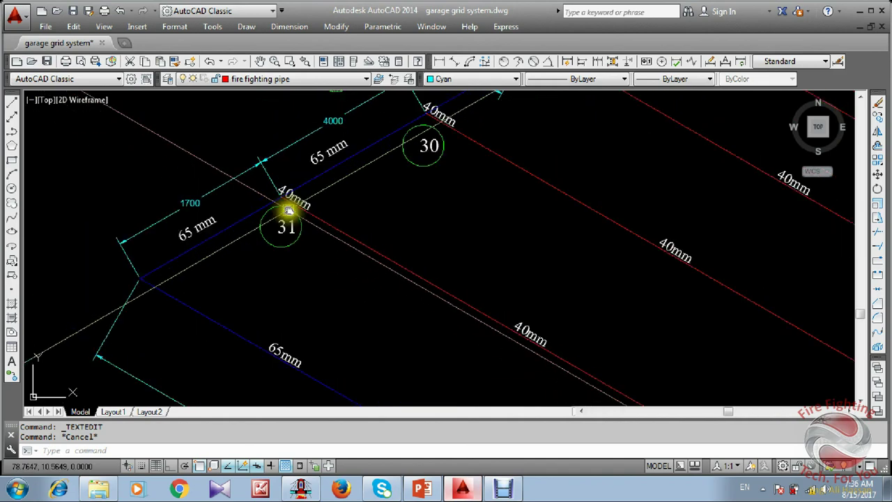
{"action": "scroll", "coordinate": [279, 211], "scroll_direction": "up", "scroll_amount": 1}
{"action": "scroll", "coordinate": [281, 215], "scroll_direction": "down", "scroll_amount": 1}
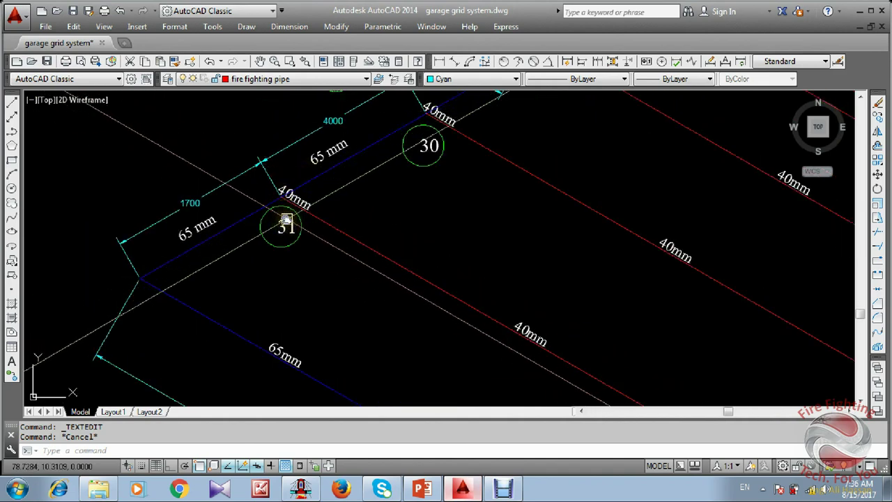
{"action": "scroll", "coordinate": [286, 222], "scroll_direction": "down", "scroll_amount": 4}
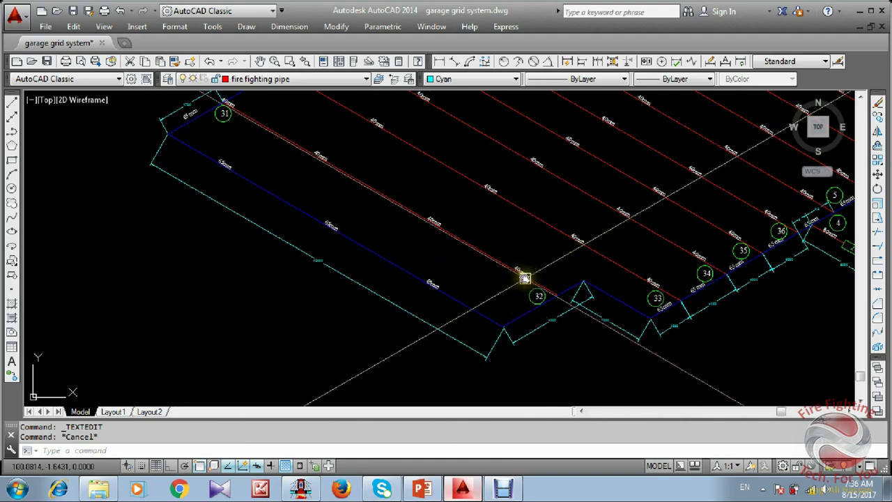
{"action": "middle_click_drag", "start_coordinate": [524, 277], "coordinate": [381, 265]}
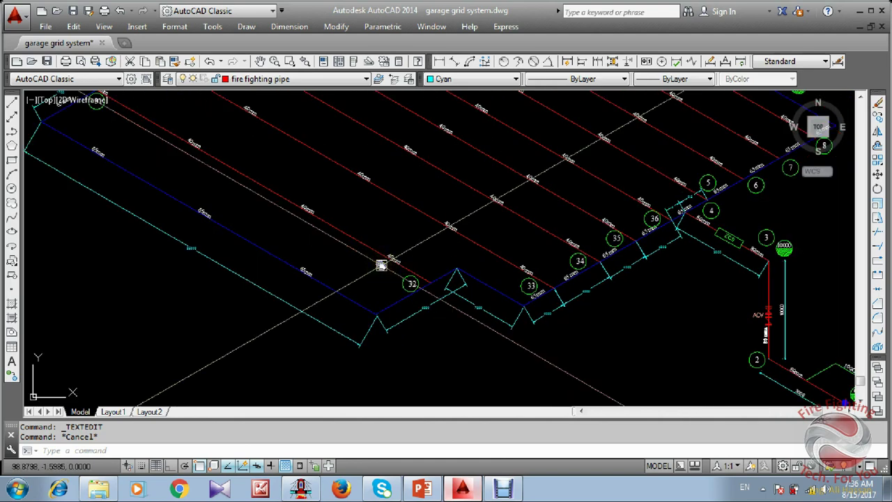
{"action": "scroll", "coordinate": [407, 250], "scroll_direction": "down", "scroll_amount": 3}
{"action": "scroll", "coordinate": [453, 195], "scroll_direction": "up", "scroll_amount": 1}
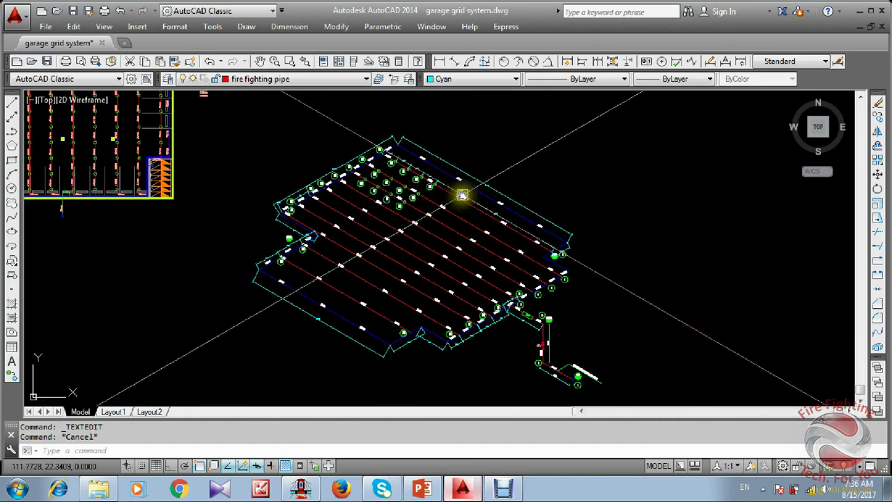
Review the whole isometric grid, then check the 65 mm main around nodes 30 and 31 and its outer run beyond node 31.
{"action": "middle_click_drag", "start_coordinate": [288, 279], "coordinate": [382, 258]}
{"action": "scroll", "coordinate": [383, 262], "scroll_direction": "up", "scroll_amount": 5}
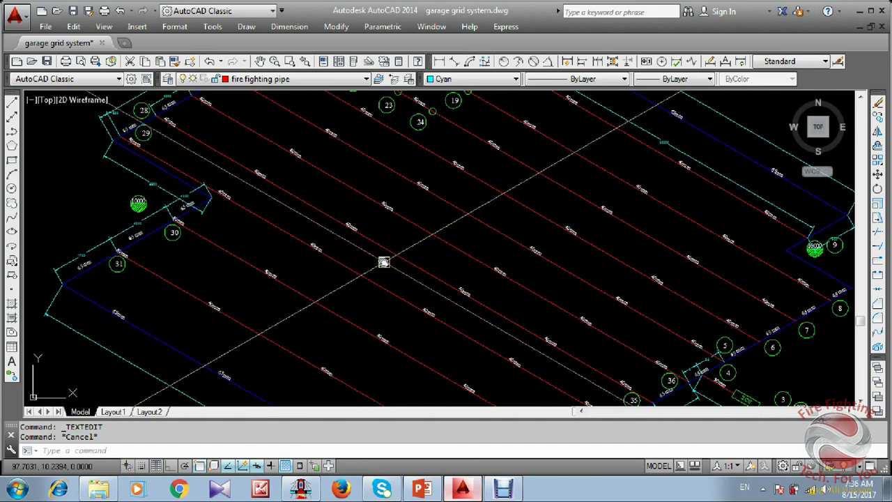
{"action": "scroll", "coordinate": [383, 258], "scroll_direction": "down", "scroll_amount": 6}
{"action": "middle_click_drag", "start_coordinate": [324, 255], "coordinate": [332, 199]}
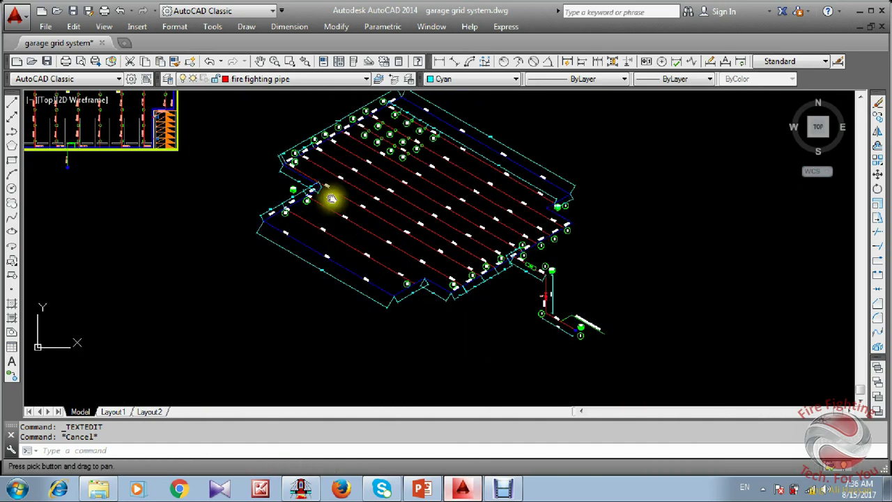
{"action": "scroll", "coordinate": [332, 199], "scroll_direction": "up", "scroll_amount": 2}
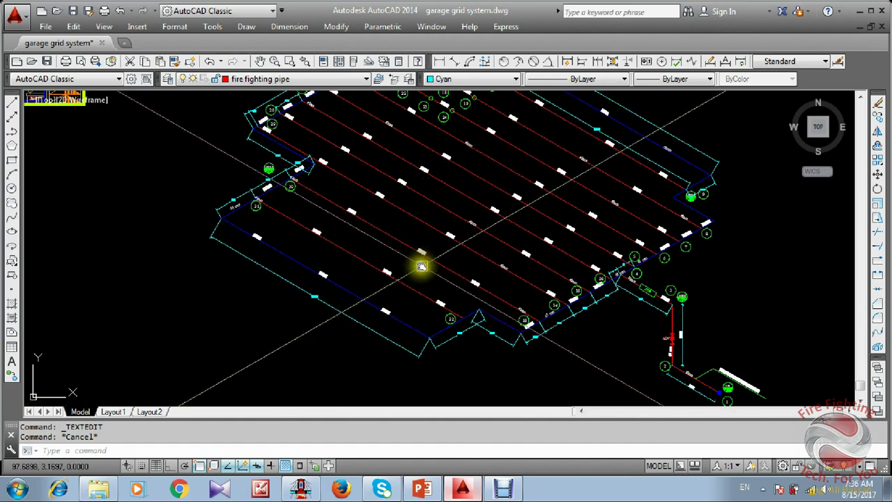
{"action": "middle_click_drag", "start_coordinate": [427, 315], "coordinate": [398, 303]}
{"action": "scroll", "coordinate": [179, 186], "scroll_direction": "up", "scroll_amount": 4}
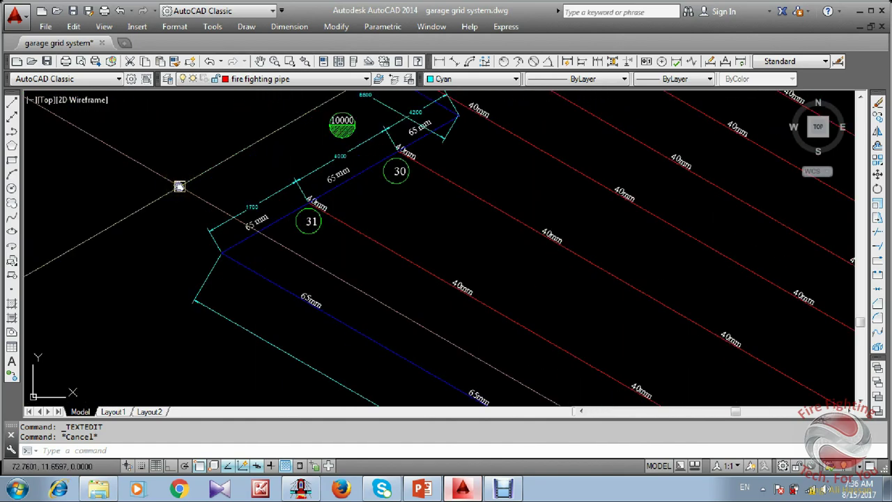
{"action": "middle_click_drag", "start_coordinate": [278, 244], "coordinate": [243, 199]}
{"action": "scroll", "coordinate": [244, 199], "scroll_direction": "down", "scroll_amount": 1}
{"action": "scroll", "coordinate": [243, 200], "scroll_direction": "down", "scroll_amount": 1}
{"action": "scroll", "coordinate": [480, 279], "scroll_direction": "up", "scroll_amount": 1}
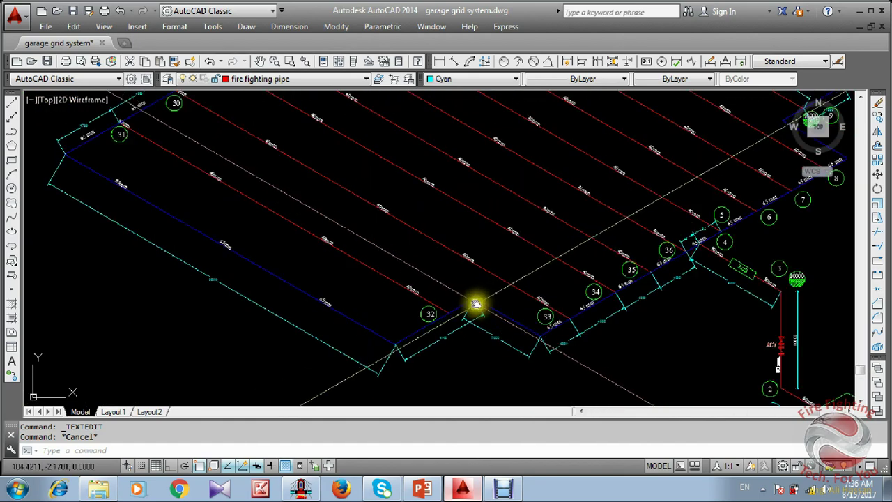
Check the 65 mm main from node 32 through nodes 33 to 36 up to the riser connection at node 4.
{"action": "middle_click_drag", "start_coordinate": [475, 305], "coordinate": [375, 318]}
{"action": "scroll", "coordinate": [492, 313], "scroll_direction": "down", "scroll_amount": 2}
{"action": "scroll", "coordinate": [480, 302], "scroll_direction": "up", "scroll_amount": 4}
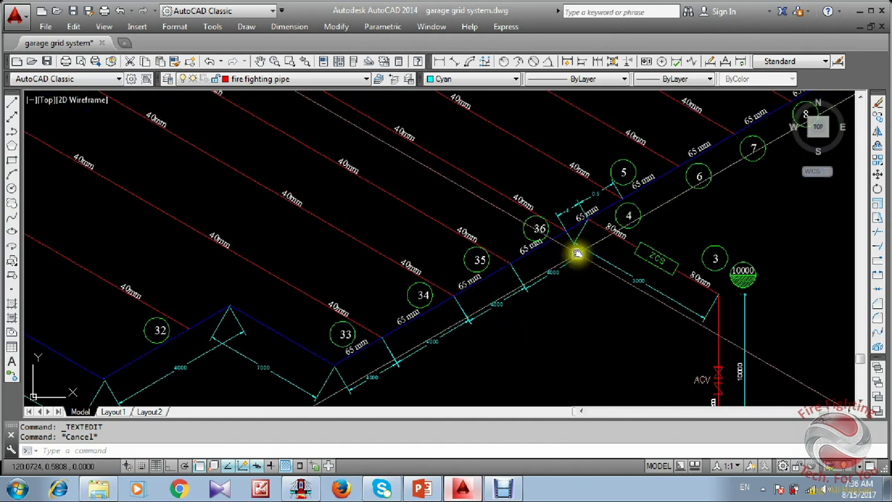
{"action": "scroll", "coordinate": [576, 252], "scroll_direction": "down", "scroll_amount": 3}
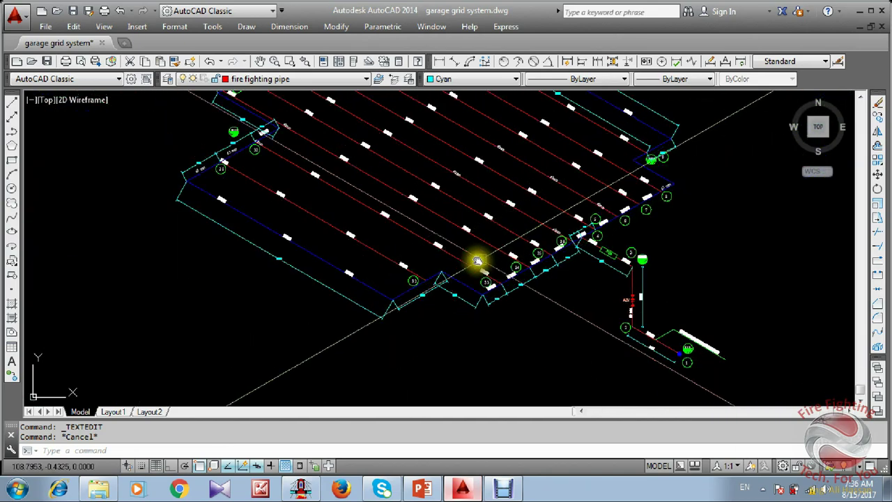
{"action": "middle_click_drag", "start_coordinate": [400, 275], "coordinate": [346, 262]}
{"action": "scroll", "coordinate": [407, 269], "scroll_direction": "up", "scroll_amount": 1}
{"action": "scroll", "coordinate": [412, 267], "scroll_direction": "down", "scroll_amount": 2}
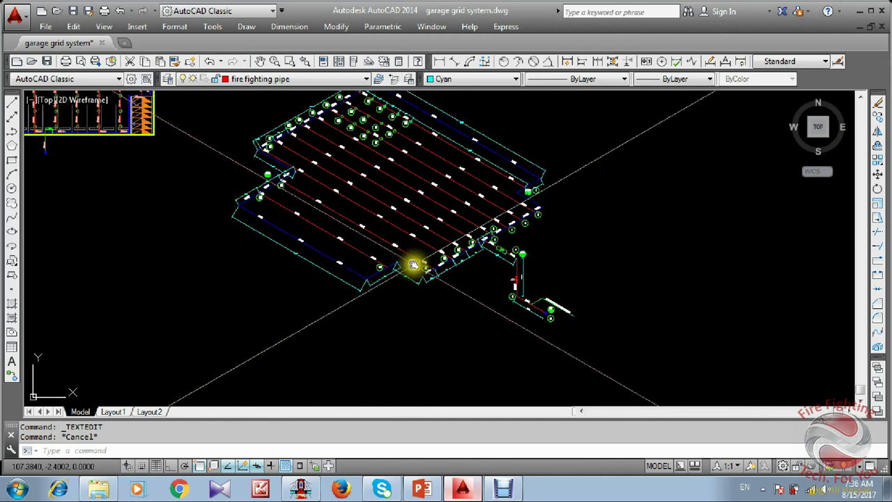
{"action": "scroll", "coordinate": [414, 265], "scroll_direction": "up", "scroll_amount": 4}
{"action": "middle_click_drag", "start_coordinate": [446, 269], "coordinate": [418, 213]}
{"action": "scroll", "coordinate": [429, 230], "scroll_direction": "down", "scroll_amount": 4}
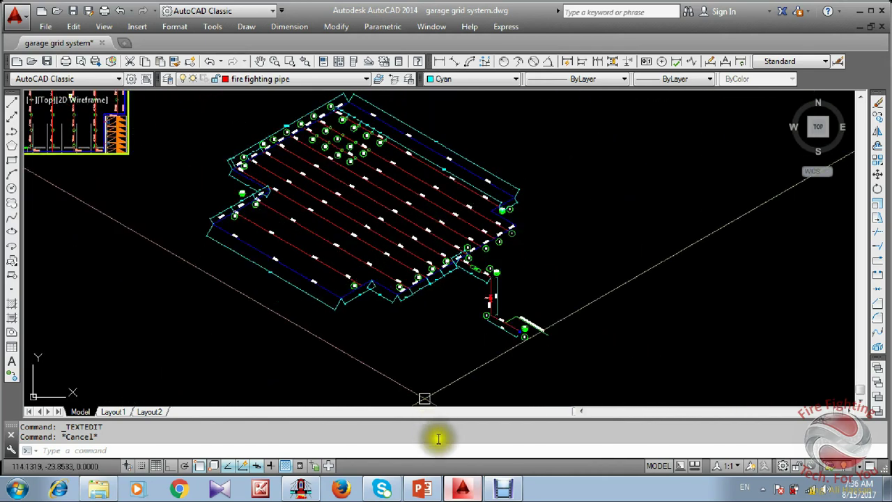
Return to Fire, open the calculation settings and choose Demand mode with a minimum residual pressure of 7 psi at the HMD sprinkler node.
{"action": "left_click", "coordinate": [466, 490]}
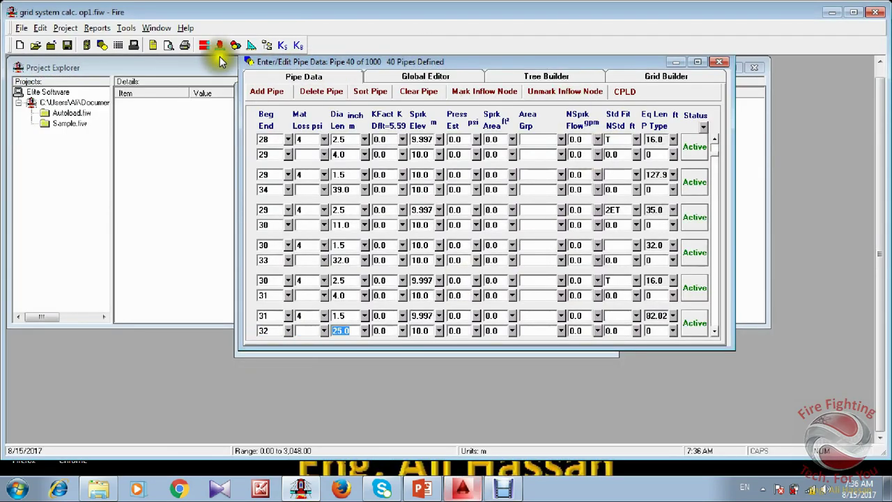
{"action": "left_click", "coordinate": [120, 44]}
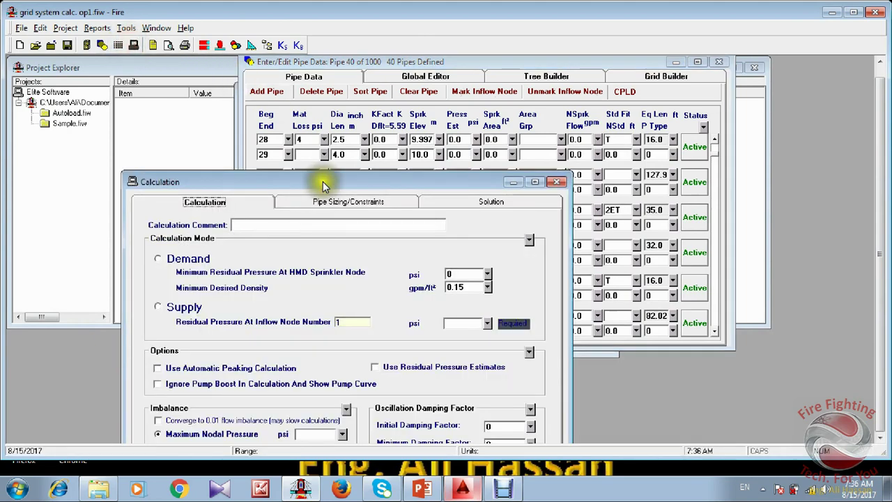
{"action": "left_click_drag", "start_coordinate": [323, 184], "coordinate": [508, 61]}
{"action": "left_click", "coordinate": [343, 133]}
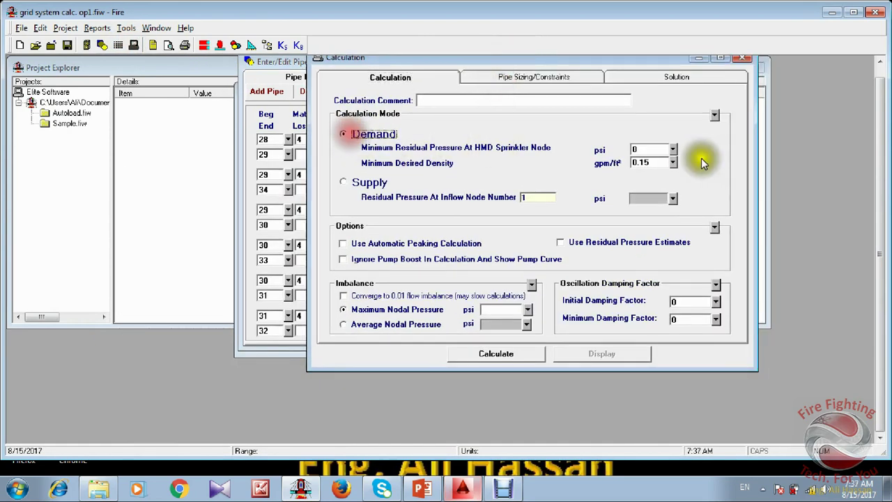
{"action": "left_click", "coordinate": [652, 150]}
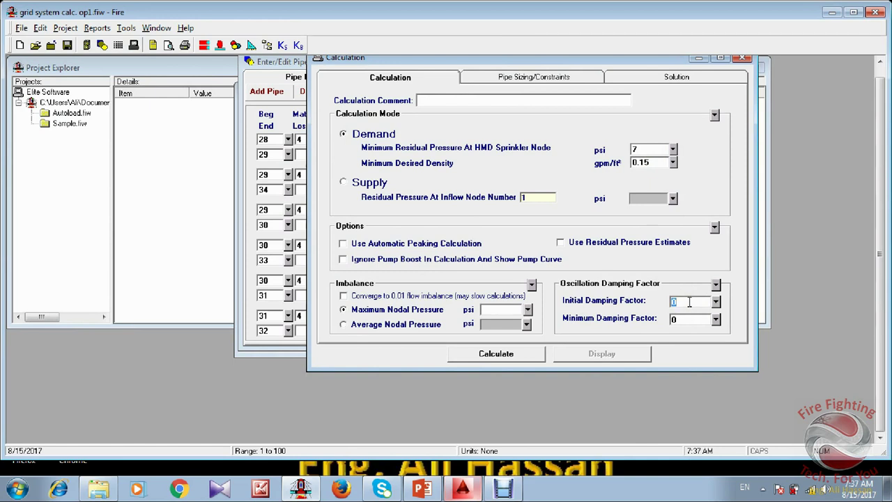
Set the initial damping factor to 4, the minimum damping factor to 1 and the maximum nodal pressure imbalance to 0.01 psi.
{"action": "left_click", "coordinate": [689, 318]}
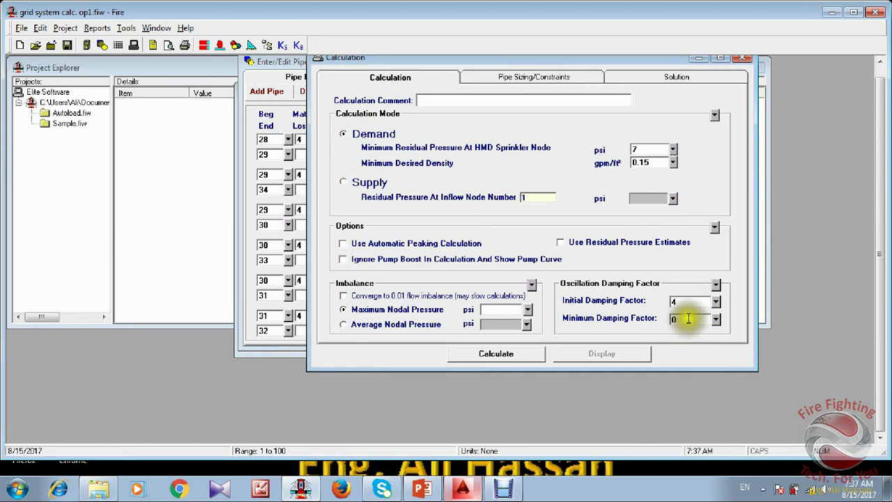
{"action": "type", "text": "1"}
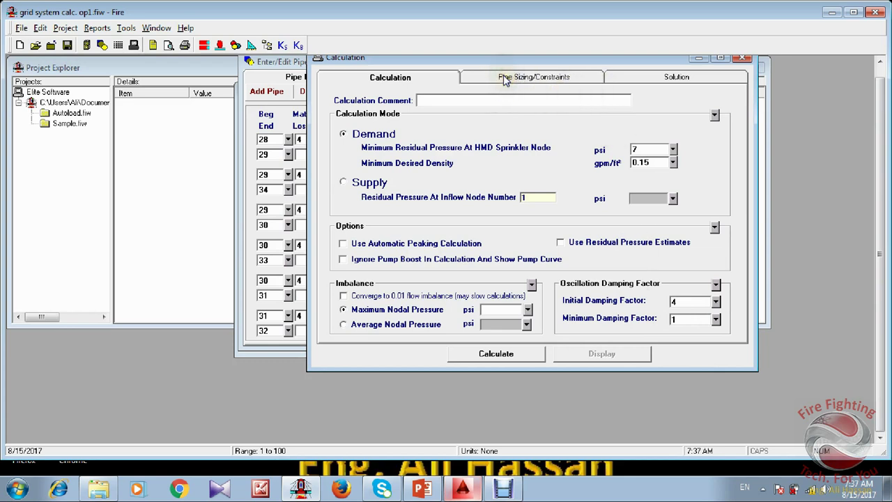
{"action": "left_click", "coordinate": [486, 309]}
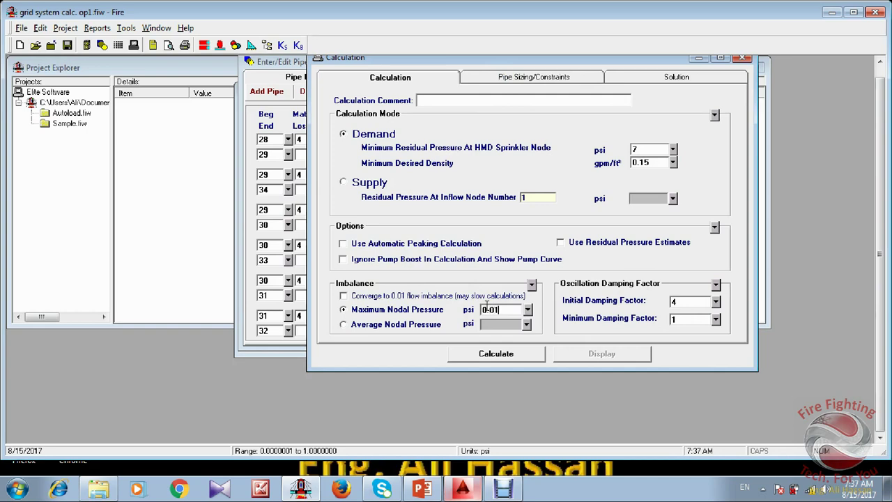
Set the maximum allowable water velocity to 20 ft/sec and run the calculation.
{"action": "left_click", "coordinate": [545, 77]}
{"action": "left_click", "coordinate": [667, 170]}
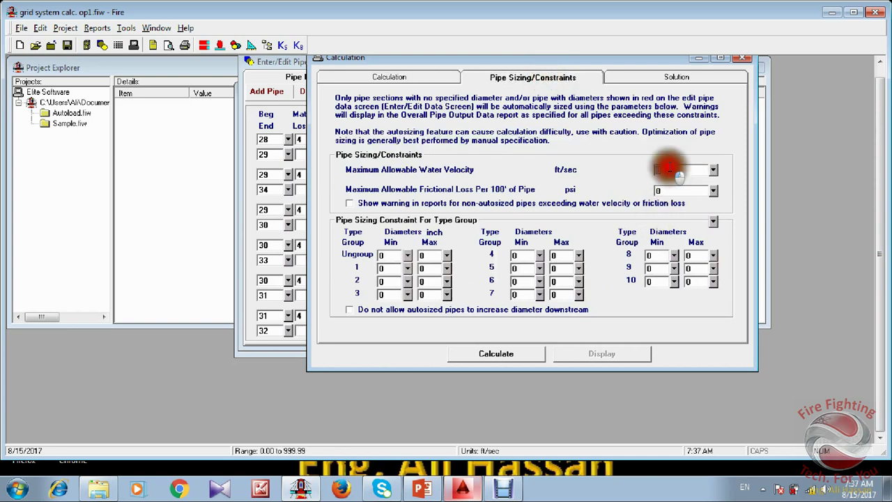
{"action": "left_click_drag", "start_coordinate": [687, 173], "coordinate": [656, 175]}
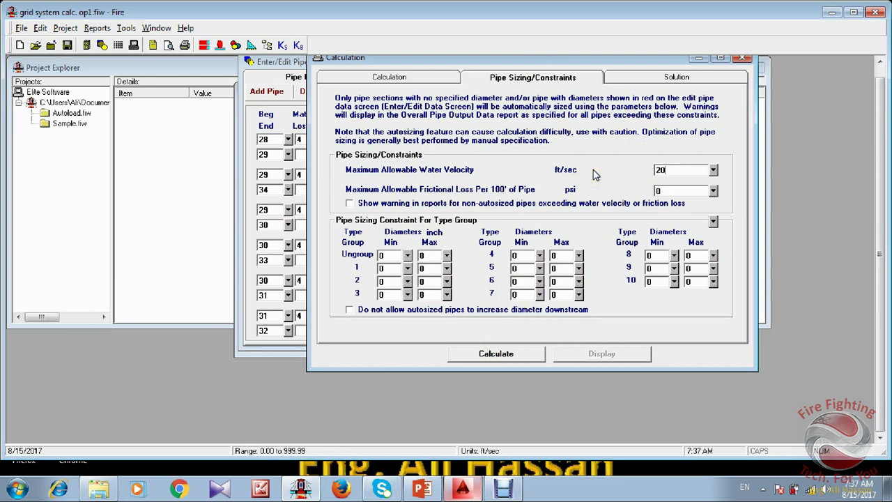
{"action": "left_click", "coordinate": [516, 354]}
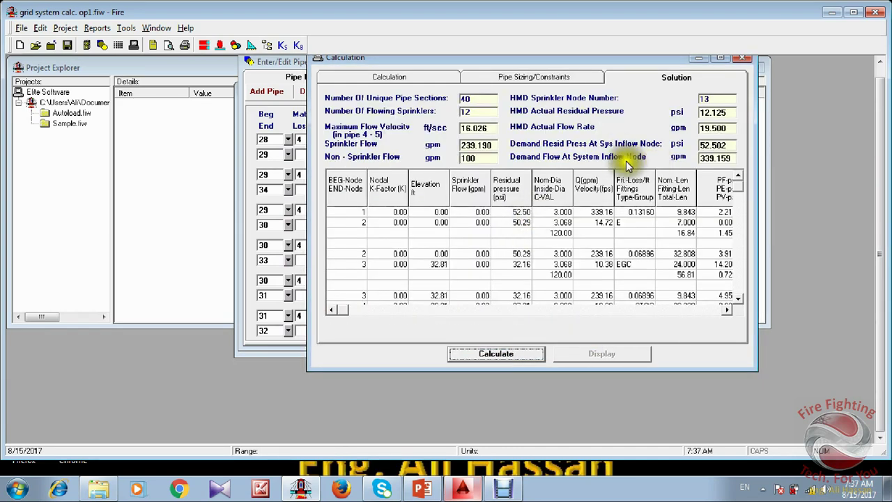
Check the maximum flow velocity in the solution, then convert the demand residual pressure at the system inflow node to bar.
{"action": "left_click", "coordinate": [484, 129]}
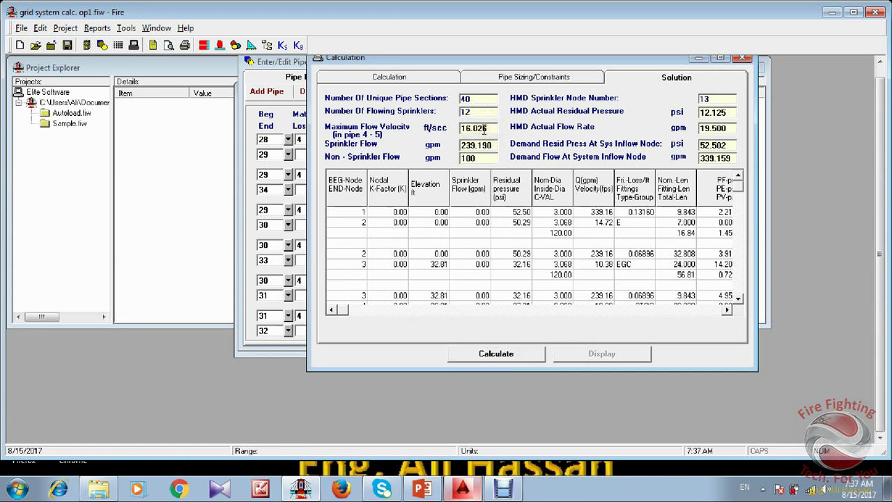
{"action": "double_click", "coordinate": [462, 127]}
{"action": "left_click", "coordinate": [681, 146]}
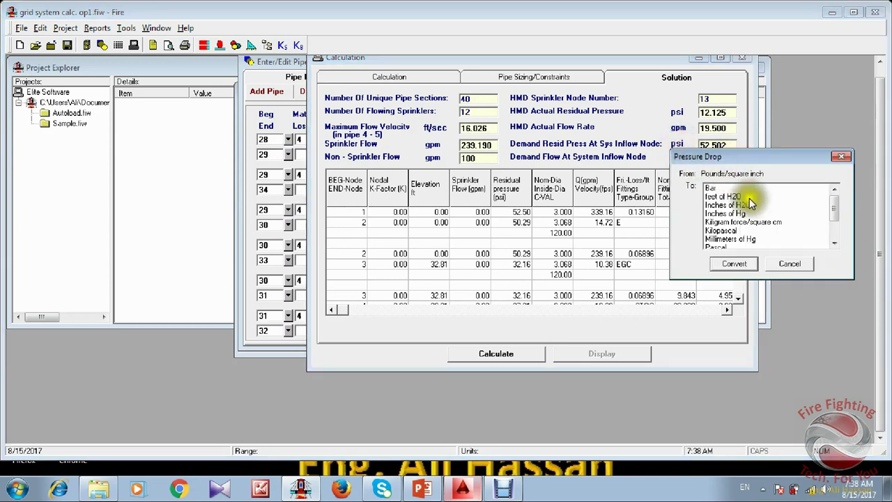
{"action": "left_click", "coordinate": [709, 188]}
{"action": "left_click", "coordinate": [728, 263]}
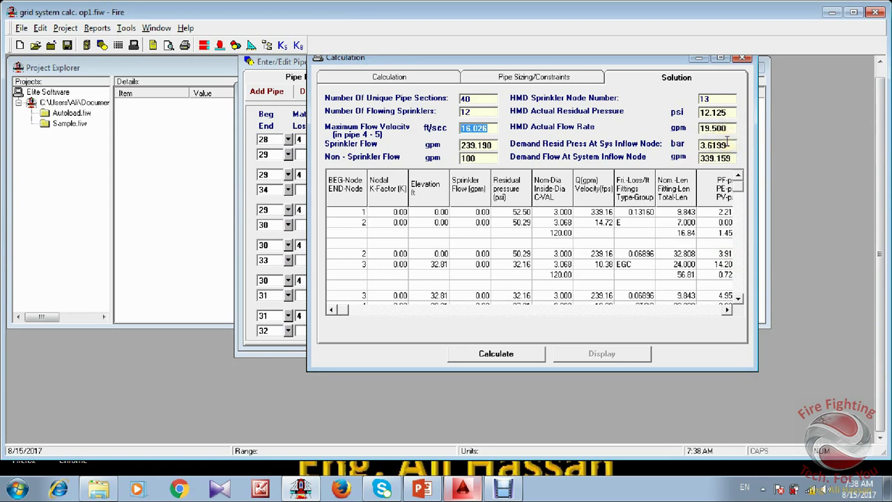
Check the pump head in AutoCAD's ordinary hazard calculation notes for comparison with the computed inflow pressure, then return to the solution in Fire.
{"action": "left_click", "coordinate": [463, 490]}
{"action": "scroll", "coordinate": [365, 146], "scroll_direction": "down", "scroll_amount": 5}
{"action": "scroll", "coordinate": [403, 219], "scroll_direction": "up", "scroll_amount": 6}
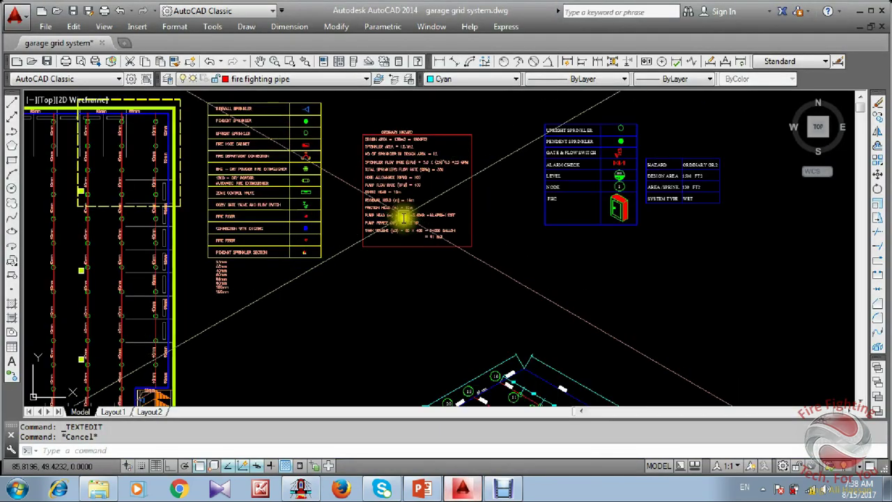
{"action": "scroll", "coordinate": [419, 230], "scroll_direction": "up", "scroll_amount": 3}
{"action": "middle_click_drag", "start_coordinate": [481, 180], "coordinate": [481, 261]}
{"action": "scroll", "coordinate": [425, 260], "scroll_direction": "up", "scroll_amount": 2}
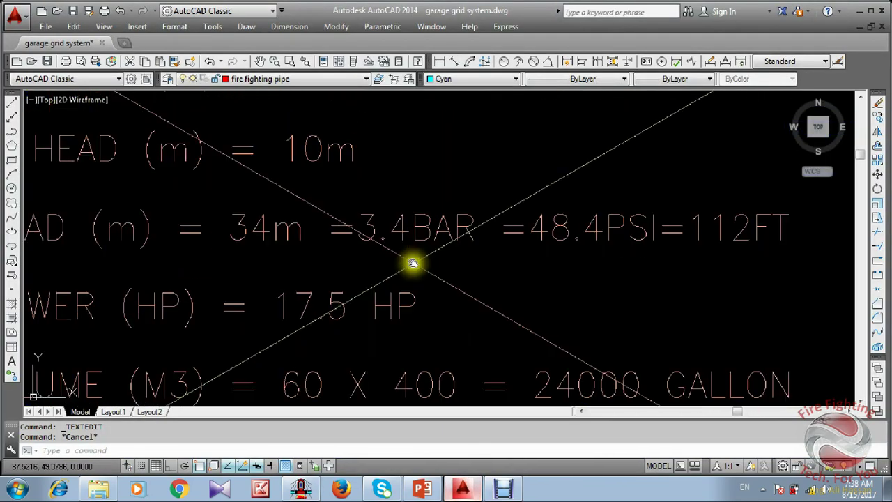
{"action": "scroll", "coordinate": [416, 245], "scroll_direction": "down", "scroll_amount": 2}
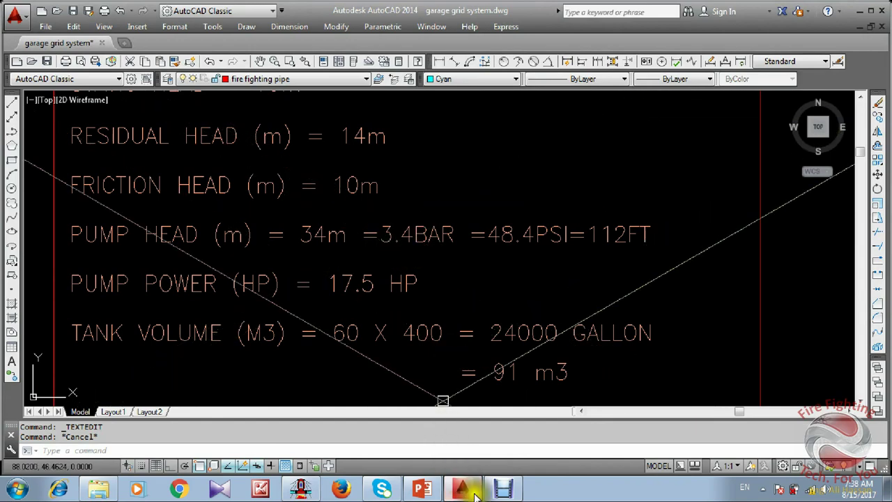
{"action": "left_click", "coordinate": [300, 487]}
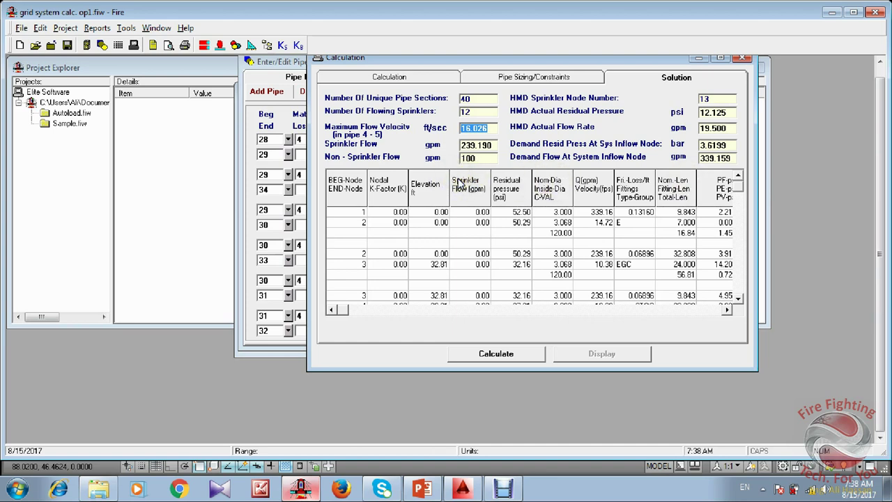
Save the grid system calc. op1 project and close Fire.
{"action": "left_click_drag", "start_coordinate": [491, 127], "coordinate": [453, 127]}
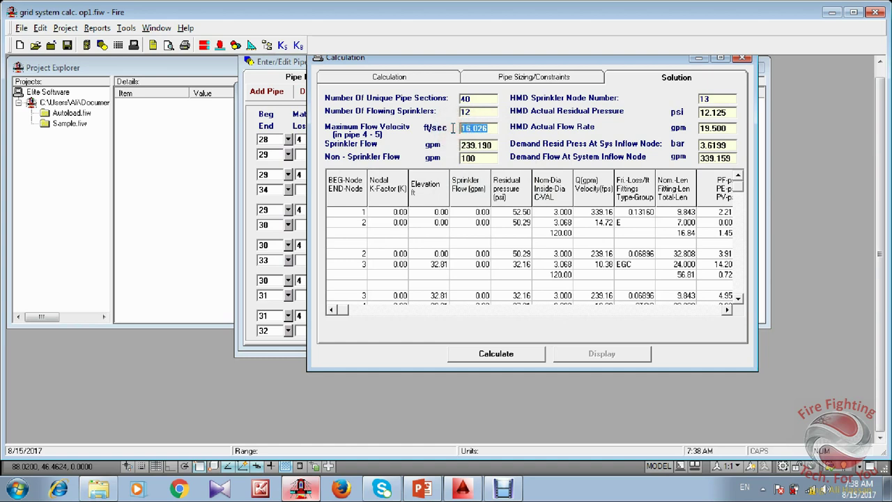
{"action": "left_click", "coordinate": [67, 46]}
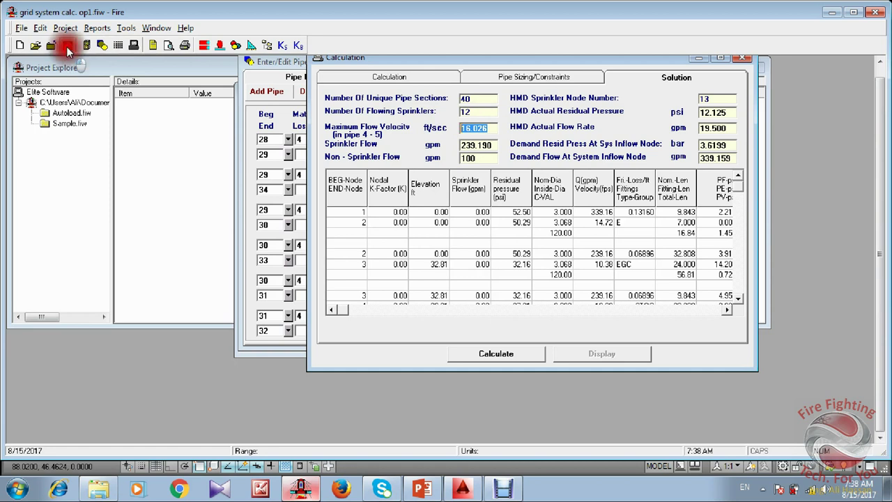
{"action": "left_click", "coordinate": [872, 14]}
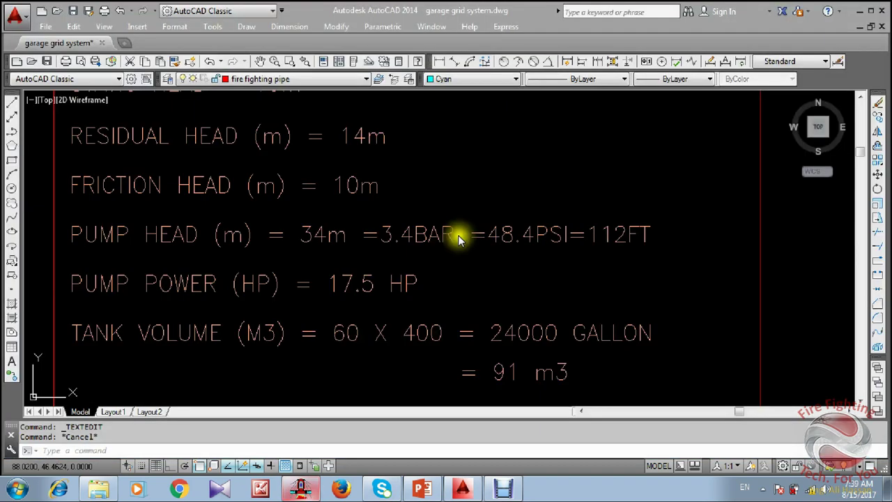
Duplicate the Fire project file grid system calc. op1 within the Garage sample folder in Windows Explorer.
{"action": "left_click", "coordinate": [98, 488]}
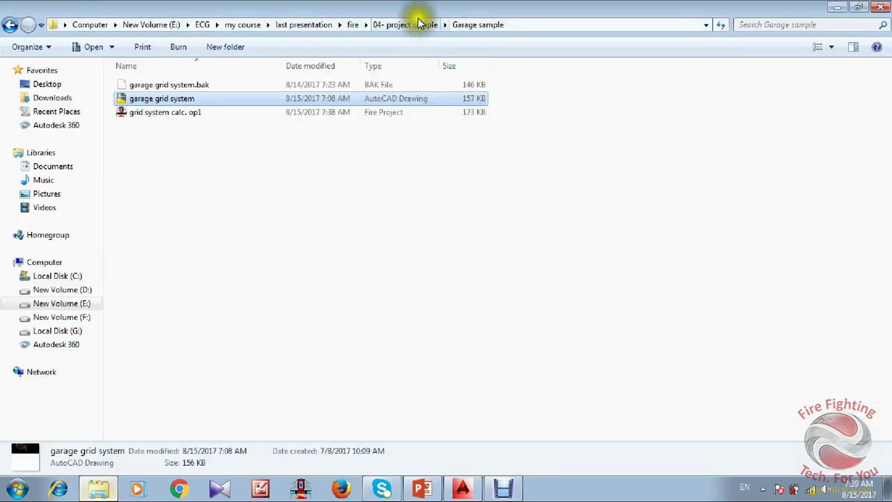
{"action": "left_click", "coordinate": [237, 184]}
{"action": "left_click", "coordinate": [208, 113]}
{"action": "right_click", "coordinate": [208, 116]}
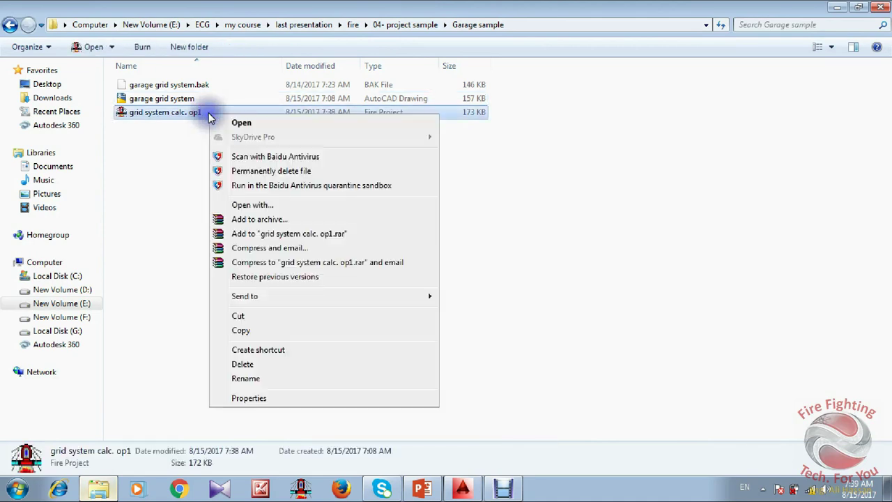
{"action": "left_click", "coordinate": [259, 385]}
{"action": "left_click", "coordinate": [253, 297]}
{"action": "right_click", "coordinate": [253, 297]}
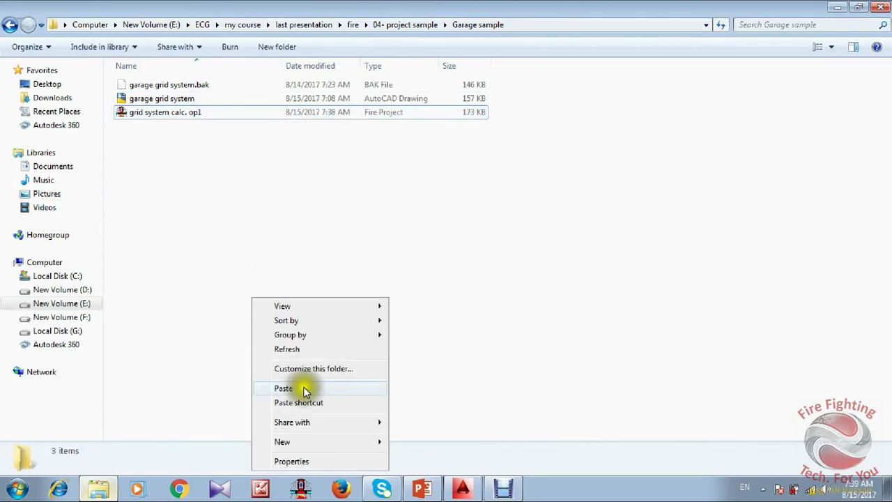
{"action": "left_click", "coordinate": [303, 387]}
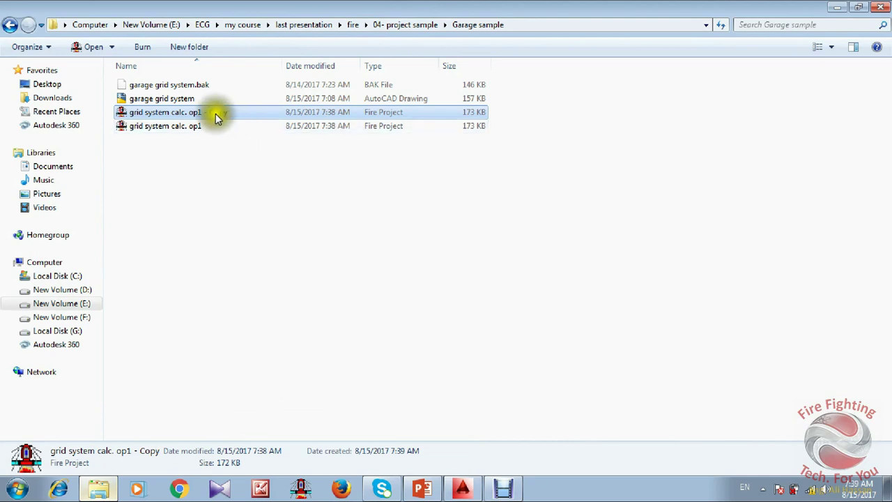
Rename the duplicated project file as grid system calc. op2.
{"action": "left_click_drag", "start_coordinate": [230, 115], "coordinate": [197, 113]}
{"action": "key", "text": "Return"}
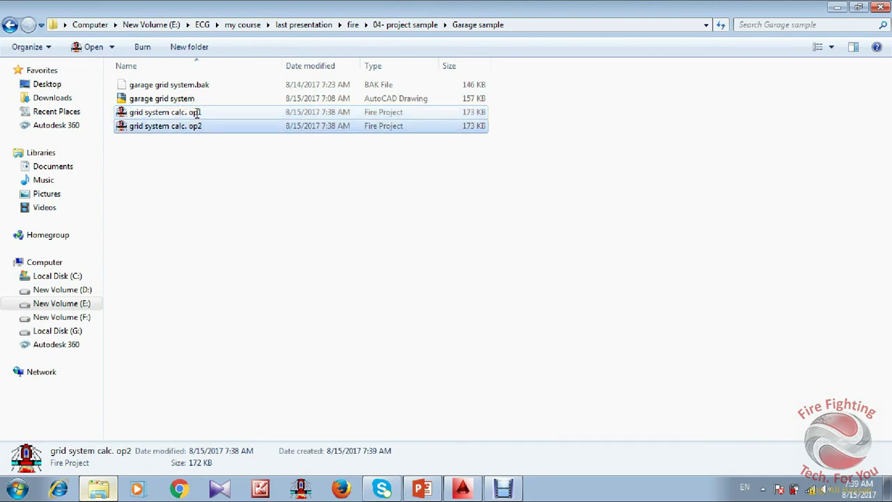
{"action": "left_click", "coordinate": [311, 324]}
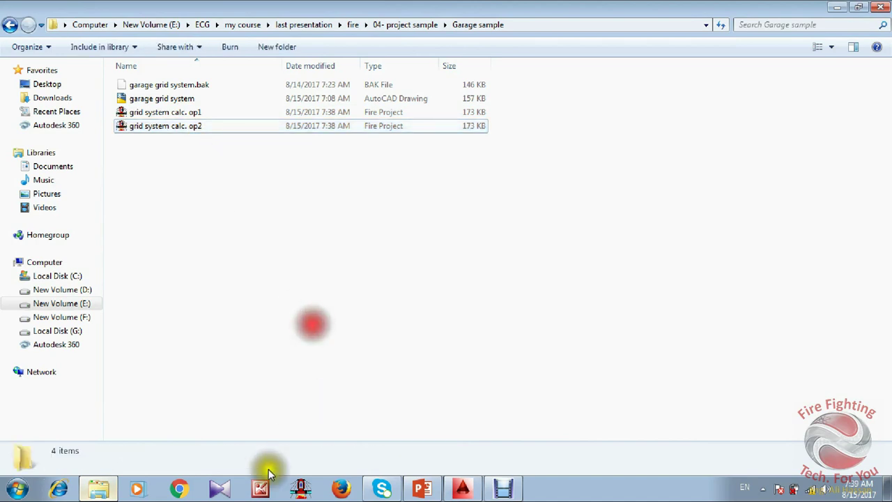
Start Fire, open the project file grid system calc. op2 in it and bring up its pipe data.
{"action": "left_click", "coordinate": [302, 487]}
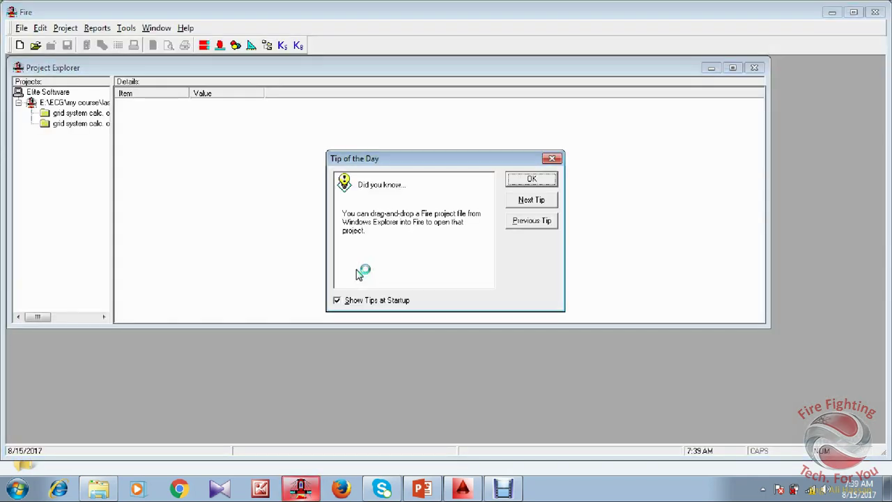
{"action": "left_click", "coordinate": [541, 174]}
{"action": "left_click", "coordinate": [463, 250]}
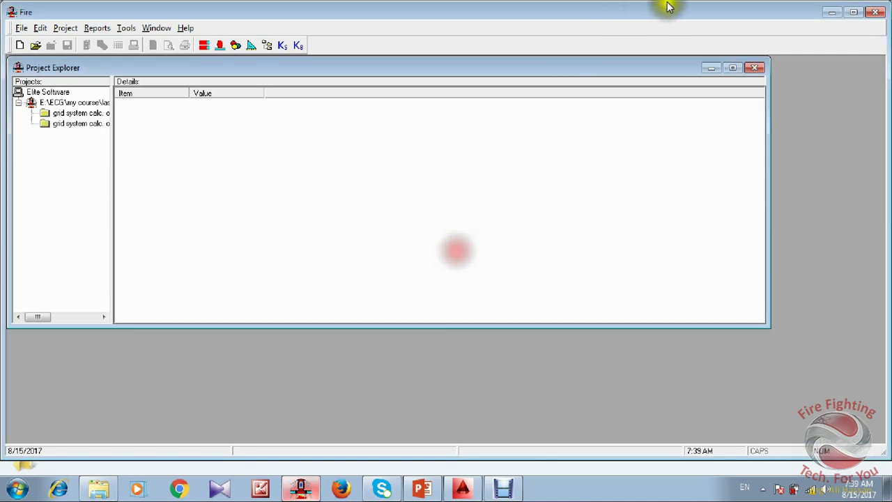
{"action": "left_click", "coordinate": [834, 12]}
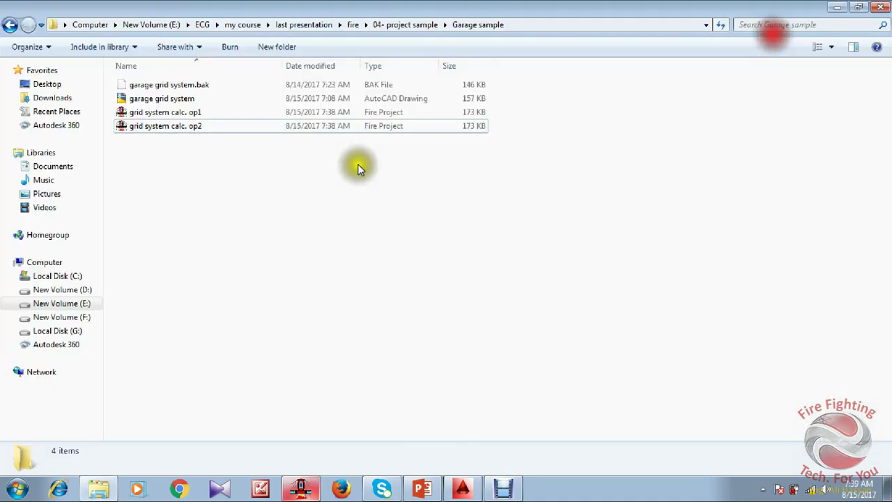
{"action": "left_click", "coordinate": [159, 127]}
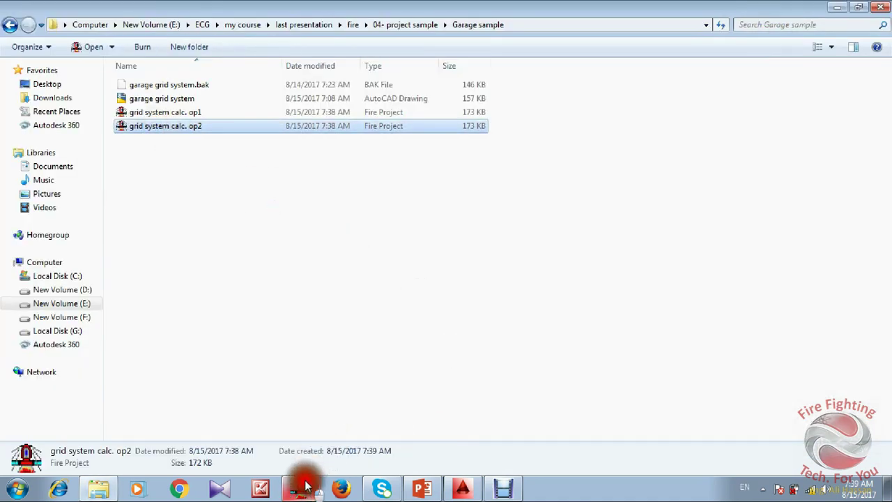
{"action": "left_click_drag", "start_coordinate": [307, 486], "coordinate": [410, 39]}
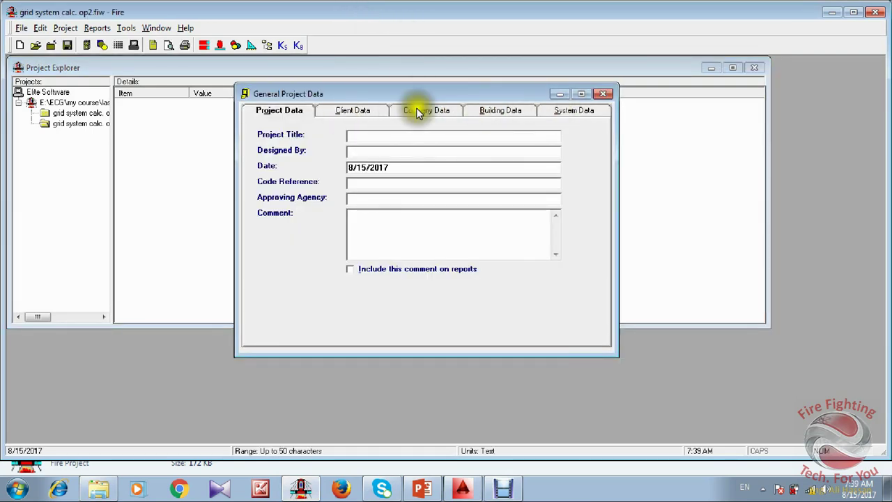
{"action": "left_click", "coordinate": [567, 110]}
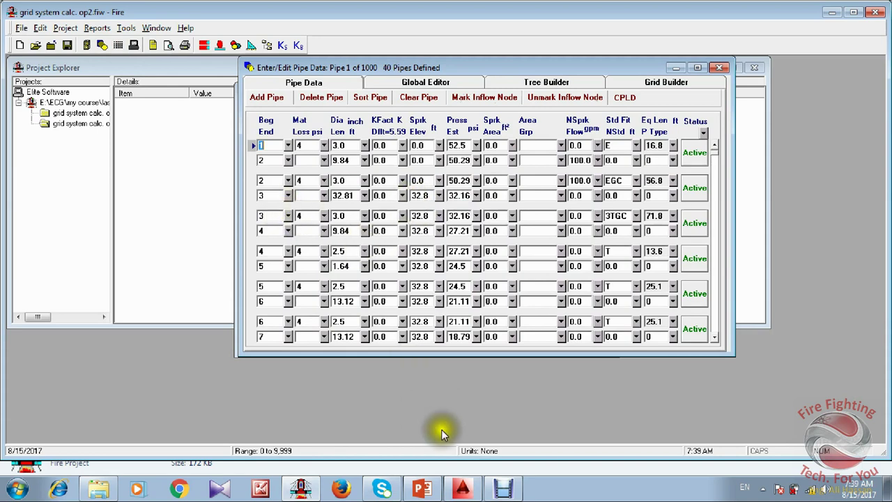
Examine the pipe sizes and node layout between nodes 1 and 8 and nodes 33 to 36 in AutoCAD's isometric drawing, then return to Fire.
{"action": "left_click", "coordinate": [462, 488]}
{"action": "scroll", "coordinate": [587, 318], "scroll_direction": "down", "scroll_amount": 3}
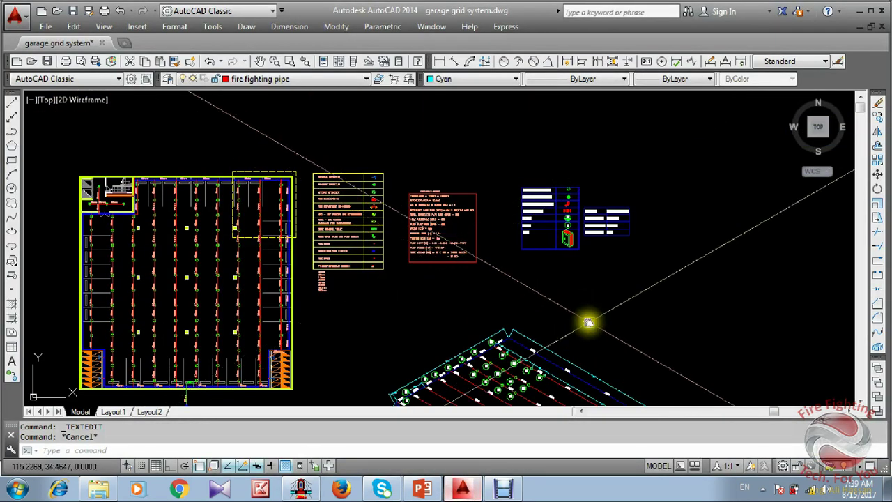
{"action": "scroll", "coordinate": [557, 279], "scroll_direction": "up", "scroll_amount": 6}
{"action": "scroll", "coordinate": [497, 311], "scroll_direction": "up", "scroll_amount": 2}
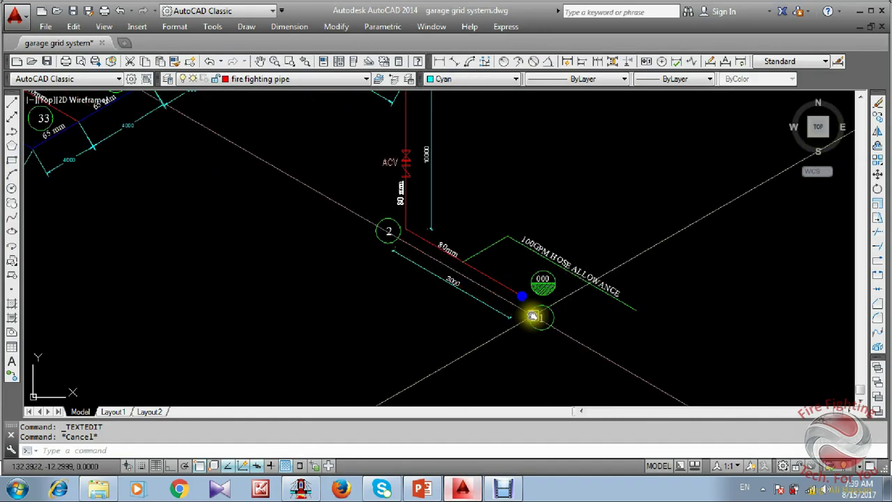
{"action": "middle_click_drag", "start_coordinate": [446, 279], "coordinate": [452, 348]}
{"action": "scroll", "coordinate": [384, 200], "scroll_direction": "down", "scroll_amount": 2}
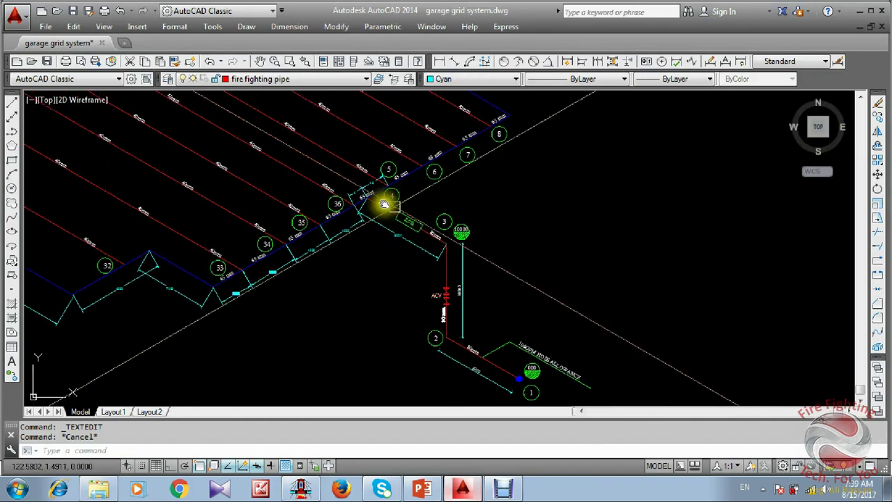
{"action": "scroll", "coordinate": [365, 196], "scroll_direction": "up", "scroll_amount": 6}
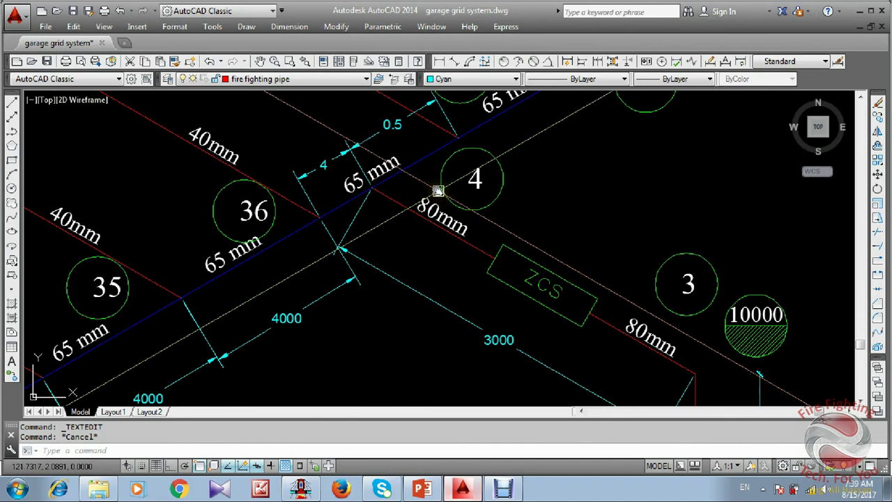
{"action": "scroll", "coordinate": [425, 198], "scroll_direction": "down", "scroll_amount": 4}
{"action": "scroll", "coordinate": [429, 199], "scroll_direction": "up", "scroll_amount": 3}
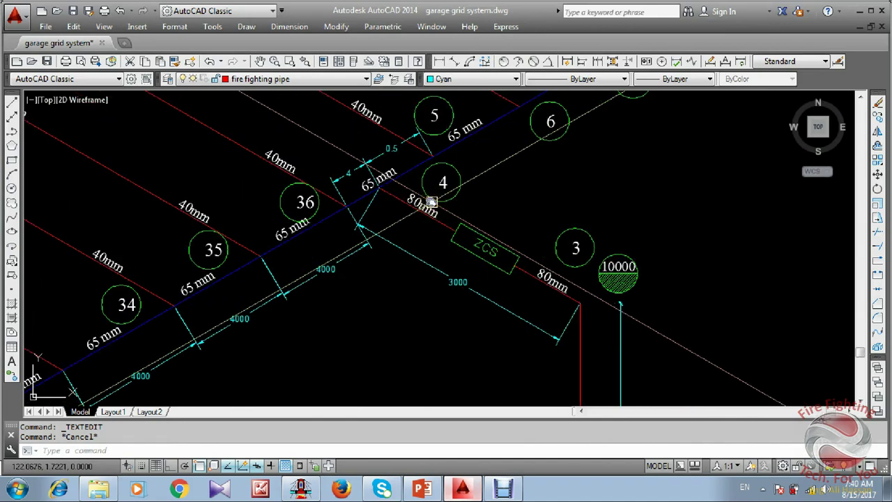
{"action": "scroll", "coordinate": [413, 175], "scroll_direction": "down", "scroll_amount": 2}
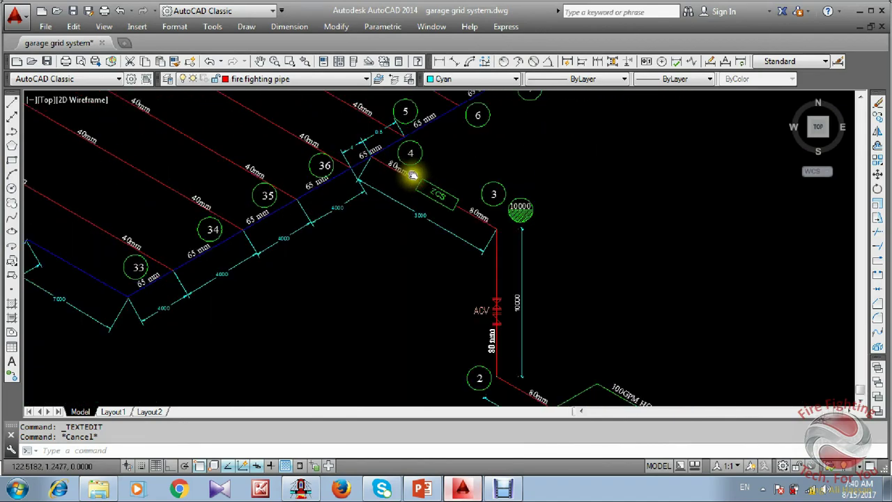
{"action": "scroll", "coordinate": [413, 176], "scroll_direction": "down", "scroll_amount": 2}
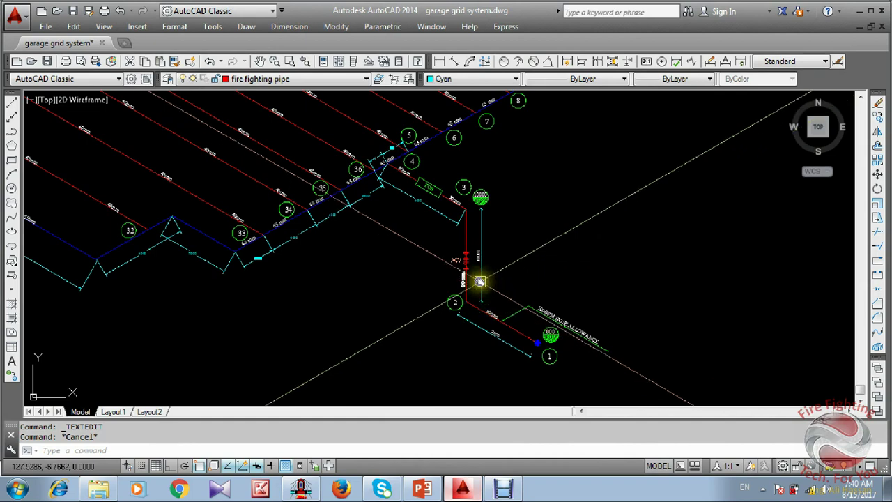
{"action": "scroll", "coordinate": [425, 200], "scroll_direction": "up", "scroll_amount": 3}
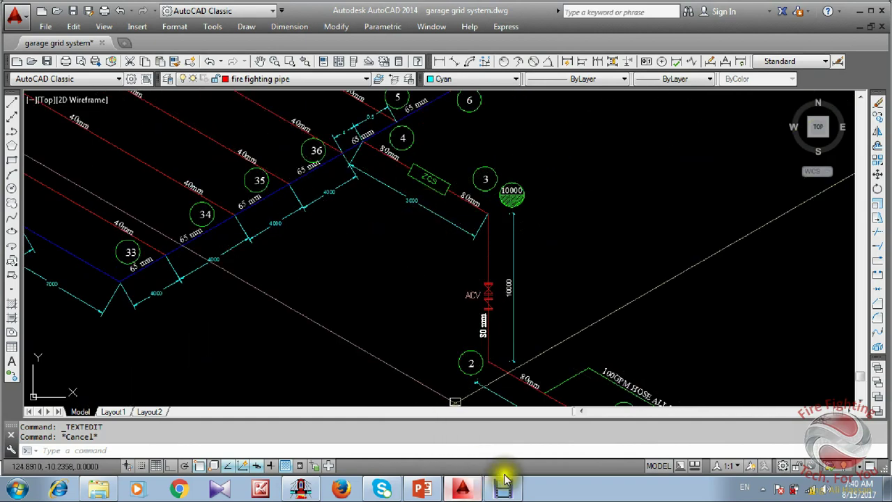
{"action": "scroll", "coordinate": [453, 193], "scroll_direction": "down", "scroll_amount": 3}
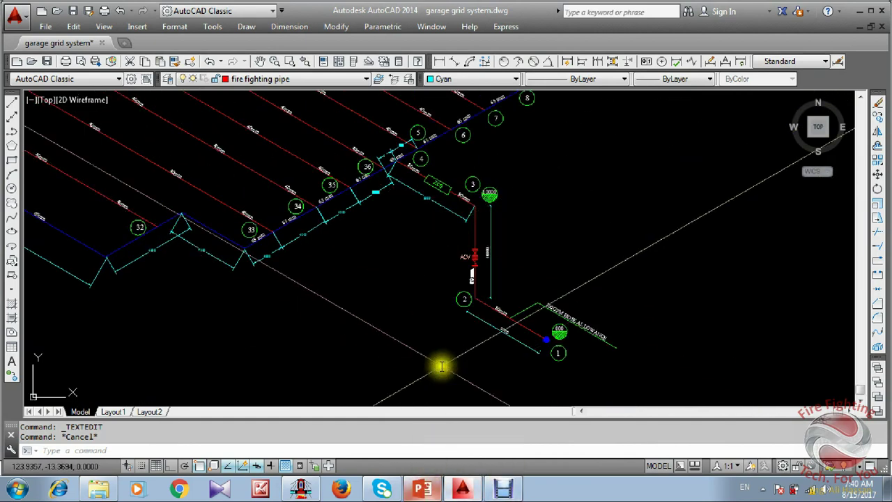
{"action": "scroll", "coordinate": [474, 262], "scroll_direction": "up", "scroll_amount": 3}
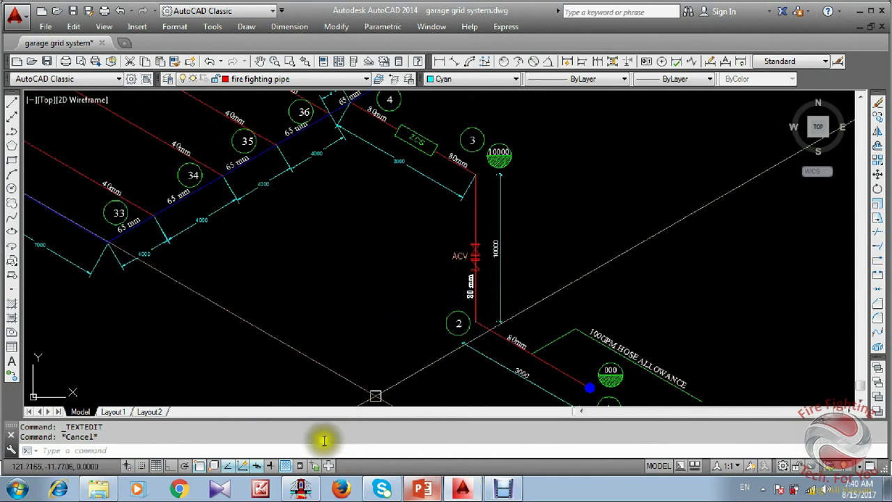
{"action": "left_click", "coordinate": [304, 488]}
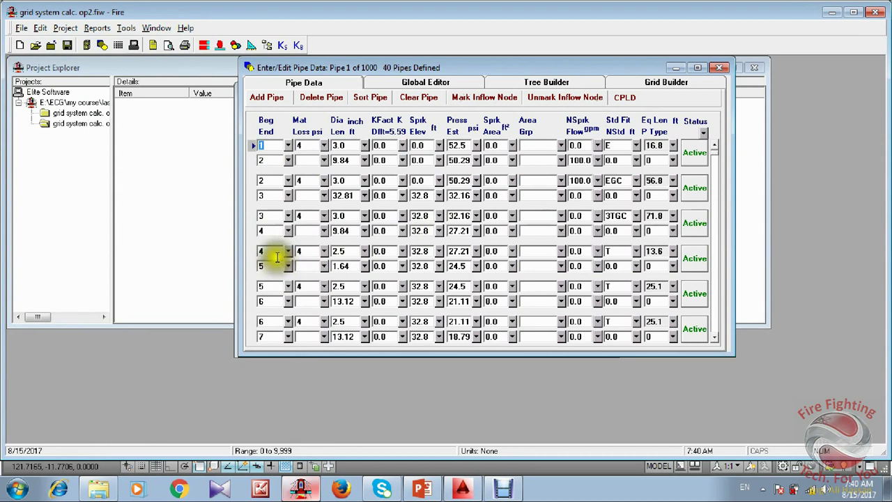
Set the pipe between nodes 4 and 5 to inactive and switch it back to active.
{"action": "left_click", "coordinate": [269, 266]}
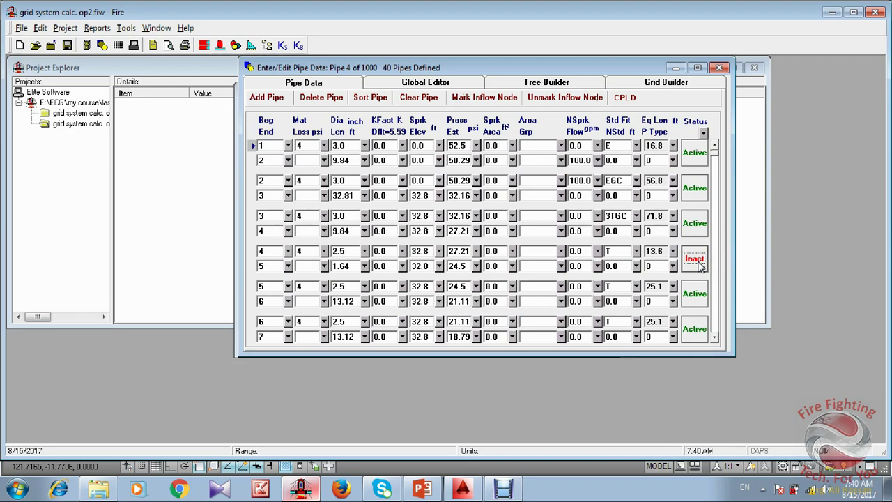
{"action": "left_click", "coordinate": [697, 261]}
Review the defined pipes in the pipe data list down to the pipe between nodes 31 and 32, then return to the first pipe.
{"action": "left_click", "coordinate": [713, 335]}
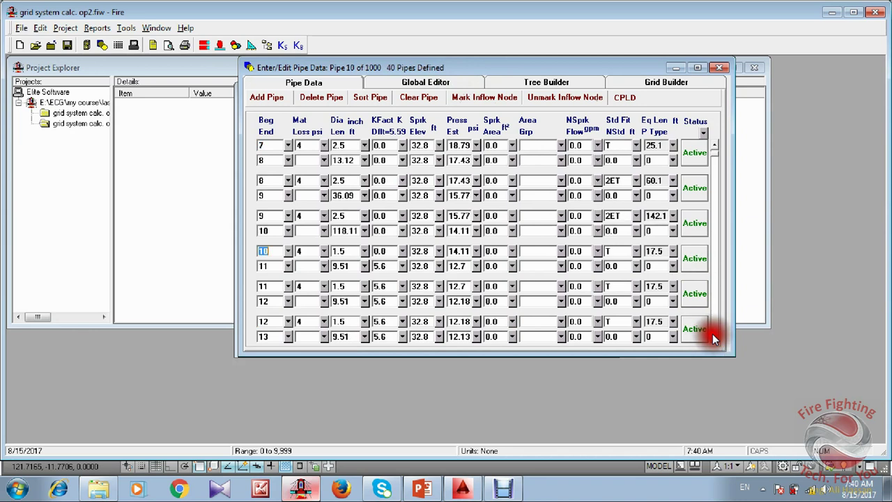
{"action": "scroll", "coordinate": [712, 333], "scroll_direction": "down", "scroll_amount": 2}
{"action": "scroll", "coordinate": [713, 333], "scroll_direction": "down", "scroll_amount": 2}
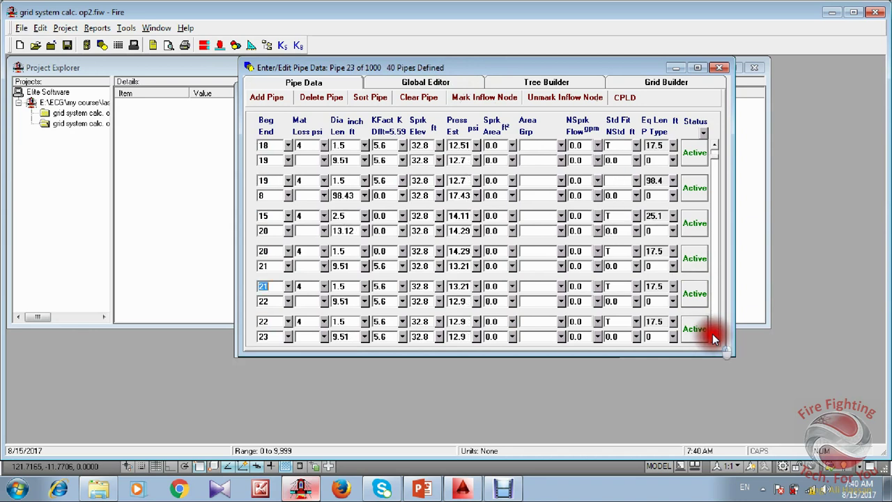
{"action": "scroll", "coordinate": [713, 334], "scroll_direction": "down", "scroll_amount": 2}
{"action": "scroll", "coordinate": [712, 333], "scroll_direction": "down", "scroll_amount": 5}
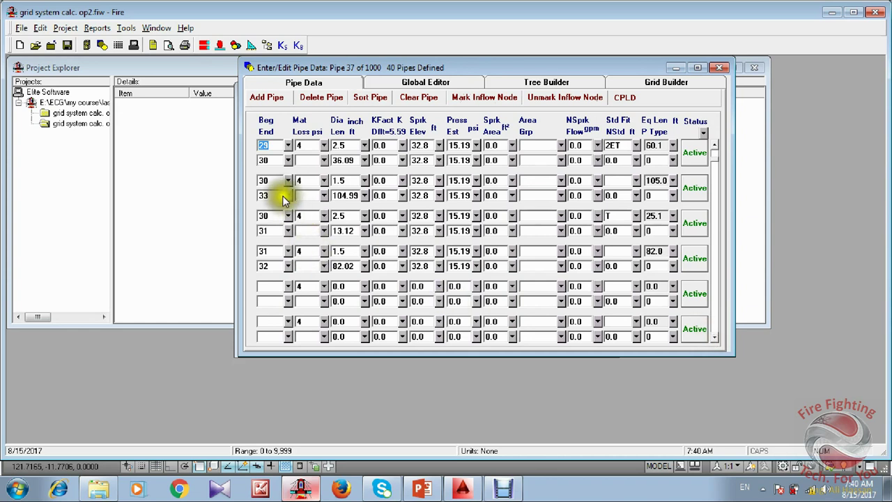
{"action": "left_click", "coordinate": [715, 145]}
{"action": "left_click", "coordinate": [715, 146]}
{"action": "left_click", "coordinate": [714, 146]}
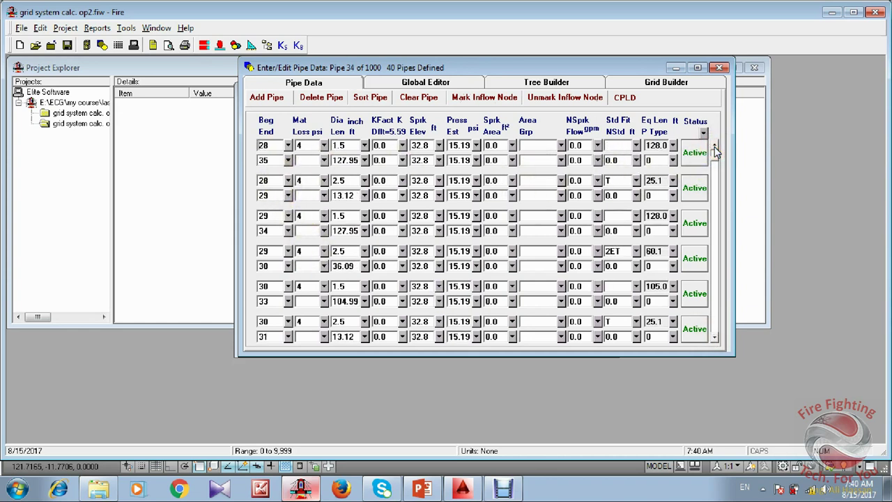
{"action": "left_click_drag", "start_coordinate": [715, 146], "coordinate": [715, 148]}
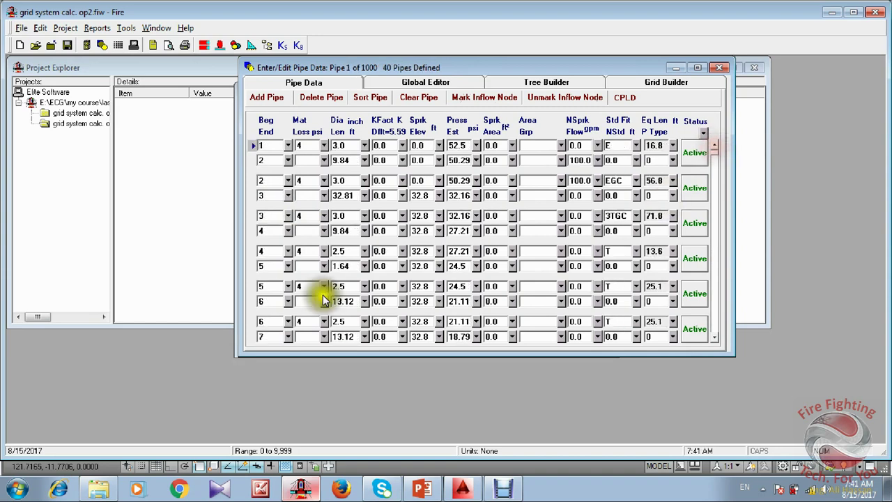
Globally delete the pipes from node 5 to node 34 that use material 4, and check the remaining pipe data.
{"action": "left_click", "coordinate": [283, 251]}
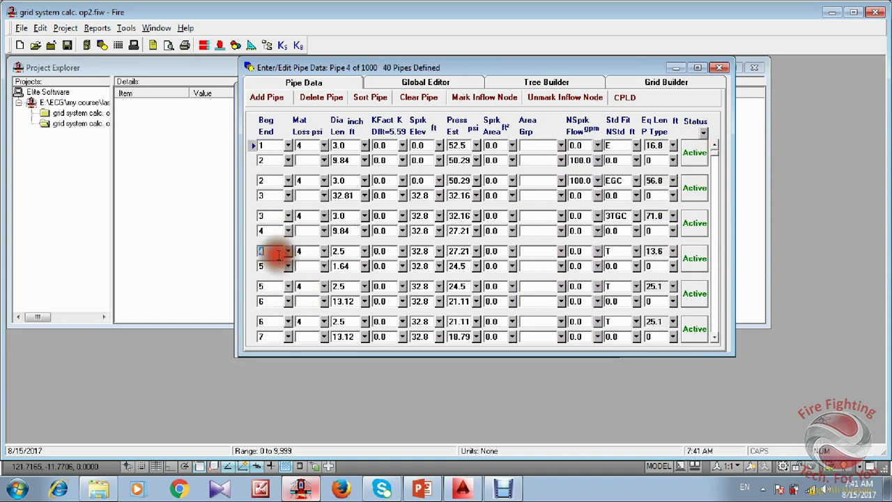
{"action": "left_click", "coordinate": [400, 82]}
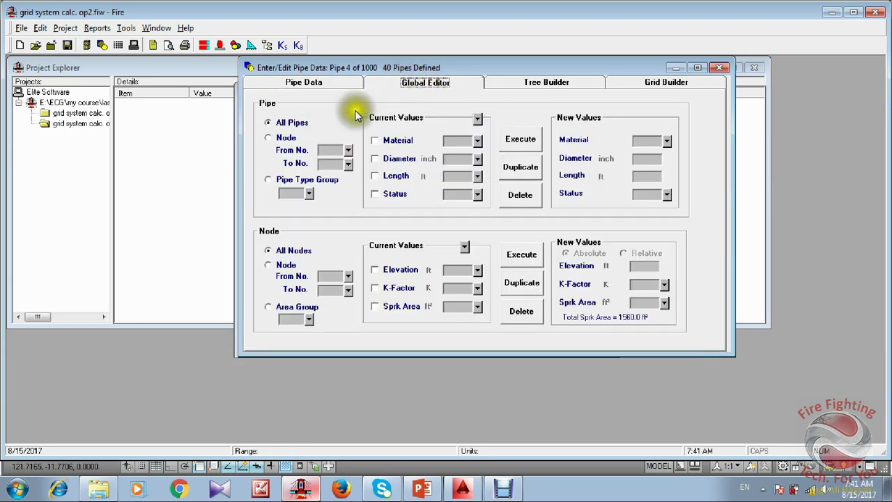
{"action": "left_click", "coordinate": [269, 139]}
{"action": "left_click", "coordinate": [322, 160]}
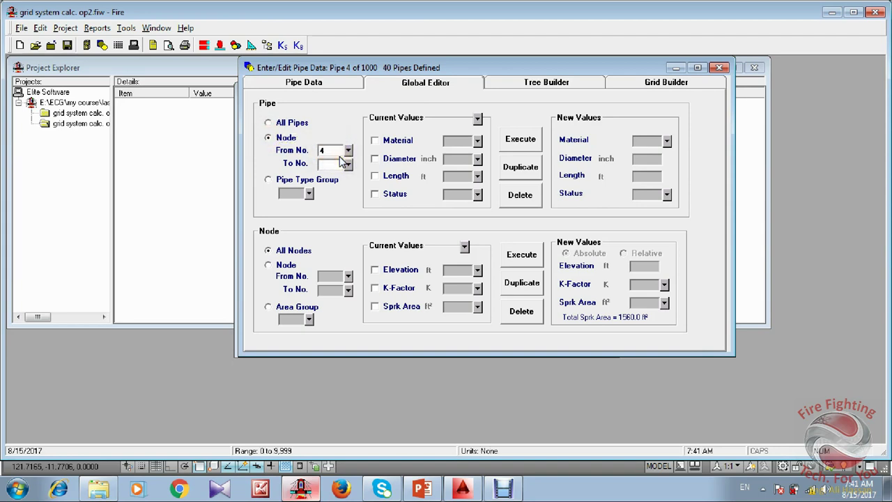
{"action": "double_click", "coordinate": [318, 152]}
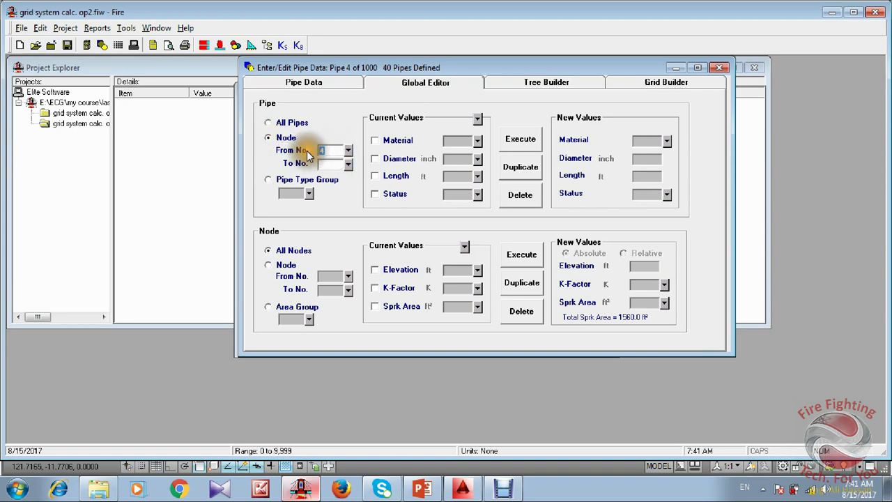
{"action": "type", "text": "5"}
{"action": "left_click", "coordinate": [329, 161]}
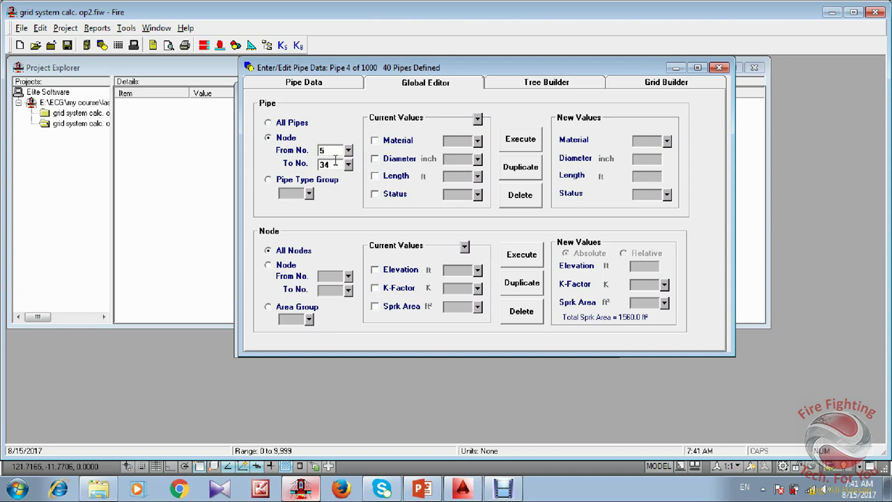
{"action": "left_click", "coordinate": [376, 140]}
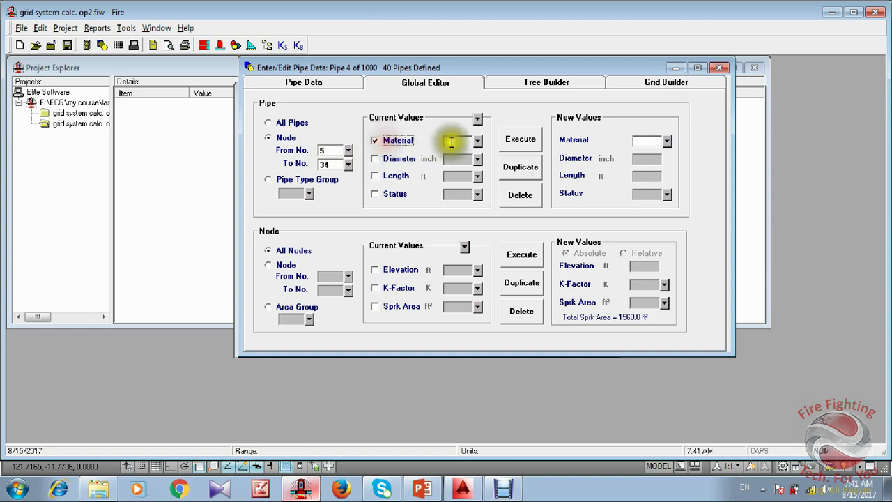
{"action": "left_click", "coordinate": [454, 143]}
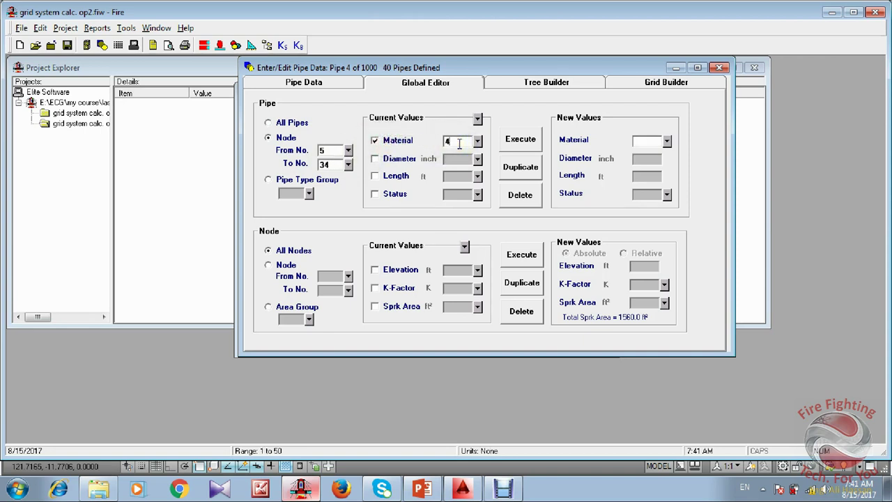
{"action": "left_click", "coordinate": [535, 197]}
{"action": "left_click", "coordinate": [533, 195]}
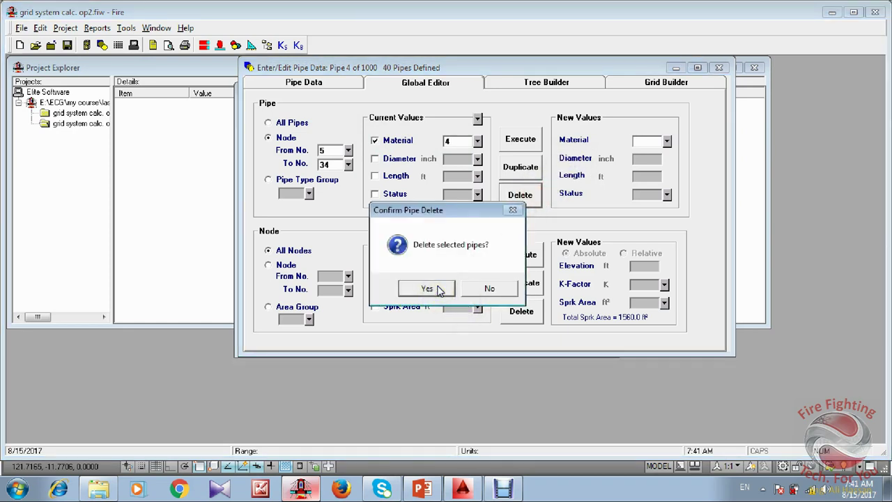
{"action": "left_click", "coordinate": [437, 288]}
{"action": "left_click", "coordinate": [457, 282]}
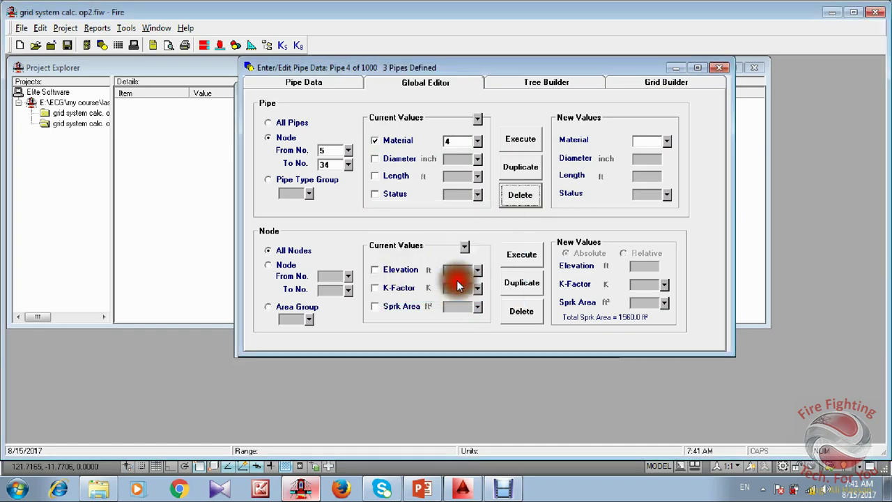
{"action": "left_click", "coordinate": [304, 82]}
{"action": "left_click", "coordinate": [284, 146]}
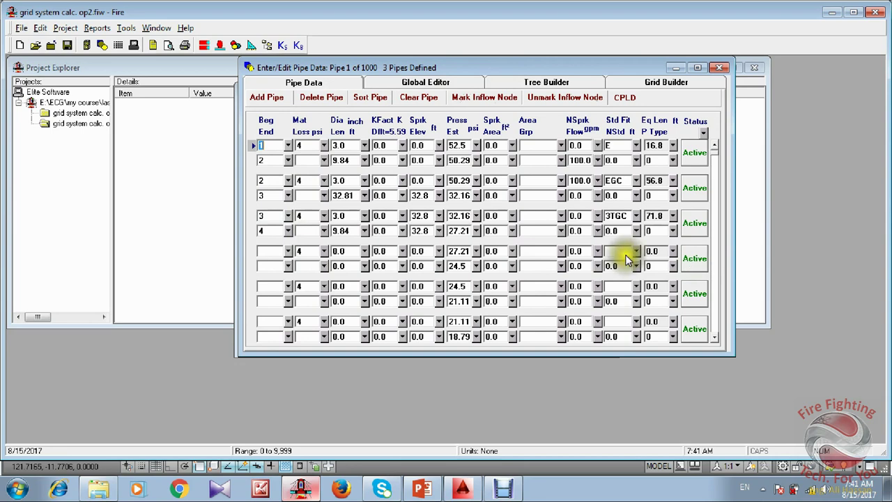
In the Grid Builder, set the perimeter pipe to material 4 and 2.5 inch diameter, and read the pipe type help.
{"action": "left_click", "coordinate": [665, 84]}
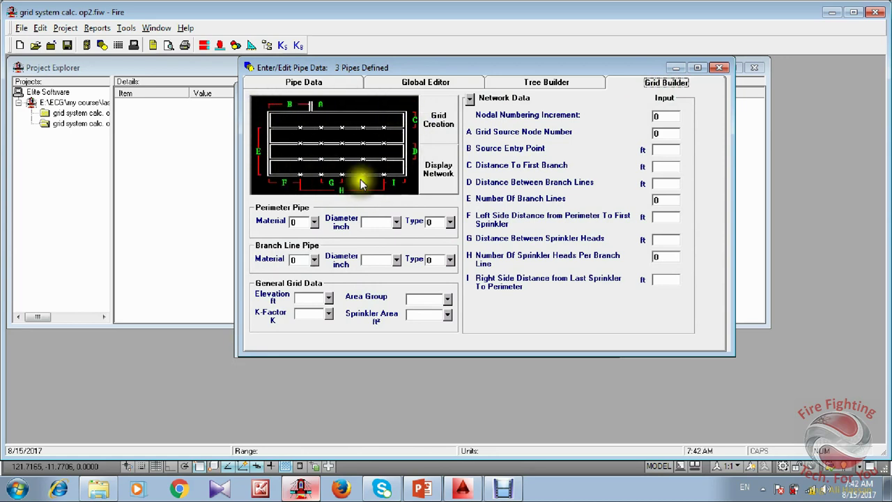
{"action": "left_click", "coordinate": [305, 222]}
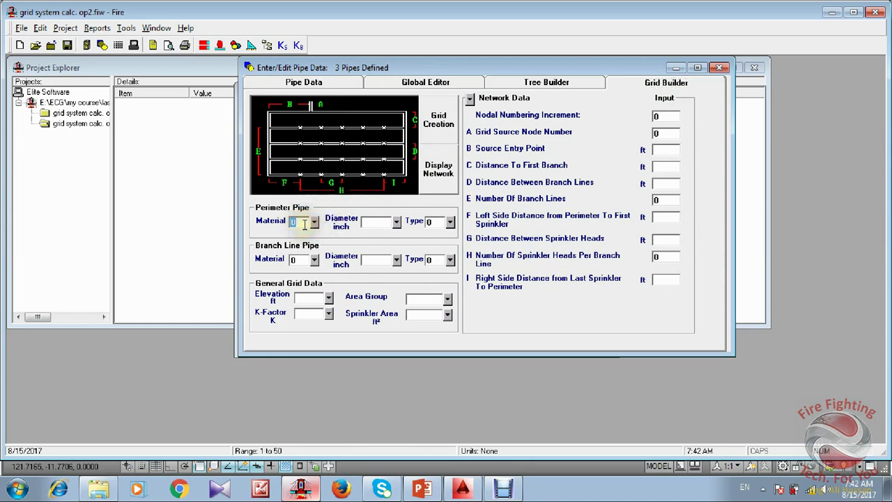
{"action": "left_click", "coordinate": [372, 223]}
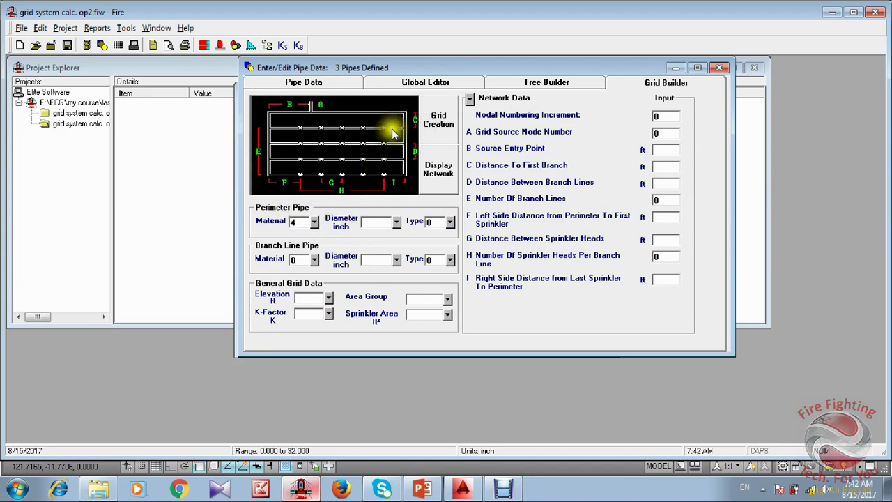
{"action": "left_click", "coordinate": [373, 222]}
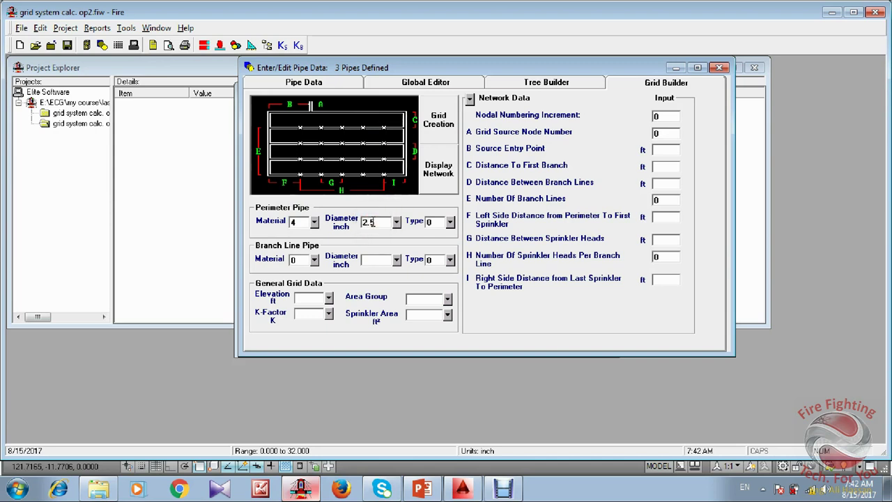
{"action": "left_click", "coordinate": [431, 222]}
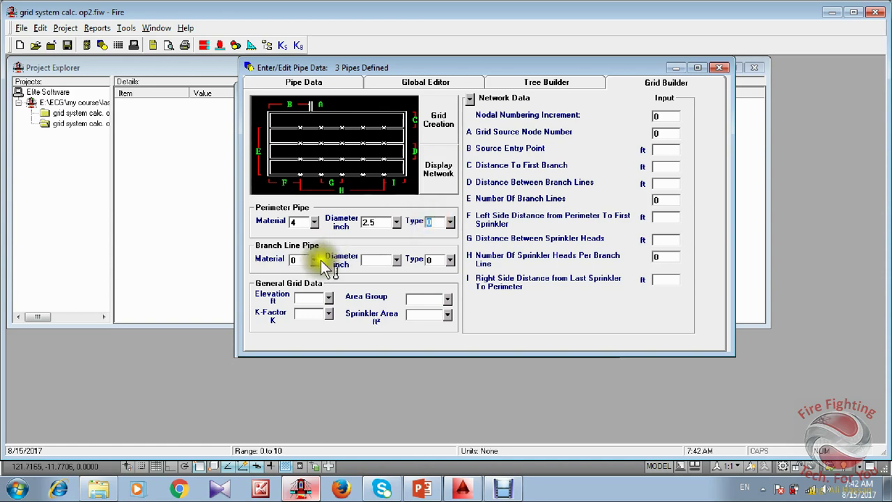
{"action": "left_click", "coordinate": [450, 224]}
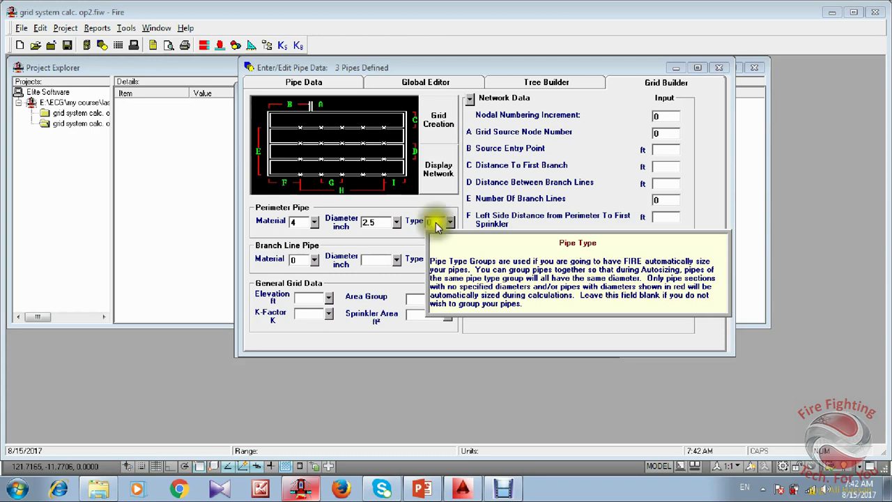
Set the branch line pipe to material 4 with a diameter of 1.5 inch.
{"action": "left_click", "coordinate": [300, 259]}
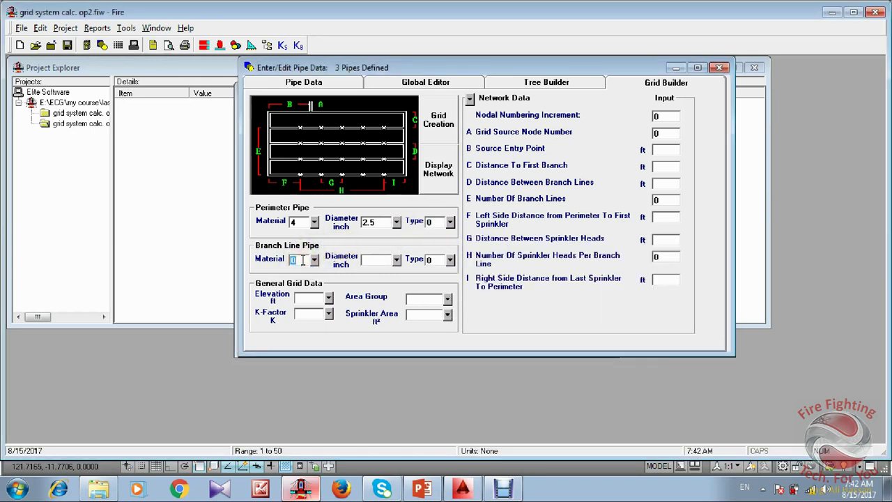
{"action": "left_click", "coordinate": [302, 260]}
{"action": "type", "text": "4"}
{"action": "left_click", "coordinate": [366, 260]}
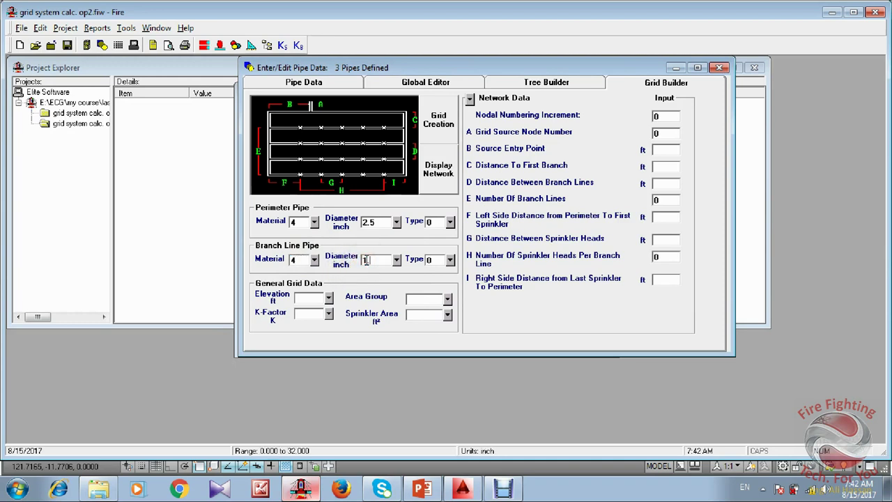
Switch the grid elevation unit to meters and set elevation 10 m, K-factor 5.6 and sprinkler area 130 ft².
{"action": "left_click", "coordinate": [310, 299]}
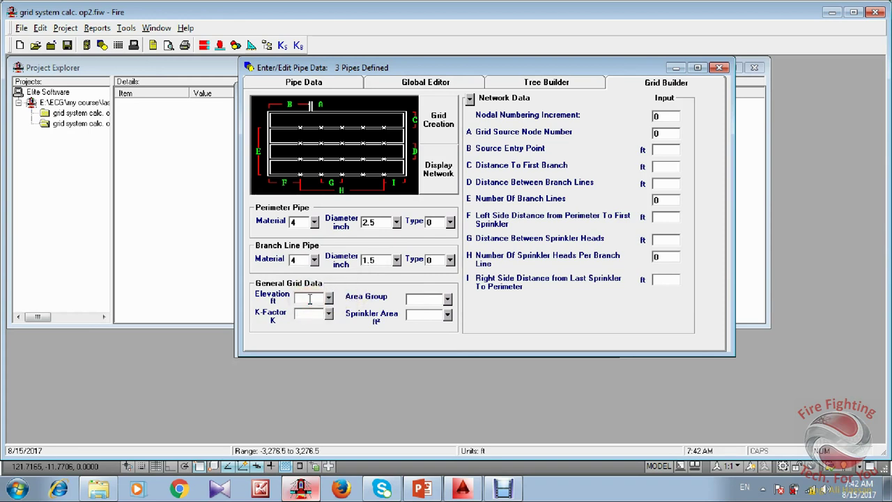
{"action": "double_click", "coordinate": [272, 300]}
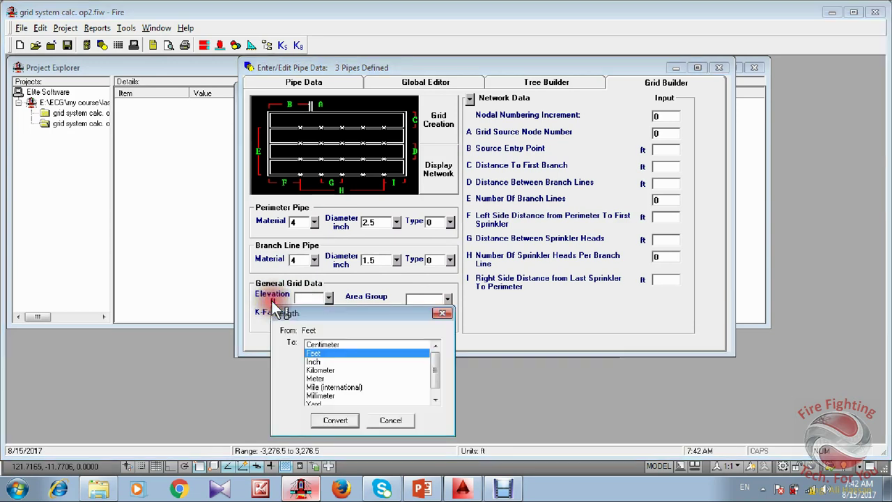
{"action": "left_click", "coordinate": [318, 379]}
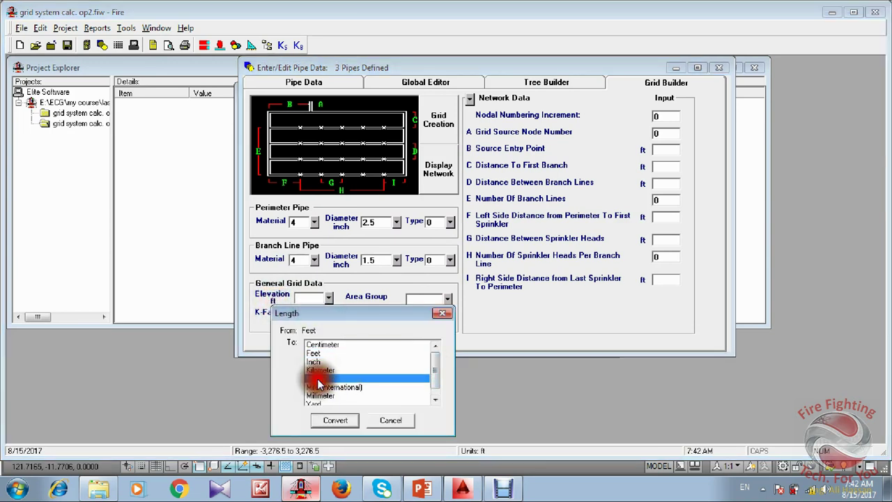
{"action": "left_click", "coordinate": [337, 419]}
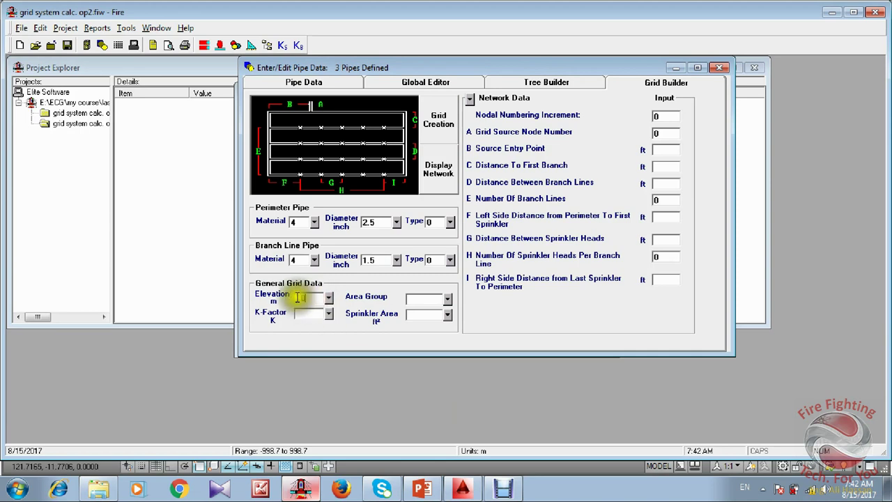
{"action": "left_click", "coordinate": [305, 317]}
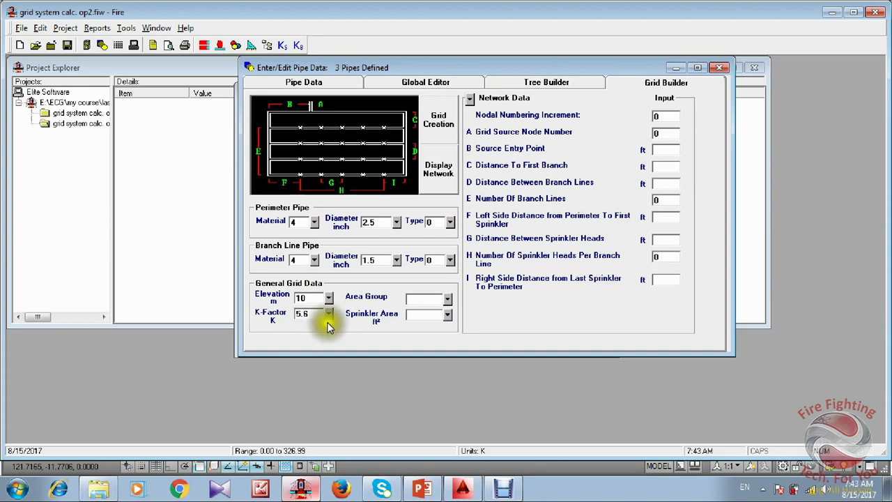
{"action": "left_click", "coordinate": [447, 298]}
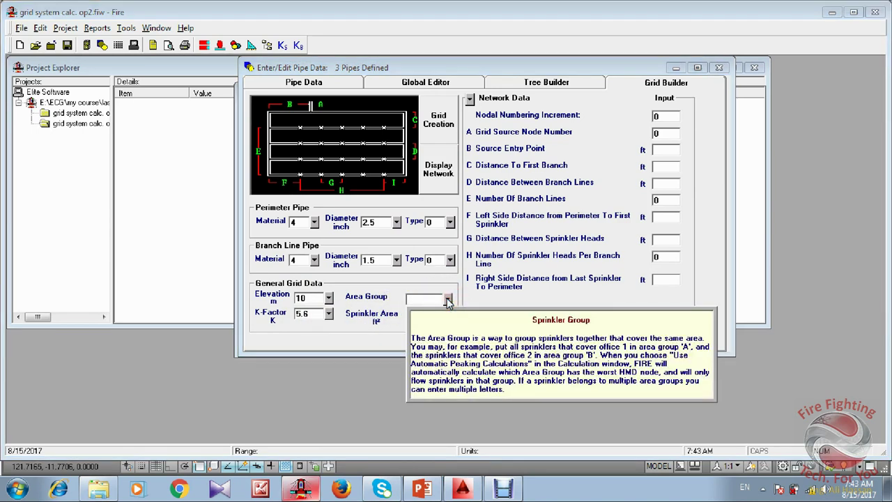
{"action": "left_click", "coordinate": [422, 314]}
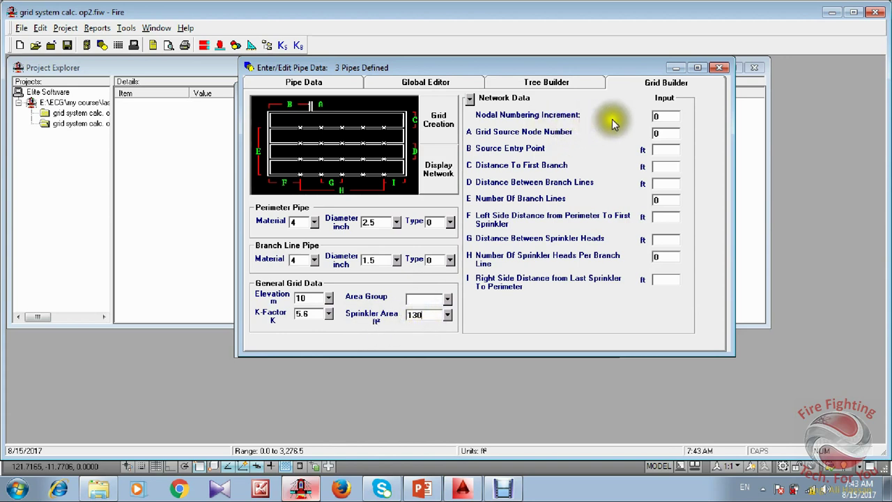
Set the nodal numbering increment to 1 and the grid source node number to 4, checking the node against the pipe data.
{"action": "left_click", "coordinate": [661, 117]}
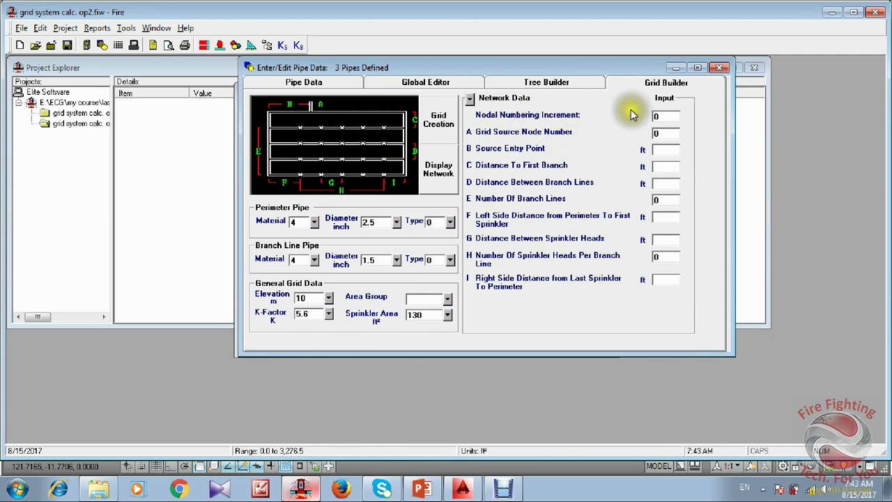
{"action": "left_click", "coordinate": [660, 116]}
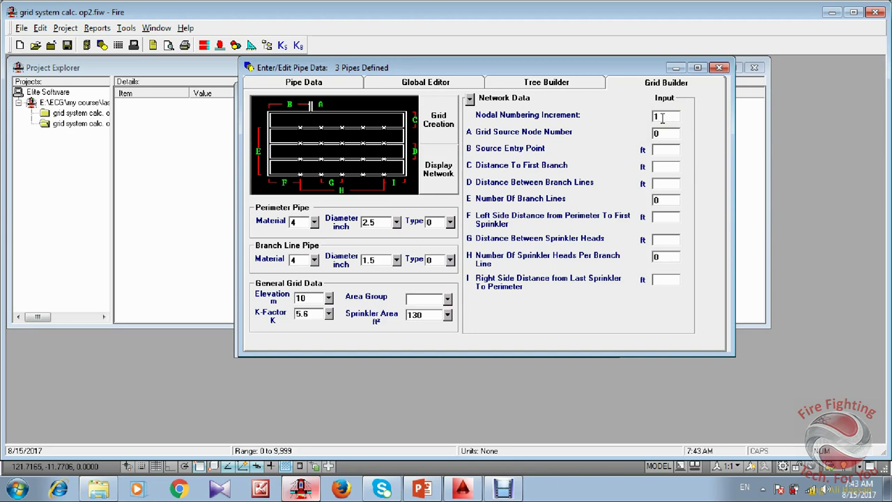
{"action": "left_click", "coordinate": [663, 117]}
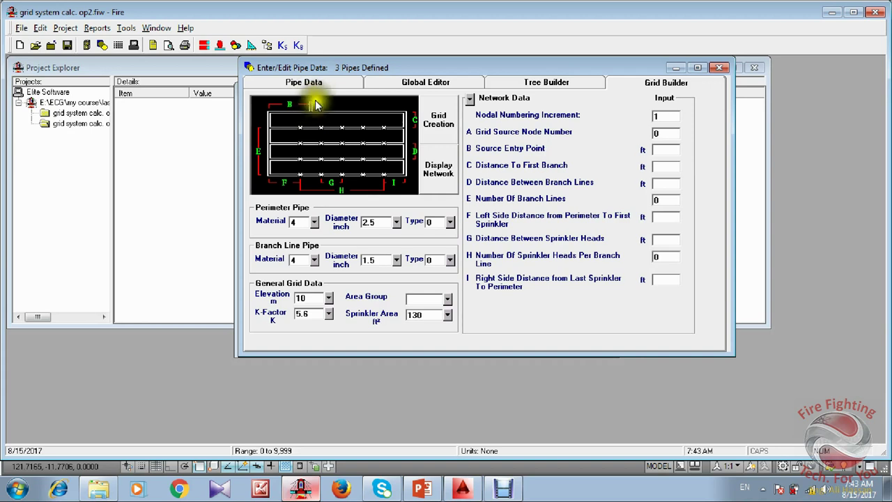
{"action": "left_click", "coordinate": [667, 134]}
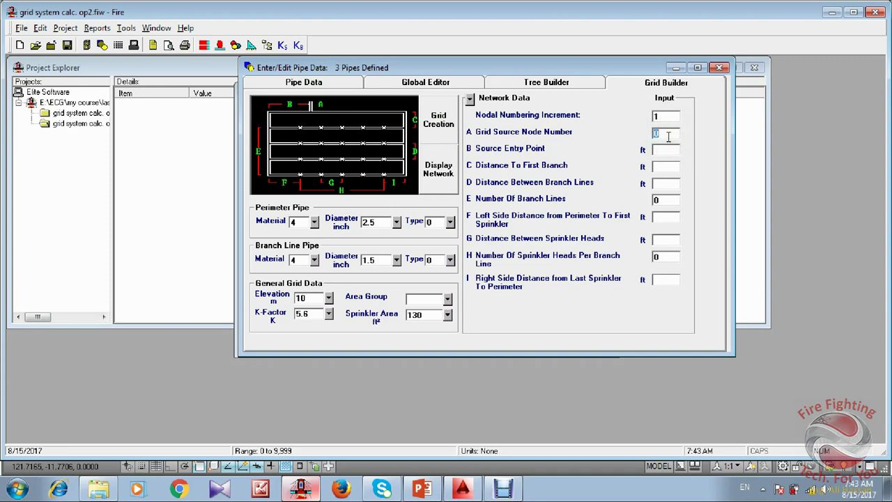
{"action": "left_click", "coordinate": [328, 79]}
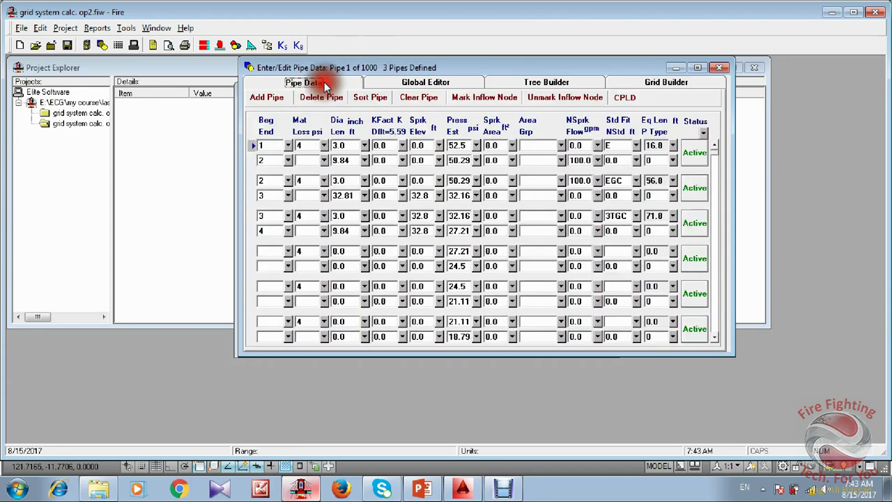
{"action": "left_click", "coordinate": [658, 85]}
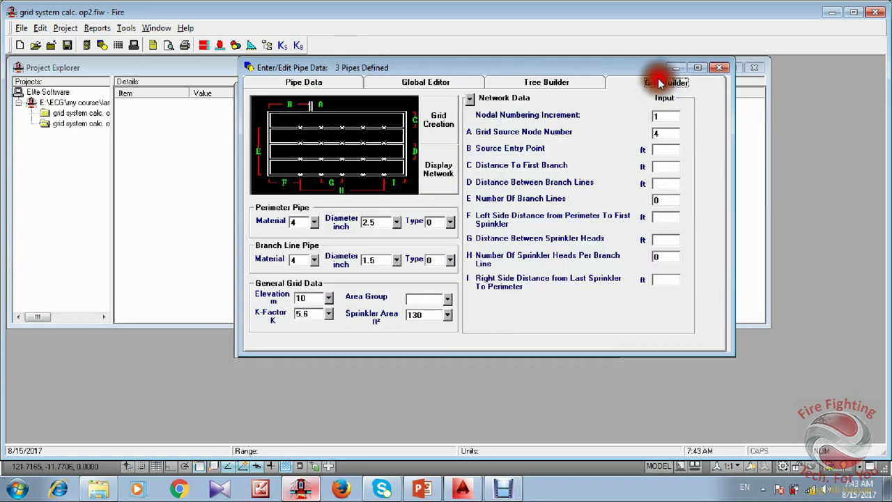
Convert the units of Source Entry Point, Distance To First Branch and Distance Between Branch Lines from feet to meters.
{"action": "left_click", "coordinate": [645, 151]}
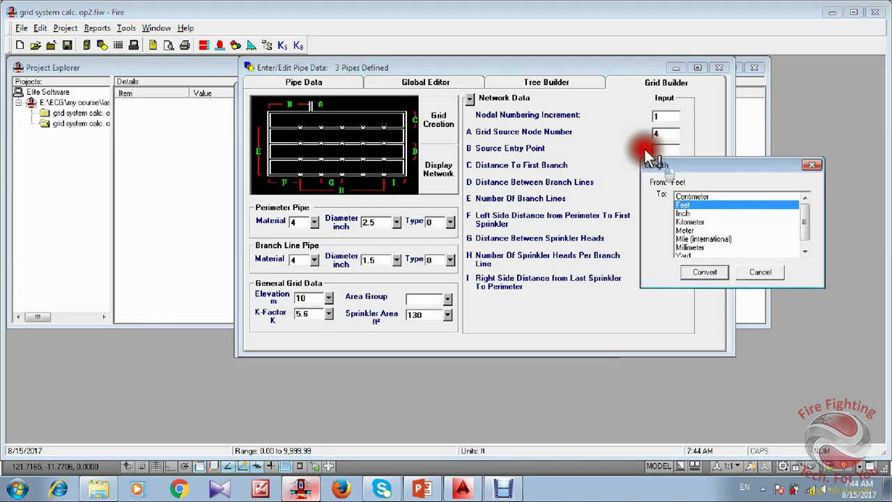
{"action": "left_click", "coordinate": [688, 231]}
{"action": "left_click", "coordinate": [703, 273]}
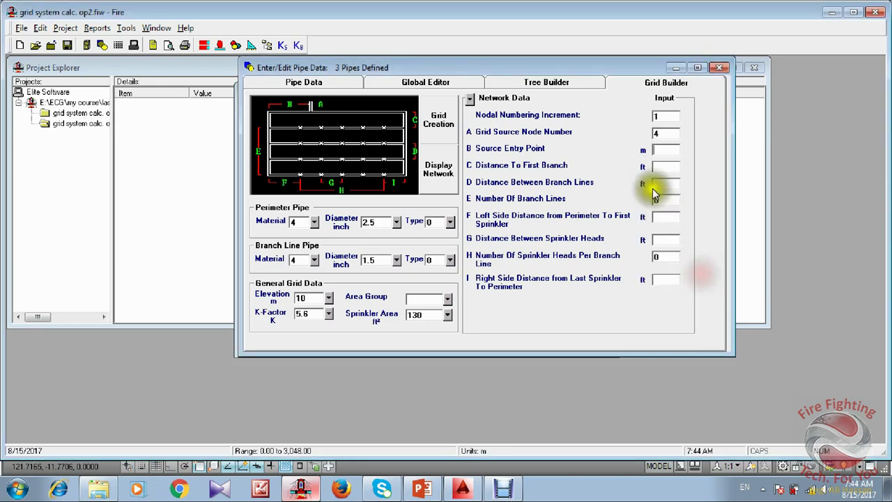
{"action": "left_click", "coordinate": [643, 166]}
{"action": "left_click", "coordinate": [686, 247]}
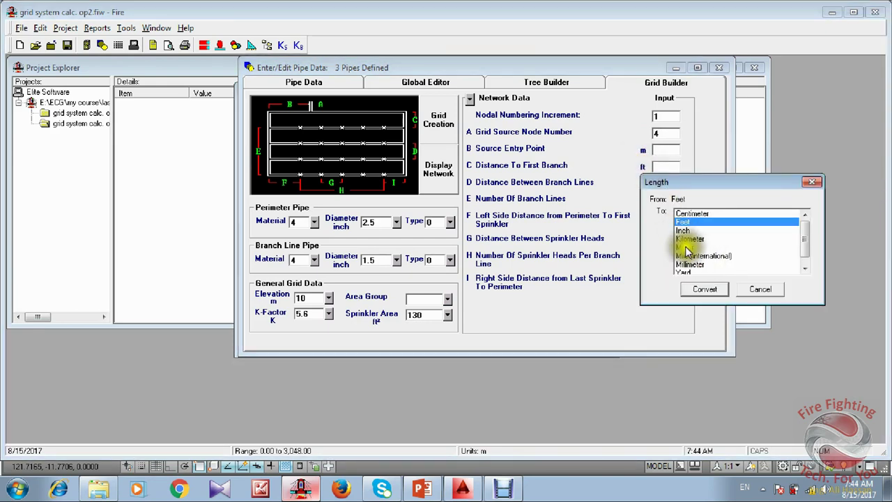
{"action": "left_click", "coordinate": [705, 289]}
{"action": "left_click", "coordinate": [642, 184]}
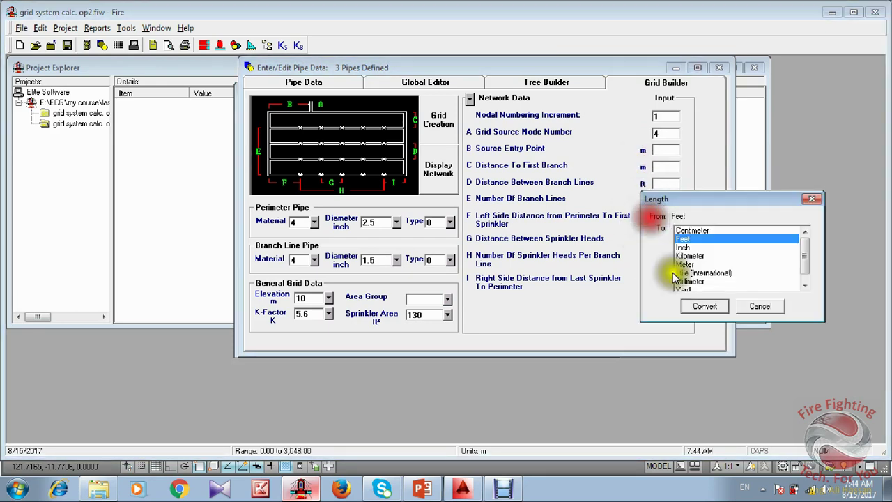
{"action": "left_click", "coordinate": [687, 264]}
{"action": "left_click", "coordinate": [705, 306]}
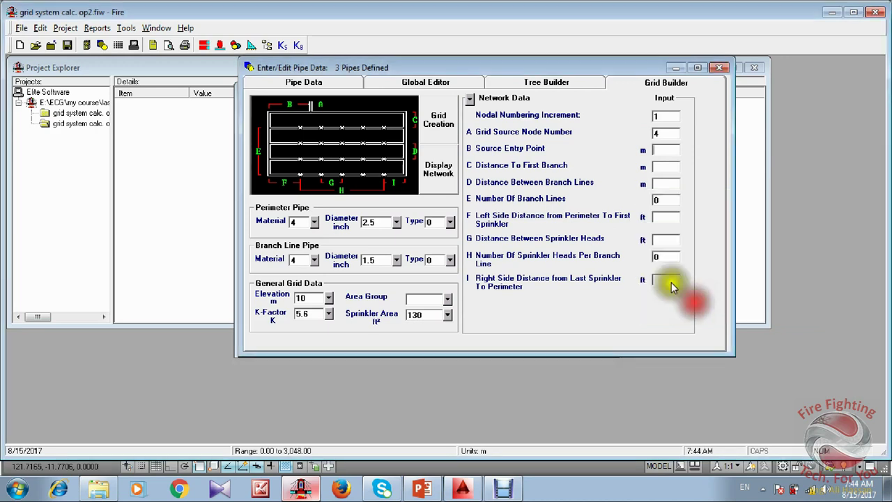
Convert the left side distance, sprinkler head spacing and right side distance units from feet to meters.
{"action": "left_click", "coordinate": [642, 219]}
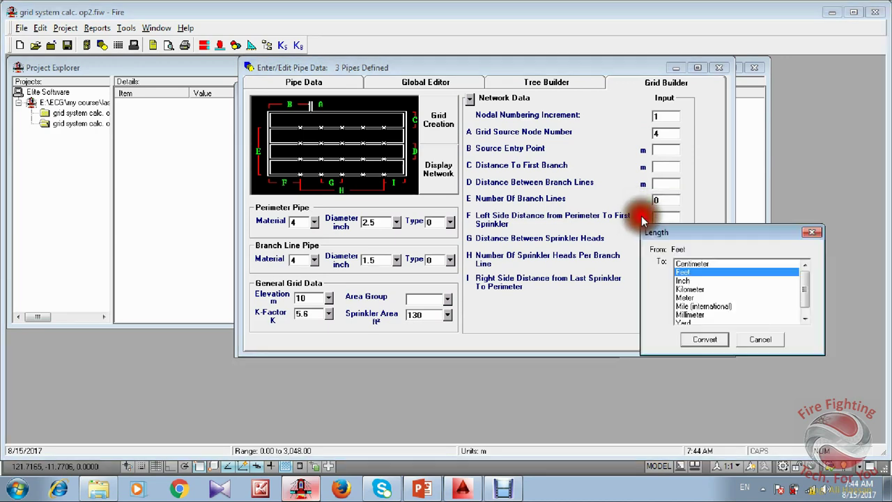
{"action": "left_click", "coordinate": [687, 298]}
{"action": "left_click", "coordinate": [704, 339]}
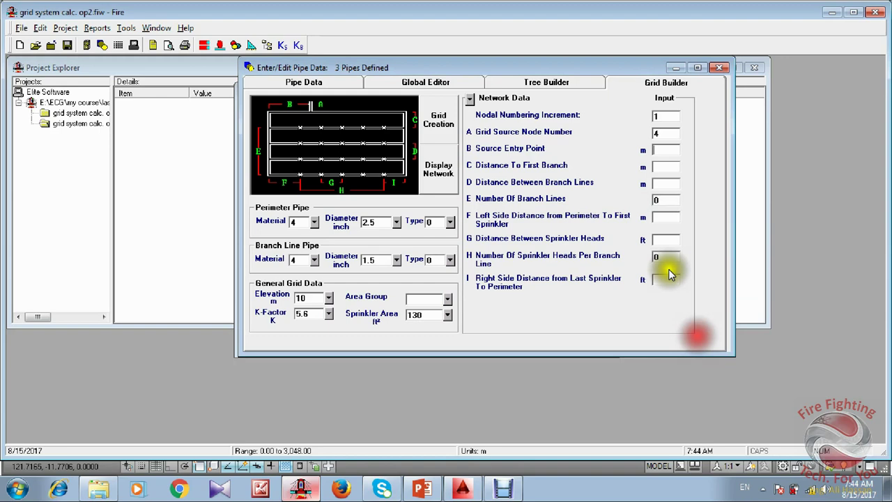
{"action": "left_click", "coordinate": [643, 240]}
{"action": "left_click", "coordinate": [687, 322]}
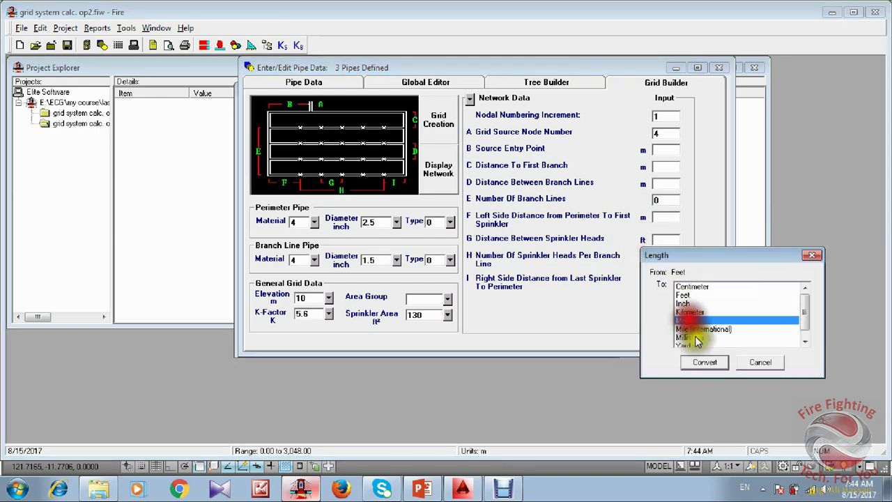
{"action": "left_click", "coordinate": [689, 344]}
{"action": "left_click", "coordinate": [643, 280]}
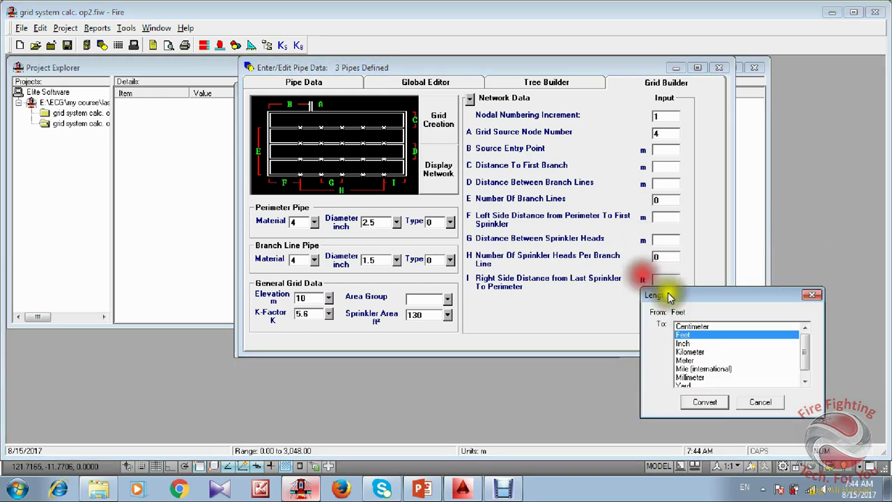
{"action": "left_click", "coordinate": [691, 360]}
{"action": "left_click", "coordinate": [705, 402]}
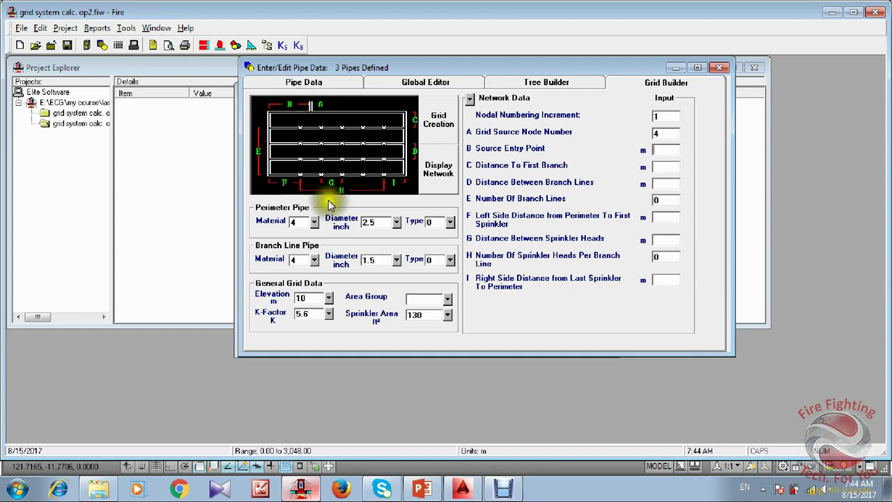
View the garage grid isometric in AutoCAD, then return to the Grid Builder in Elite Fire to compare its layout diagram.
{"action": "left_click", "coordinate": [471, 495]}
{"action": "scroll", "coordinate": [423, 305], "scroll_direction": "down", "scroll_amount": 3}
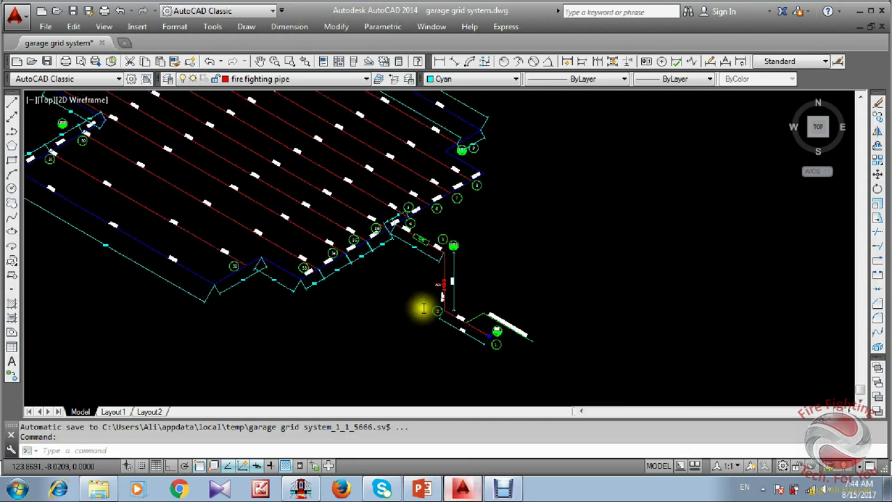
{"action": "scroll", "coordinate": [408, 258], "scroll_direction": "up", "scroll_amount": 4}
{"action": "scroll", "coordinate": [416, 274], "scroll_direction": "down", "scroll_amount": 2}
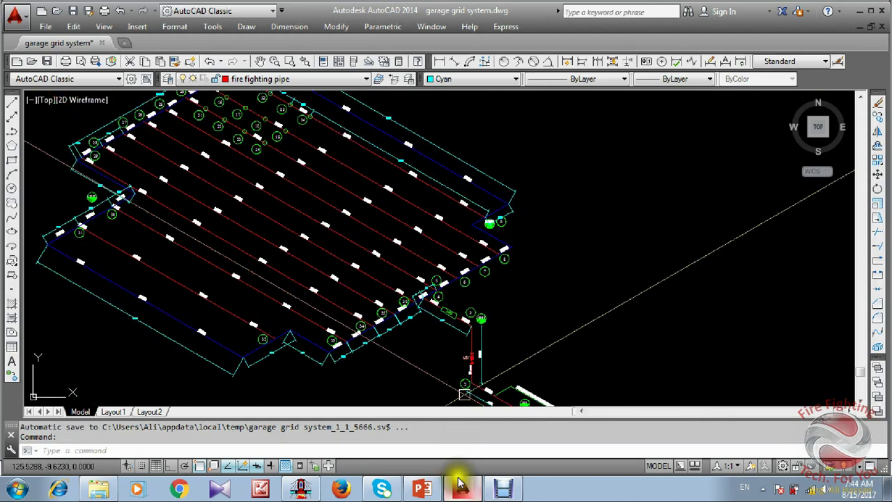
{"action": "left_click", "coordinate": [471, 488]}
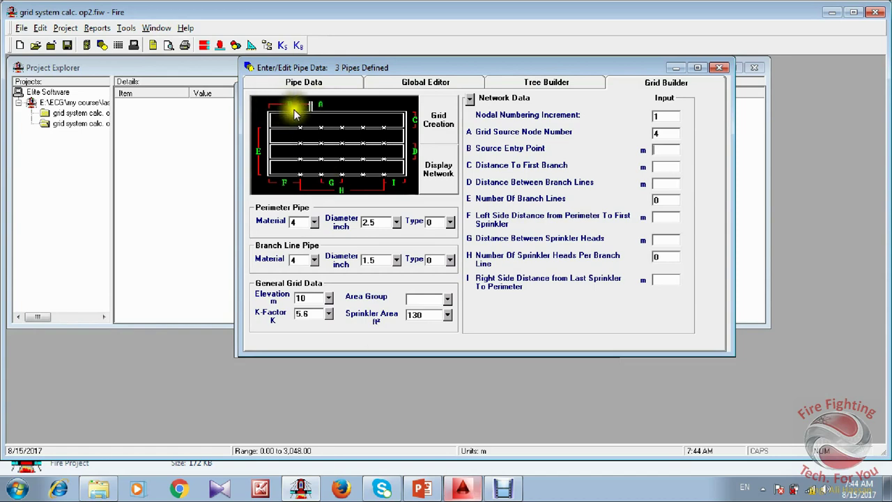
Switch to AutoCAD and examine the perimeter pipe from source node 4 along nodes 5 to 9, then the floor plan.
{"action": "left_click", "coordinate": [462, 488]}
{"action": "scroll", "coordinate": [482, 368], "scroll_direction": "up", "scroll_amount": 3}
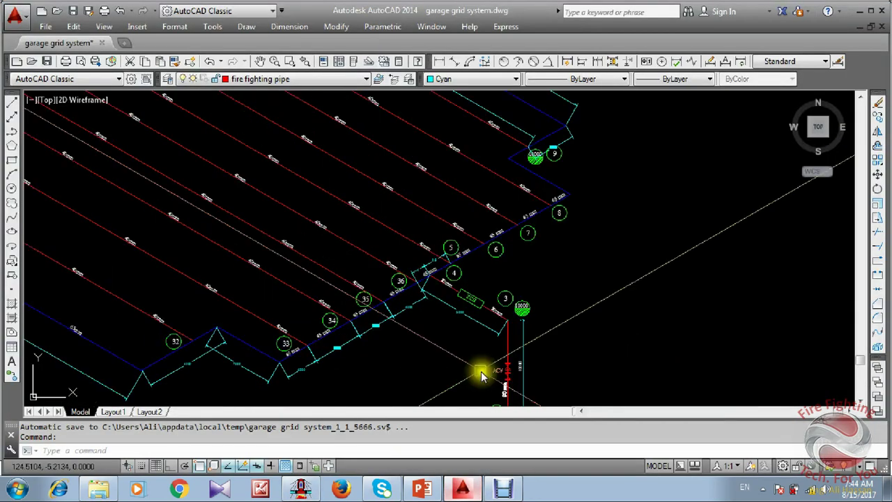
{"action": "scroll", "coordinate": [510, 290], "scroll_direction": "up", "scroll_amount": 2}
{"action": "middle_click_drag", "start_coordinate": [510, 290], "coordinate": [368, 258]}
{"action": "scroll", "coordinate": [346, 269], "scroll_direction": "up", "scroll_amount": 2}
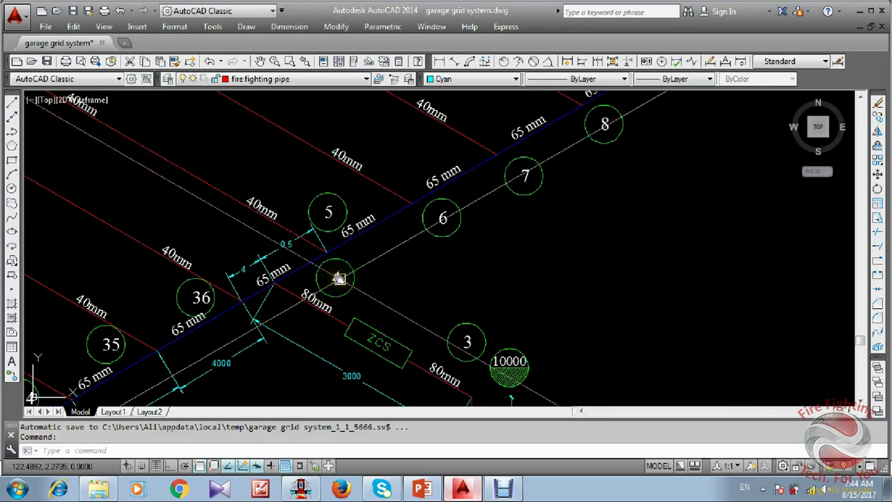
{"action": "scroll", "coordinate": [345, 272], "scroll_direction": "down", "scroll_amount": 6}
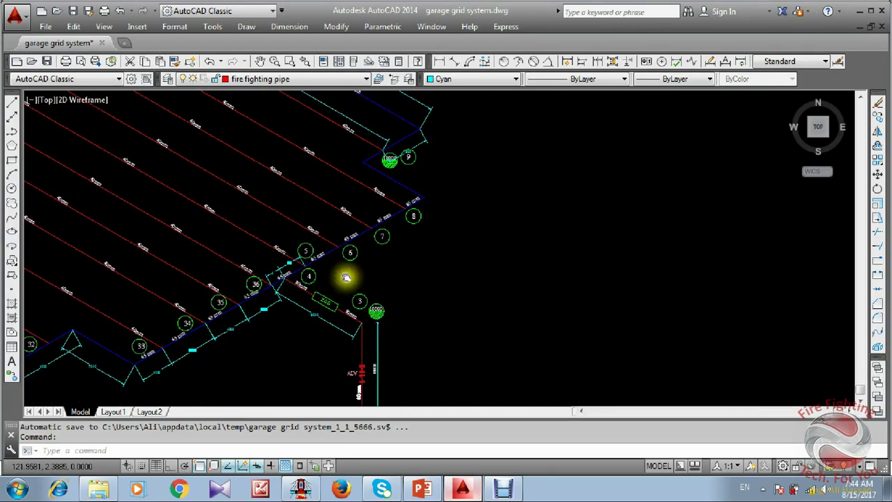
{"action": "scroll", "coordinate": [389, 261], "scroll_direction": "up", "scroll_amount": 6}
{"action": "middle_click_drag", "start_coordinate": [424, 258], "coordinate": [240, 297]}
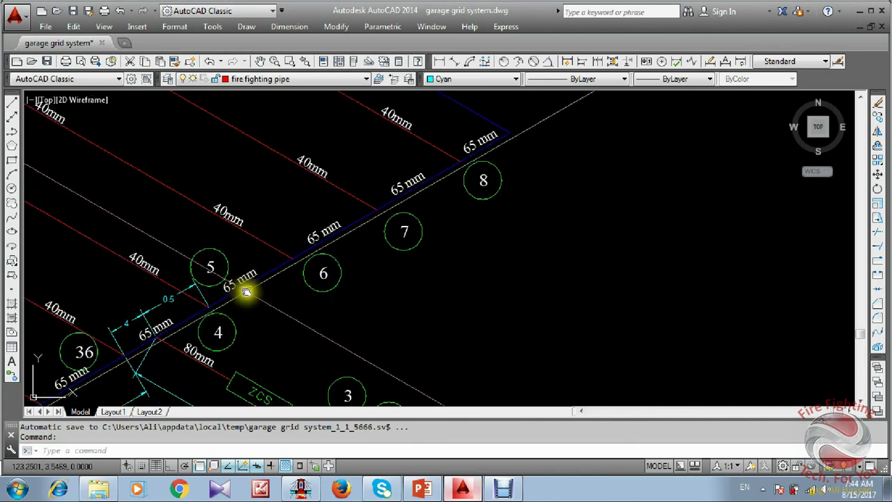
{"action": "middle_click_drag", "start_coordinate": [413, 198], "coordinate": [409, 245]}
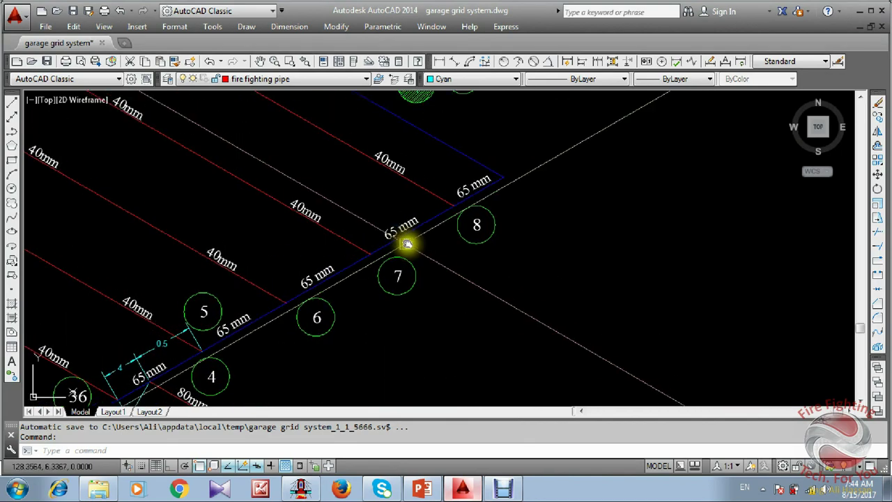
{"action": "scroll", "coordinate": [408, 244], "scroll_direction": "down", "scroll_amount": 5}
{"action": "middle_click_drag", "start_coordinate": [450, 216], "coordinate": [448, 255]}
{"action": "scroll", "coordinate": [447, 255], "scroll_direction": "up", "scroll_amount": 1}
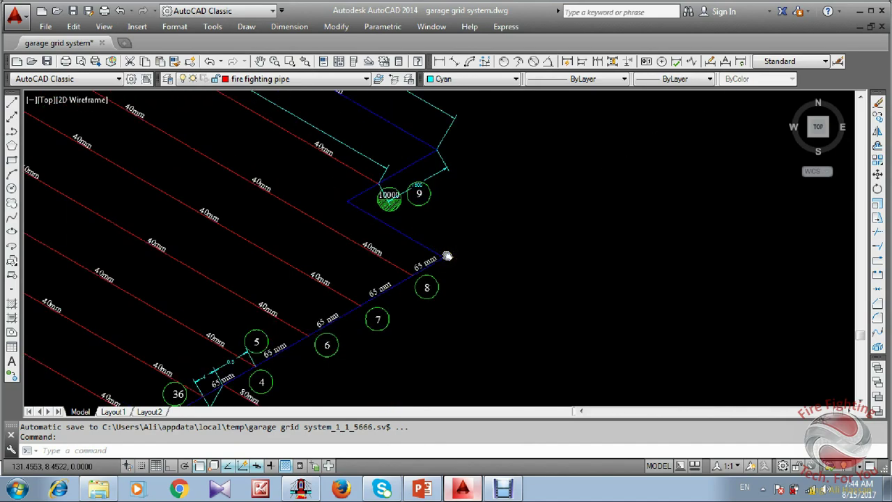
{"action": "scroll", "coordinate": [447, 255], "scroll_direction": "down", "scroll_amount": 1}
{"action": "scroll", "coordinate": [411, 216], "scroll_direction": "up", "scroll_amount": 2}
{"action": "scroll", "coordinate": [419, 229], "scroll_direction": "down", "scroll_amount": 10}
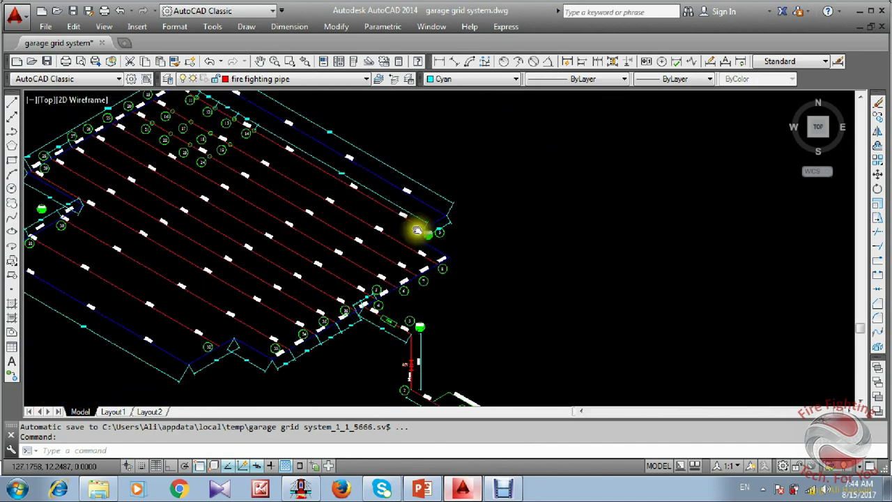
{"action": "scroll", "coordinate": [209, 201], "scroll_direction": "up", "scroll_amount": 4}
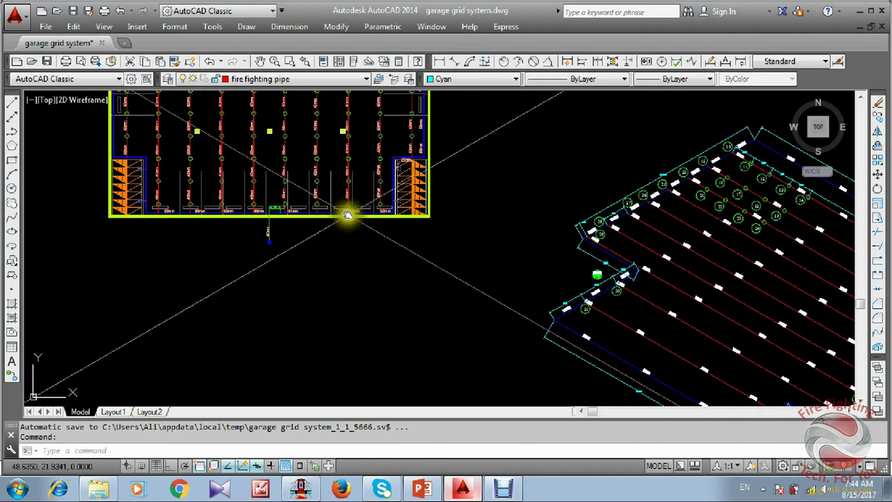
{"action": "left_click", "coordinate": [453, 61]}
{"action": "scroll", "coordinate": [291, 227], "scroll_direction": "up", "scroll_amount": 8}
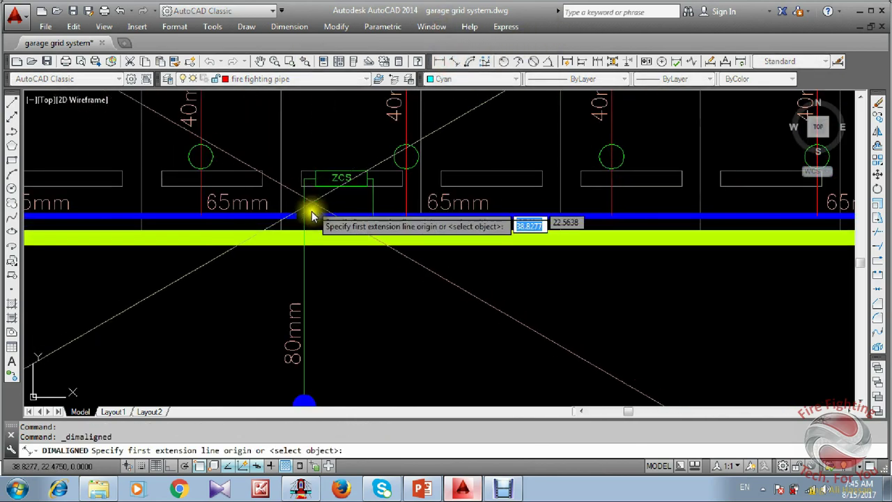
{"action": "left_click", "coordinate": [305, 226]}
{"action": "scroll", "coordinate": [314, 237], "scroll_direction": "down", "scroll_amount": 5}
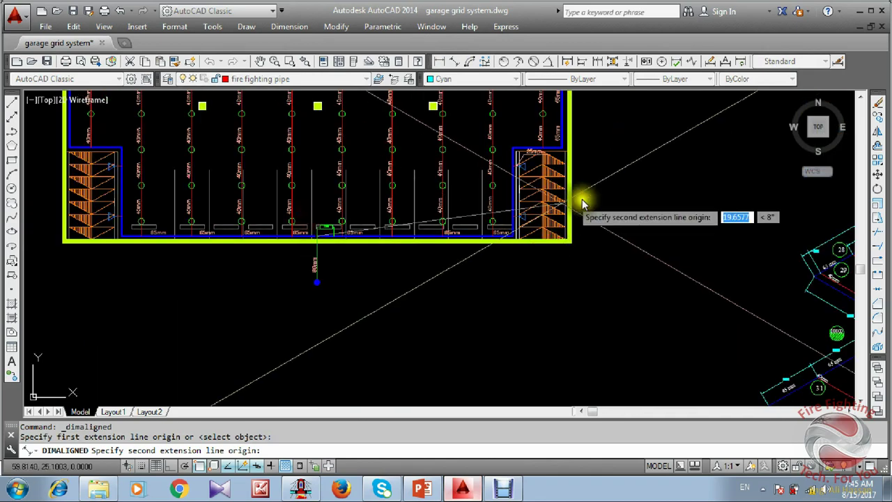
{"action": "scroll", "coordinate": [554, 157], "scroll_direction": "up", "scroll_amount": 4}
{"action": "left_click", "coordinate": [556, 129]}
{"action": "middle_click_drag", "start_coordinate": [510, 265], "coordinate": [524, 165]}
{"action": "scroll", "coordinate": [524, 165], "scroll_direction": "down", "scroll_amount": 2}
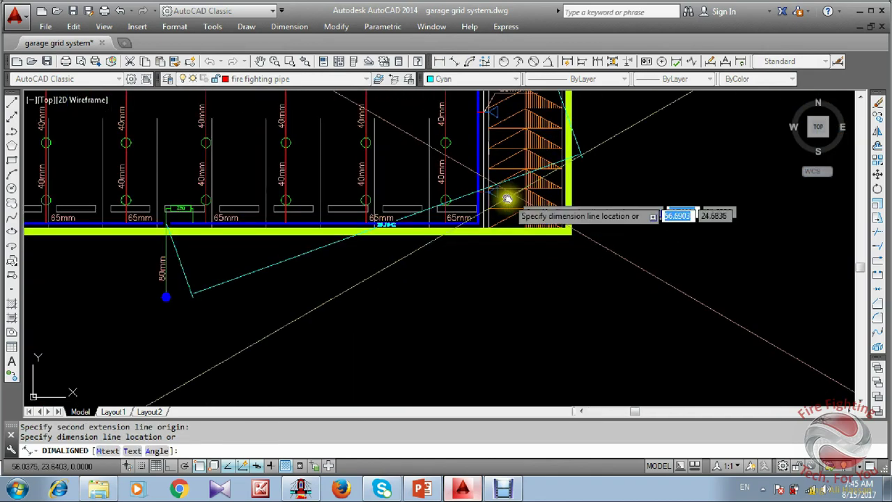
{"action": "key", "text": "Escape"}
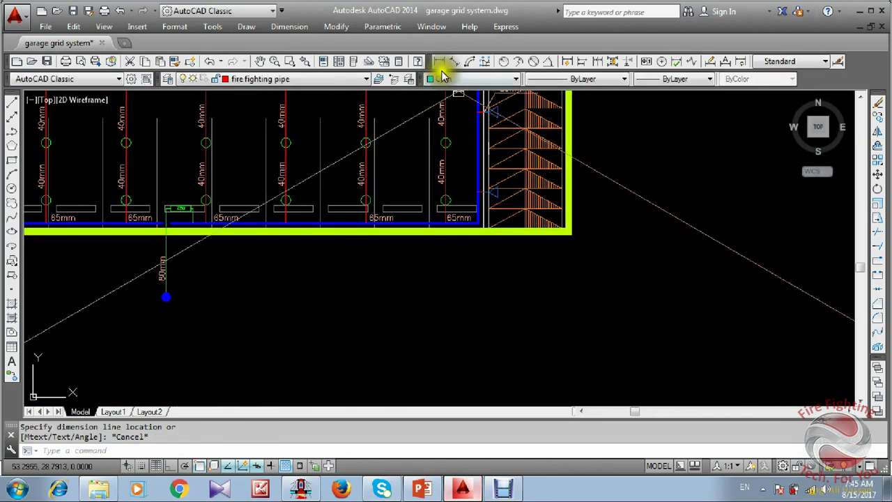
Add a horizontal linear dimension below the plan from the 80 mm feed pipe connection to the outer perimeter pipe beside the ramp.
{"action": "left_click", "coordinate": [442, 75]}
{"action": "left_click", "coordinate": [438, 63]}
{"action": "left_click", "coordinate": [438, 62]}
{"action": "scroll", "coordinate": [186, 212], "scroll_direction": "up", "scroll_amount": 2}
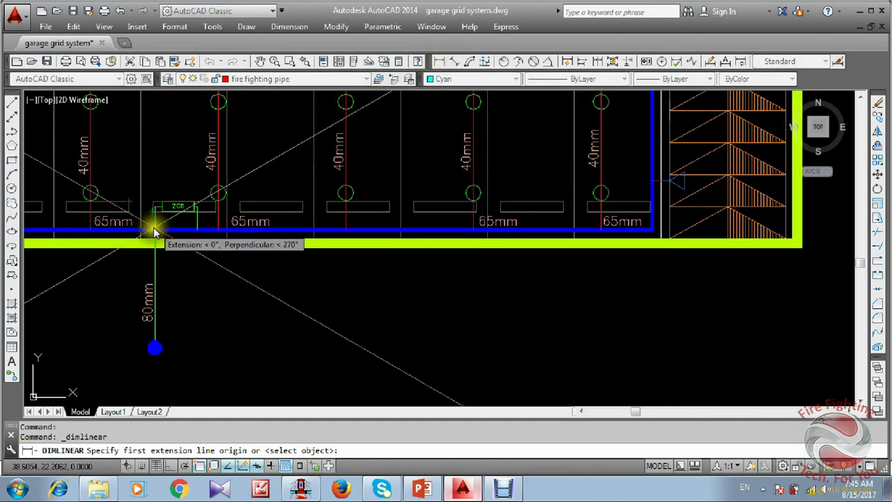
{"action": "scroll", "coordinate": [155, 232], "scroll_direction": "up", "scroll_amount": 4}
{"action": "left_click", "coordinate": [155, 230]}
{"action": "scroll", "coordinate": [197, 258], "scroll_direction": "down", "scroll_amount": 8}
{"action": "scroll", "coordinate": [433, 165], "scroll_direction": "up", "scroll_amount": 2}
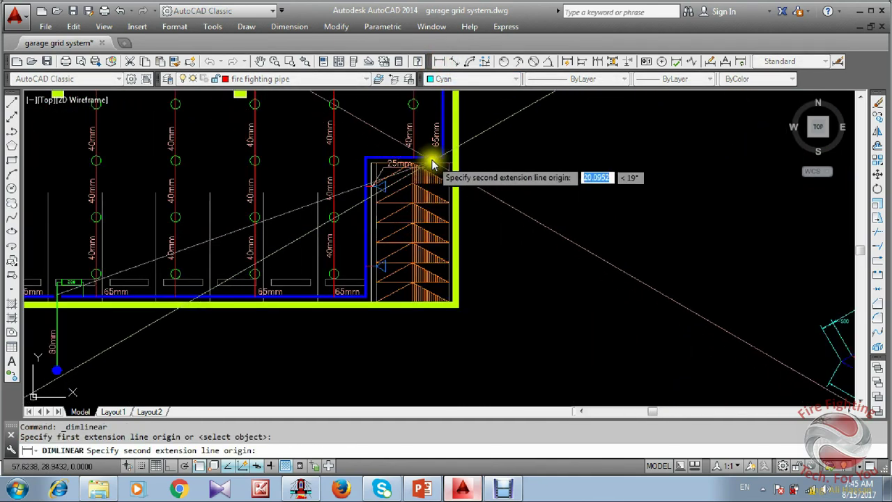
{"action": "left_click", "coordinate": [436, 197]}
{"action": "scroll", "coordinate": [344, 329], "scroll_direction": "down", "scroll_amount": 2}
{"action": "scroll", "coordinate": [343, 328], "scroll_direction": "up", "scroll_amount": 3}
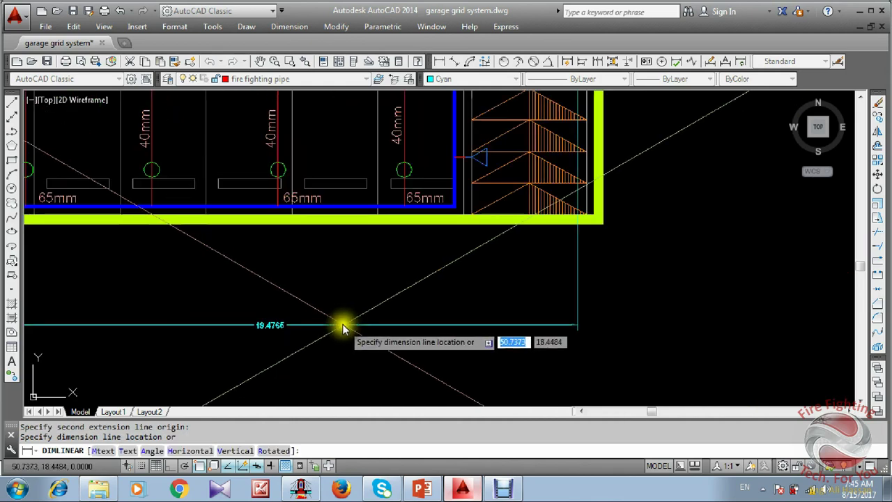
{"action": "left_click", "coordinate": [344, 333]}
{"action": "scroll", "coordinate": [255, 333], "scroll_direction": "up", "scroll_amount": 4}
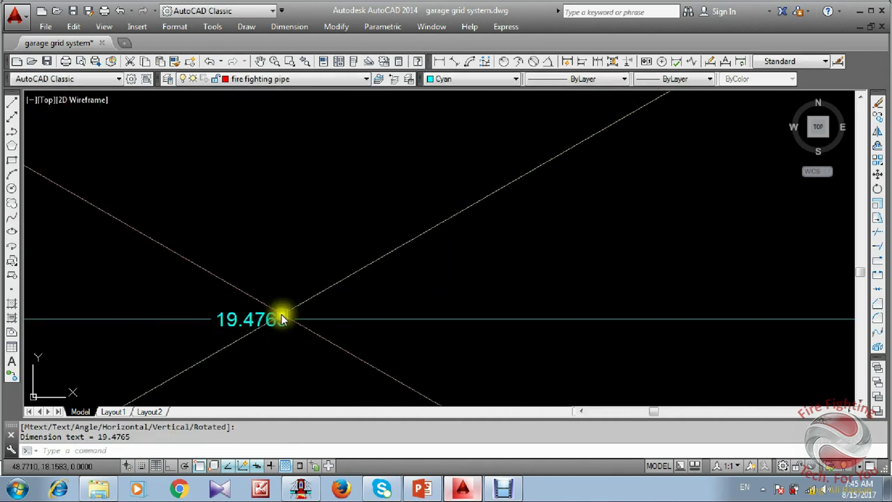
Switch back to Elite Fire and set the grid's Source Entry Point to 20 m.
{"action": "left_click", "coordinate": [465, 492]}
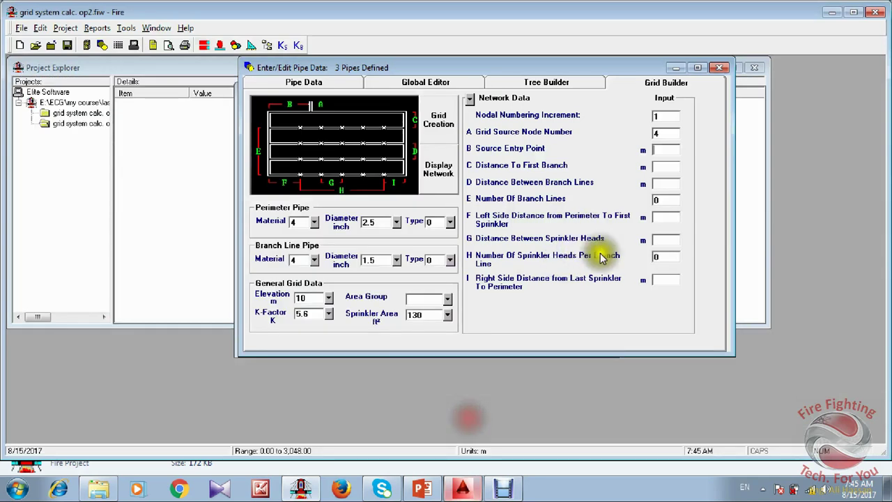
{"action": "left_click", "coordinate": [666, 148]}
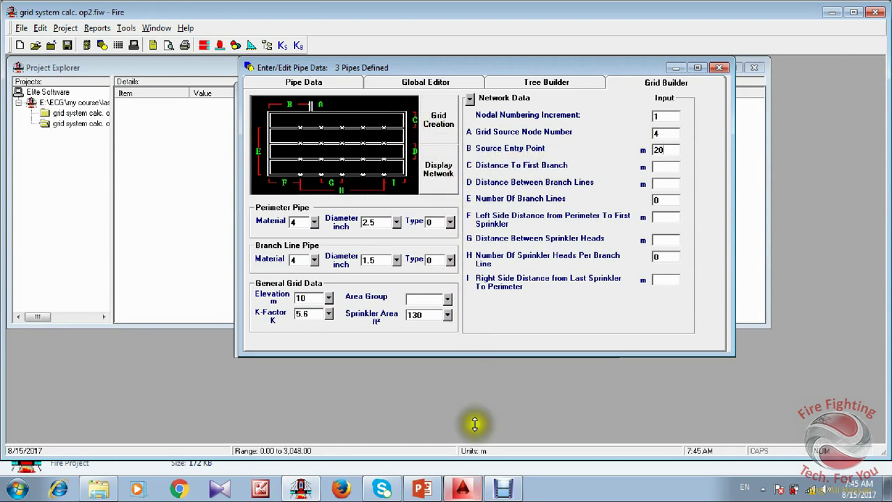
Compare the perimeter pipe, ramp corner and outermost branch line in the AutoCAD plan with the layout diagram in Elite Fire's Grid Builder.
{"action": "left_click", "coordinate": [467, 494]}
{"action": "scroll", "coordinate": [405, 216], "scroll_direction": "down", "scroll_amount": 6}
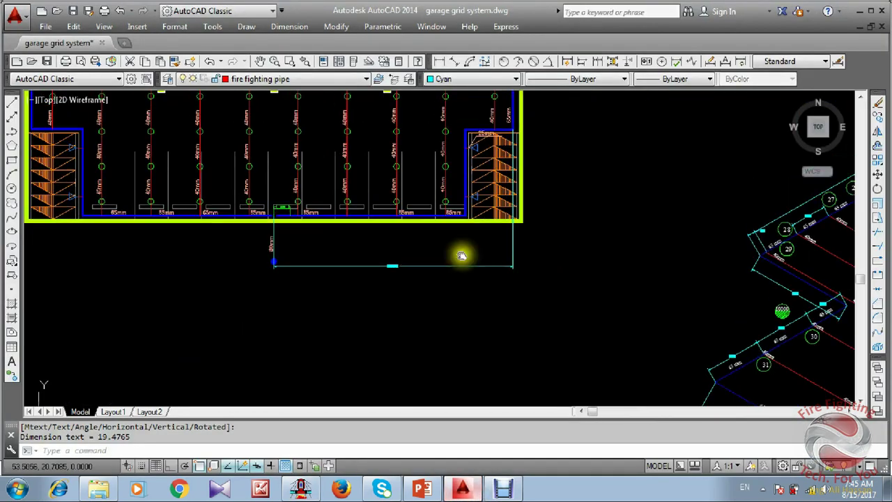
{"action": "scroll", "coordinate": [478, 244], "scroll_direction": "up", "scroll_amount": 2}
{"action": "scroll", "coordinate": [393, 230], "scroll_direction": "up", "scroll_amount": 3}
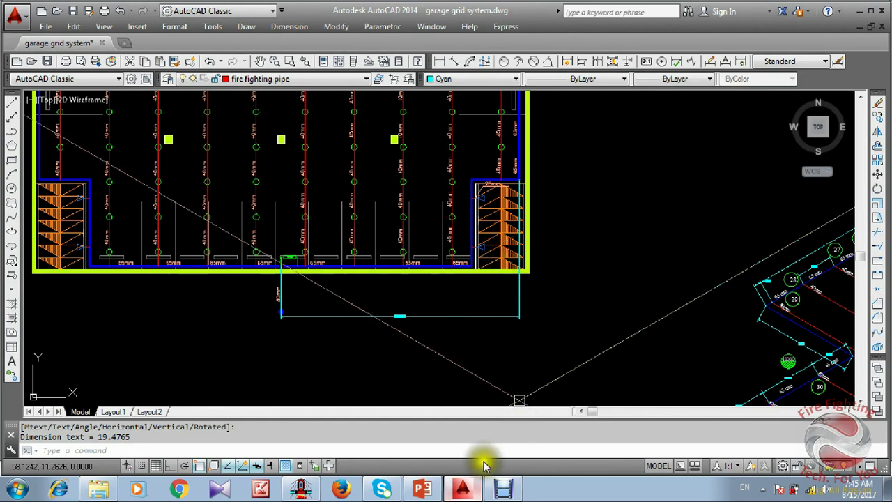
{"action": "left_click", "coordinate": [470, 492]}
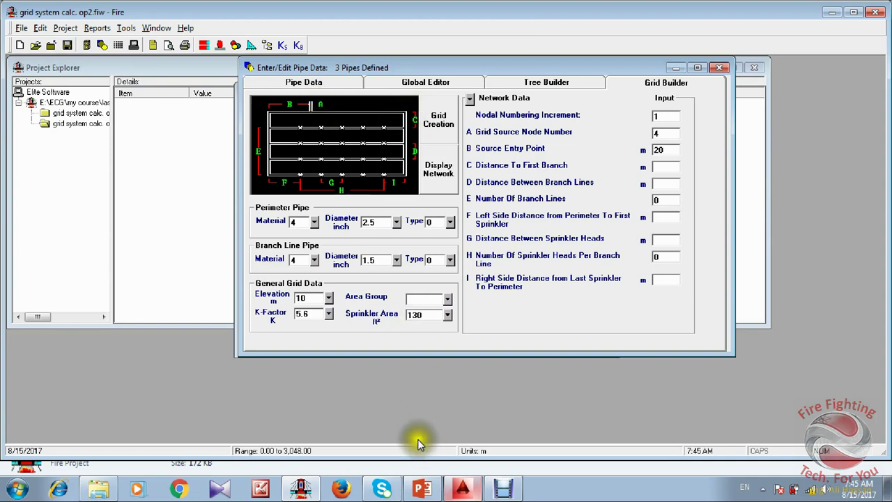
{"action": "left_click", "coordinate": [462, 489]}
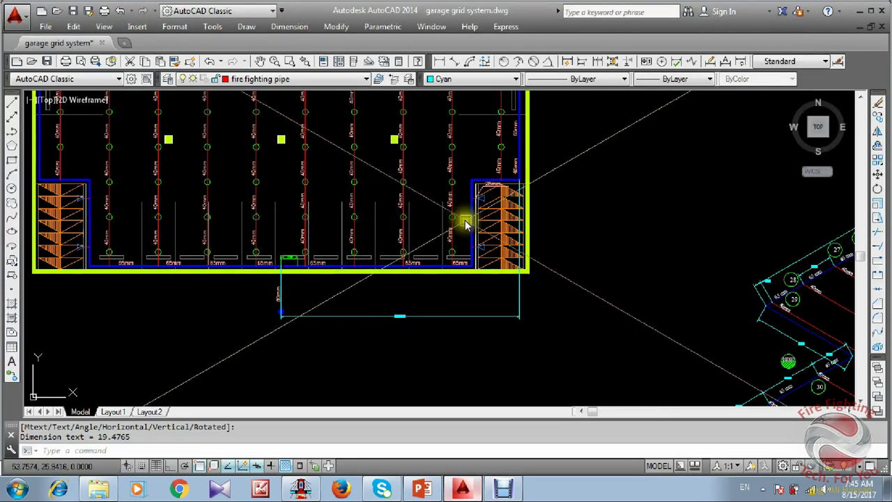
{"action": "scroll", "coordinate": [454, 251], "scroll_direction": "up", "scroll_amount": 4}
{"action": "middle_click_drag", "start_coordinate": [502, 274], "coordinate": [502, 283]}
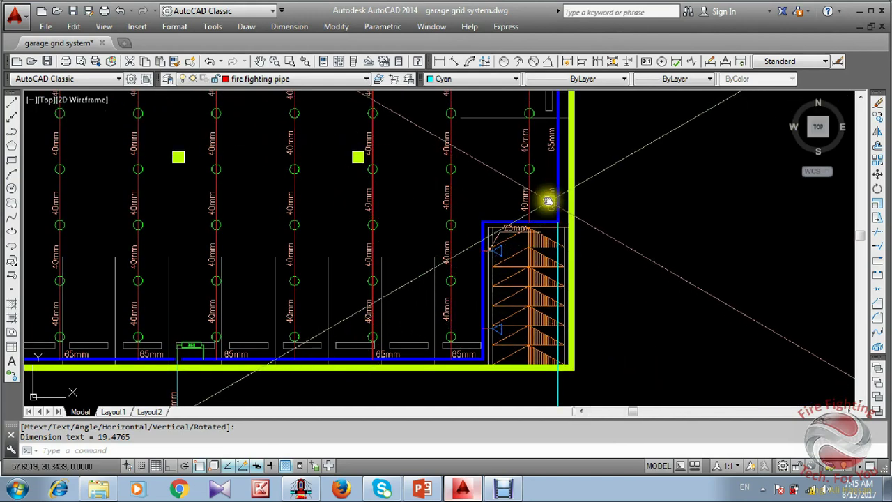
{"action": "scroll", "coordinate": [533, 213], "scroll_direction": "down", "scroll_amount": 2}
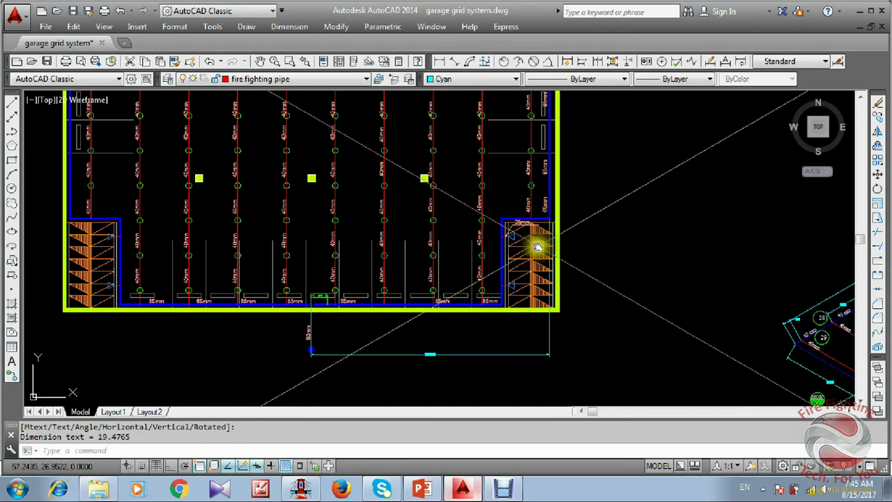
{"action": "mouse_move", "coordinate": [533, 281]}
{"action": "middle_mouse_down"}
{"action": "mouse_move", "coordinate": [354, 230]}
{"action": "mouse_move", "coordinate": [373, 273]}
{"action": "middle_mouse_up"}
{"action": "scroll", "coordinate": [354, 231], "scroll_direction": "down", "scroll_amount": 1}
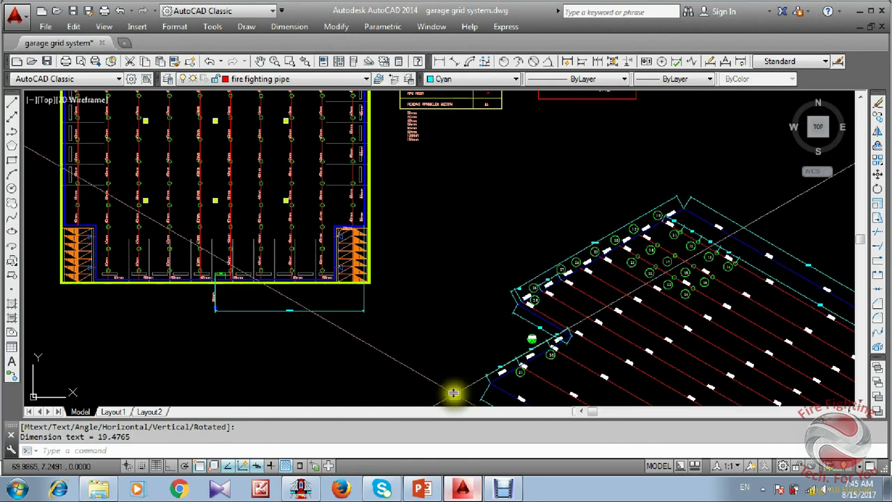
{"action": "left_click", "coordinate": [471, 491]}
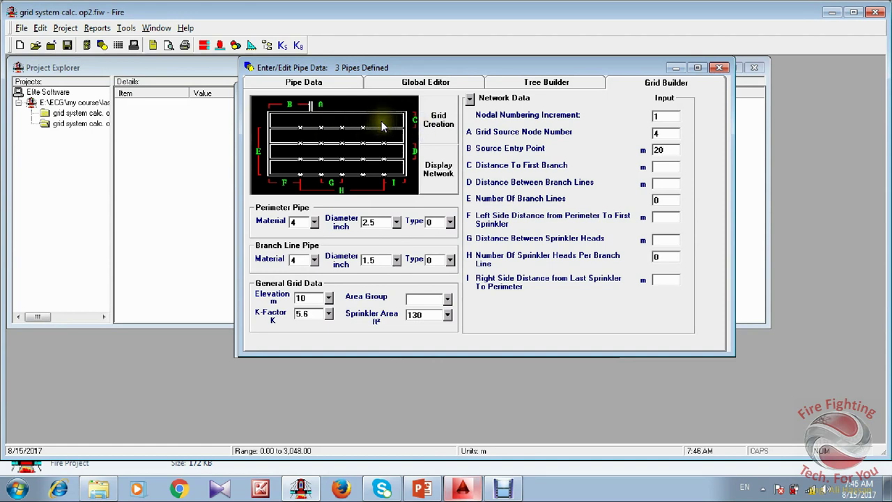
Switch to AutoCAD and add a horizontal linear dimension from the outermost 40 mm branch line to the perimeter pipe corner above the ramp.
{"action": "left_click", "coordinate": [465, 493]}
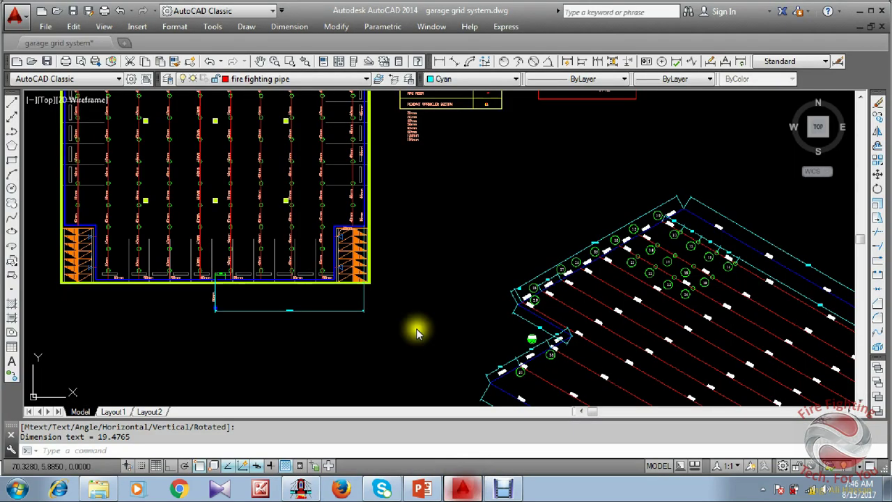
{"action": "scroll", "coordinate": [400, 233], "scroll_direction": "up", "scroll_amount": 5}
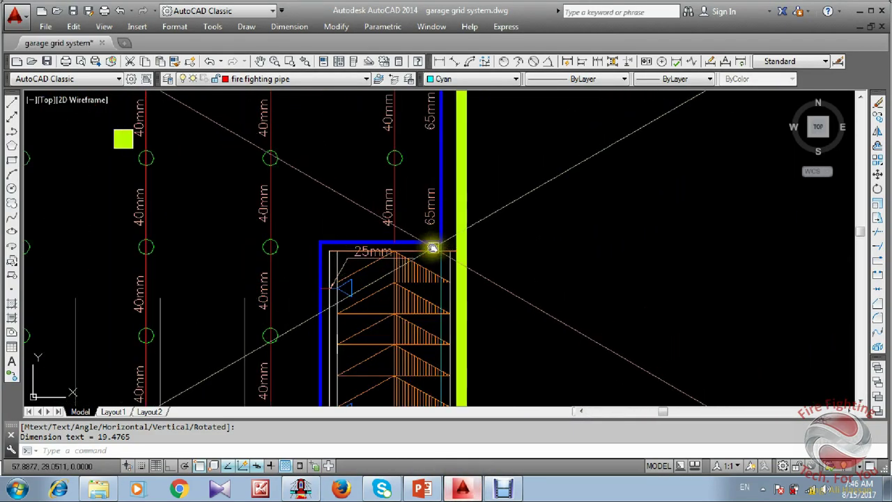
{"action": "scroll", "coordinate": [432, 247], "scroll_direction": "up", "scroll_amount": 2}
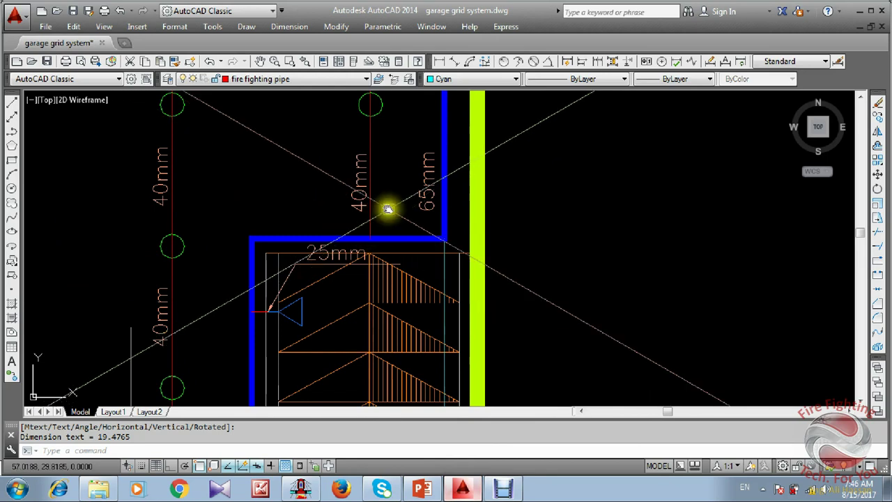
{"action": "left_click", "coordinate": [435, 62]}
{"action": "left_click", "coordinate": [371, 238]}
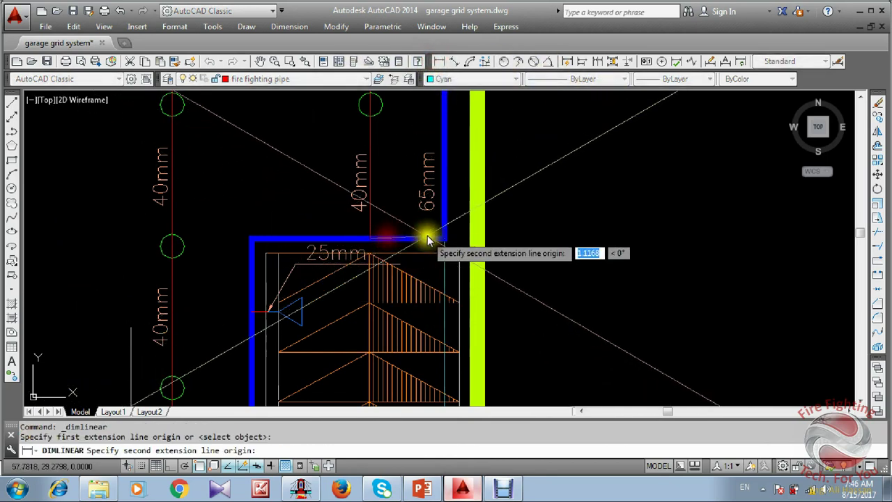
{"action": "left_click", "coordinate": [442, 239]}
{"action": "scroll", "coordinate": [418, 313], "scroll_direction": "up", "scroll_amount": 4}
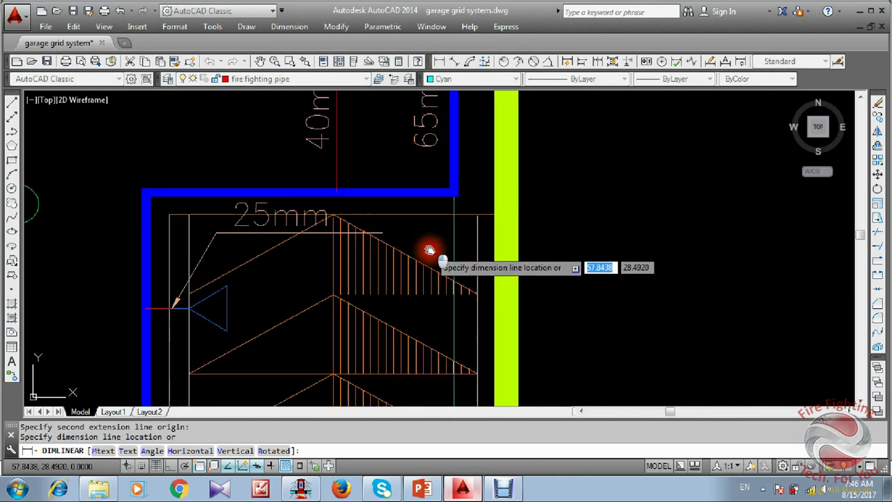
{"action": "left_click", "coordinate": [385, 258]}
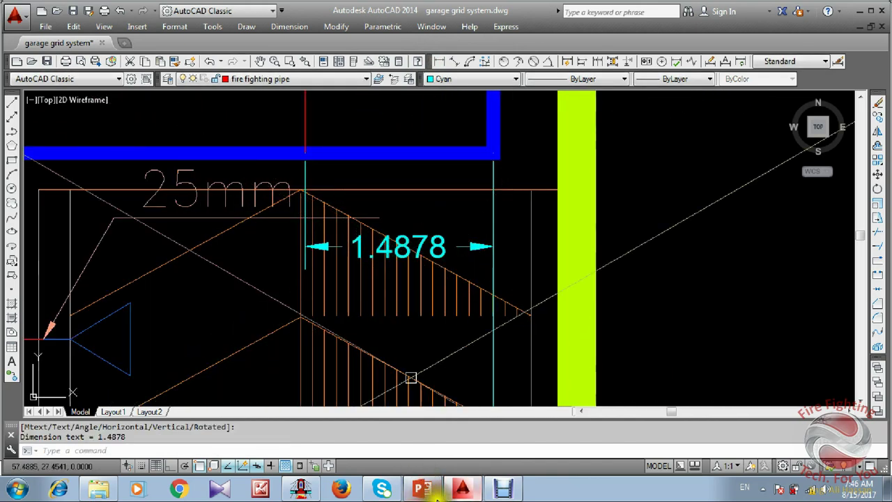
Set Distance To First Branch to 1.5 m in Elite Fire and return to the branch lines above the ramp in AutoCAD.
{"action": "left_click", "coordinate": [471, 487]}
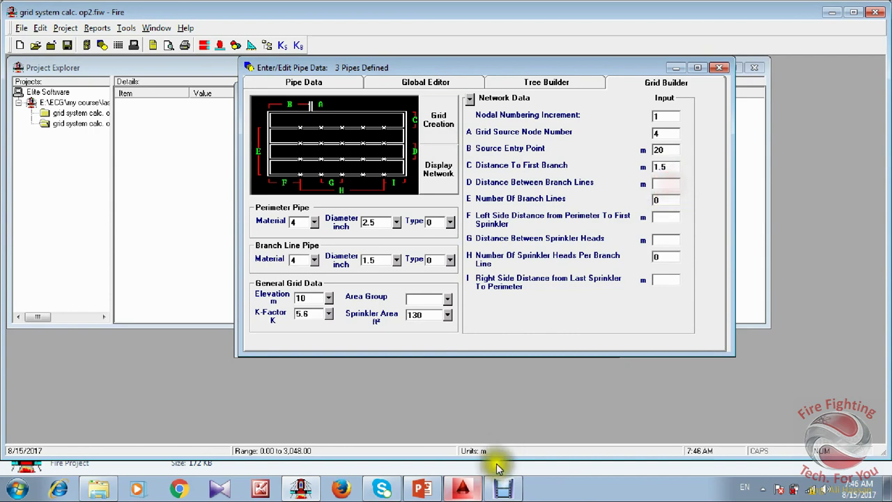
{"action": "left_click", "coordinate": [462, 488]}
{"action": "scroll", "coordinate": [417, 258], "scroll_direction": "down", "scroll_amount": 6}
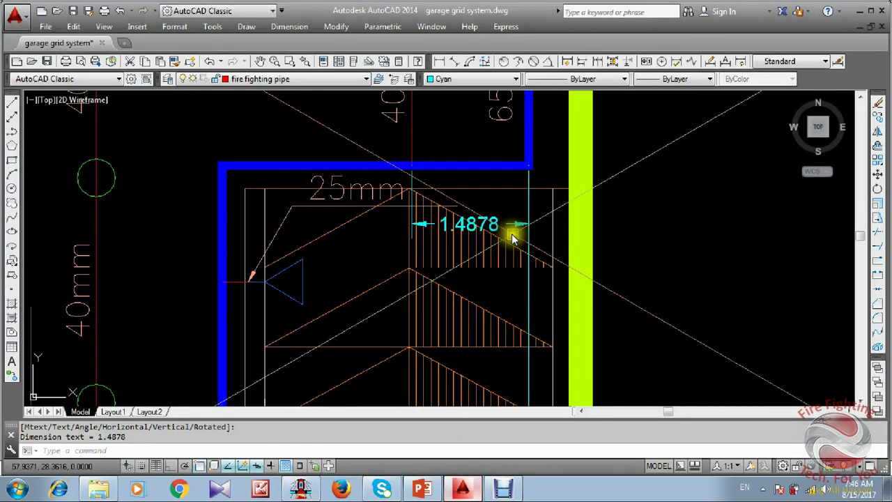
{"action": "middle_click_drag", "start_coordinate": [449, 200], "coordinate": [448, 147]}
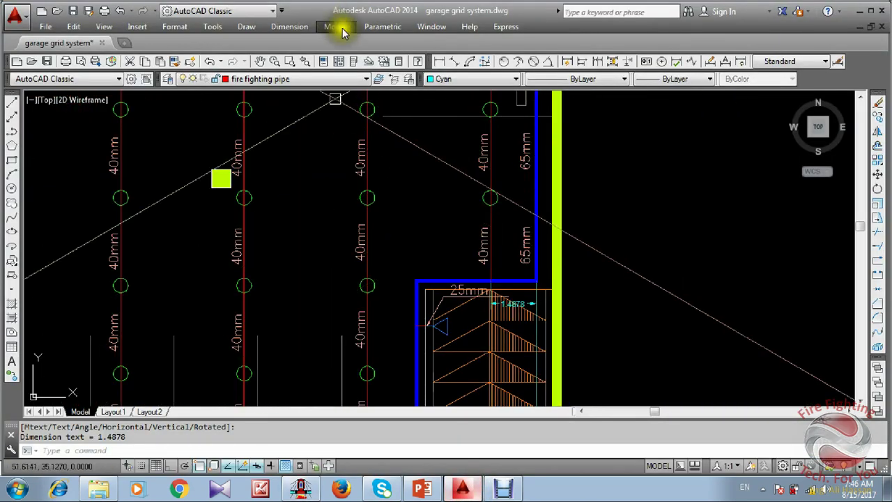
{"action": "left_click", "coordinate": [449, 62]}
{"action": "left_click", "coordinate": [488, 135]}
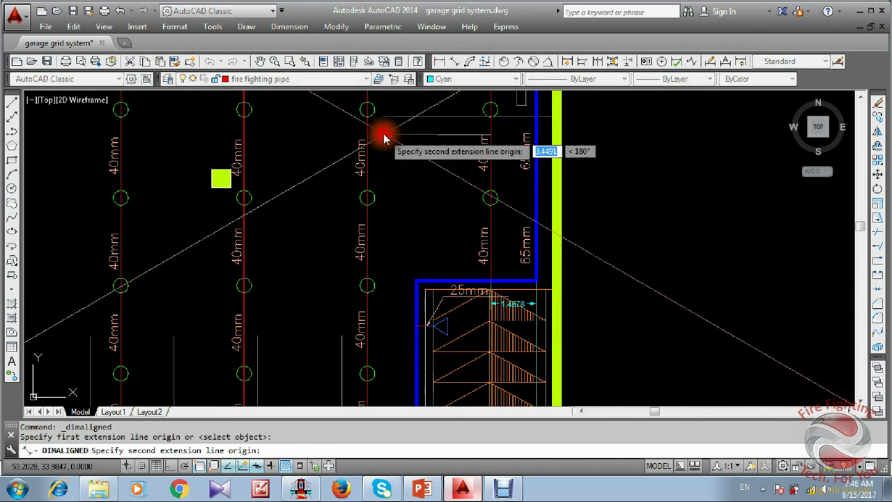
{"action": "left_click", "coordinate": [389, 159]}
{"action": "key", "text": "Escape"}
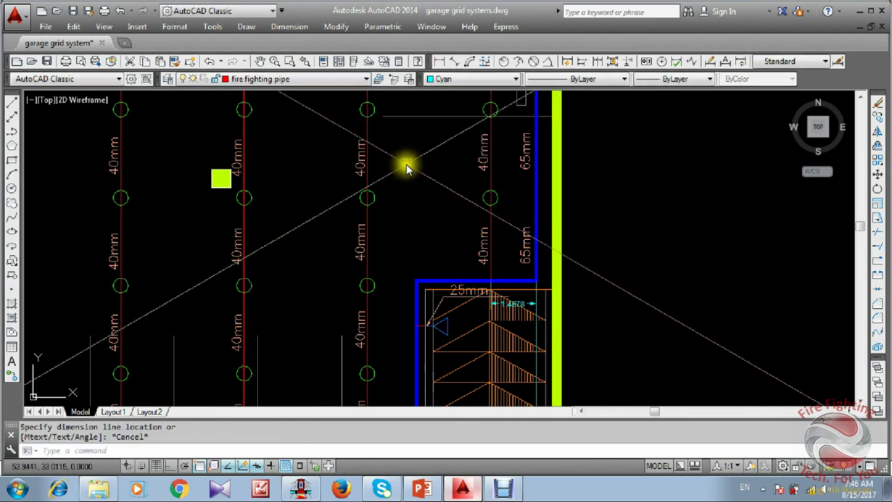
{"action": "left_click", "coordinate": [440, 62]}
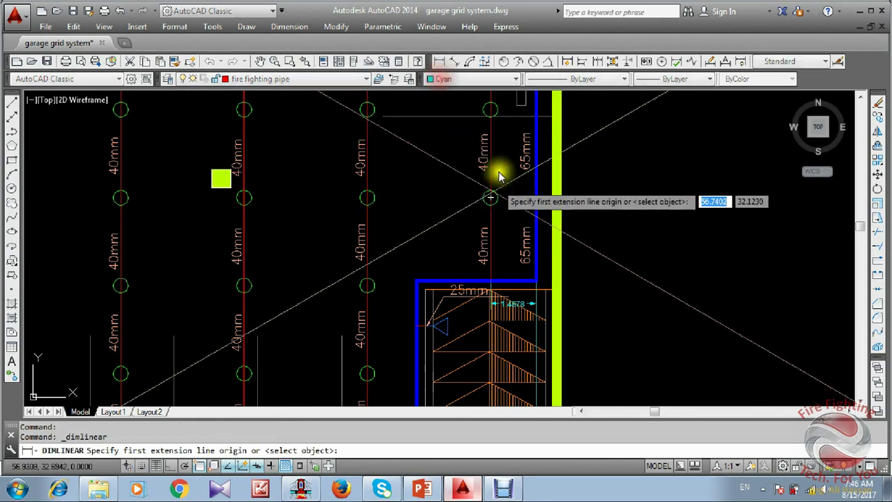
{"action": "left_click", "coordinate": [490, 111]}
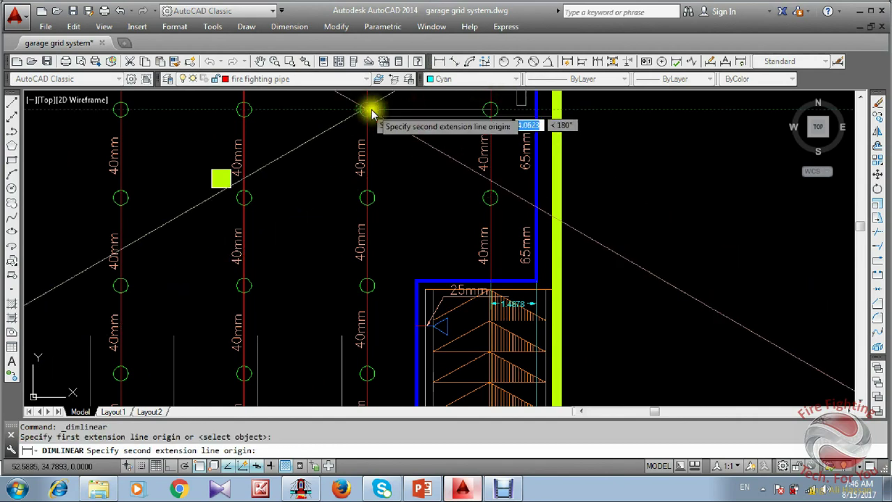
Turn on Ortho, cancel the pending dimension, and change the snap type to Rectangular snap in the drafting settings.
{"action": "key", "text": "F8"}
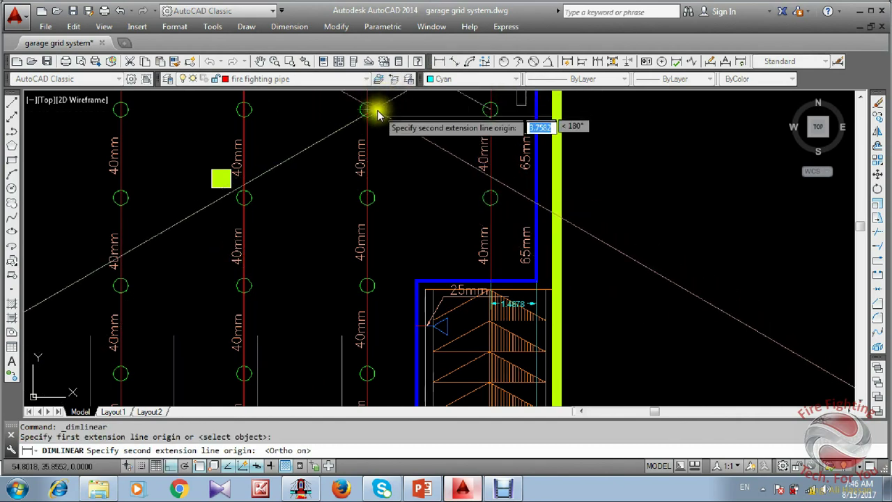
{"action": "middle_click_drag", "start_coordinate": [390, 167], "coordinate": [393, 246]}
{"action": "key", "text": "Escape"}
{"action": "type", "text": "o"}
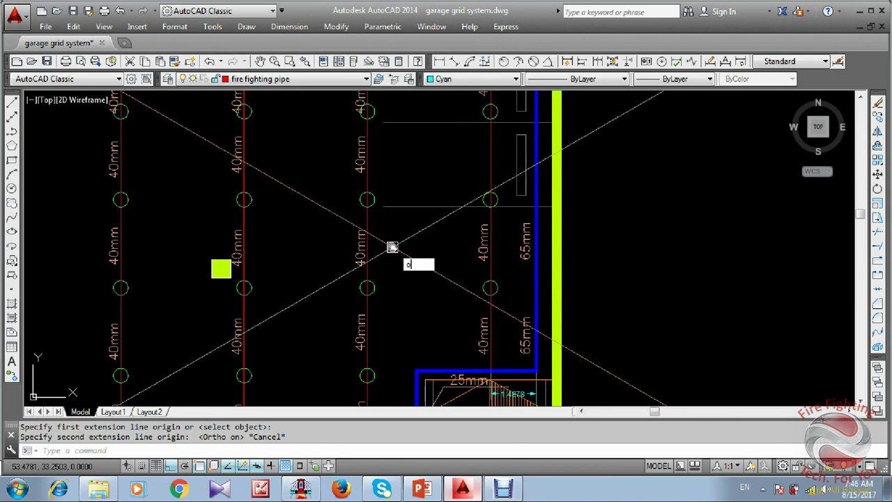
{"action": "type", "text": "s"}
{"action": "key", "text": "Return"}
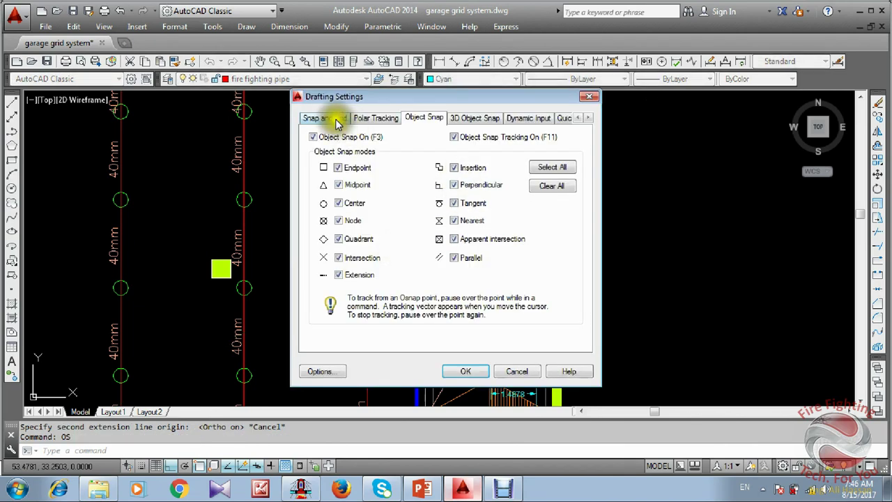
{"action": "left_click", "coordinate": [325, 119]}
{"action": "left_click", "coordinate": [368, 299]}
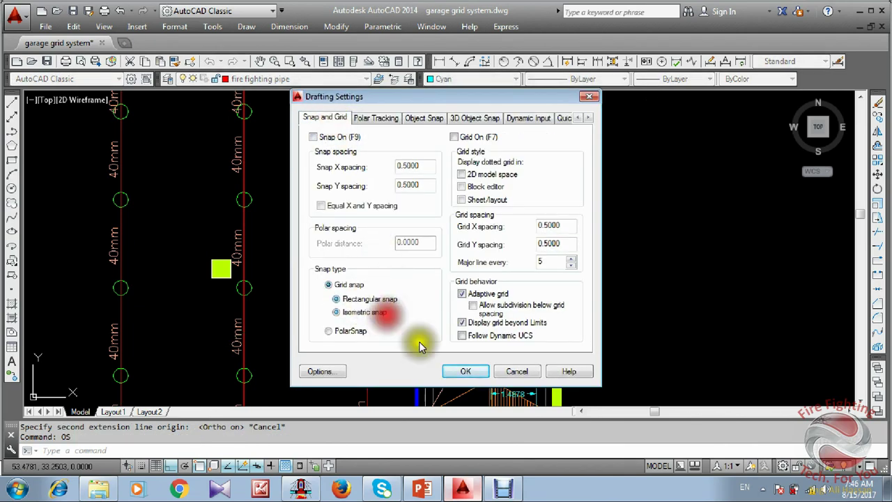
{"action": "left_click", "coordinate": [463, 370]}
Add a horizontal linear dimension between facing sprinklers on the outermost branch line and the branch line beside it.
{"action": "left_click", "coordinate": [446, 61]}
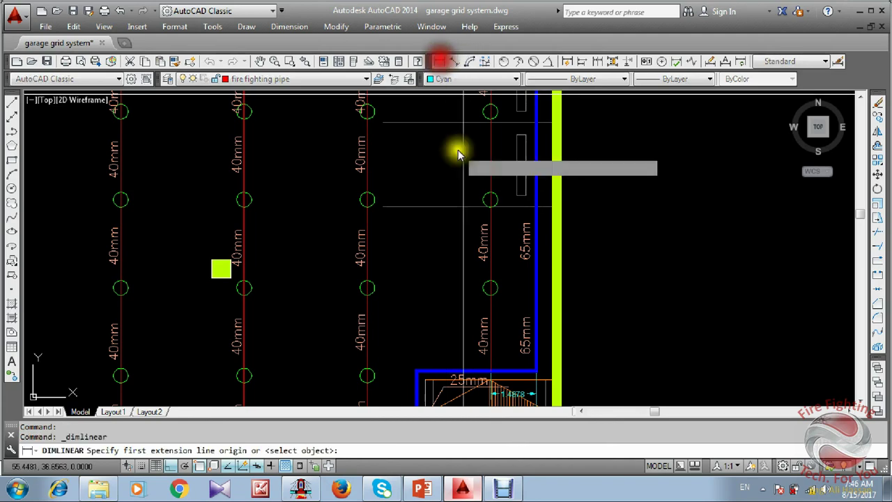
{"action": "left_click", "coordinate": [489, 201]}
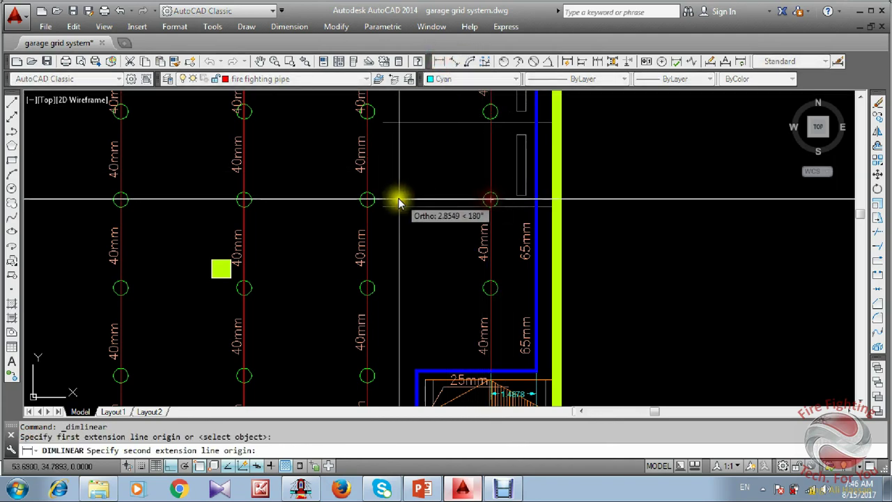
{"action": "left_click", "coordinate": [367, 200]}
{"action": "left_click", "coordinate": [418, 242]}
{"action": "scroll", "coordinate": [418, 244], "scroll_direction": "up", "scroll_amount": 3}
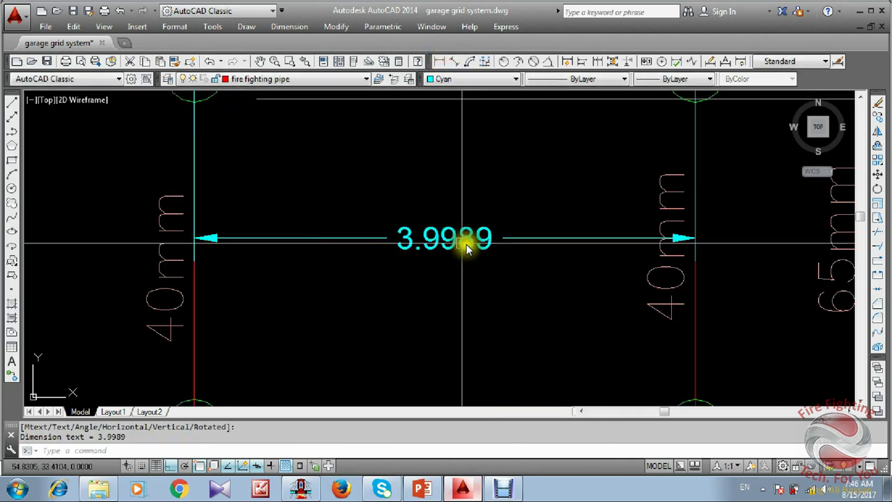
Switch to Elite Fire and set the grid's Distance Between Branch Lines to 4 m.
{"action": "left_click", "coordinate": [463, 488]}
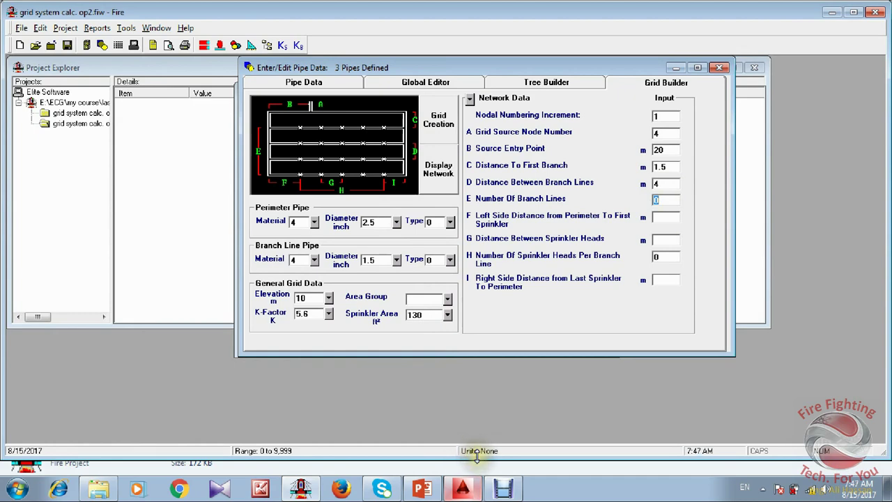
{"action": "left_click", "coordinate": [463, 488]}
{"action": "left_click", "coordinate": [464, 488]}
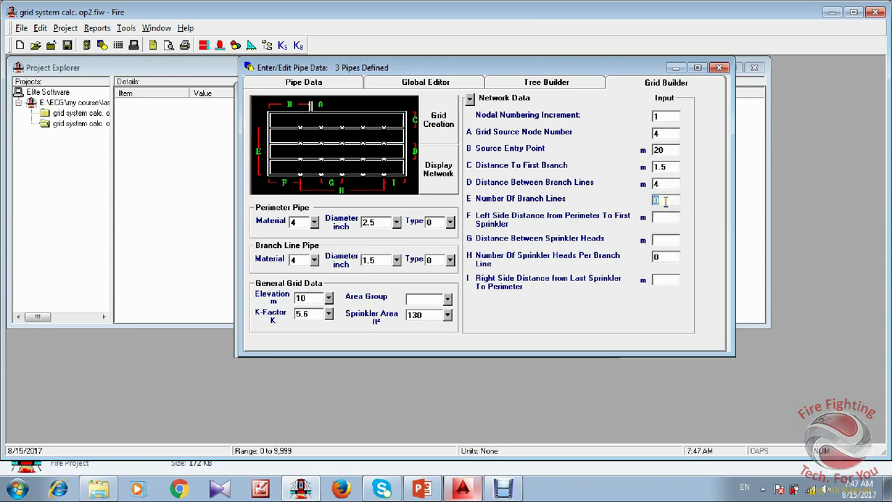
Count the branch lines across the AutoCAD floor plan and set Number Of Branch Lines to 10 in Elite Fire.
{"action": "left_click", "coordinate": [469, 492]}
{"action": "scroll", "coordinate": [470, 299], "scroll_direction": "down", "scroll_amount": 5}
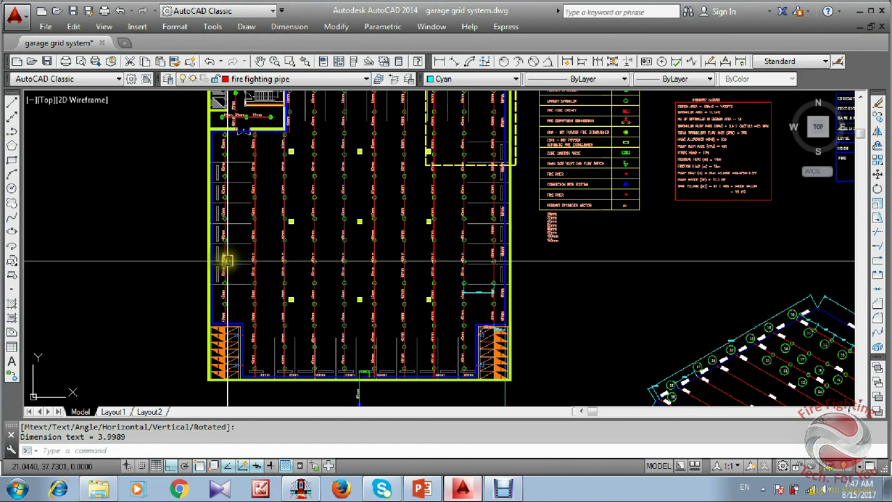
{"action": "left_click", "coordinate": [477, 492]}
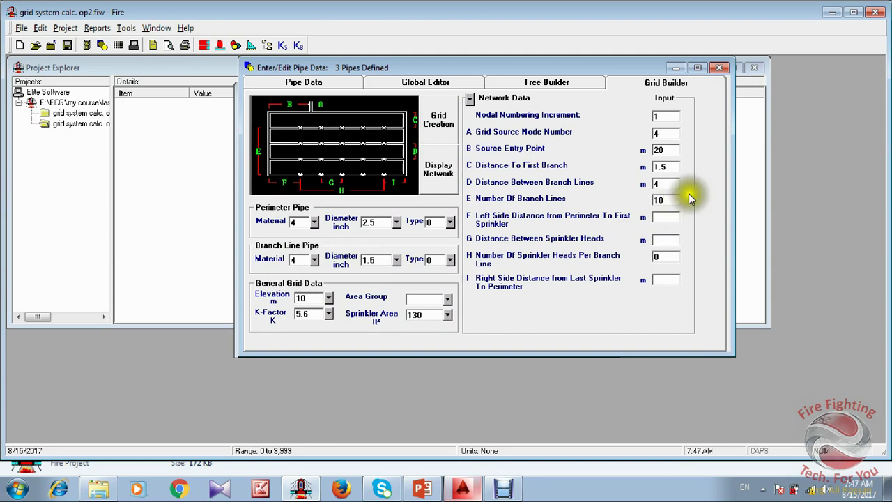
Switch to AutoCAD and measure the distance from the outermost branch line's top sprinkler to the perimeter pipe above it.
{"action": "left_click", "coordinate": [669, 217]}
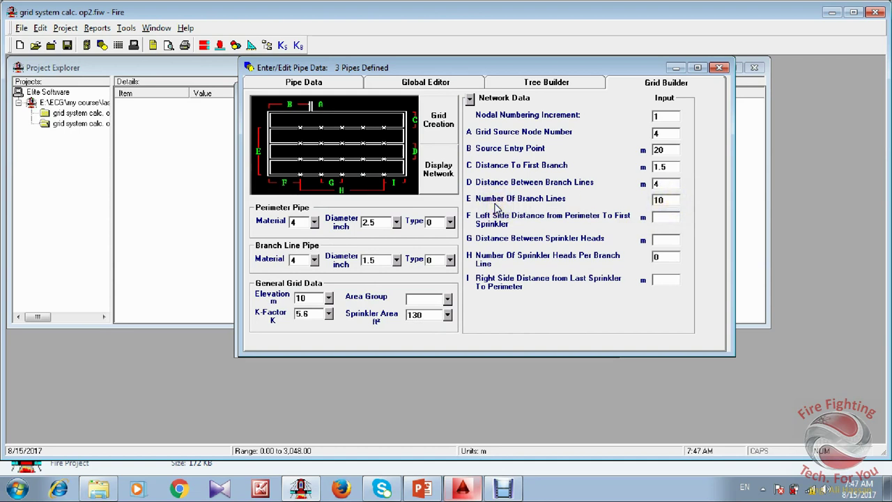
{"action": "double_click", "coordinate": [666, 200]}
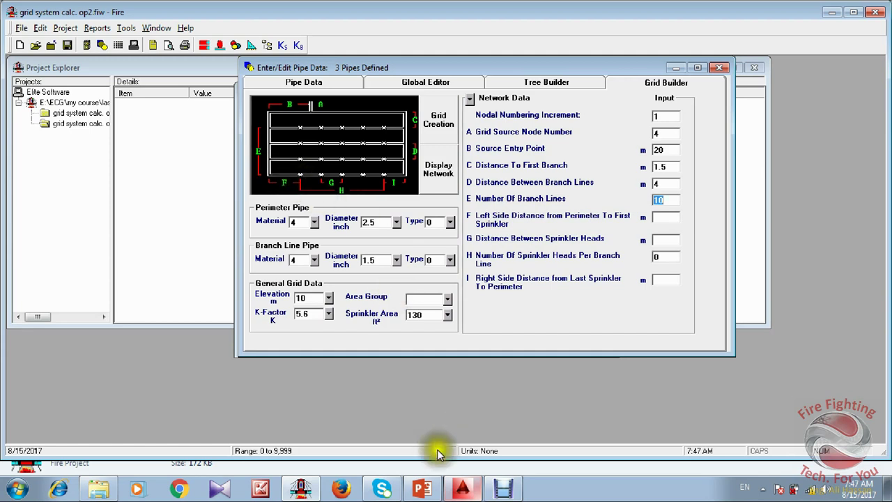
{"action": "left_click", "coordinate": [462, 490]}
{"action": "scroll", "coordinate": [397, 209], "scroll_direction": "down", "scroll_amount": 2}
{"action": "scroll", "coordinate": [488, 173], "scroll_direction": "up", "scroll_amount": 5}
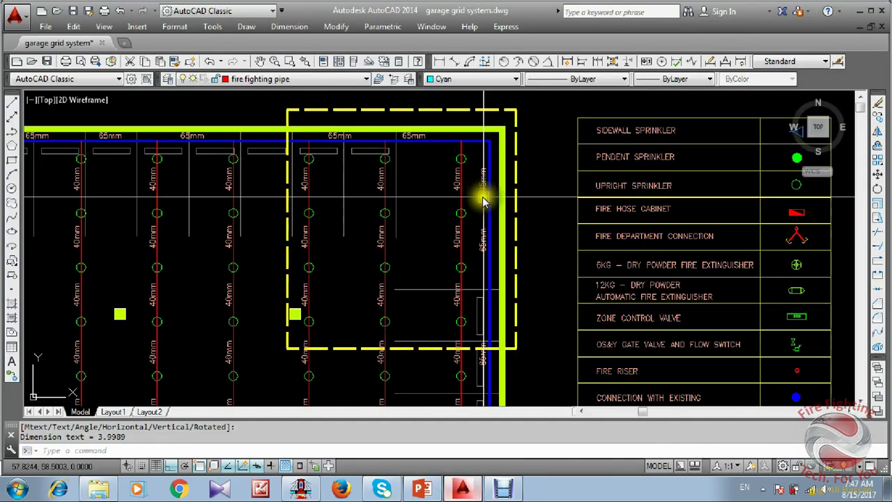
{"action": "scroll", "coordinate": [474, 163], "scroll_direction": "up", "scroll_amount": 2}
{"action": "scroll", "coordinate": [471, 201], "scroll_direction": "up", "scroll_amount": 2}
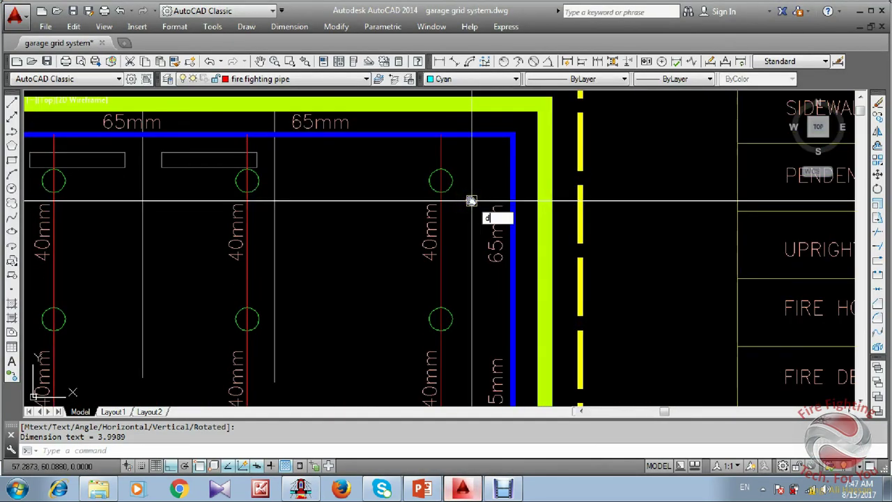
{"action": "type", "text": "i"}
{"action": "key", "text": "Return"}
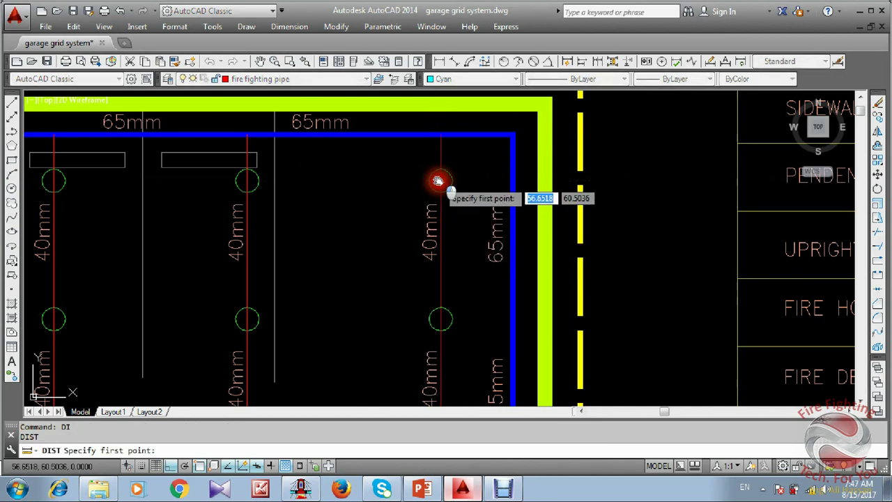
{"action": "left_click", "coordinate": [438, 181]}
{"action": "left_click", "coordinate": [423, 144]}
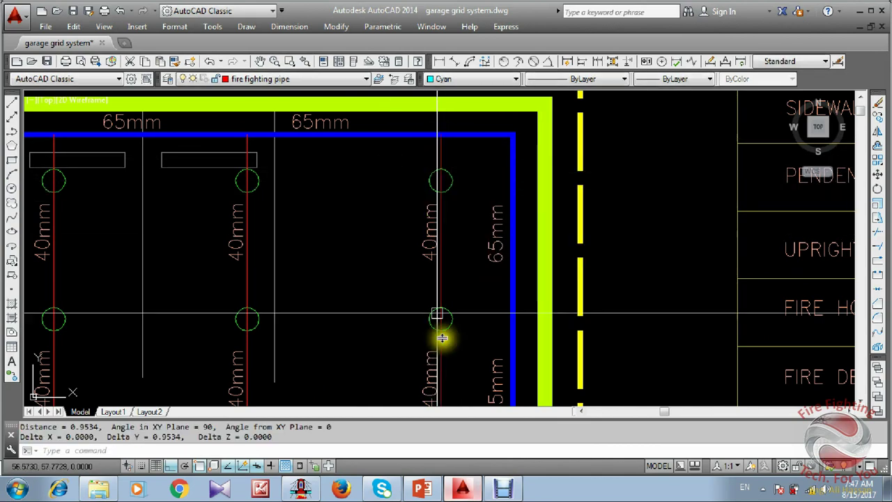
In Elite Fire, set the left side distance to first sprinkler to 1 m, sprinkler head spacing to 2.9 m and heads per branch line to 4.
{"action": "left_click", "coordinate": [459, 486]}
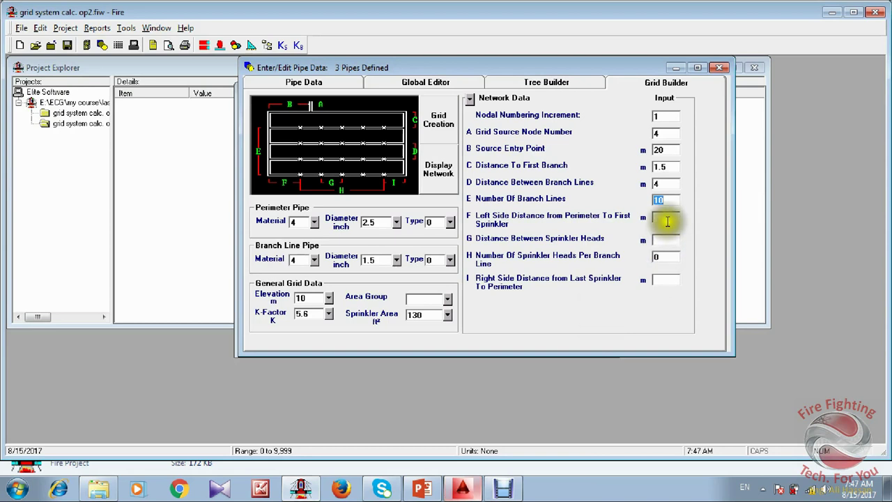
{"action": "left_click", "coordinate": [667, 222]}
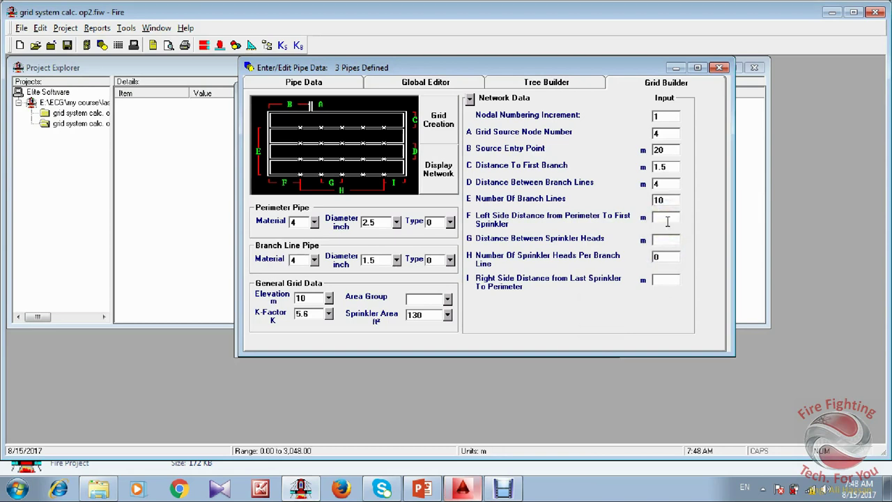
{"action": "left_click", "coordinate": [669, 240]}
{"action": "left_click", "coordinate": [668, 240]}
{"action": "left_click", "coordinate": [666, 258]}
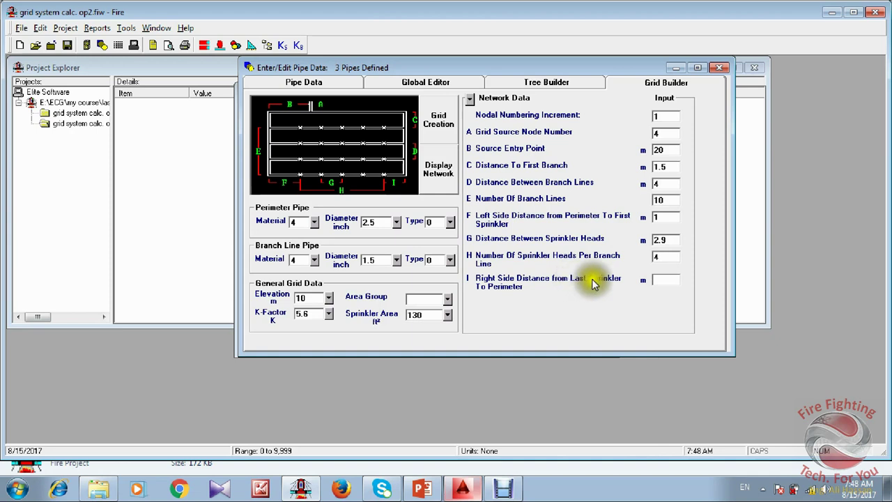
{"action": "left_click", "coordinate": [661, 280]}
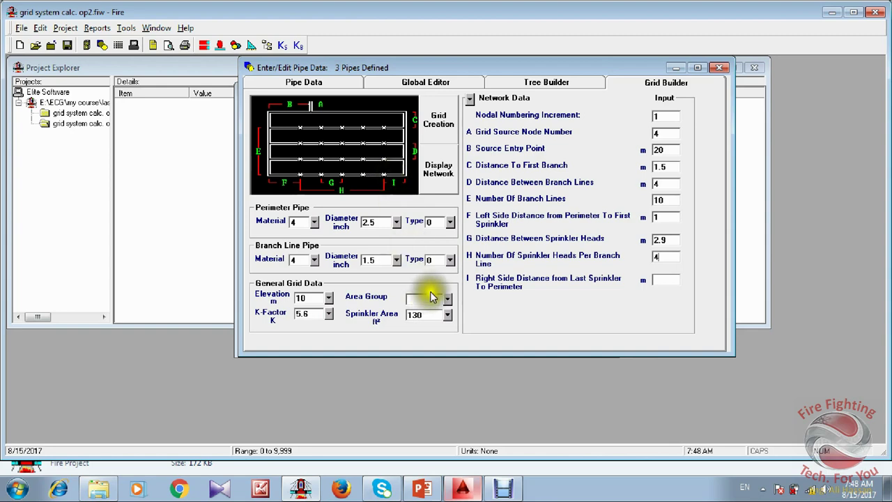
In AutoCAD, add a vertical linear dimension from the branch line's last design-area sprinkler to the perimeter pipe at the plan's lower edge.
{"action": "left_click", "coordinate": [462, 488]}
{"action": "scroll", "coordinate": [400, 230], "scroll_direction": "down", "scroll_amount": 3}
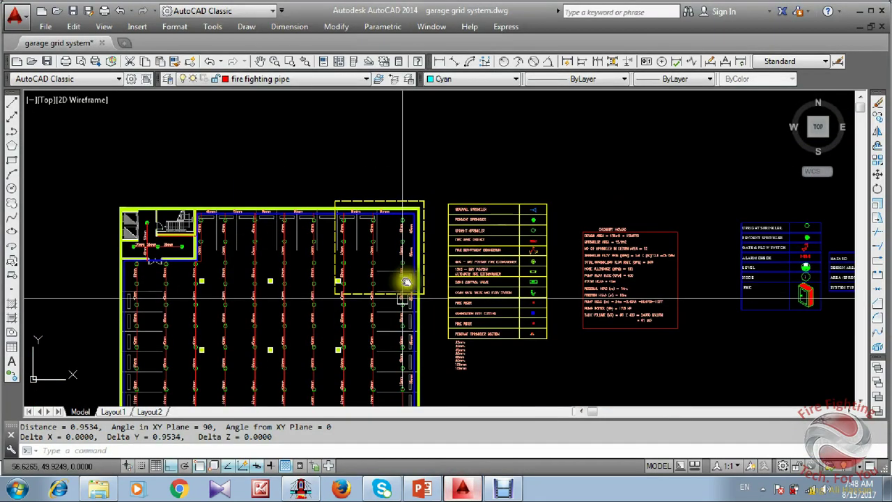
{"action": "middle_click_drag", "start_coordinate": [419, 295], "coordinate": [478, 123]}
{"action": "scroll", "coordinate": [442, 139], "scroll_direction": "up", "scroll_amount": 2}
{"action": "middle_click_drag", "start_coordinate": [442, 159], "coordinate": [324, 228]}
{"action": "scroll", "coordinate": [337, 225], "scroll_direction": "down", "scroll_amount": 3}
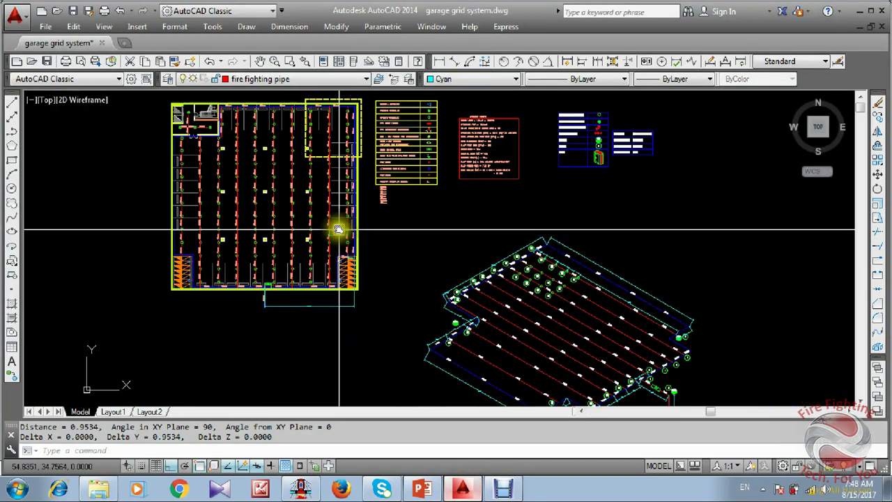
{"action": "scroll", "coordinate": [329, 193], "scroll_direction": "up", "scroll_amount": 4}
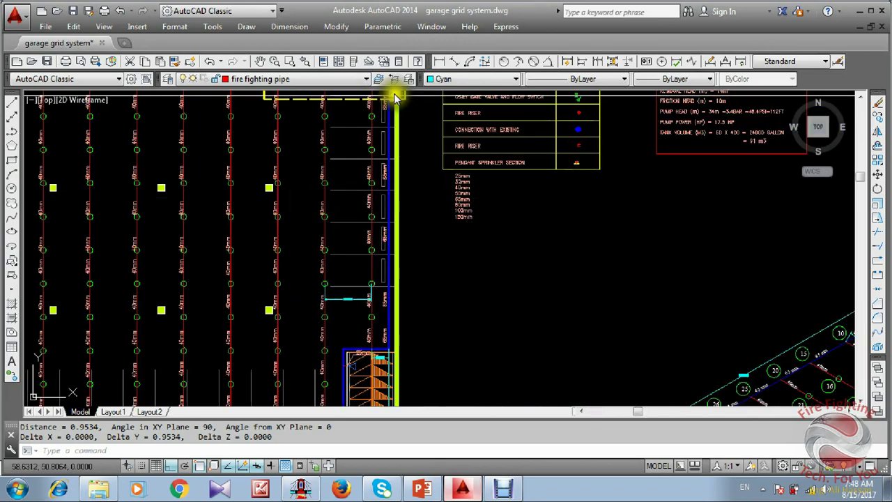
{"action": "left_click", "coordinate": [437, 62]}
{"action": "middle_click_drag", "start_coordinate": [336, 156], "coordinate": [346, 209]}
{"action": "scroll", "coordinate": [358, 168], "scroll_direction": "up", "scroll_amount": 2}
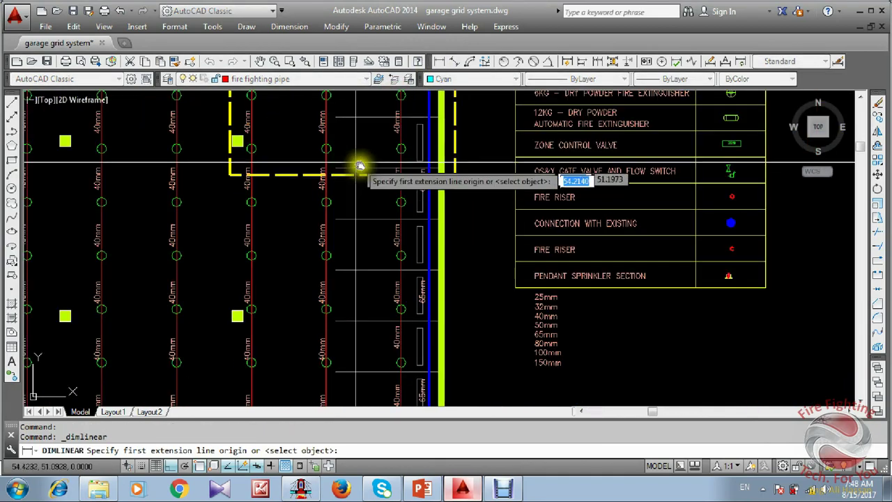
{"action": "scroll", "coordinate": [328, 143], "scroll_direction": "up", "scroll_amount": 2}
{"action": "left_click", "coordinate": [314, 146]}
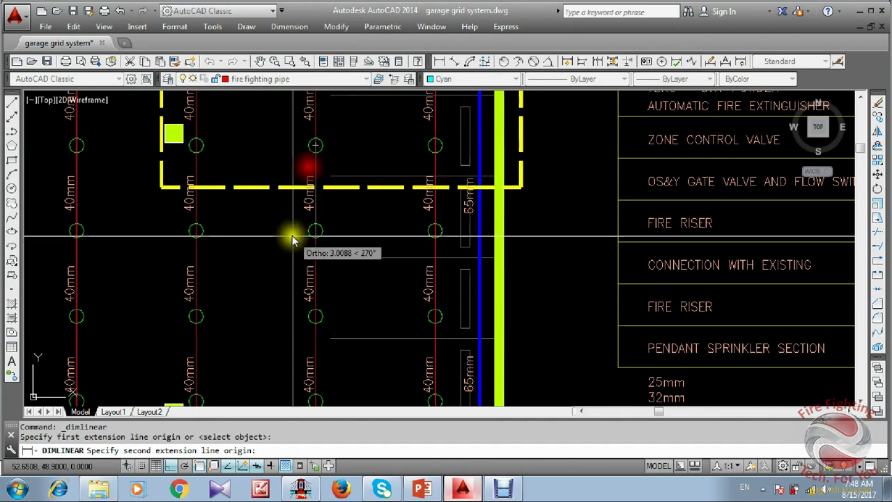
{"action": "scroll", "coordinate": [330, 139], "scroll_direction": "down", "scroll_amount": 5}
{"action": "scroll", "coordinate": [327, 263], "scroll_direction": "up", "scroll_amount": 5}
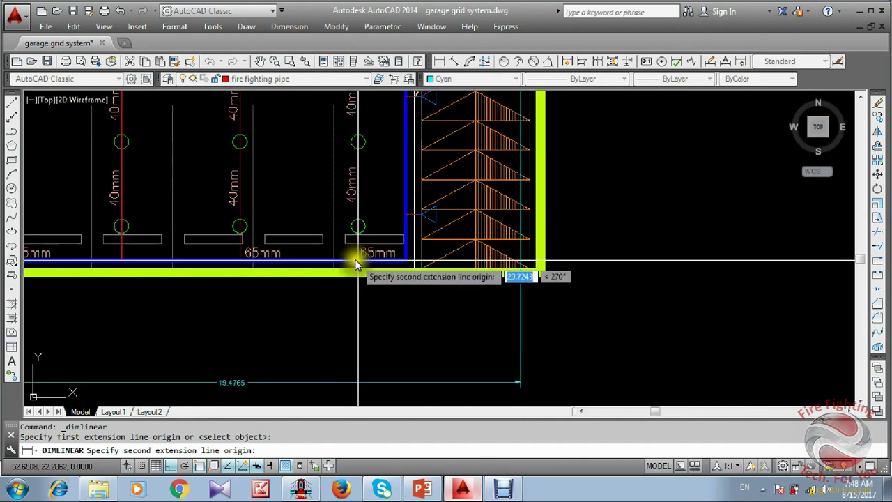
{"action": "left_click", "coordinate": [407, 260]}
{"action": "left_click", "coordinate": [643, 253]}
{"action": "middle_click_drag", "start_coordinate": [643, 252], "coordinate": [392, 319]}
{"action": "scroll", "coordinate": [391, 320], "scroll_direction": "down", "scroll_amount": 4}
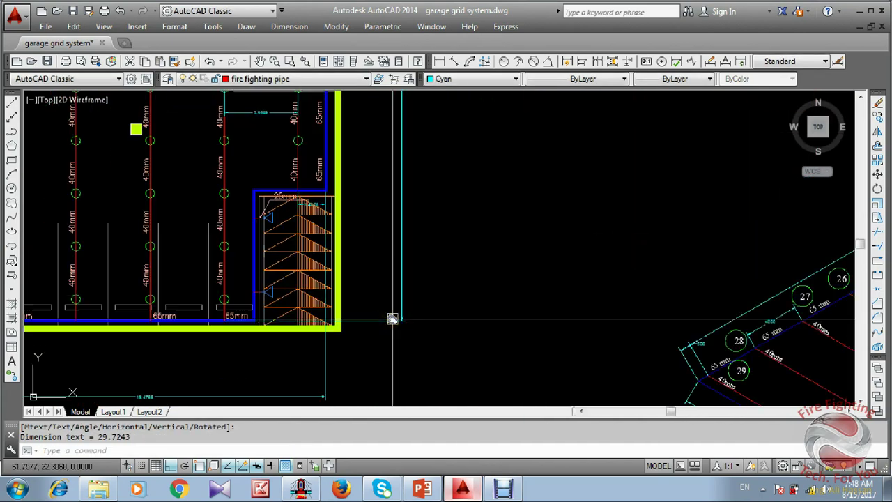
In Elite Fire, set the Right Side Distance from Last Sprinkler To Perimeter to 30 m and Number Of Branch Lines to 3.
{"action": "left_click", "coordinate": [464, 486]}
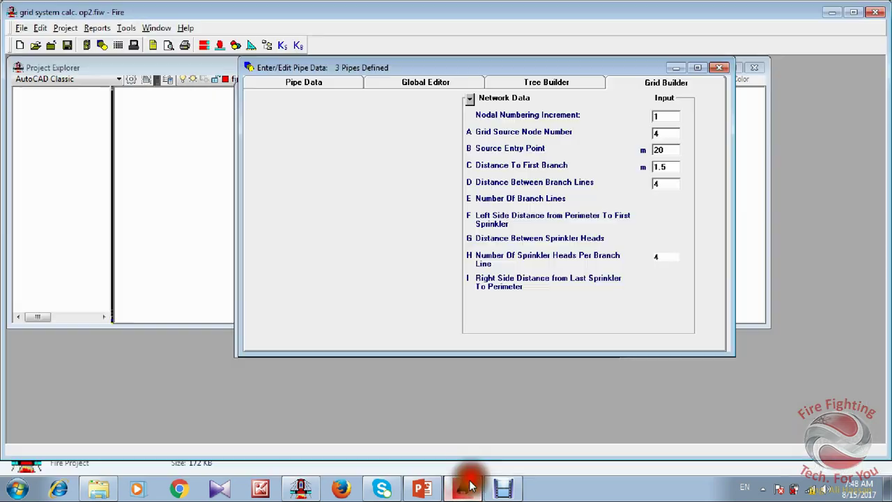
{"action": "left_click", "coordinate": [667, 283]}
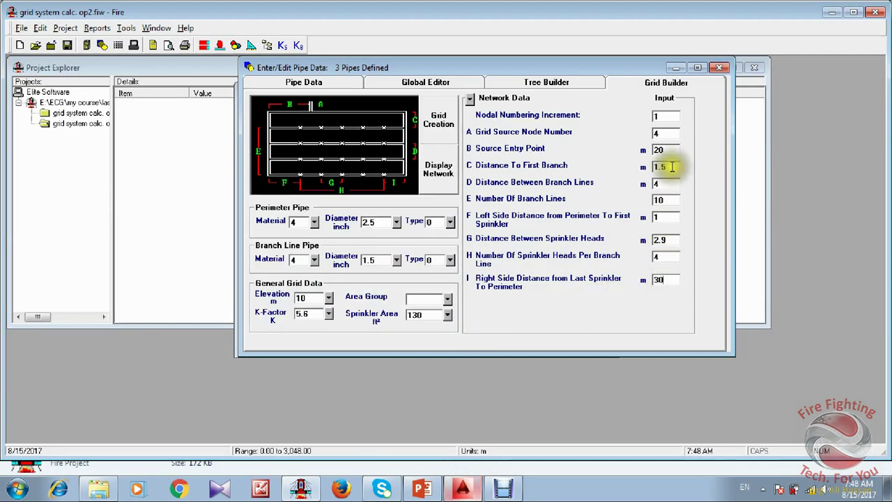
{"action": "left_click", "coordinate": [662, 201]}
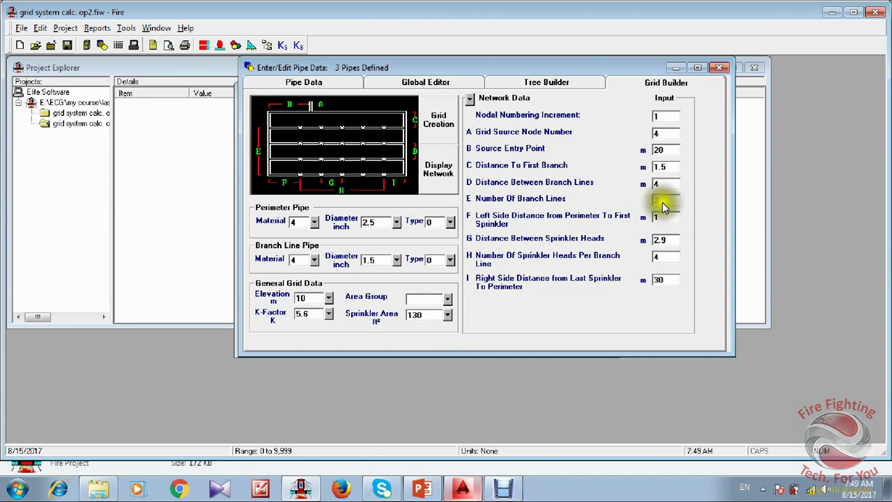
Create the grid by adding its pipes to the existing ones, view the network display, and close it.
{"action": "left_click", "coordinate": [448, 135]}
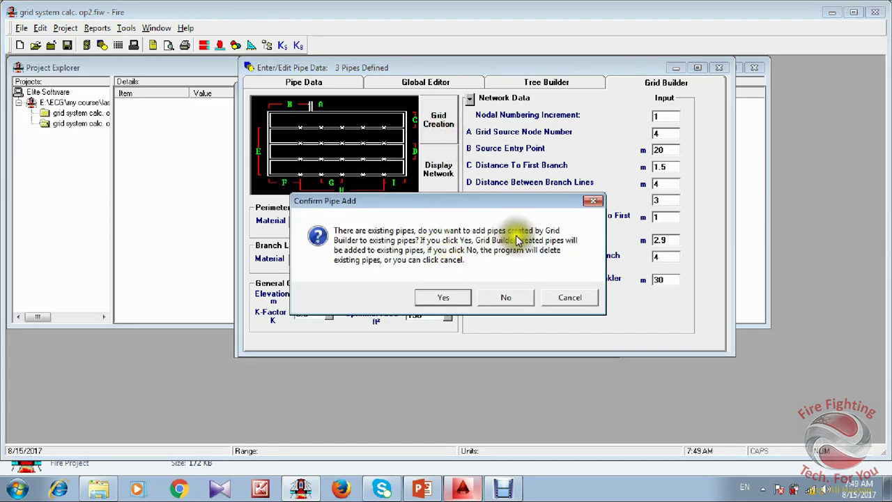
{"action": "left_click", "coordinate": [445, 298]}
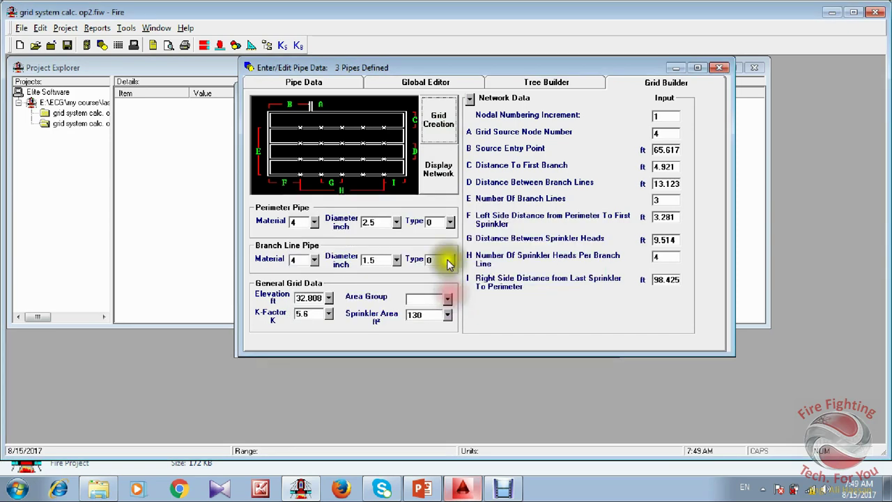
{"action": "left_click", "coordinate": [445, 172]}
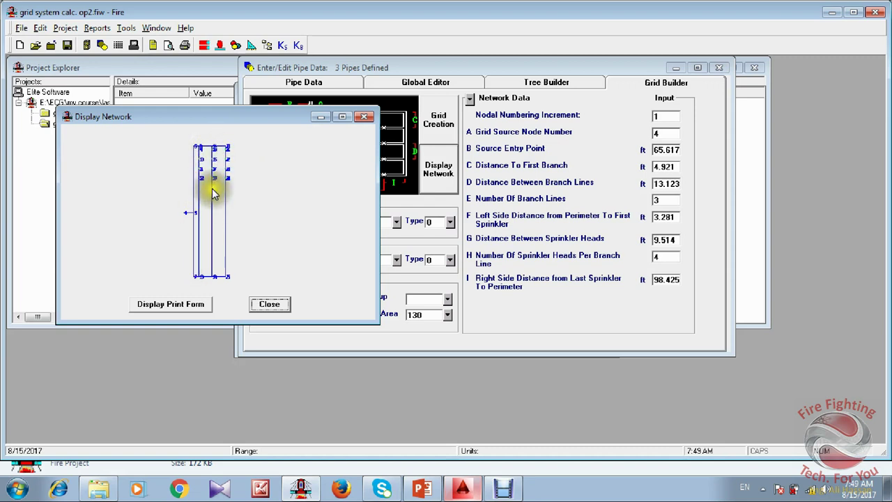
{"action": "left_click", "coordinate": [261, 305]}
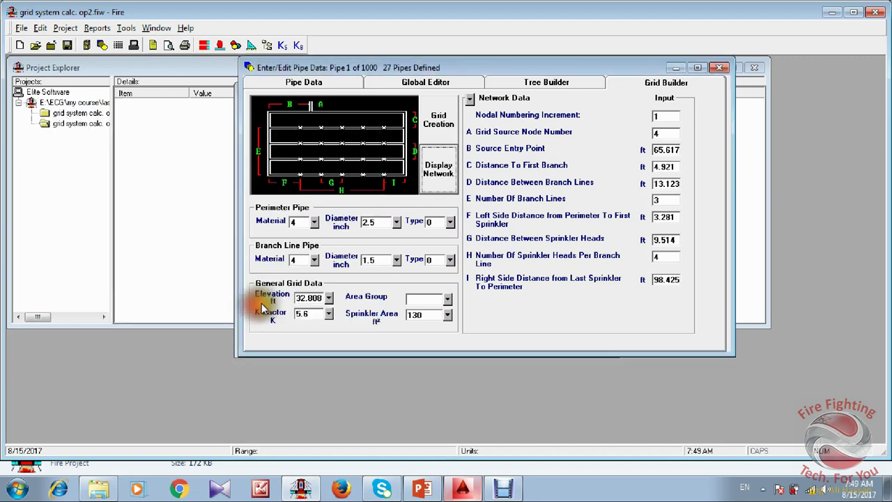
Run the hydraulic calculation for the grid network and dismiss the resulting message.
{"action": "left_click", "coordinate": [133, 46]}
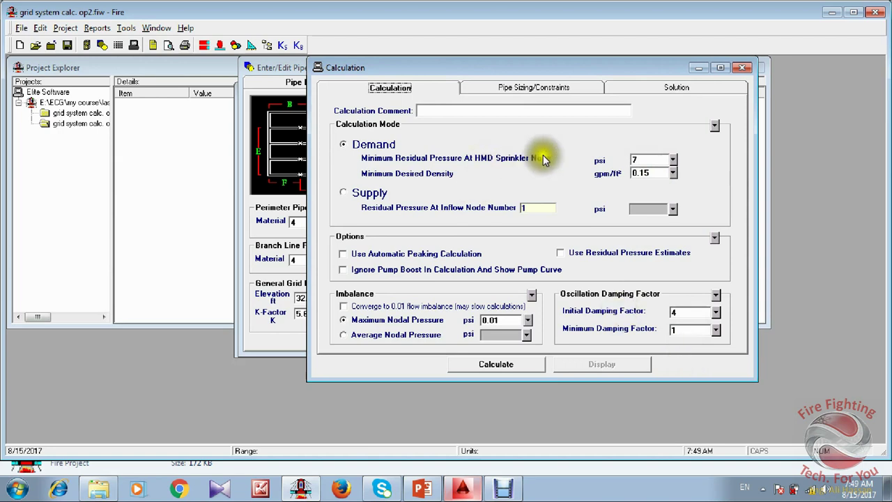
{"action": "left_click", "coordinate": [505, 366]}
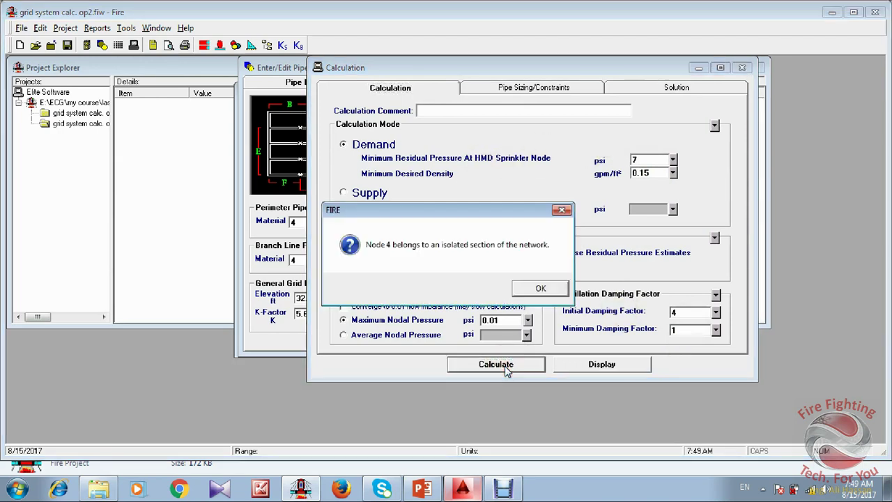
{"action": "left_click", "coordinate": [528, 290]}
{"action": "left_click", "coordinate": [536, 290]}
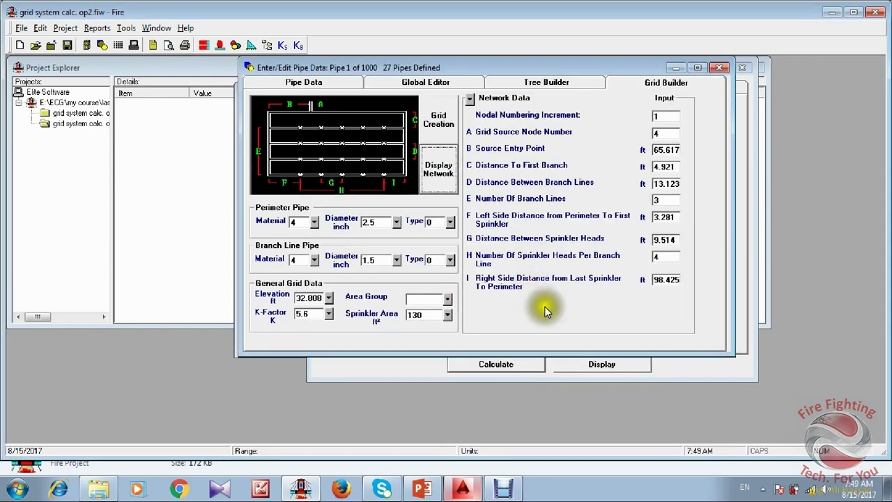
Check in the AutoCAD isometric which node connects the 80 mm supply pipe to the grid, and return to Elite Fire.
{"action": "left_click", "coordinate": [664, 117]}
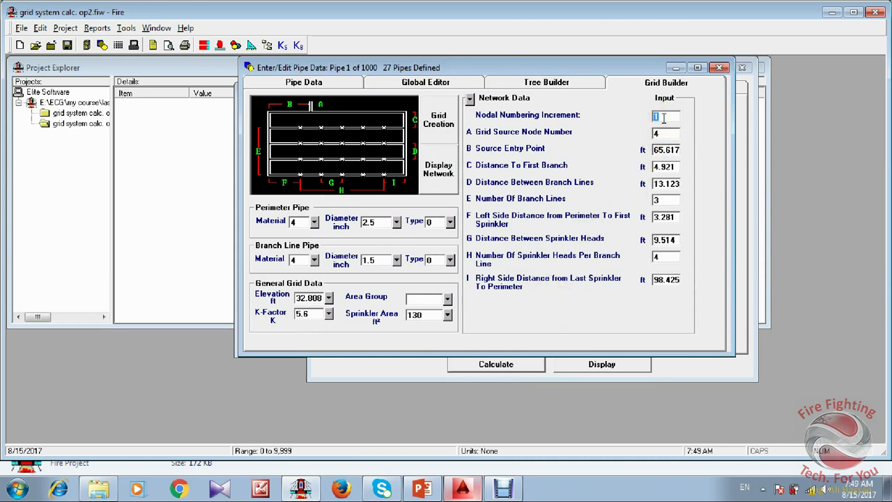
{"action": "left_click", "coordinate": [663, 133]}
{"action": "left_click", "coordinate": [464, 489]}
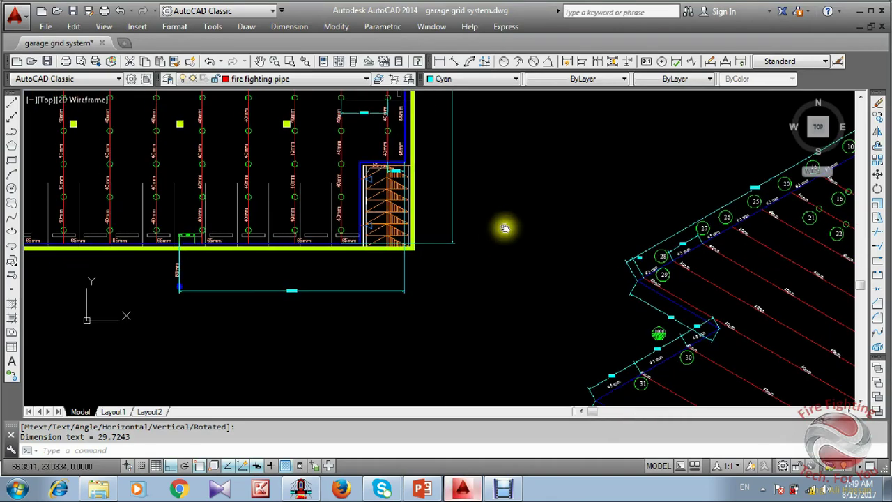
{"action": "scroll", "coordinate": [505, 228], "scroll_direction": "down", "scroll_amount": 8}
{"action": "scroll", "coordinate": [570, 297], "scroll_direction": "up", "scroll_amount": 5}
{"action": "middle_click_drag", "start_coordinate": [715, 336], "coordinate": [278, 189]}
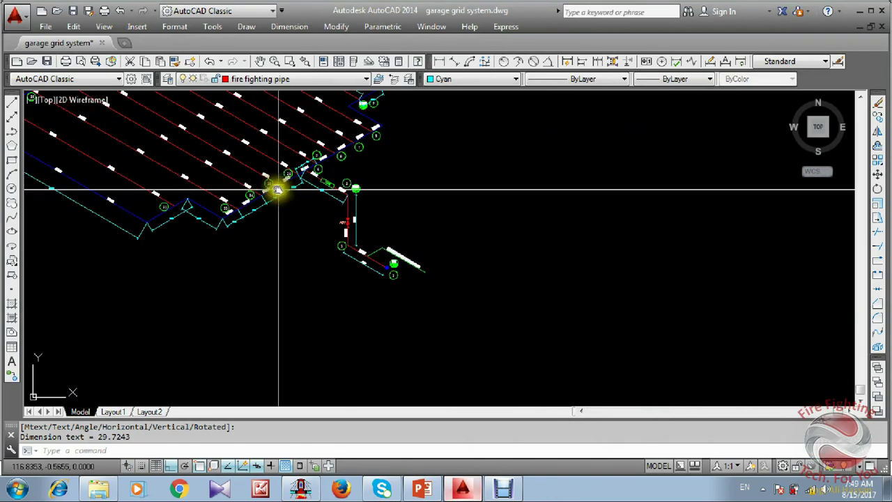
{"action": "scroll", "coordinate": [306, 222], "scroll_direction": "up", "scroll_amount": 5}
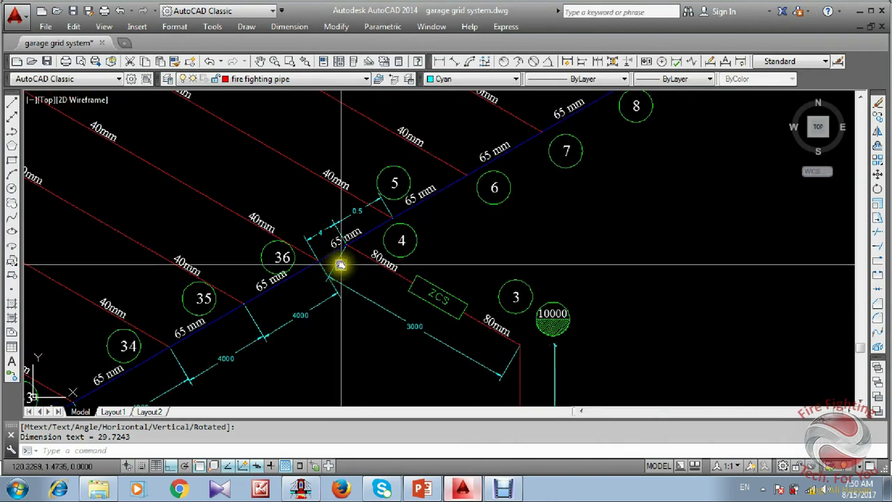
{"action": "left_click", "coordinate": [464, 481]}
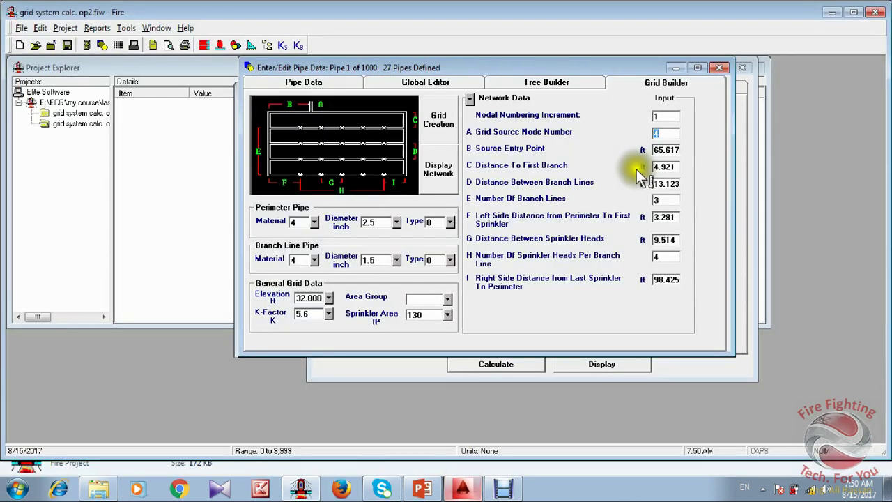
Re-enter 4 as the Grid Source Node Number, rerun the calculation, and dismiss the message.
{"action": "left_click", "coordinate": [659, 134]}
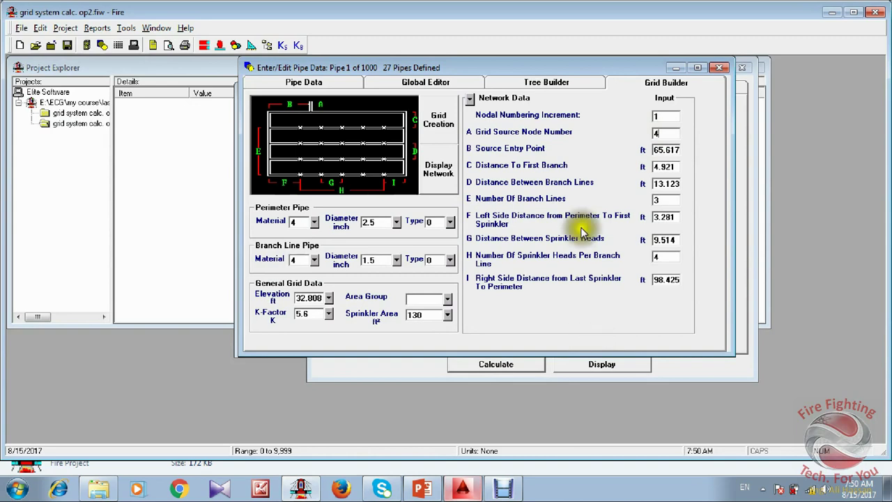
{"action": "left_click", "coordinate": [500, 367]}
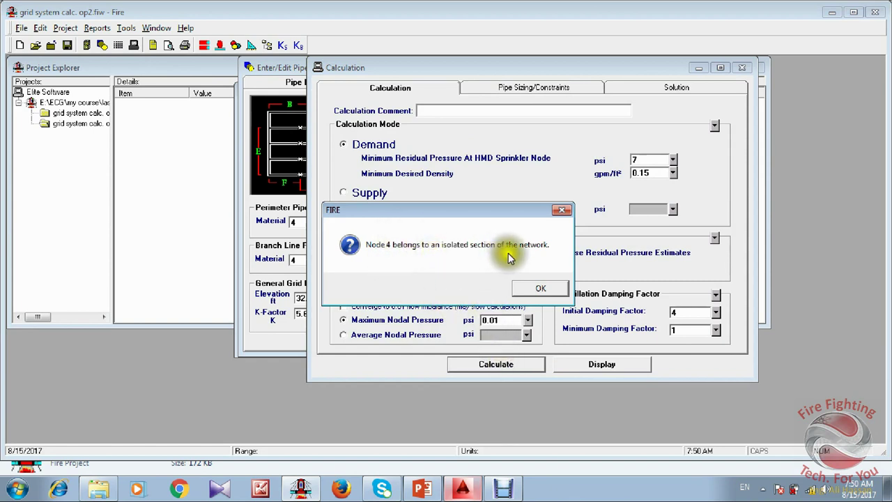
{"action": "left_click", "coordinate": [541, 289]}
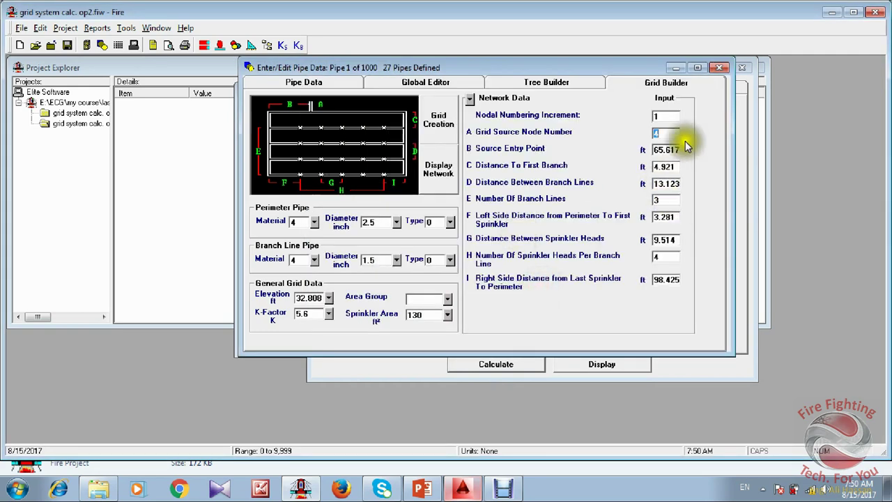
Mark node 1 of the first pipe as the inflow node in the pipe data and run the hydraulic calculation.
{"action": "left_click", "coordinate": [327, 84]}
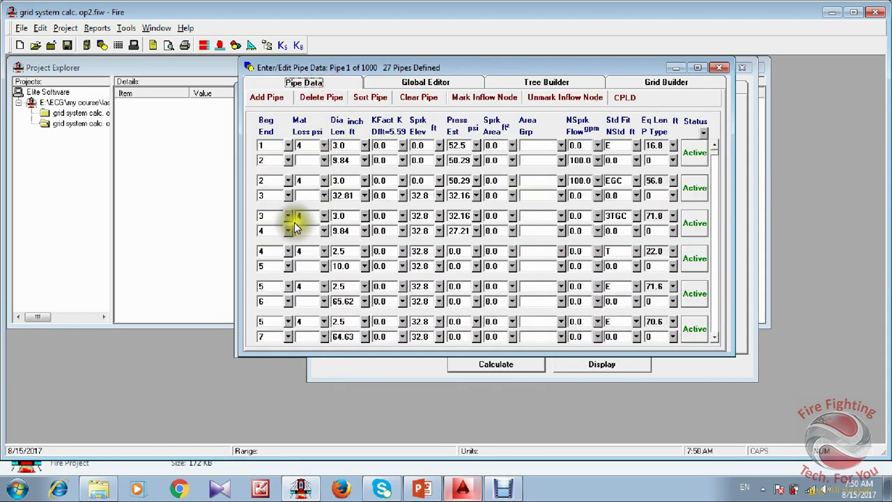
{"action": "left_click", "coordinate": [274, 147]}
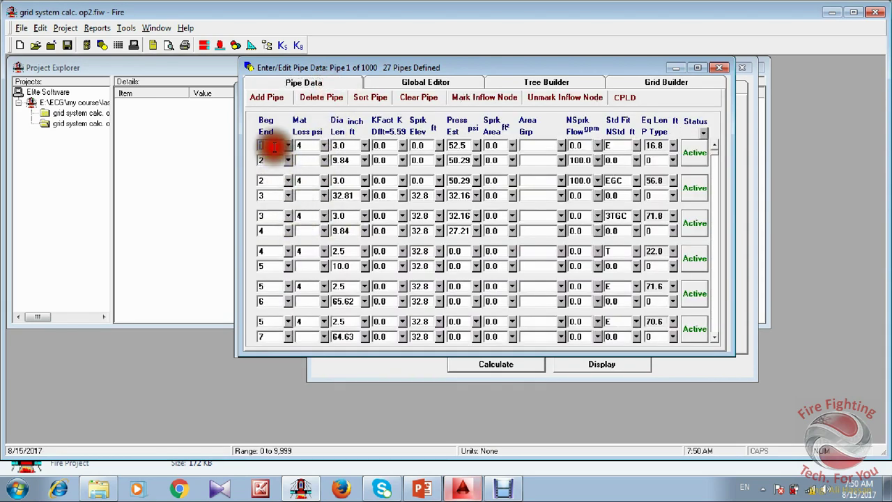
{"action": "left_click", "coordinate": [474, 98]}
{"action": "left_click", "coordinate": [495, 370]}
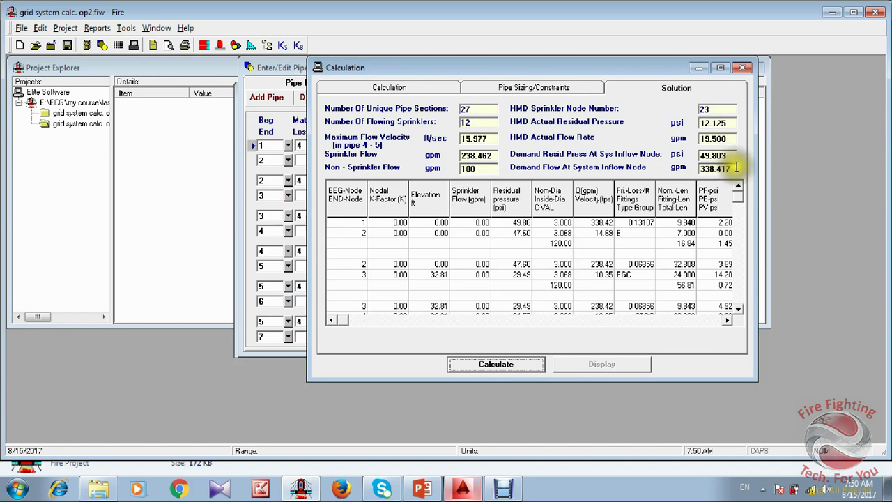
Convert the solution's demand residual pressure at the inflow node from psi to bar and read it with the demand flow.
{"action": "left_click_drag", "start_coordinate": [735, 167], "coordinate": [688, 167]}
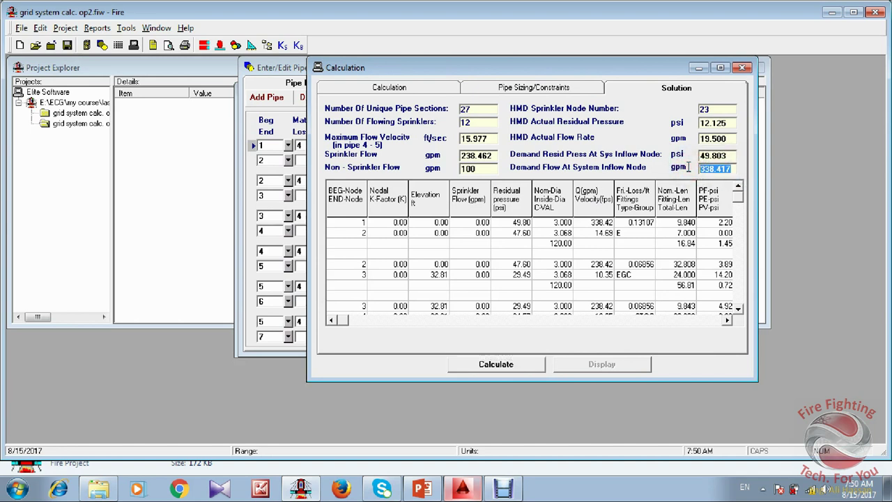
{"action": "left_click_drag", "start_coordinate": [730, 156], "coordinate": [692, 157]}
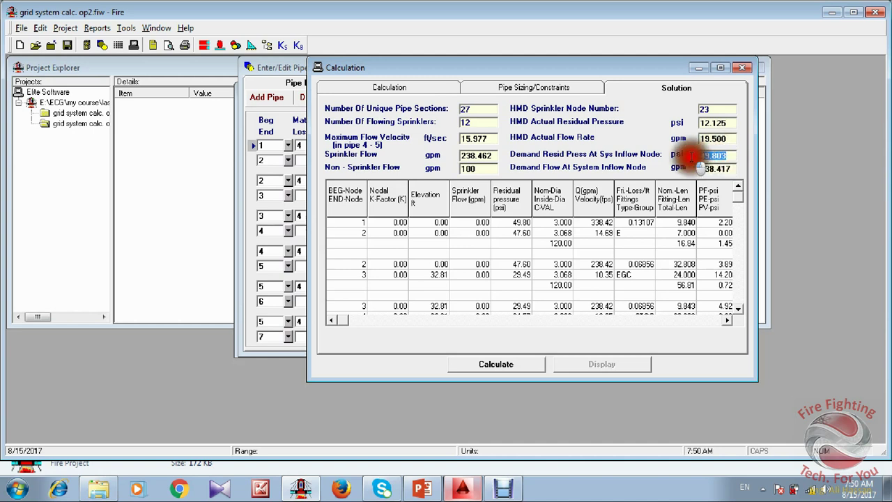
{"action": "left_click", "coordinate": [677, 155]}
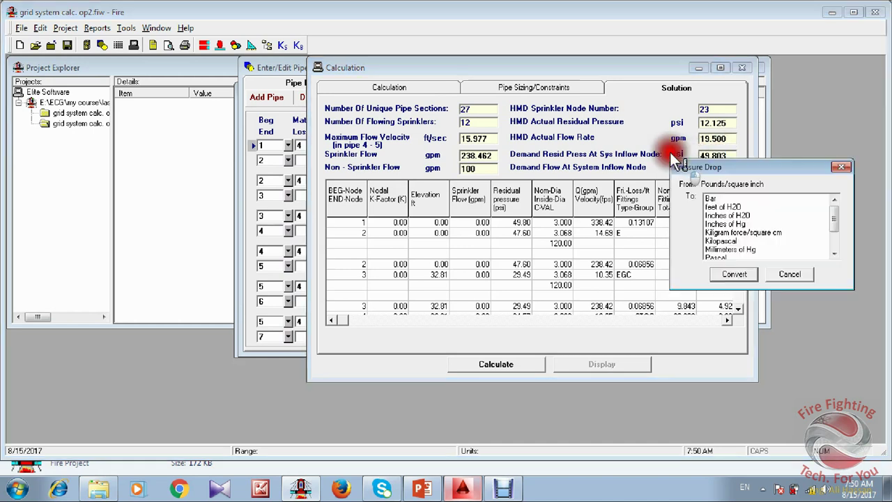
{"action": "left_click", "coordinate": [718, 199]}
{"action": "left_click", "coordinate": [733, 274]}
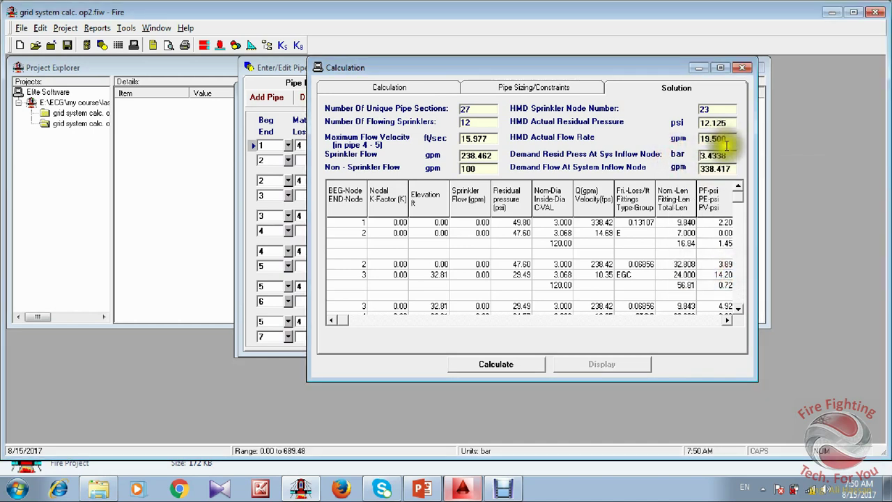
{"action": "left_click_drag", "start_coordinate": [729, 156], "coordinate": [686, 181]}
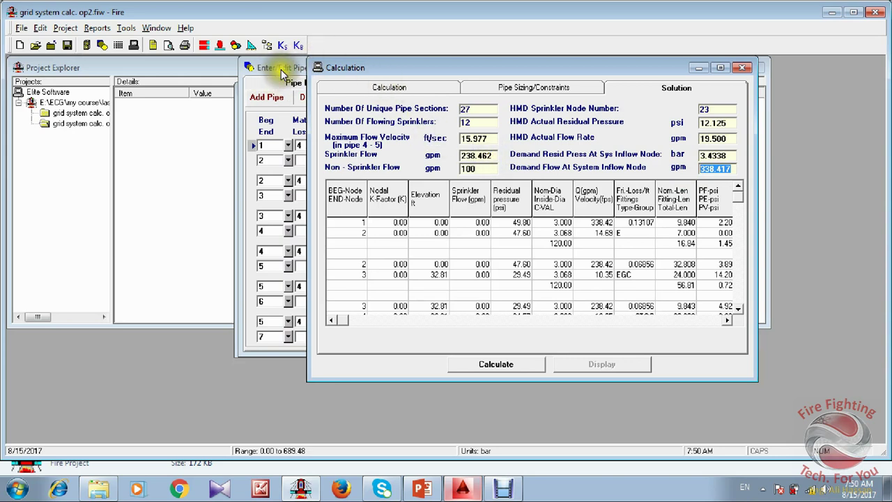
Shift the pipe data window aside and recheck the demand pressure and demand flow in the calculation solution.
{"action": "left_click_drag", "start_coordinate": [283, 73], "coordinate": [189, 71]}
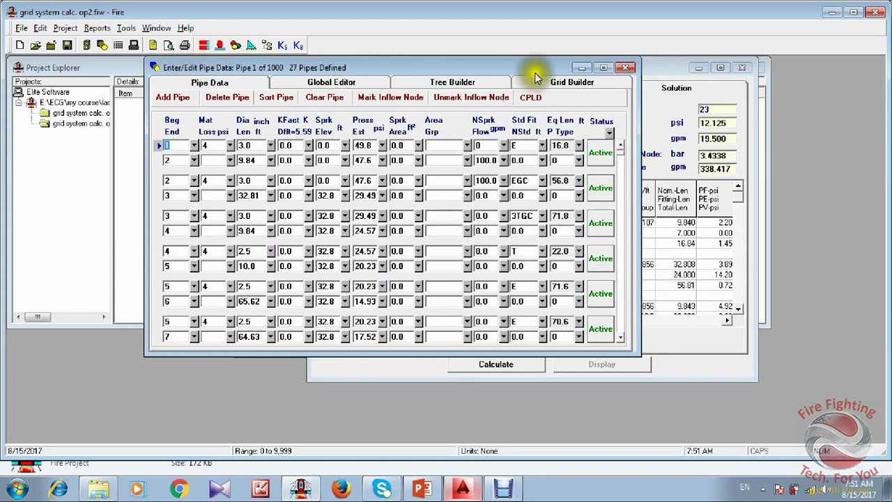
{"action": "left_click", "coordinate": [652, 68]}
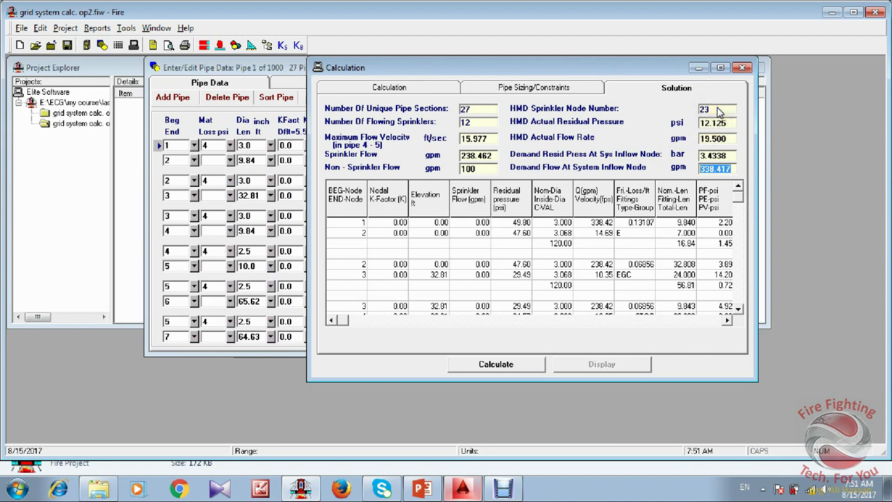
{"action": "left_click", "coordinate": [727, 154]}
{"action": "left_click", "coordinate": [727, 169]}
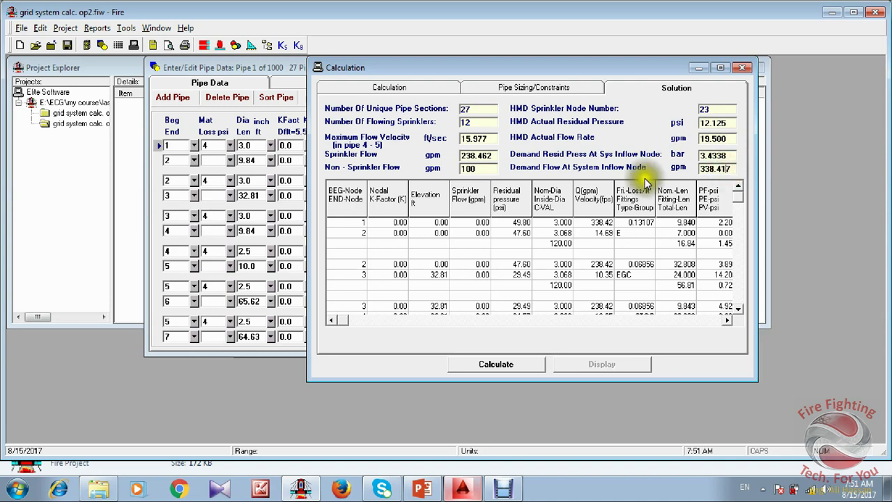
Move the calculation window off the pipe data window and review the network inputs in the Grid Builder.
{"action": "left_click_drag", "start_coordinate": [333, 69], "coordinate": [263, 107]}
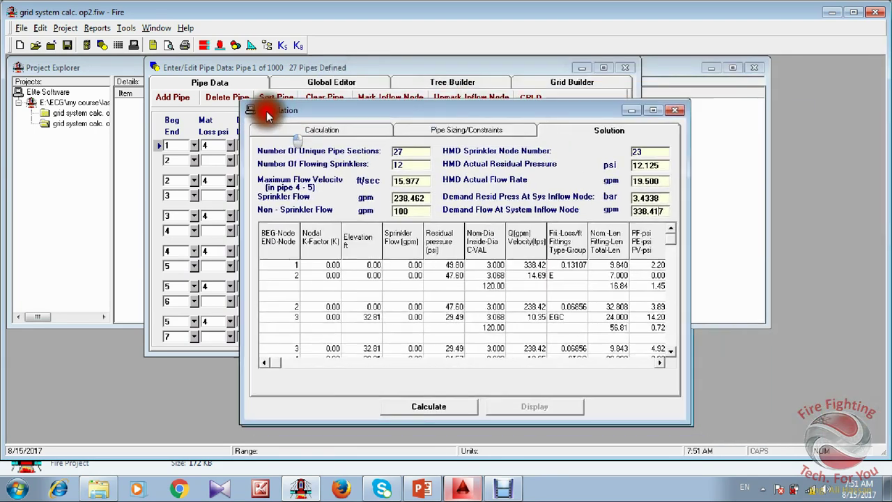
{"action": "left_click", "coordinate": [363, 68]}
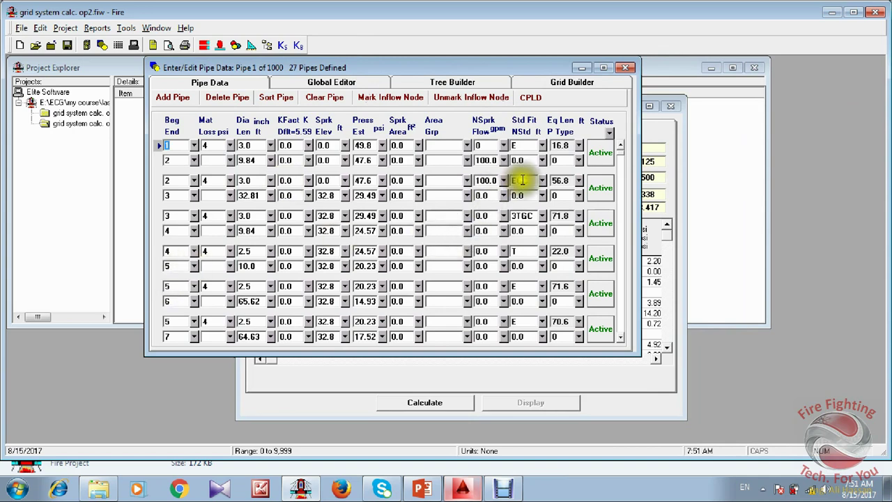
{"action": "left_click", "coordinate": [550, 82]}
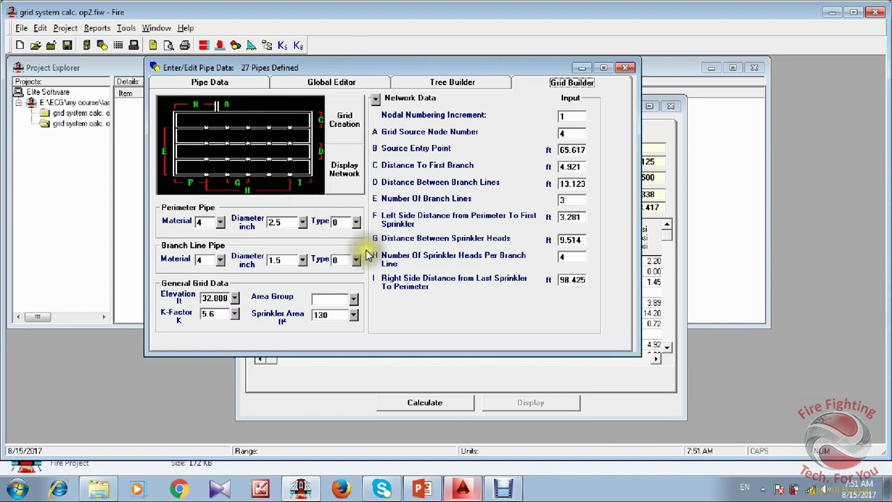
Switch to AutoCAD and examine the garage grid isometric, including its supply pipe, perimeter main and branch lines.
{"action": "left_click", "coordinate": [476, 492]}
{"action": "left_click", "coordinate": [477, 491]}
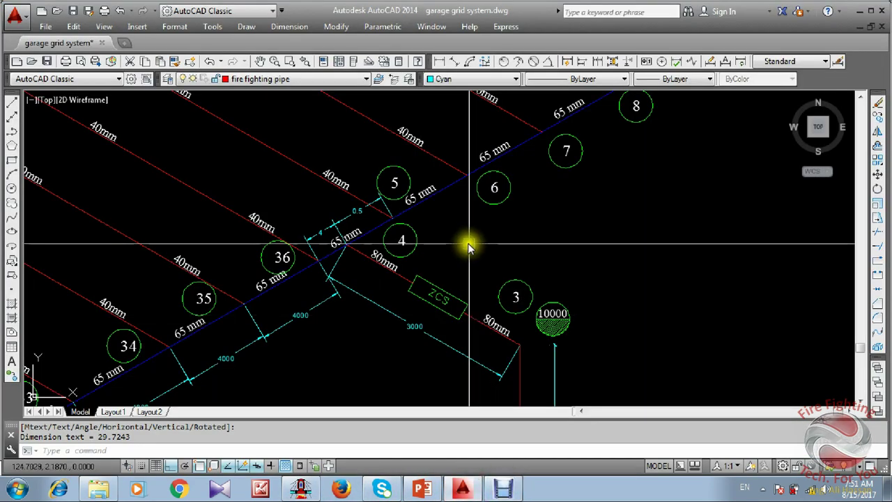
{"action": "scroll", "coordinate": [481, 279], "scroll_direction": "down", "scroll_amount": 4}
{"action": "middle_click_drag", "start_coordinate": [285, 244], "coordinate": [313, 347]}
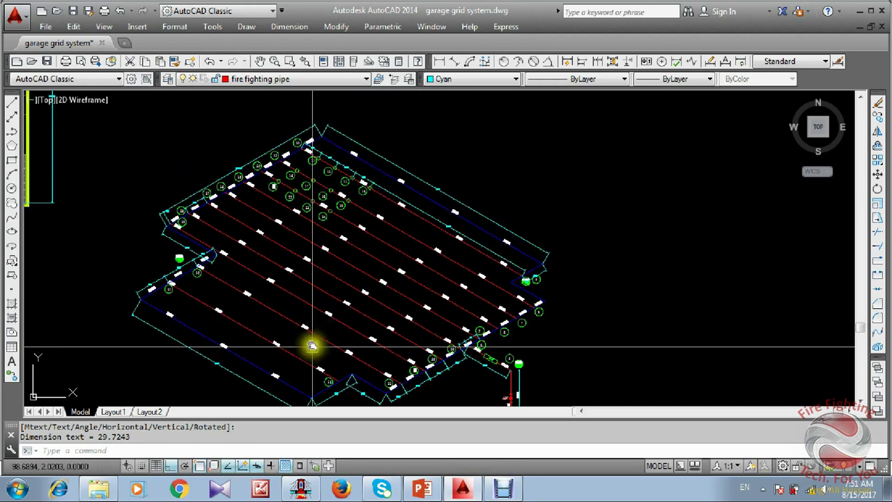
{"action": "scroll", "coordinate": [249, 230], "scroll_direction": "down", "scroll_amount": 1}
{"action": "middle_click_drag", "start_coordinate": [283, 244], "coordinate": [324, 181]}
{"action": "scroll", "coordinate": [391, 235], "scroll_direction": "up", "scroll_amount": 2}
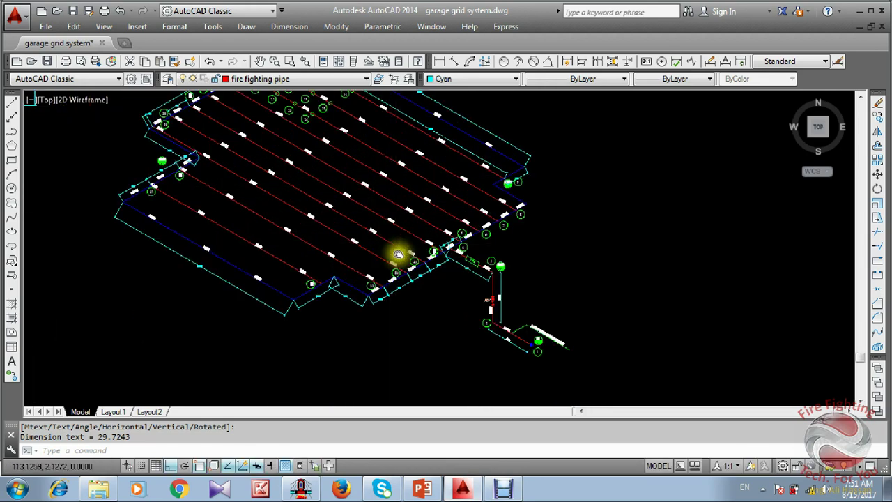
{"action": "scroll", "coordinate": [398, 255], "scroll_direction": "up", "scroll_amount": 2}
{"action": "scroll", "coordinate": [488, 233], "scroll_direction": "down", "scroll_amount": 2}
{"action": "scroll", "coordinate": [235, 169], "scroll_direction": "up", "scroll_amount": 1}
{"action": "scroll", "coordinate": [197, 208], "scroll_direction": "up", "scroll_amount": 3}
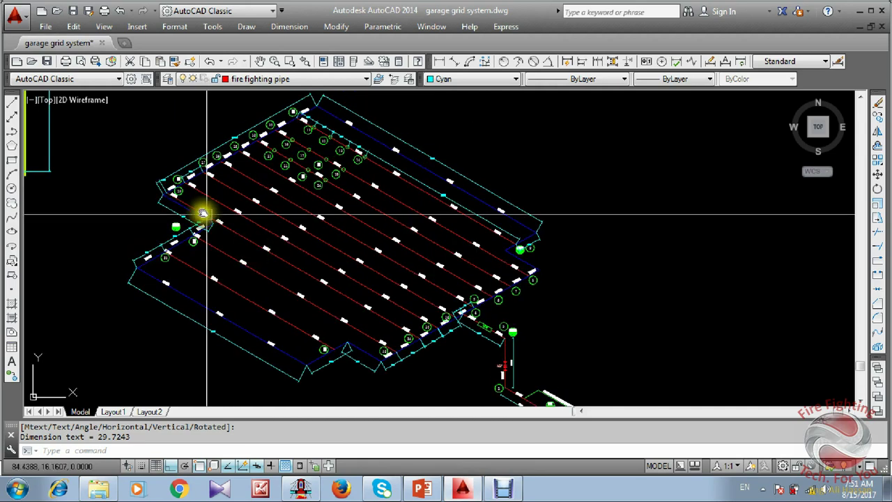
{"action": "scroll", "coordinate": [196, 209], "scroll_direction": "down", "scroll_amount": 2}
{"action": "scroll", "coordinate": [279, 240], "scroll_direction": "up", "scroll_amount": 2}
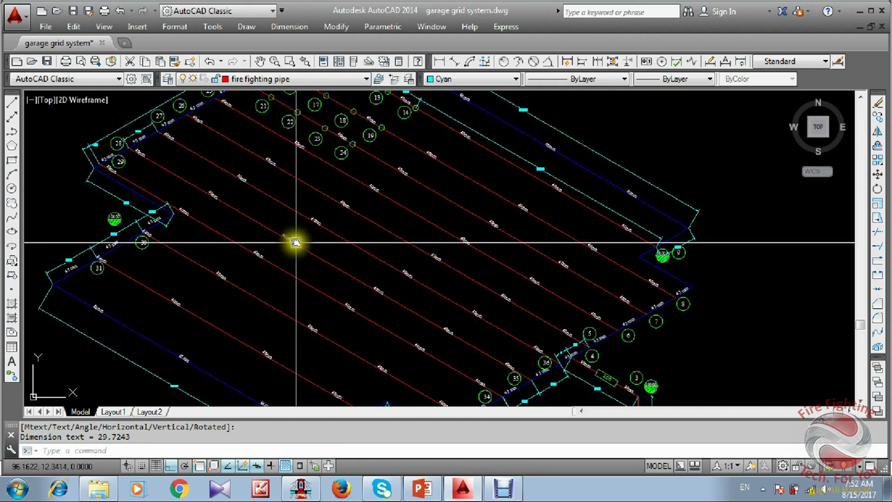
Compare the garage floor plan's sprinkler layout with the grid isometric and its supply riser.
{"action": "scroll", "coordinate": [376, 248], "scroll_direction": "down", "scroll_amount": 5}
{"action": "middle_click_drag", "start_coordinate": [373, 259], "coordinate": [384, 280]}
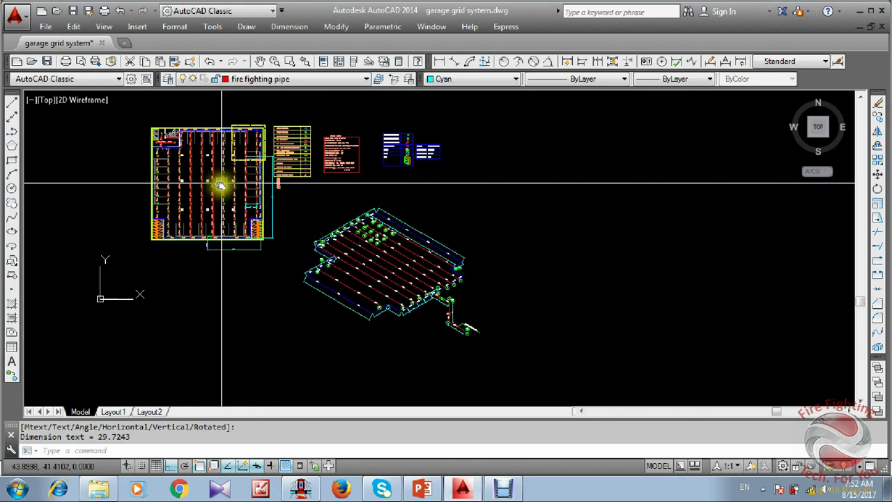
{"action": "middle_click_drag", "start_coordinate": [227, 194], "coordinate": [325, 235]}
{"action": "scroll", "coordinate": [325, 235], "scroll_direction": "up", "scroll_amount": 2}
{"action": "middle_click_drag", "start_coordinate": [444, 272], "coordinate": [441, 269]}
{"action": "middle_click_drag", "start_coordinate": [385, 212], "coordinate": [383, 202]}
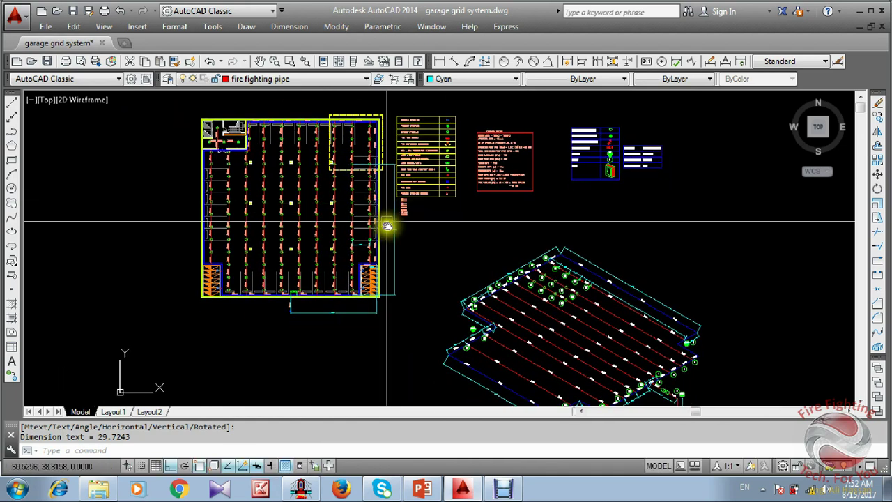
{"action": "middle_click_drag", "start_coordinate": [420, 255], "coordinate": [379, 193]}
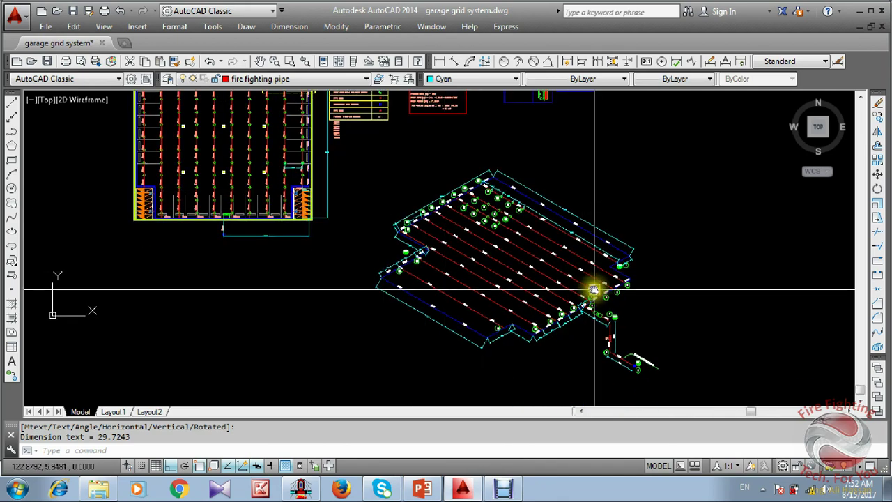
{"action": "scroll", "coordinate": [593, 288], "scroll_direction": "up", "scroll_amount": 2}
{"action": "mouse_move", "coordinate": [593, 288]}
{"action": "middle_mouse_down"}
{"action": "mouse_move", "coordinate": [534, 244]}
{"action": "mouse_move", "coordinate": [482, 174]}
{"action": "mouse_move", "coordinate": [510, 254]}
{"action": "middle_mouse_up"}
{"action": "scroll", "coordinate": [482, 174], "scroll_direction": "down", "scroll_amount": 2}
{"action": "middle_click_drag", "start_coordinate": [276, 214], "coordinate": [313, 277]}
{"action": "middle_click_drag", "start_coordinate": [416, 260], "coordinate": [411, 209]}
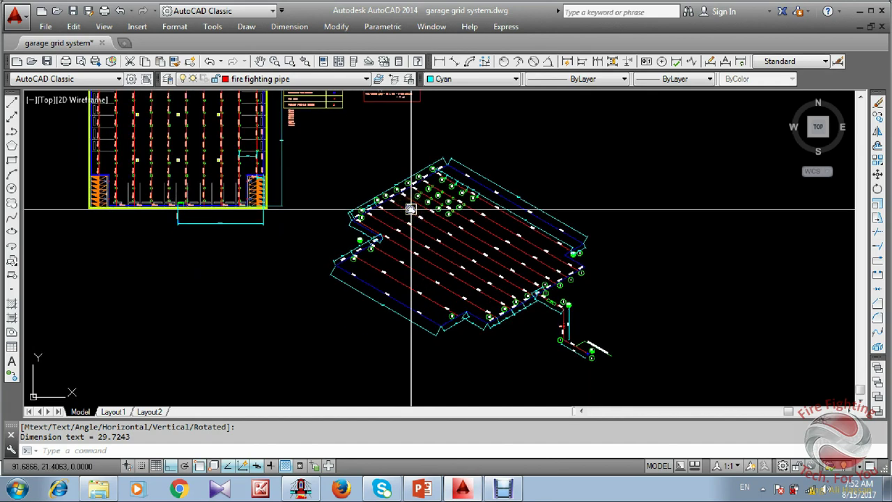
{"action": "scroll", "coordinate": [410, 213], "scroll_direction": "down", "scroll_amount": 2}
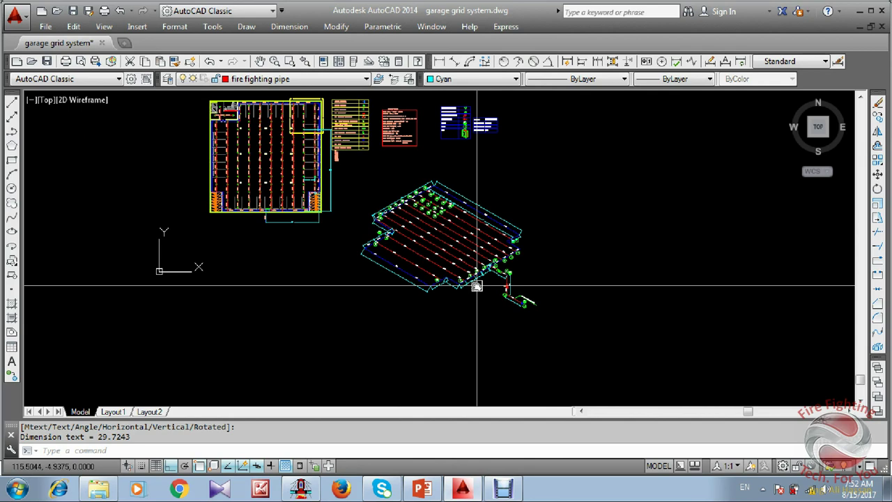
{"action": "middle_click", "coordinate": [389, 179]}
{"action": "middle_click", "coordinate": [389, 178]}
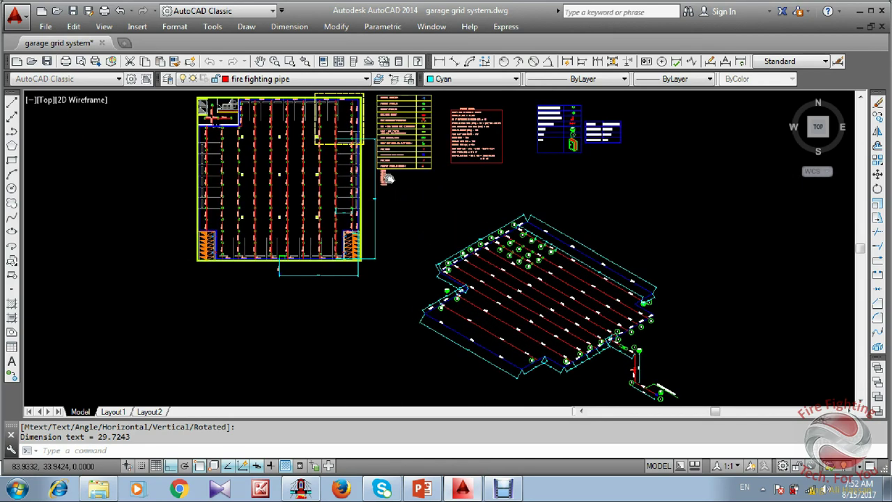